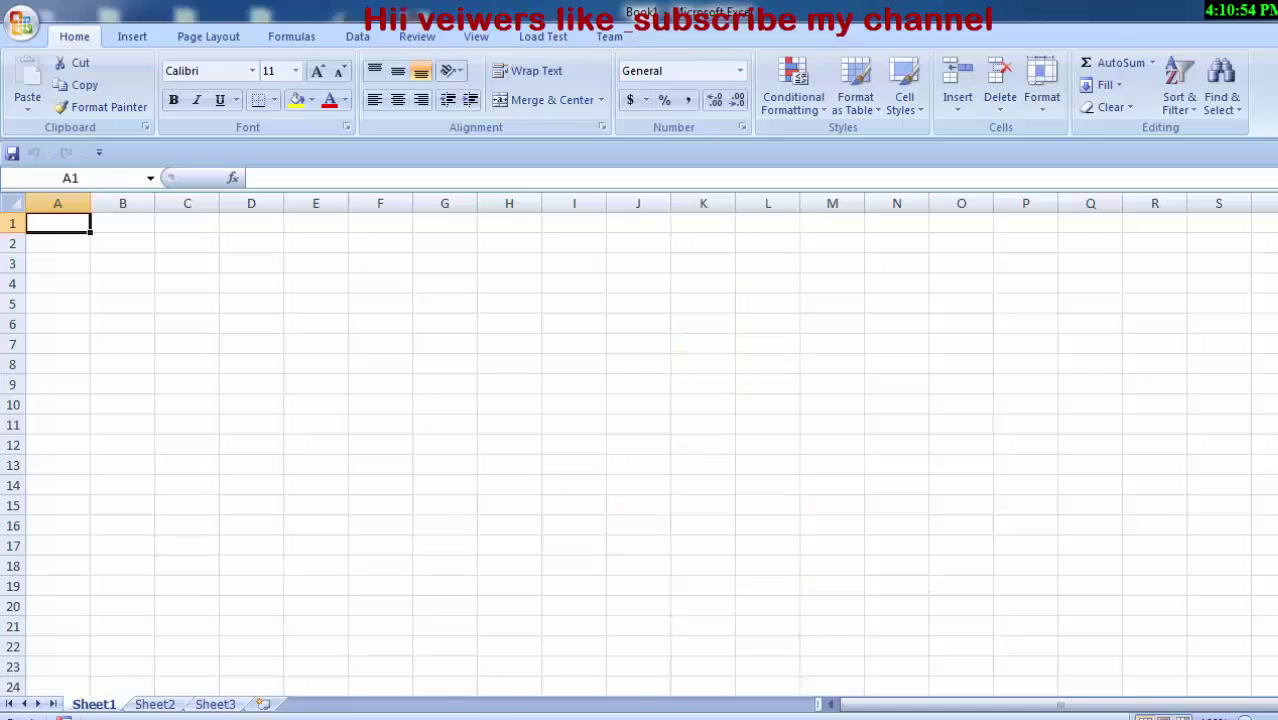
# Zoom in on the blank Book1 worksheet so the cells appear larger.
pyautogui.scroll(1, 638, 444)
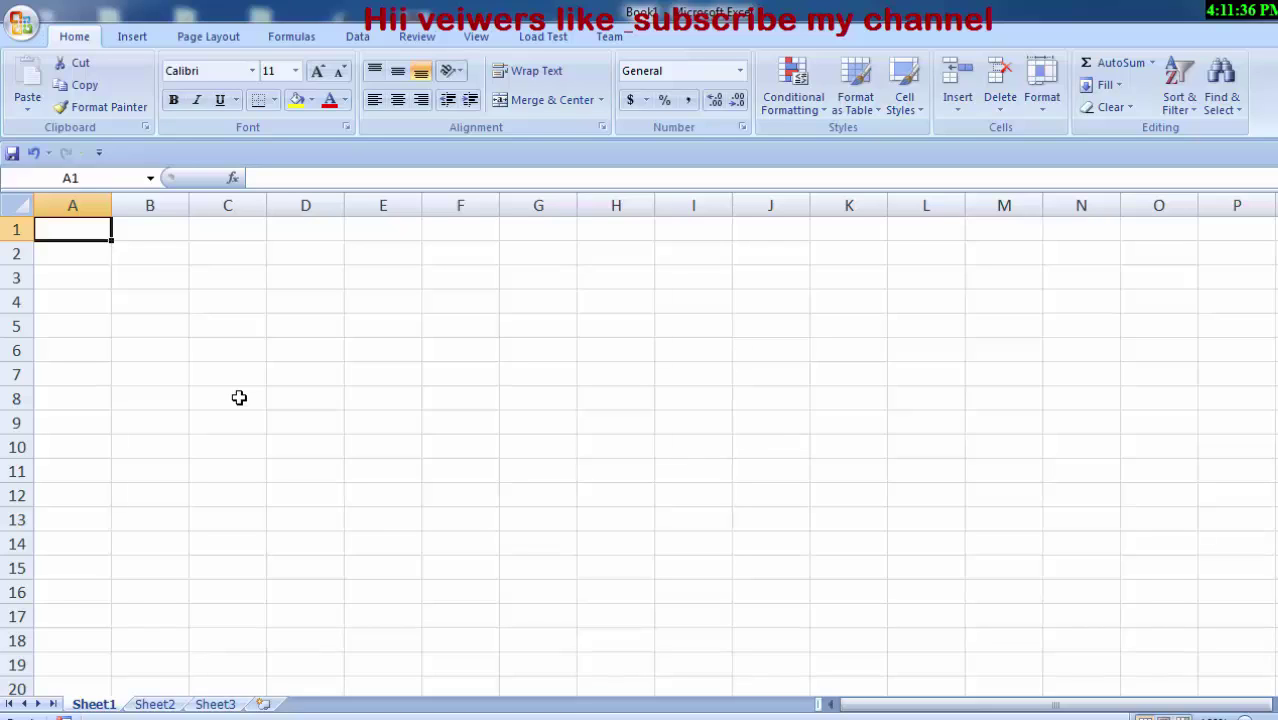
# Enter 'Name of Student' in A1 and autofit column A to it.
pyautogui.write('Nam')
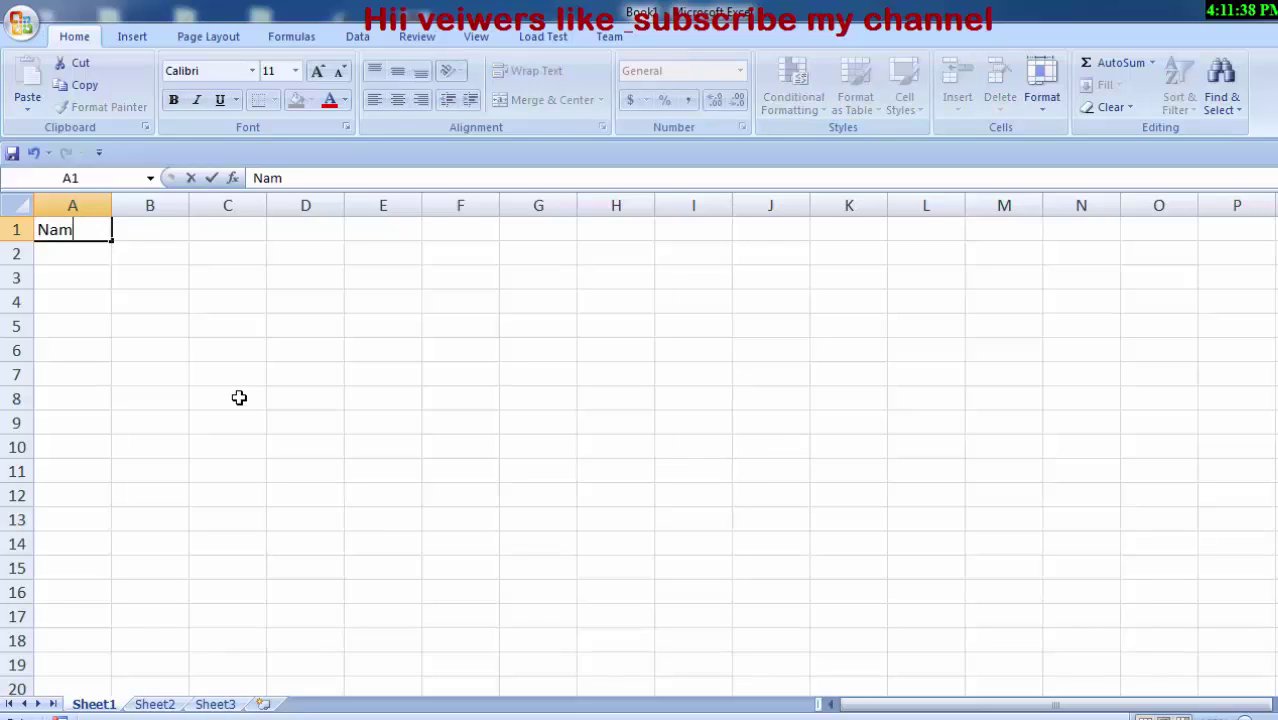
pyautogui.write('e of ')
pyautogui.write('Stu')
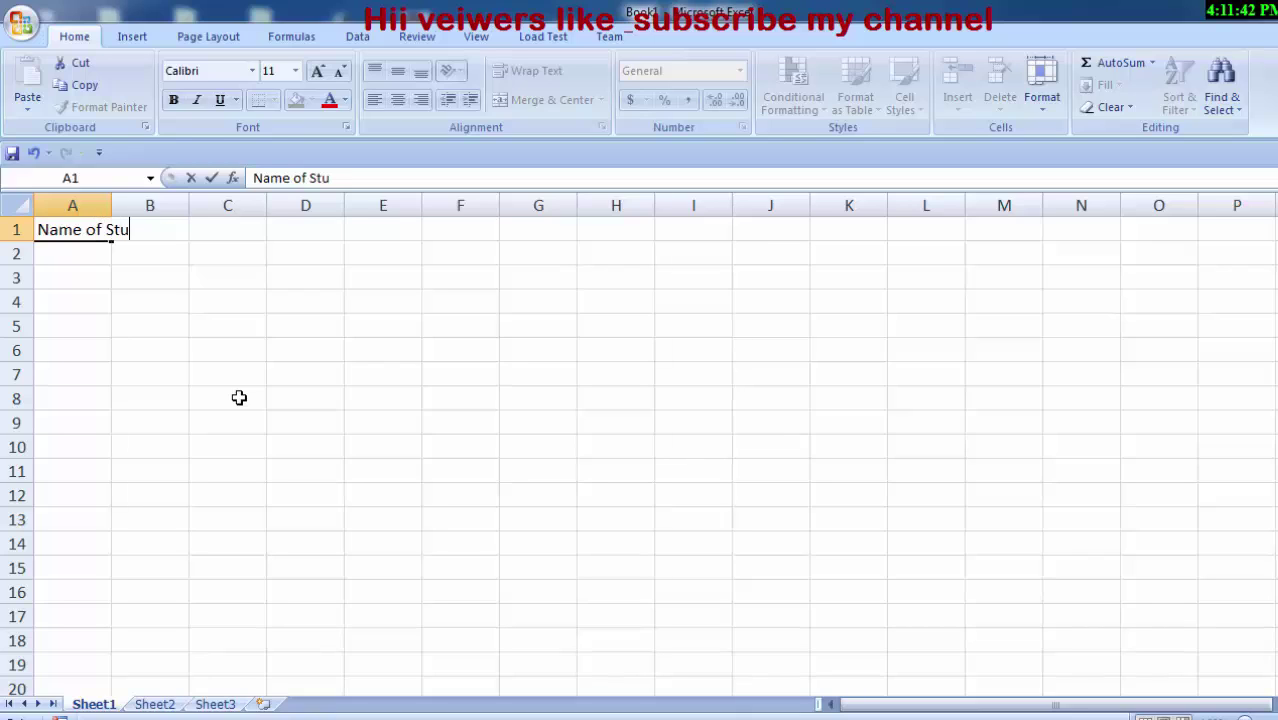
pyautogui.write('dent')
pyautogui.click(227, 372)
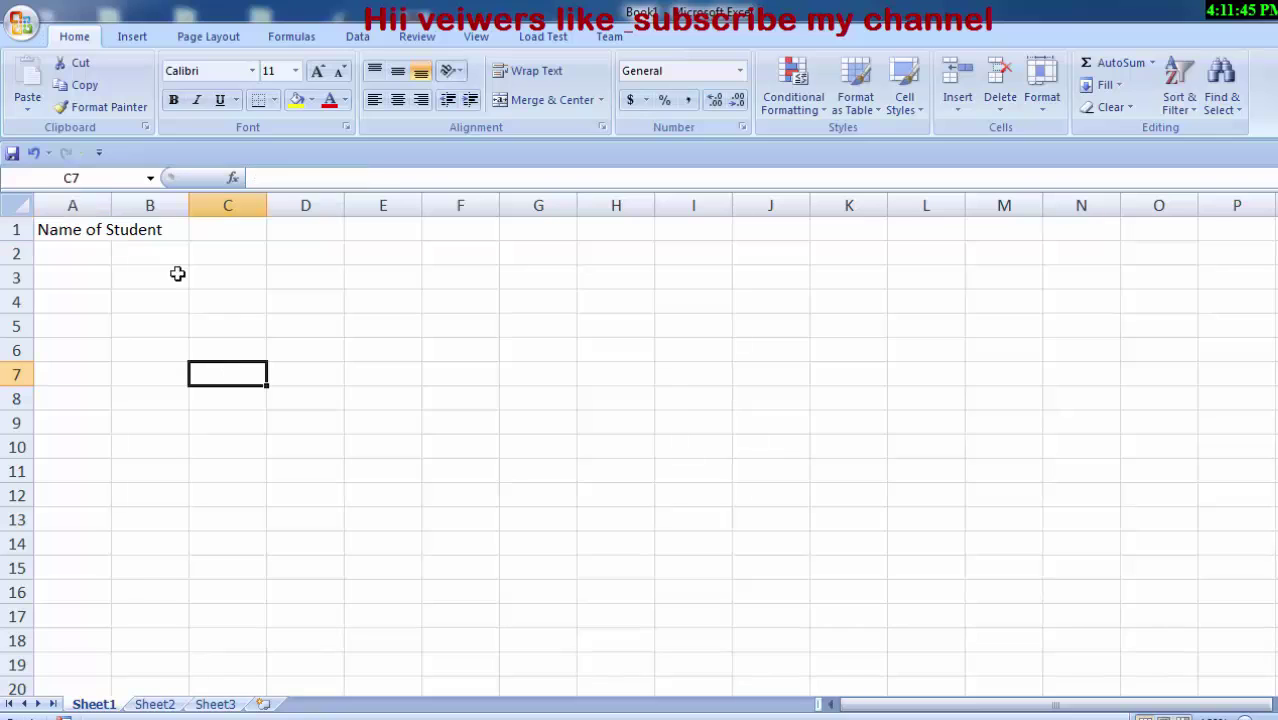
pyautogui.click(94, 231)
pyautogui.press('alt')
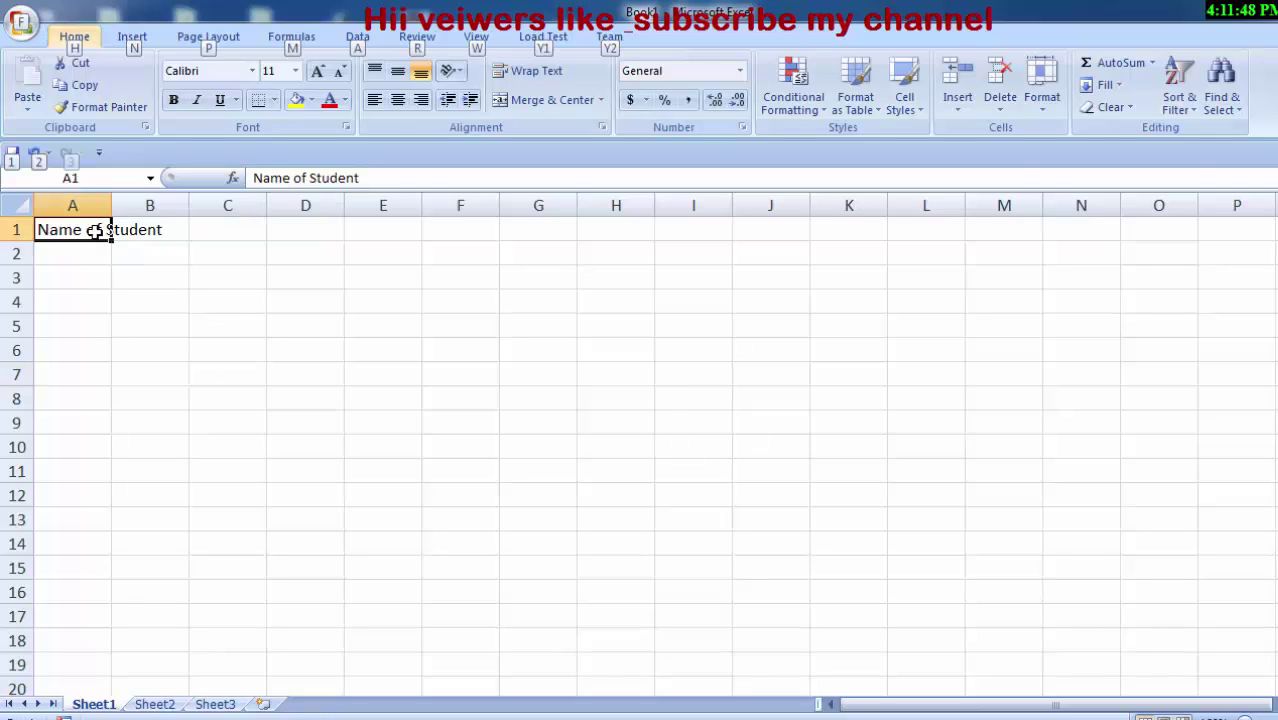
pyautogui.press('h')
pyautogui.press('o')
pyautogui.press('i')
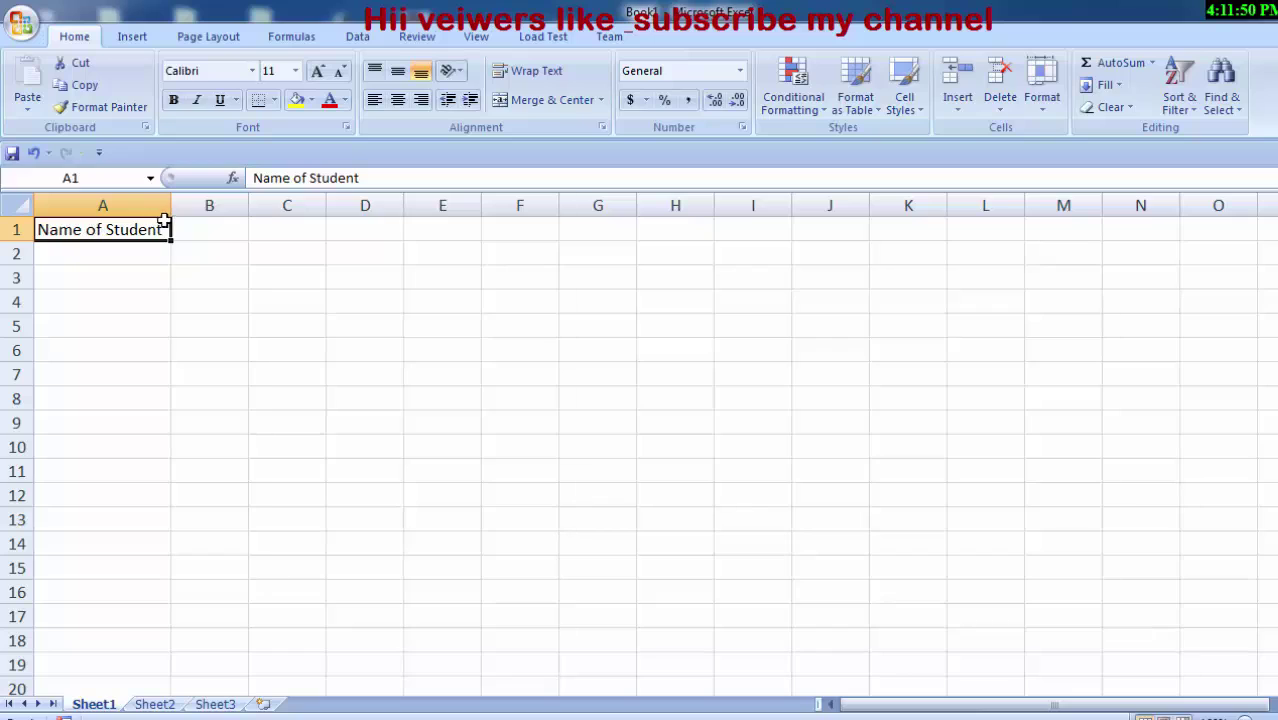
# Type headers Hindi, English, Math, Science, Sst, Drawing and Obtained Marks across B1:H1.
pyautogui.click(213, 231)
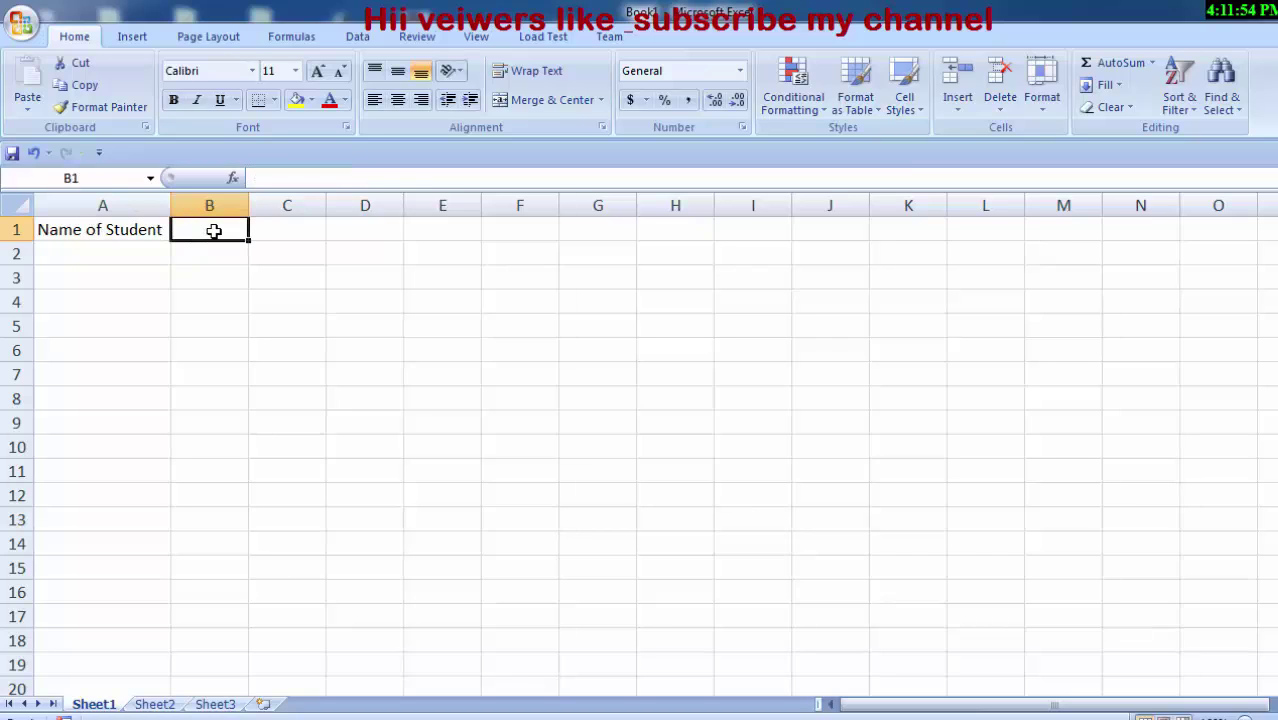
pyautogui.write('Hin')
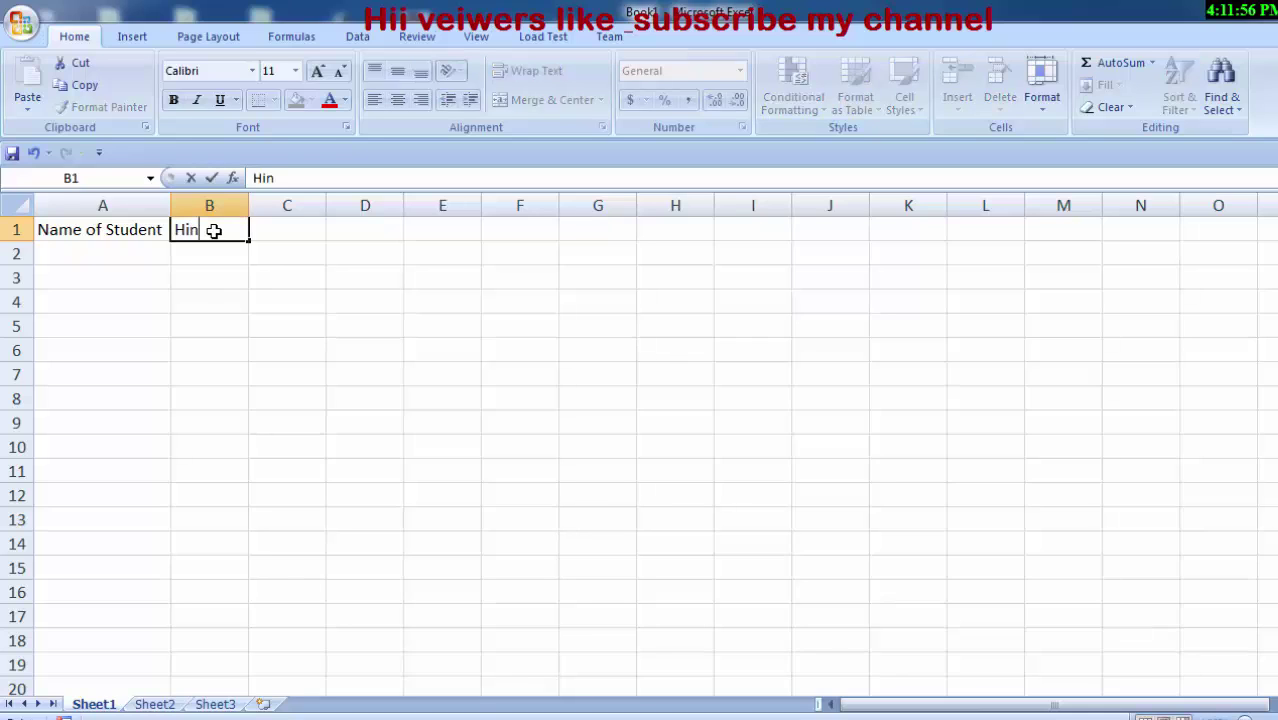
pyautogui.write('di')
pyautogui.press('Tab')
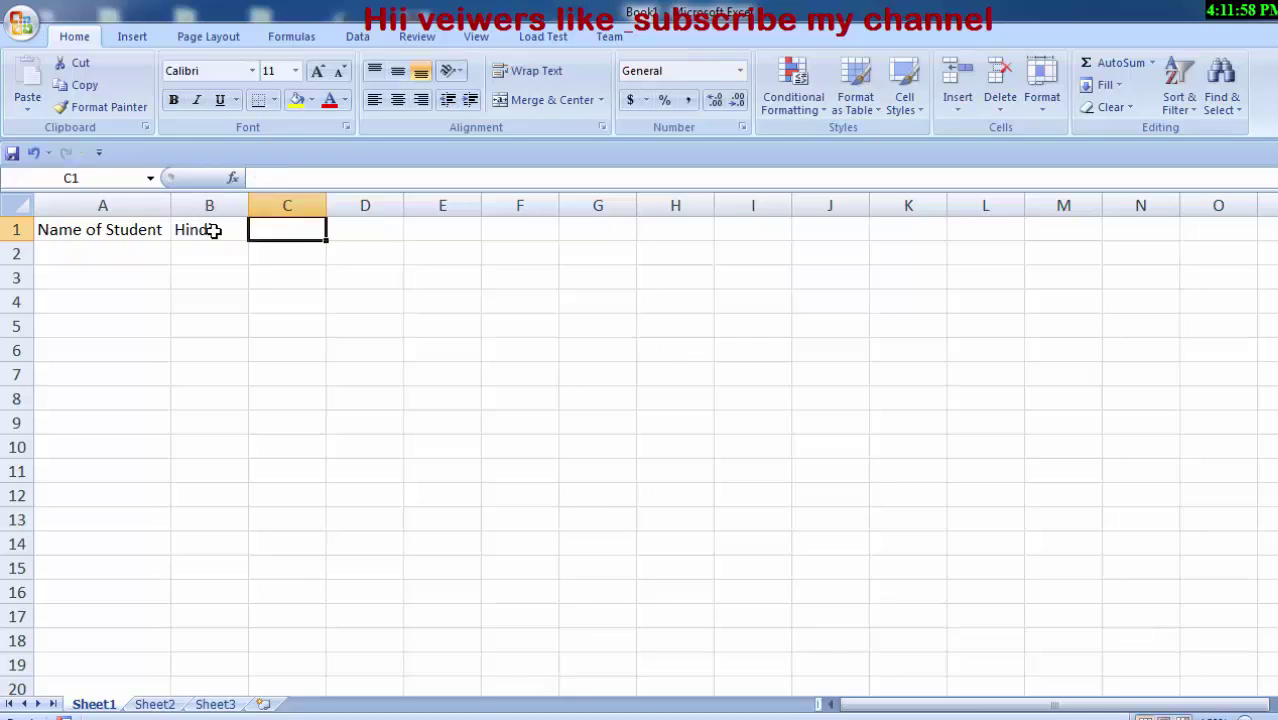
pyautogui.write('Eng')
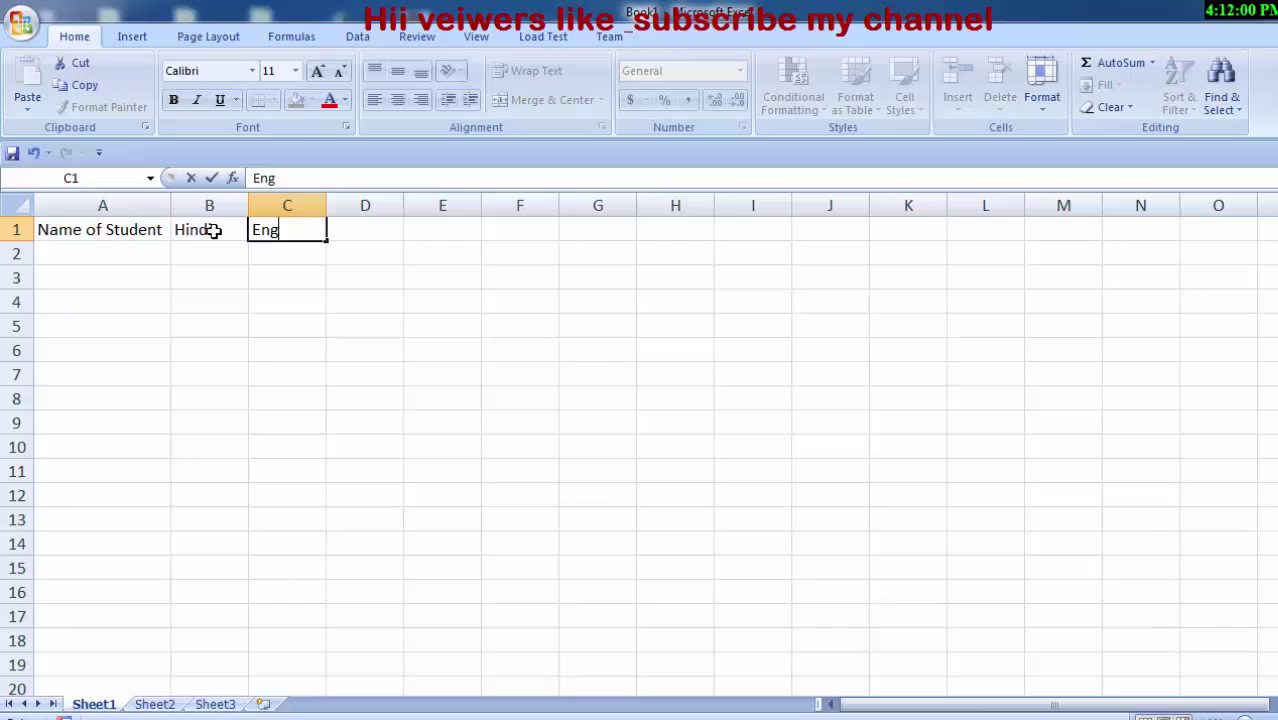
pyautogui.write('lish')
pyautogui.click(384, 228)
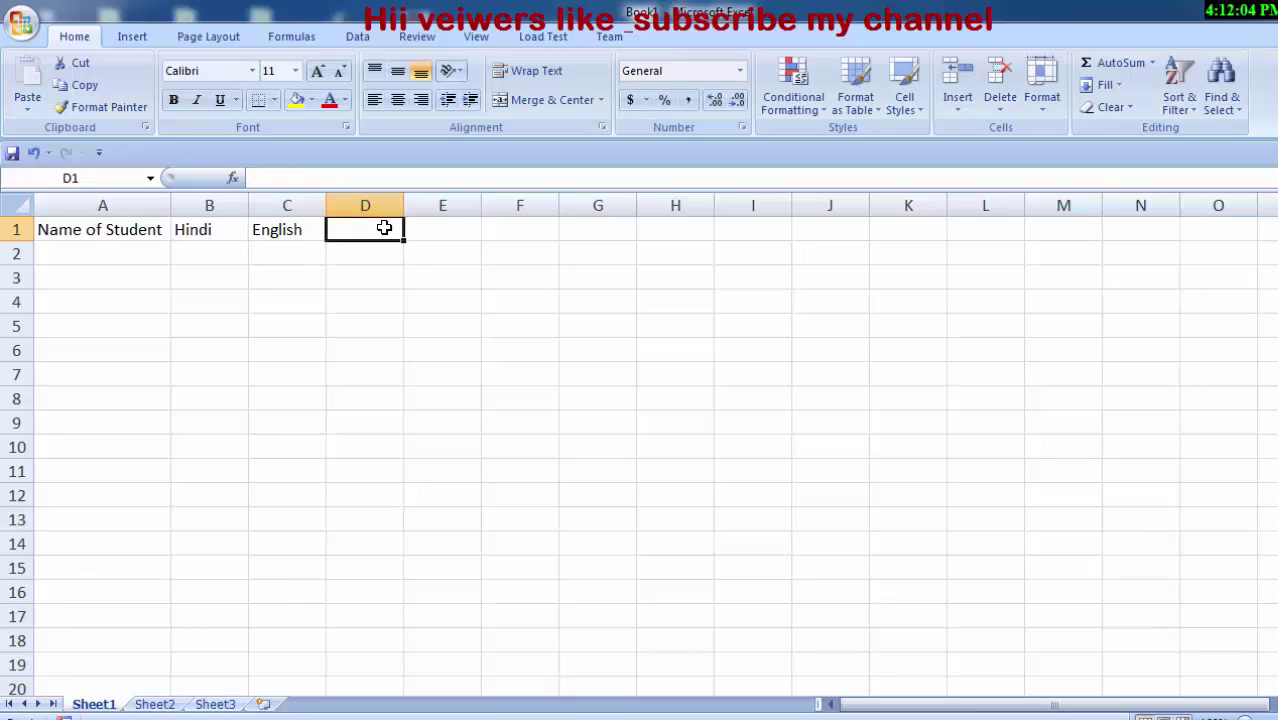
pyautogui.write('Mat')
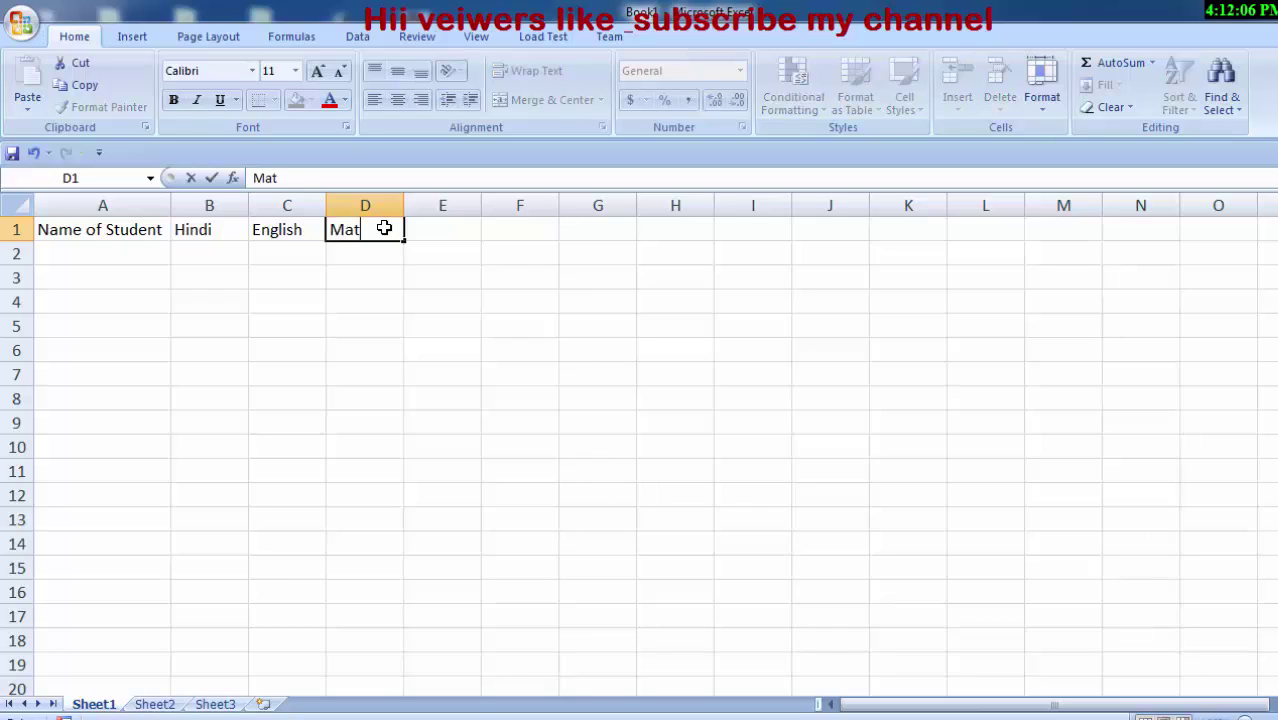
pyautogui.write('h')
pyautogui.click(471, 231)
pyautogui.write('Sc')
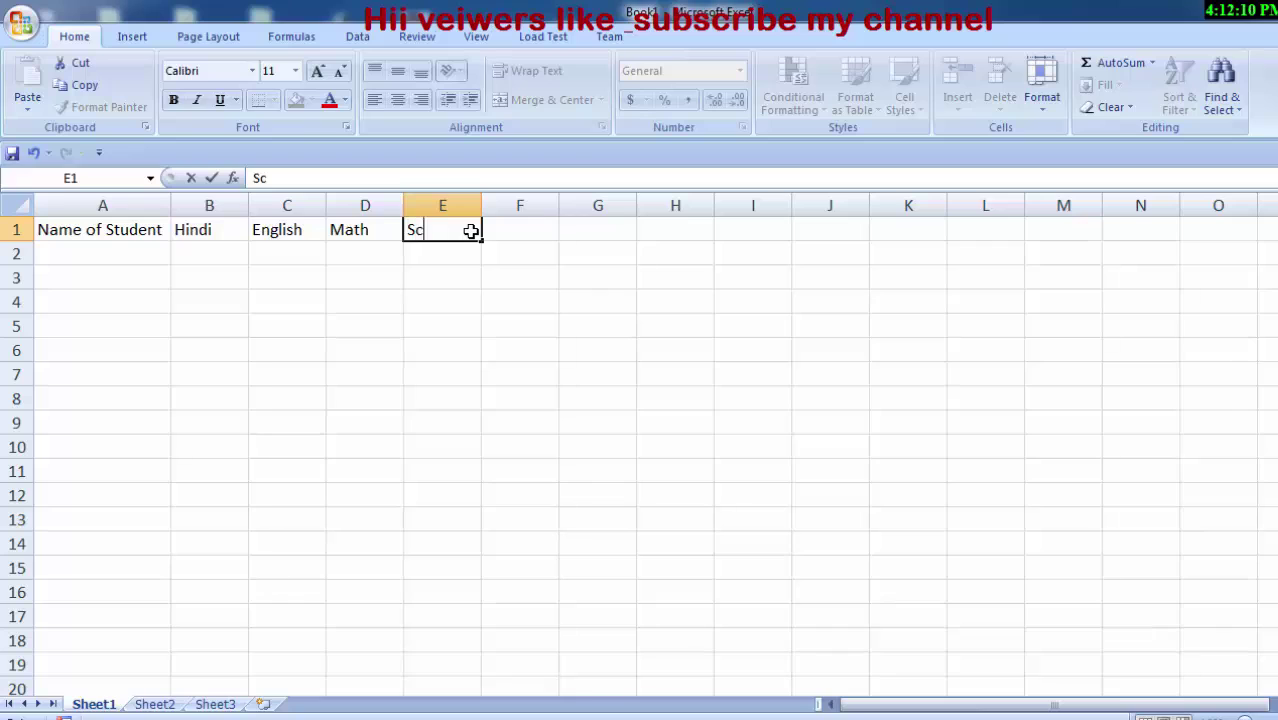
pyautogui.write('ienc')
pyautogui.write('e')
pyautogui.click(516, 226)
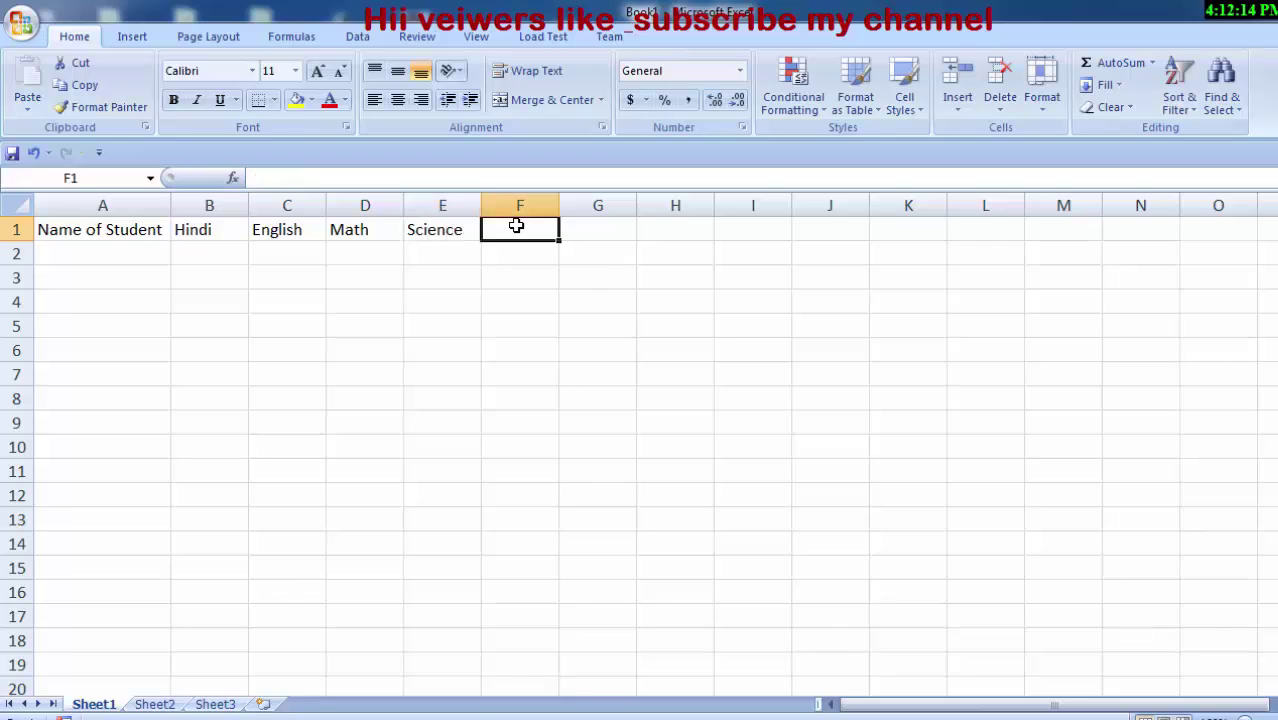
pyautogui.write('S')
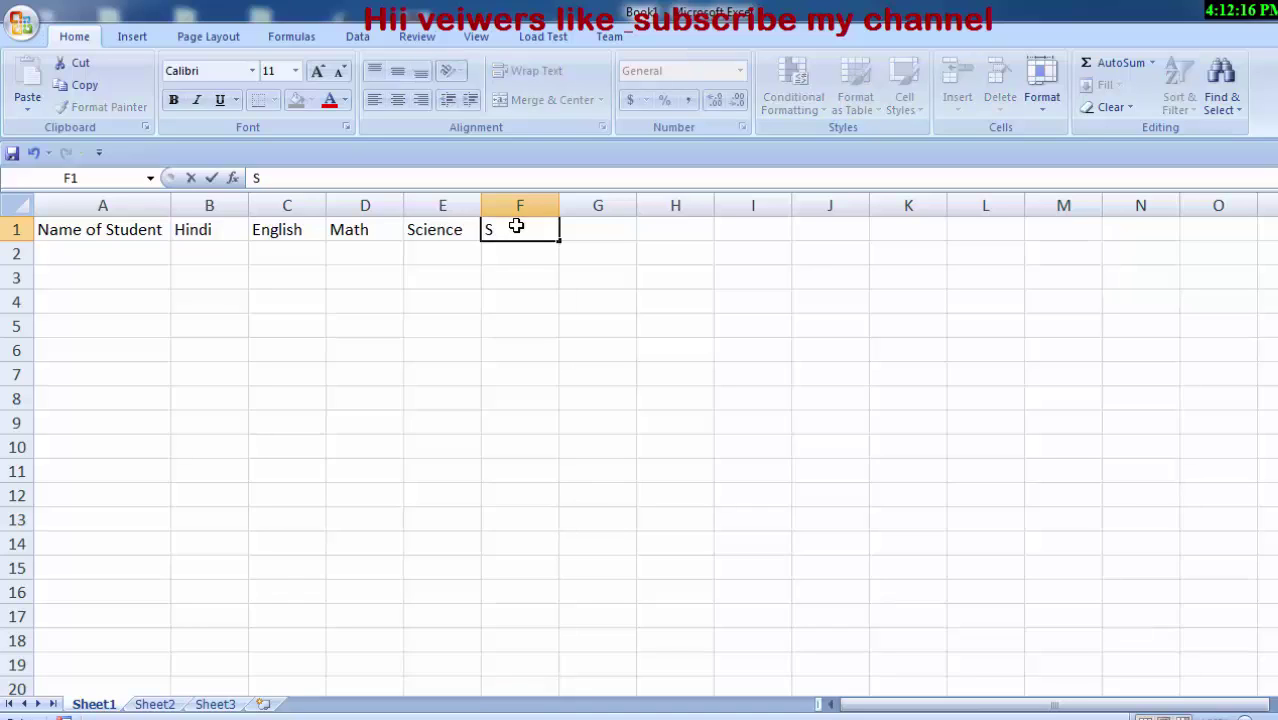
pyautogui.write('st')
pyautogui.click(610, 229)
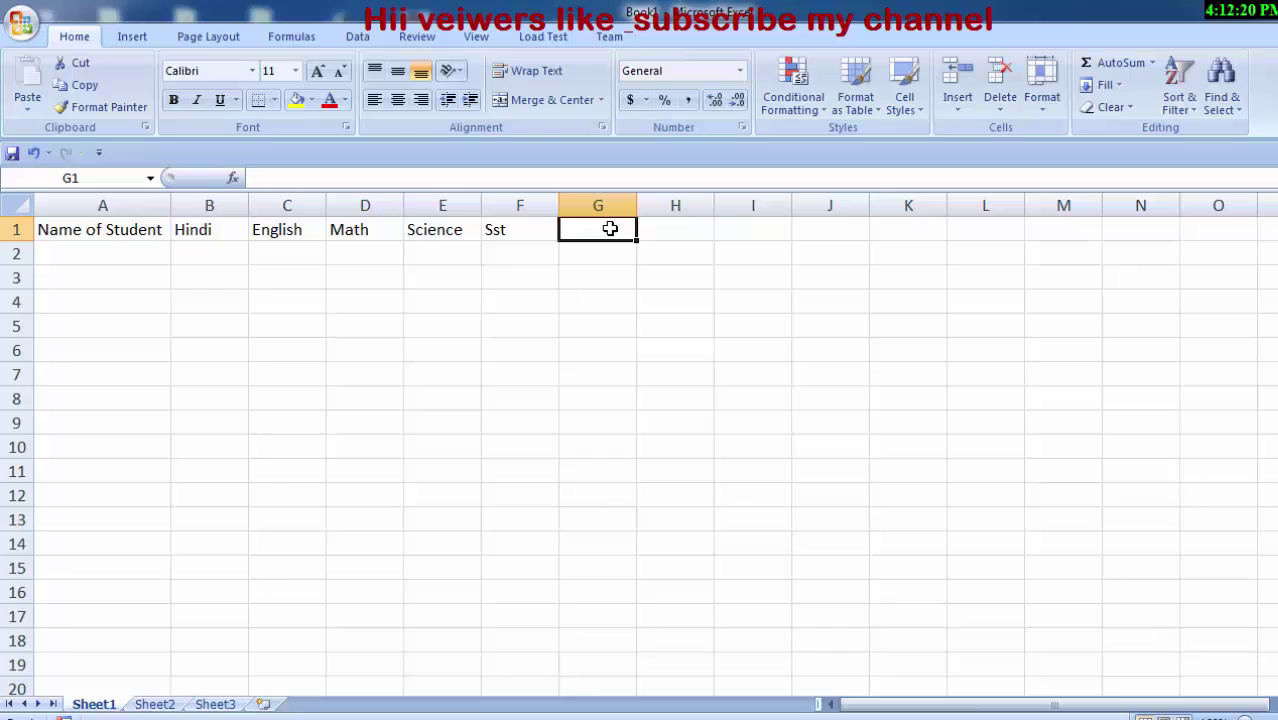
pyautogui.write('Dr')
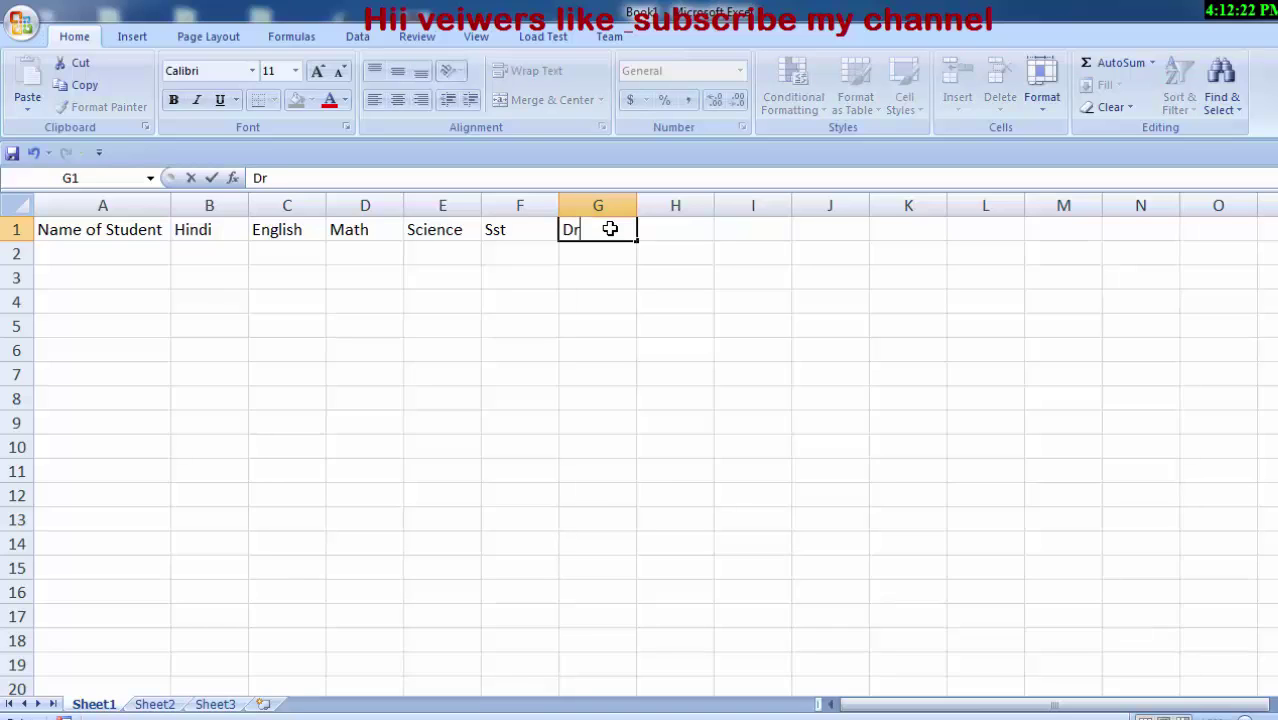
pyautogui.write('awing')
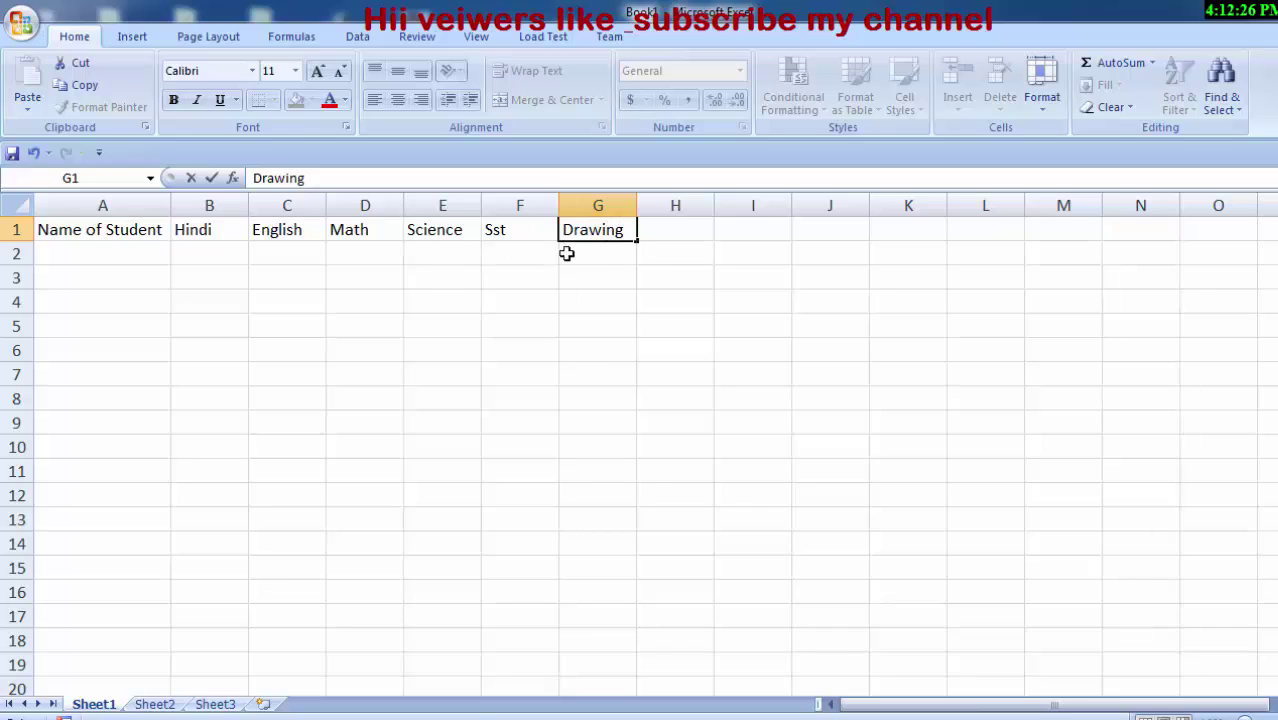
pyautogui.click(665, 228)
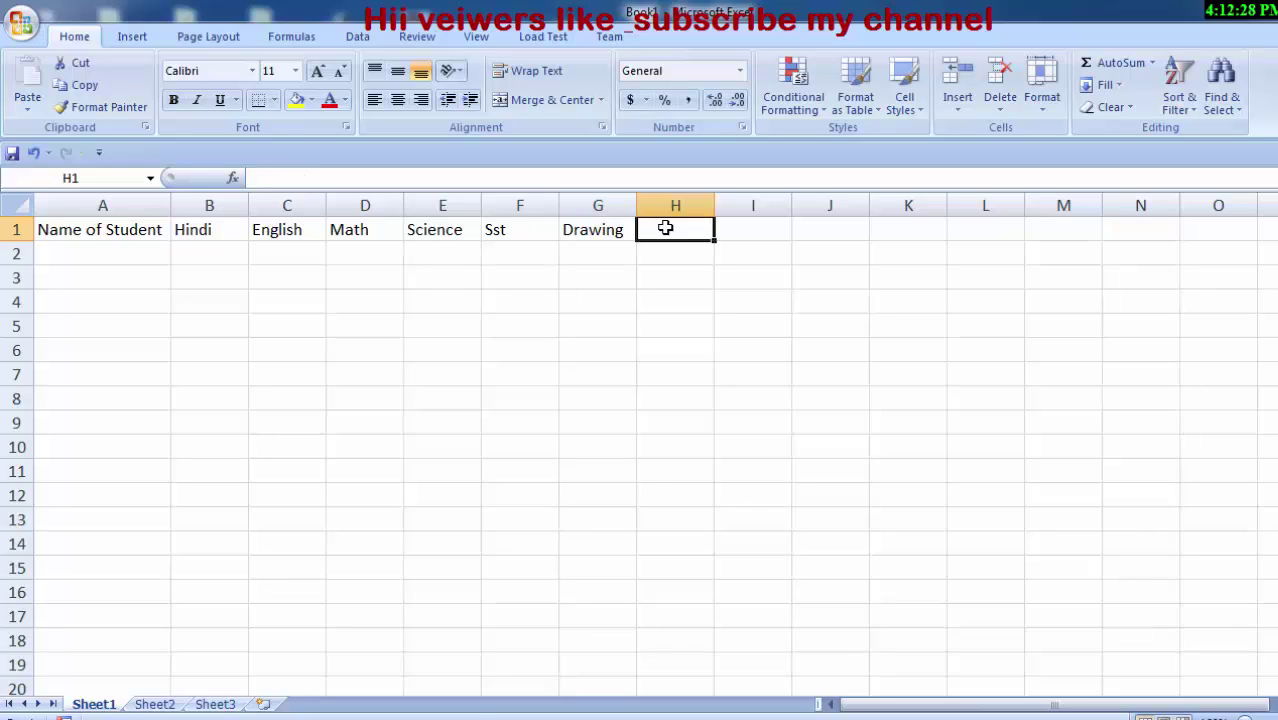
pyautogui.write('O')
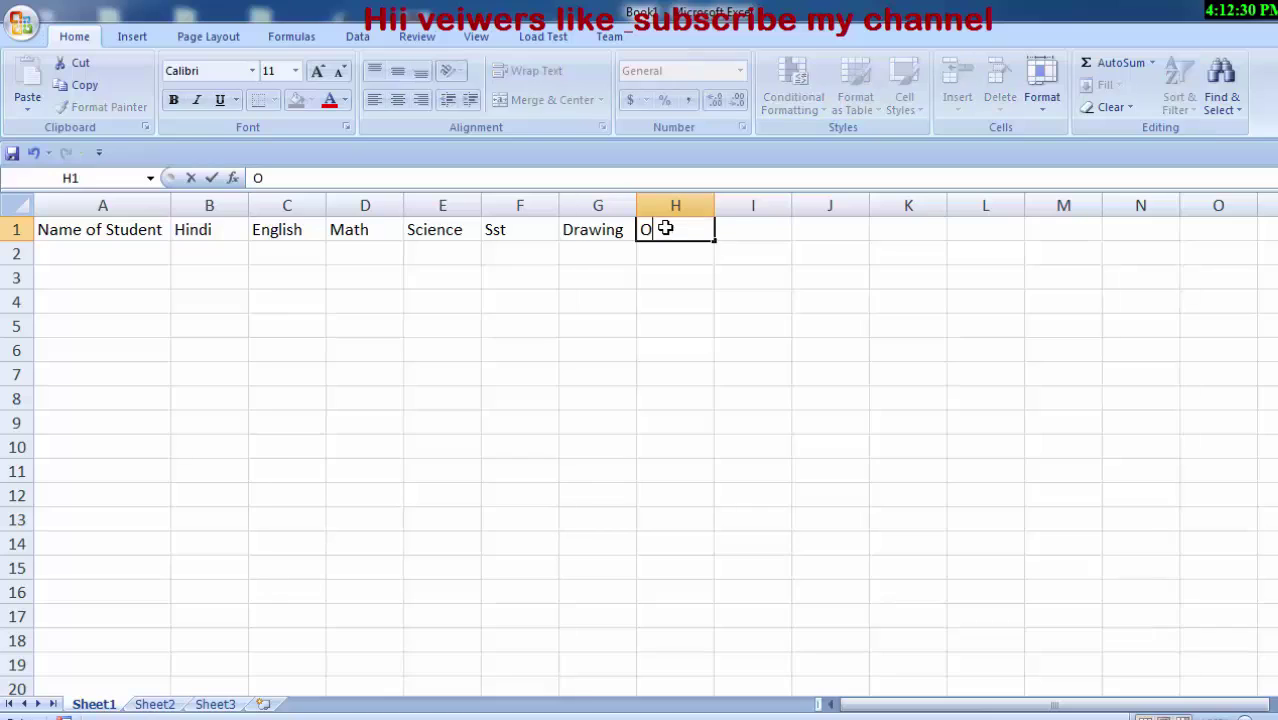
pyautogui.write('bta')
pyautogui.write('ined ')
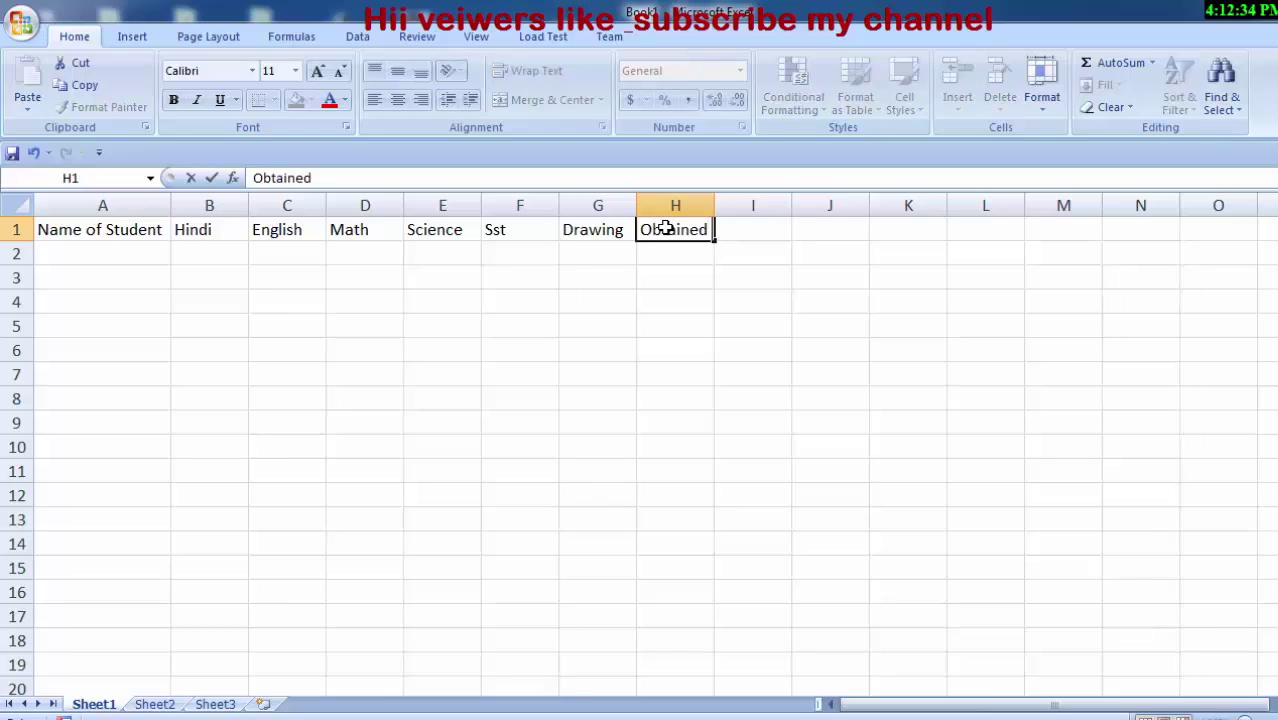
pyautogui.write('Mar')
pyautogui.write('ks')
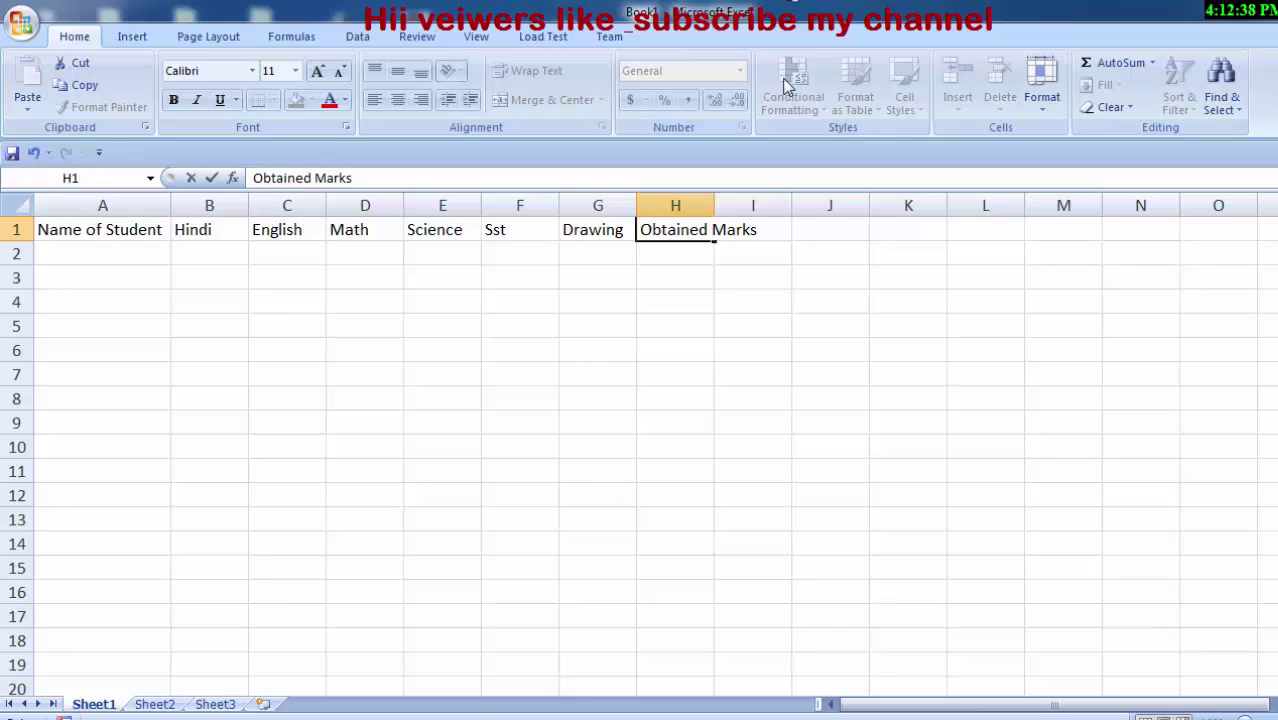
# Commit the Obtained Marks header and widen column H to about 112 pixels.
pyautogui.click(680, 277)
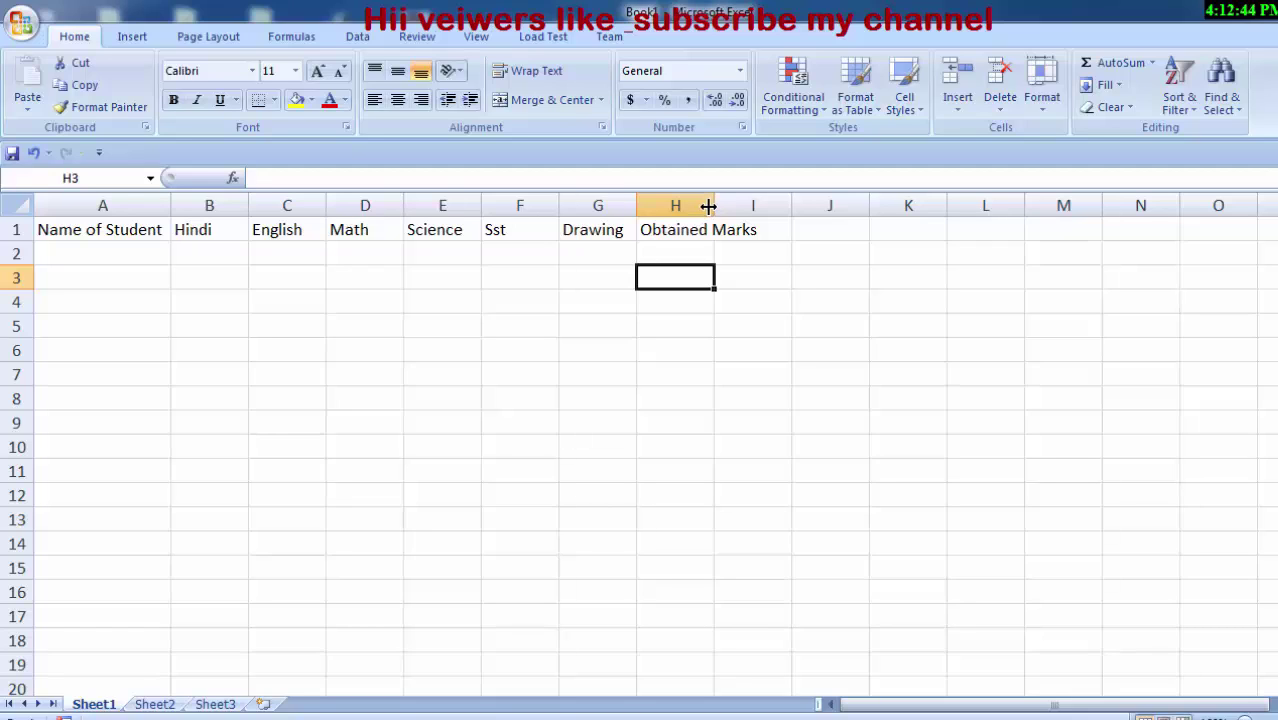
pyautogui.moveTo(708, 206); pyautogui.dragTo(708, 206)
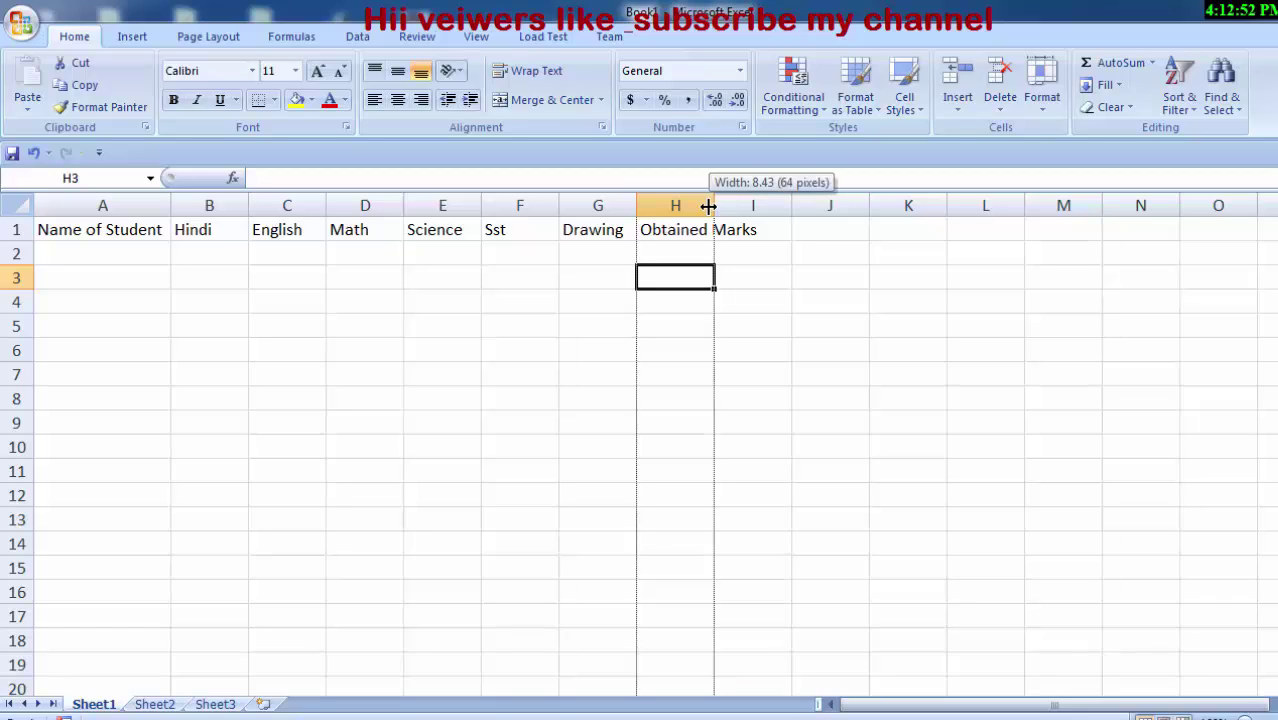
pyautogui.moveTo(708, 206); pyautogui.dragTo(708, 206)
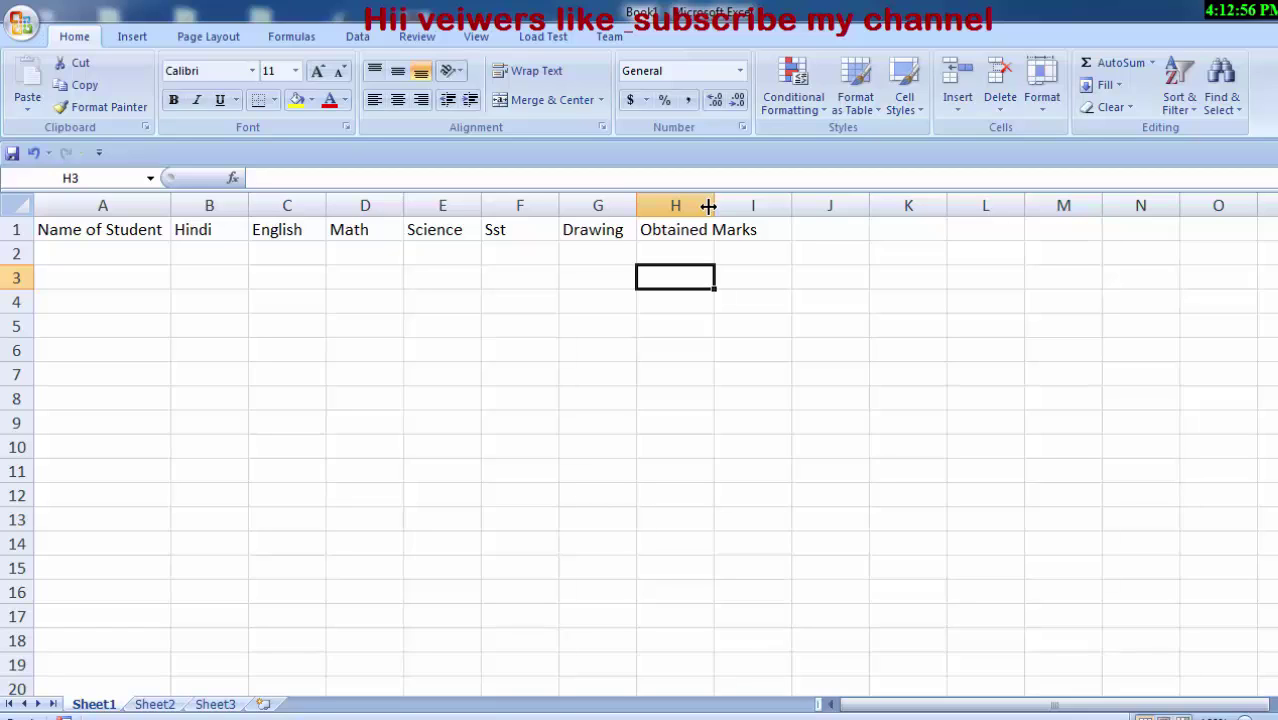
pyautogui.moveTo(708, 206); pyautogui.dragTo(708, 206)
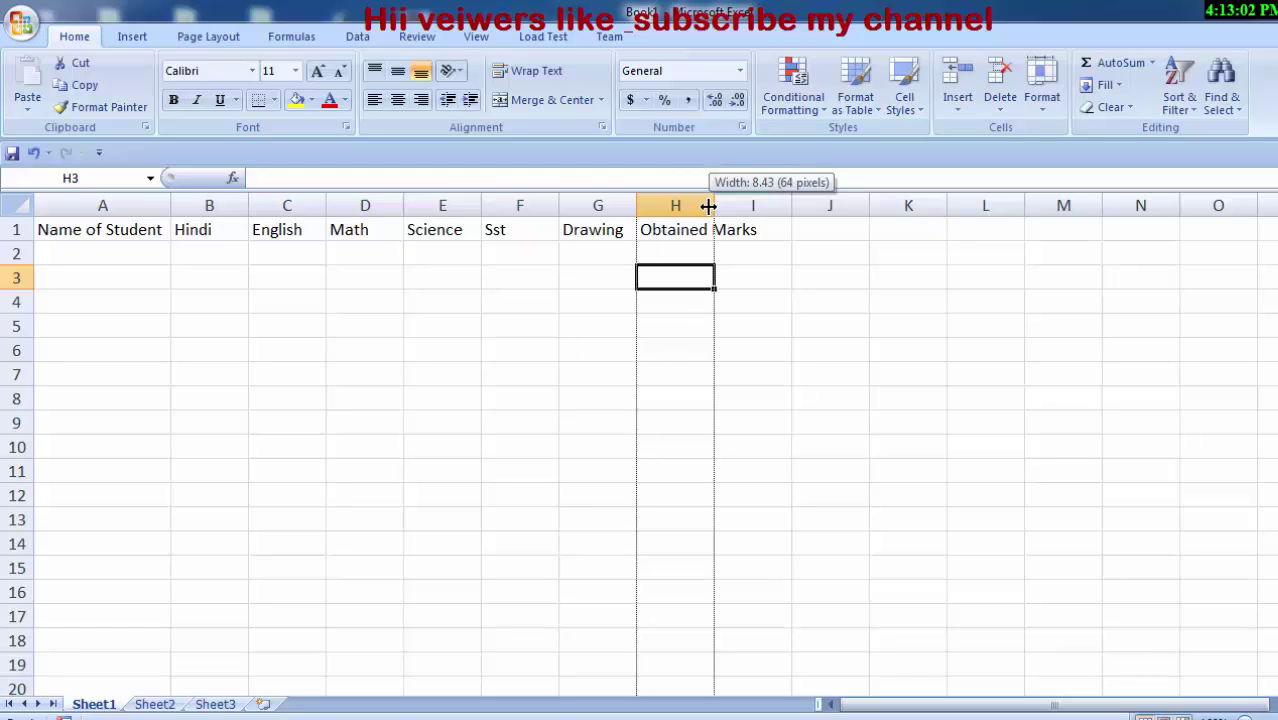
pyautogui.moveTo(708, 206); pyautogui.dragTo(708, 206)
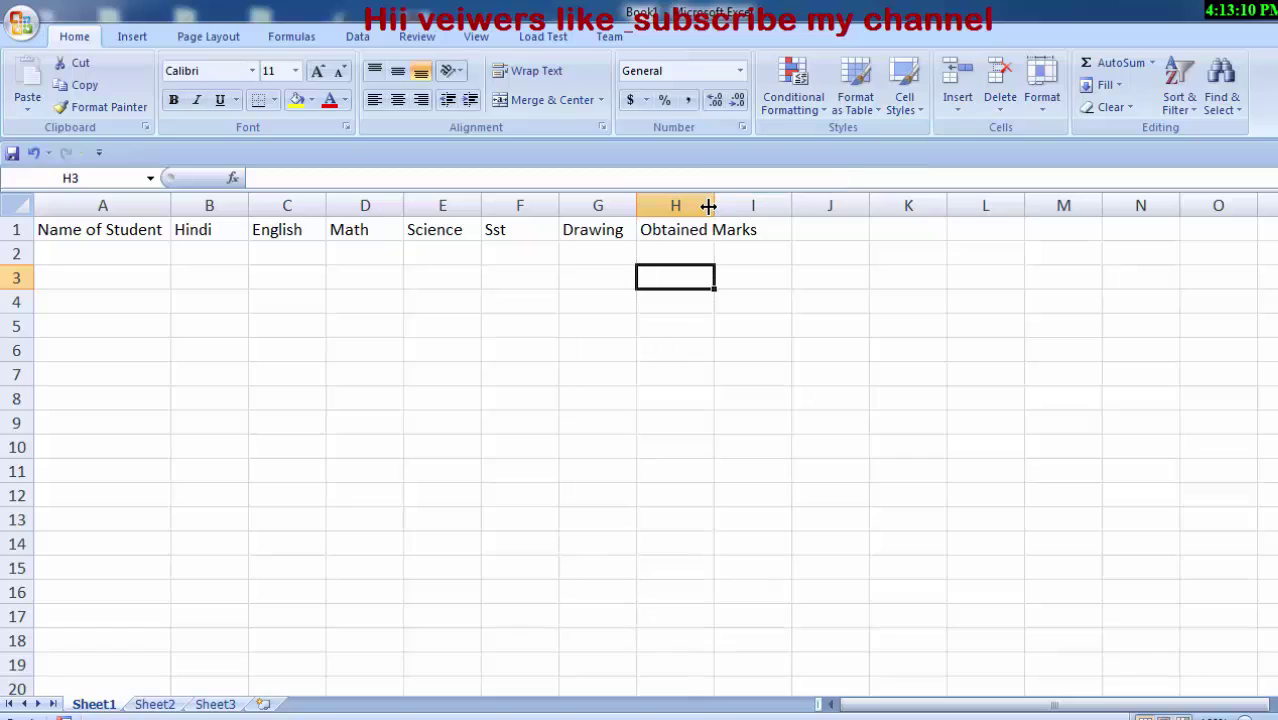
pyautogui.moveTo(708, 206); pyautogui.dragTo(708, 206)
pyautogui.moveTo(708, 206); pyautogui.dragTo(768, 229)
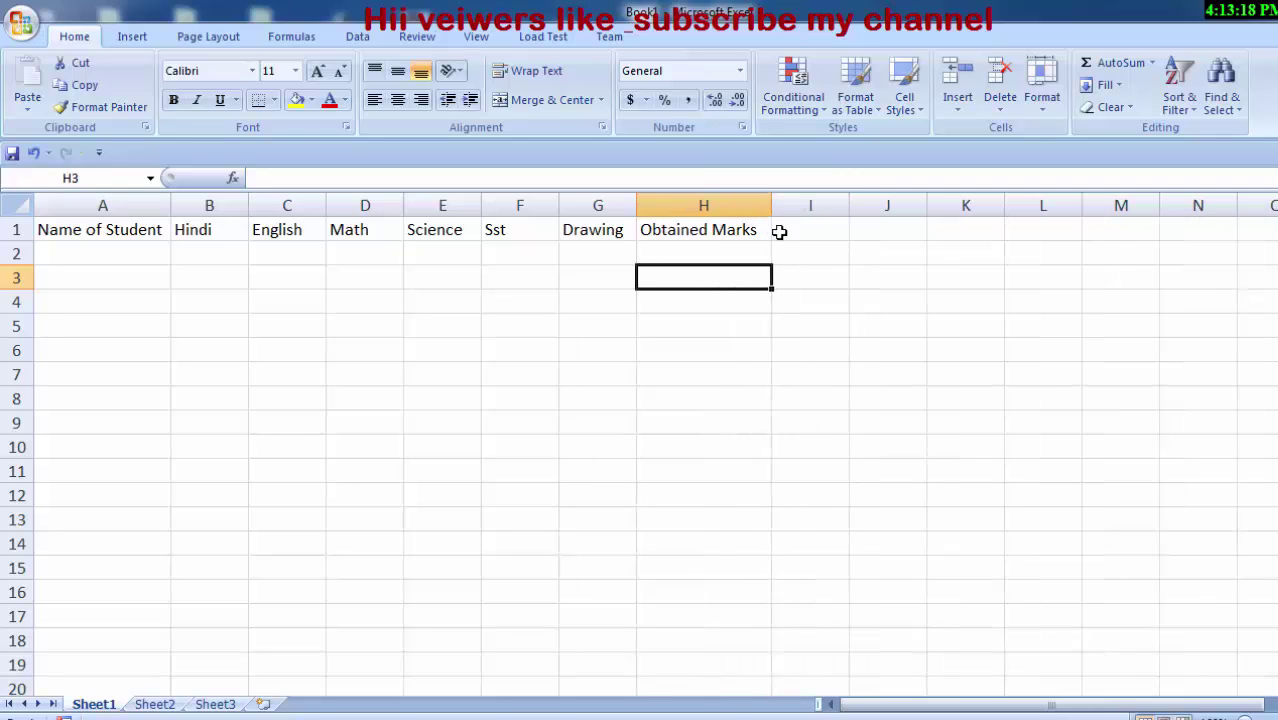
# Enter headers Total, Max and Min in I1:K1.
pyautogui.click(782, 231)
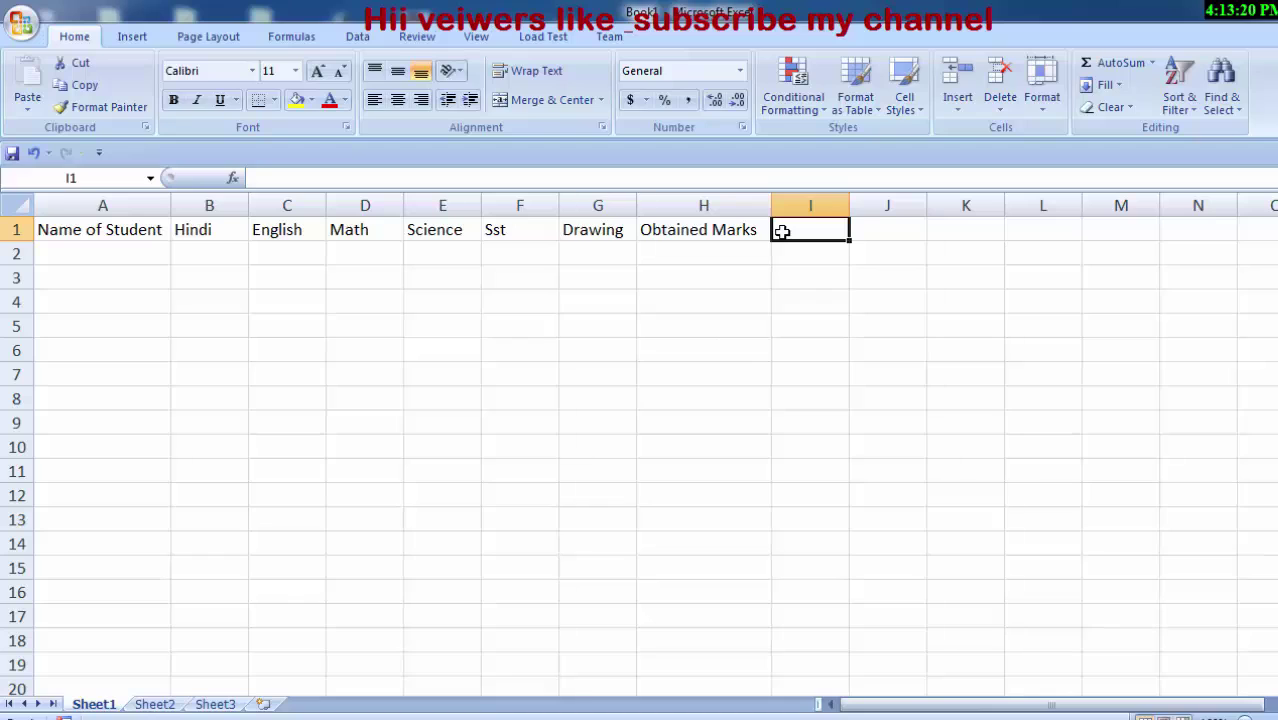
pyautogui.write('Tot')
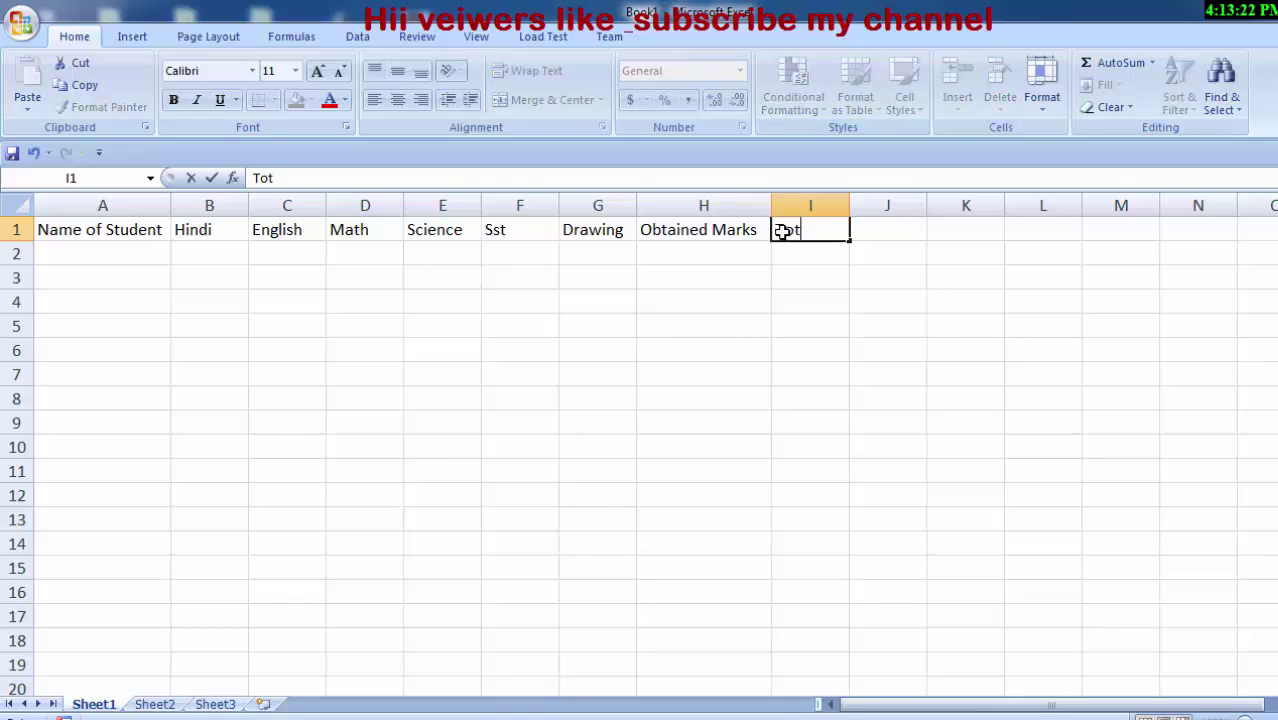
pyautogui.write('al')
pyautogui.click(893, 227)
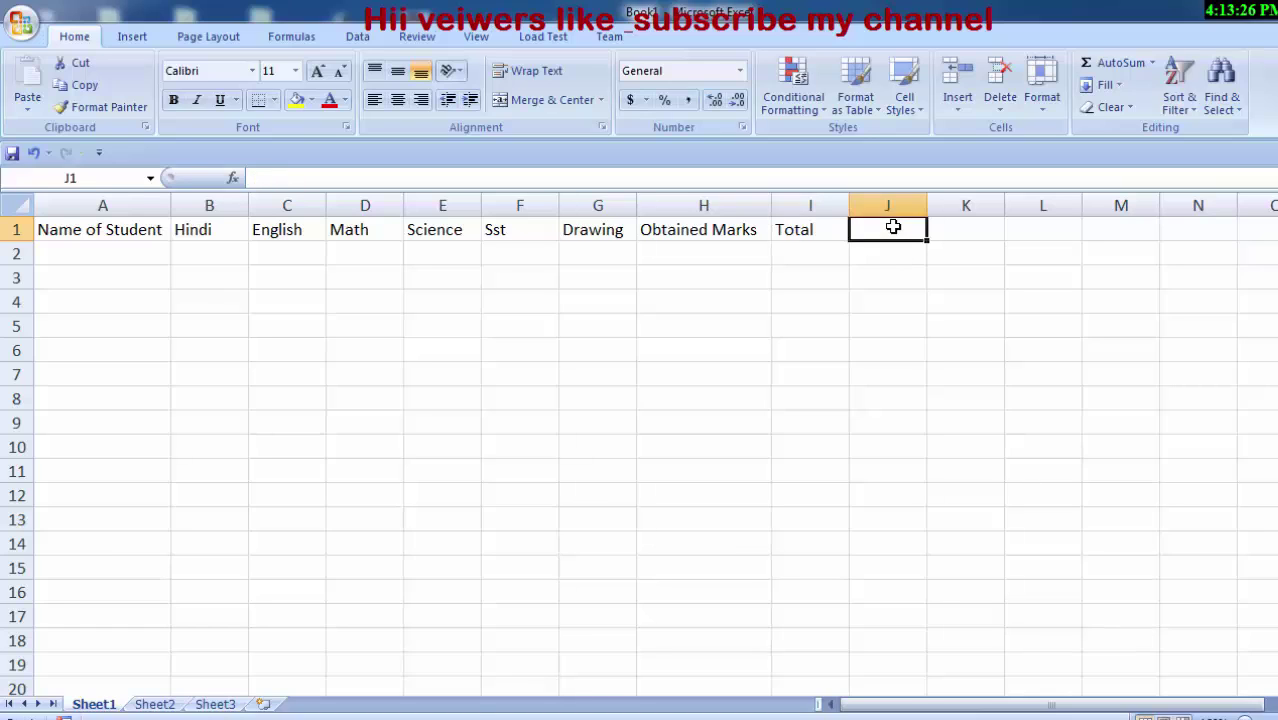
pyautogui.write('Max')
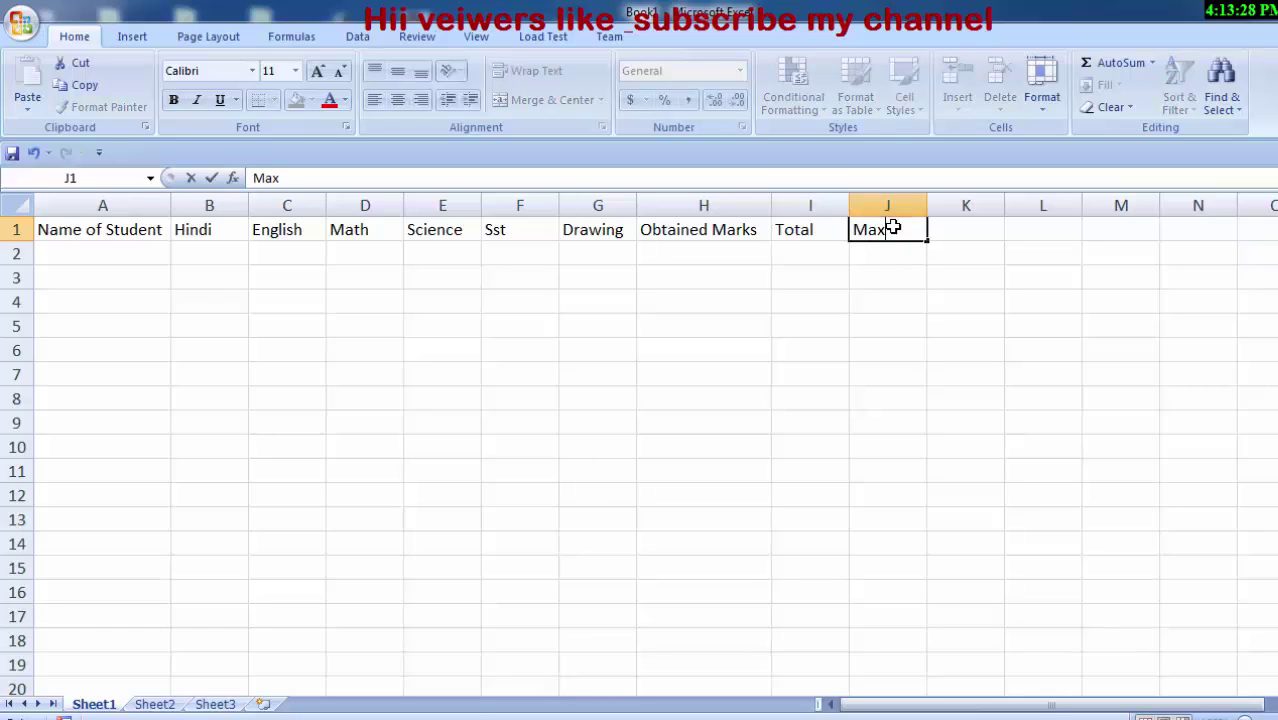
pyautogui.click(960, 231)
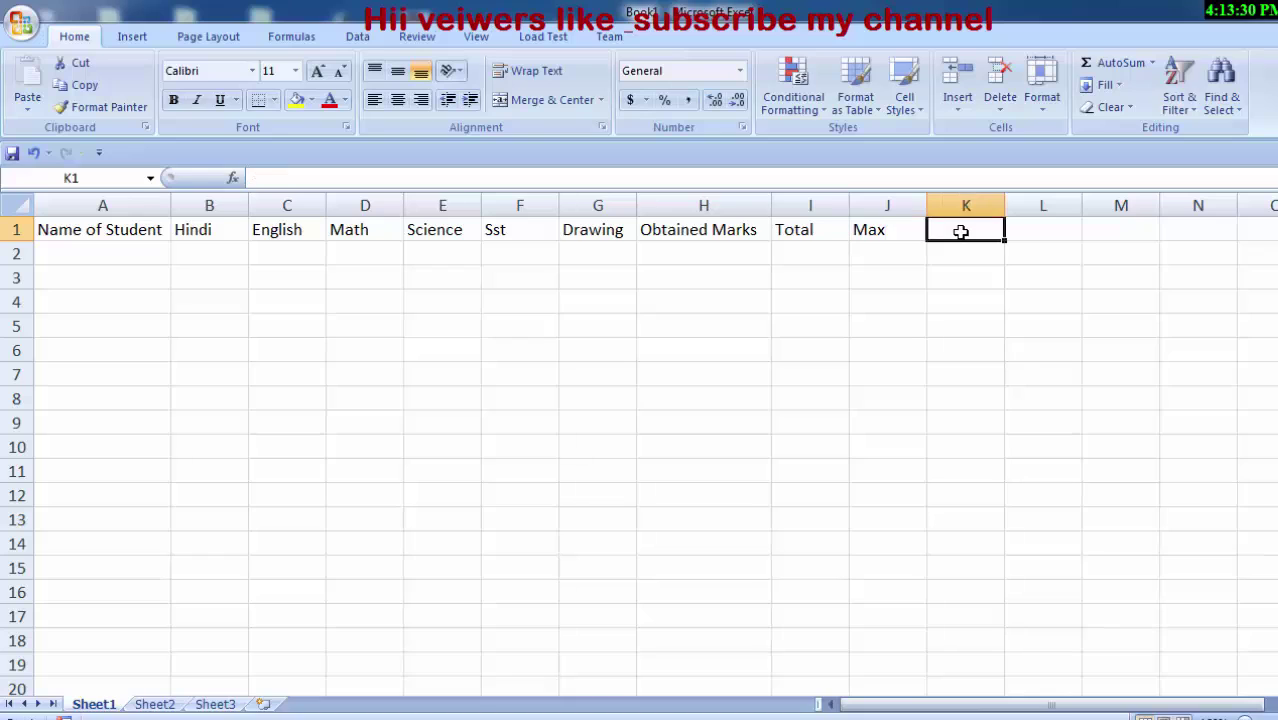
pyautogui.write('Min')
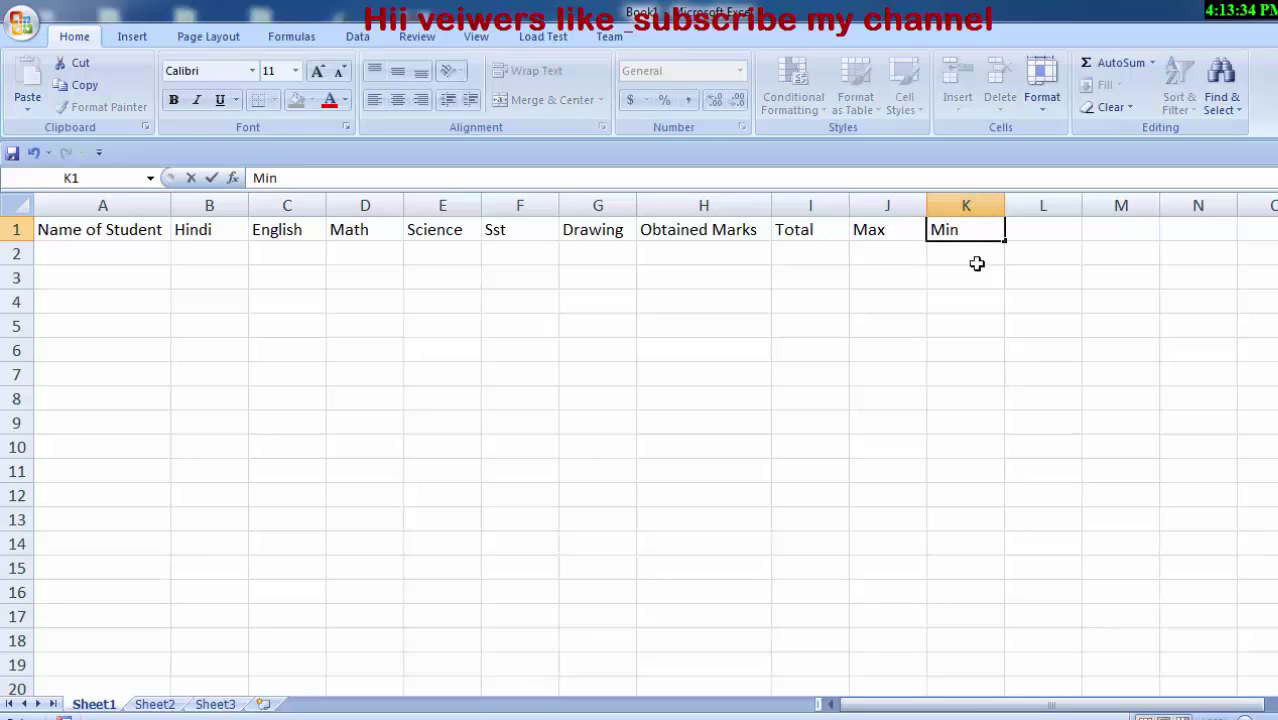
pyautogui.click(977, 263)
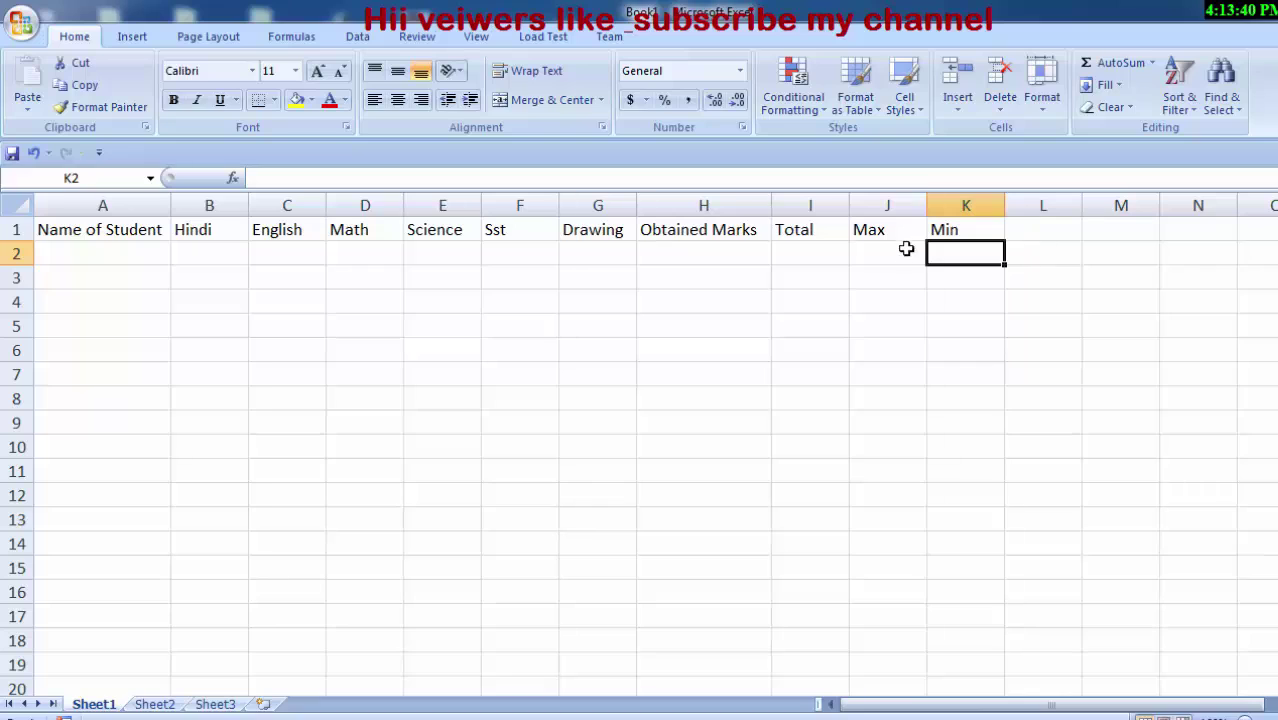
# Enter headers Average in L1 and Grade in M1.
pyautogui.click(1013, 229)
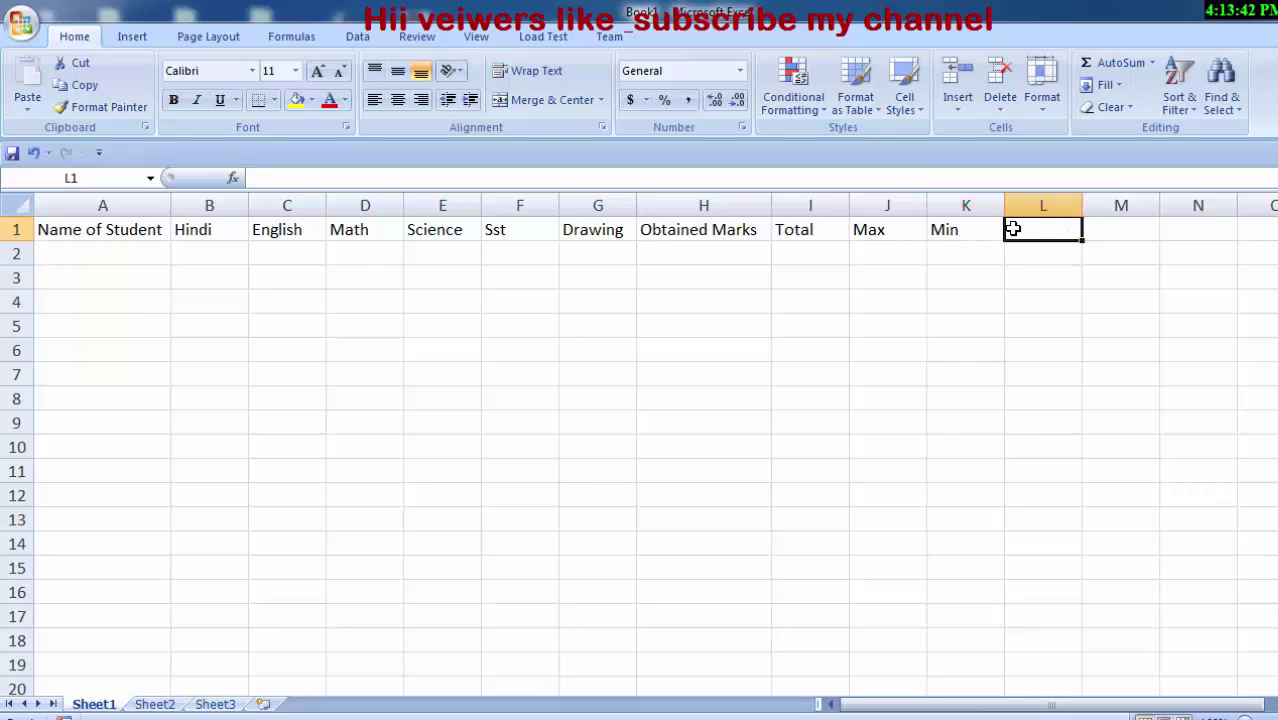
pyautogui.write('A')
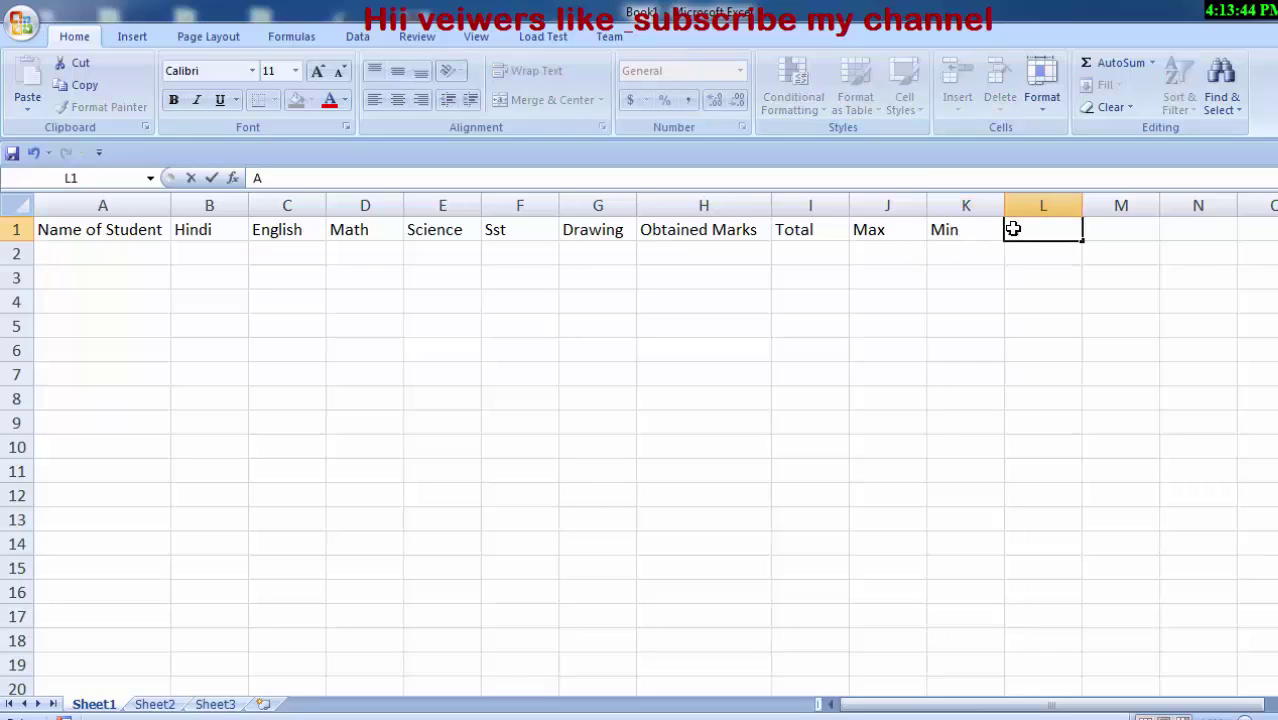
pyautogui.press('Return')
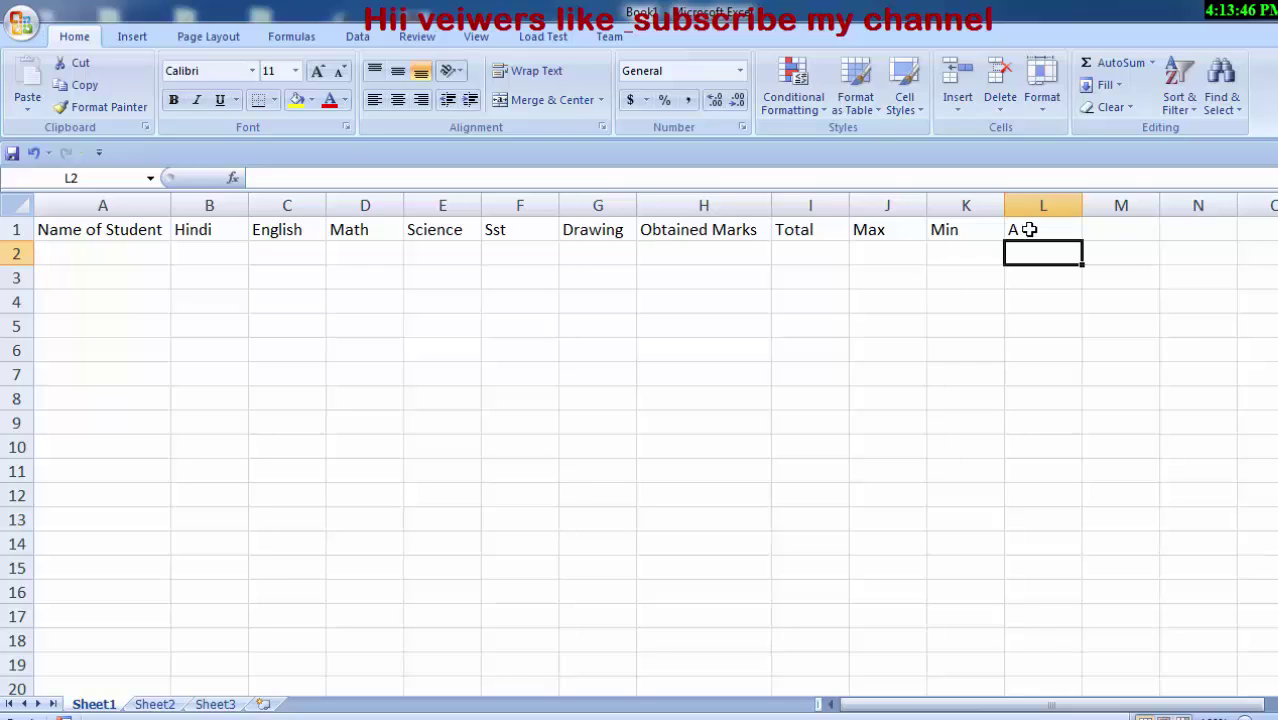
pyautogui.click(1029, 229)
pyautogui.doubleClick(1030, 229)
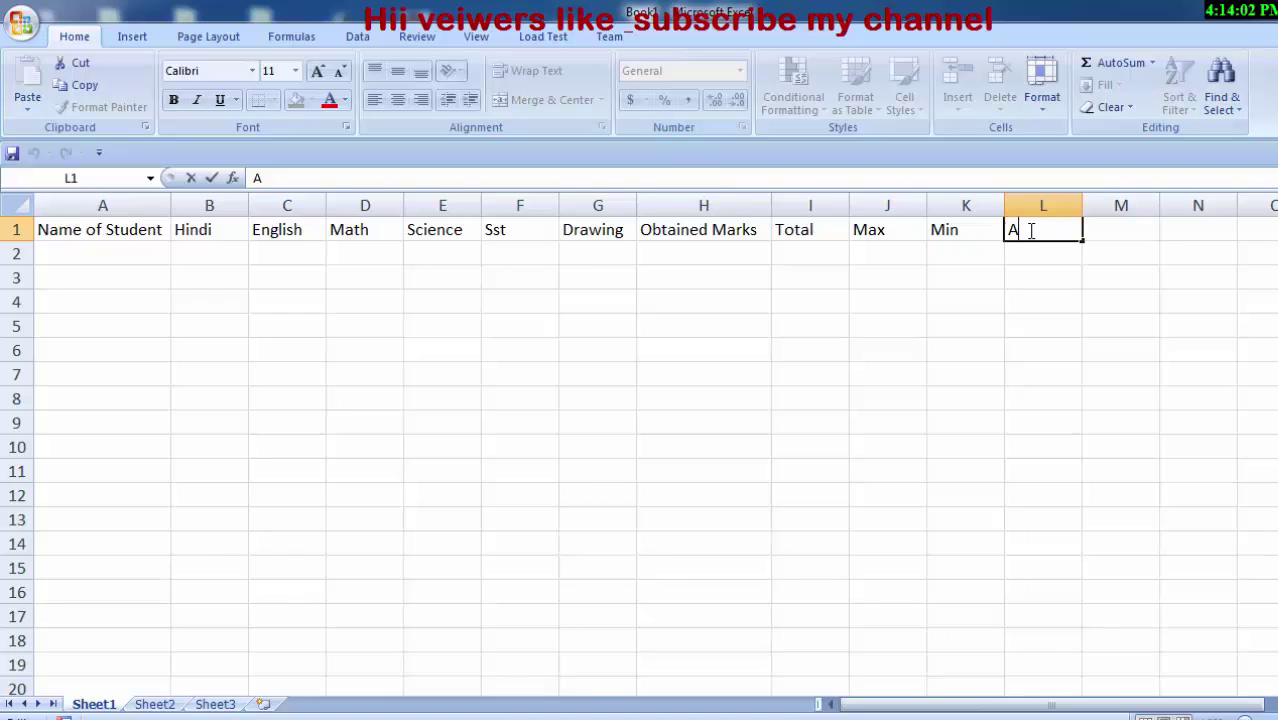
pyautogui.write('ve')
pyautogui.write('rage')
pyautogui.click(1136, 219)
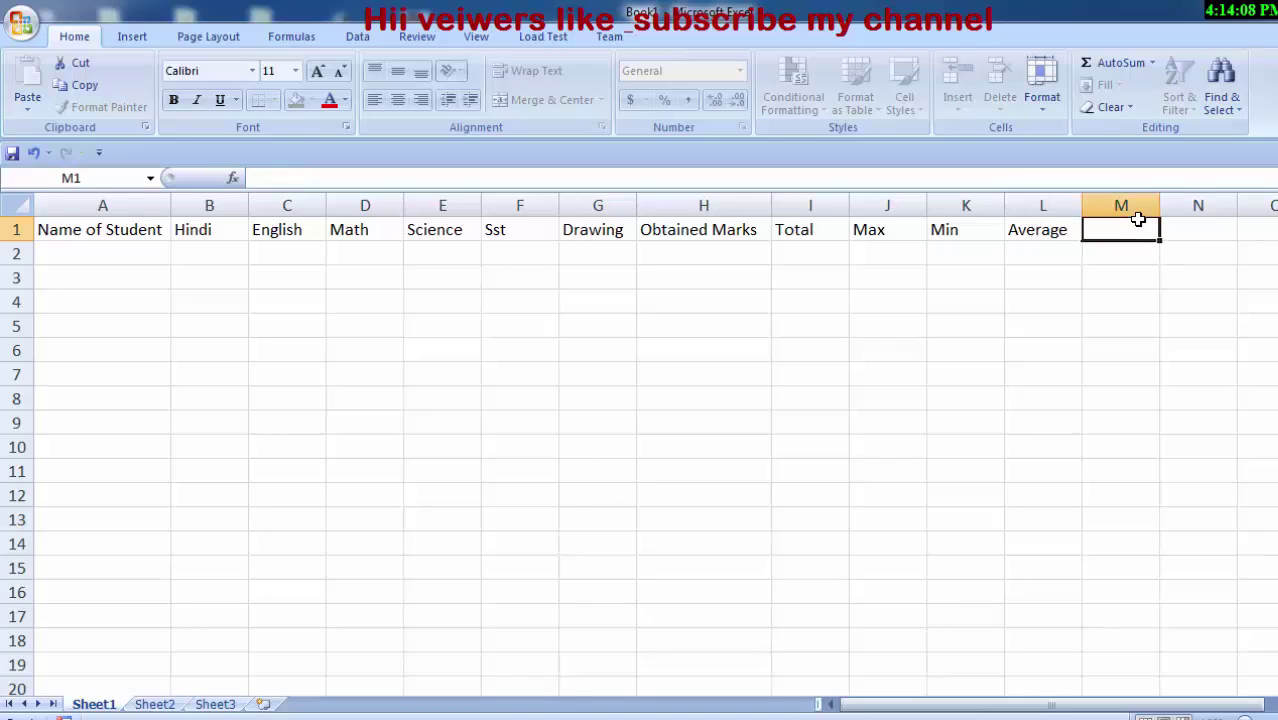
pyautogui.write('G')
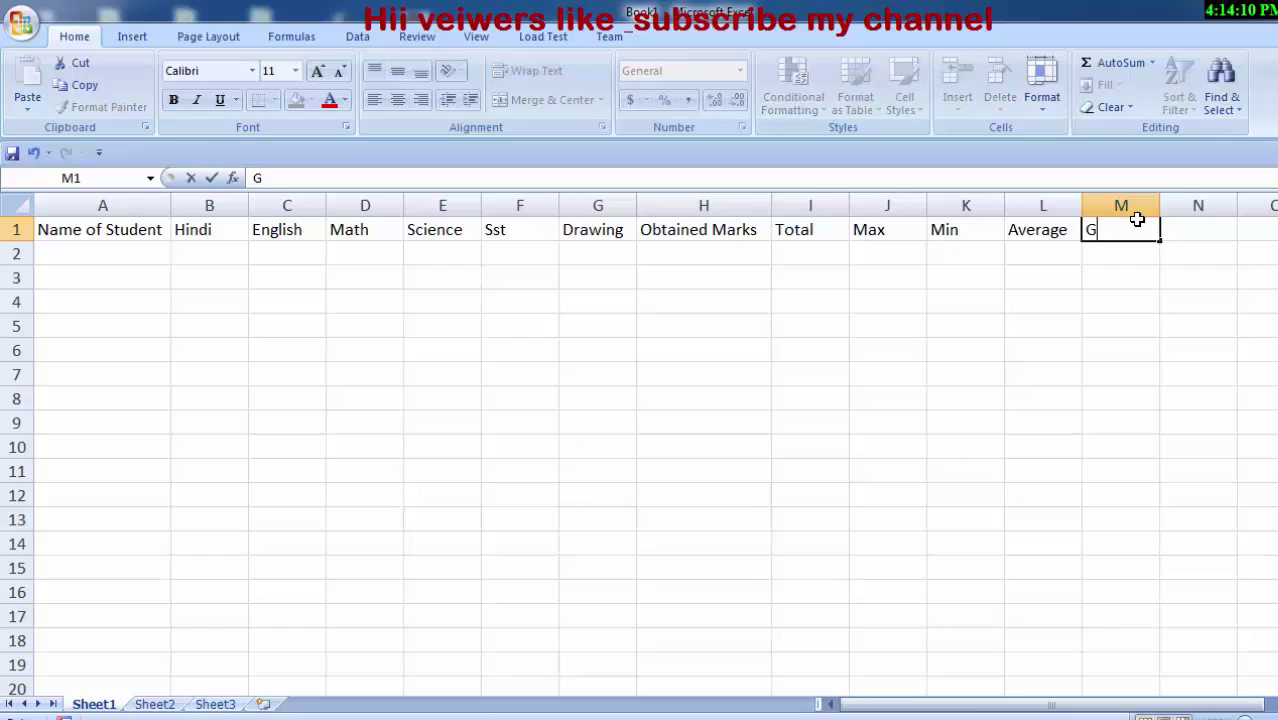
pyautogui.write('rade')
pyautogui.click(1178, 236)
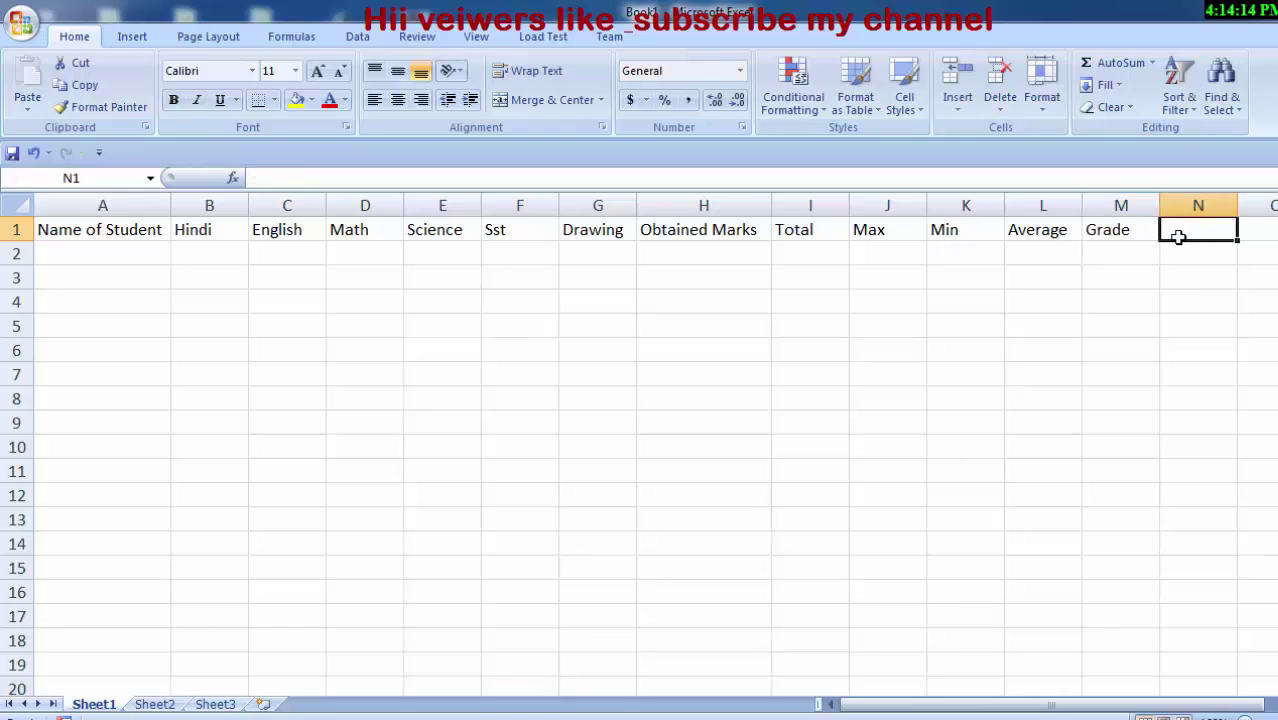
# Enter 'Passed in Subject' in N1, correcting the typo, and autofit column N.
pyautogui.write('Paas')
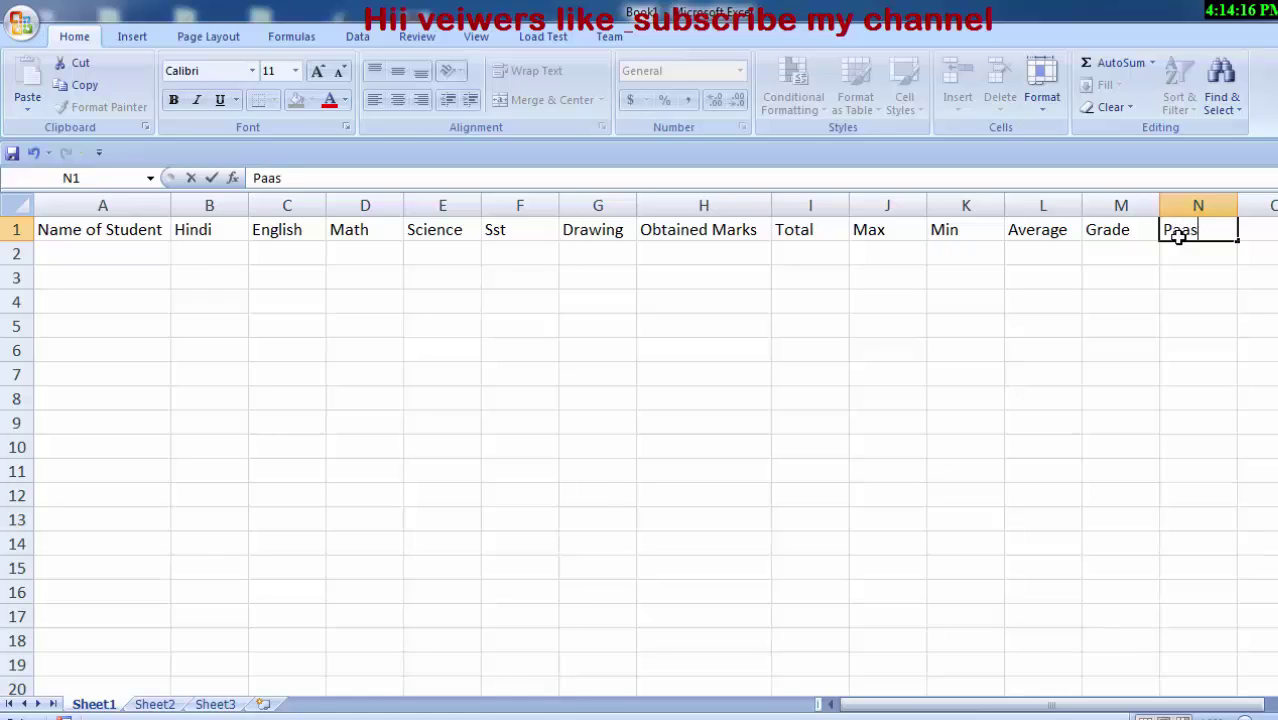
pyautogui.write('ed in')
pyautogui.write(' Sub')
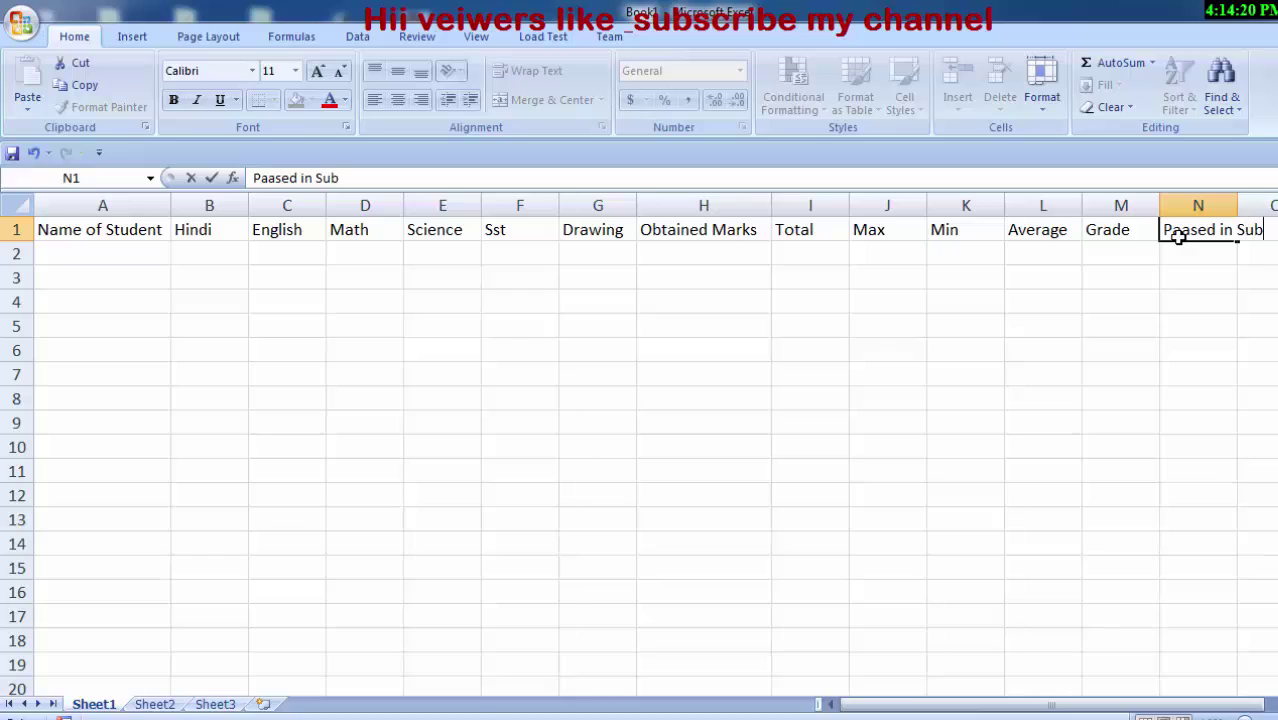
pyautogui.write('ject')
pyautogui.click(1198, 265)
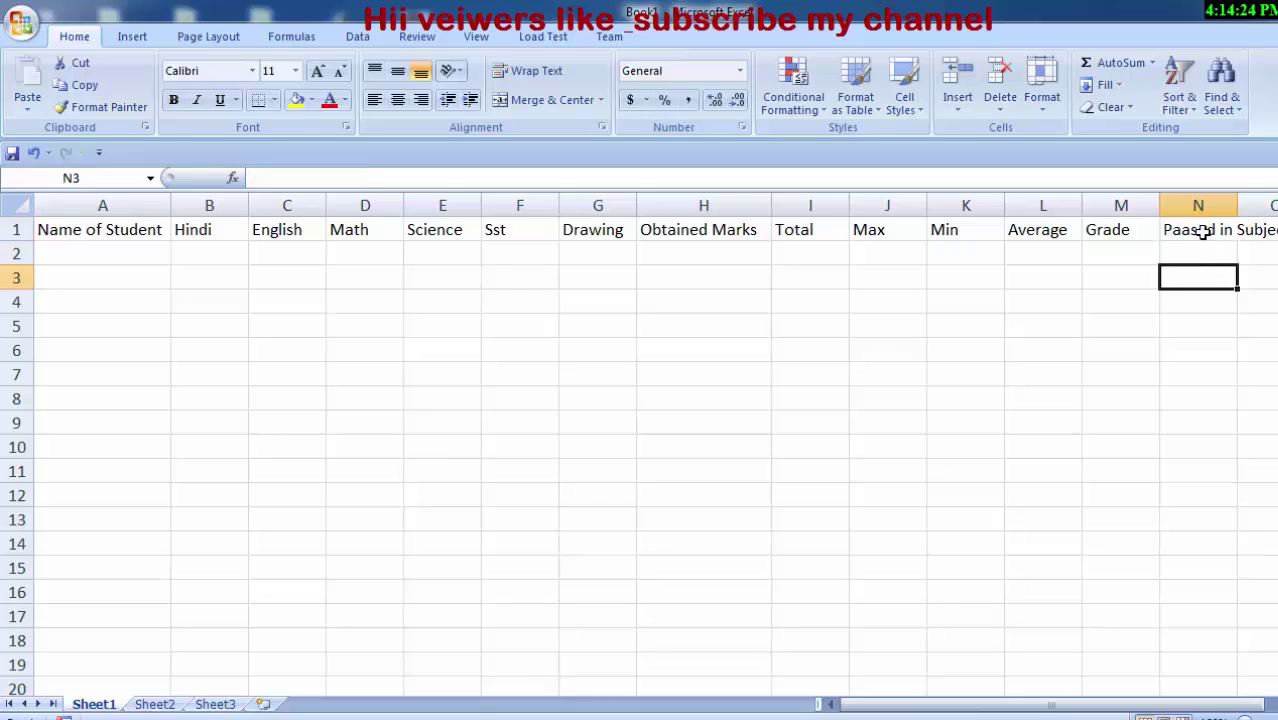
pyautogui.doubleClick(1180, 230)
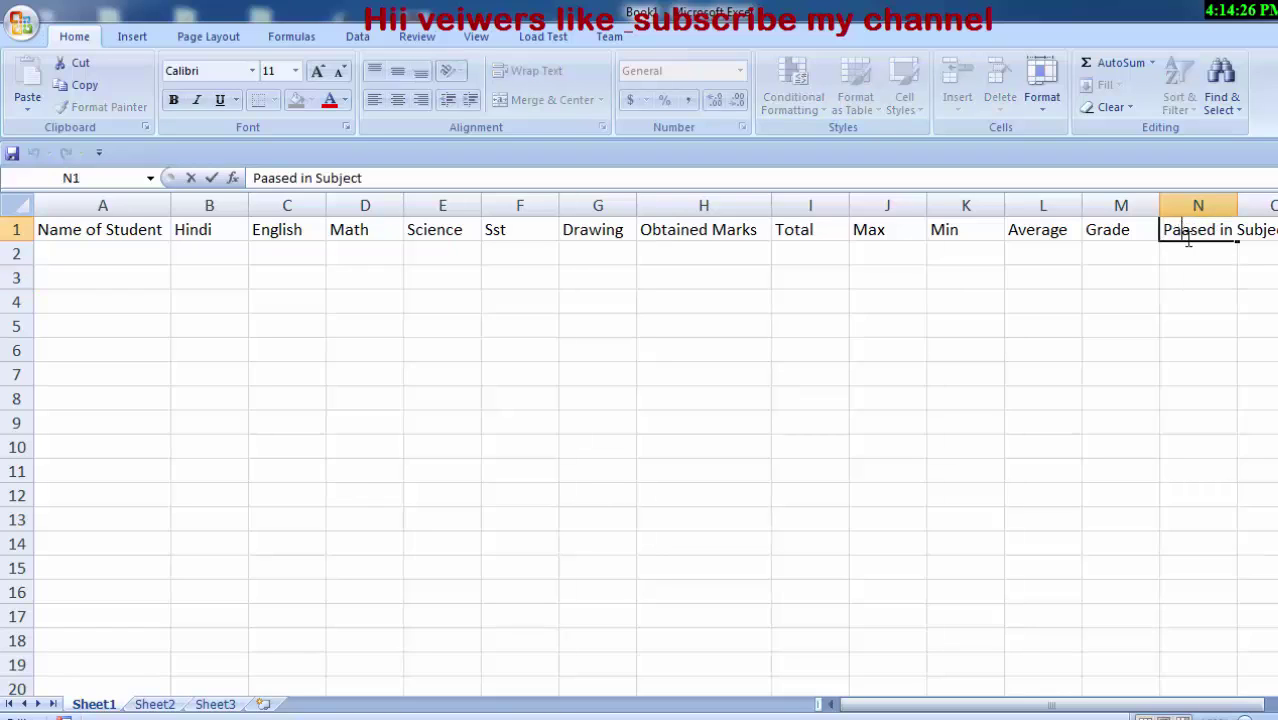
pyautogui.press('Delete')
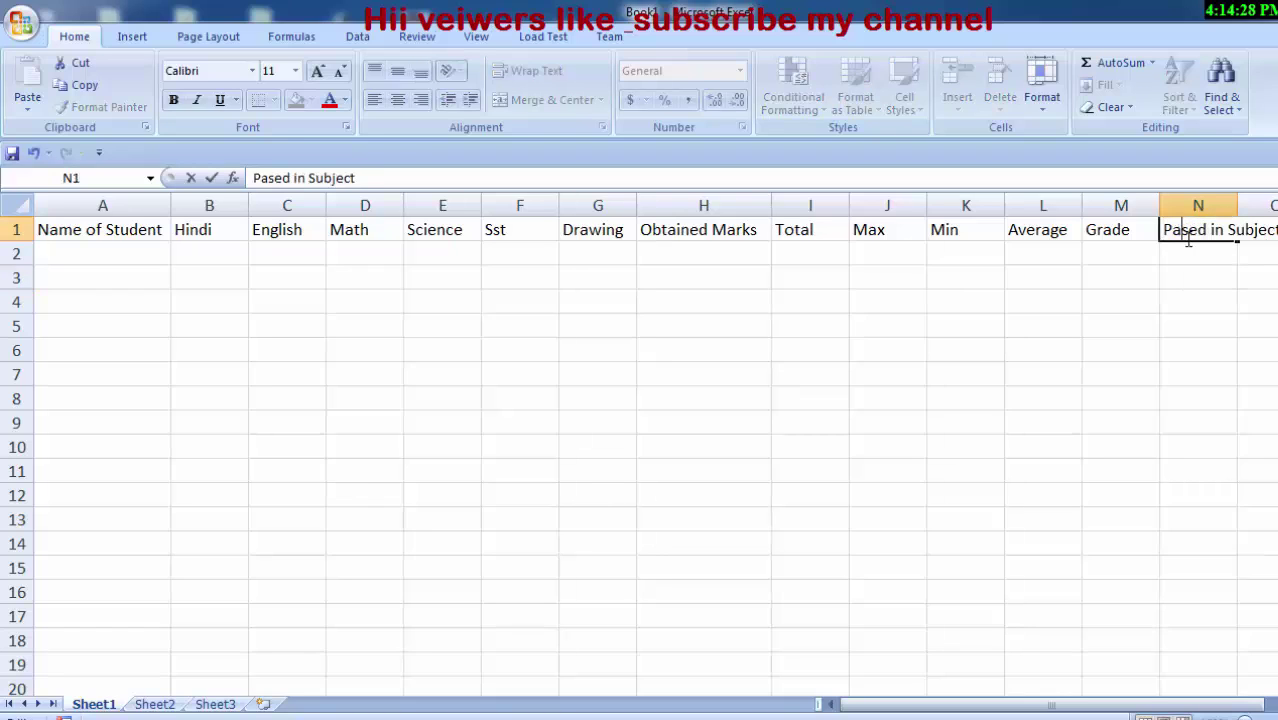
pyautogui.write('s')
pyautogui.click(1209, 260)
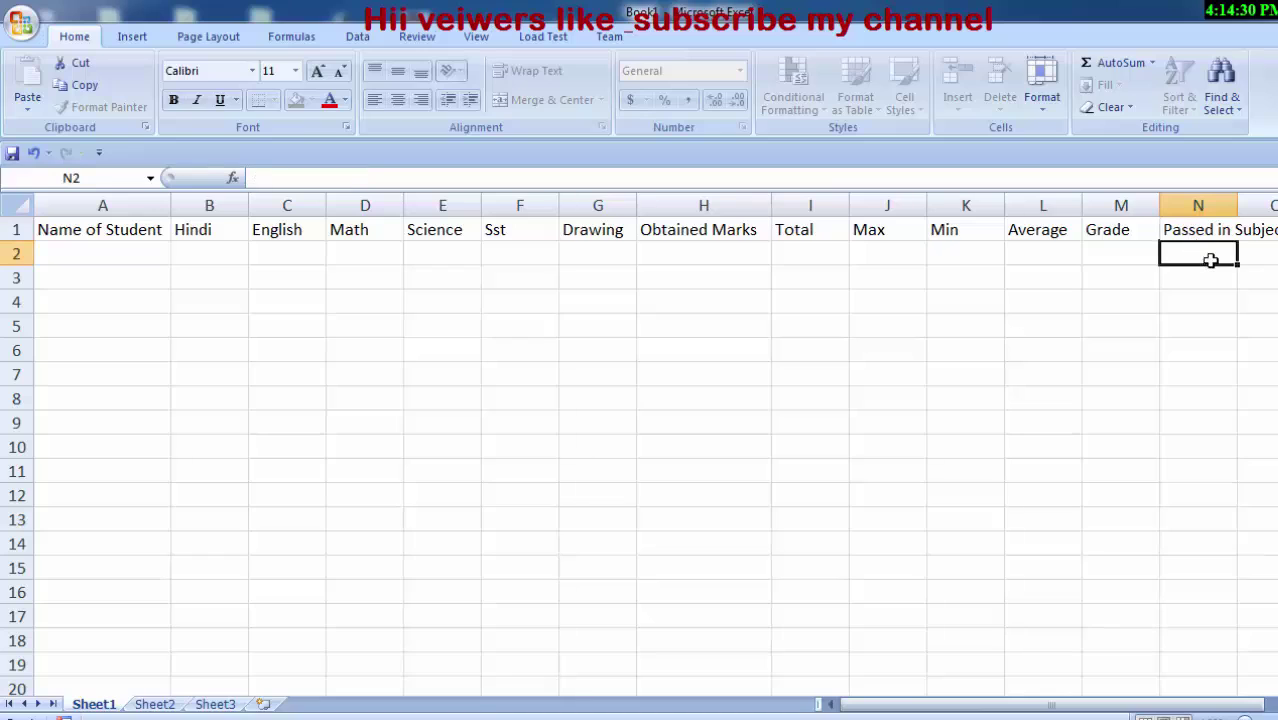
pyautogui.click(1210, 232)
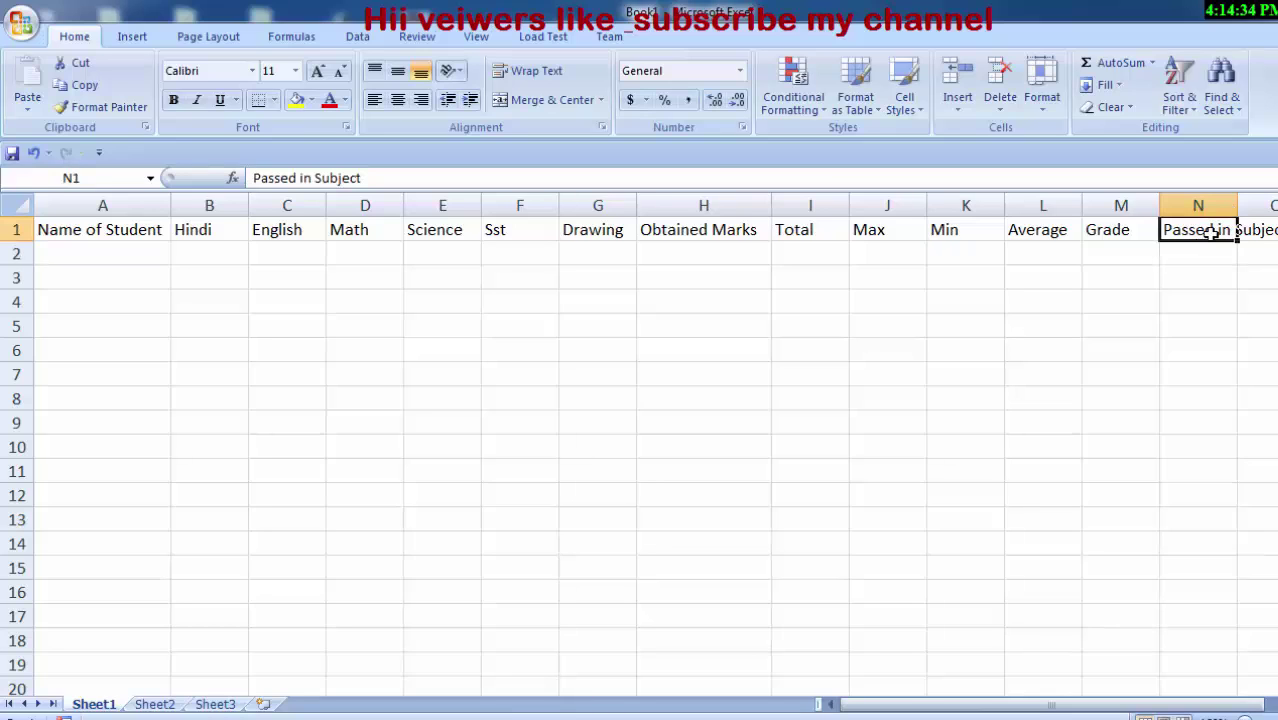
pyautogui.press('alt')
pyautogui.press('h')
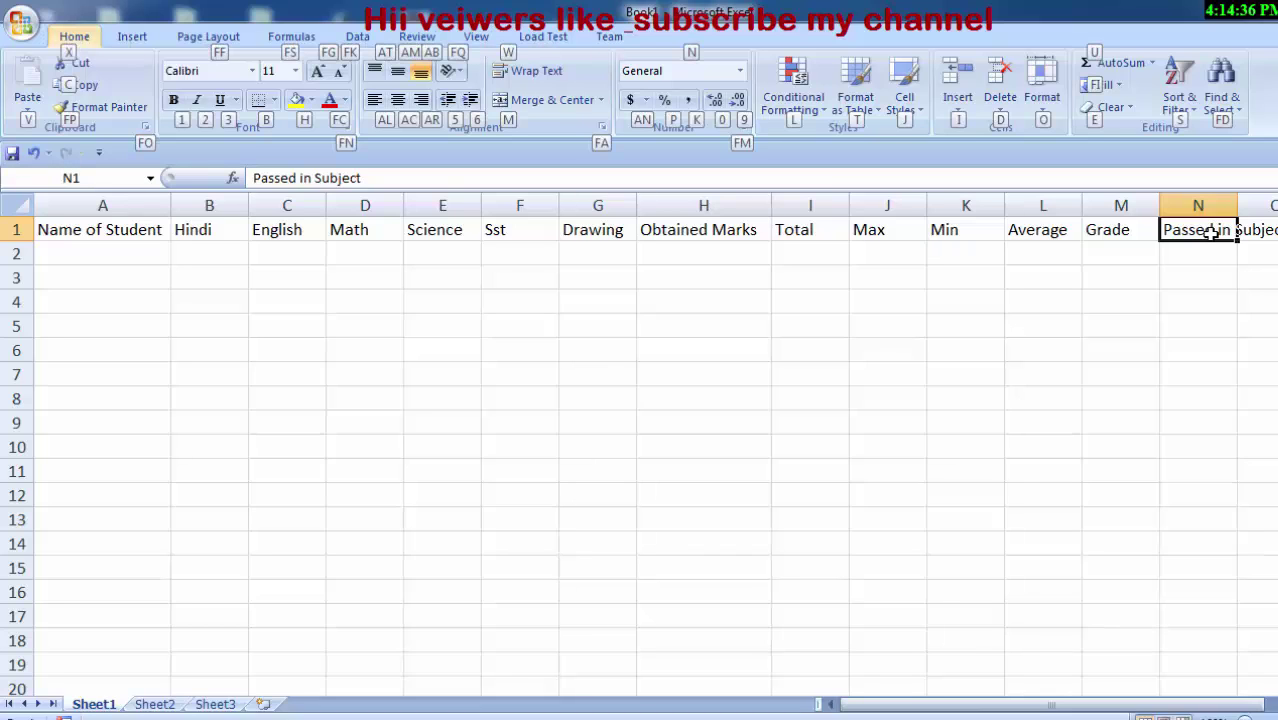
pyautogui.press('o')
pyautogui.press('i')
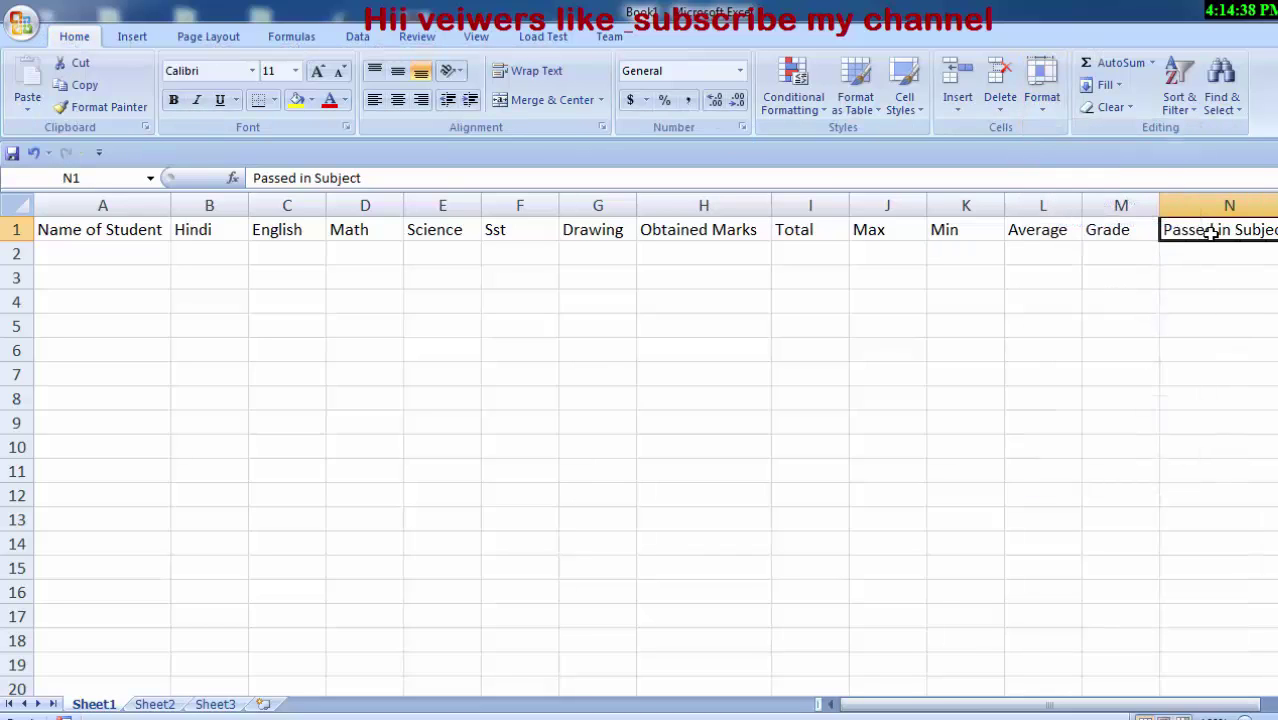
# Enter 'Failed in Subject' in O1 and autofit column O.
pyautogui.press('Right')
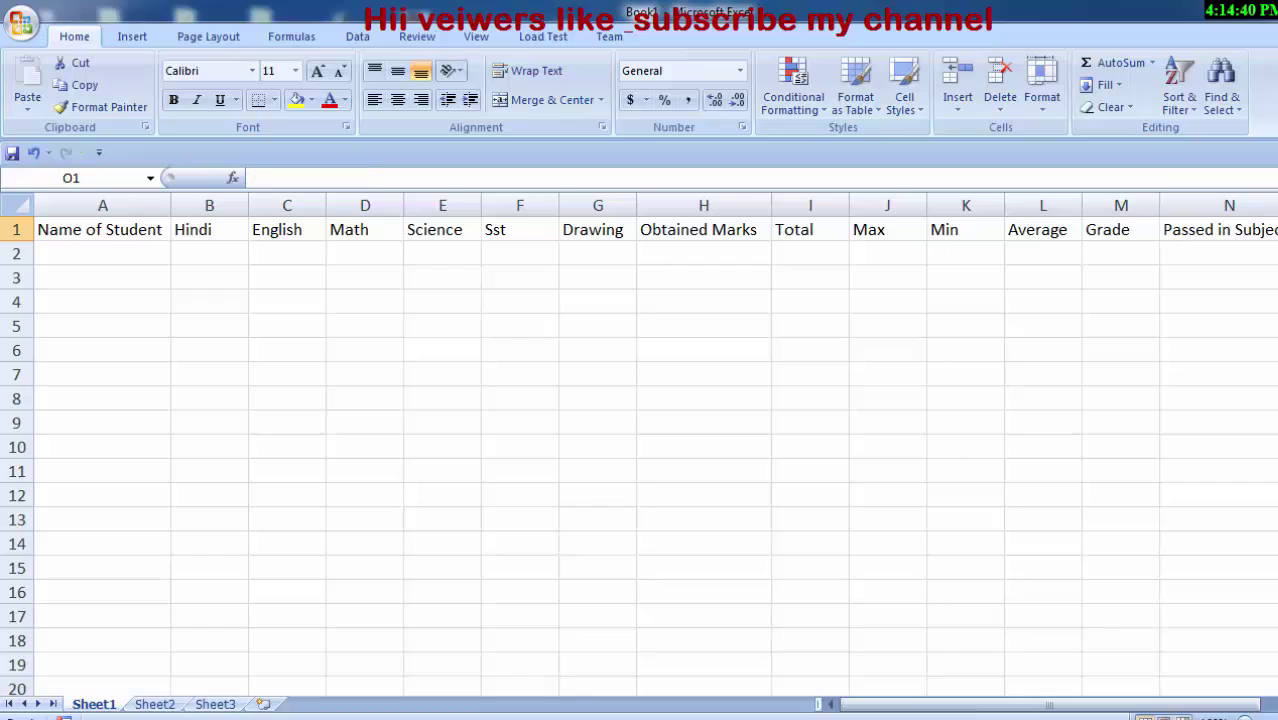
pyautogui.write('F')
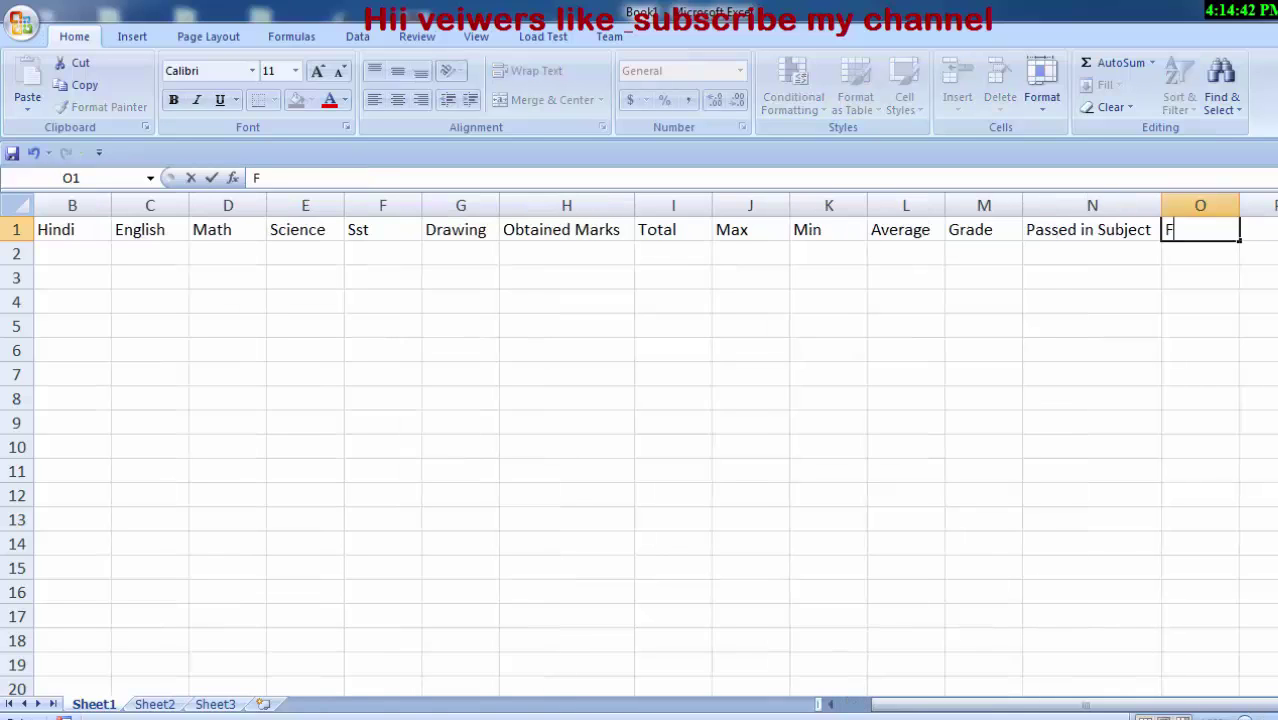
pyautogui.write('aile')
pyautogui.write('d in ')
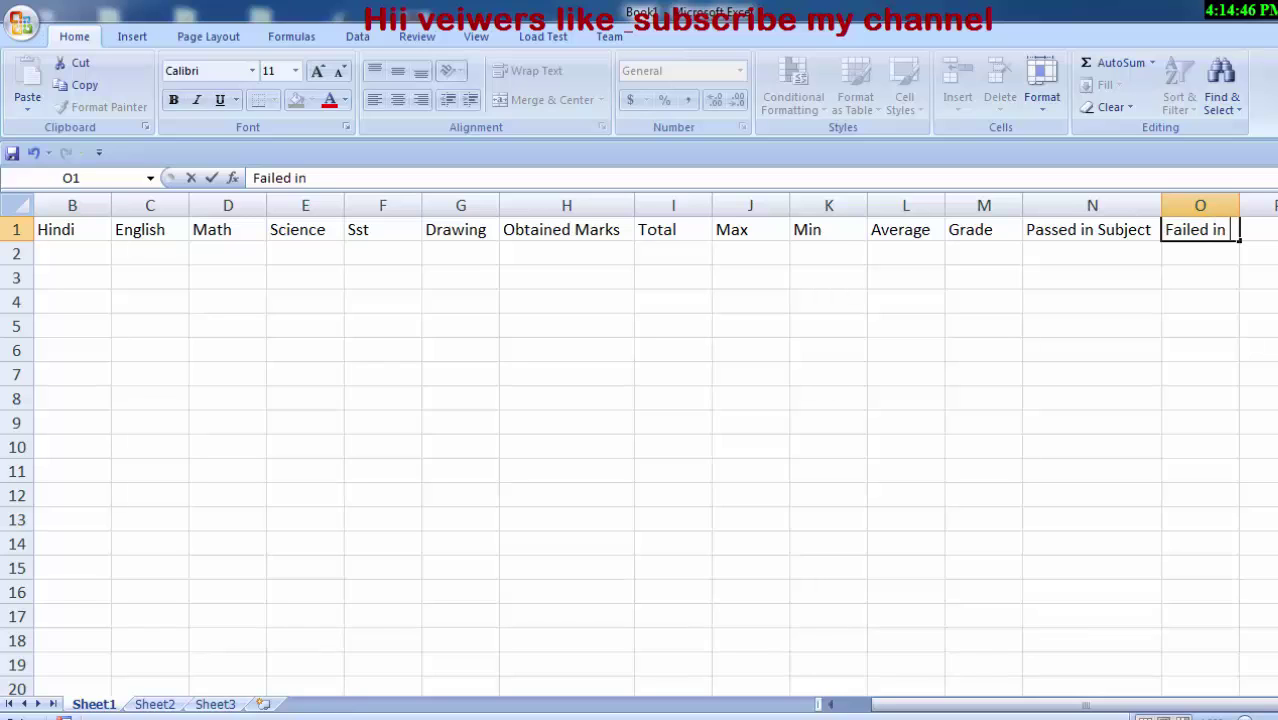
pyautogui.write('Subj')
pyautogui.write('ect')
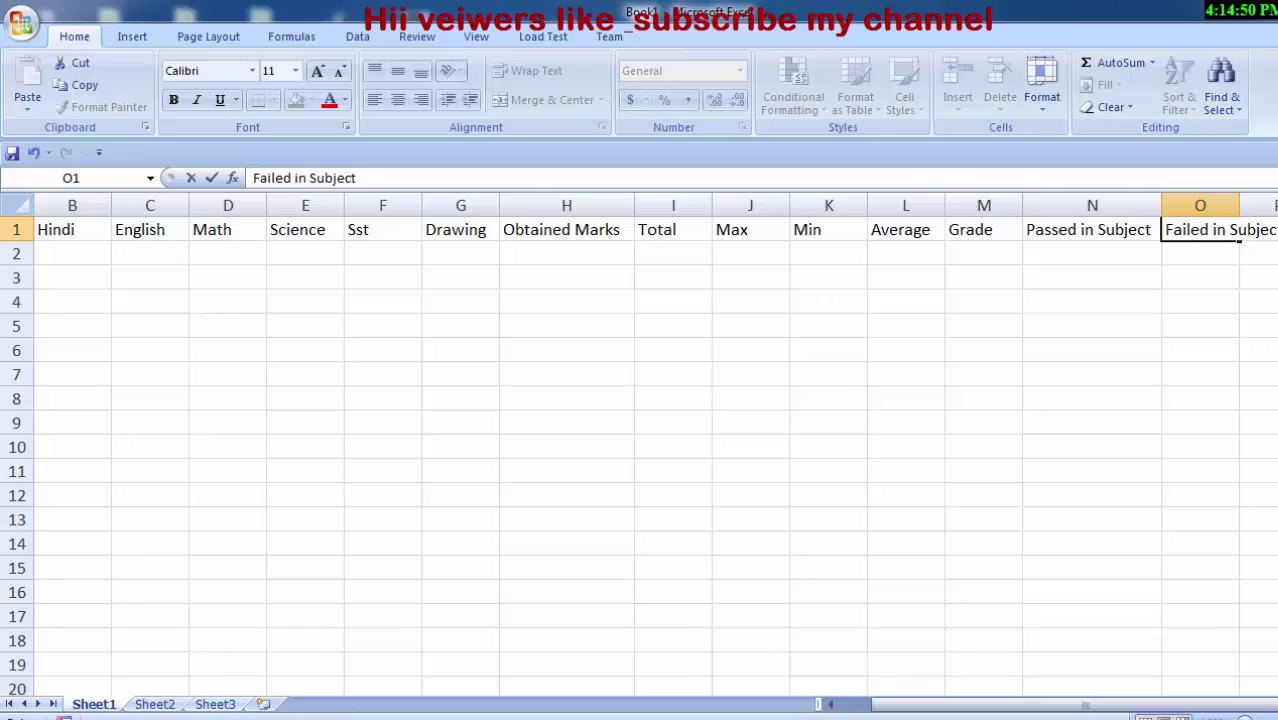
pyautogui.click(1258, 302)
pyautogui.click(1200, 229)
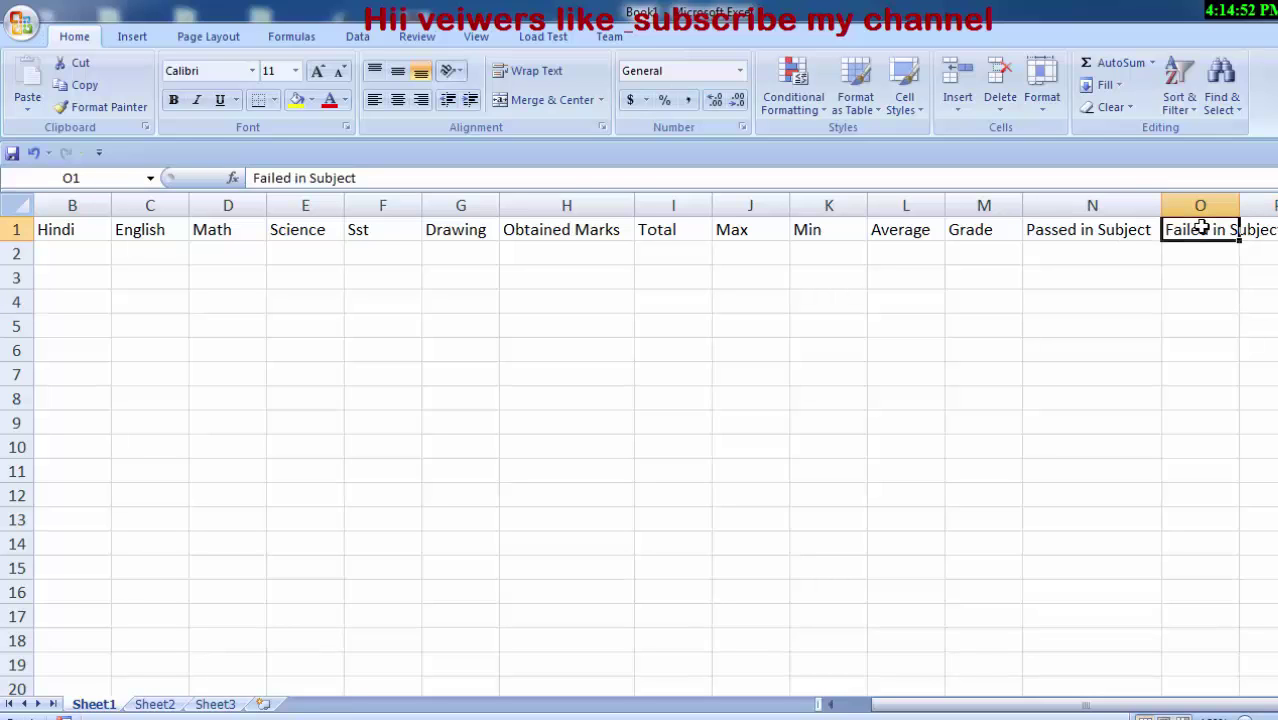
pyautogui.press('alt')
pyautogui.press('h')
pyautogui.press('o')
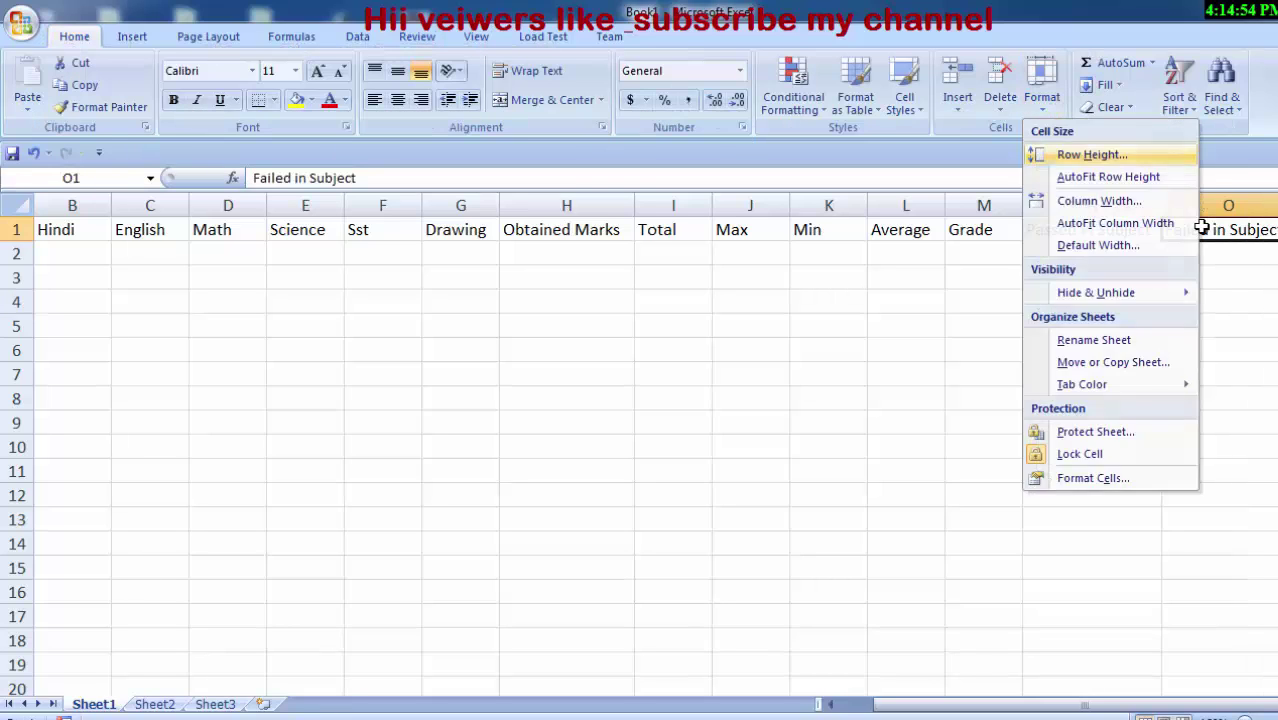
pyautogui.press('i')
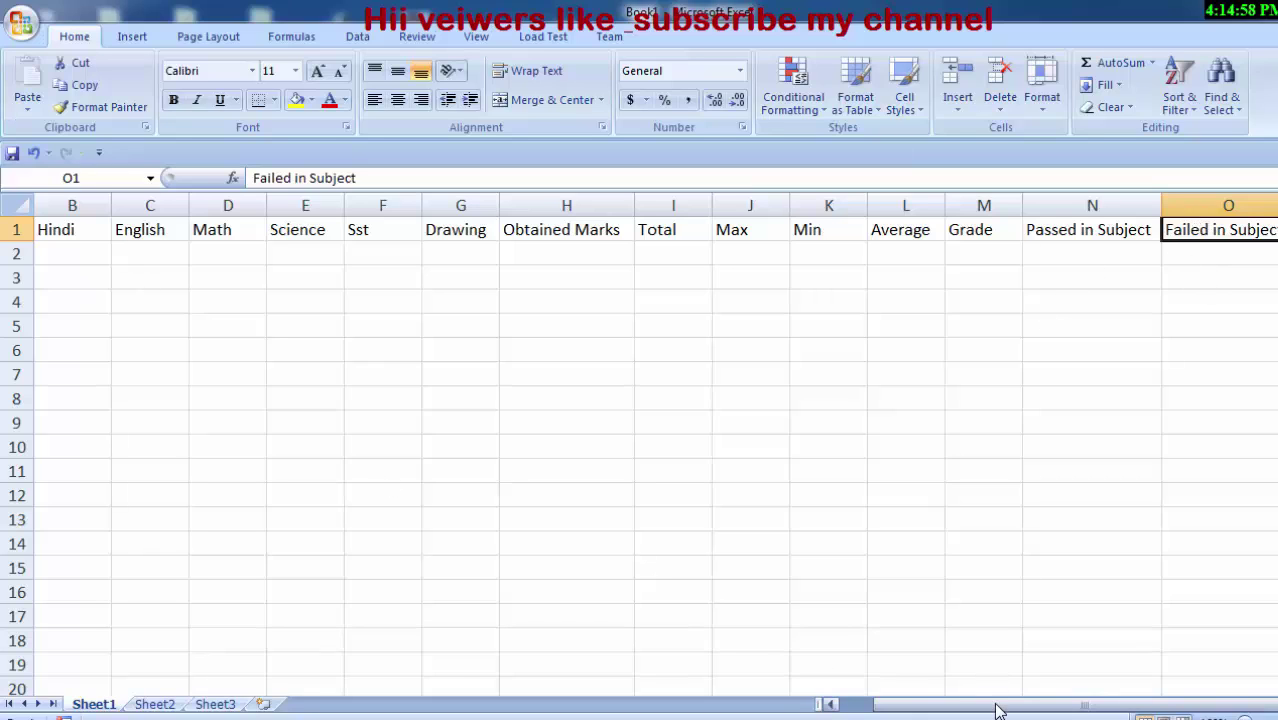
# Zoom out and scroll left so all headers from A1 to O1 are visible.
pyautogui.moveTo(997, 710); pyautogui.dragTo(847, 702)
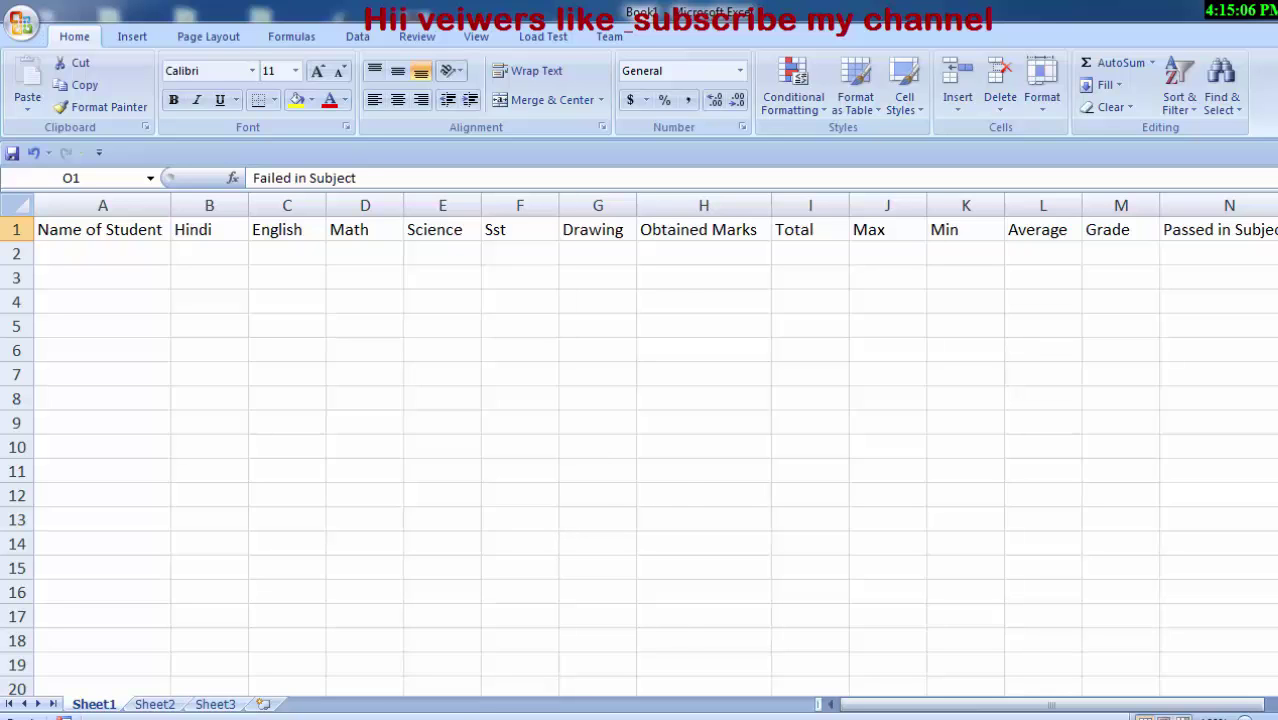
pyautogui.moveTo(845, 704); pyautogui.dragTo(1100, 704)
pyautogui.scroll(5, 640, 450)
pyautogui.scroll(2, 640, 450)
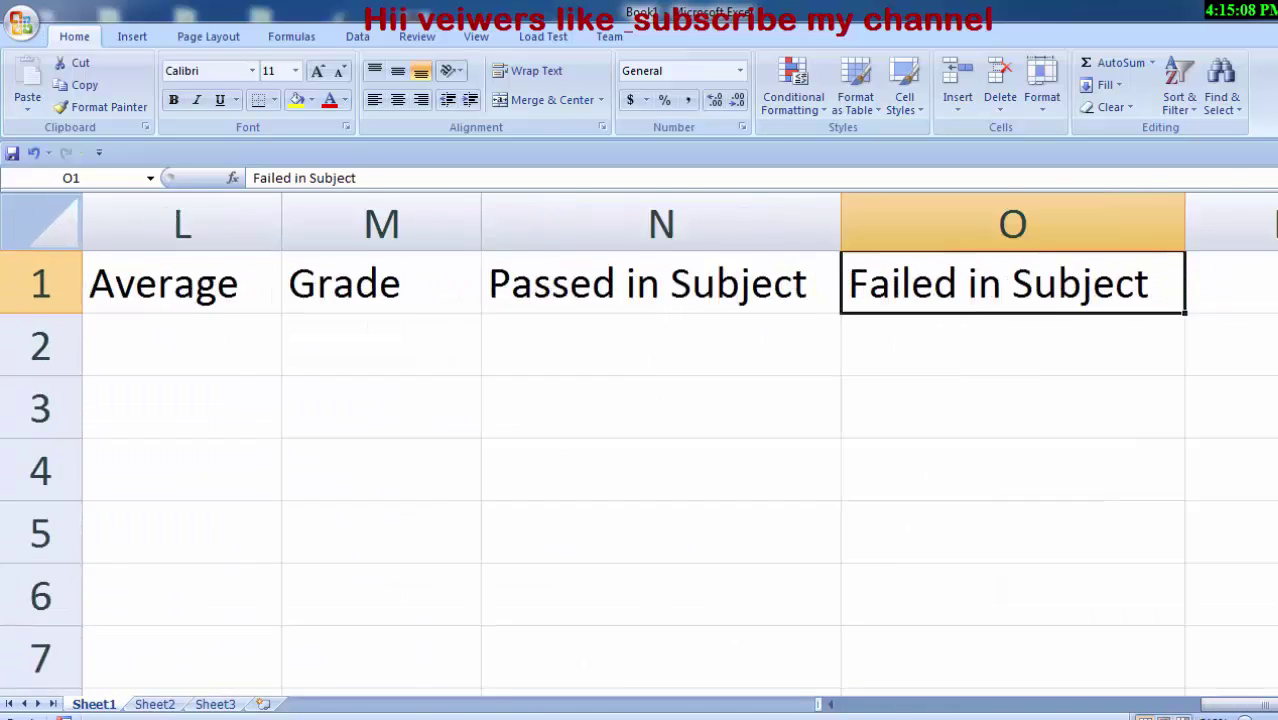
pyautogui.scroll(2, 640, 450)
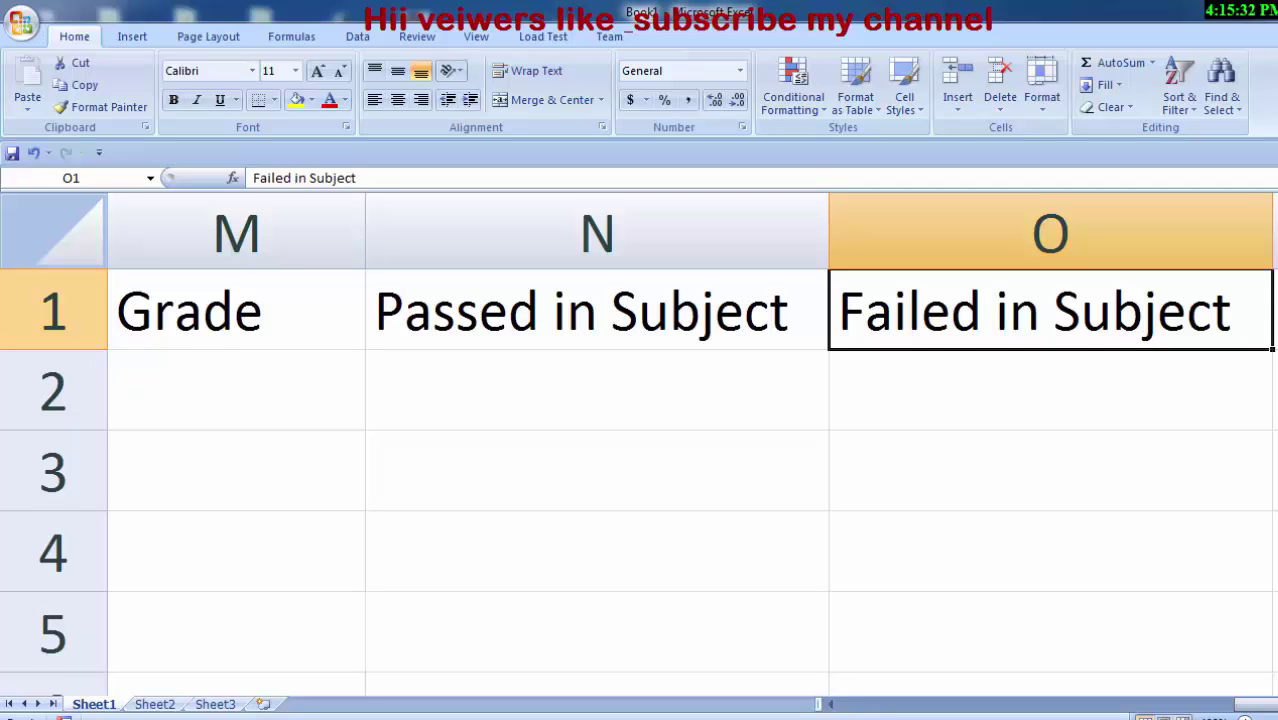
pyautogui.scroll(-1, 639, 444)
pyautogui.scroll(-1, 639, 444)
pyautogui.scroll(-1, 639, 444)
pyautogui.scroll(-1, 639, 444)
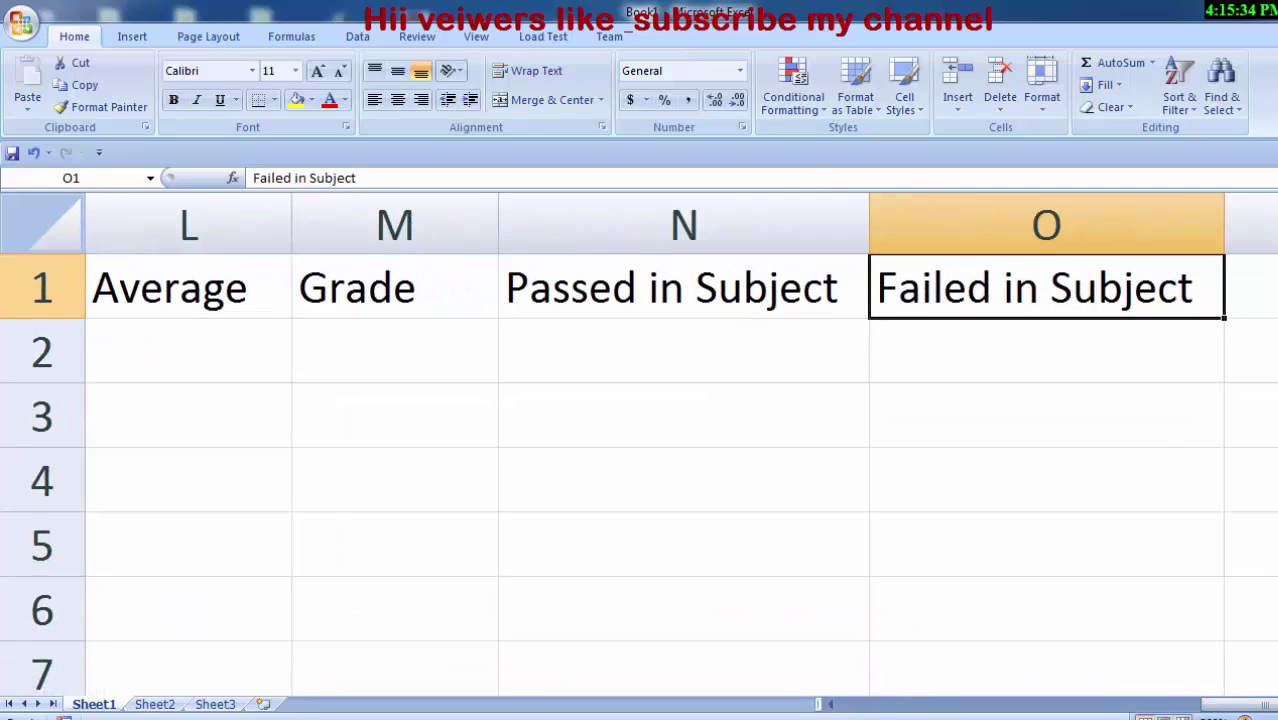
pyautogui.scroll(-1, 639, 444)
pyautogui.scroll(-1, 639, 444)
pyautogui.scroll(-1, 639, 444)
pyautogui.scroll(-1, 639, 444)
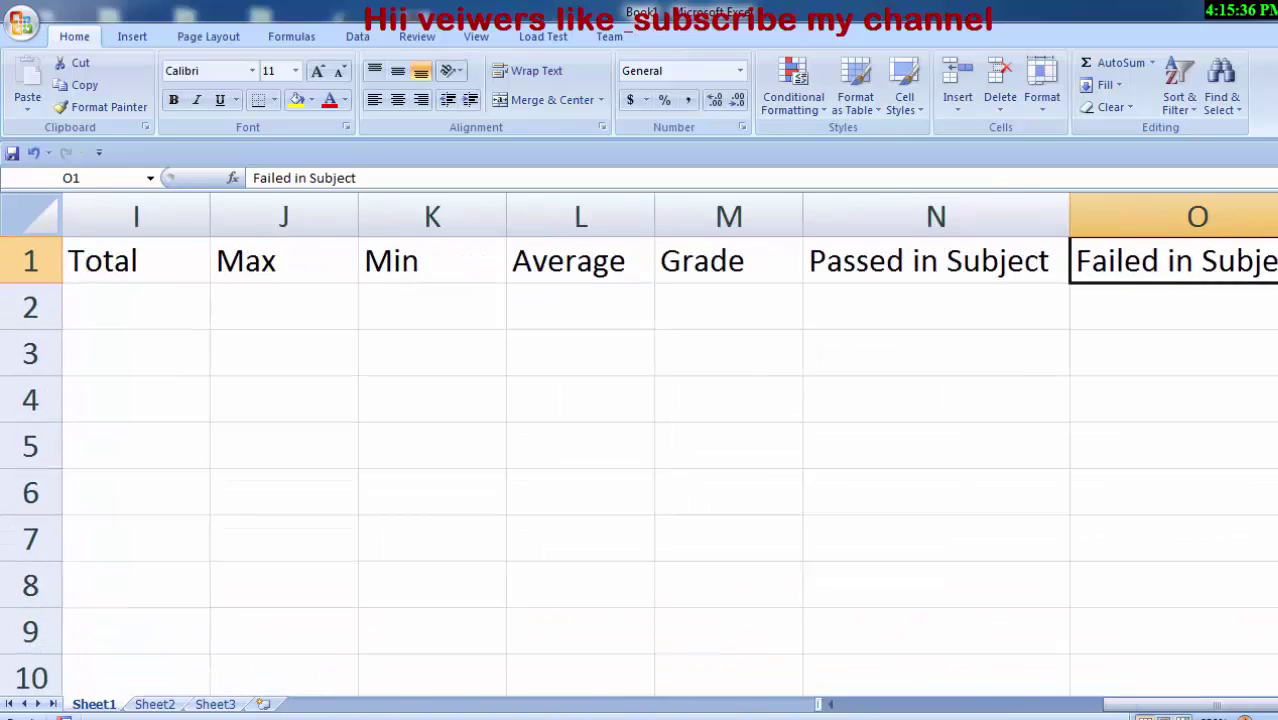
pyautogui.scroll(-2, 639, 444)
pyautogui.scroll(-1, 639, 444)
pyautogui.scroll(-1, 639, 444)
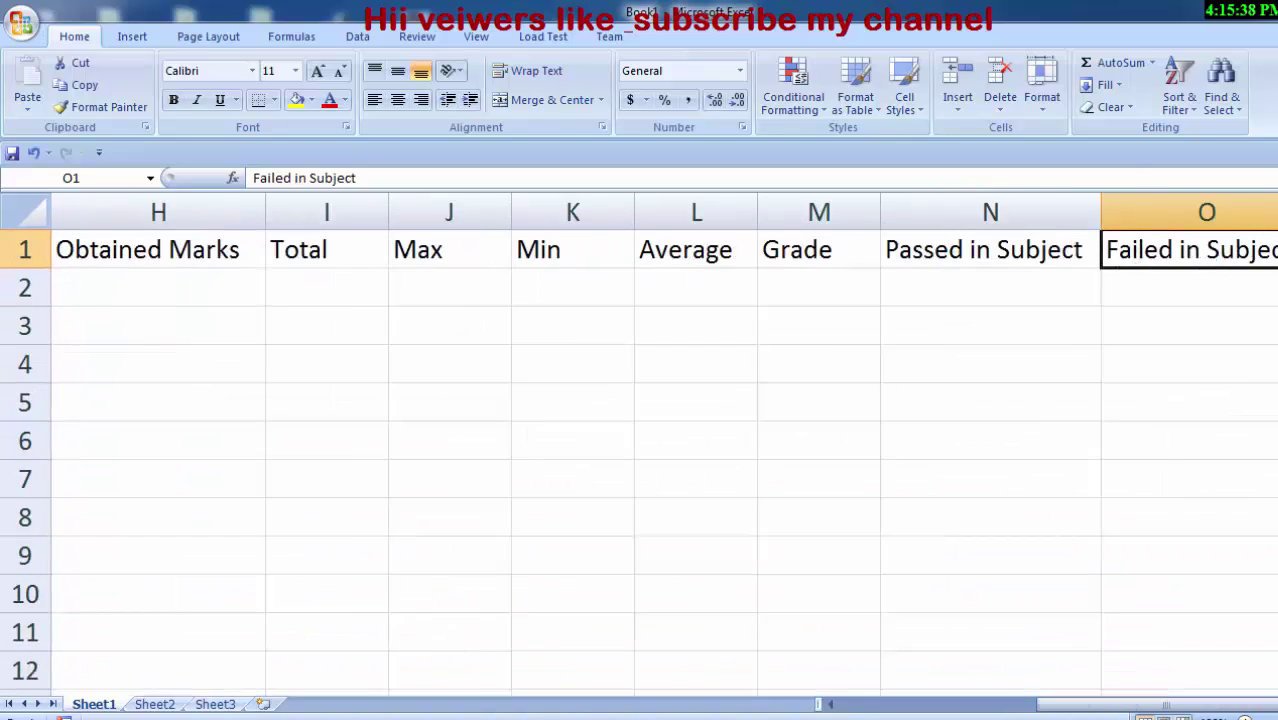
pyautogui.scroll(-1, 639, 444)
pyautogui.scroll(-1, 639, 444)
pyautogui.scroll(-1, 639, 444)
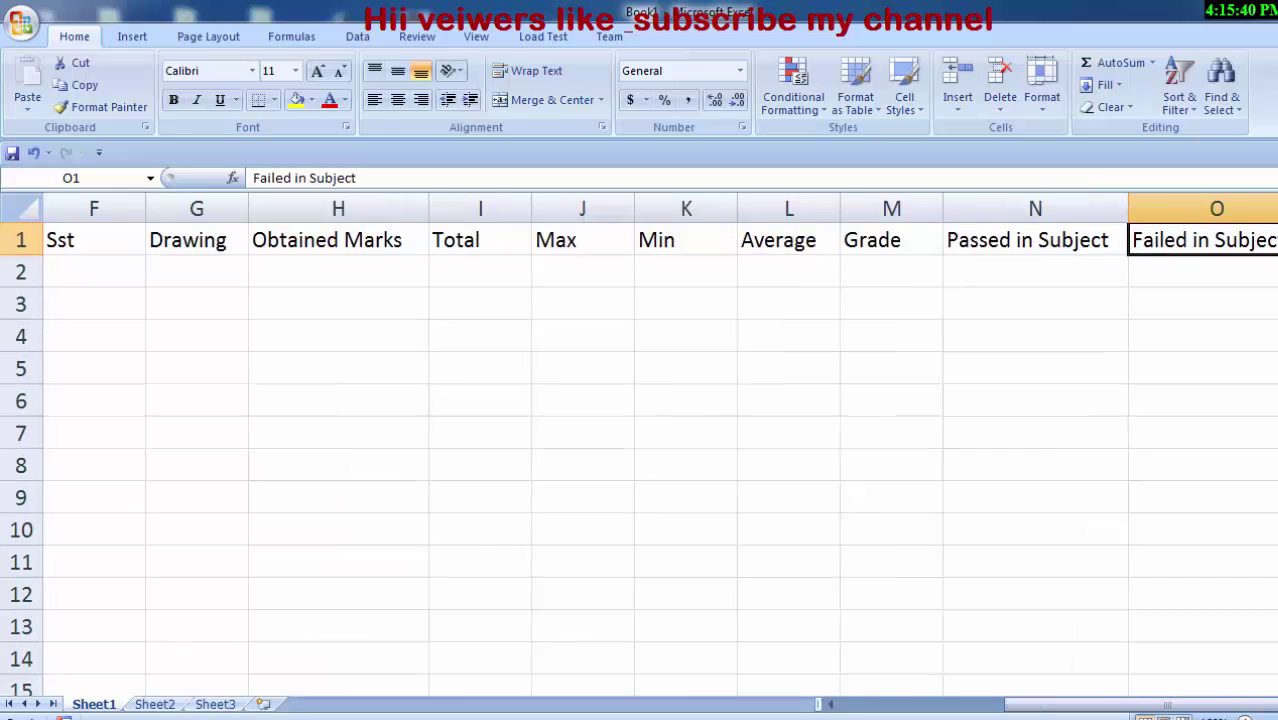
pyautogui.scroll(-2, 639, 444)
pyautogui.scroll(-1, 639, 444)
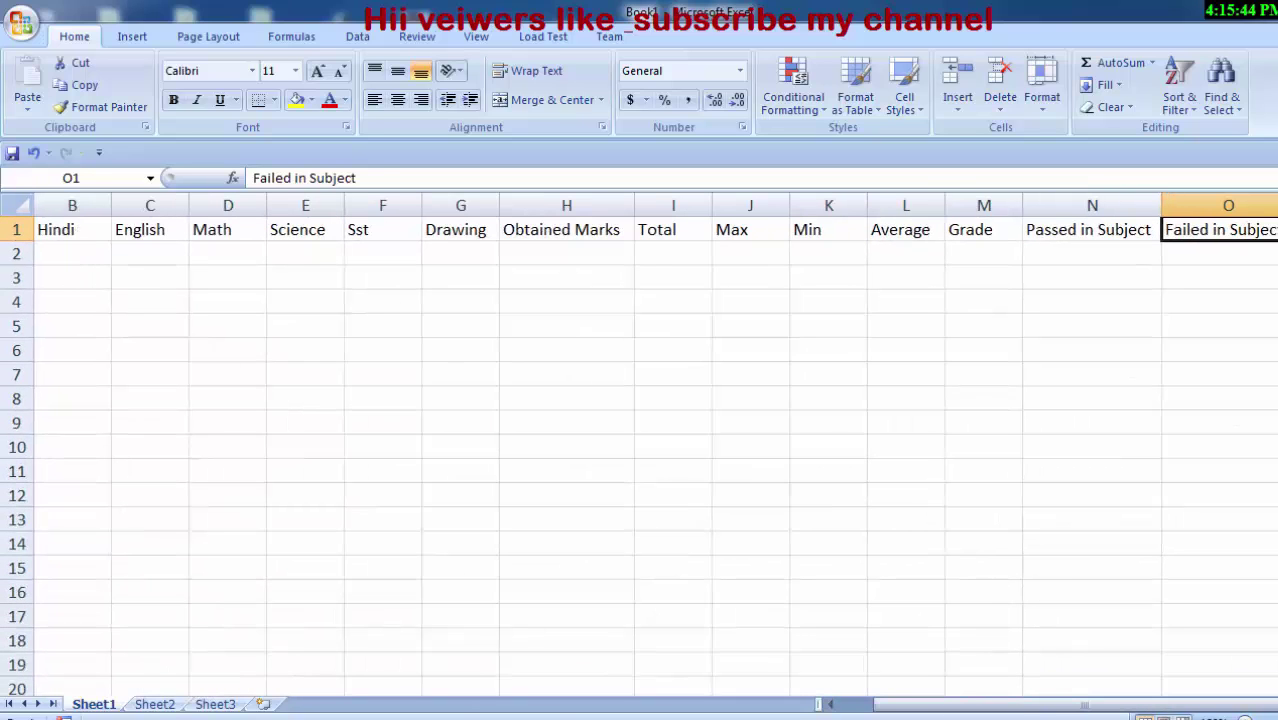
pyautogui.moveTo(1008, 706); pyautogui.dragTo(976, 706)
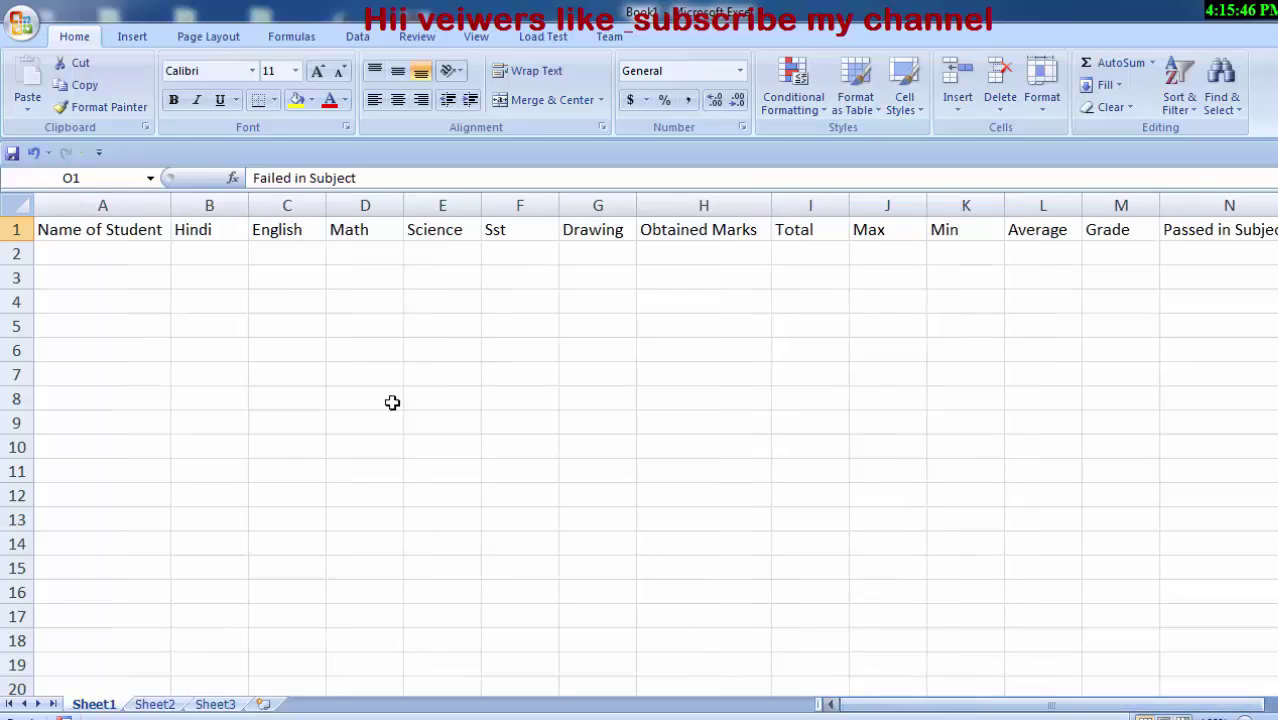
# Enter seven student names down A2:A8.
pyautogui.click(68, 255)
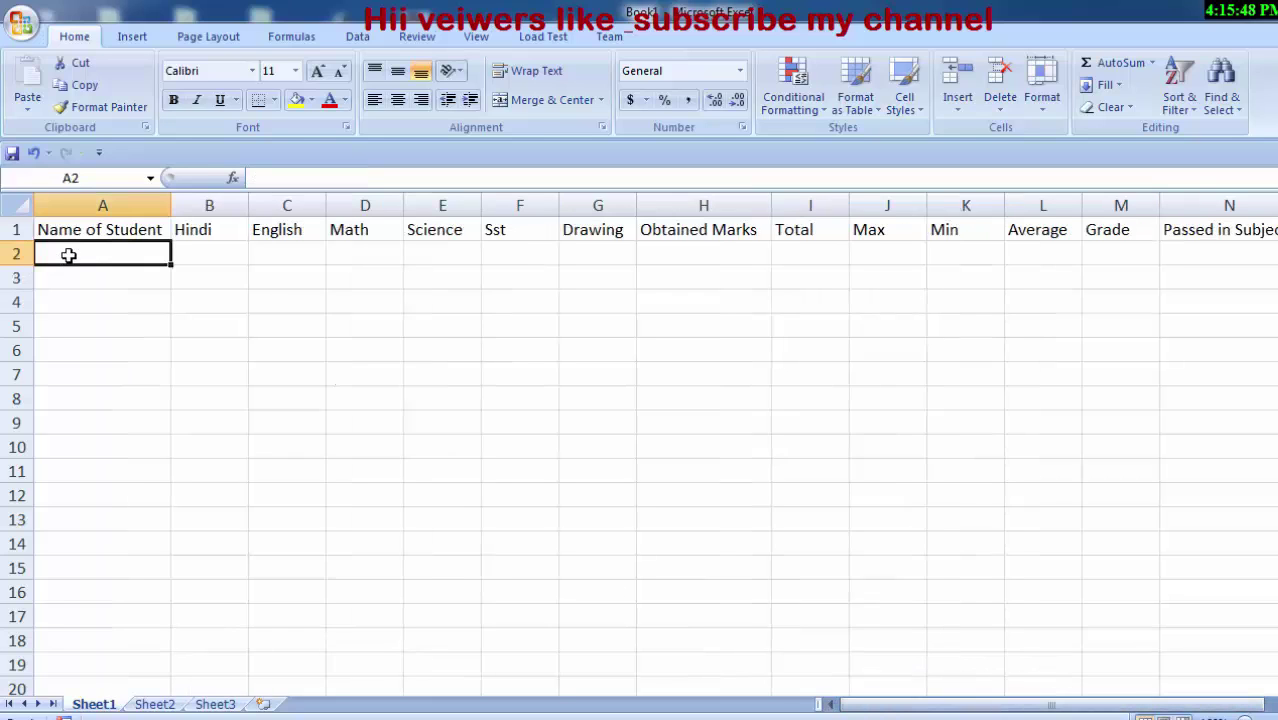
pyautogui.write('A')
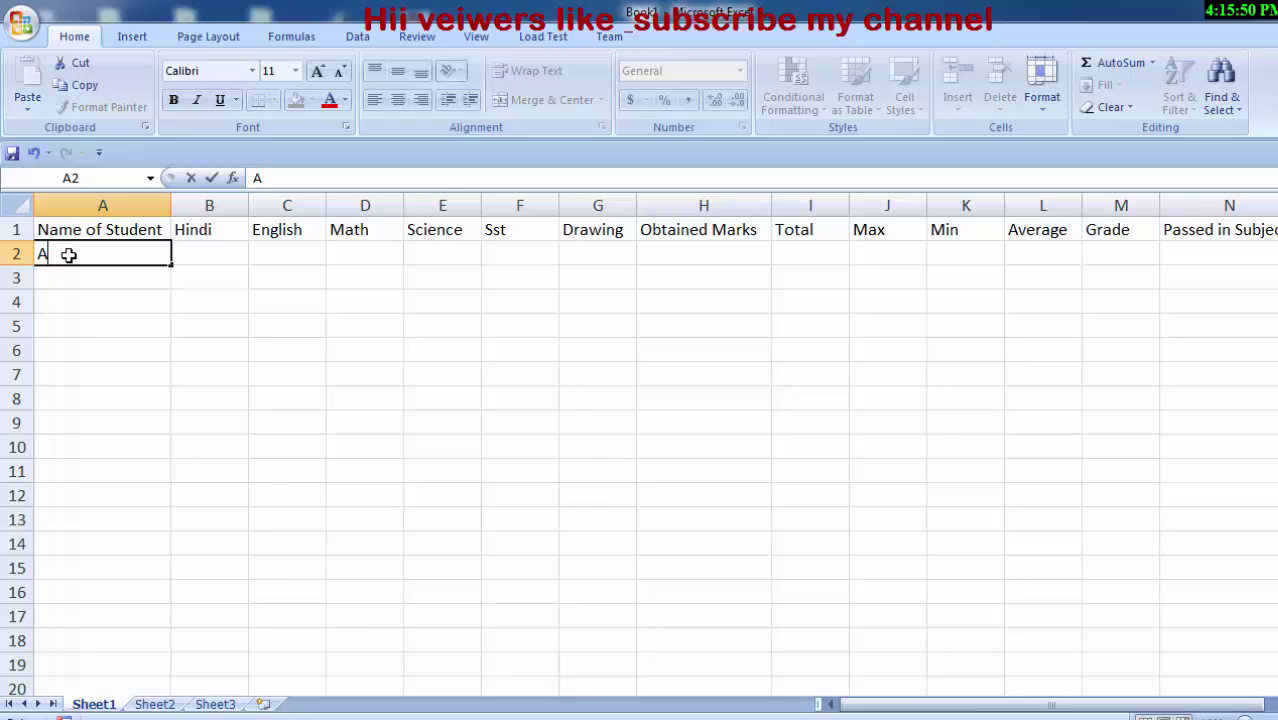
pyautogui.write('mbika')
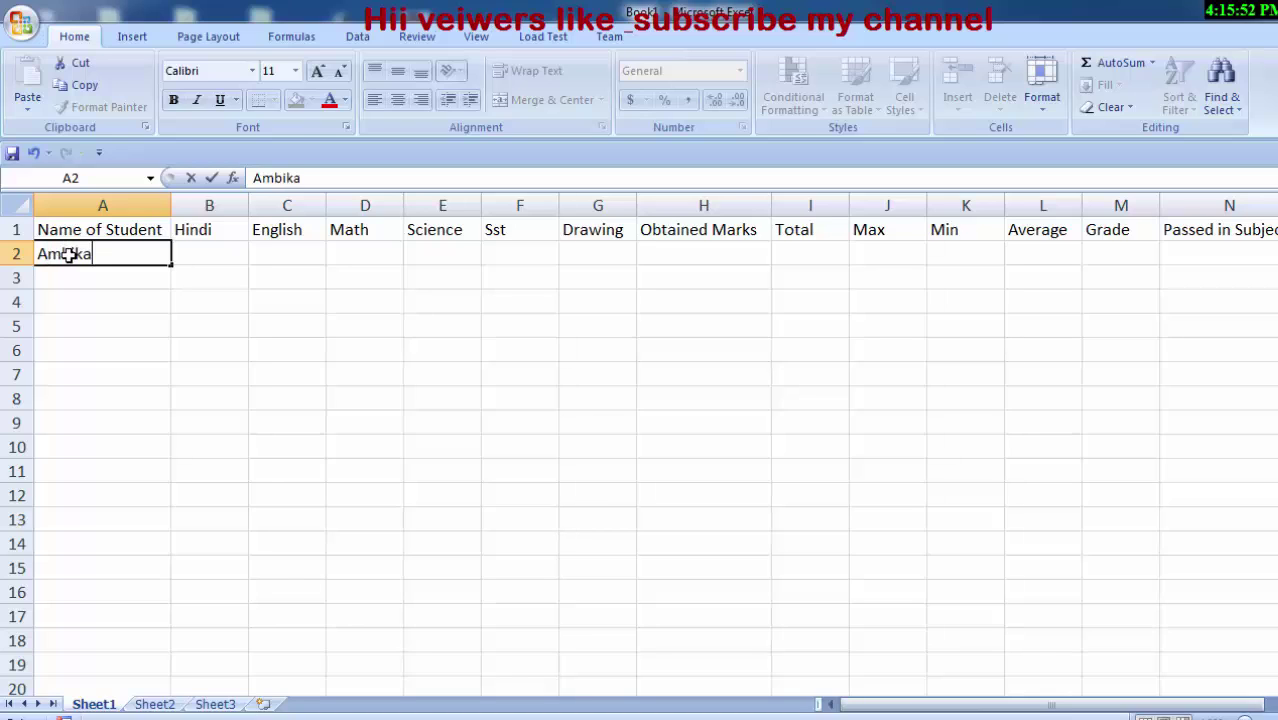
pyautogui.press('Return')
pyautogui.write('R')
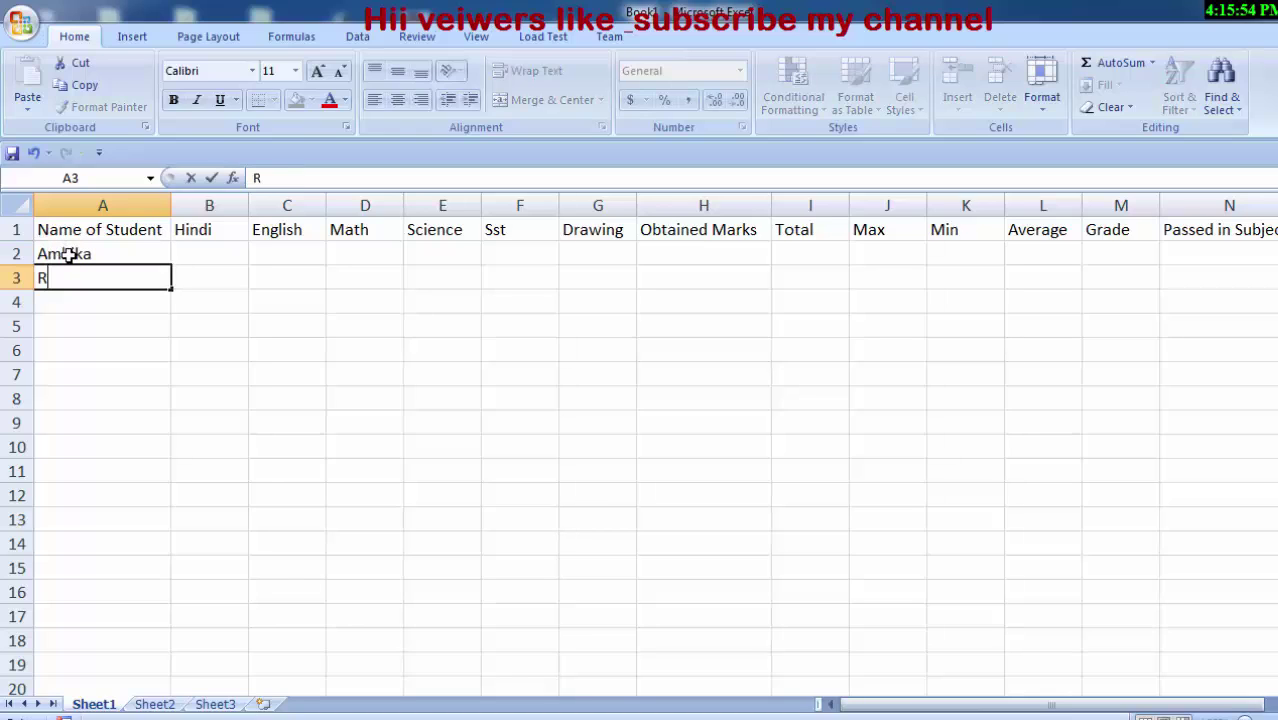
pyautogui.write('am')
pyautogui.press('Return')
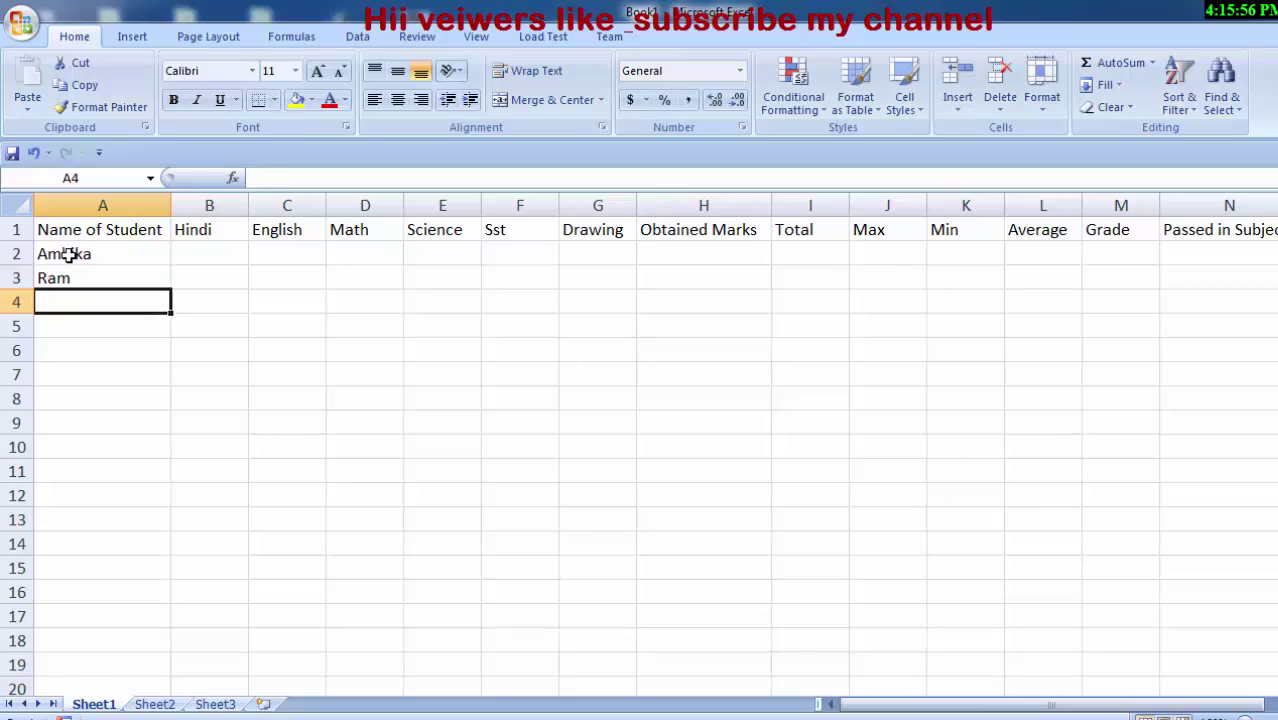
pyautogui.write('Shya')
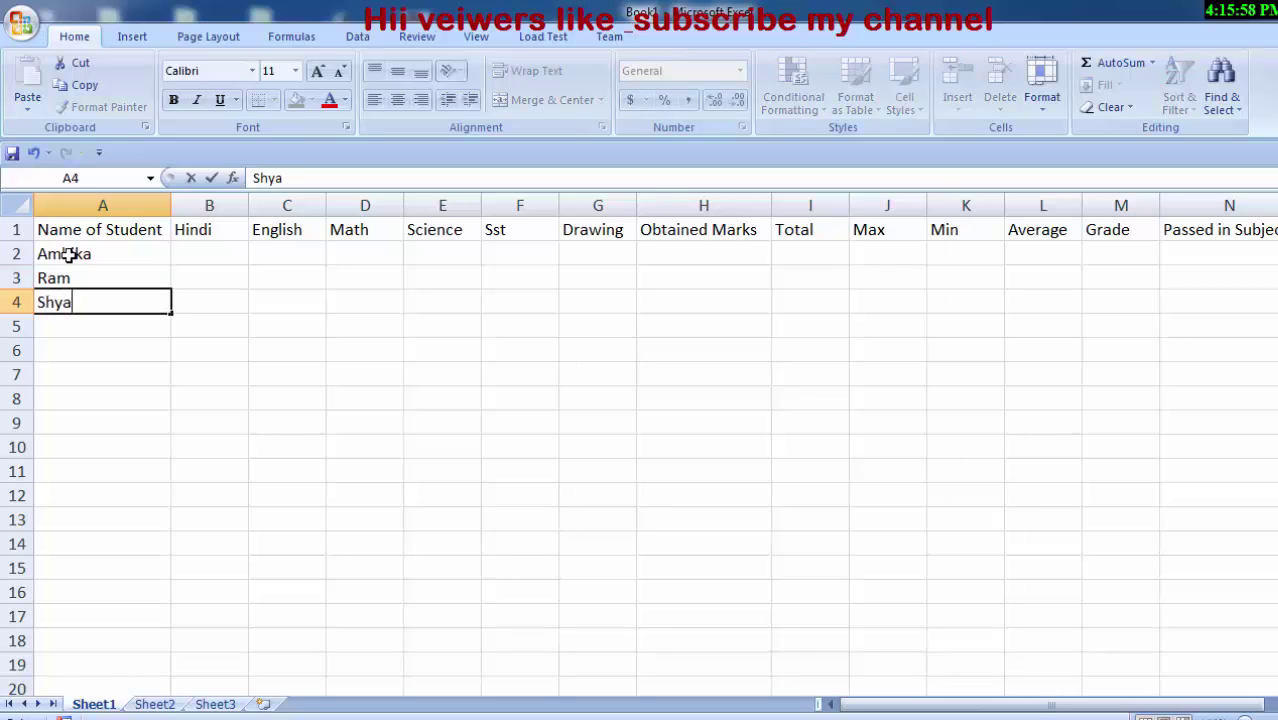
pyautogui.write('m')
pyautogui.press('Return')
pyautogui.write('S')
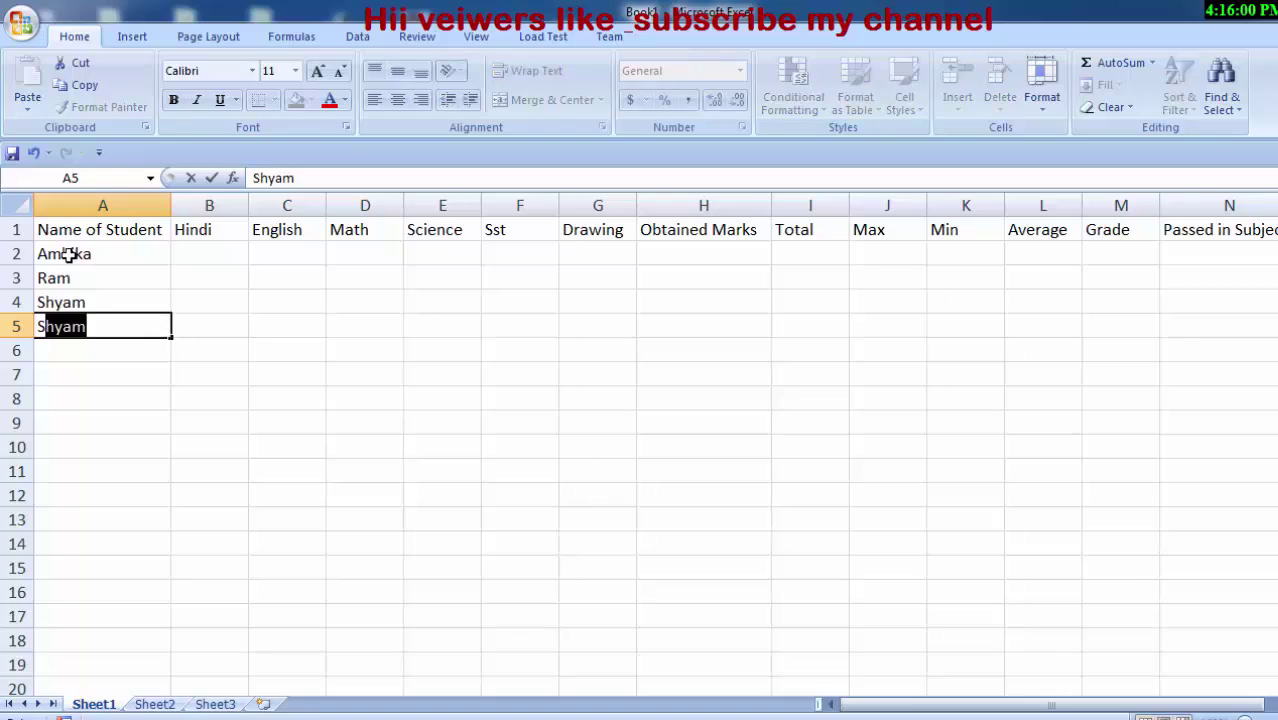
pyautogui.write('aura')
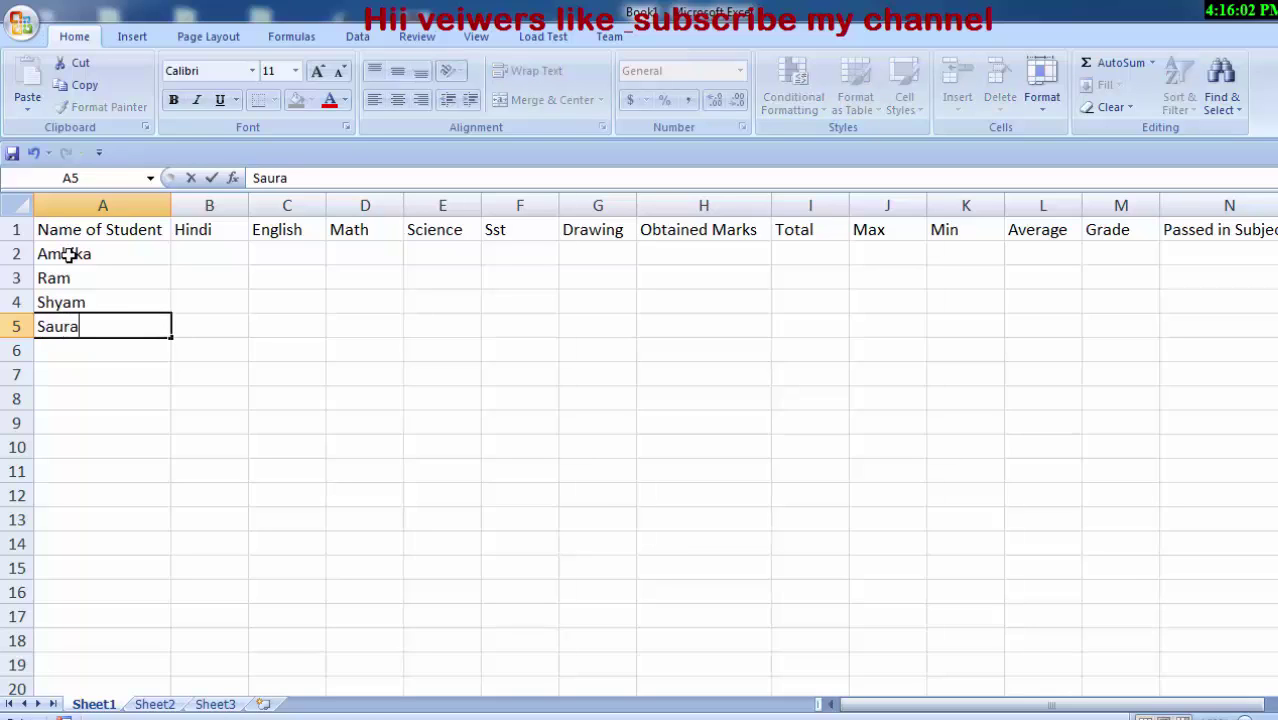
pyautogui.write('bh')
pyautogui.press('Return')
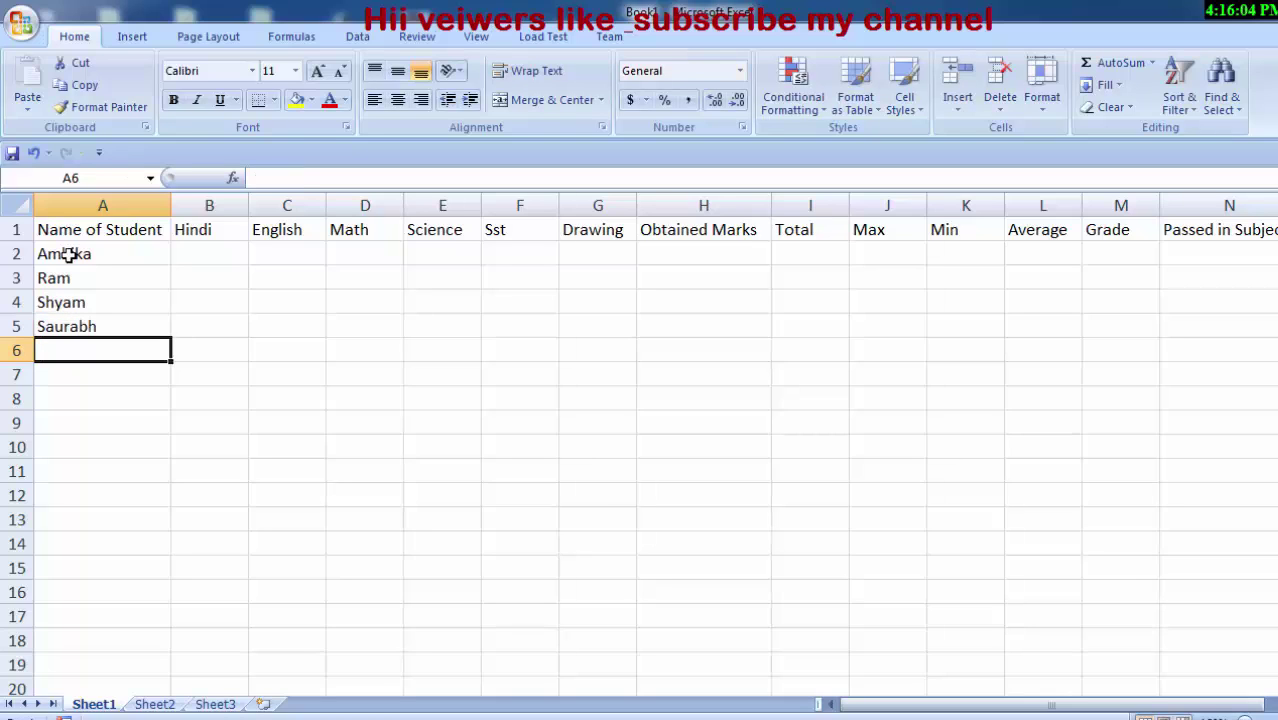
pyautogui.write('Ram')
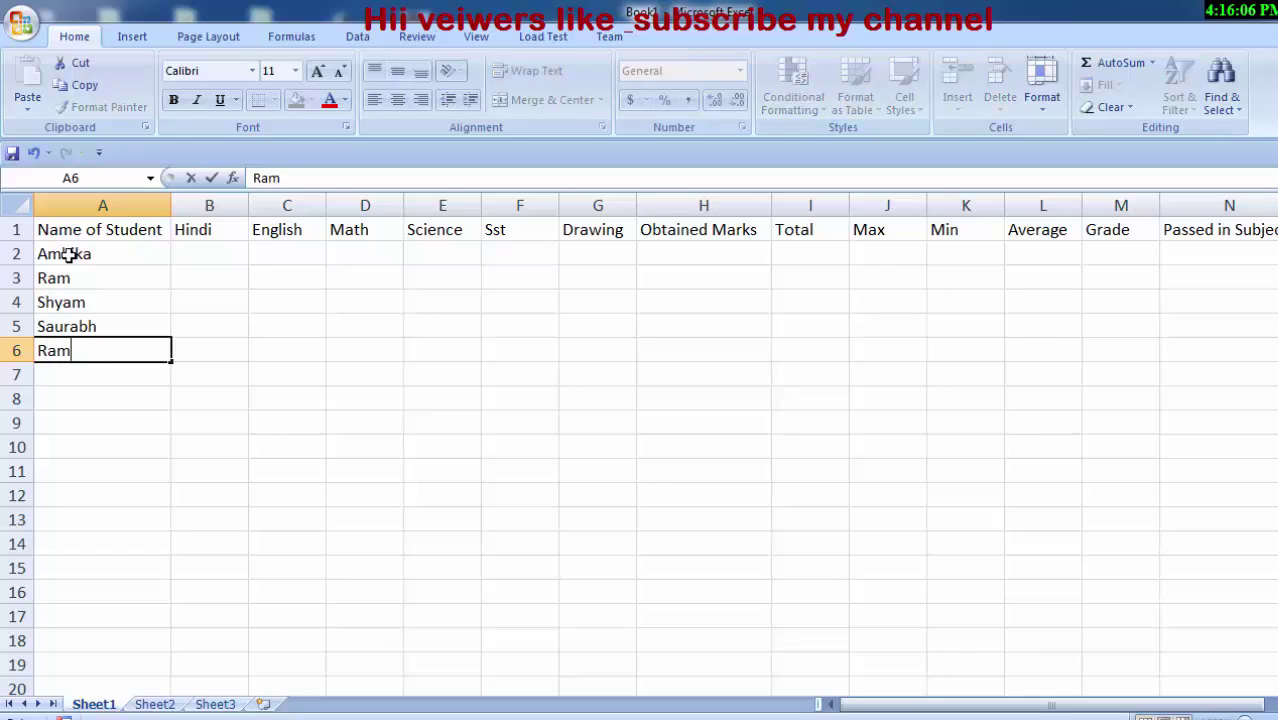
pyautogui.write('esh')
pyautogui.press('Return')
pyautogui.write('Ra')
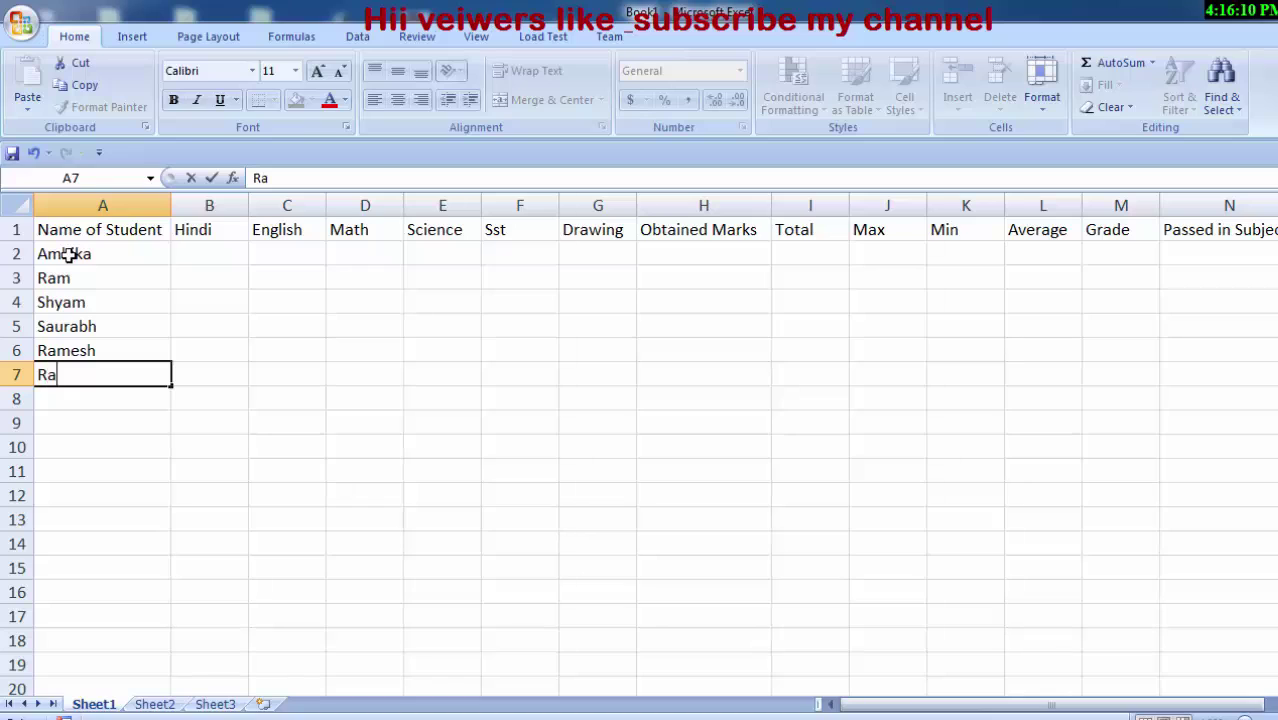
pyautogui.write('ni')
pyautogui.press('Return')
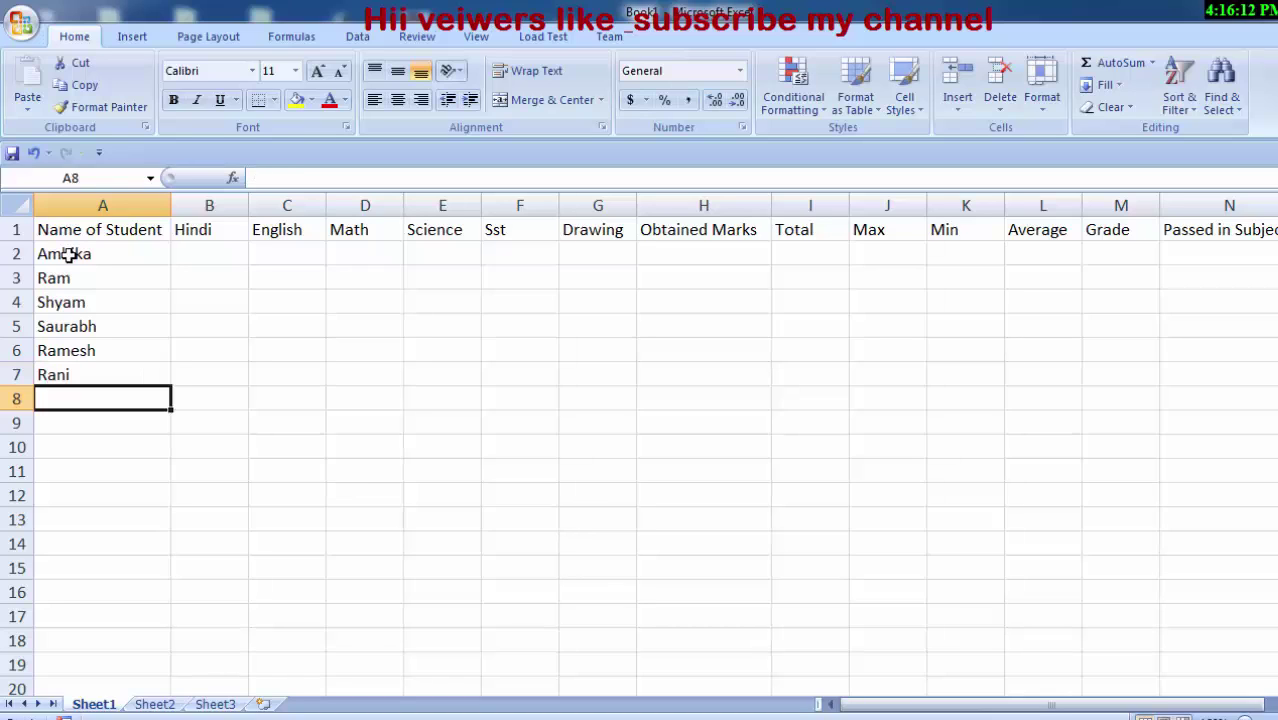
pyautogui.write('Su')
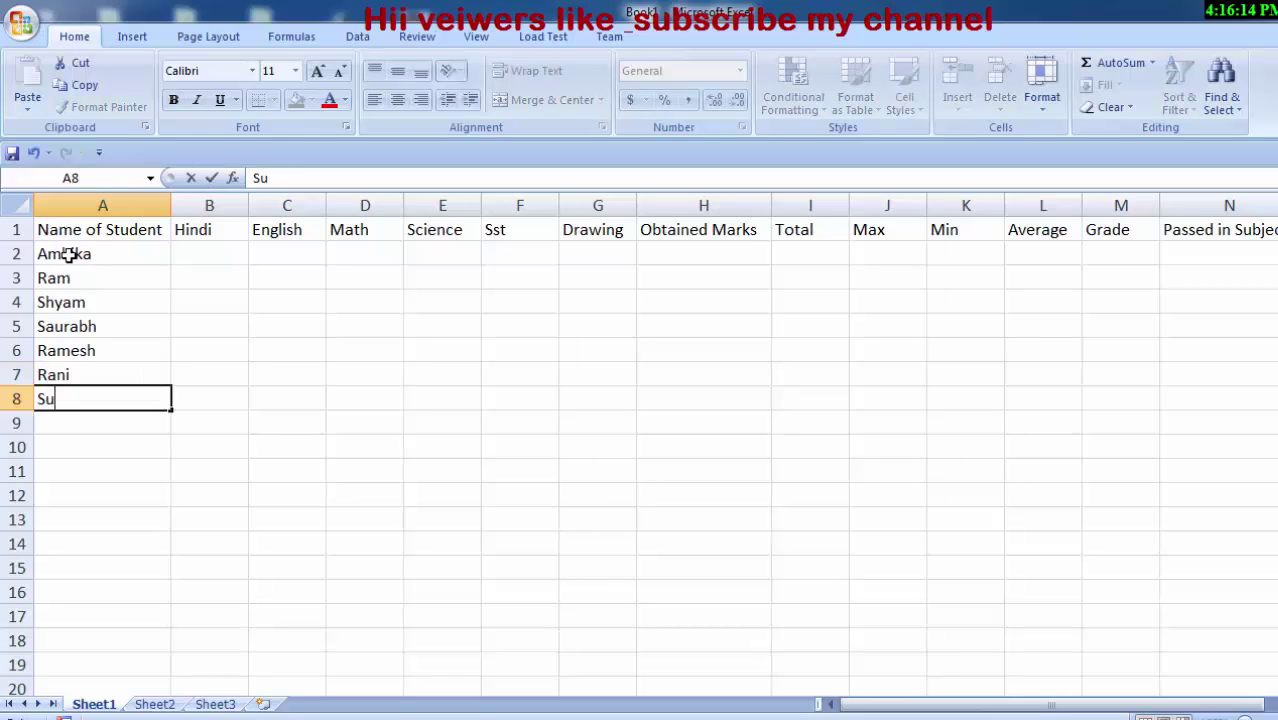
pyautogui.write('nee')
pyautogui.write('dhi')
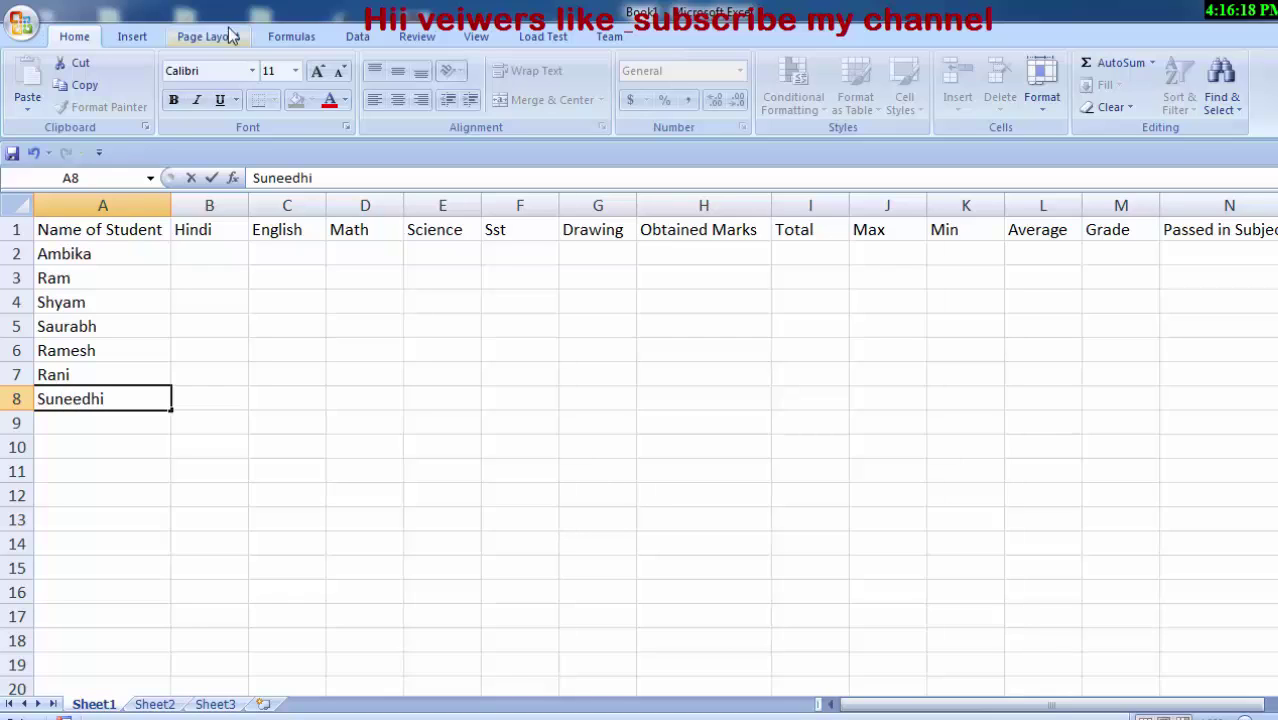
pyautogui.click(174, 465)
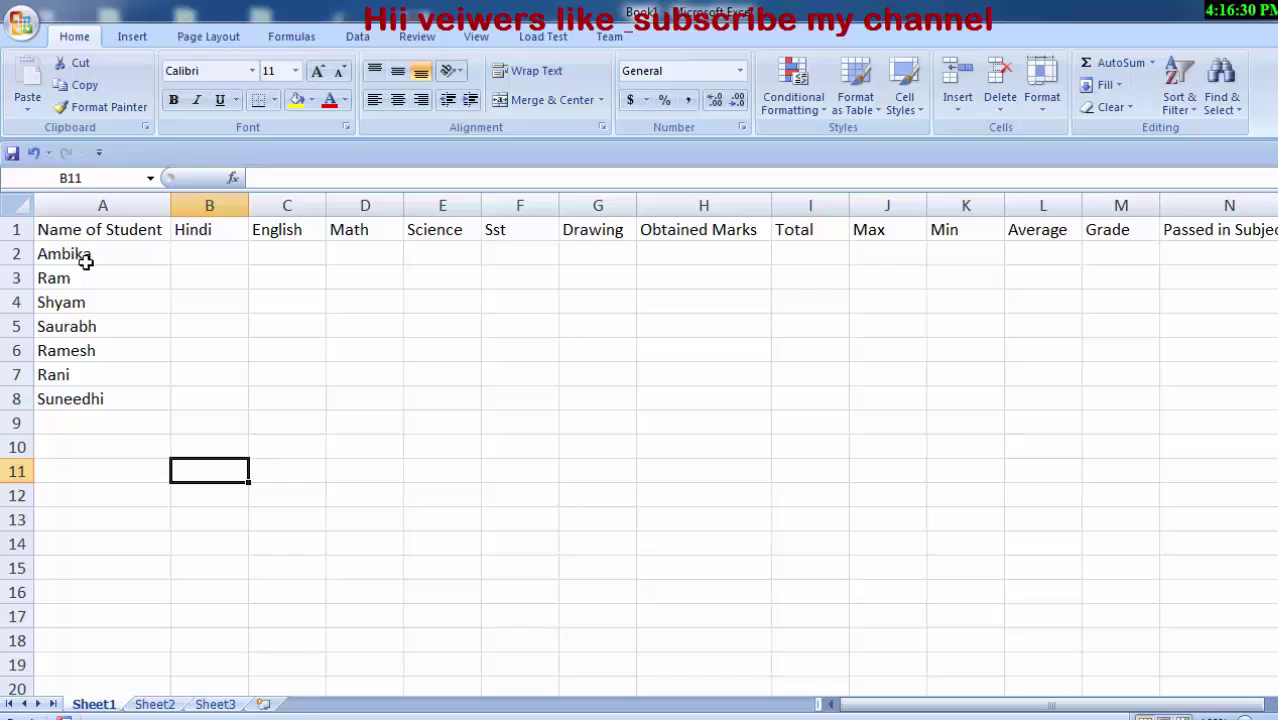
# Repeat the first student's name in A9.
pyautogui.click(97, 256)
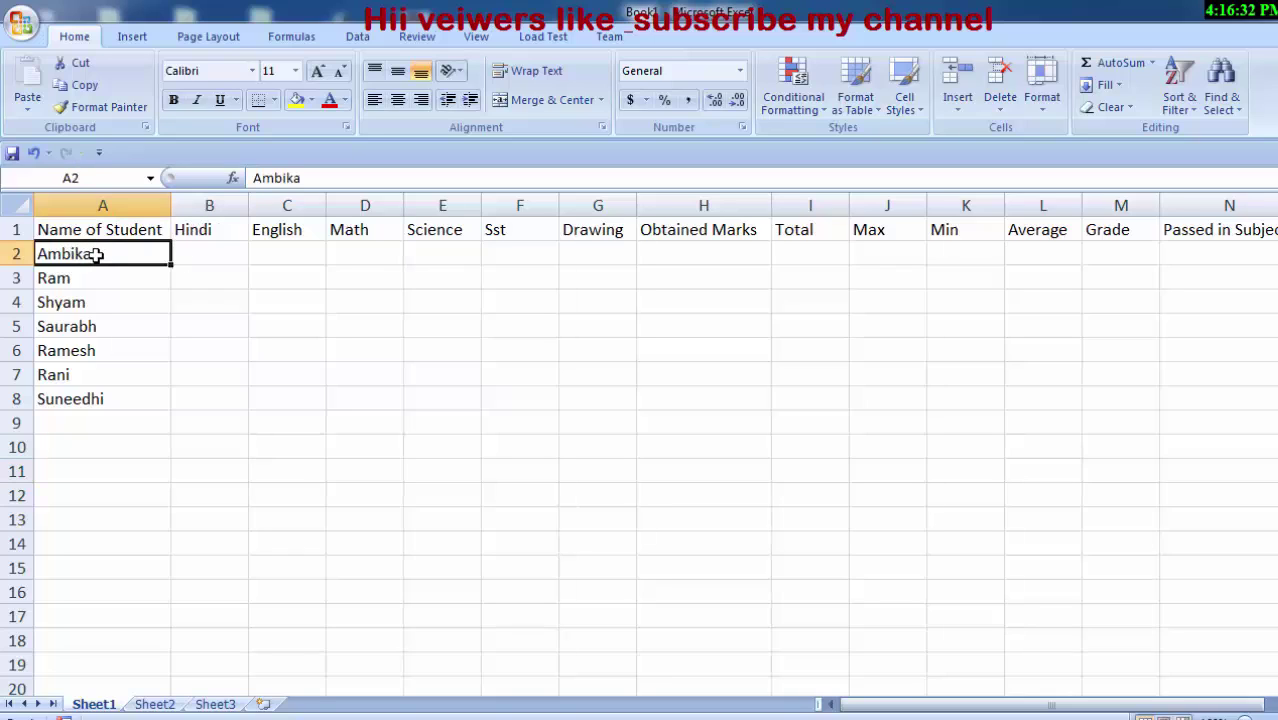
pyautogui.click(90, 418)
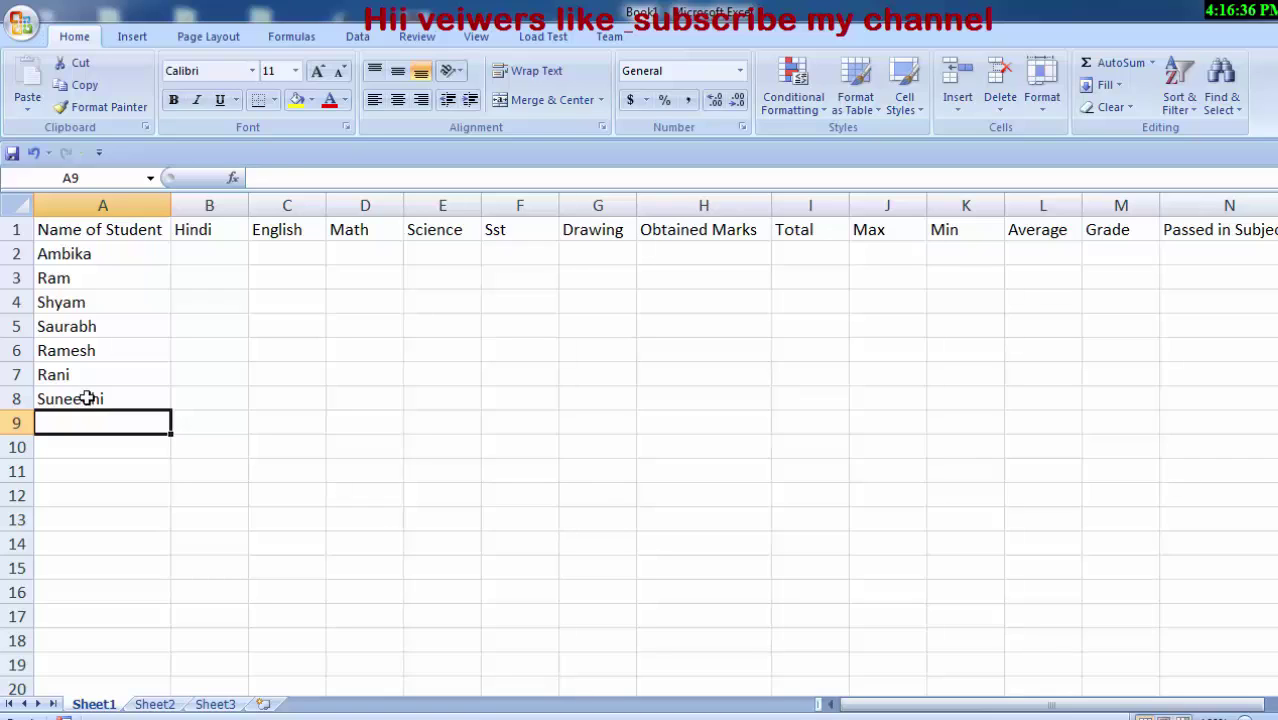
pyautogui.write('Ambika')
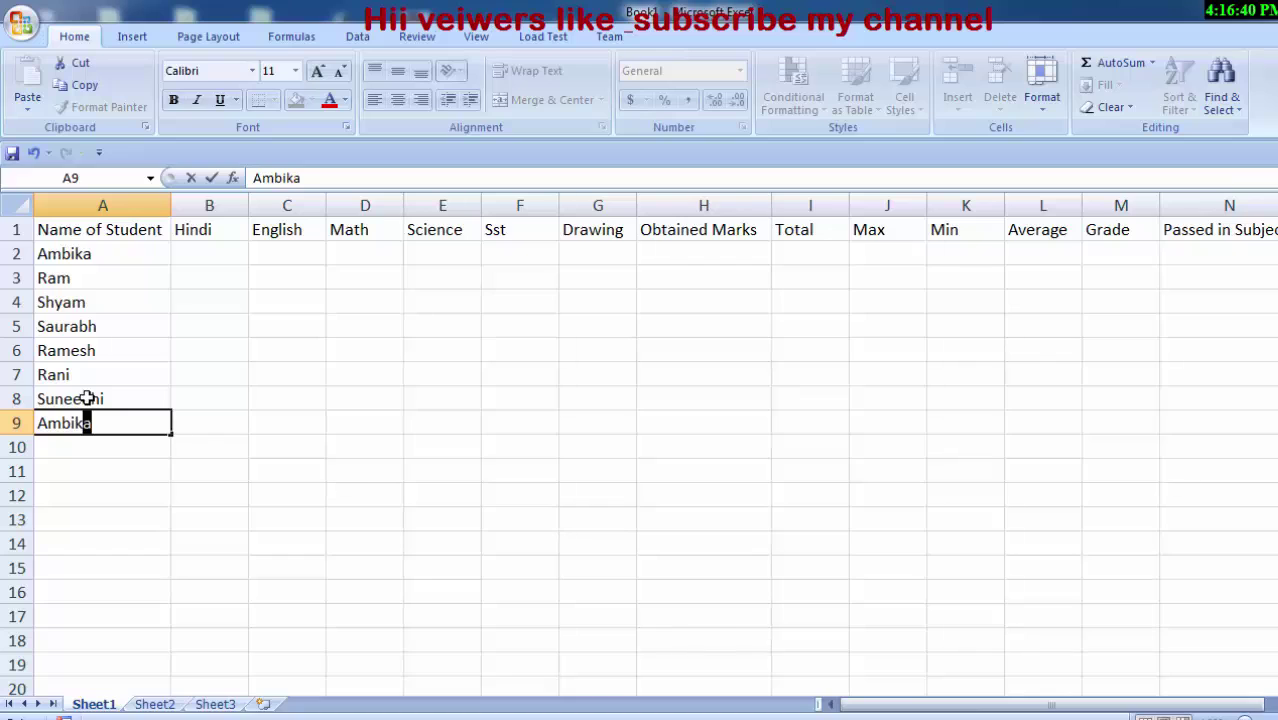
pyautogui.click(305, 398)
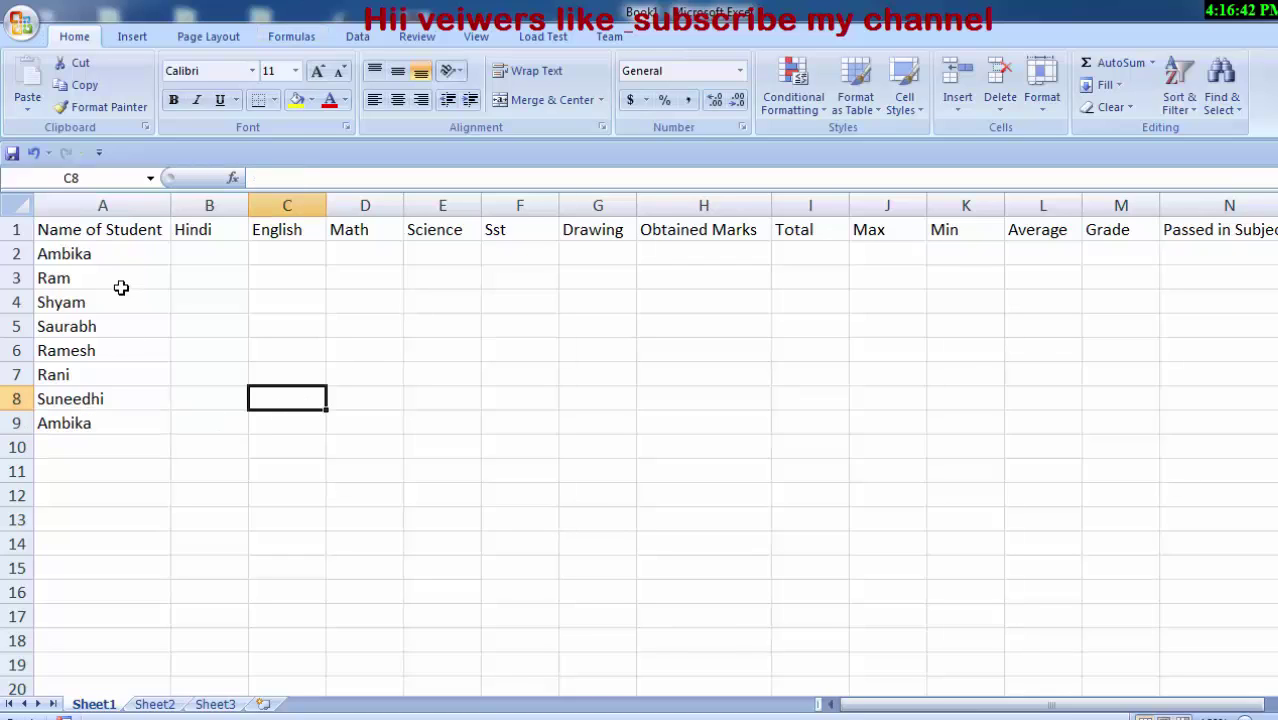
# Select A2:A9, open Find and Replace with Ctrl+H, and search for the first student's name.
pyautogui.moveTo(120, 257); pyautogui.dragTo(104, 423)
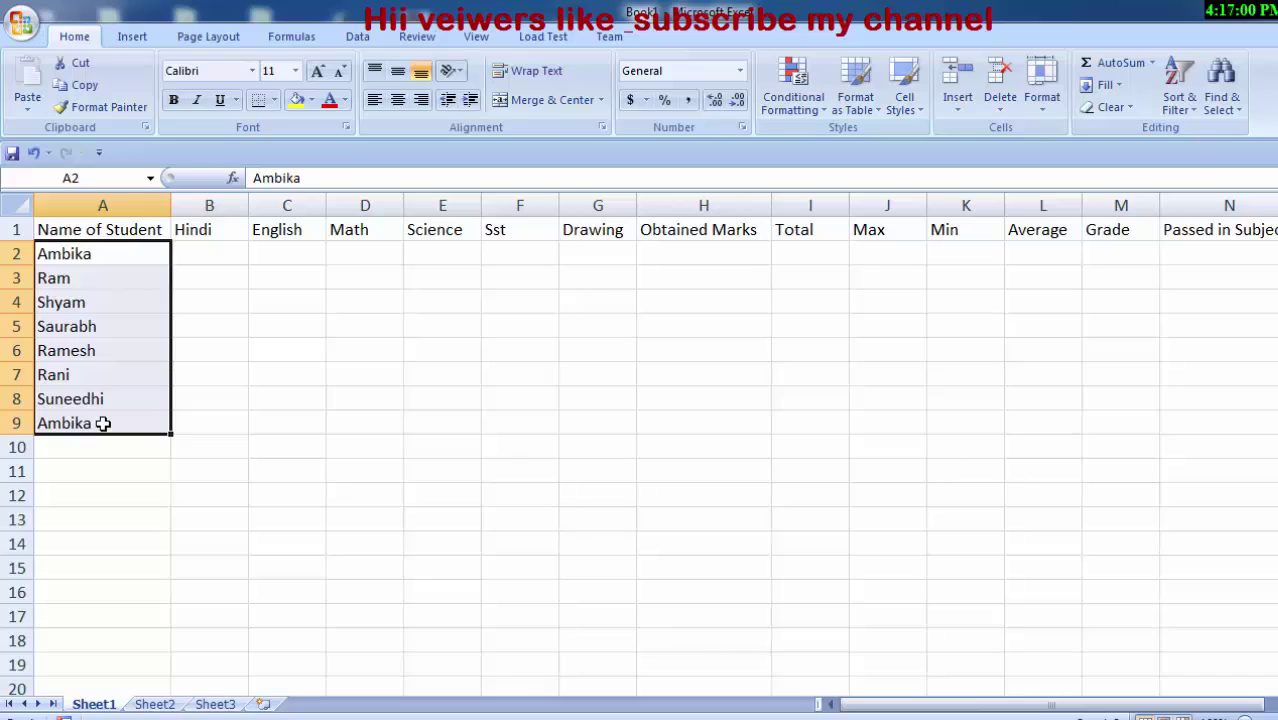
pyautogui.hotkey('ctrl', 'h')
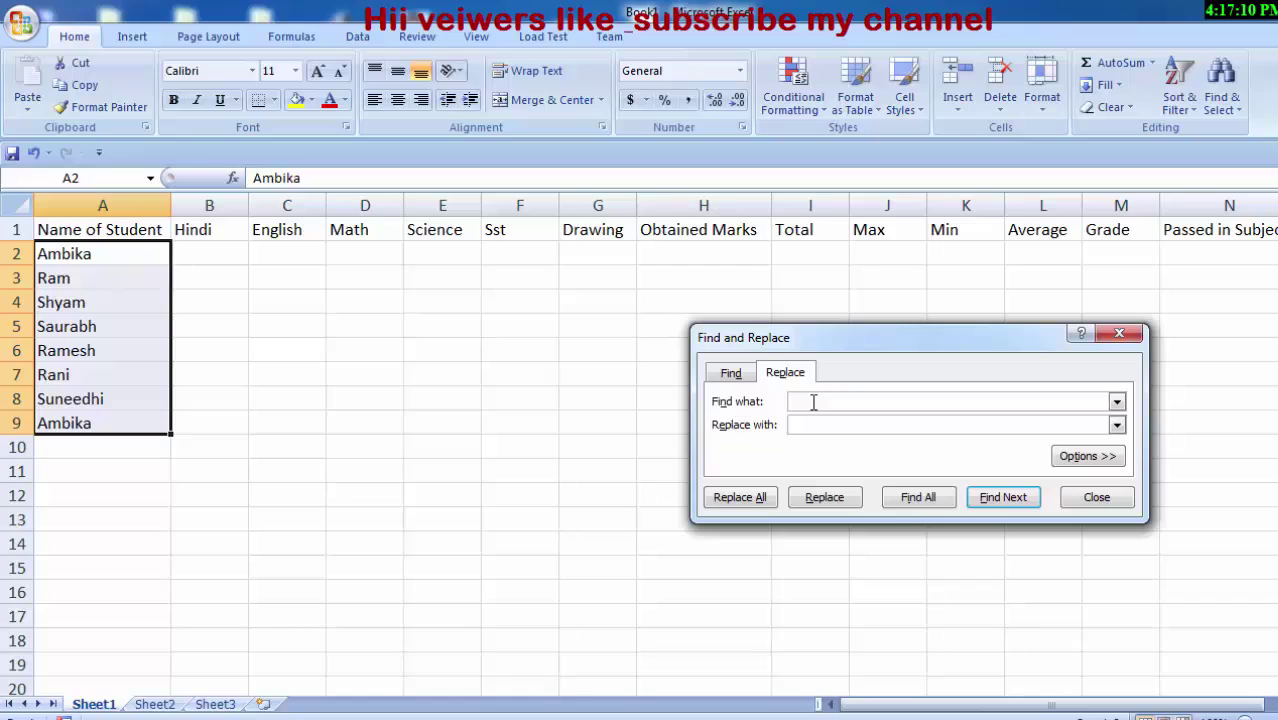
pyautogui.write('A')
pyautogui.write('mbik')
pyautogui.write('a')
# Enter a new replacement name, replace only the first match in A2, and close the dialog.
pyautogui.write('Sa')
pyautogui.write('ga')
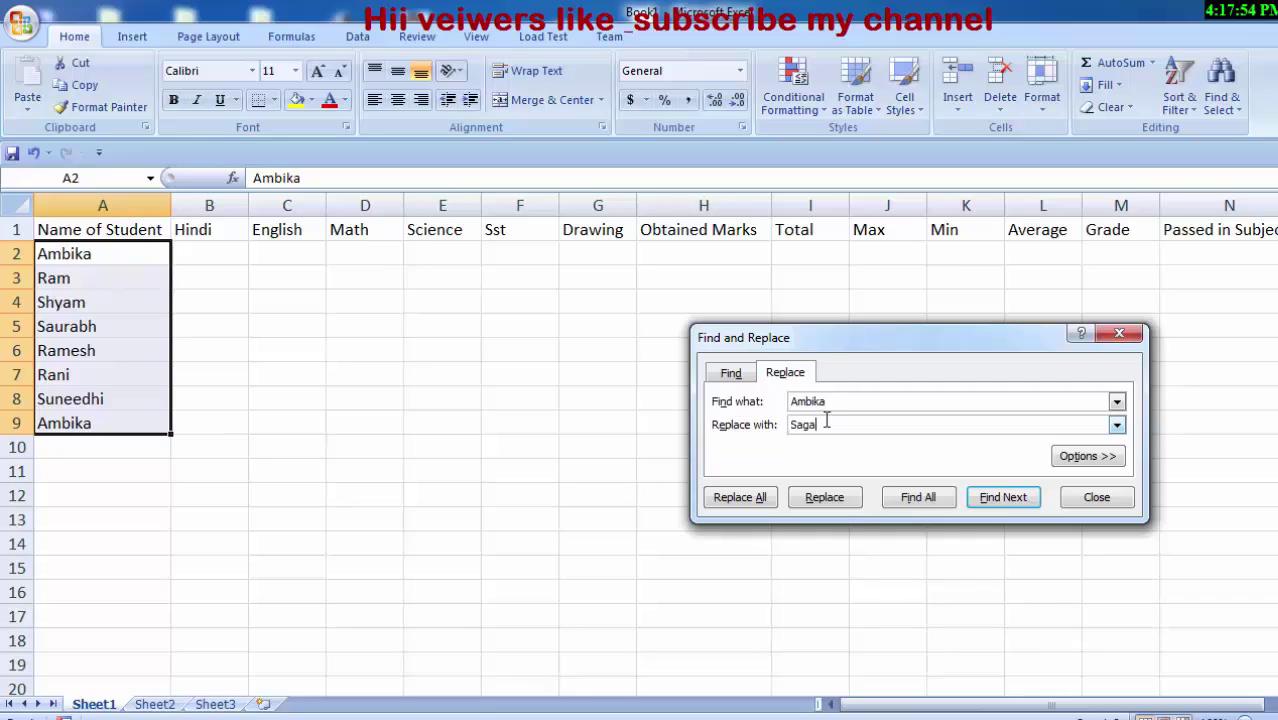
pyautogui.write('ika')
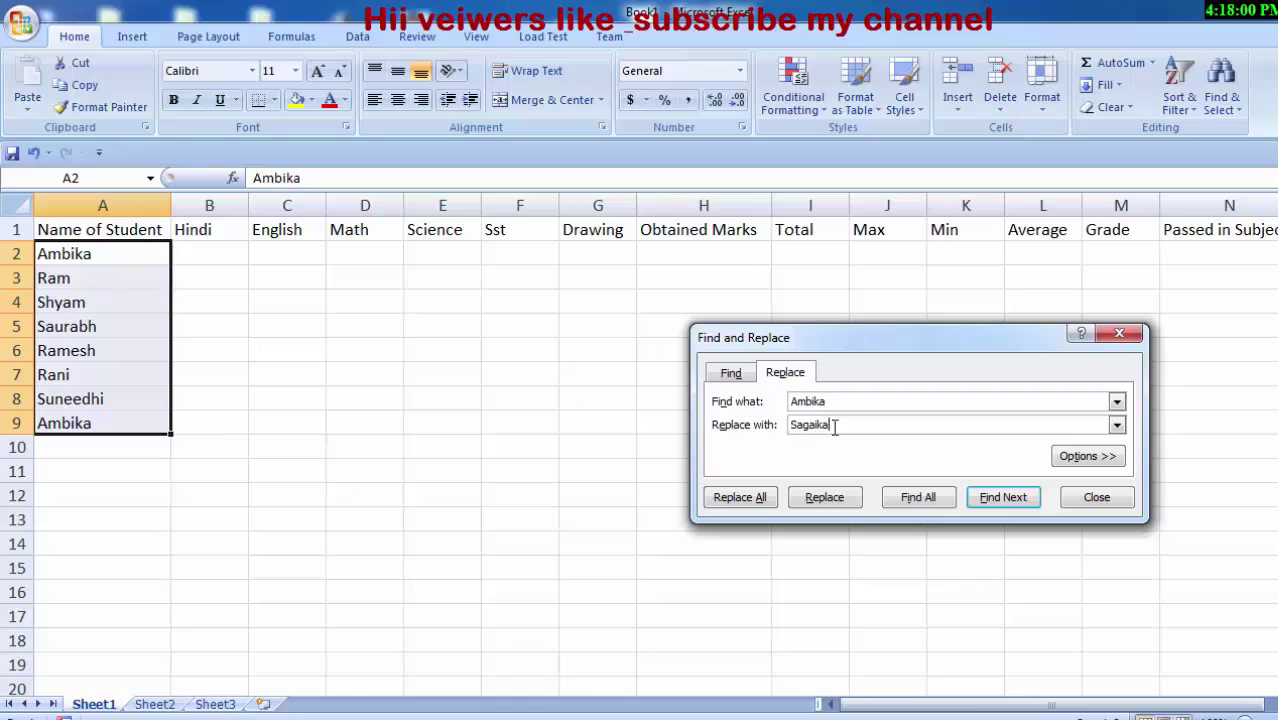
pyautogui.press('BackSpace')
pyautogui.press('BackSpace')
pyautogui.press('BackSpace')
pyautogui.write('a')
pyautogui.click(832, 500)
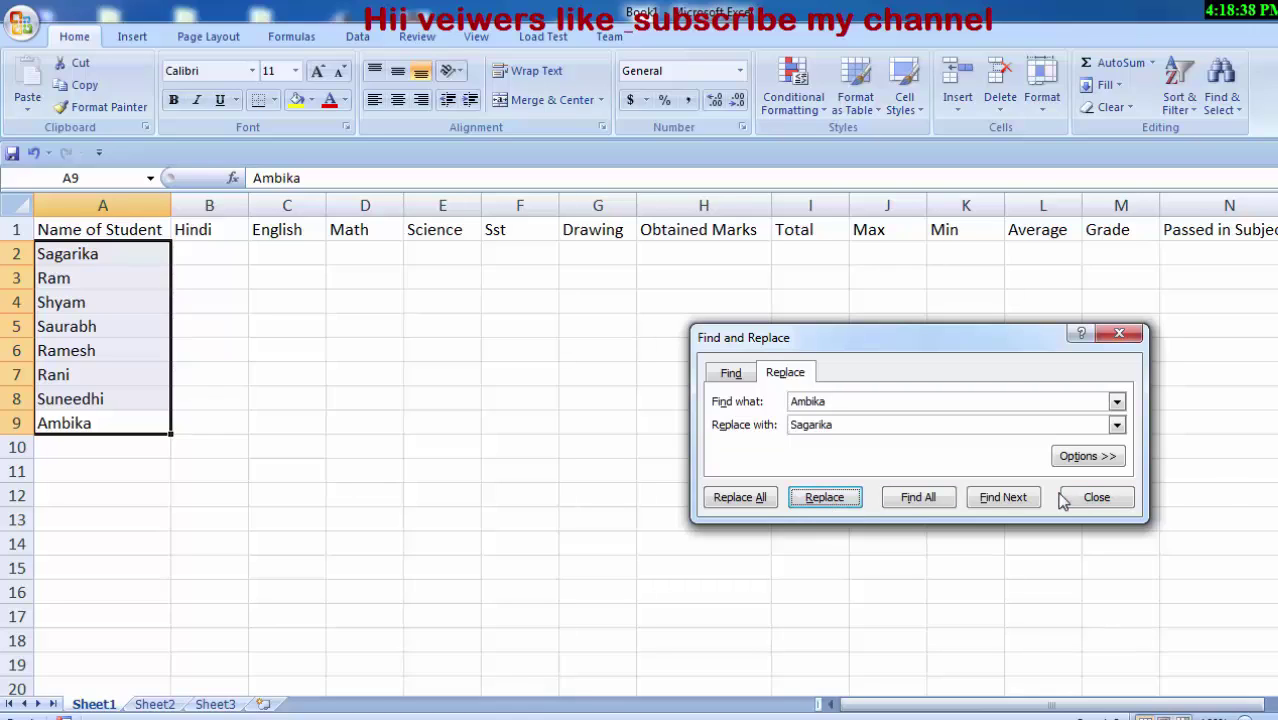
pyautogui.click(1094, 497)
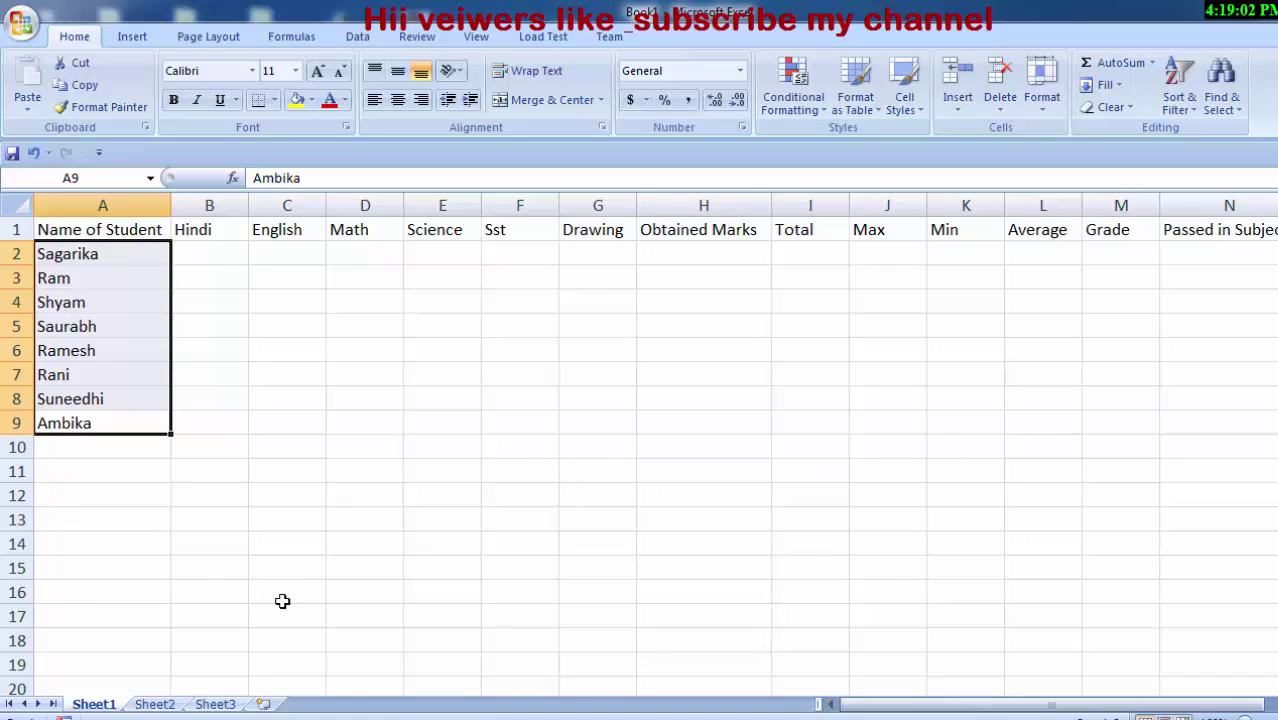
# Enter =RANDBETWEEN(3,90) in B2 and fill it across B2:G9.
pyautogui.click(201, 258)
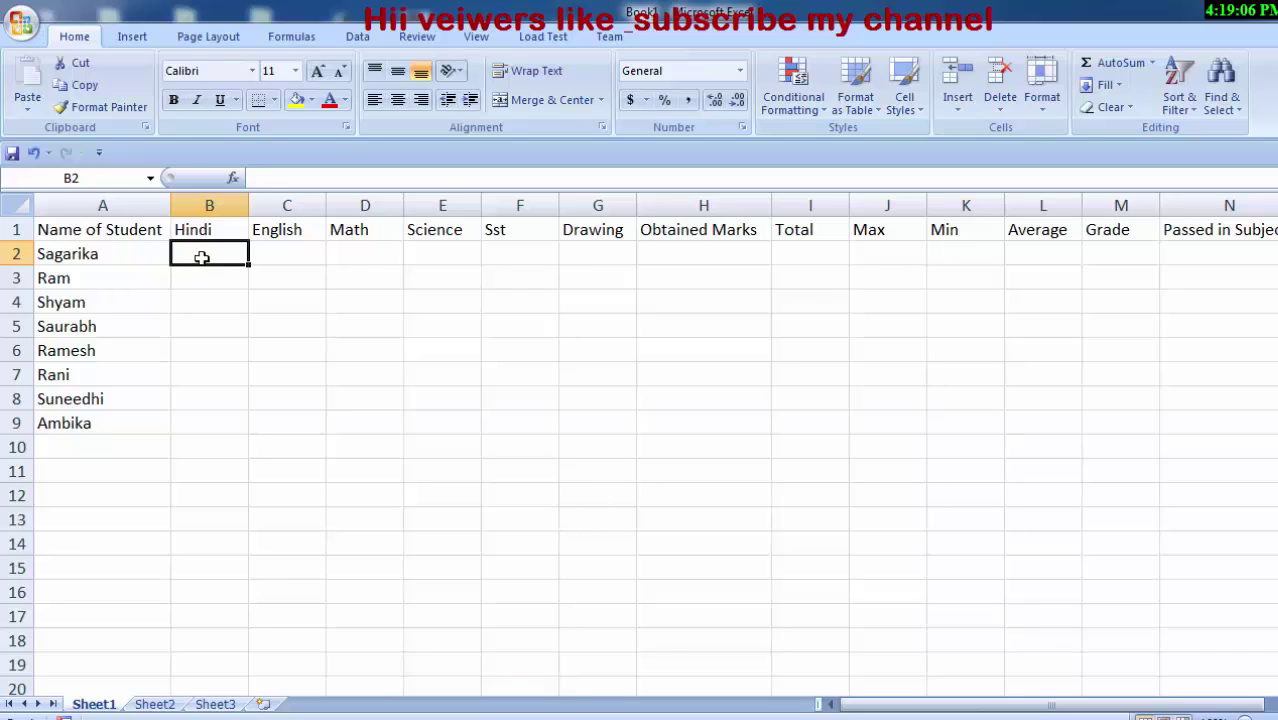
pyautogui.write('=')
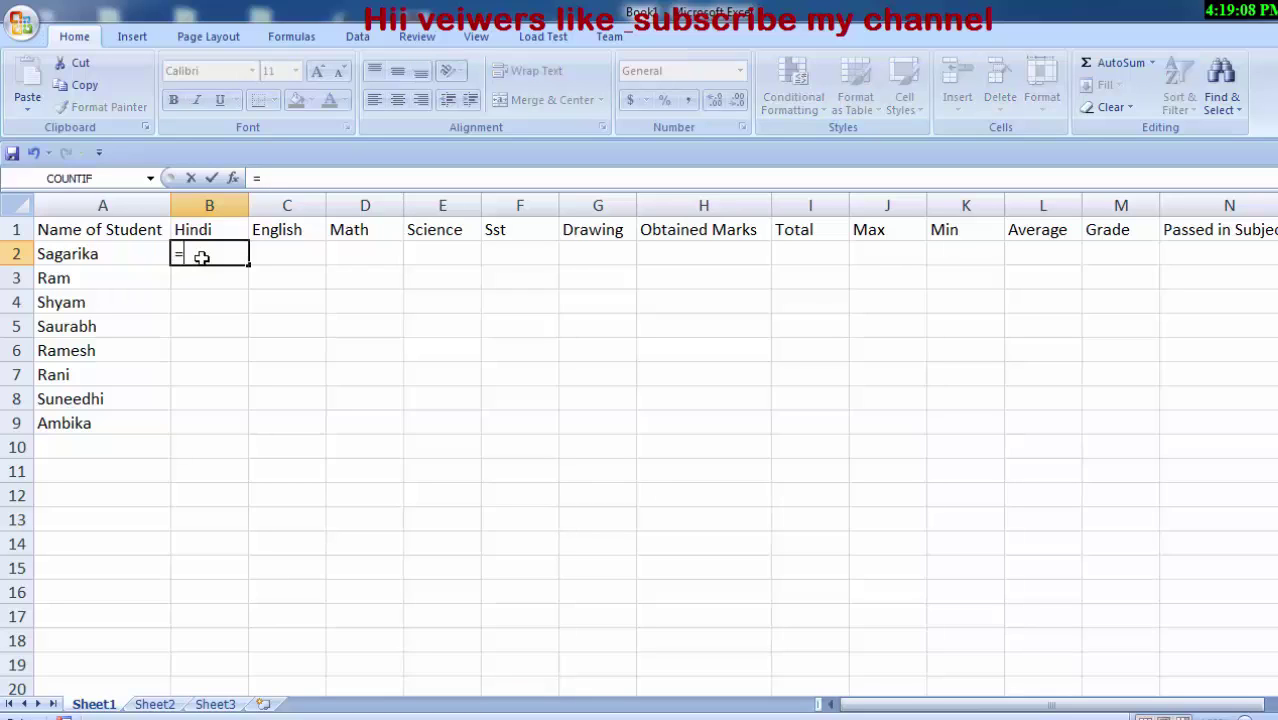
pyautogui.write('r')
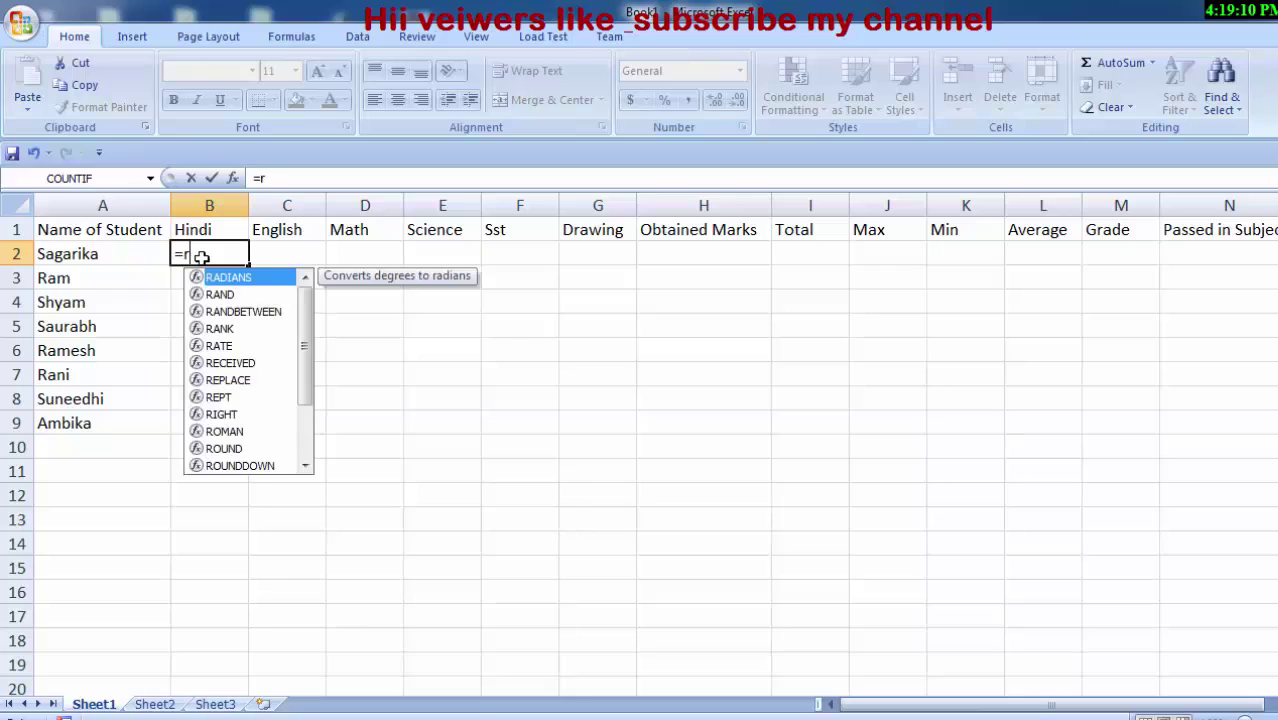
pyautogui.write('a')
pyautogui.press('Down')
pyautogui.press('Down')
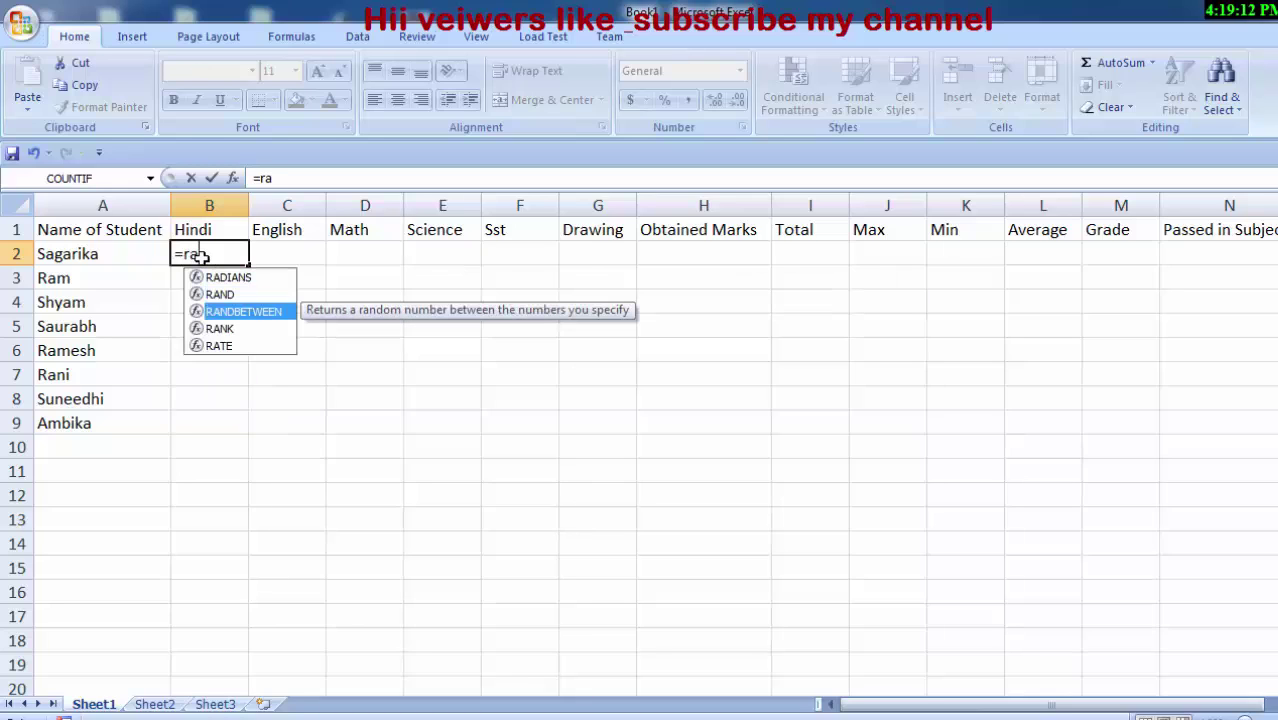
pyautogui.press('Tab')
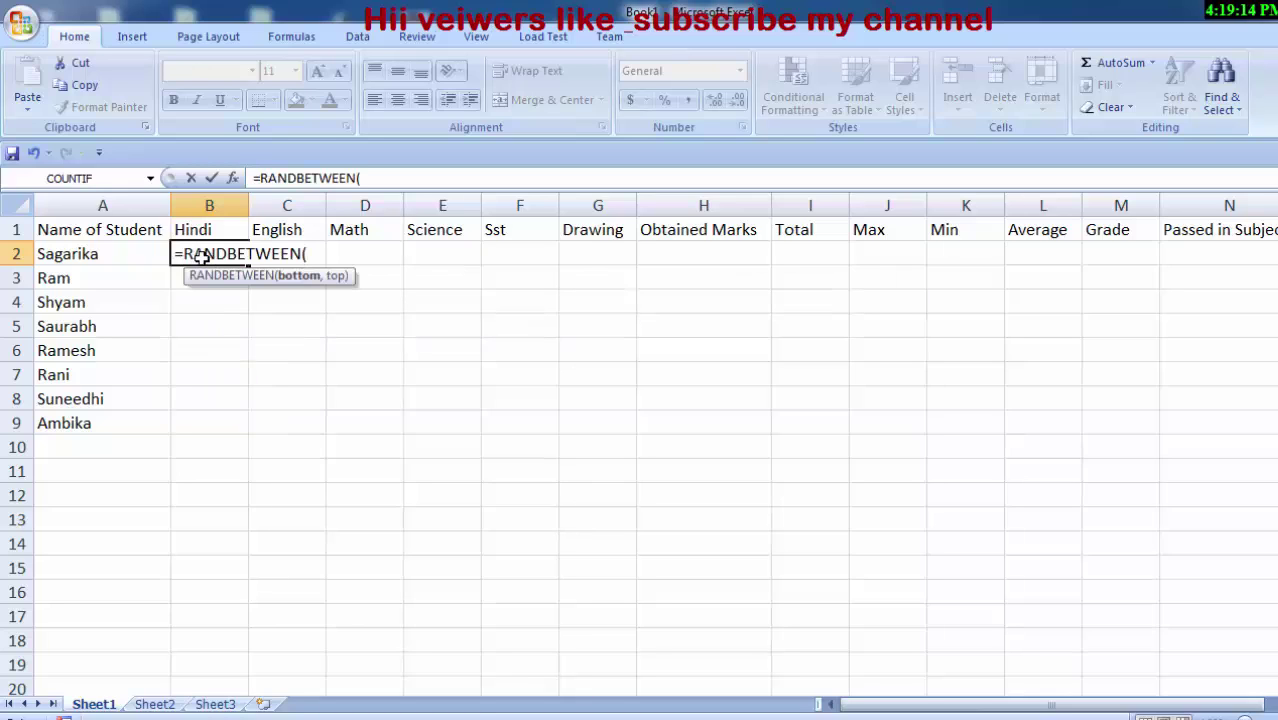
pyautogui.write('3,')
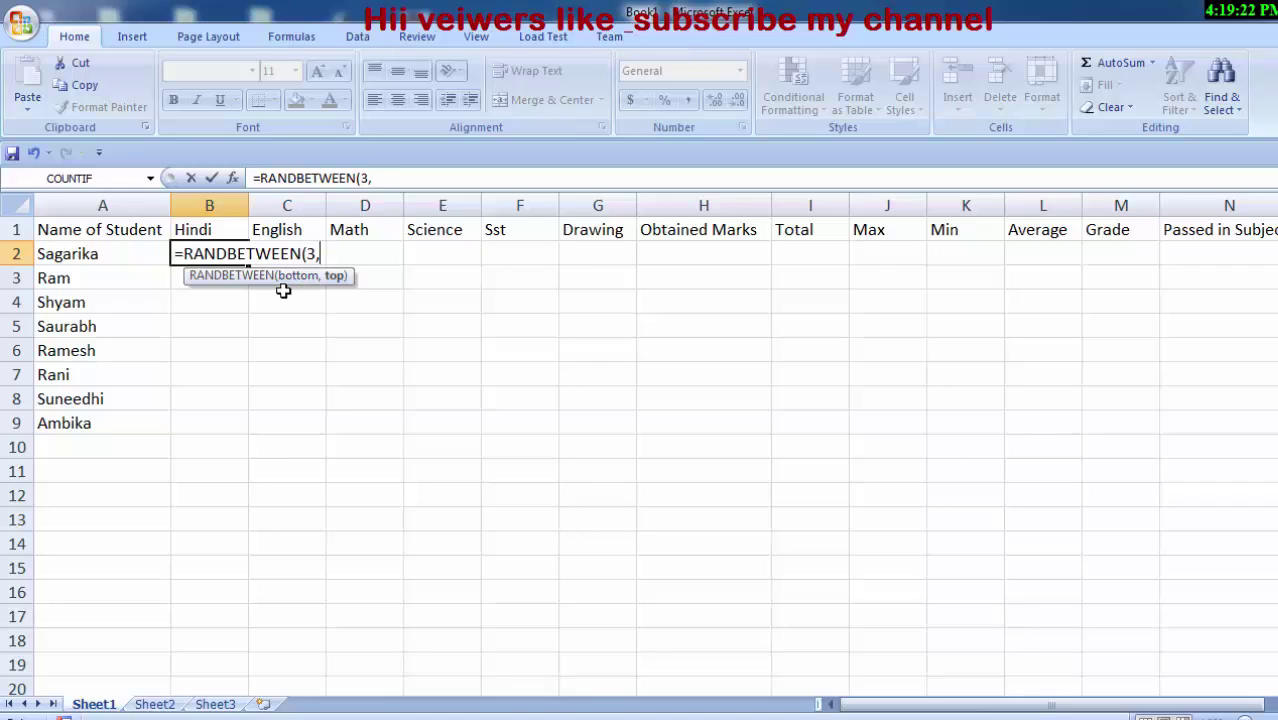
pyautogui.write('90)')
pyautogui.press('Return')
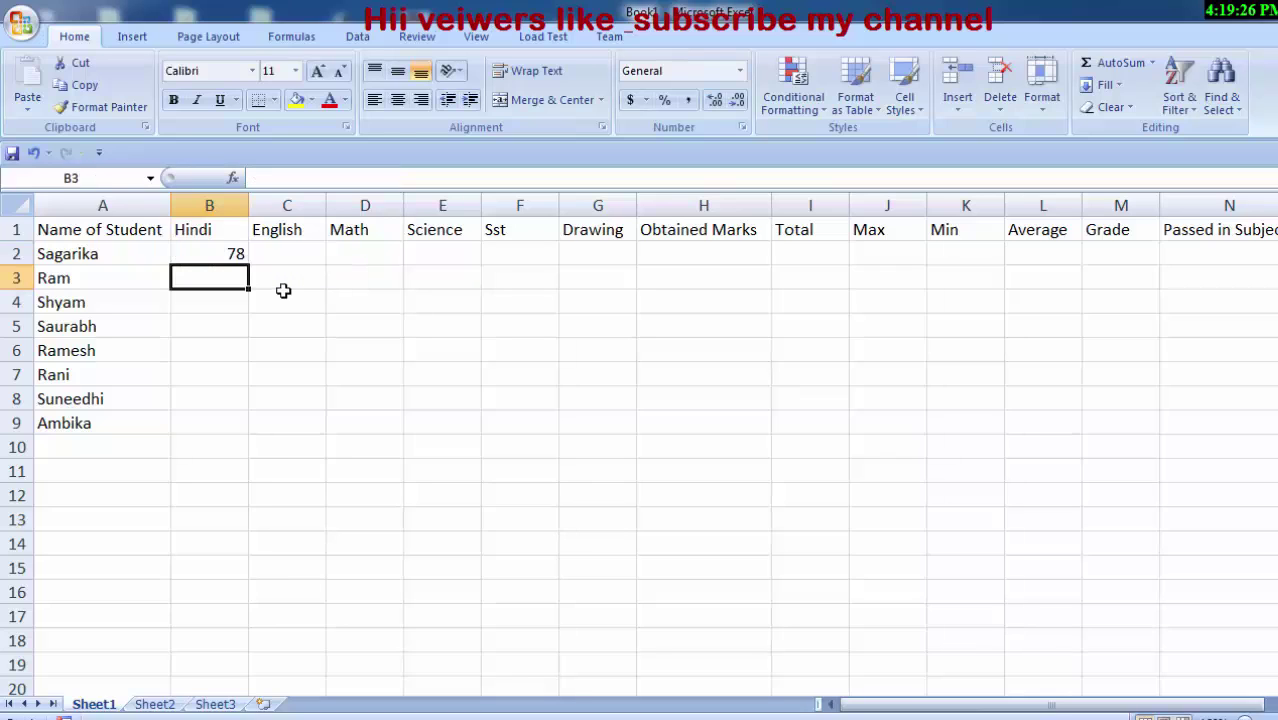
pyautogui.click(236, 255)
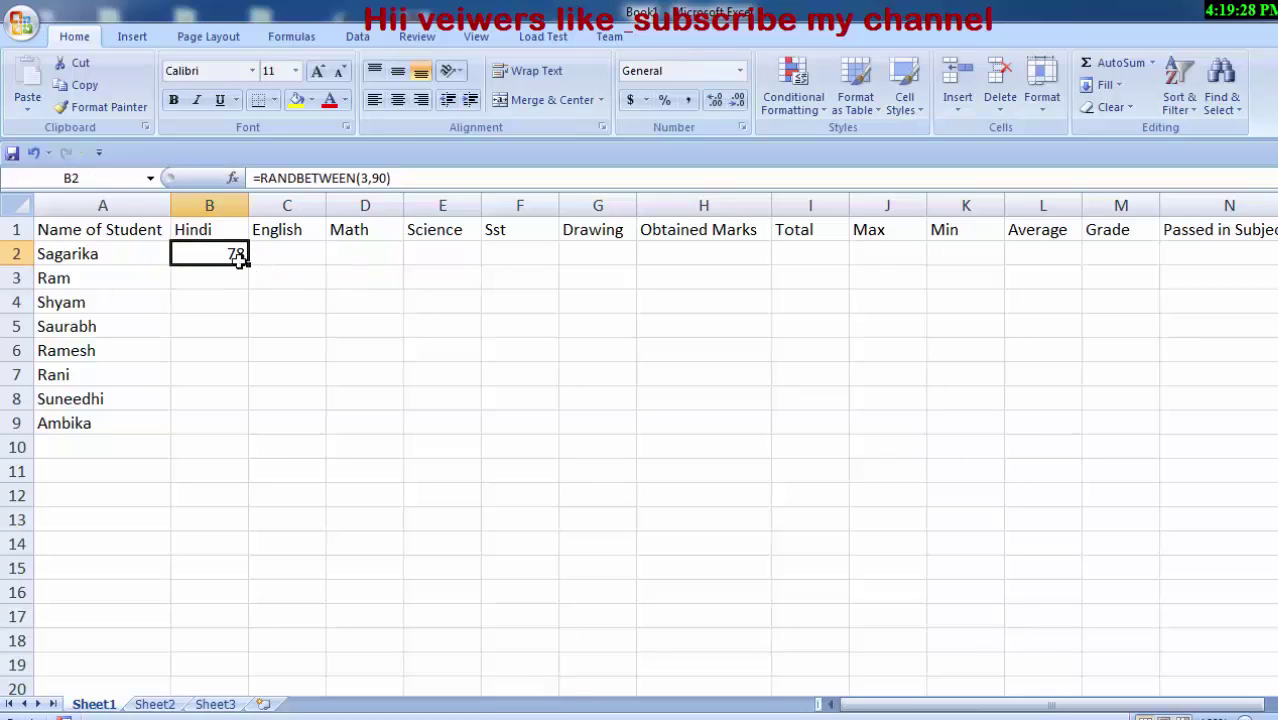
pyautogui.moveTo(249, 266)
pyautogui.mouseDown()
pyautogui.moveTo(655, 337)
pyautogui.moveTo(645, 300)
pyautogui.moveTo(640, 457)
pyautogui.moveTo(649, 428)
pyautogui.mouseUp()
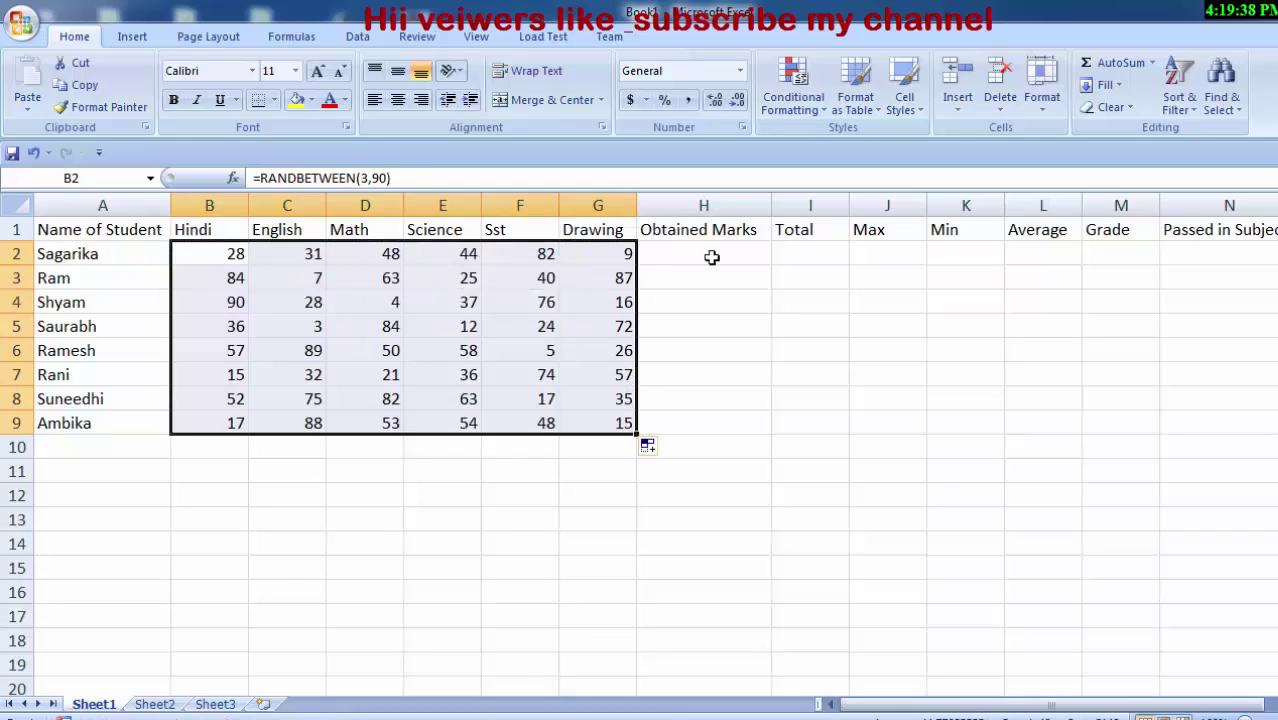
# Start a SUM formula in H2 and select the first student's marks B2:G2 as its range.
pyautogui.click(680, 394)
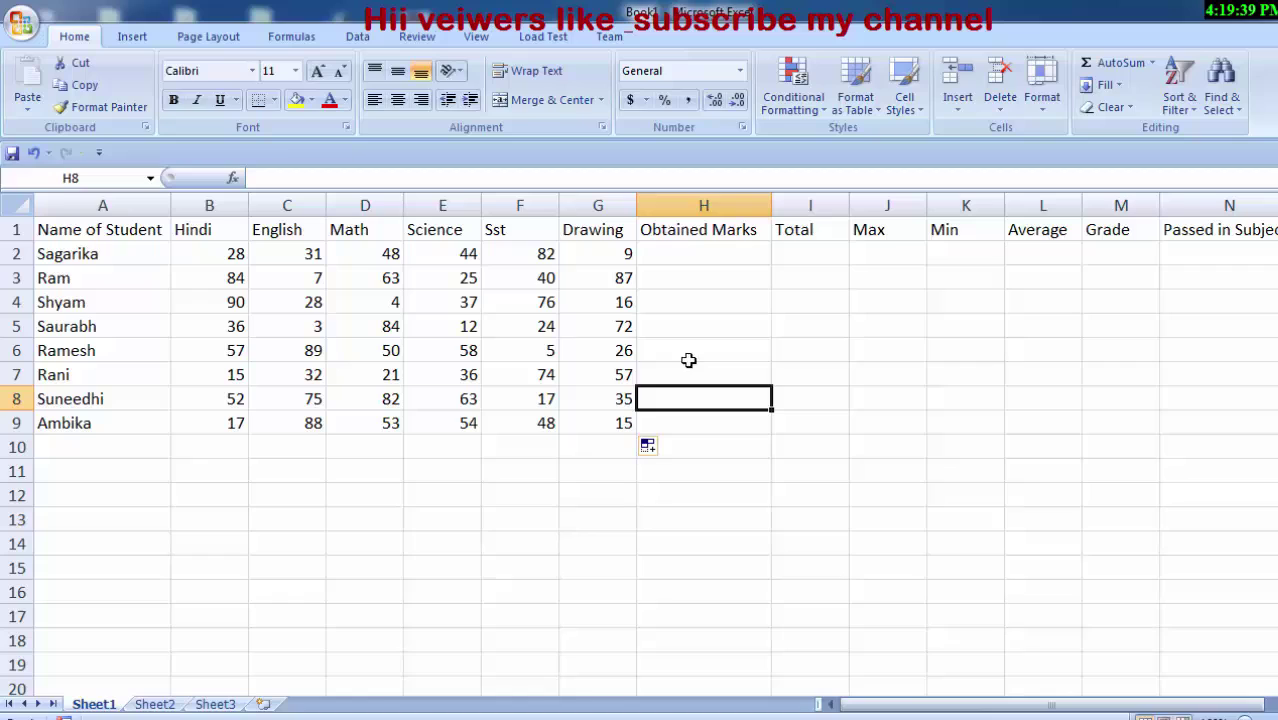
pyautogui.click(707, 262)
pyautogui.write('=')
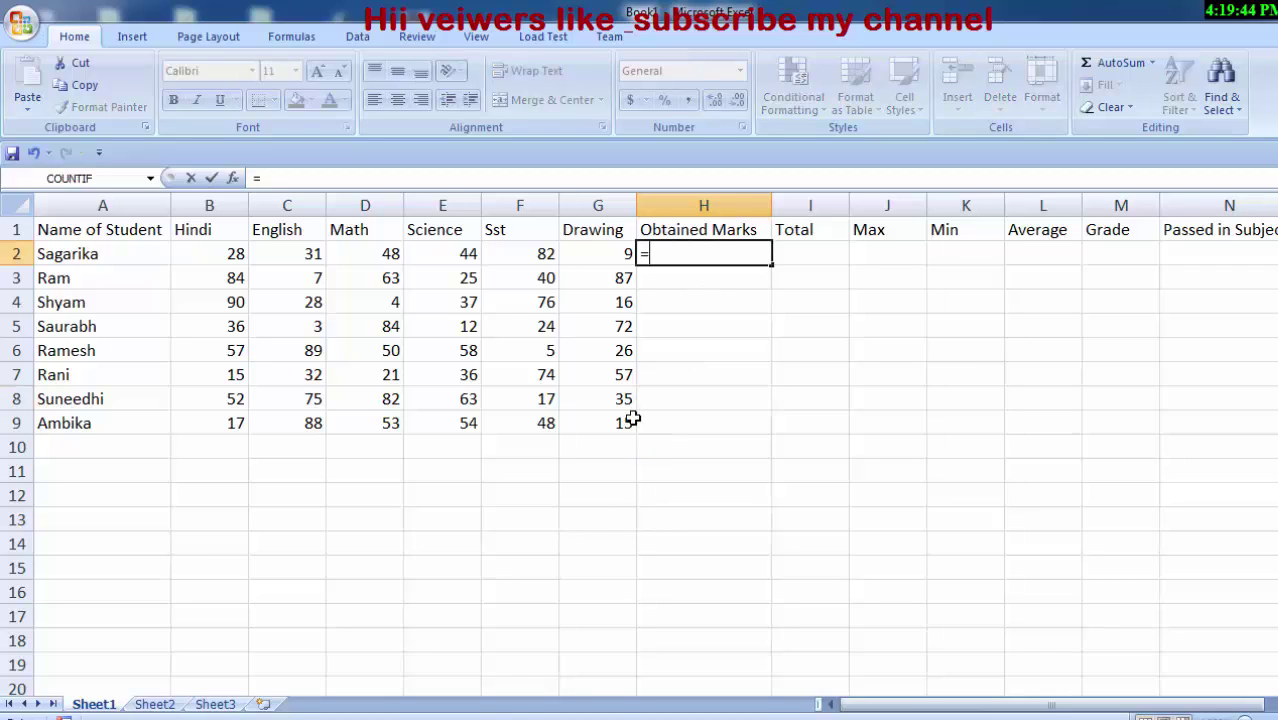
pyautogui.write('sum')
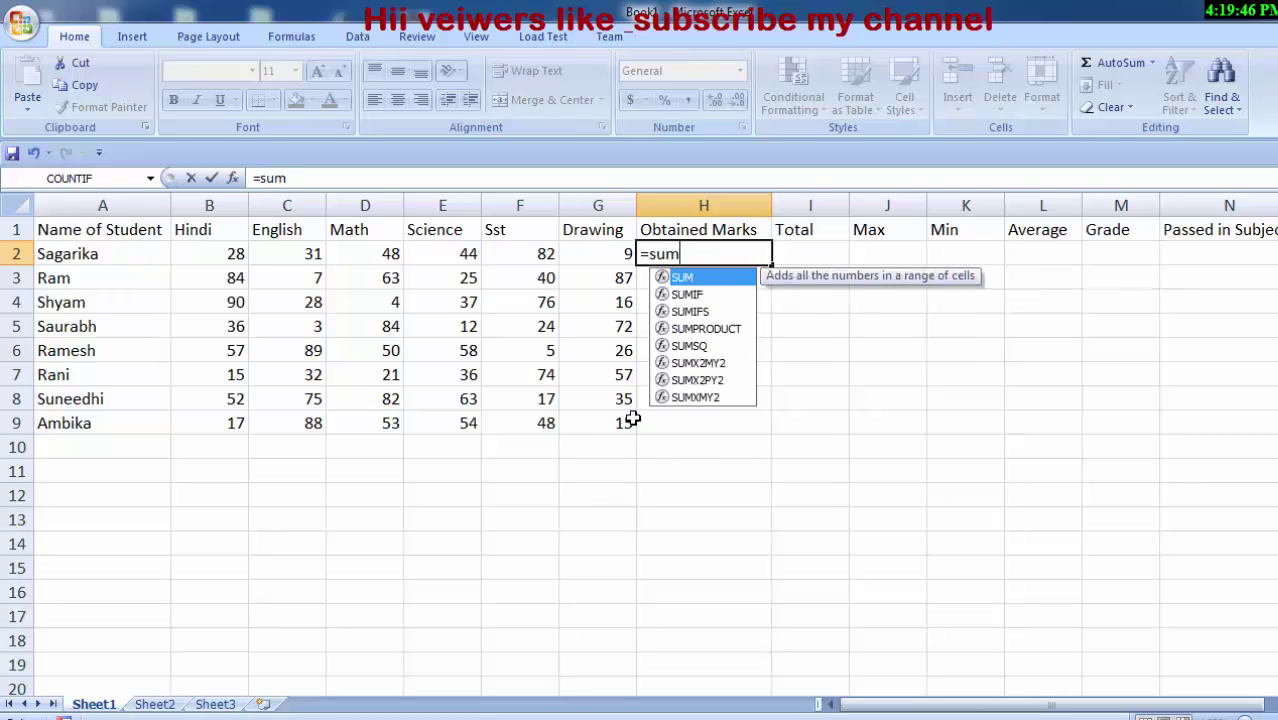
pyautogui.press('Tab')
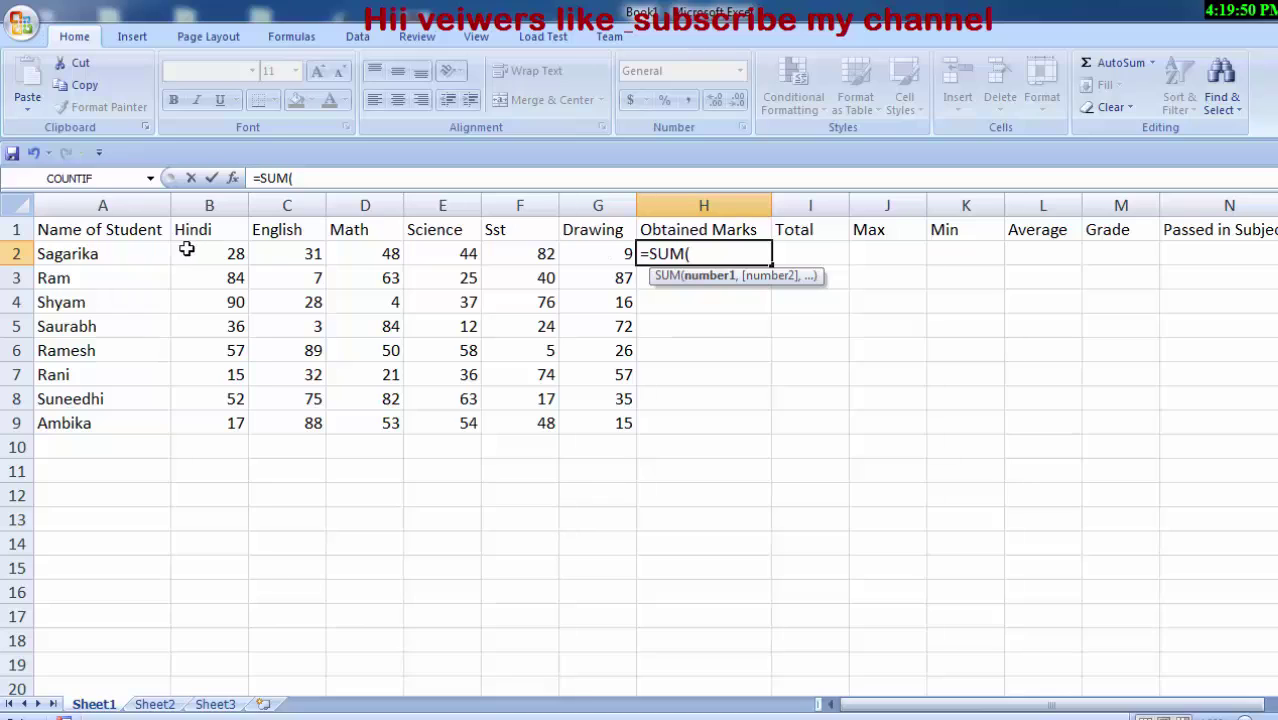
pyautogui.moveTo(192, 248); pyautogui.dragTo(582, 251)
pyautogui.click(573, 250)
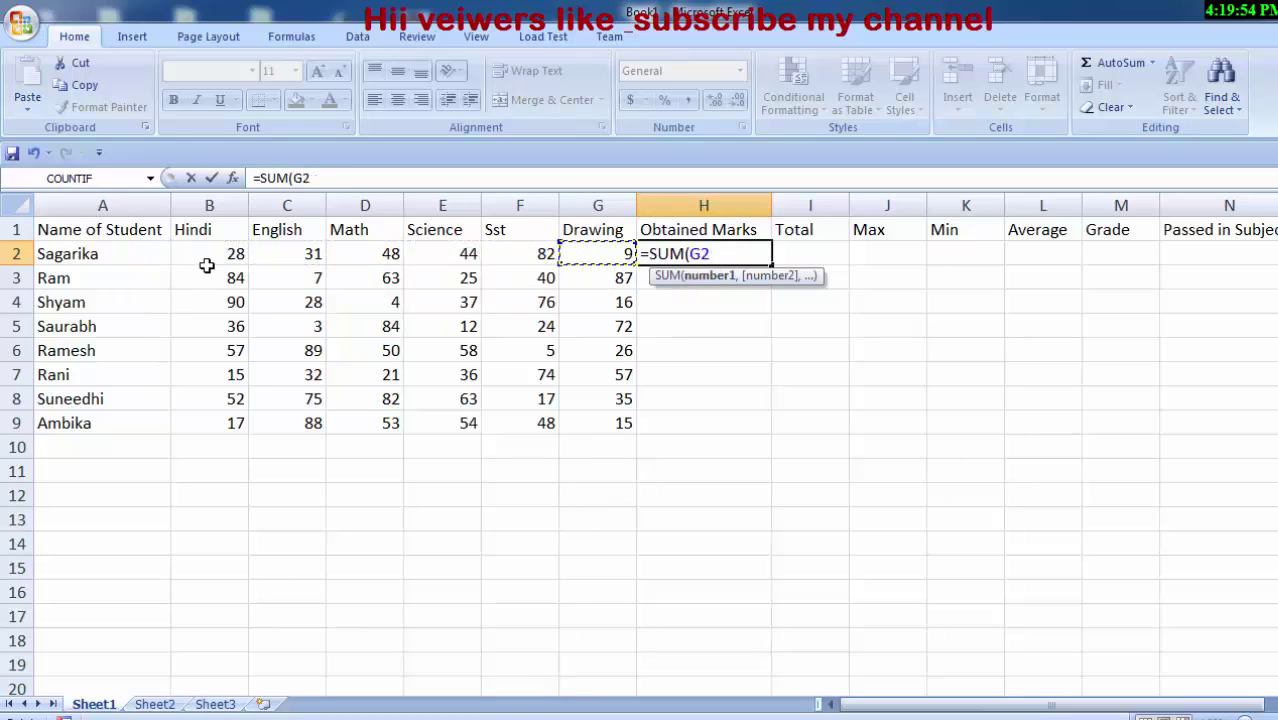
pyautogui.moveTo(205, 258); pyautogui.dragTo(575, 250)
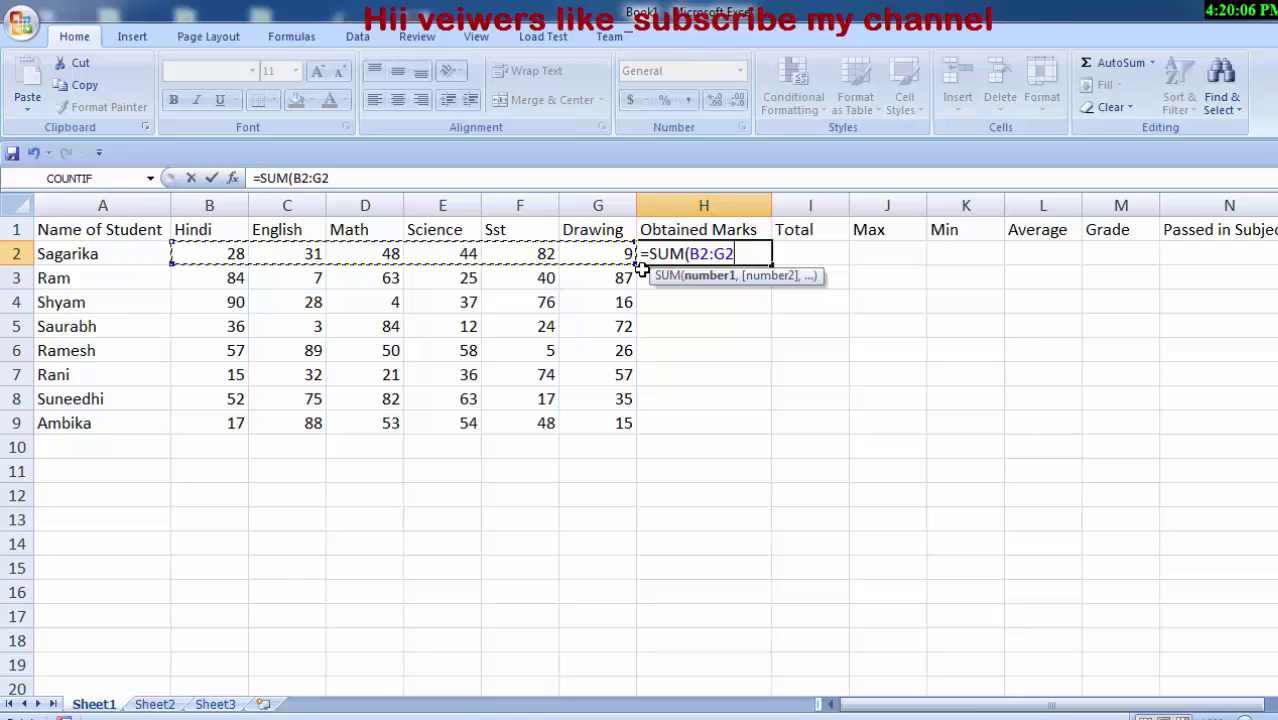
# Retype the range as b2:g2 and enter =SUM(b2:g2) in H2, giving 391.
pyautogui.press('BackSpace')
pyautogui.press('BackSpace')
pyautogui.press('BackSpace')
pyautogui.press('BackSpace')
pyautogui.press('BackSpace')
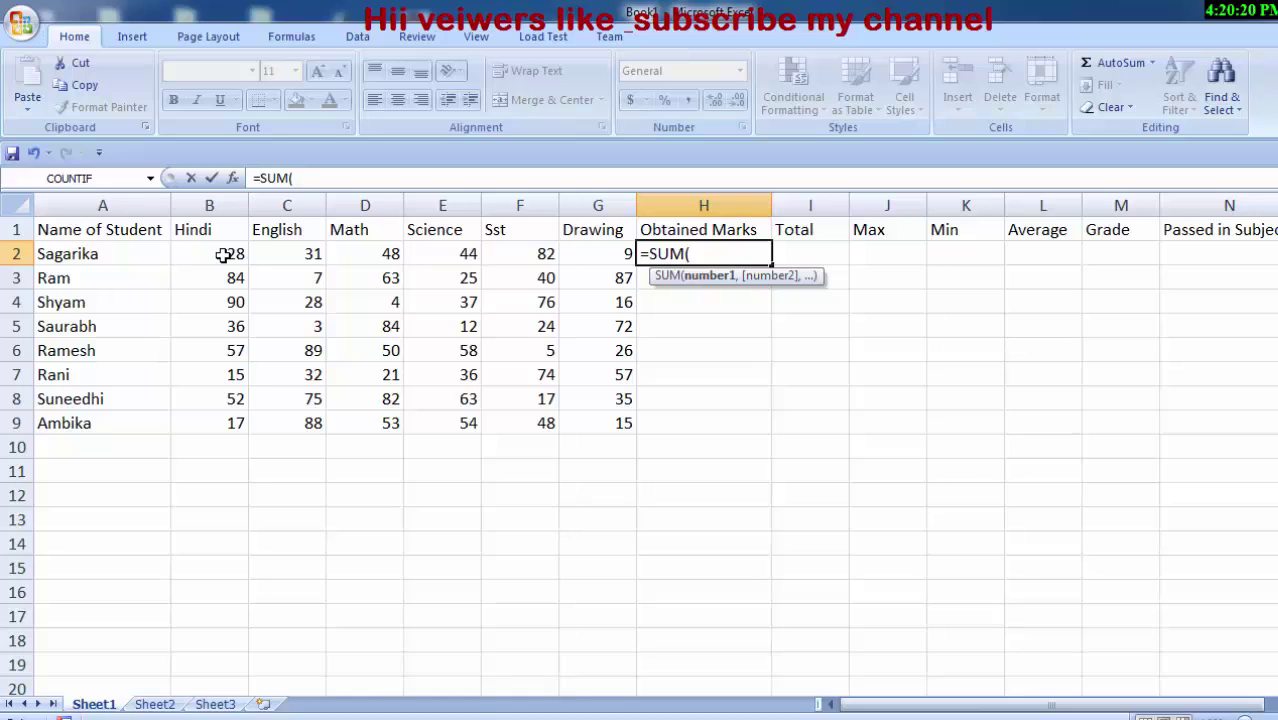
pyautogui.click(223, 255)
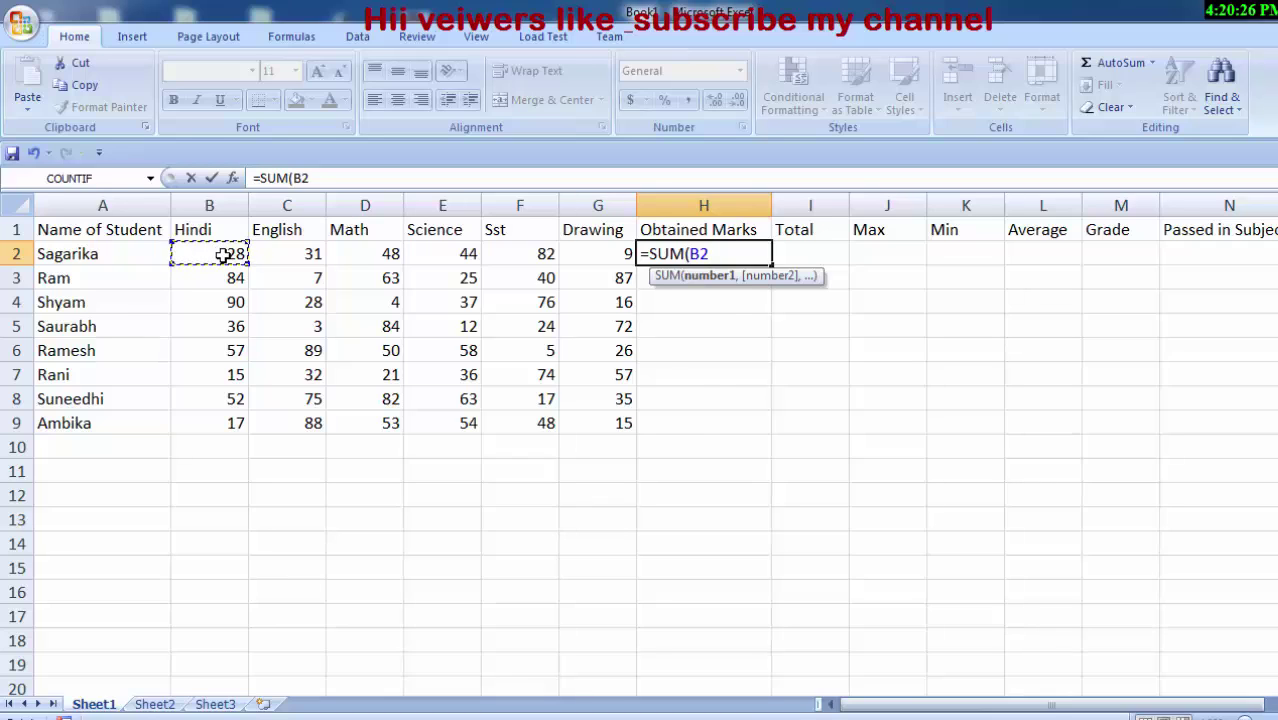
pyautogui.press('BackSpace')
pyautogui.press('BackSpace')
pyautogui.write('b')
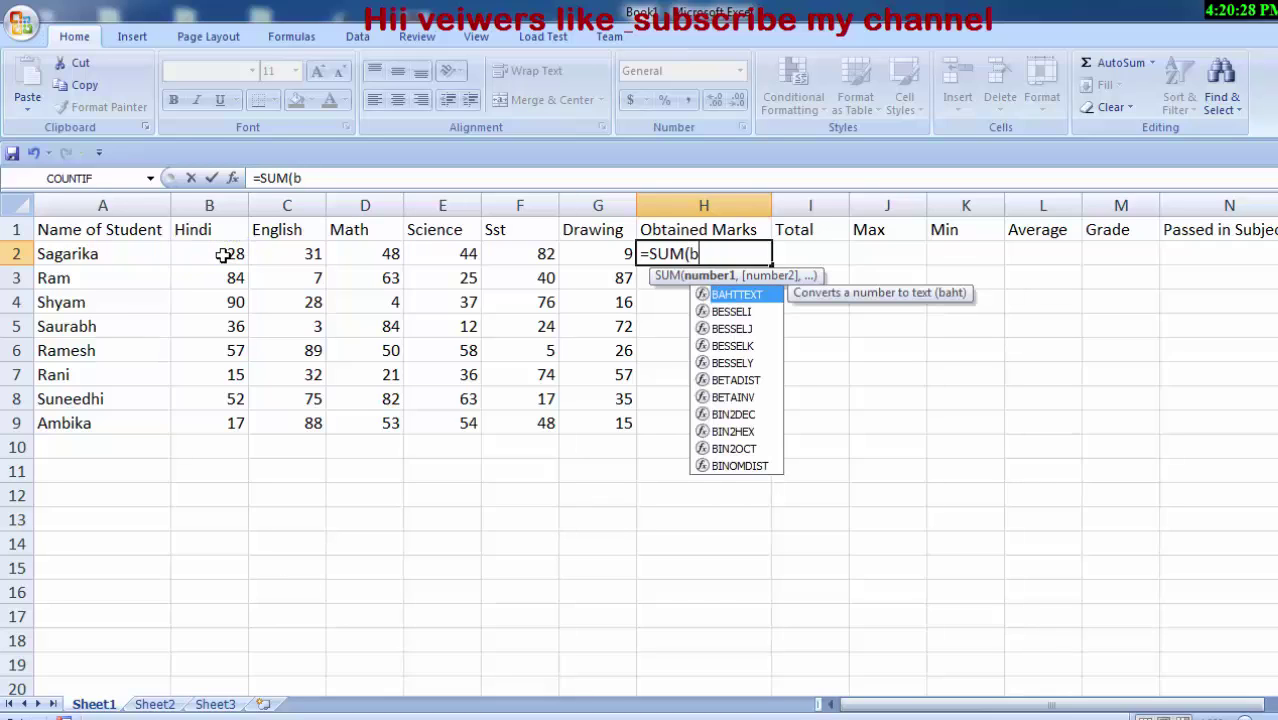
pyautogui.write('2')
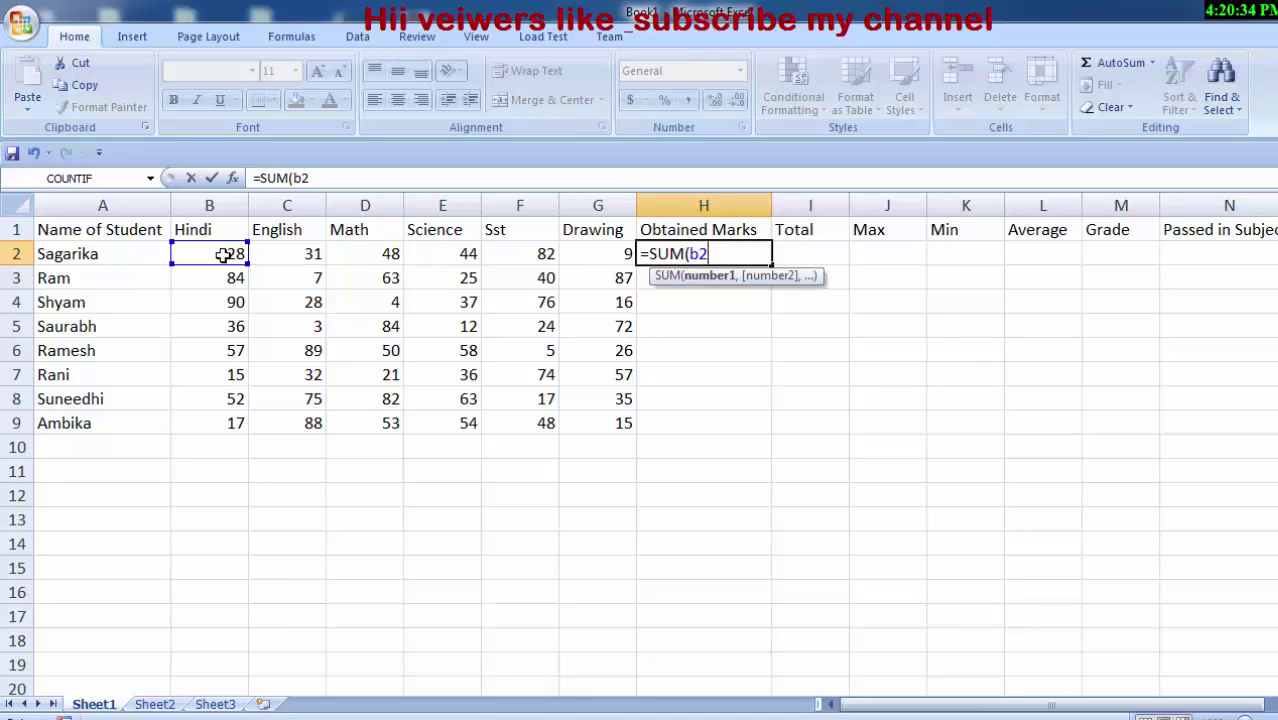
pyautogui.write(':')
pyautogui.write('g2')
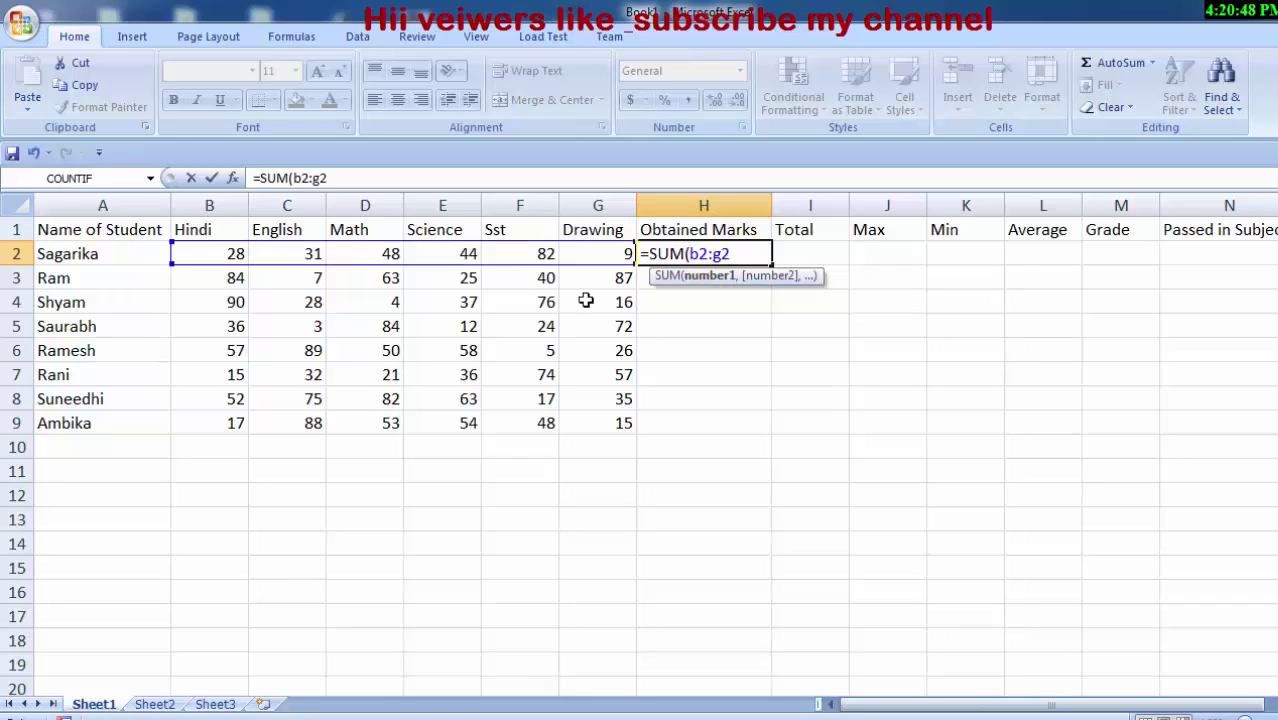
pyautogui.write(')')
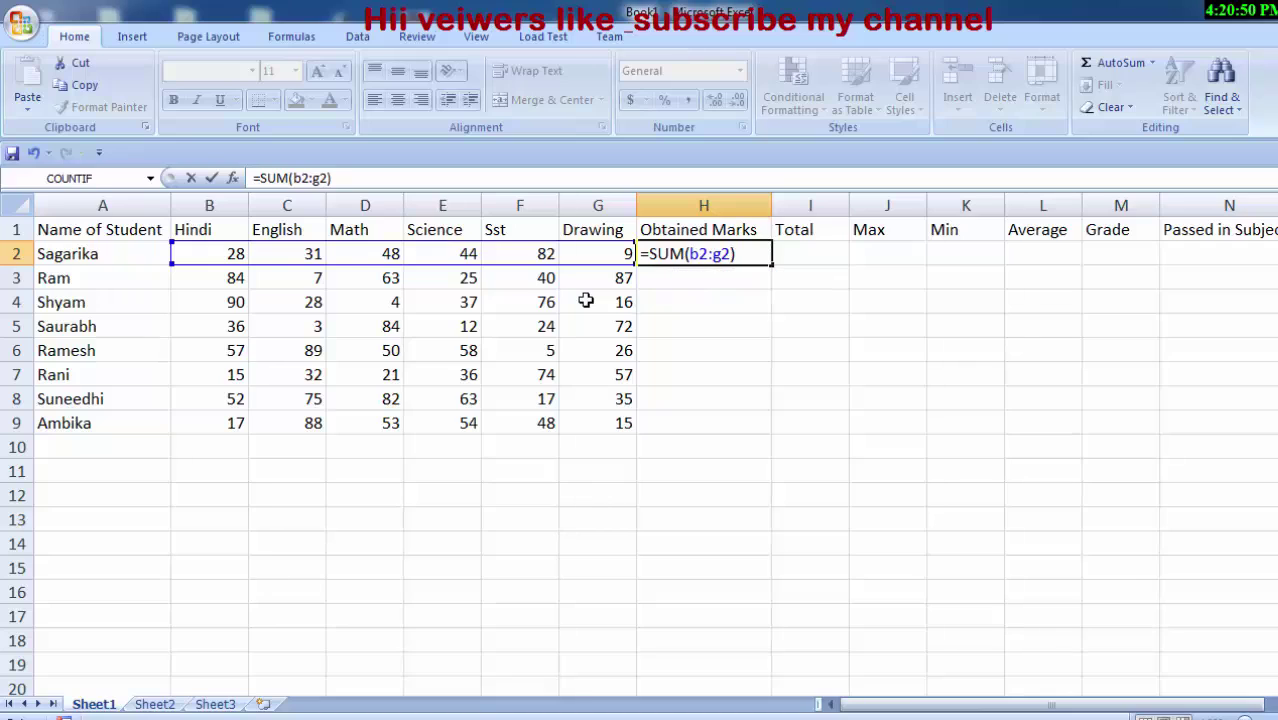
pyautogui.press('Return')
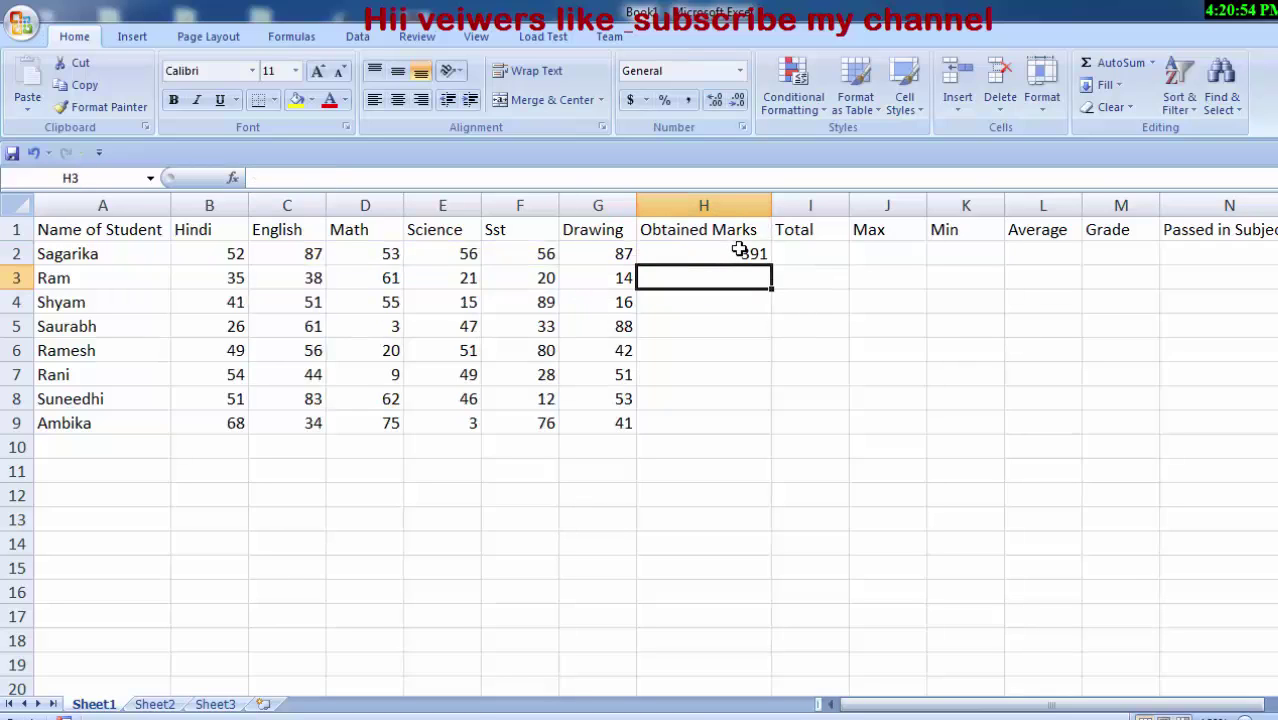
# Fill the SUM formula down H2:H9 so every student shows a total, then select the marks B2:G9.
pyautogui.moveTo(738, 250); pyautogui.dragTo(725, 422)
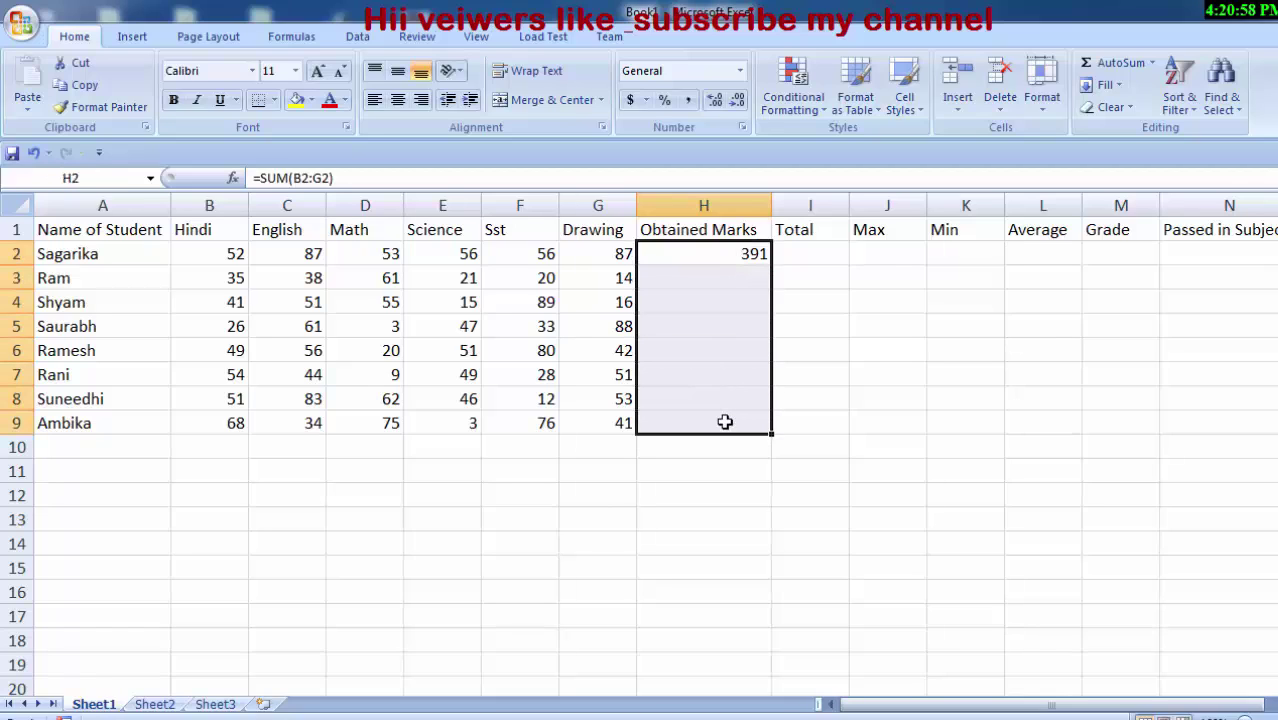
pyautogui.hotkey('ctrl', 'd')
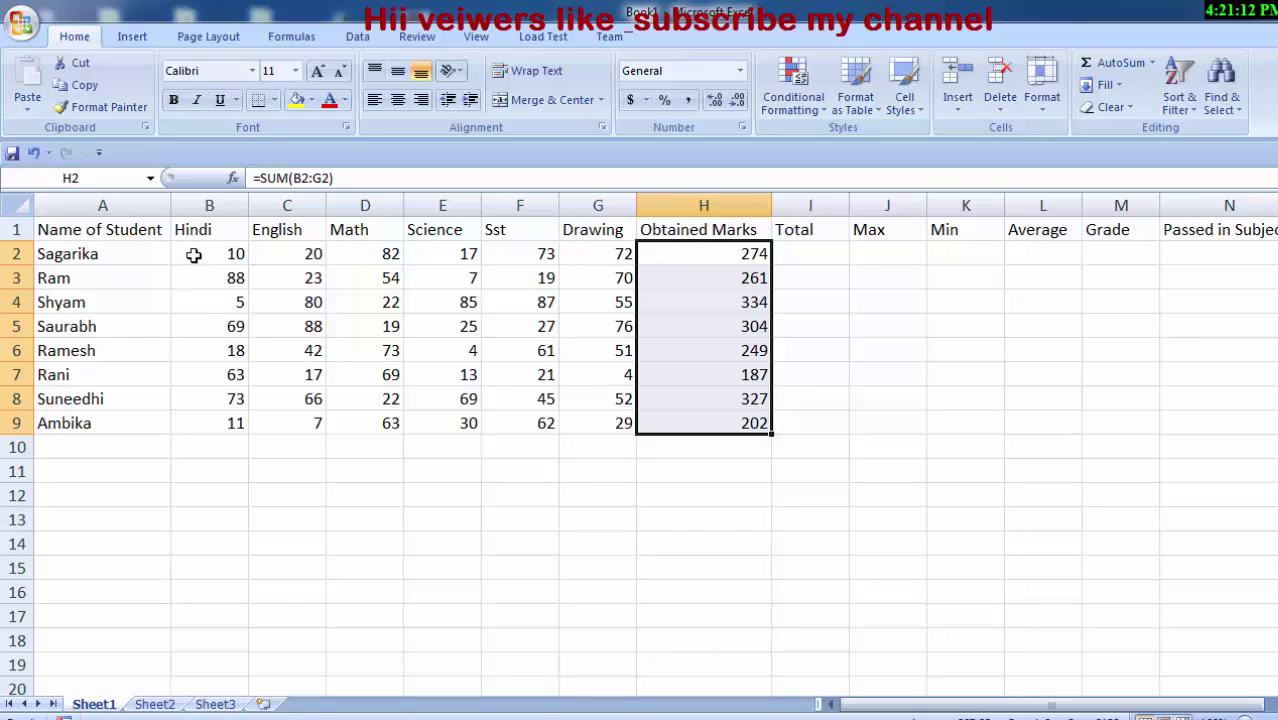
pyautogui.moveTo(193, 255)
pyautogui.mouseDown()
pyautogui.moveTo(487, 383)
pyautogui.moveTo(531, 419)
pyautogui.moveTo(596, 434)
pyautogui.moveTo(603, 423)
pyautogui.mouseUp()
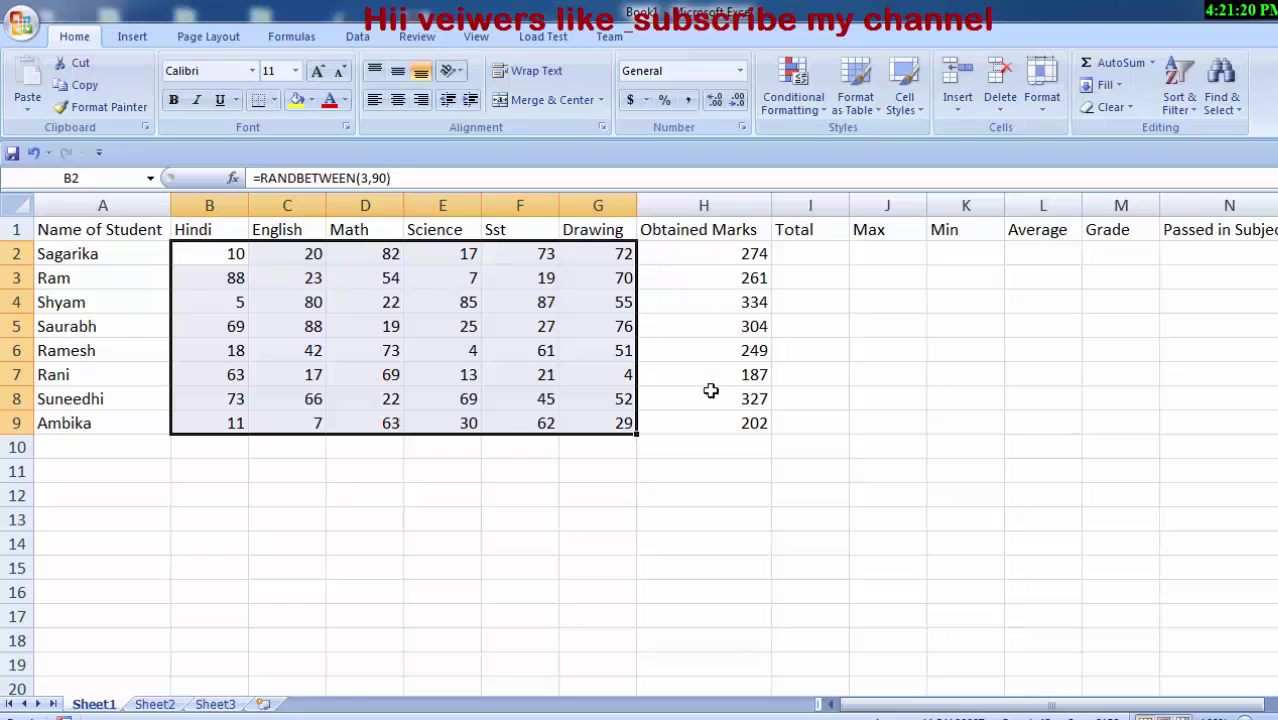
# Copy the subject marks, reselect B2:G9 and recalculate the random marks with F9.
pyautogui.rightClick(327, 316)
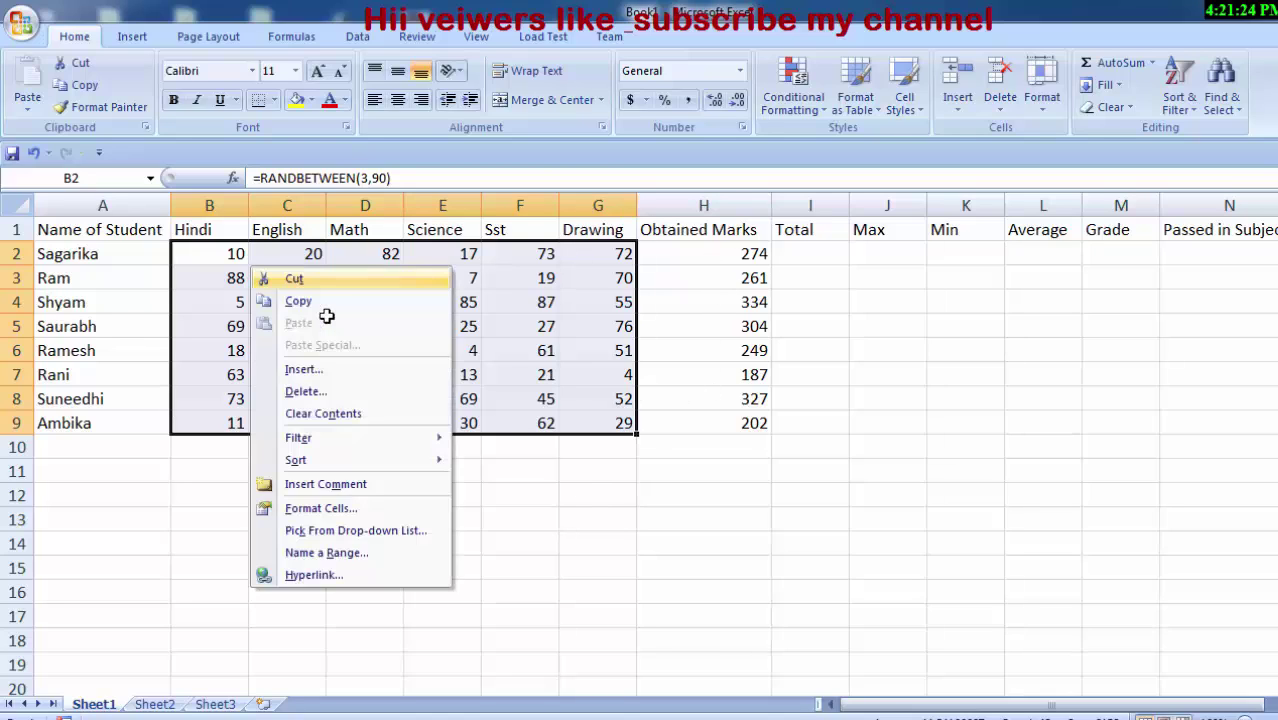
pyautogui.press('Down')
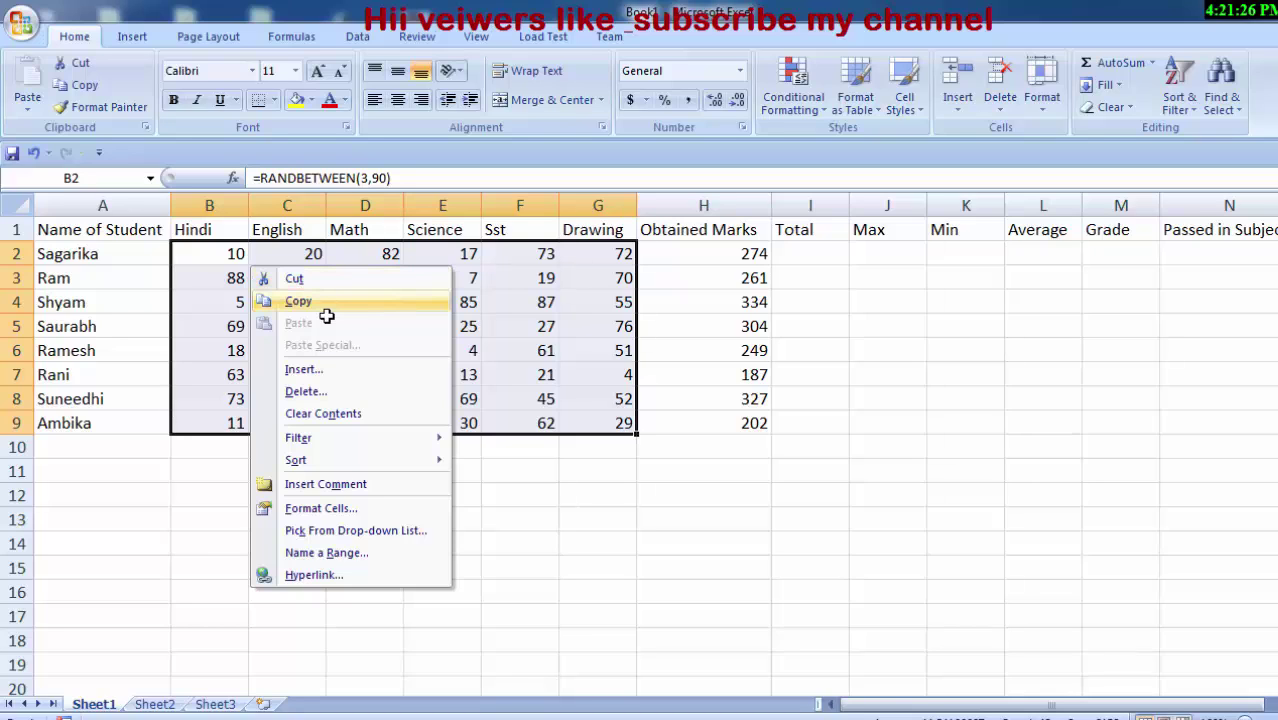
pyautogui.press('Return')
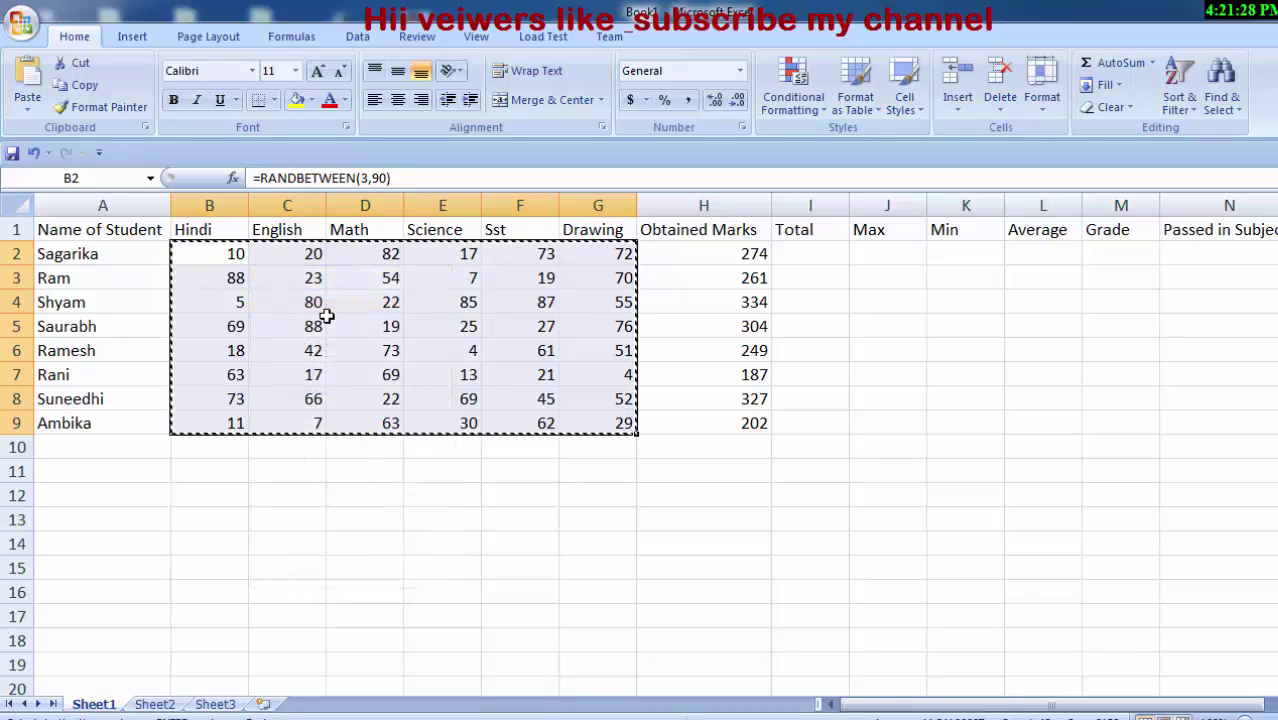
pyautogui.hotkey('shift', 'F10')
pyautogui.press('Down')
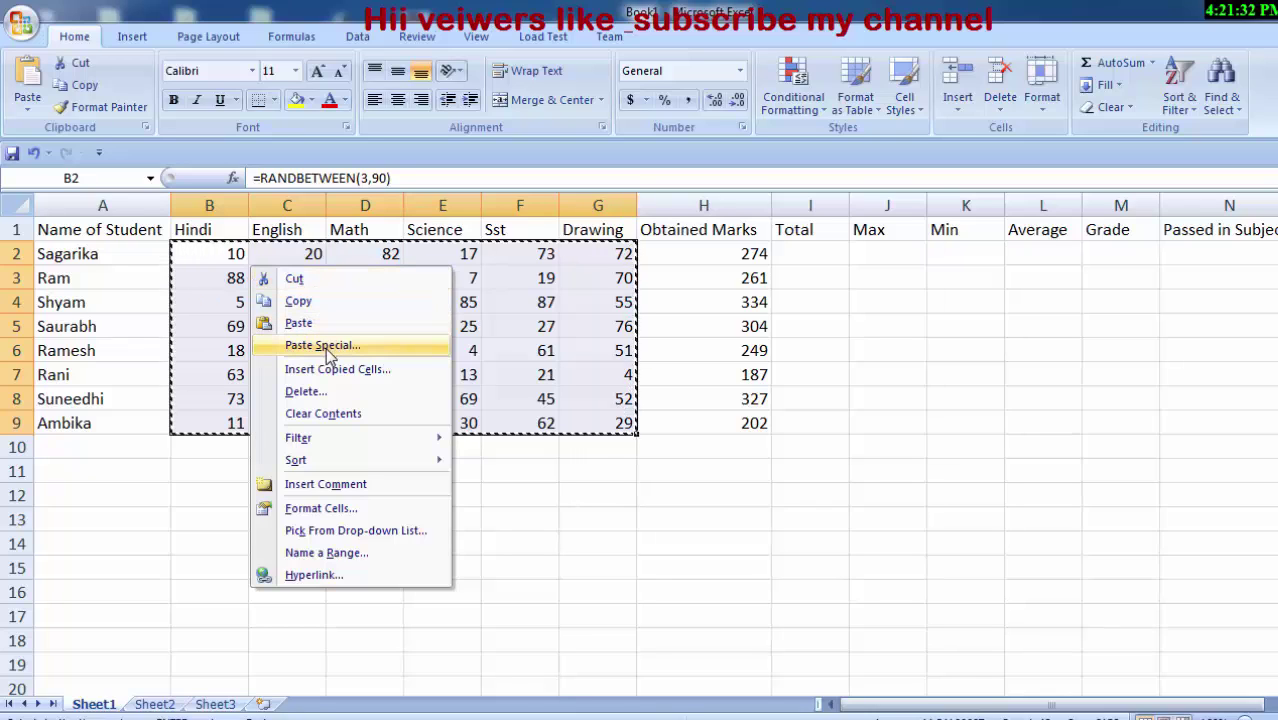
pyautogui.click(521, 577)
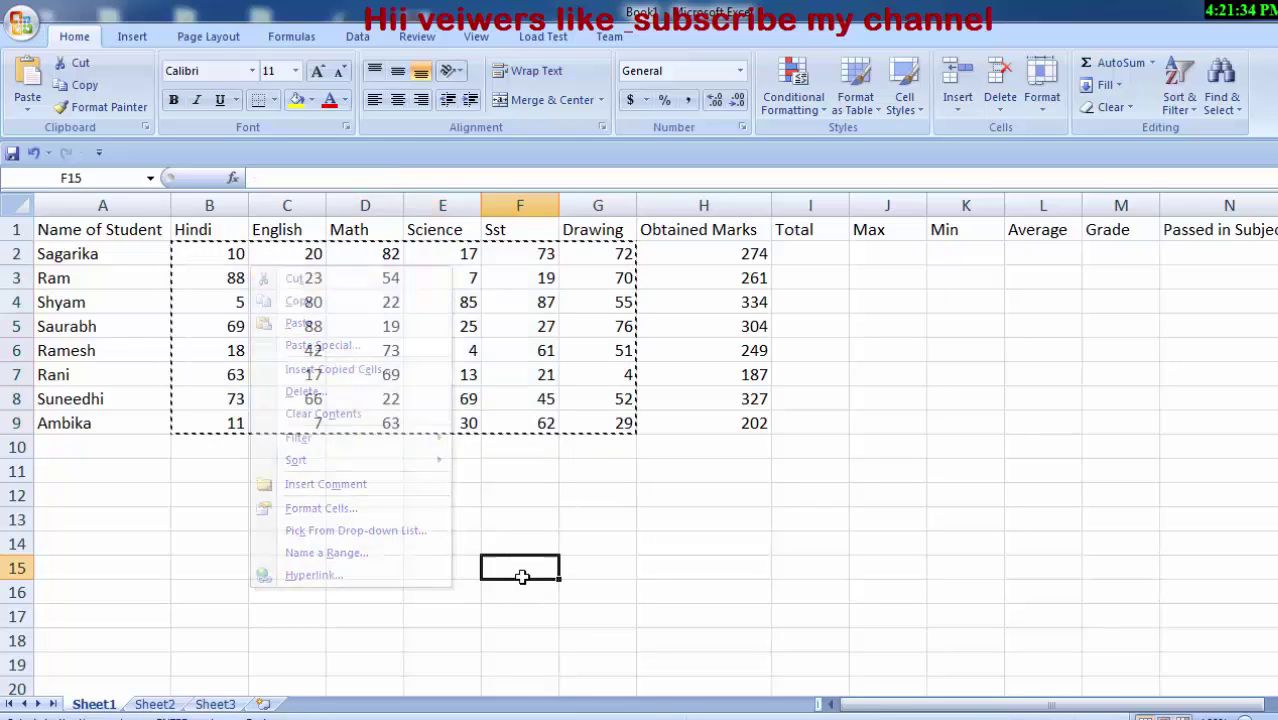
pyautogui.doubleClick(597, 518)
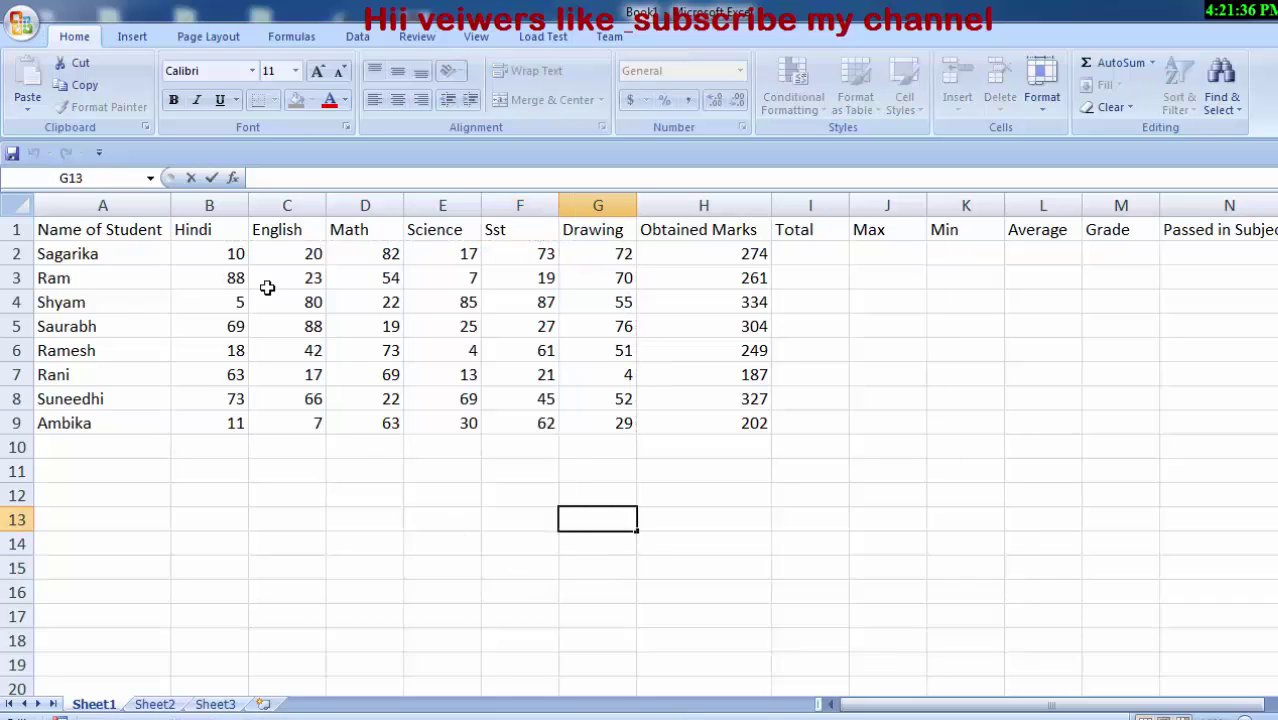
pyautogui.moveTo(234, 259); pyautogui.dragTo(614, 421)
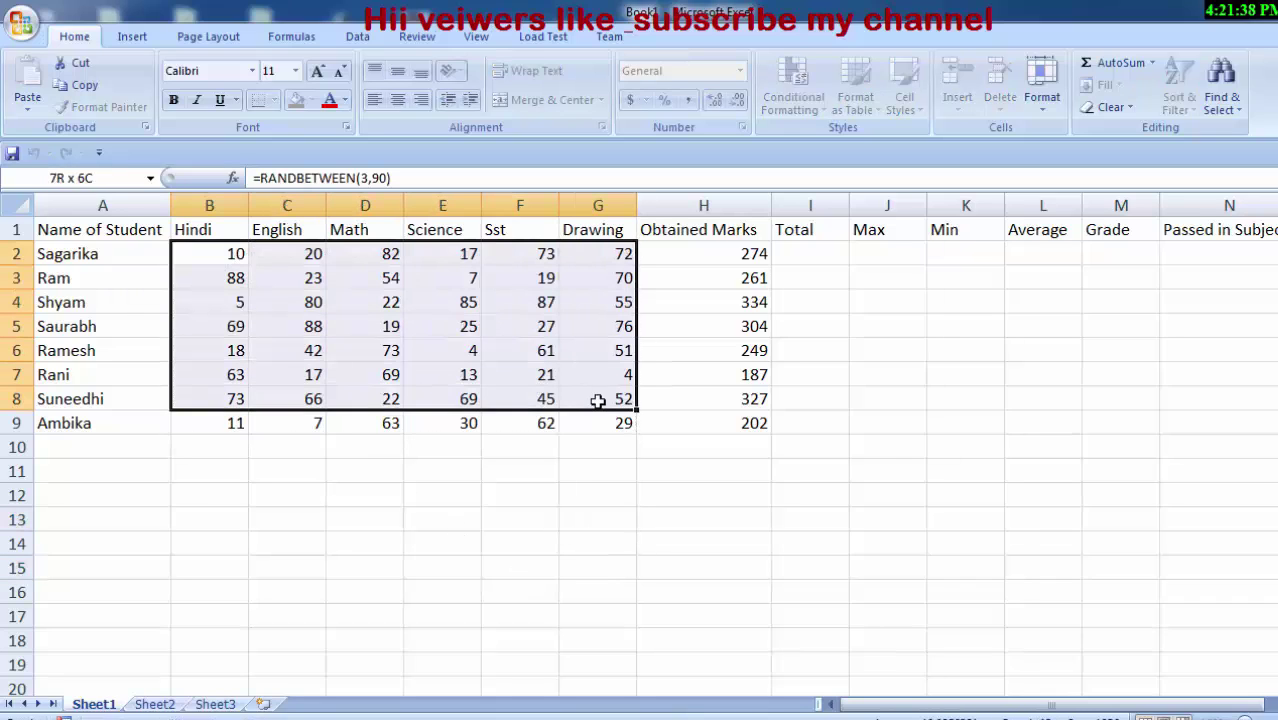
pyautogui.press('F9')
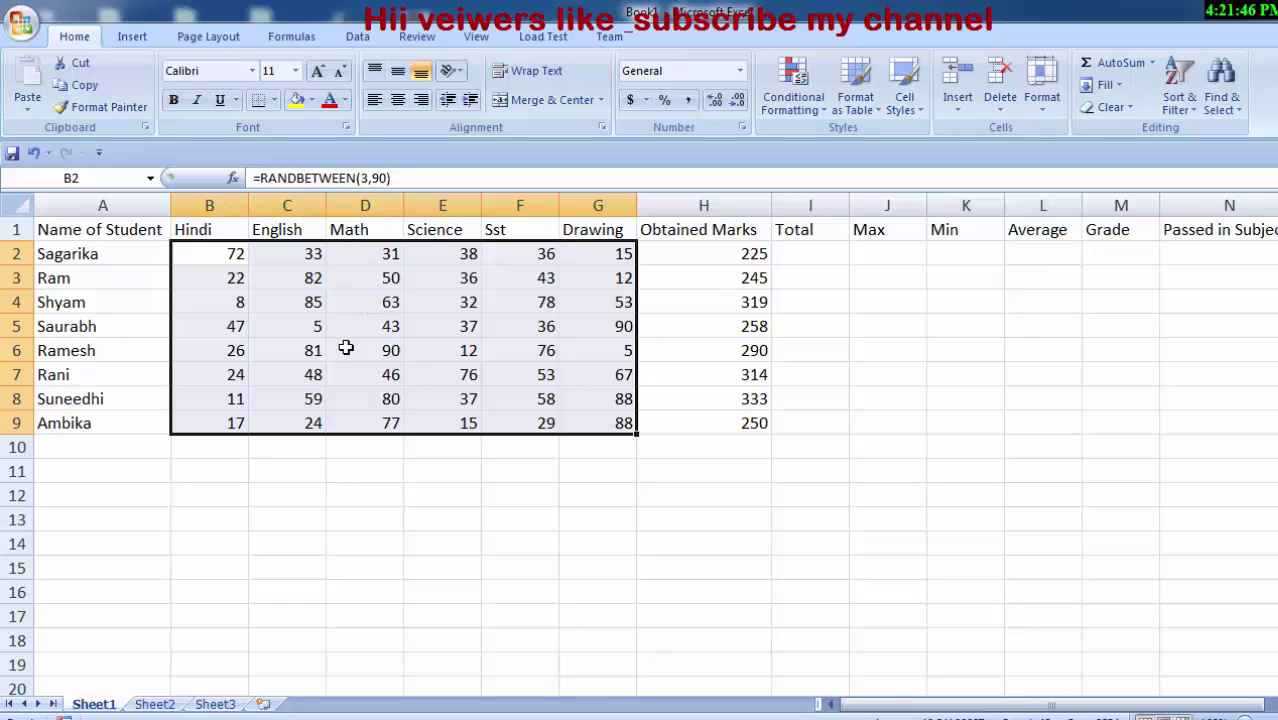
# Copy B2:G9 and Paste Special it onto itself as Values, confirming B2 now holds 72.
pyautogui.rightClick(343, 309)
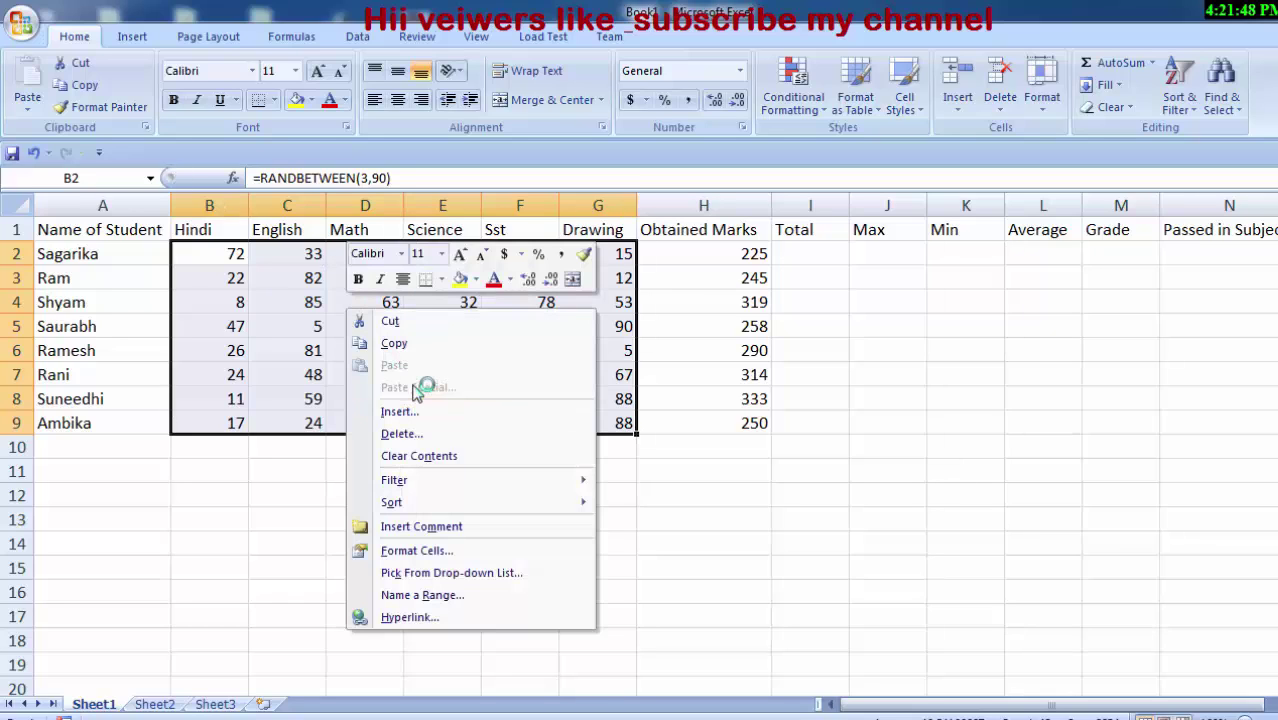
pyautogui.click(395, 343)
pyautogui.rightClick(353, 293)
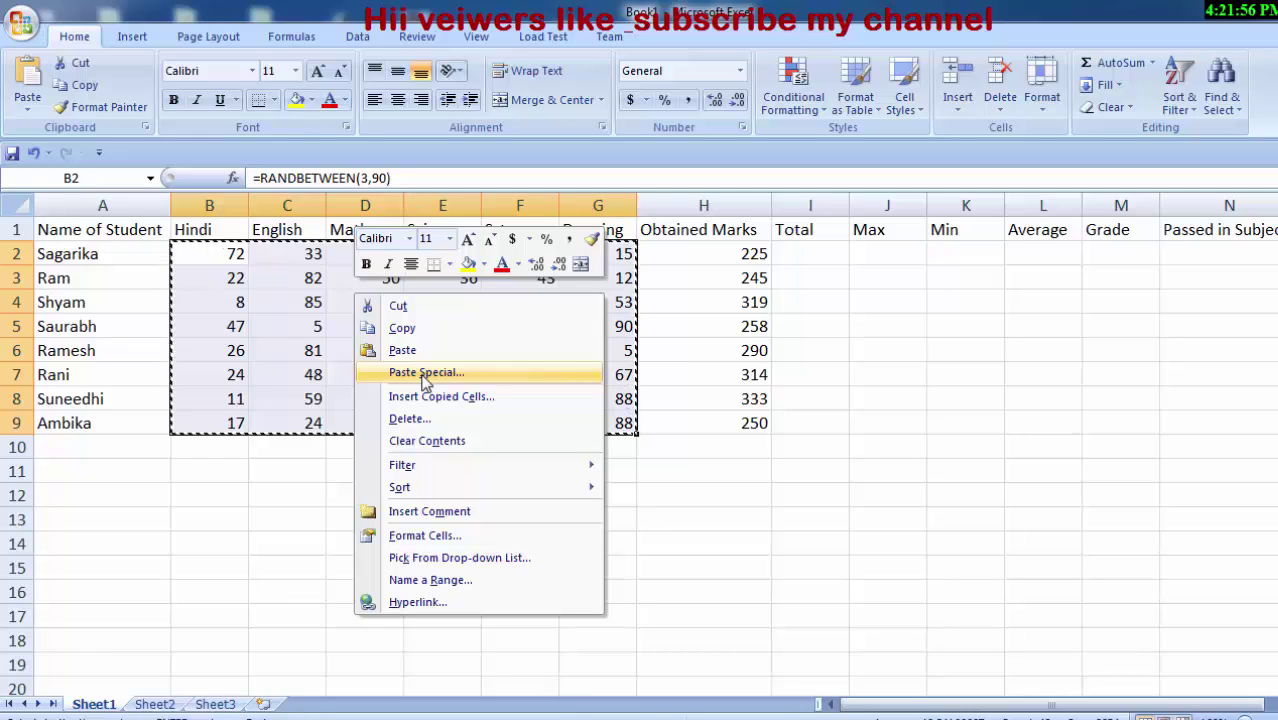
pyautogui.click(425, 376)
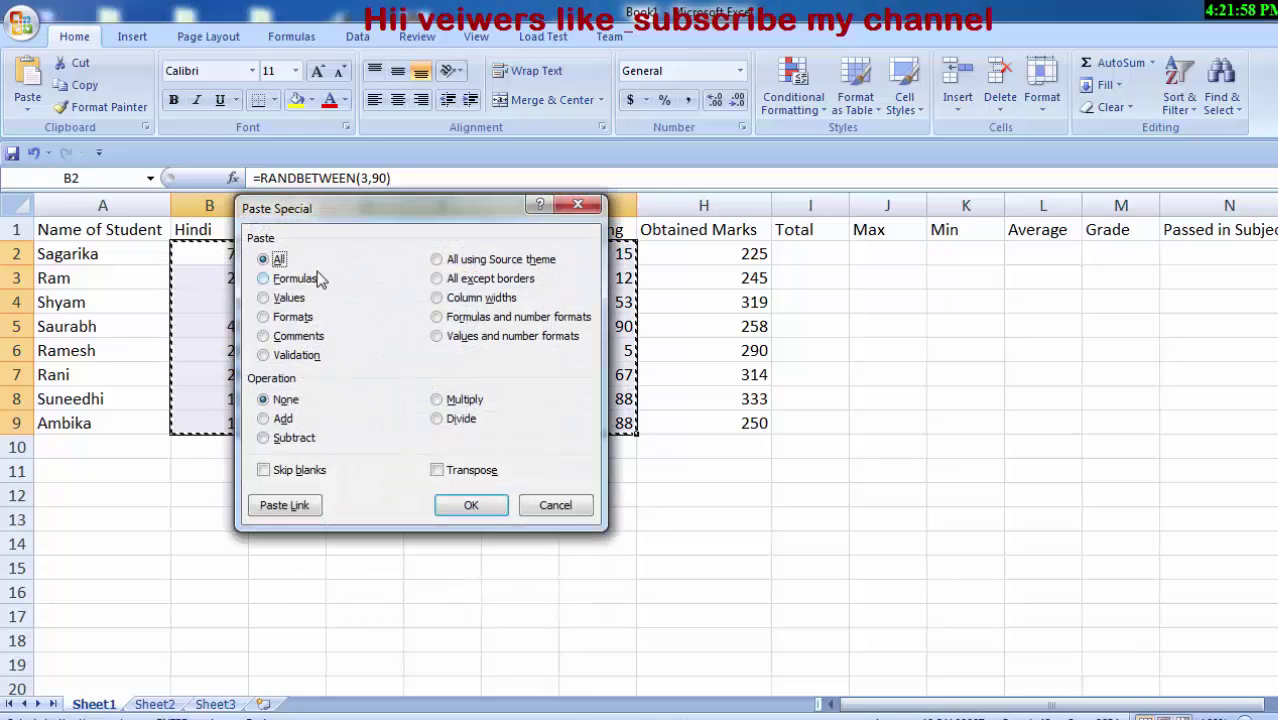
pyautogui.click(270, 298)
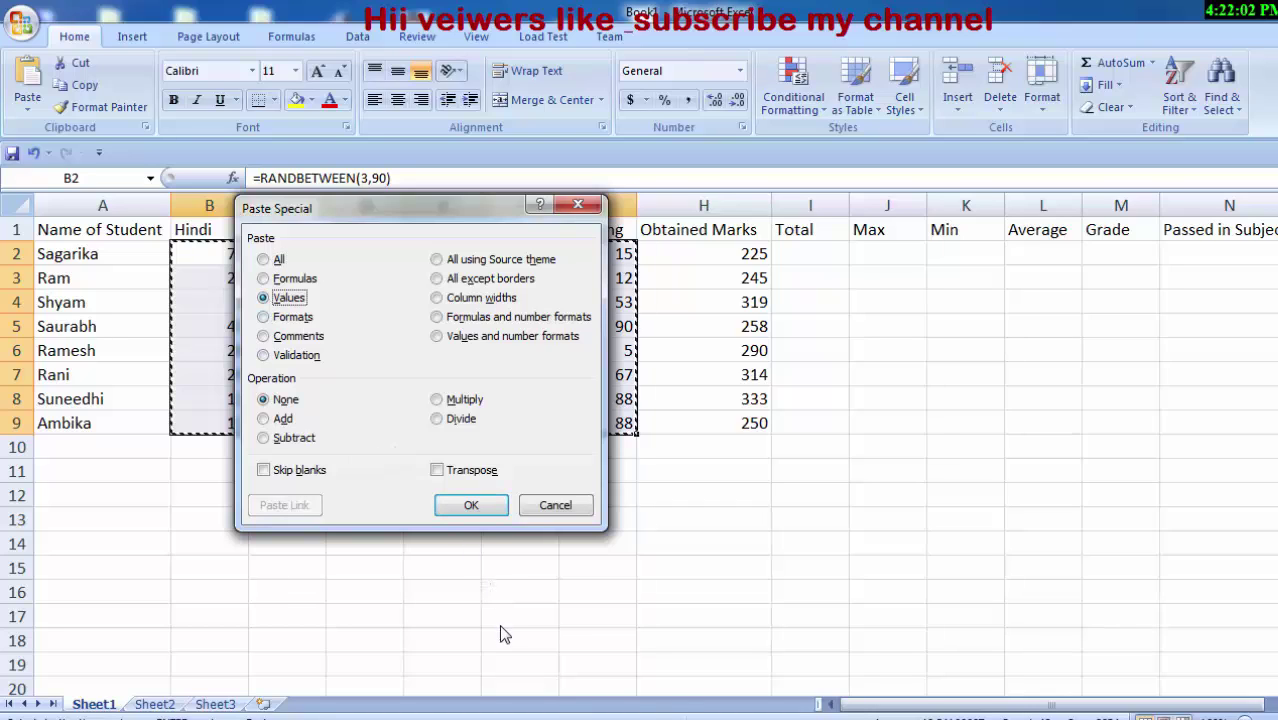
pyautogui.click(471, 505)
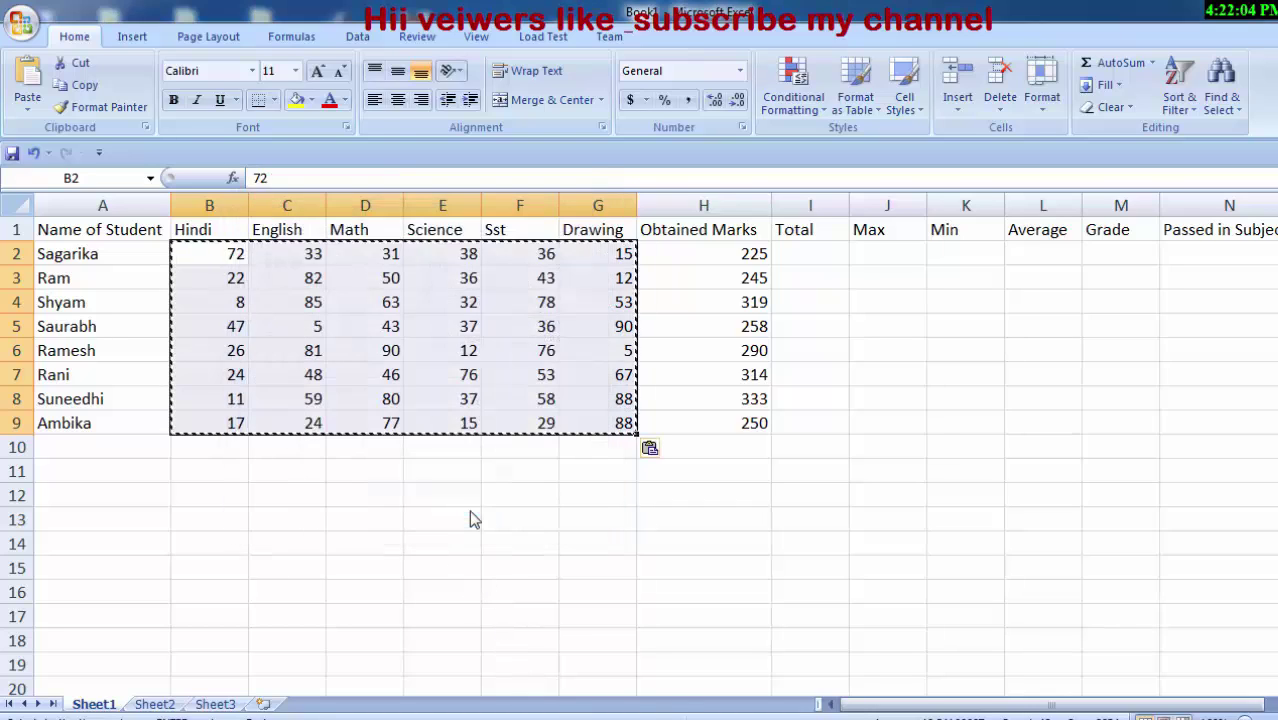
pyautogui.click(557, 578)
pyautogui.click(765, 522)
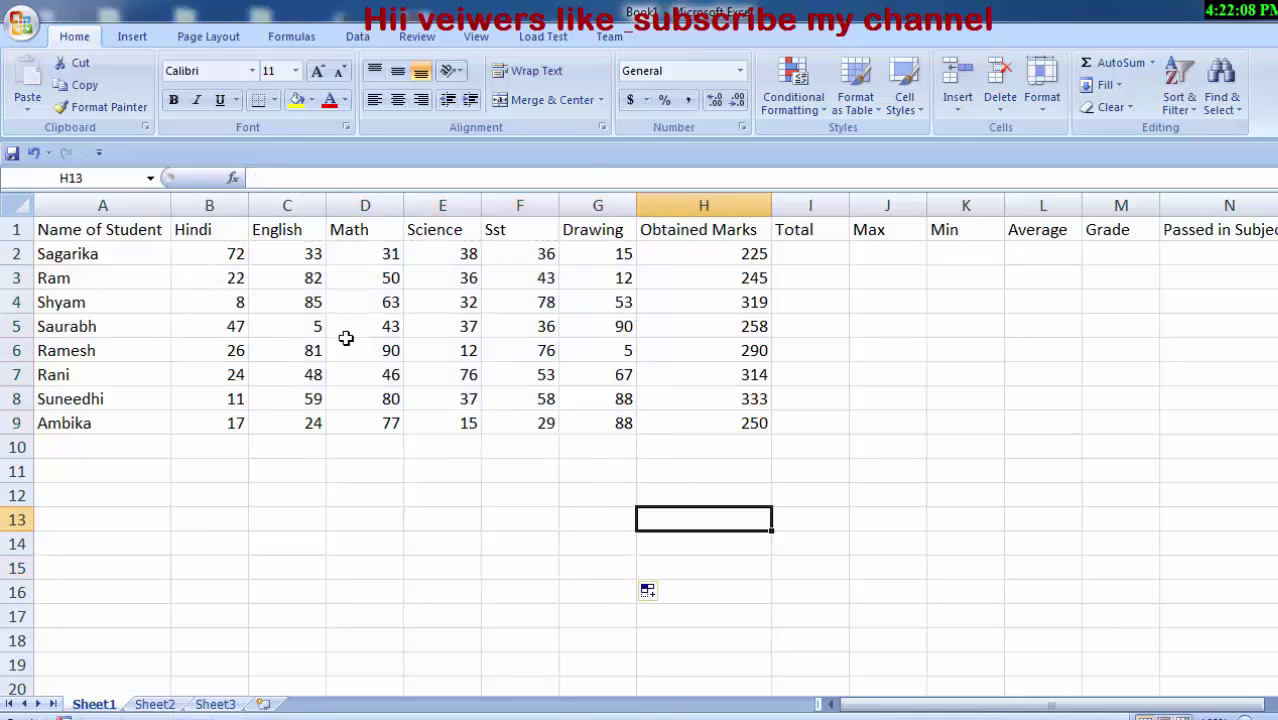
pyautogui.click(228, 257)
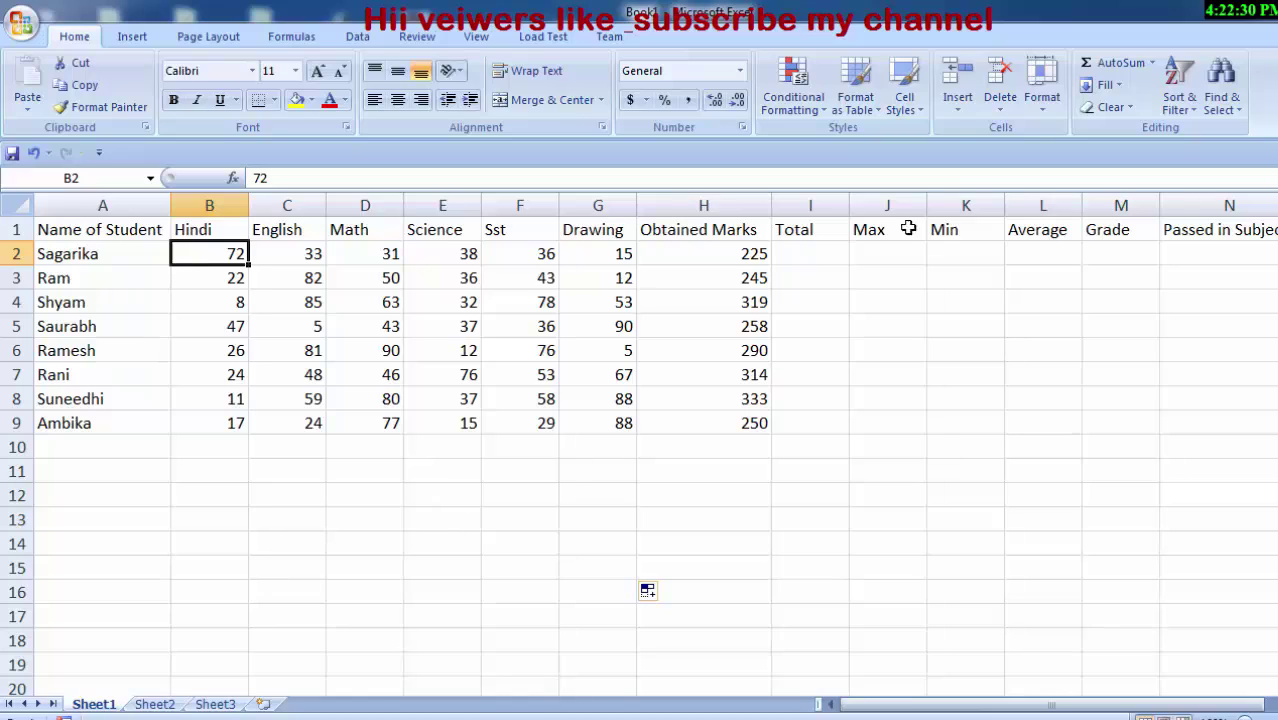
# Enter 600 in I2 and fill it down the Total column to I9.
pyautogui.click(818, 254)
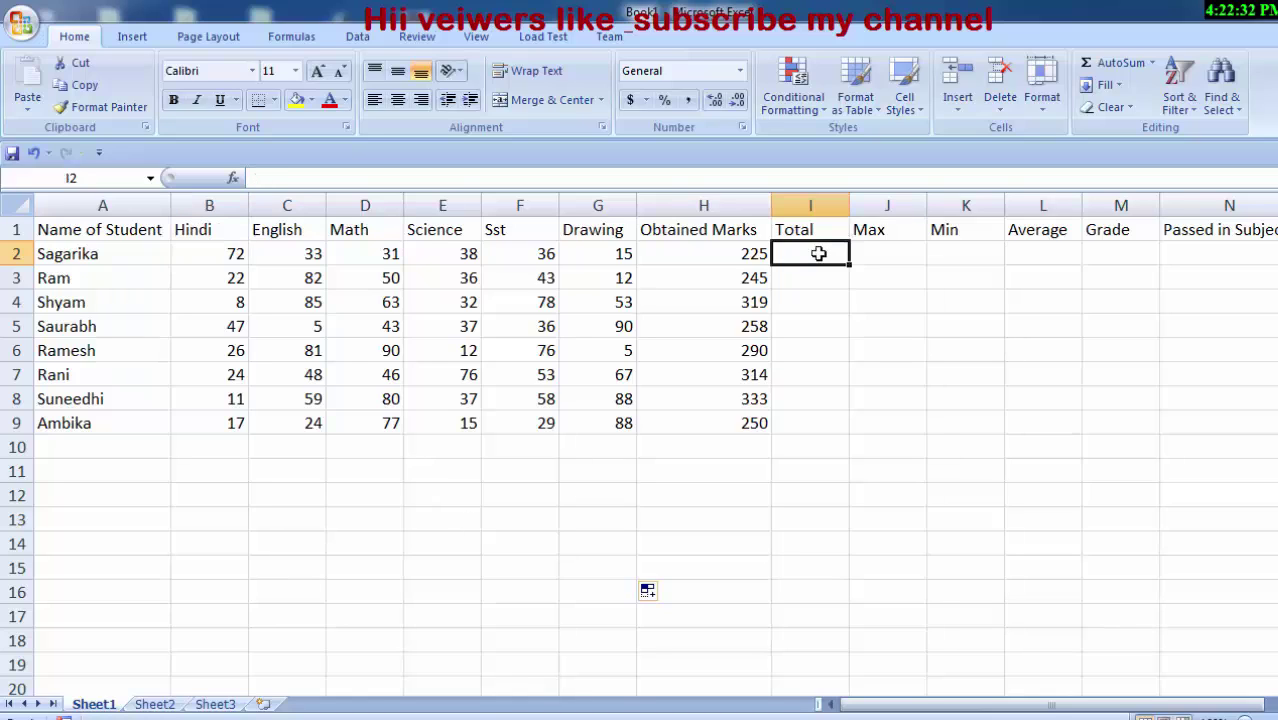
pyautogui.write('=')
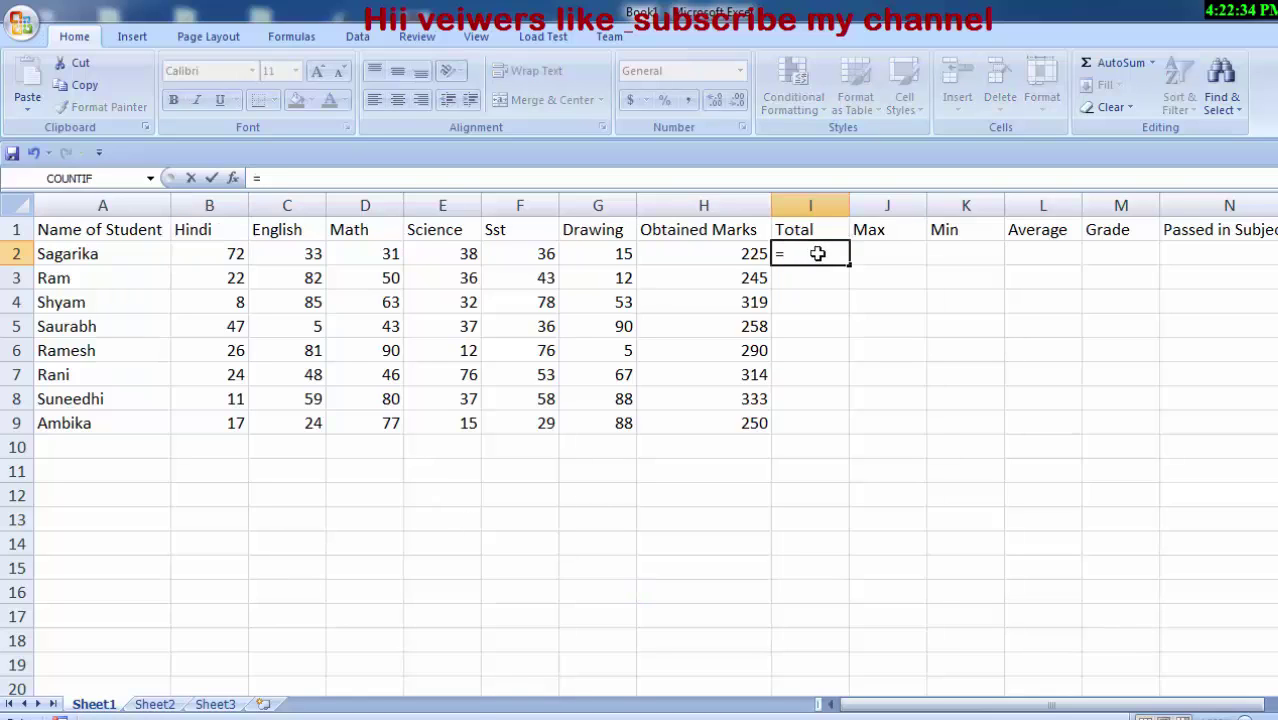
pyautogui.write('100')
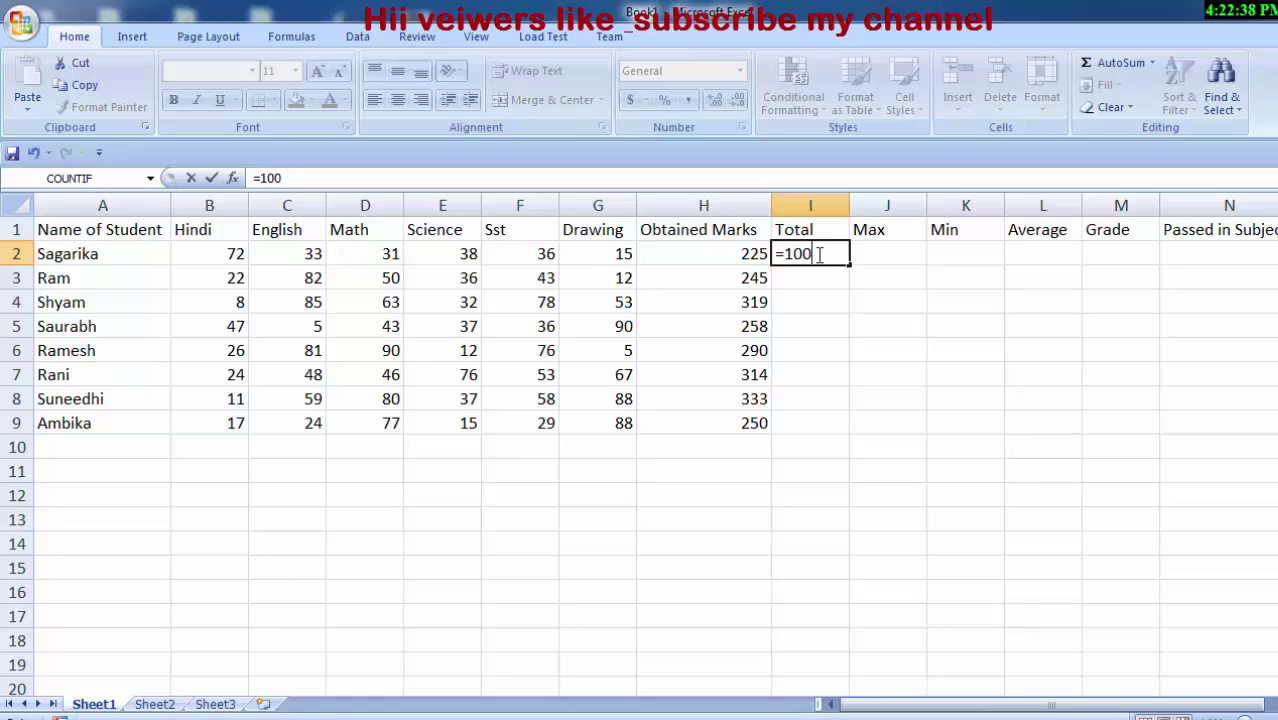
pyautogui.press('BackSpace')
pyautogui.press('BackSpace')
pyautogui.press('BackSpace')
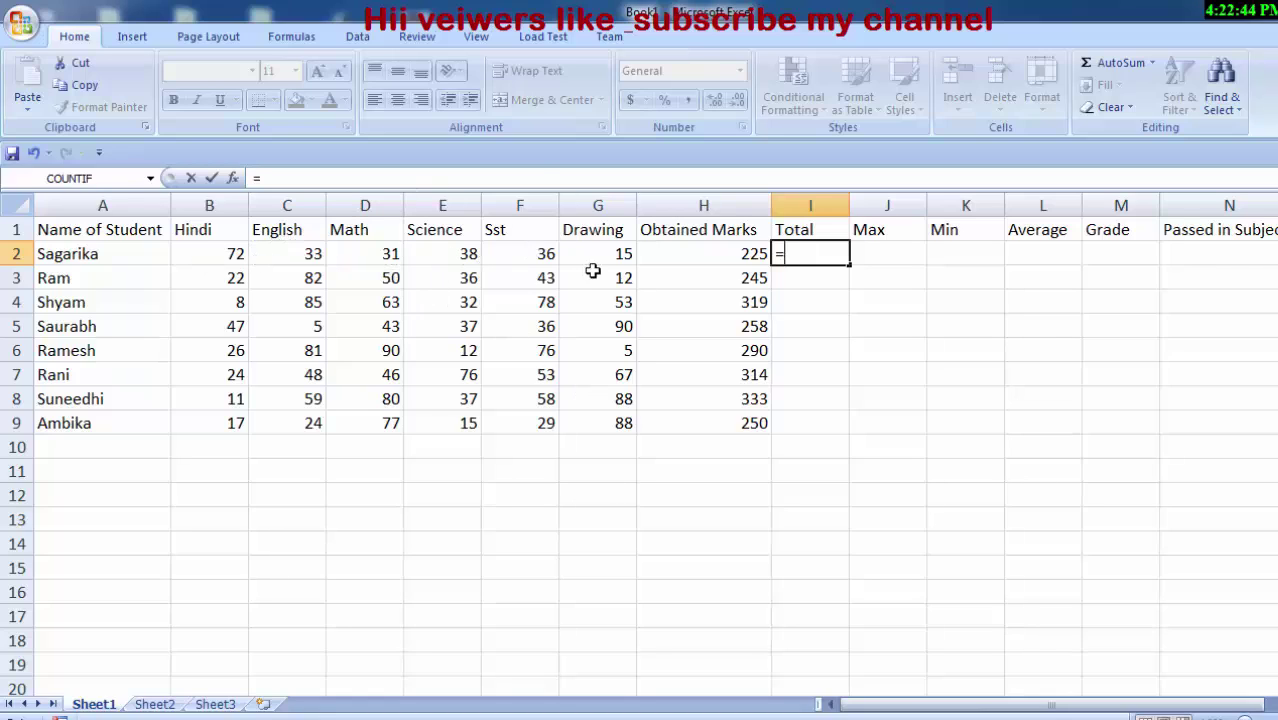
pyautogui.write('6')
pyautogui.write('00')
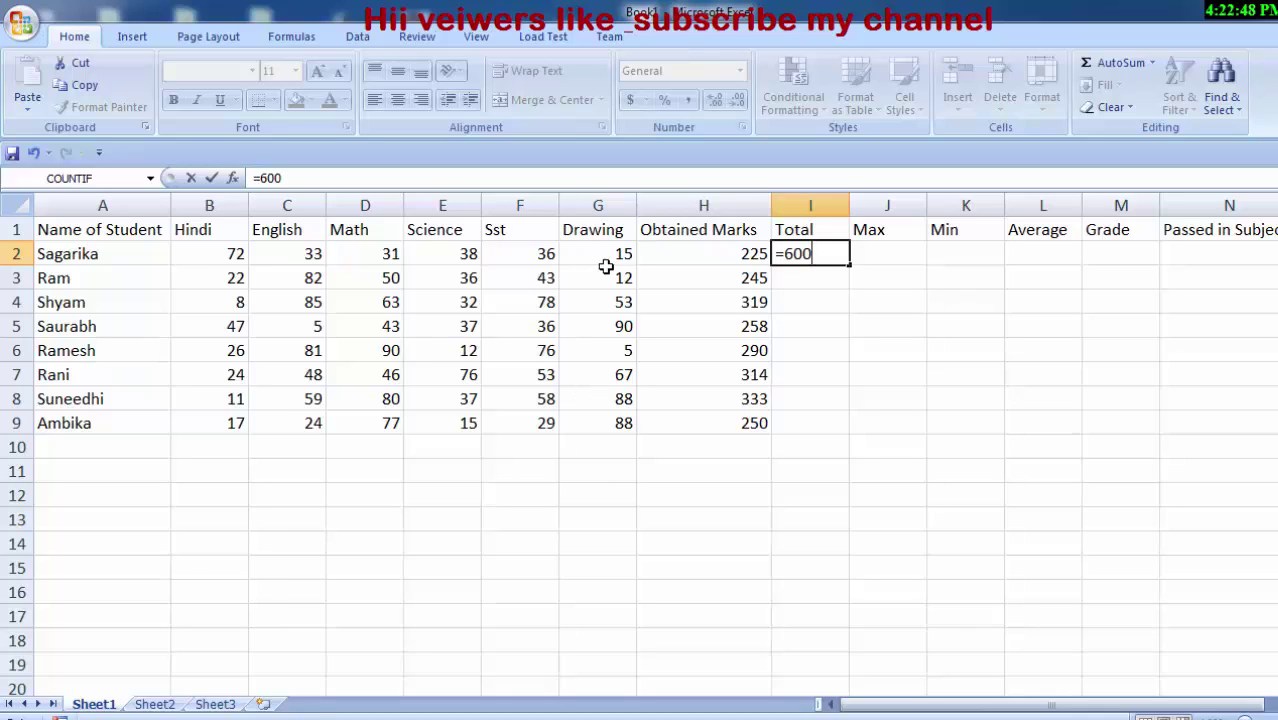
pyautogui.press('BackSpace')
pyautogui.press('BackSpace')
pyautogui.press('BackSpace')
pyautogui.press('BackSpace')
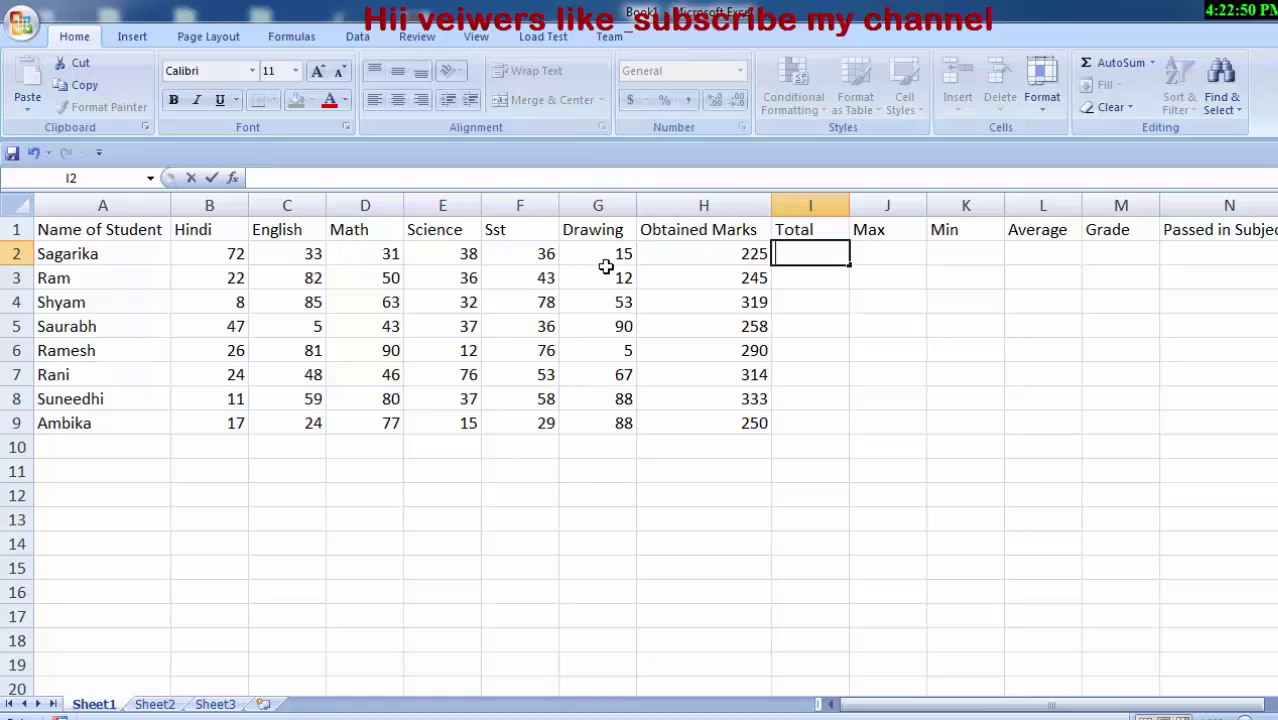
pyautogui.write('600')
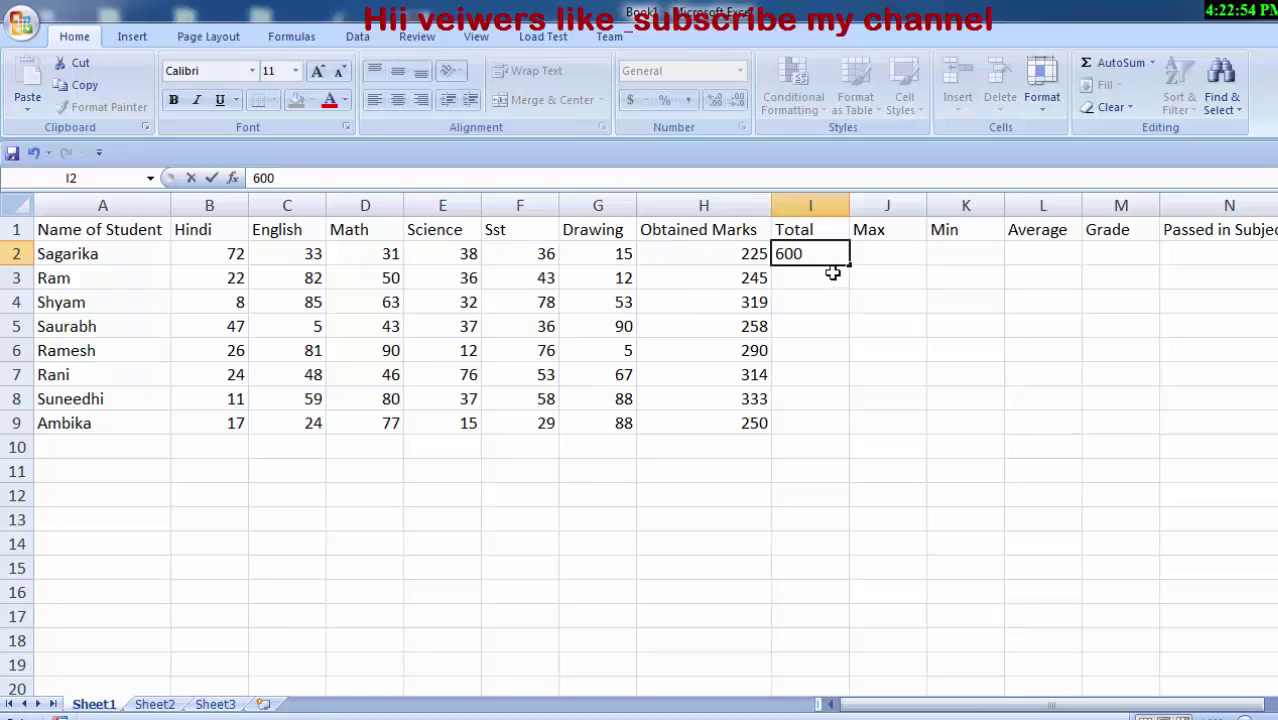
pyautogui.moveTo(851, 265); pyautogui.dragTo(816, 434)
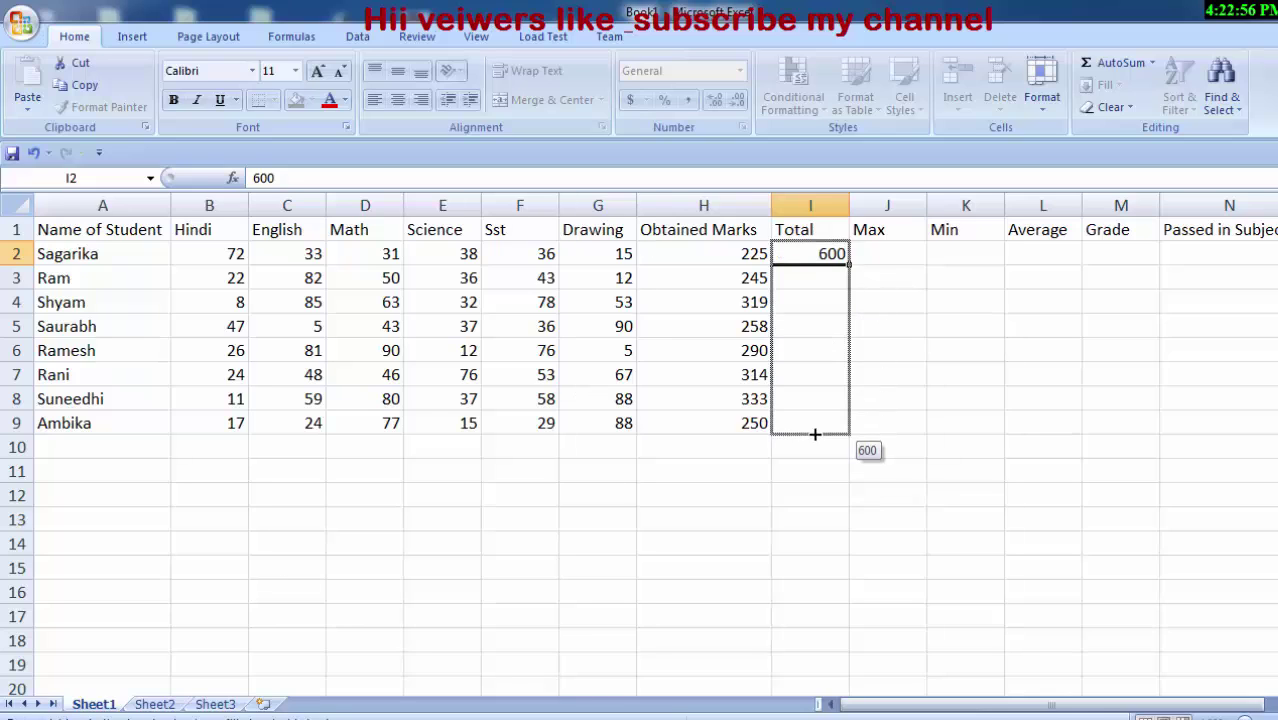
pyautogui.click(1050, 405)
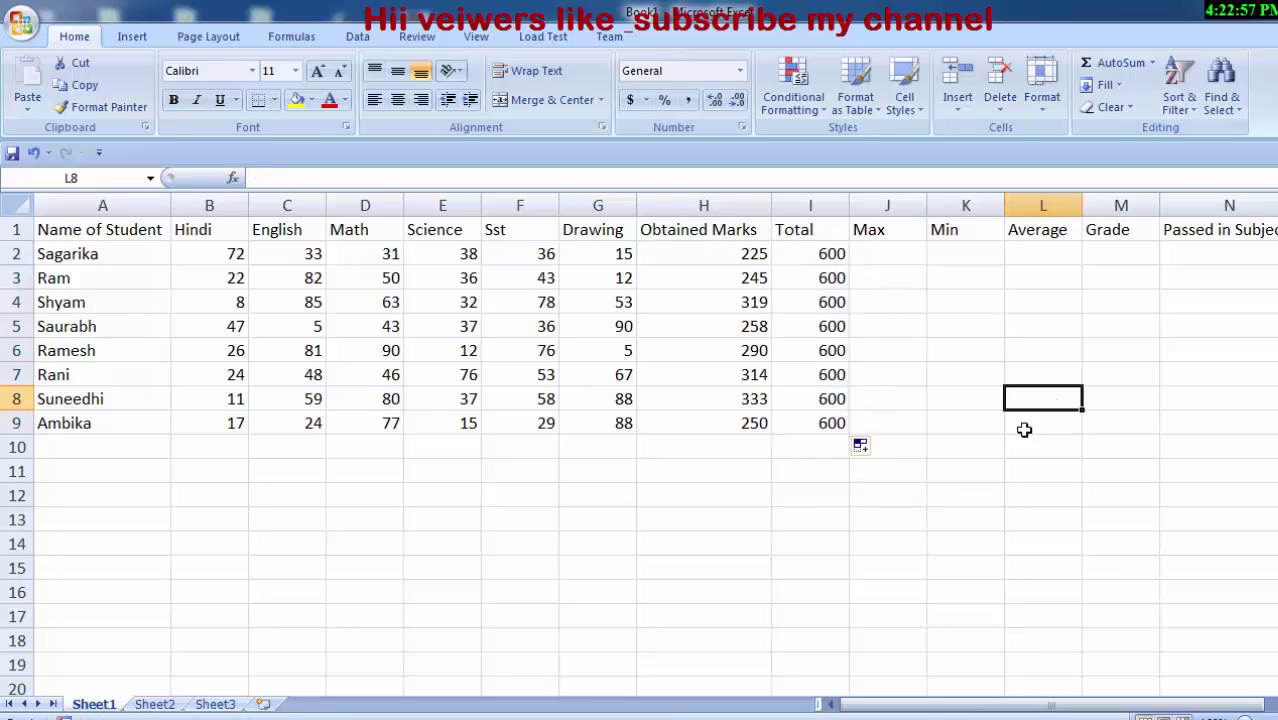
pyautogui.click(915, 366)
pyautogui.click(902, 257)
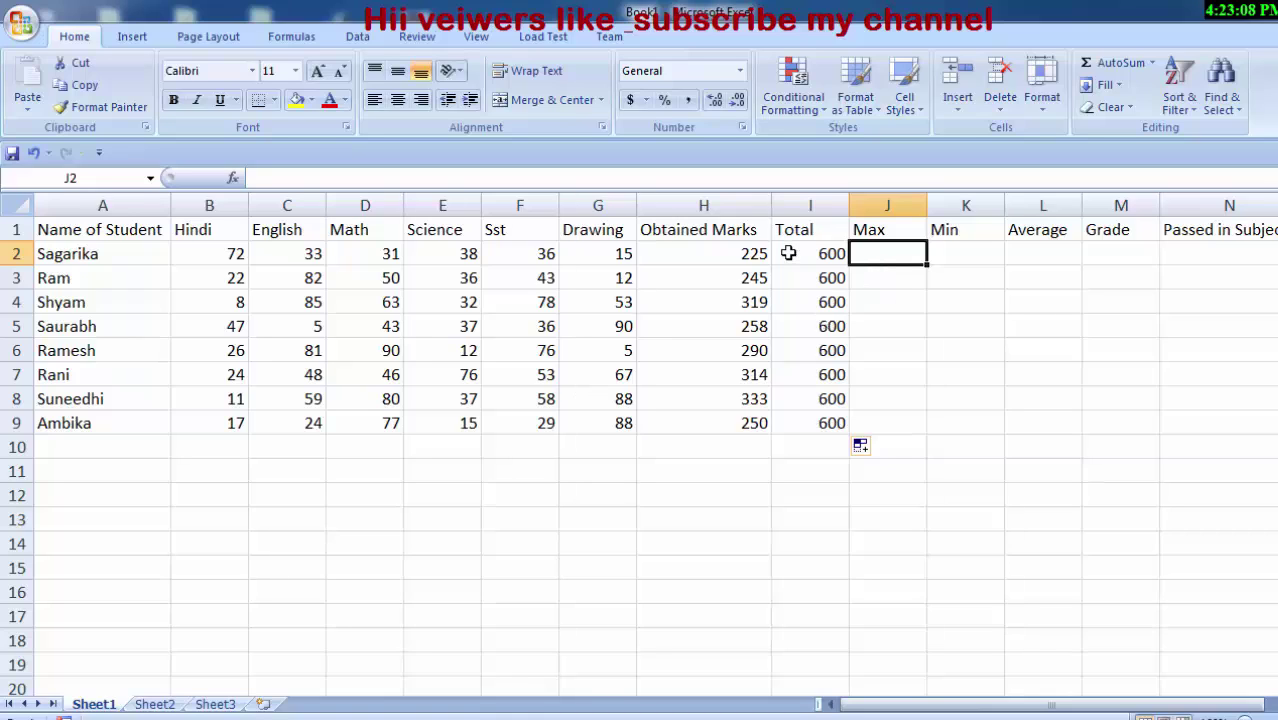
pyautogui.write('=')
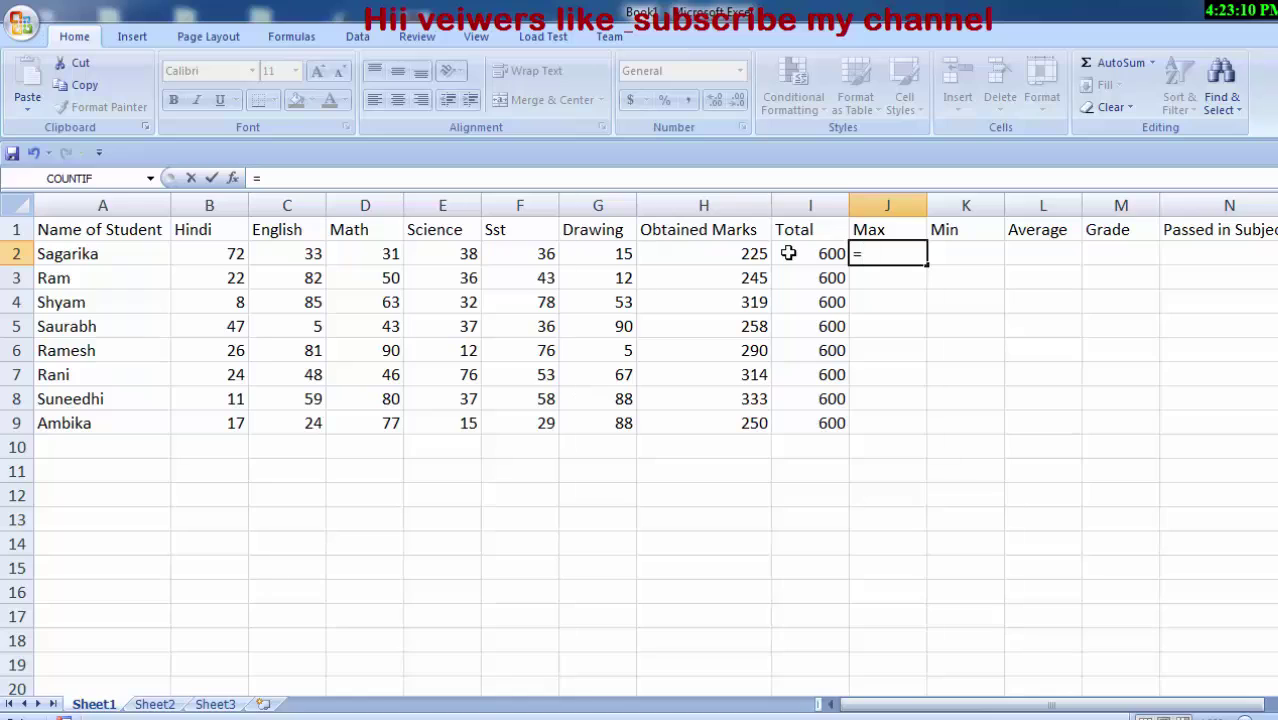
pyautogui.write('m')
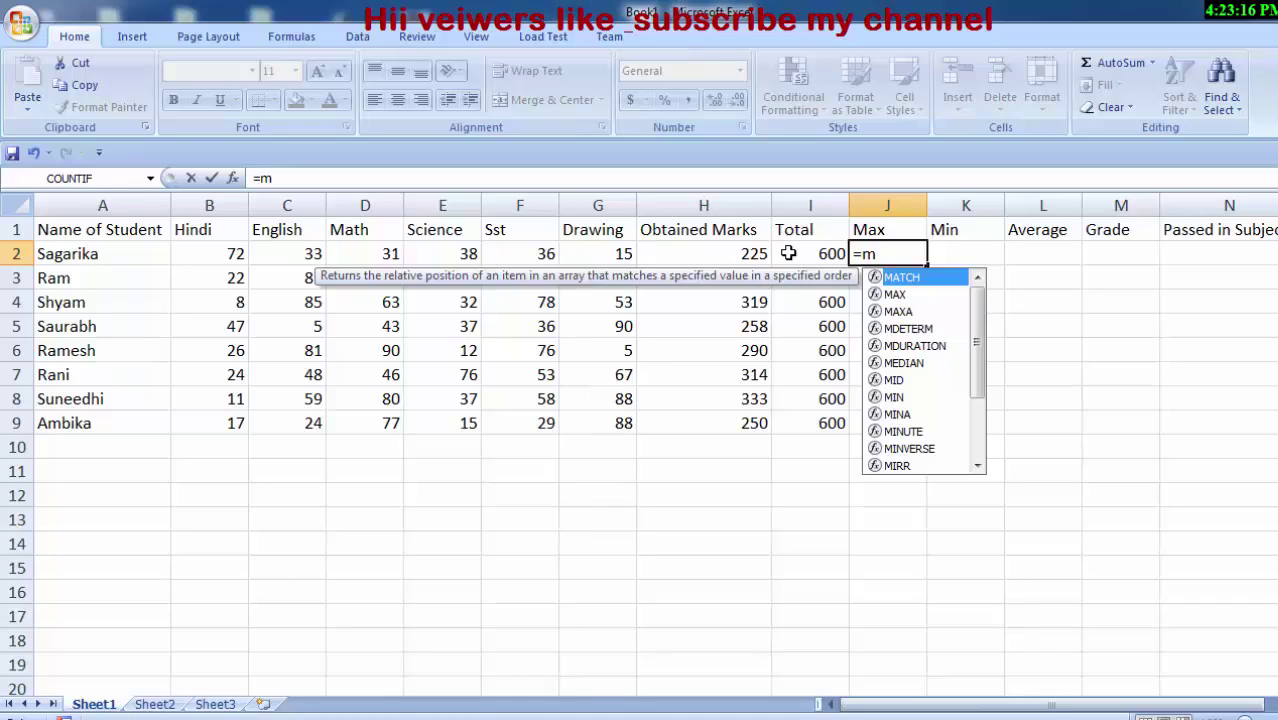
pyautogui.write('ax')
pyautogui.press('Tab')
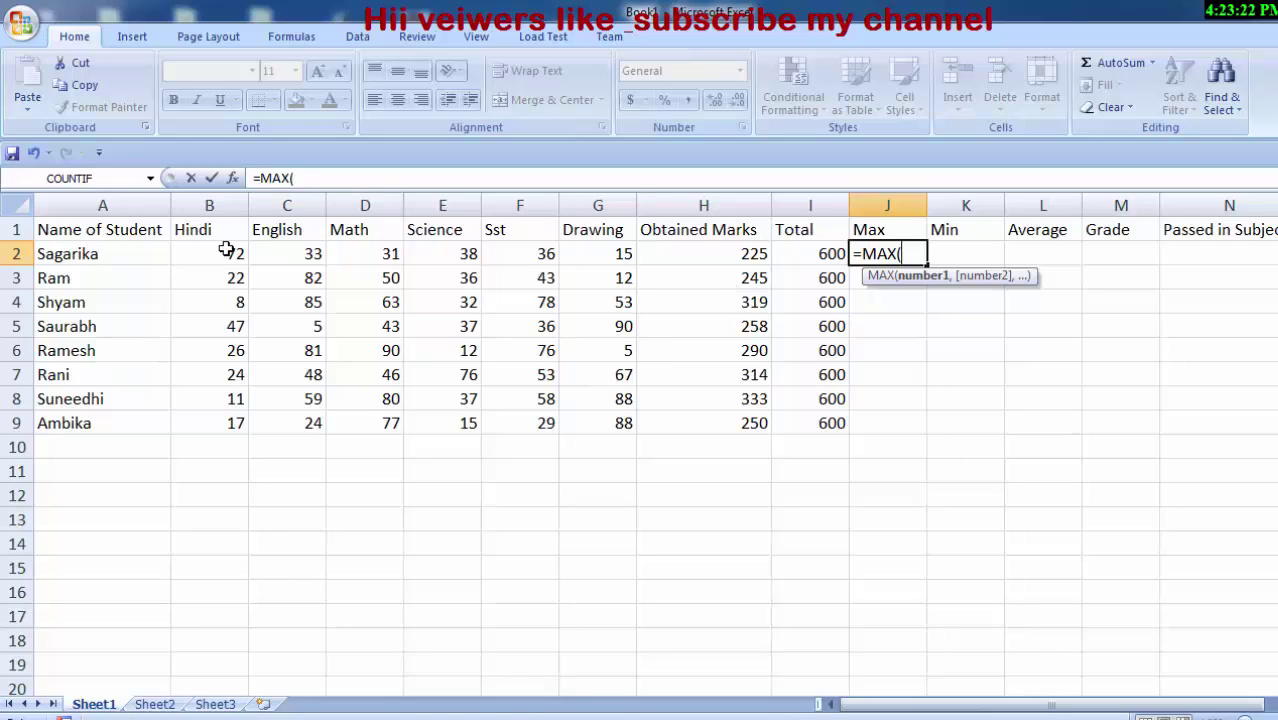
pyautogui.moveTo(226, 249); pyautogui.dragTo(594, 252)
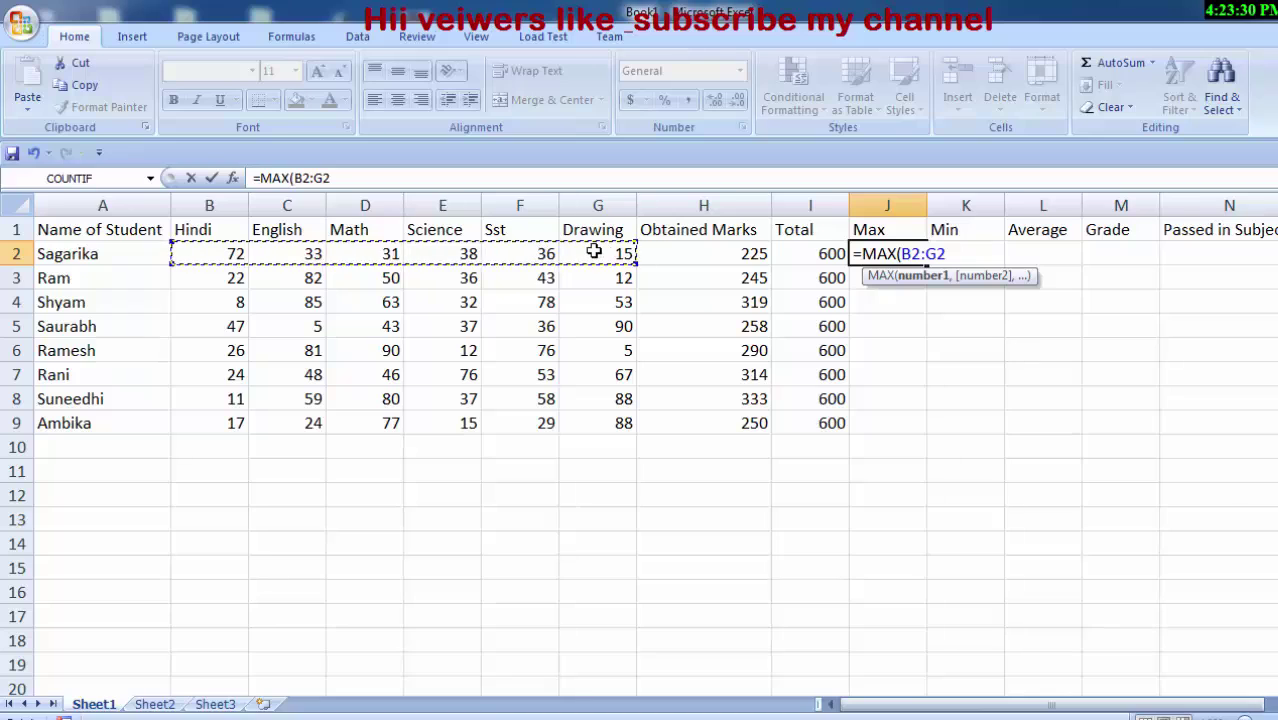
pyautogui.press('BackSpace')
pyautogui.press('BackSpace')
pyautogui.press('BackSpace')
pyautogui.press('BackSpace')
pyautogui.press('BackSpace')
pyautogui.press('BackSpace')
pyautogui.press('BackSpace')
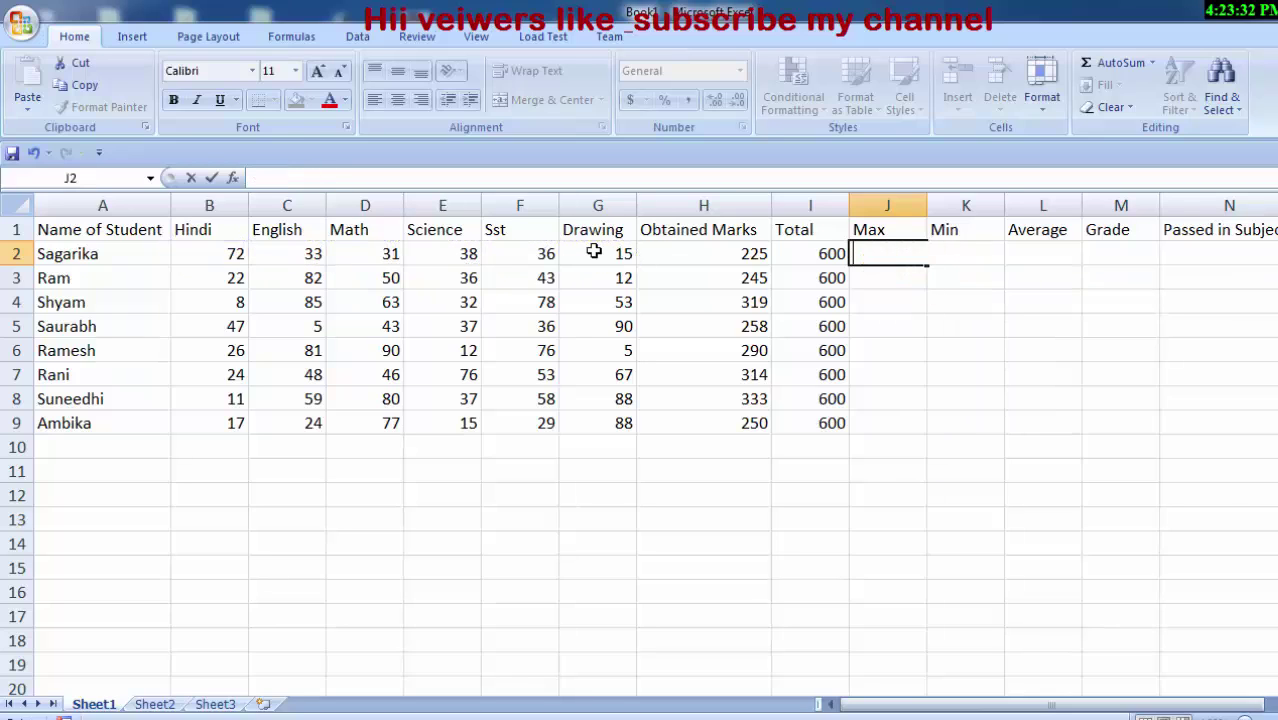
# Insert =MAX(B2:G2) in J2 through the Insert Function dialog and fill it down to J9.
pyautogui.click(233, 178)
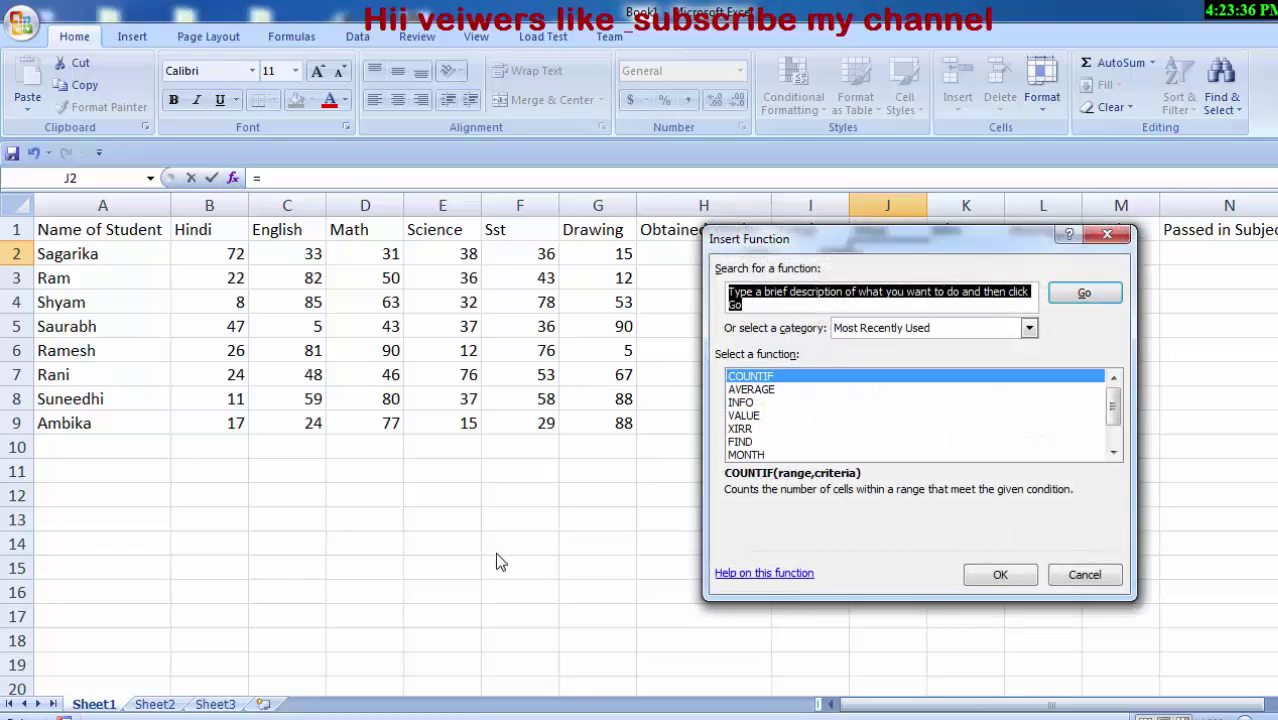
pyautogui.moveTo(853, 242); pyautogui.dragTo(862, 372)
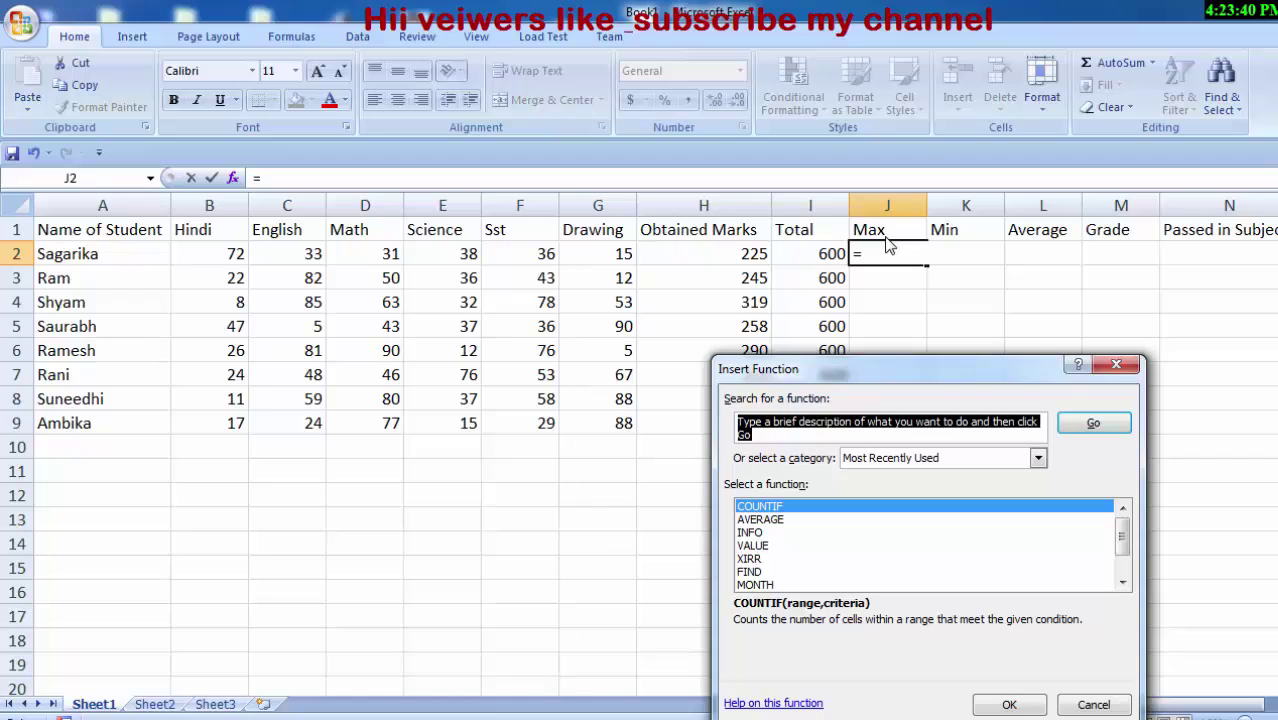
pyautogui.press('BackSpace')
pyautogui.write('x')
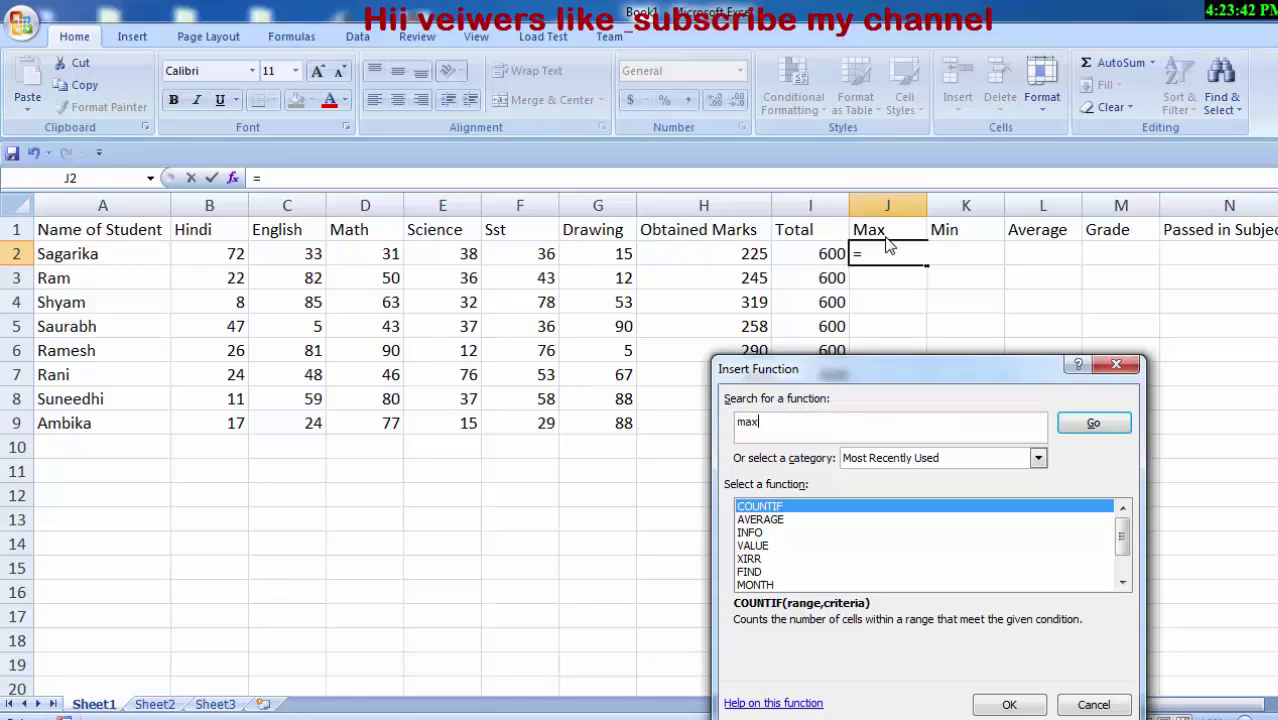
pyautogui.press('Return')
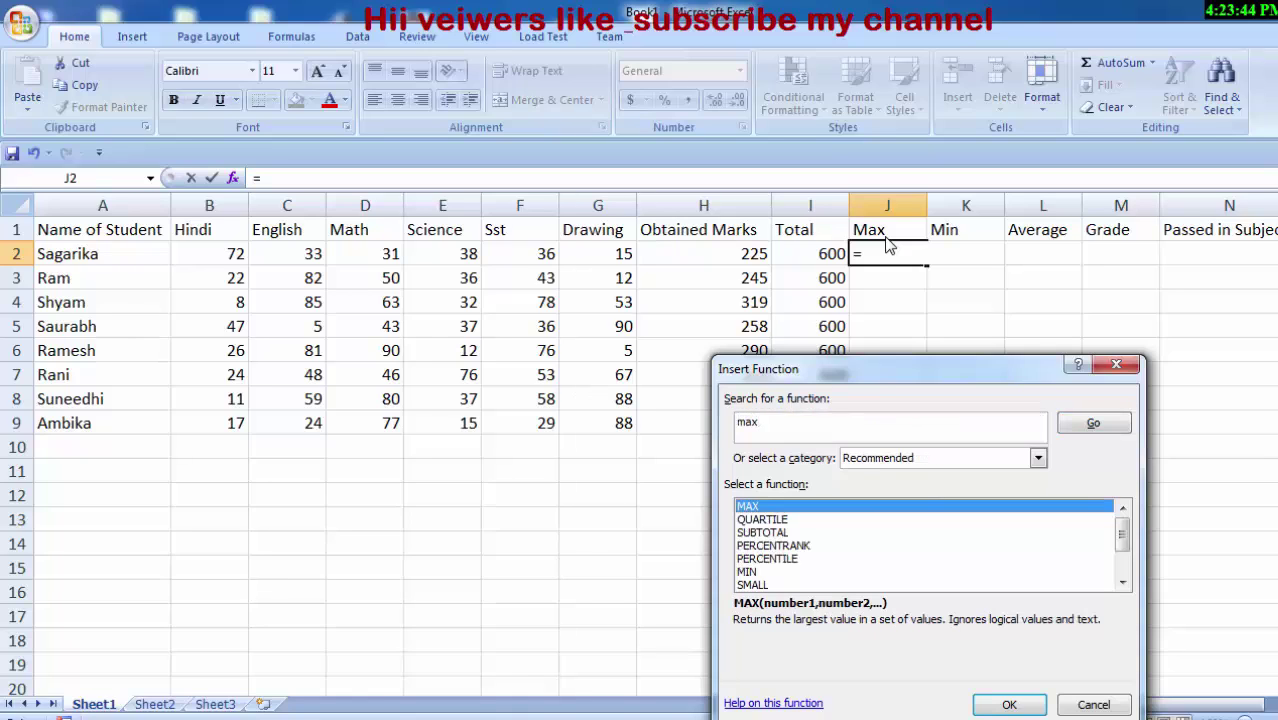
pyautogui.click(1010, 705)
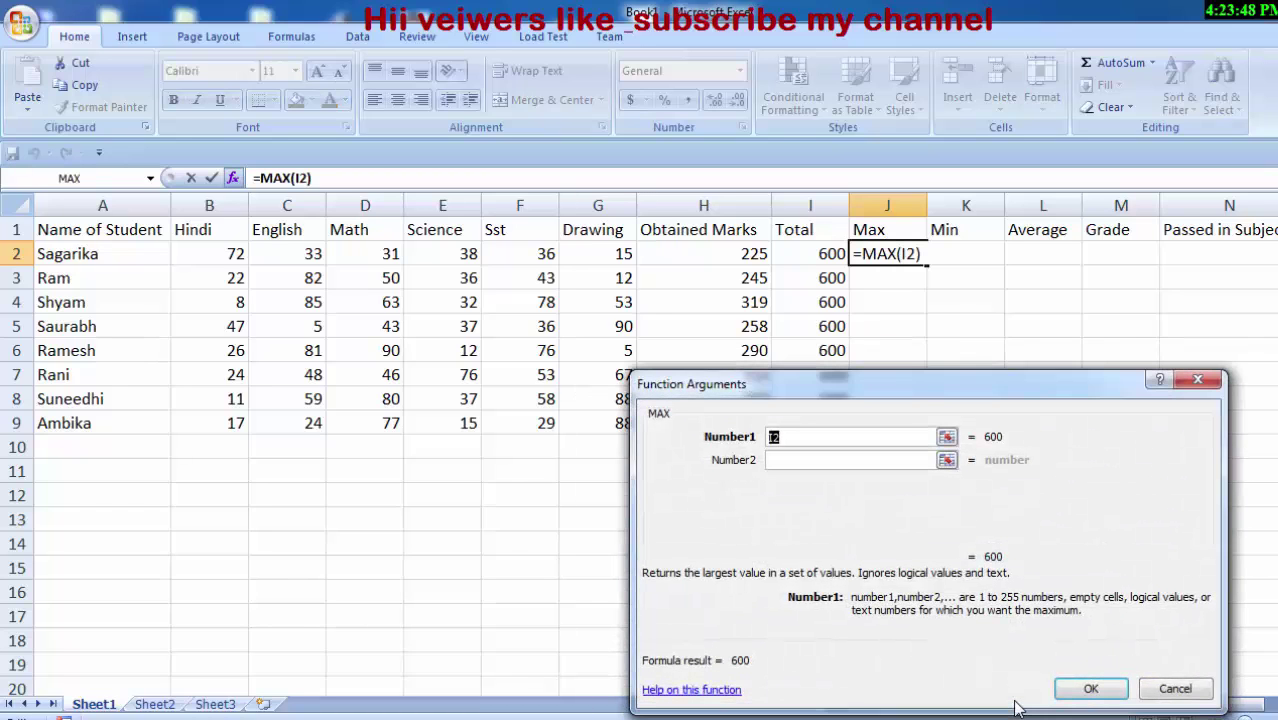
pyautogui.press('BackSpace')
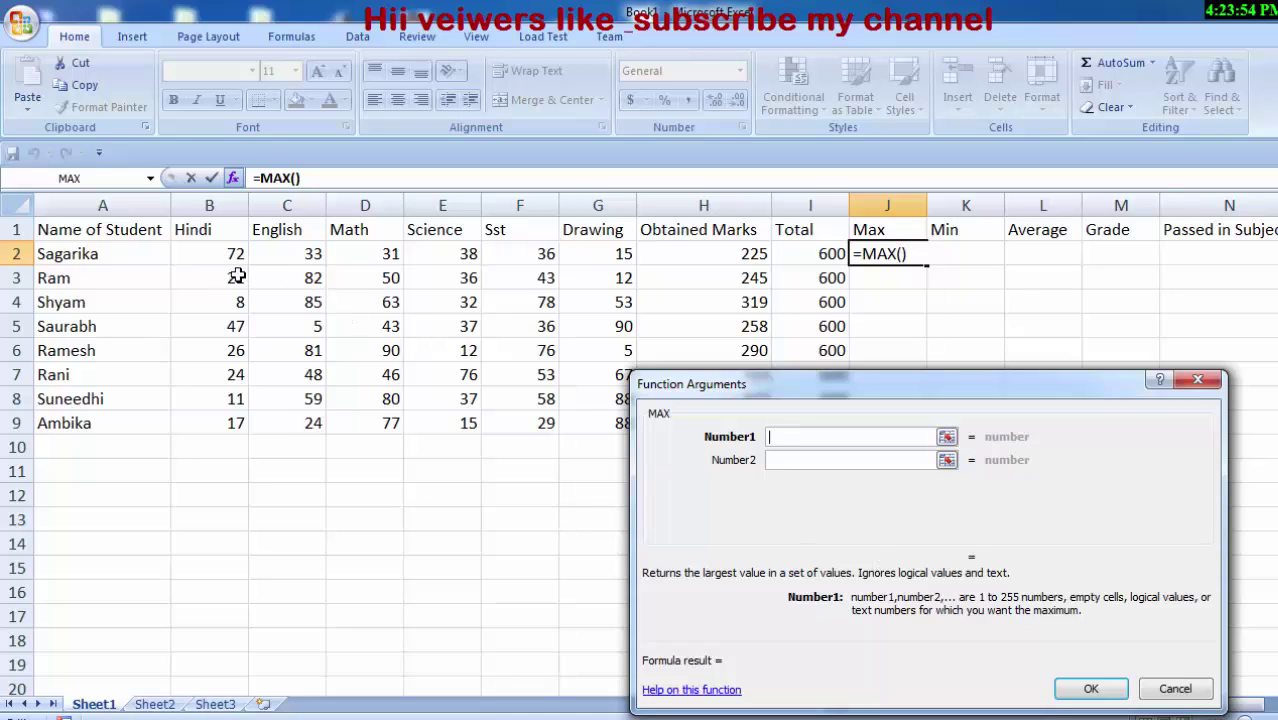
pyautogui.moveTo(221, 247); pyautogui.dragTo(574, 262)
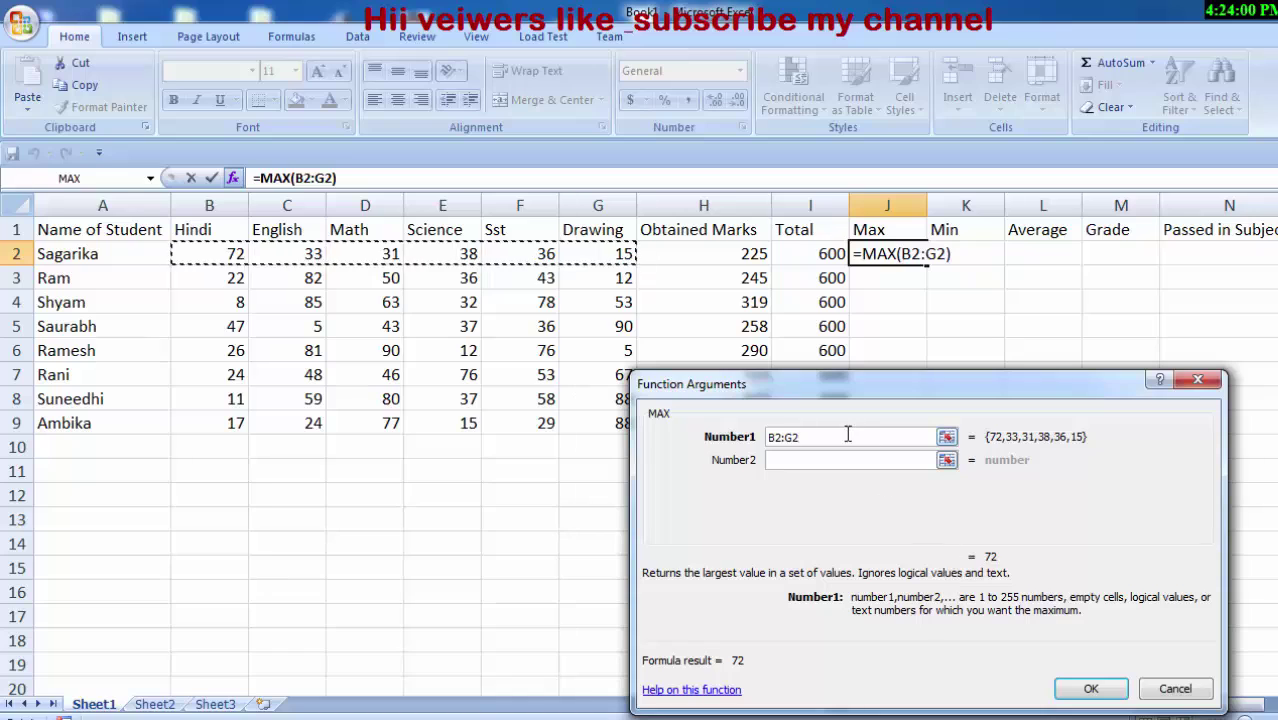
pyautogui.click(1095, 698)
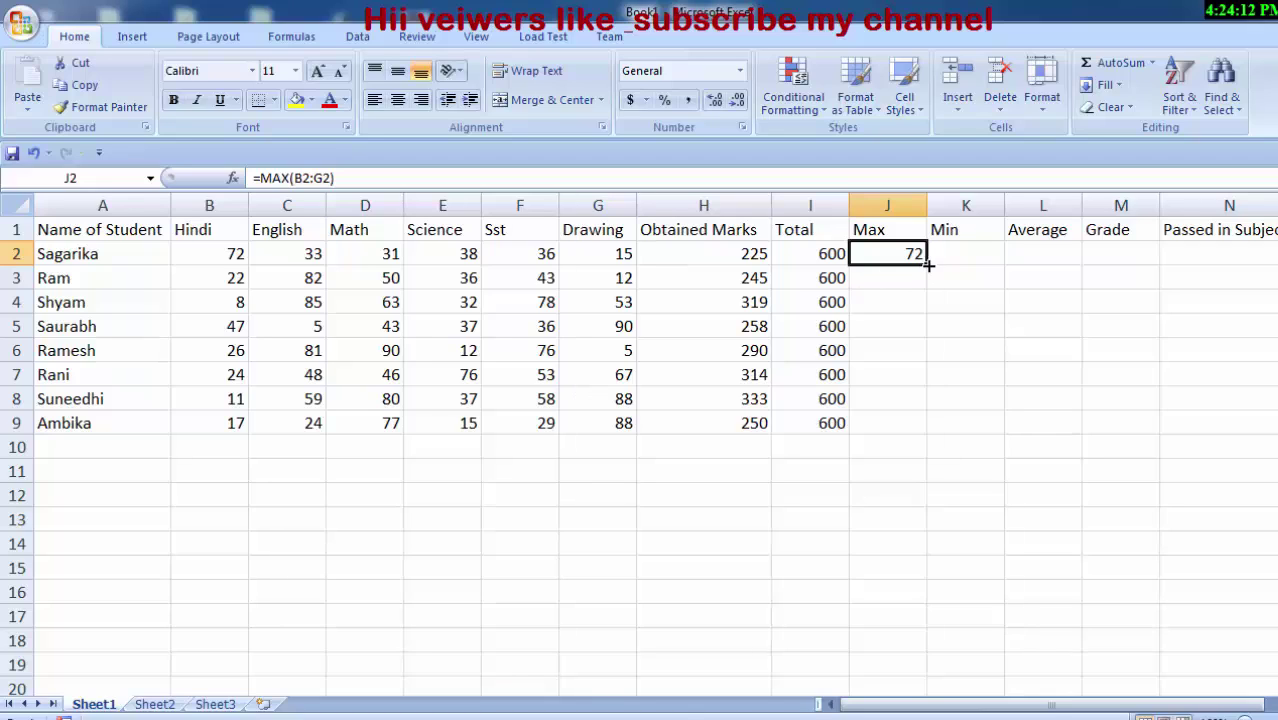
pyautogui.moveTo(932, 263); pyautogui.dragTo(932, 432)
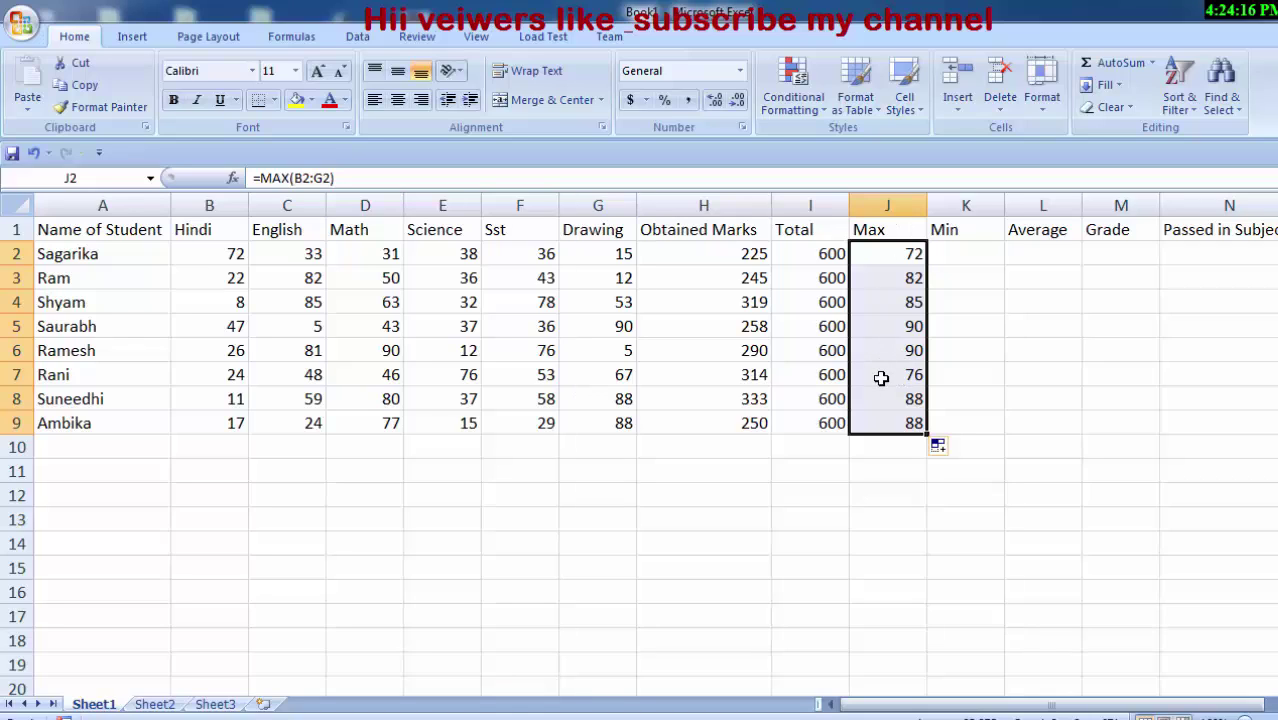
pyautogui.click(957, 253)
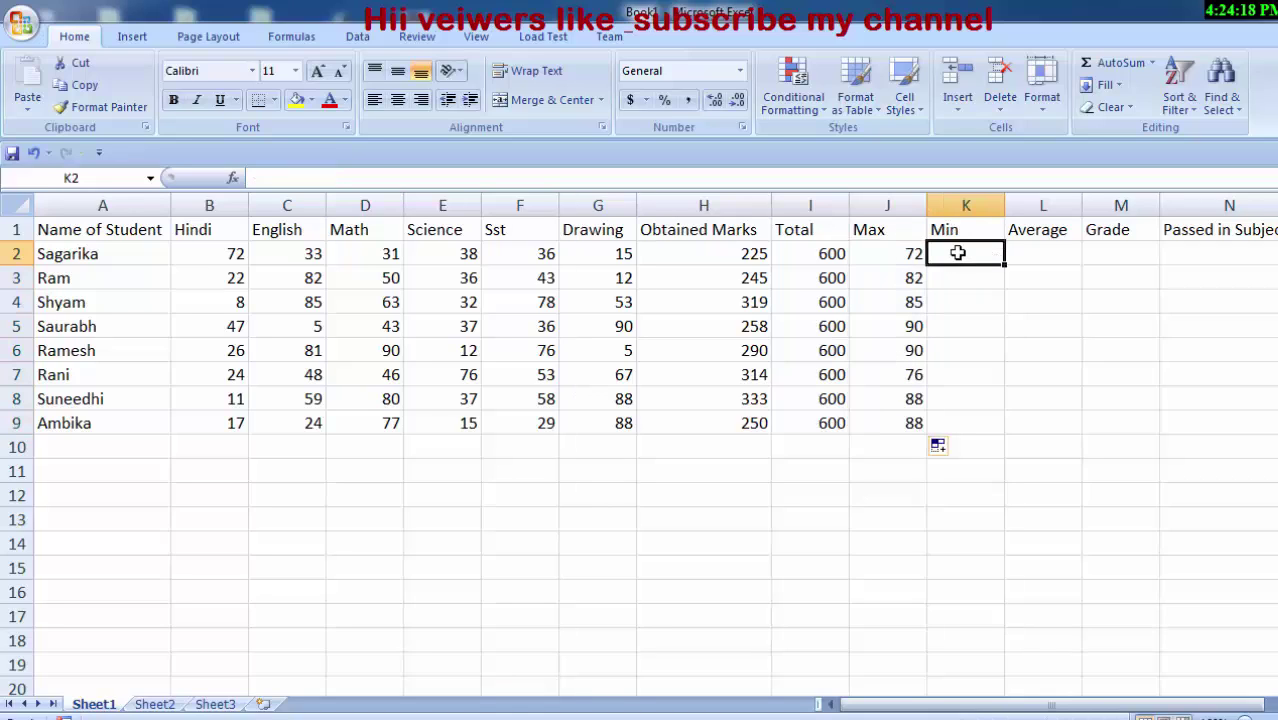
# Enter =MIN(B2:G2) in K2 and fill it down to K9.
pyautogui.write('=')
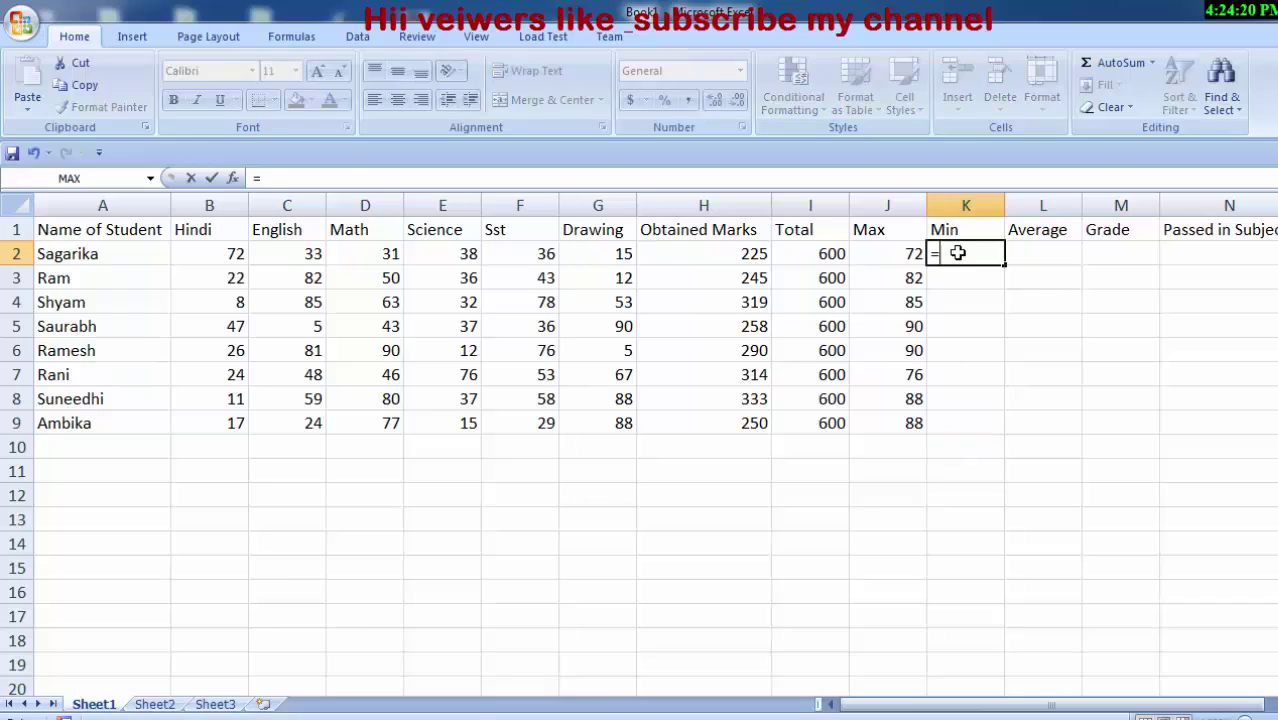
pyautogui.write('min')
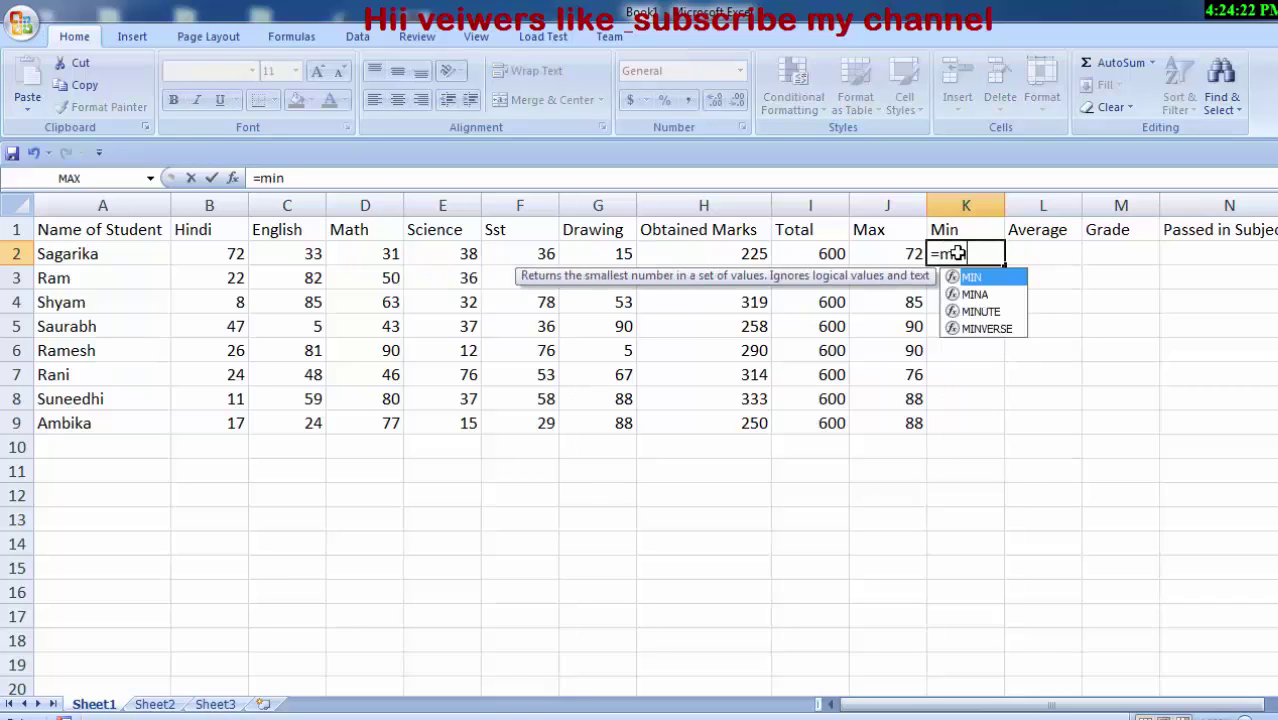
pyautogui.press('Tab')
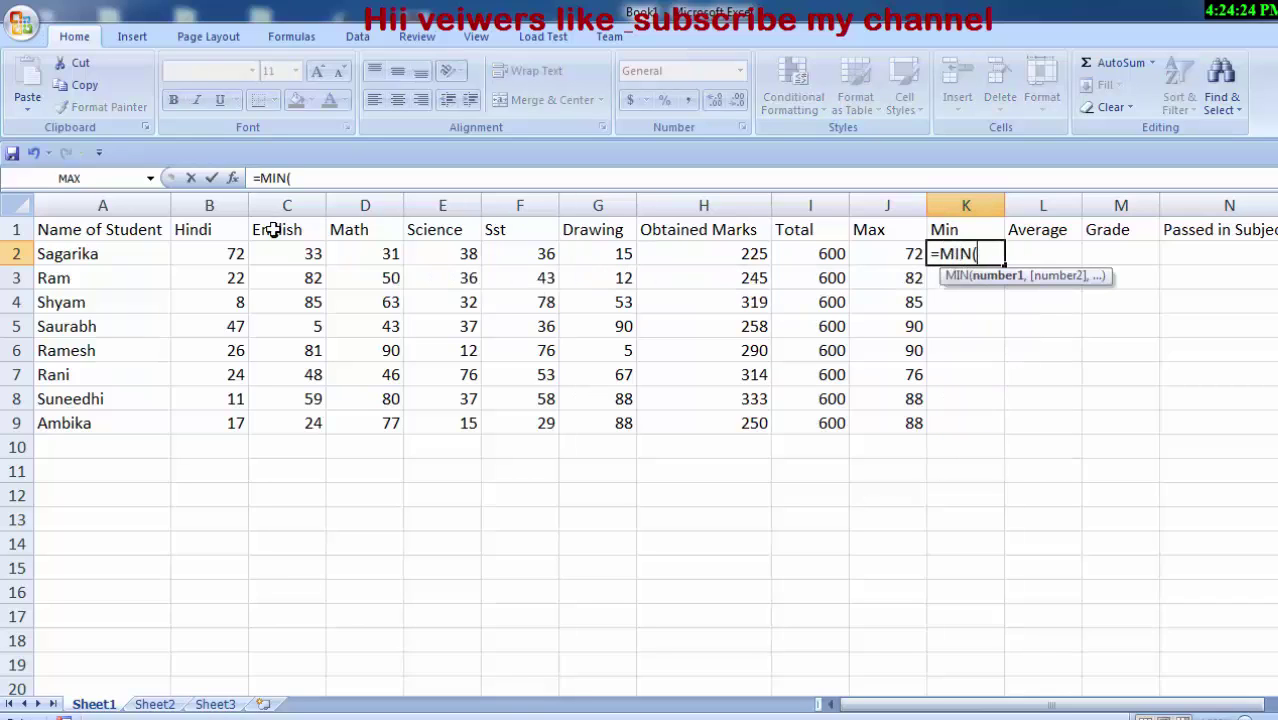
pyautogui.click(190, 250)
pyautogui.moveTo(190, 250); pyautogui.dragTo(489, 252)
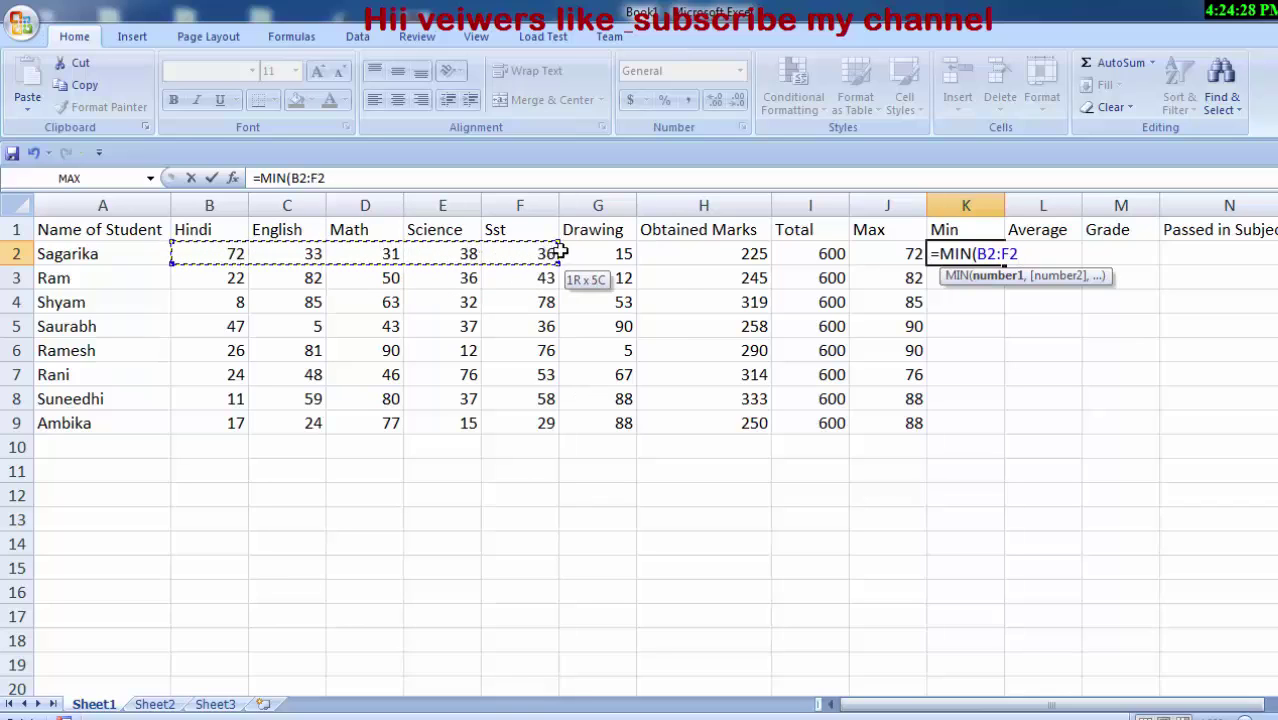
pyautogui.moveTo(489, 252); pyautogui.dragTo(564, 252)
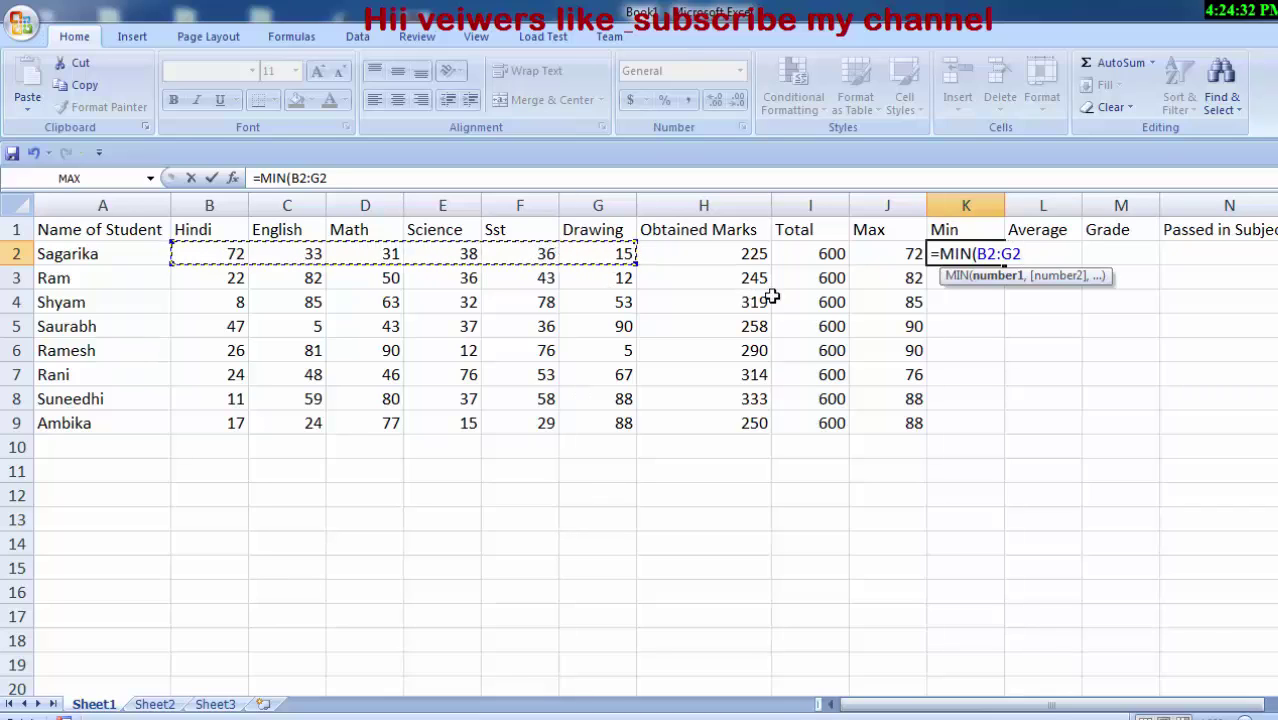
pyautogui.write(')')
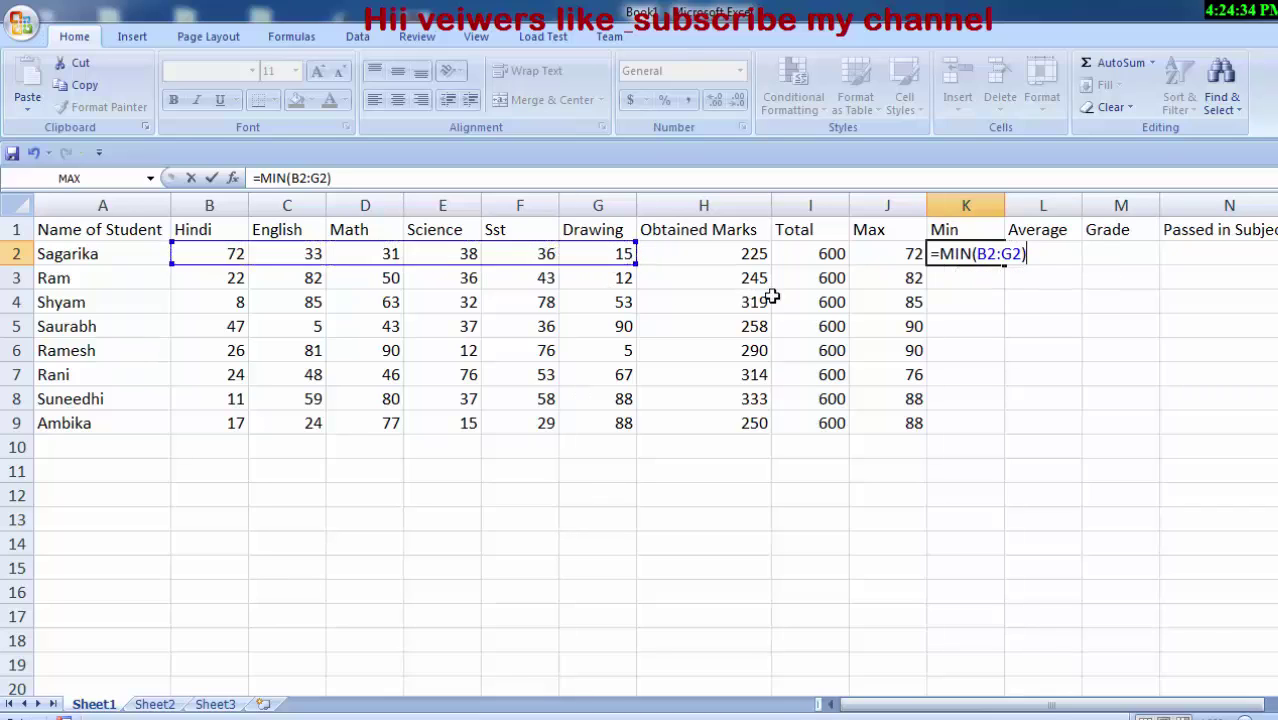
pyautogui.press('Return')
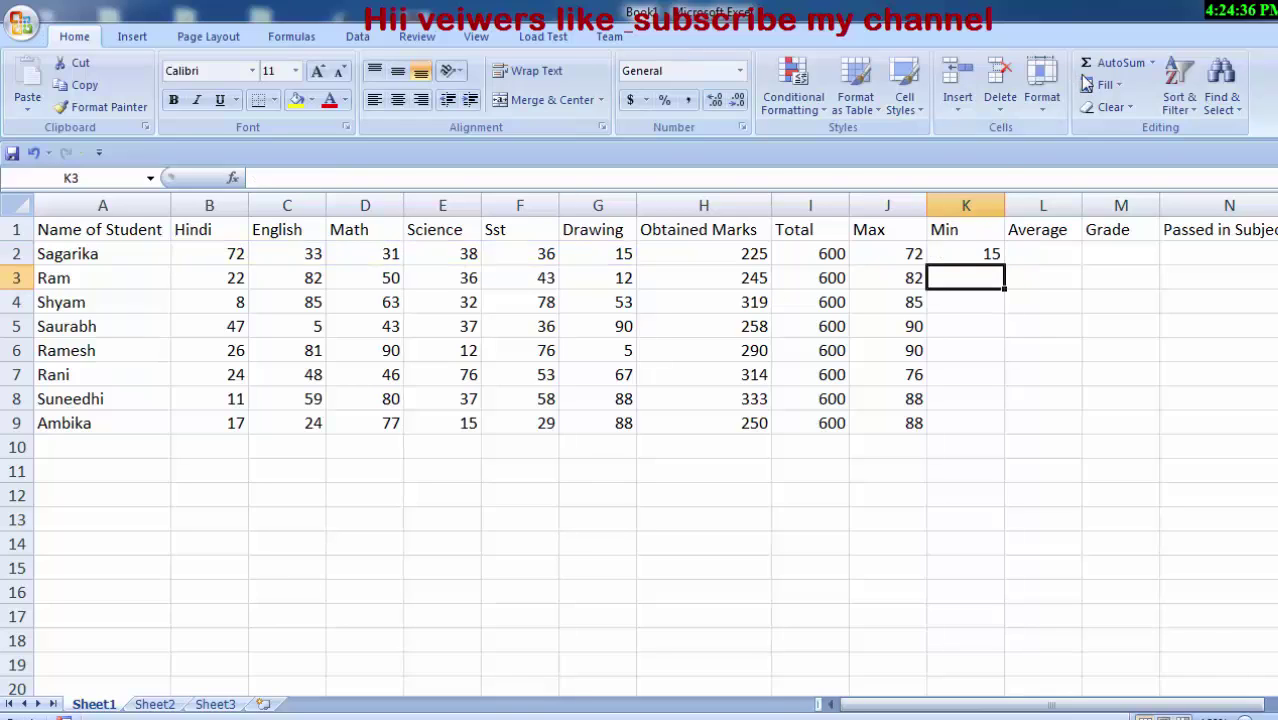
pyautogui.click(979, 254)
pyautogui.moveTo(1004, 262); pyautogui.dragTo(1002, 434)
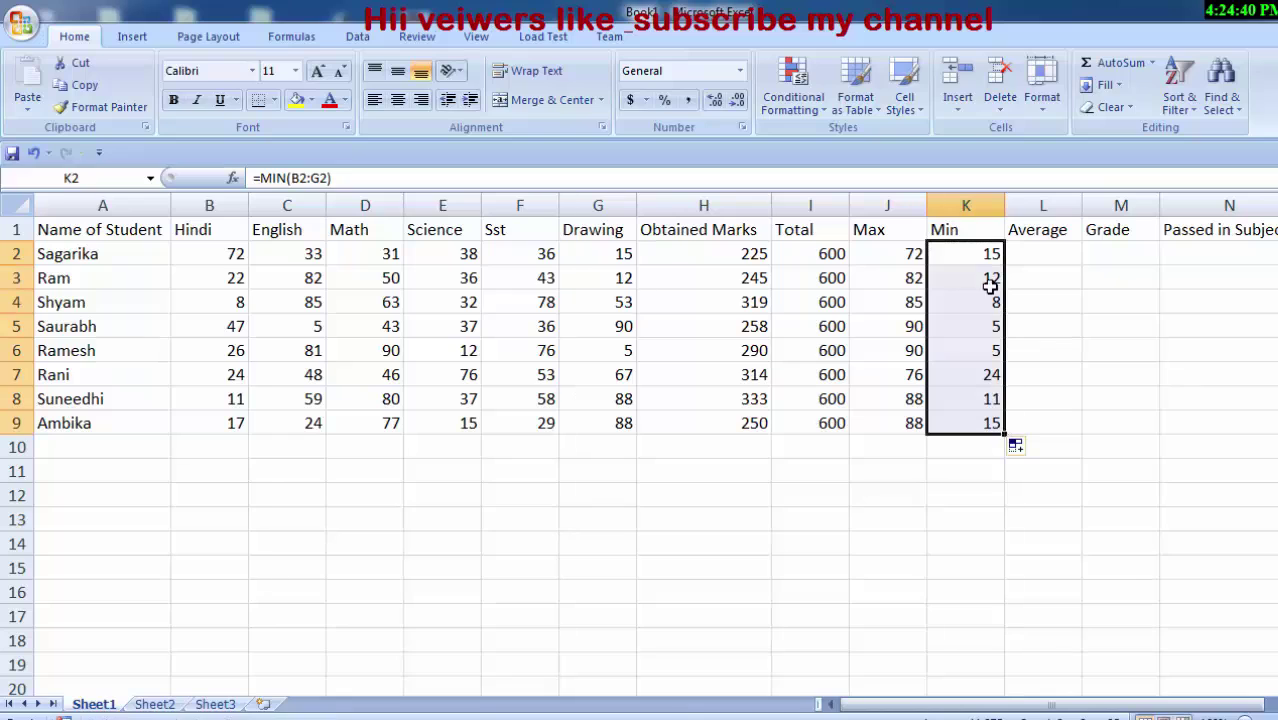
pyautogui.click(1040, 254)
# Enter =AVERAGE(B2:G2) in L2 and fill it down to L9.
pyautogui.write('=')
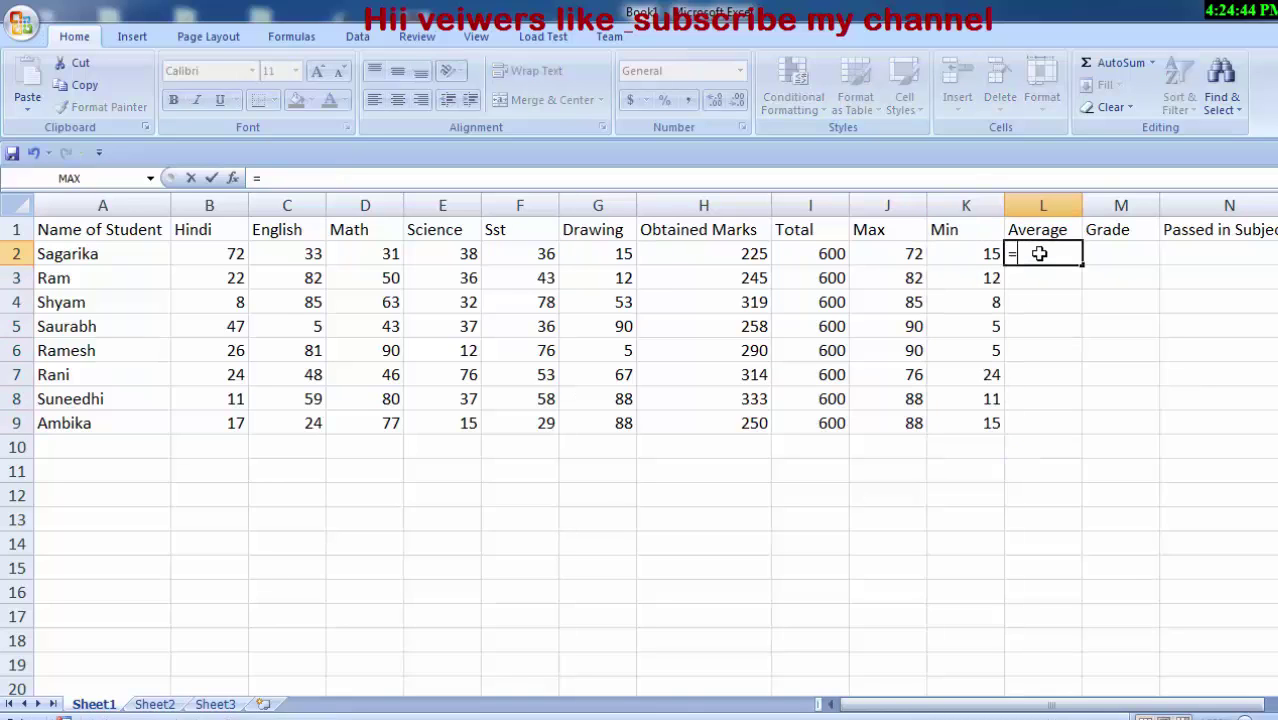
pyautogui.write('aver')
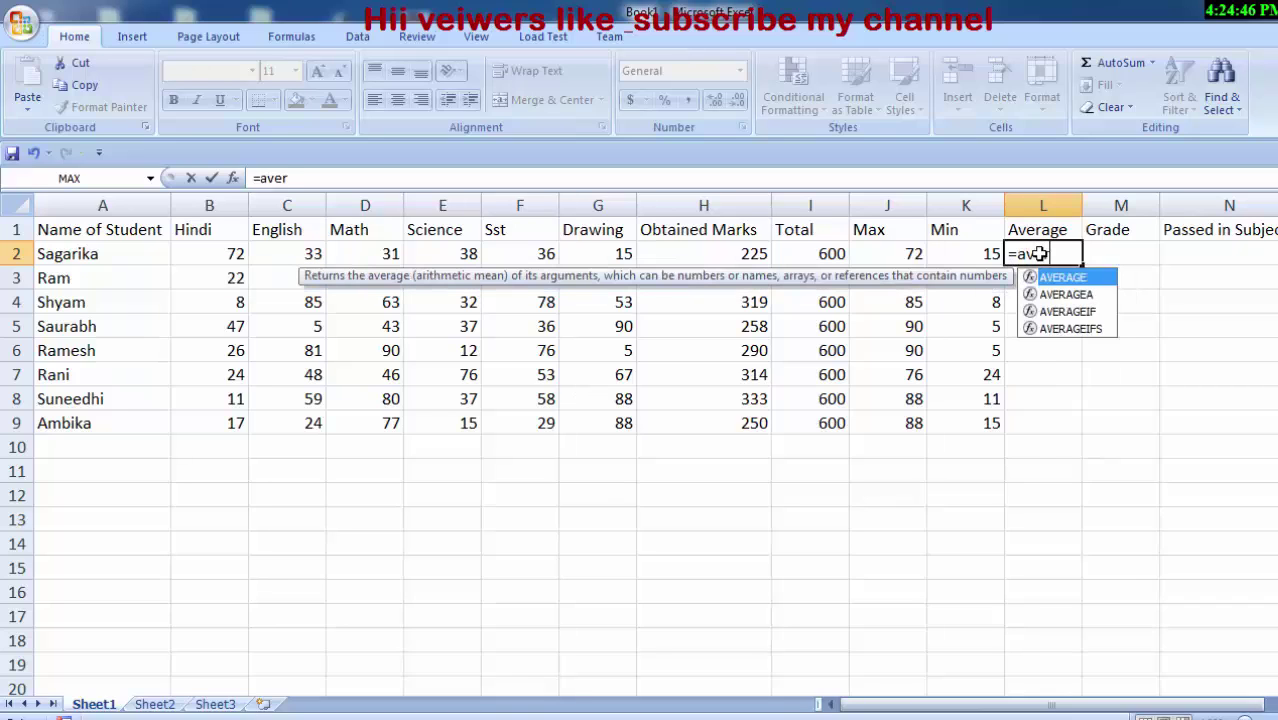
pyautogui.write('a')
pyautogui.press('Tab')
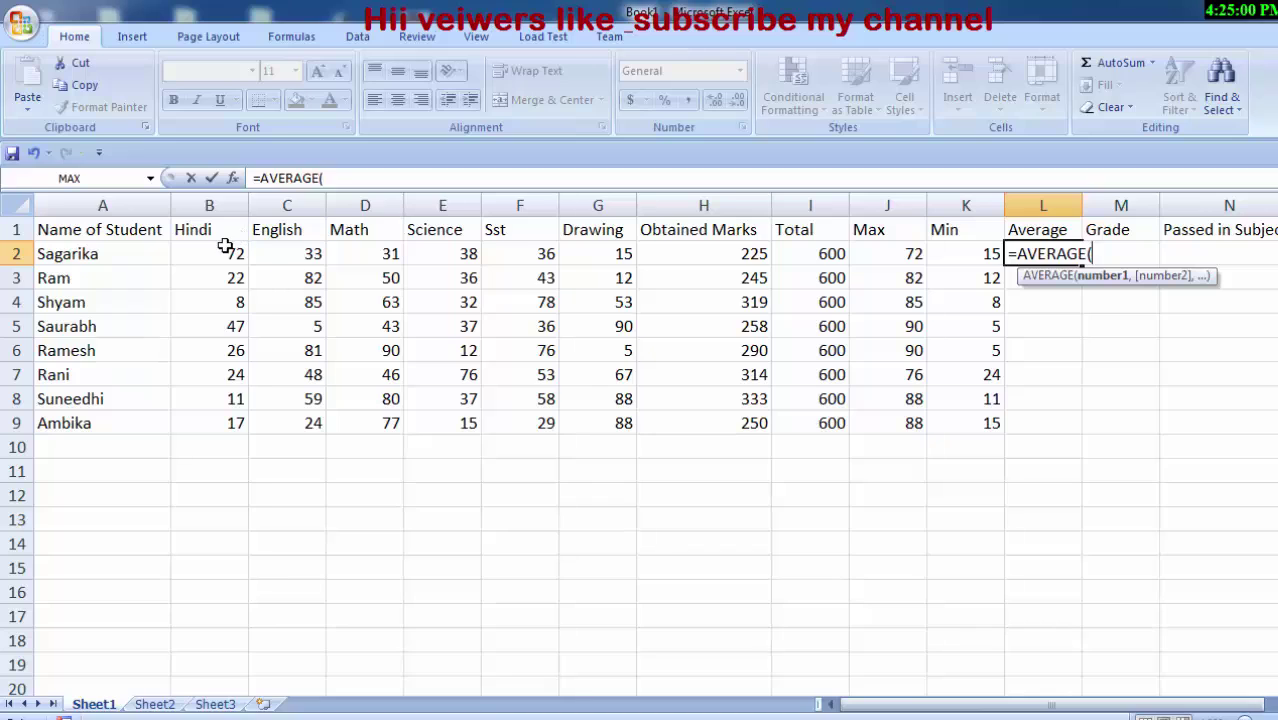
pyautogui.moveTo(214, 254); pyautogui.dragTo(594, 249)
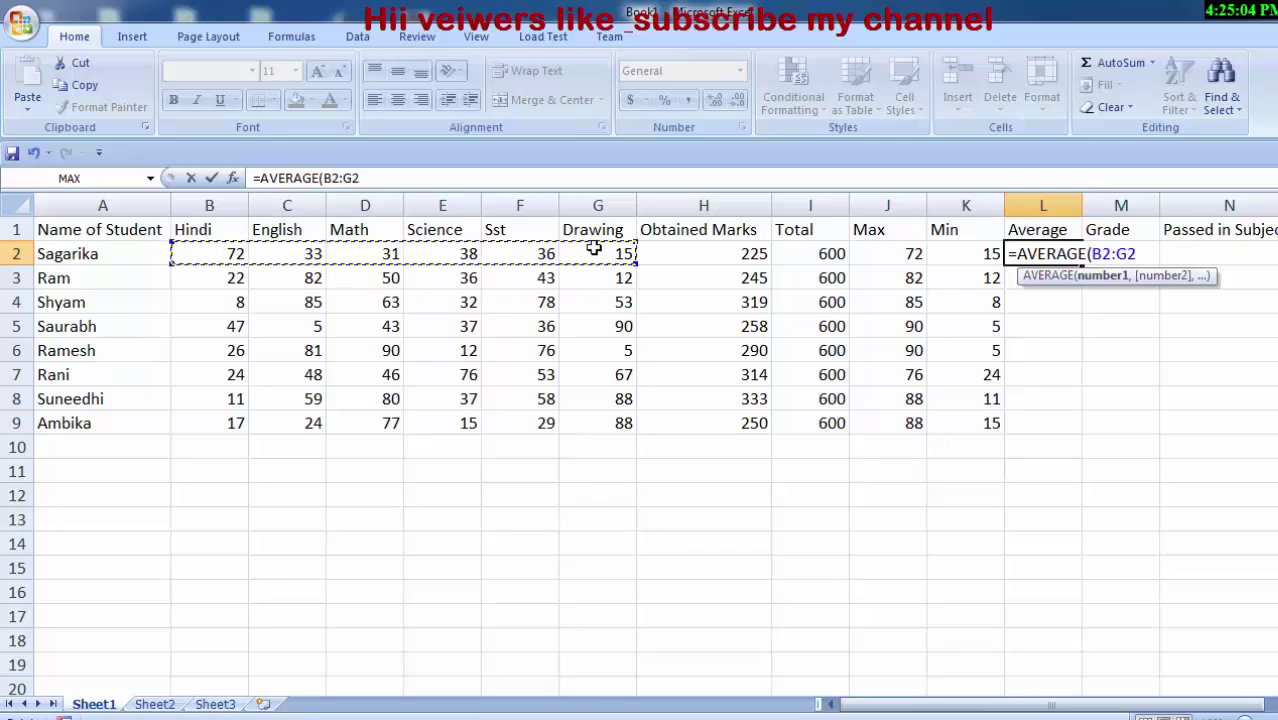
pyautogui.write(')')
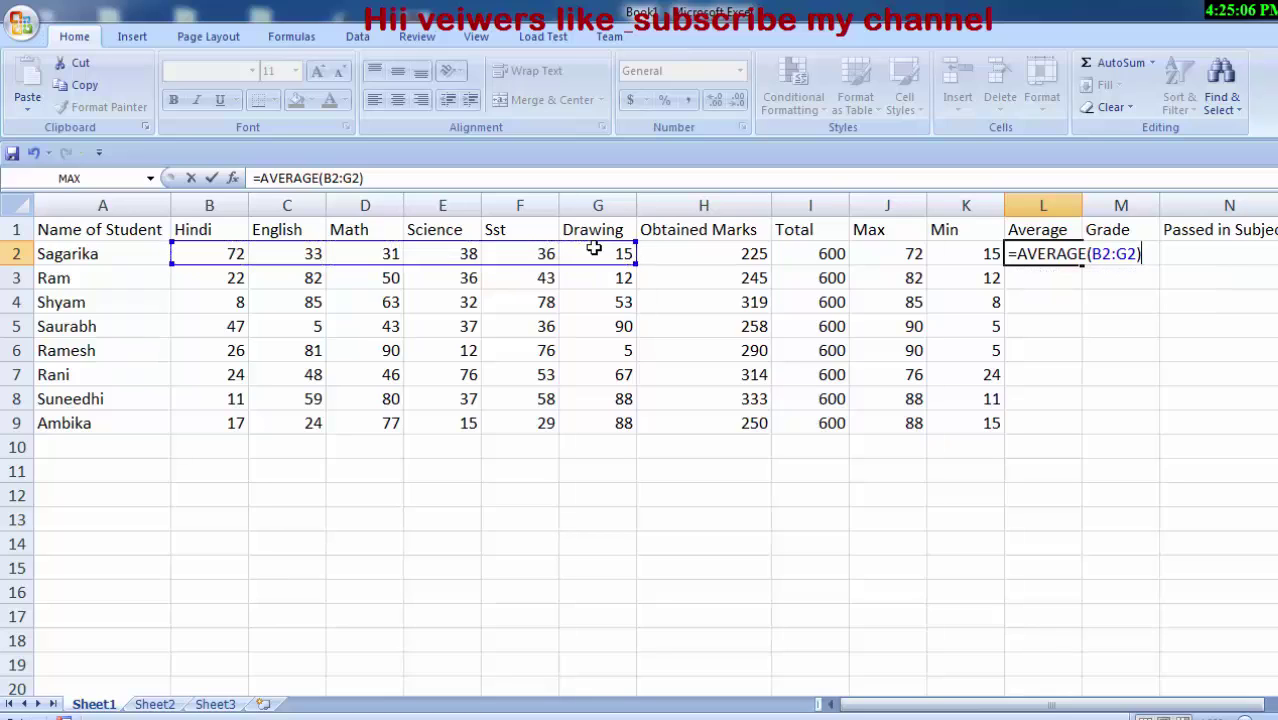
pyautogui.press('Return')
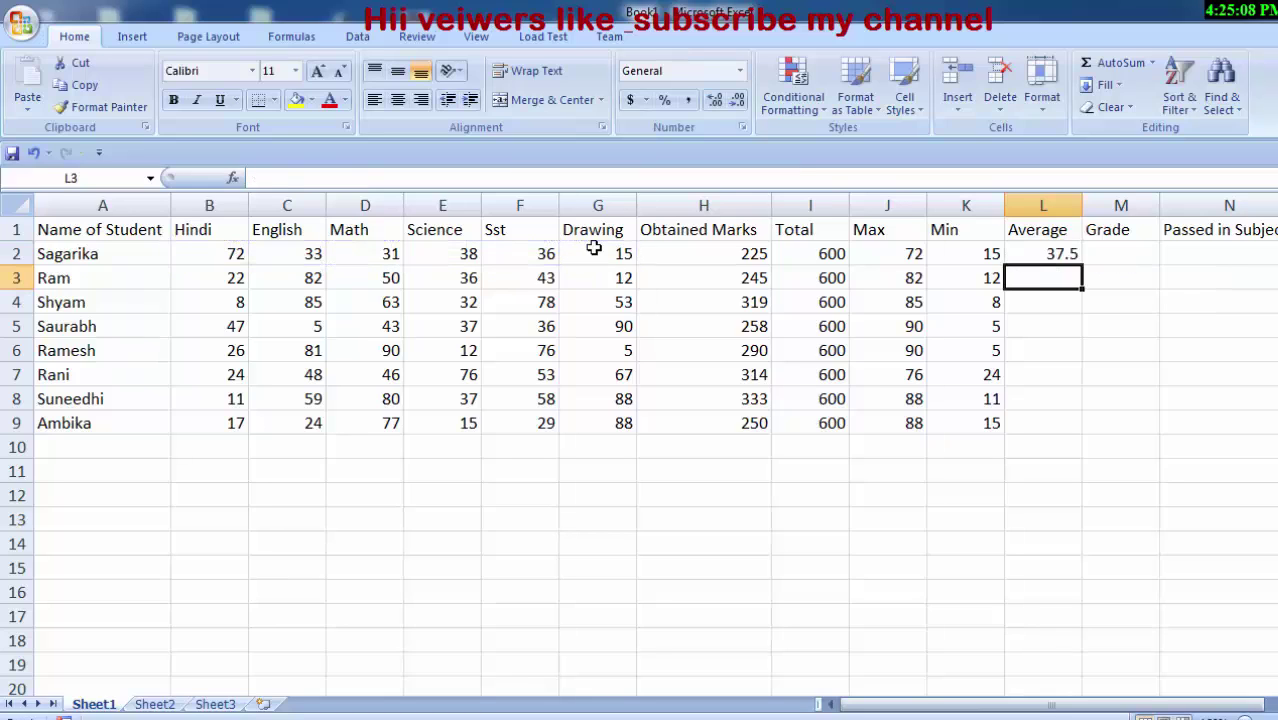
pyautogui.click(1055, 254)
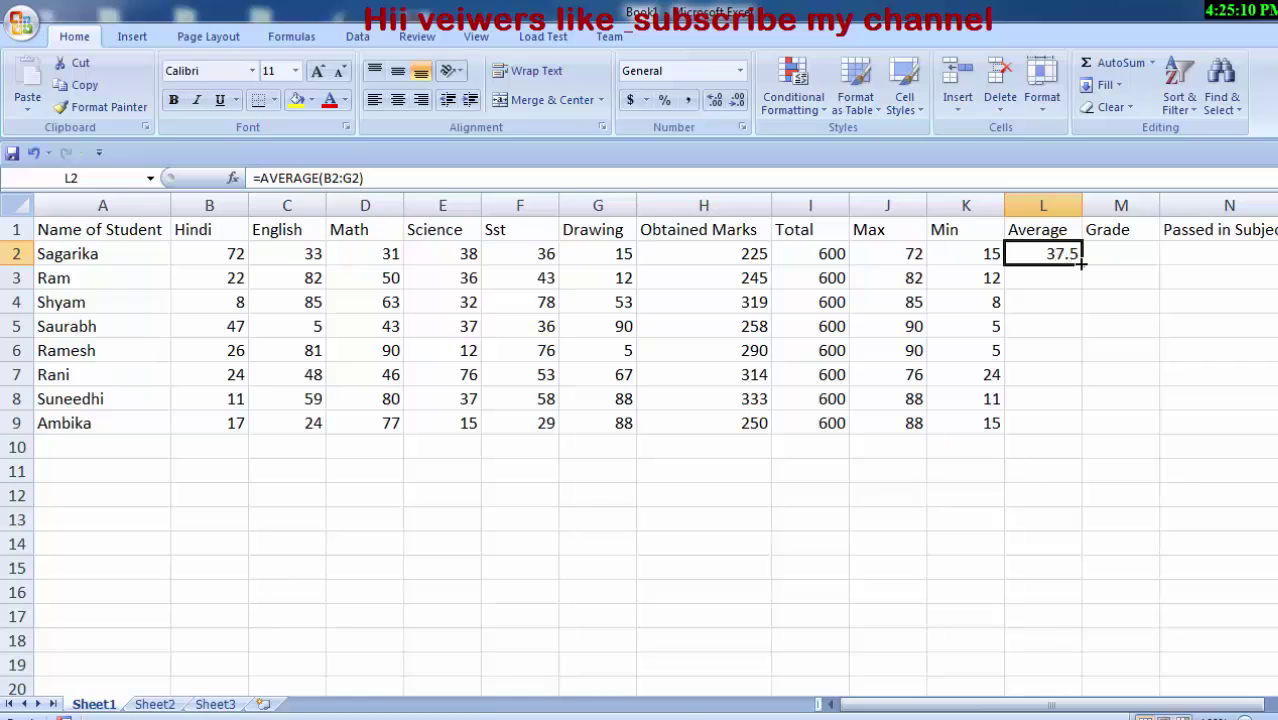
pyautogui.moveTo(1081, 262); pyautogui.dragTo(1072, 422)
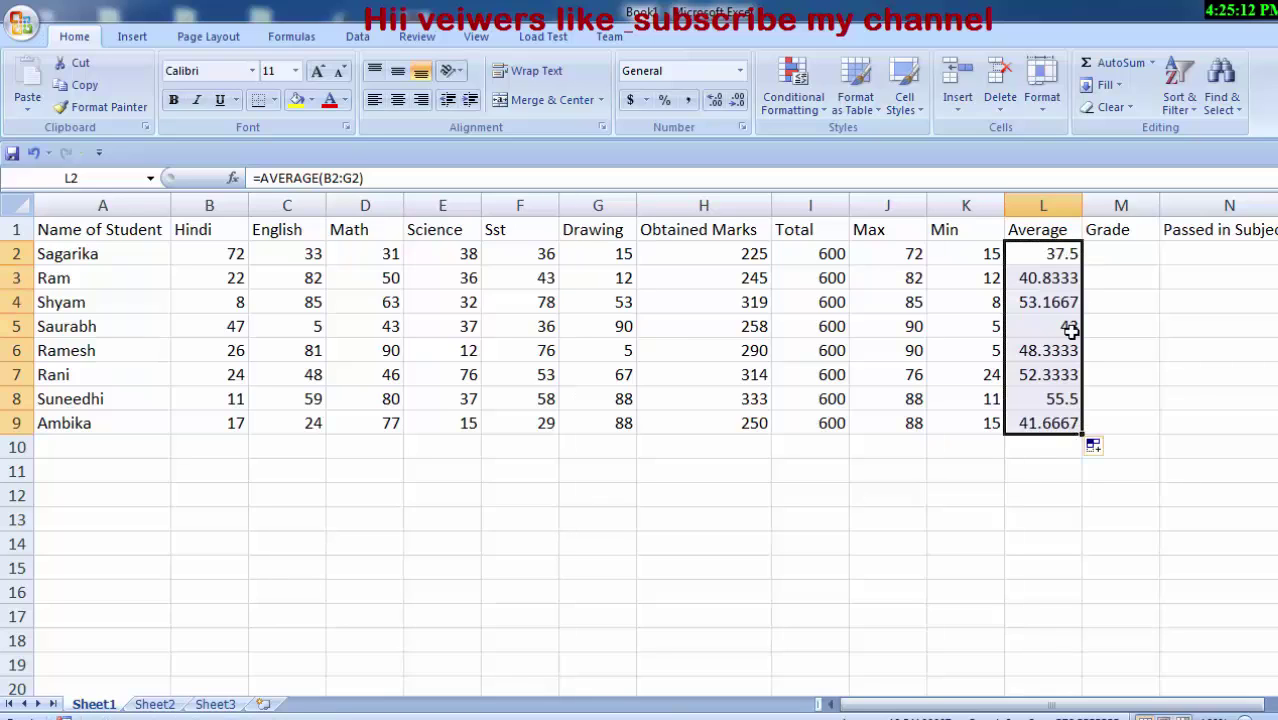
# Start typing the Grade formula in M2 as =IF(L2>=85,"S",IF.
pyautogui.click(1128, 254)
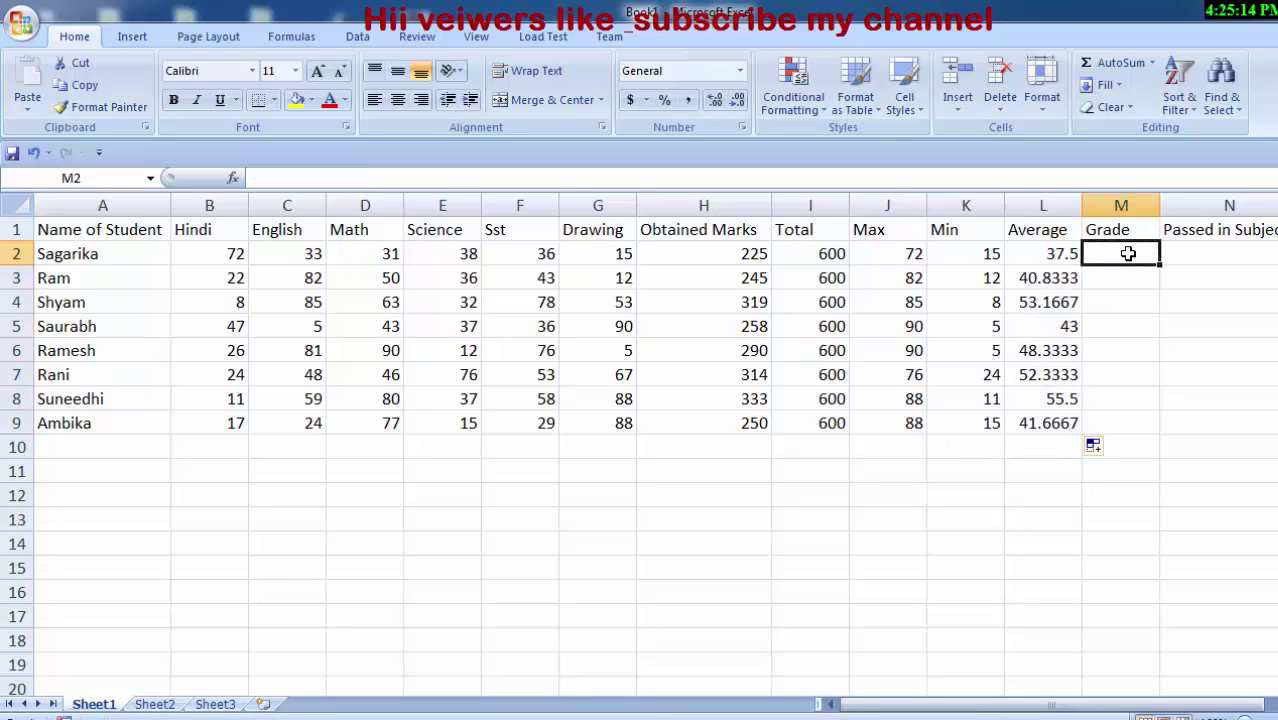
pyautogui.write('=if')
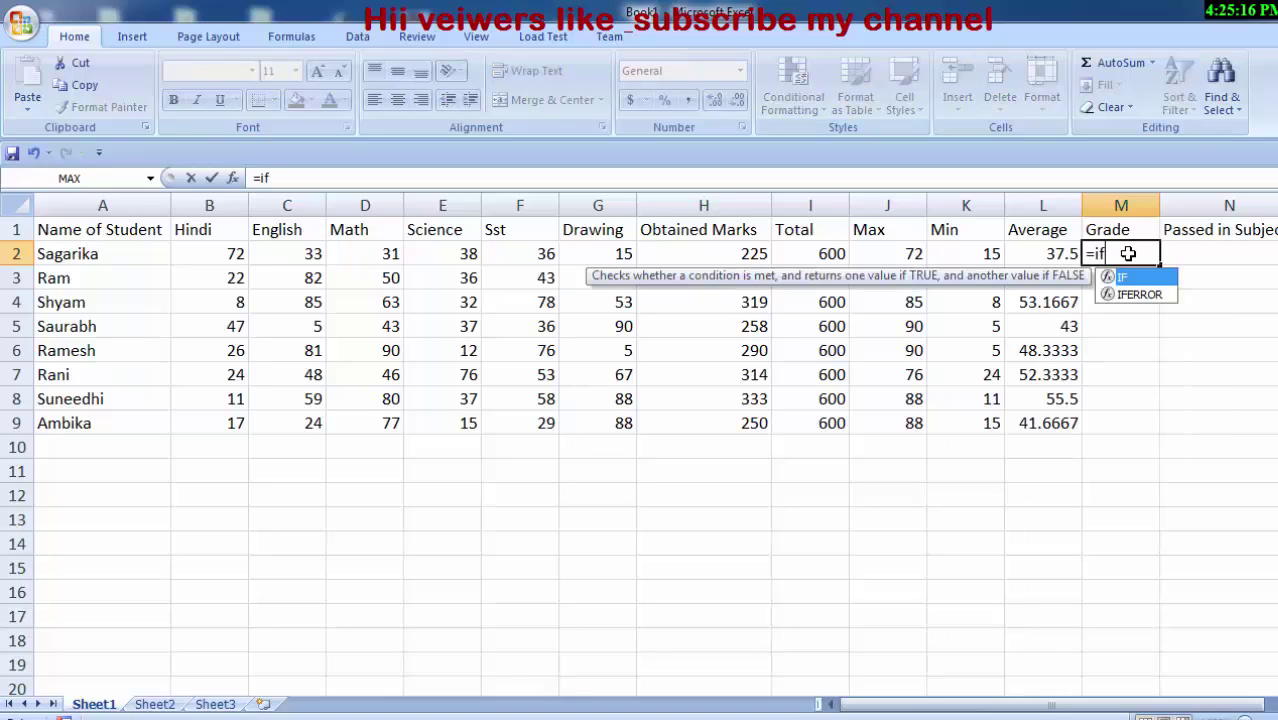
pyautogui.write('(')
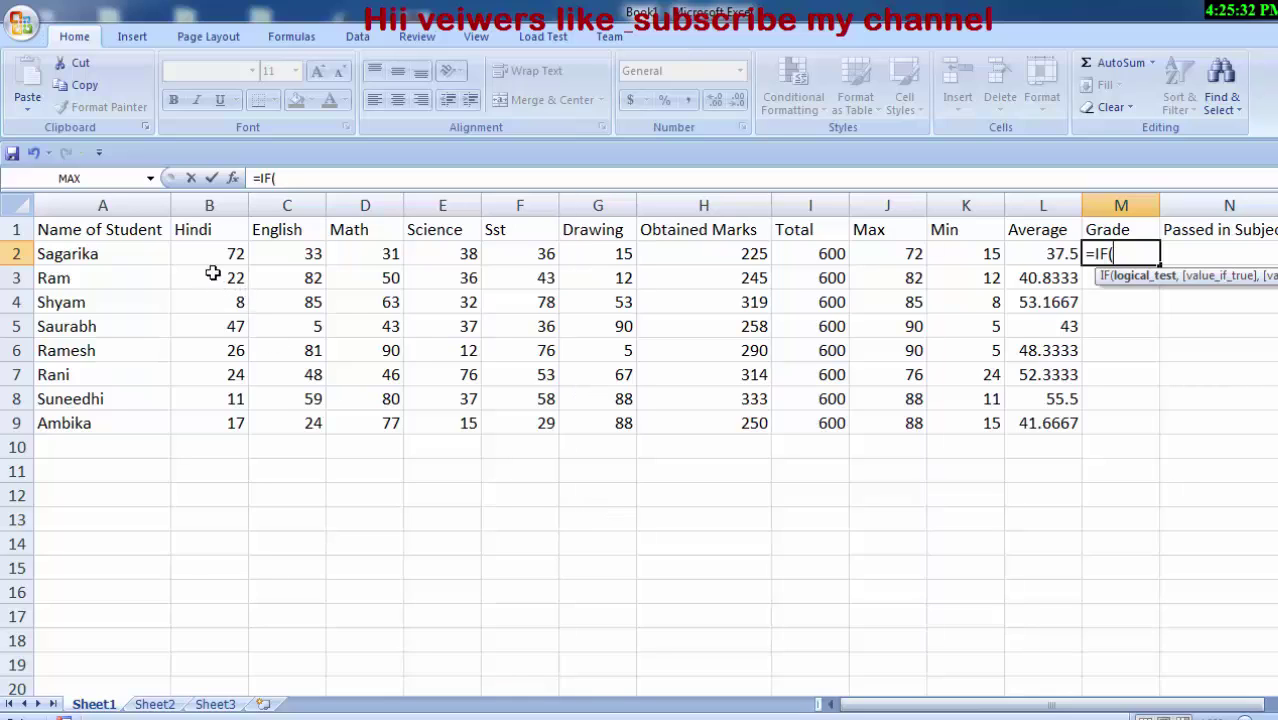
pyautogui.click(1025, 256)
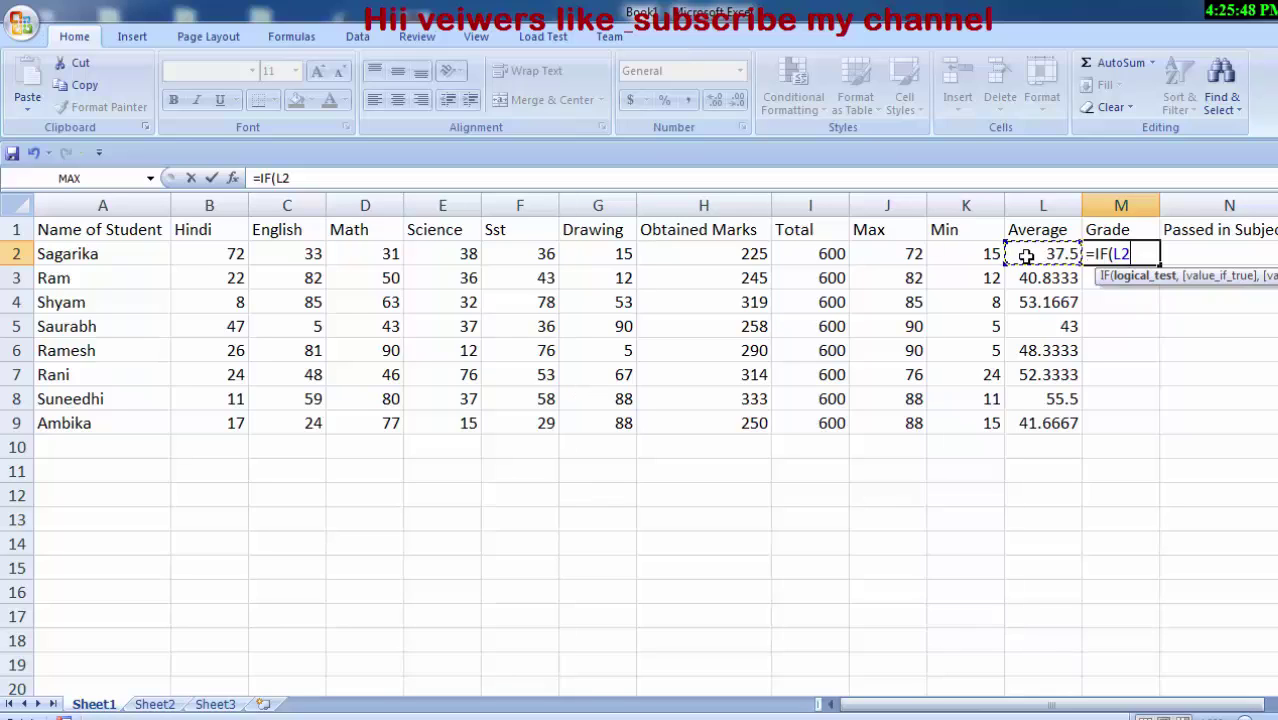
pyautogui.write('>=')
pyautogui.write('85')
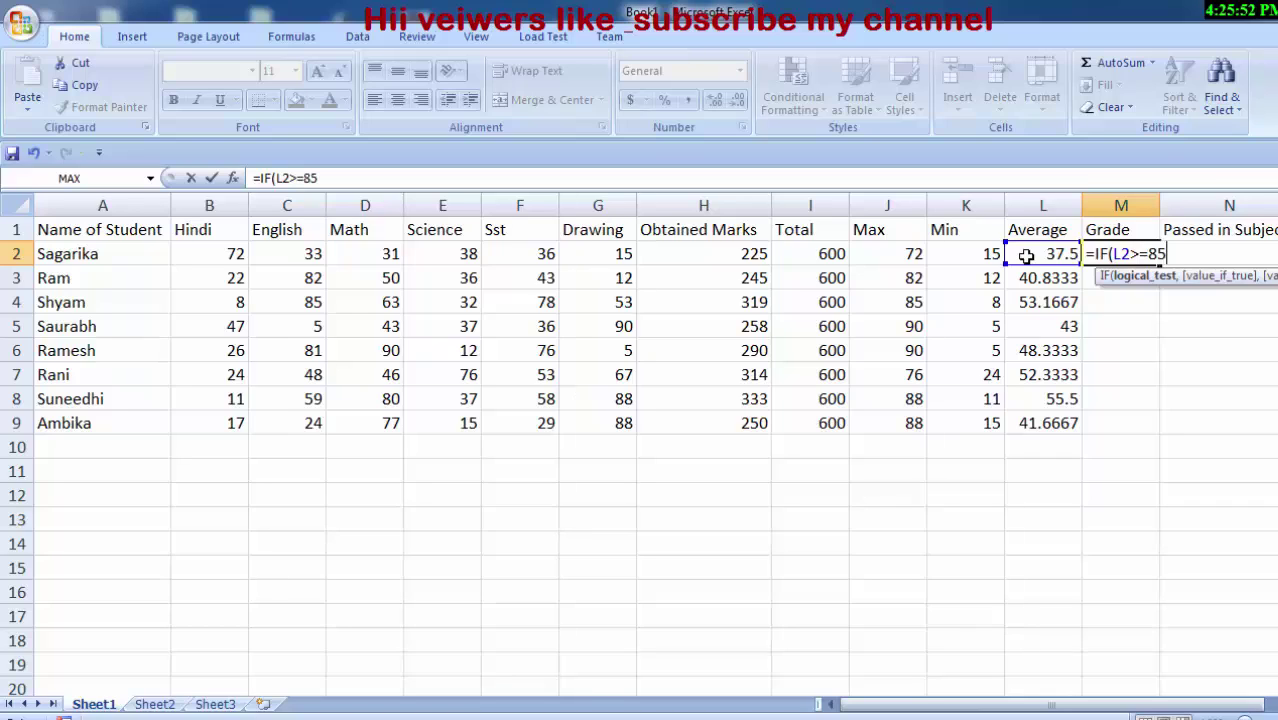
pyautogui.write(',')
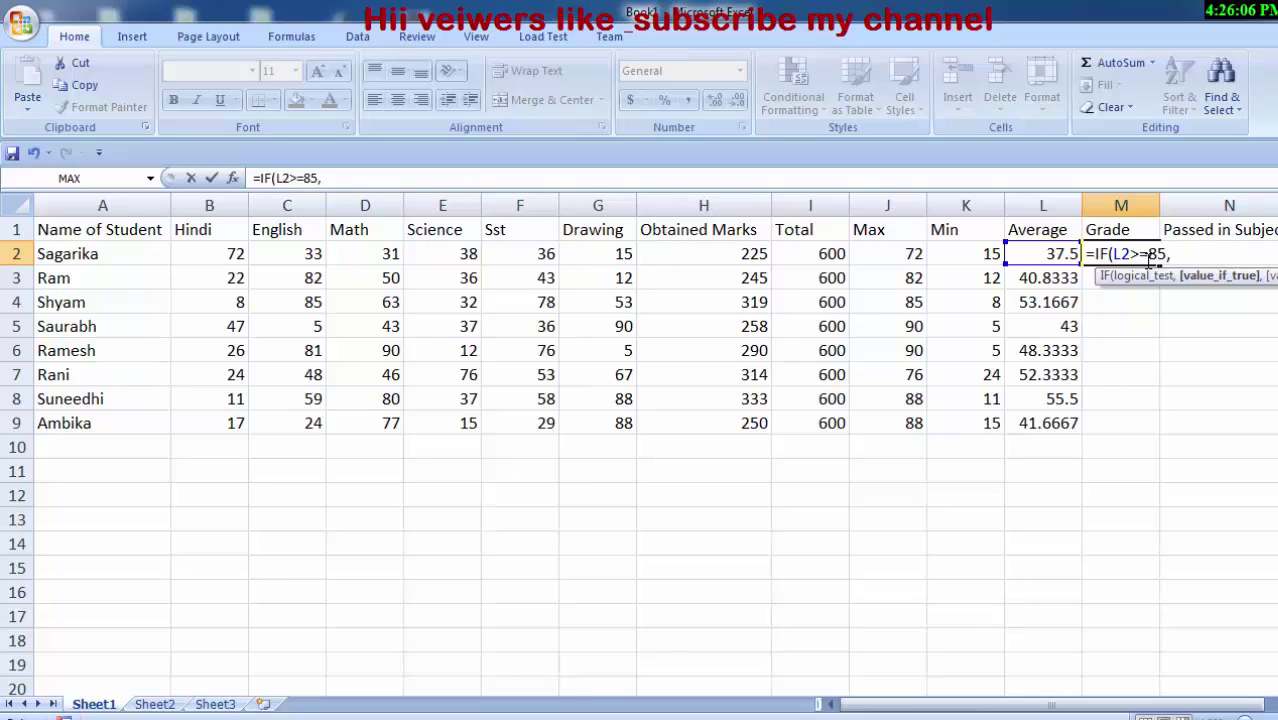
pyautogui.write('"')
pyautogui.write('S')
pyautogui.write('",if')
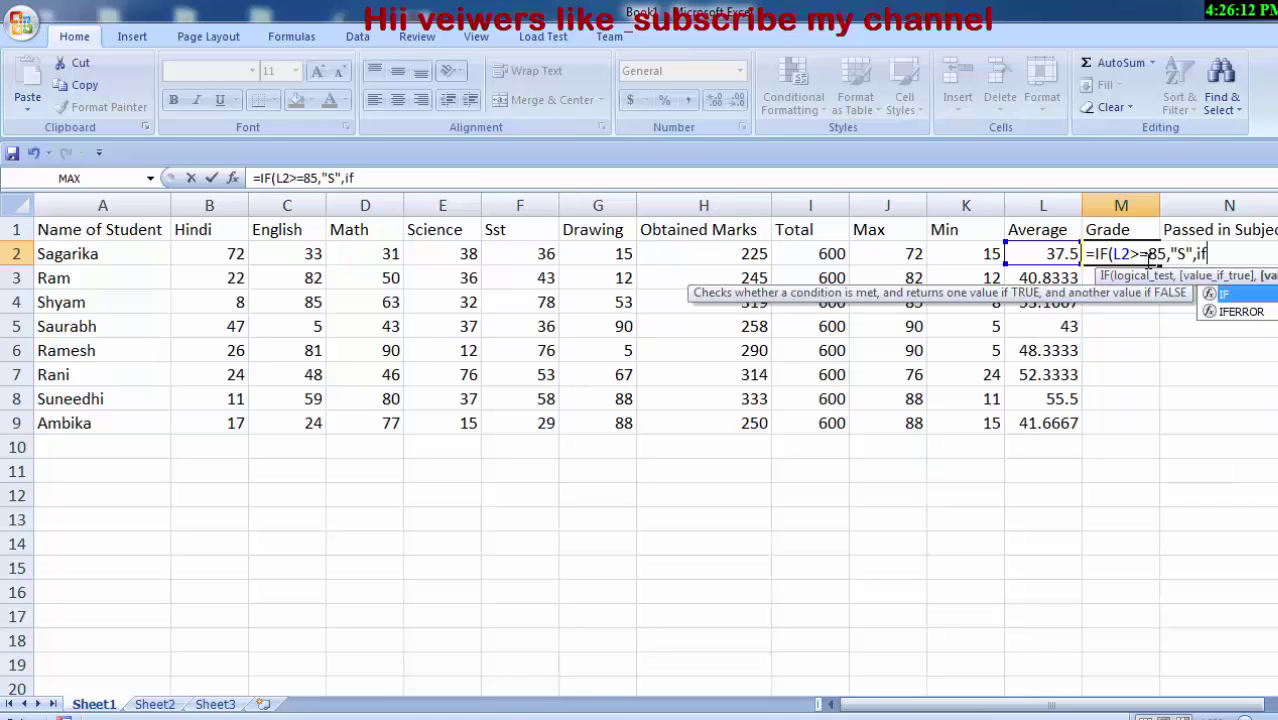
# Add nested conditions IF(L2>=75,"A" and IF(L2>=65,"B" to M2, leaving another IF( open.
pyautogui.press('Tab')
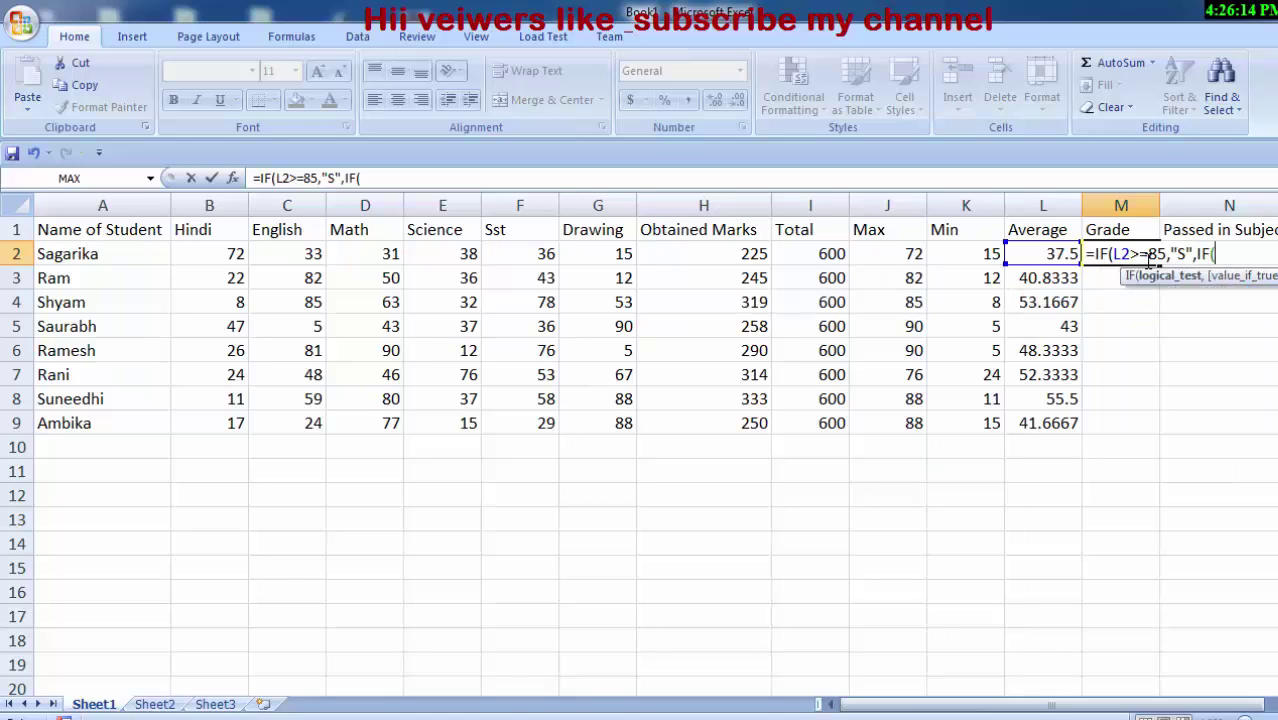
pyautogui.click(1054, 247)
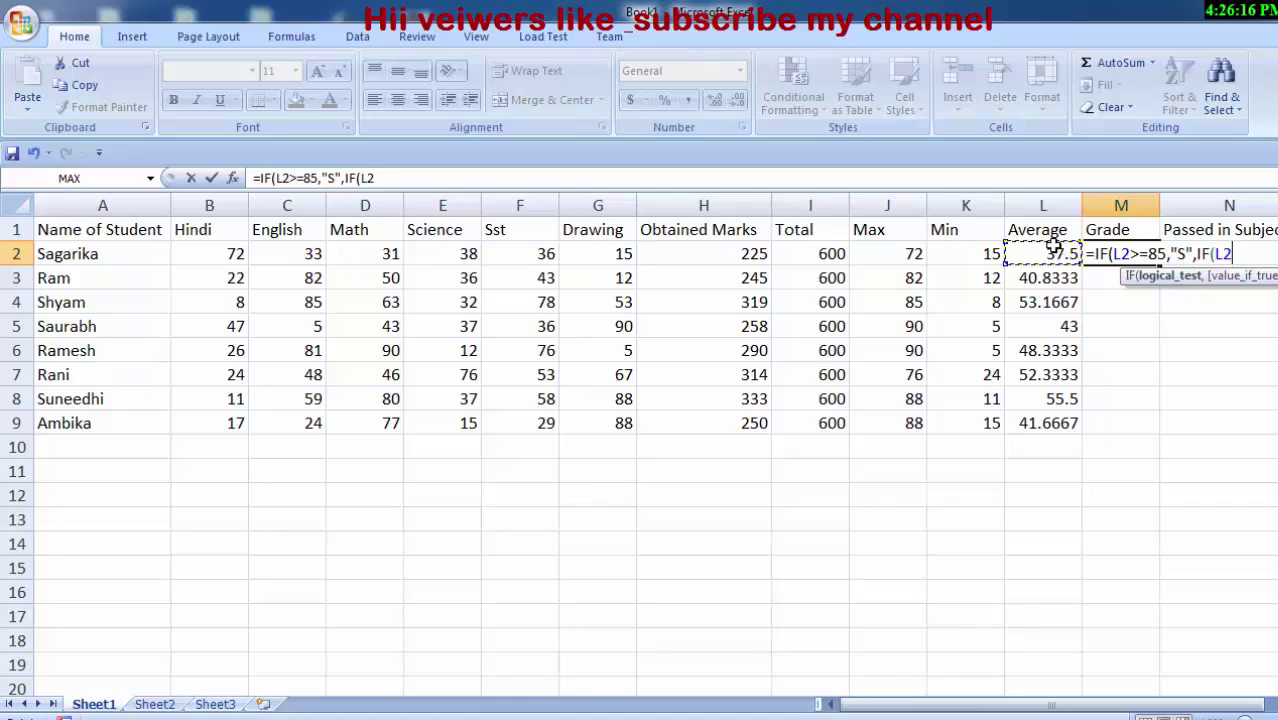
pyautogui.write('>=')
pyautogui.write('7')
pyautogui.write('5,"')
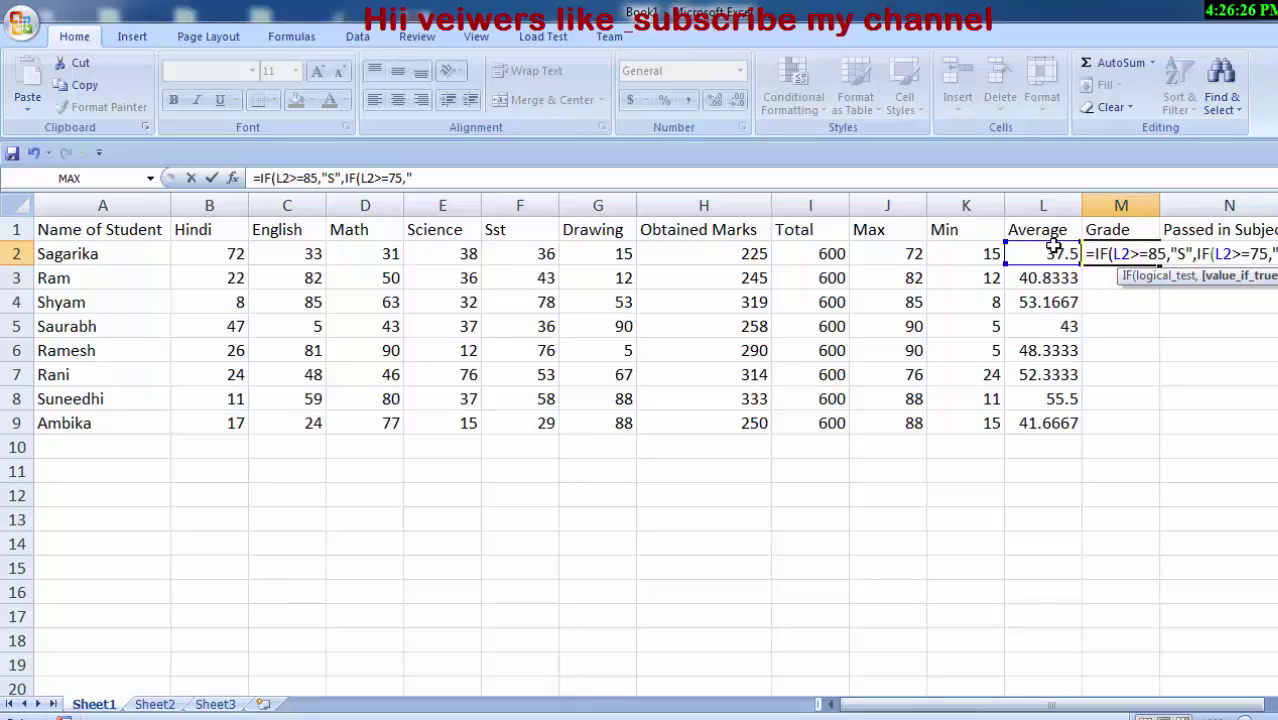
pyautogui.write('A')
pyautogui.write(',')
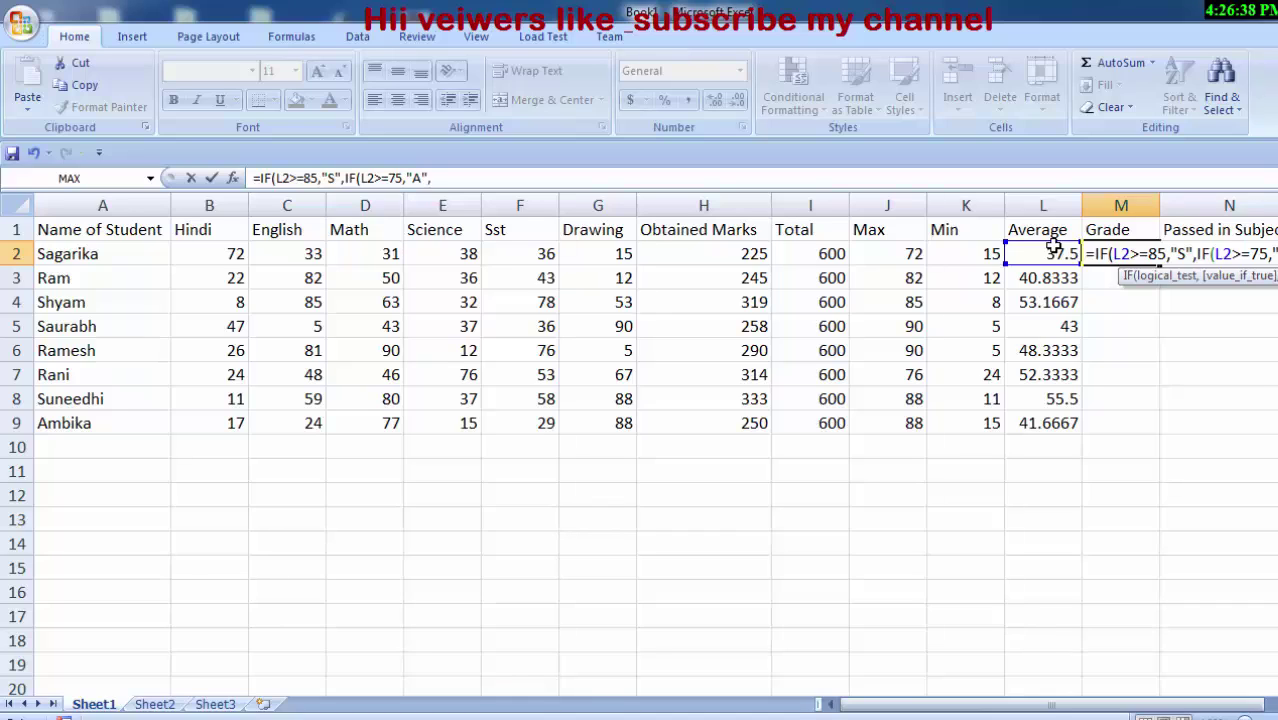
pyautogui.write('if(')
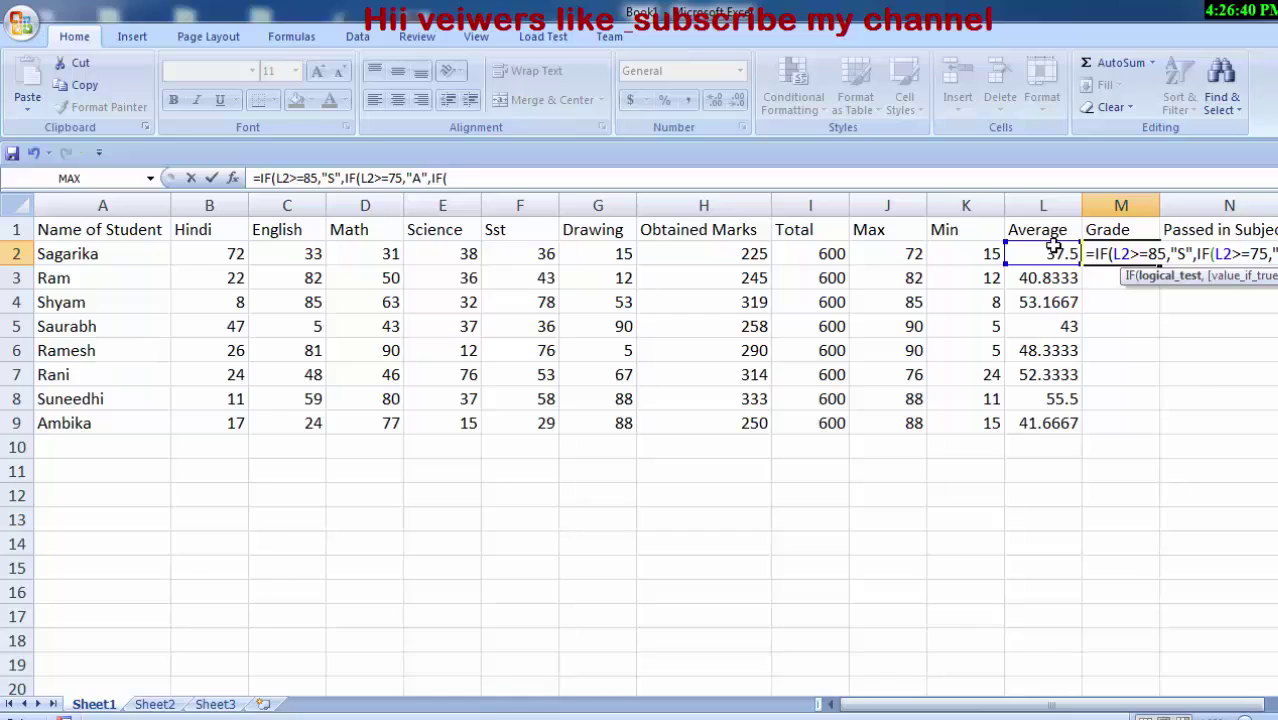
pyautogui.click(1055, 250)
pyautogui.write('>=')
pyautogui.write('65,')
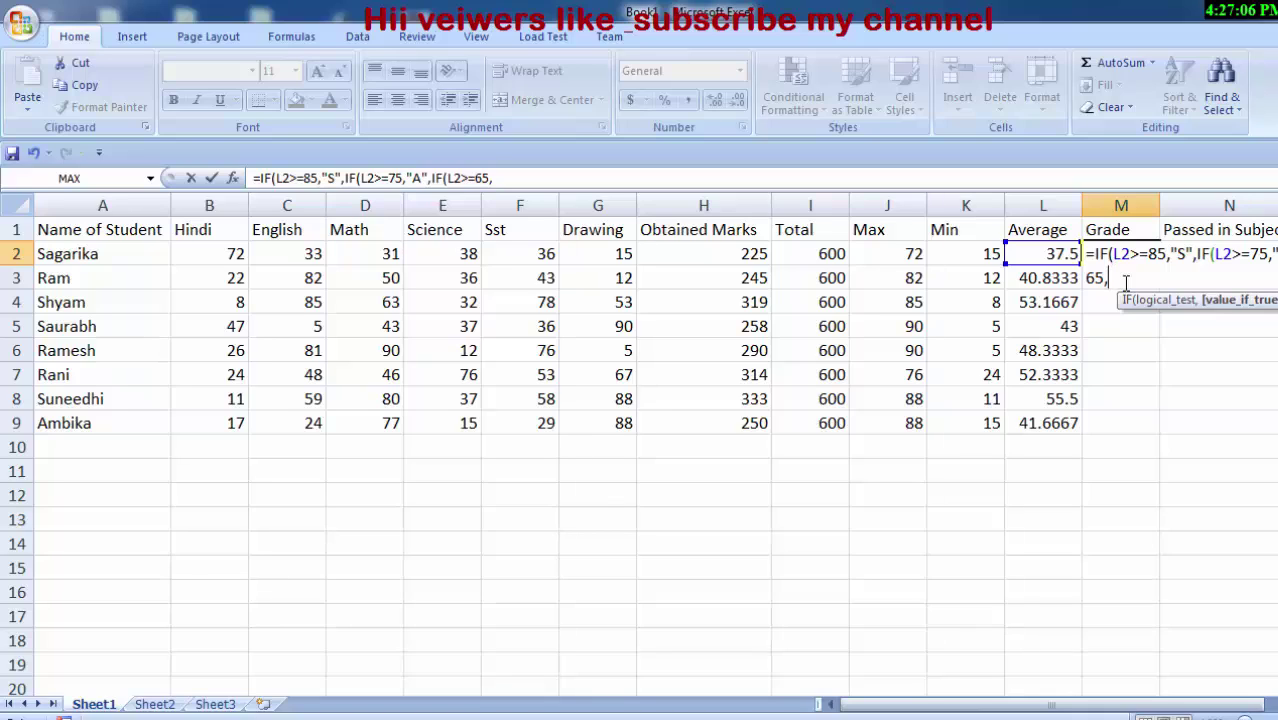
pyautogui.write('"')
pyautogui.write('b')
pyautogui.press('BackSpace')
pyautogui.write('B"')
pyautogui.write(',')
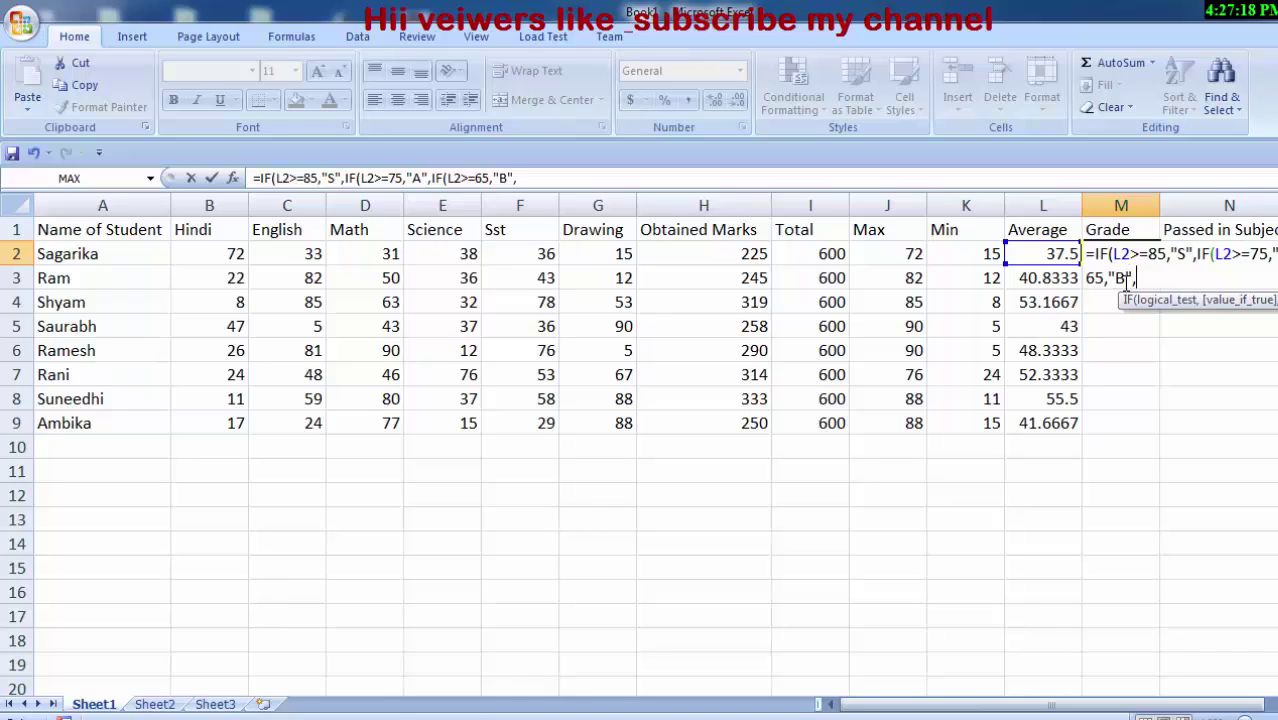
pyautogui.write('IF')
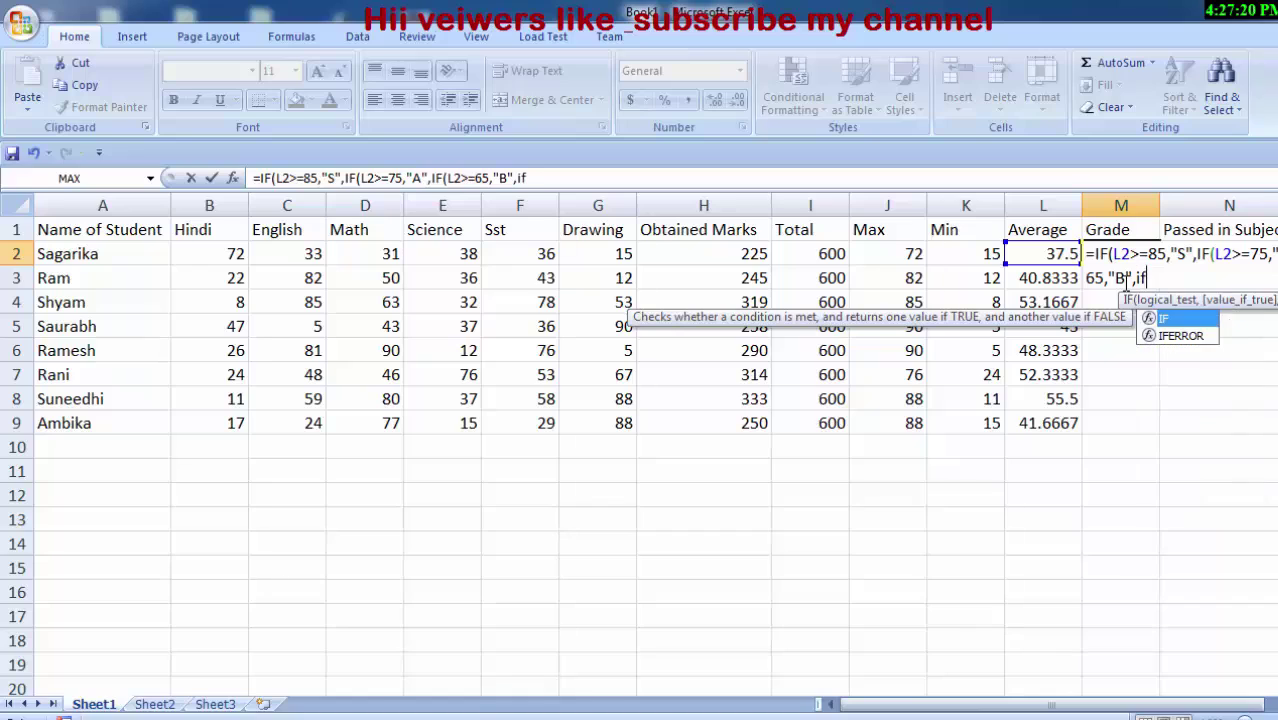
pyautogui.write('(')
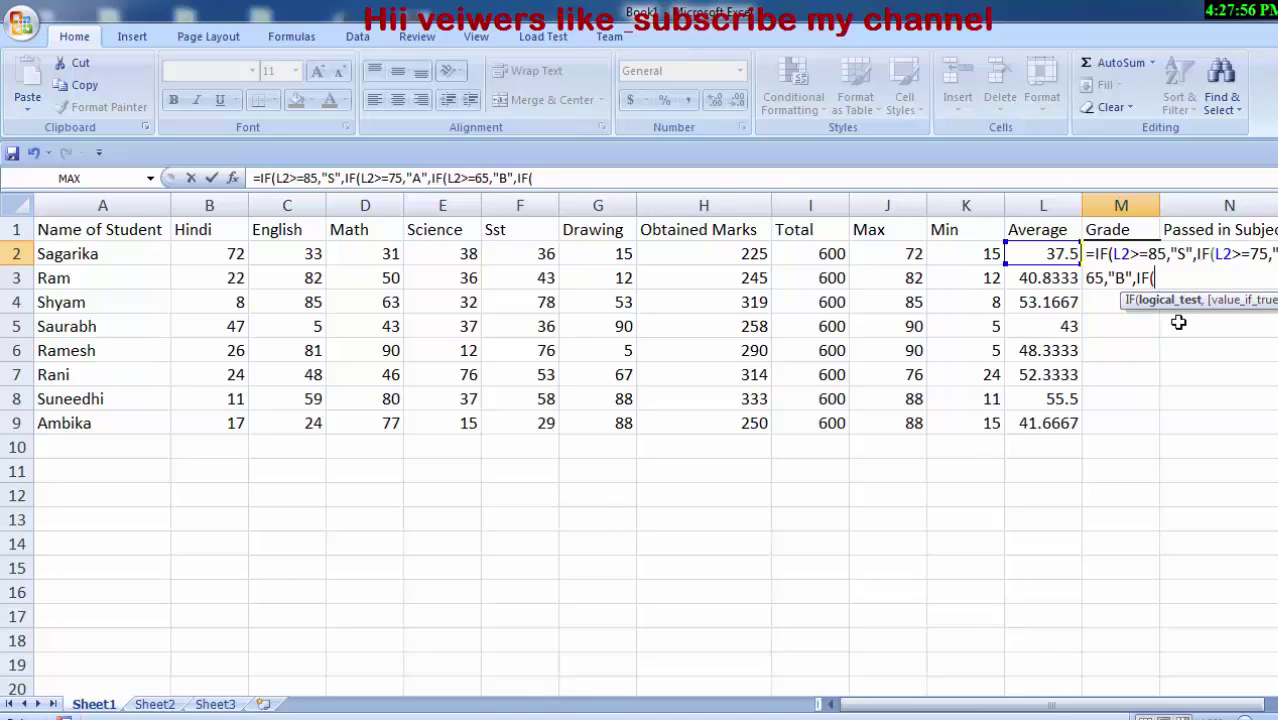
# Extend M2's nested IF on L2 with grades C (>=55), D (>=50) and otherwise Fail.
pyautogui.click(1038, 259)
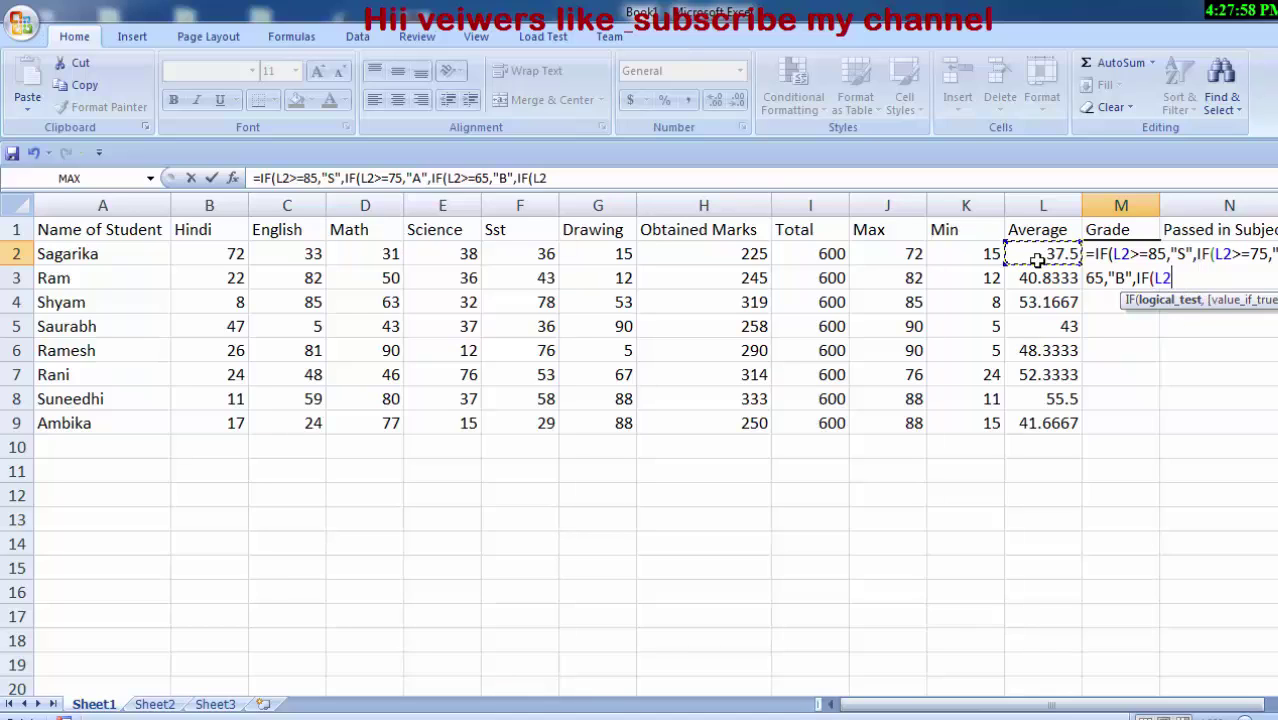
pyautogui.write('>=')
pyautogui.write('55')
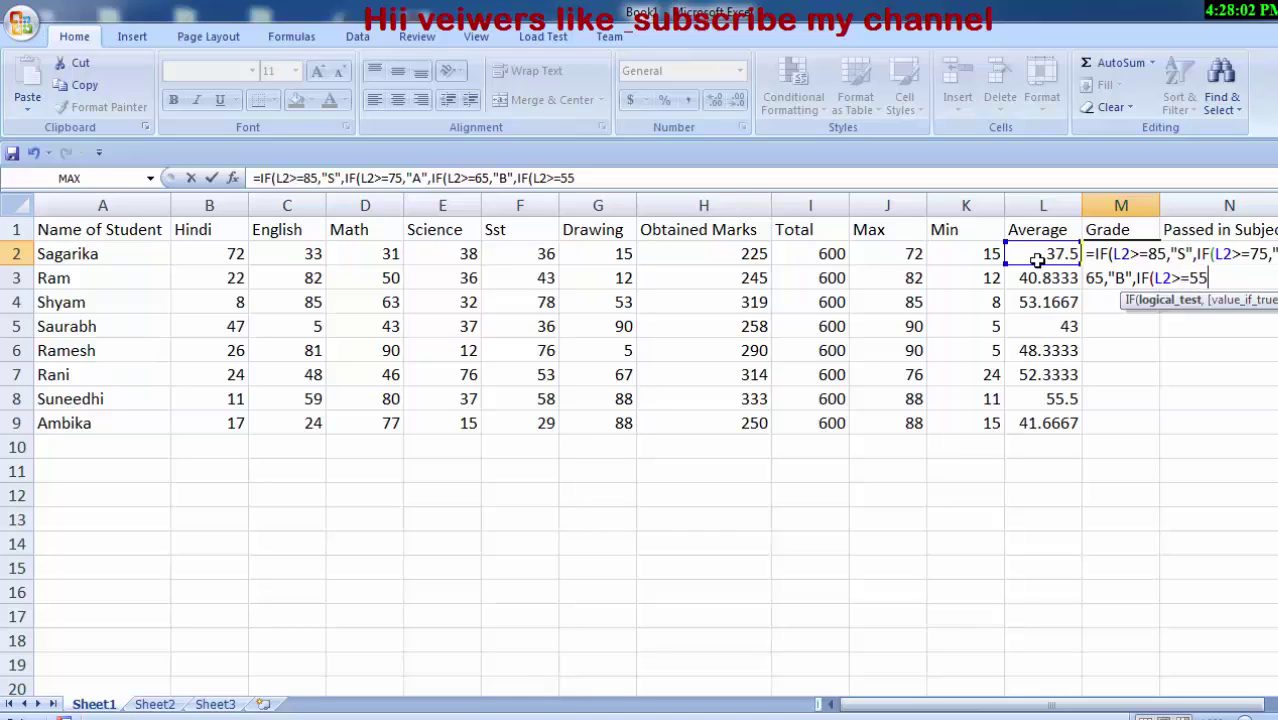
pyautogui.write(',"')
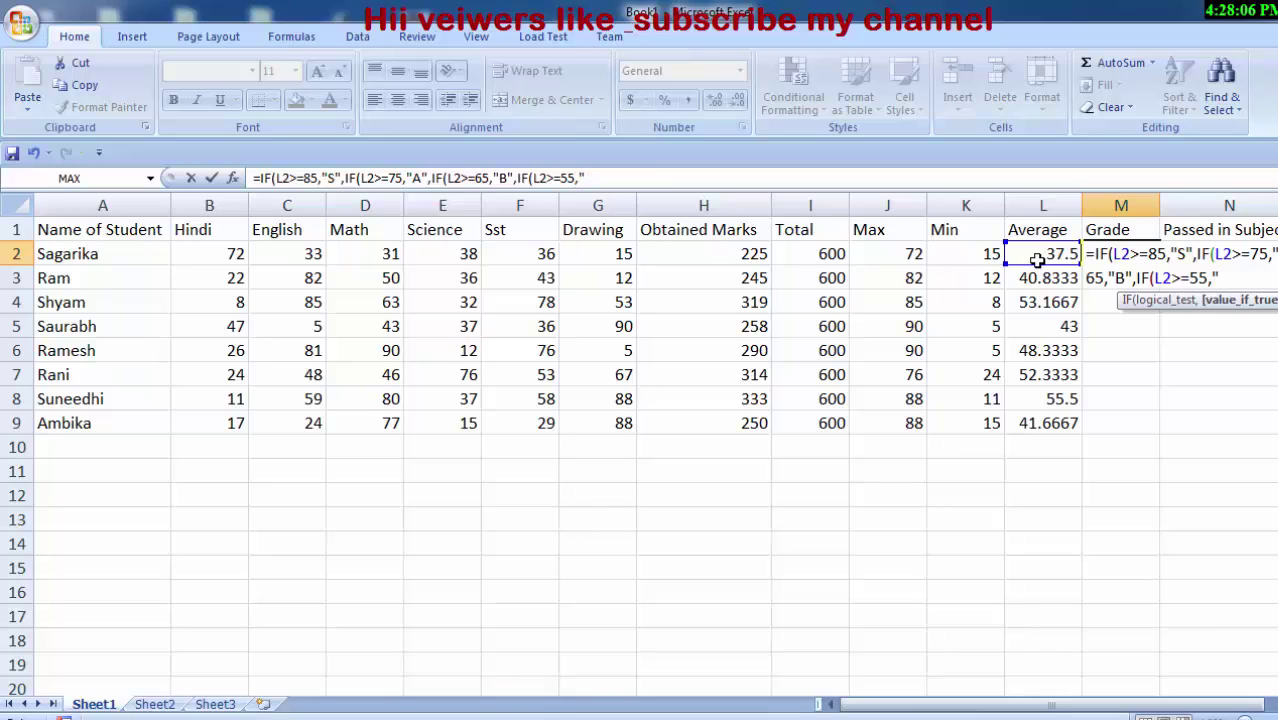
pyautogui.write('C",')
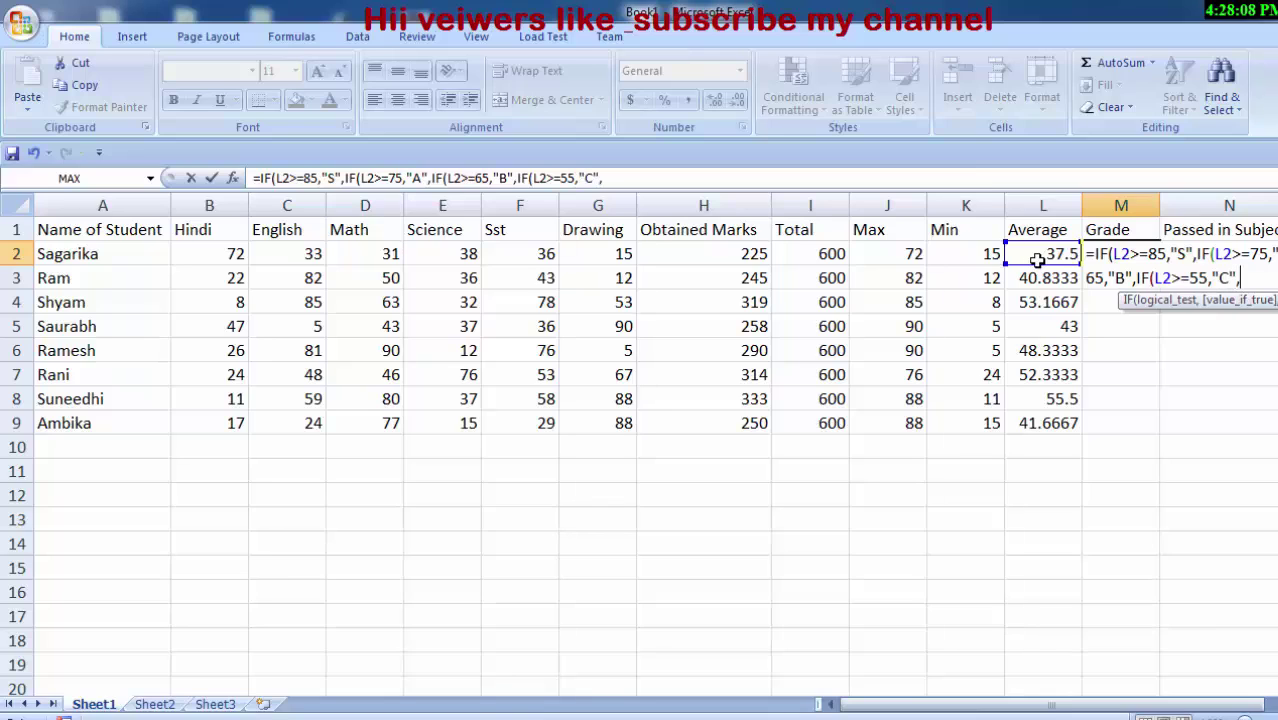
pyautogui.write('IF(')
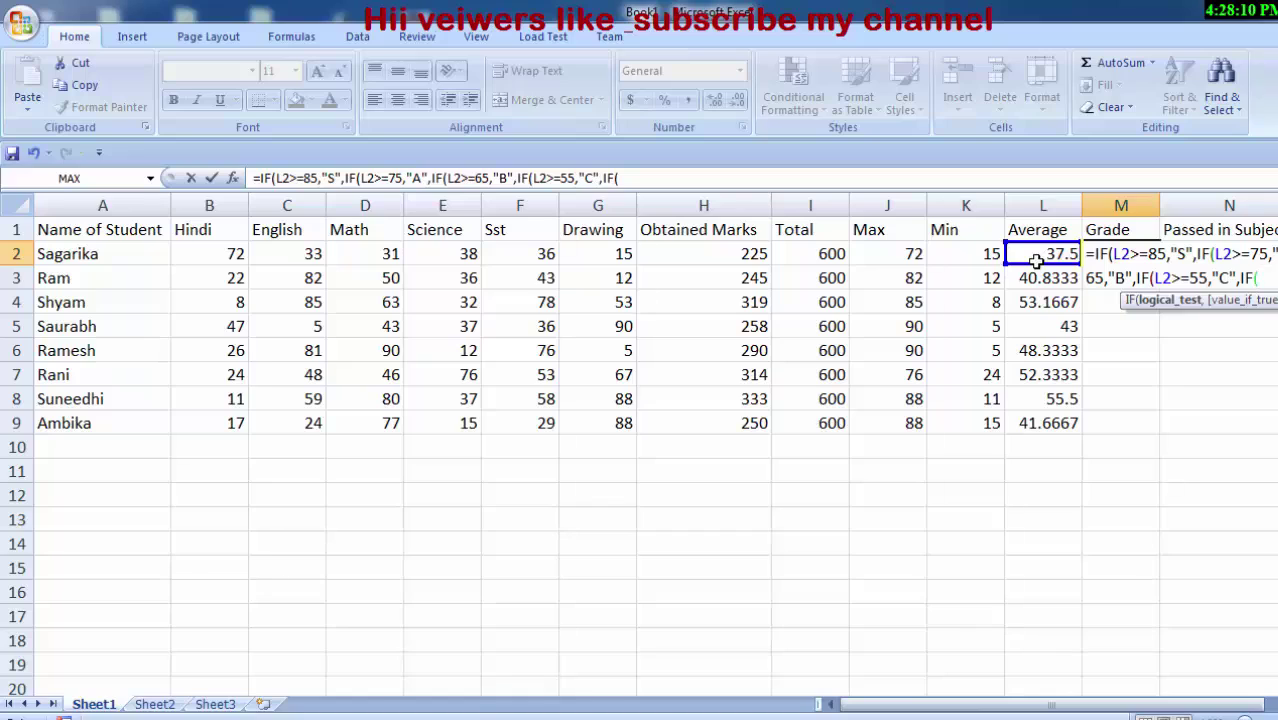
pyautogui.click(1037, 256)
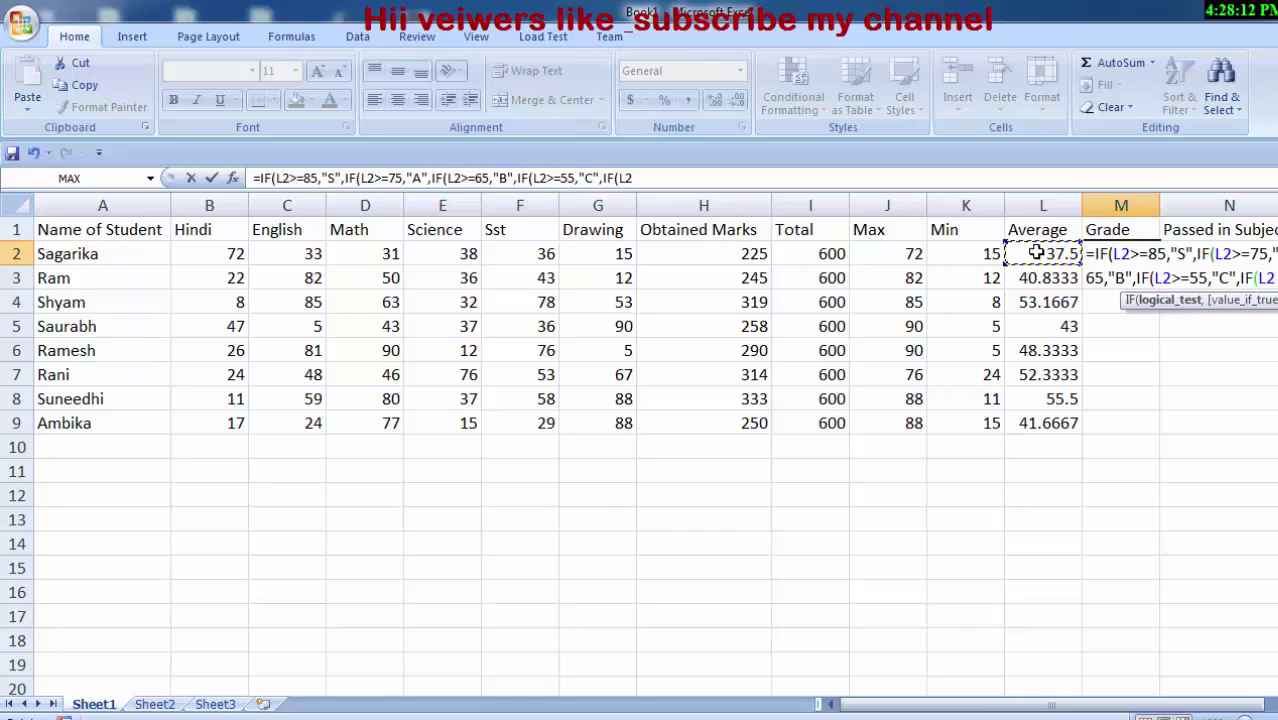
pyautogui.write('>=')
pyautogui.write('50')
pyautogui.write(',')
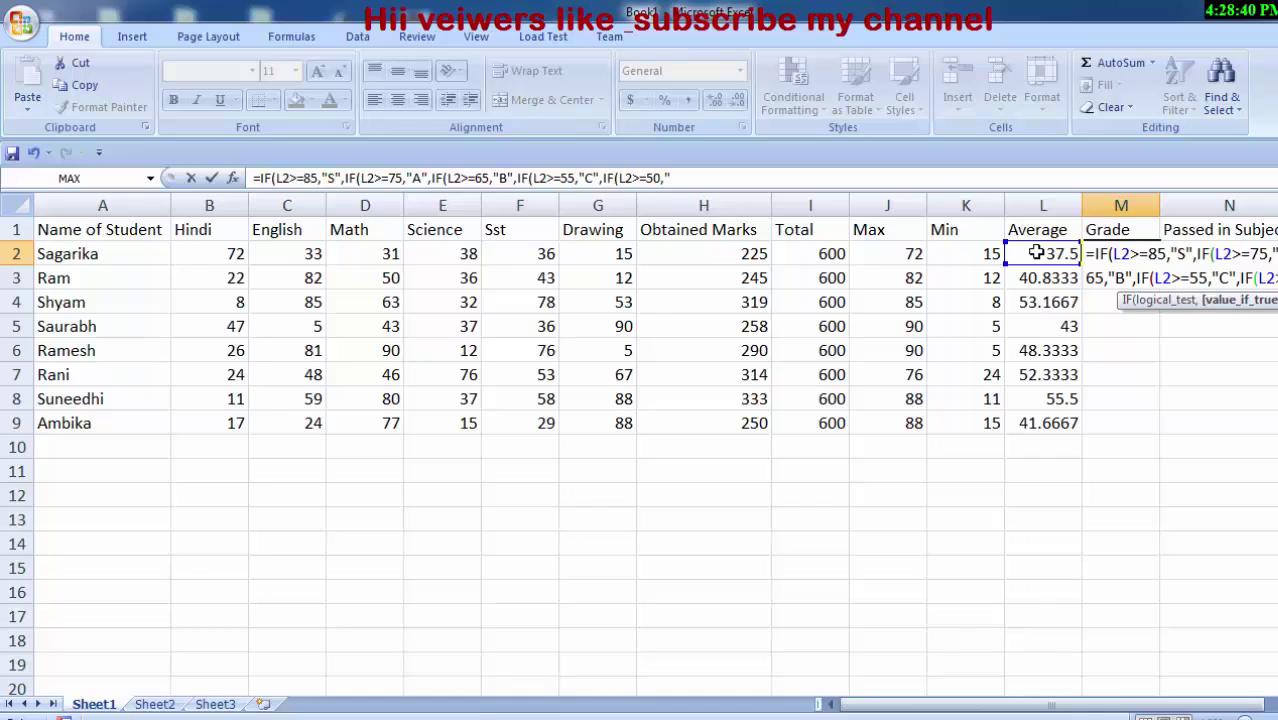
pyautogui.write('D"')
pyautogui.write(',')
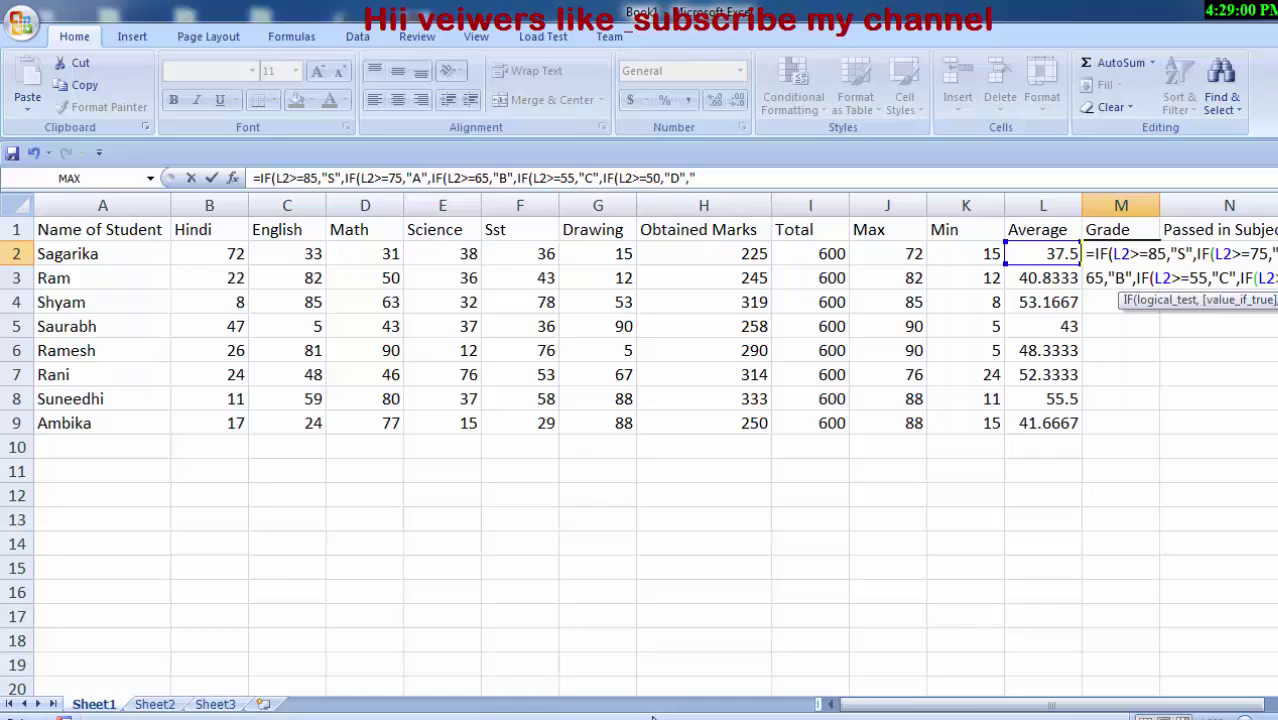
pyautogui.write('Fail')
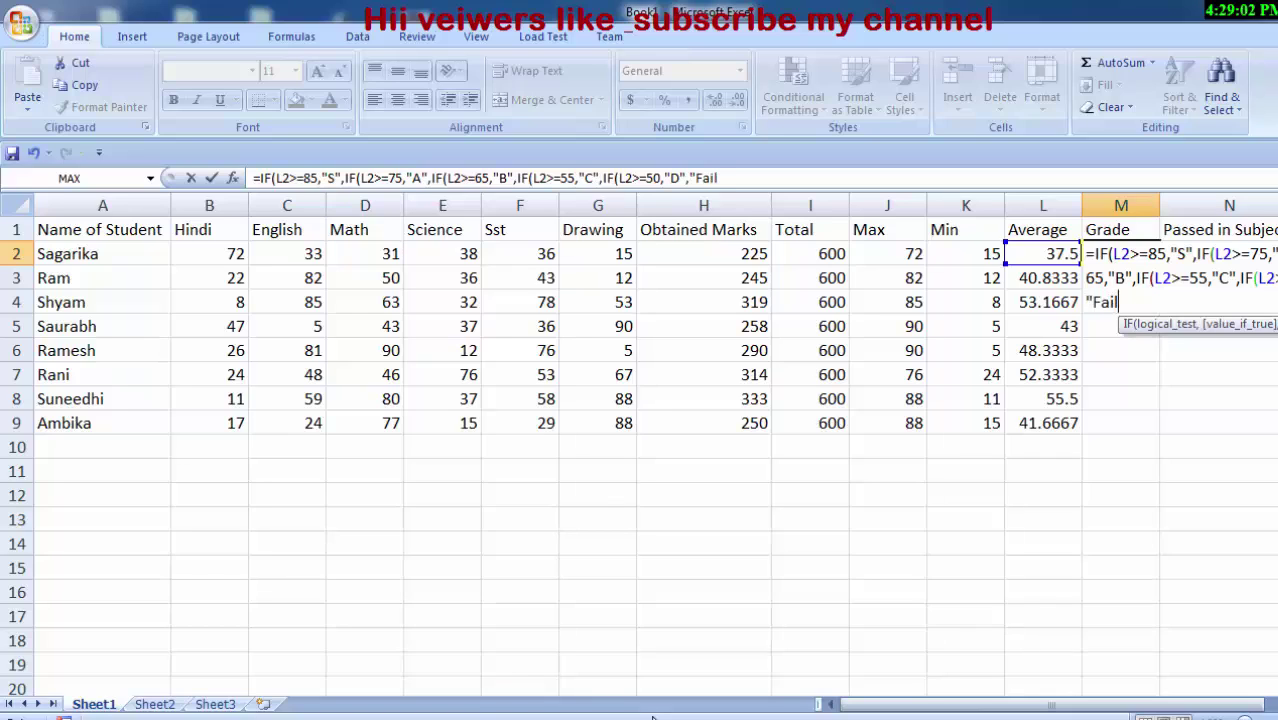
pyautogui.write('"')
pyautogui.write(')')
# Commit the grade formula with Excel's parentheses correction and fill it down M2:M9.
pyautogui.press('Return')
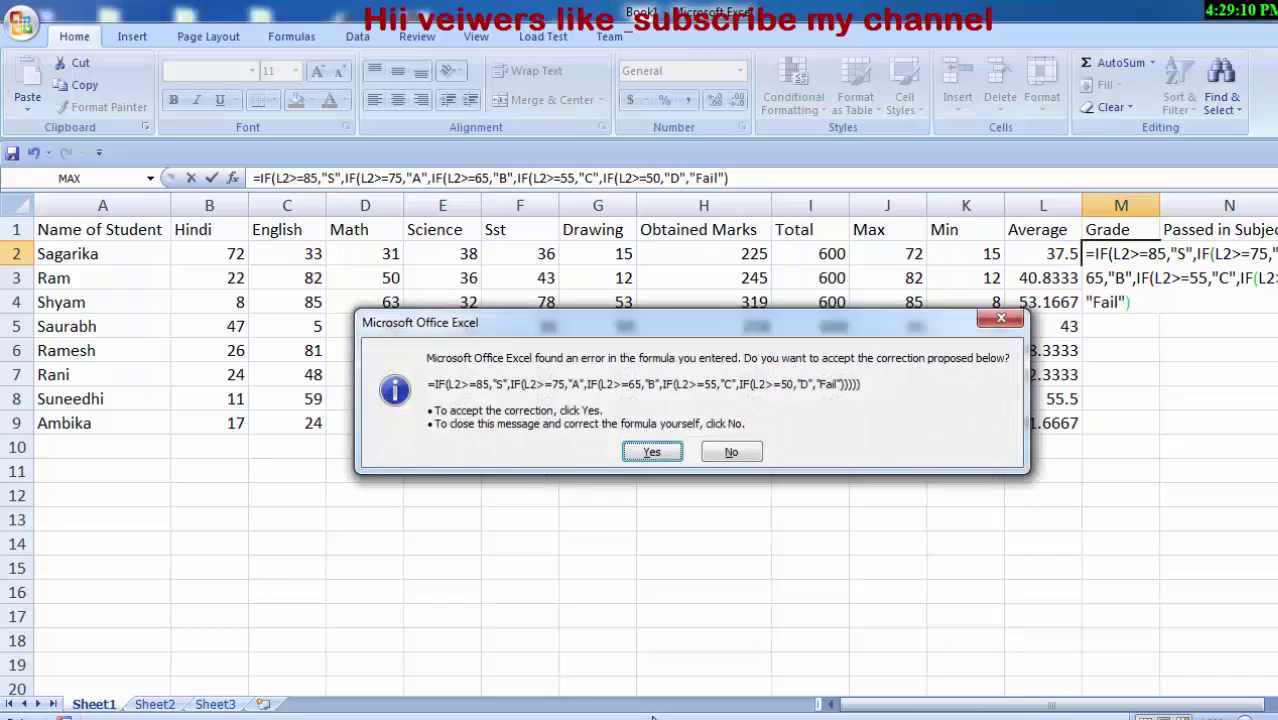
pyautogui.press('Return')
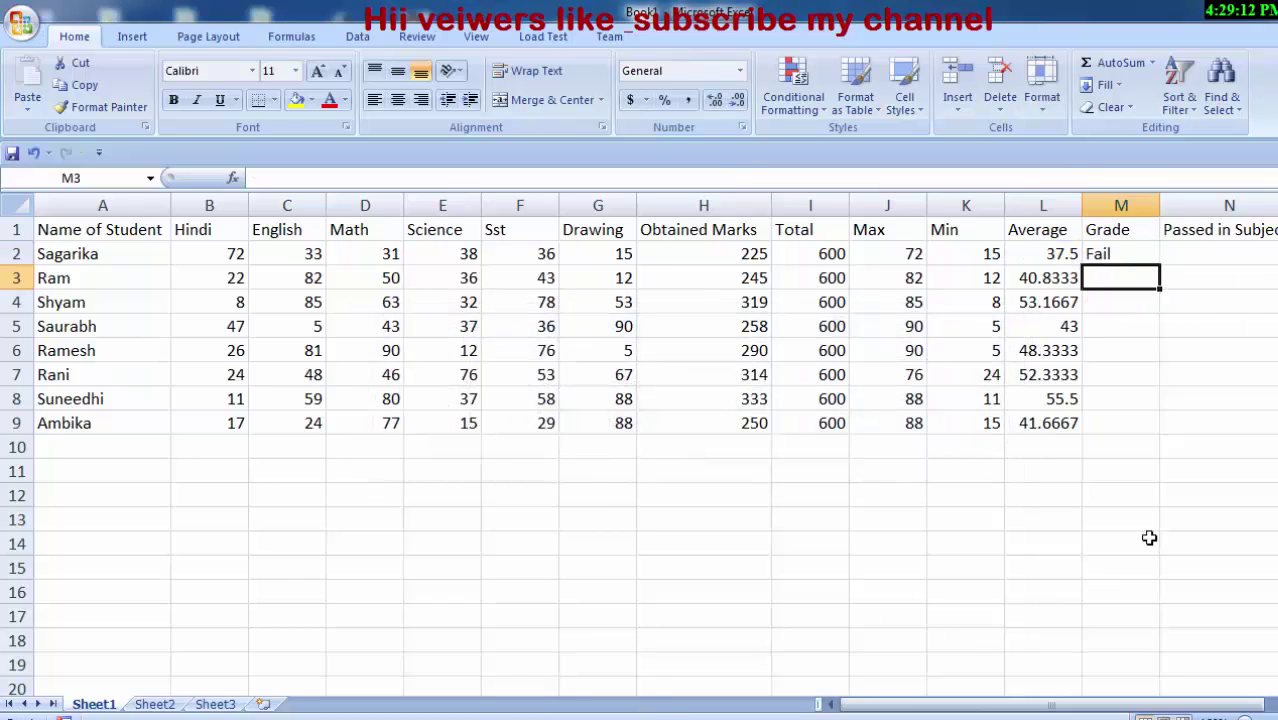
pyautogui.click(1113, 251)
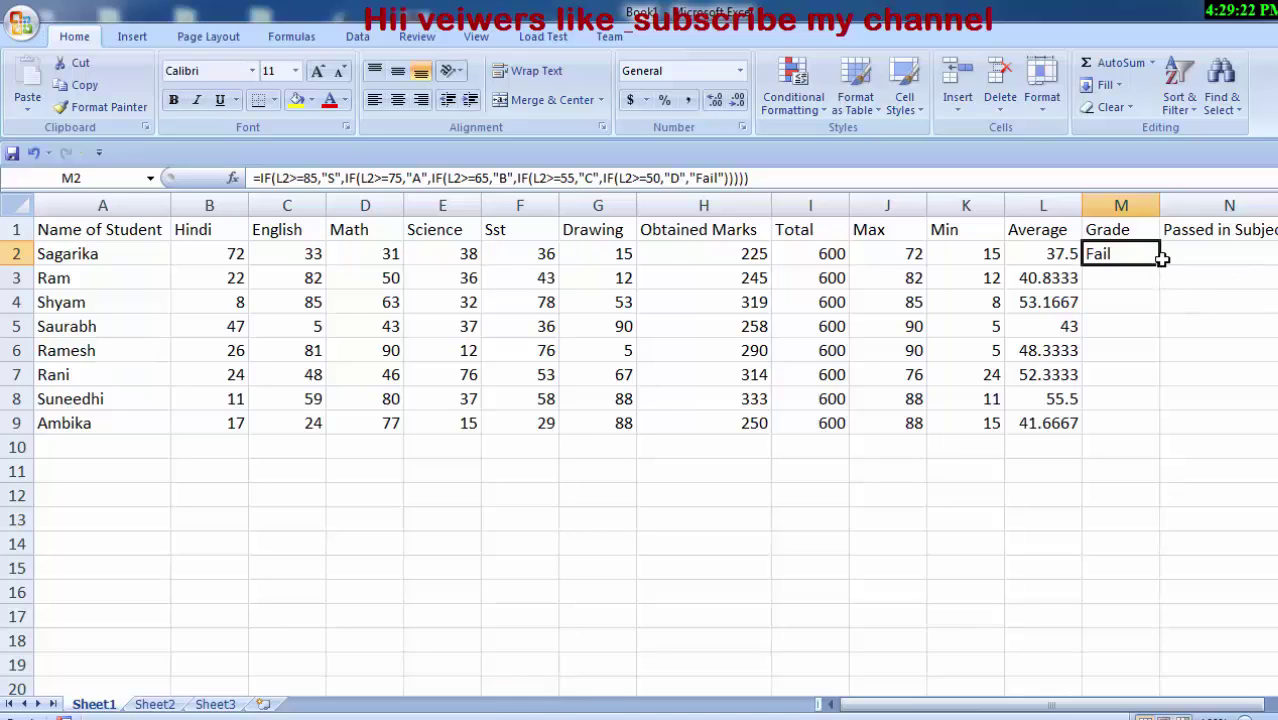
pyautogui.moveTo(1163, 267); pyautogui.dragTo(1165, 437)
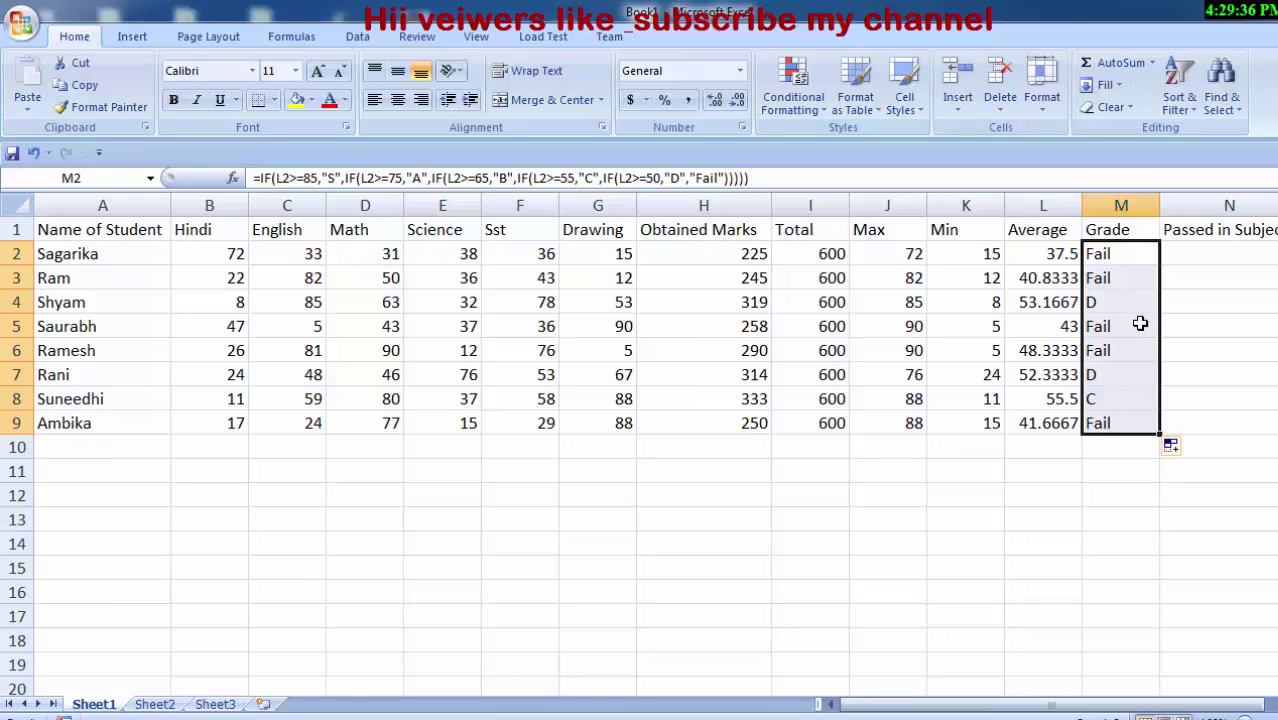
pyautogui.click(1197, 258)
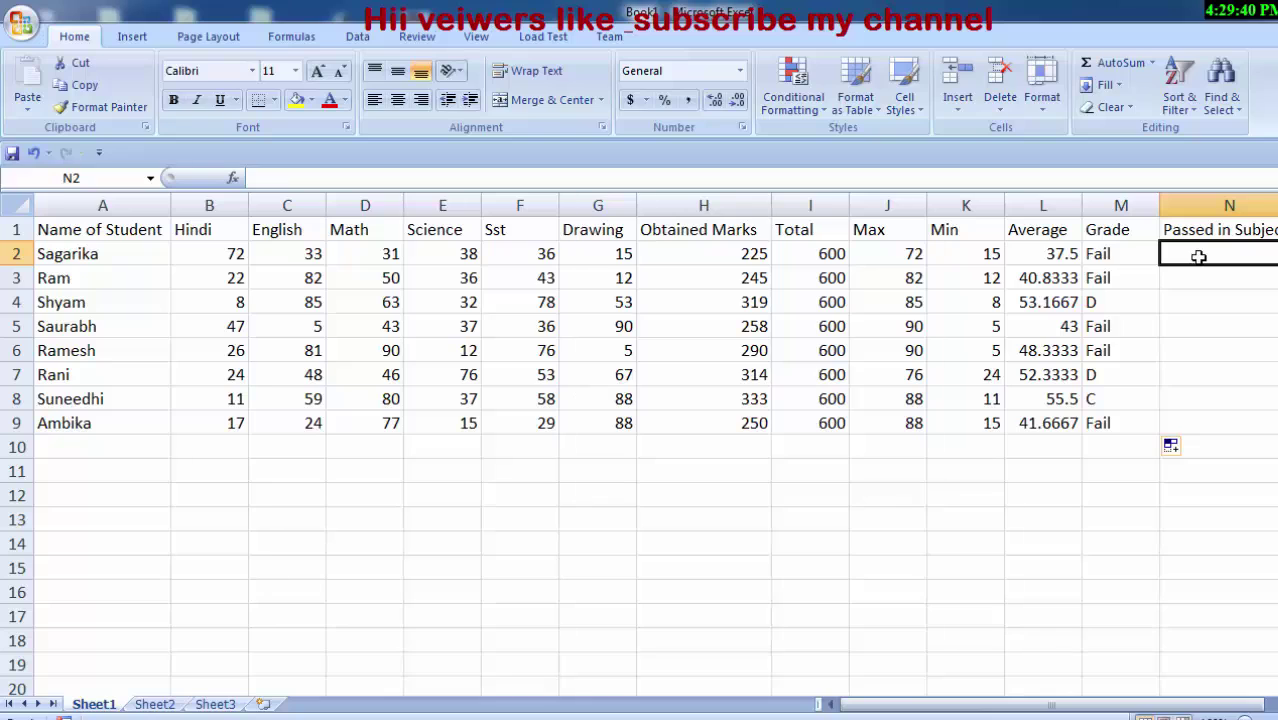
# Find COUNTIF in Insert Function and open its arguments for N2.
pyautogui.click(290, 40)
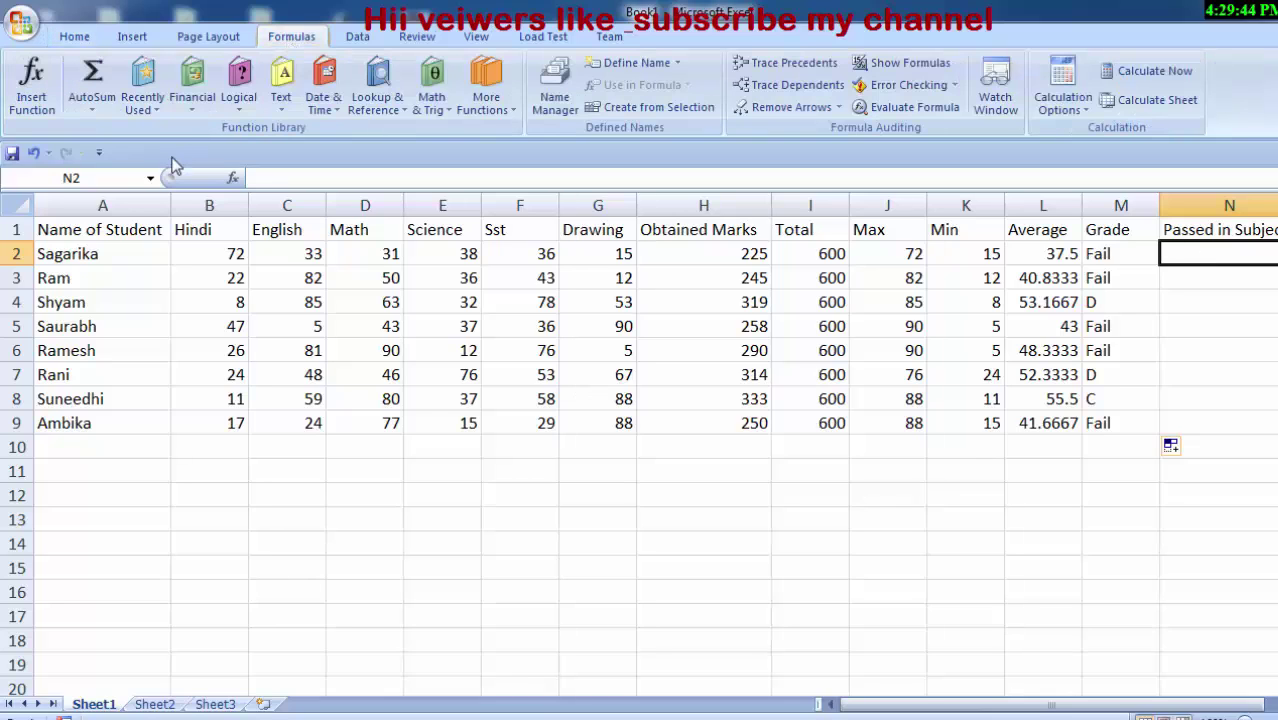
pyautogui.click(33, 100)
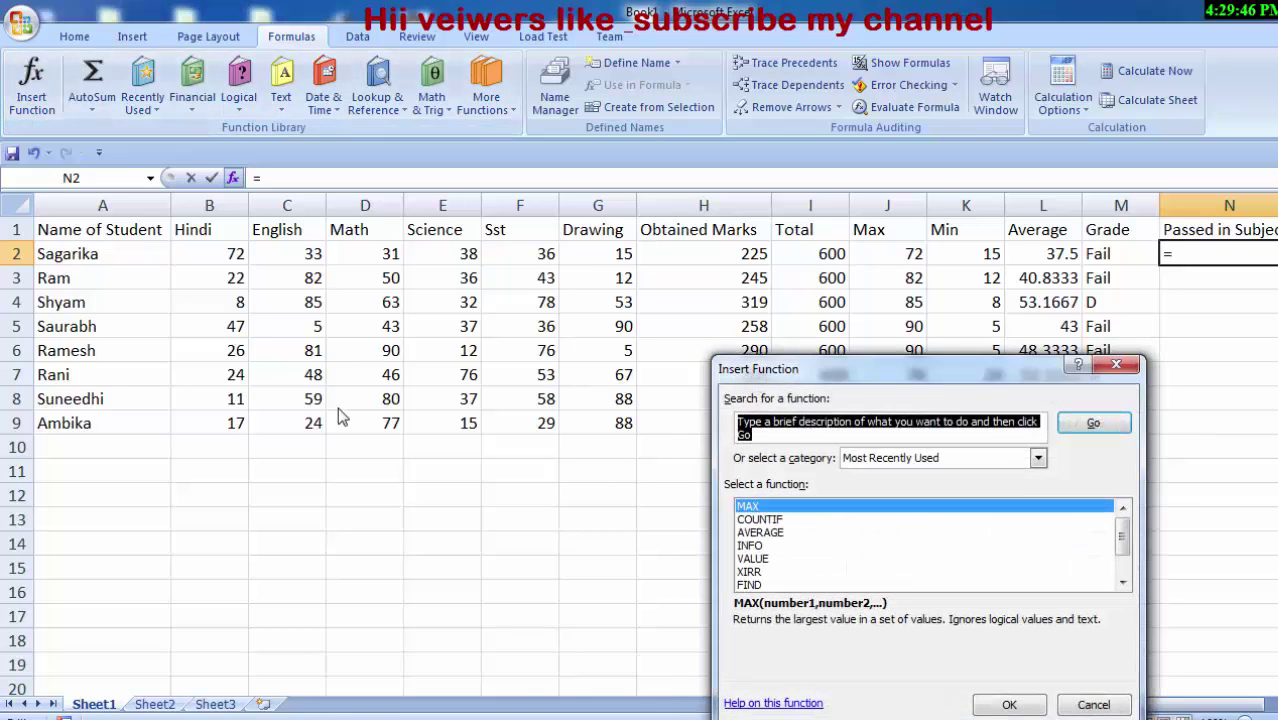
pyautogui.write('c')
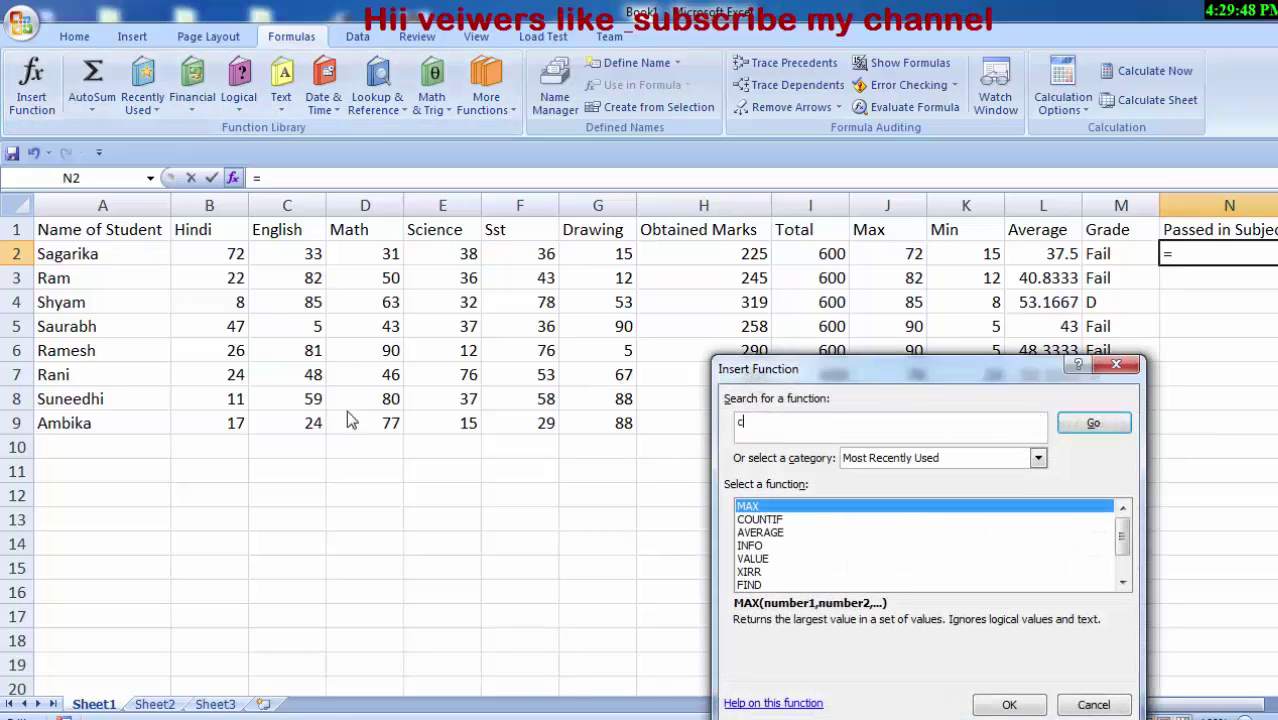
pyautogui.write('ounti')
pyautogui.write('f')
pyautogui.press('Return')
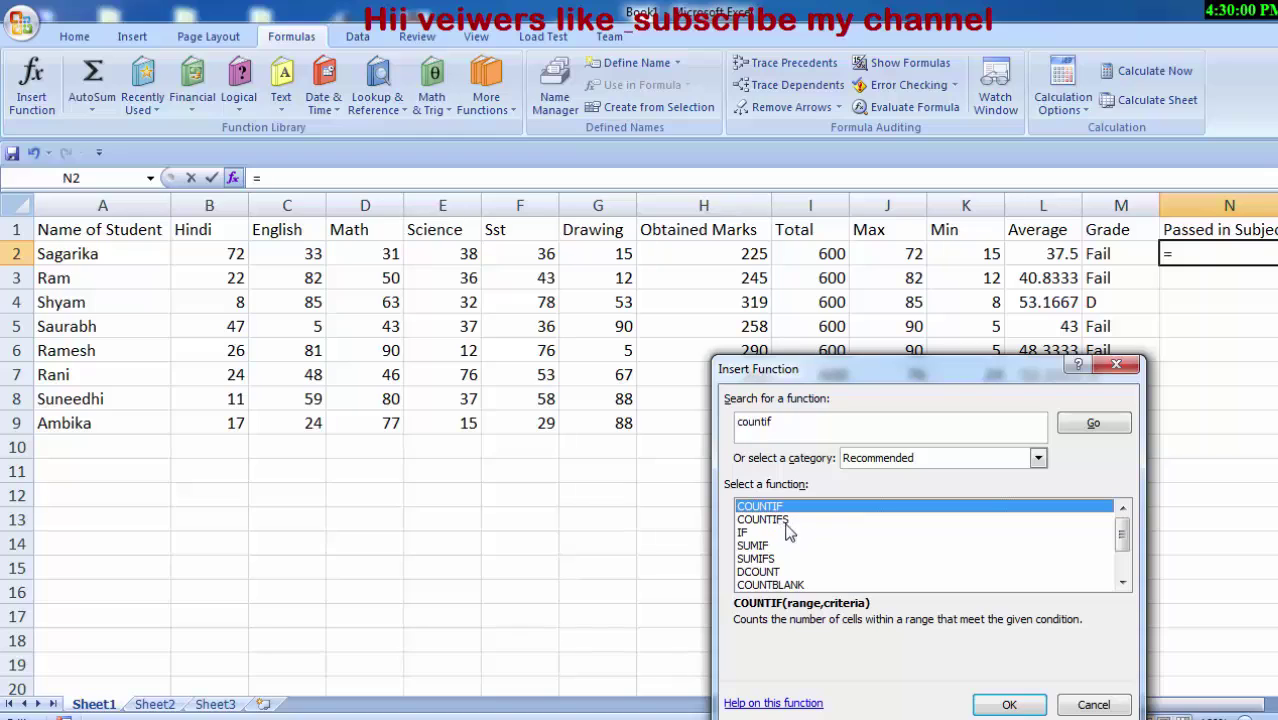
pyautogui.click(1088, 426)
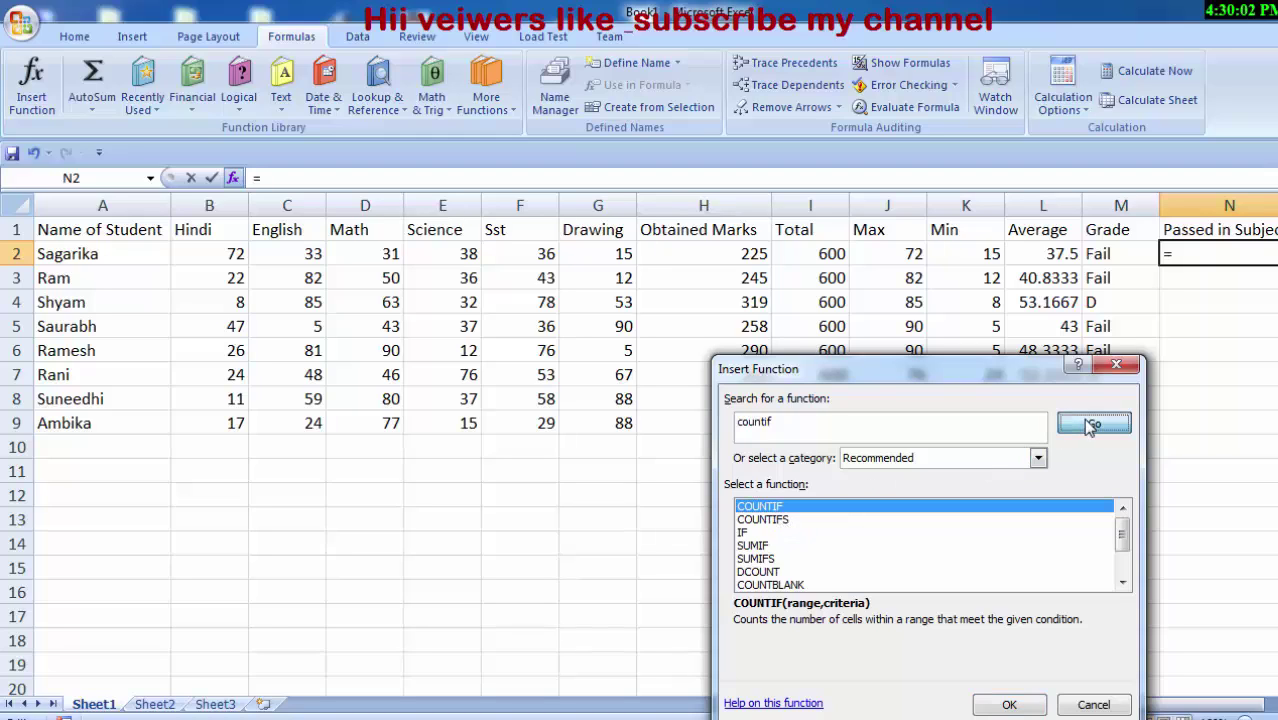
pyautogui.click(1007, 703)
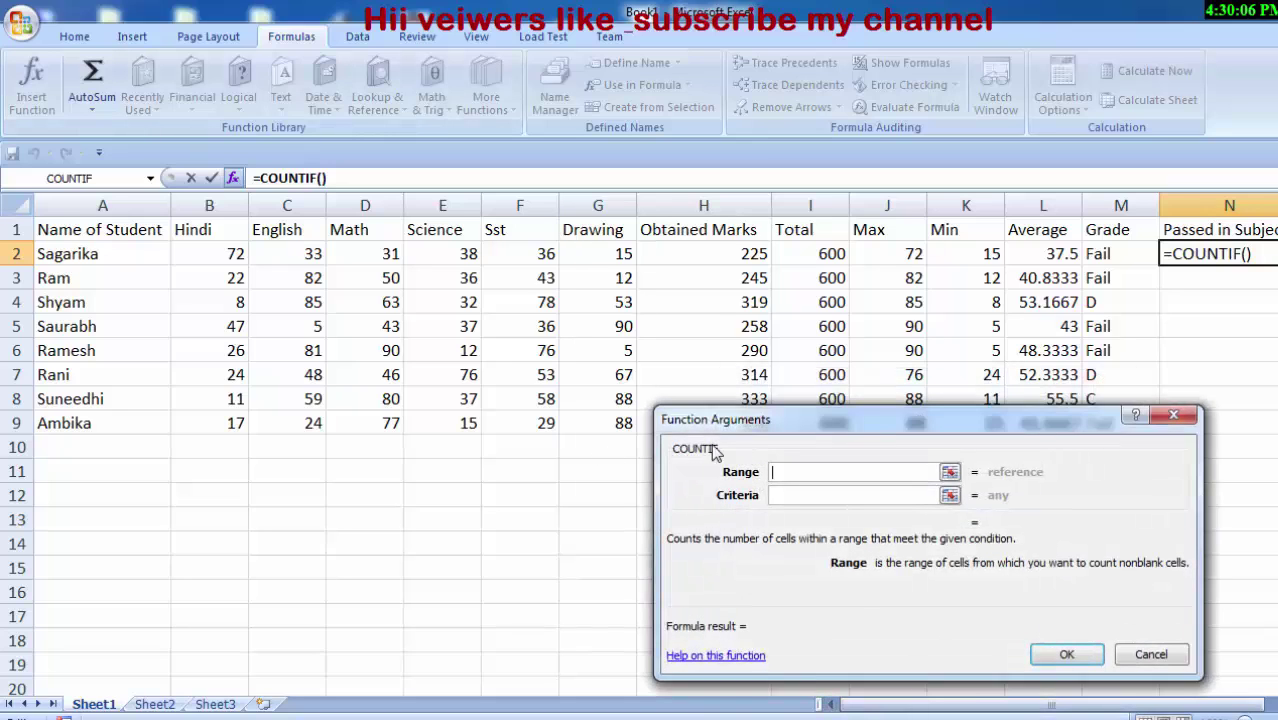
pyautogui.moveTo(716, 420); pyautogui.dragTo(716, 430)
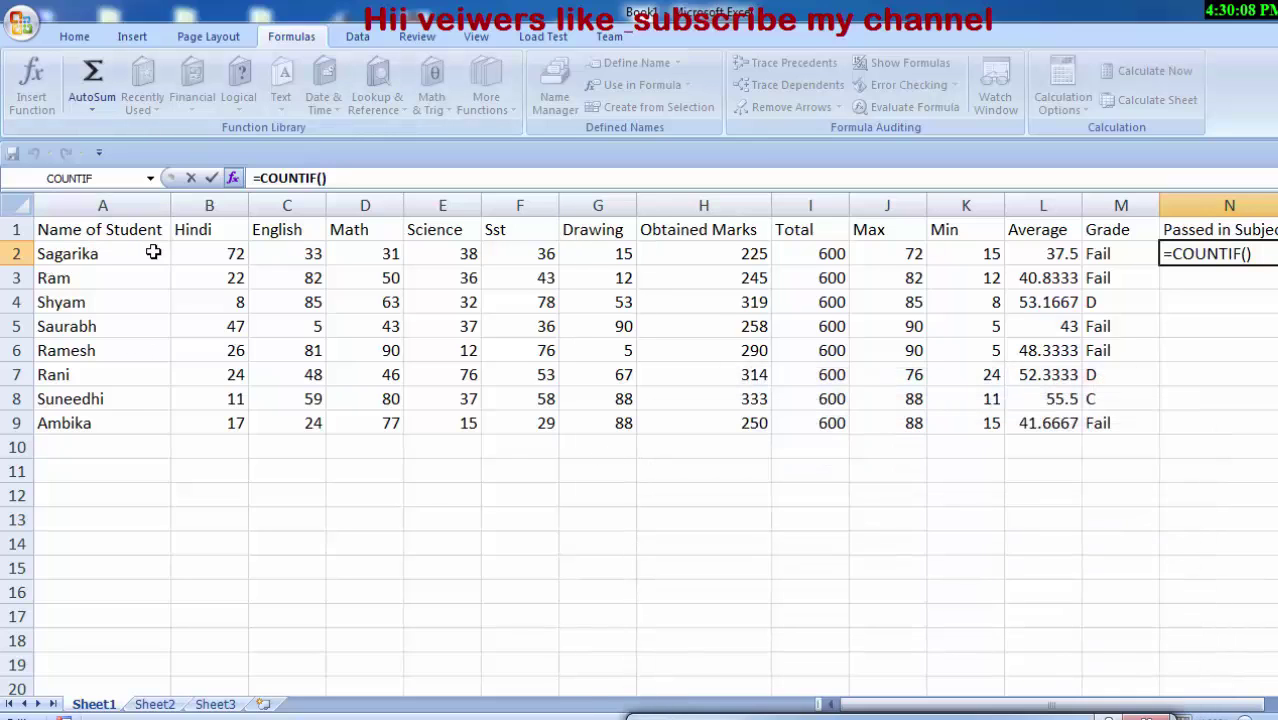
# Set COUNTIF's range to B2:G2 and criteria to ">33", then commit it.
pyautogui.click(240, 252)
pyautogui.moveTo(240, 252); pyautogui.dragTo(564, 254)
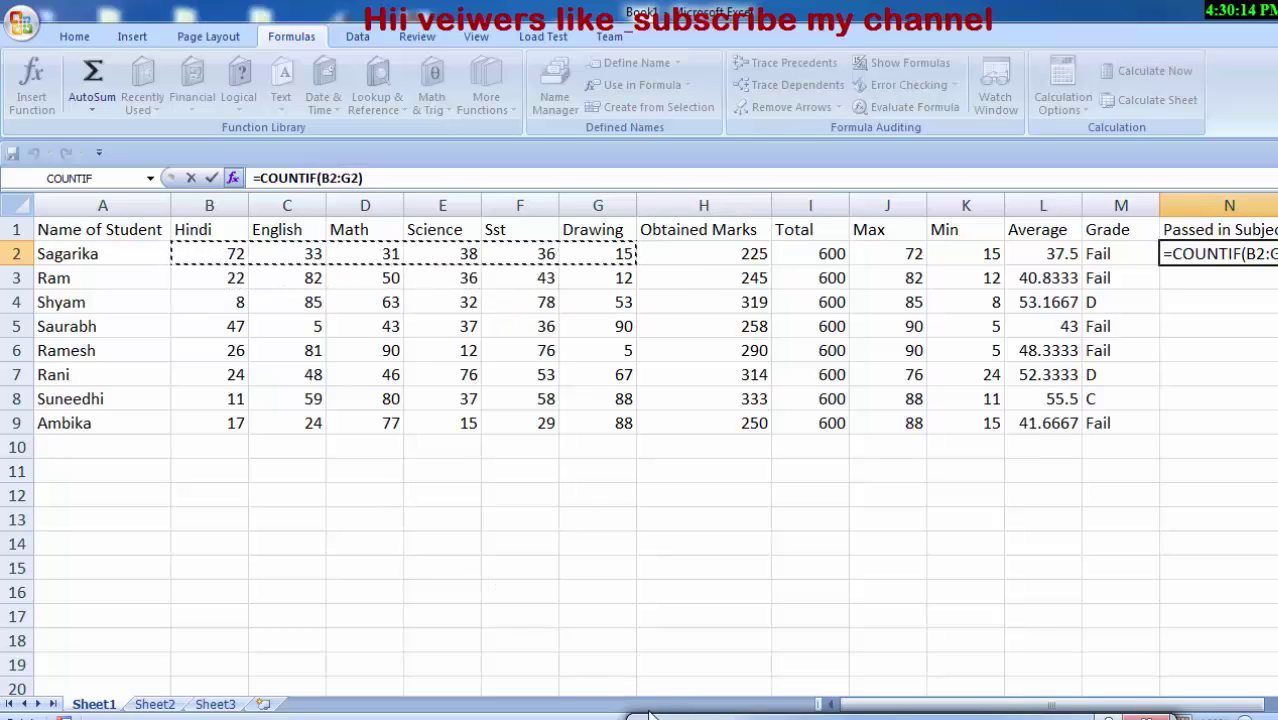
pyautogui.press('Return')
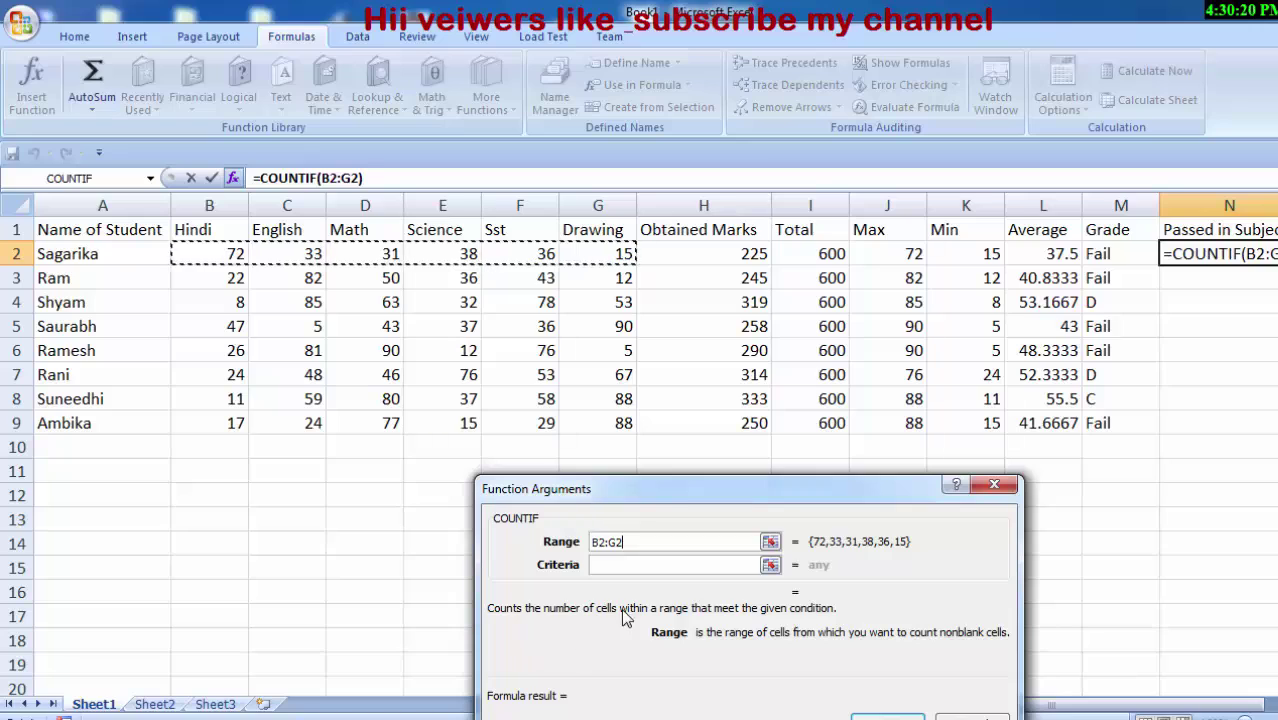
pyautogui.click(609, 567)
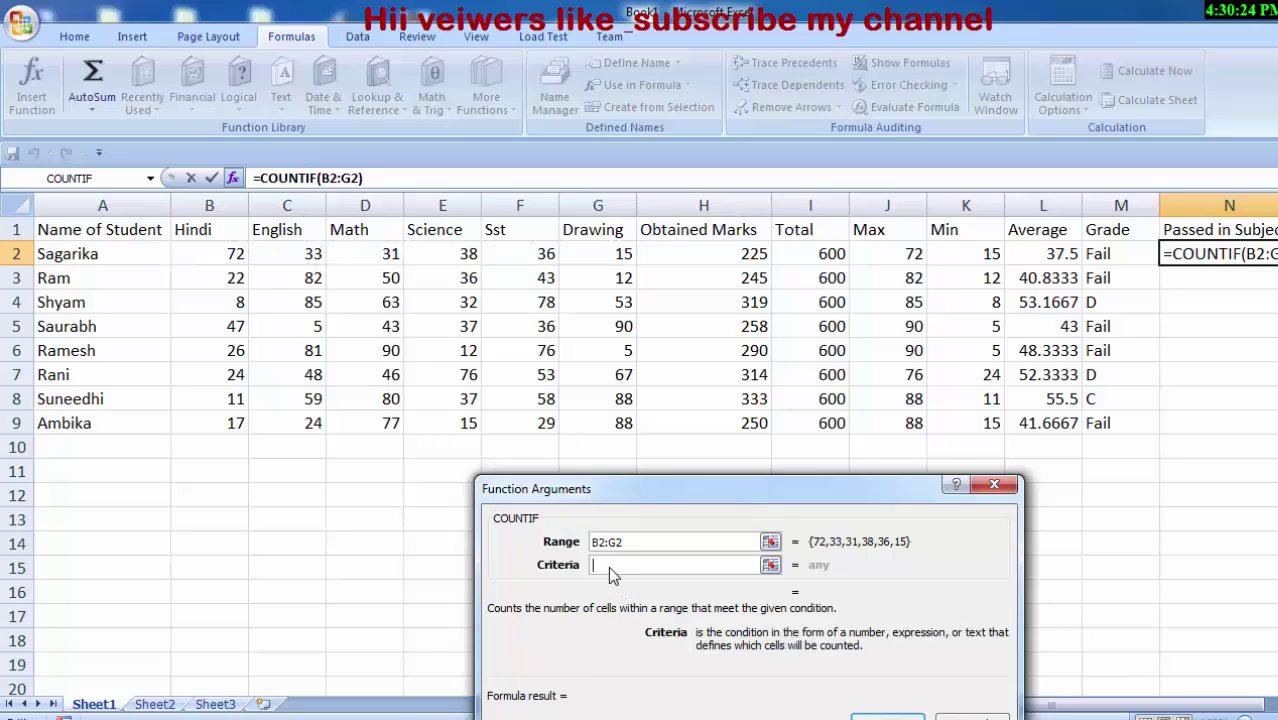
pyautogui.write('>')
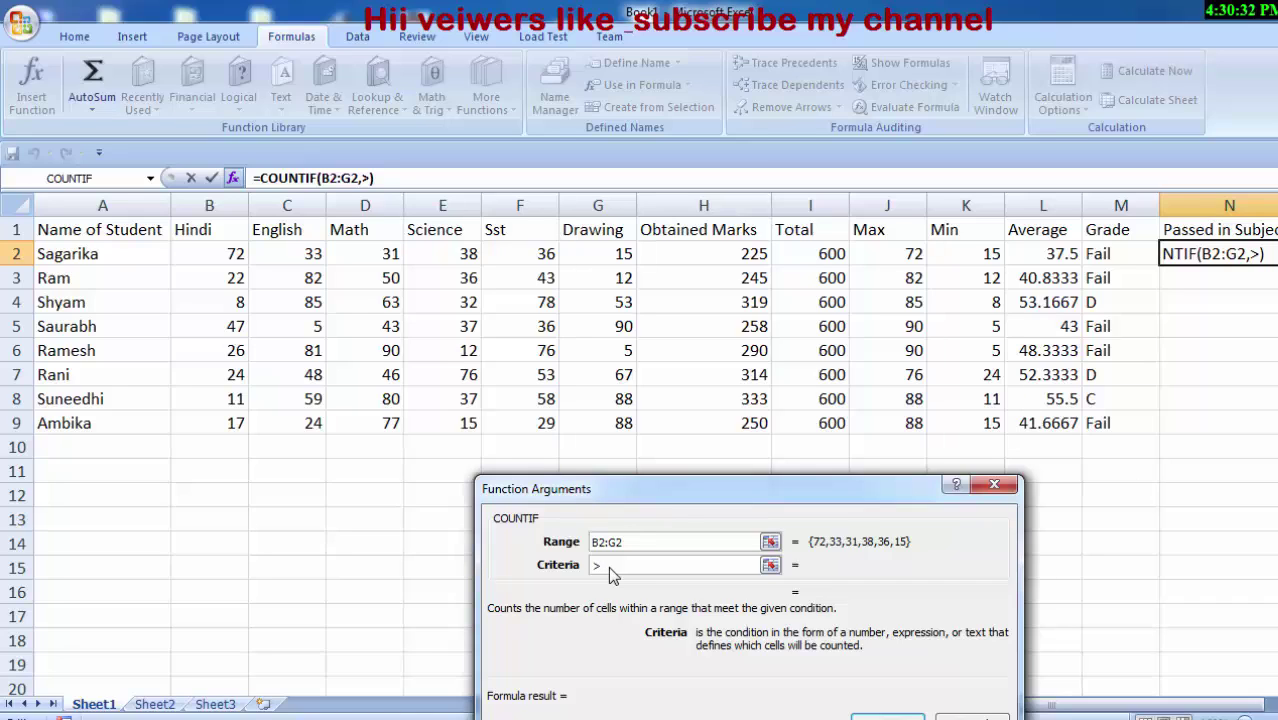
pyautogui.press('BackSpace')
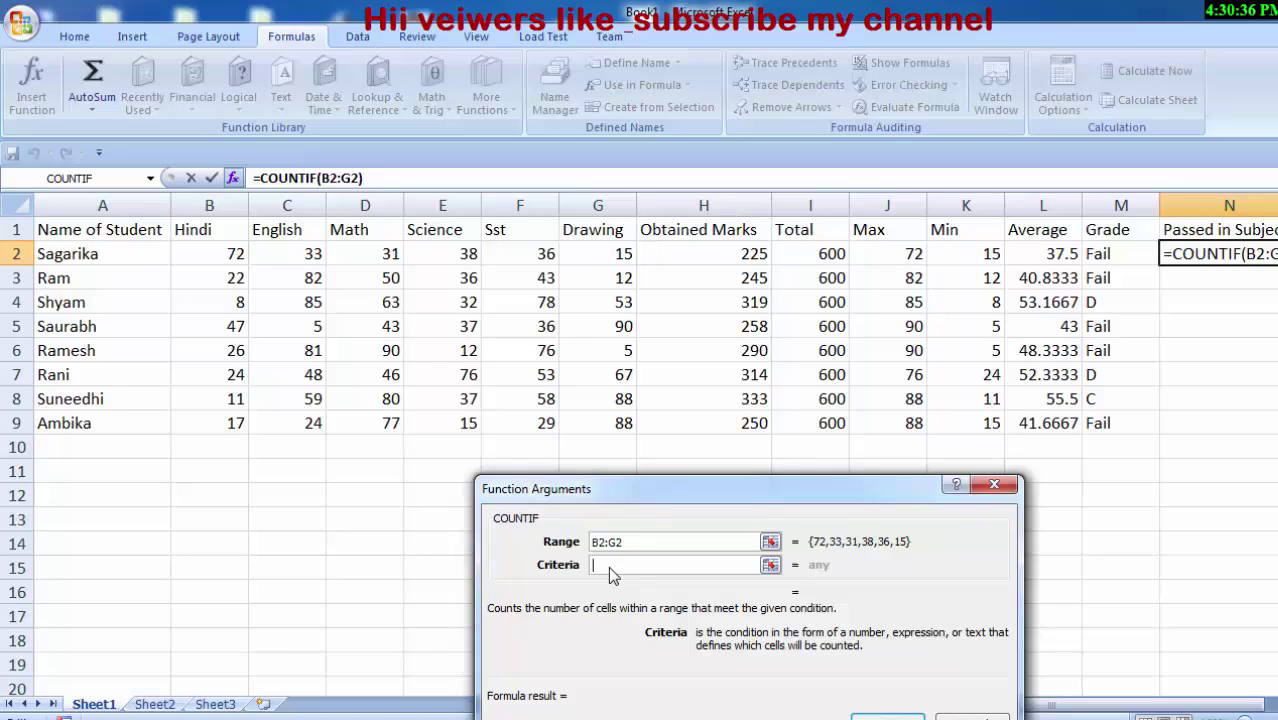
pyautogui.write('"')
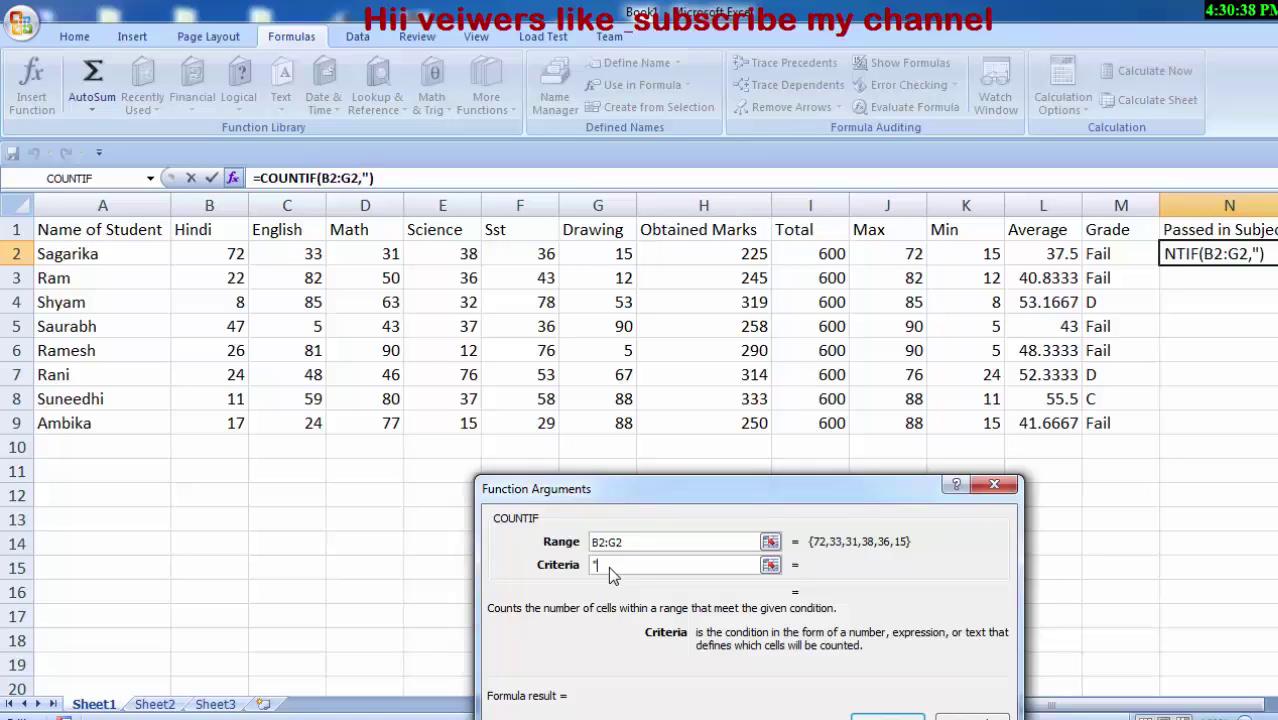
pyautogui.write('>')
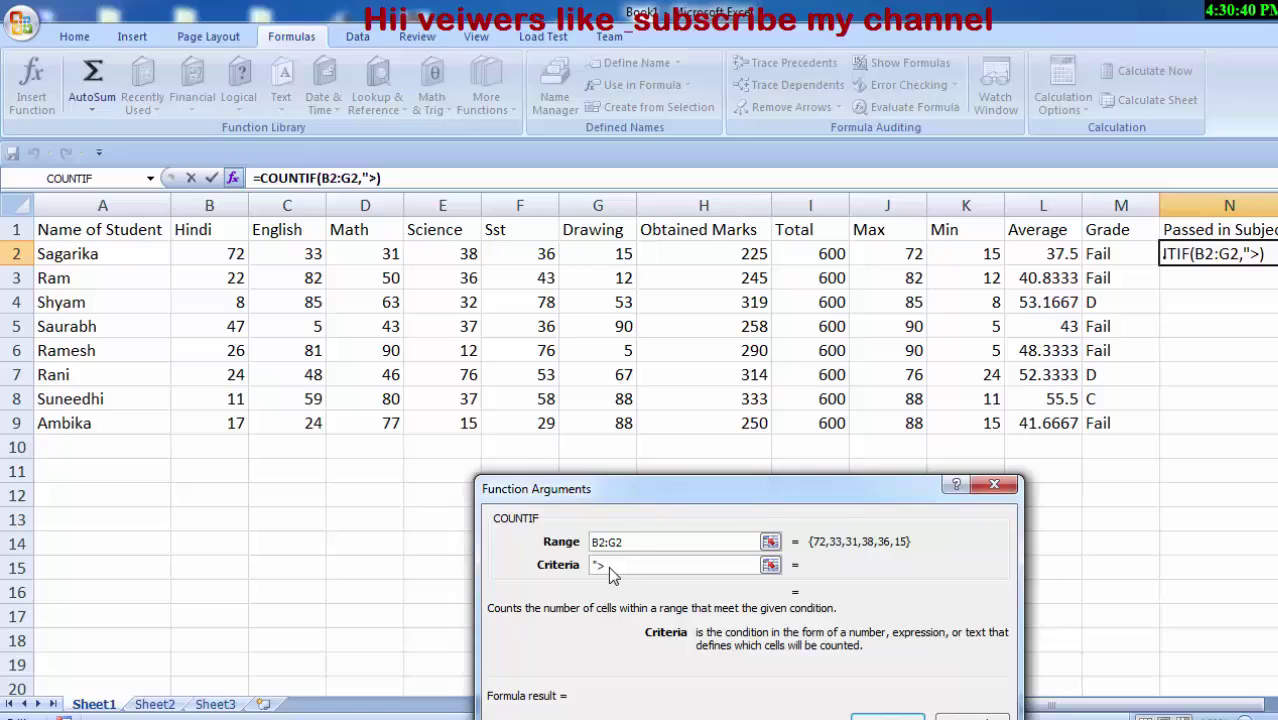
pyautogui.write('33')
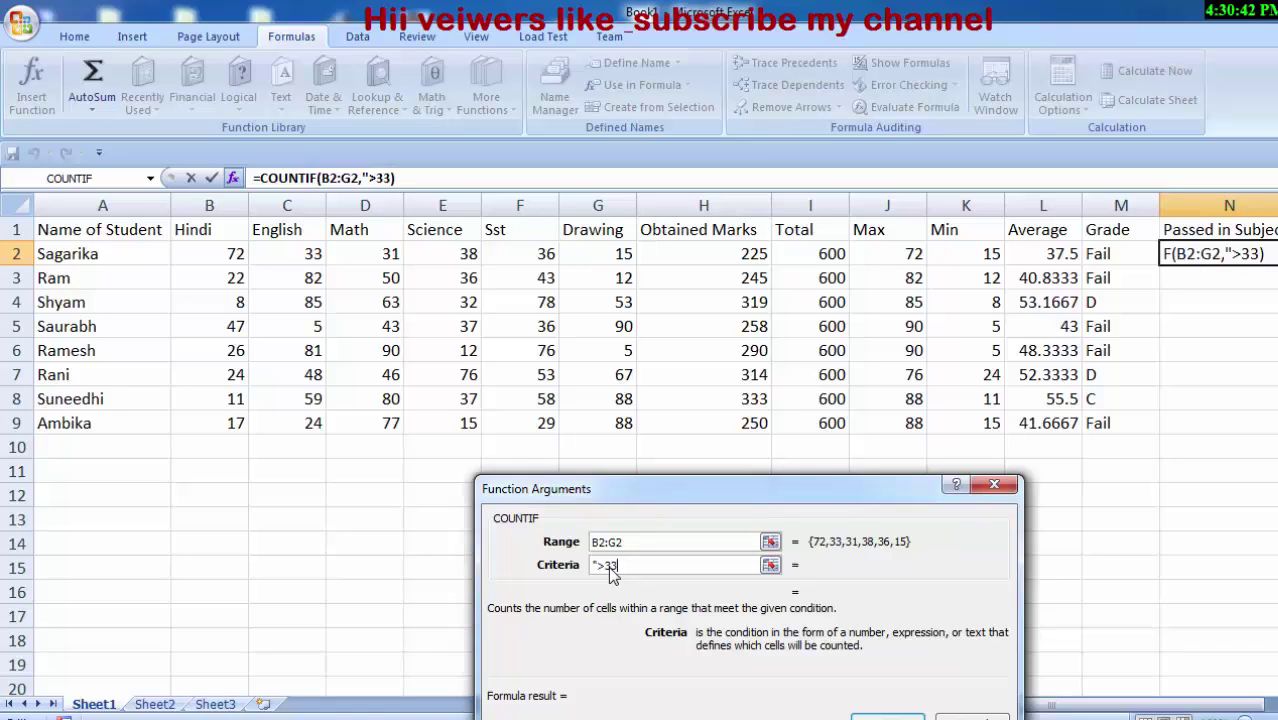
pyautogui.write('"')
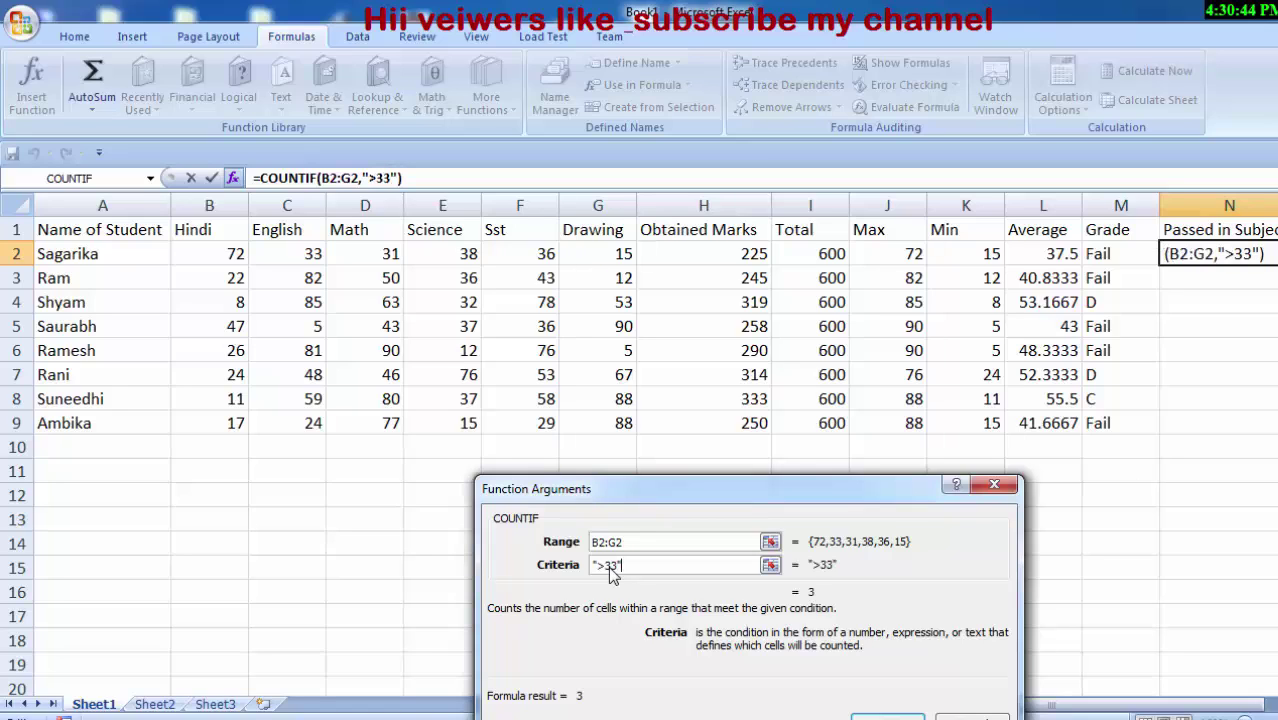
pyautogui.press('Return')
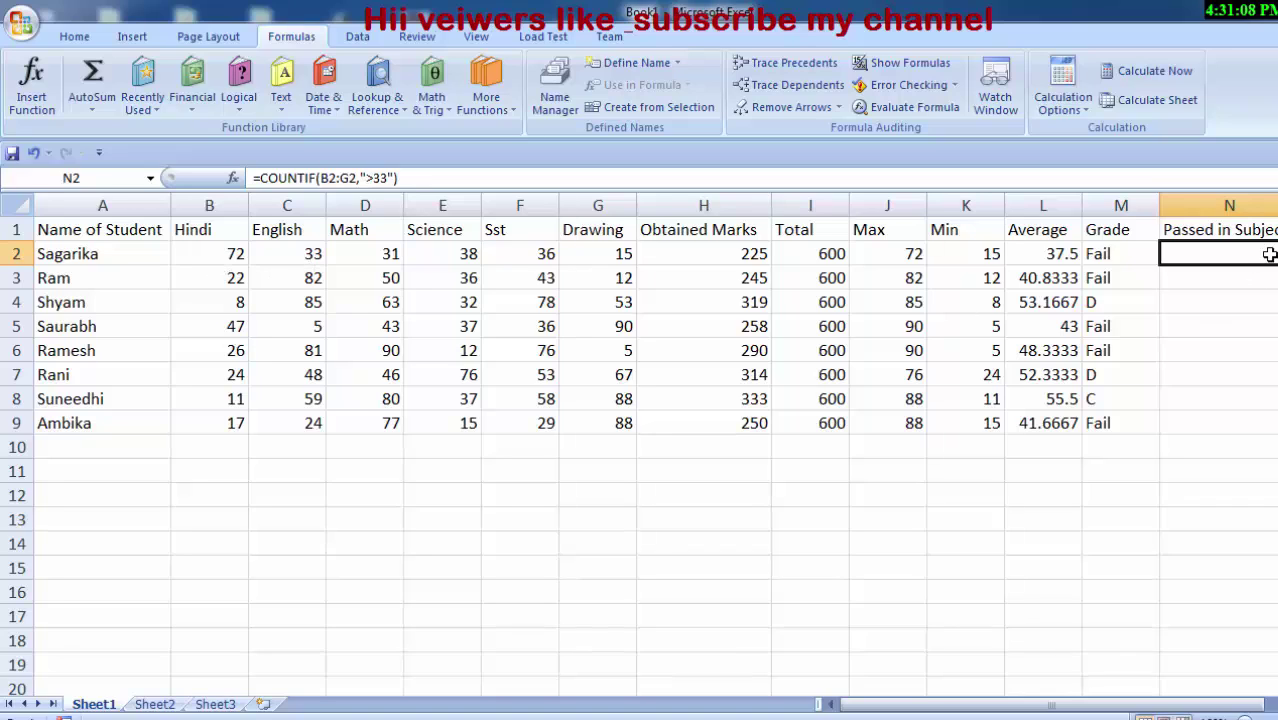
# Change N2's COUNTIF criteria to "<33", then clear N2 for re-entry.
pyautogui.click(373, 178)
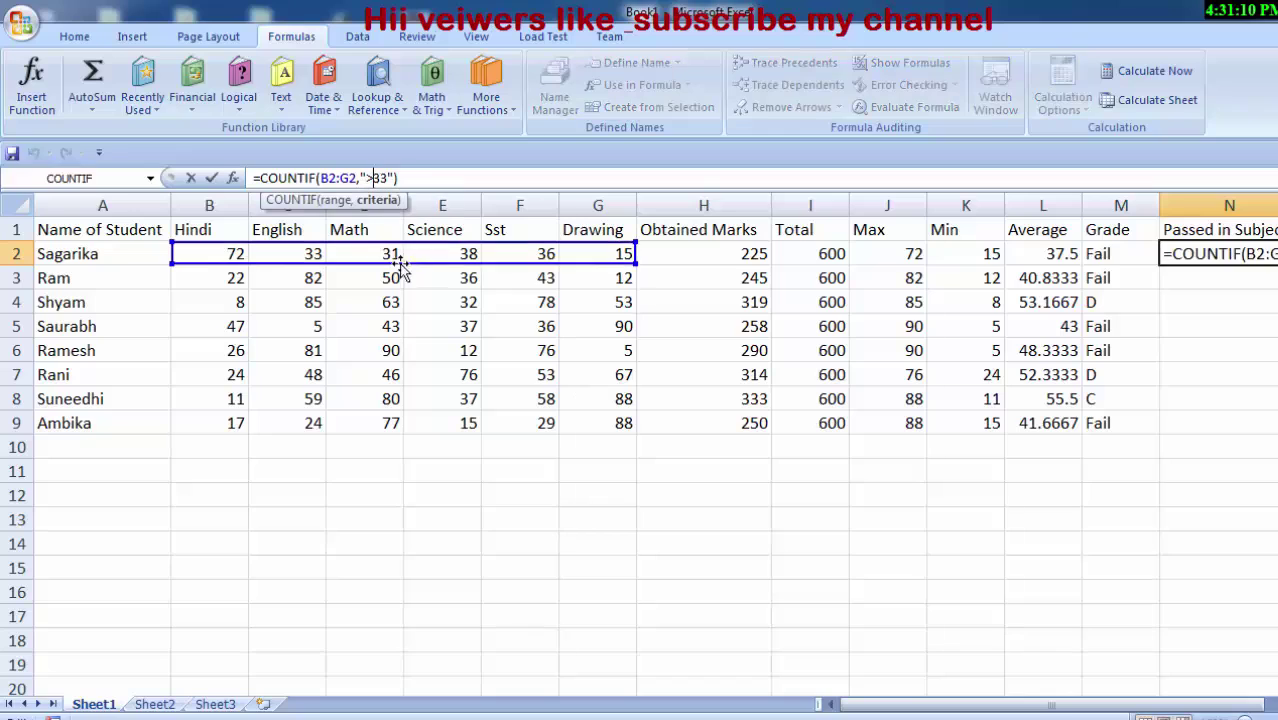
pyautogui.press('BackSpace')
pyautogui.write('<')
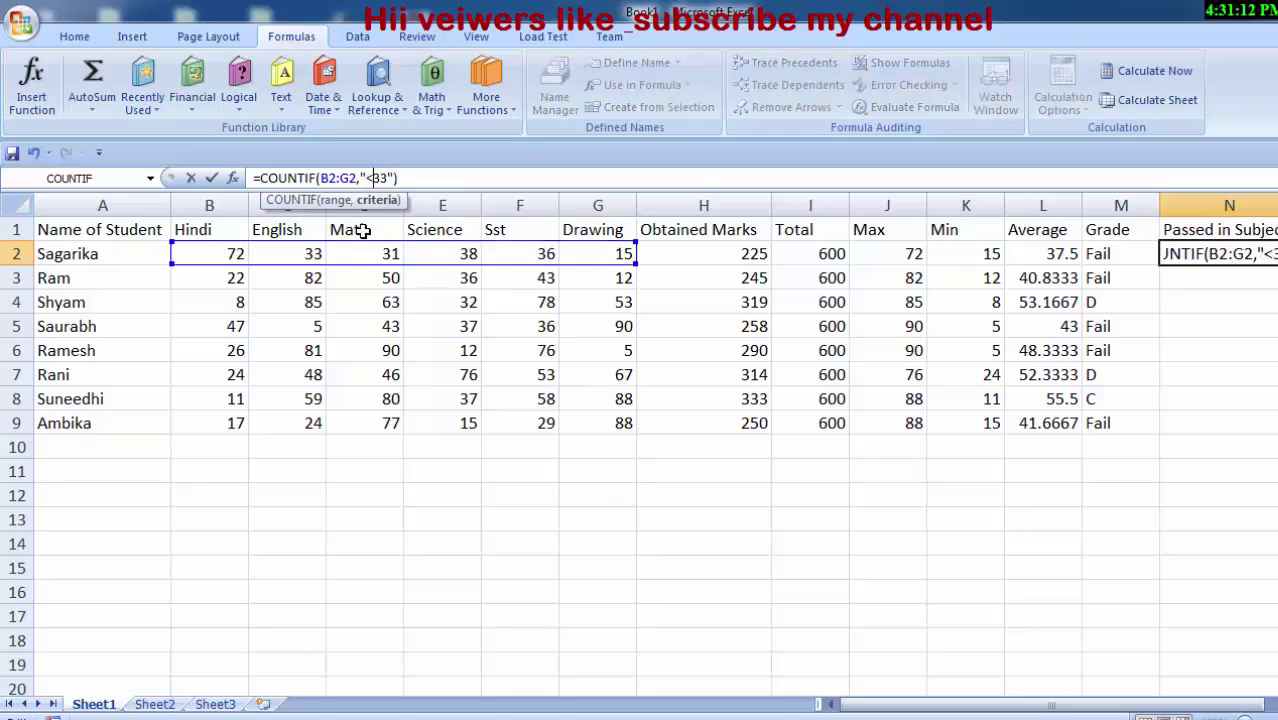
pyautogui.press('Return')
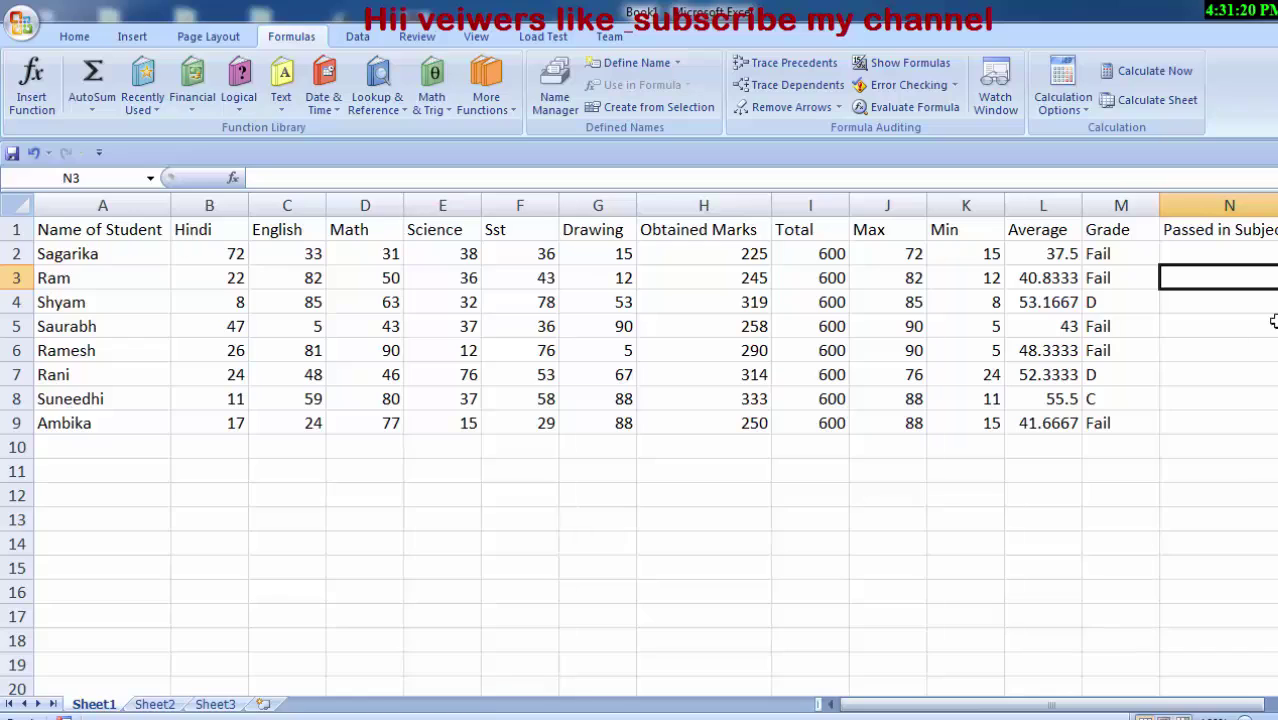
pyautogui.click(1265, 255)
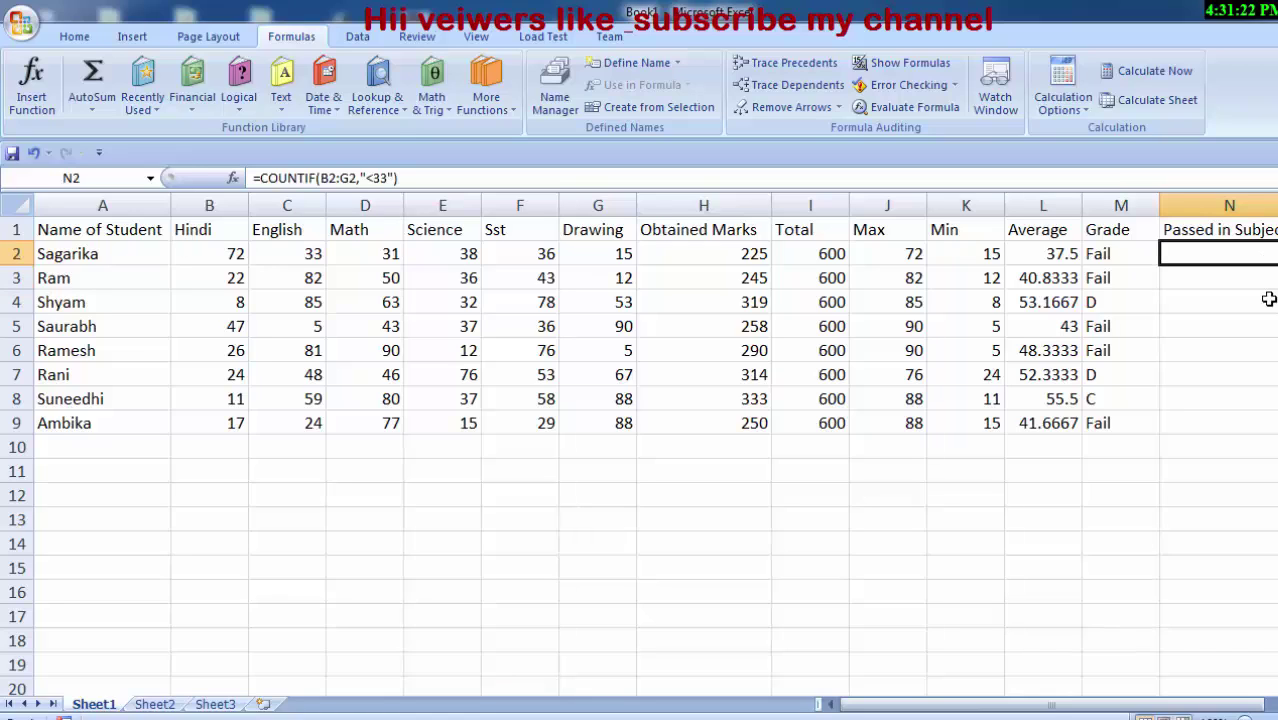
pyautogui.write('=')
pyautogui.press('BackSpace')
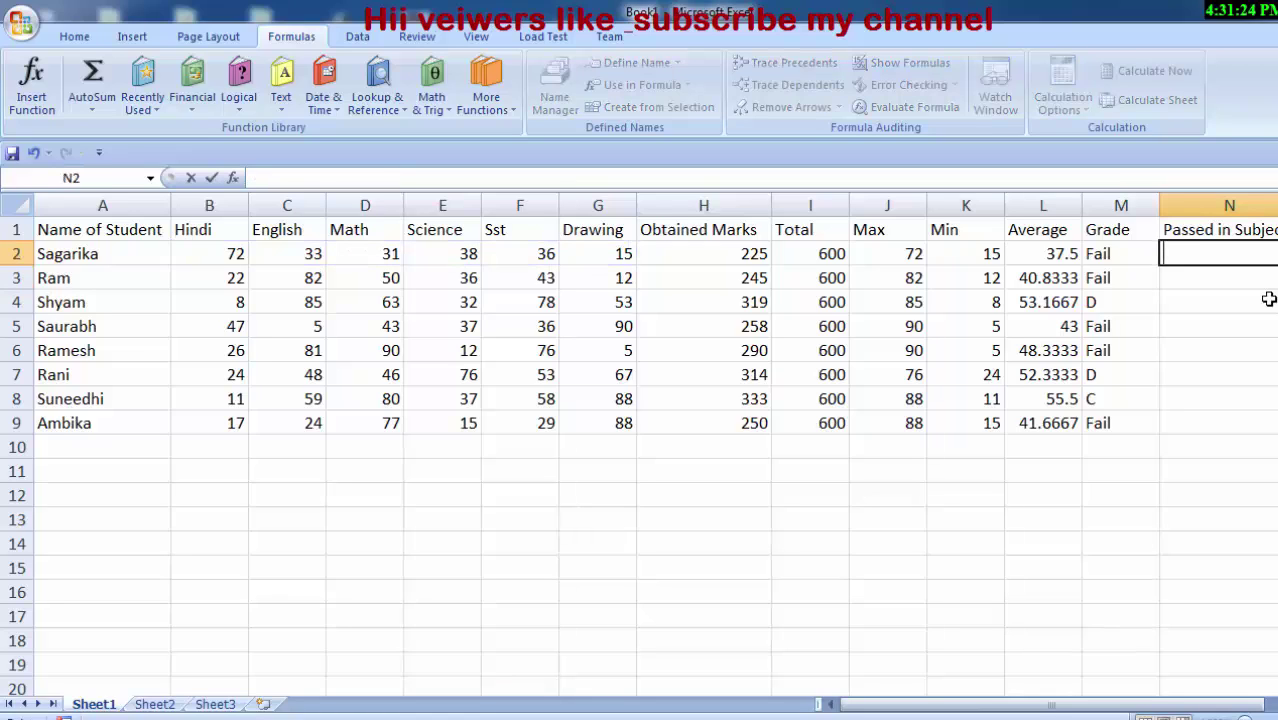
# Search for COUNTIF in Insert Function and open its arguments.
pyautogui.click(31, 85)
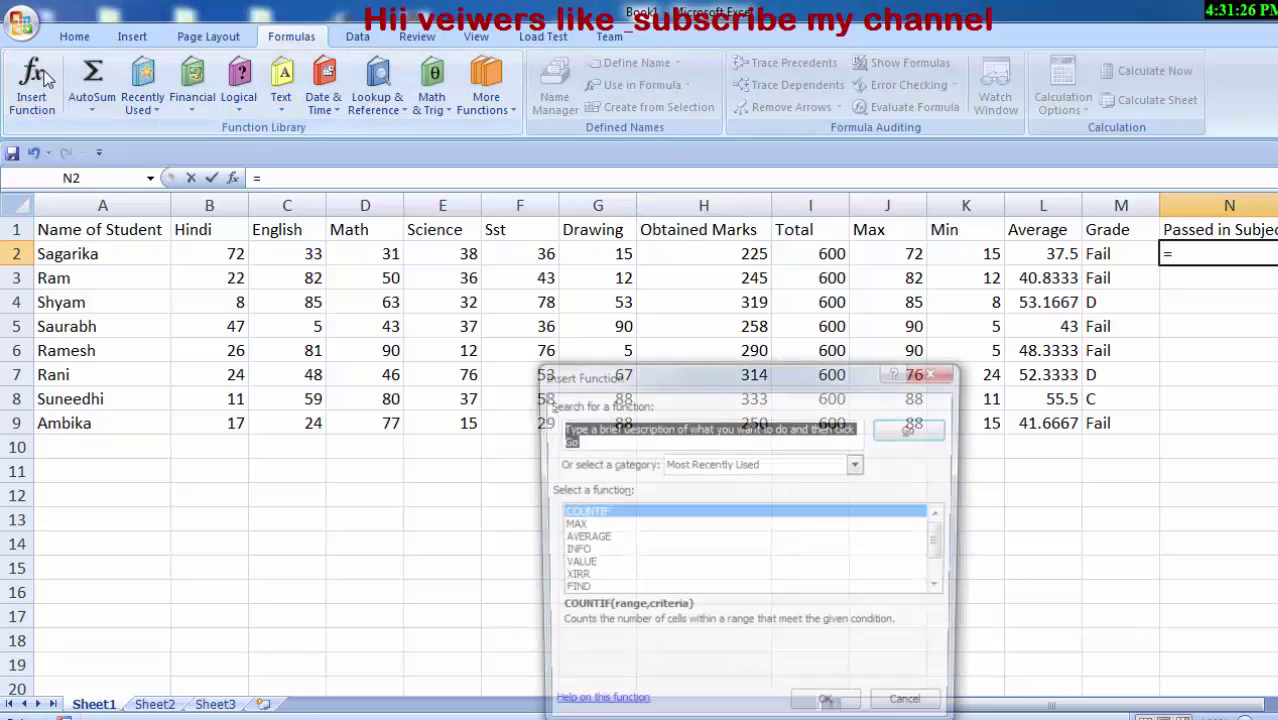
pyautogui.press('Return')
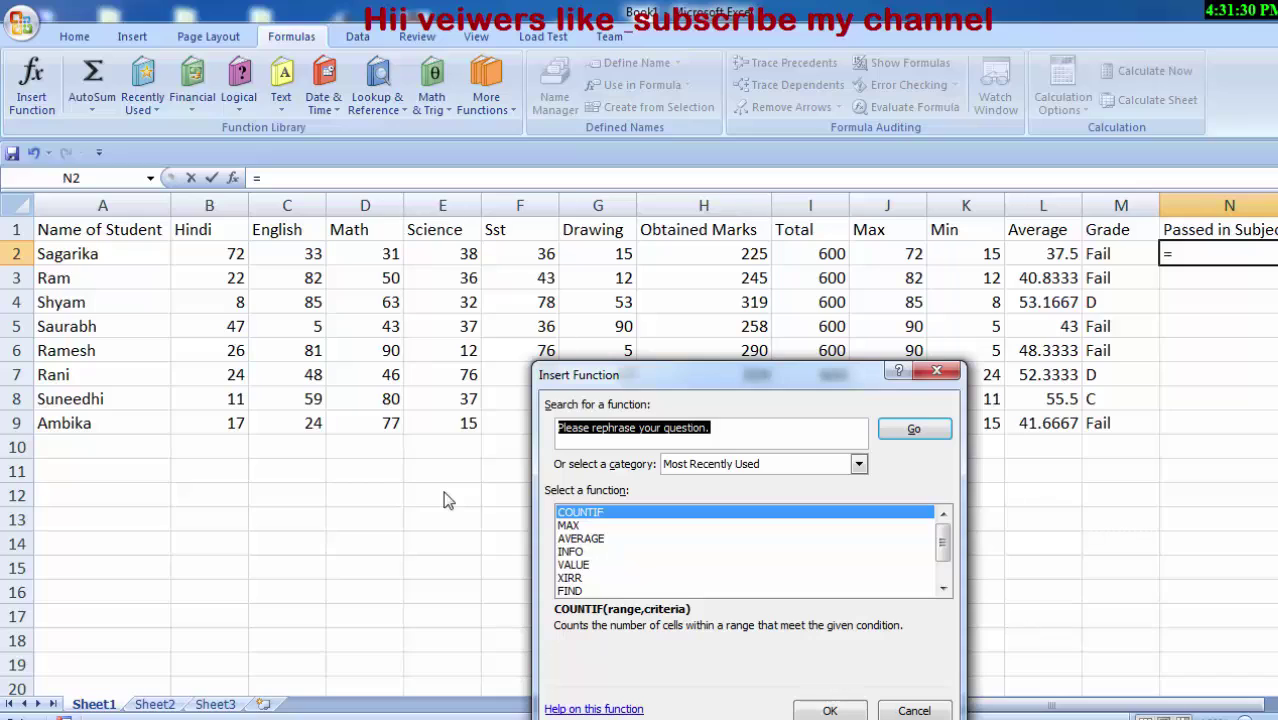
pyautogui.press('Return')
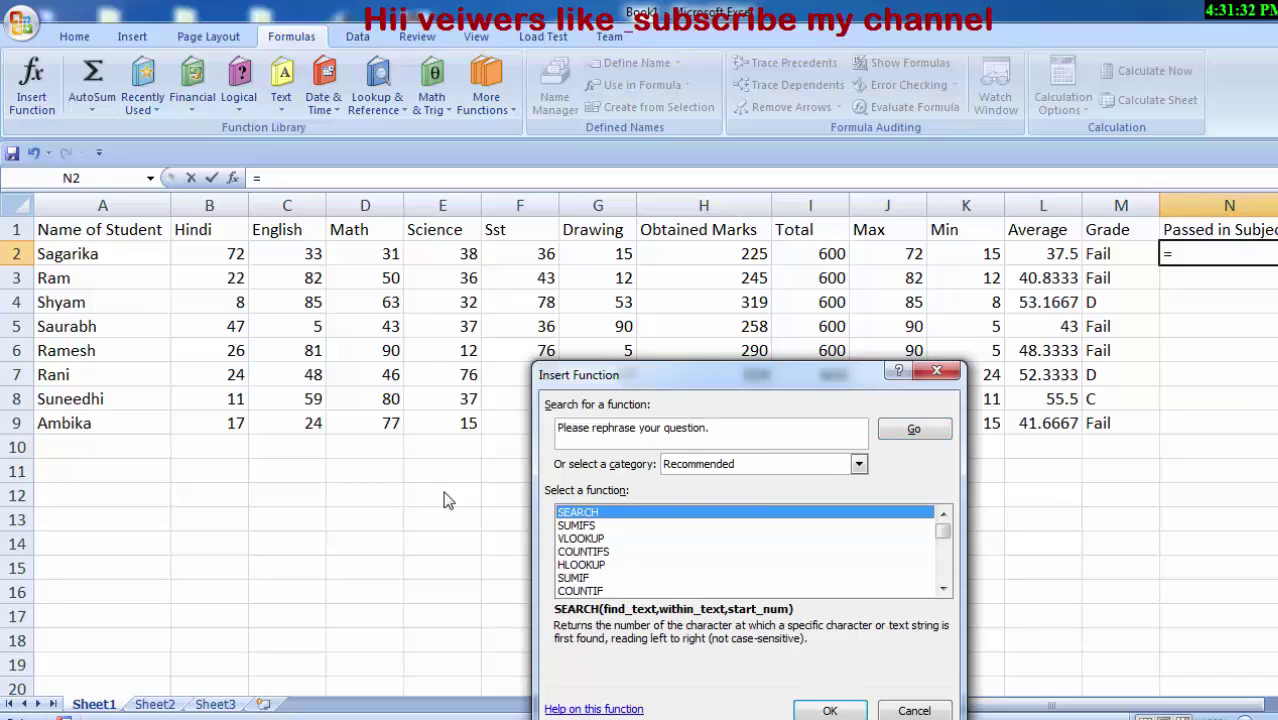
pyautogui.click(758, 424)
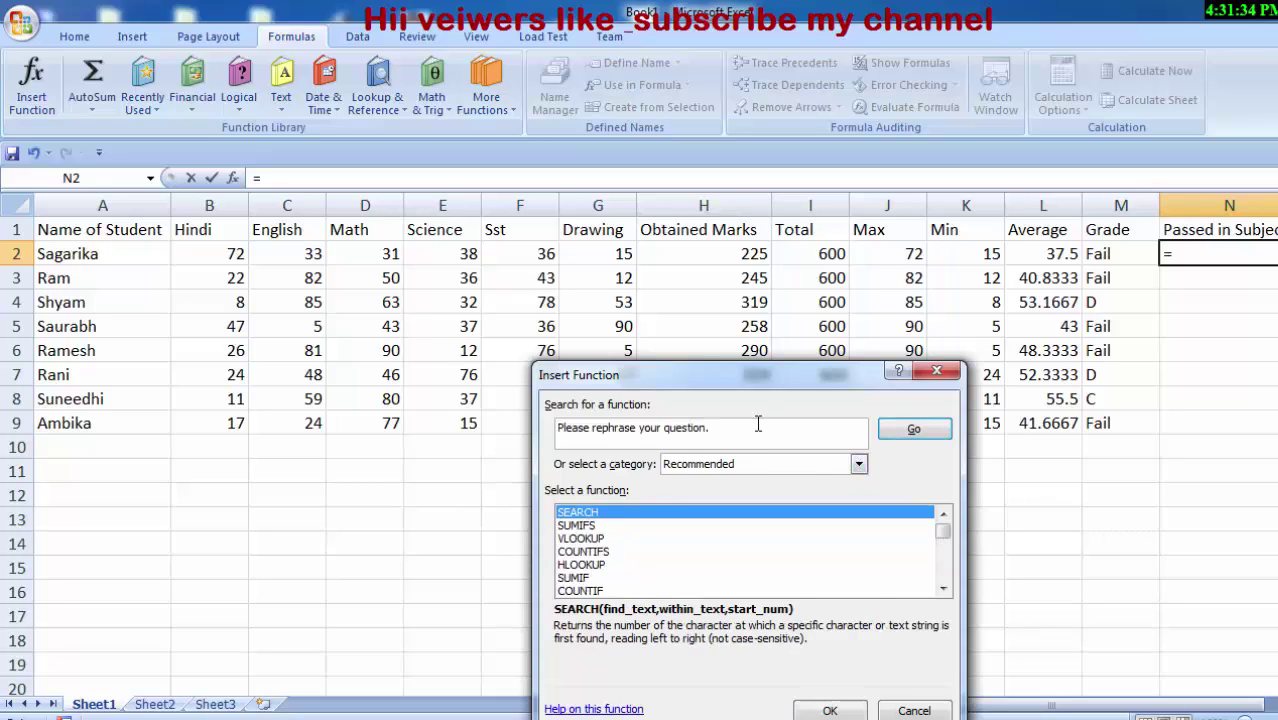
pyautogui.press('BackSpace')
pyautogui.press('BackSpace')
pyautogui.press('BackSpace')
pyautogui.press('BackSpace')
pyautogui.press('BackSpace')
pyautogui.press('BackSpace')
pyautogui.write('countif')
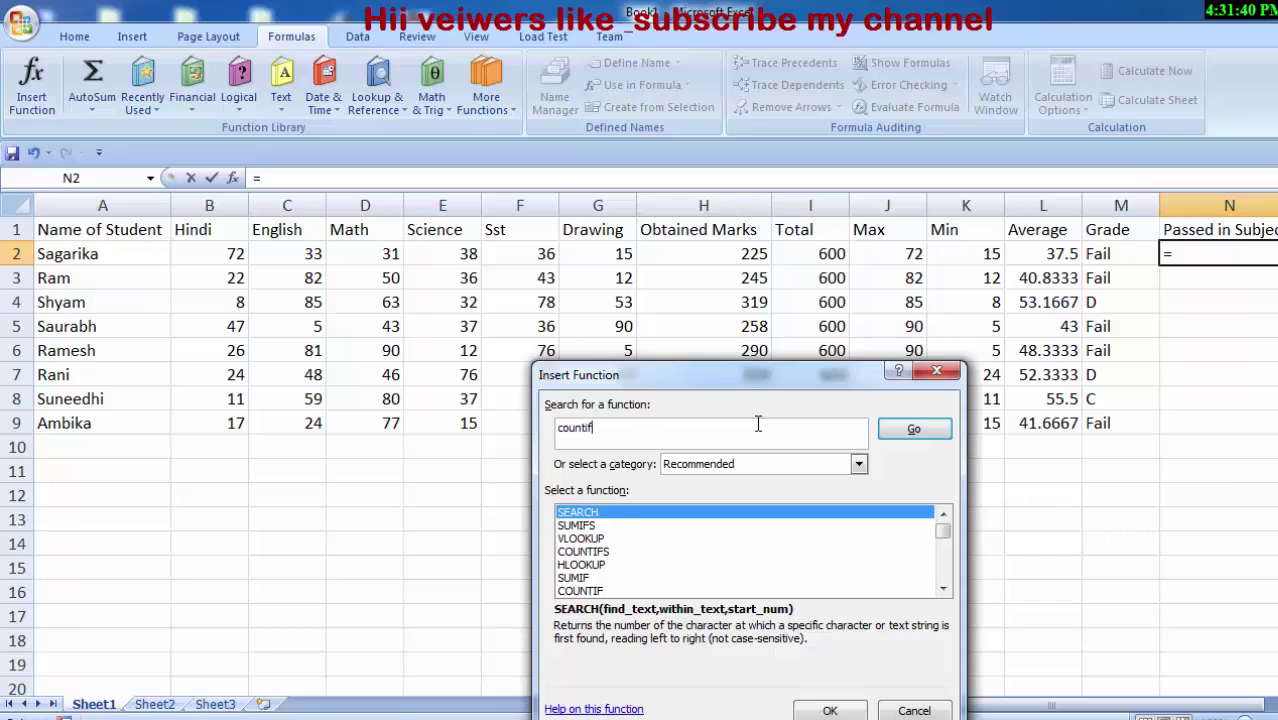
pyautogui.press('Return')
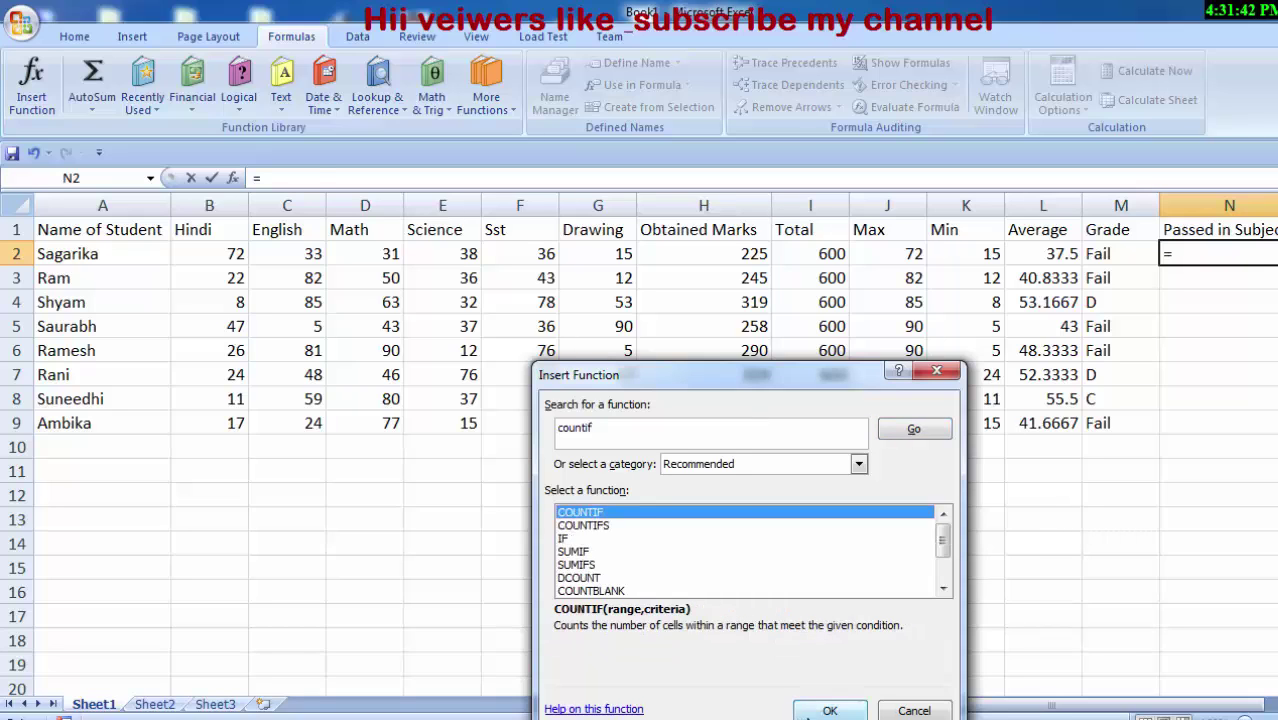
pyautogui.click(815, 710)
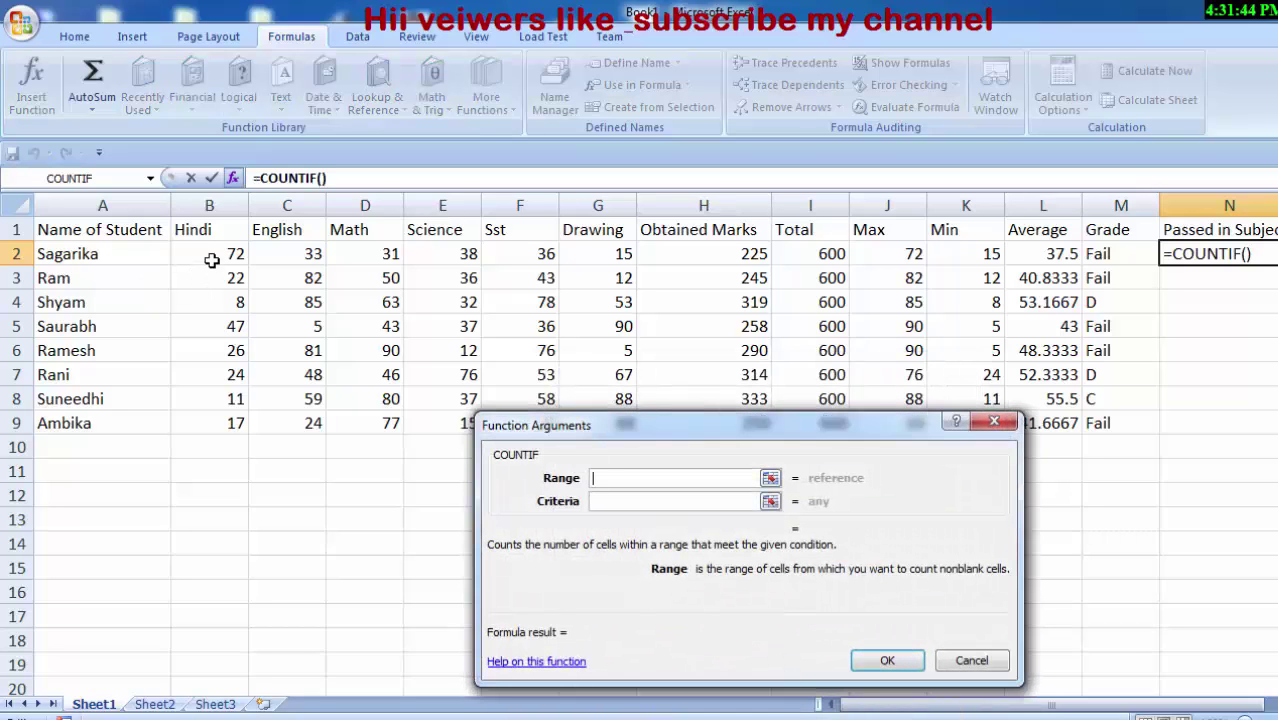
# Count marks above 32 in B2:G2 and fill the formula down N2:N9.
pyautogui.moveTo(213, 258); pyautogui.dragTo(591, 259)
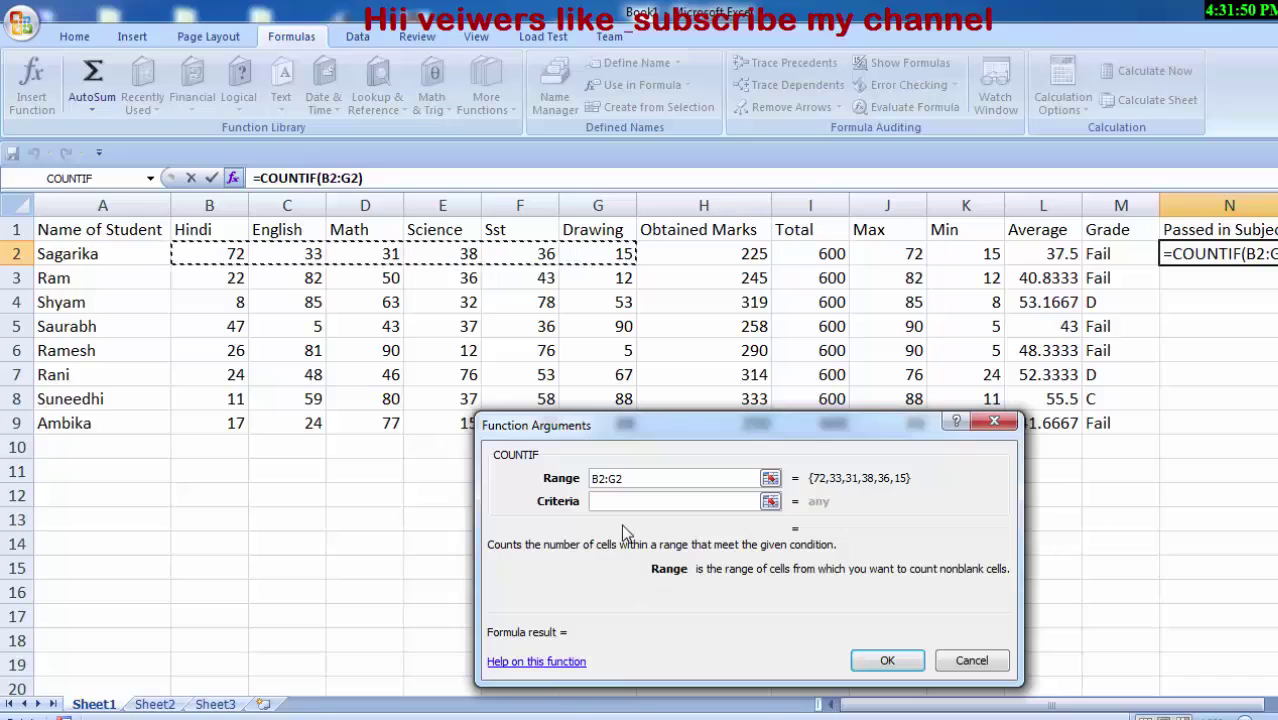
pyautogui.click(629, 502)
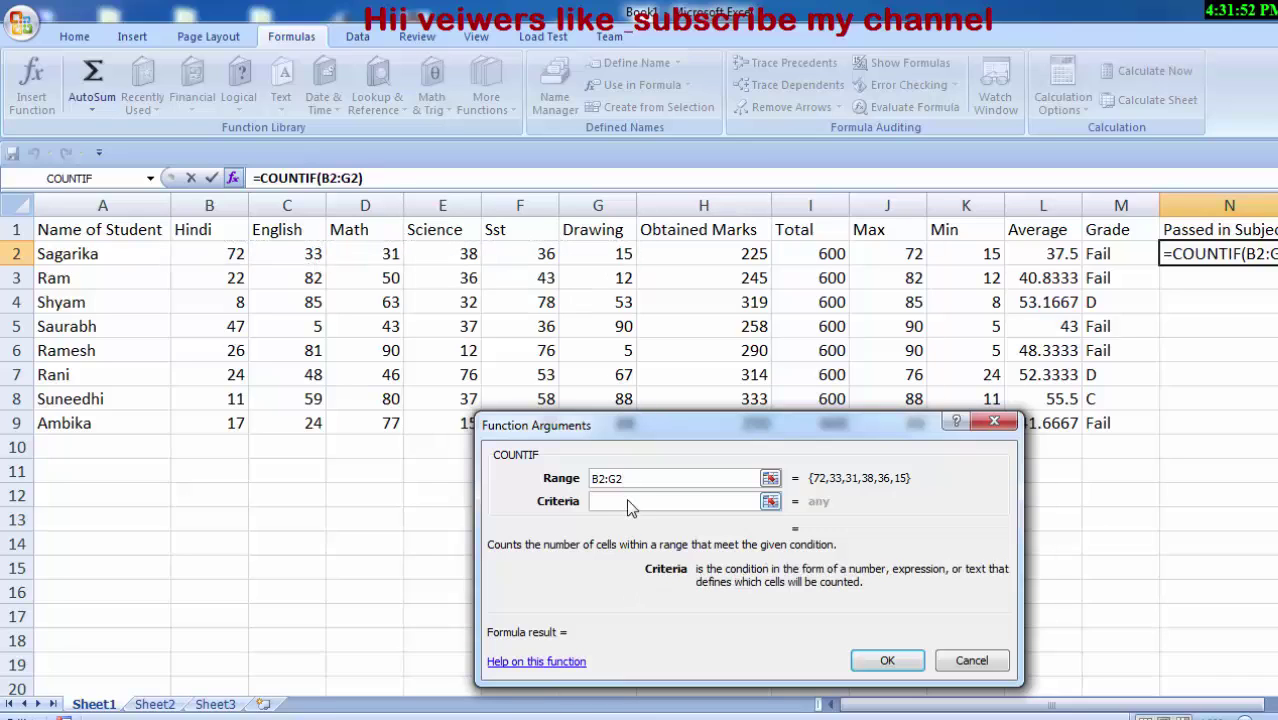
pyautogui.write('">')
pyautogui.write('32"')
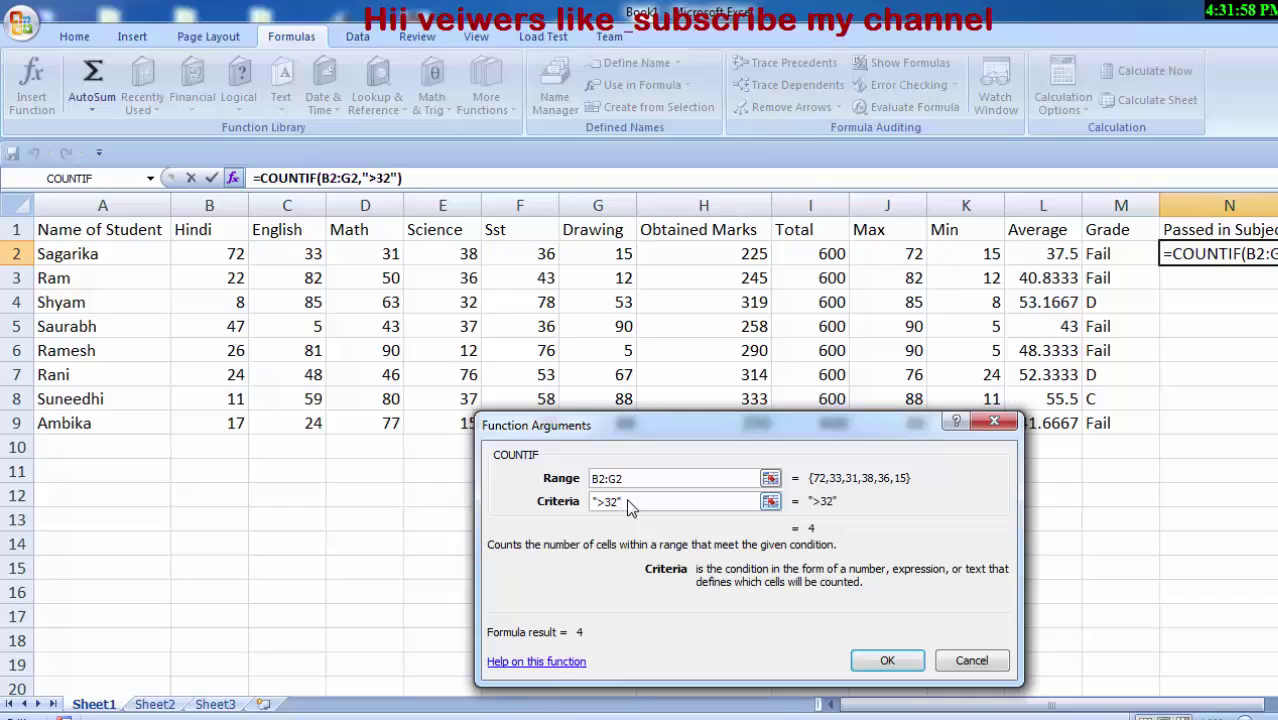
pyautogui.press('Return')
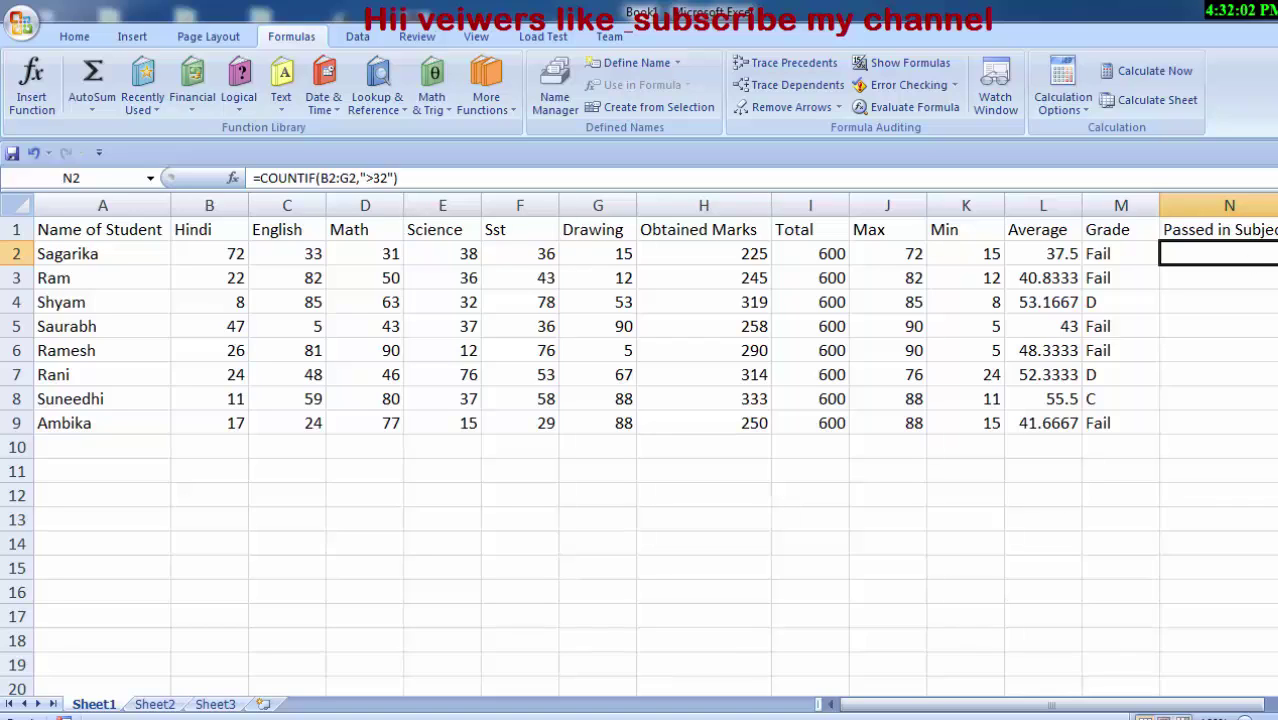
pyautogui.moveTo(1218, 254); pyautogui.dragTo(1218, 423)
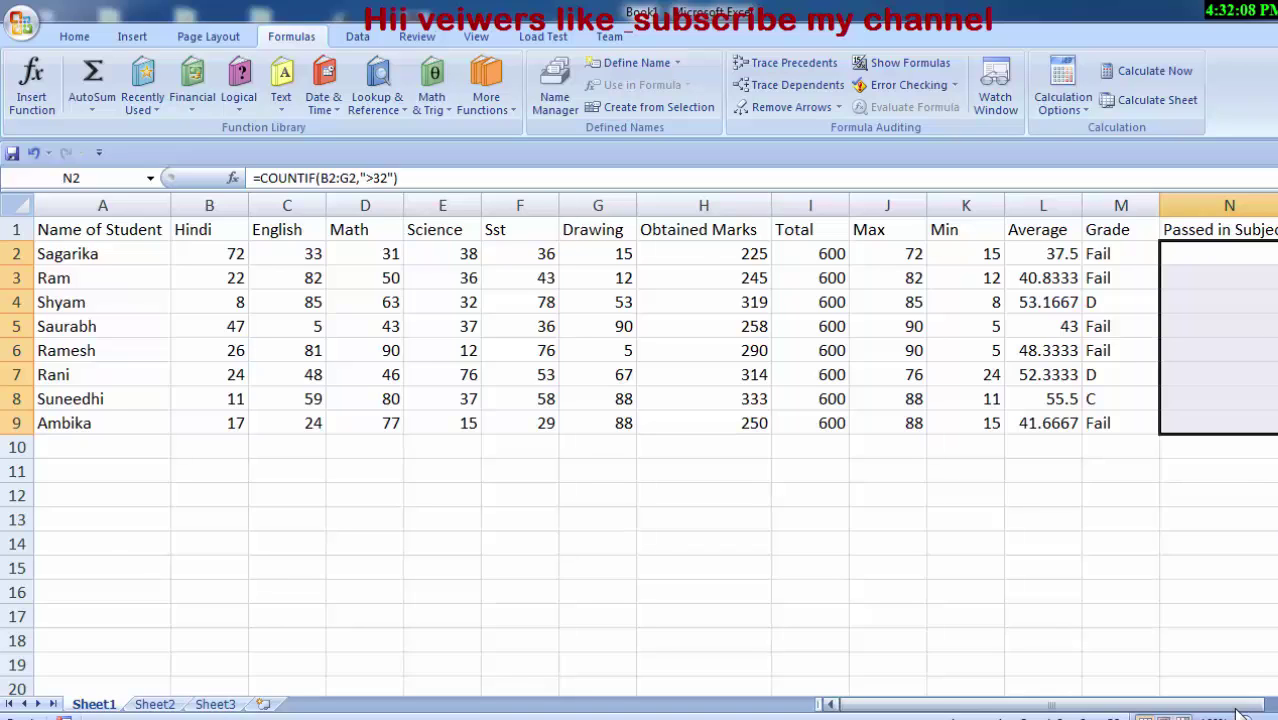
pyautogui.hotkey('ctrl', 'd')
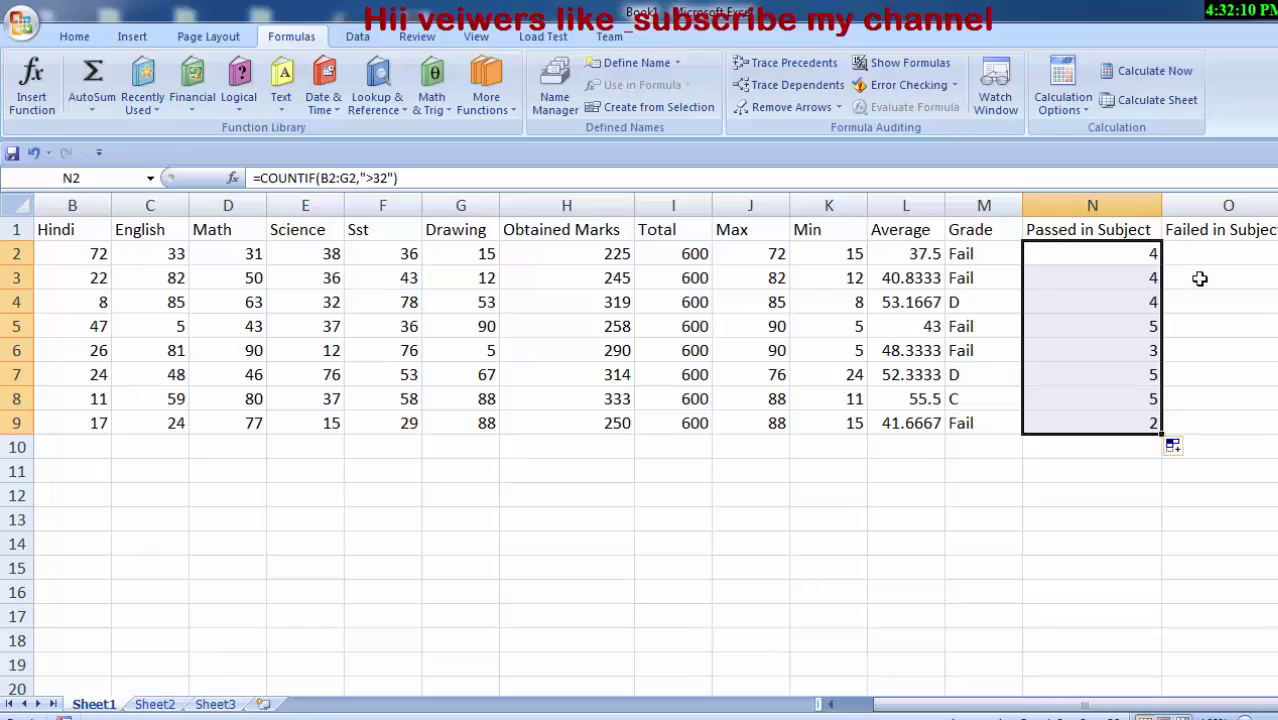
pyautogui.click(1212, 252)
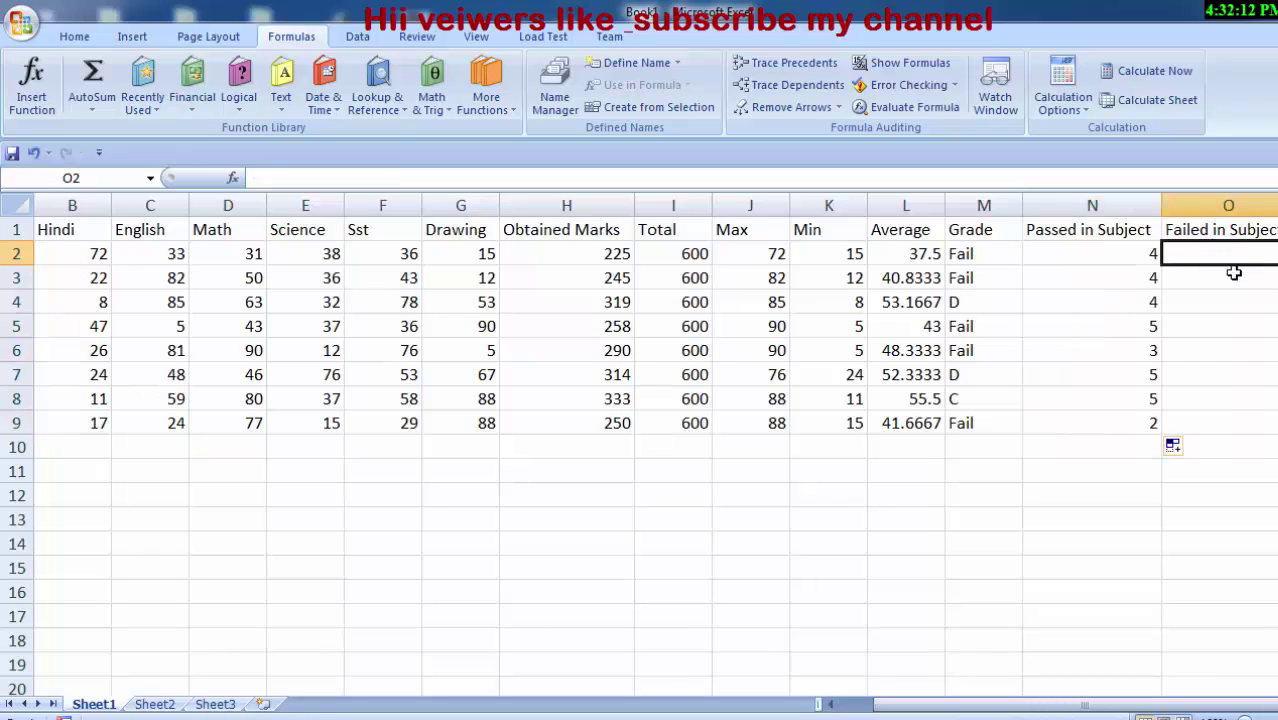
# Enter =COUNTIF(B2:G2,"<33") in O2 to count failed subjects.
pyautogui.write('=c')
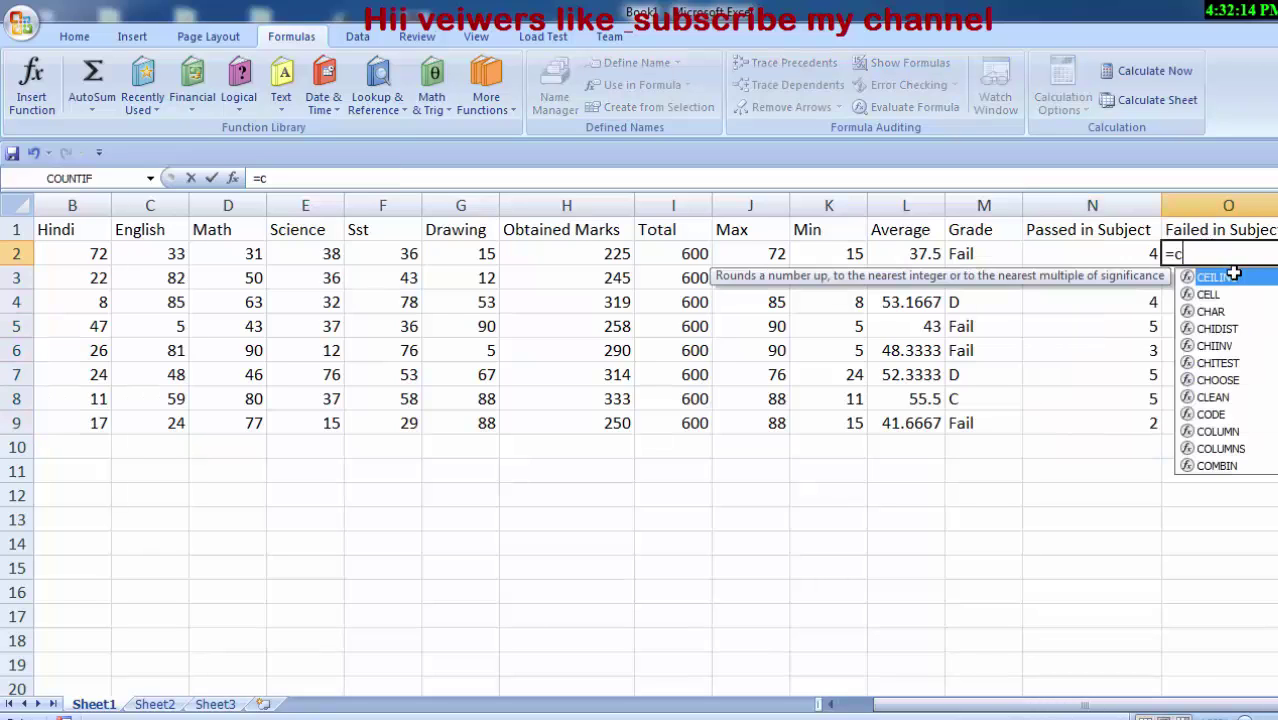
pyautogui.write('ountif')
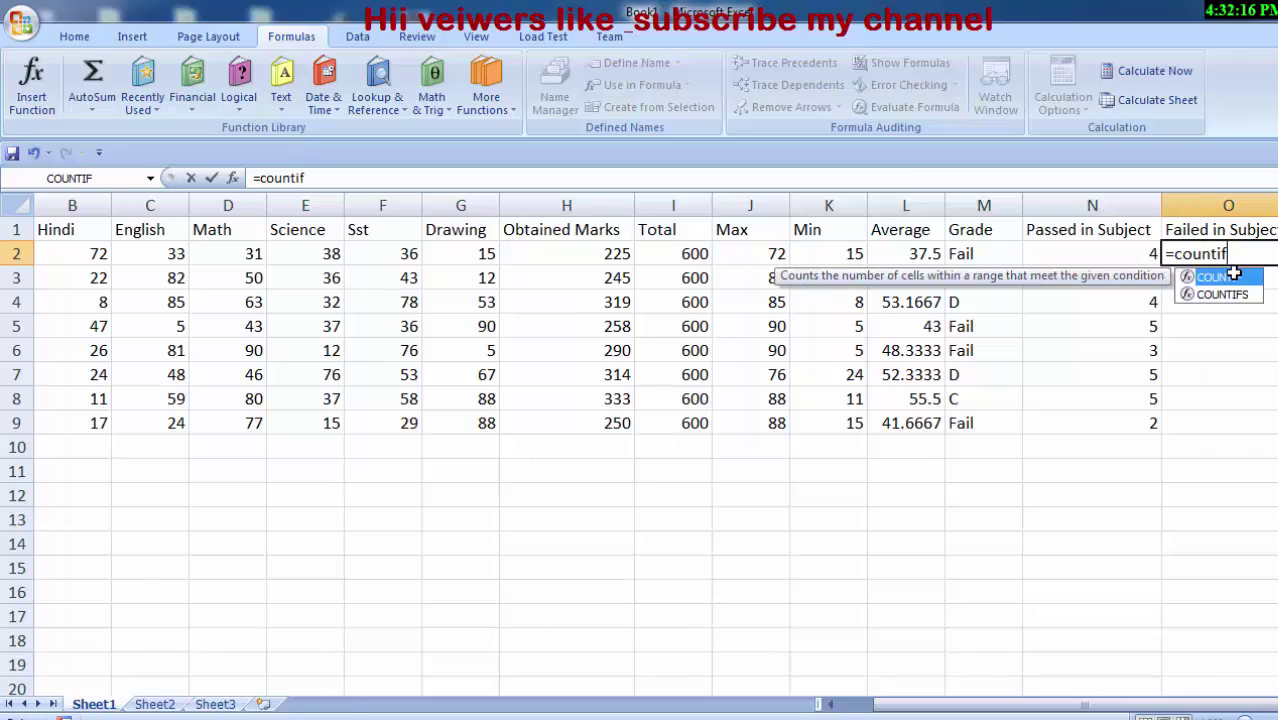
pyautogui.doubleClick(1232, 275)
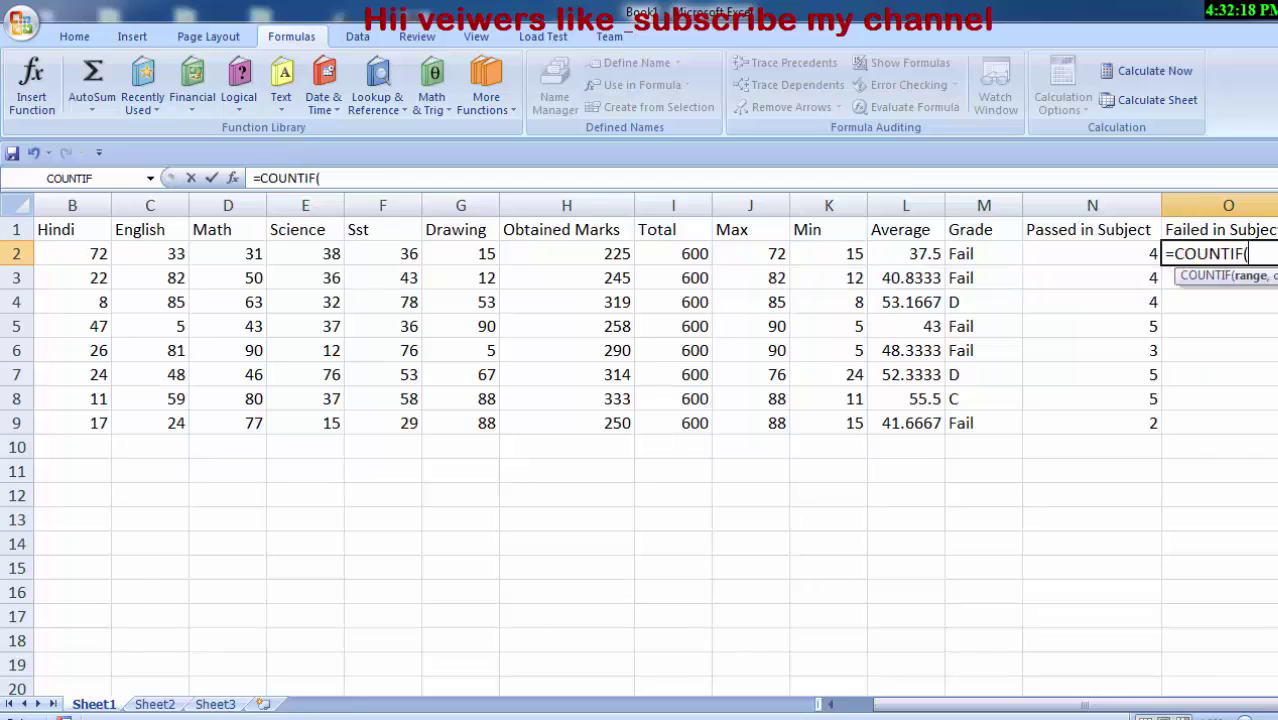
pyautogui.moveTo(1118, 708); pyautogui.dragTo(1088, 708)
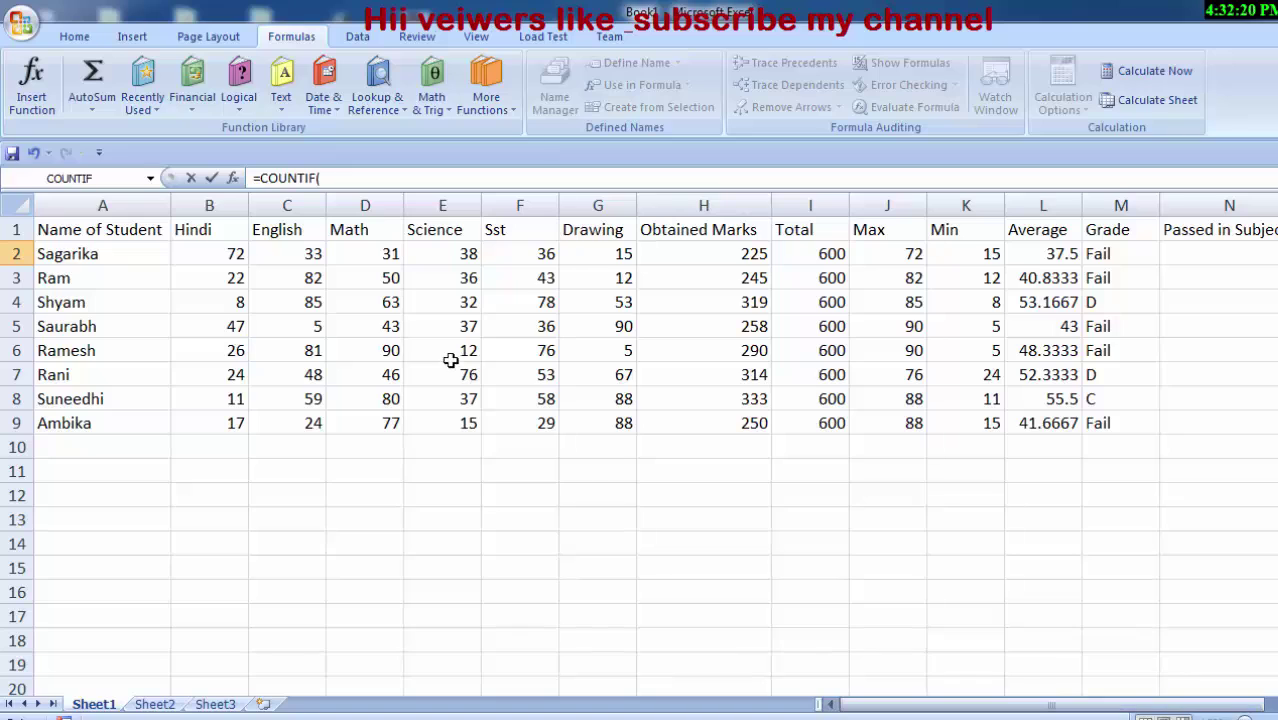
pyautogui.moveTo(236, 256); pyautogui.dragTo(605, 254)
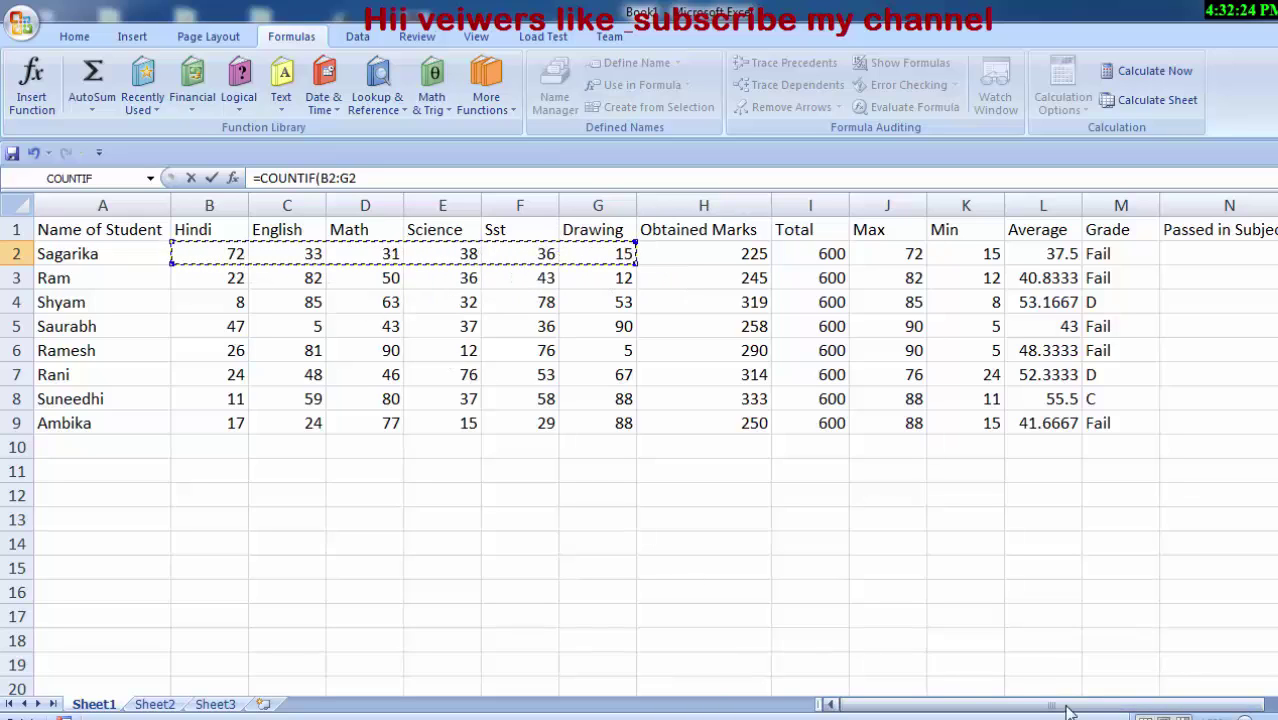
pyautogui.moveTo(1055, 706); pyautogui.dragTo(1190, 702)
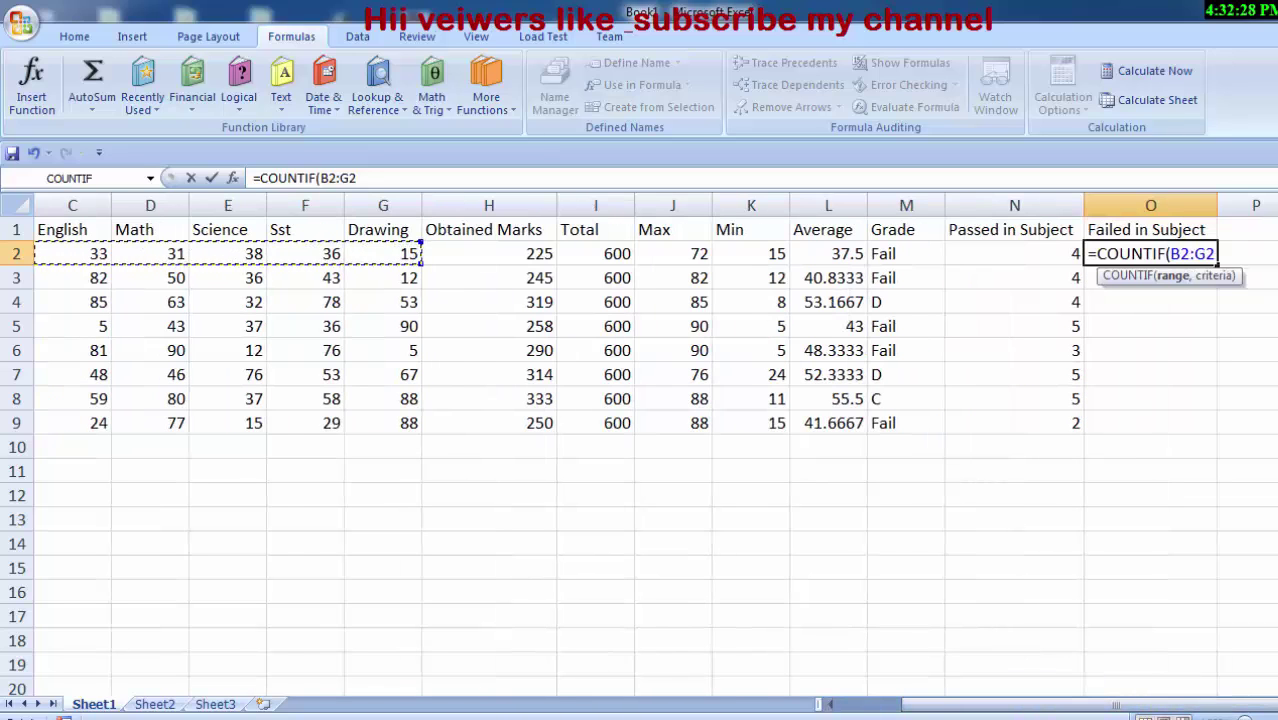
pyautogui.write(',')
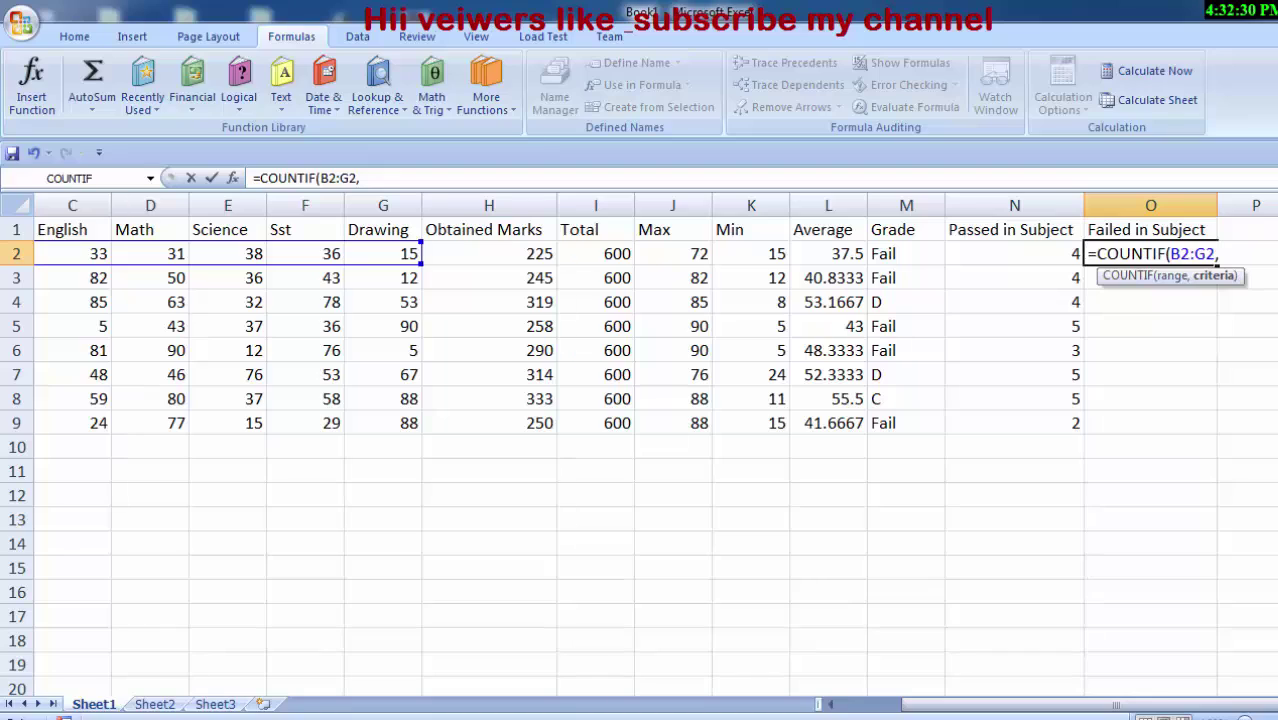
pyautogui.write('"<')
pyautogui.write('33')
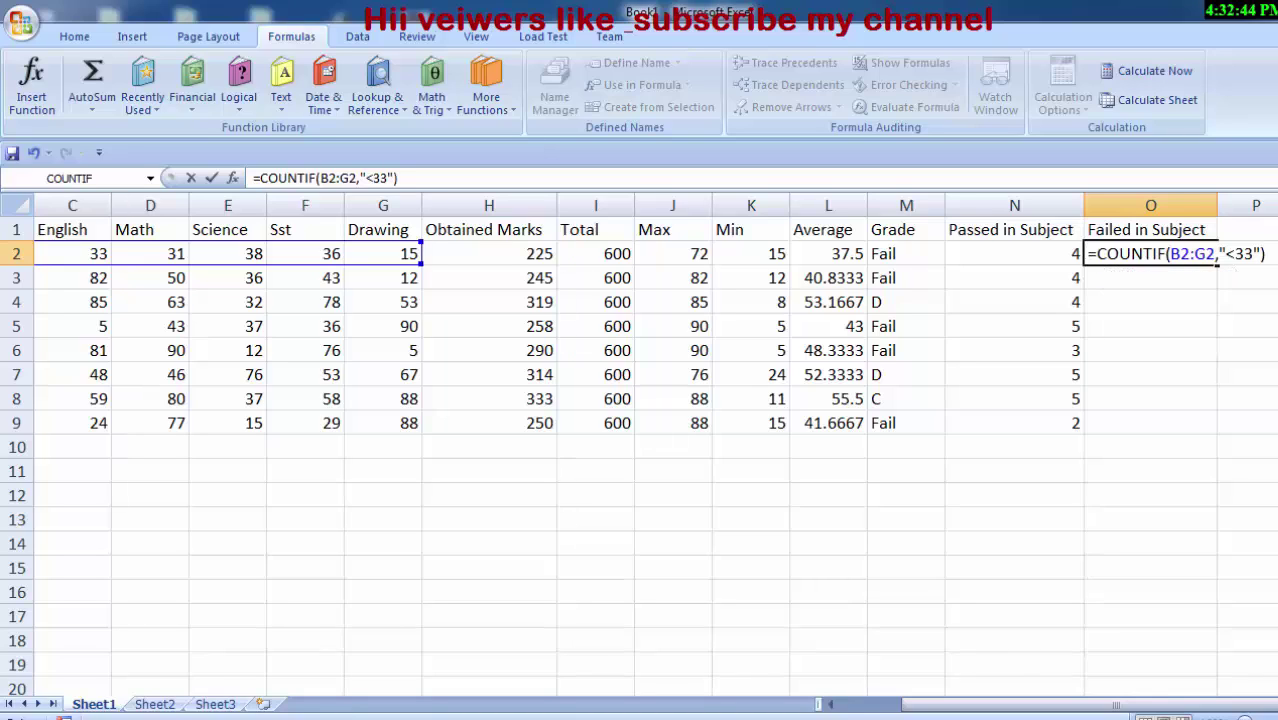
pyautogui.moveTo(1005, 706); pyautogui.dragTo(978, 706)
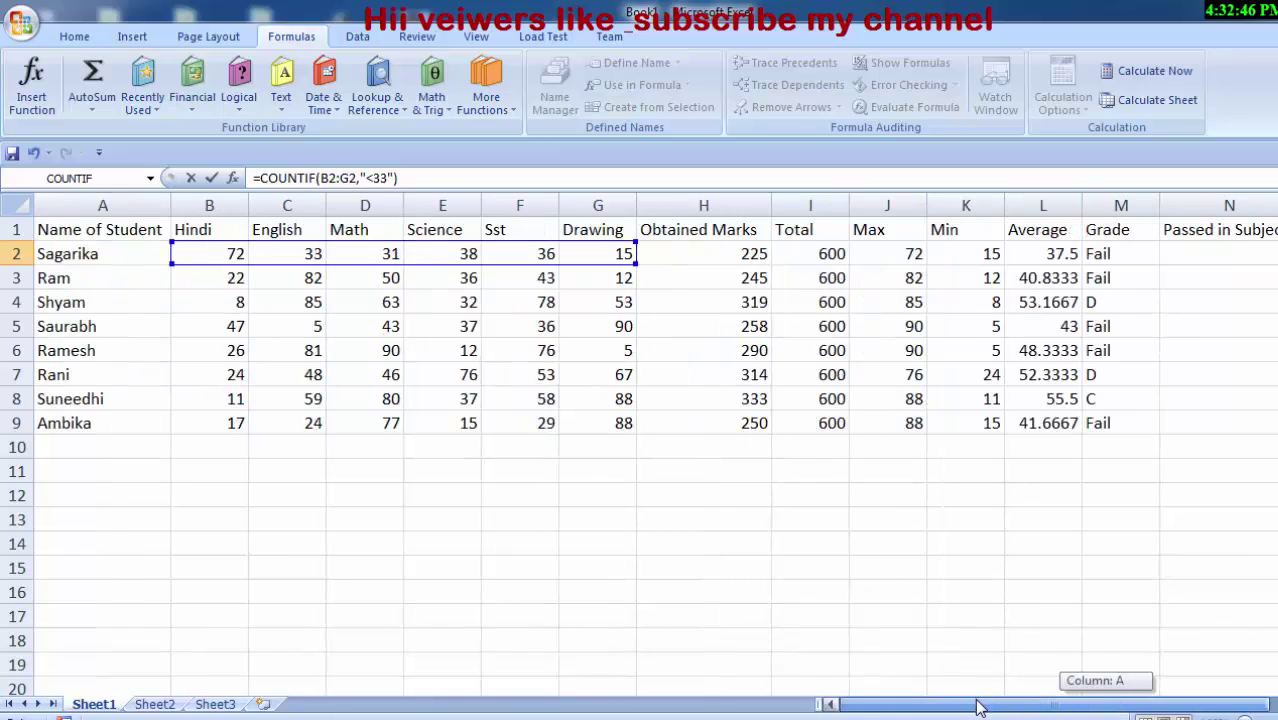
pyautogui.moveTo(978, 706); pyautogui.dragTo(1193, 698)
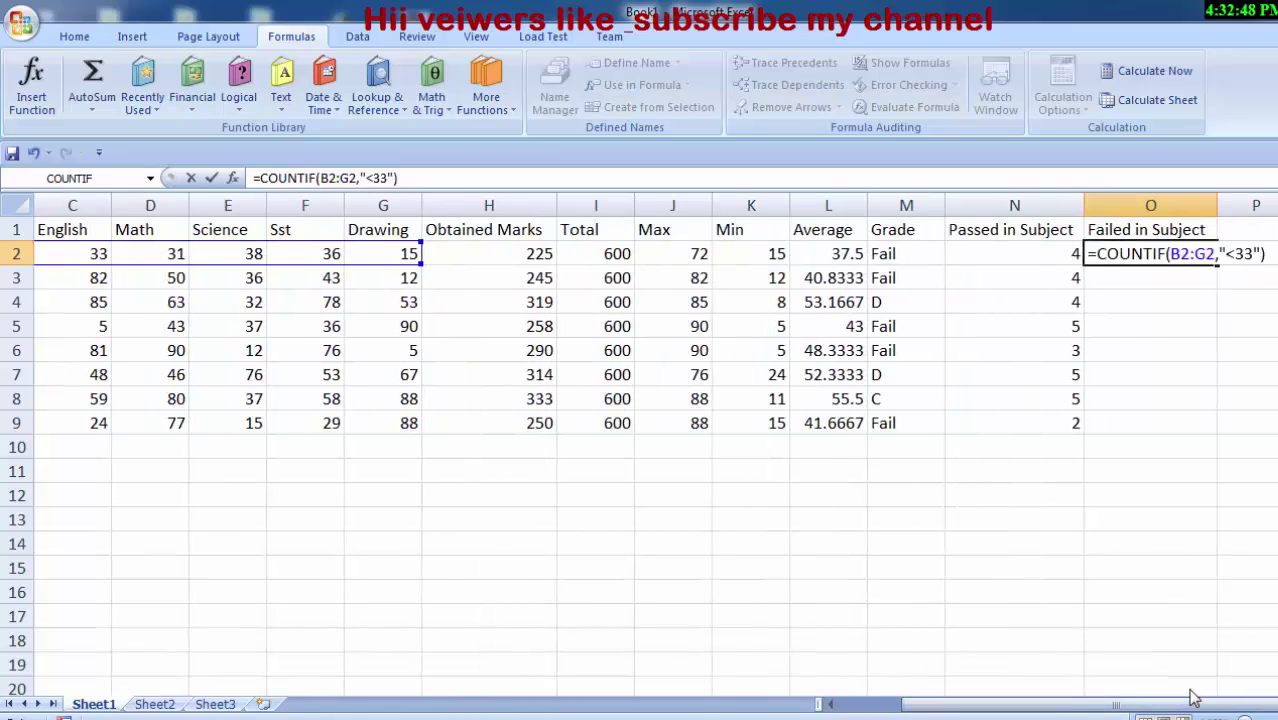
pyautogui.press('Return')
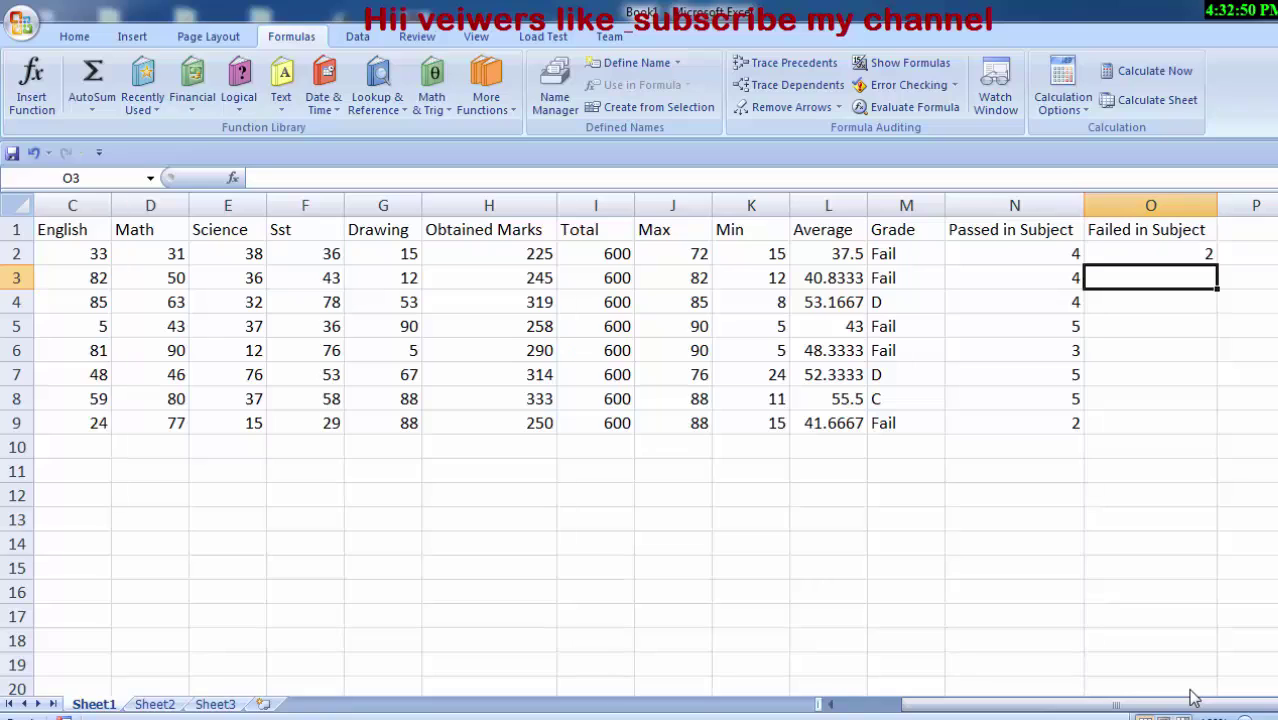
# Fill O2's failed-count formula down to O9.
pyautogui.click(1172, 252)
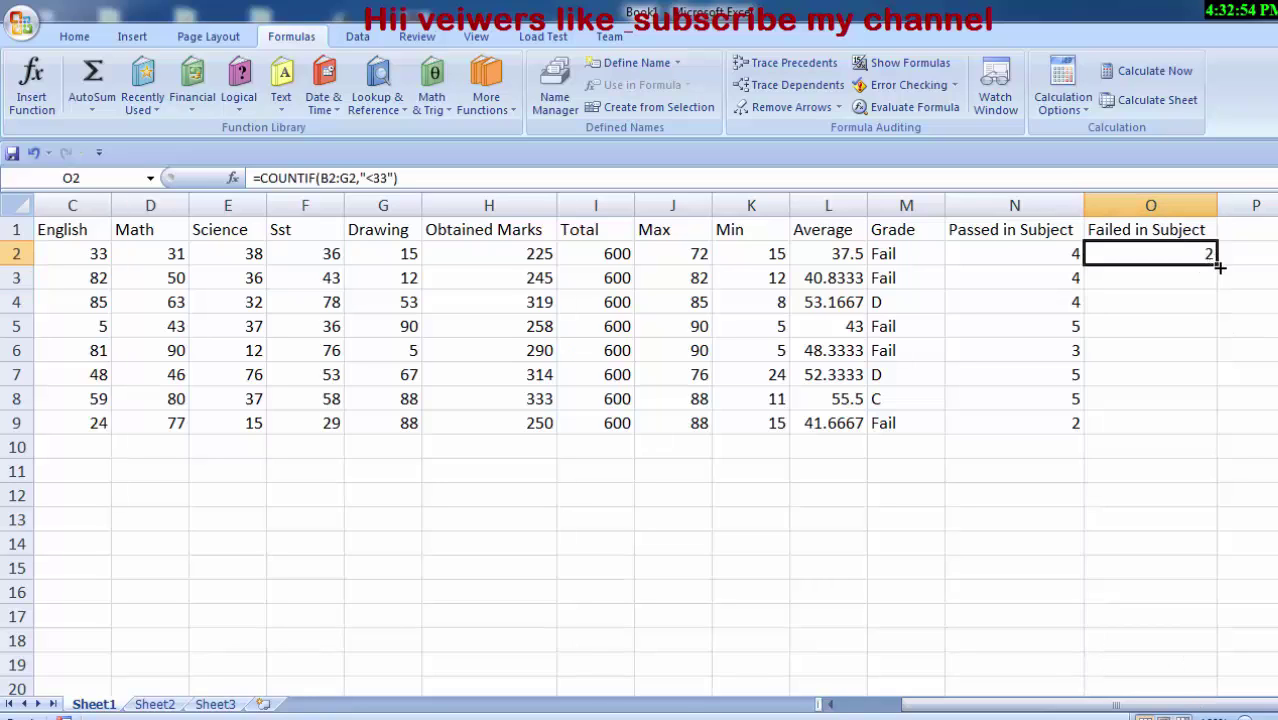
pyautogui.moveTo(1216, 264); pyautogui.dragTo(1227, 428)
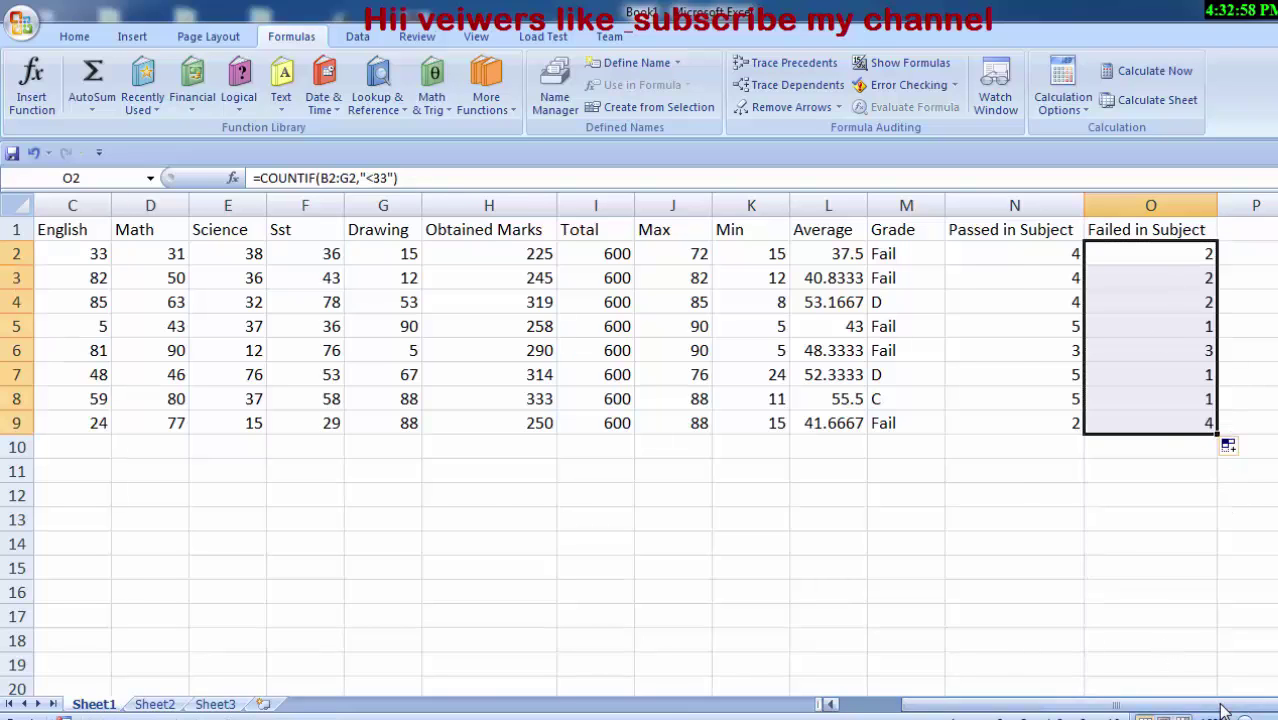
pyautogui.moveTo(1215, 706); pyautogui.dragTo(1185, 706)
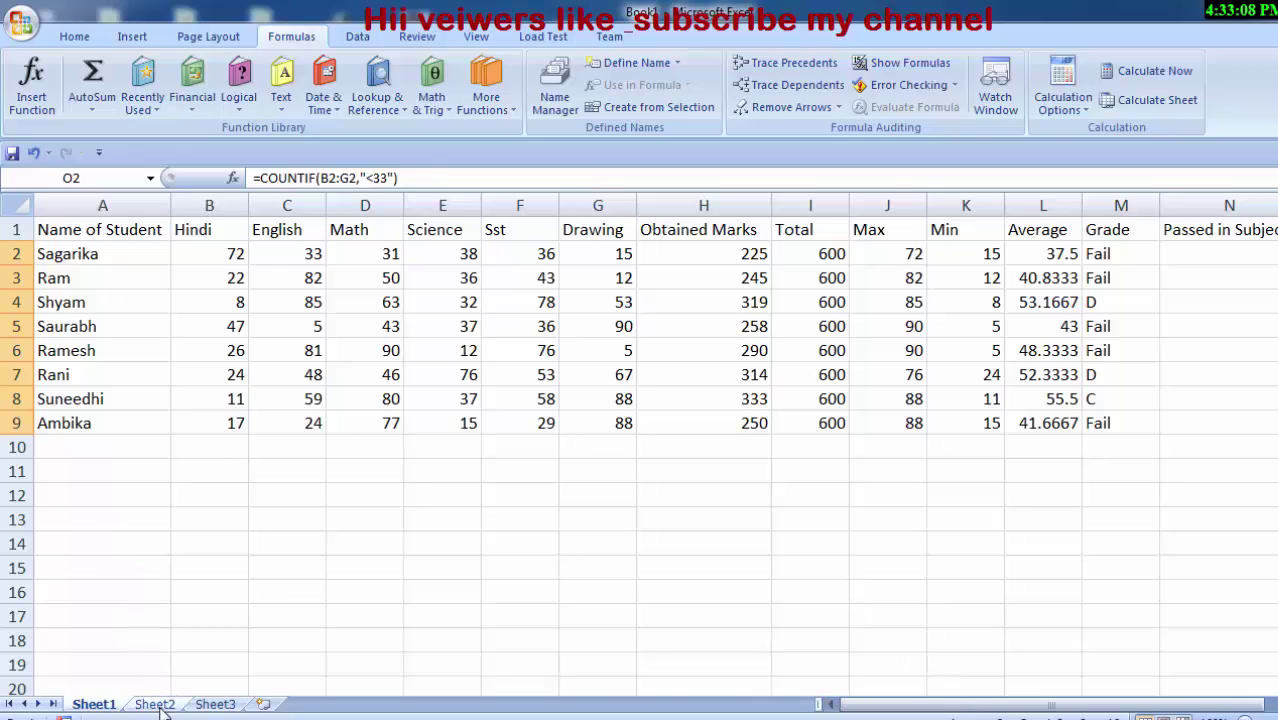
pyautogui.click(155, 705)
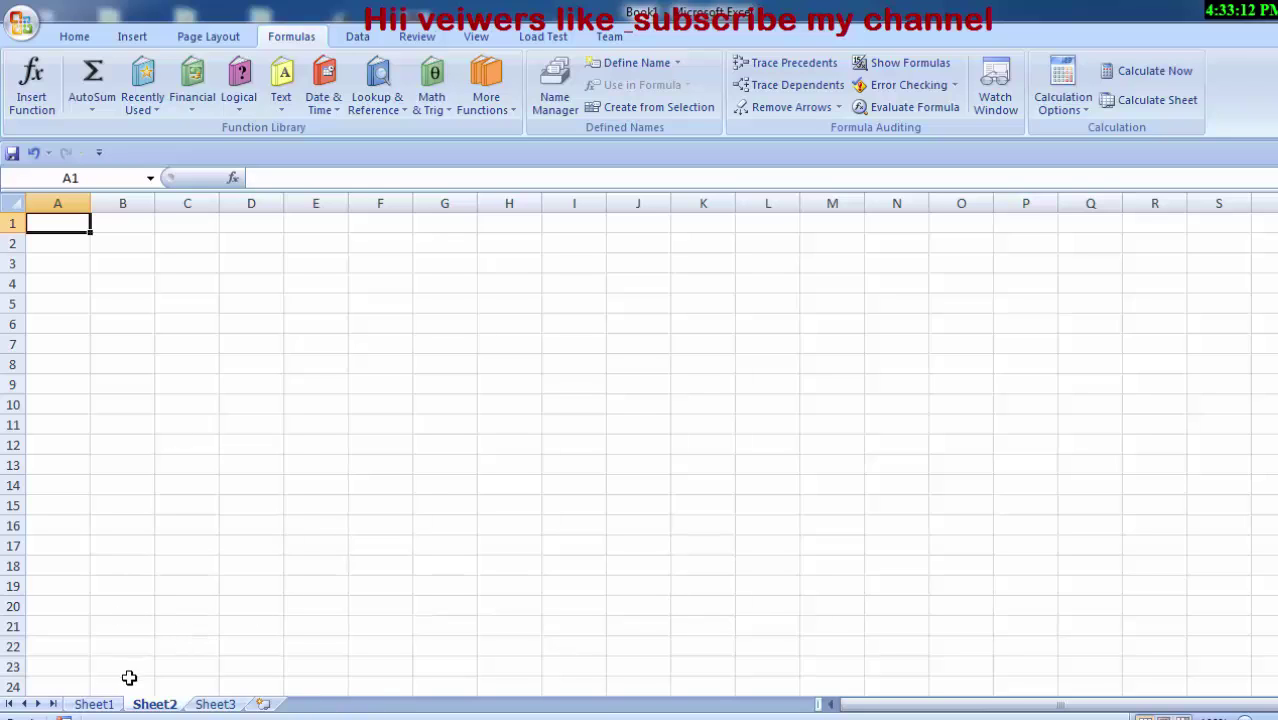
pyautogui.click(94, 705)
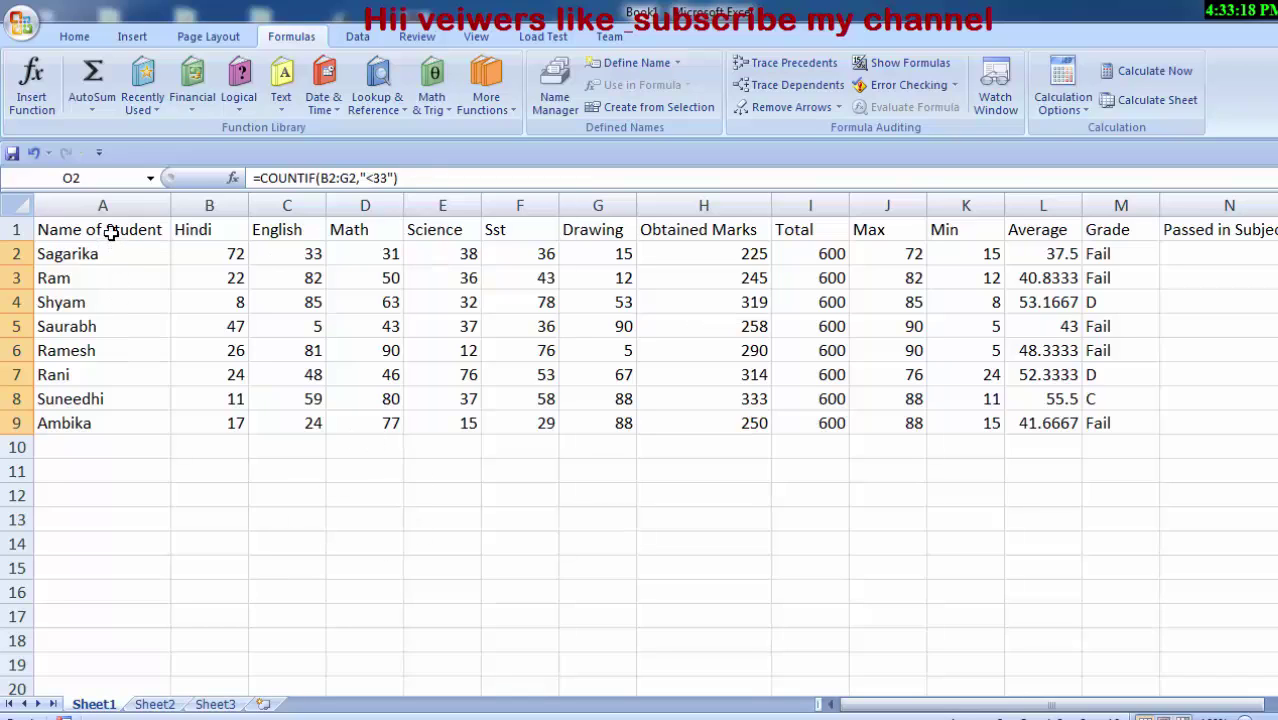
pyautogui.click(111, 231)
# Select header cells A1:O1 and make row 1 taller.
pyautogui.moveTo(111, 231); pyautogui.dragTo(991, 206)
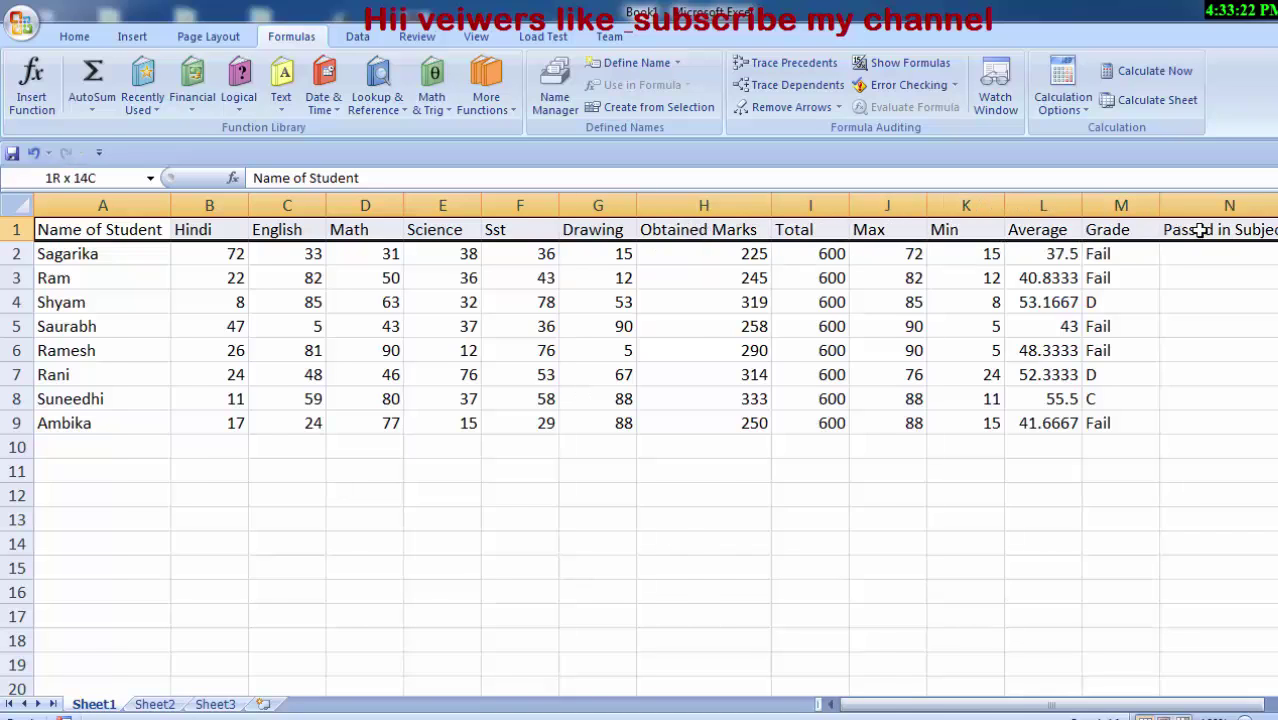
pyautogui.moveTo(994, 206)
pyautogui.mouseDown()
pyautogui.moveTo(1241, 253)
pyautogui.moveTo(1121, 231)
pyautogui.mouseUp()
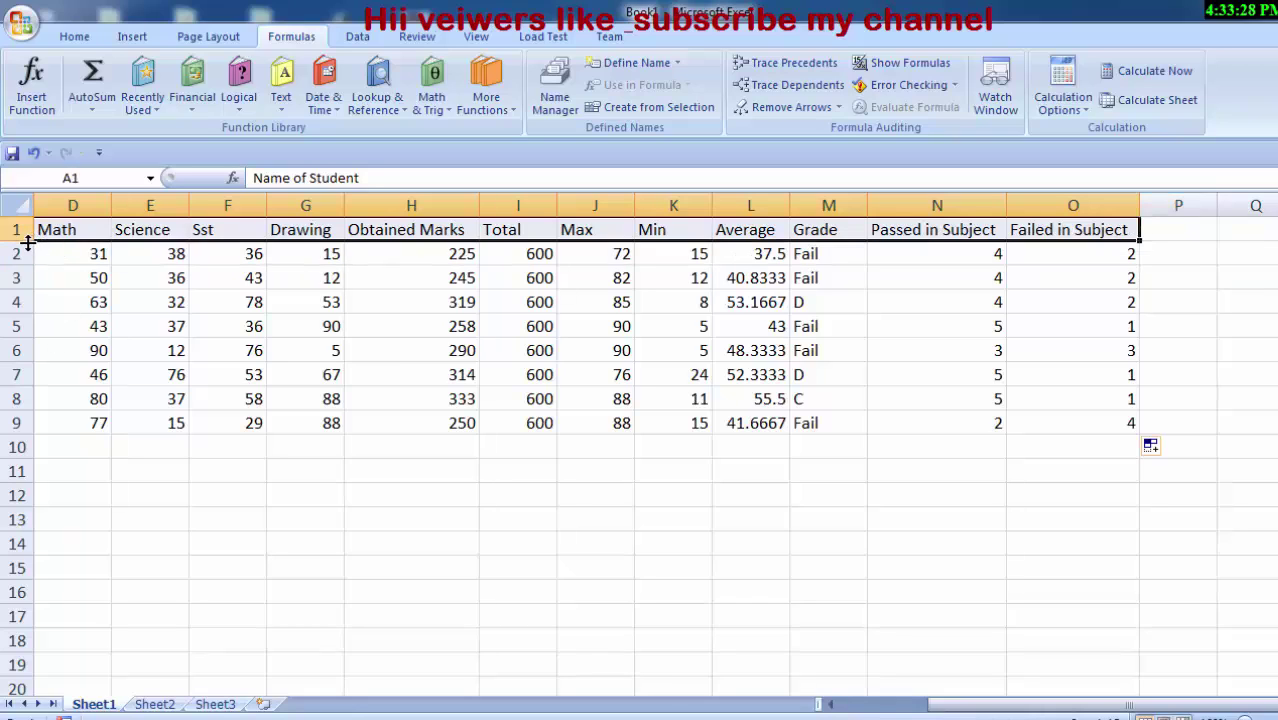
pyautogui.moveTo(27, 241); pyautogui.dragTo(22, 261)
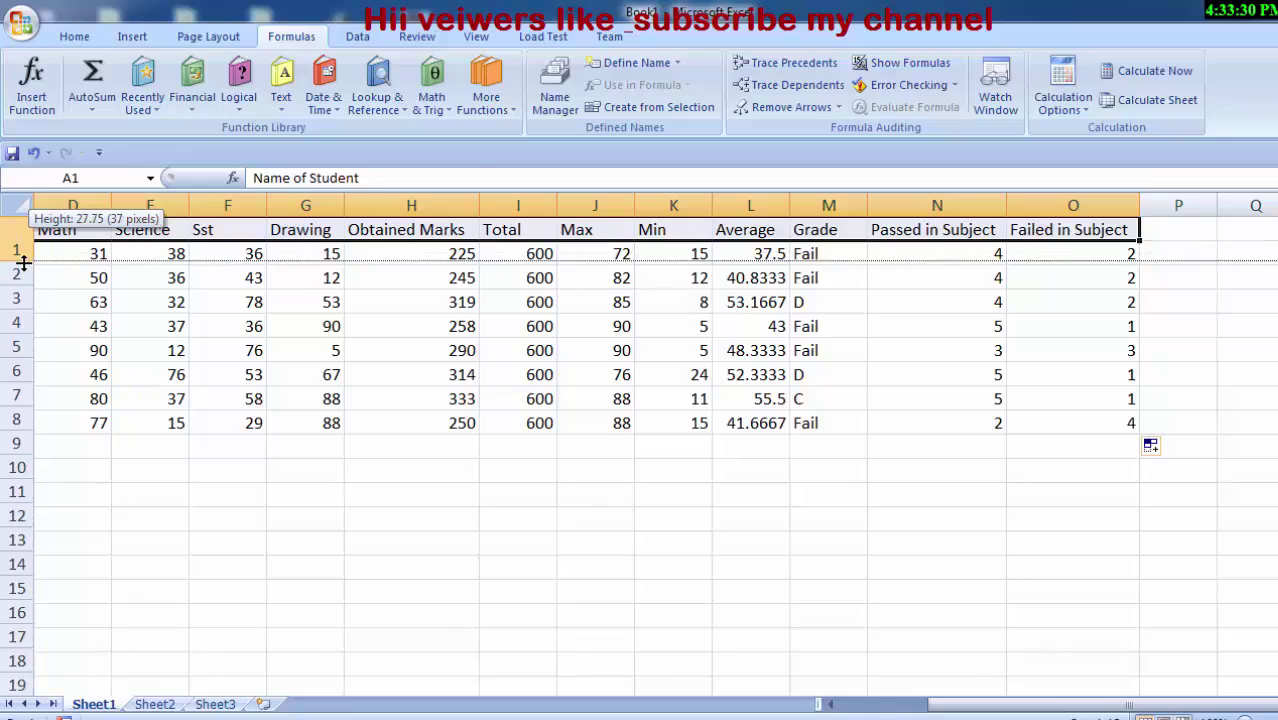
# Middle-align the headers and give them a black fill with white text.
pyautogui.click(73, 38)
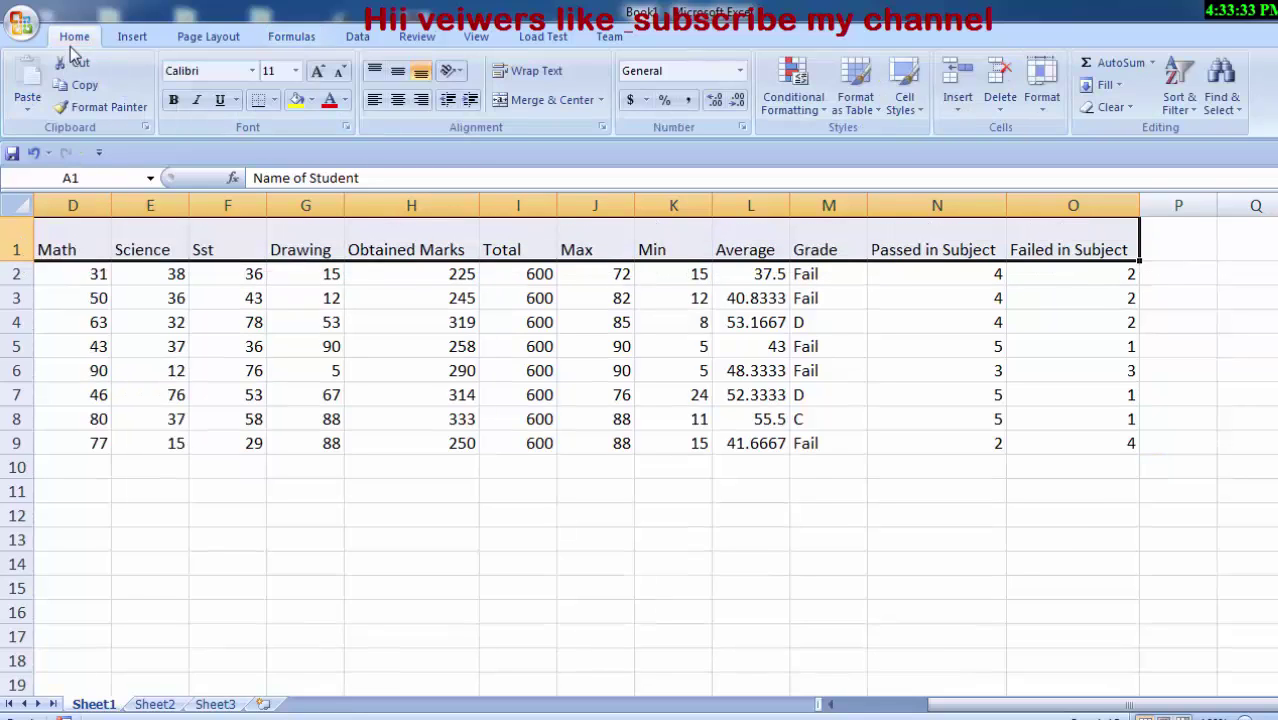
pyautogui.click(397, 75)
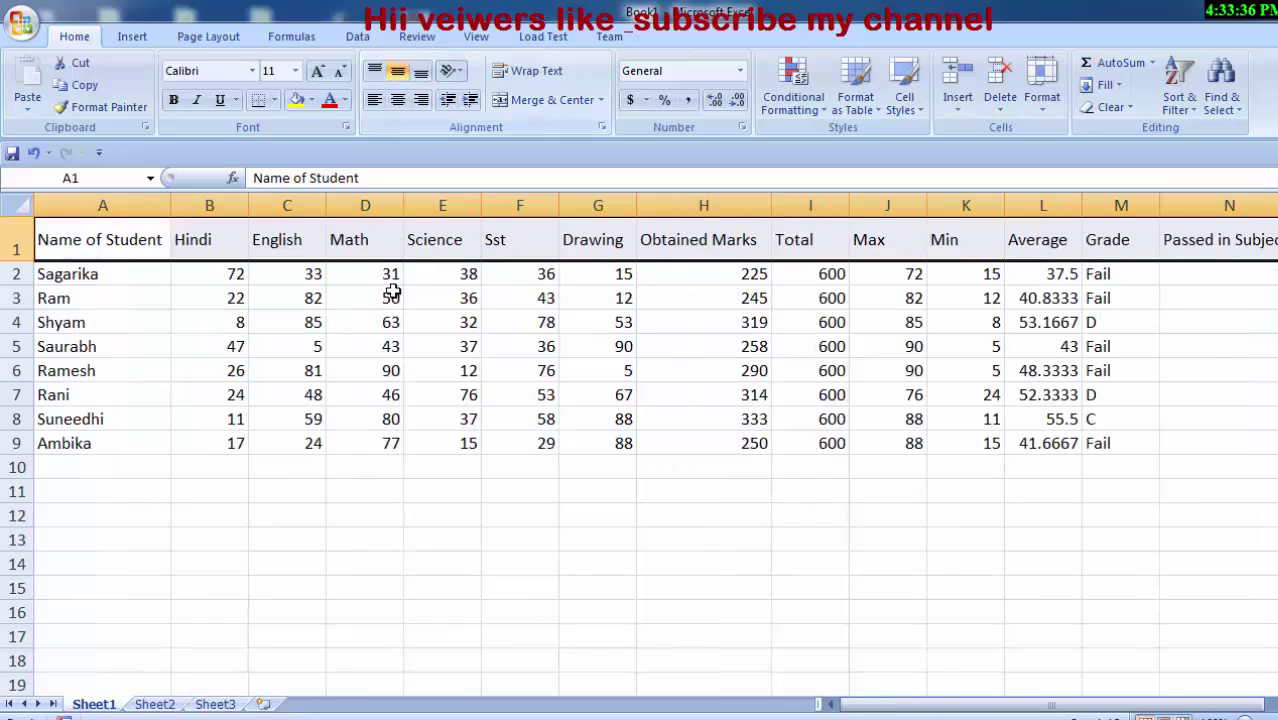
pyautogui.click(312, 100)
pyautogui.click(312, 141)
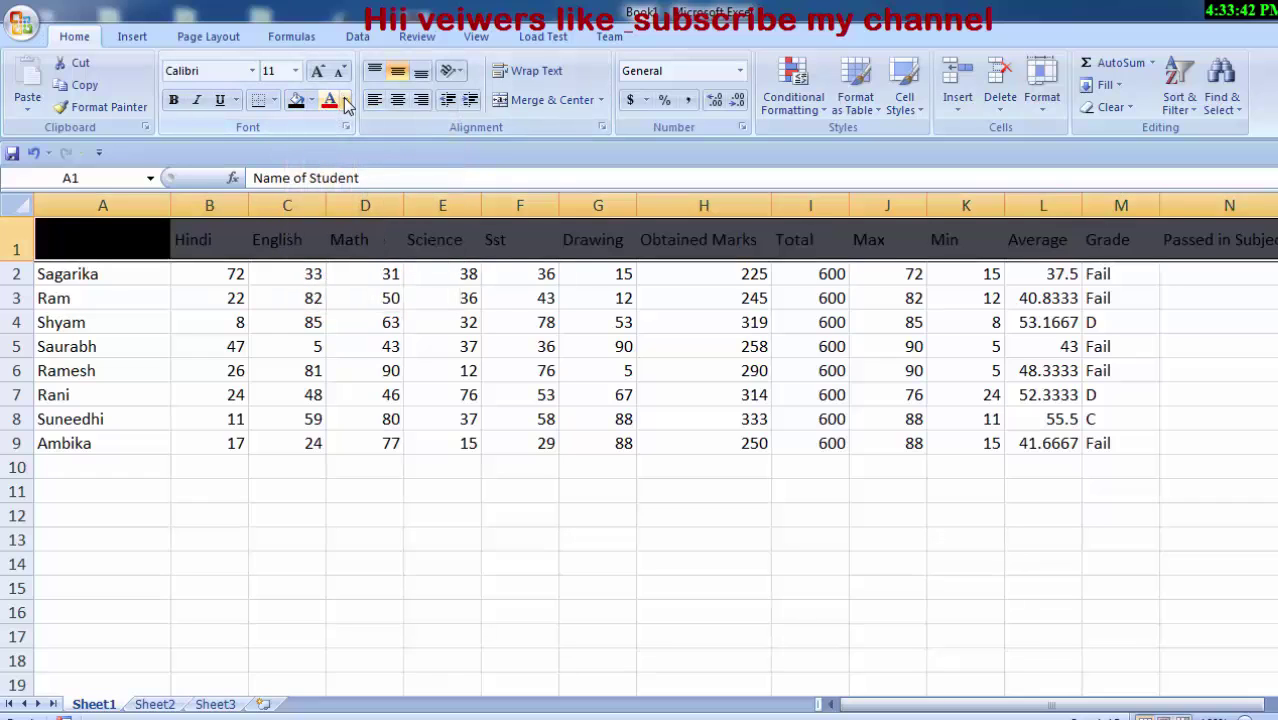
pyautogui.click(345, 101)
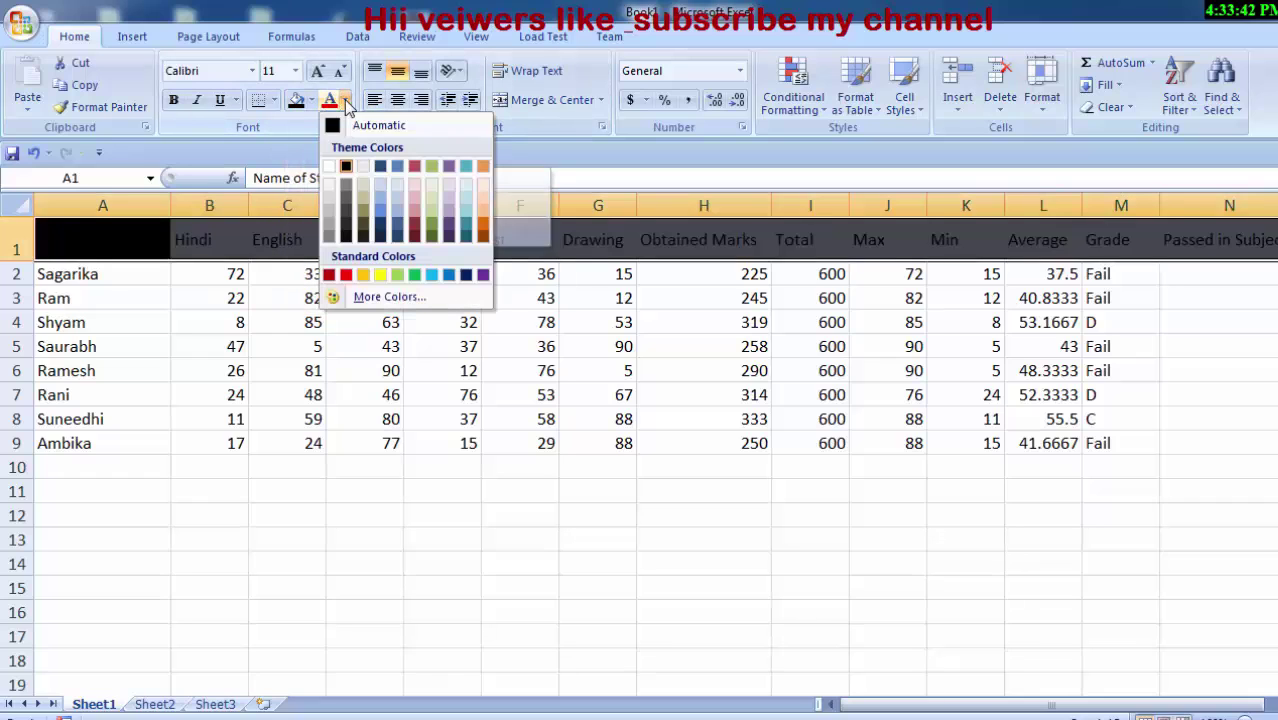
pyautogui.click(329, 166)
pyautogui.click(541, 590)
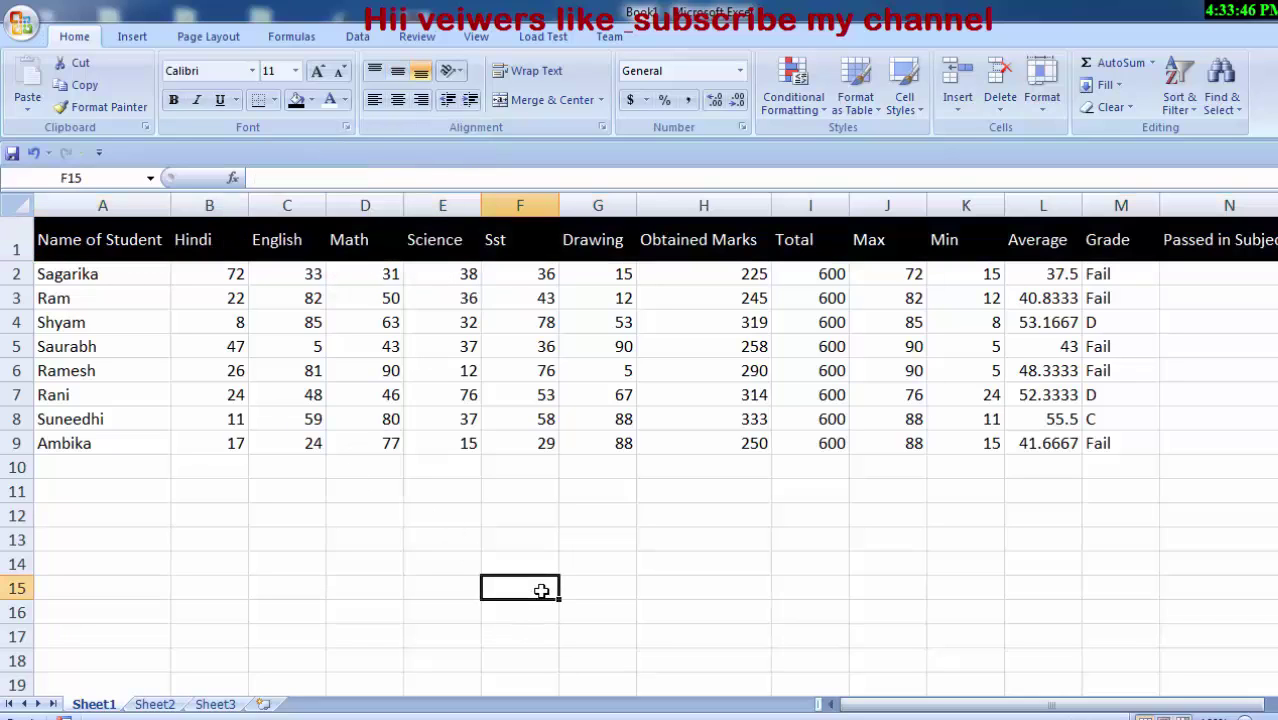
# Apply All Borders to the student data range A2:O9.
pyautogui.moveTo(124, 278)
pyautogui.mouseDown()
pyautogui.moveTo(608, 385)
pyautogui.moveTo(1166, 437)
pyautogui.mouseUp()
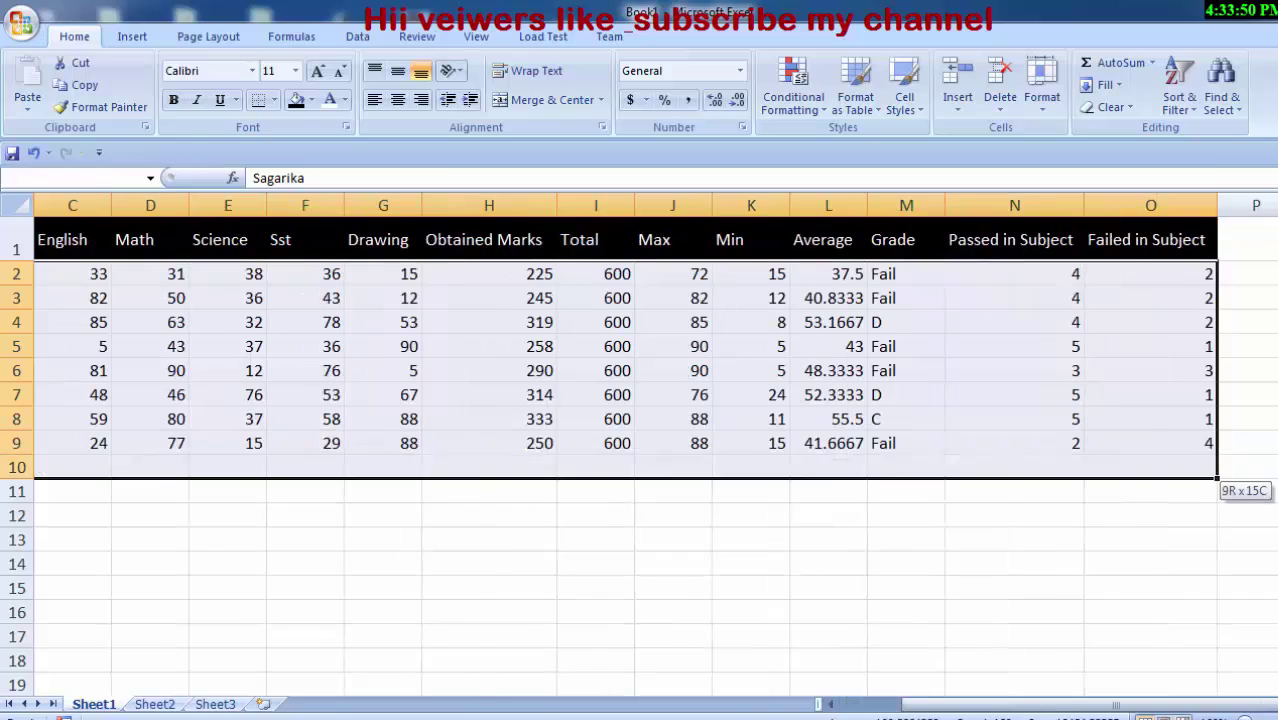
pyautogui.moveTo(1166, 437); pyautogui.dragTo(1124, 446)
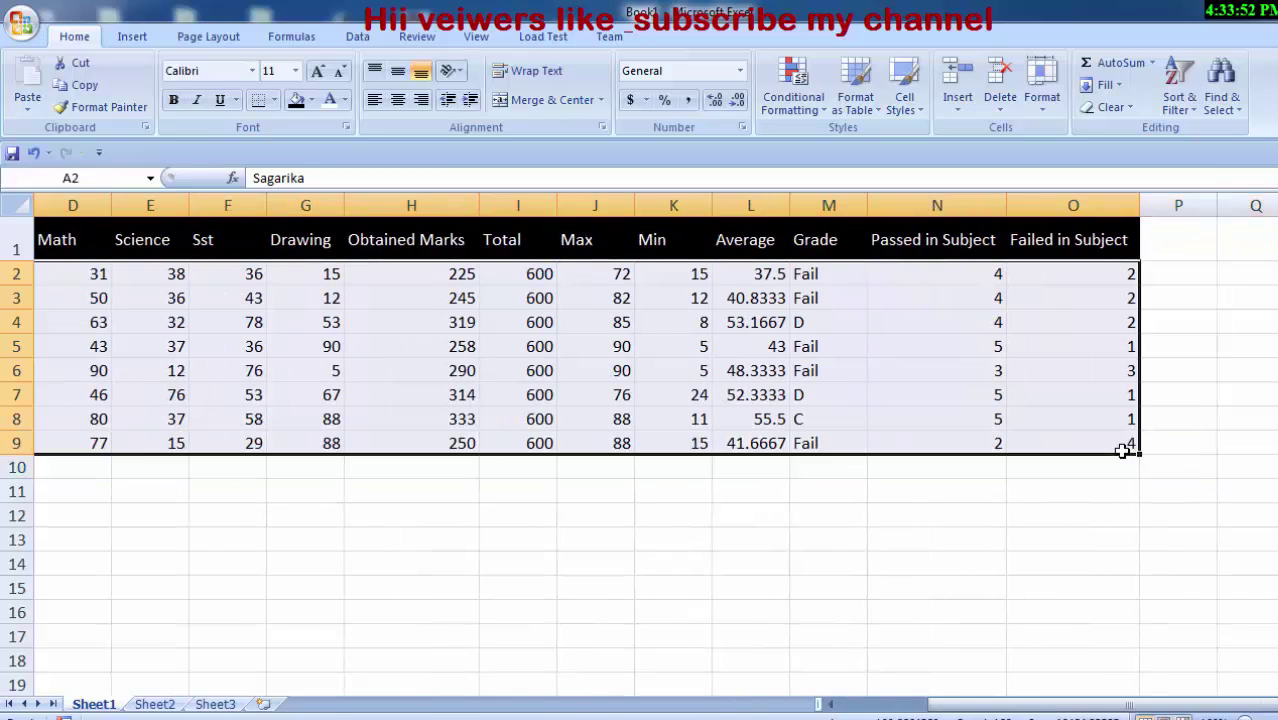
pyautogui.click(274, 100)
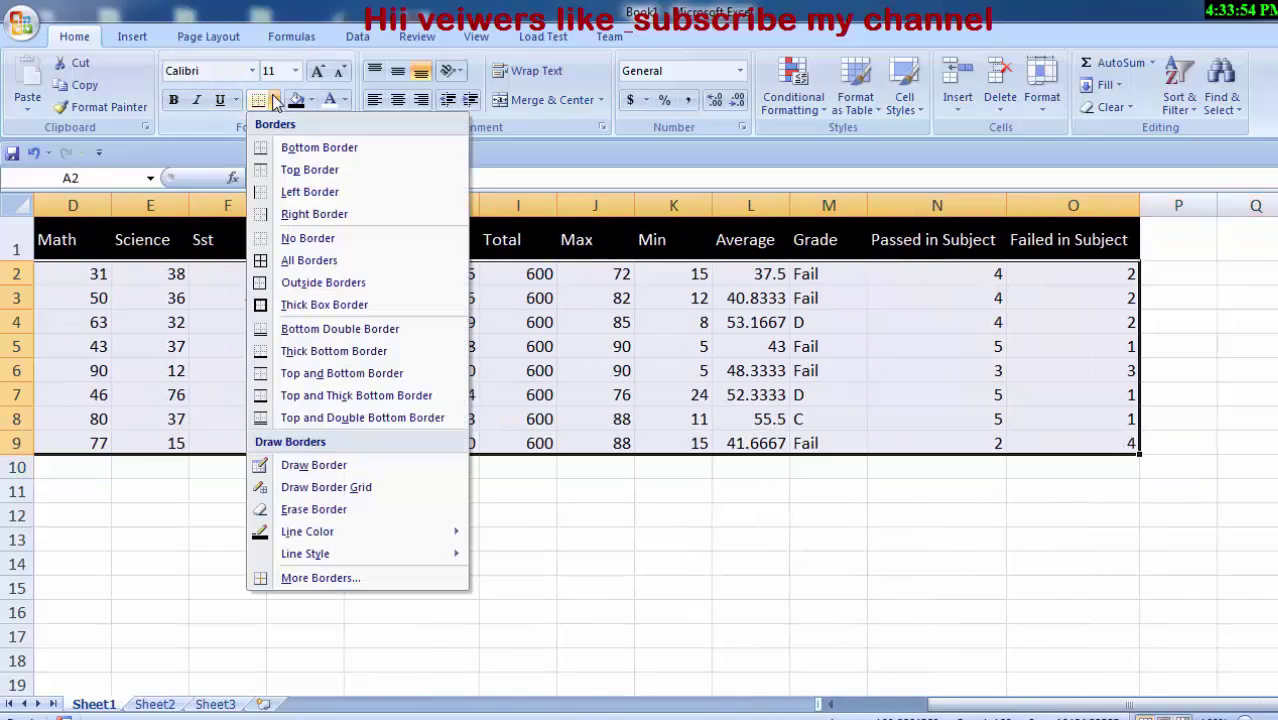
pyautogui.click(336, 262)
pyautogui.click(345, 545)
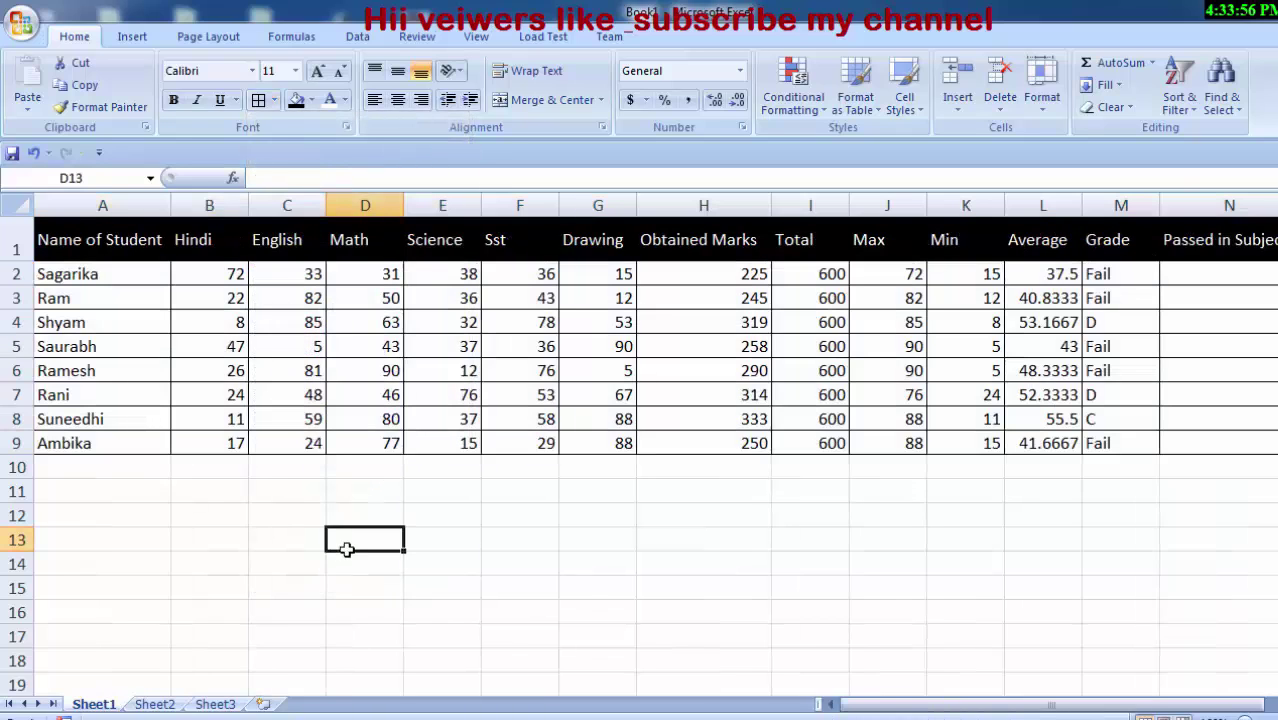
pyautogui.click(201, 492)
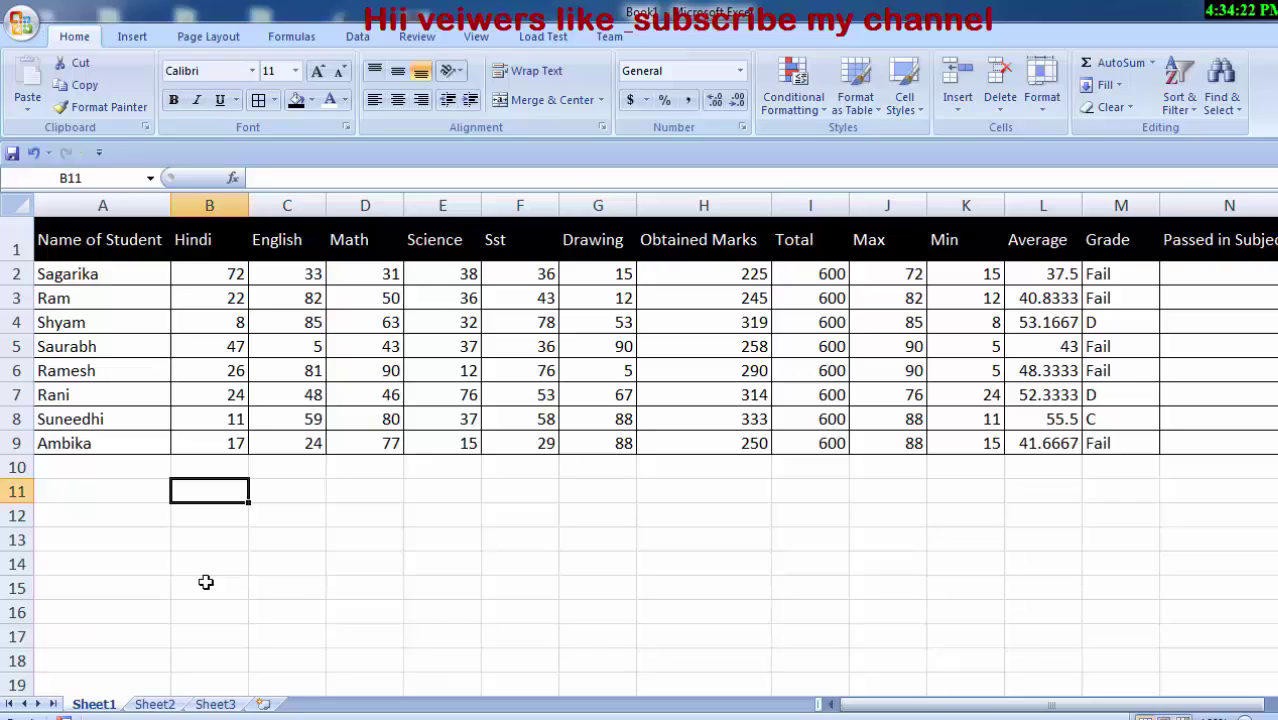
pyautogui.write('=')
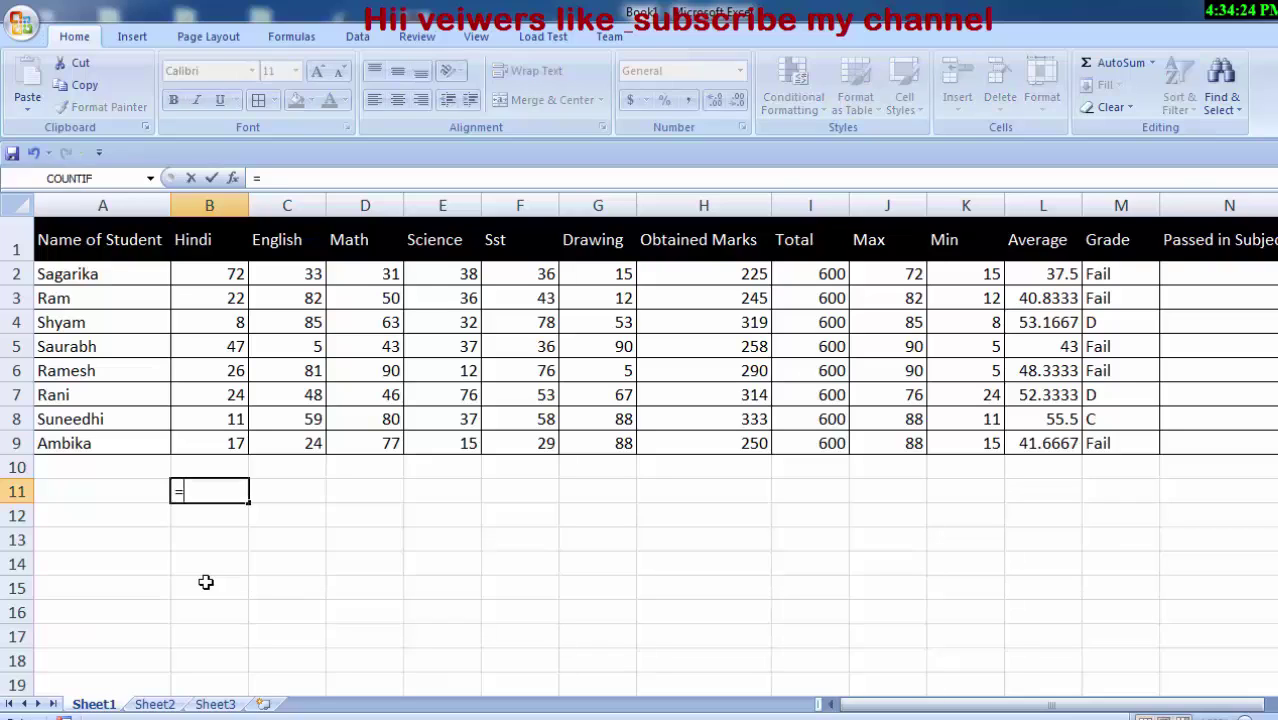
pyautogui.write('vloo')
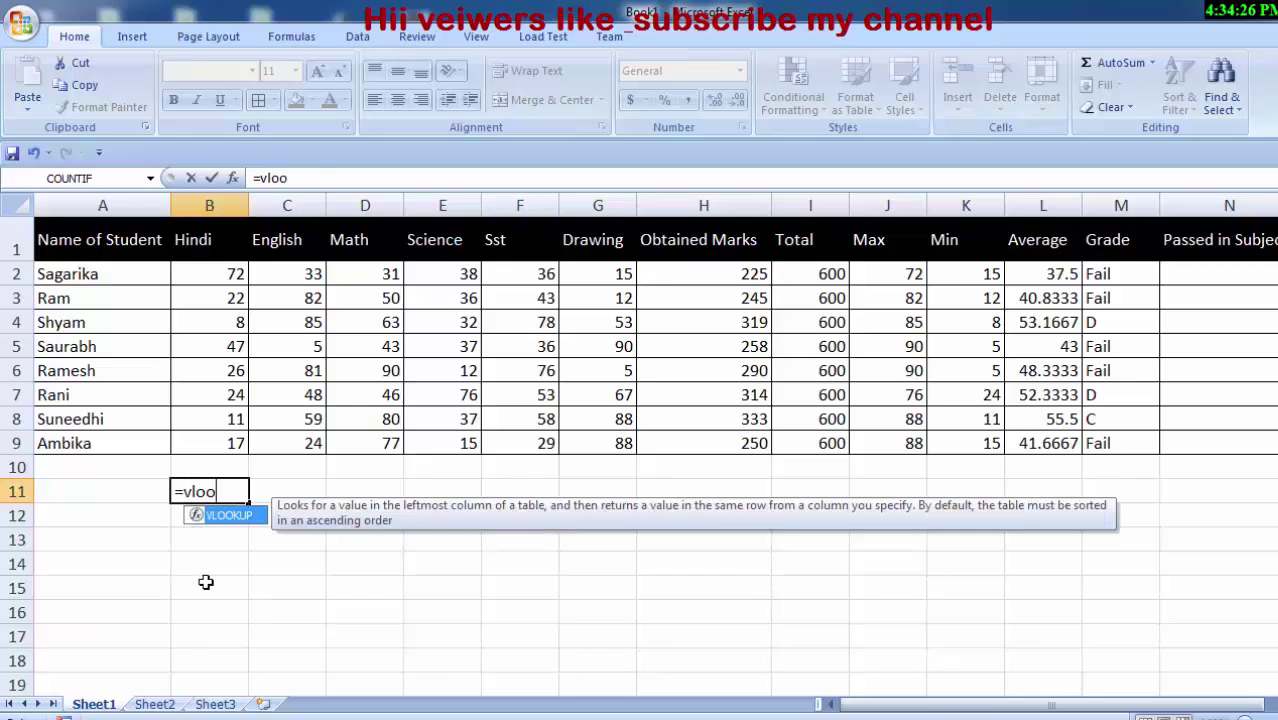
pyautogui.press('Tab')
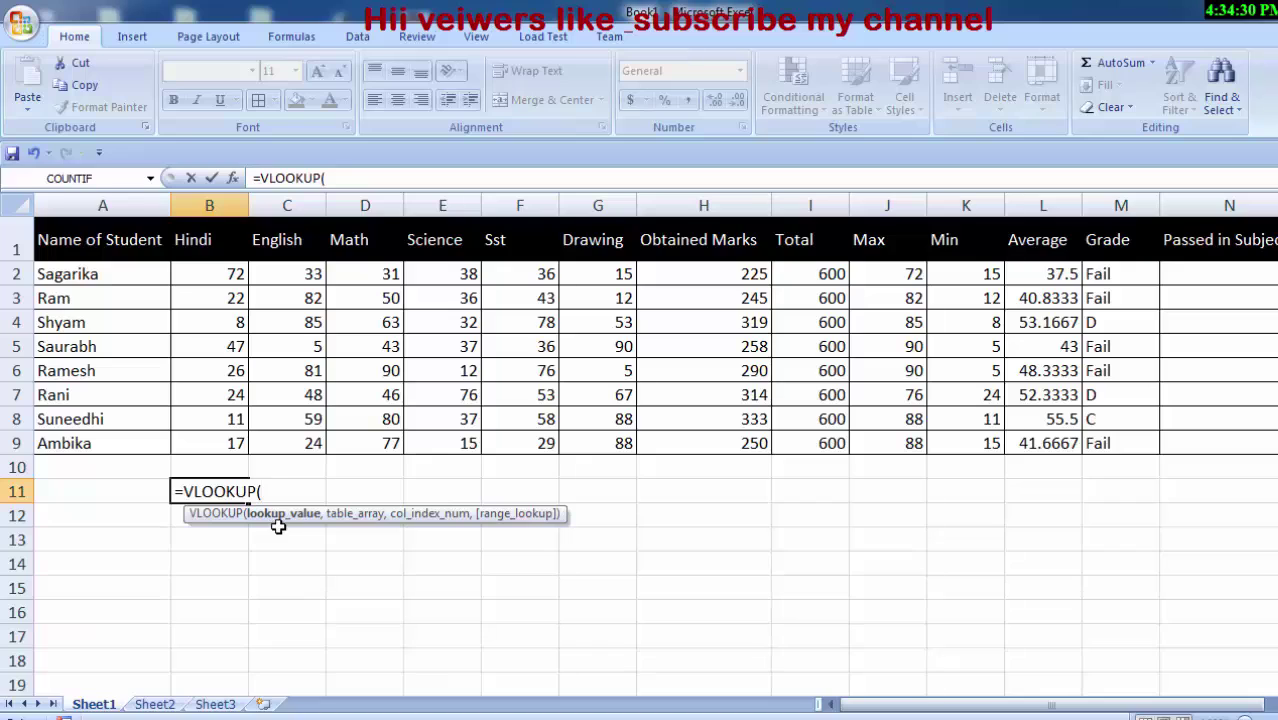
pyautogui.press('BackSpace')
pyautogui.press('BackSpace')
pyautogui.press('BackSpace')
pyautogui.press('BackSpace')
pyautogui.press('BackSpace')
pyautogui.press('BackSpace')
pyautogui.press('BackSpace')
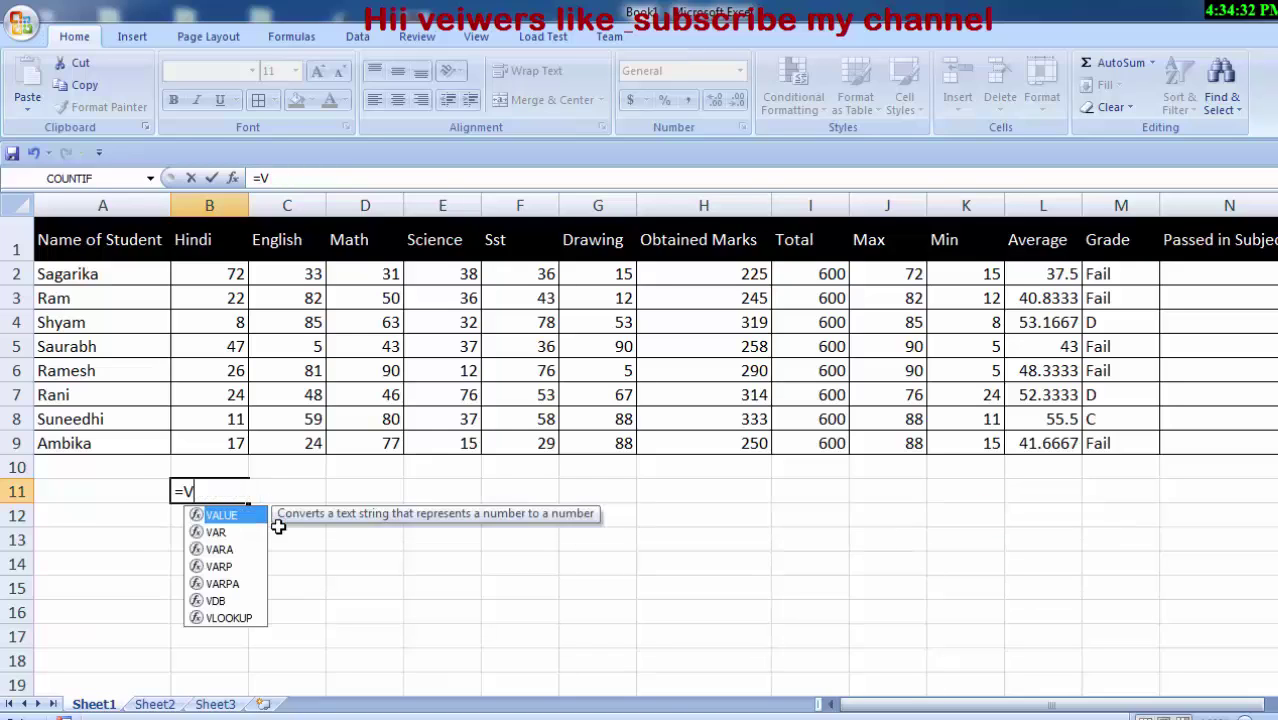
pyautogui.press('BackSpace')
pyautogui.press('Escape')
pyautogui.click(270, 555)
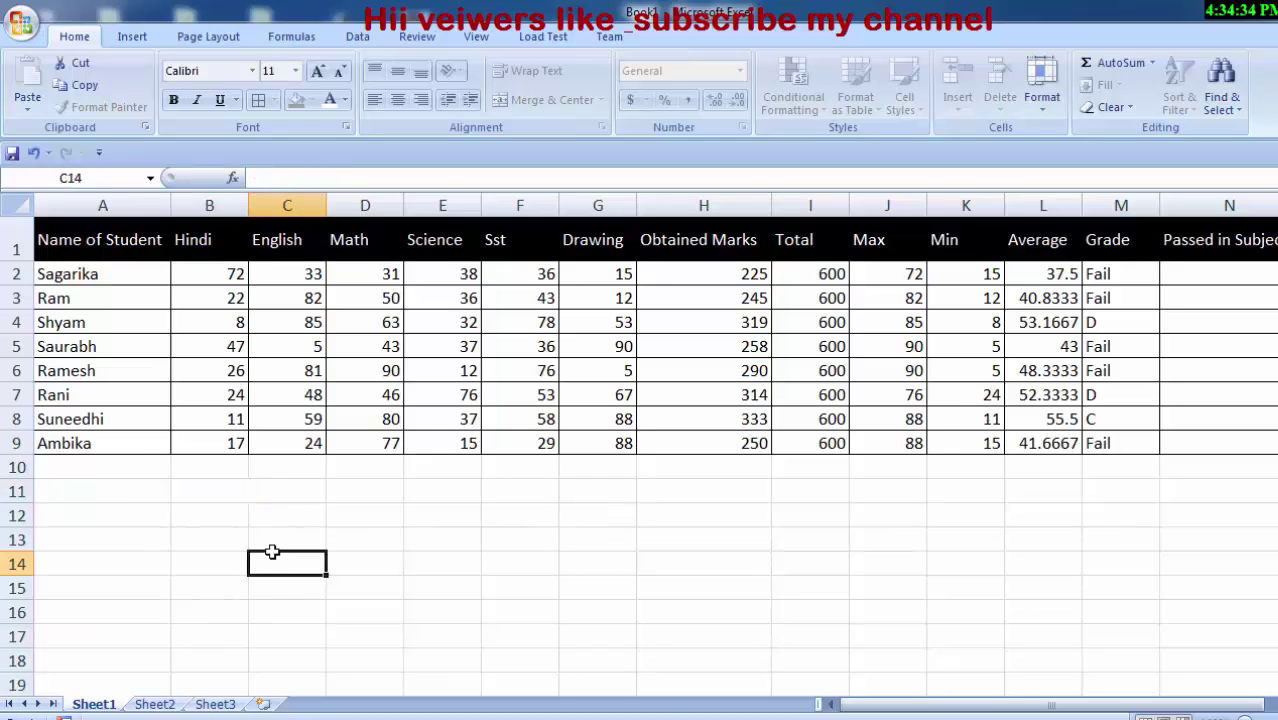
pyautogui.click(189, 493)
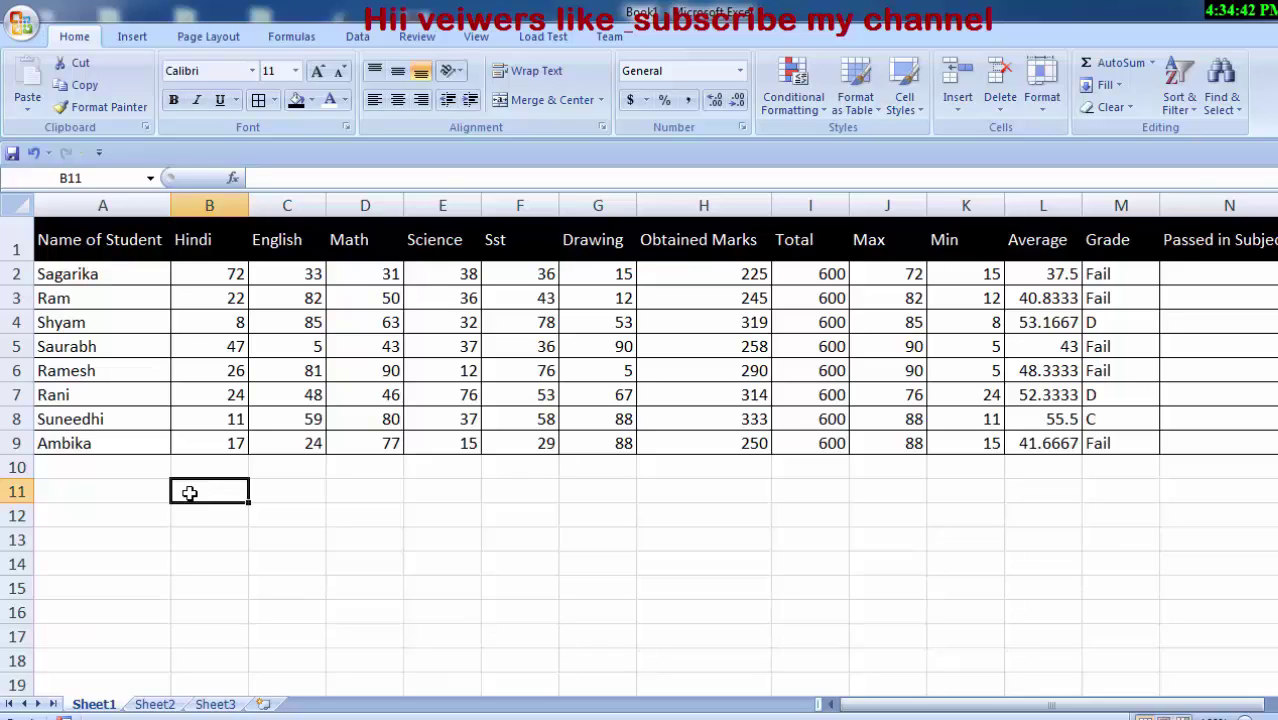
# Enter the student name Ramesh in B11.
pyautogui.write('Rames')
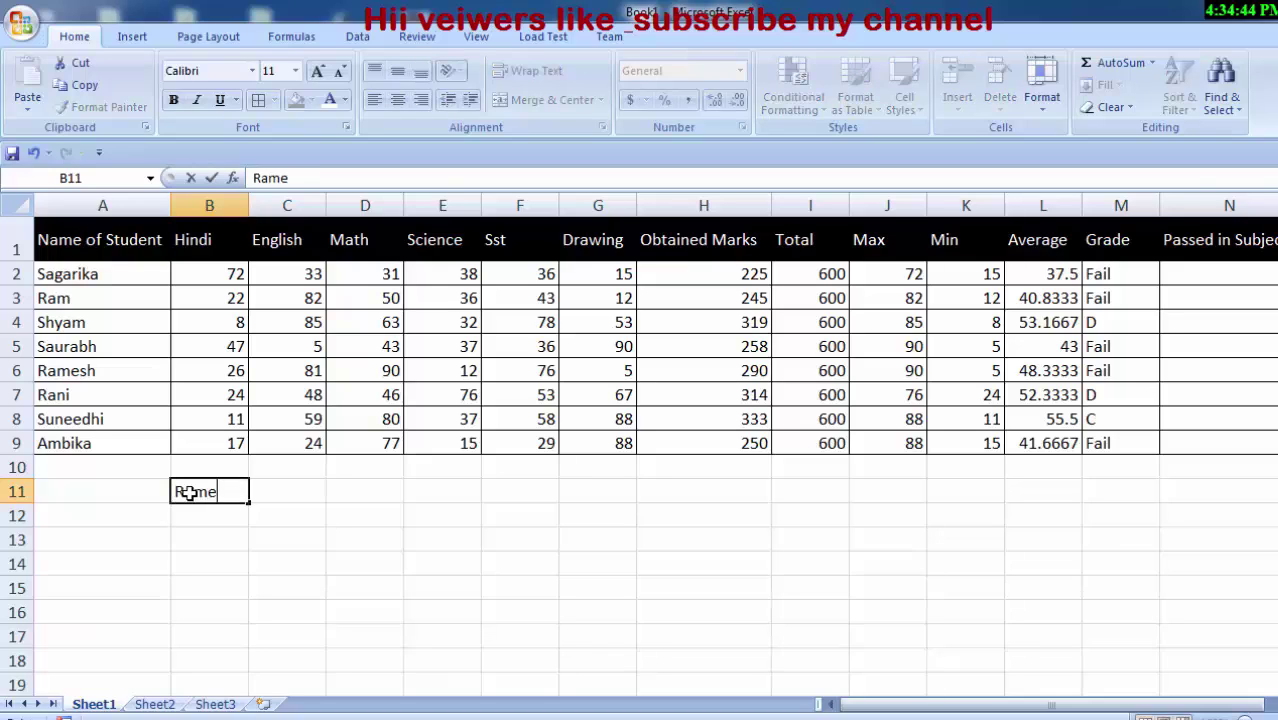
pyautogui.write('h')
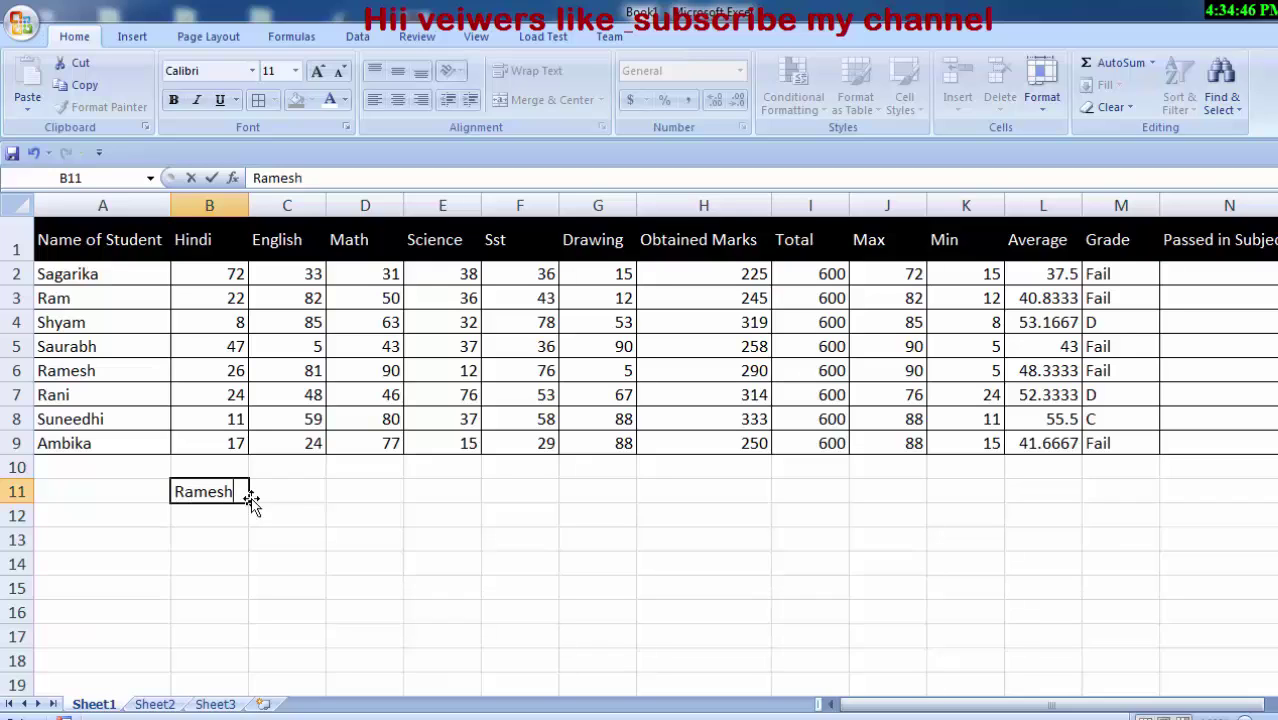
pyautogui.click(303, 506)
pyautogui.click(305, 491)
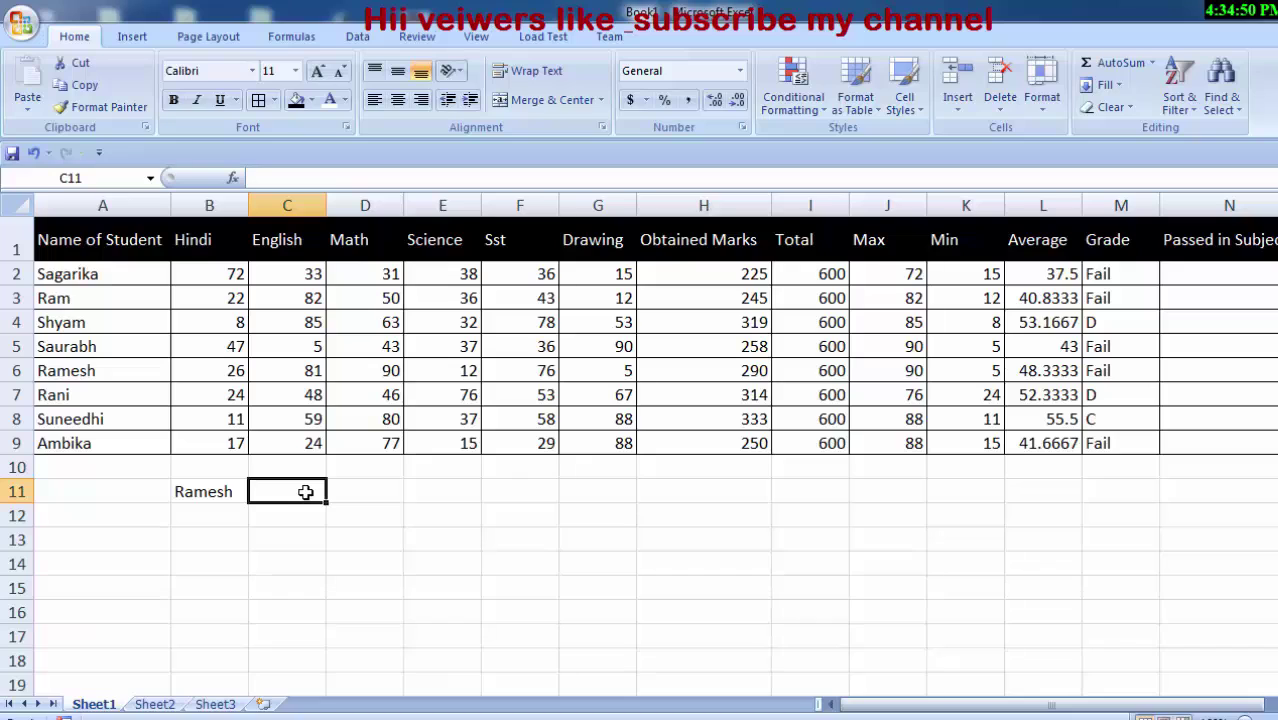
# Copy the Obtained Marks header from H1 into C11 and widen column C.
pyautogui.click(667, 247)
pyautogui.rightClick(674, 249)
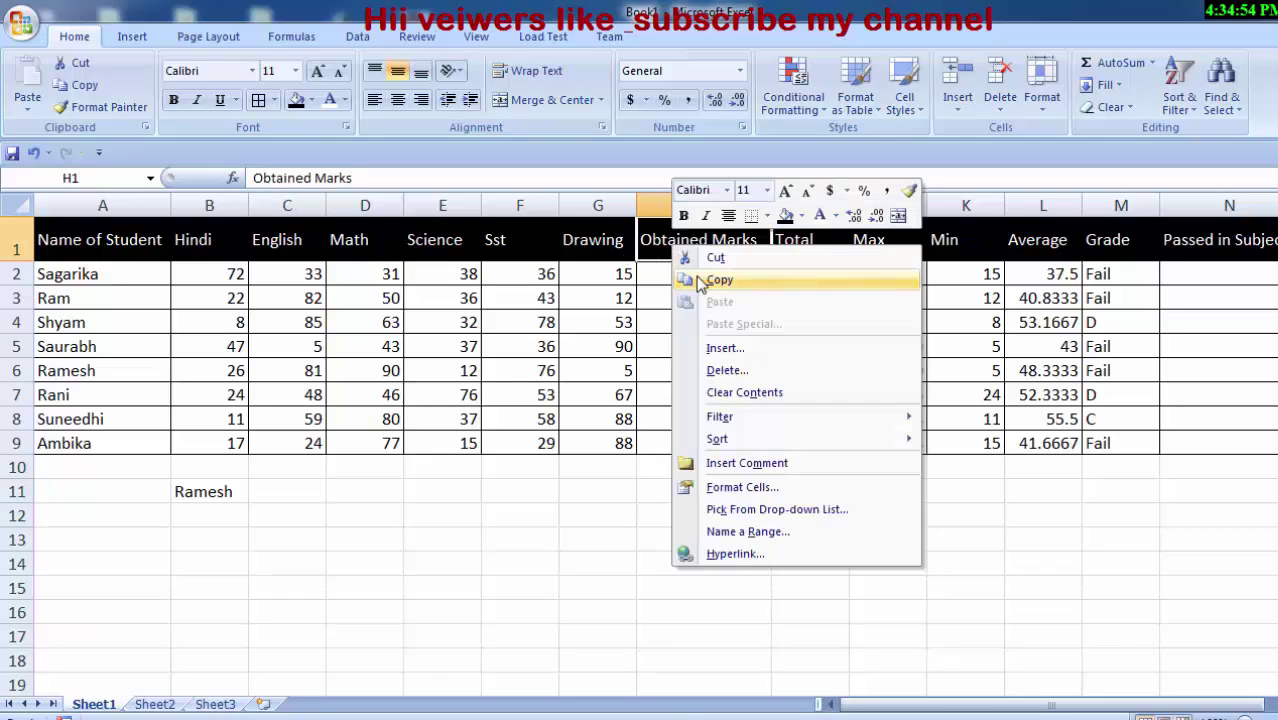
pyautogui.click(700, 280)
pyautogui.click(289, 488)
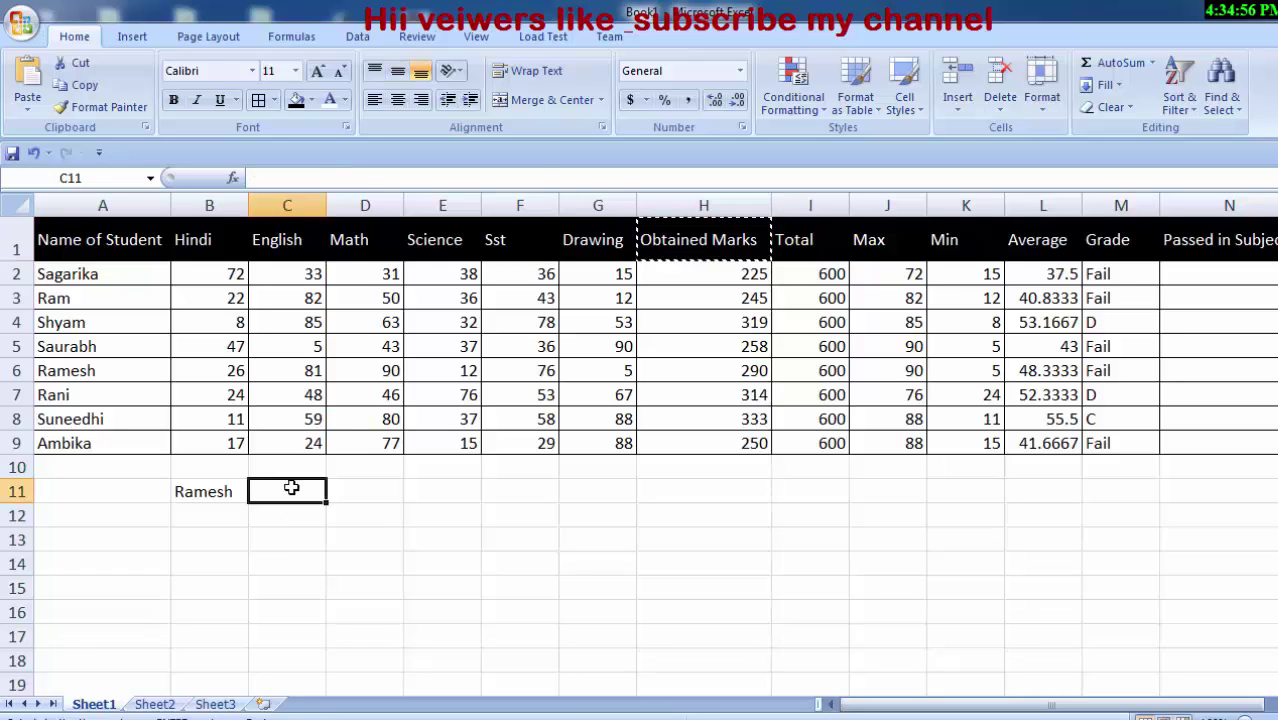
pyautogui.rightClick(290, 489)
pyautogui.click(343, 224)
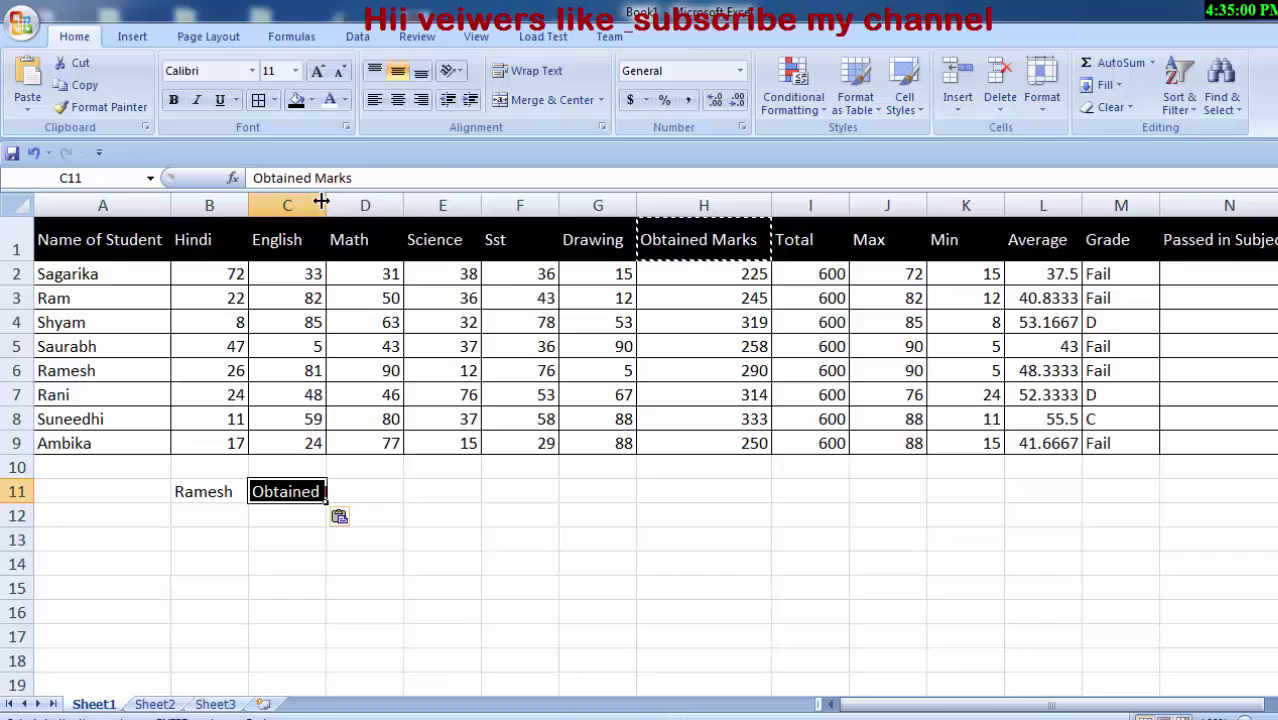
pyautogui.moveTo(326, 205); pyautogui.dragTo(390, 205)
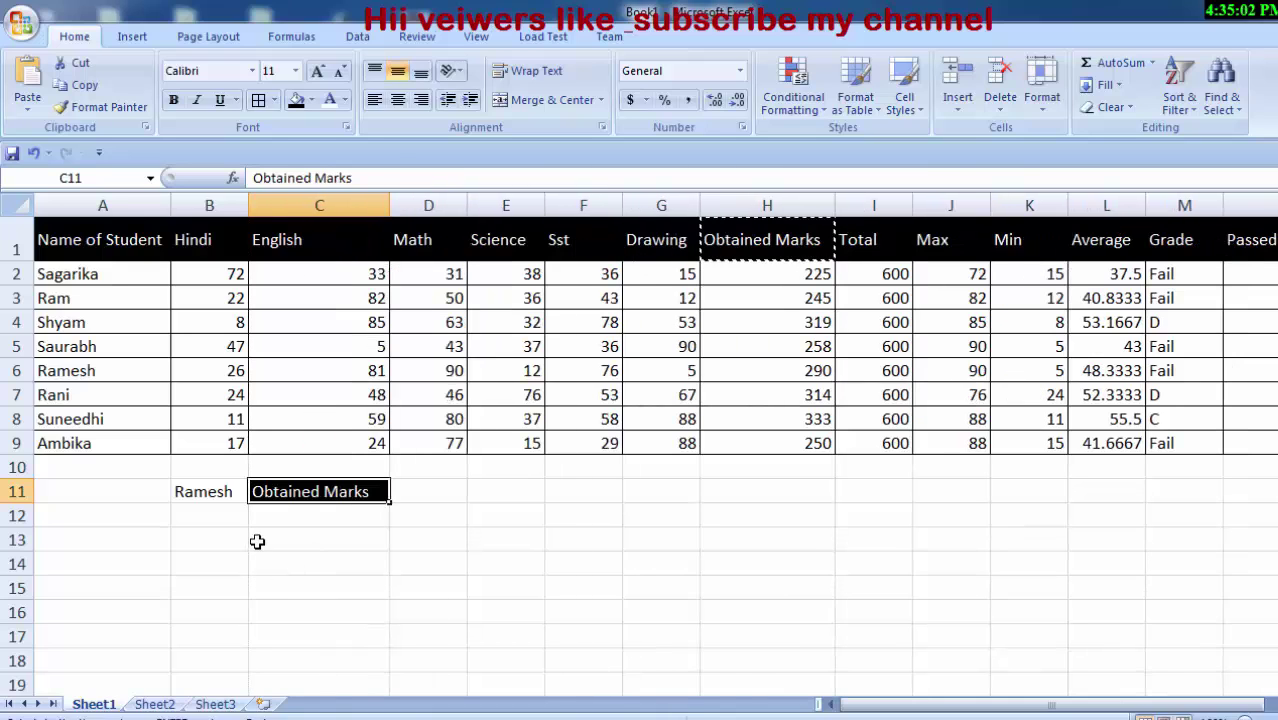
pyautogui.click(227, 514)
# Start B12's =VLOOKUP(B11,$A$1:$O$9, followed by a nested MATCH( for the column.
pyautogui.write('=')
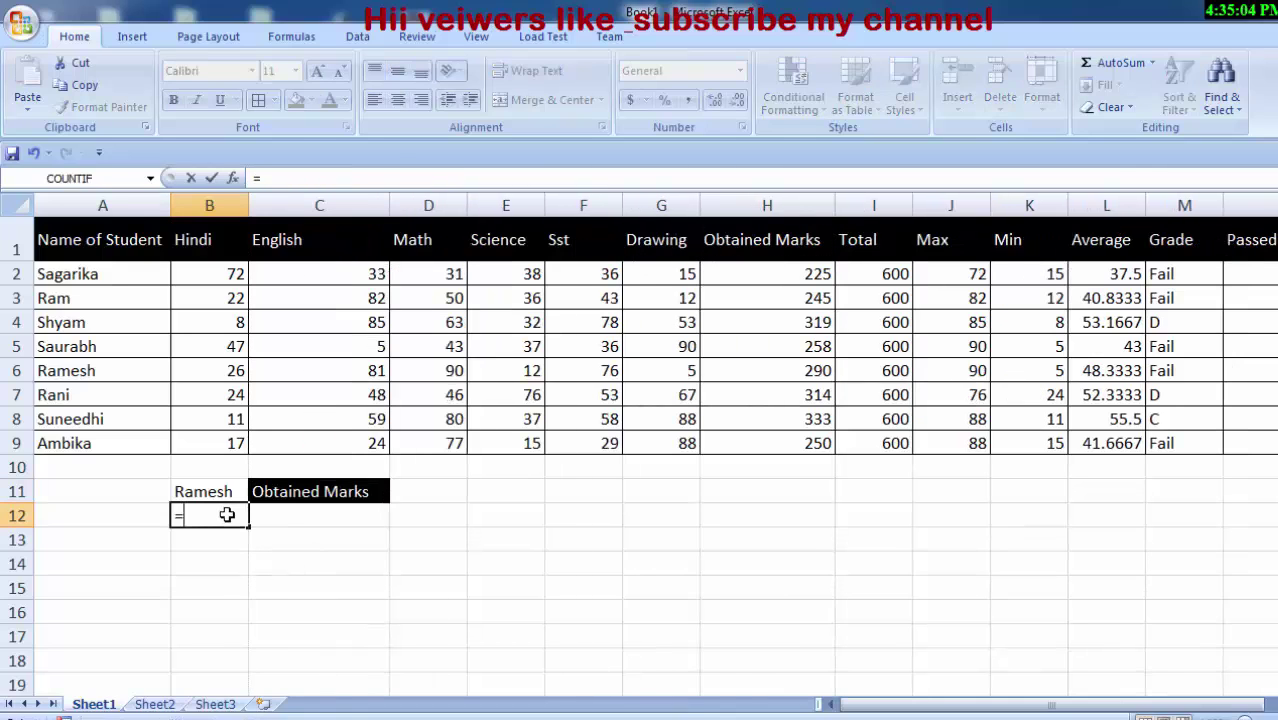
pyautogui.write('vlook')
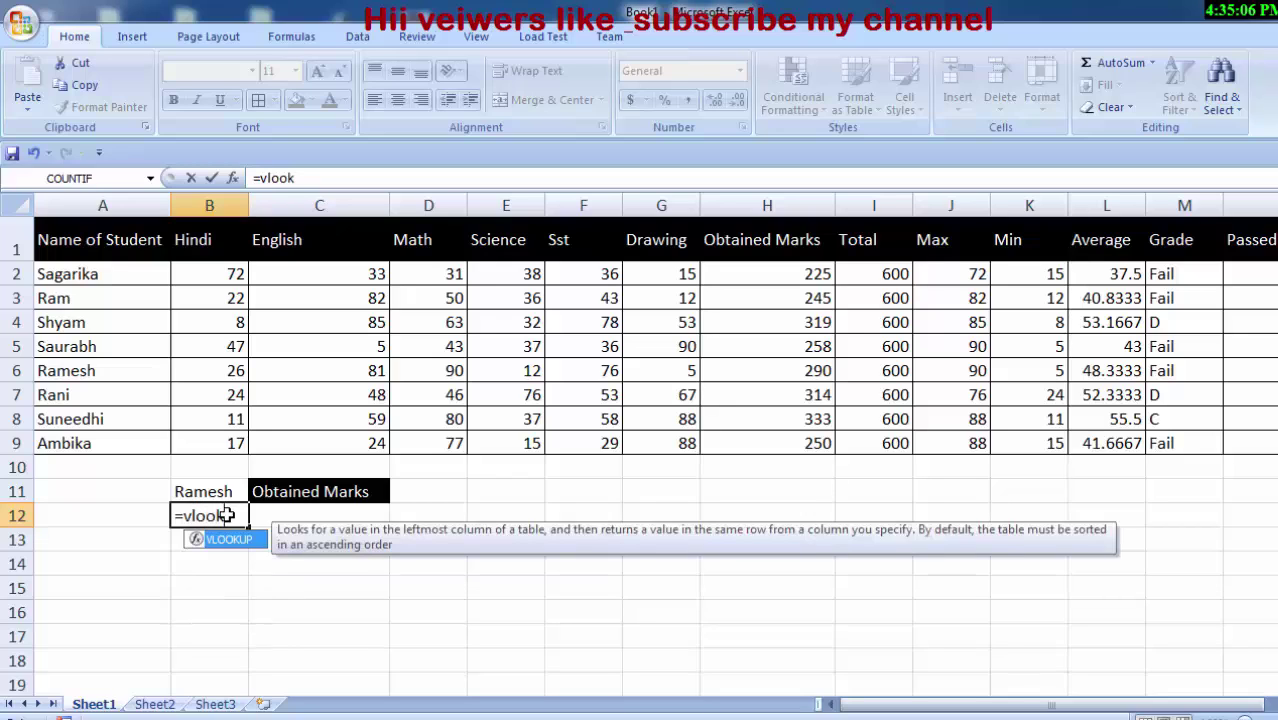
pyautogui.press('Tab')
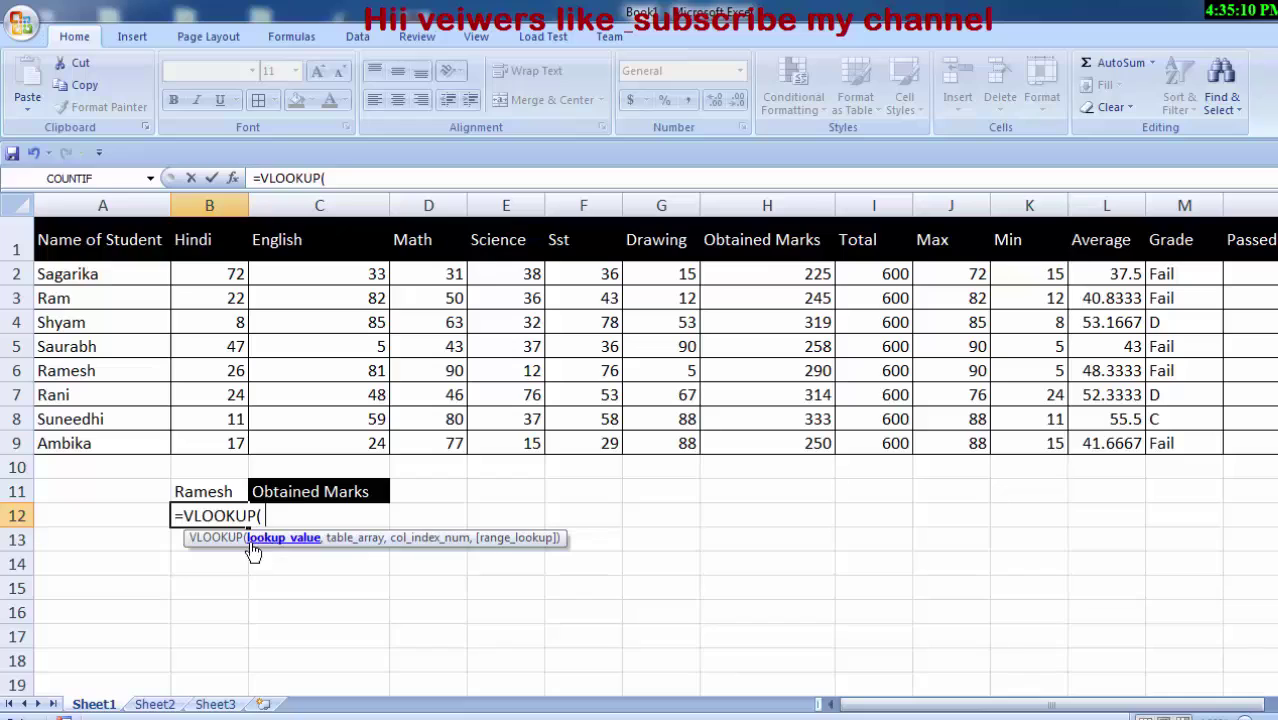
pyautogui.click(210, 488)
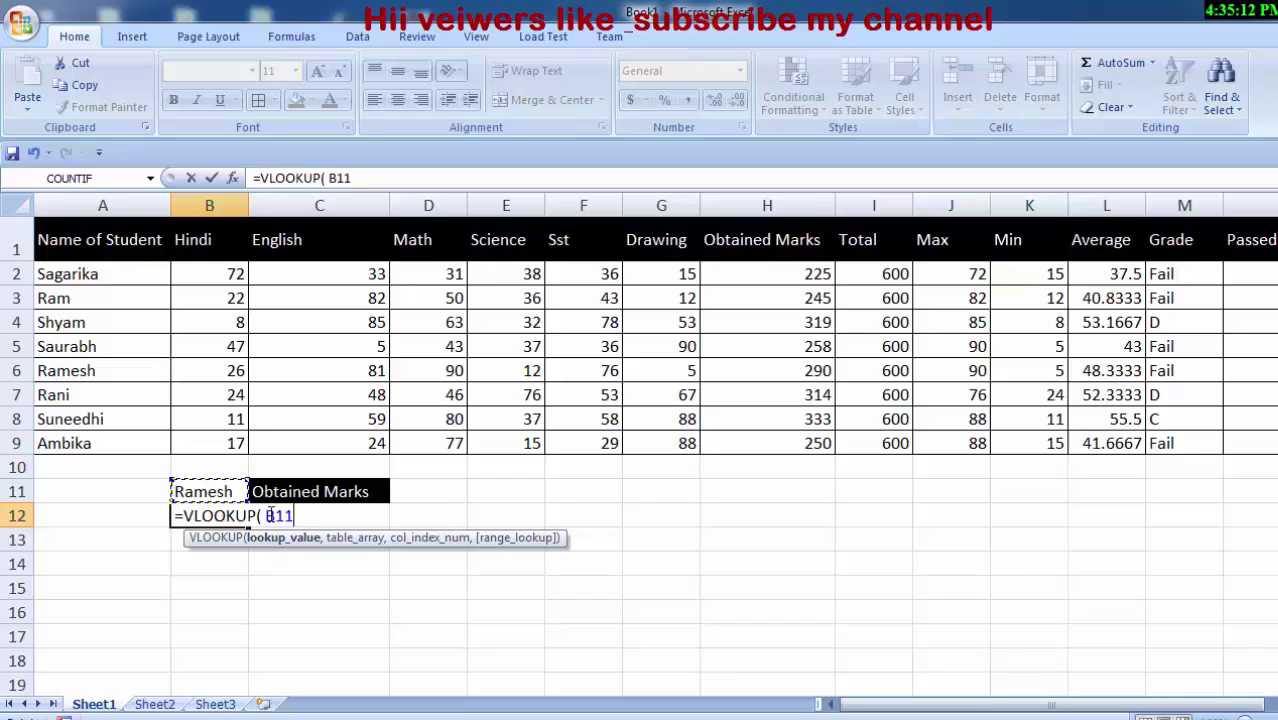
pyautogui.write(',')
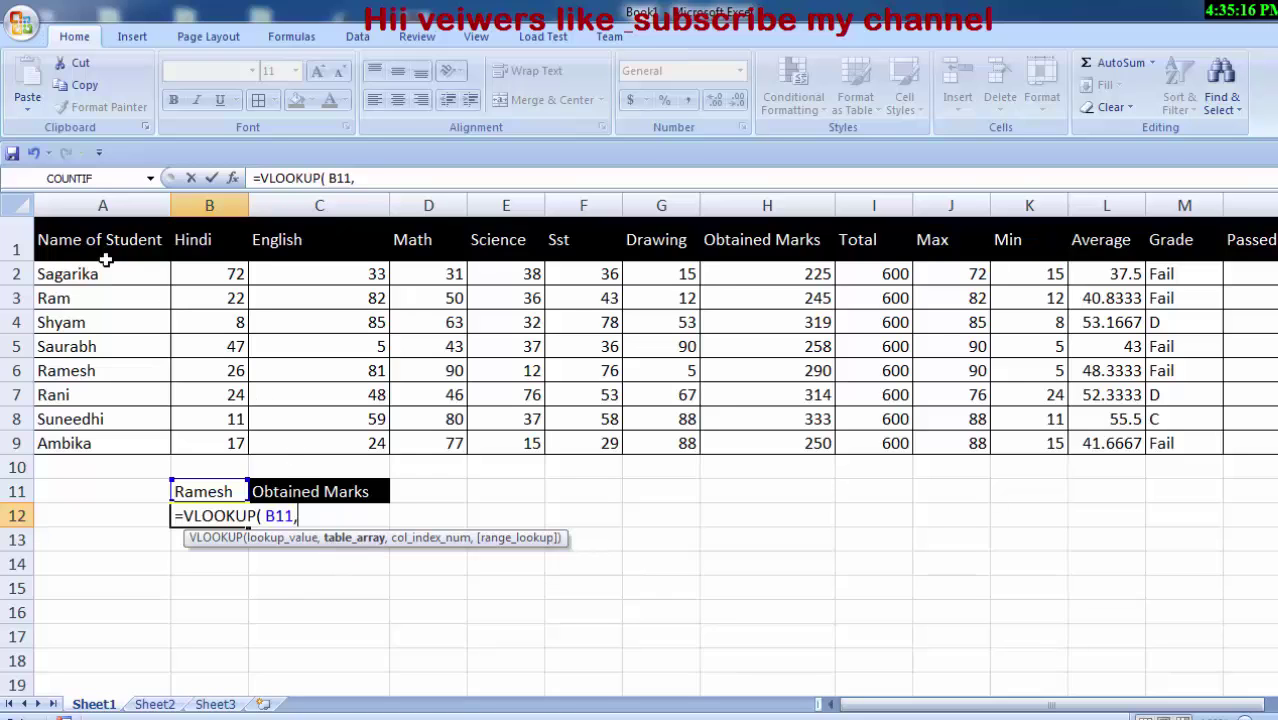
pyautogui.moveTo(93, 228)
pyautogui.mouseDown()
pyautogui.moveTo(608, 405)
pyautogui.moveTo(1247, 461)
pyautogui.moveTo(1111, 442)
pyautogui.mouseUp()
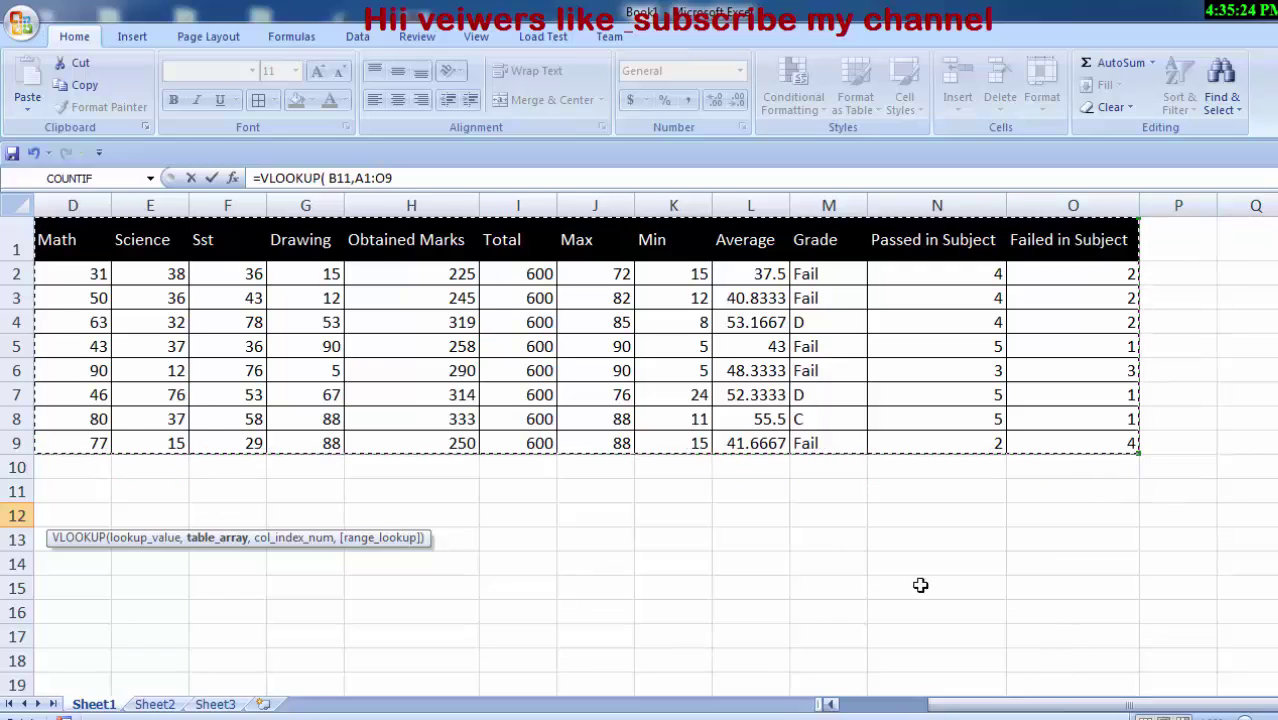
pyautogui.moveTo(1014, 709); pyautogui.dragTo(910, 710)
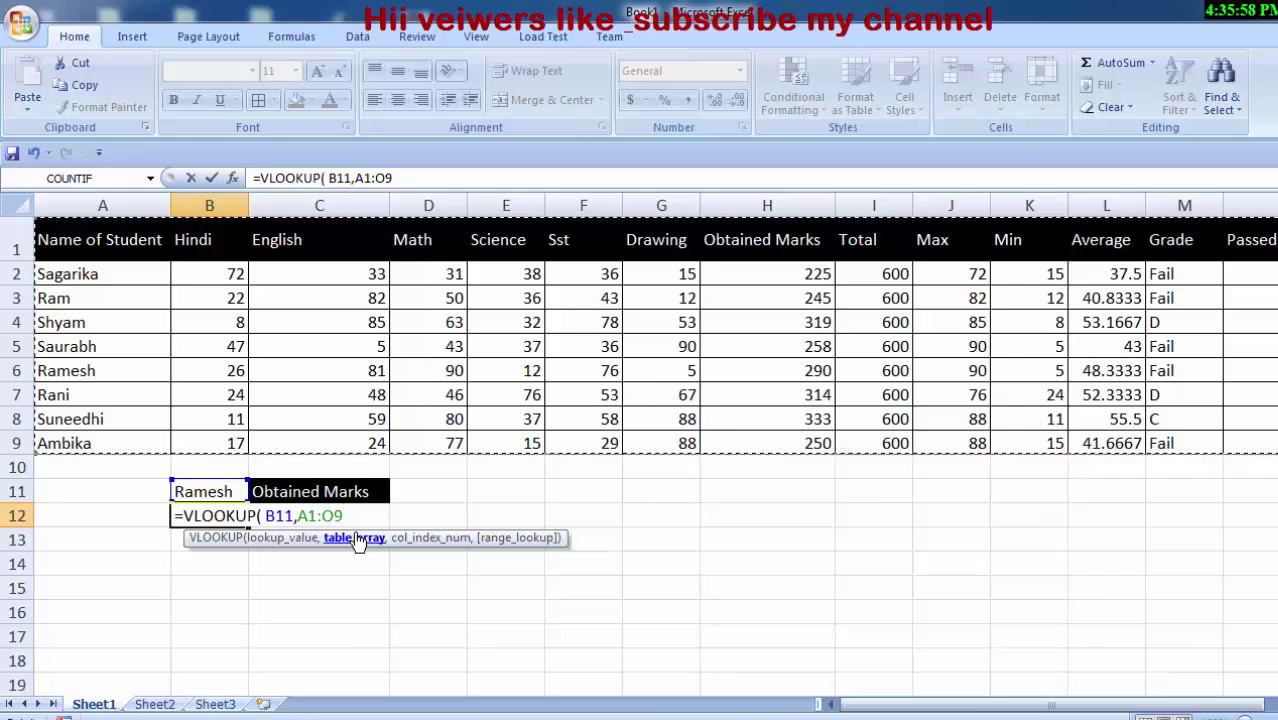
pyautogui.press('F4')
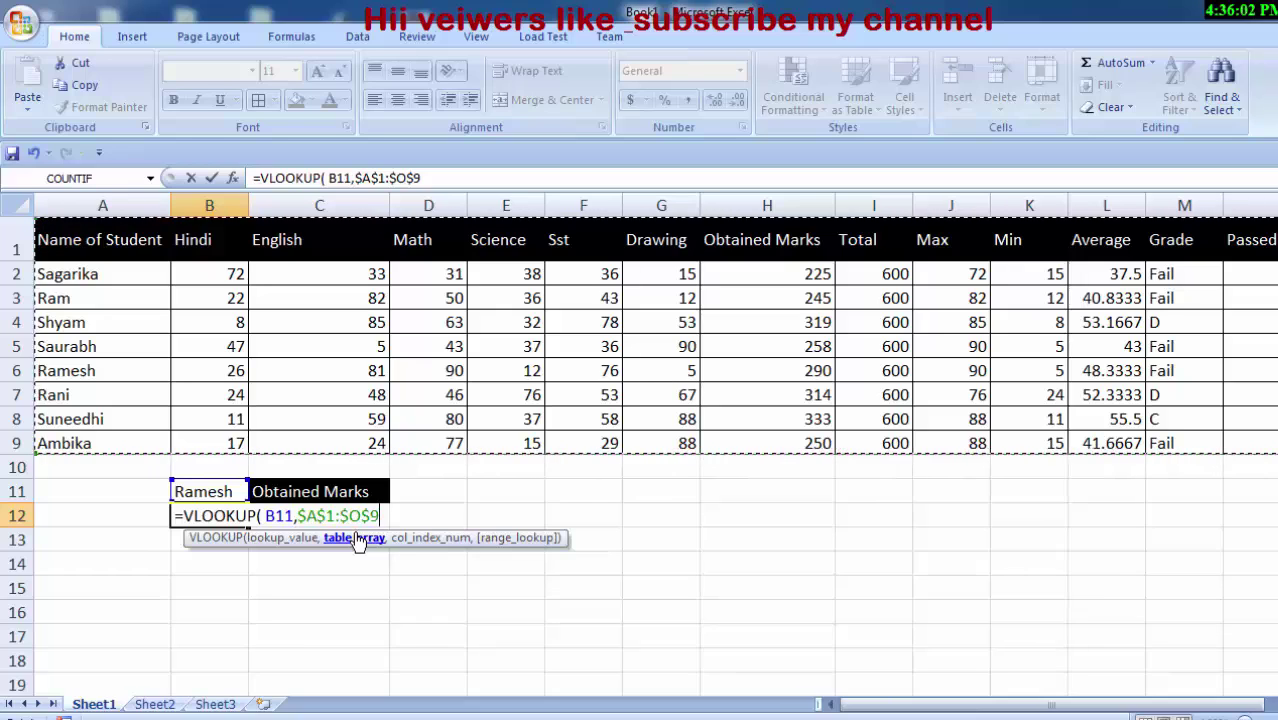
pyautogui.write(',')
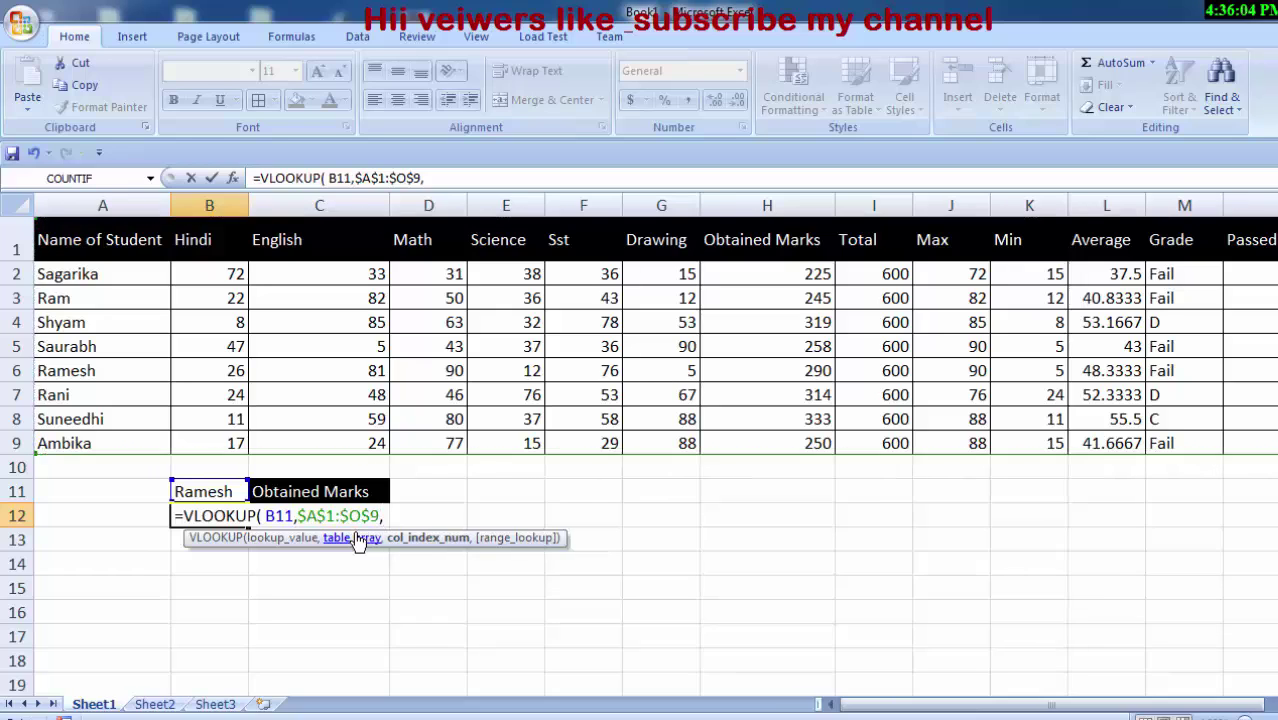
pyautogui.write('m')
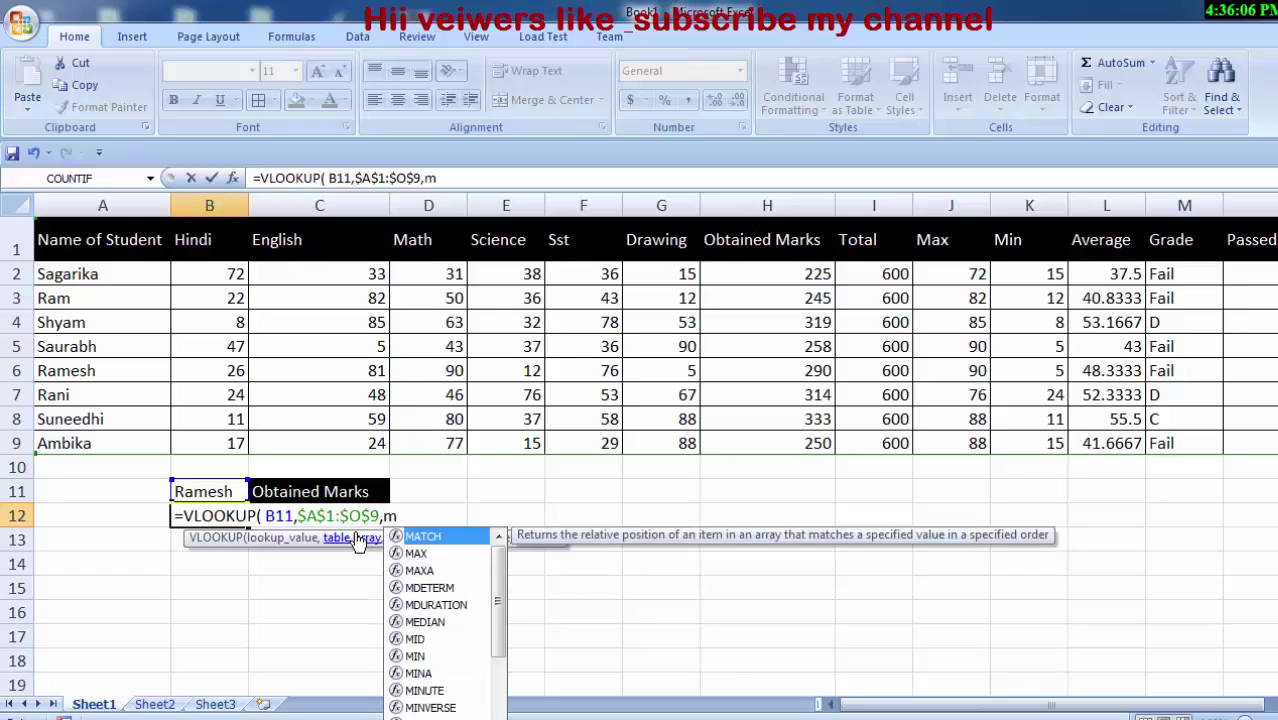
pyautogui.press('Tab')
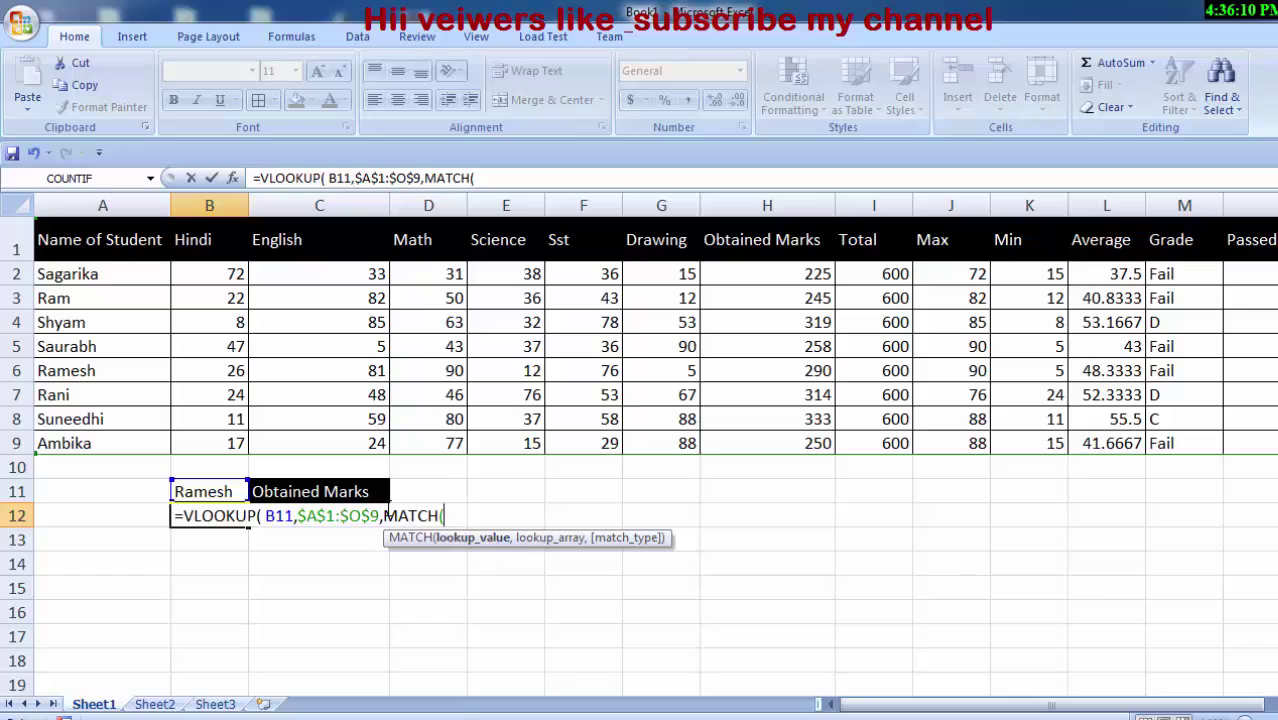
# Add C11 as MATCH's lookup value, then select header row A1 through O1.
pyautogui.click(312, 495)
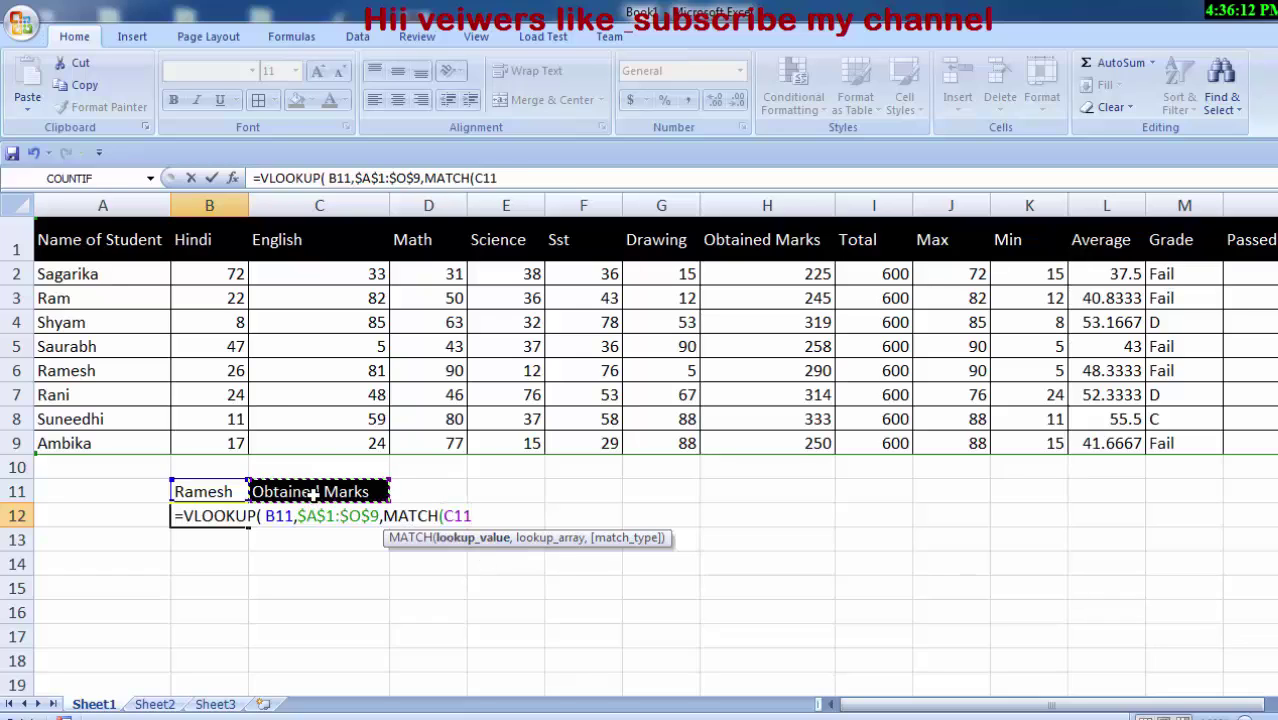
pyautogui.write(',')
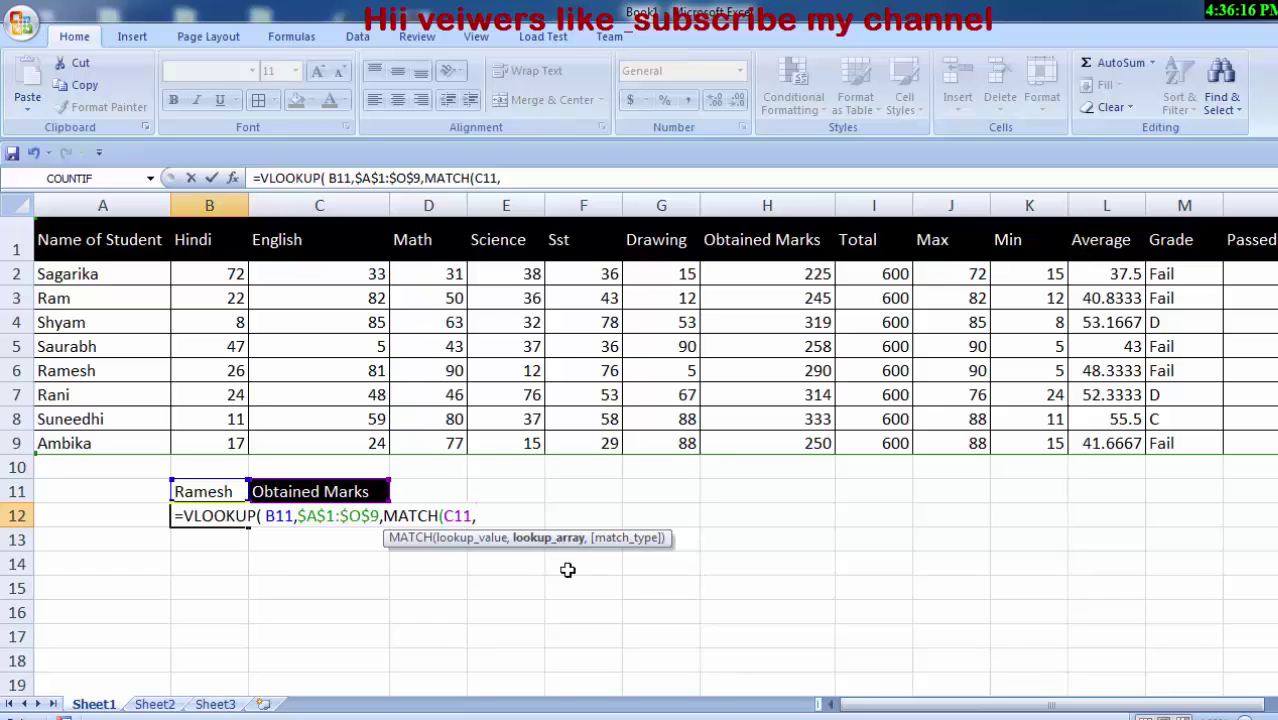
pyautogui.click(116, 254)
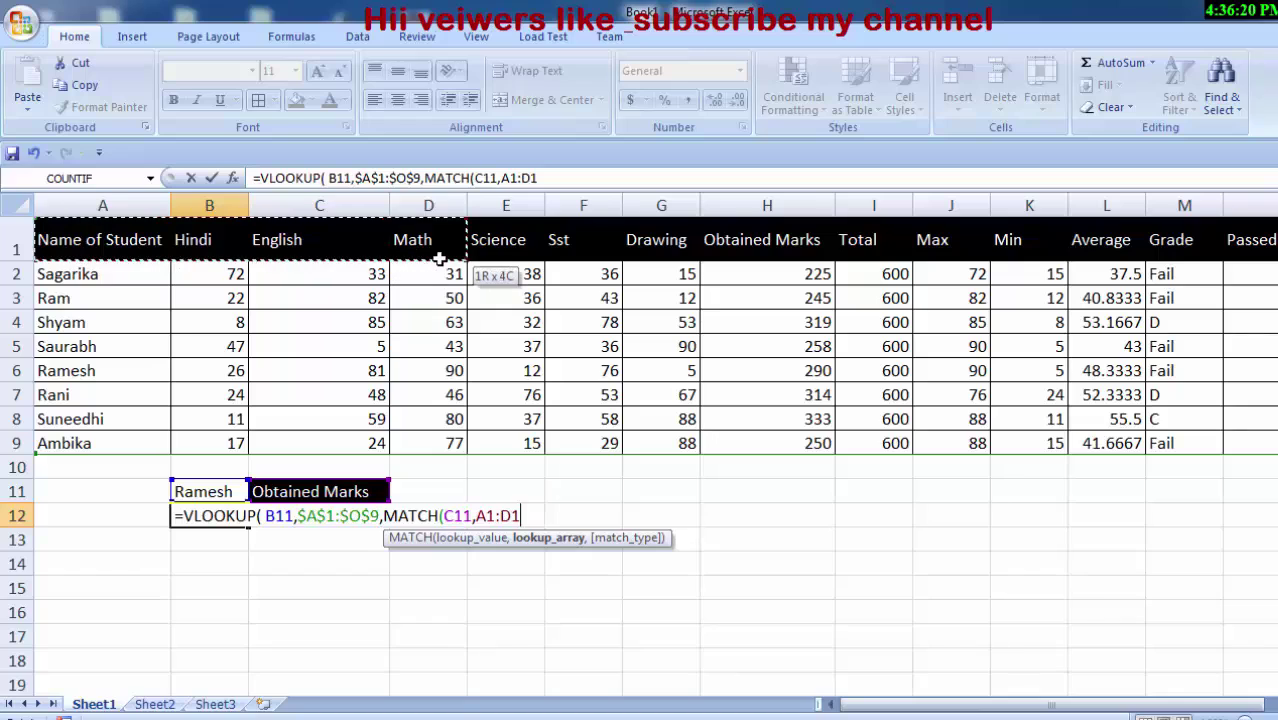
pyautogui.moveTo(149, 254); pyautogui.dragTo(439, 259)
pyautogui.hotkey('shift', 'Right')
pyautogui.hotkey('shift', 'Right')
pyautogui.hotkey('shift', 'Right')
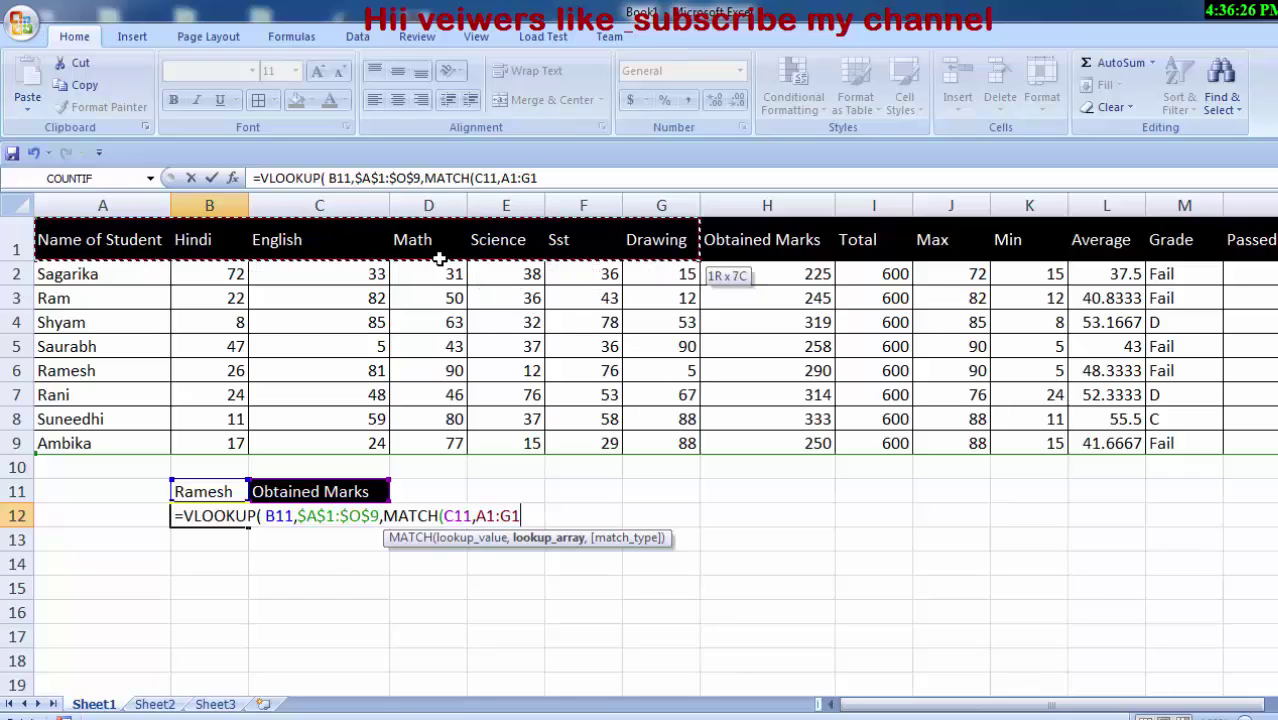
pyautogui.hotkey('shift', 'Right')
pyautogui.hotkey('shift', 'Right')
pyautogui.hotkey('shift', 'Right')
pyautogui.hotkey('shift', 'Right')
pyautogui.hotkey('shift', 'Right')
pyautogui.hotkey('shift', 'Right')
pyautogui.hotkey('shift', 'Right')
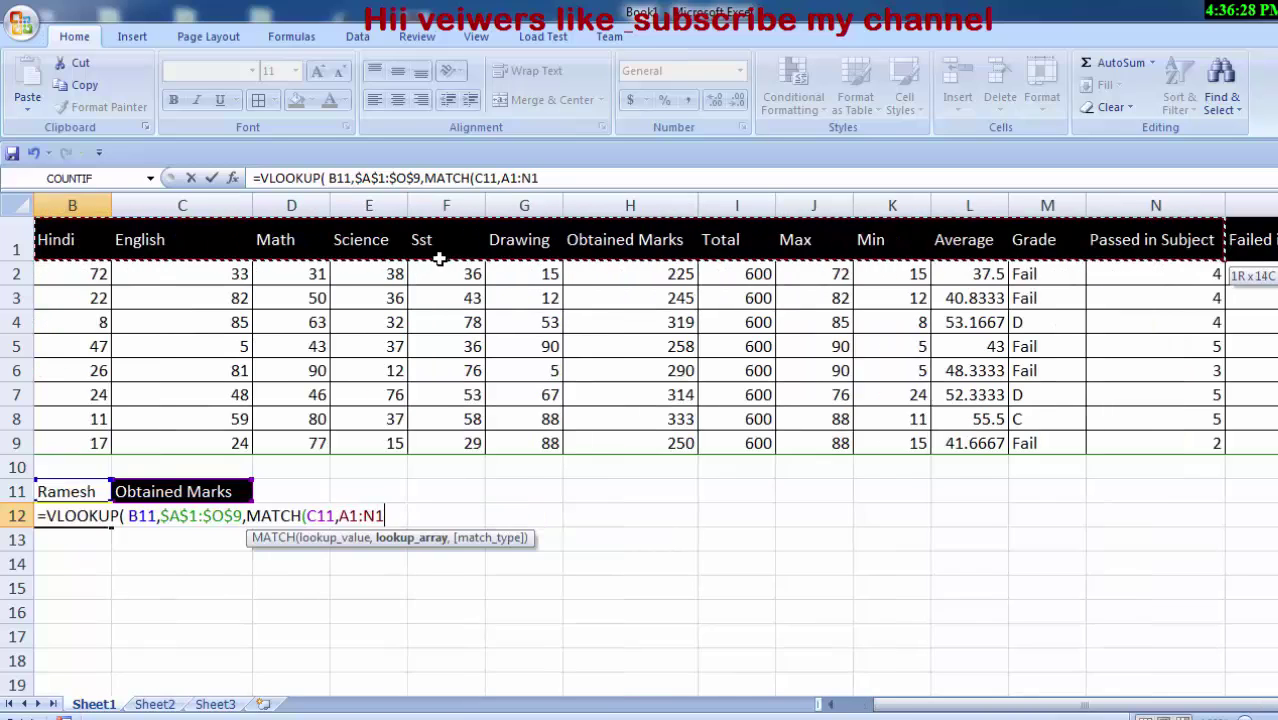
pyautogui.hotkey('shift', 'Right')
pyautogui.hotkey('shift', 'Right')
pyautogui.hotkey('shift', 'Left')
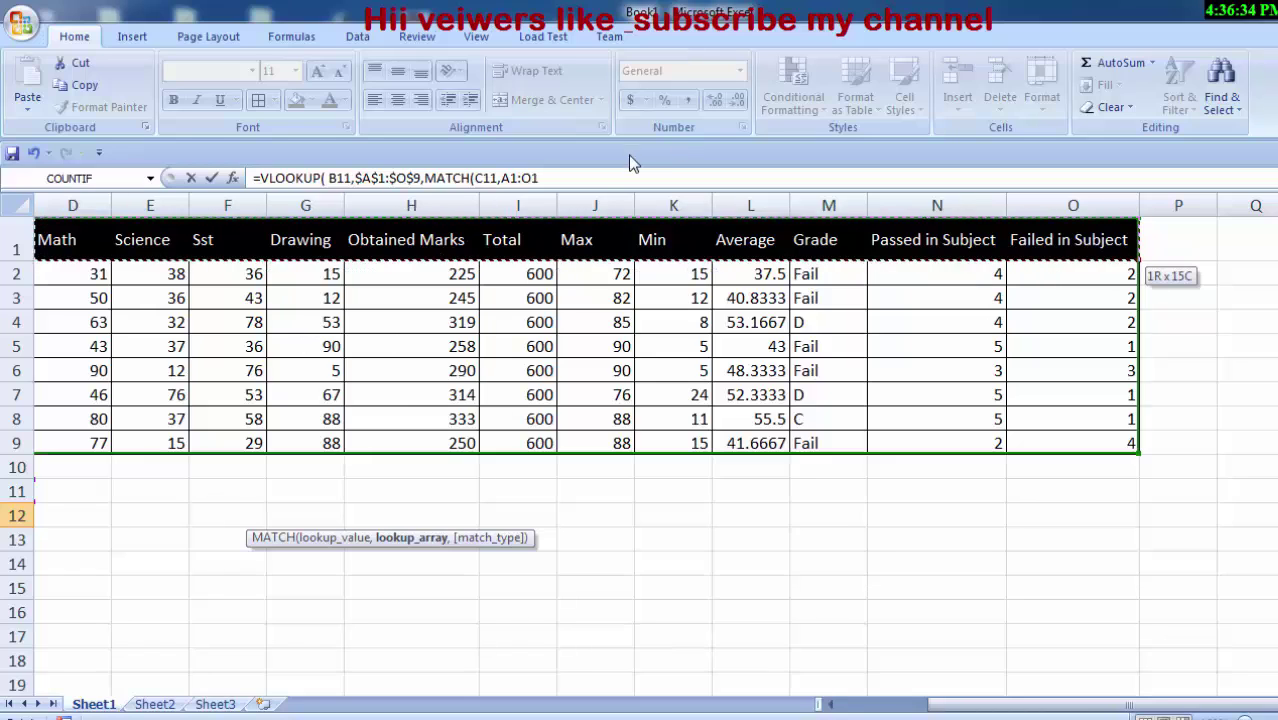
# Reselect the header row as the absolute range $A$1:$O$1, followed by a comma.
pyautogui.click(593, 186)
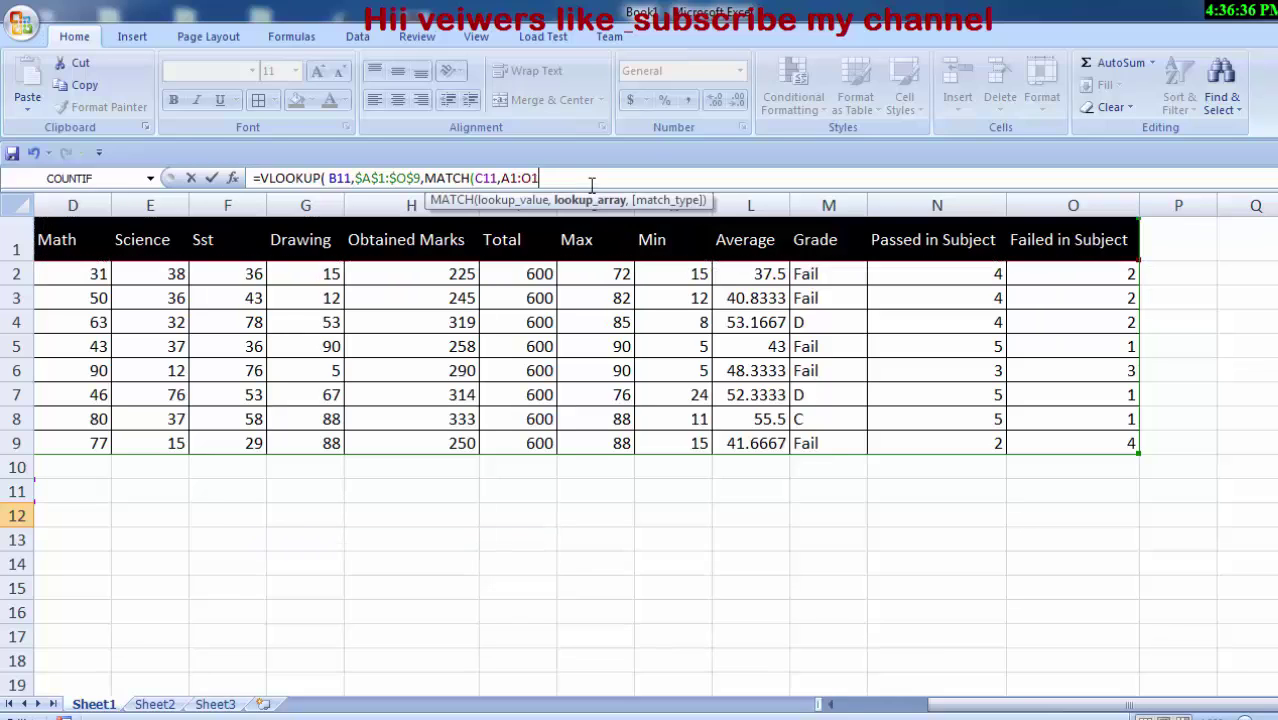
pyautogui.press('F4')
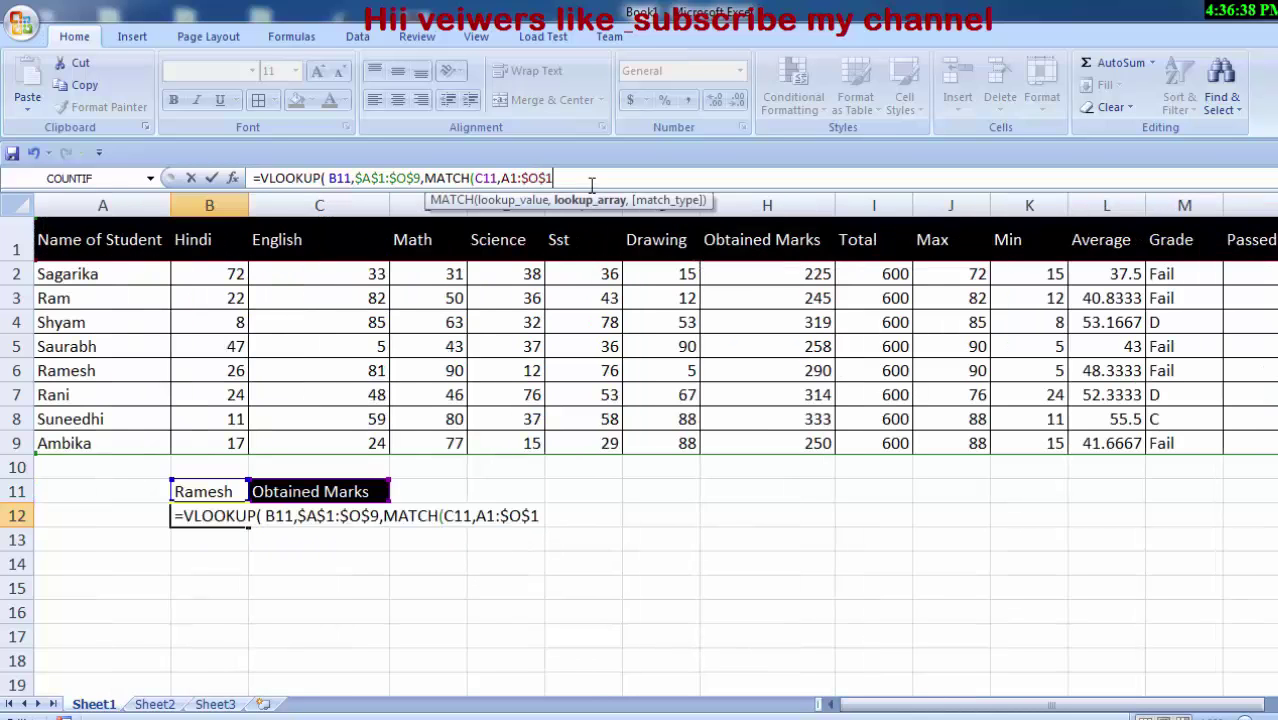
pyautogui.press('BackSpace')
pyautogui.press('BackSpace')
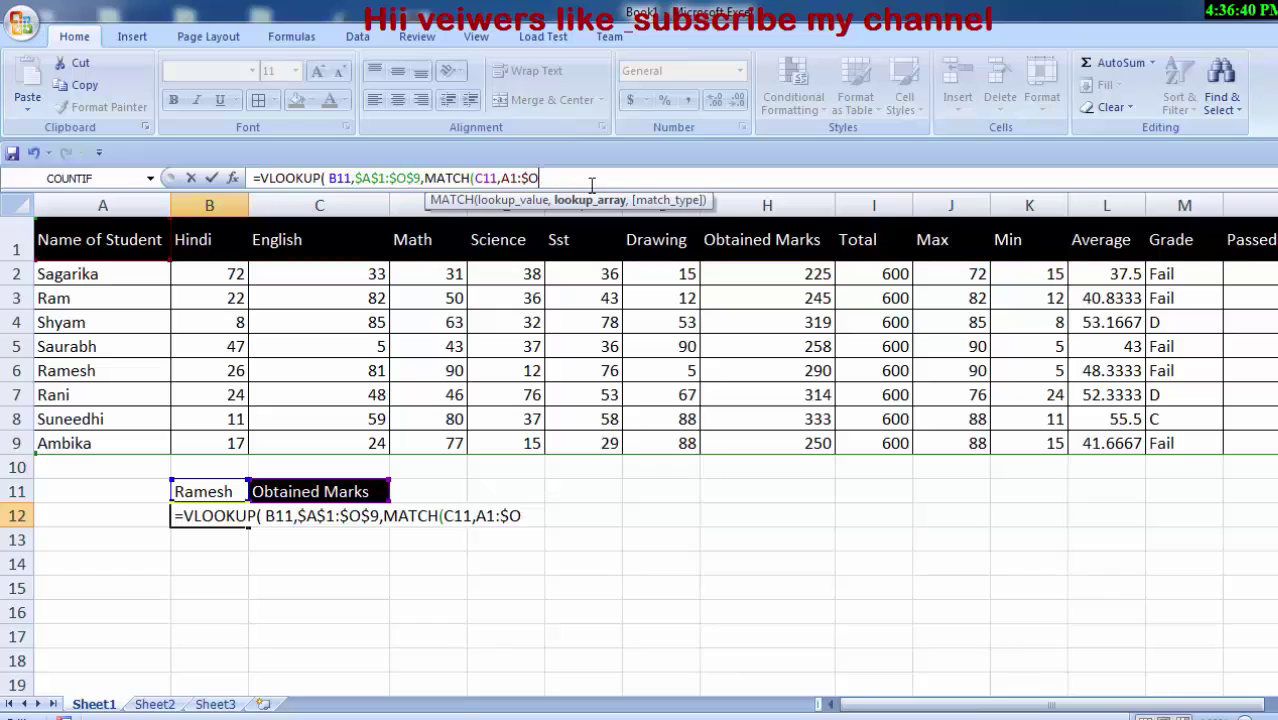
pyautogui.press('BackSpace')
pyautogui.press('BackSpace')
pyautogui.press('BackSpace')
pyautogui.press('BackSpace')
pyautogui.press('BackSpace')
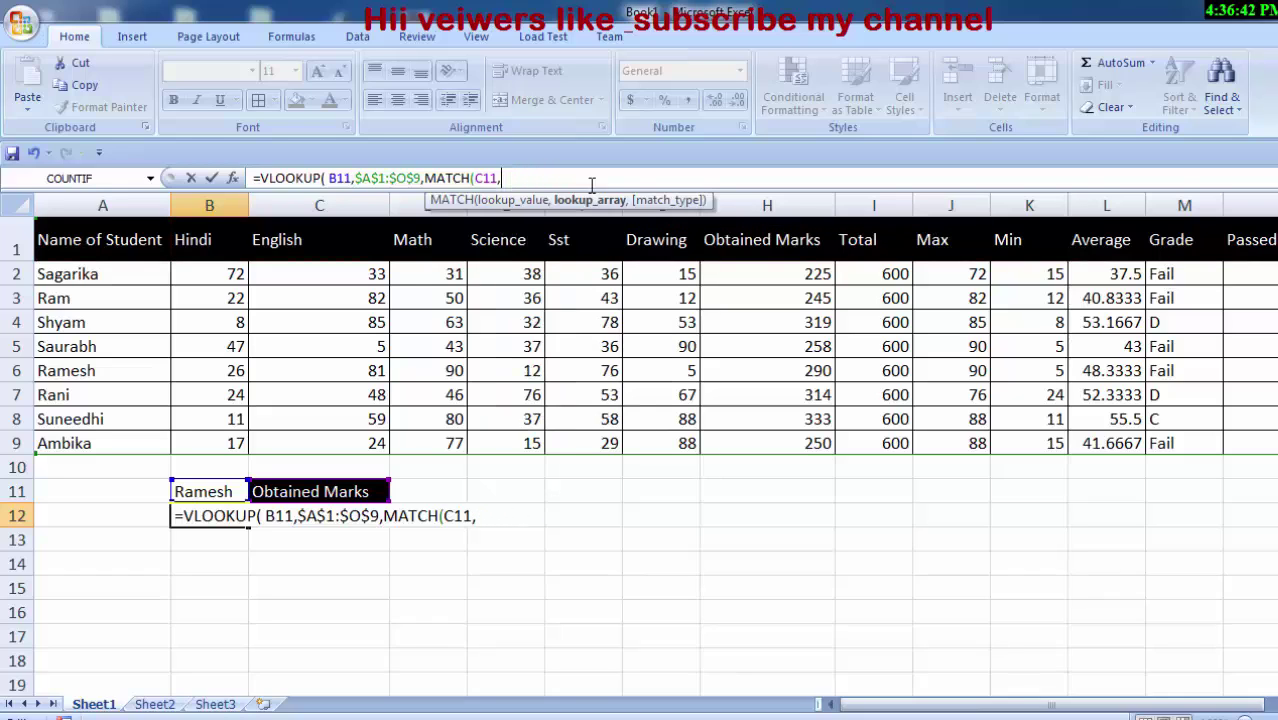
pyautogui.click(104, 243)
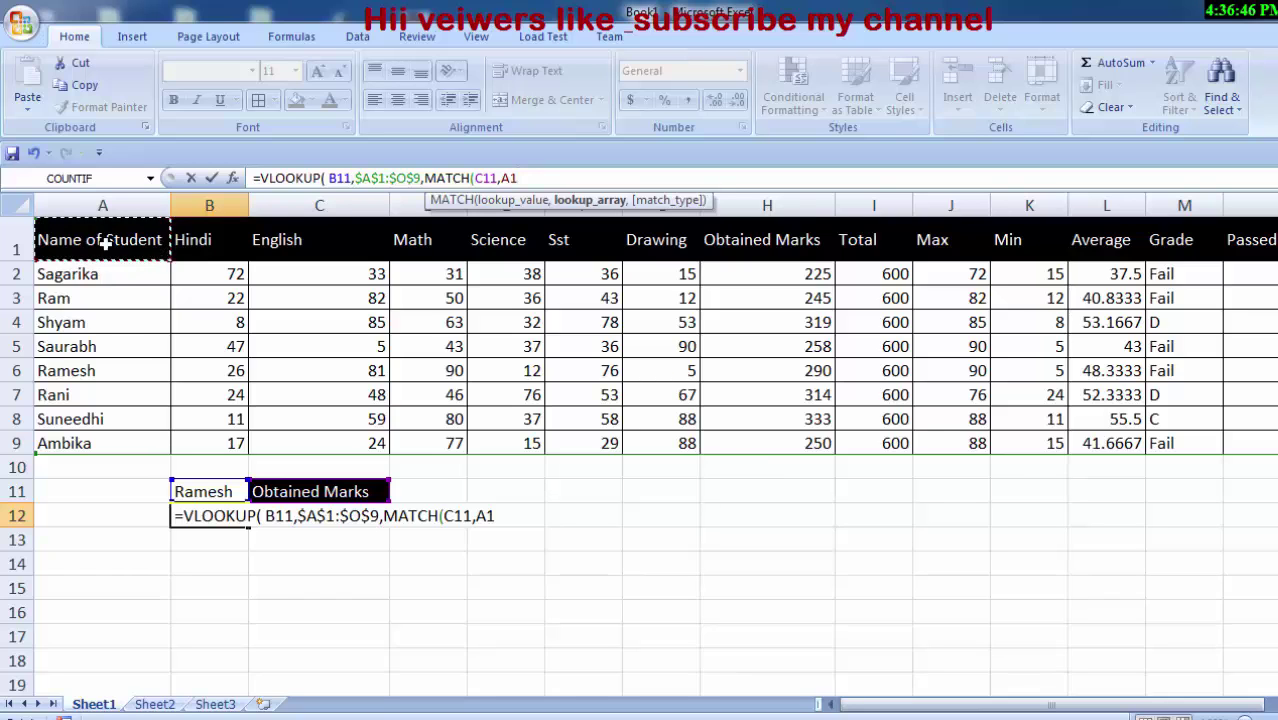
pyautogui.hotkey('shift', 'Right')
pyautogui.hotkey('shift', 'Right')
pyautogui.hotkey('shift', 'Right')
pyautogui.hotkey('shift', 'Right')
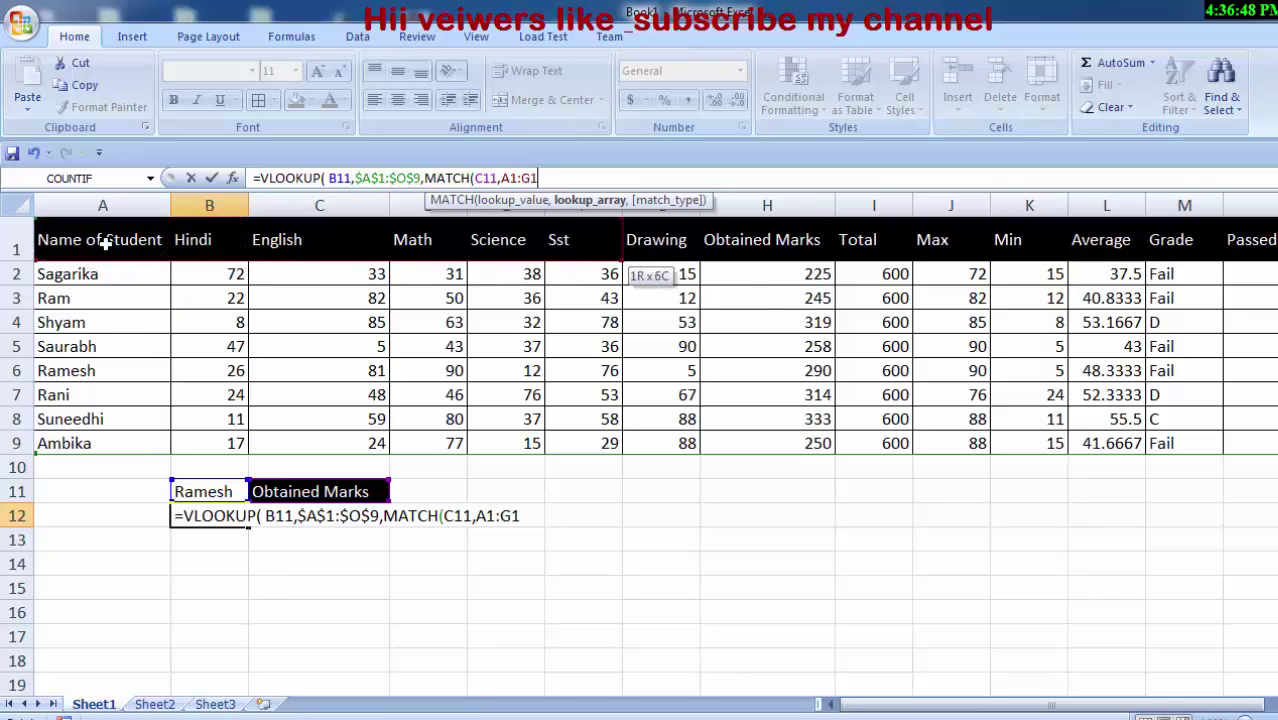
pyautogui.press('Right')
pyautogui.press('Right')
pyautogui.press('Right')
pyautogui.press('Right')
pyautogui.press('Right')
pyautogui.press('Right')
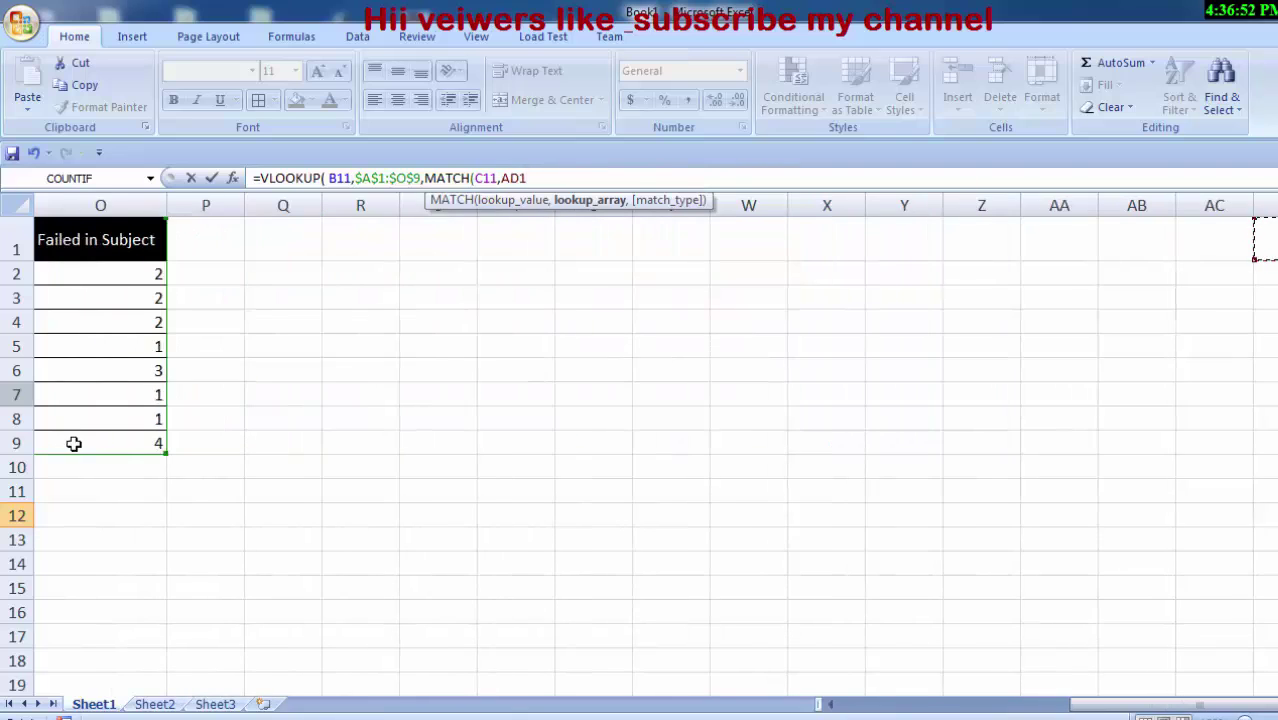
pyautogui.moveTo(1115, 702)
pyautogui.mouseDown()
pyautogui.moveTo(799, 622)
pyautogui.moveTo(767, 637)
pyautogui.mouseUp()
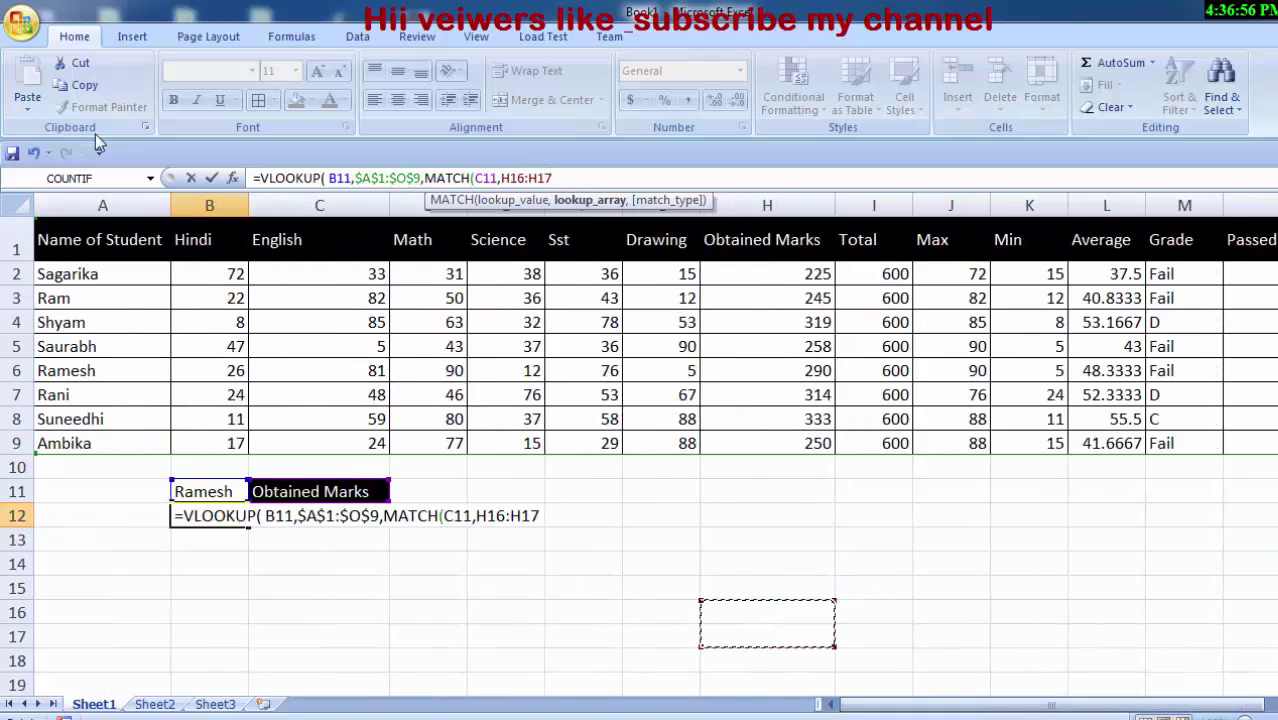
pyautogui.moveTo(75, 229)
pyautogui.mouseDown()
pyautogui.moveTo(698, 295)
pyautogui.moveTo(1116, 287)
pyautogui.mouseUp()
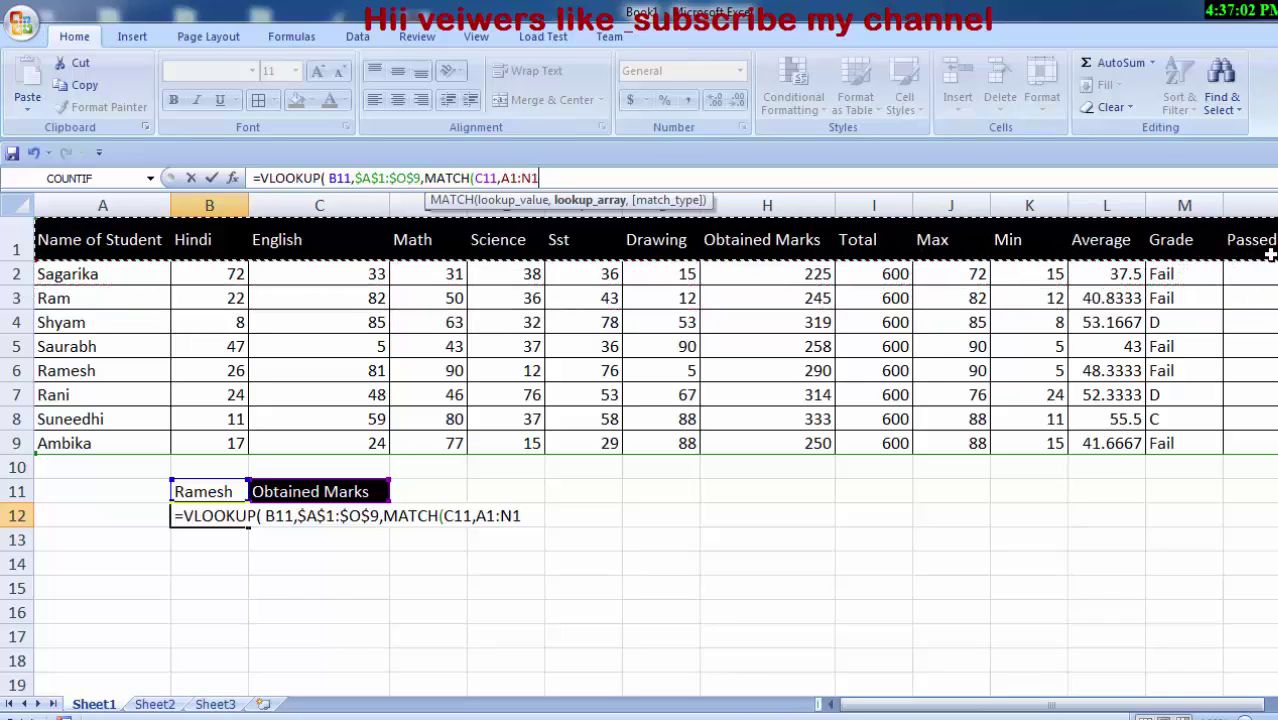
pyautogui.moveTo(1116, 287)
pyautogui.mouseDown()
pyautogui.moveTo(1250, 240)
pyautogui.moveTo(1140, 262)
pyautogui.moveTo(1126, 242)
pyautogui.mouseUp()
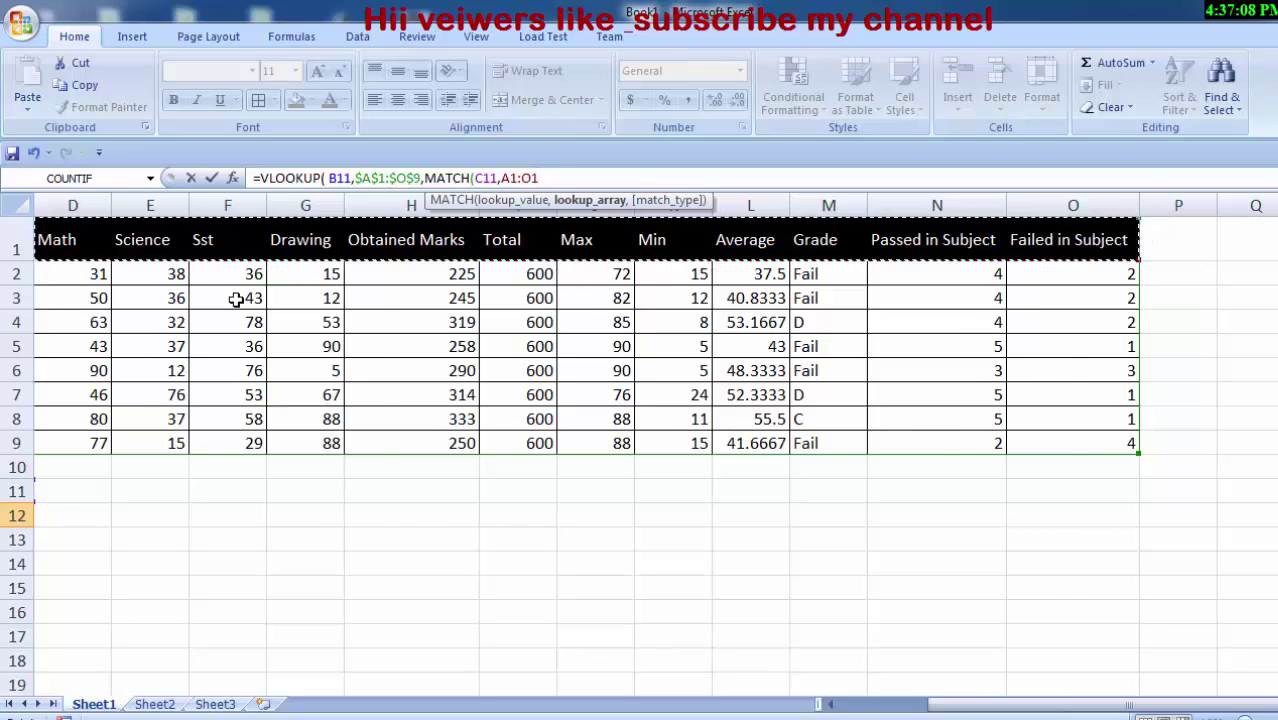
pyautogui.press('F4')
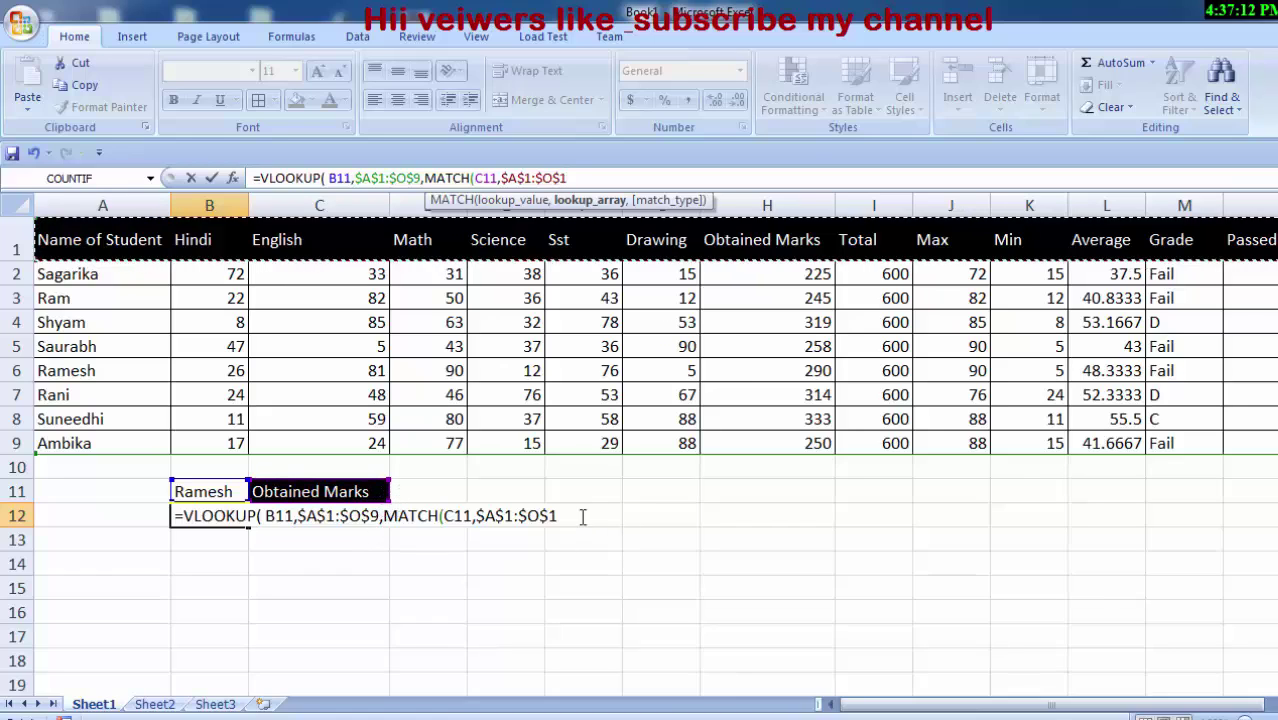
pyautogui.write(',')
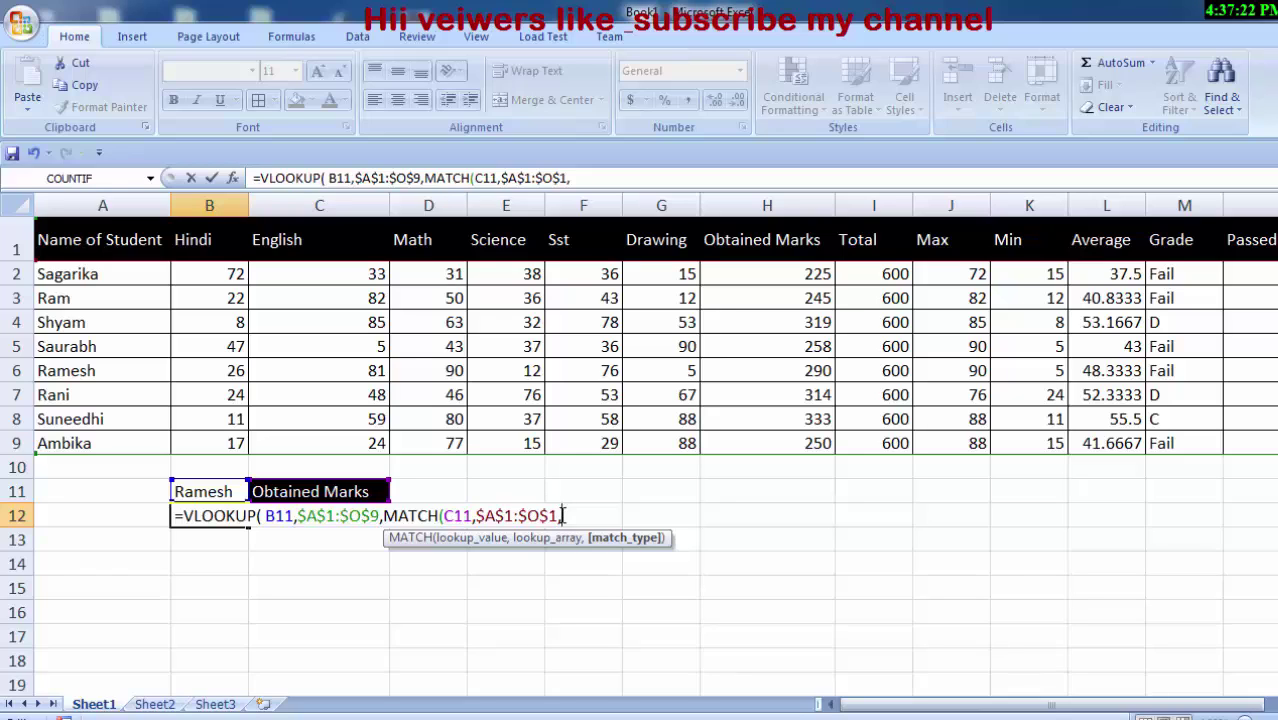
# Finish the formula with 0 exact-match arguments for MATCH and VLOOKUP, returning Ramesh's 290.
pyautogui.write('0')
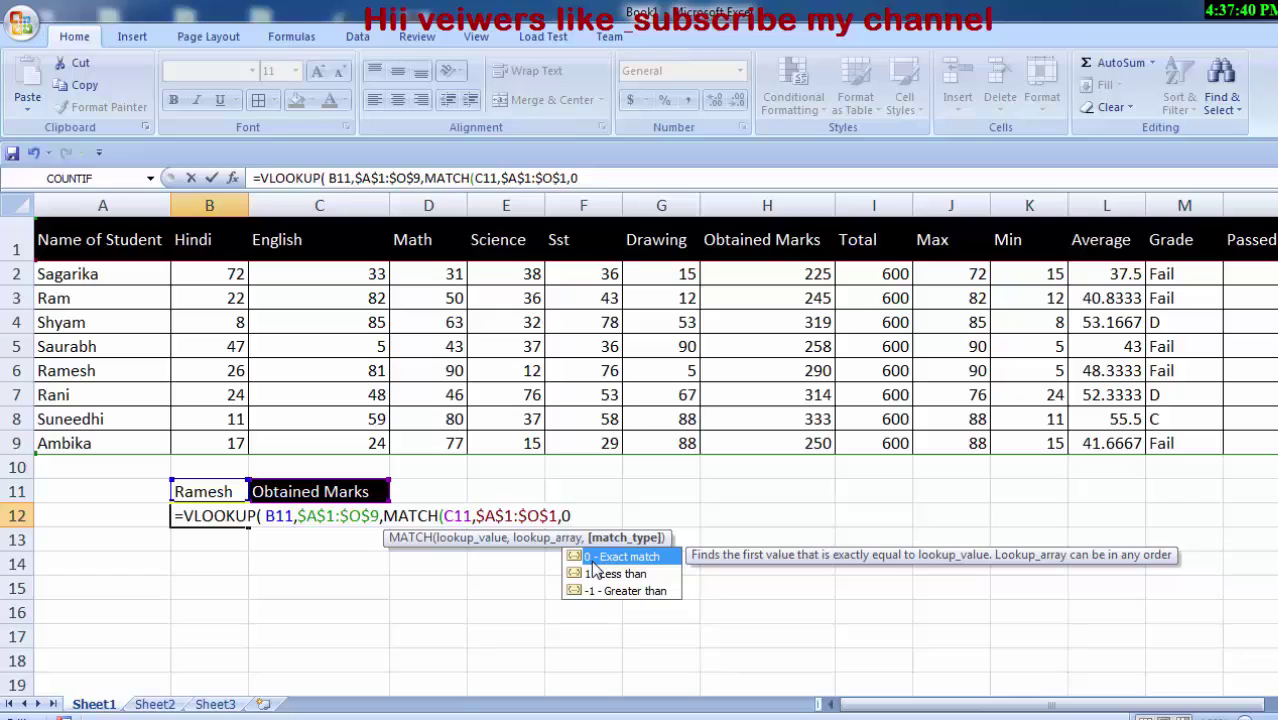
pyautogui.write(')')
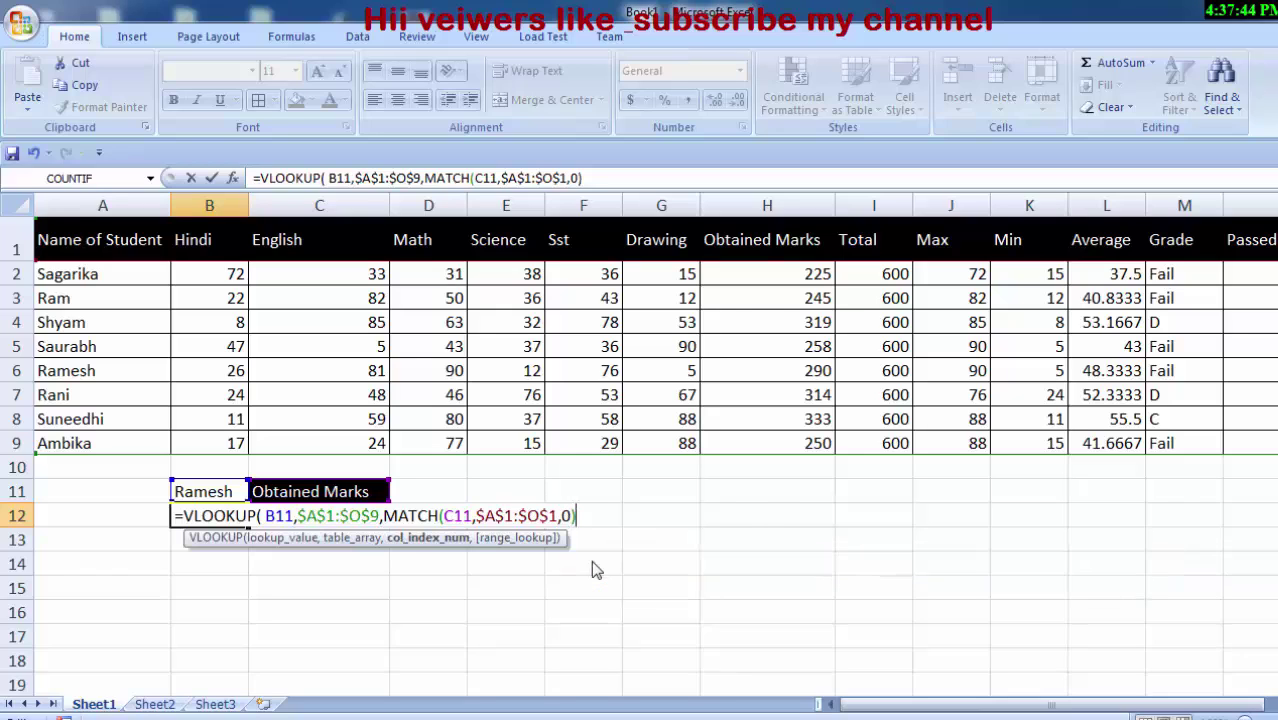
pyautogui.write(',')
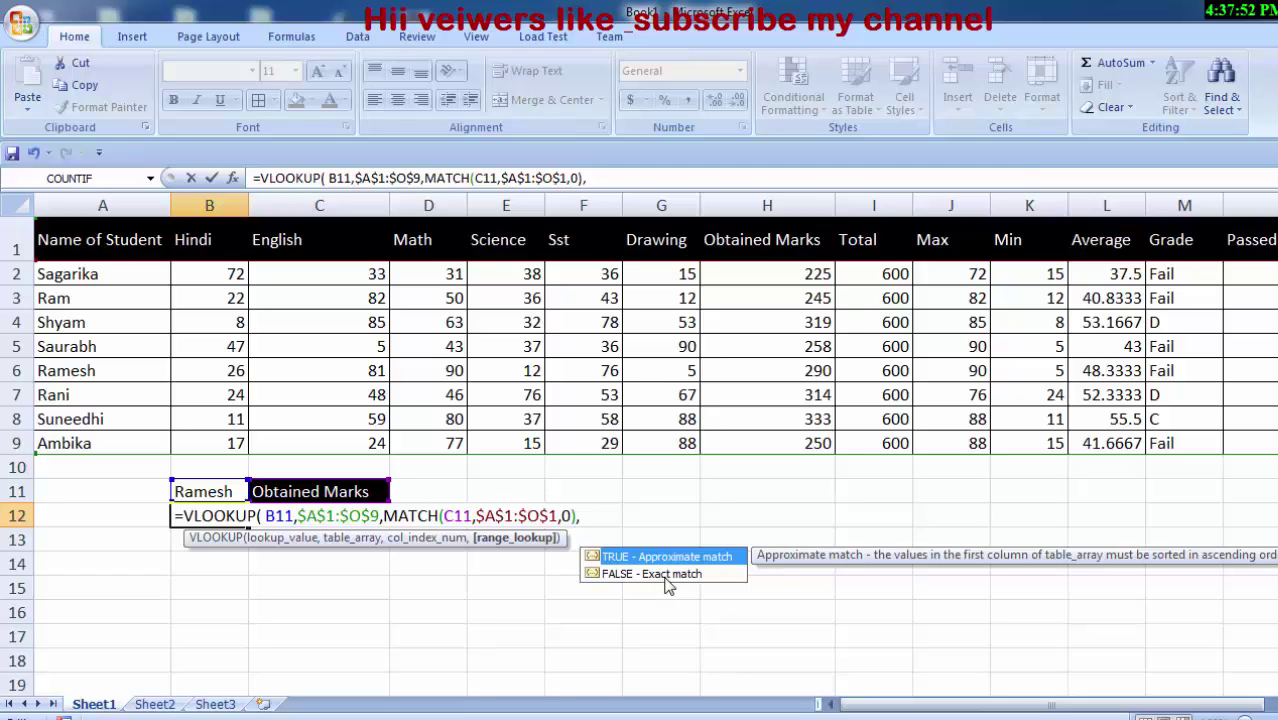
pyautogui.write('0')
pyautogui.write(')')
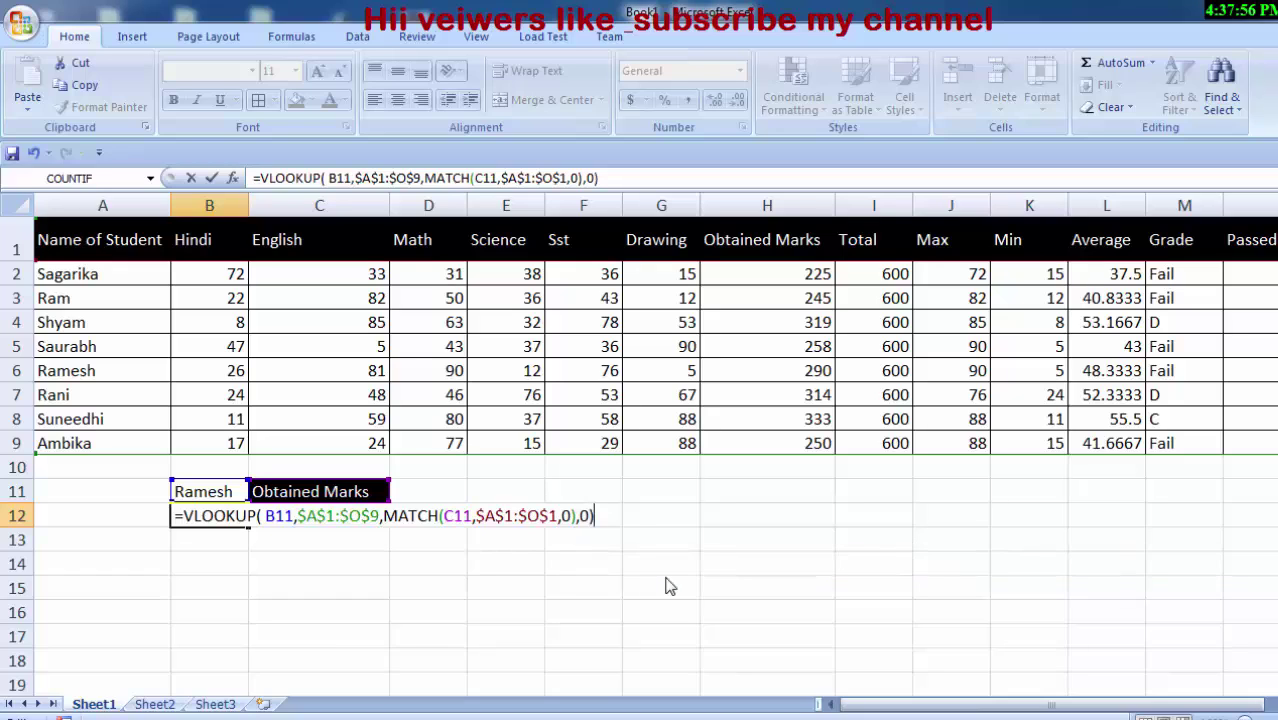
pyautogui.press('Return')
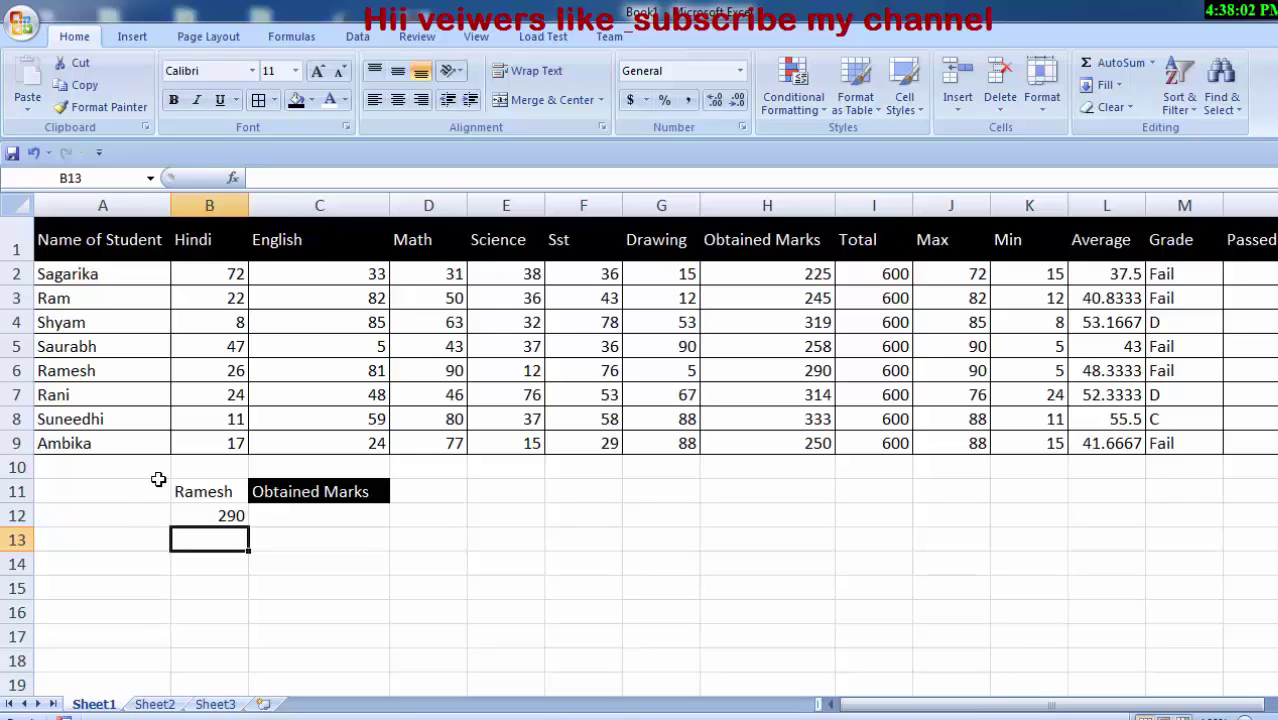
pyautogui.click(12, 370)
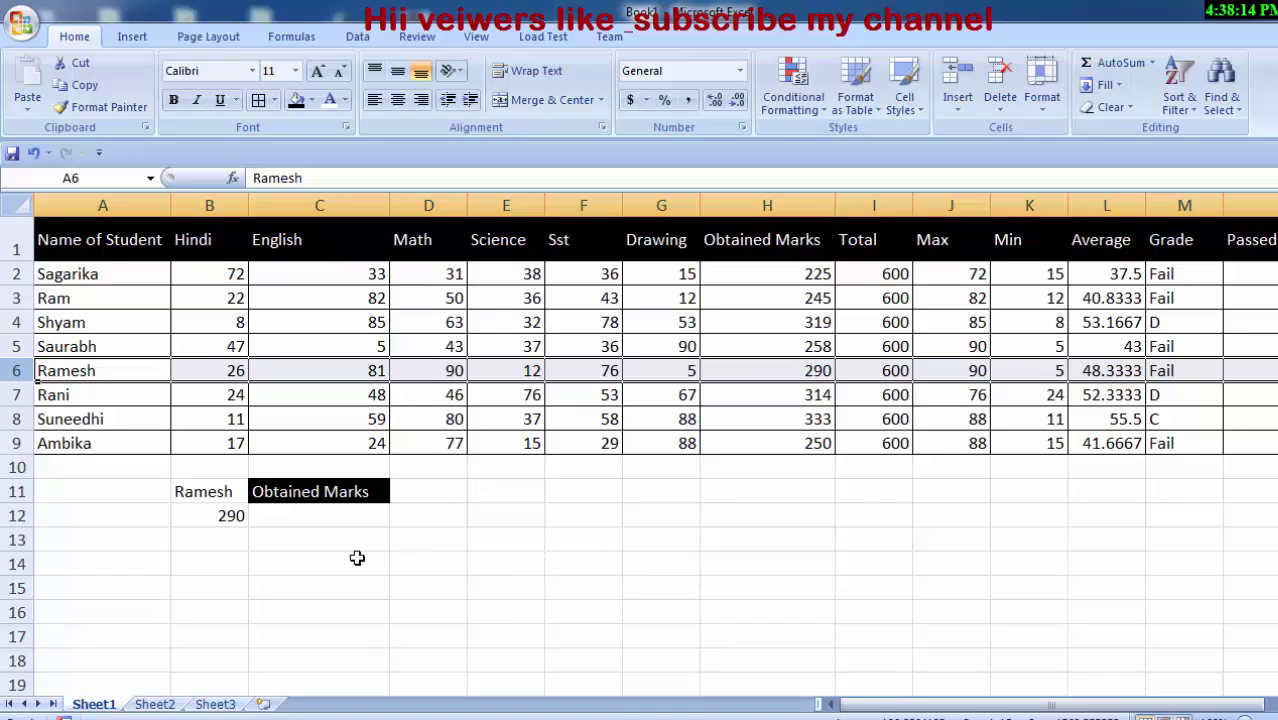
# Enter Ambika as the student in B11 and check her row's Obtained Marks.
pyautogui.click(203, 494)
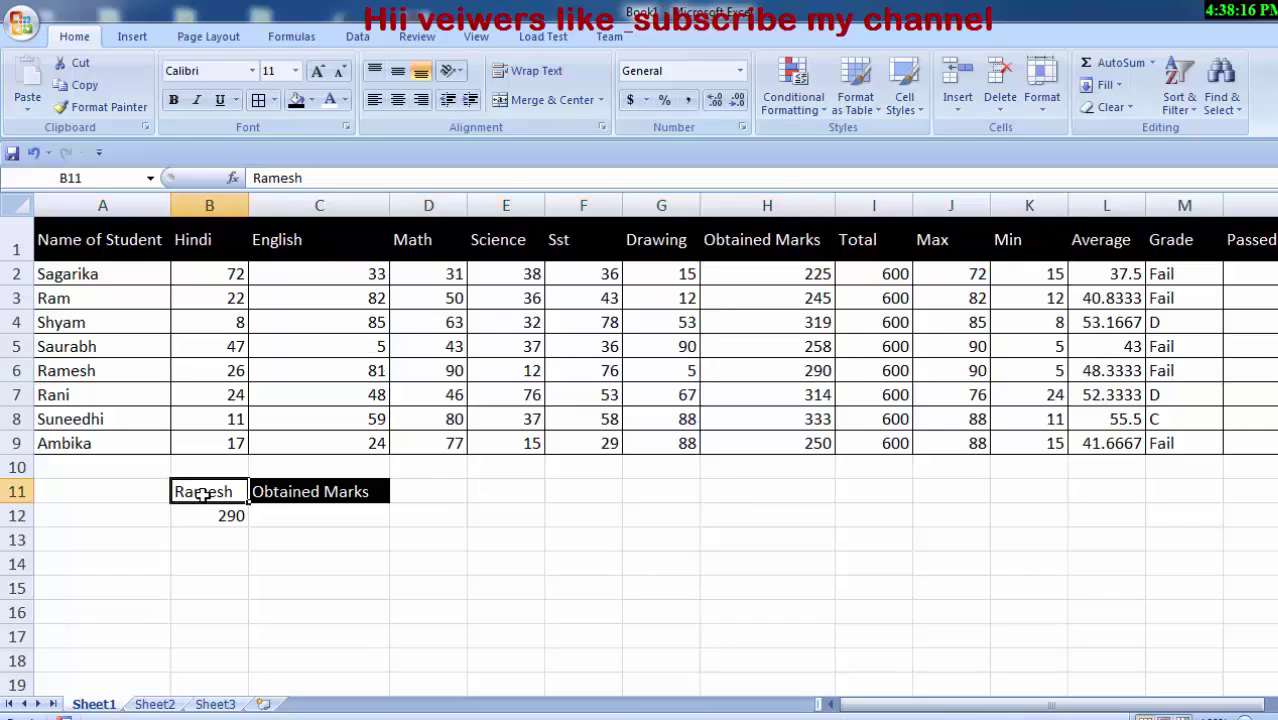
pyautogui.press('BackSpace')
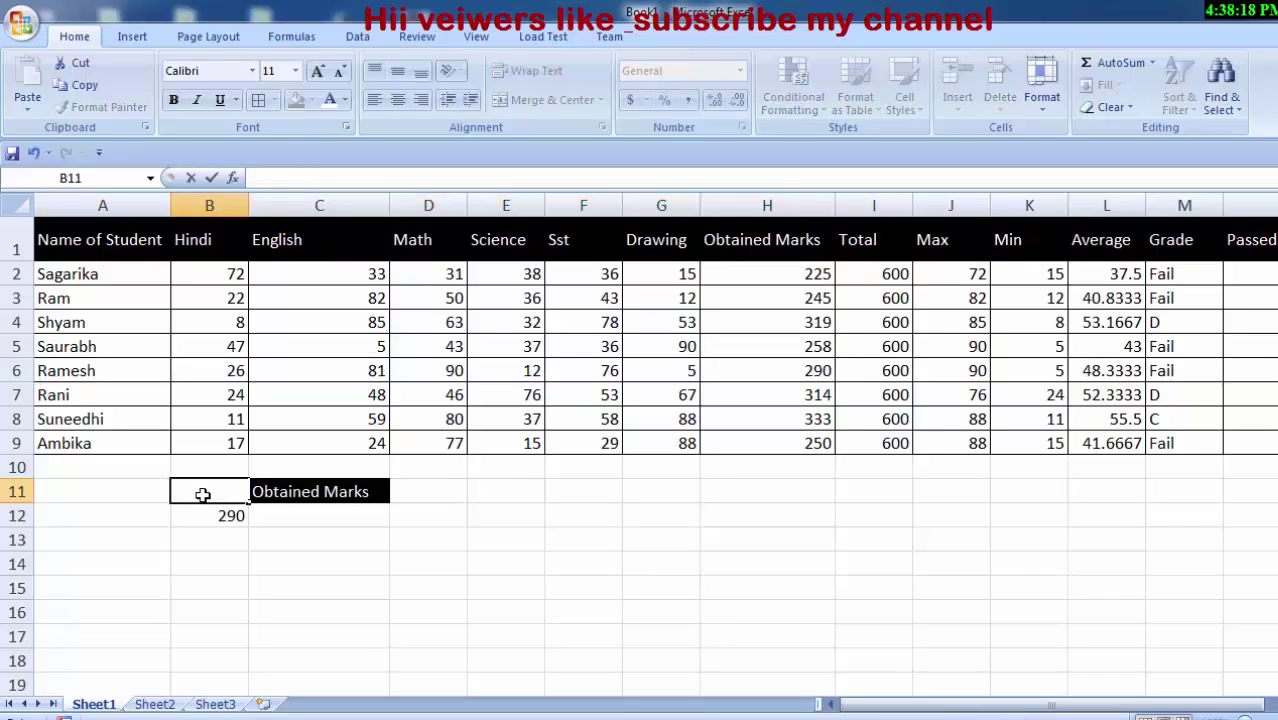
pyautogui.write('Ab')
pyautogui.press('BackSpace')
pyautogui.write('mb')
pyautogui.write('ika')
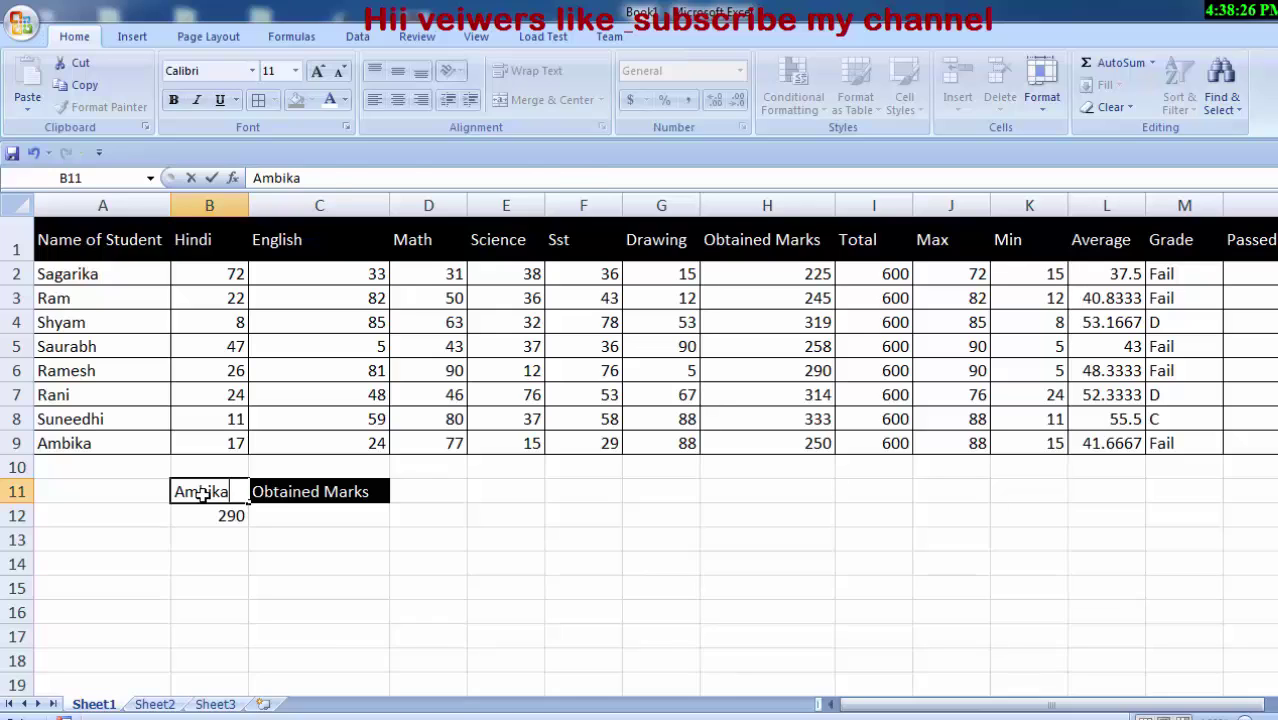
pyautogui.press('Return')
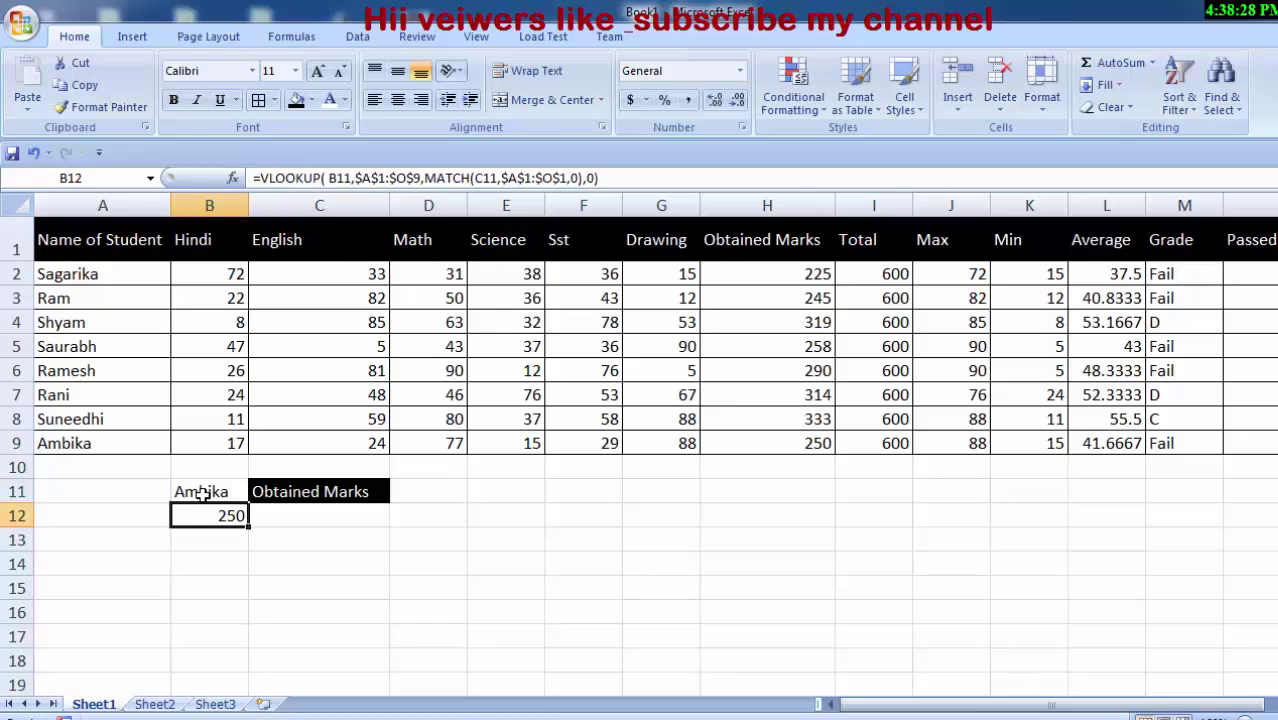
pyautogui.click(16, 443)
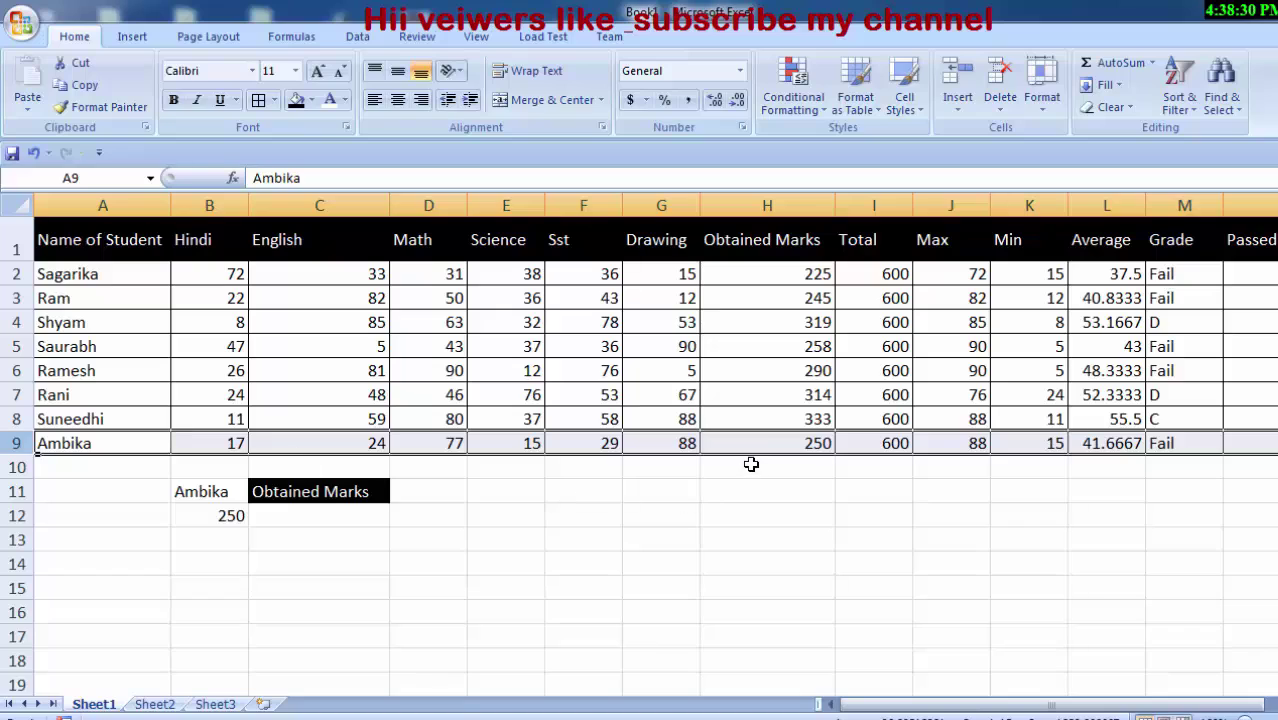
pyautogui.click(784, 440)
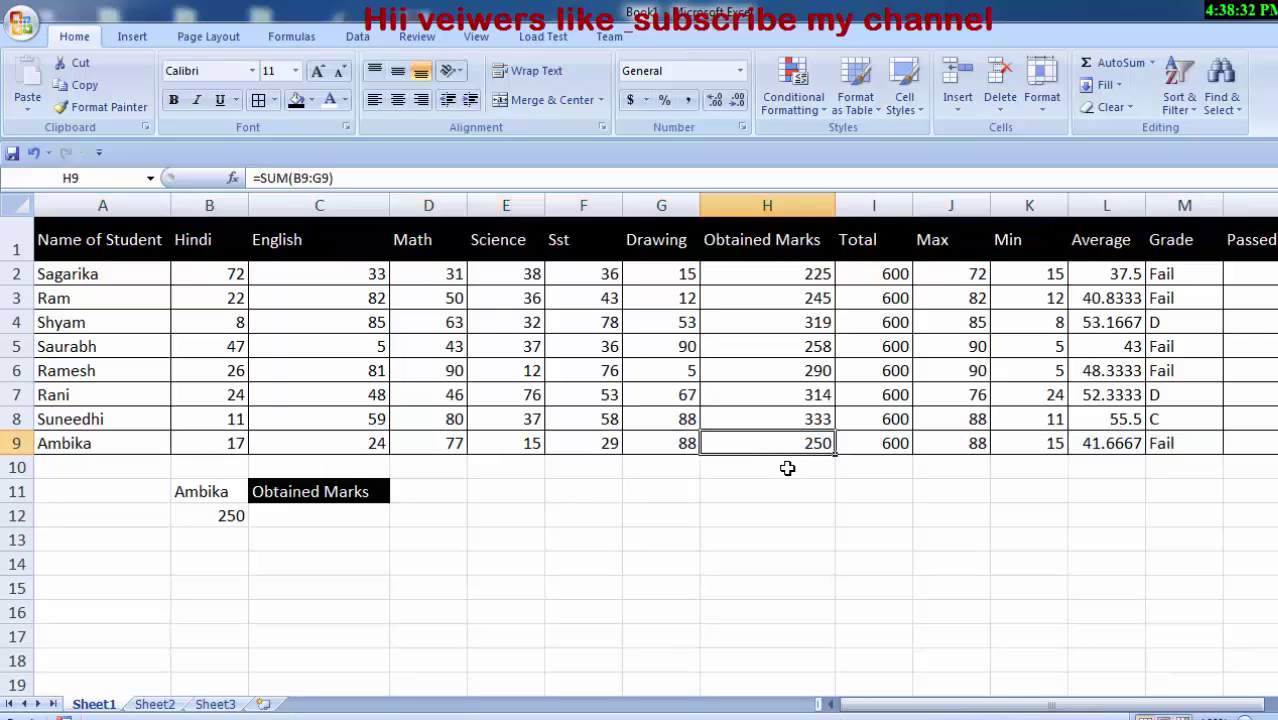
# Change the C11 header to Math and confirm B12's 77 against D9.
pyautogui.click(340, 492)
pyautogui.press('BackSpace')
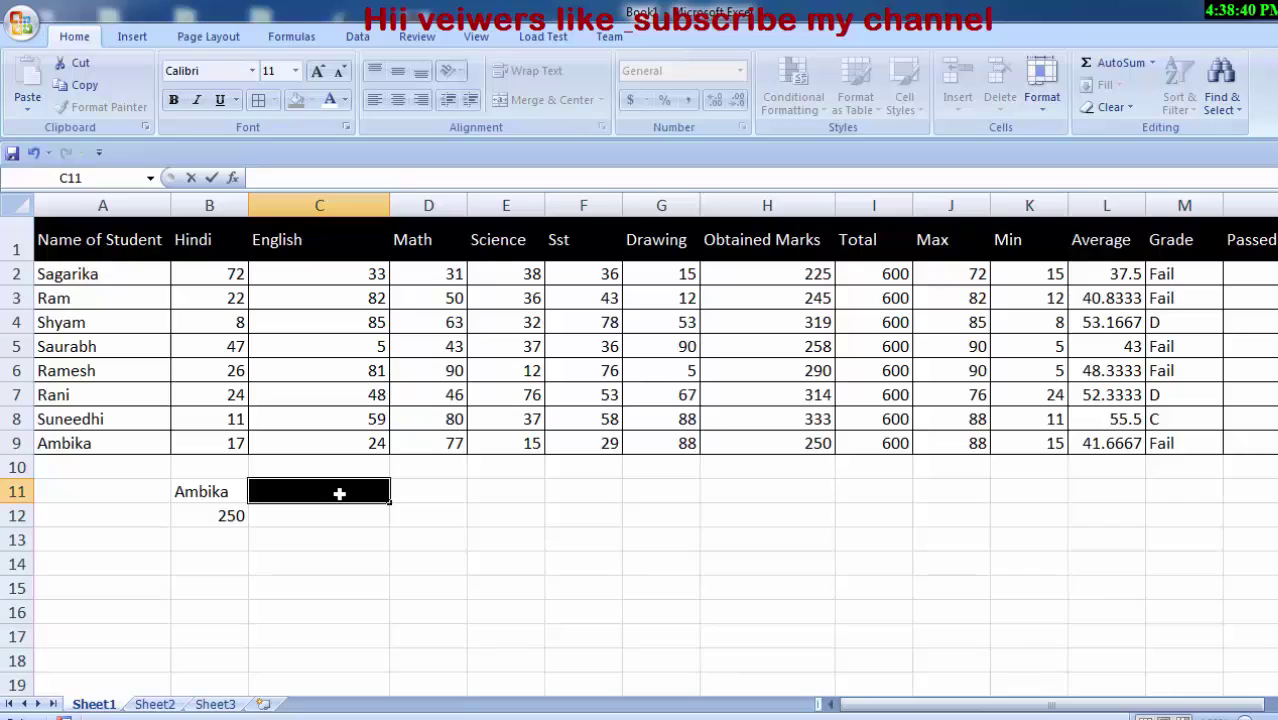
pyautogui.write('M')
pyautogui.write('ath')
pyautogui.press('Return')
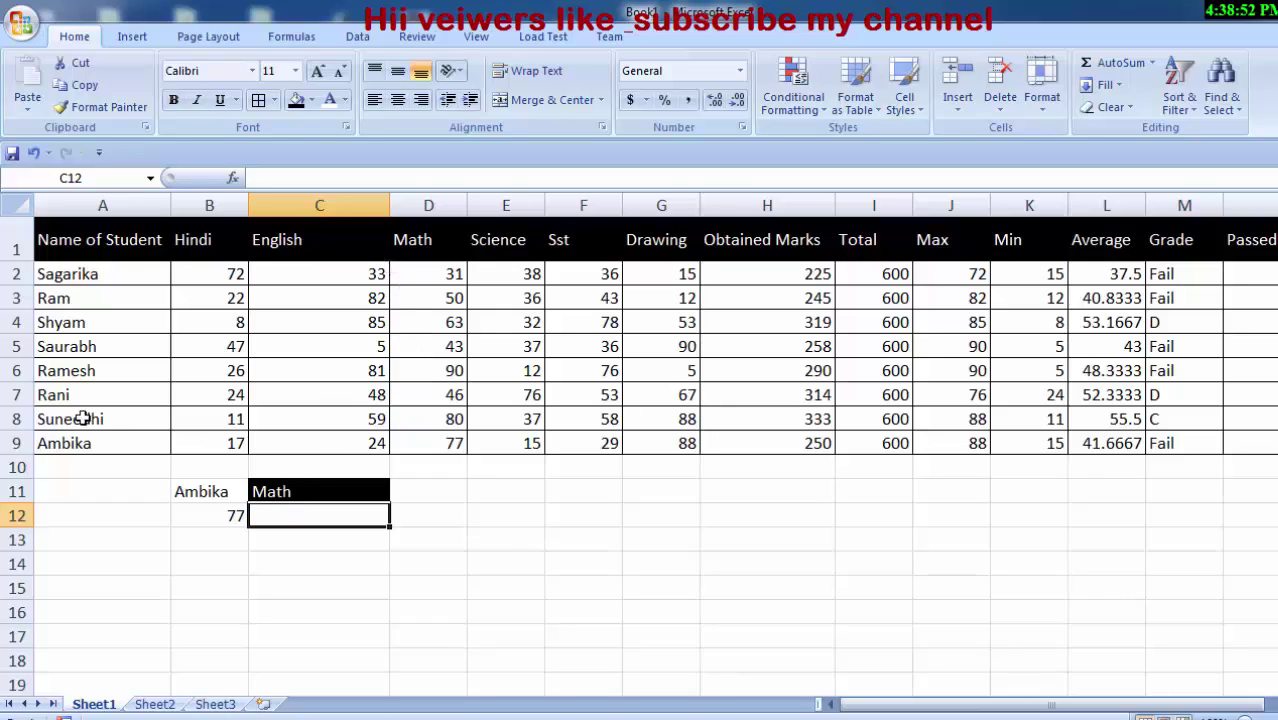
pyautogui.click(455, 444)
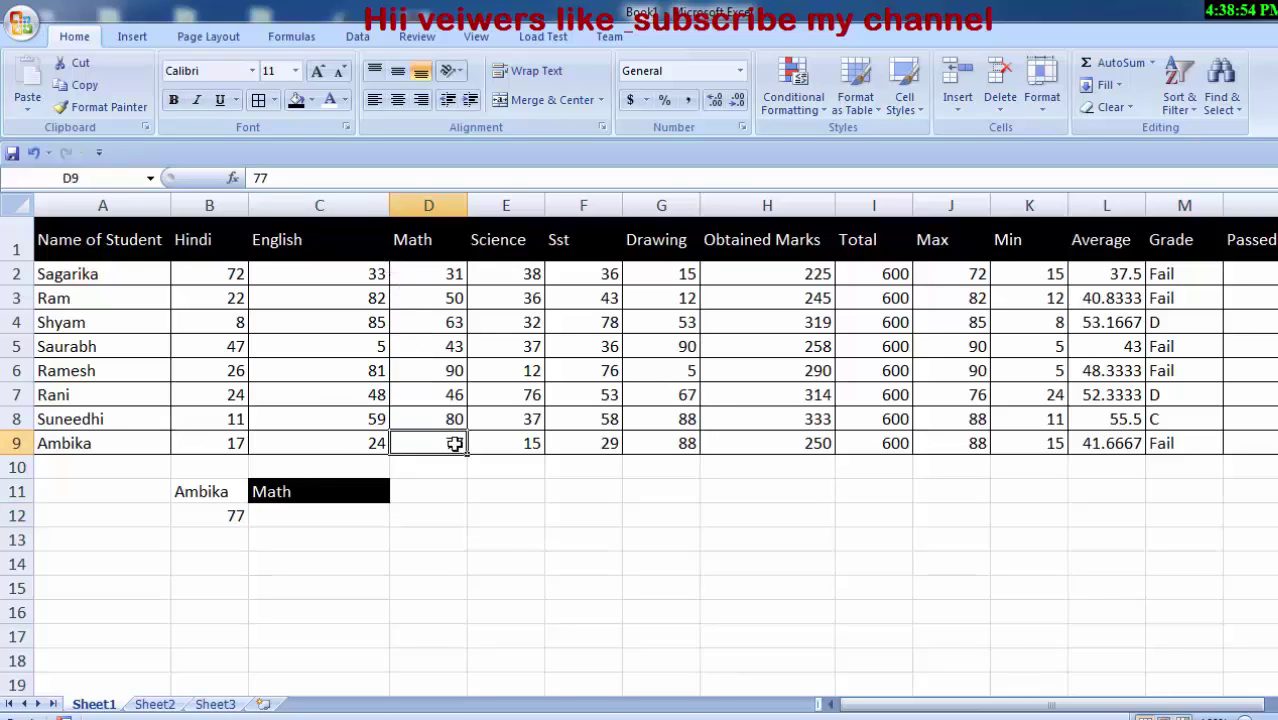
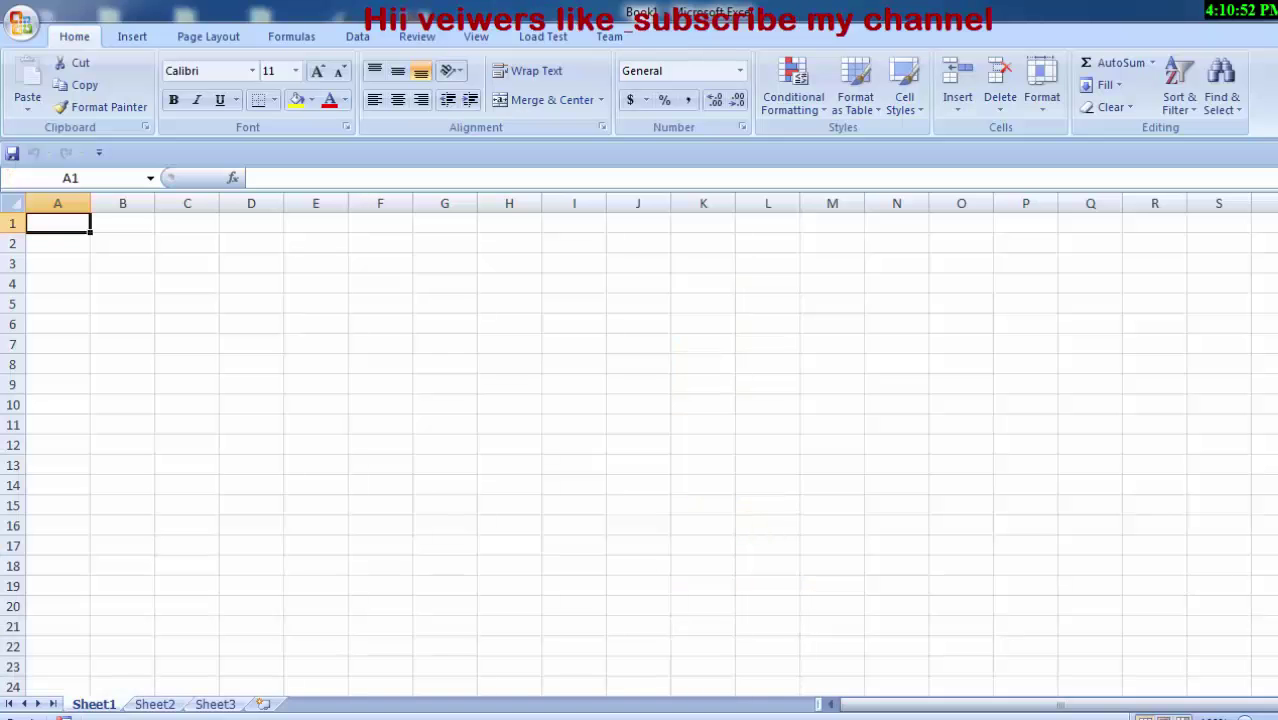
# Zoom the blank Sheet1 in two notches so the cells appear larger.
pyautogui.scroll(1, 638, 445)
pyautogui.scroll(1, 638, 445)
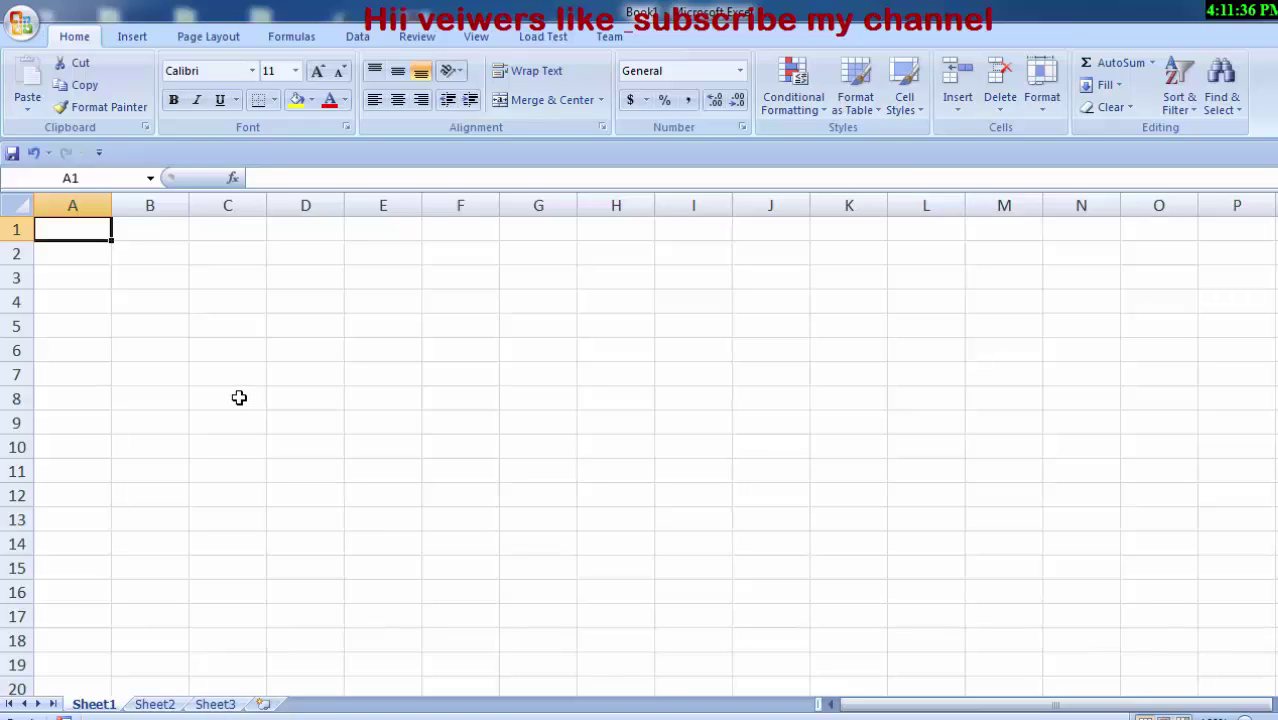
# Enter 'Name of Student' in A1 and AutoFit column A to it.
pyautogui.write('Name ')
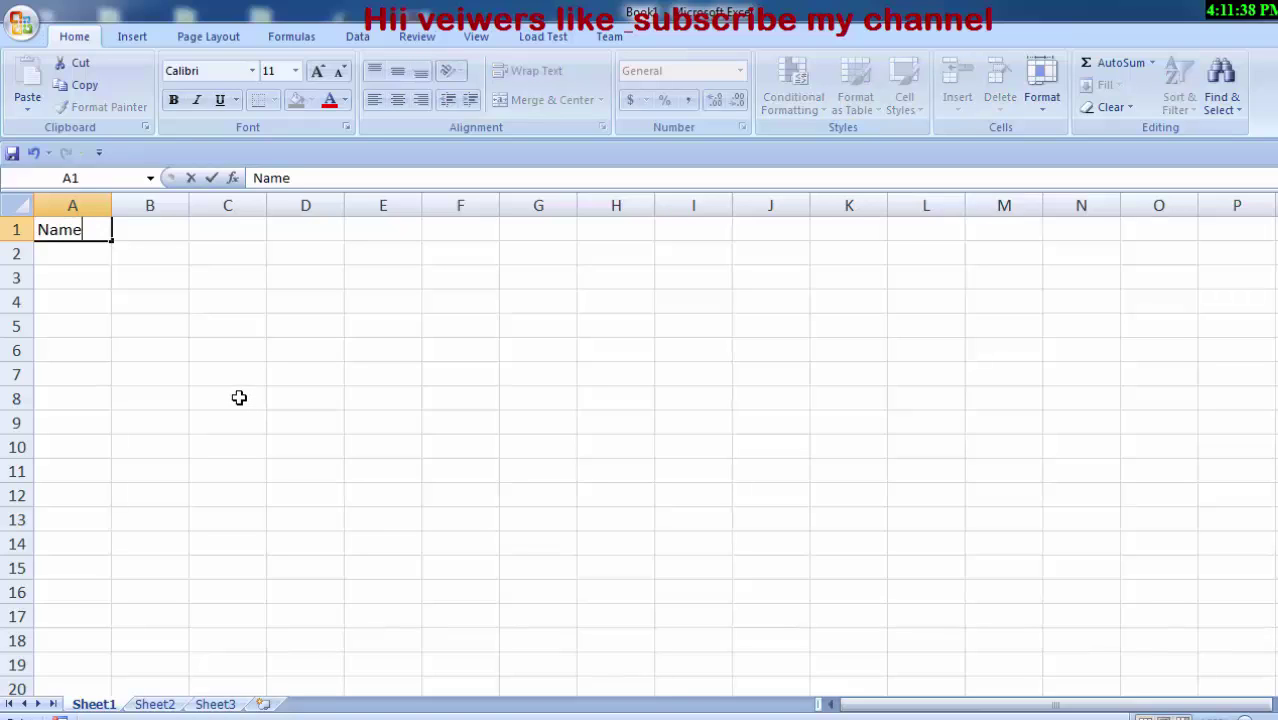
pyautogui.write('of ')
pyautogui.write('Stude')
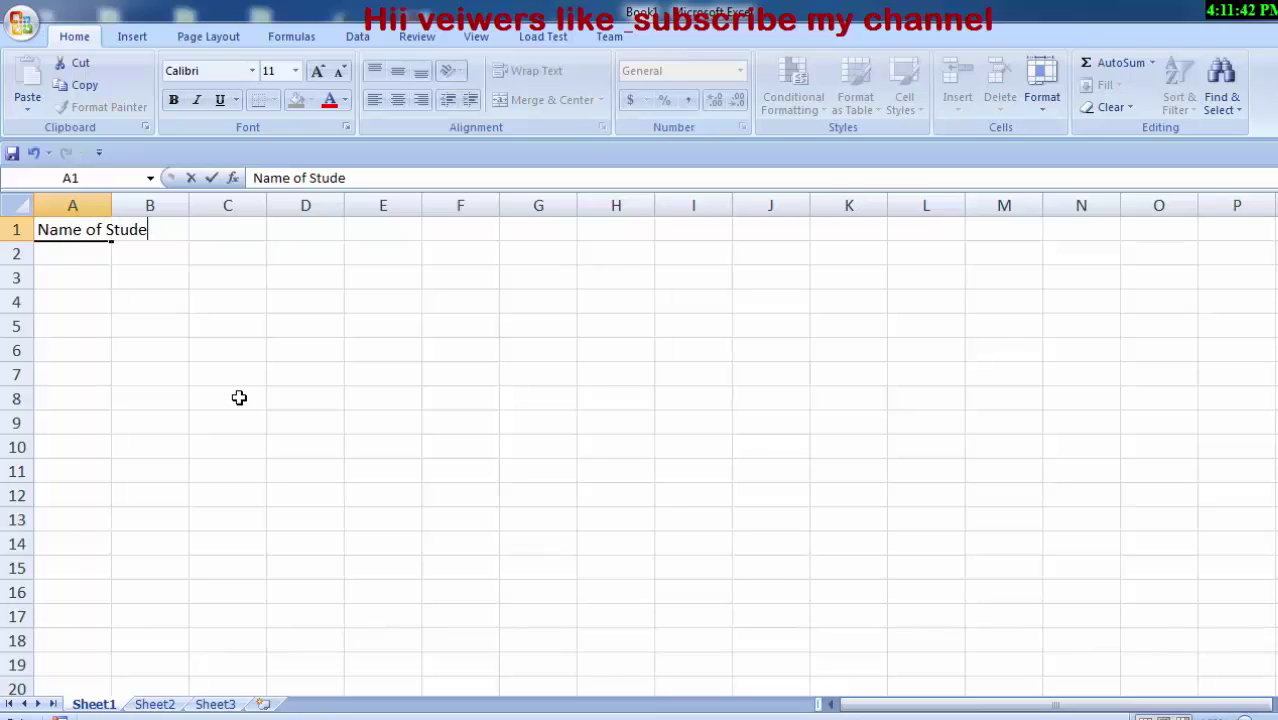
pyautogui.write('nt')
pyautogui.click(227, 372)
pyautogui.click(96, 229)
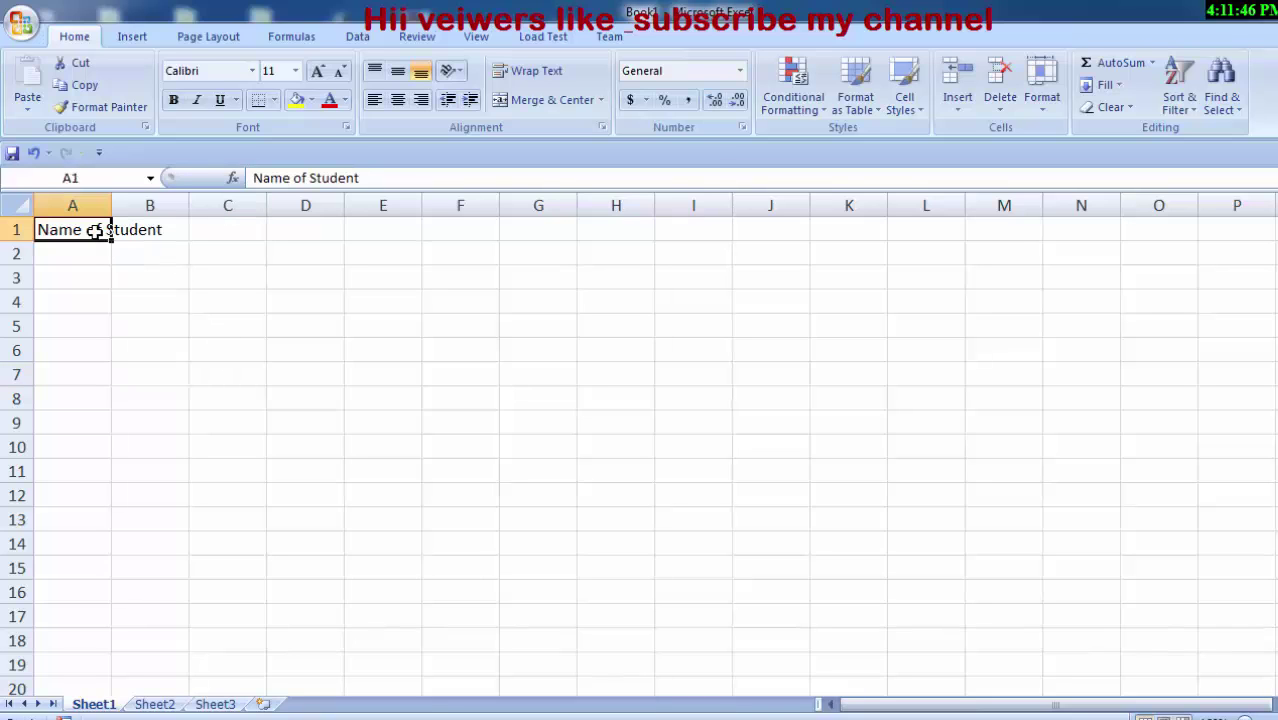
pyautogui.press('alt')
pyautogui.press('h')
pyautogui.press('o')
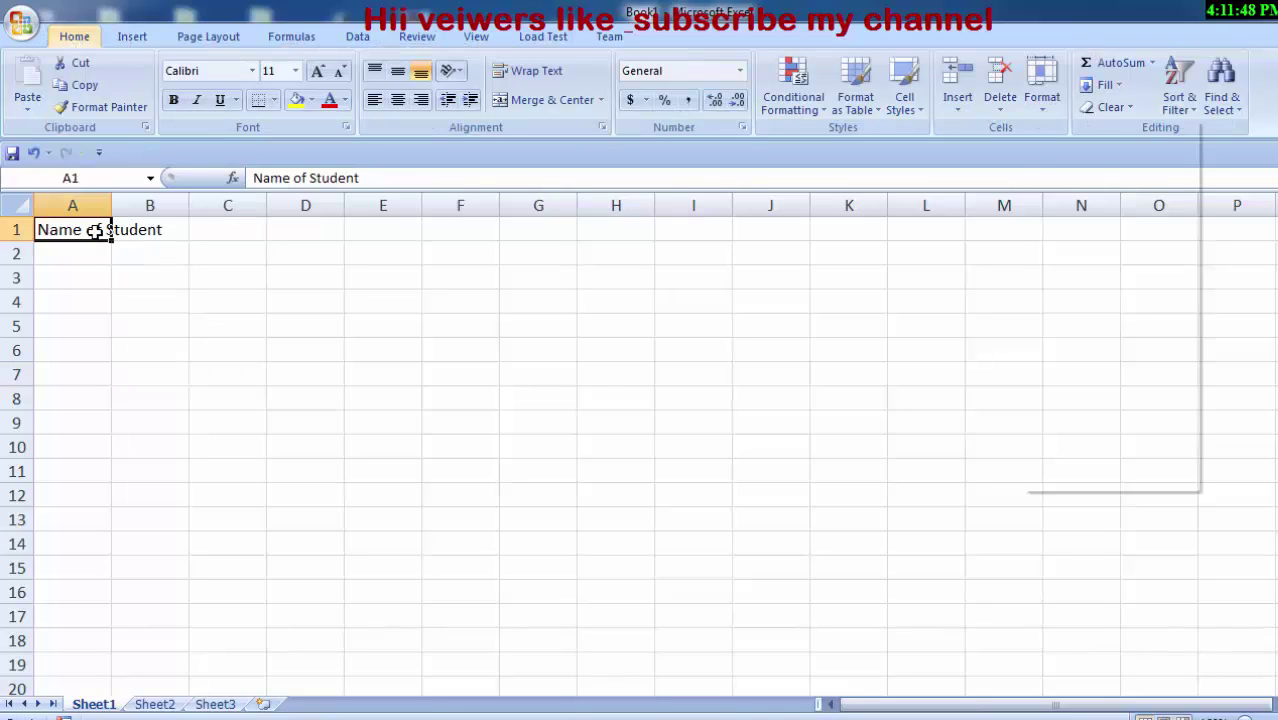
pyautogui.press('i')
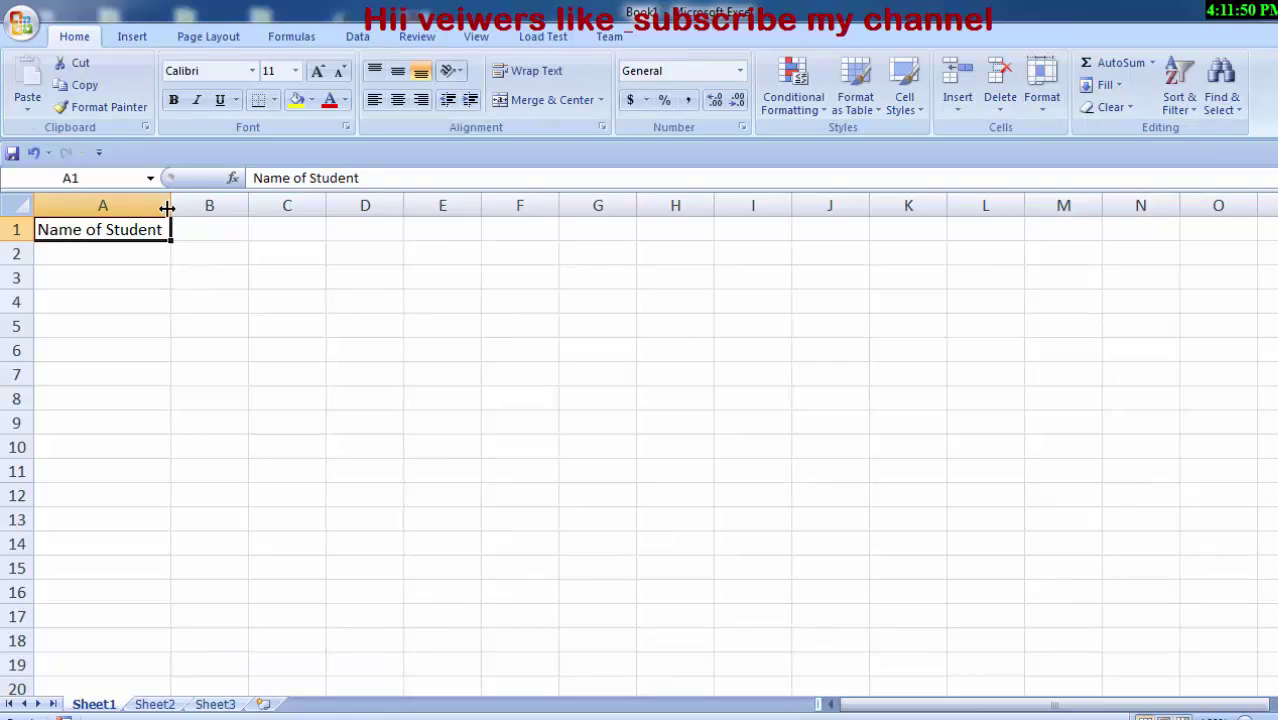
# Add the headers Hindi, English and Math in B1:D1.
pyautogui.click(213, 231)
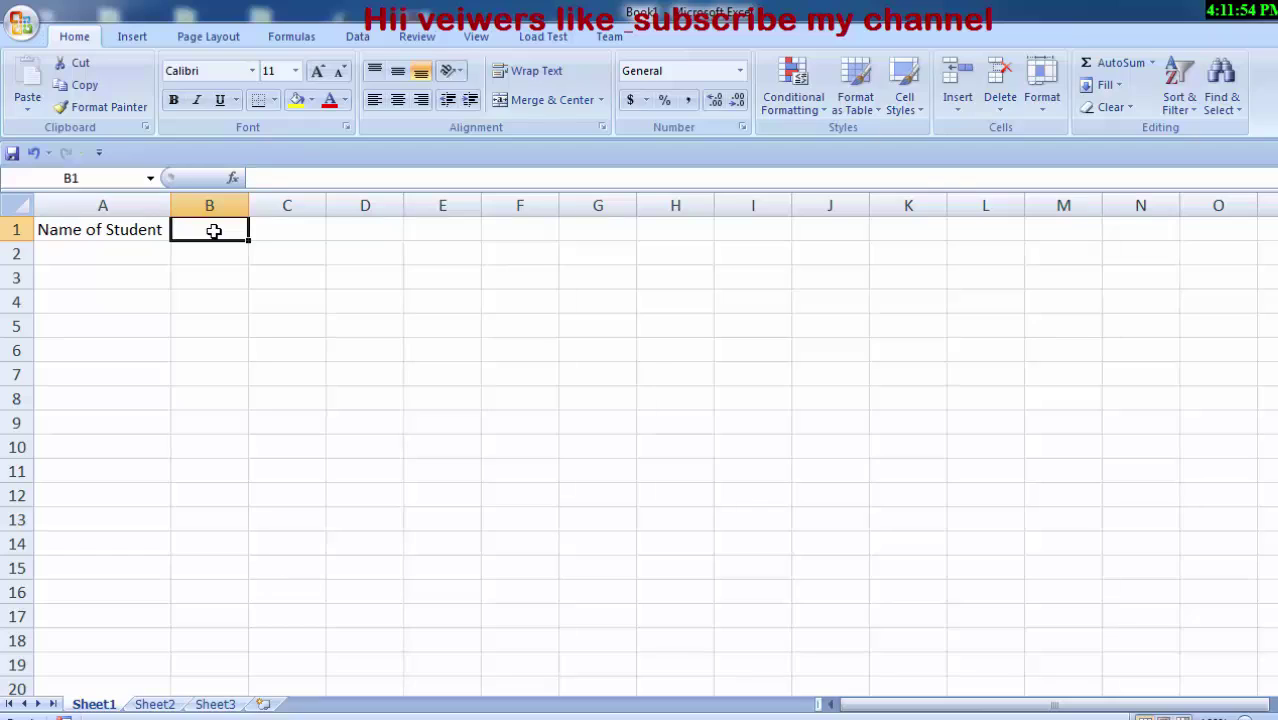
pyautogui.write('Hindi')
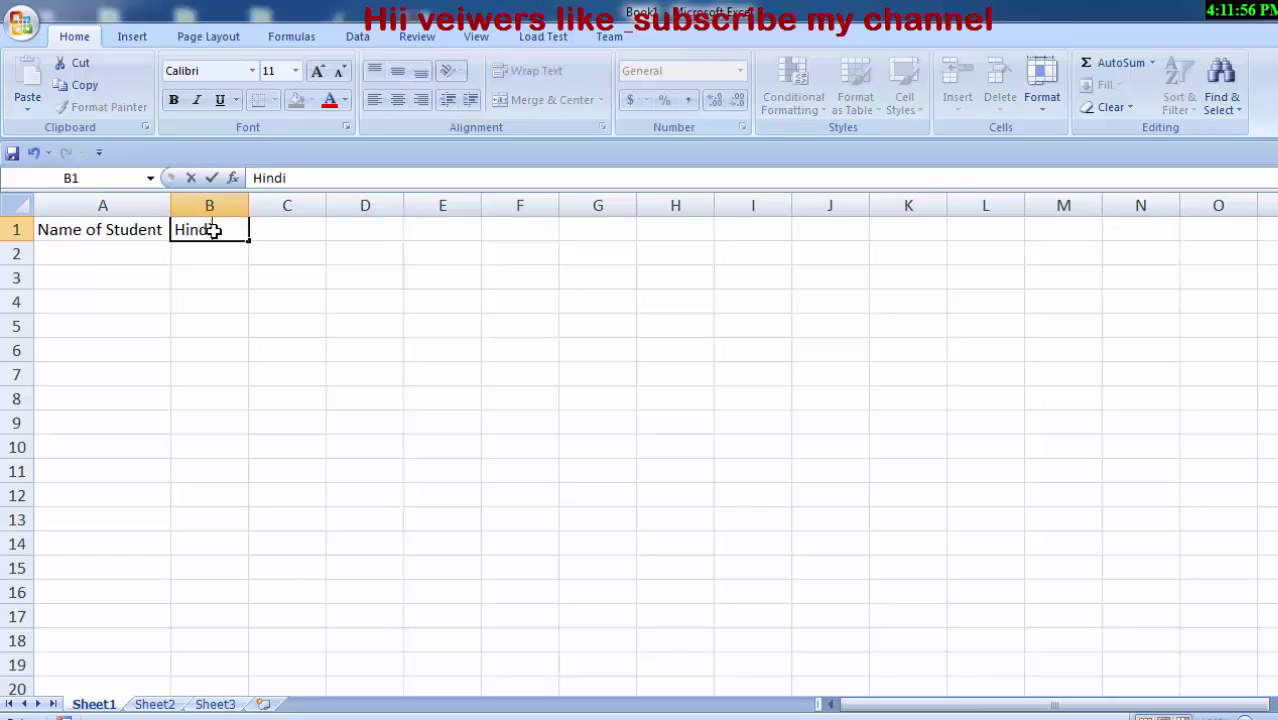
pyautogui.press('Tab')
pyautogui.write('E')
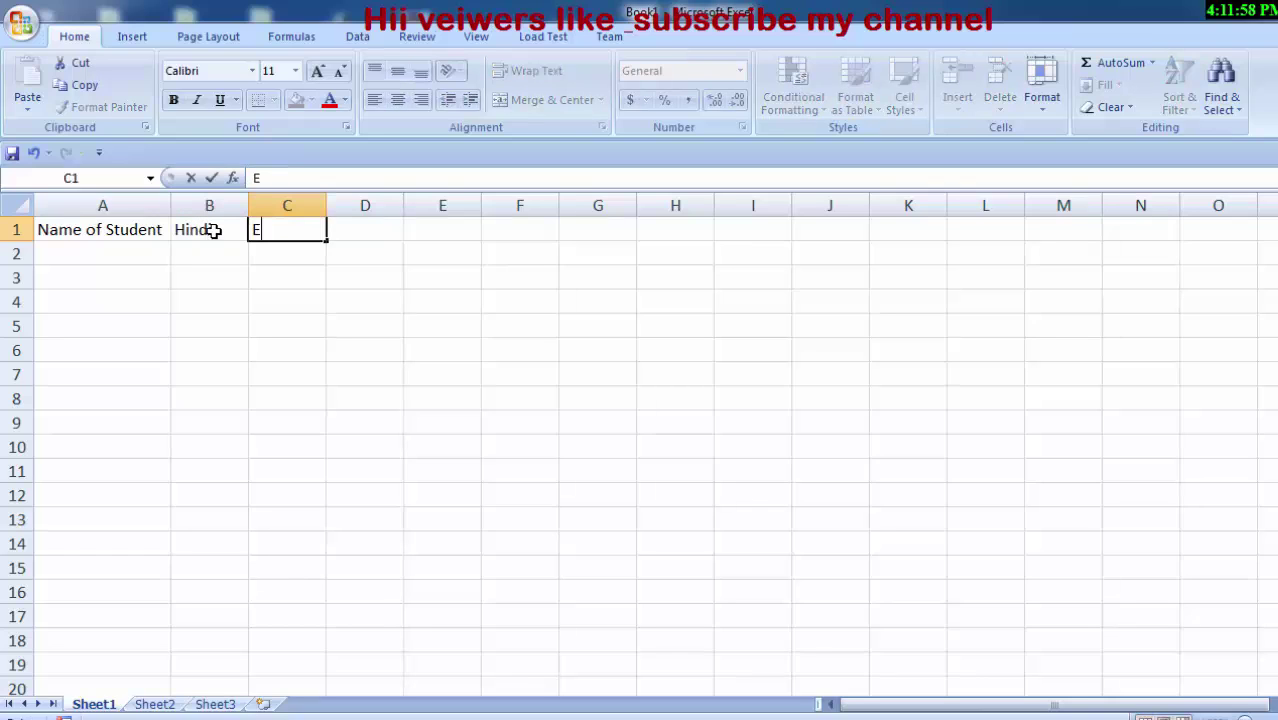
pyautogui.write('ngli')
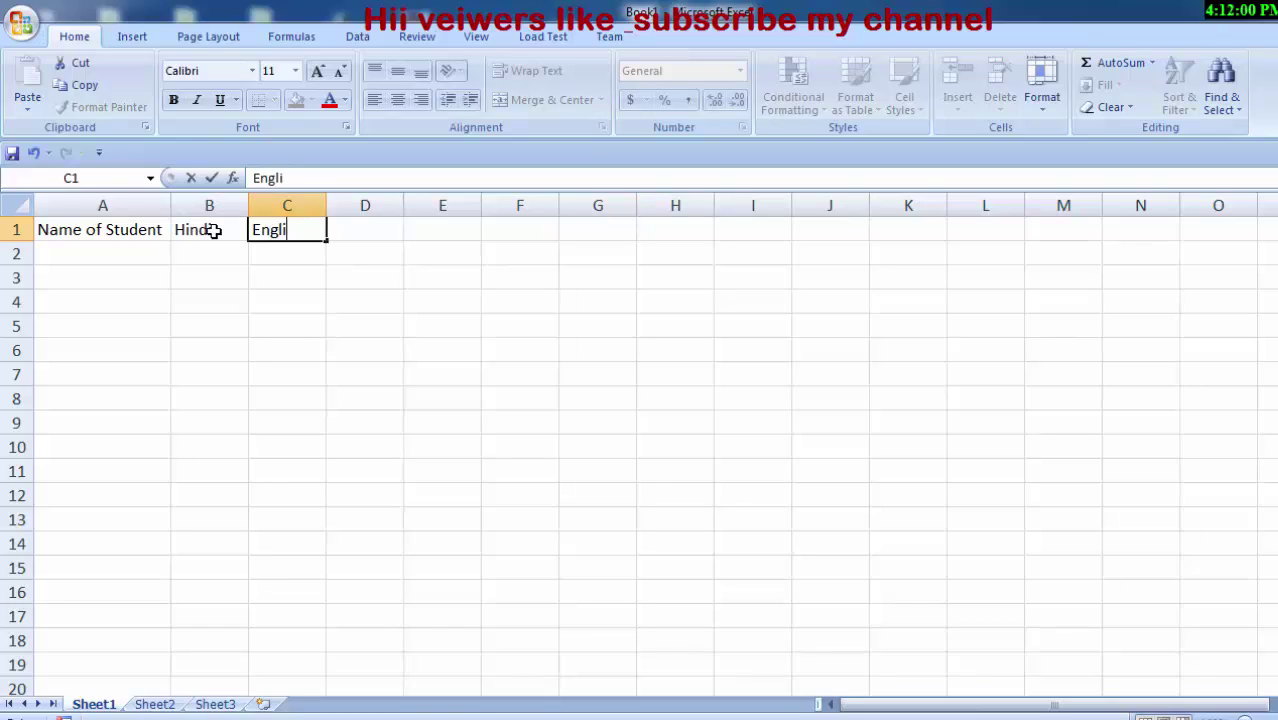
pyautogui.write('sh')
pyautogui.click(384, 228)
pyautogui.write('M')
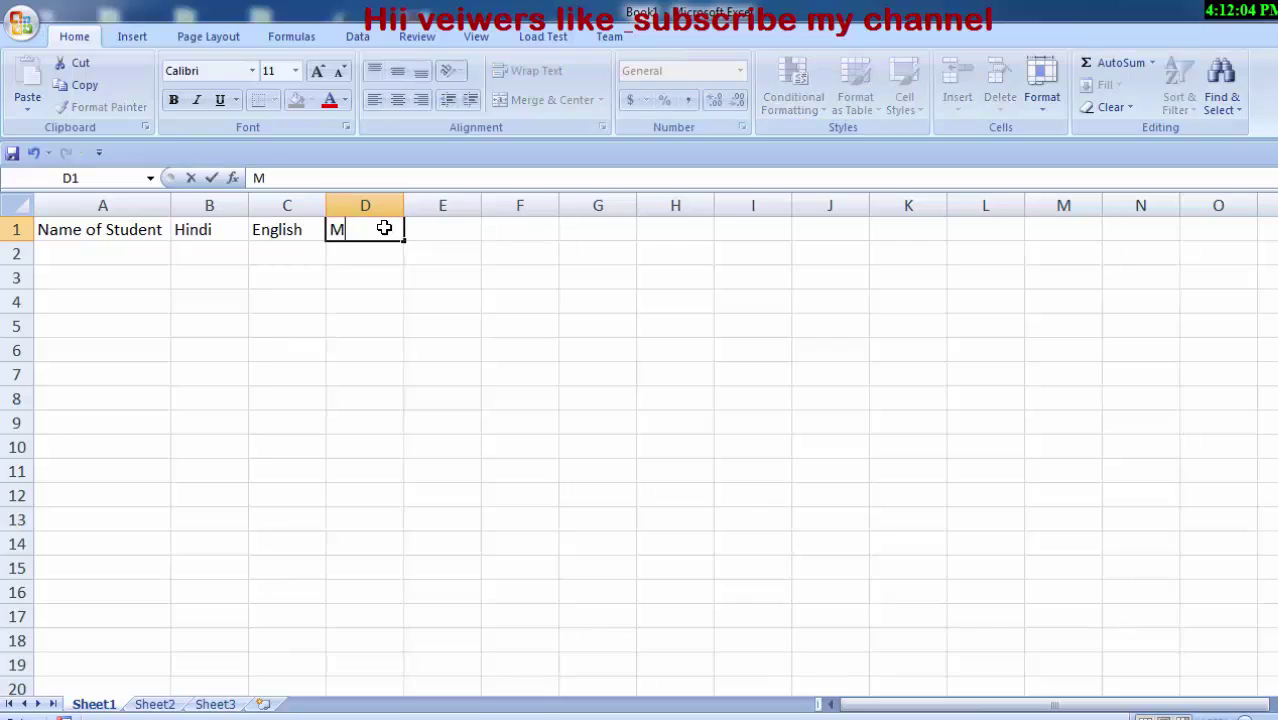
pyautogui.write('ath')
pyautogui.click(470, 230)
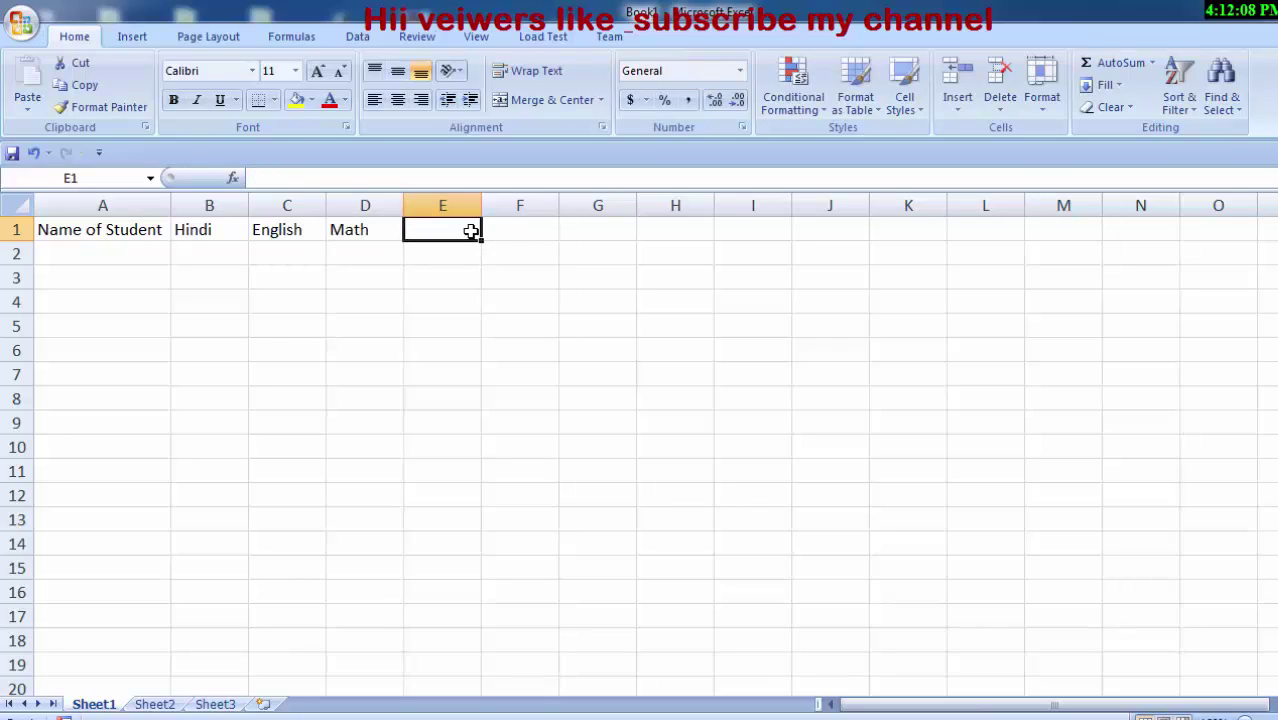
# Add the headers Science, Sst, Drawing and Obtained Marks in E1:H1.
pyautogui.write('Sci')
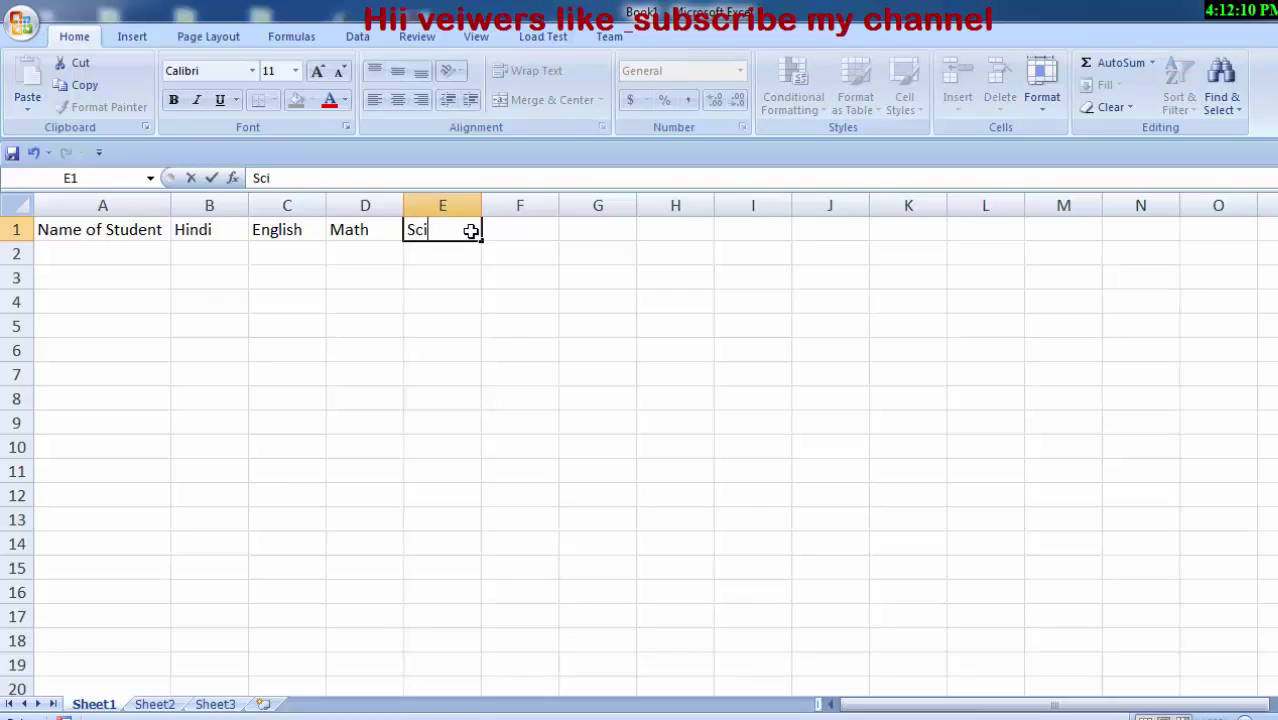
pyautogui.write('ence')
pyautogui.click(516, 226)
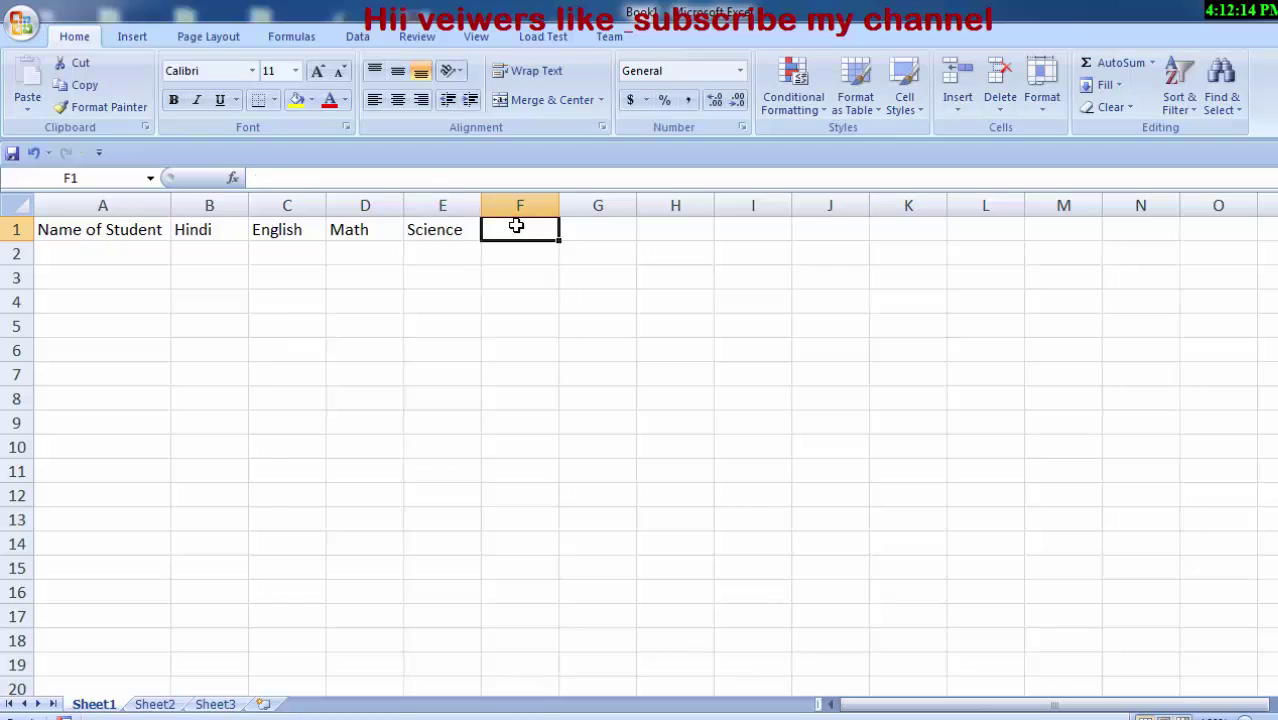
pyautogui.write('Ss')
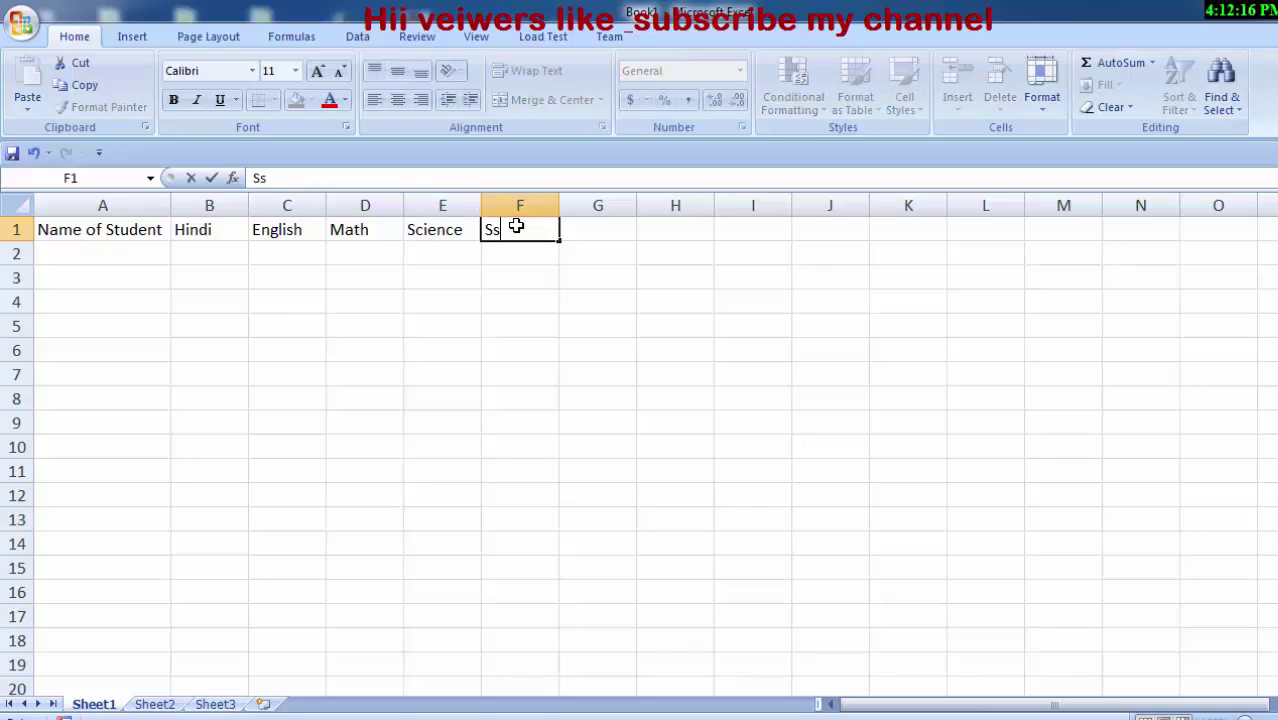
pyautogui.write('t')
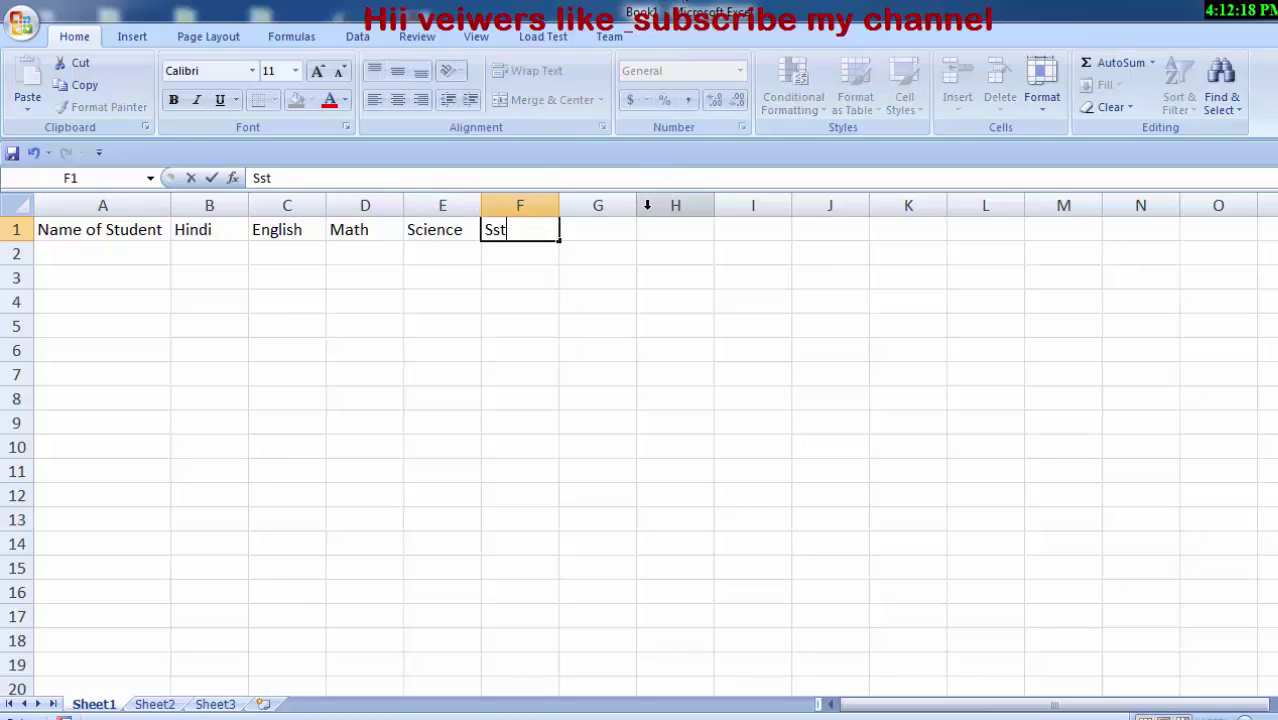
pyautogui.click(610, 228)
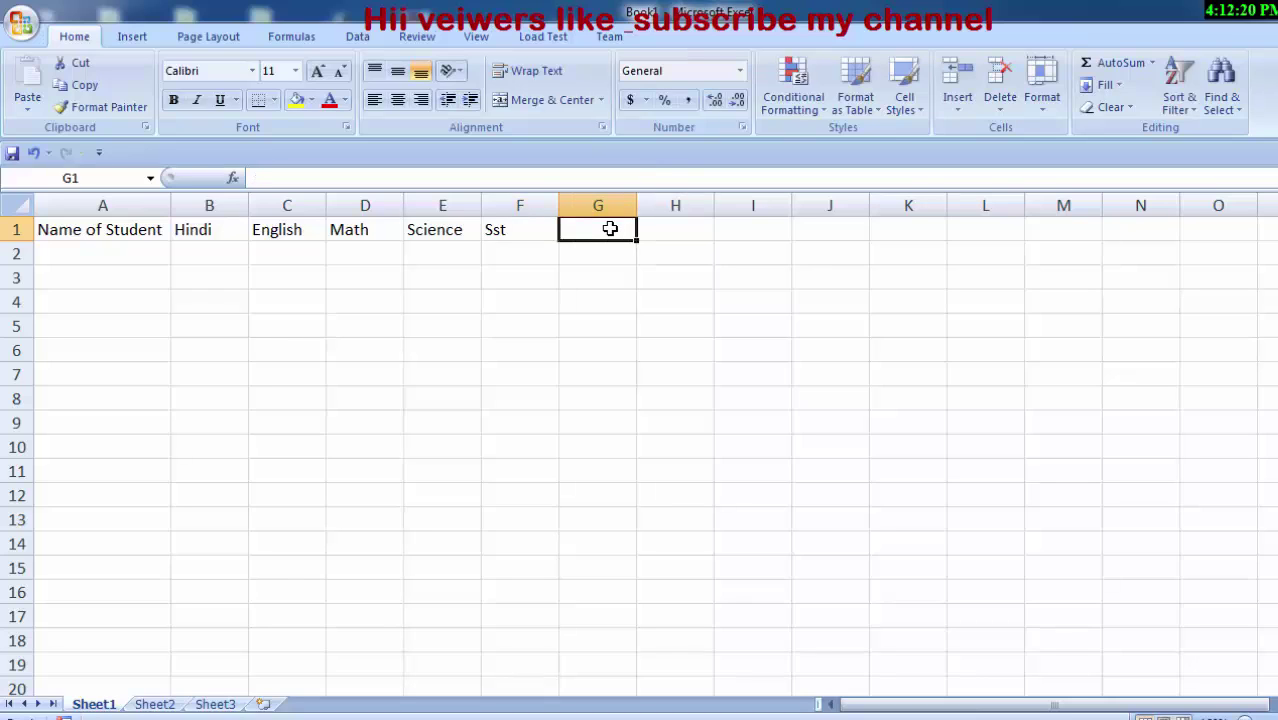
pyautogui.write('Draw')
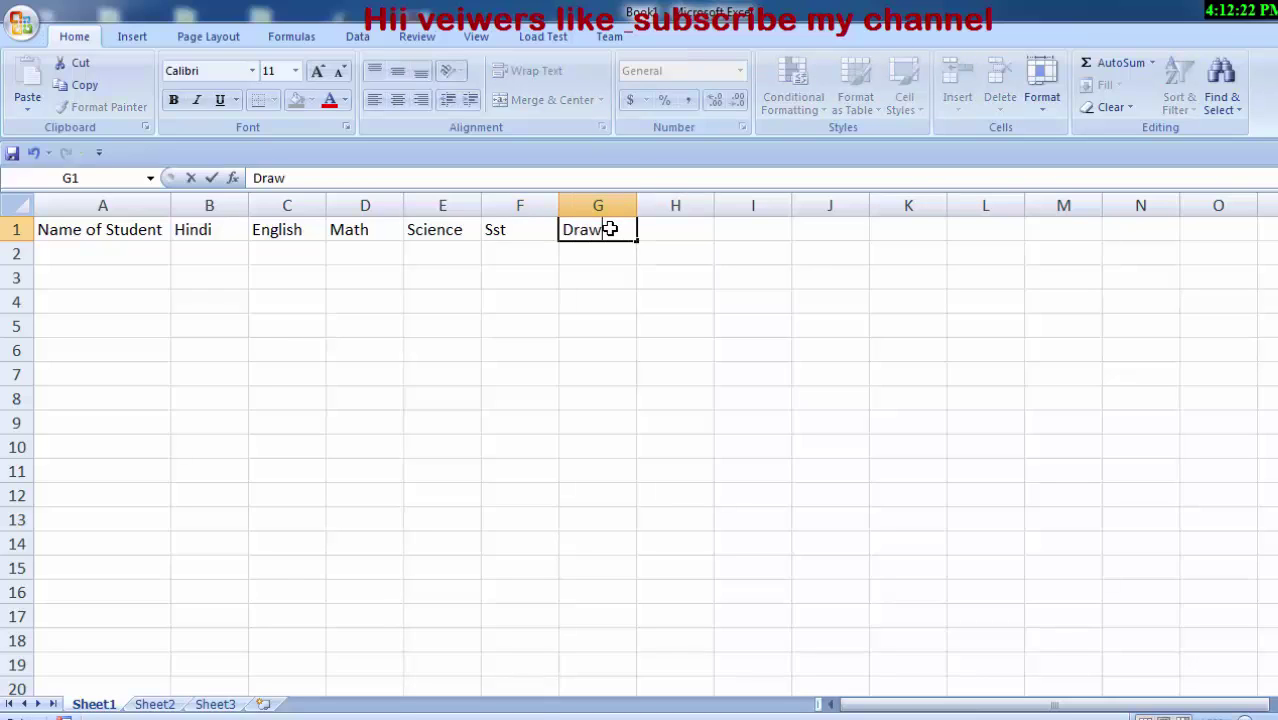
pyautogui.write('ing')
pyautogui.click(665, 228)
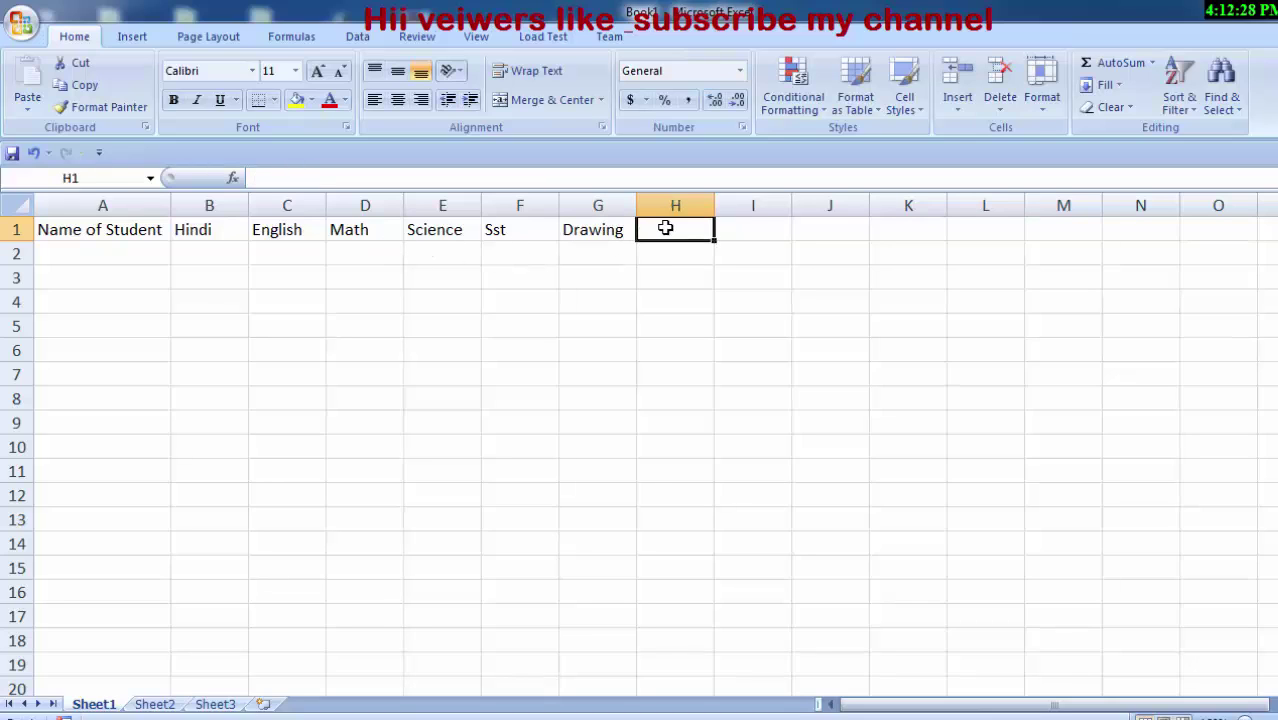
pyautogui.write('Ob')
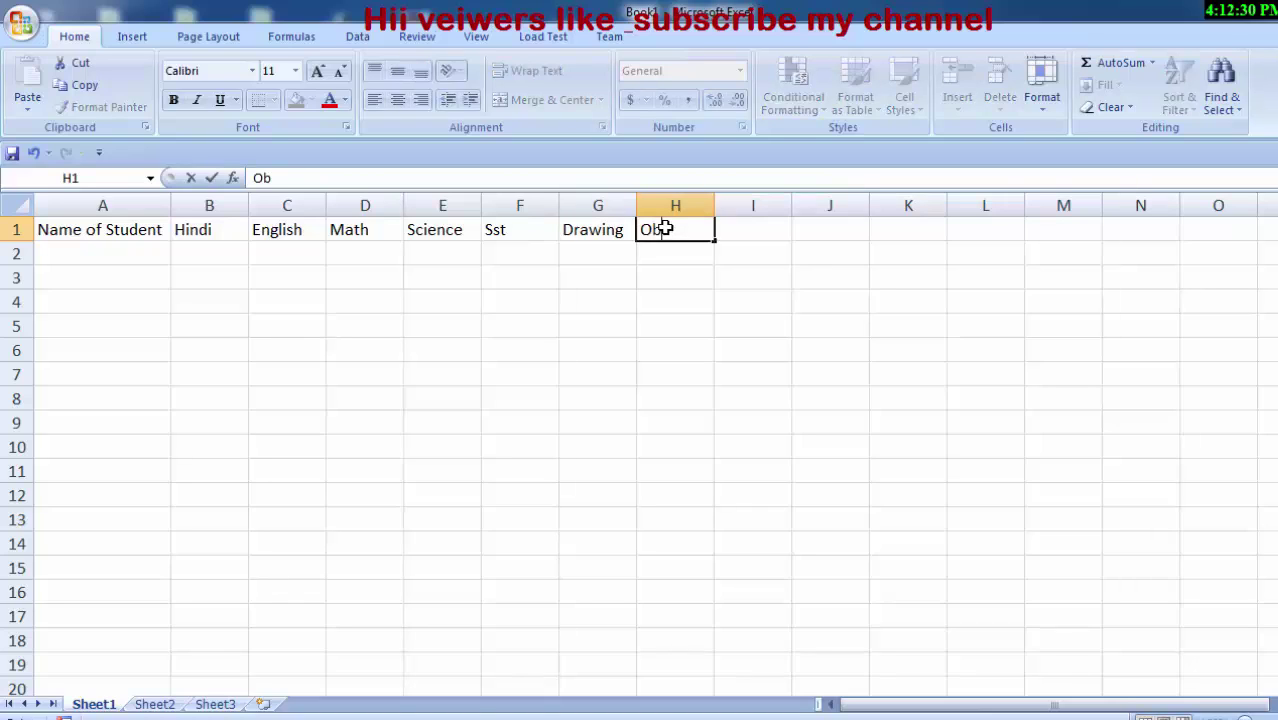
pyautogui.write('tain')
pyautogui.write('ed ')
pyautogui.write('Mark')
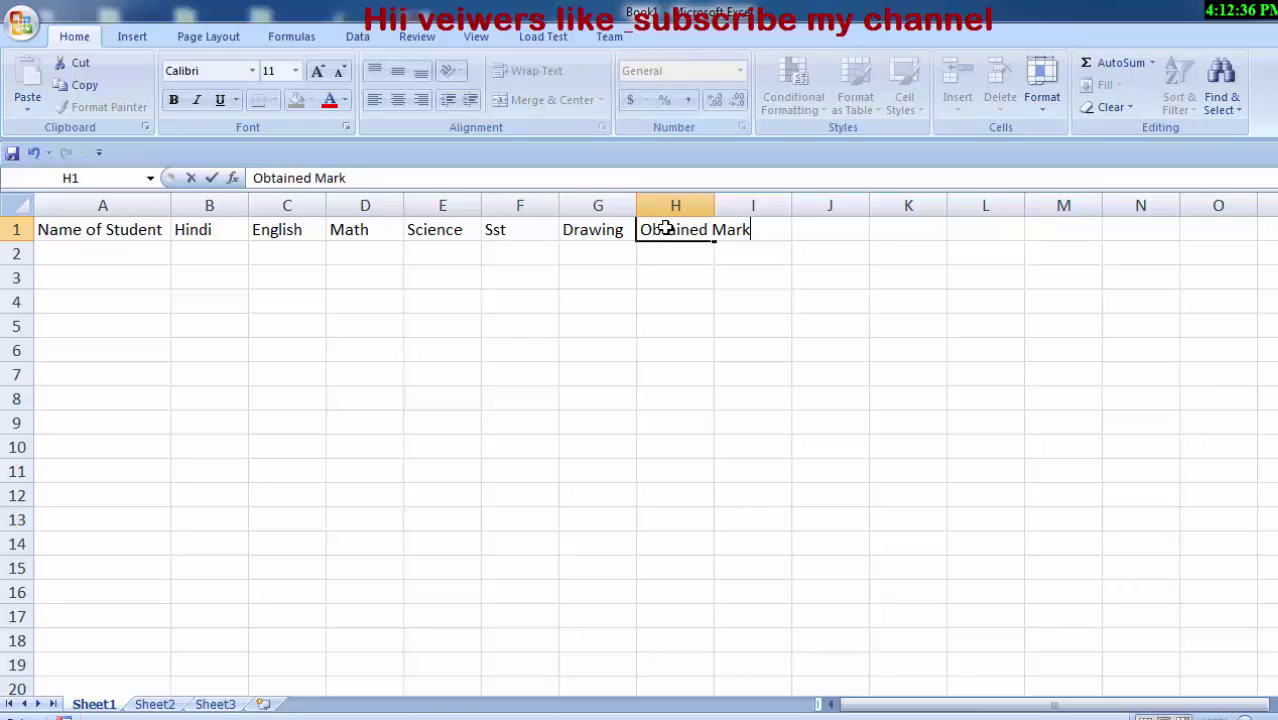
pyautogui.write('s')
pyautogui.click(685, 281)
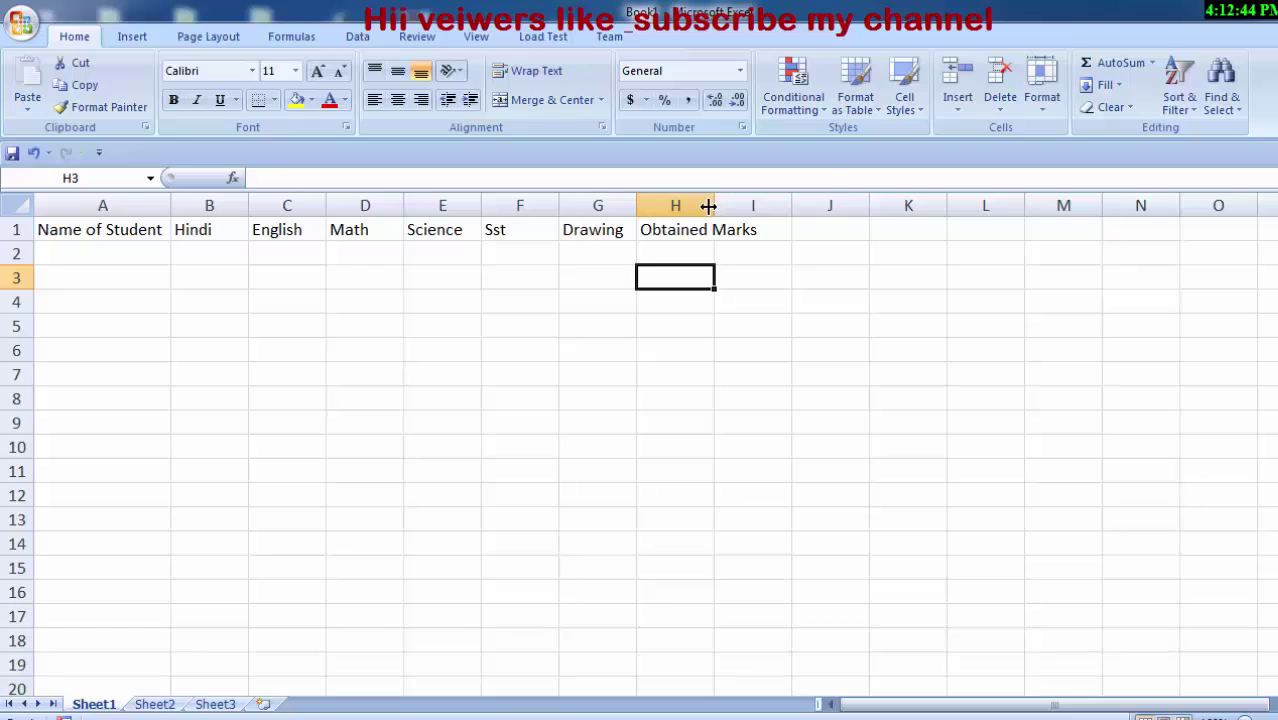
# Widen column H to 14.00 so 'Obtained Marks' fits.
pyautogui.moveTo(708, 206); pyautogui.dragTo(708, 206)
pyautogui.moveTo(708, 206); pyautogui.dragTo(708, 206)
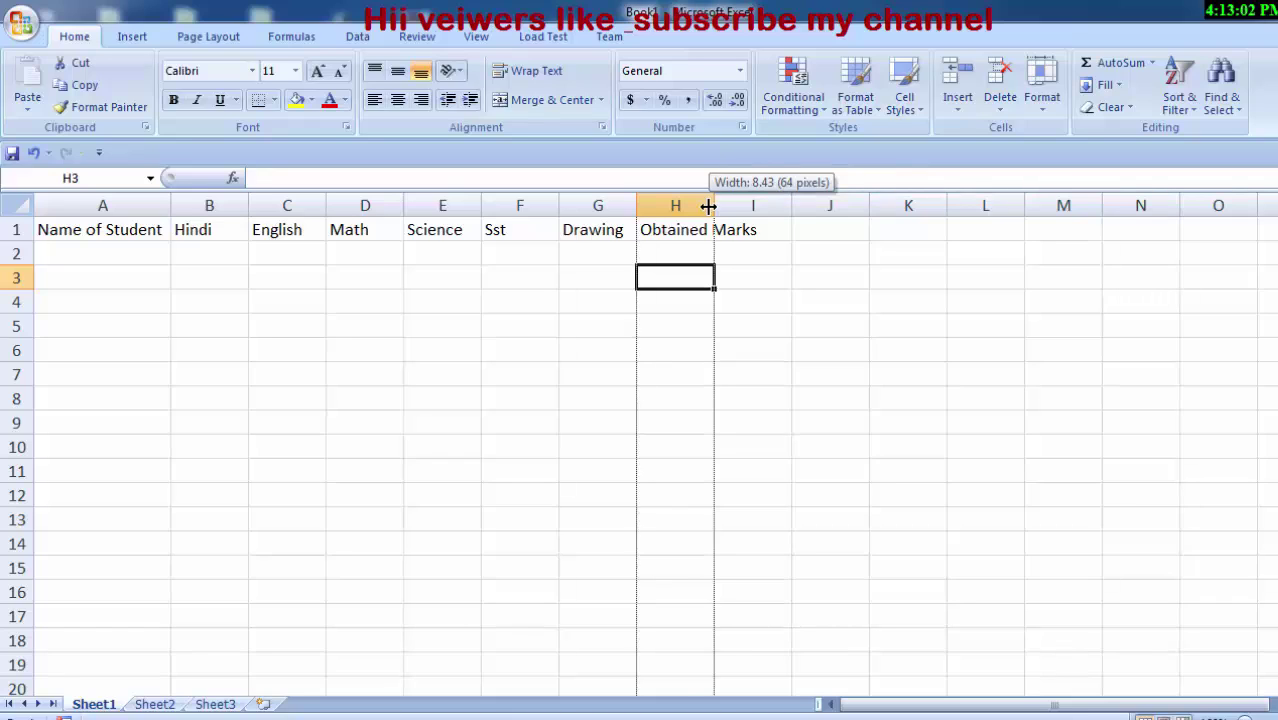
pyautogui.moveTo(708, 206); pyautogui.dragTo(708, 206)
pyautogui.moveTo(708, 205); pyautogui.dragTo(708, 205)
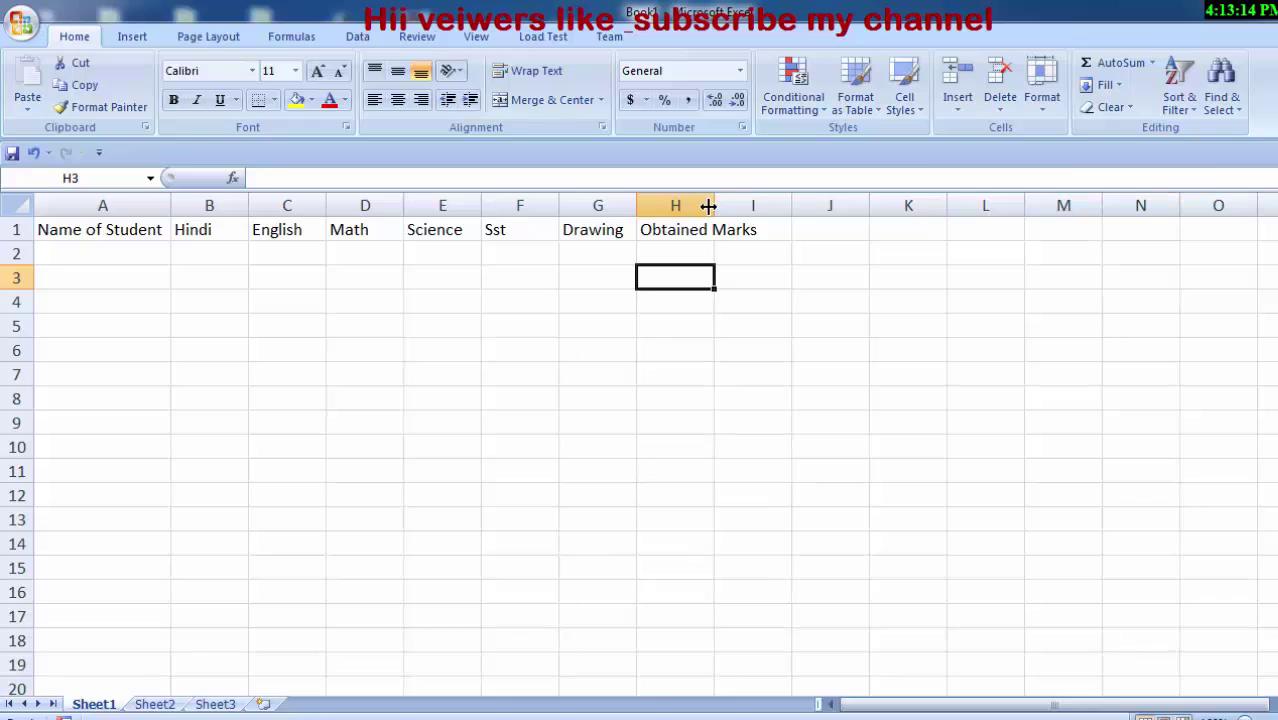
pyautogui.moveTo(708, 205); pyautogui.dragTo(768, 221)
# Add the headers Total, Max and Min in I1:K1.
pyautogui.click(782, 231)
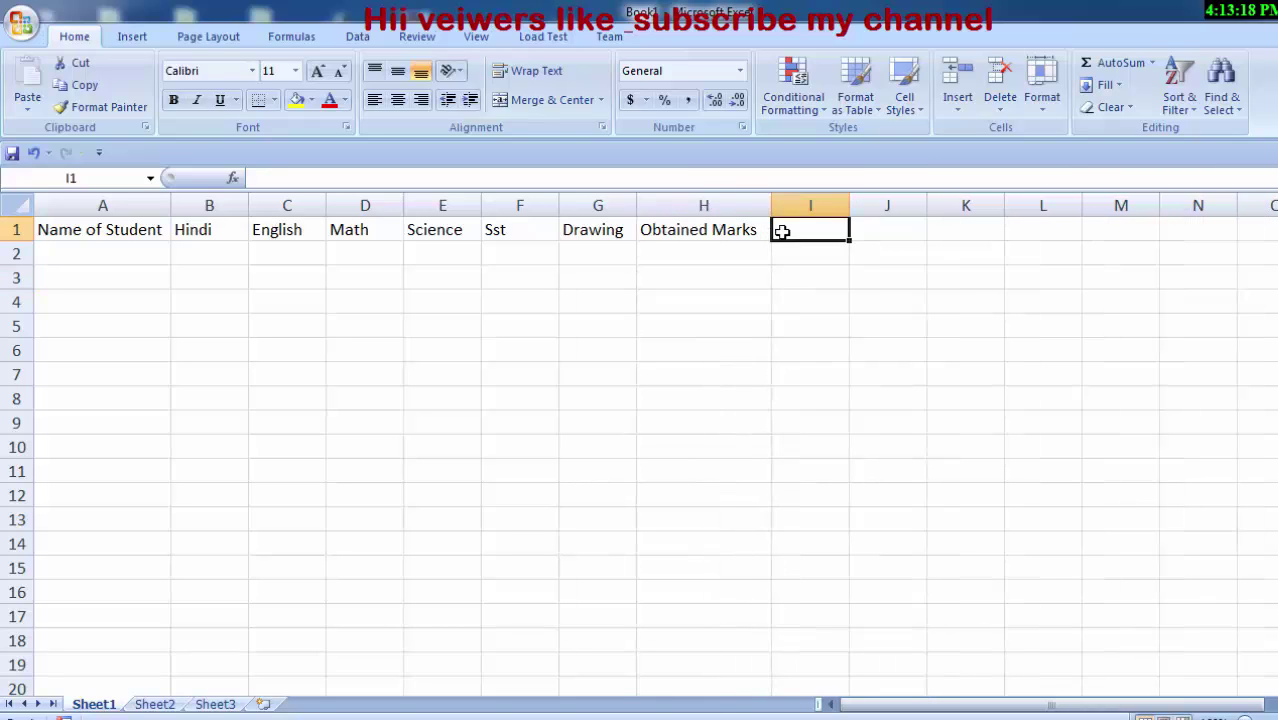
pyautogui.write('T')
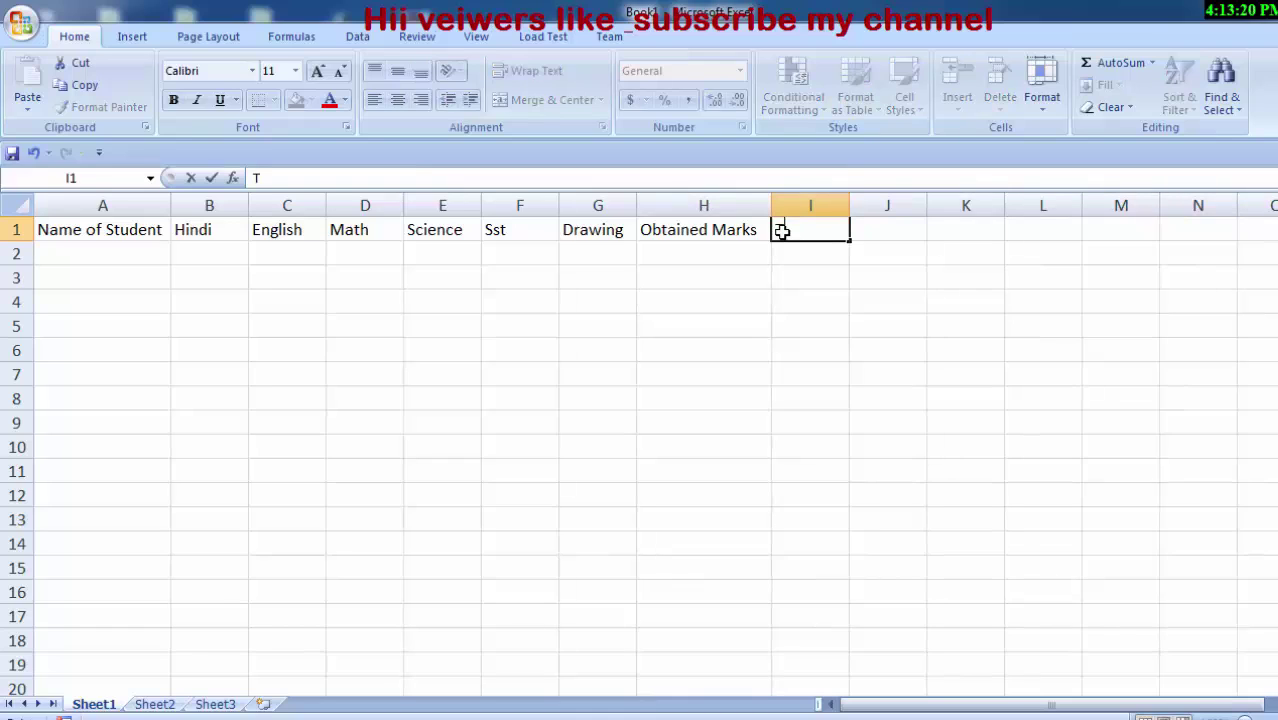
pyautogui.write('ota')
pyautogui.write('l')
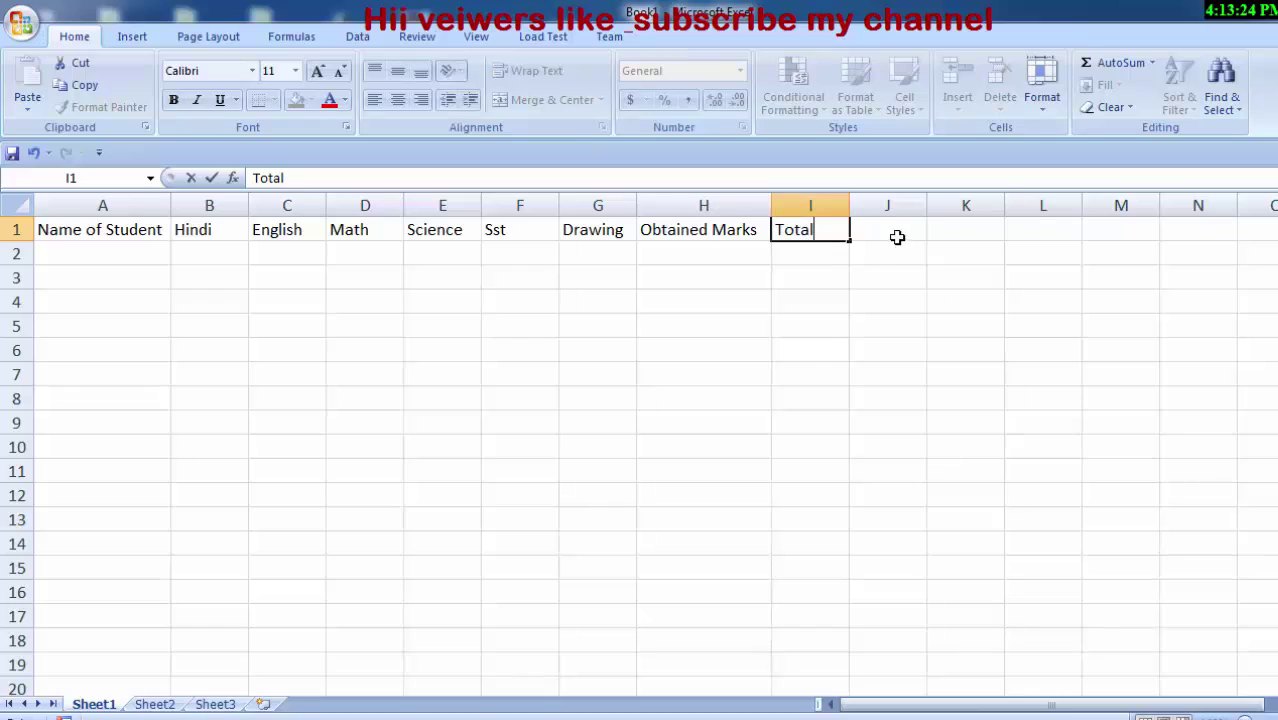
pyautogui.click(893, 228)
pyautogui.write('M')
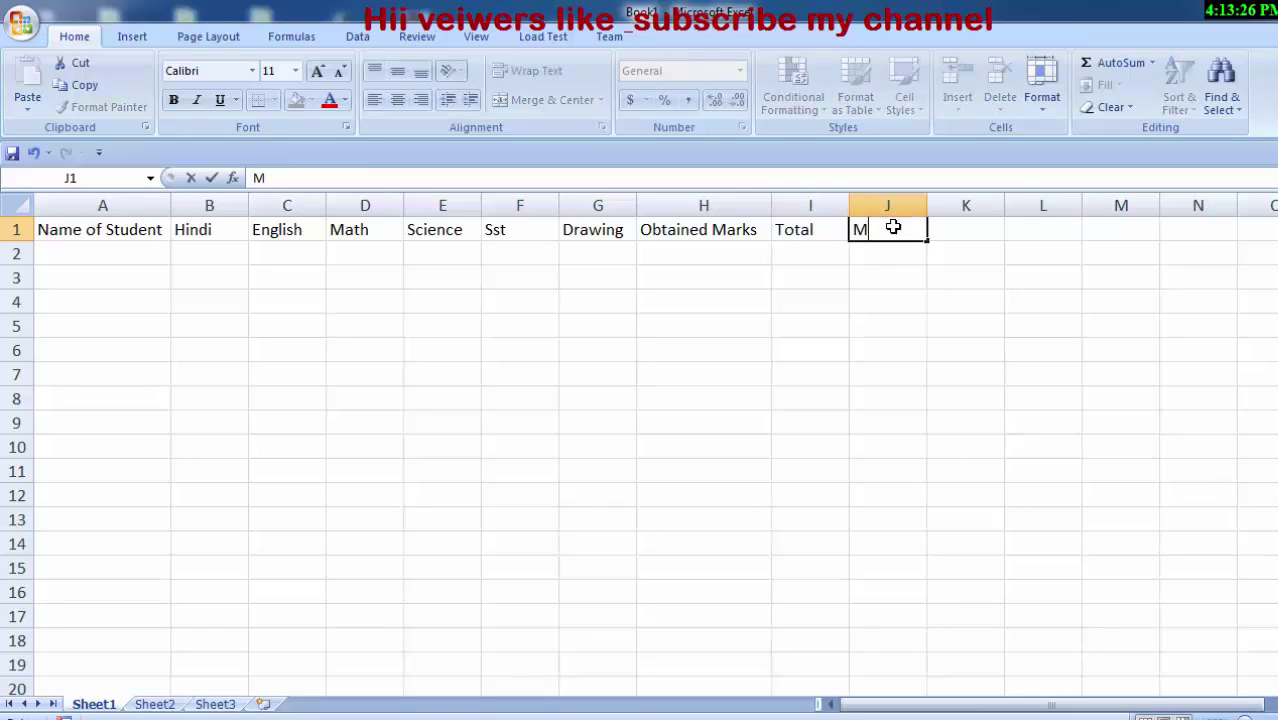
pyautogui.write('ax')
pyautogui.click(960, 231)
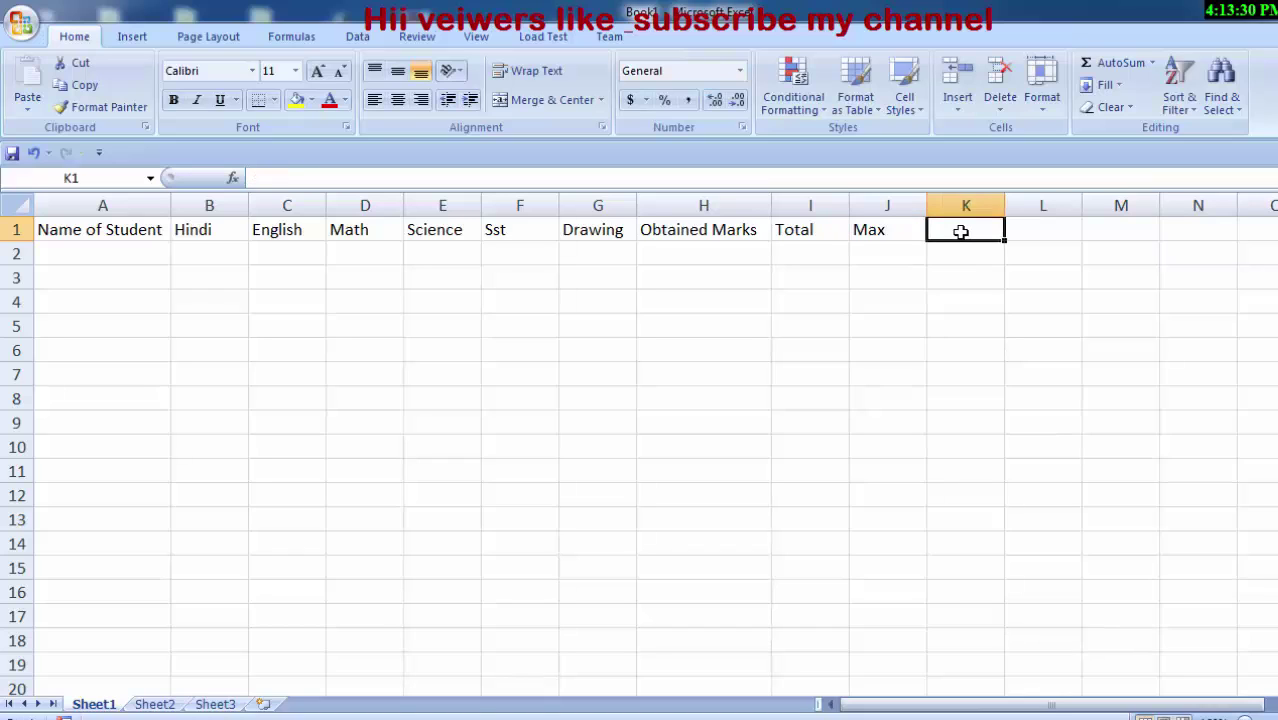
pyautogui.write('Min')
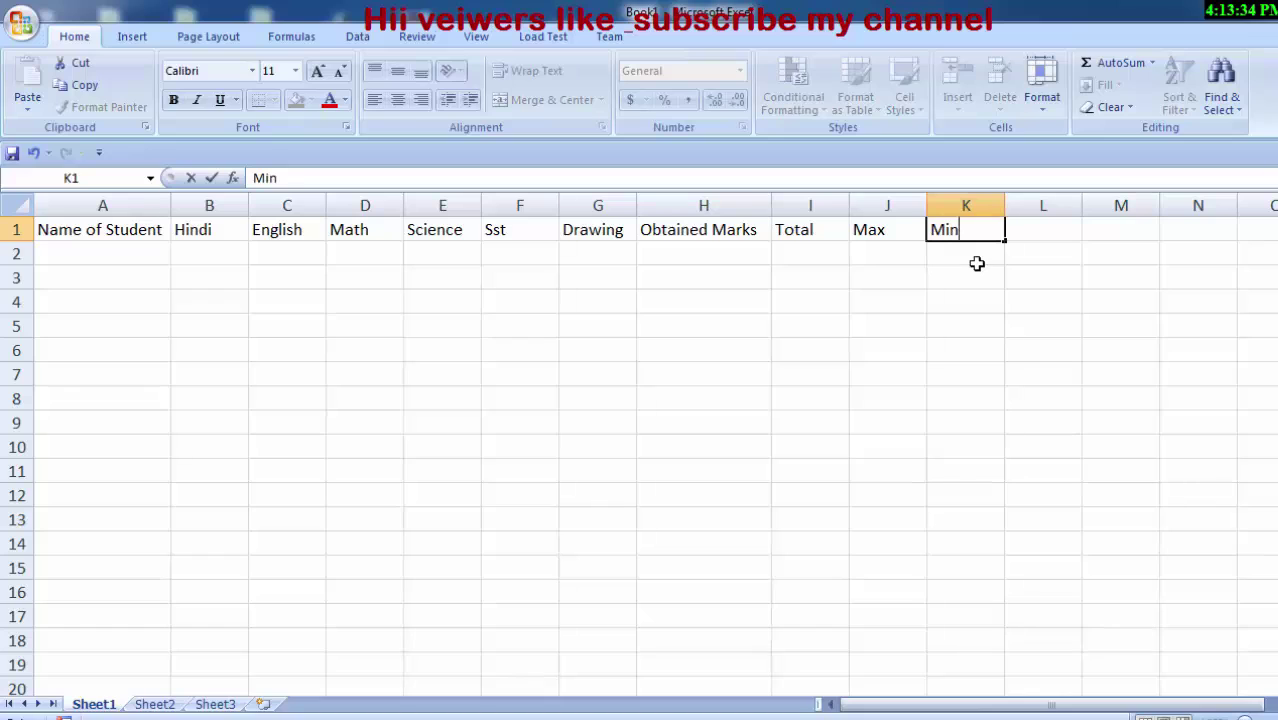
pyautogui.click(977, 263)
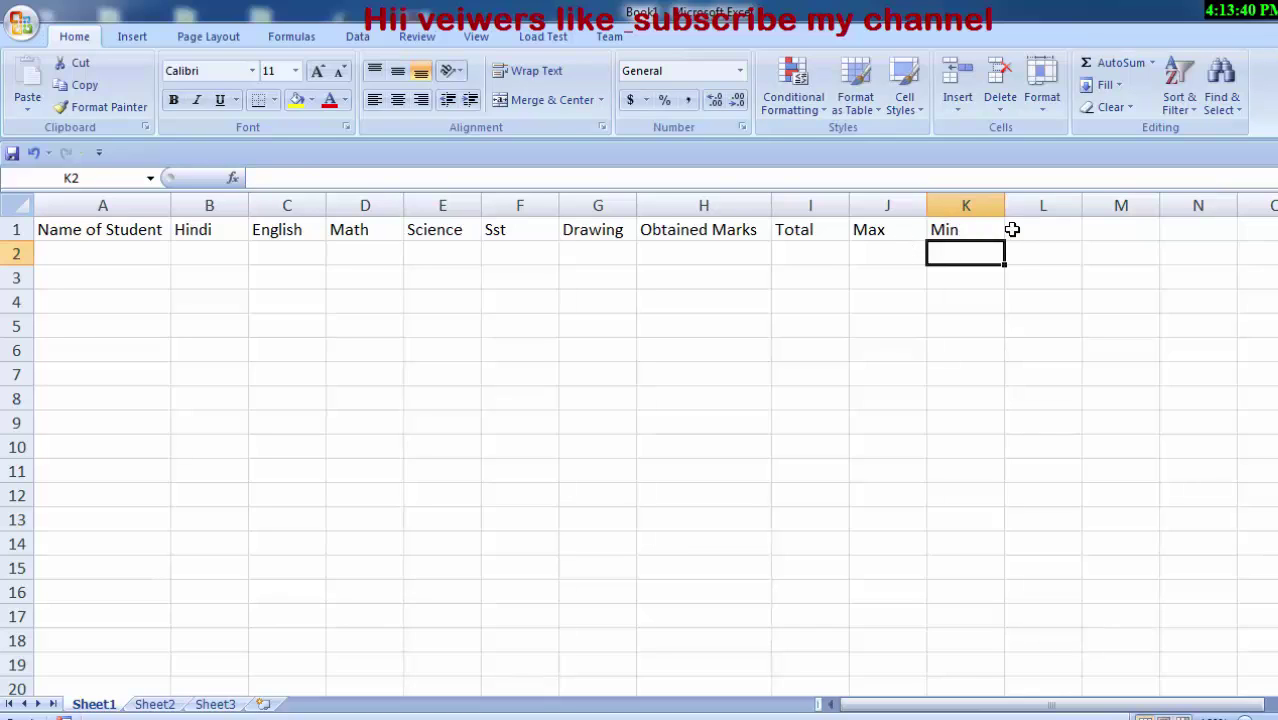
# Enter the headings Average in L1 and Grade in M1.
pyautogui.click(1013, 229)
pyautogui.write('A')
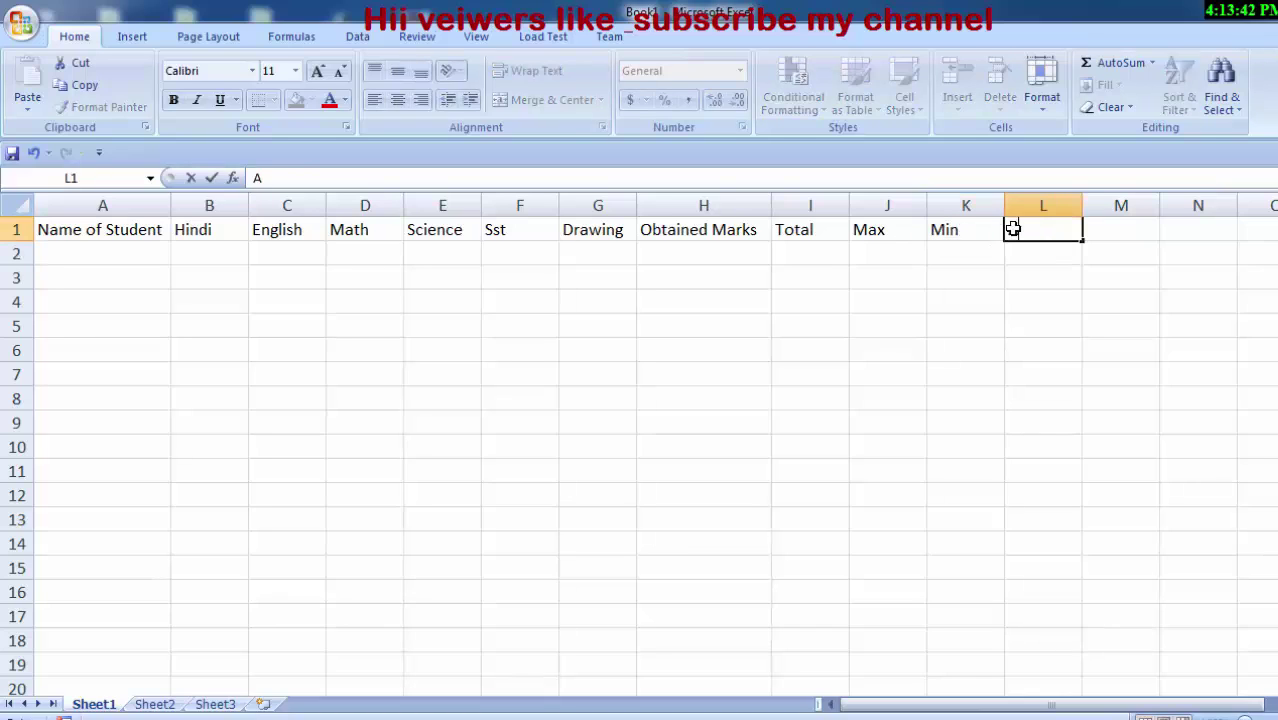
pyautogui.press('Return')
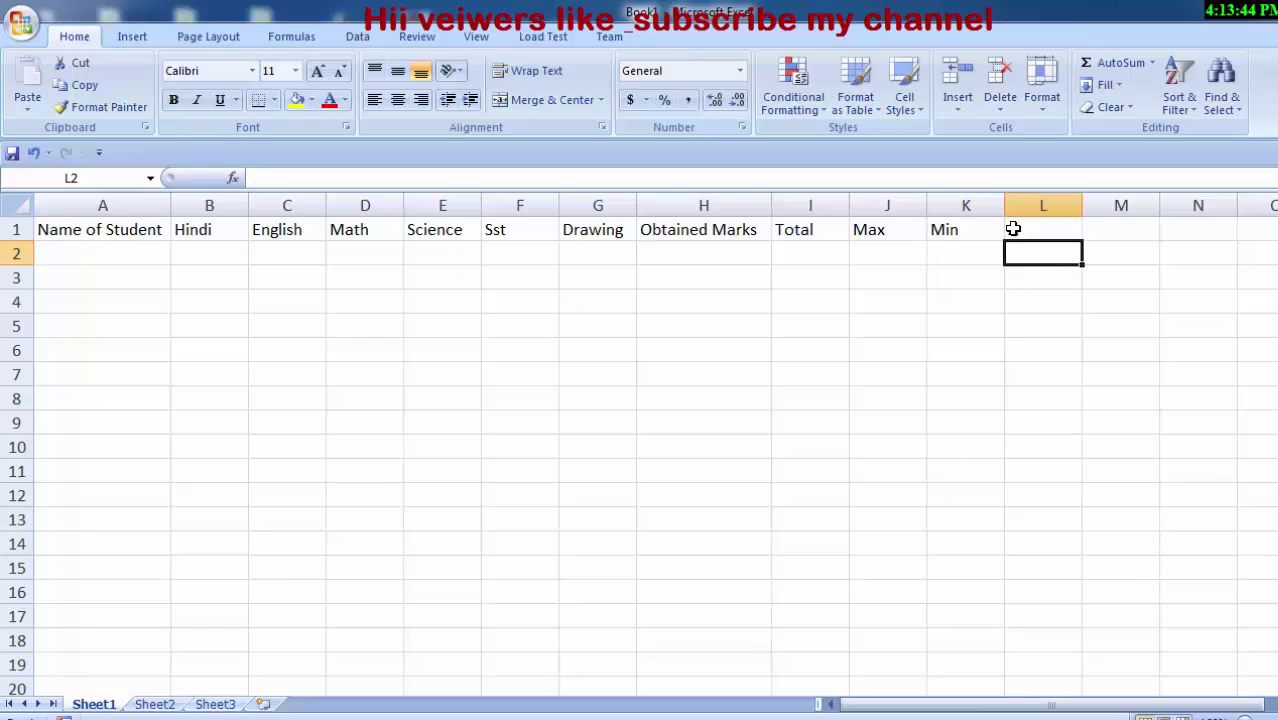
pyautogui.doubleClick(1029, 228)
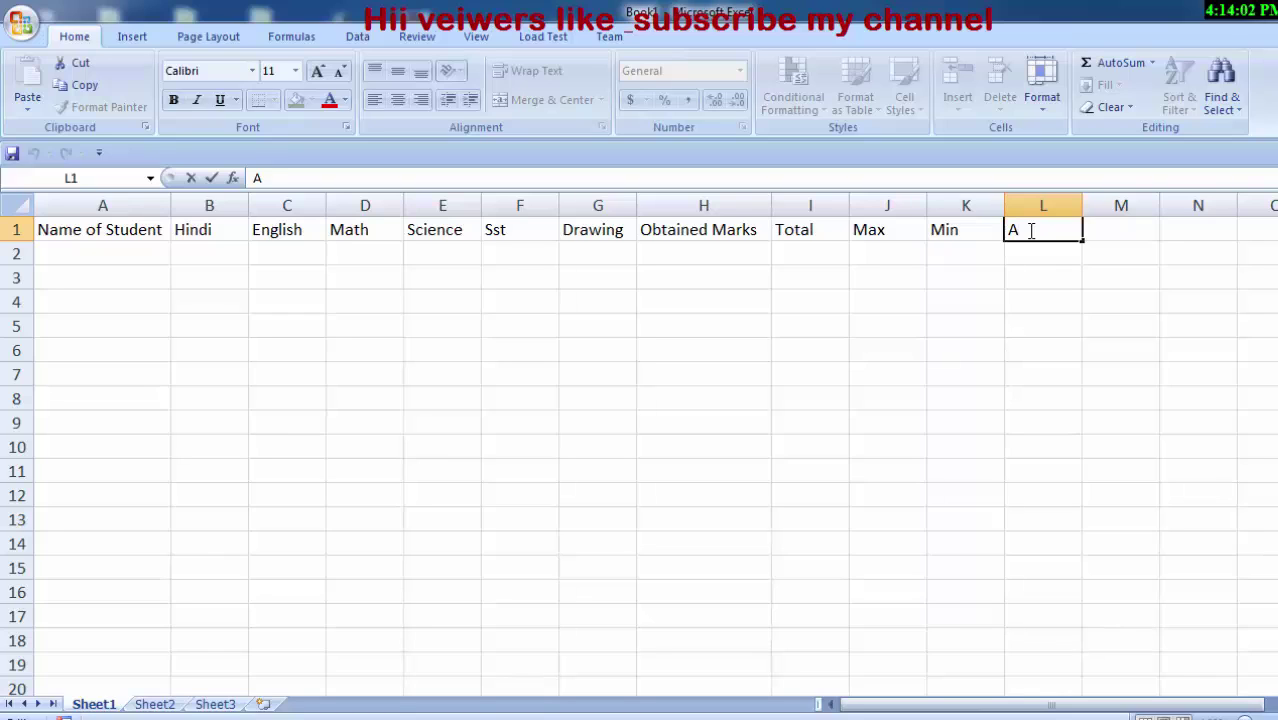
pyautogui.write('ver')
pyautogui.write('a')
pyautogui.write('ge')
pyautogui.click(1137, 220)
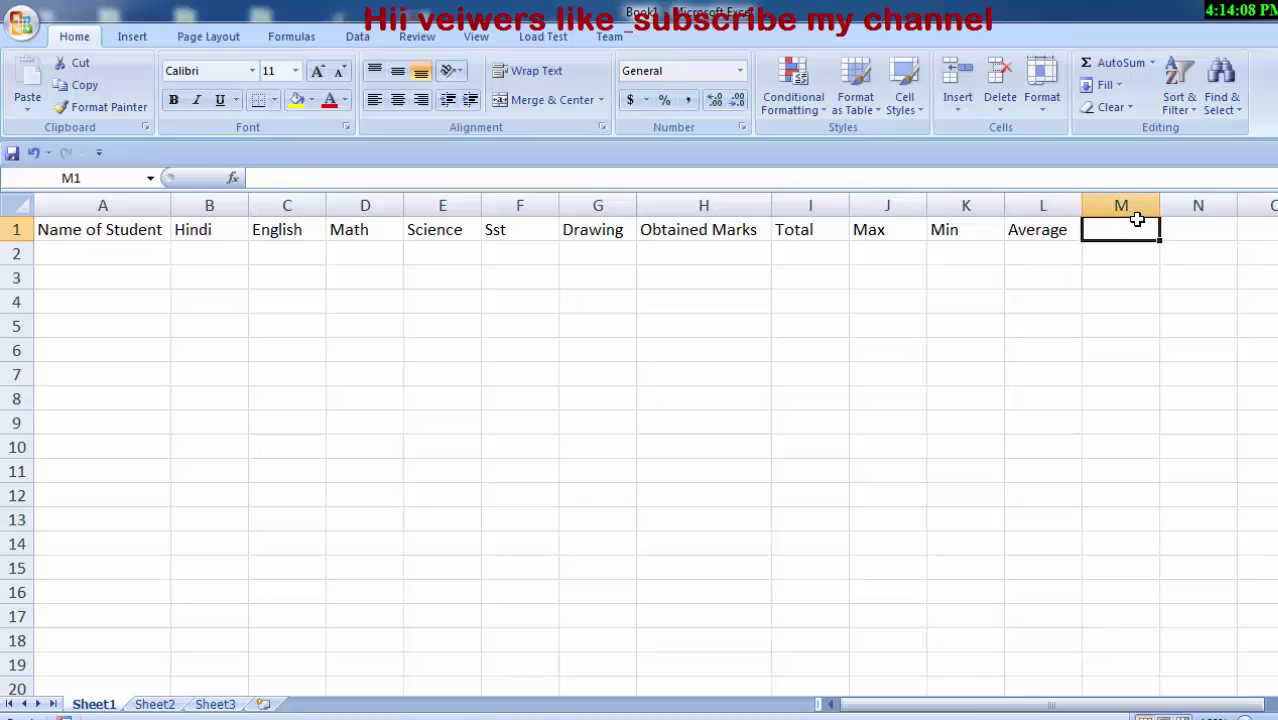
pyautogui.write('Gr')
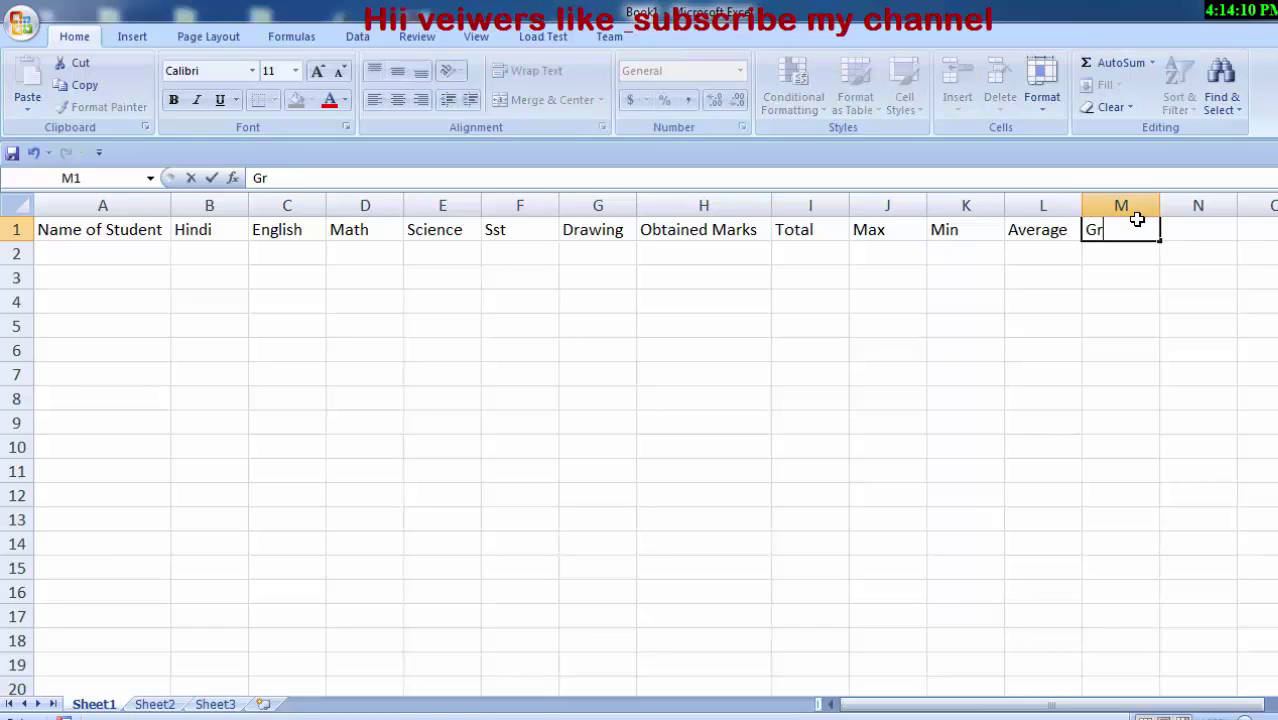
pyautogui.write('ade')
pyautogui.click(1176, 236)
# Enter 'Passed in Subject' in N1, fixing the typo, and AutoFit column N.
pyautogui.write('P')
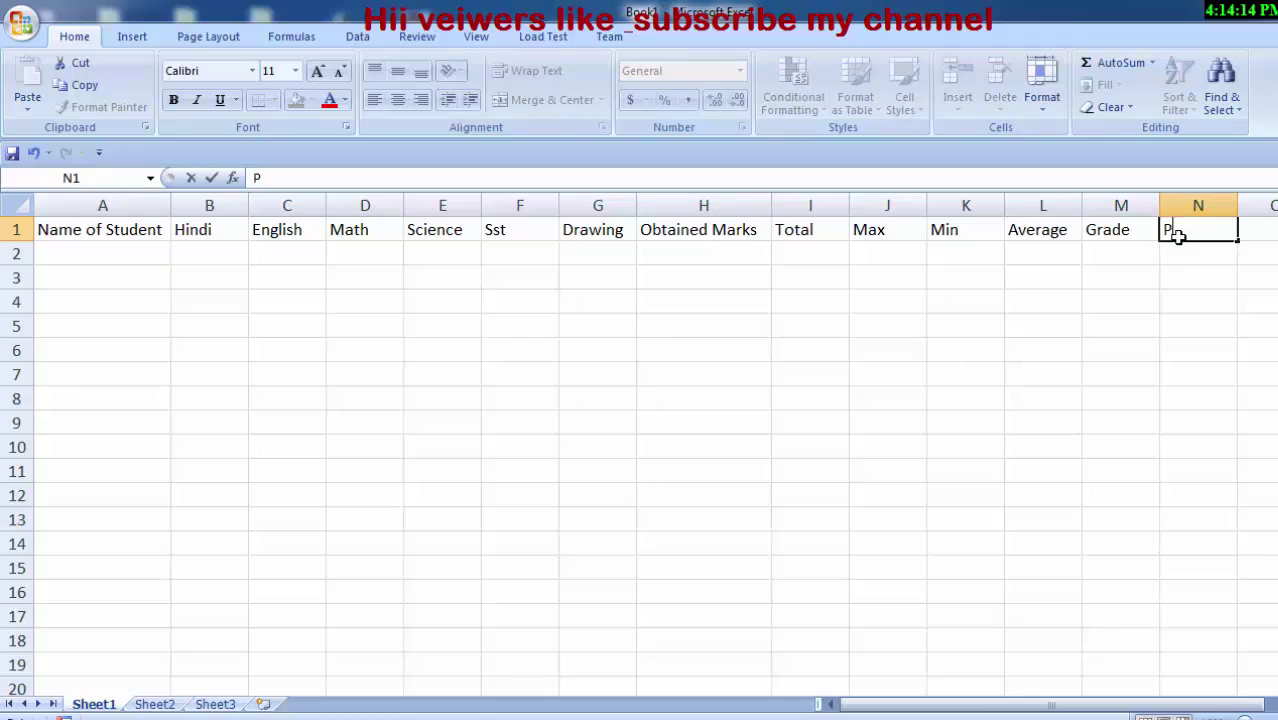
pyautogui.write('aased')
pyautogui.write(' in')
pyautogui.write(' Subj')
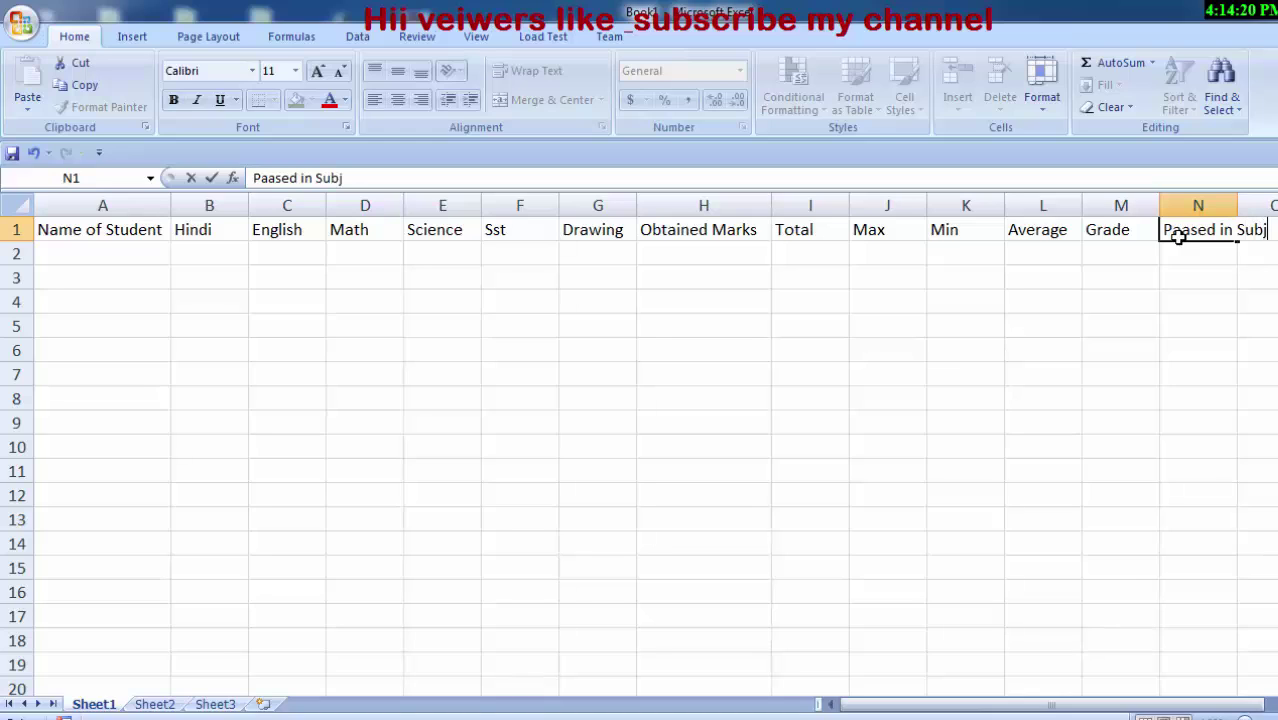
pyautogui.write('ect')
pyautogui.click(1197, 270)
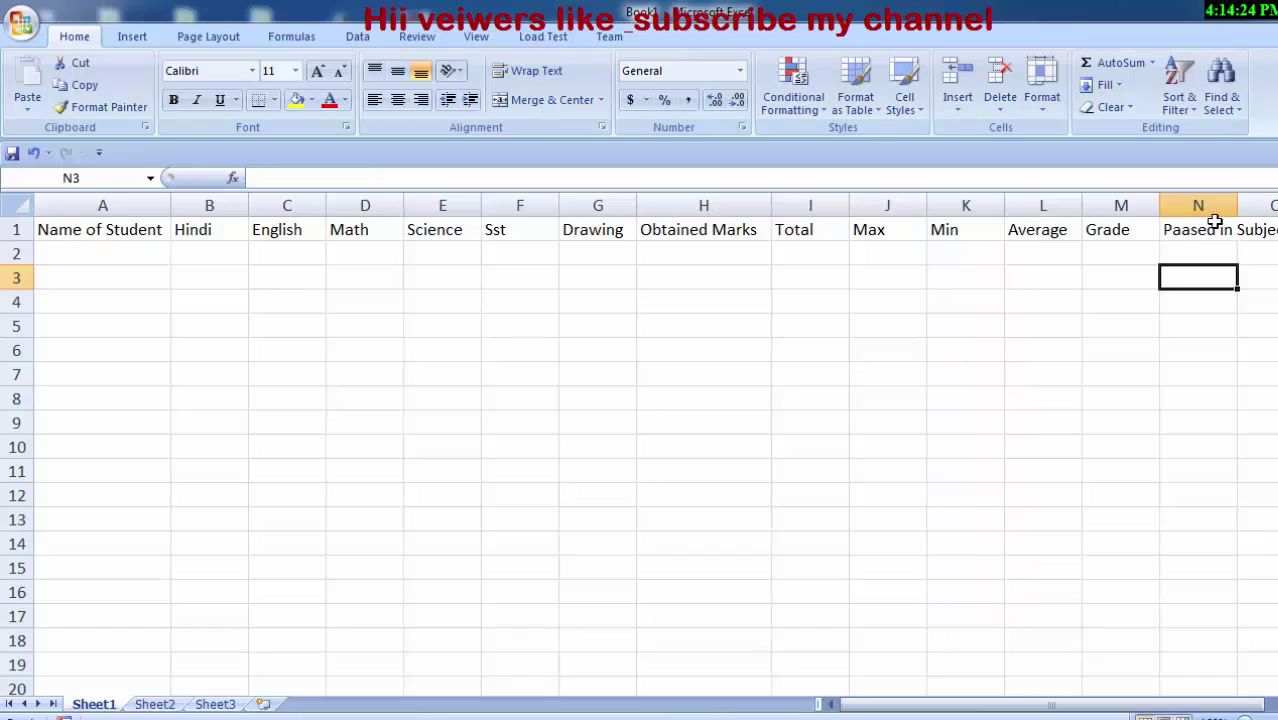
pyautogui.doubleClick(1180, 230)
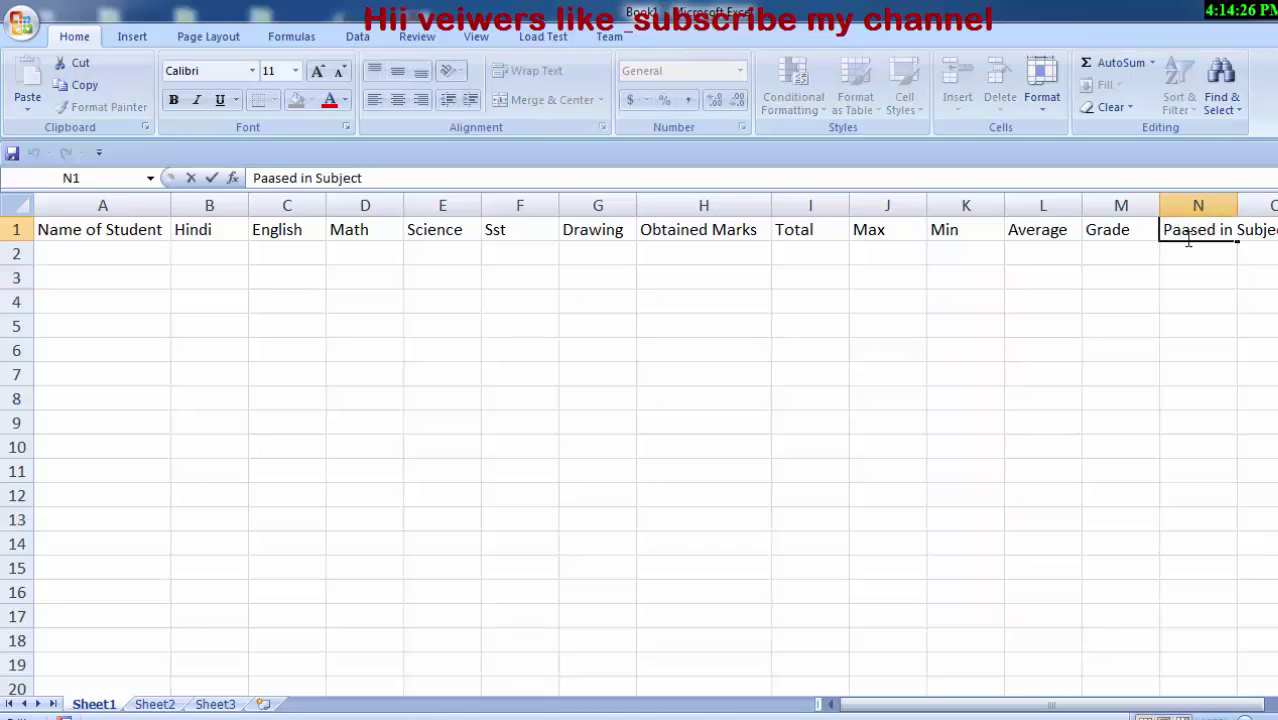
pyautogui.press('Delete')
pyautogui.write('s')
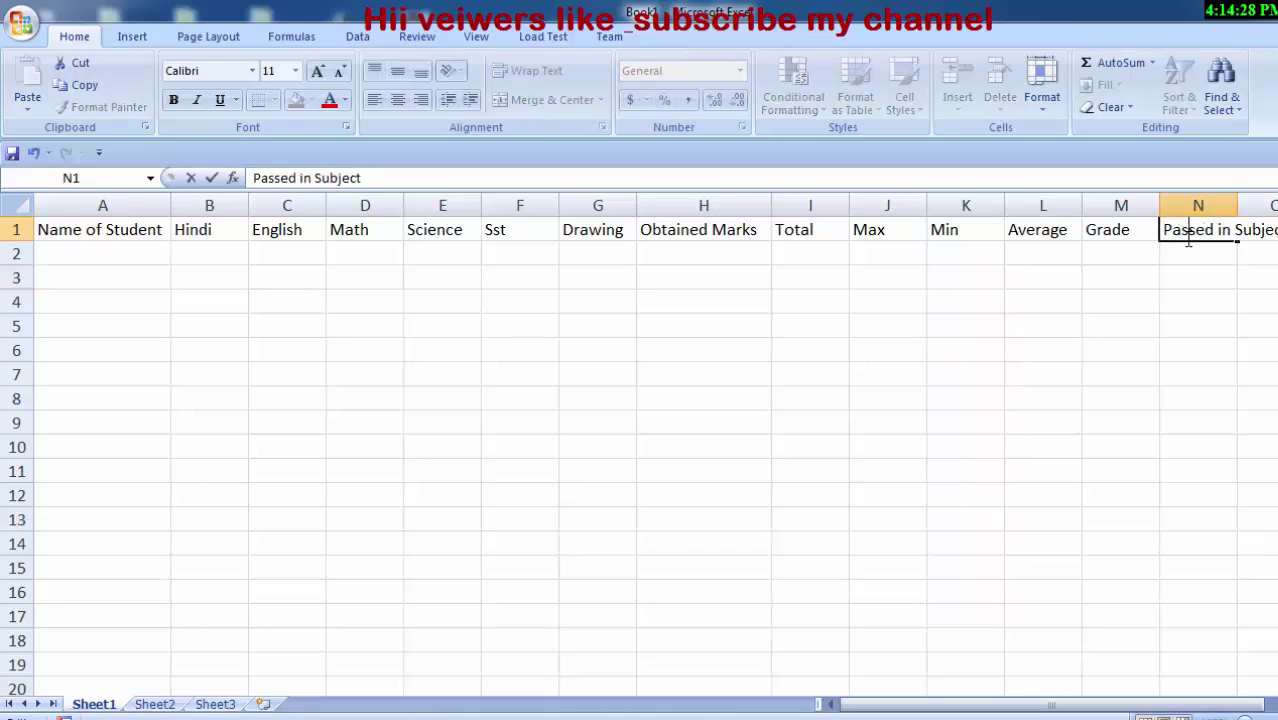
pyautogui.click(1209, 258)
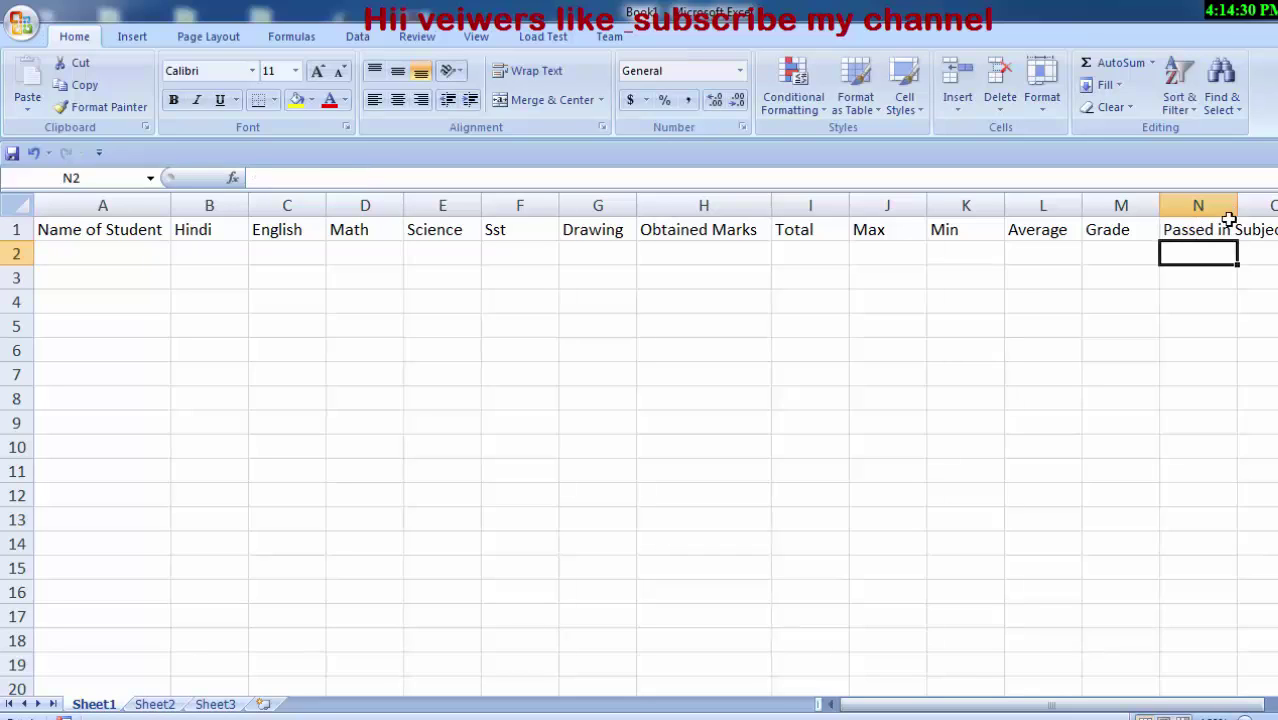
pyautogui.click(1211, 231)
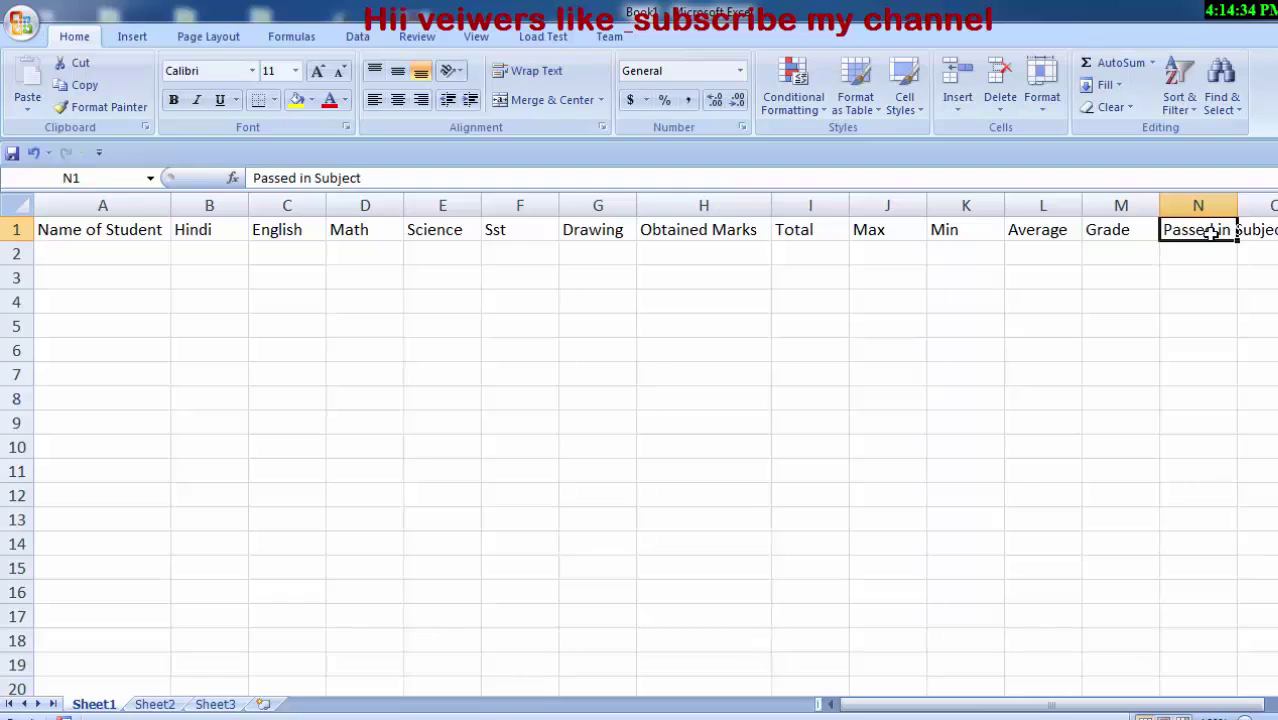
pyautogui.press('alt')
pyautogui.press('h')
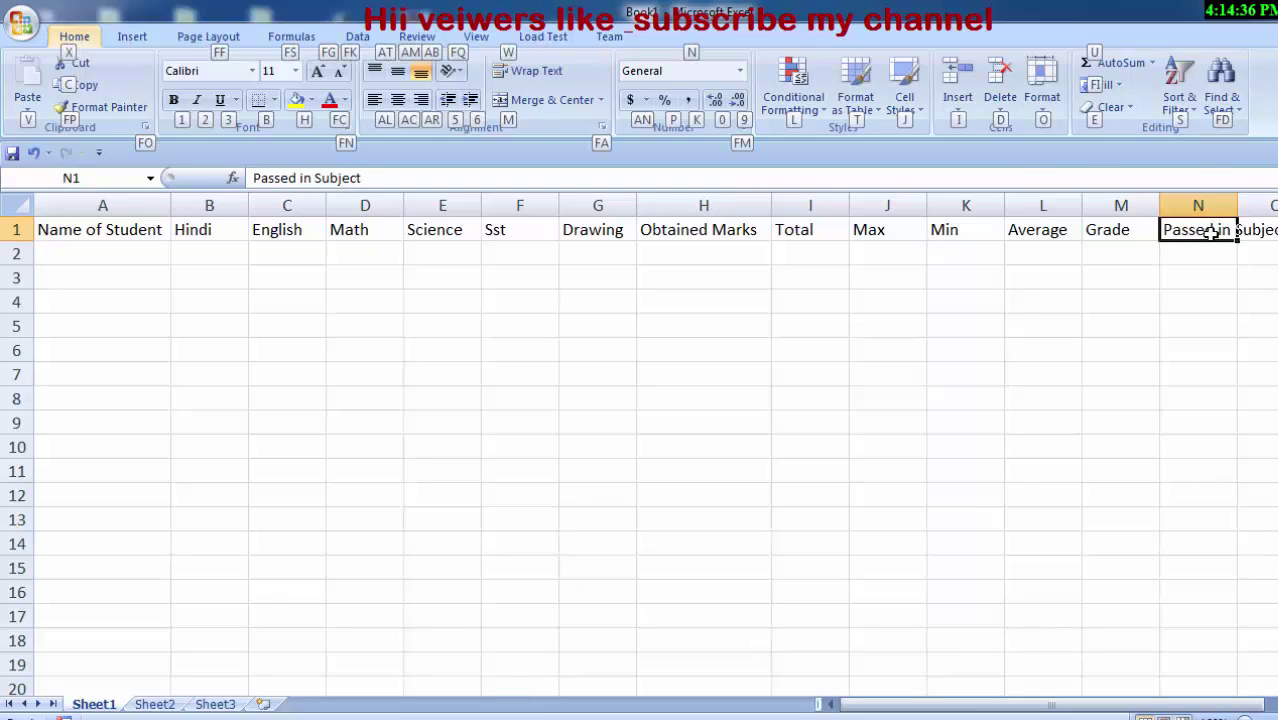
pyautogui.press('o')
pyautogui.press('i')
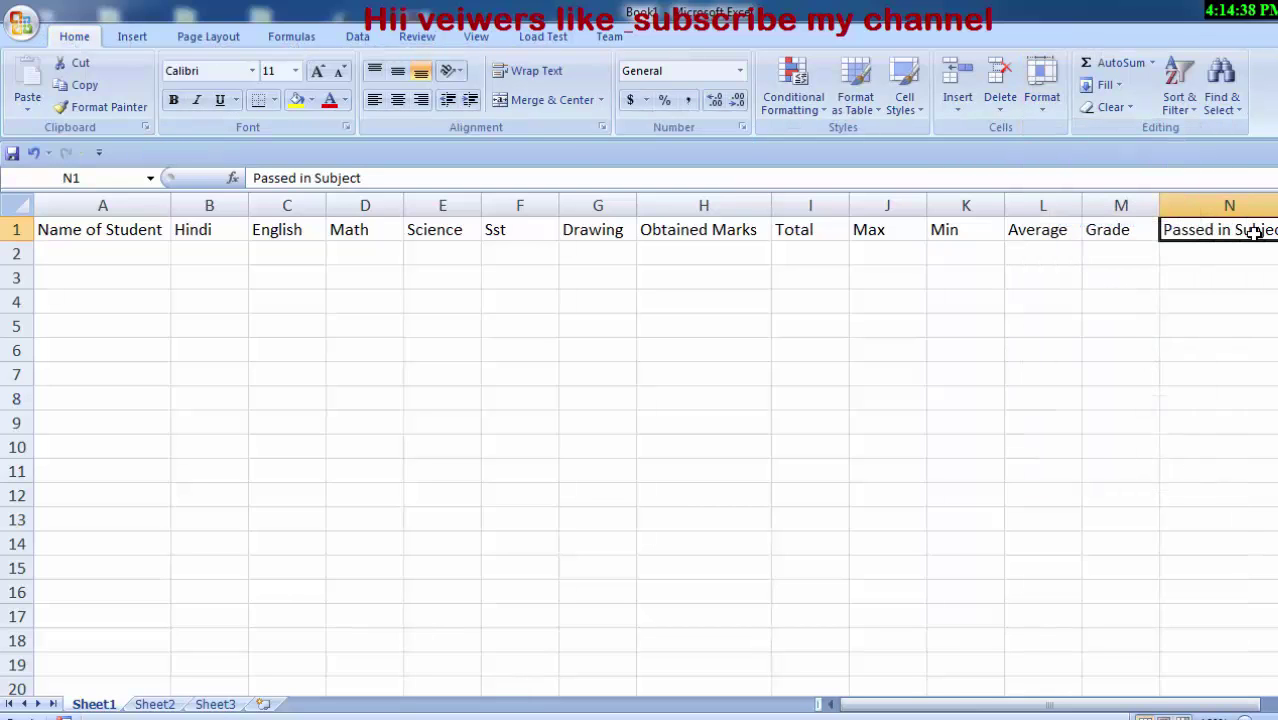
# Enter 'Failed in Subject' in O1 and AutoFit column O.
pyautogui.press('Right')
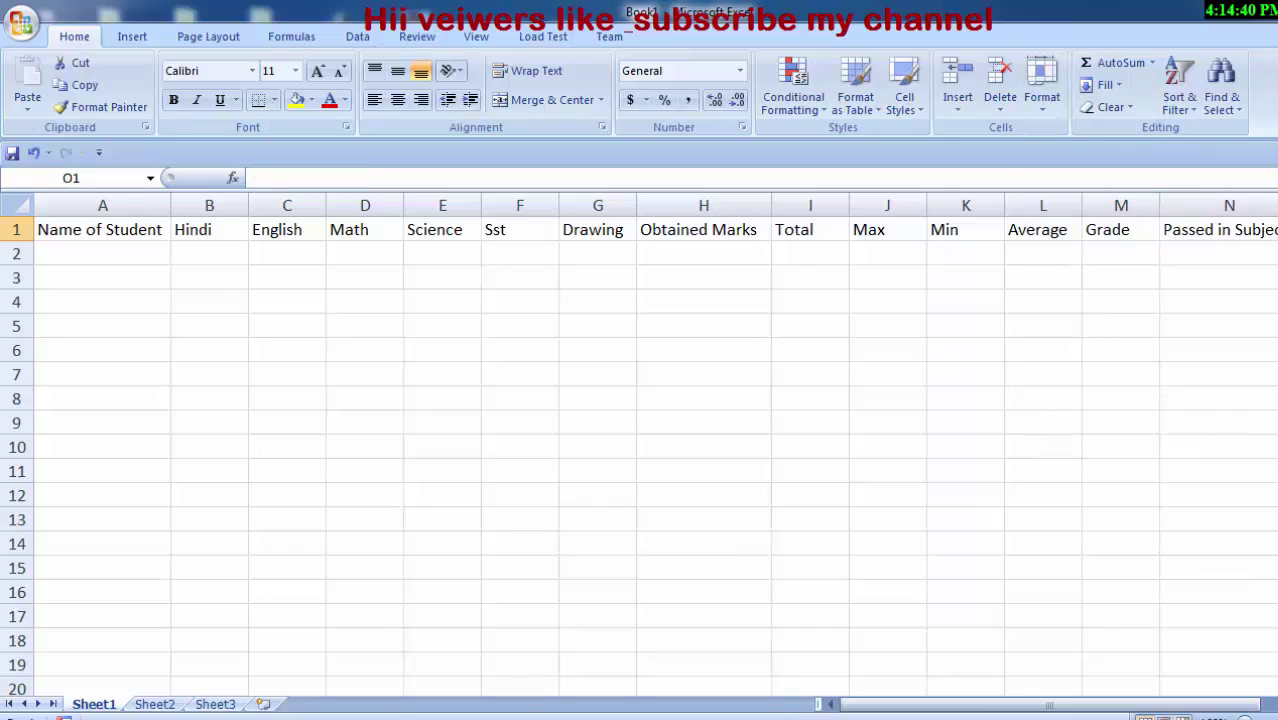
pyautogui.write('Fa')
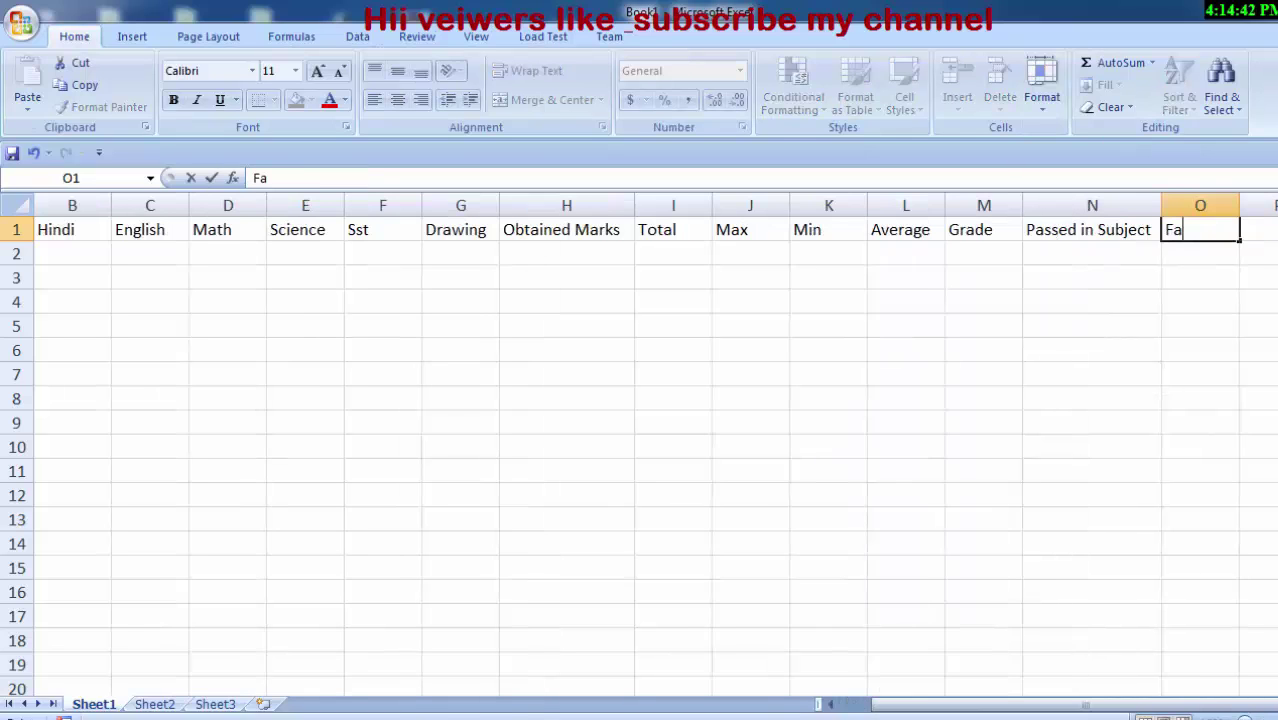
pyautogui.write('iled ')
pyautogui.write('in S')
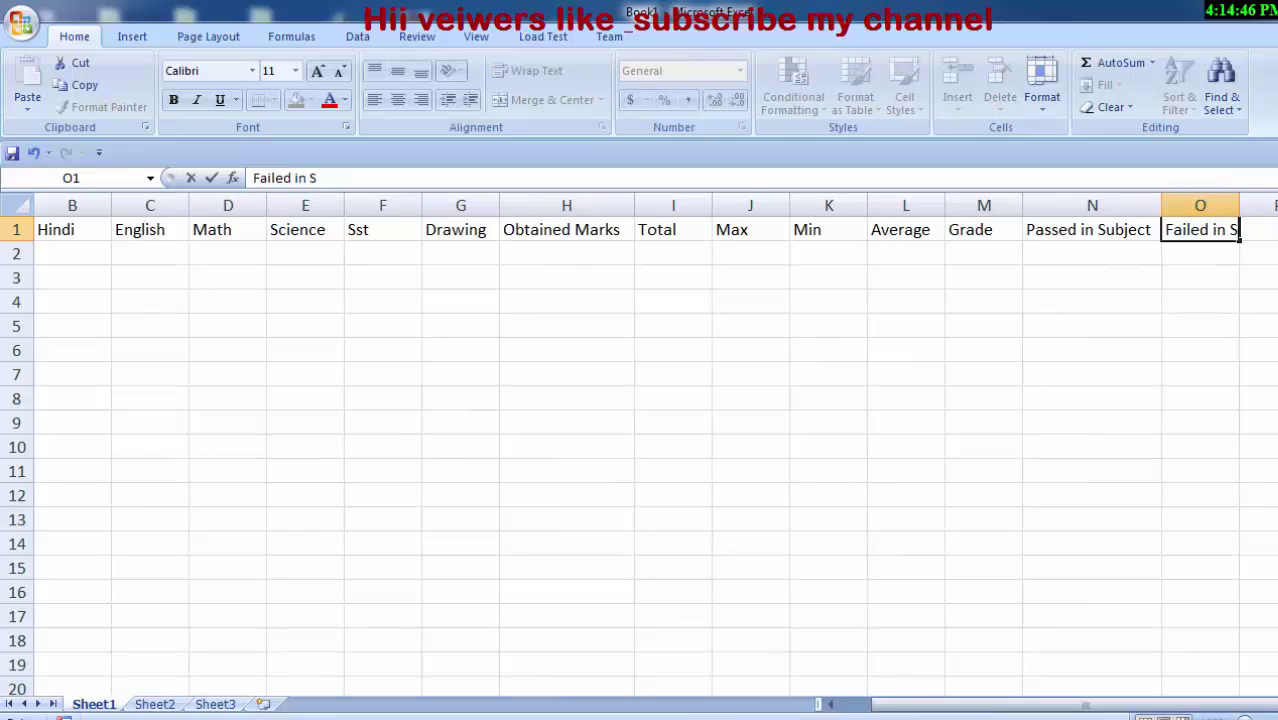
pyautogui.write('ubjec')
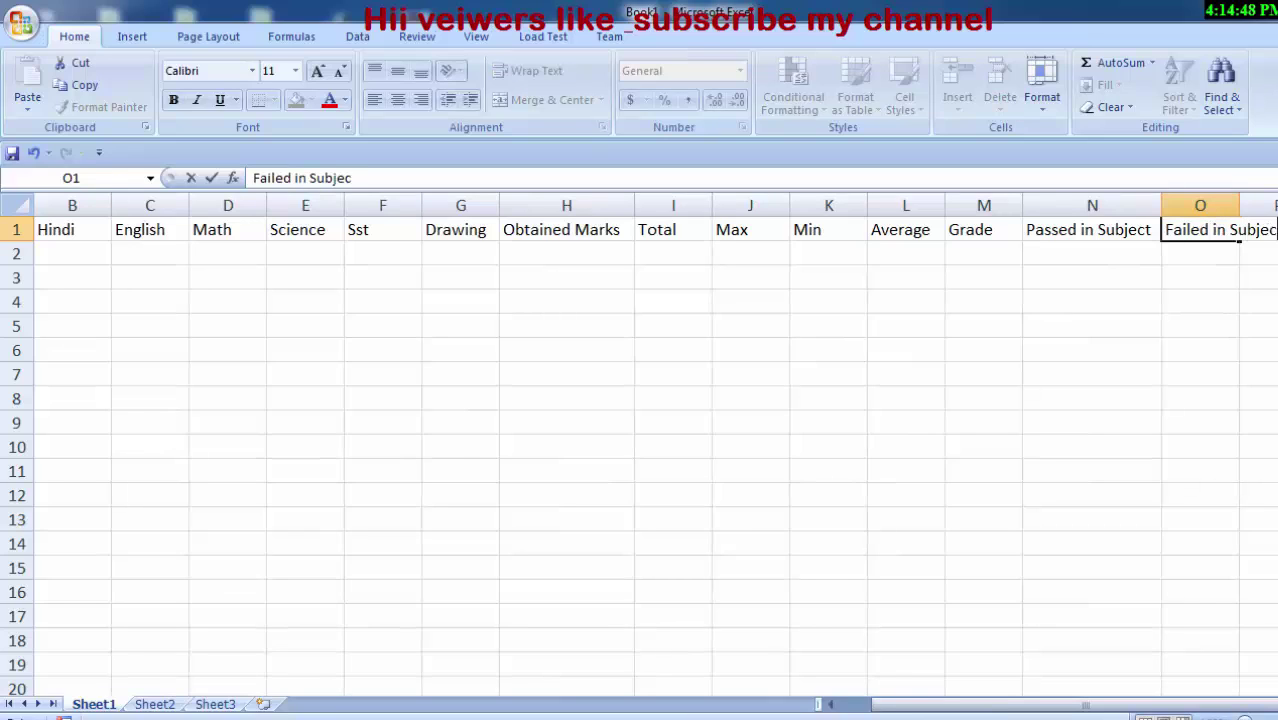
pyautogui.write('t')
pyautogui.click(1262, 300)
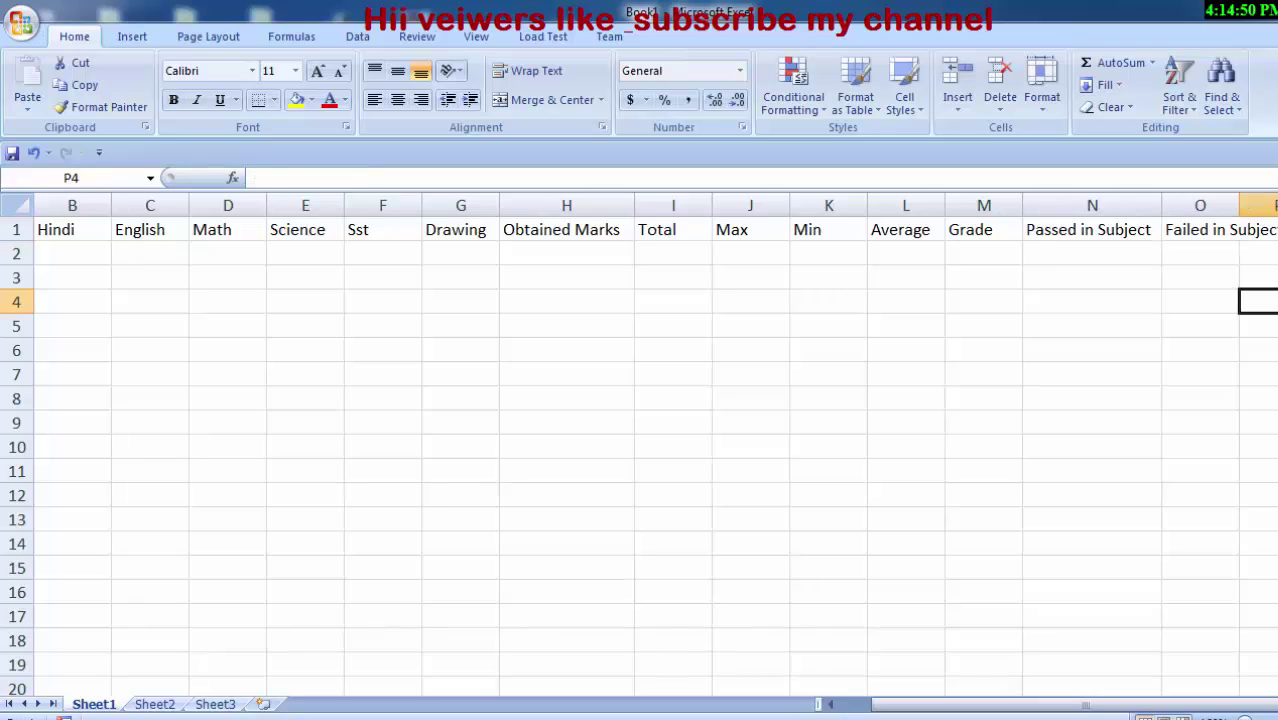
pyautogui.click(1201, 228)
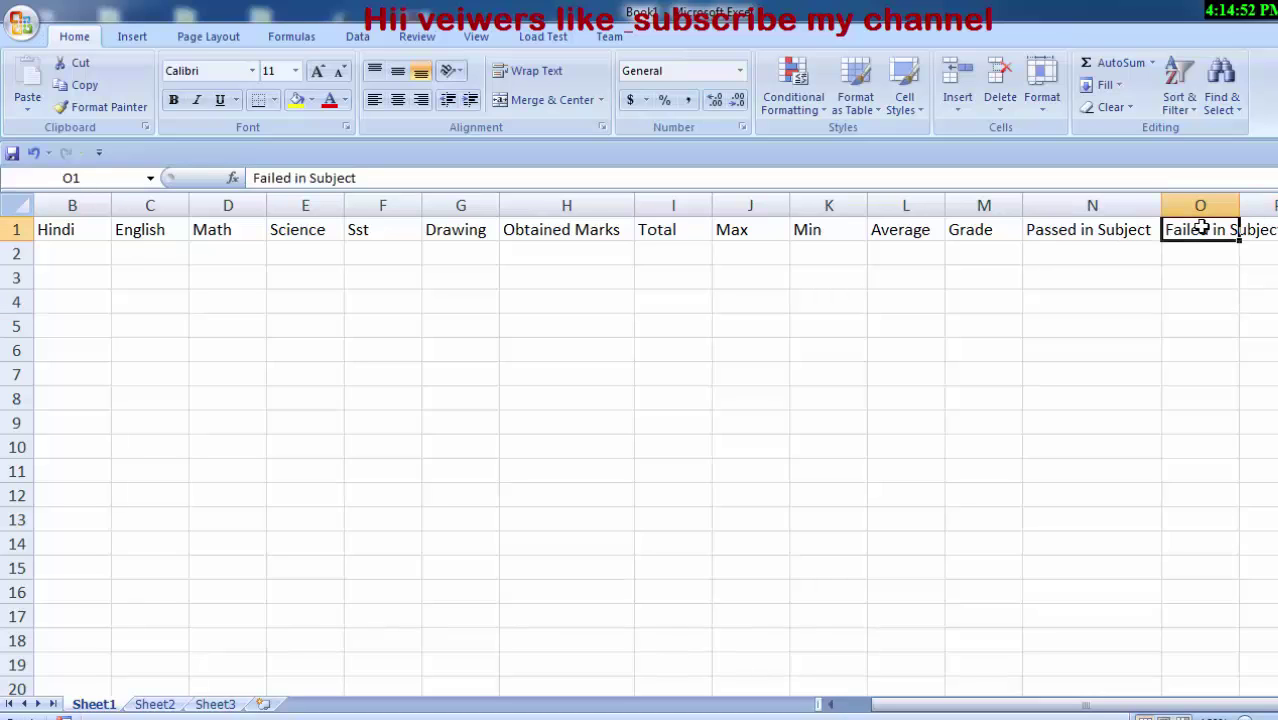
pyautogui.press('alt')
pyautogui.press('h')
pyautogui.press('o')
pyautogui.press('i')
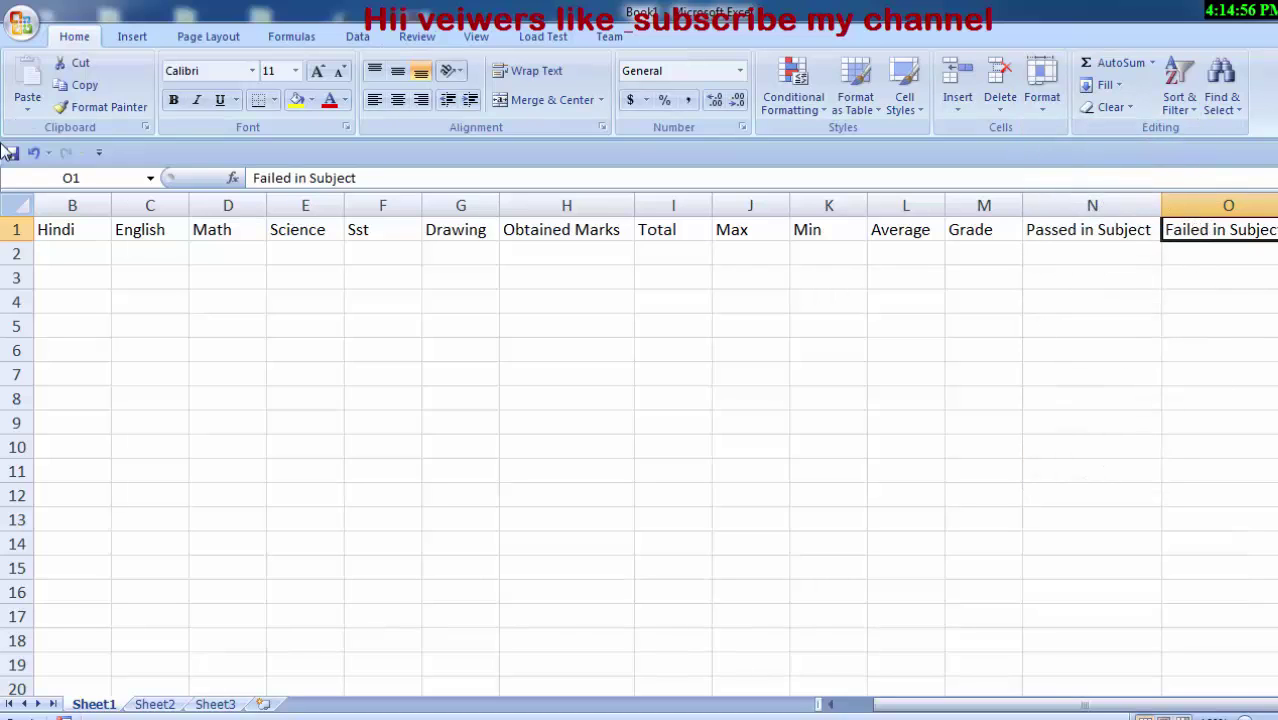
pyautogui.moveTo(997, 708); pyautogui.dragTo(856, 705)
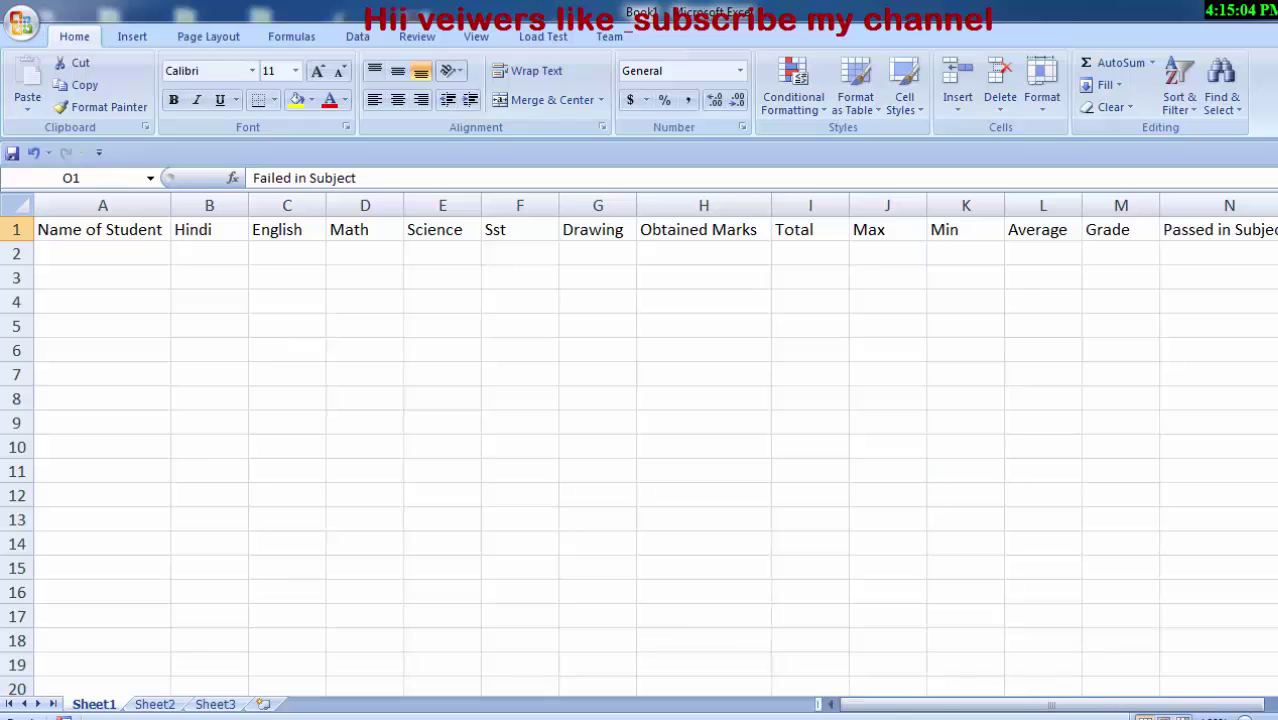
pyautogui.scroll(3, 639, 444)
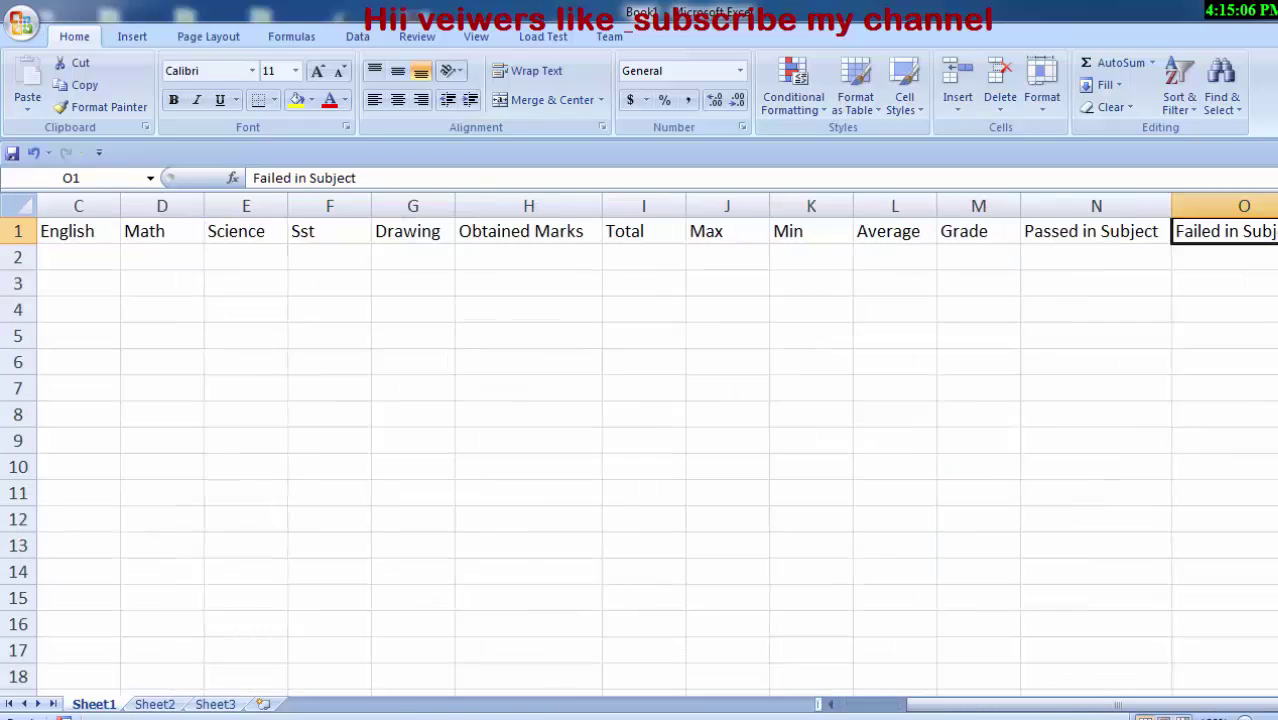
pyautogui.scroll(3, 639, 444)
pyautogui.scroll(3, 639, 444)
pyautogui.scroll(3, 639, 444)
pyautogui.scroll(1, 639, 444)
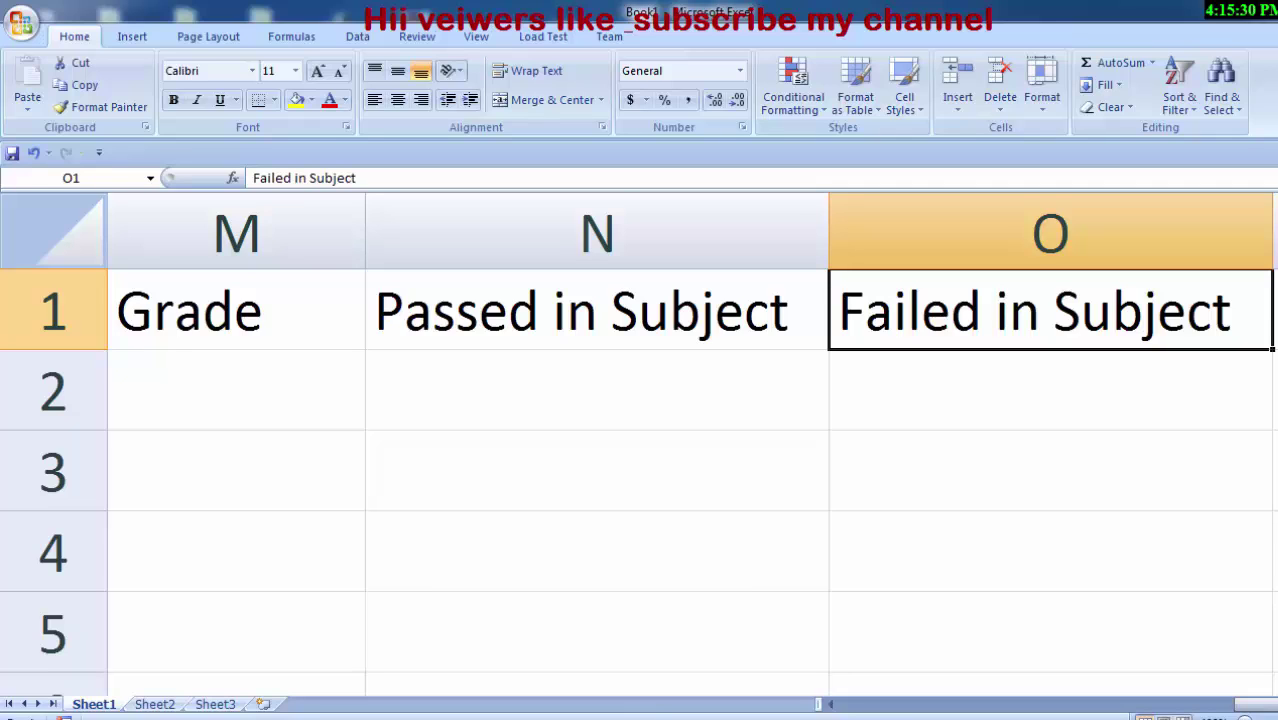
pyautogui.scroll(-1, 638, 444)
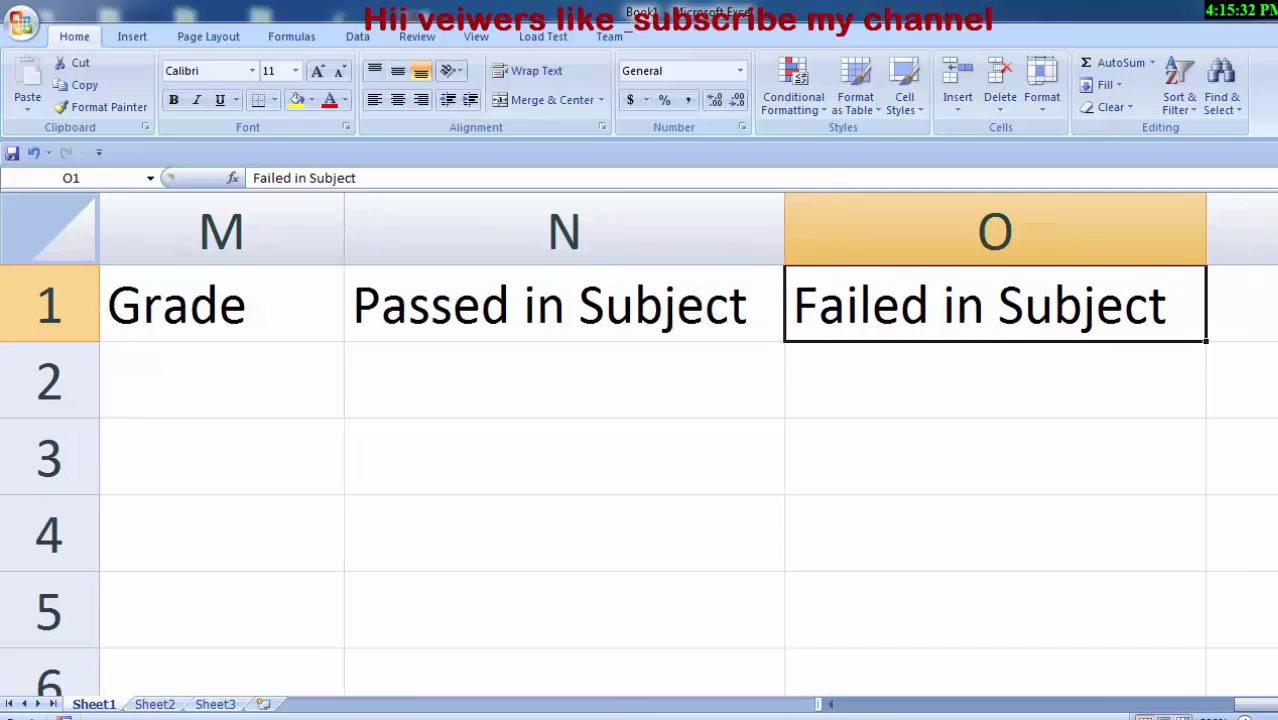
pyautogui.scroll(-1, 638, 444)
pyautogui.scroll(-1, 638, 444)
pyautogui.scroll(-1, 638, 444)
pyautogui.scroll(-1, 638, 444)
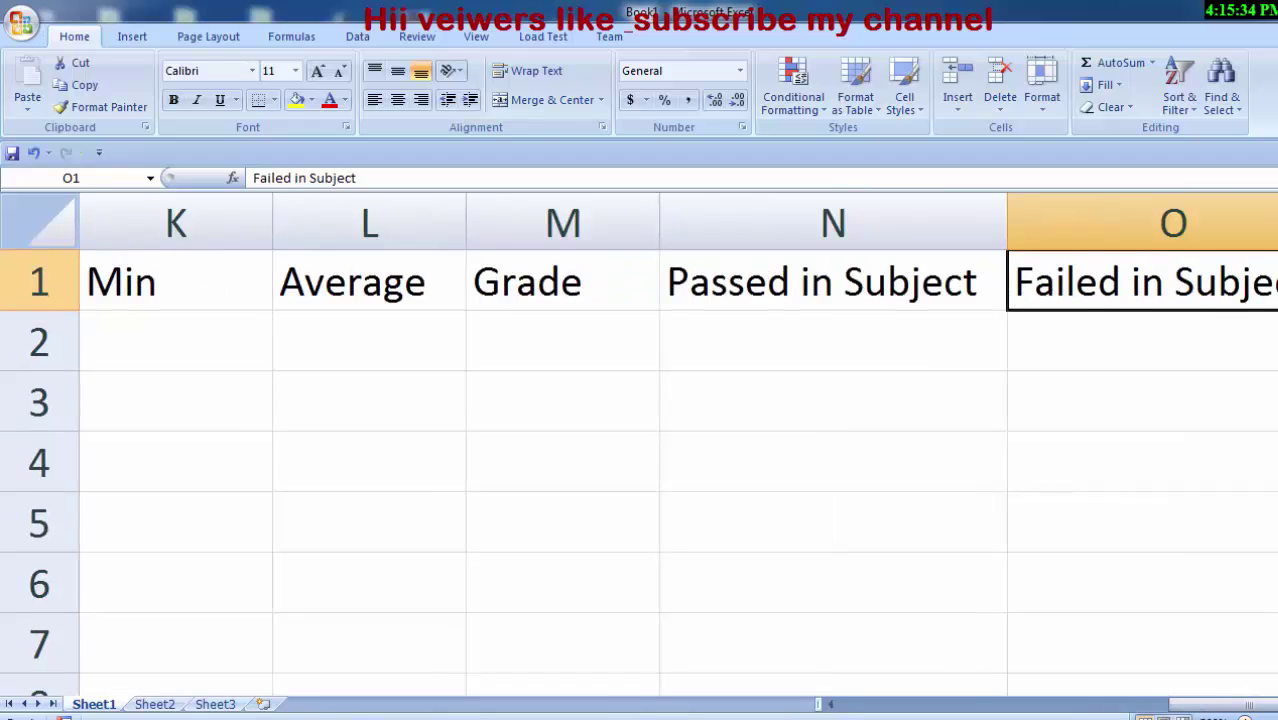
pyautogui.scroll(-1, 638, 444)
pyautogui.scroll(-1, 638, 444)
pyautogui.scroll(-1, 638, 444)
pyautogui.scroll(-1, 638, 444)
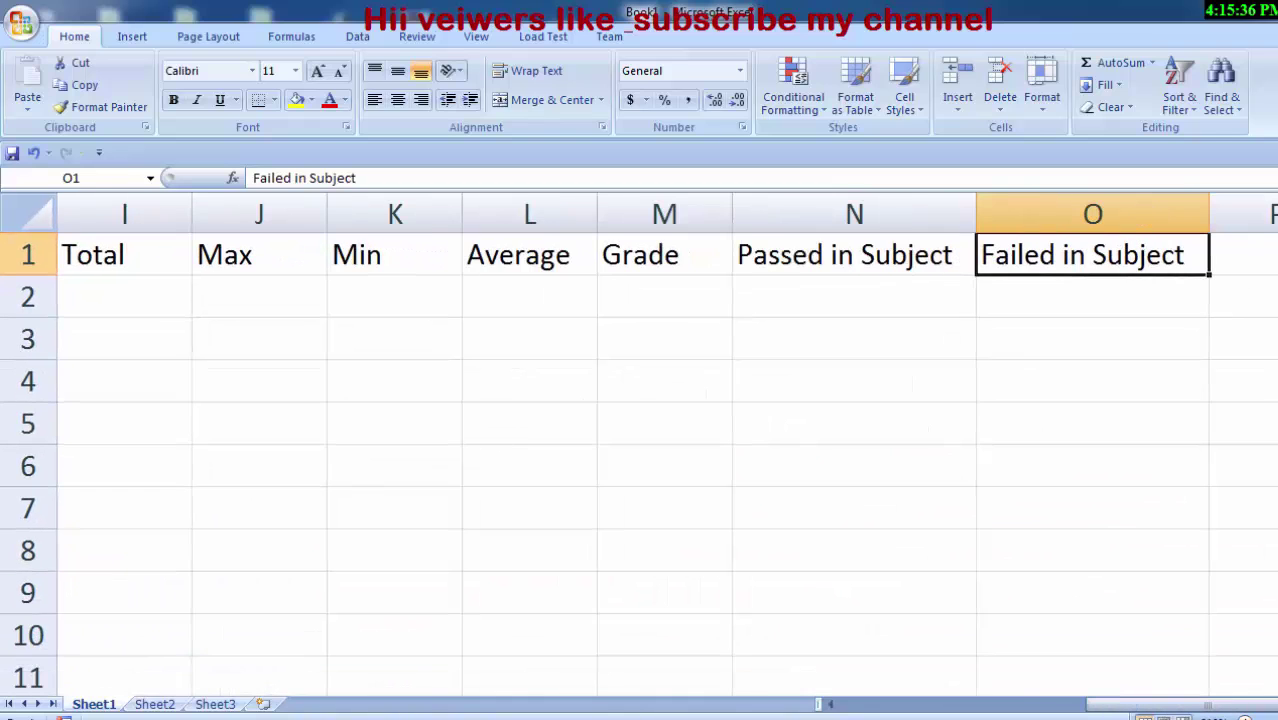
pyautogui.scroll(-1, 638, 444)
pyautogui.scroll(-2, 638, 444)
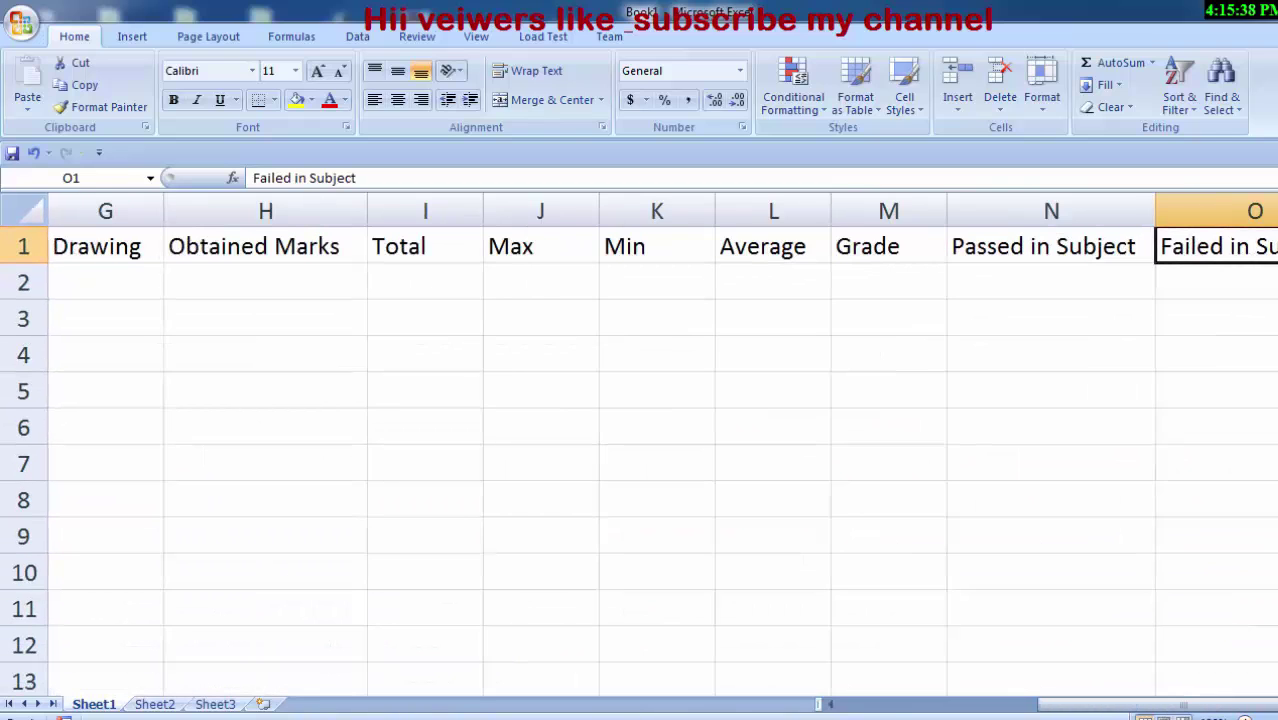
pyautogui.scroll(-1, 638, 444)
pyautogui.scroll(-1, 638, 444)
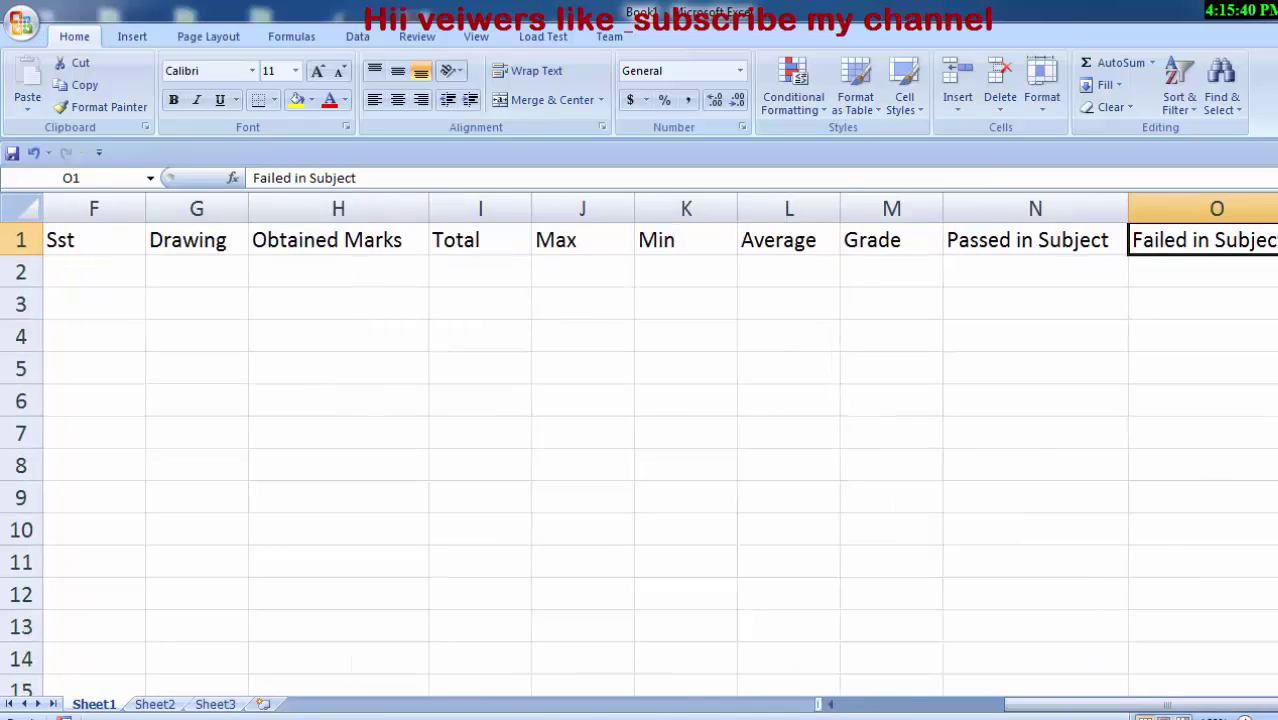
pyautogui.scroll(-1, 638, 444)
pyautogui.scroll(-1, 638, 444)
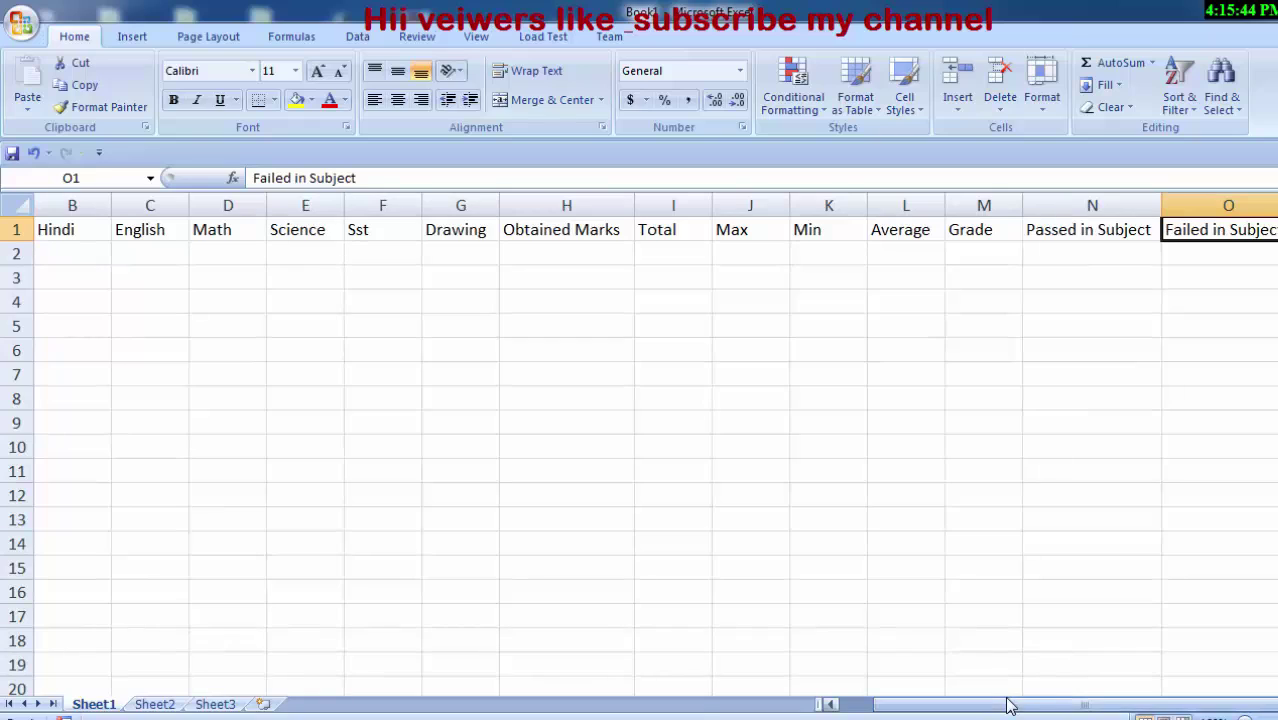
pyautogui.moveTo(1006, 705); pyautogui.dragTo(990, 705)
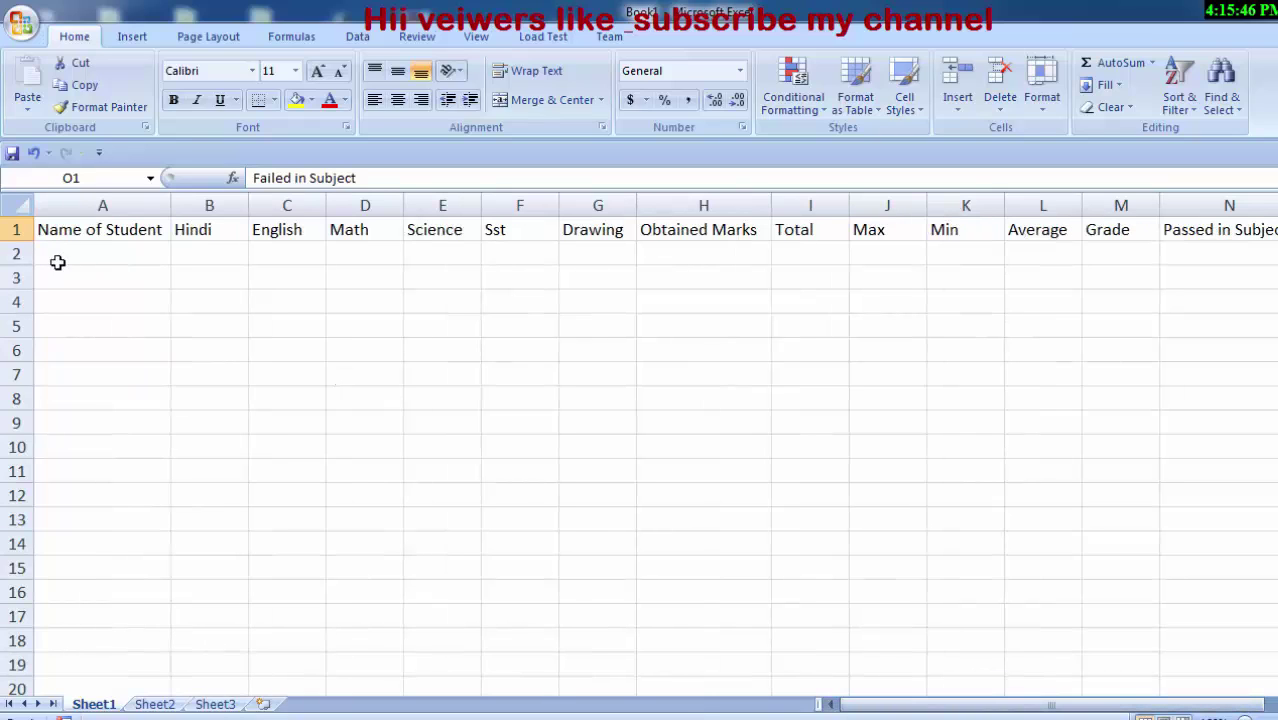
# Enter the first four student names in A2:A5.
pyautogui.click(68, 255)
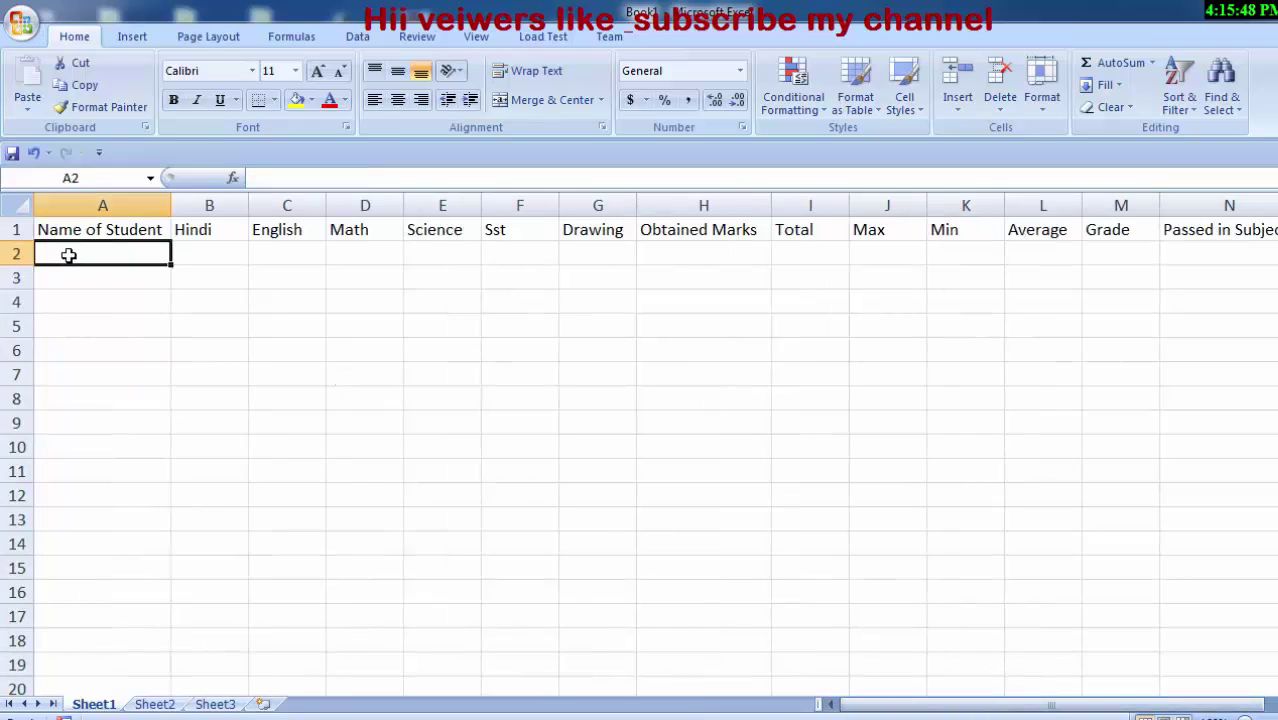
pyautogui.write('Amb')
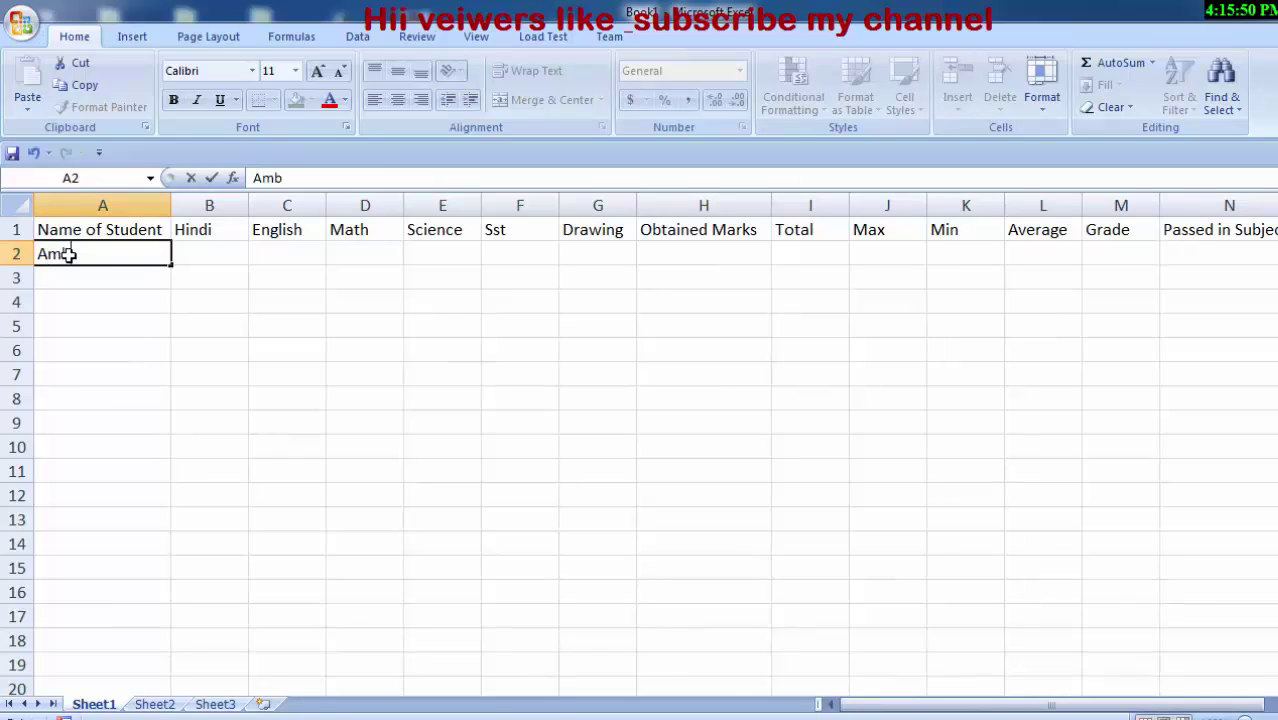
pyautogui.write('ika')
pyautogui.press('Return')
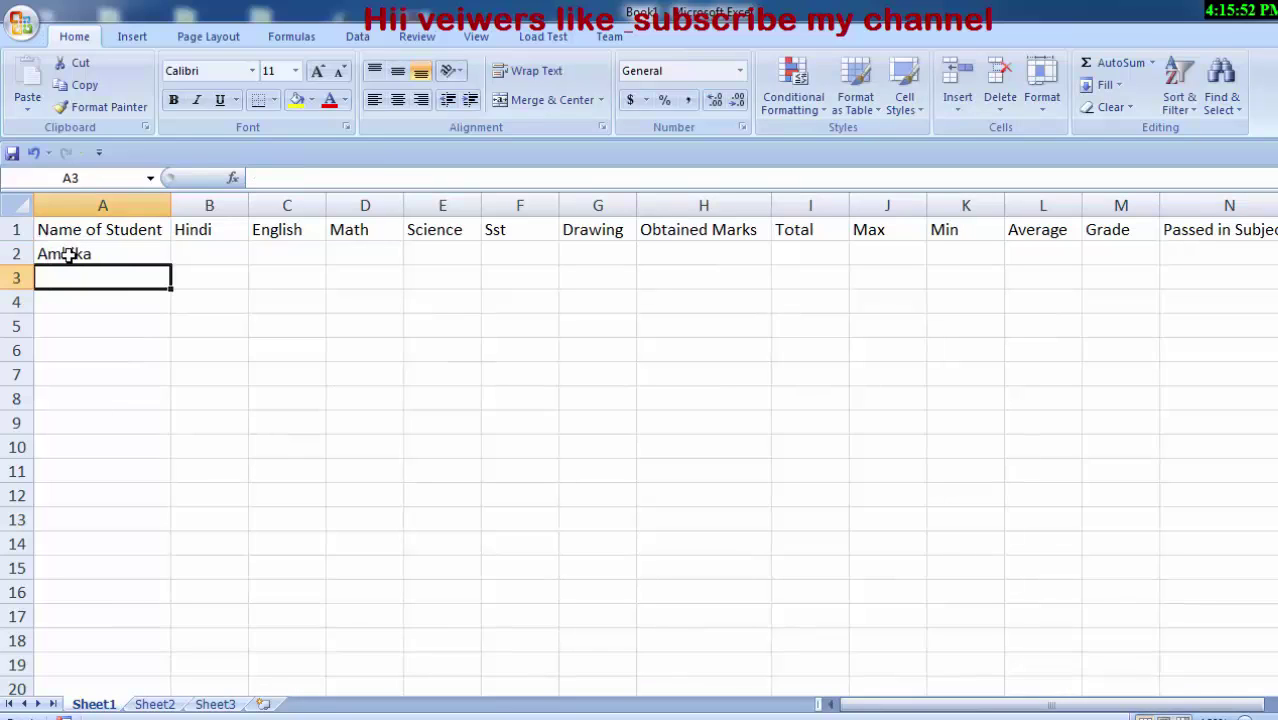
pyautogui.write('Ra')
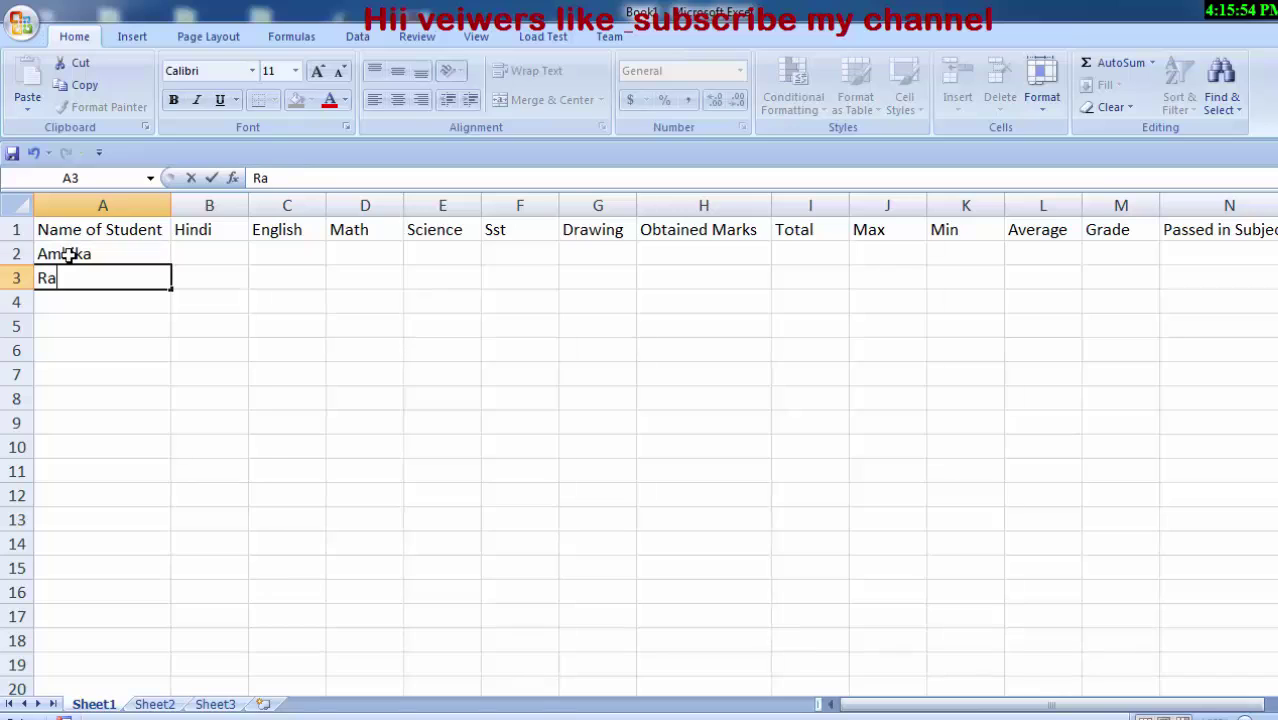
pyautogui.write('m')
pyautogui.press('Return')
pyautogui.write('S')
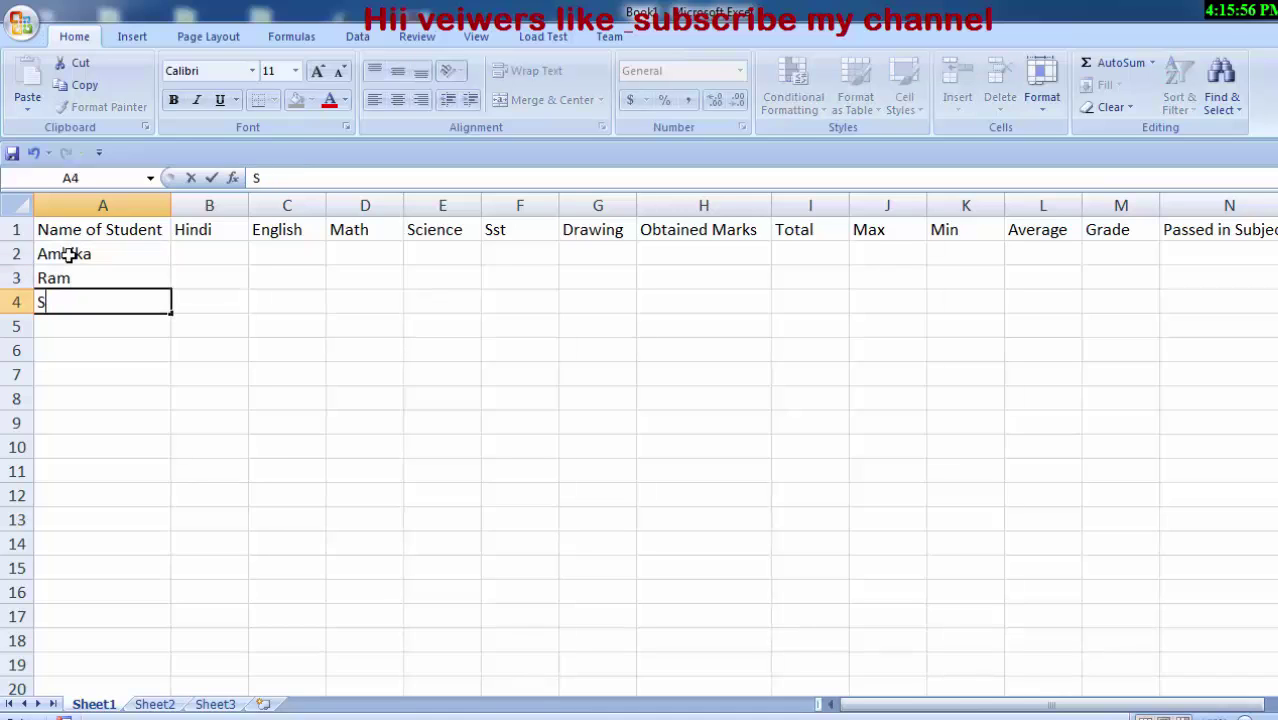
pyautogui.write('hyam')
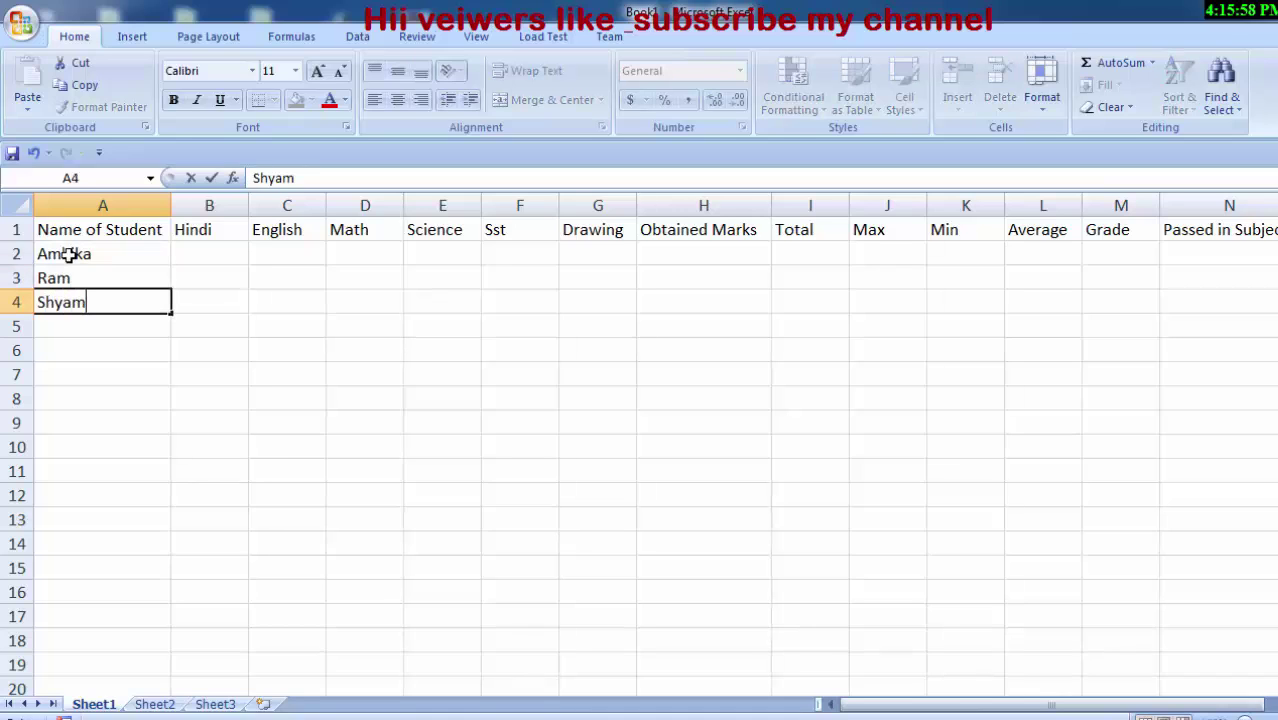
pyautogui.press('Return')
pyautogui.write('Sa')
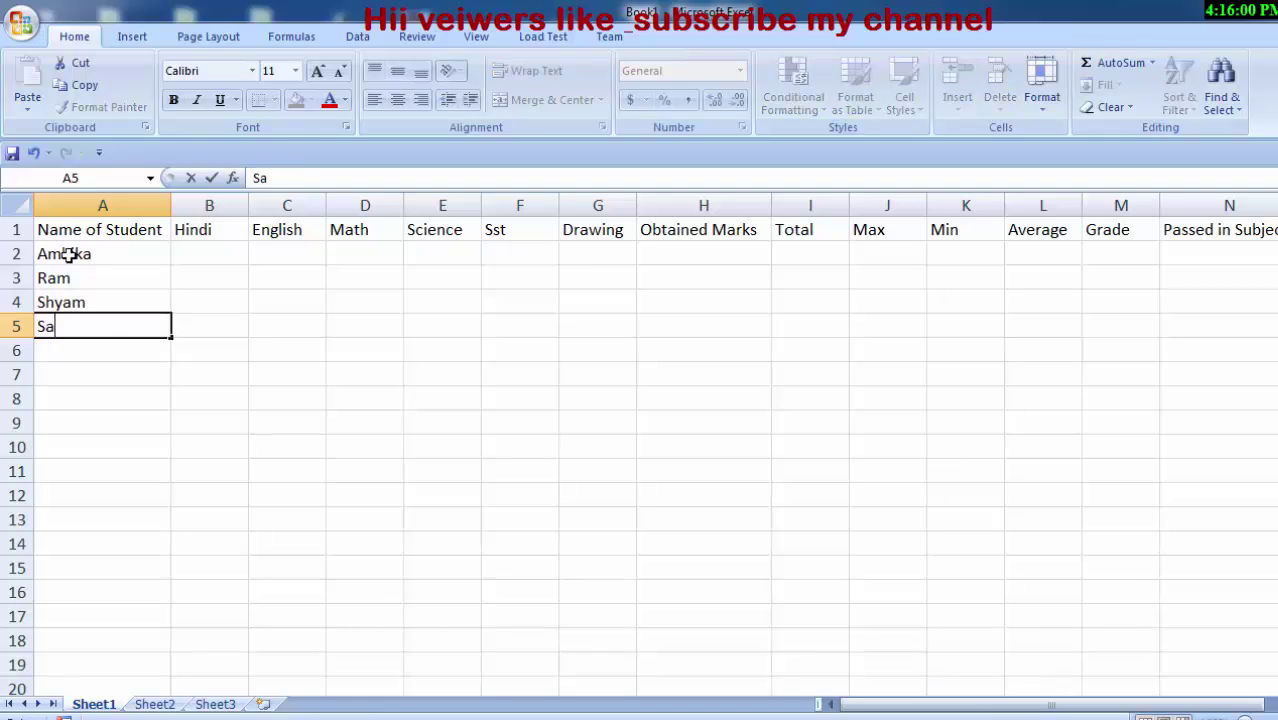
pyautogui.write('urabh')
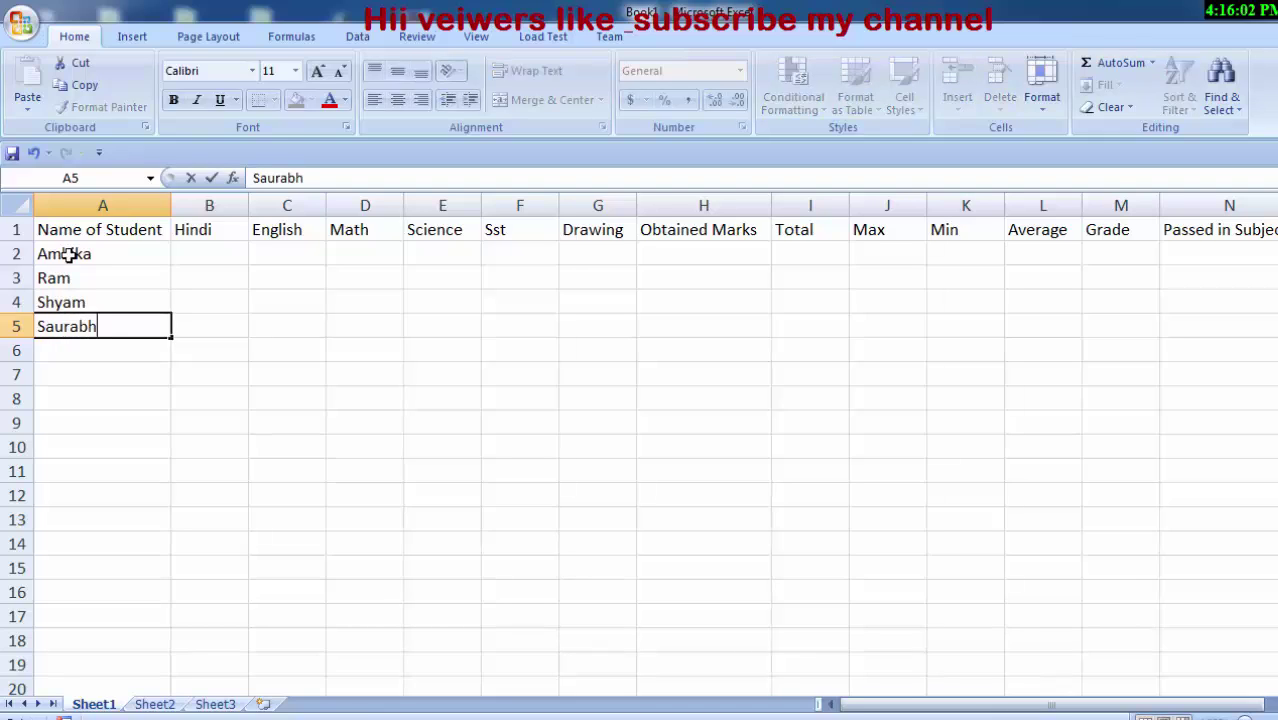
pyautogui.press('Return')
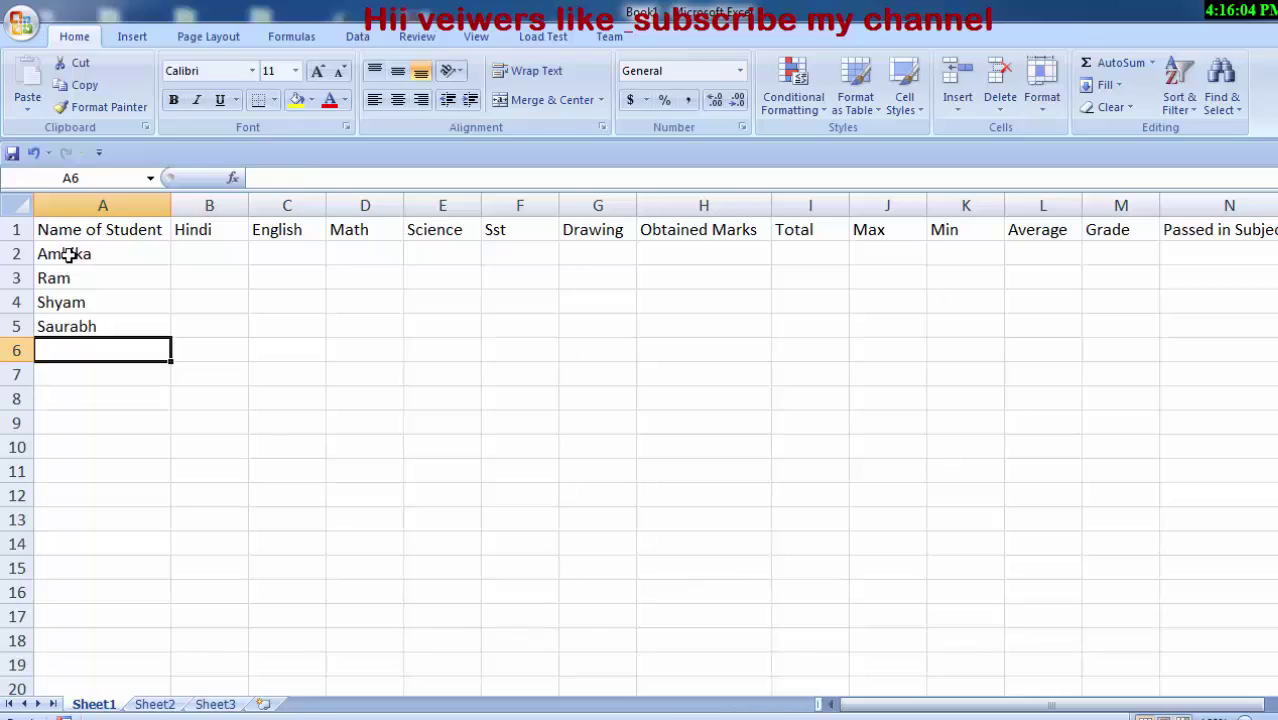
# Enter the next three student names in A6:A8.
pyautogui.write('Rames')
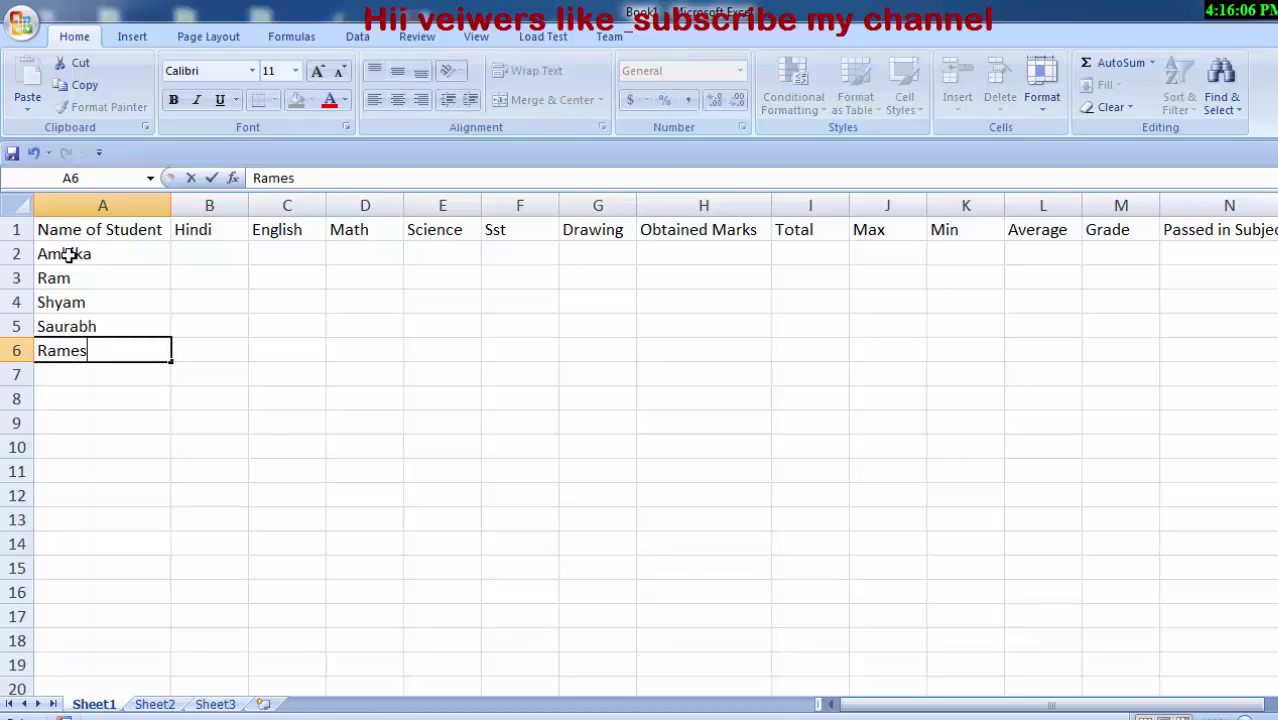
pyautogui.write('h')
pyautogui.press('Return')
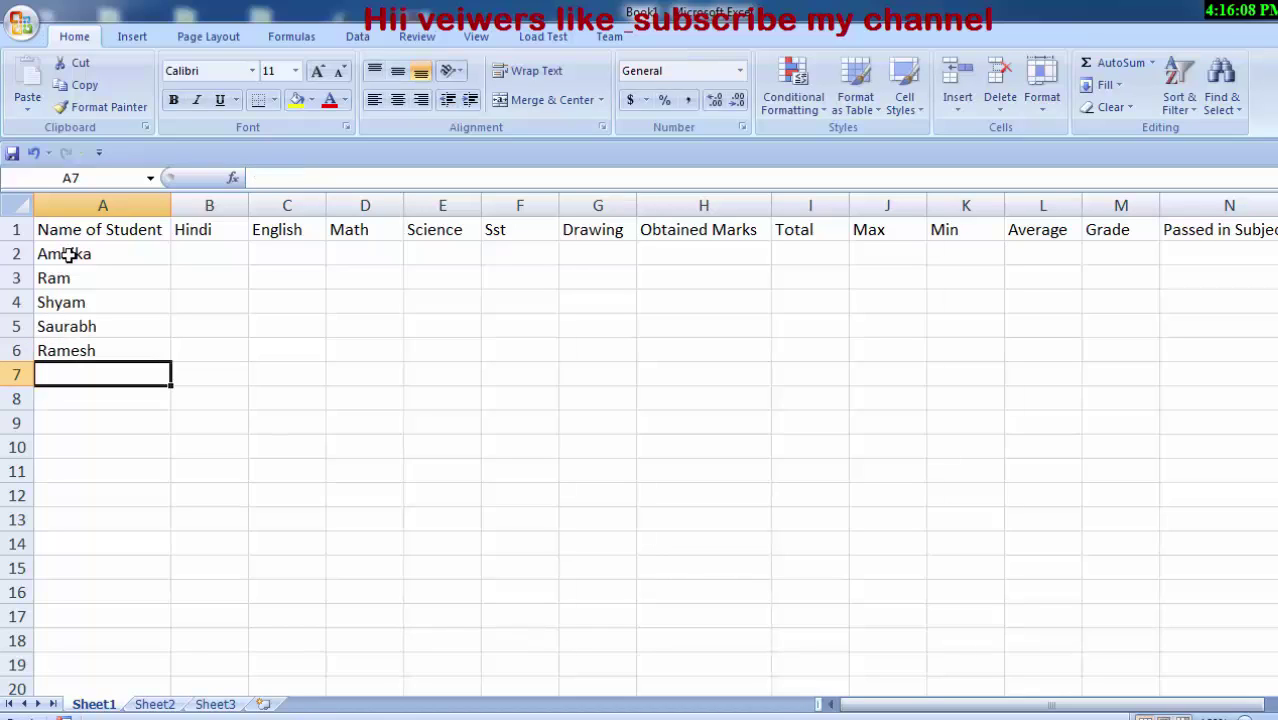
pyautogui.write('Rani')
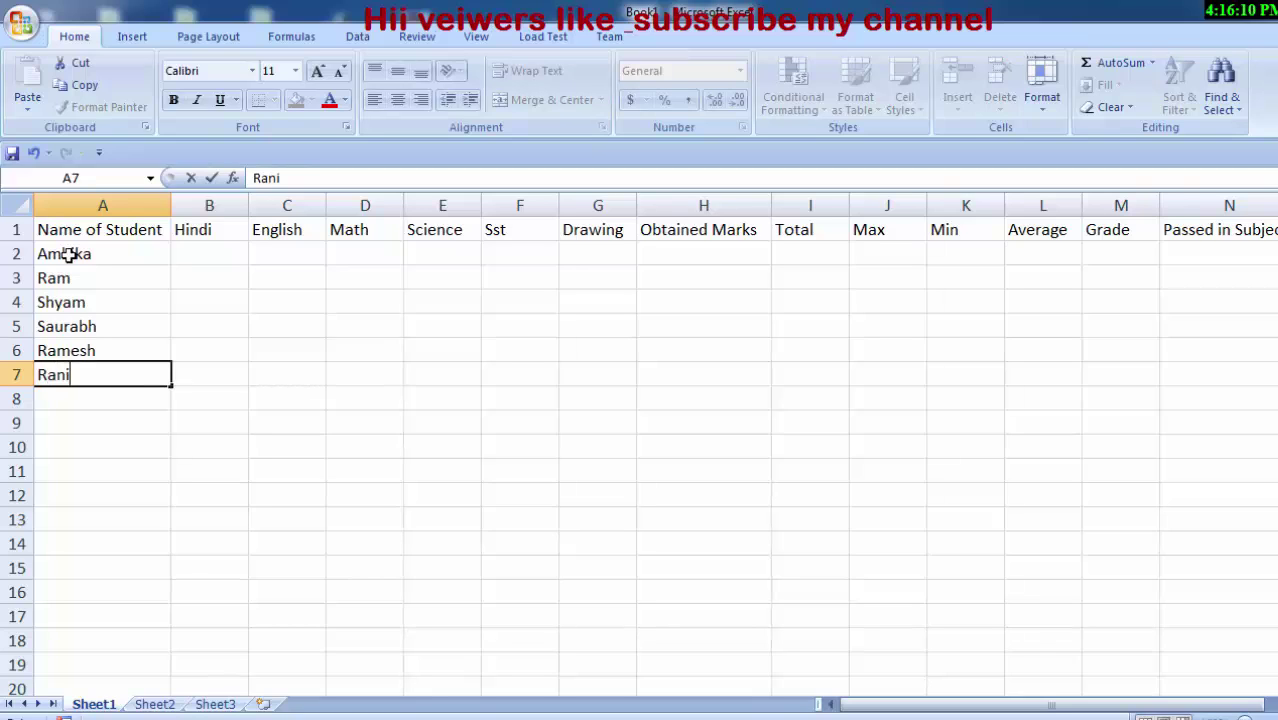
pyautogui.press('Return')
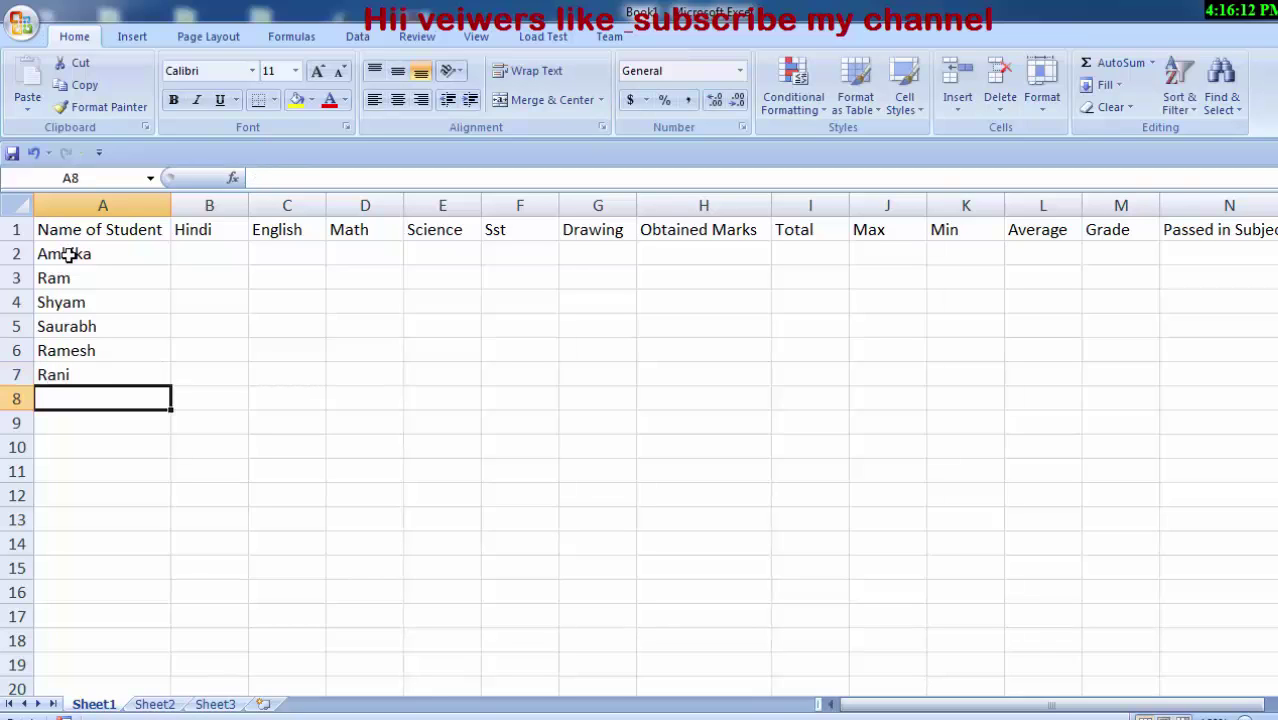
pyautogui.write('Sun')
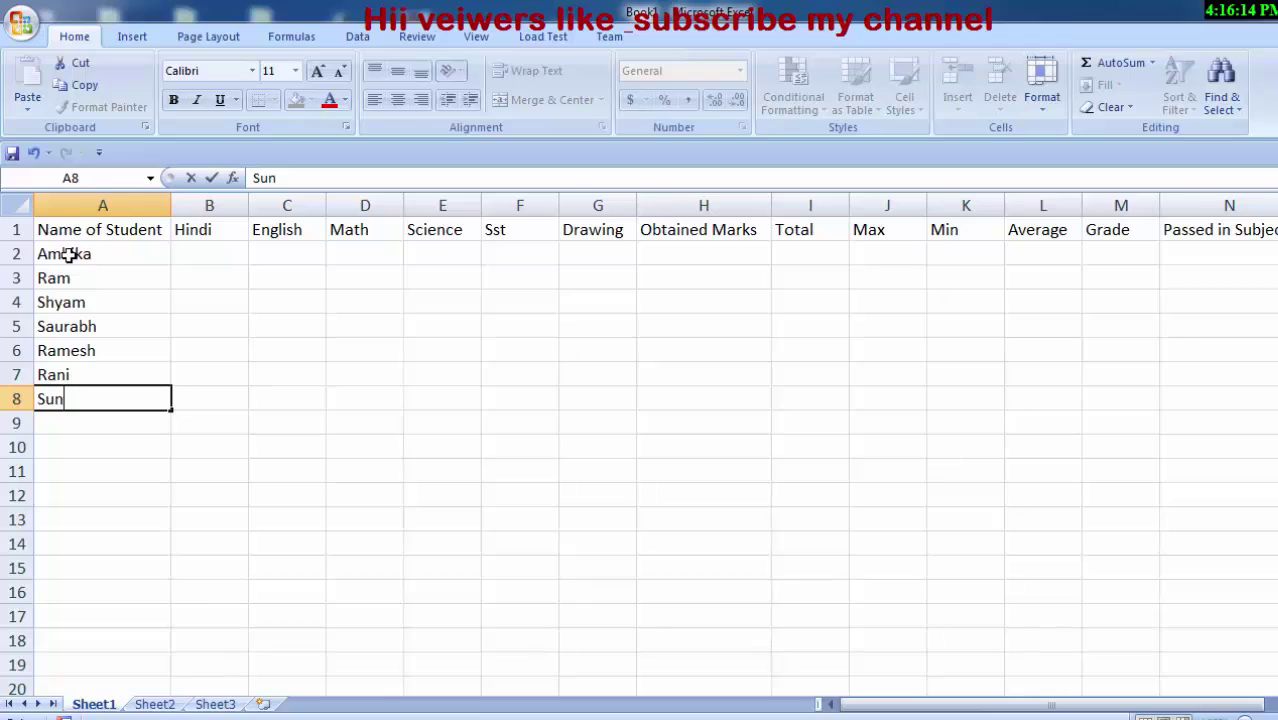
pyautogui.write('eedh')
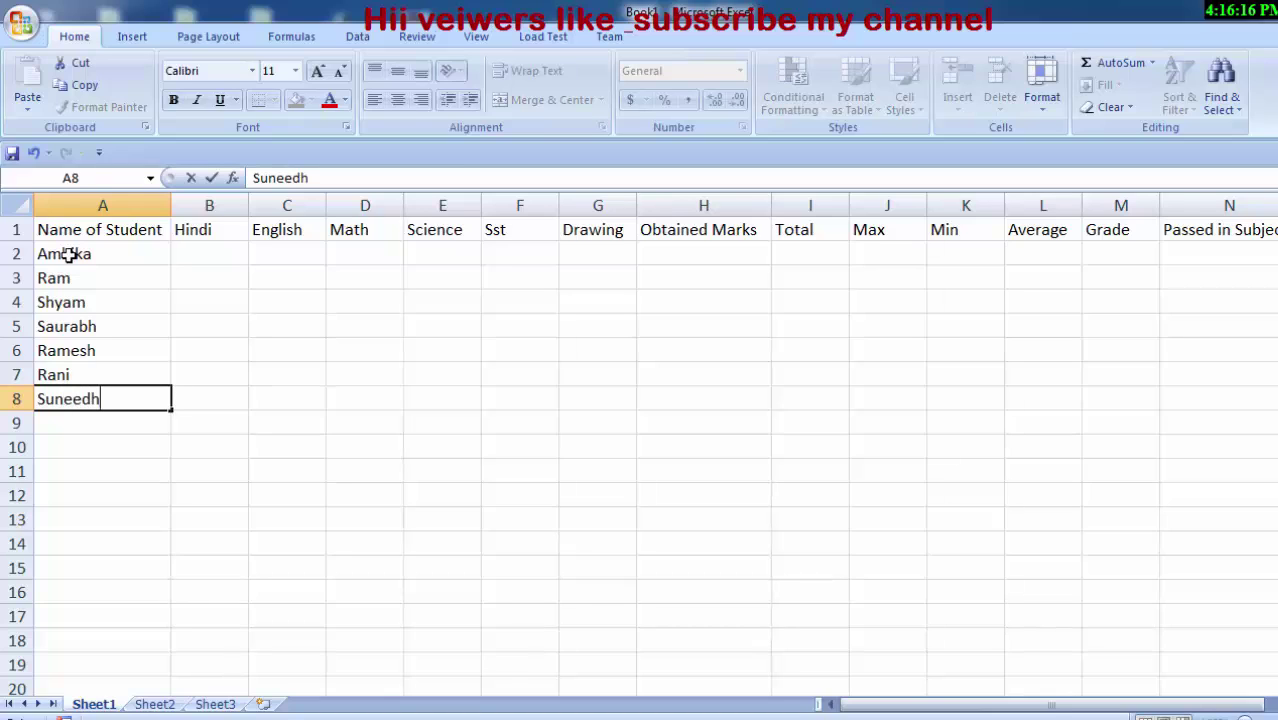
pyautogui.write('i')
pyautogui.click(171, 460)
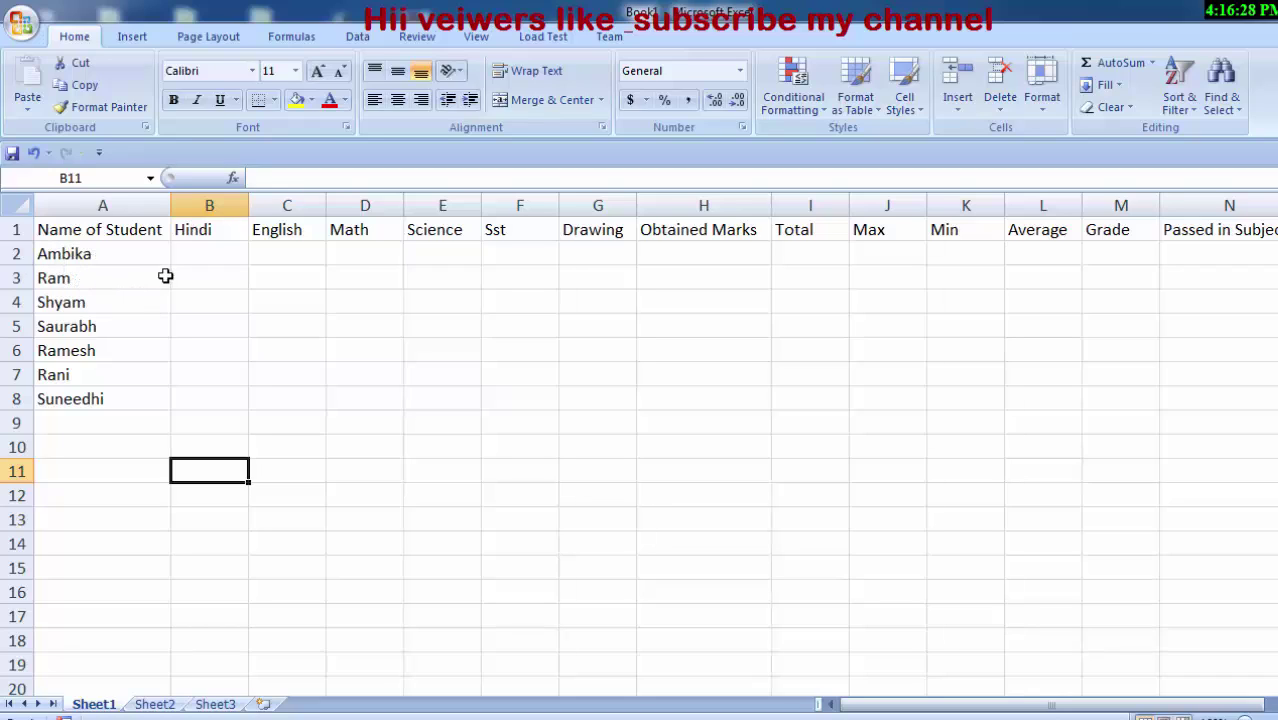
# Start retyping the first student's name in A9 using AutoComplete.
pyautogui.click(96, 255)
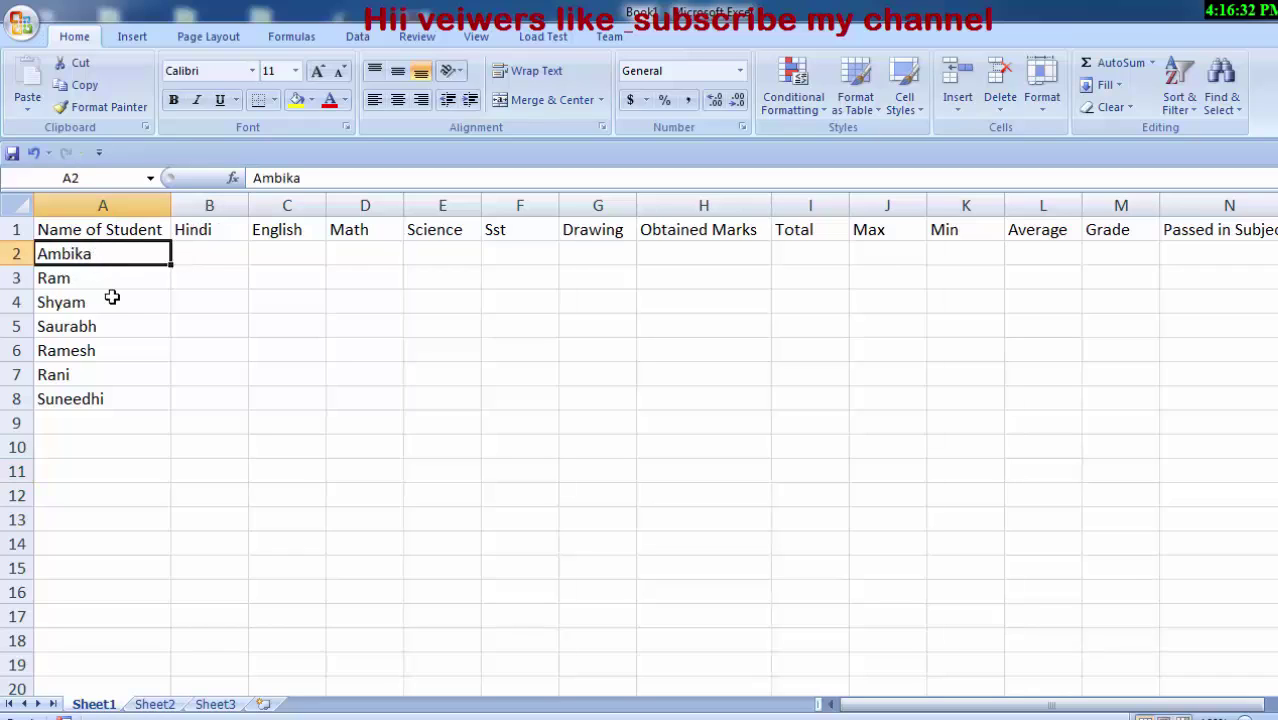
pyautogui.click(89, 417)
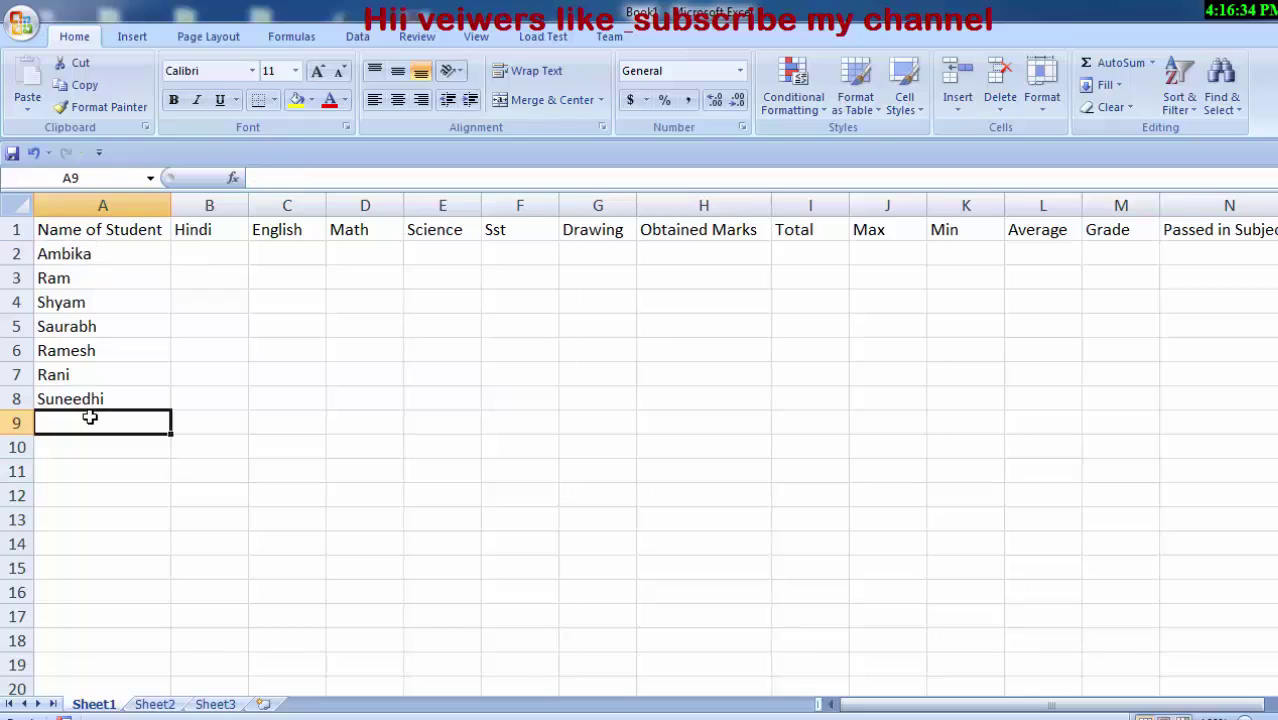
pyautogui.write('A')
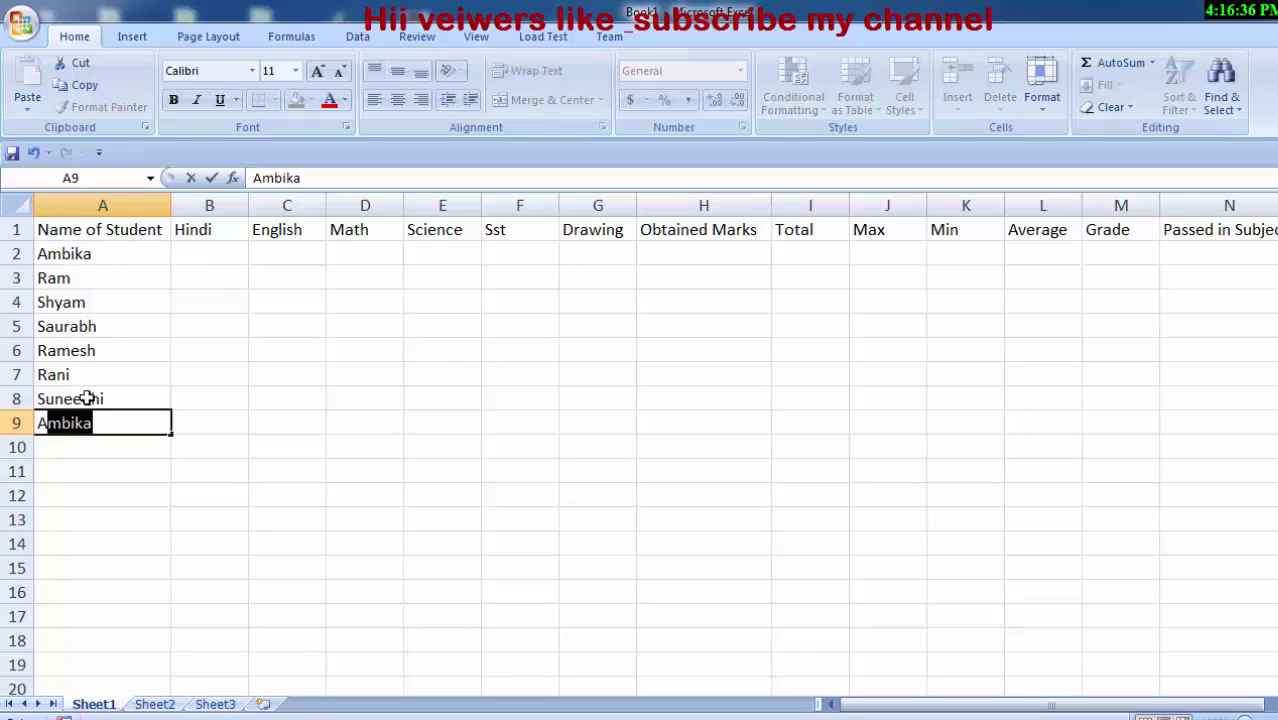
pyautogui.write('mbik')
# Select names A2:A9 and search for the first student's name in Replace.
pyautogui.click(308, 405)
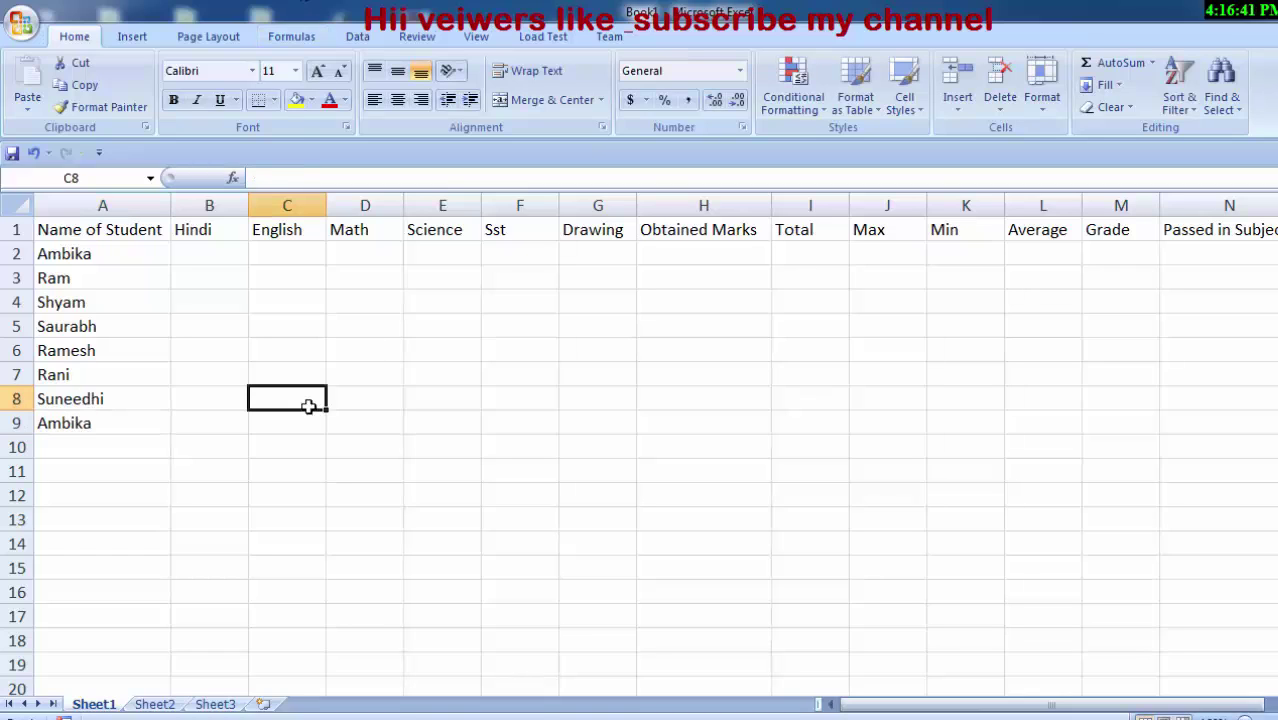
pyautogui.click(121, 256)
pyautogui.moveTo(121, 256); pyautogui.dragTo(103, 424)
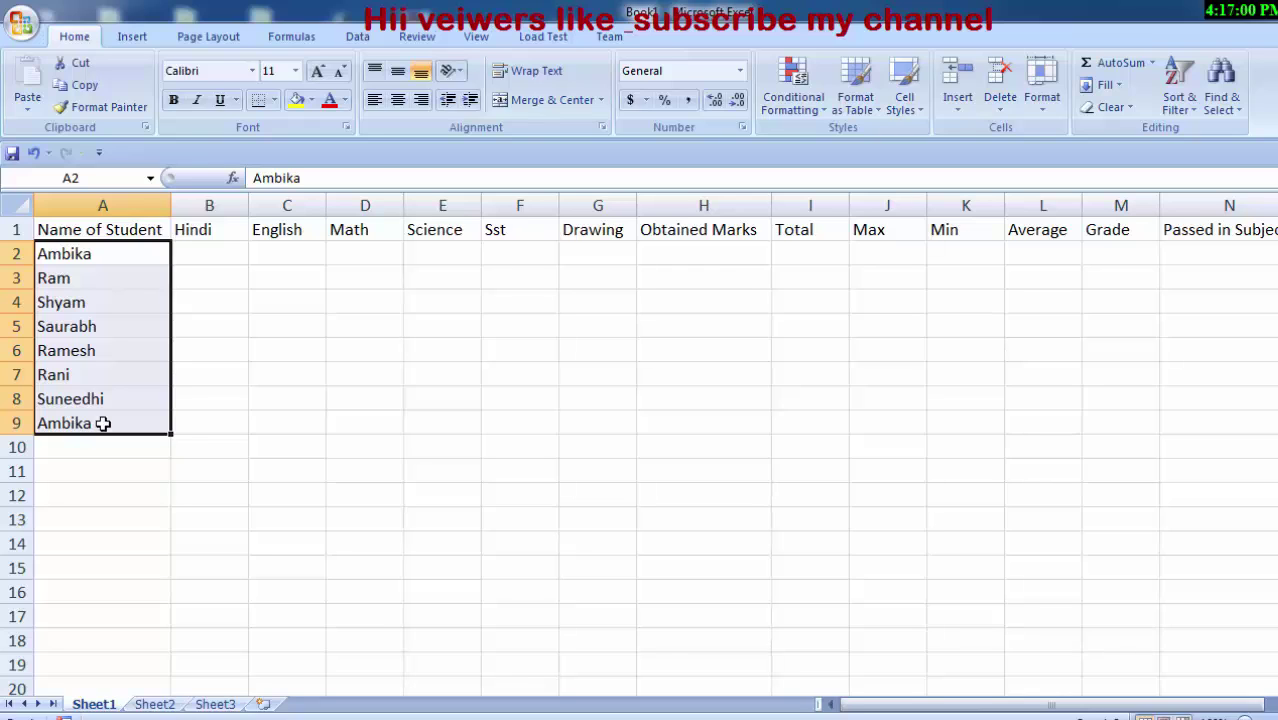
pyautogui.hotkey('ctrl', 'h')
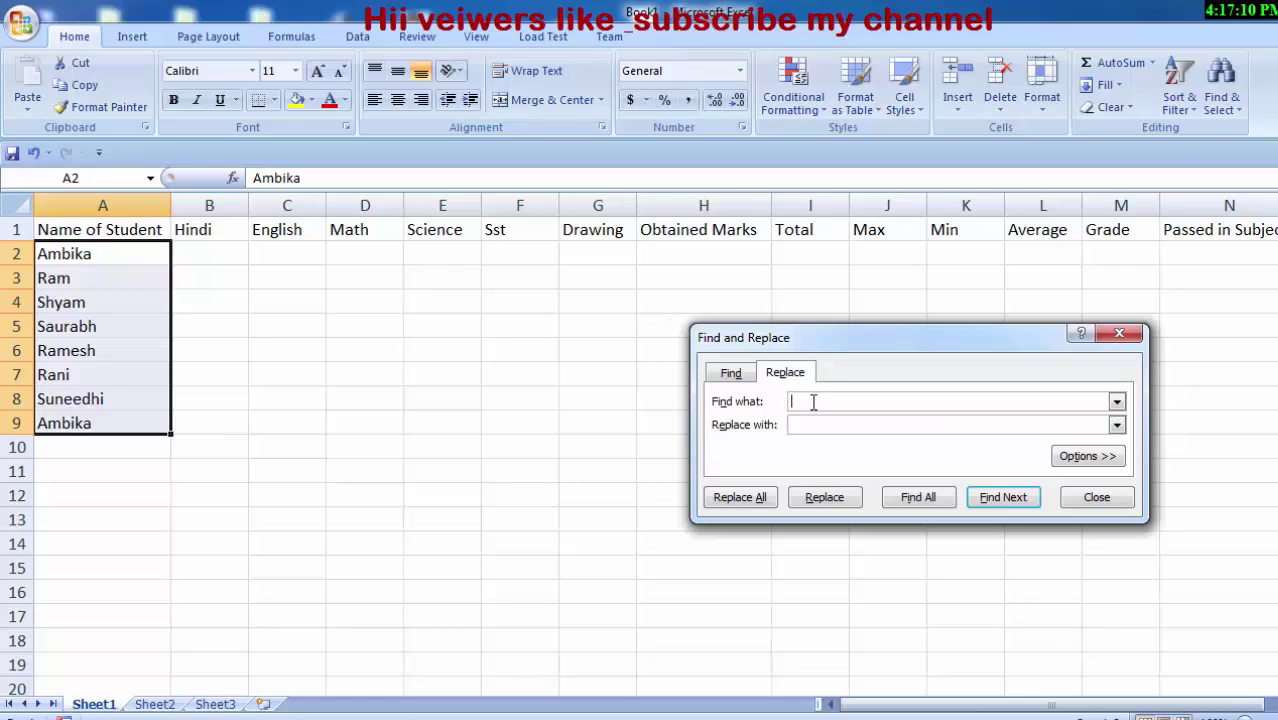
pyautogui.write('A')
pyautogui.write('mbika')
# Replace only the first match with a new student name, then close Find and Replace.
pyautogui.write('Sa')
pyautogui.write('g')
pyautogui.write('a')
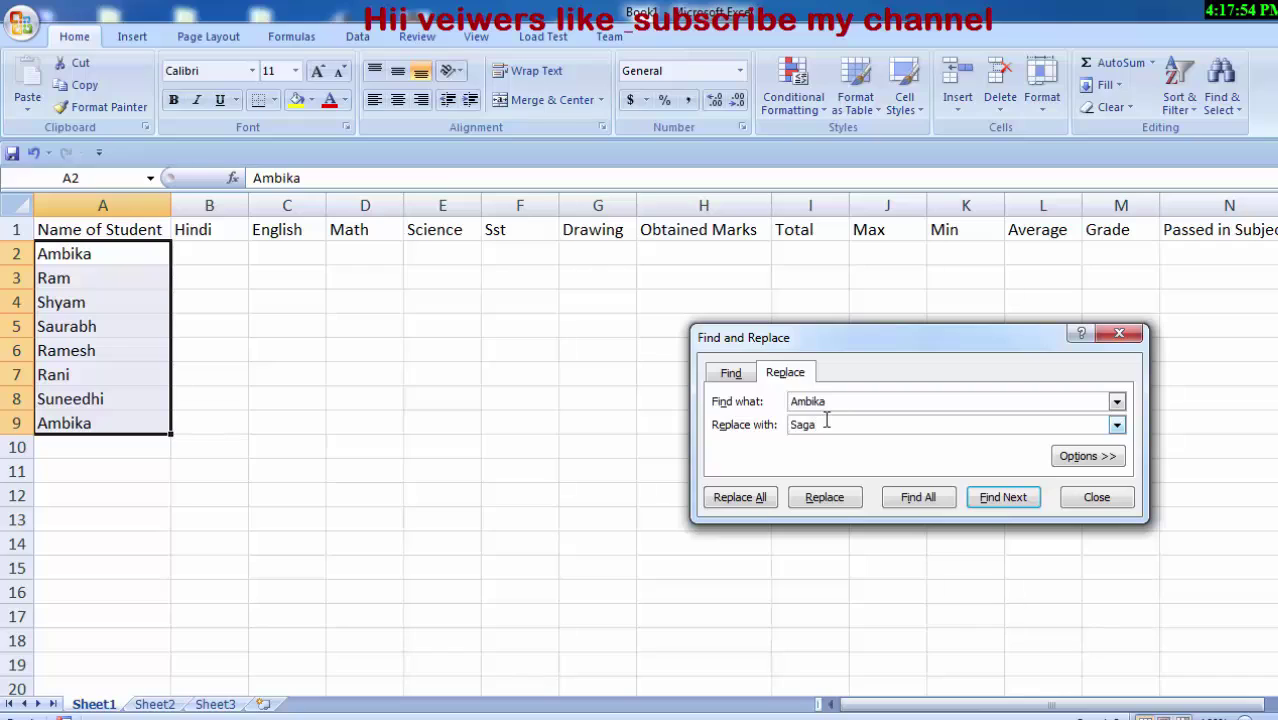
pyautogui.write('ika')
pyautogui.press('BackSpace')
pyautogui.press('BackSpace')
pyautogui.write('rika')
pyautogui.click(832, 500)
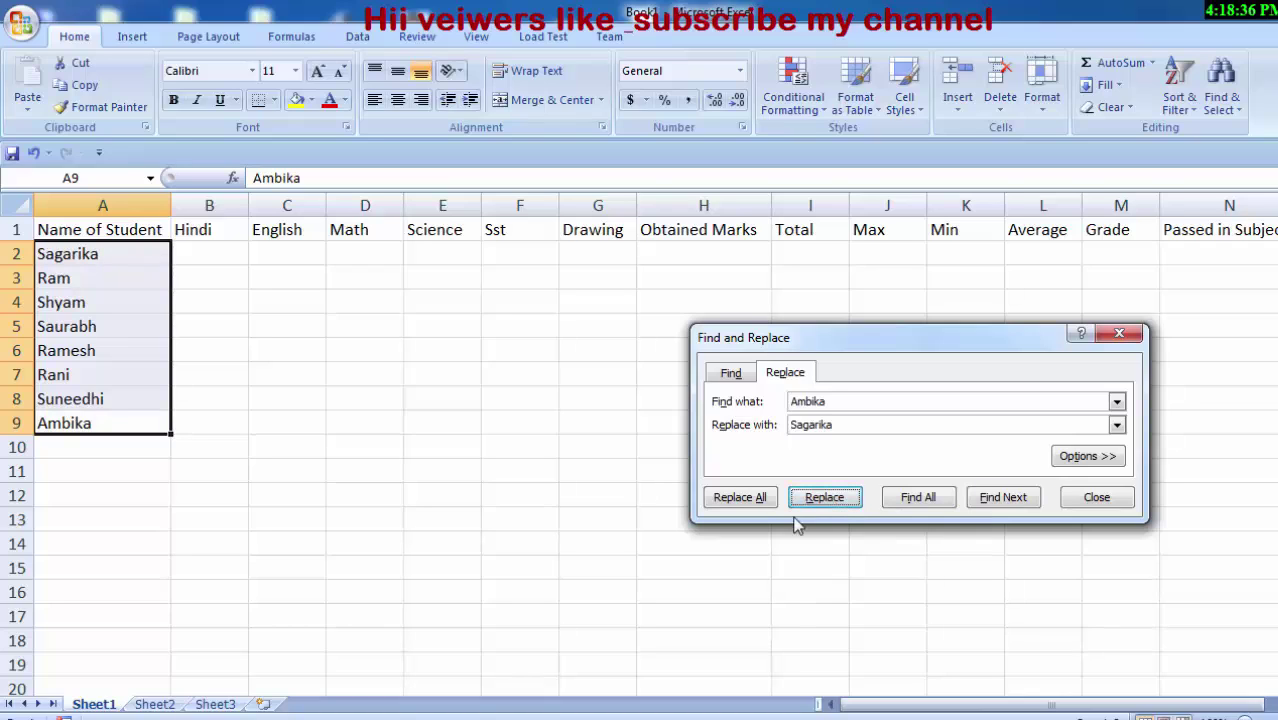
pyautogui.click(1094, 498)
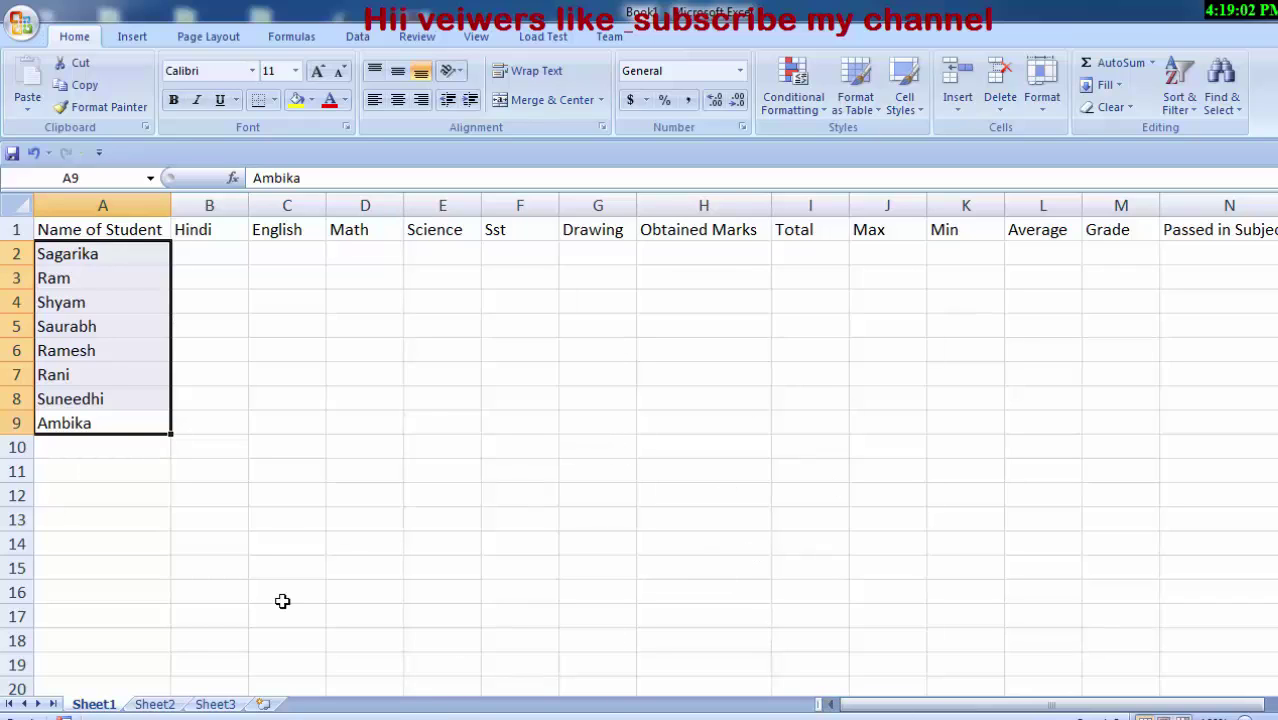
# Enter =RANDBETWEEN(3,90) in B2 for the first Hindi mark.
pyautogui.click(201, 258)
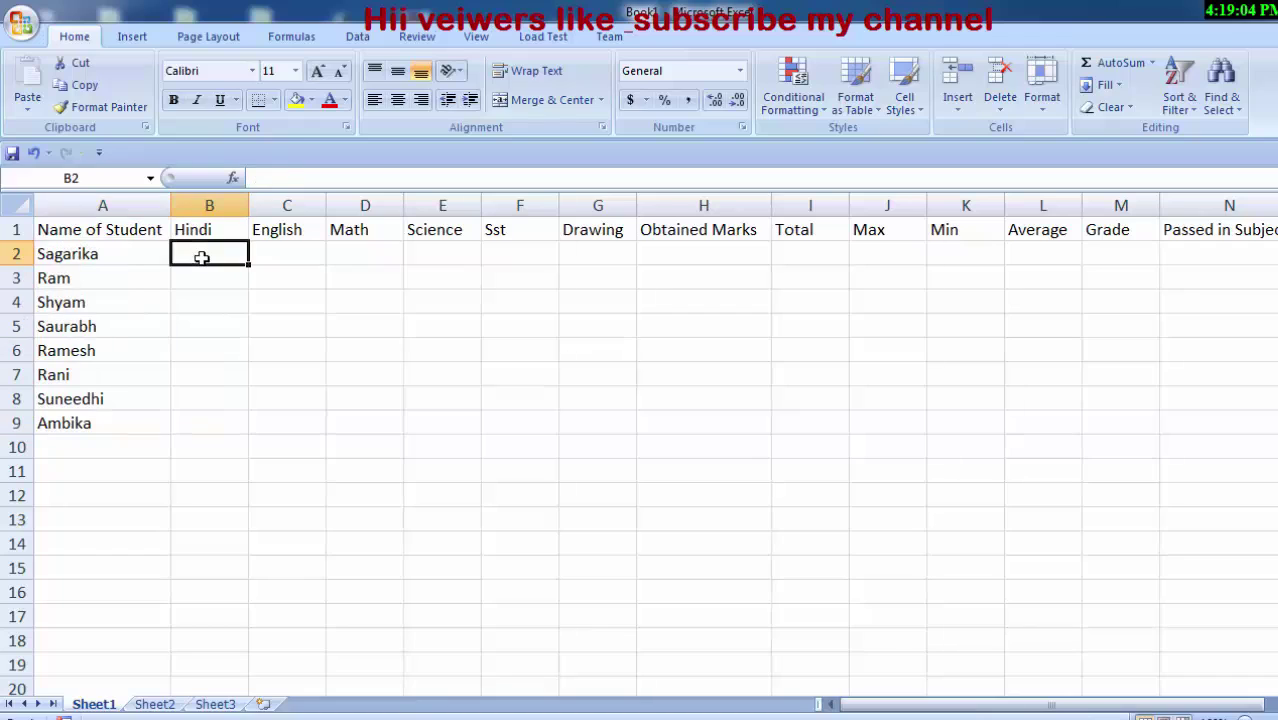
pyautogui.write('=')
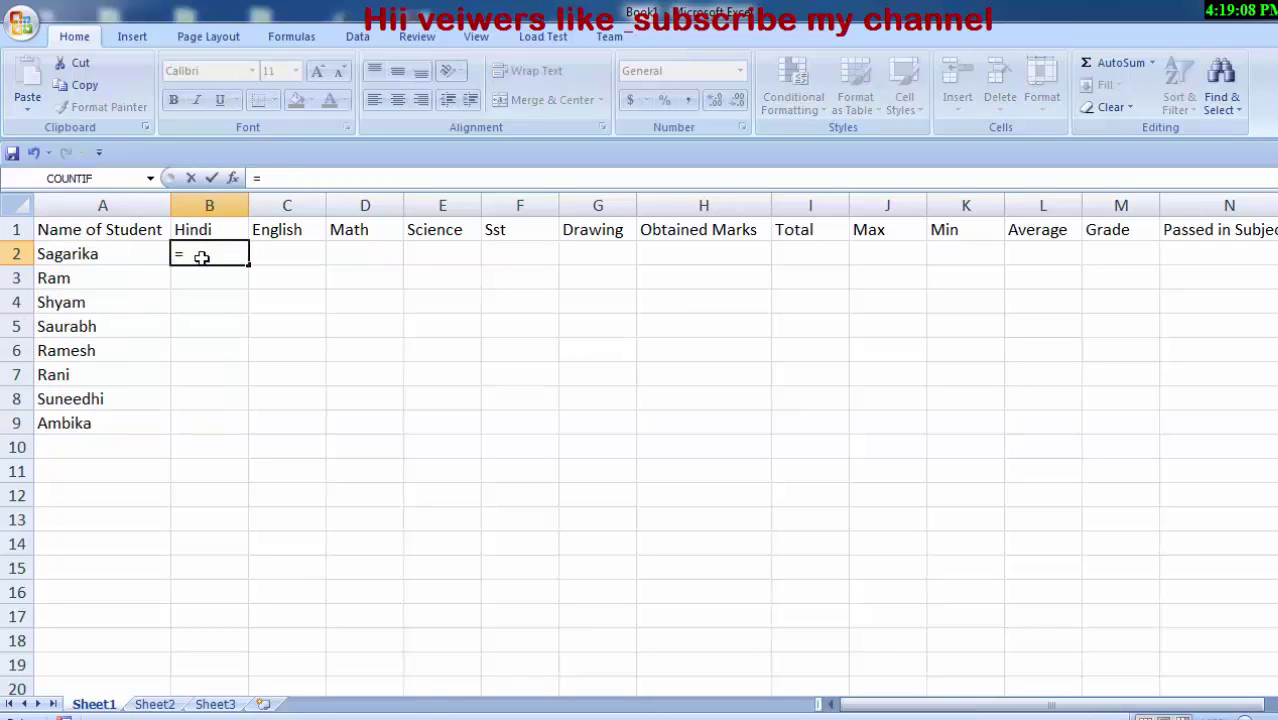
pyautogui.write('ra')
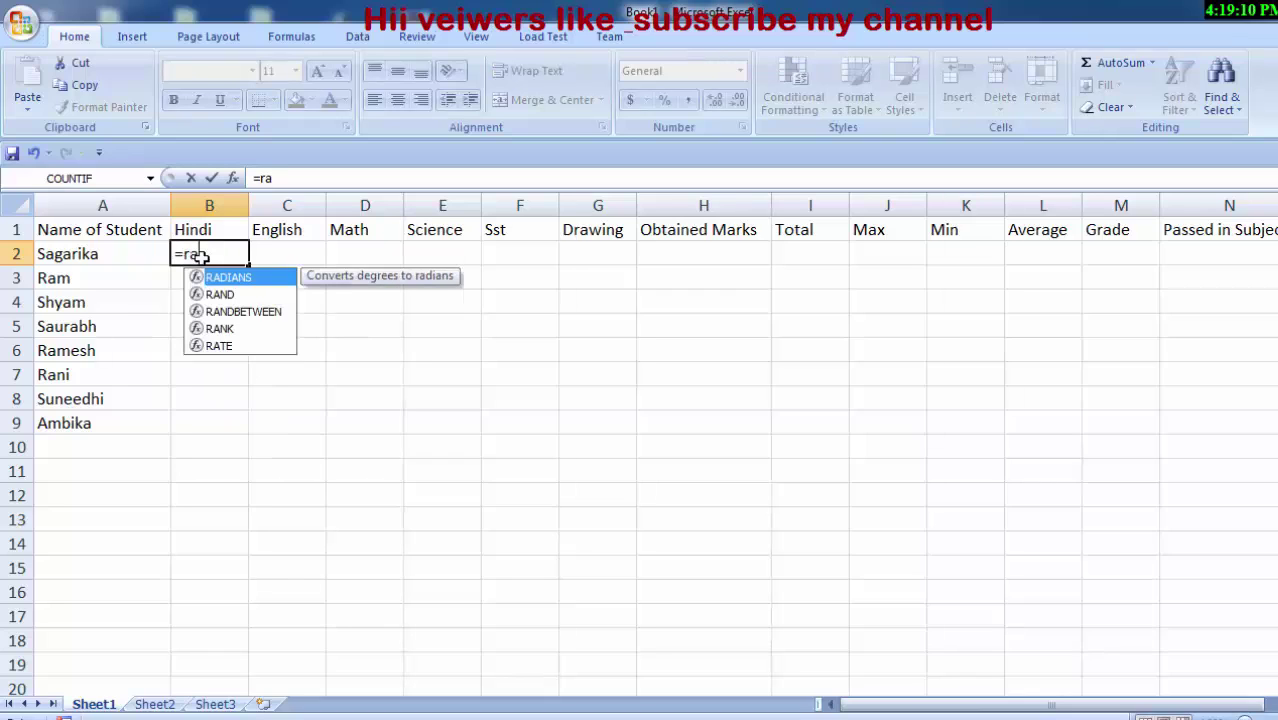
pyautogui.press('Down')
pyautogui.press('Down')
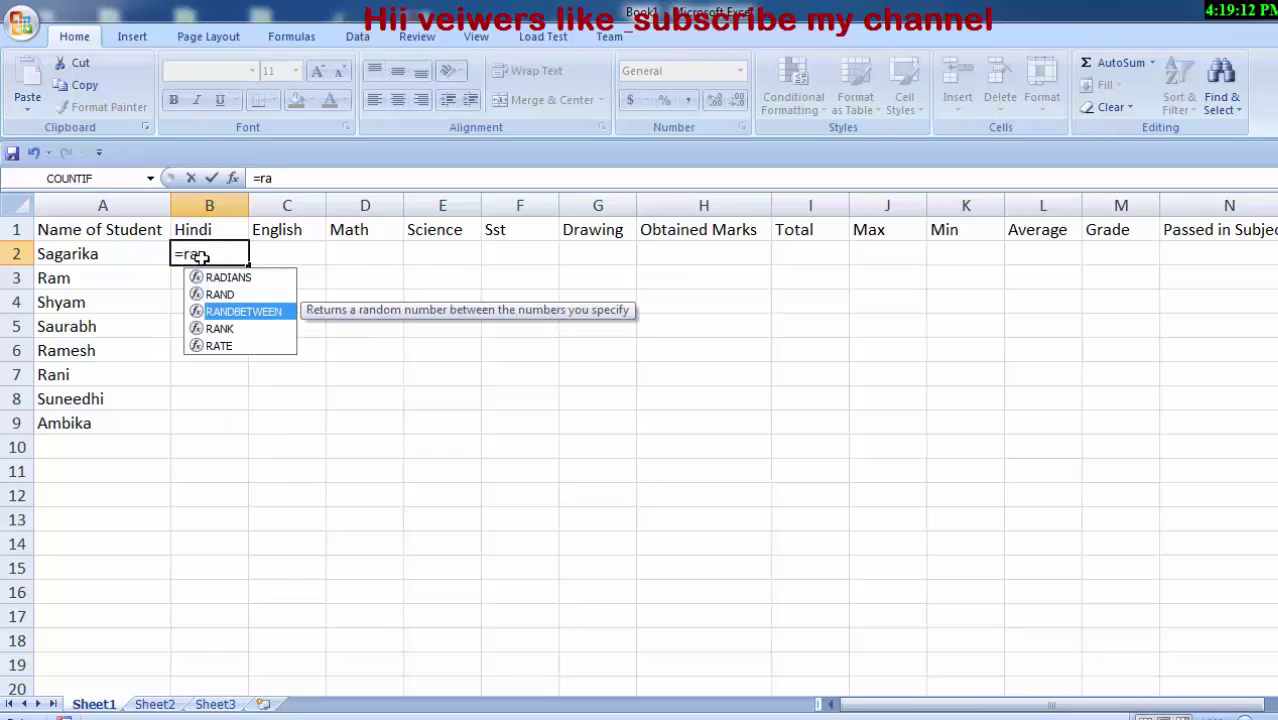
pyautogui.press('Tab')
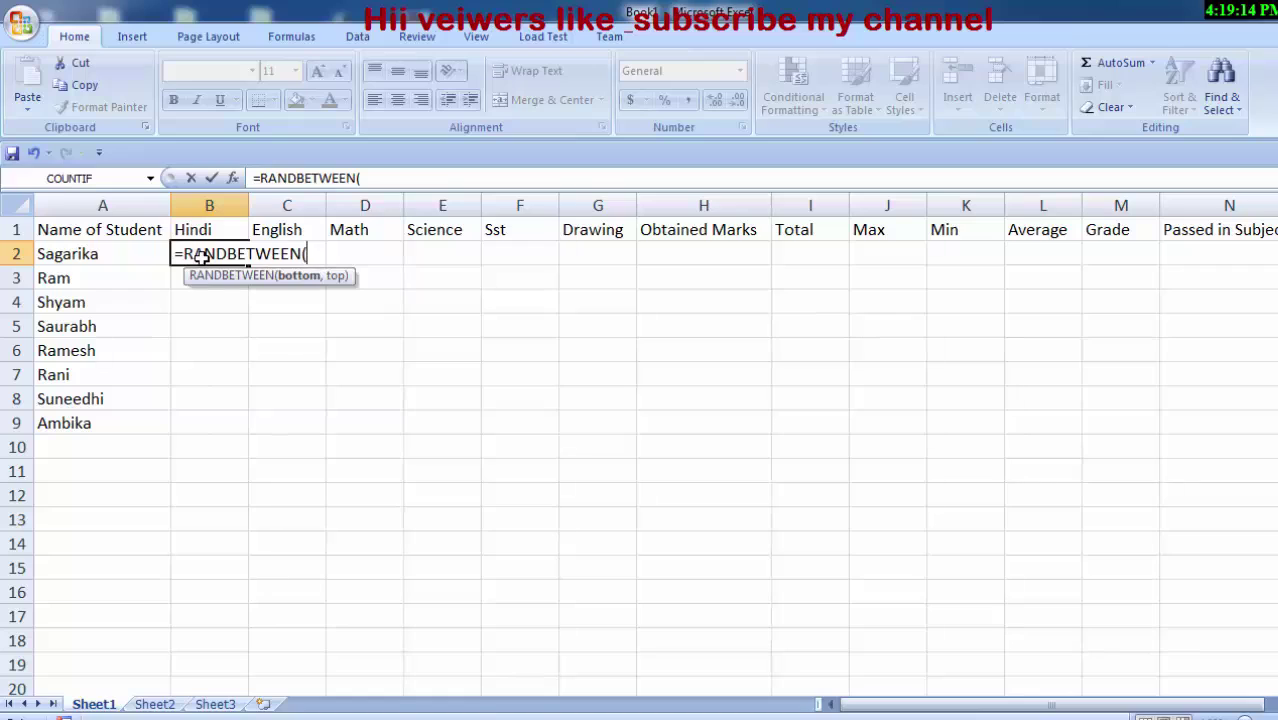
pyautogui.write('3,')
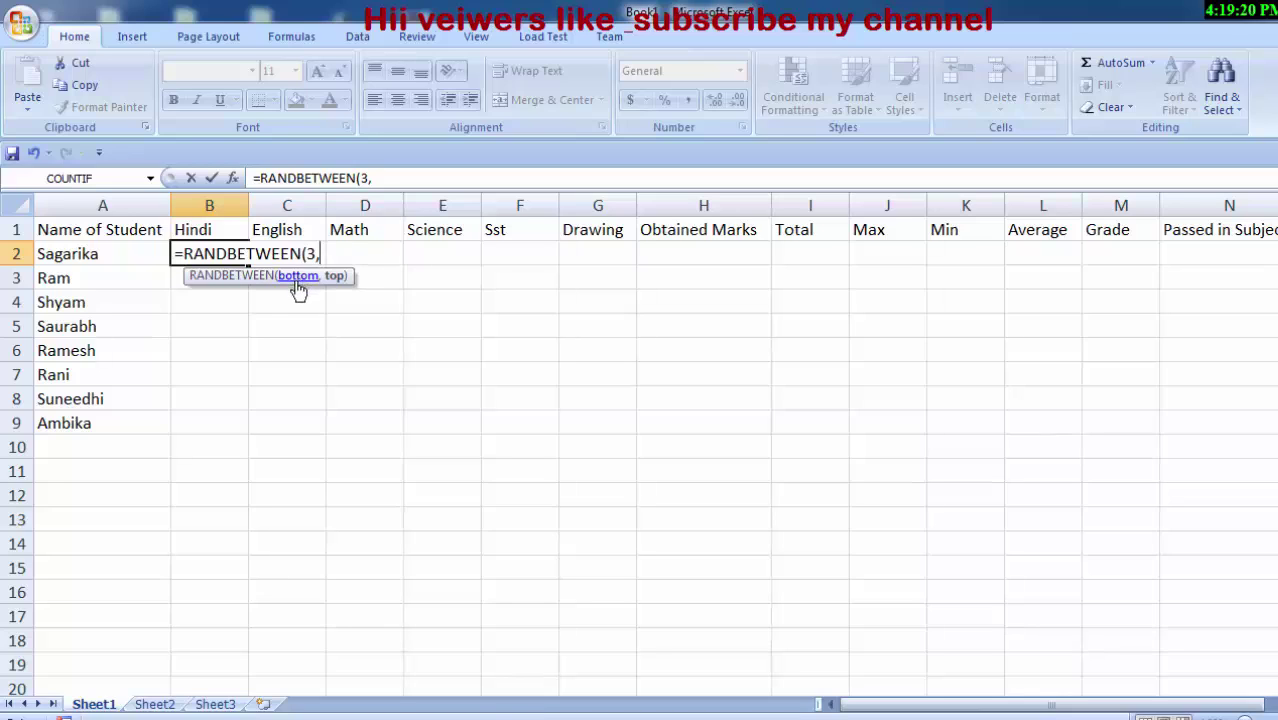
pyautogui.write('90')
pyautogui.write(')')
pyautogui.press('Return')
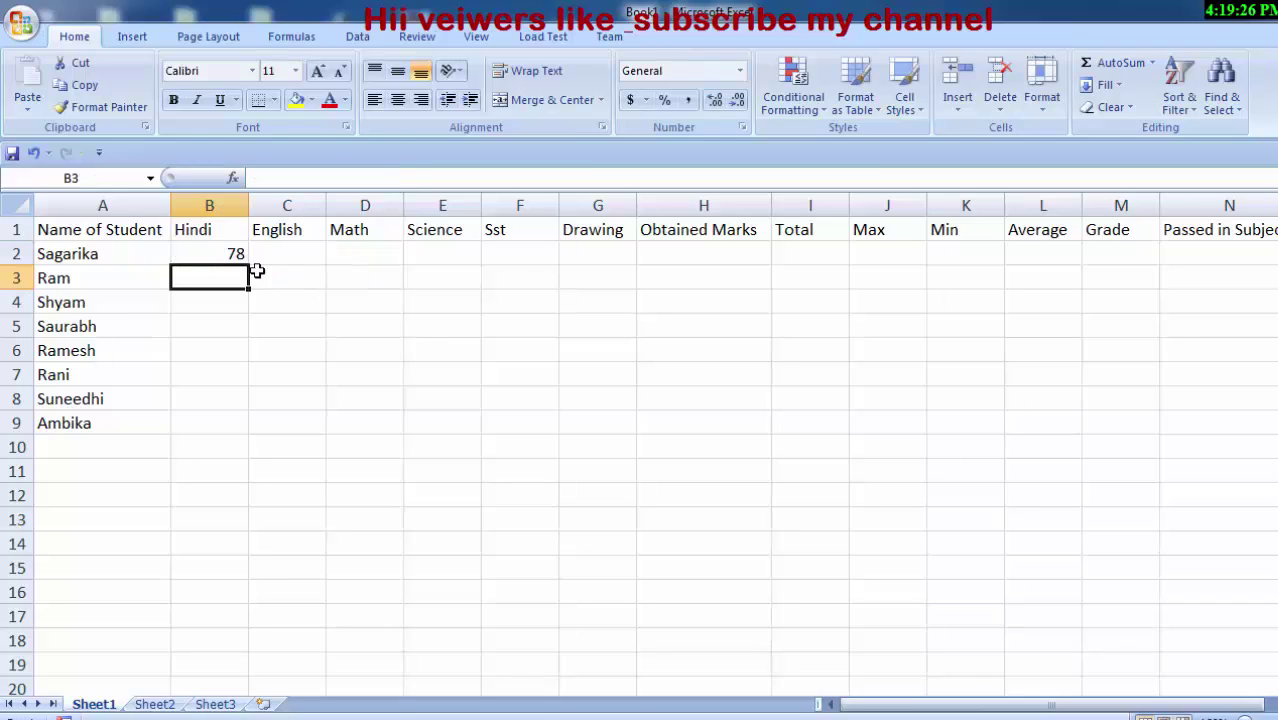
# Fill the random-mark formula across to G2 and down to row 9.
pyautogui.click(222, 254)
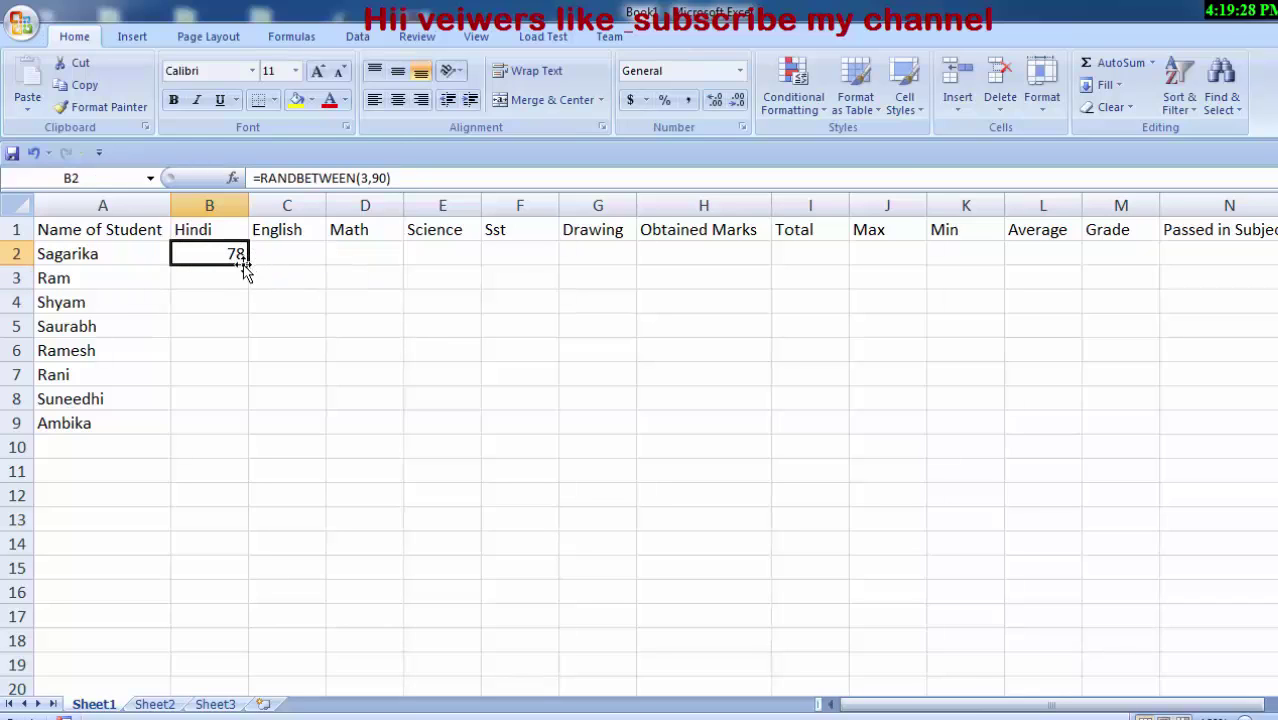
pyautogui.moveTo(249, 265); pyautogui.dragTo(654, 337)
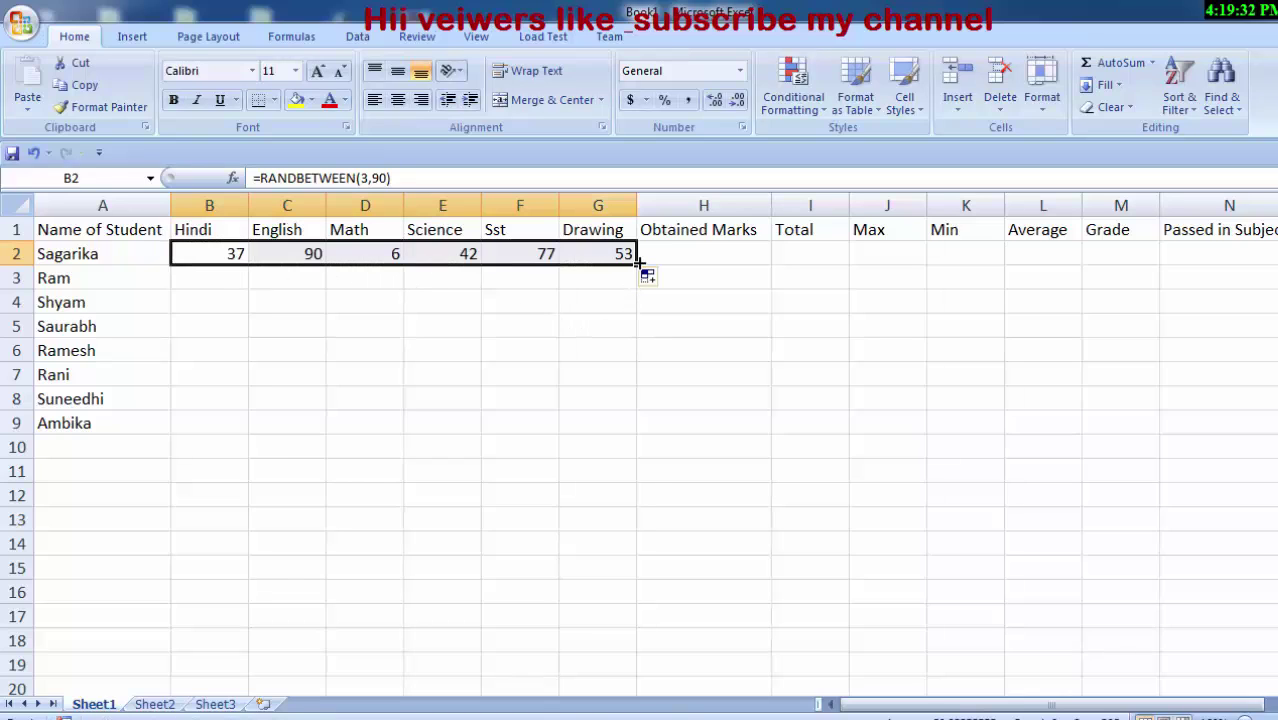
pyautogui.moveTo(637, 262)
pyautogui.mouseDown()
pyautogui.moveTo(640, 458)
pyautogui.moveTo(648, 432)
pyautogui.mouseUp()
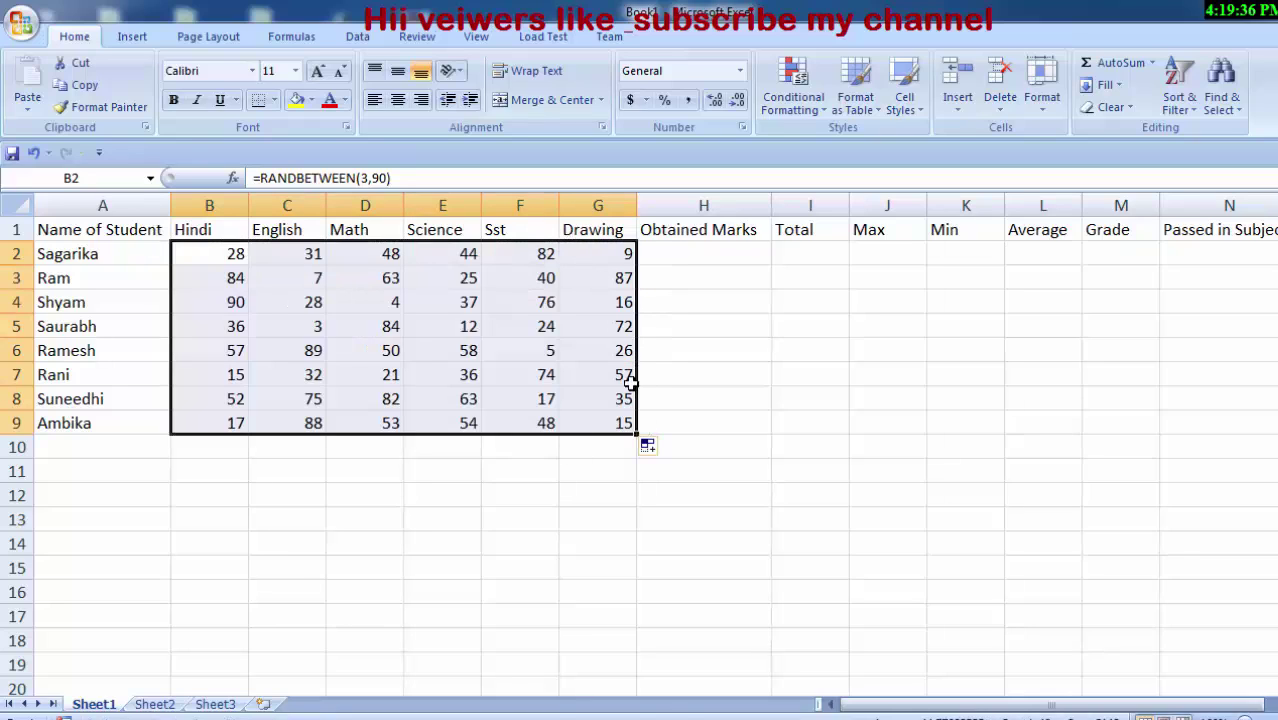
pyautogui.click(681, 395)
# Enter =SUM(B2:G2) in H2 to total the first student's marks, giving 391.
pyautogui.click(706, 259)
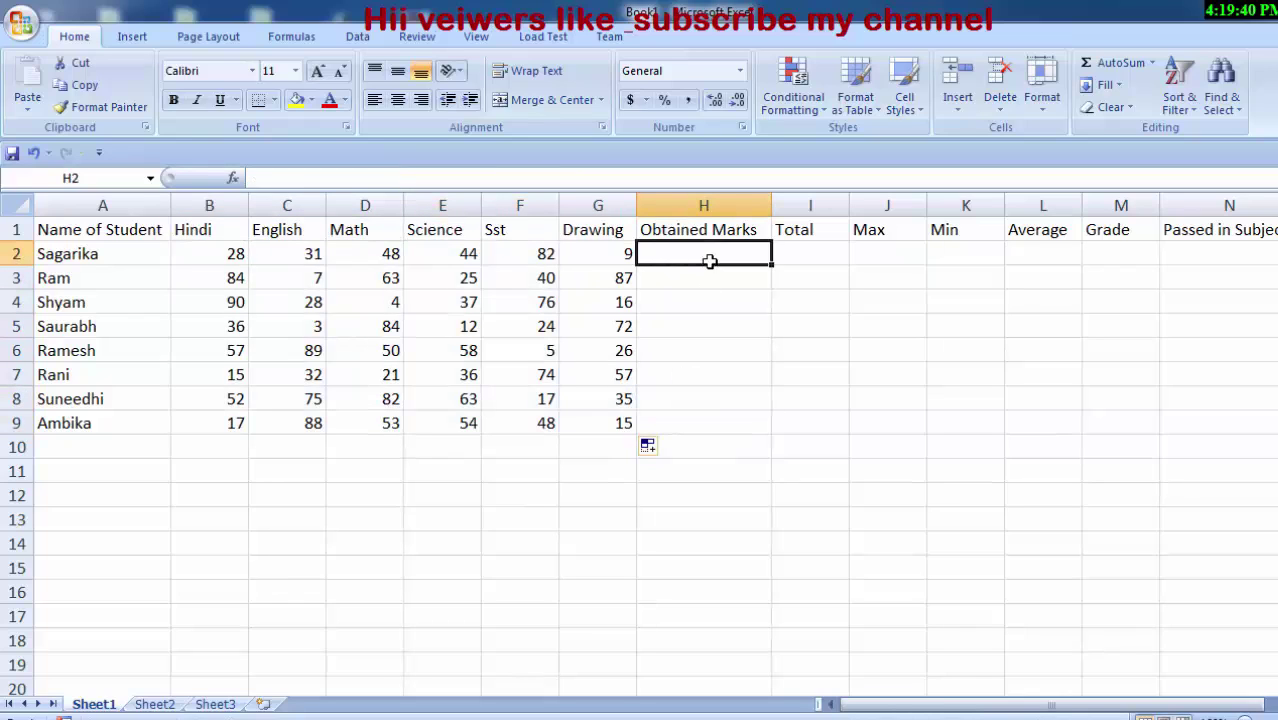
pyautogui.write('=')
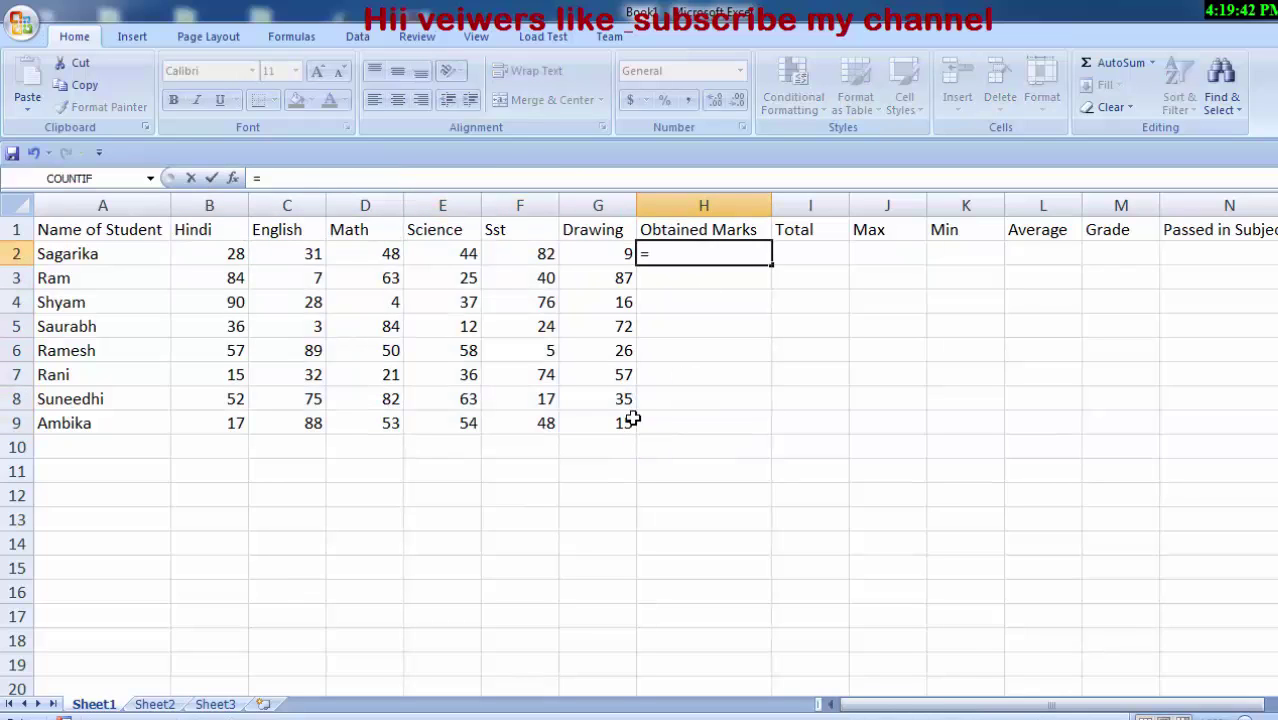
pyautogui.write('s')
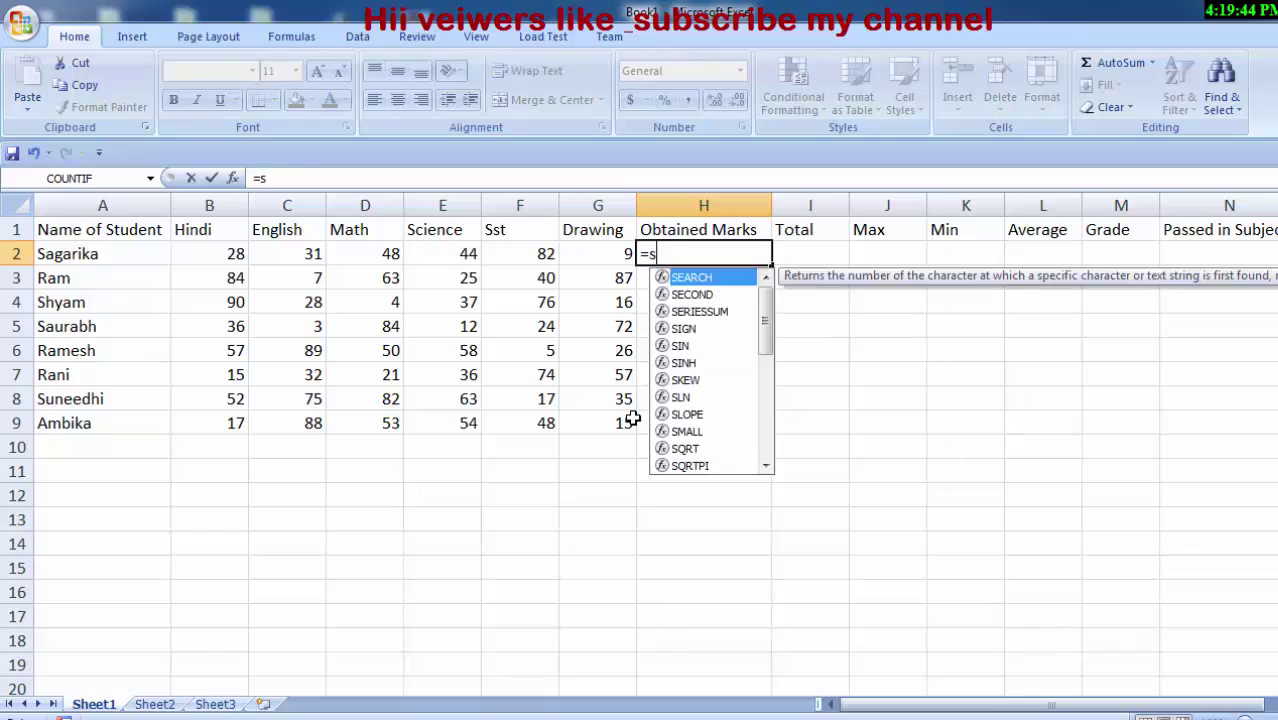
pyautogui.write('um')
pyautogui.press('Tab')
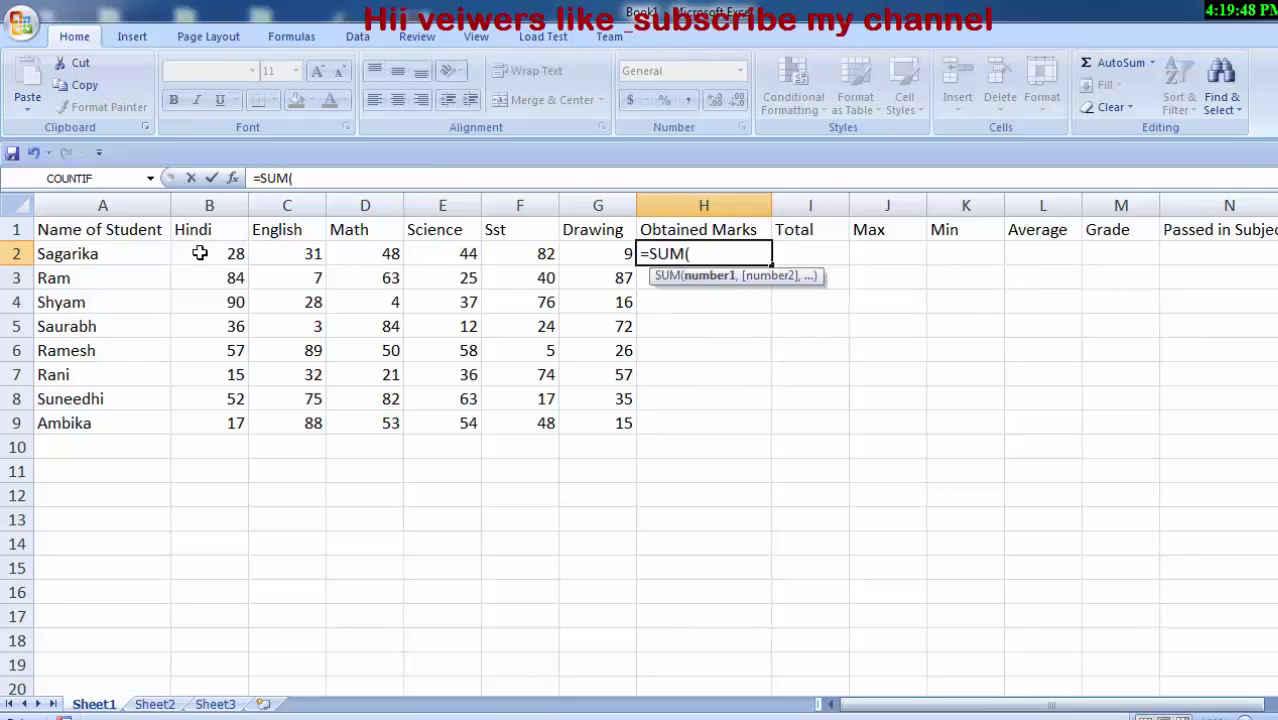
pyautogui.moveTo(194, 252); pyautogui.dragTo(606, 254)
pyautogui.click(606, 254)
pyautogui.moveTo(218, 254); pyautogui.dragTo(578, 252)
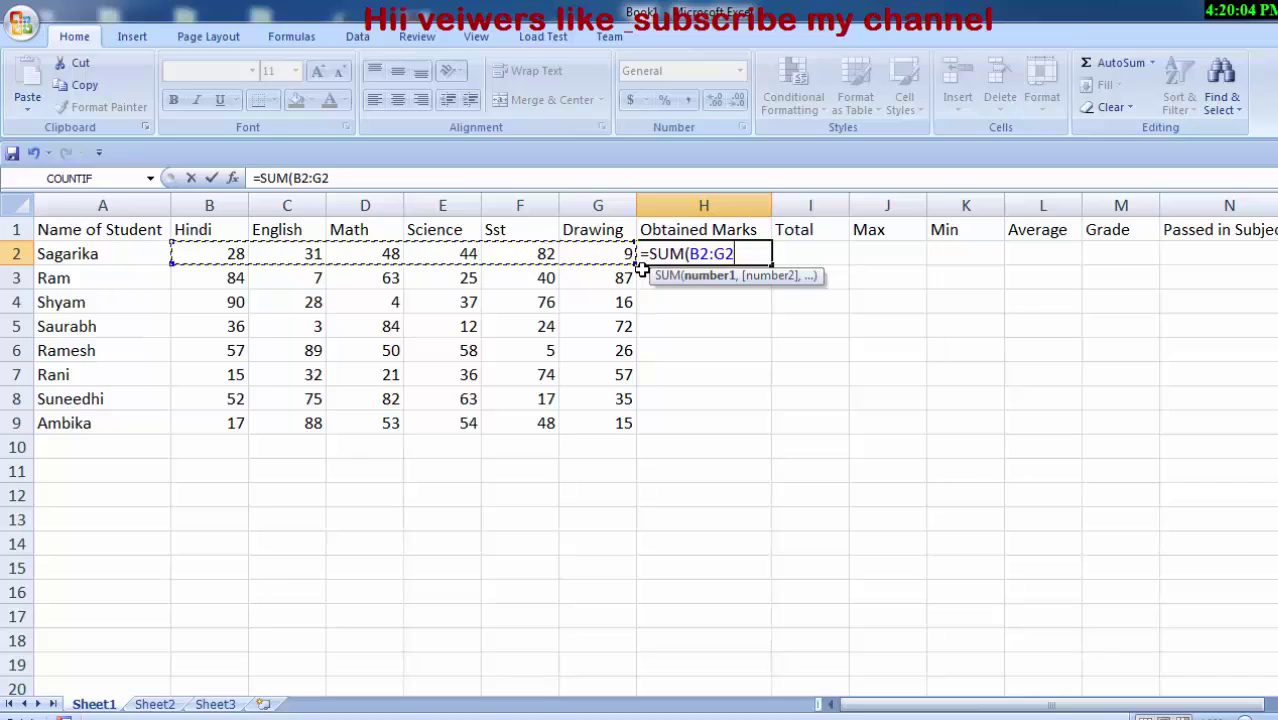
pyautogui.press('BackSpace')
pyautogui.press('BackSpace')
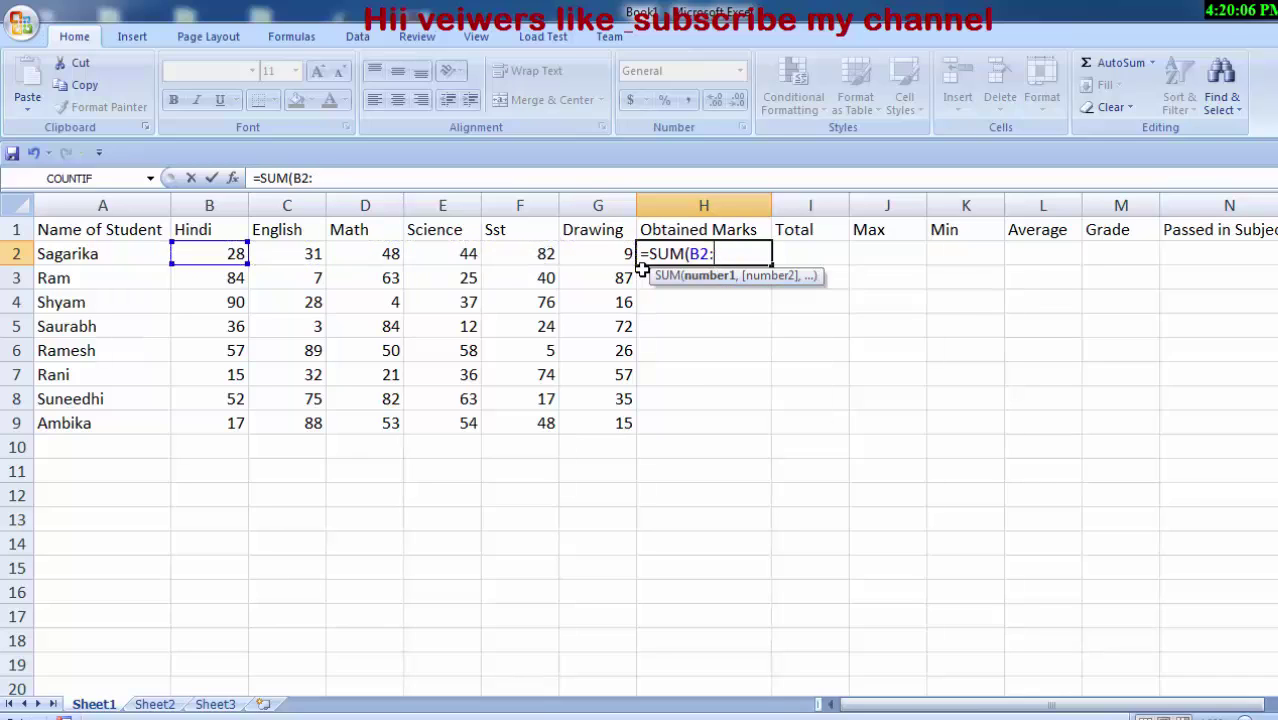
pyautogui.press('BackSpace')
pyautogui.press('BackSpace')
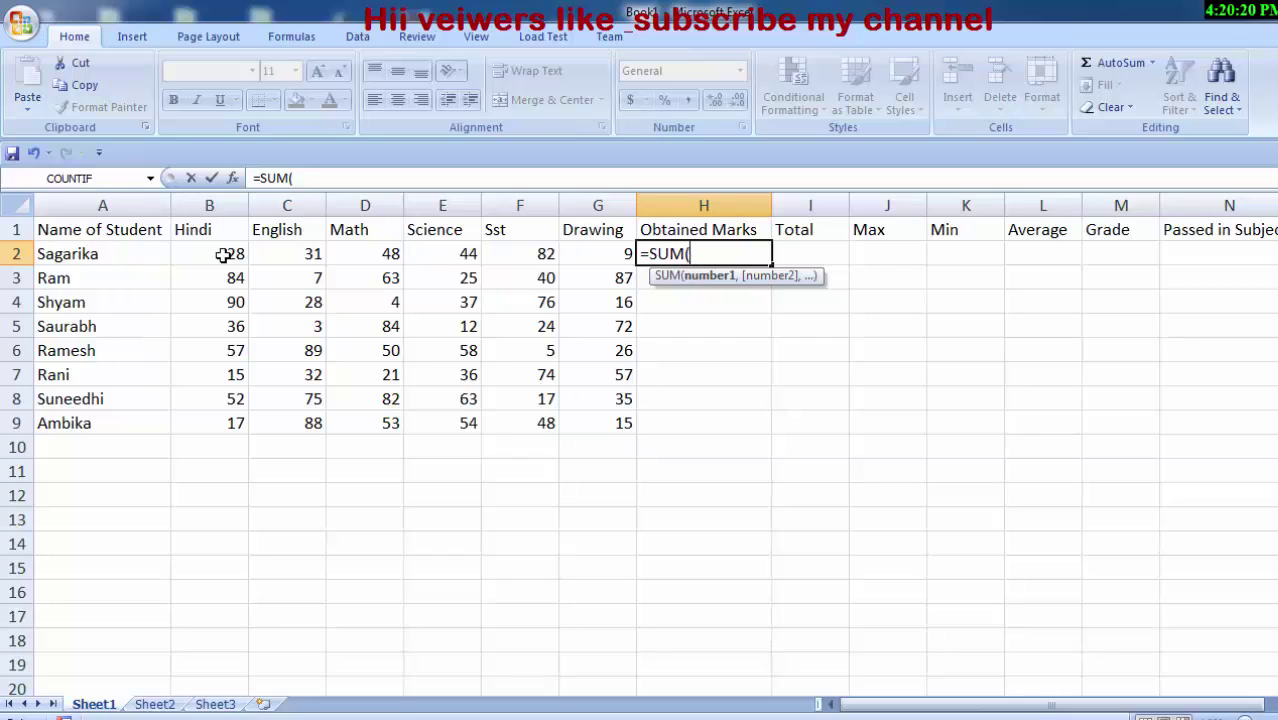
pyautogui.click(223, 255)
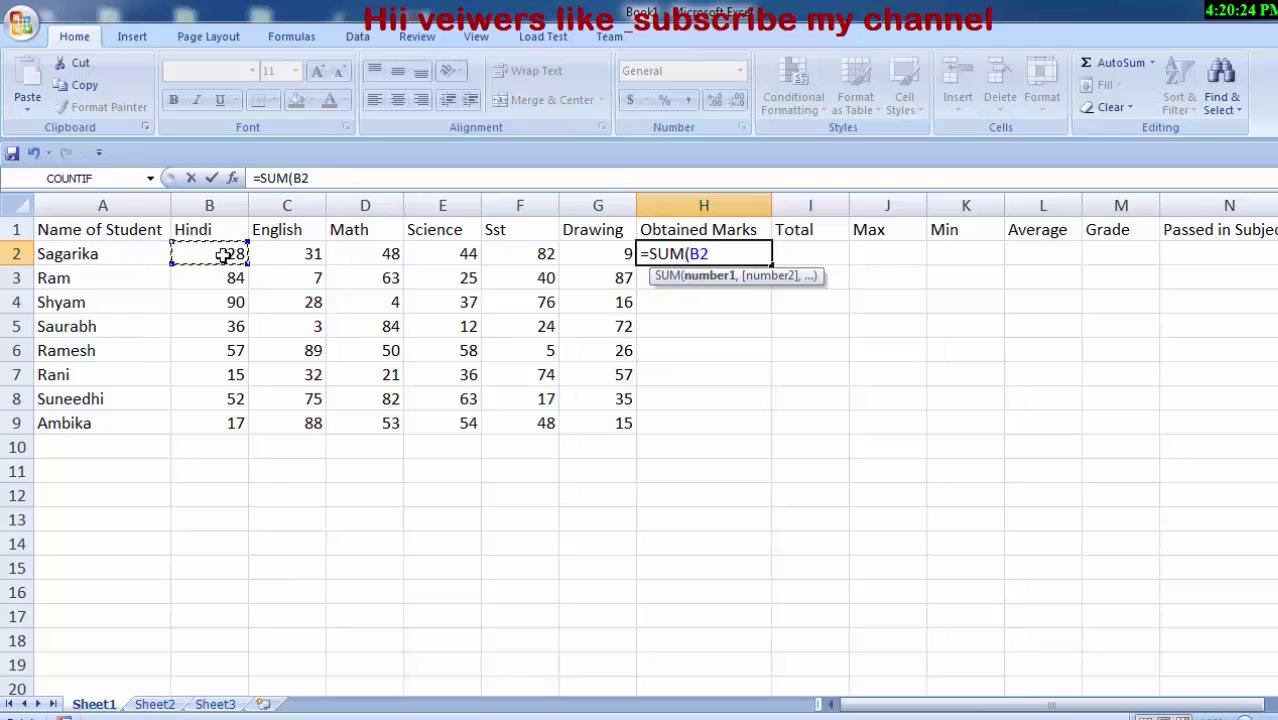
pyautogui.press('BackSpace')
pyautogui.press('BackSpace')
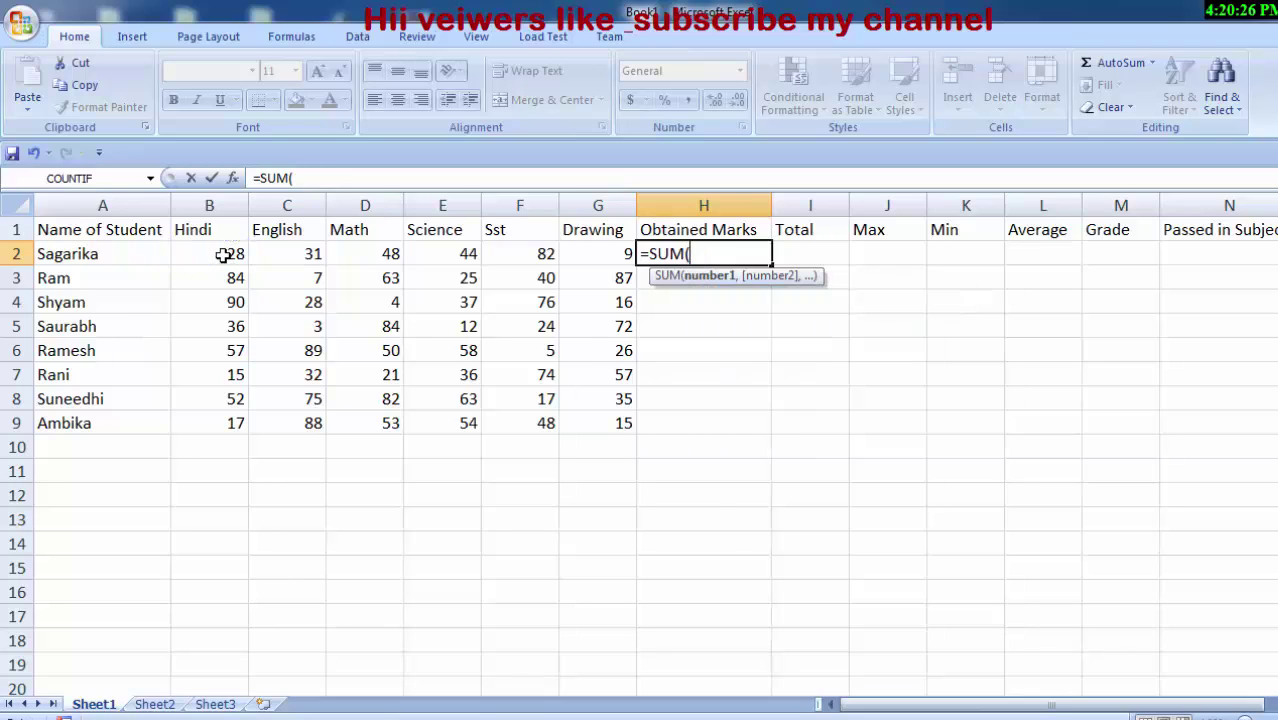
pyautogui.write('b2')
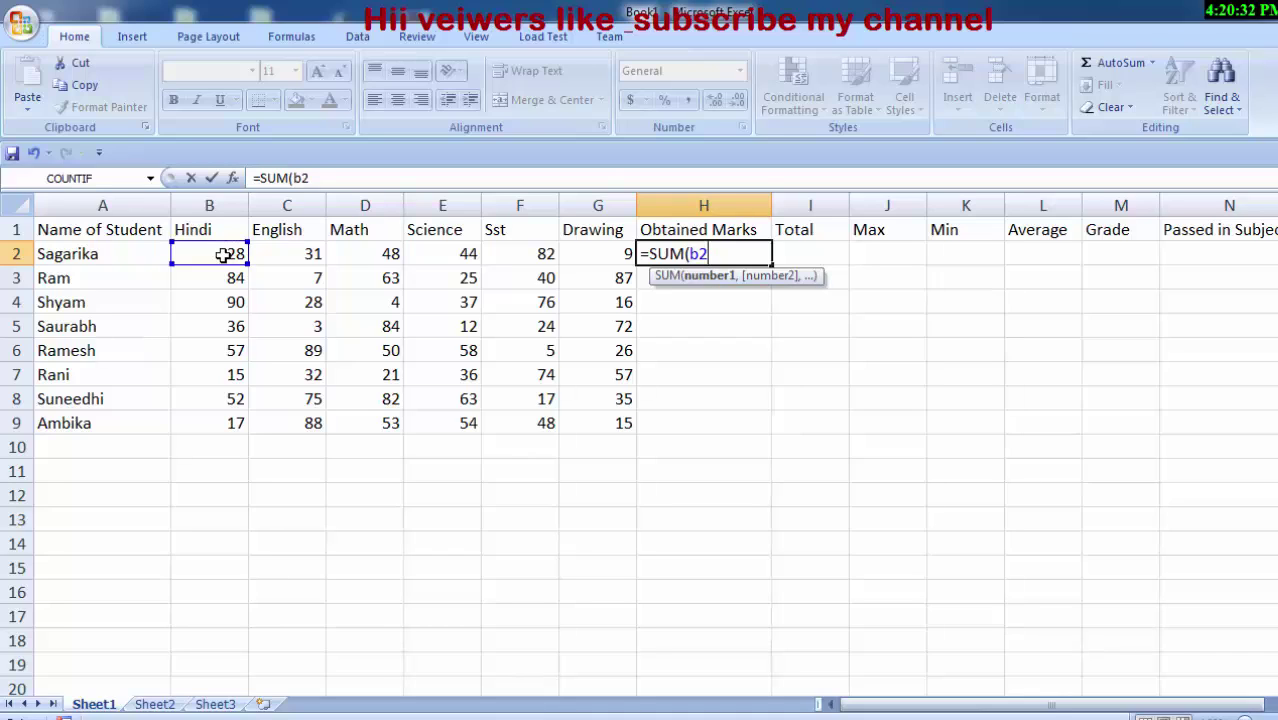
pyautogui.write(':')
pyautogui.write('g')
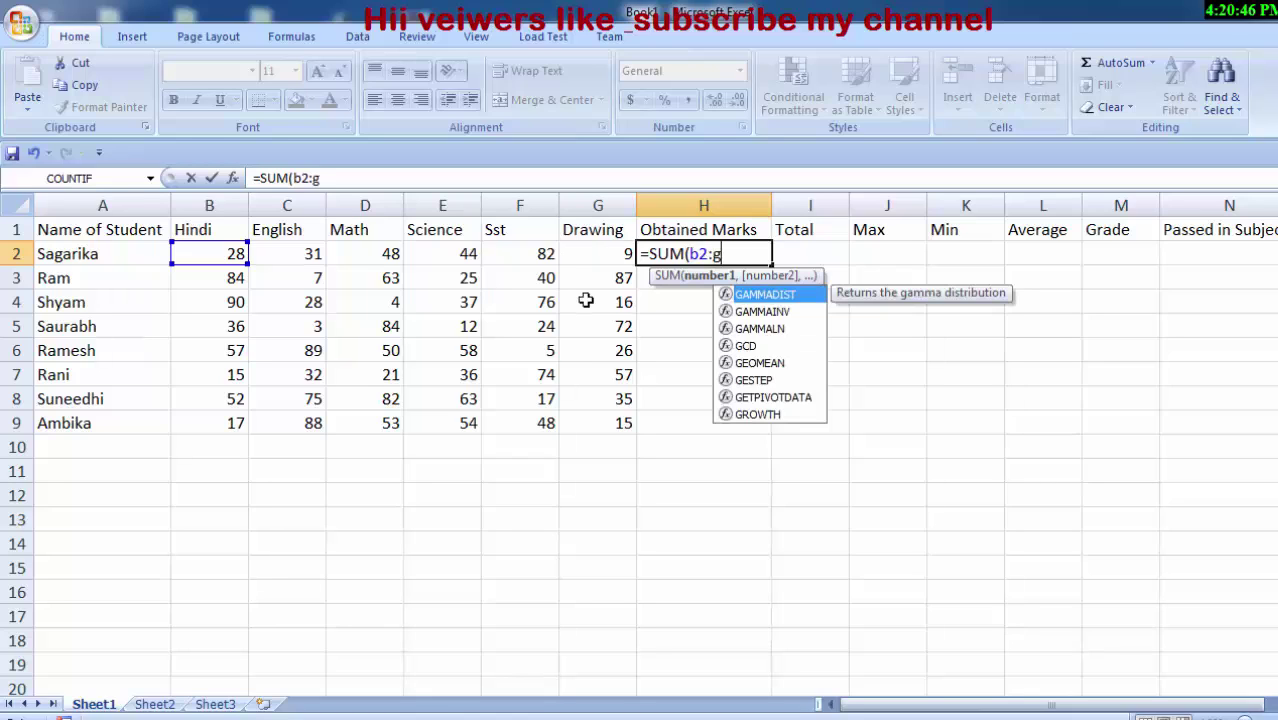
pyautogui.write('2')
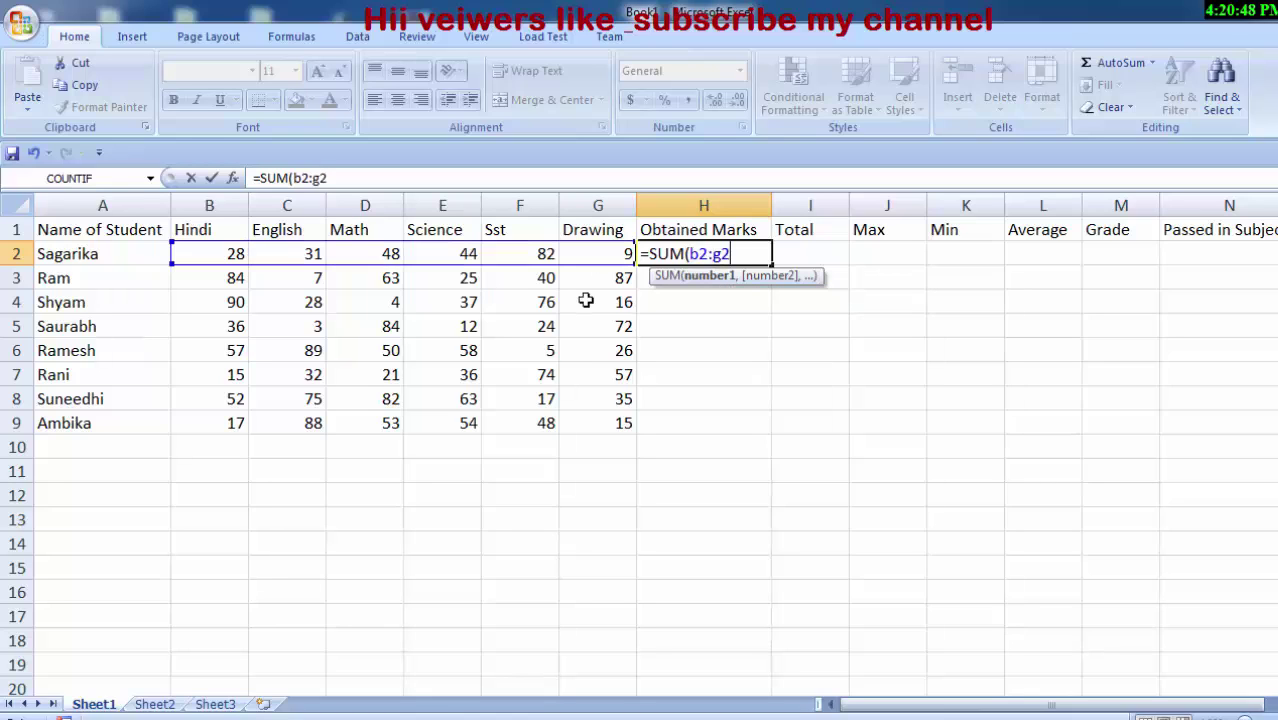
pyautogui.write(')')
pyautogui.press('Return')
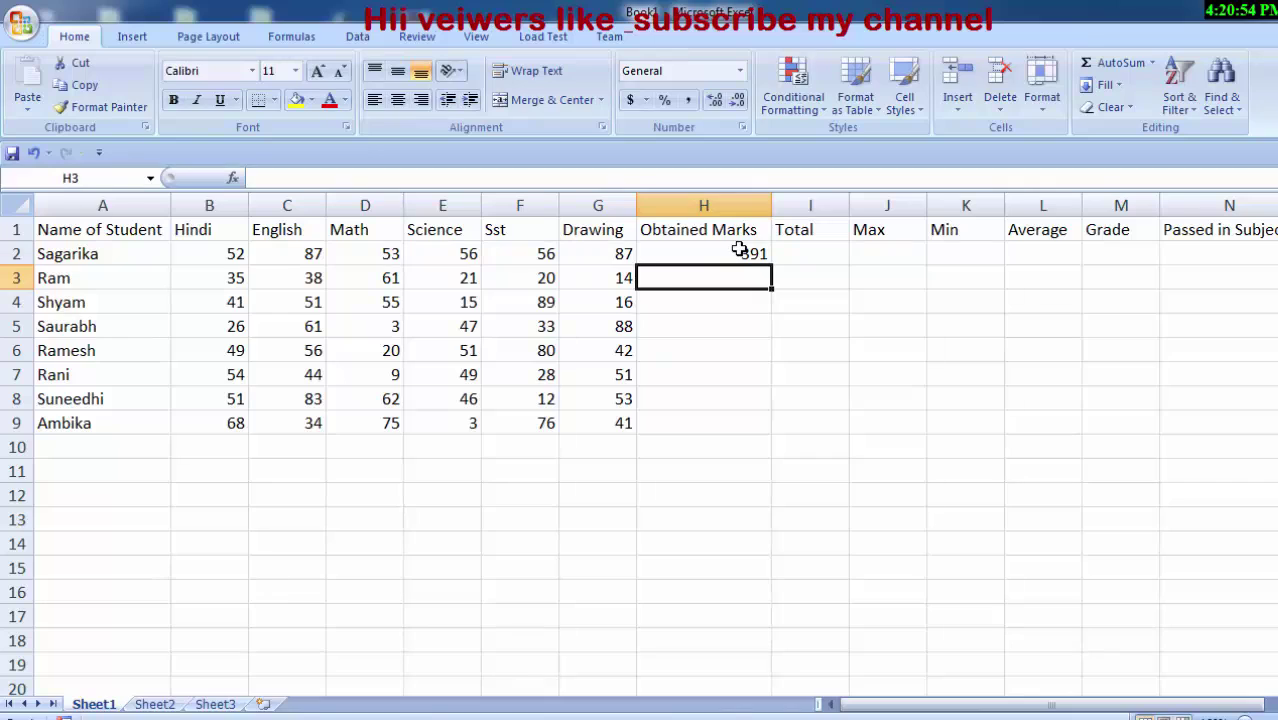
# Fill the SUM formula down H2:H9 with Ctrl+D, then select marks B2:G9.
pyautogui.moveTo(739, 250); pyautogui.dragTo(725, 422)
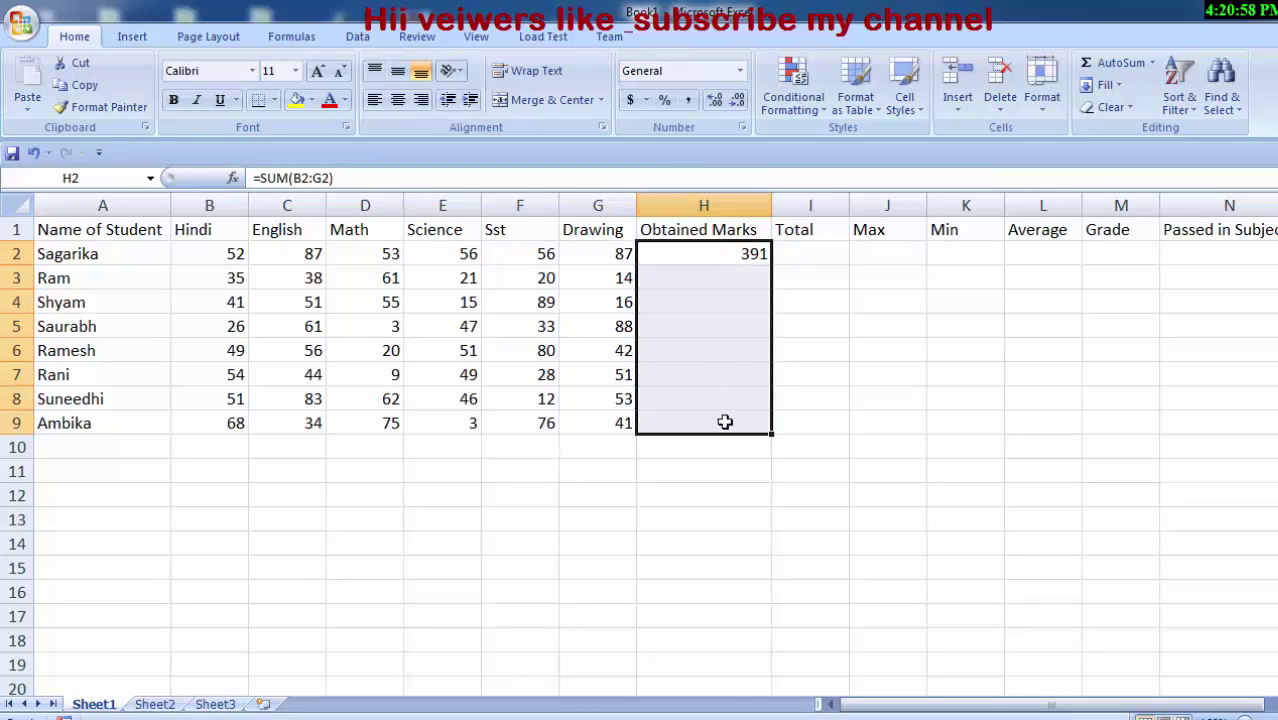
pyautogui.hotkey('ctrl', 'd')
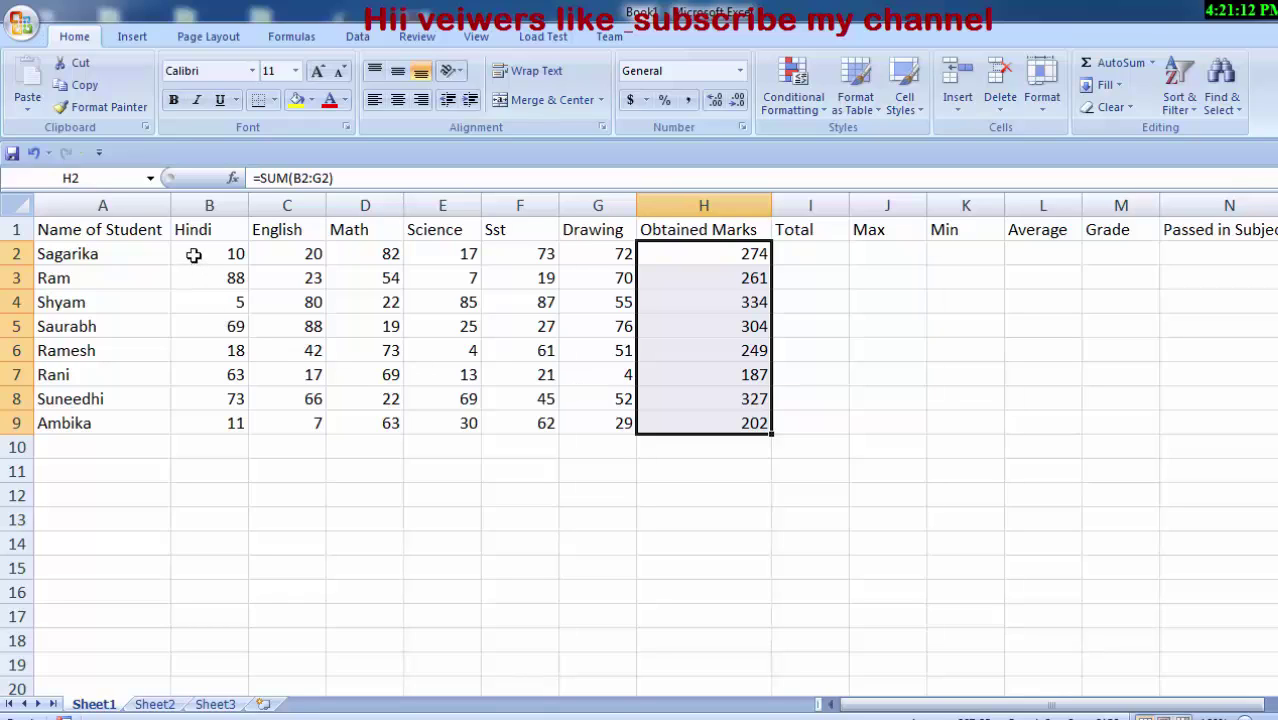
pyautogui.moveTo(193, 256); pyautogui.dragTo(603, 423)
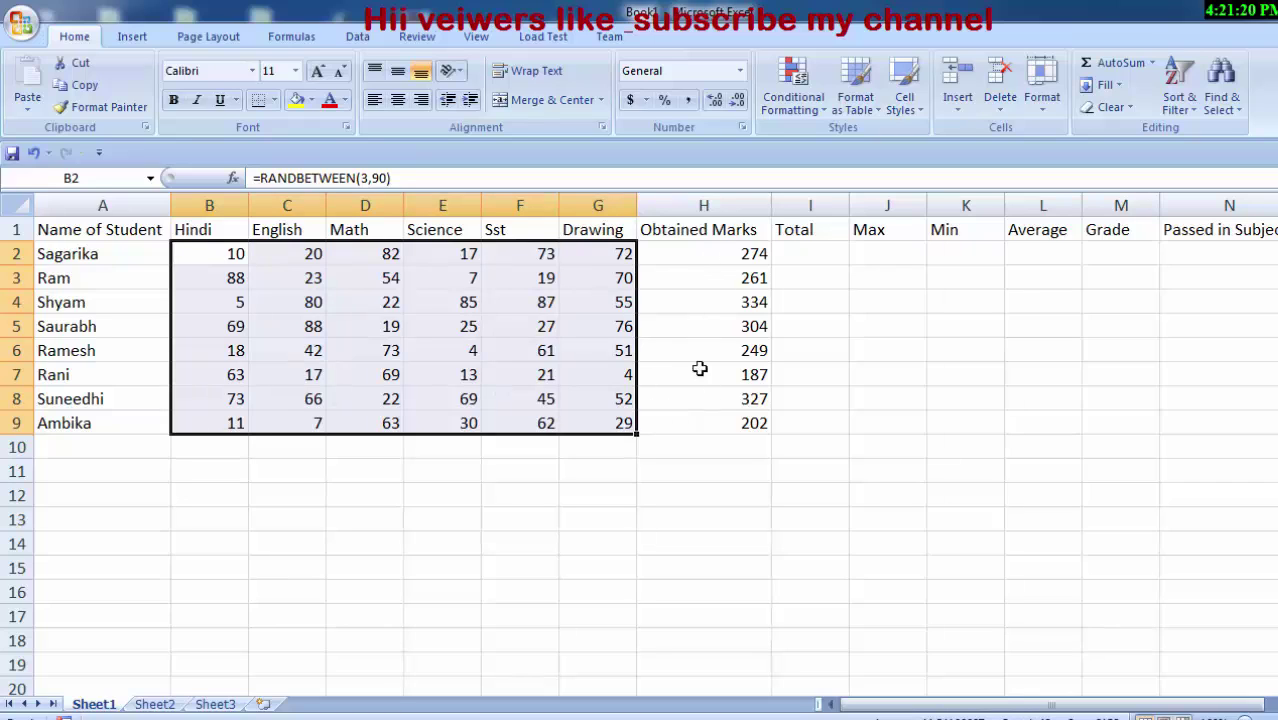
# Copy the subject marks in B2:G9, then reselect the B2:G9 range.
pyautogui.rightClick(326, 316)
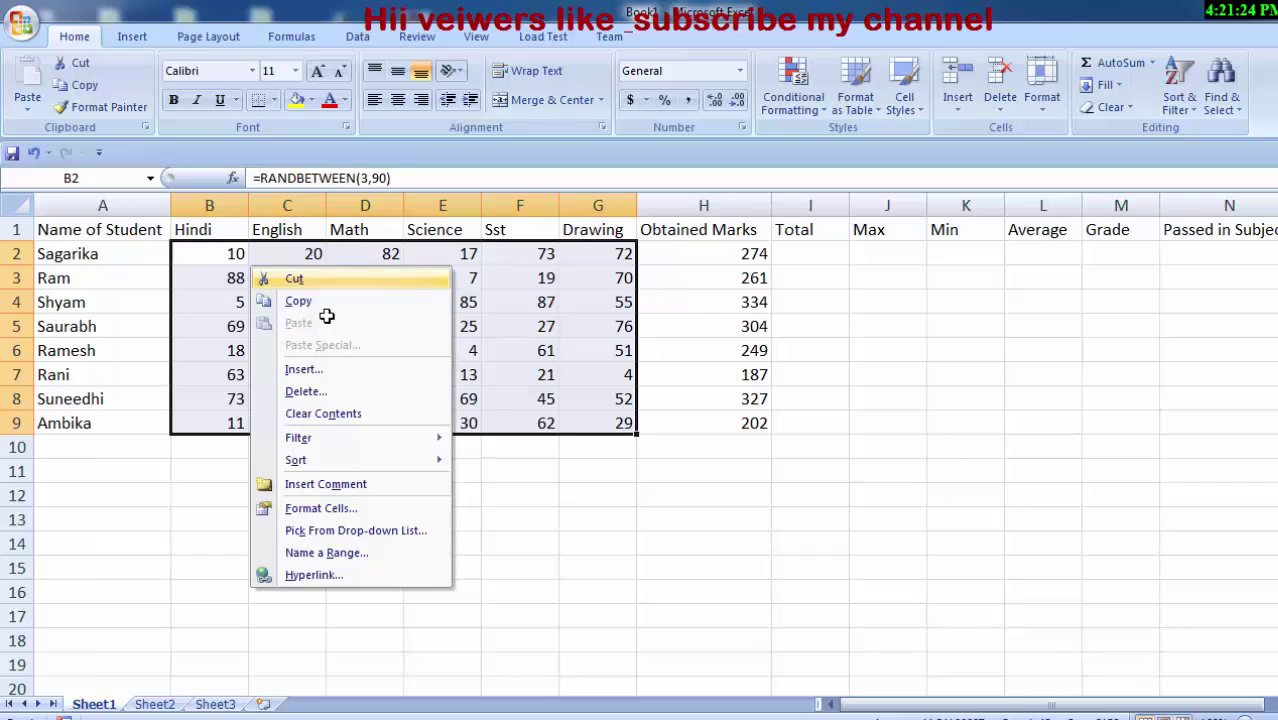
pyautogui.press('Down')
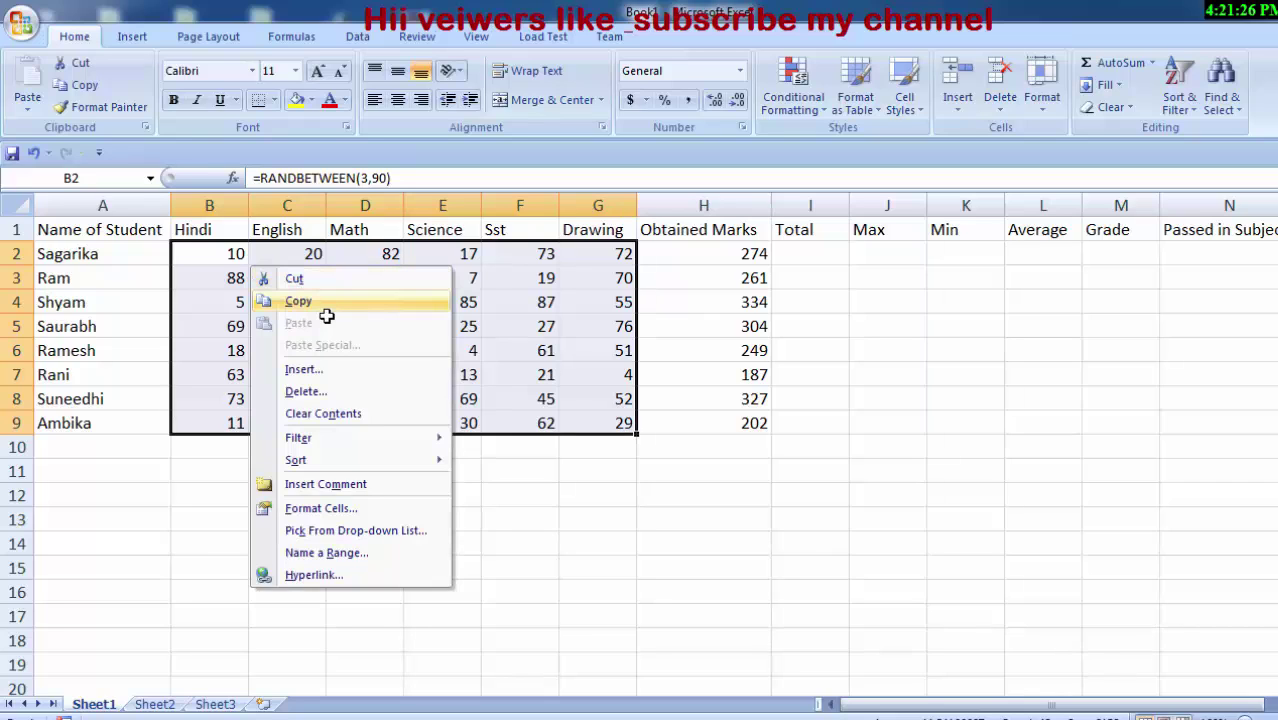
pyautogui.press('Return')
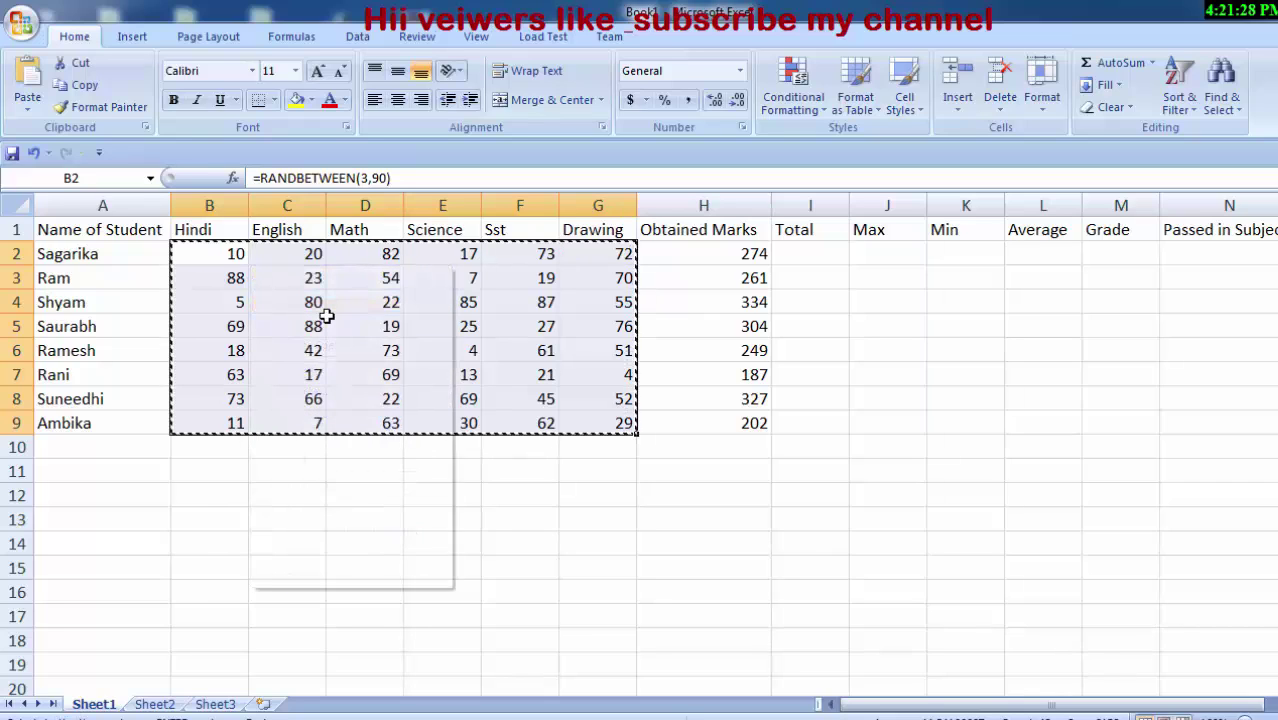
pyautogui.hotkey('shift', 'F10')
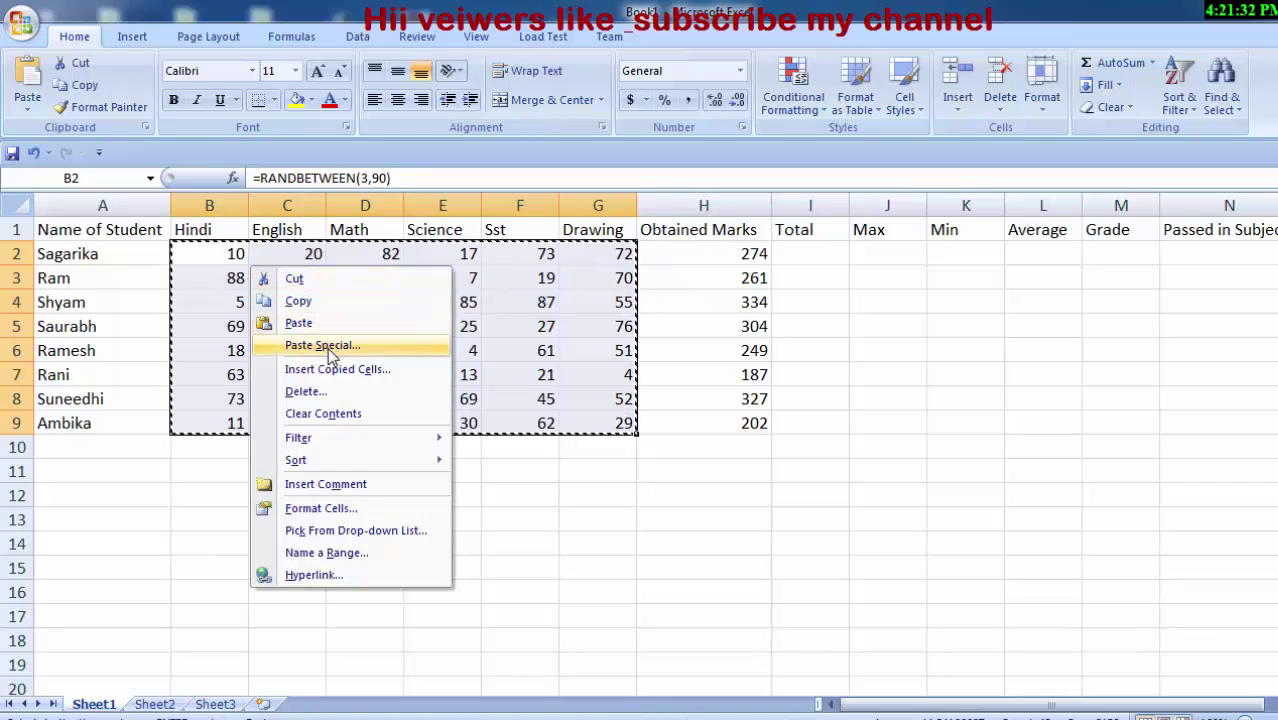
pyautogui.click(521, 575)
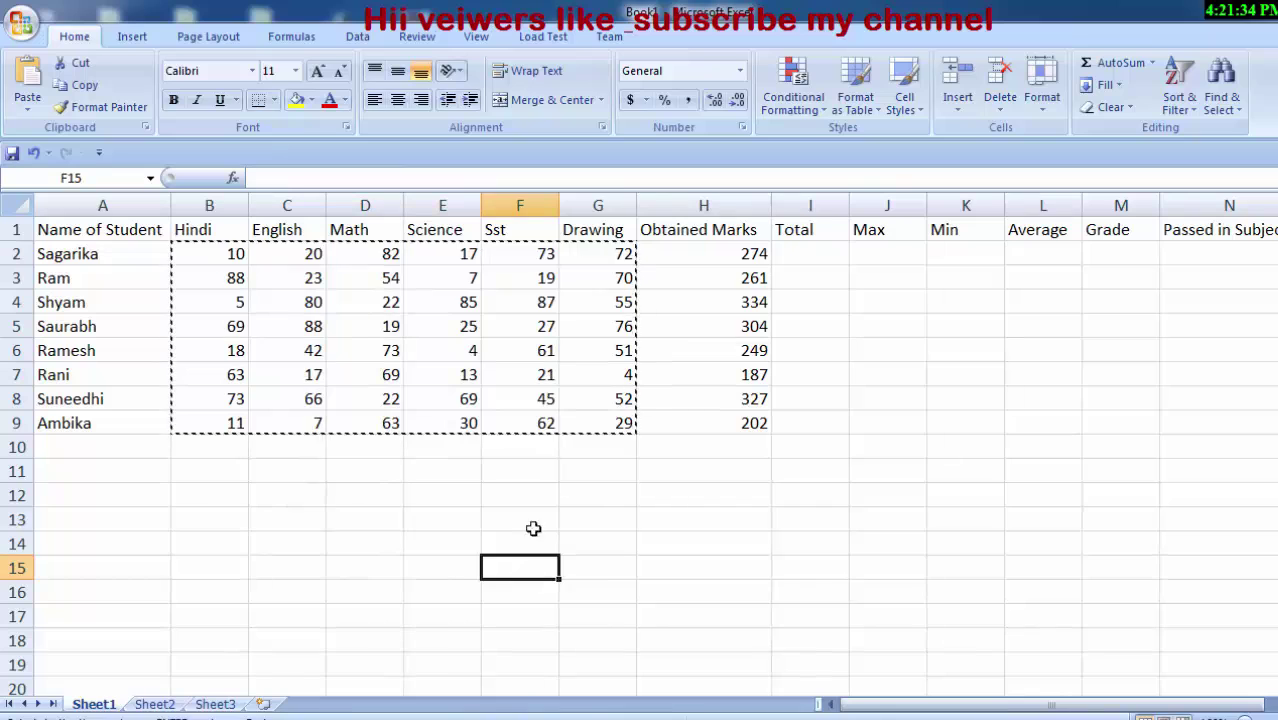
pyautogui.doubleClick(595, 519)
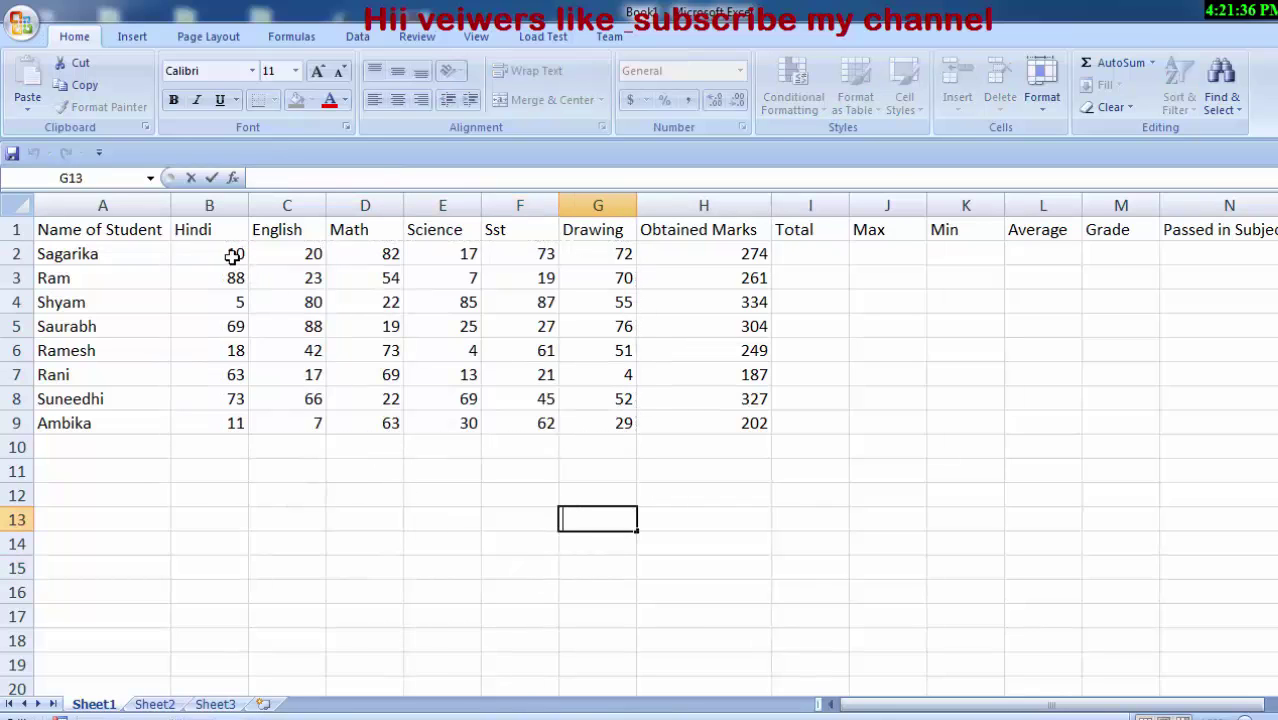
pyautogui.moveTo(232, 256); pyautogui.dragTo(592, 428)
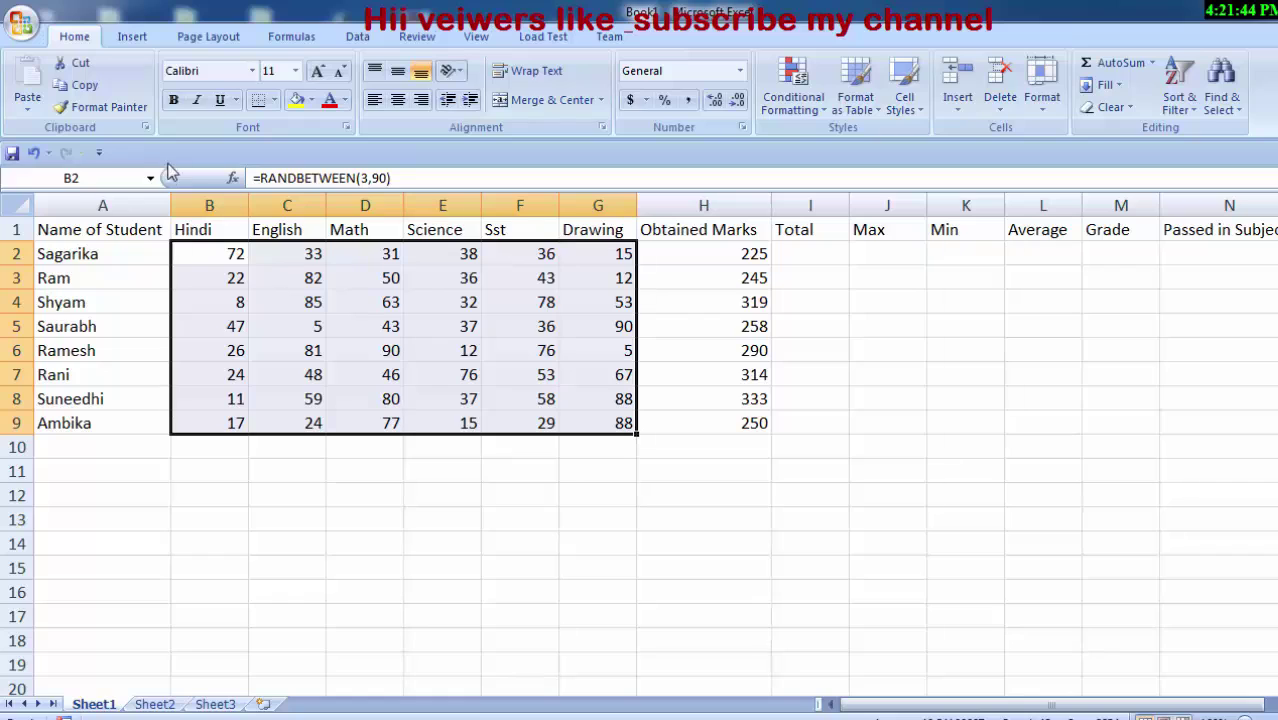
# Copy B2:G9 and Paste Special it back as Values, then clear the copy marquee.
pyautogui.rightClick(344, 308)
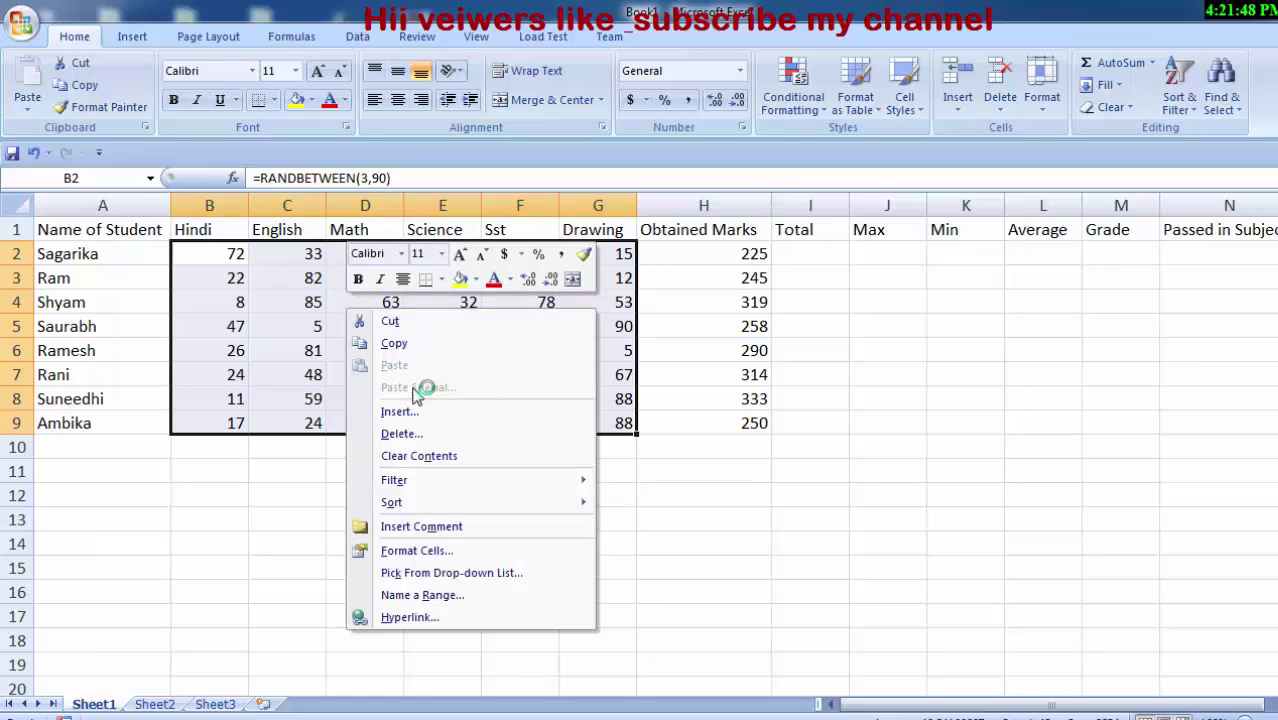
pyautogui.click(397, 349)
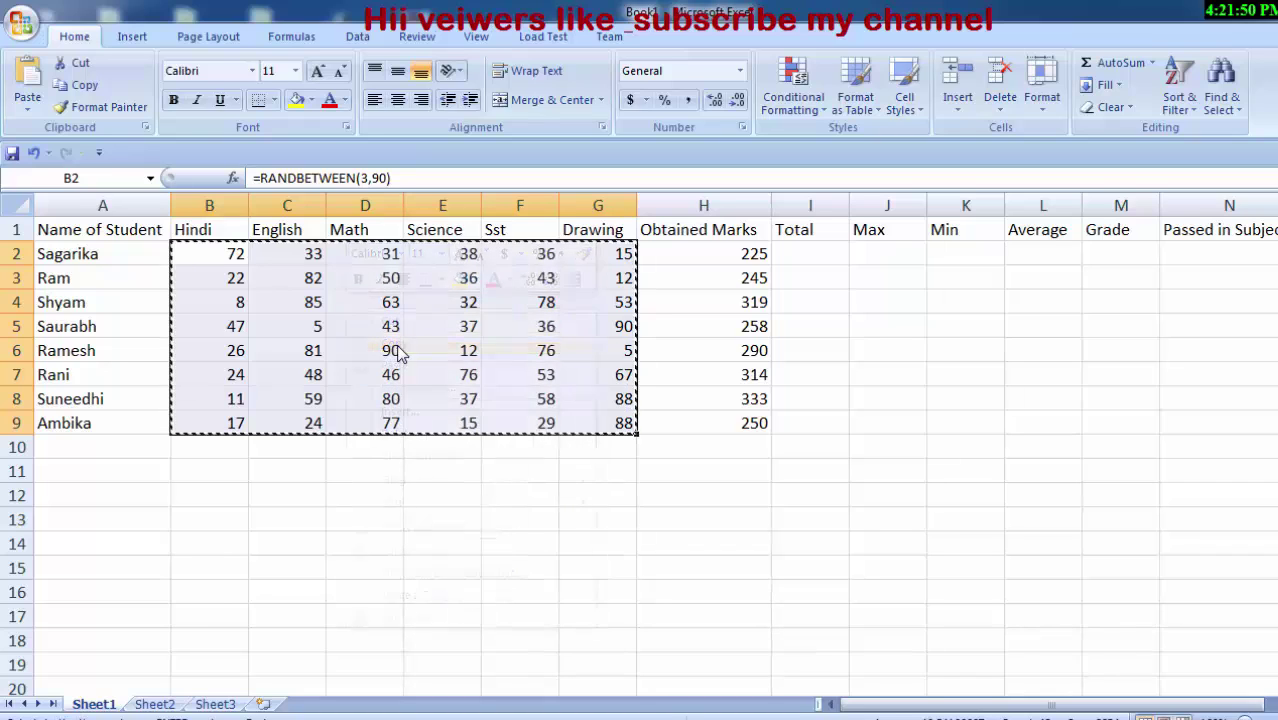
pyautogui.rightClick(354, 292)
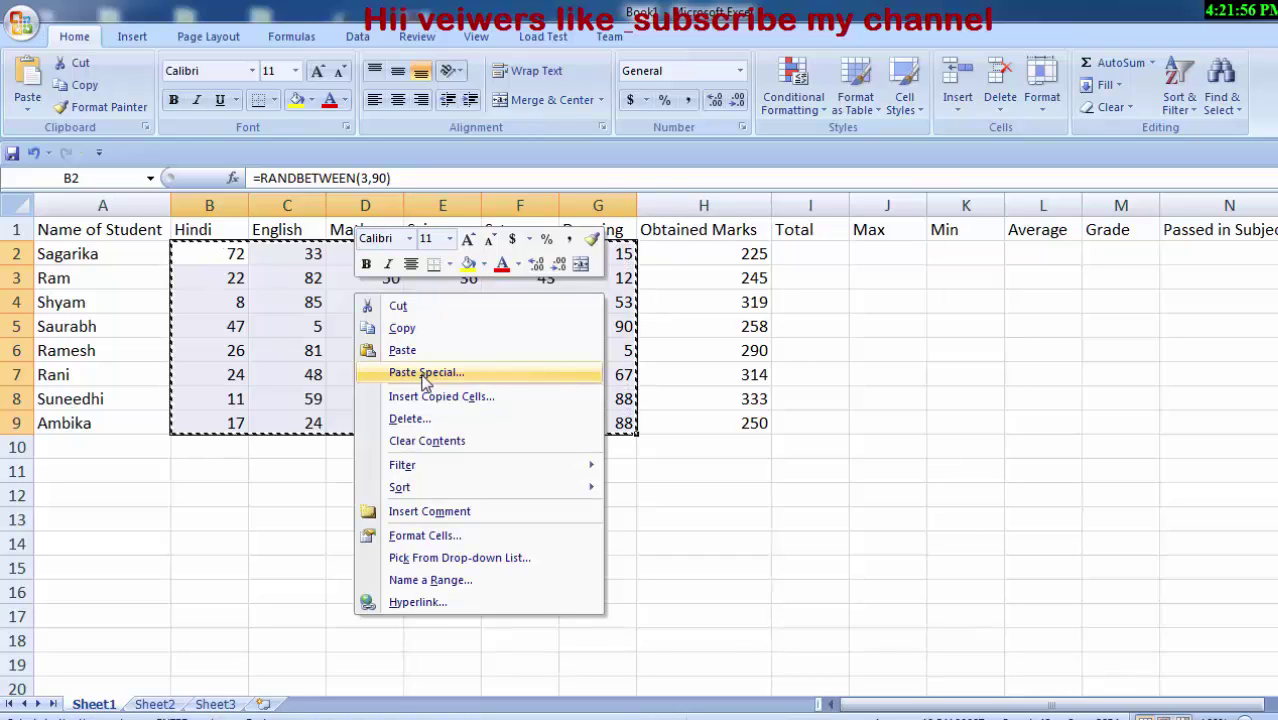
pyautogui.click(425, 378)
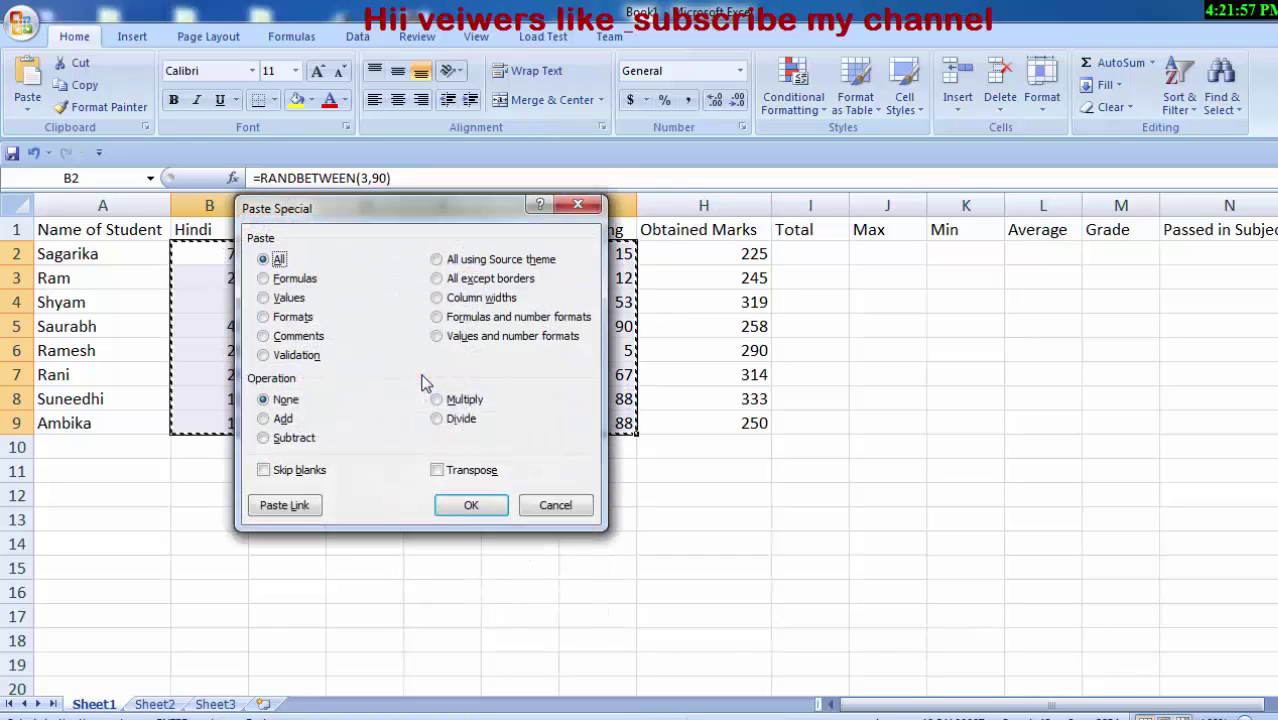
pyautogui.click(264, 298)
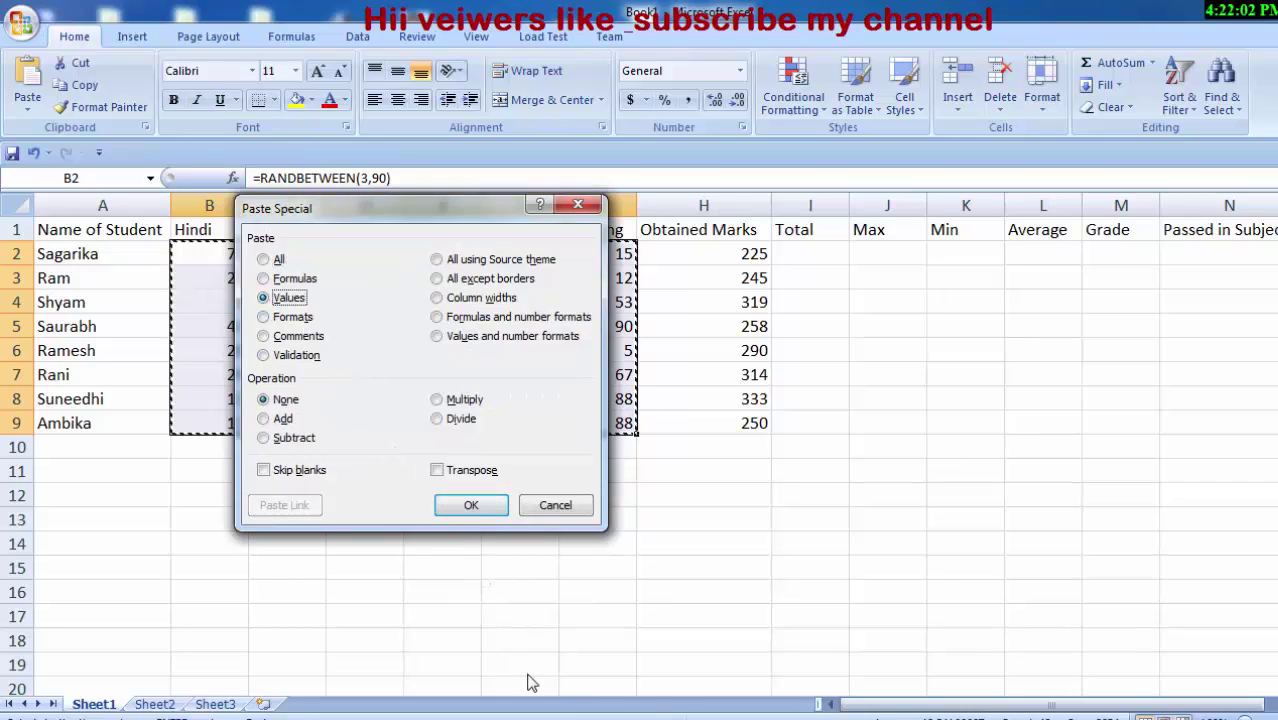
pyautogui.click(471, 505)
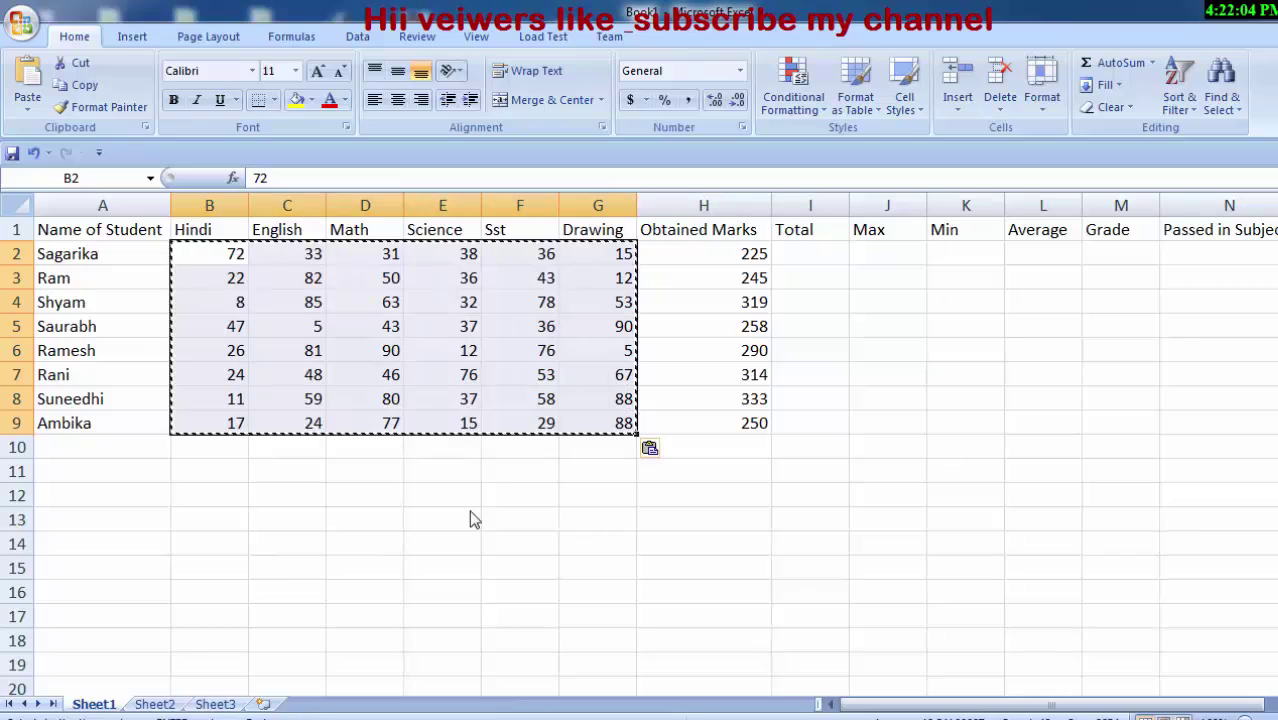
pyautogui.click(553, 575)
pyautogui.press('Escape')
pyautogui.click(768, 520)
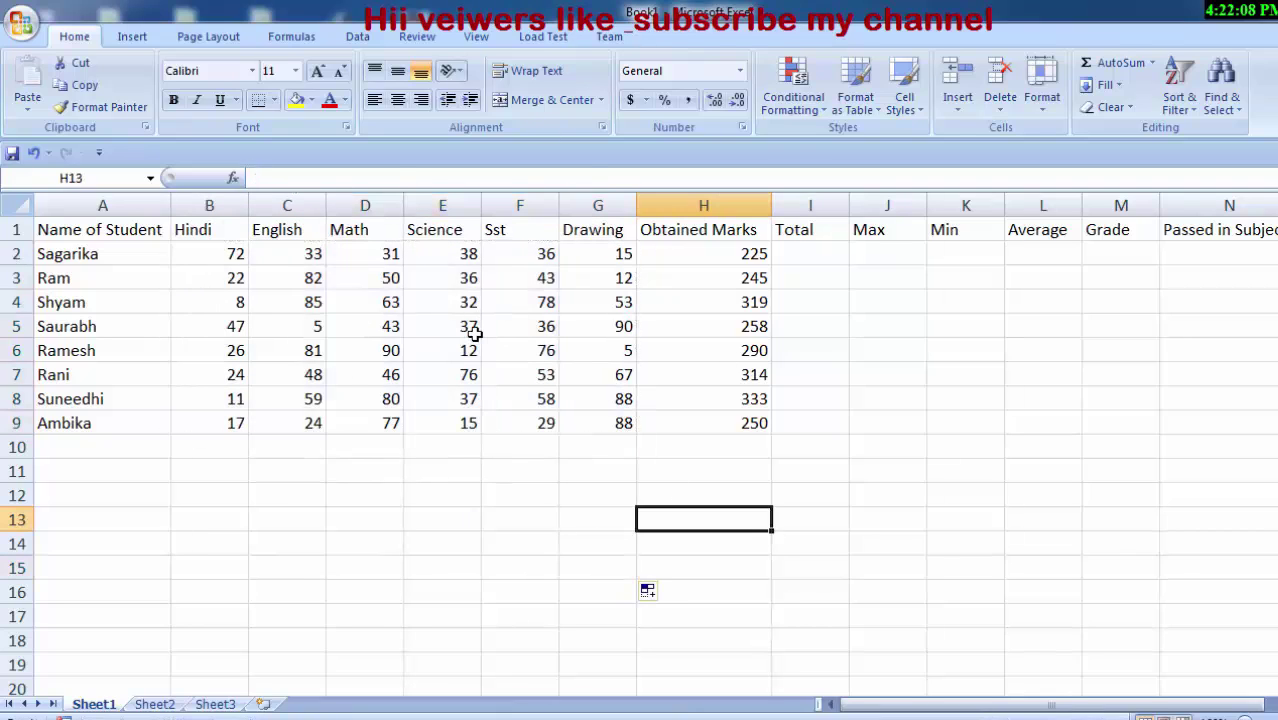
# Enter 600 in I2 and fill it down the Total column to I9.
pyautogui.click(228, 256)
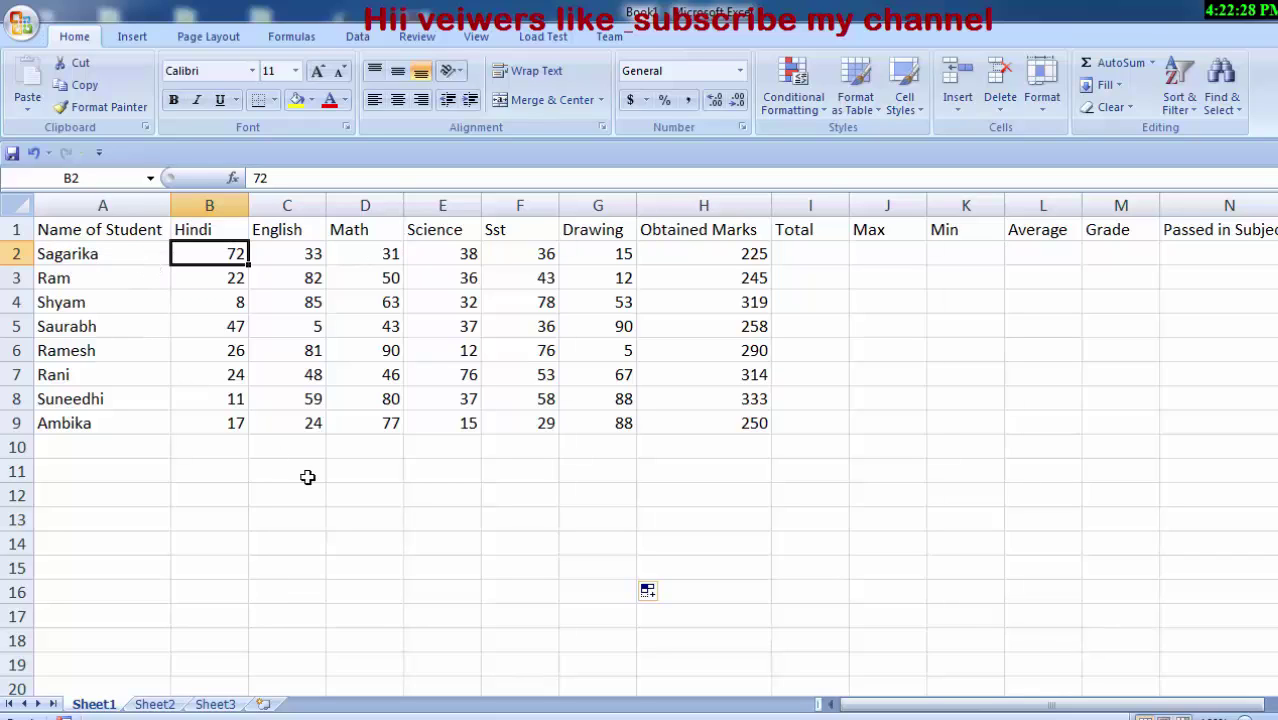
pyautogui.click(818, 253)
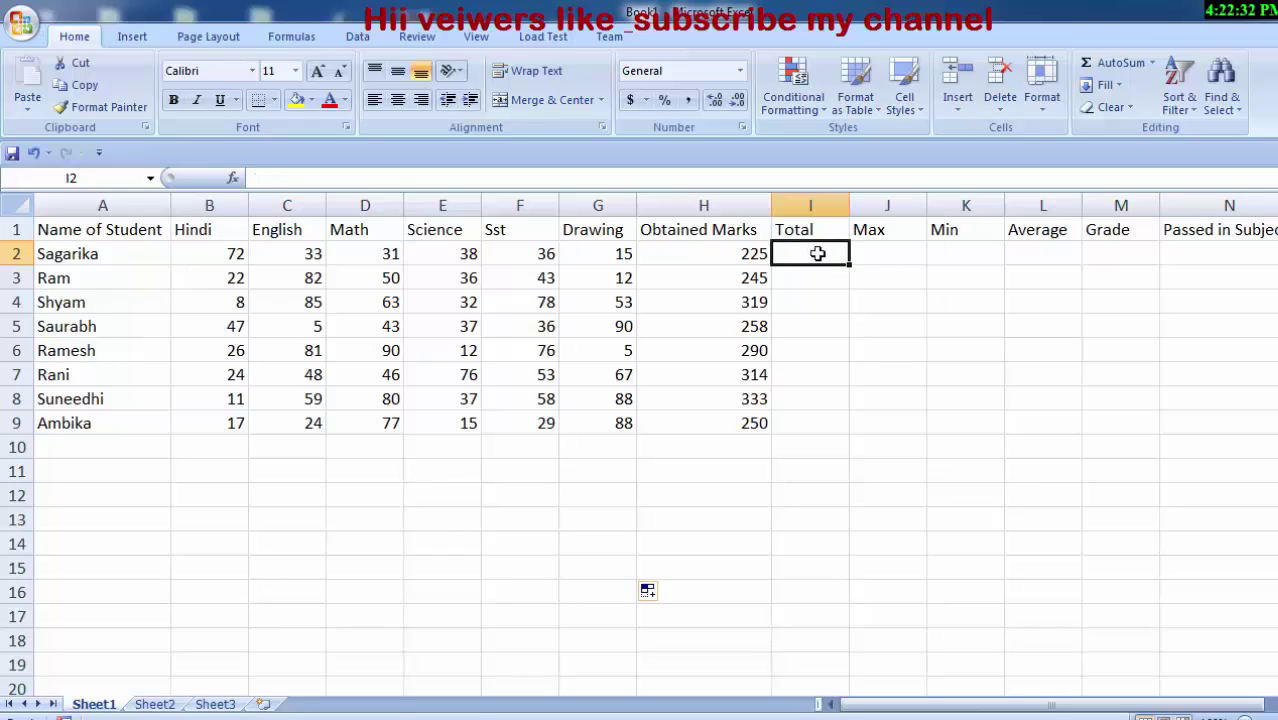
pyautogui.write('=1')
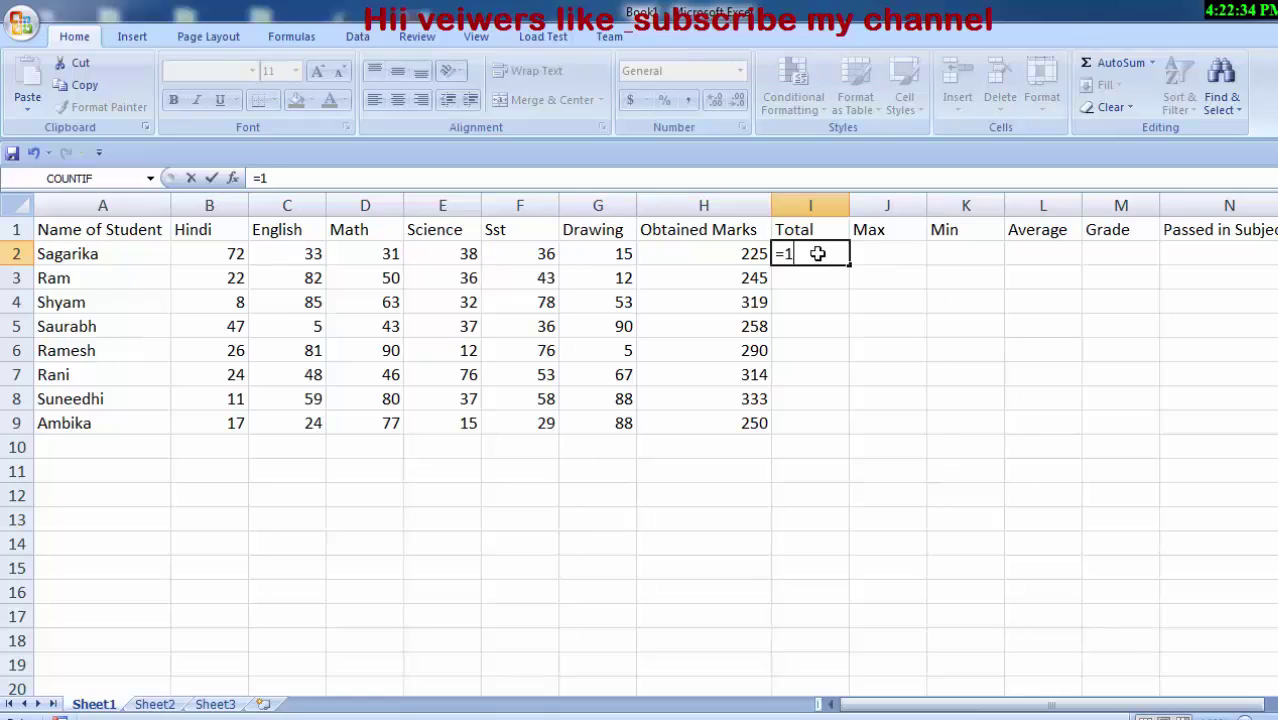
pyautogui.write('00')
pyautogui.press('BackSpace')
pyautogui.press('BackSpace')
pyautogui.press('BackSpace')
pyautogui.write('600')
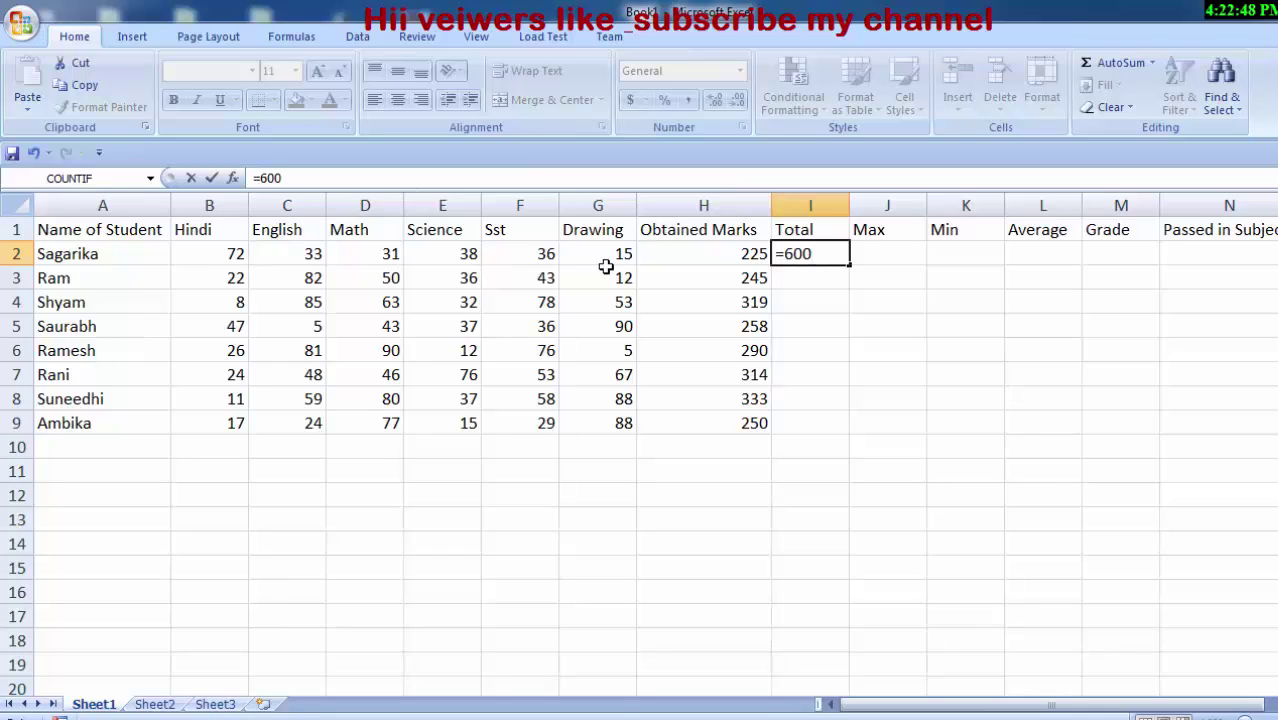
pyautogui.press('BackSpace')
pyautogui.press('BackSpace')
pyautogui.press('BackSpace')
pyautogui.press('BackSpace')
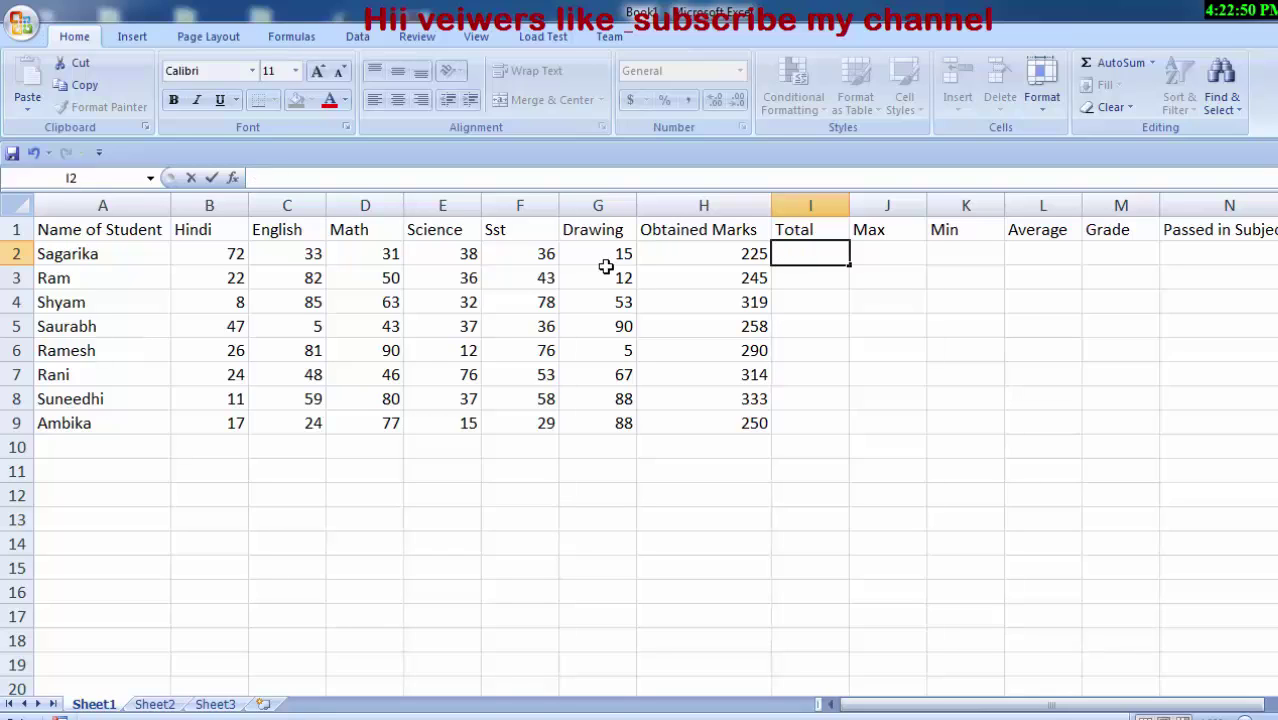
pyautogui.write('600')
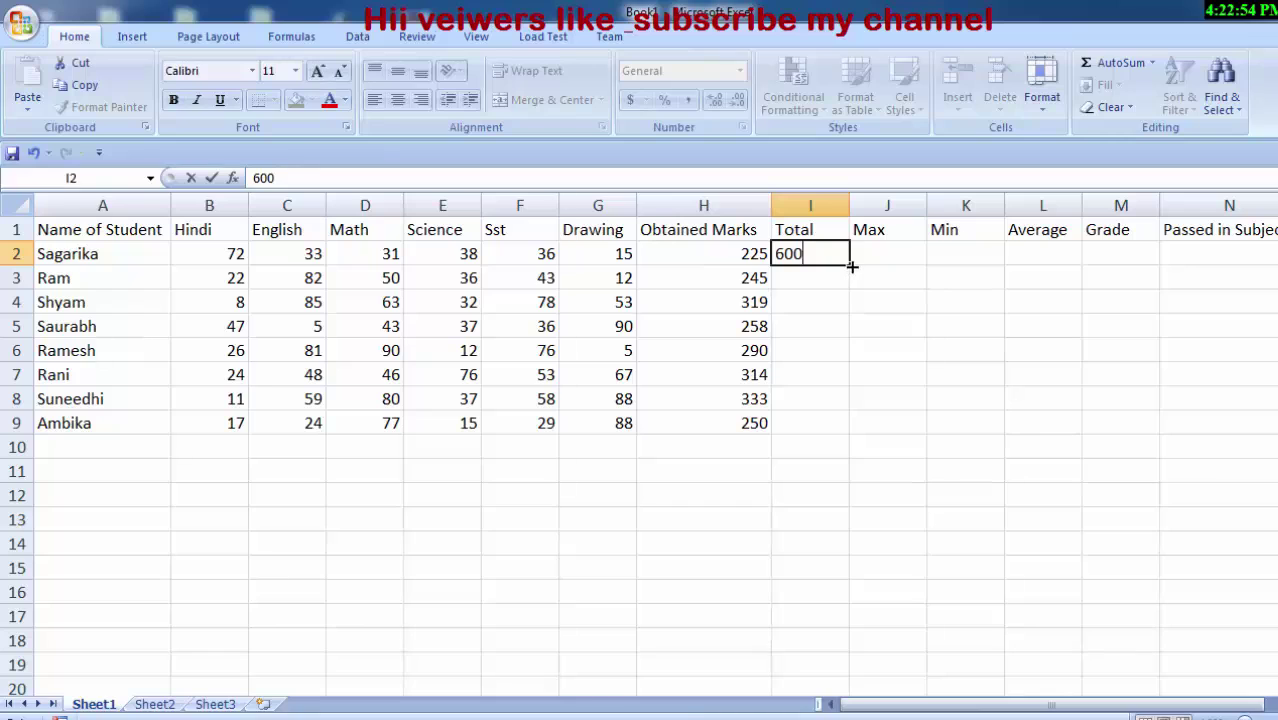
pyautogui.moveTo(851, 266); pyautogui.dragTo(824, 425)
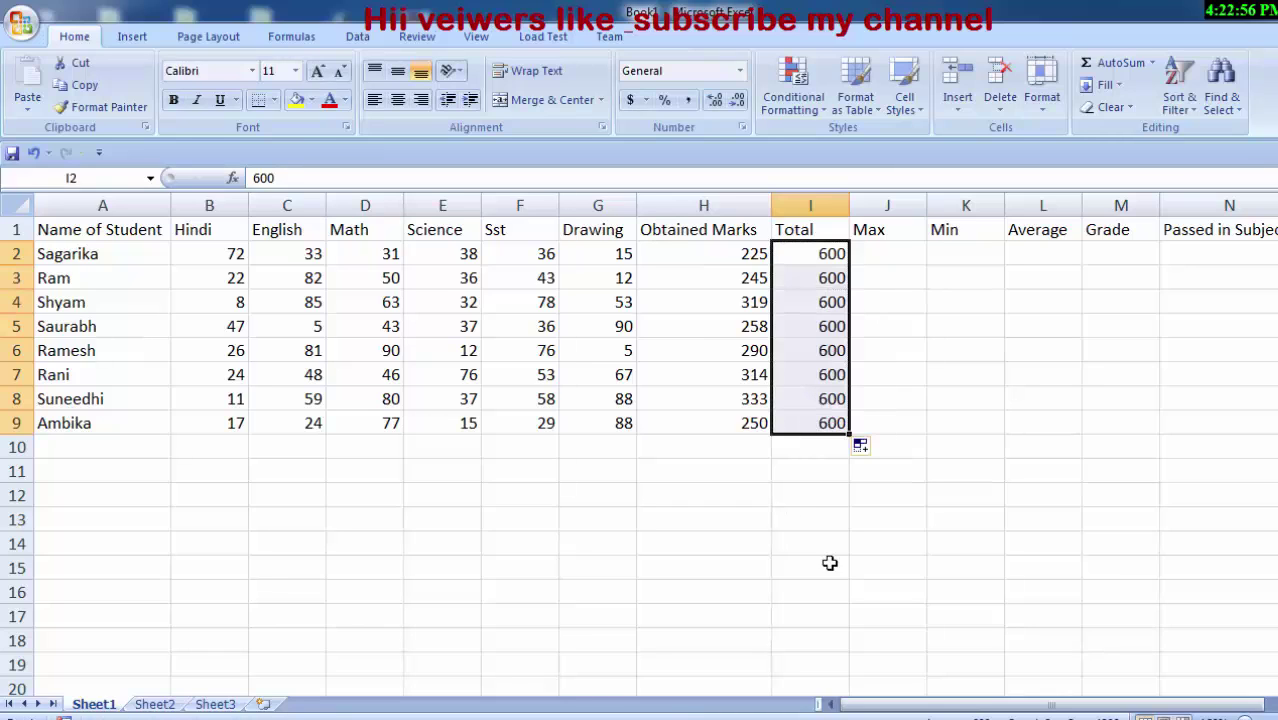
pyautogui.click(1052, 406)
pyautogui.click(912, 368)
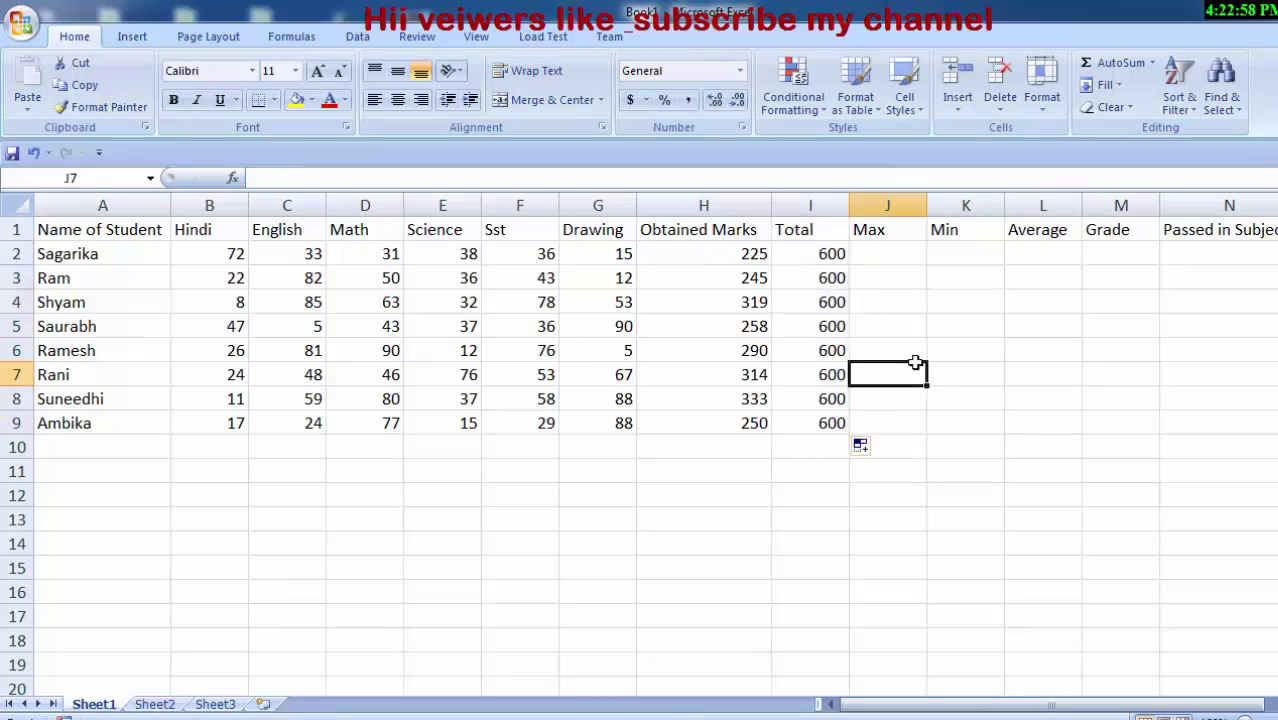
pyautogui.click(895, 245)
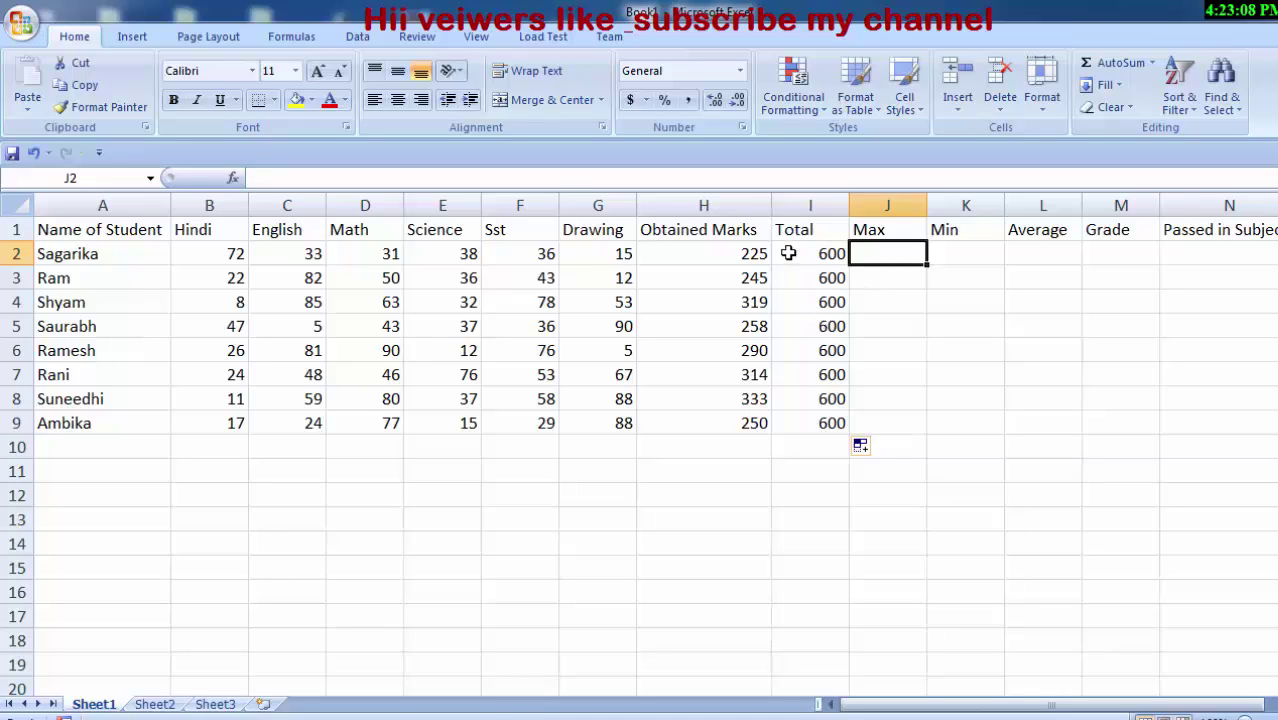
pyautogui.write('=')
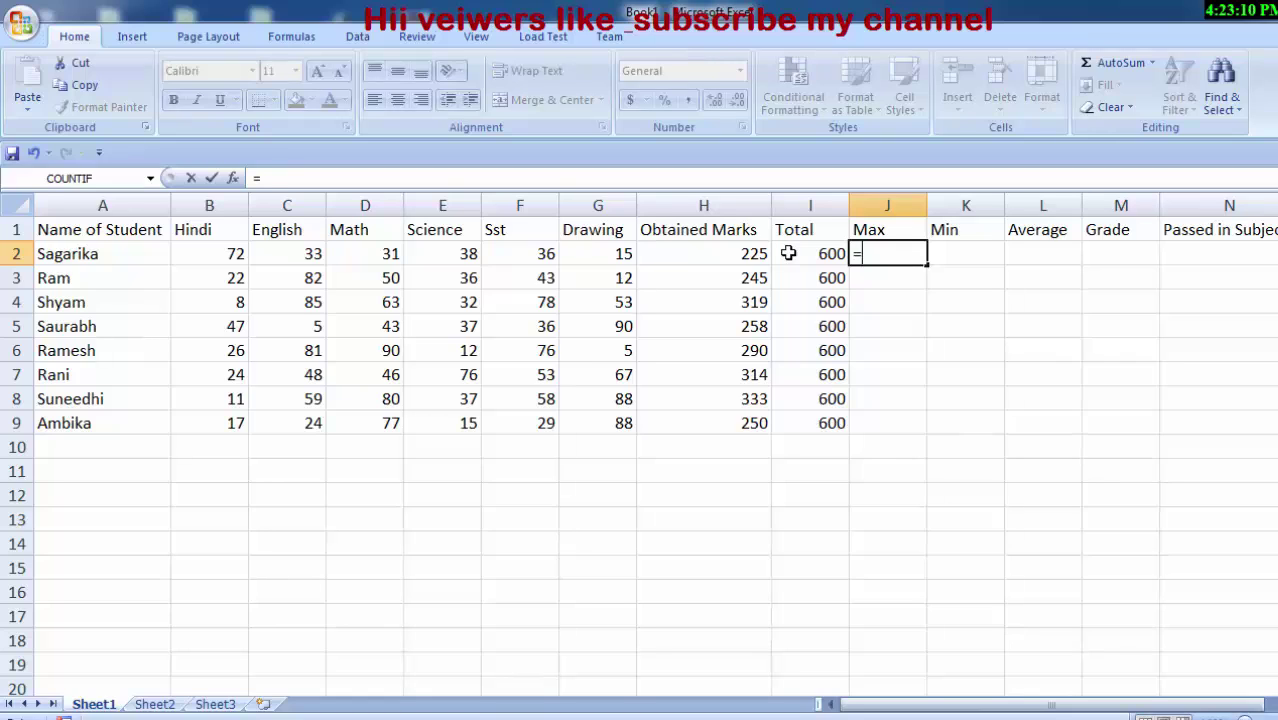
pyautogui.write('m')
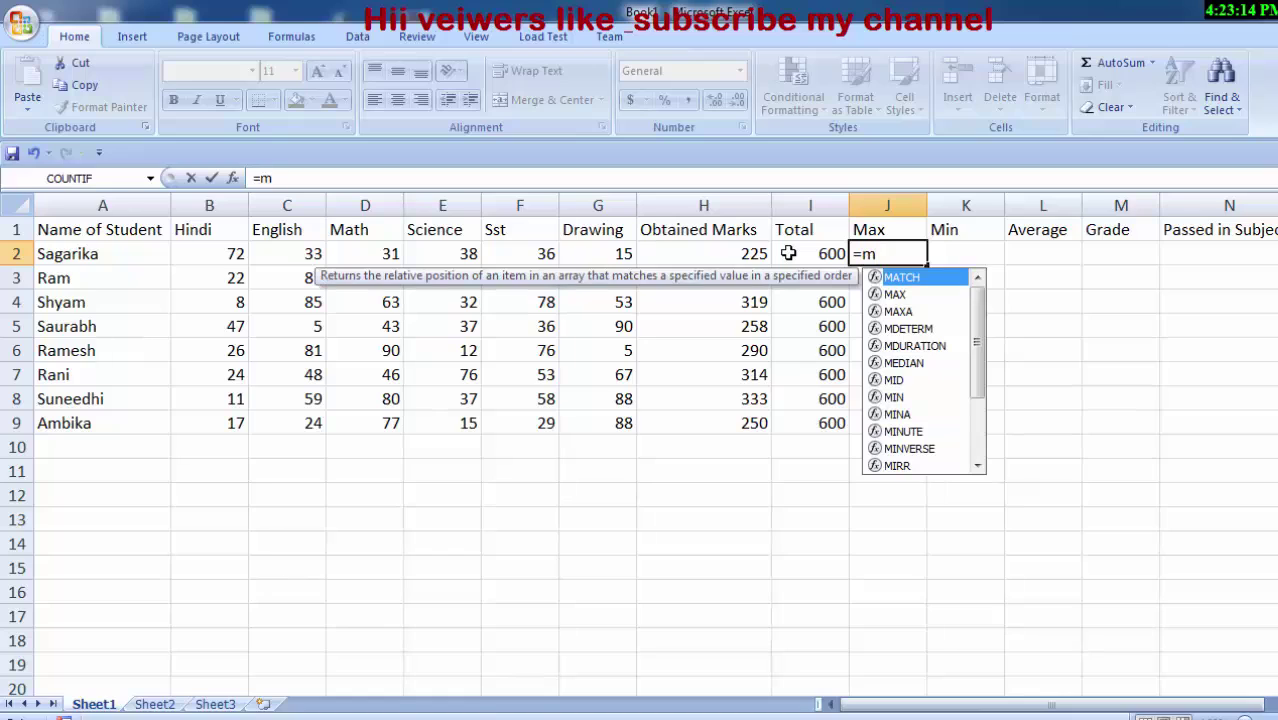
pyautogui.write('a')
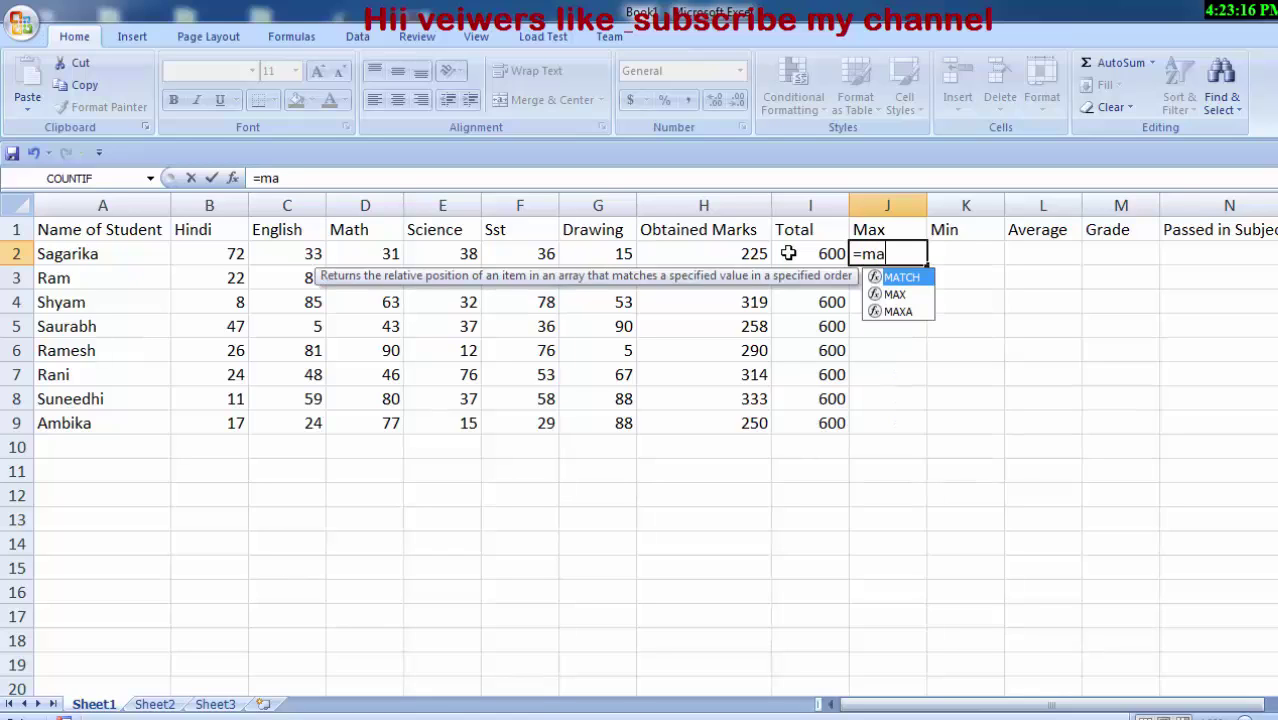
pyautogui.write('x')
pyautogui.press('Tab')
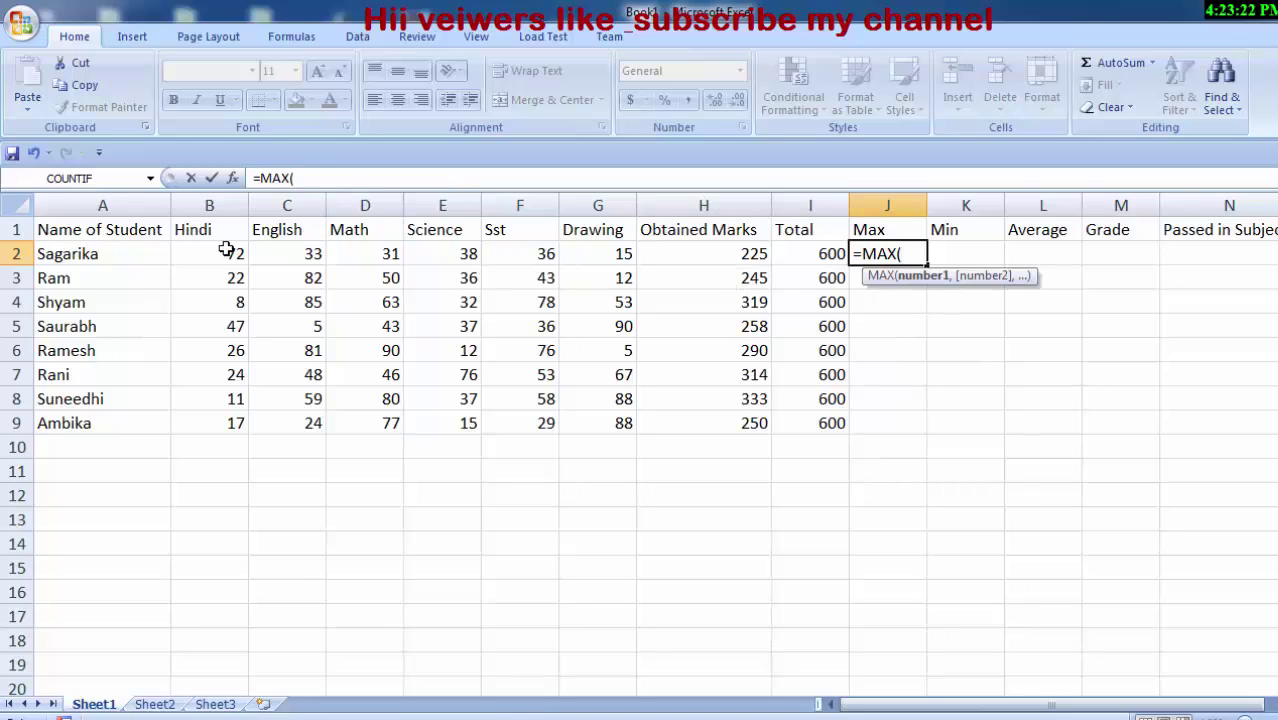
pyautogui.moveTo(226, 249); pyautogui.dragTo(594, 252)
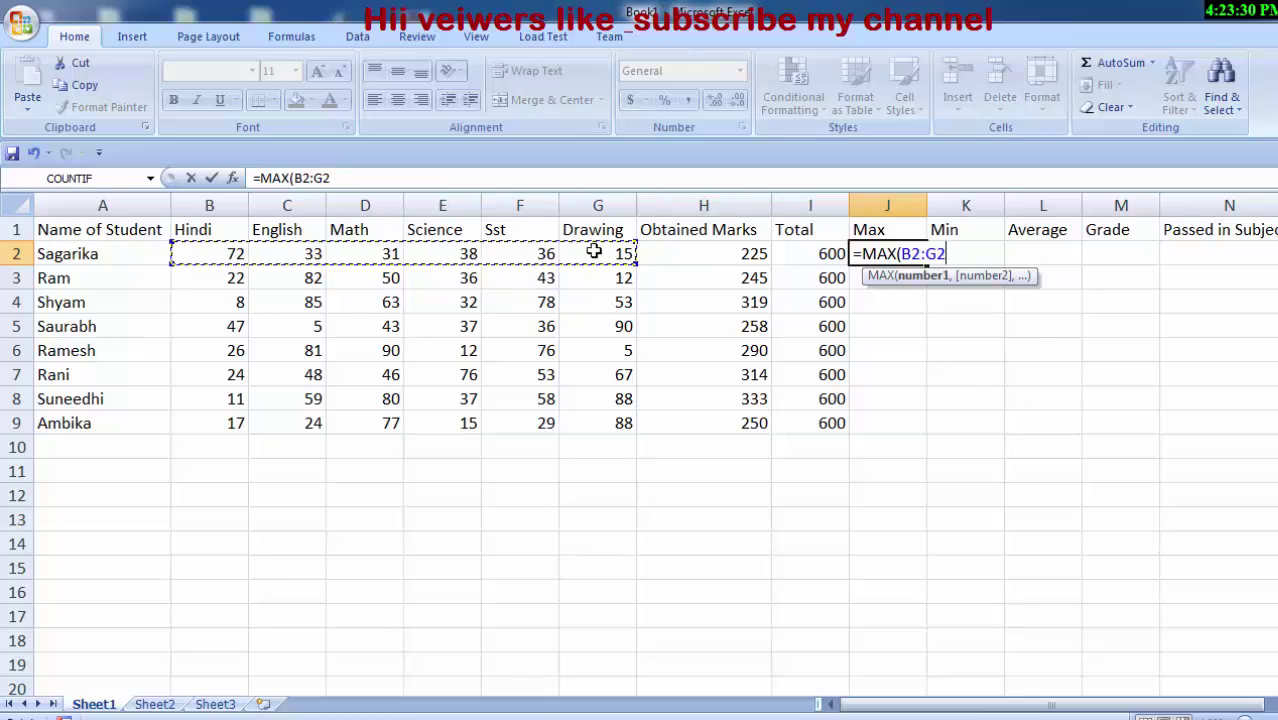
pyautogui.press('BackSpace')
pyautogui.press('BackSpace')
pyautogui.press('BackSpace')
pyautogui.press('BackSpace')
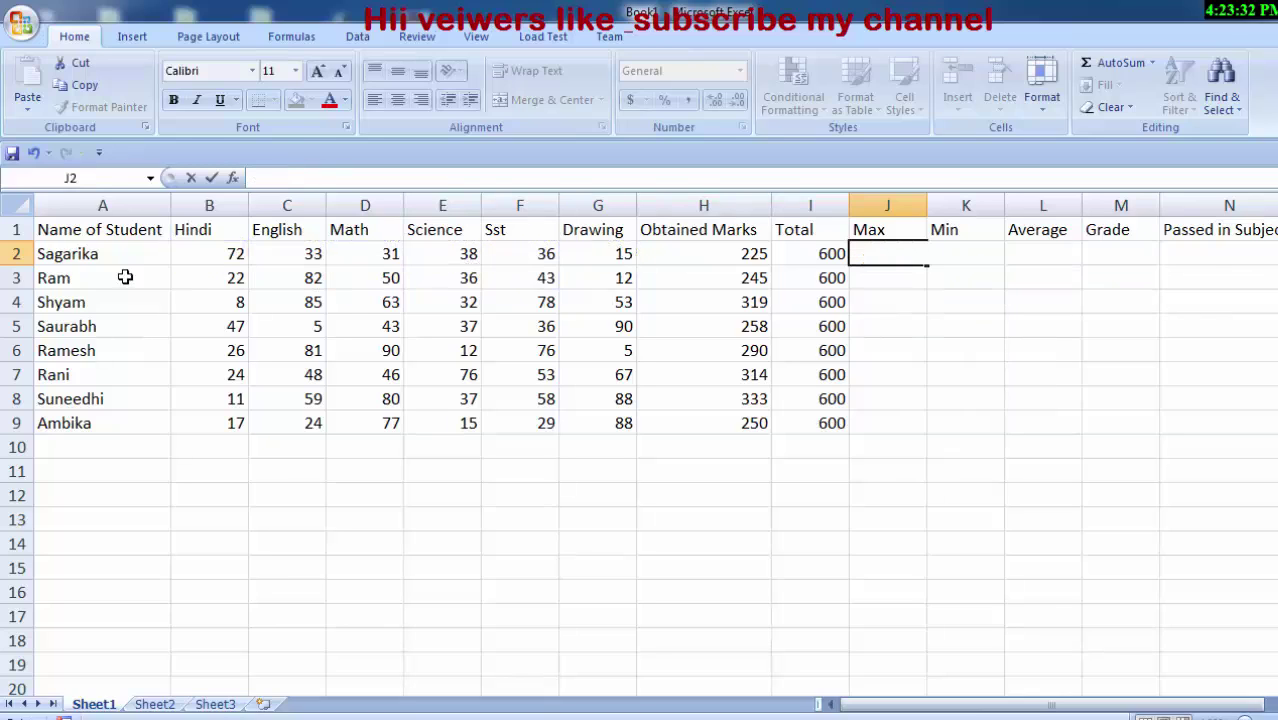
# Insert =MAX(B2:G2) in J2 through the function search and fill it down to J9.
pyautogui.click(233, 178)
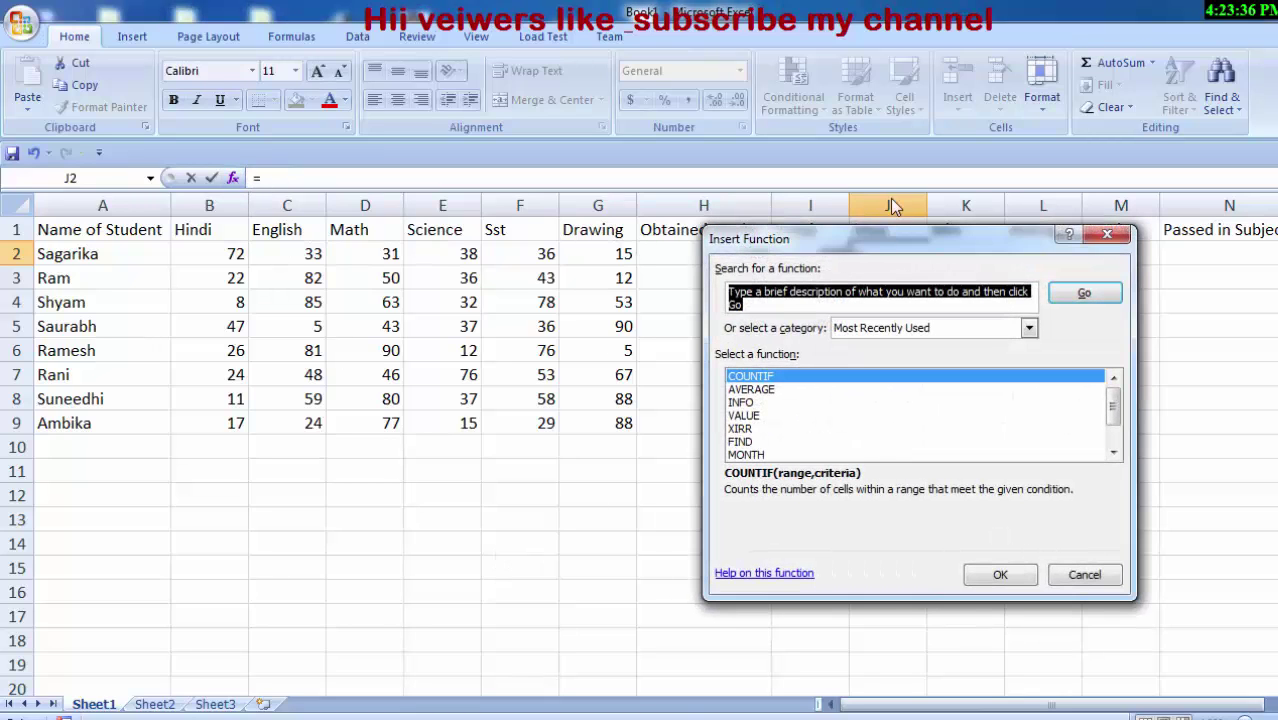
pyautogui.moveTo(853, 243); pyautogui.dragTo(862, 373)
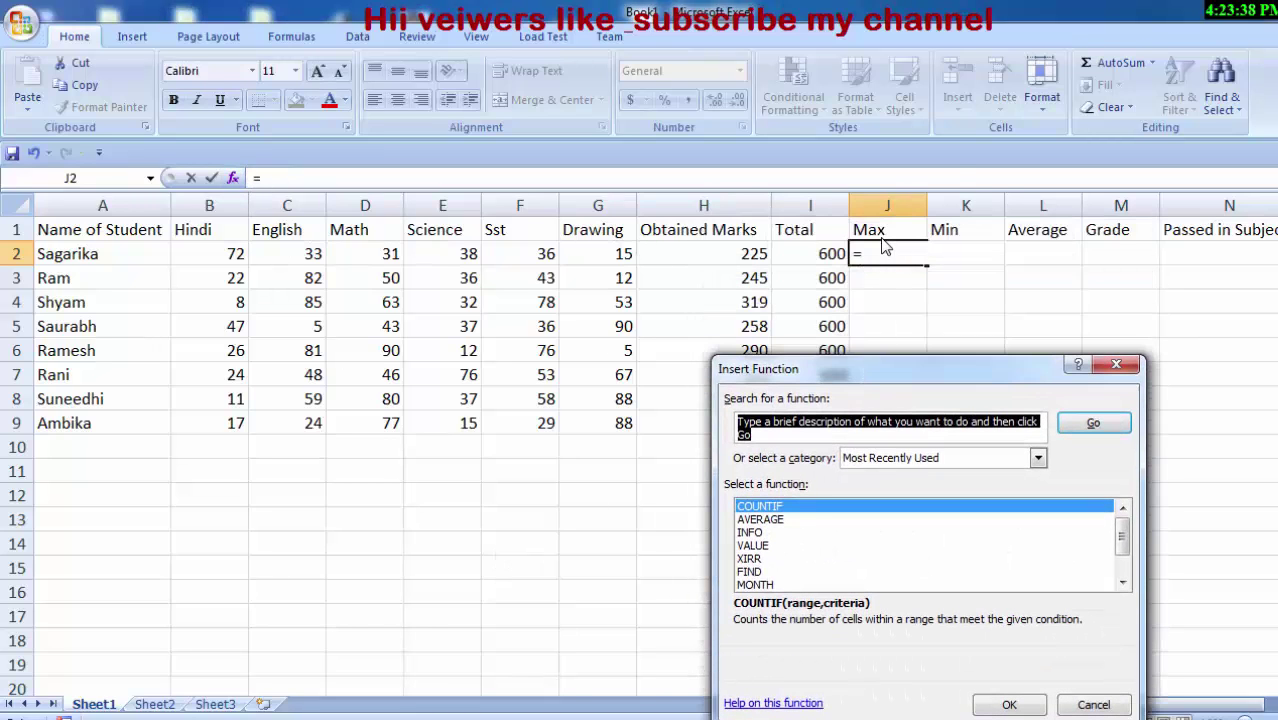
pyautogui.press('BackSpace')
pyautogui.write('ma')
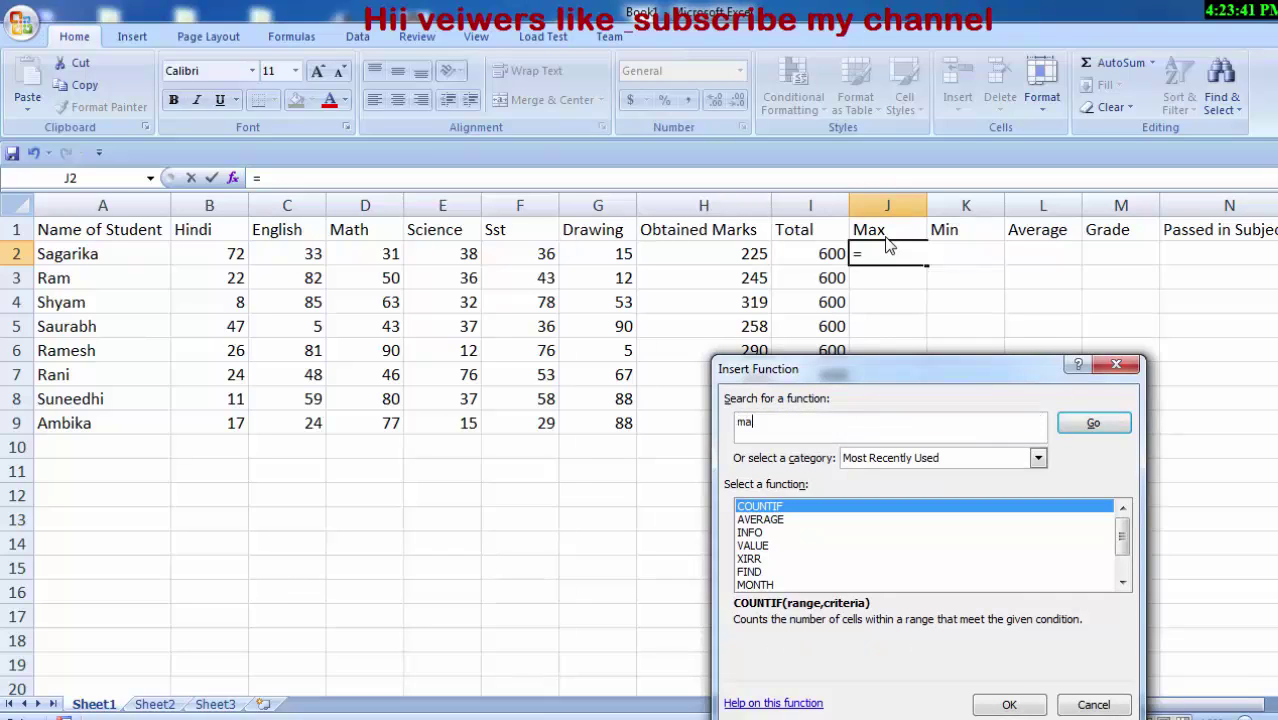
pyautogui.write('x')
pyautogui.press('Return')
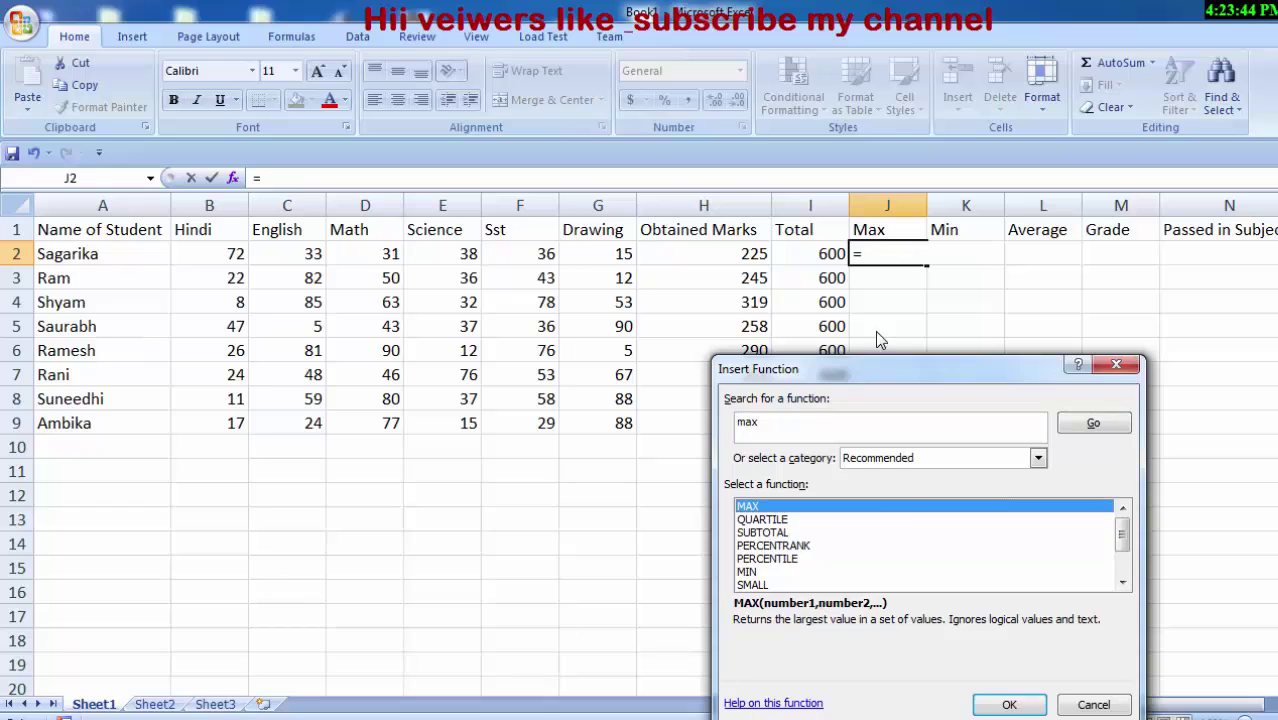
pyautogui.click(1005, 706)
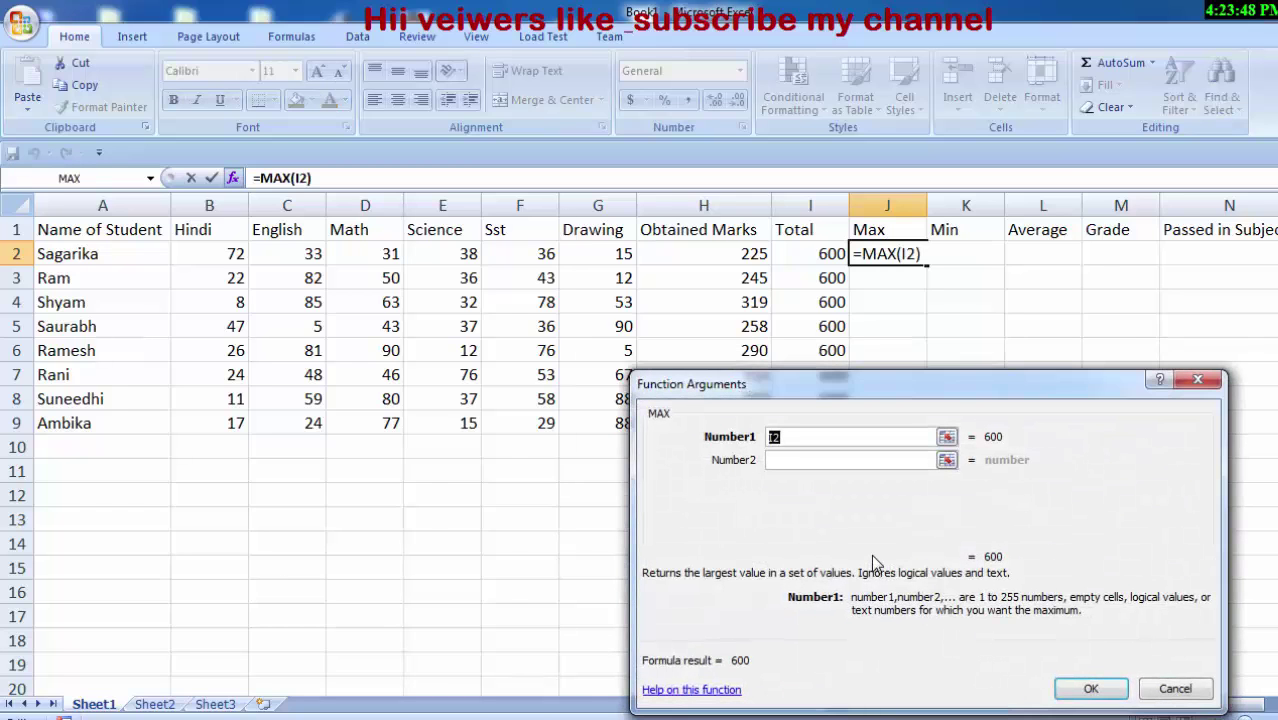
pyautogui.press('BackSpace')
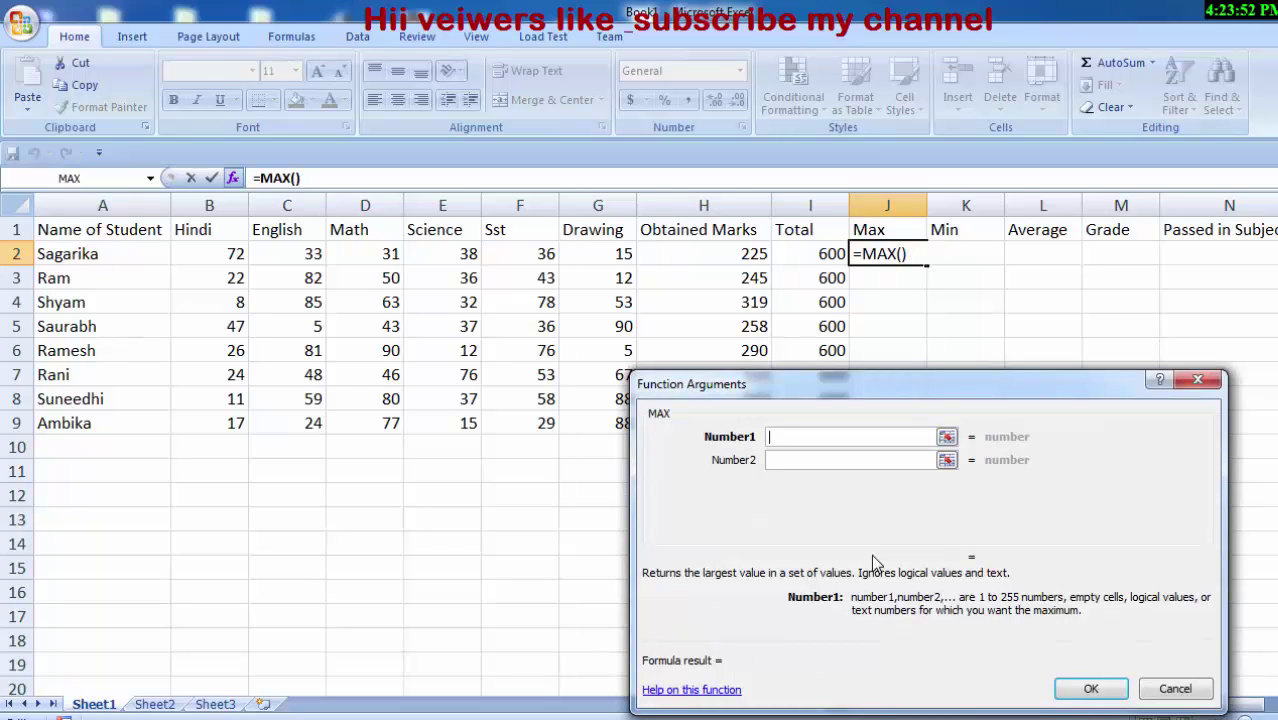
pyautogui.click(230, 246)
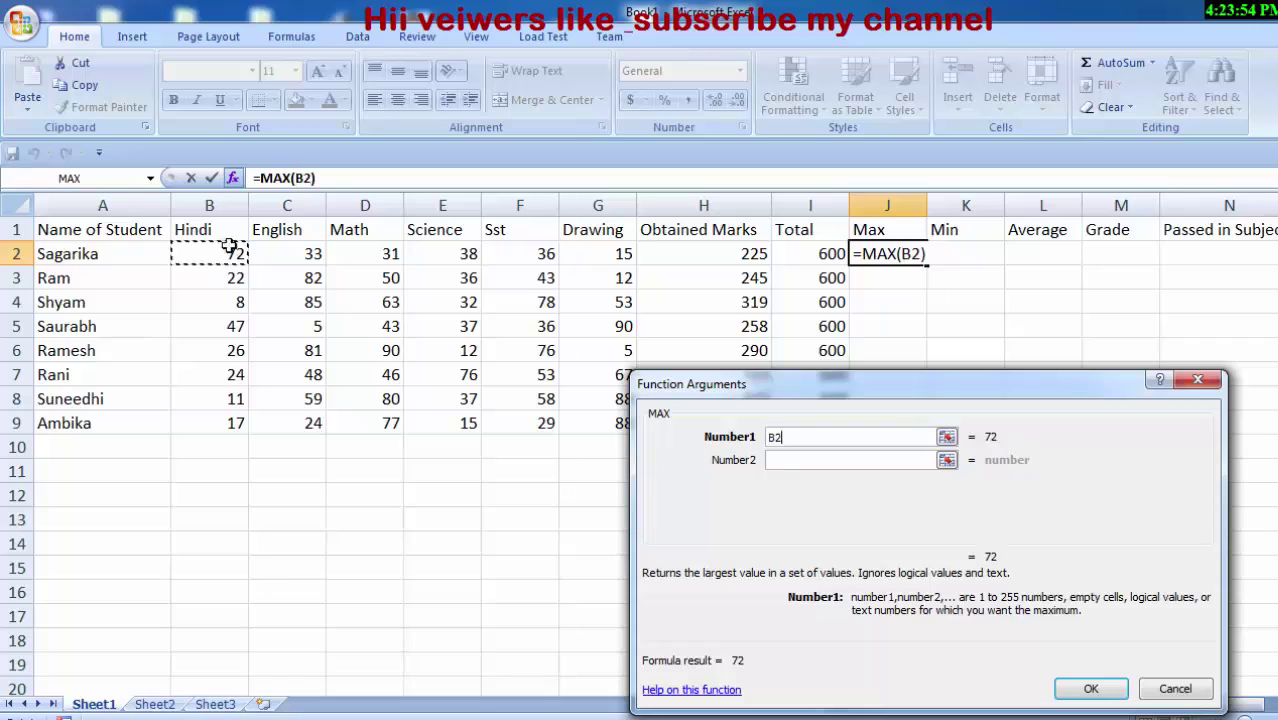
pyautogui.moveTo(230, 246); pyautogui.dragTo(574, 262)
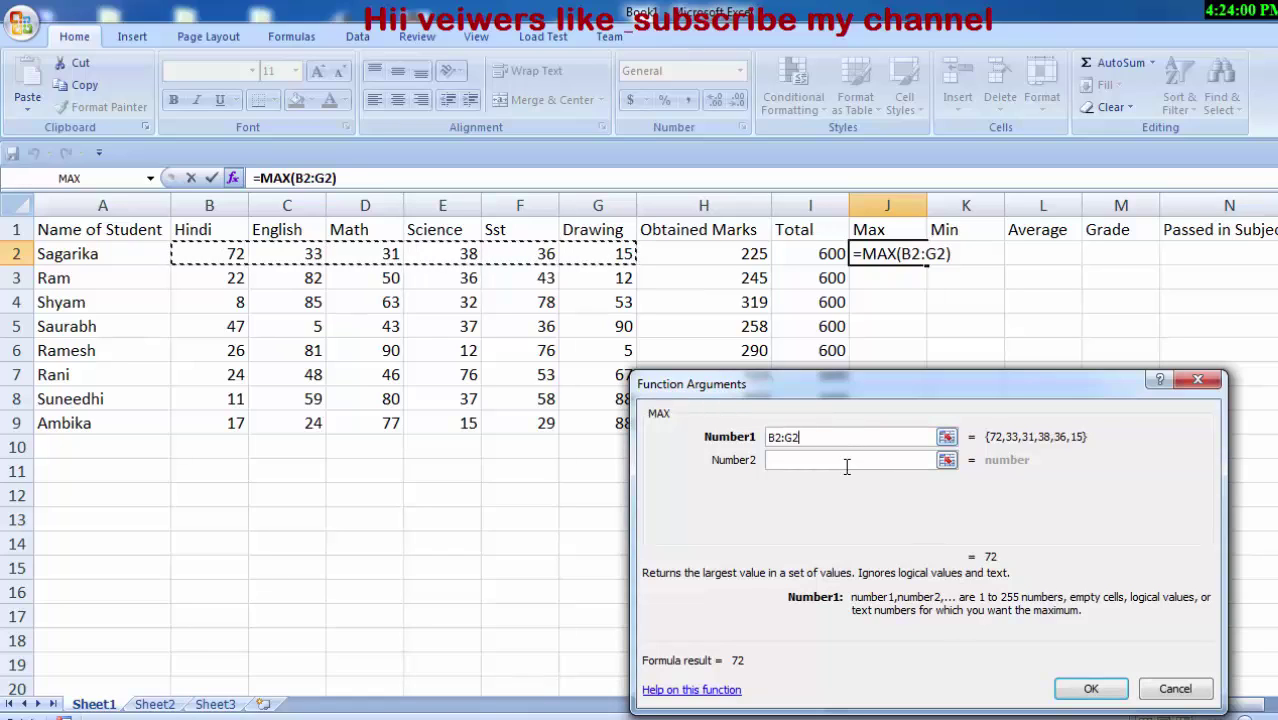
pyautogui.click(1091, 690)
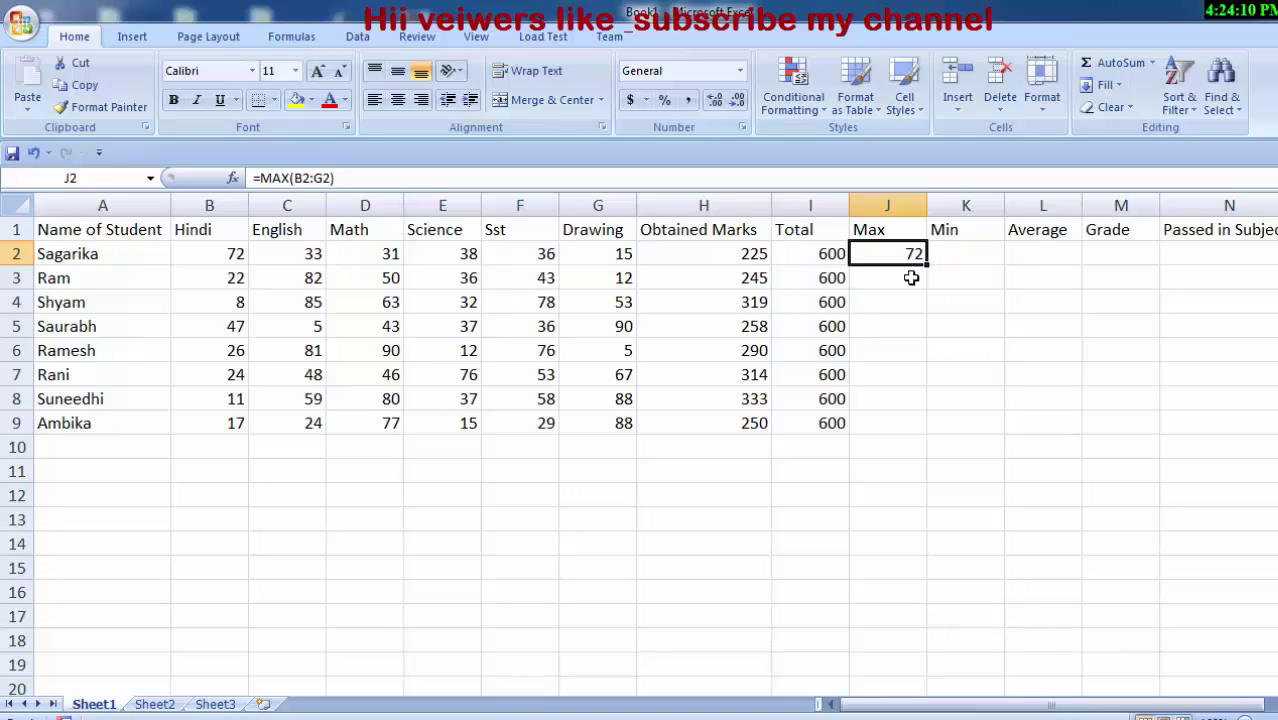
pyautogui.moveTo(927, 262); pyautogui.dragTo(931, 433)
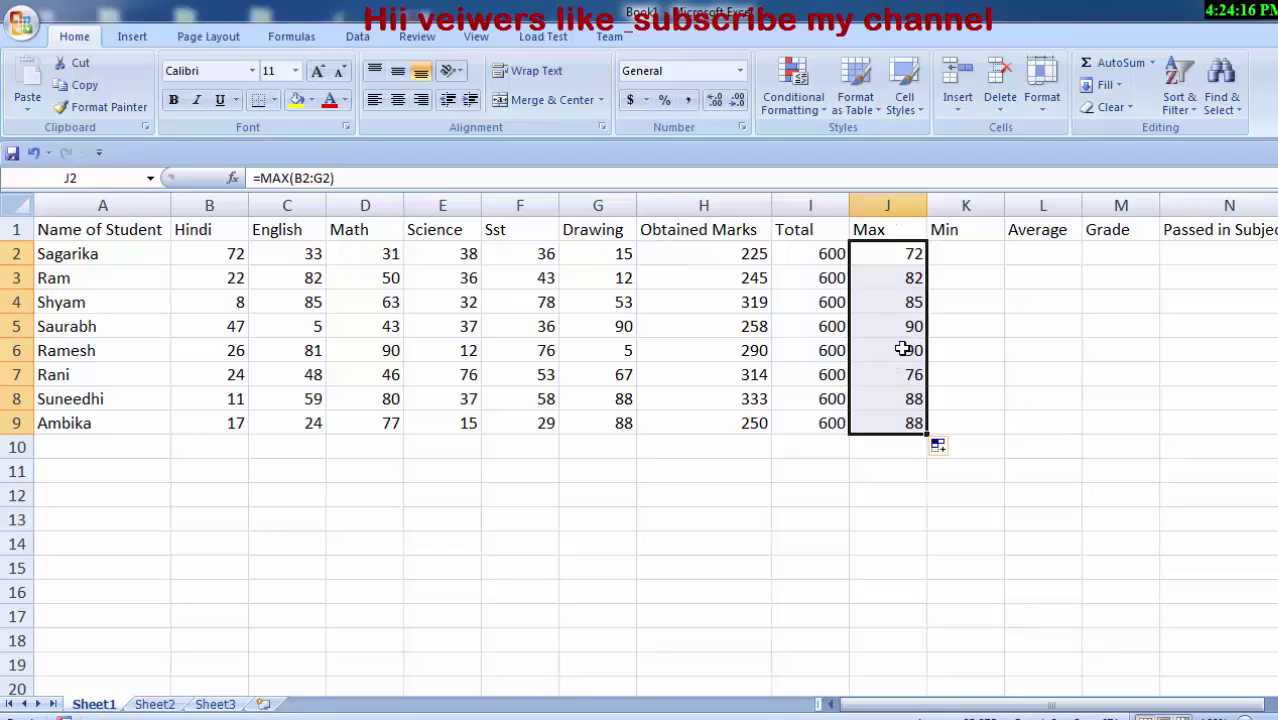
# Enter =MIN(B2:G2) in K2 and fill it down to K9.
pyautogui.click(957, 253)
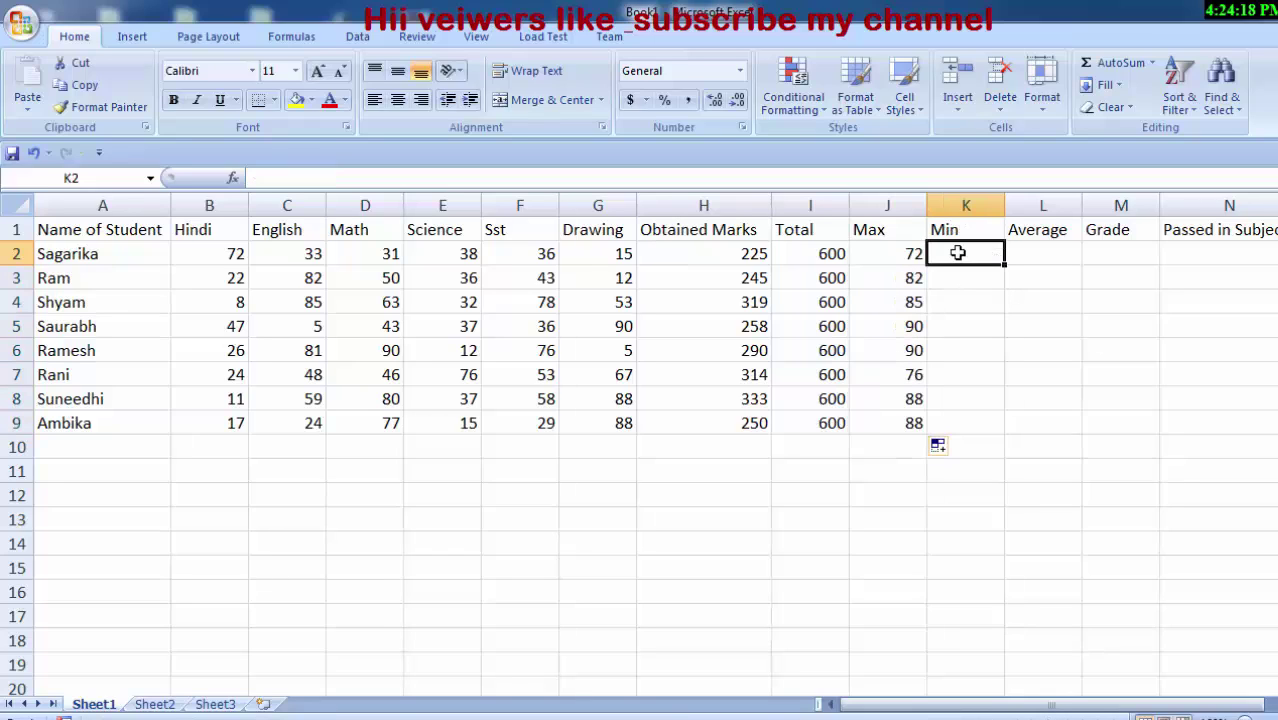
pyautogui.write('=m')
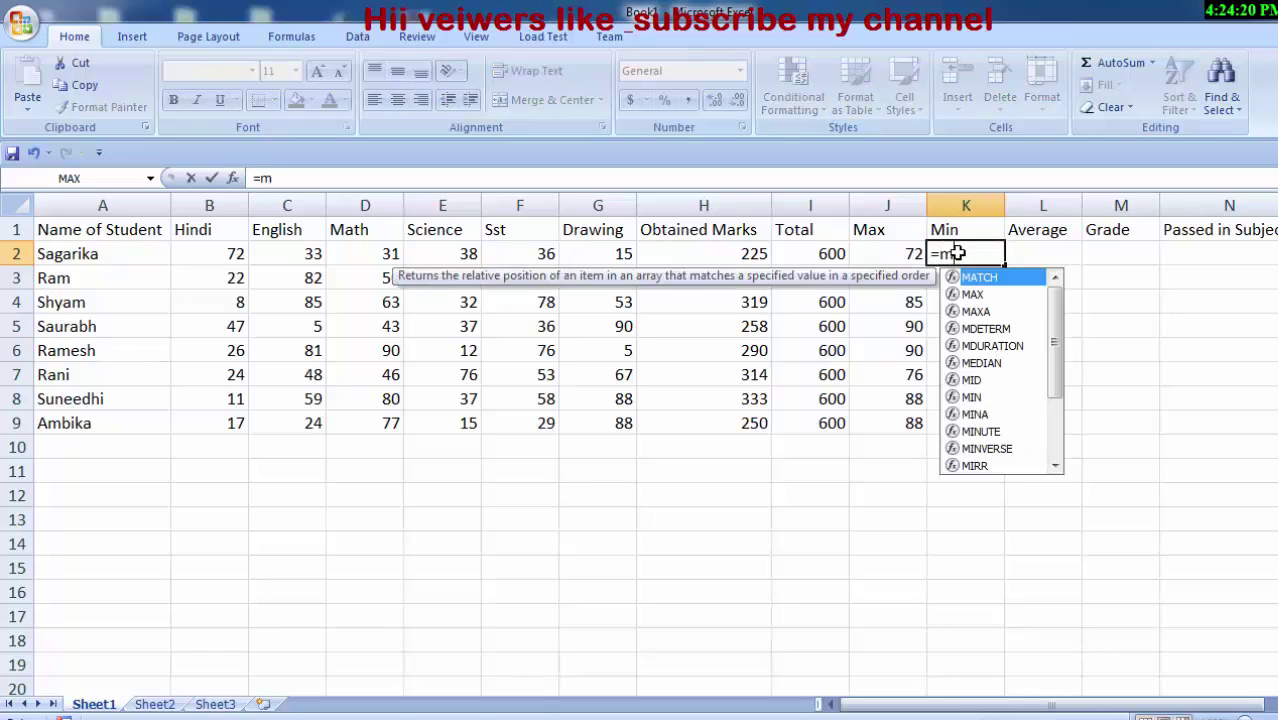
pyautogui.write('in')
pyautogui.press('Tab')
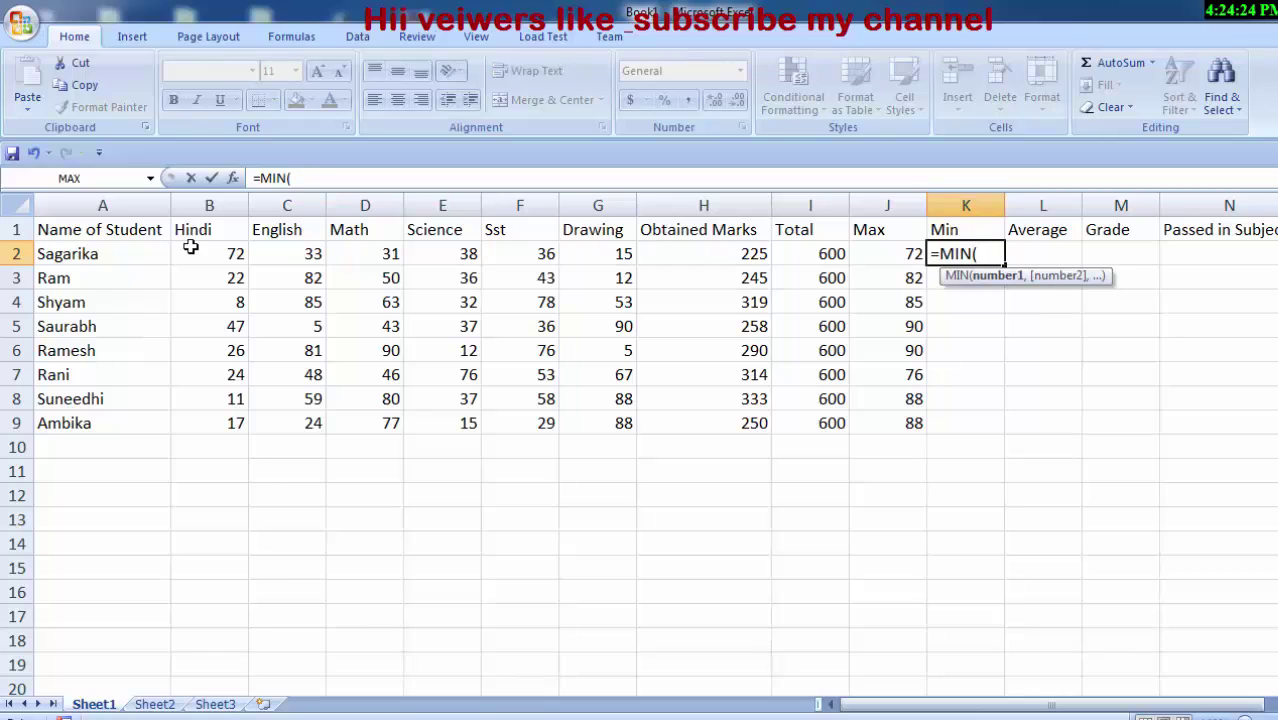
pyautogui.moveTo(190, 247); pyautogui.dragTo(565, 253)
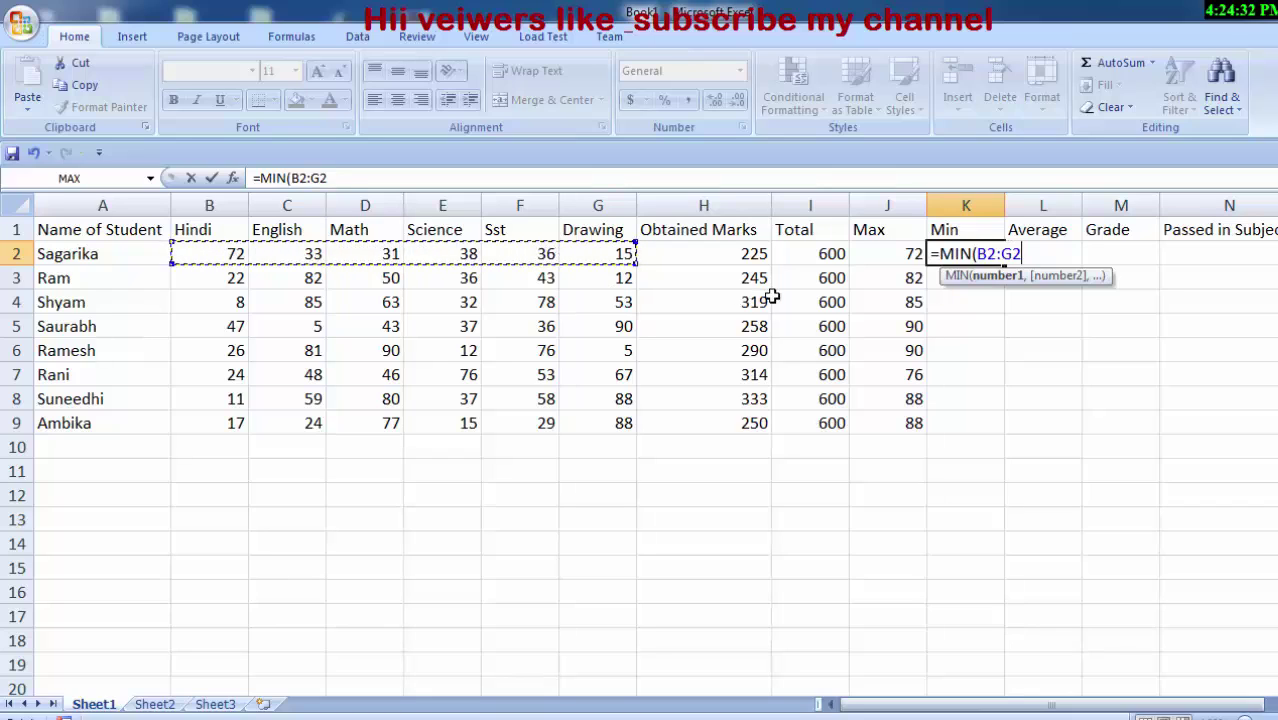
pyautogui.write(')')
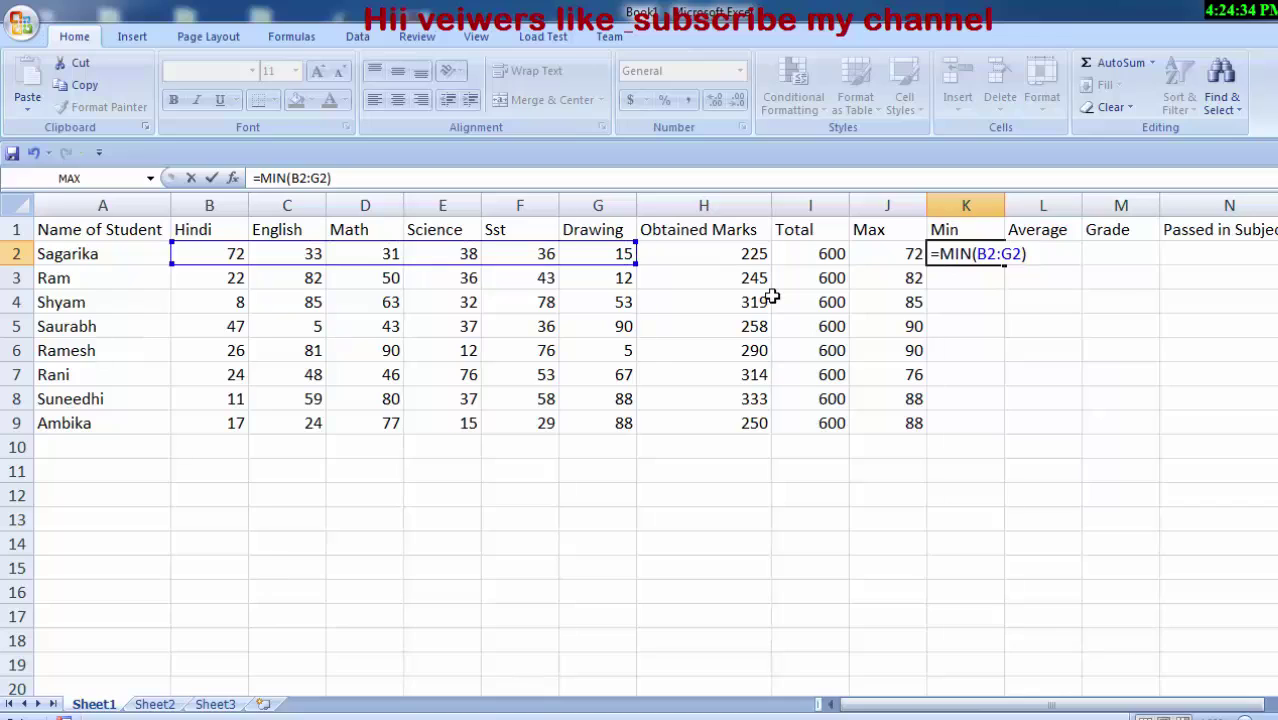
pyautogui.press('Return')
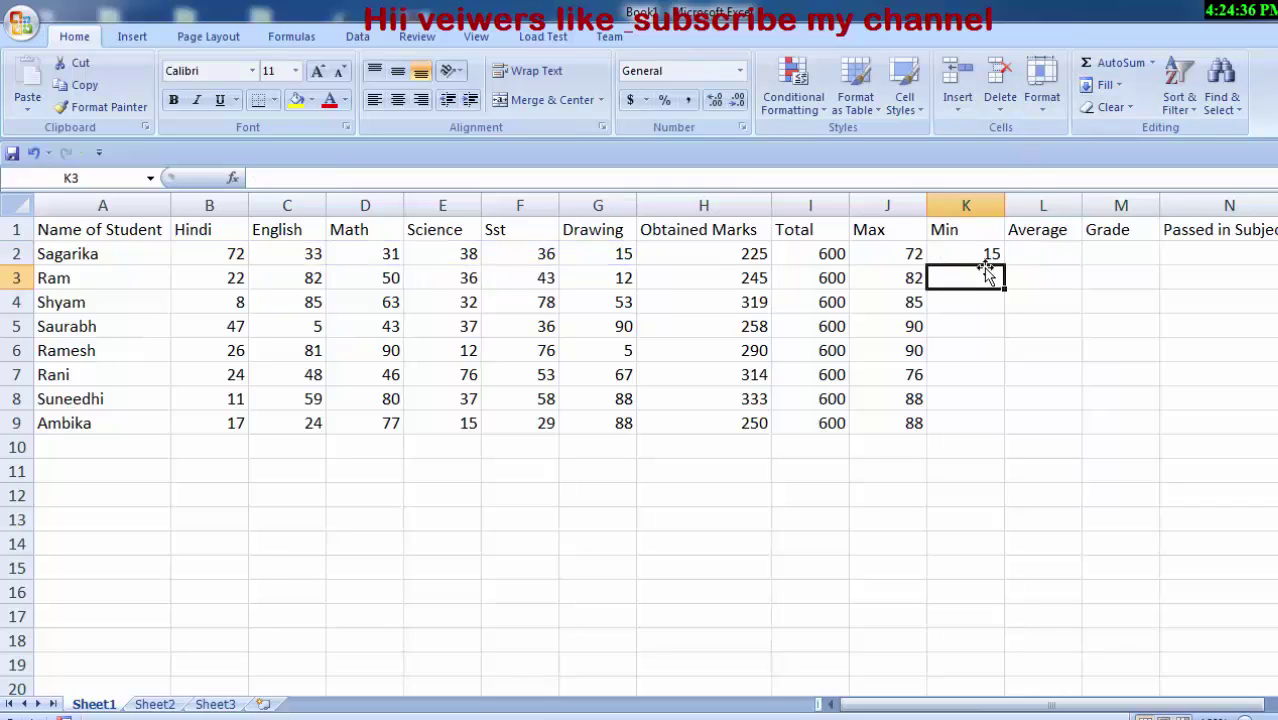
pyautogui.click(984, 253)
pyautogui.moveTo(1004, 262); pyautogui.dragTo(1002, 433)
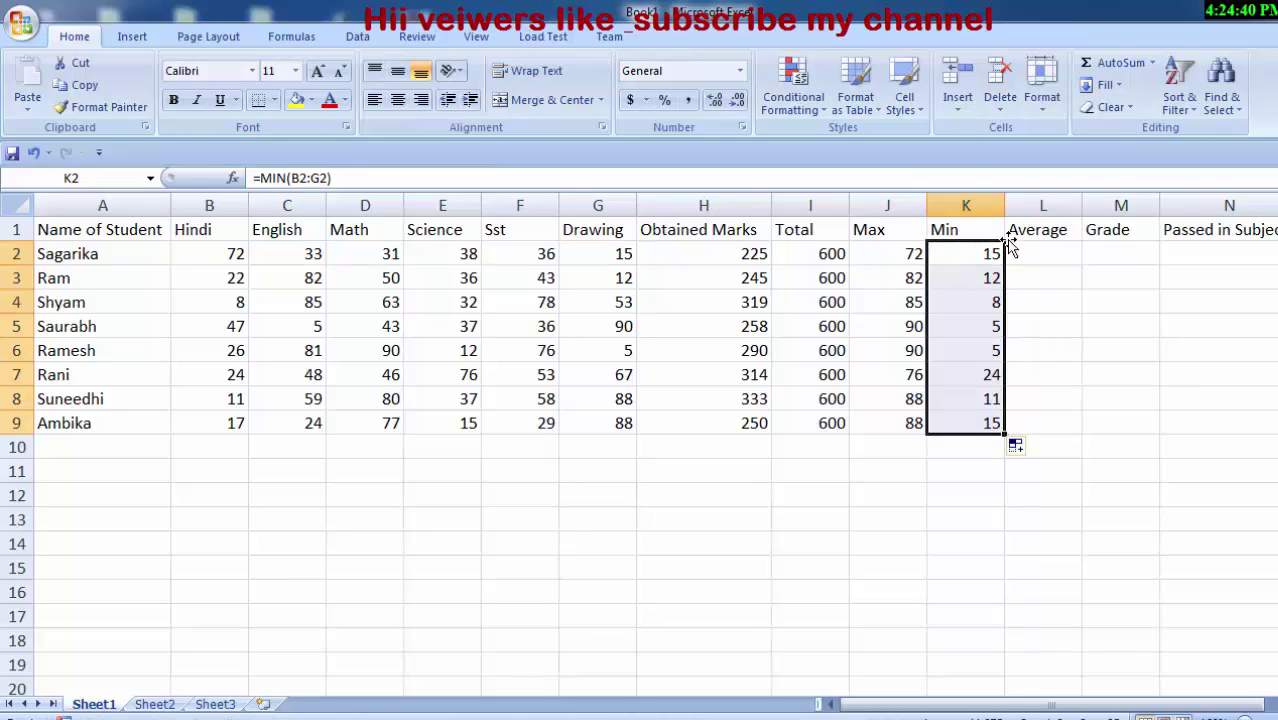
pyautogui.click(1039, 254)
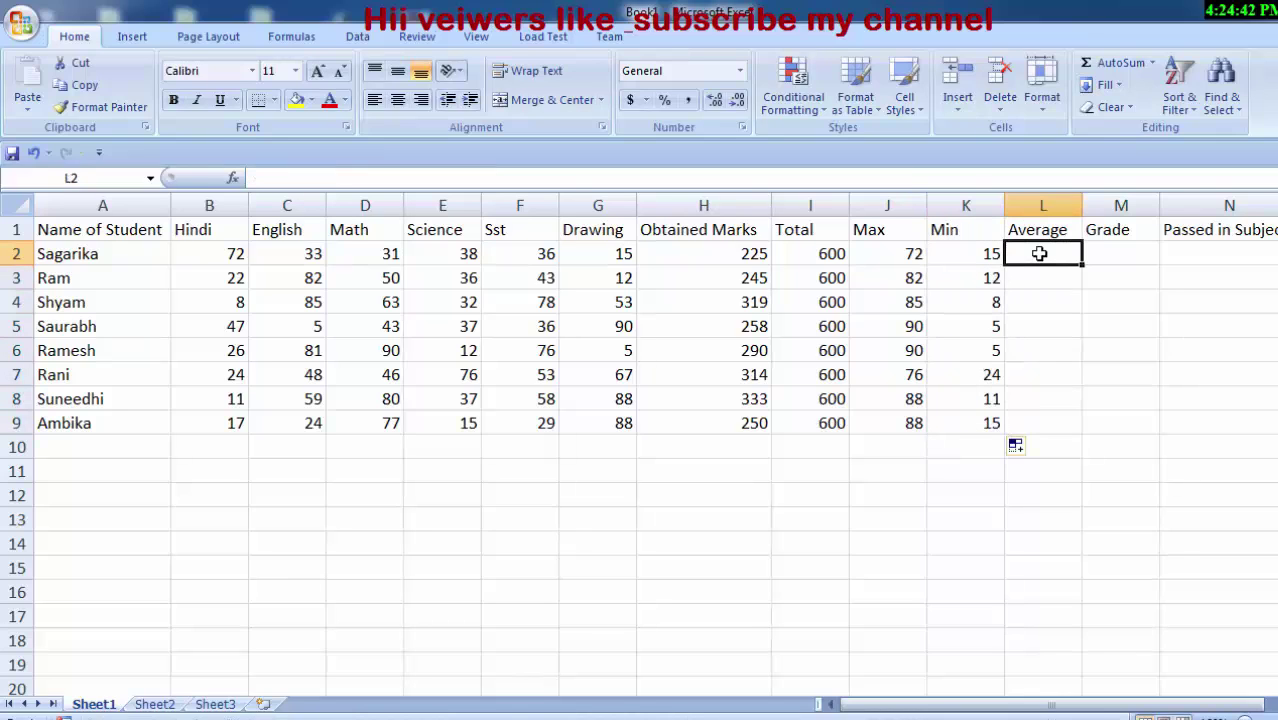
# Enter =AVERAGE(B2:G2) in L2 and fill it down to L9.
pyautogui.write('=a')
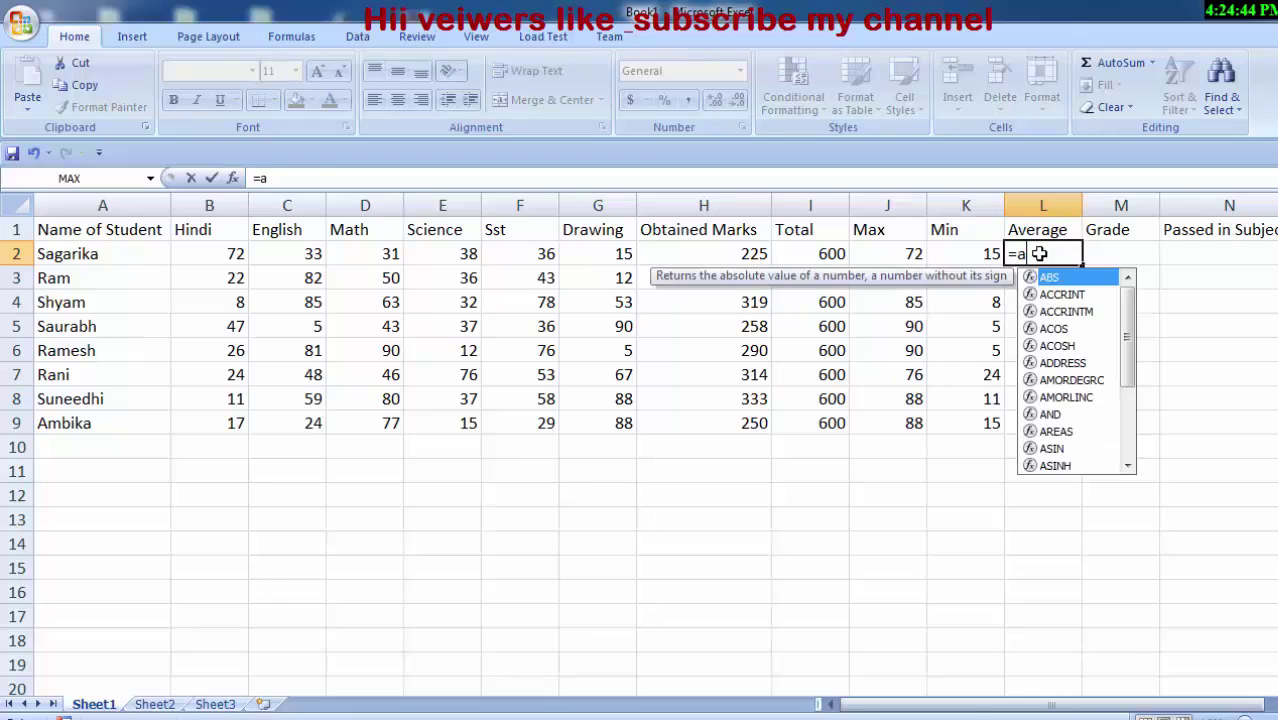
pyautogui.write('vera')
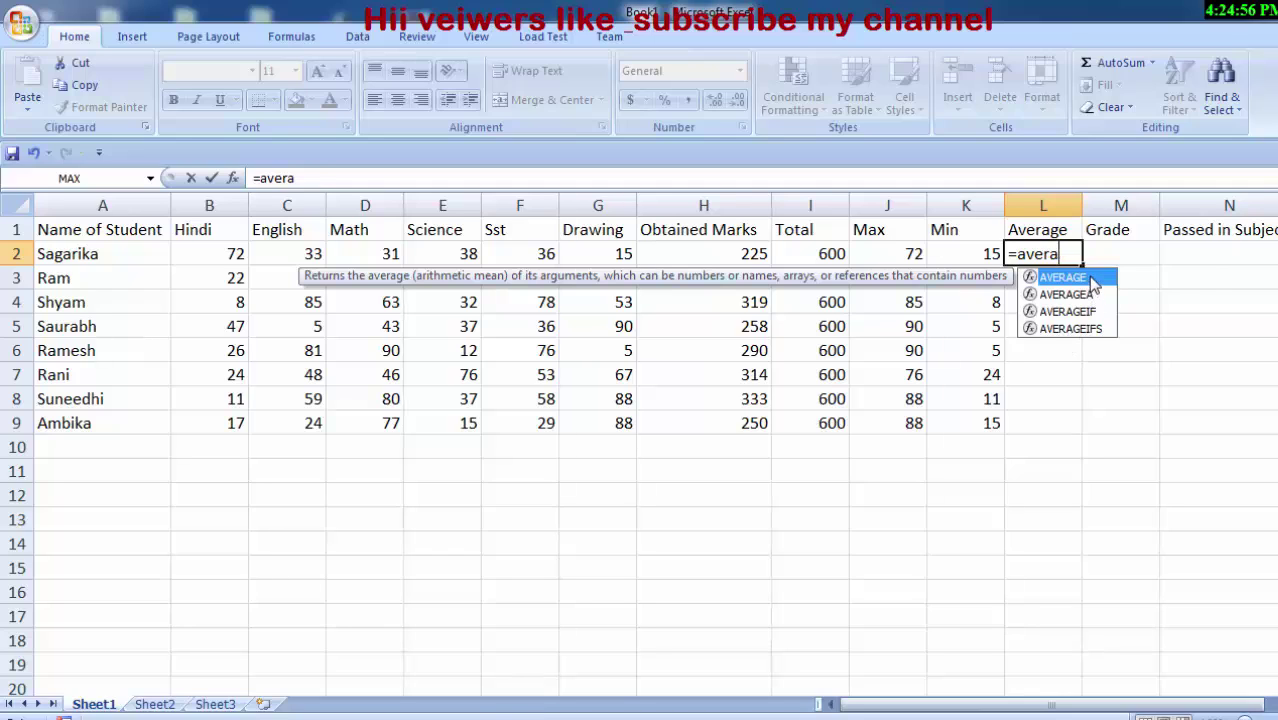
pyautogui.doubleClick(1091, 281)
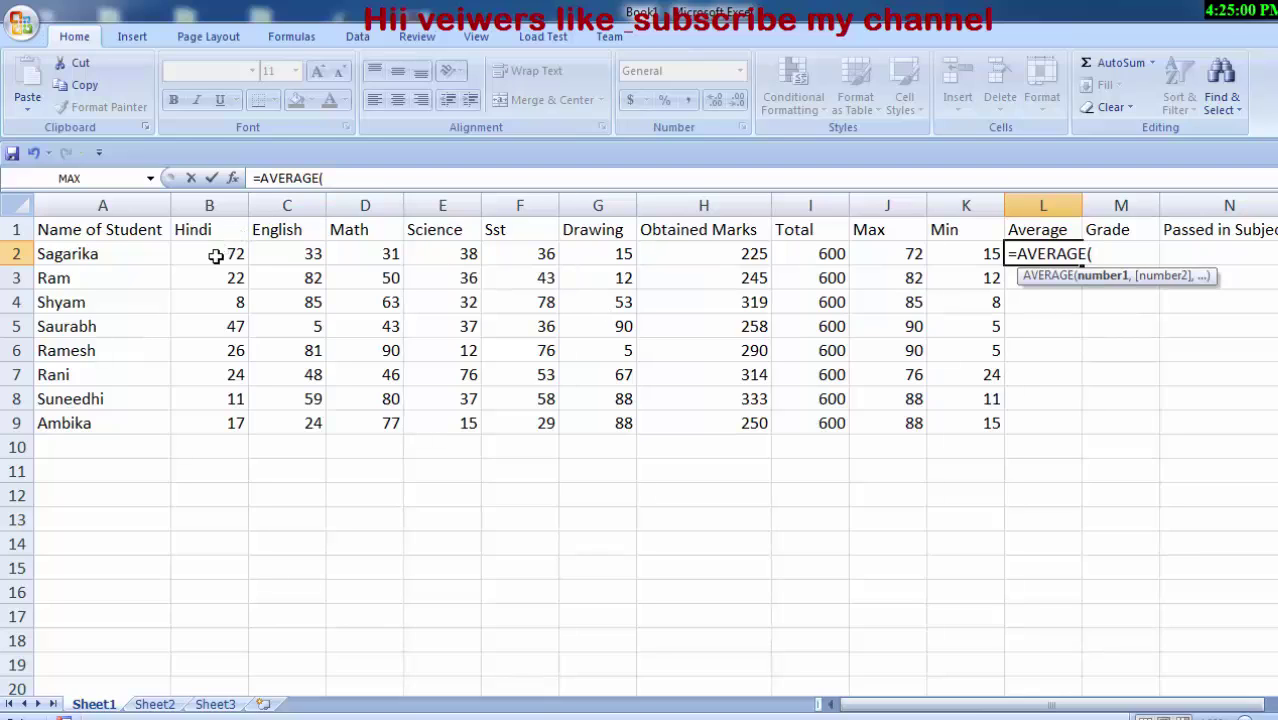
pyautogui.moveTo(215, 256); pyautogui.dragTo(594, 250)
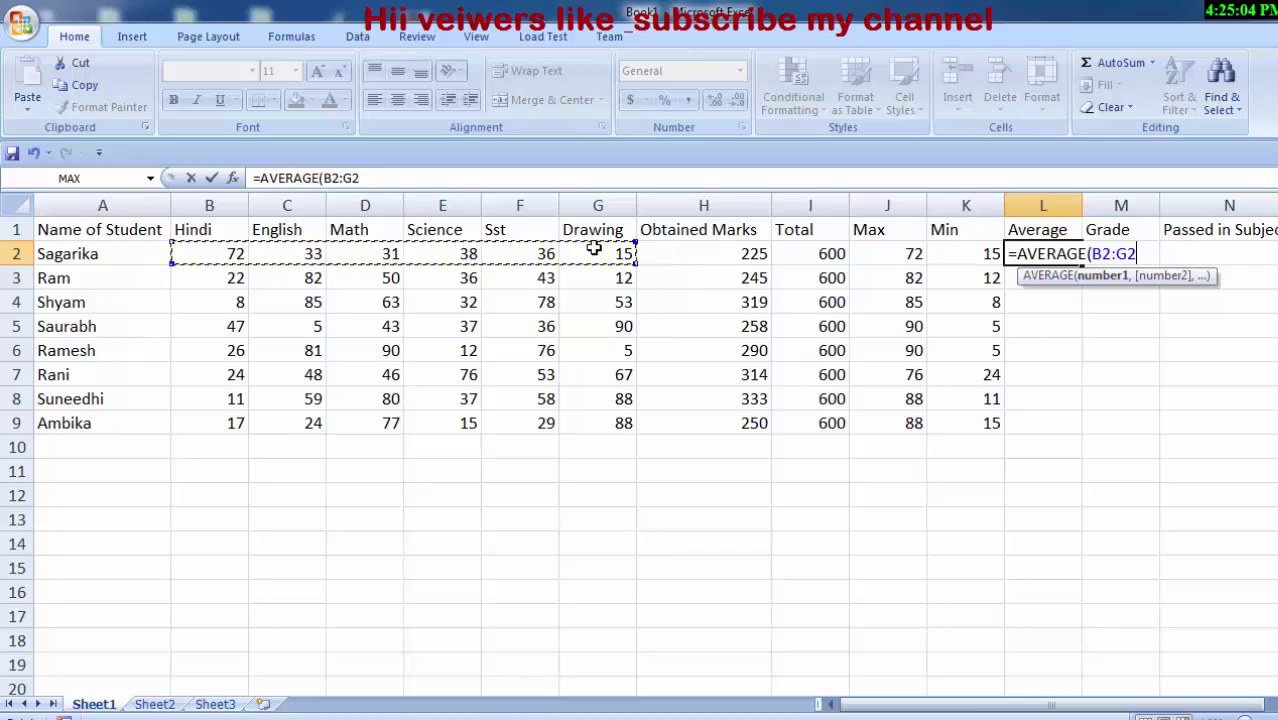
pyautogui.write(')')
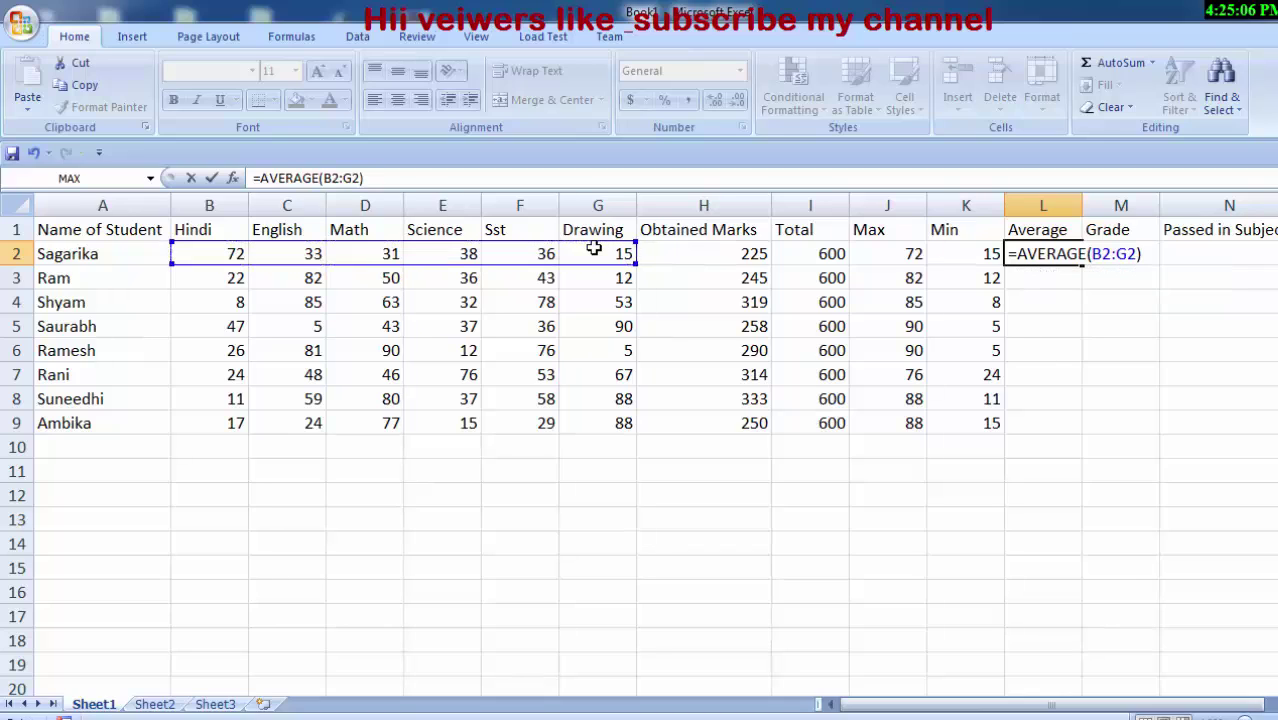
pyautogui.press('Return')
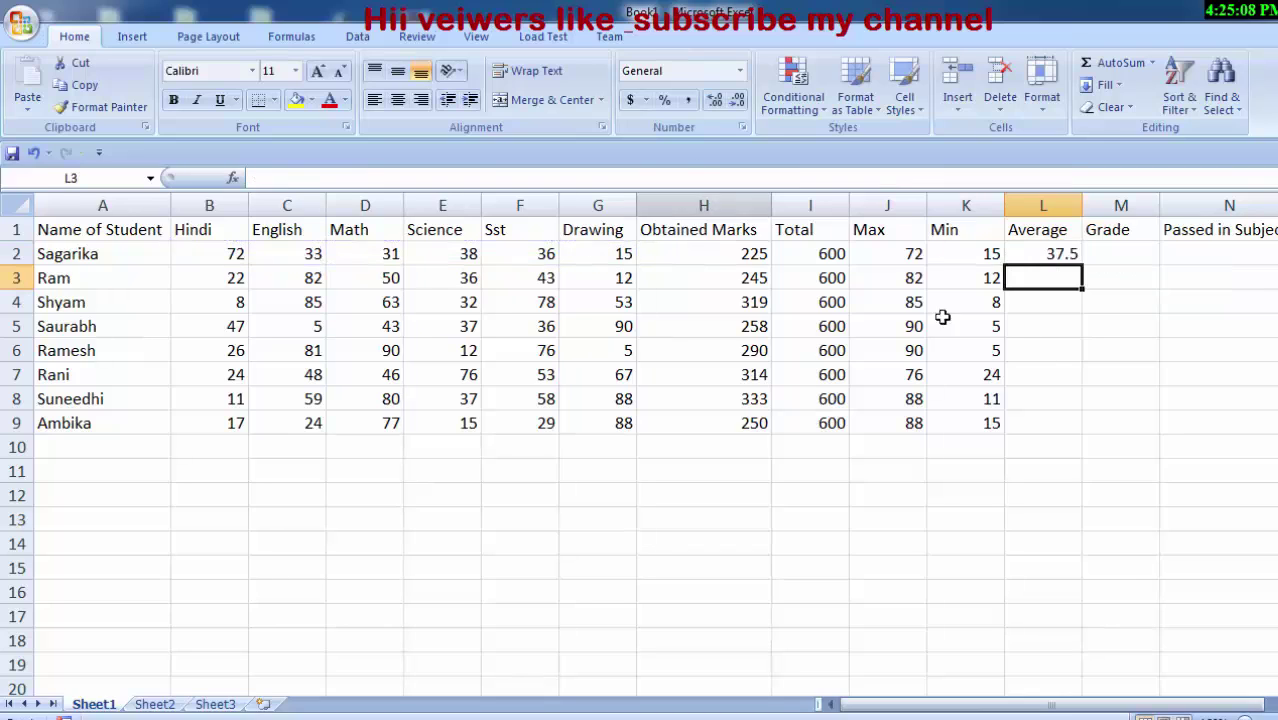
pyautogui.click(1062, 256)
pyautogui.moveTo(1081, 266); pyautogui.dragTo(1075, 430)
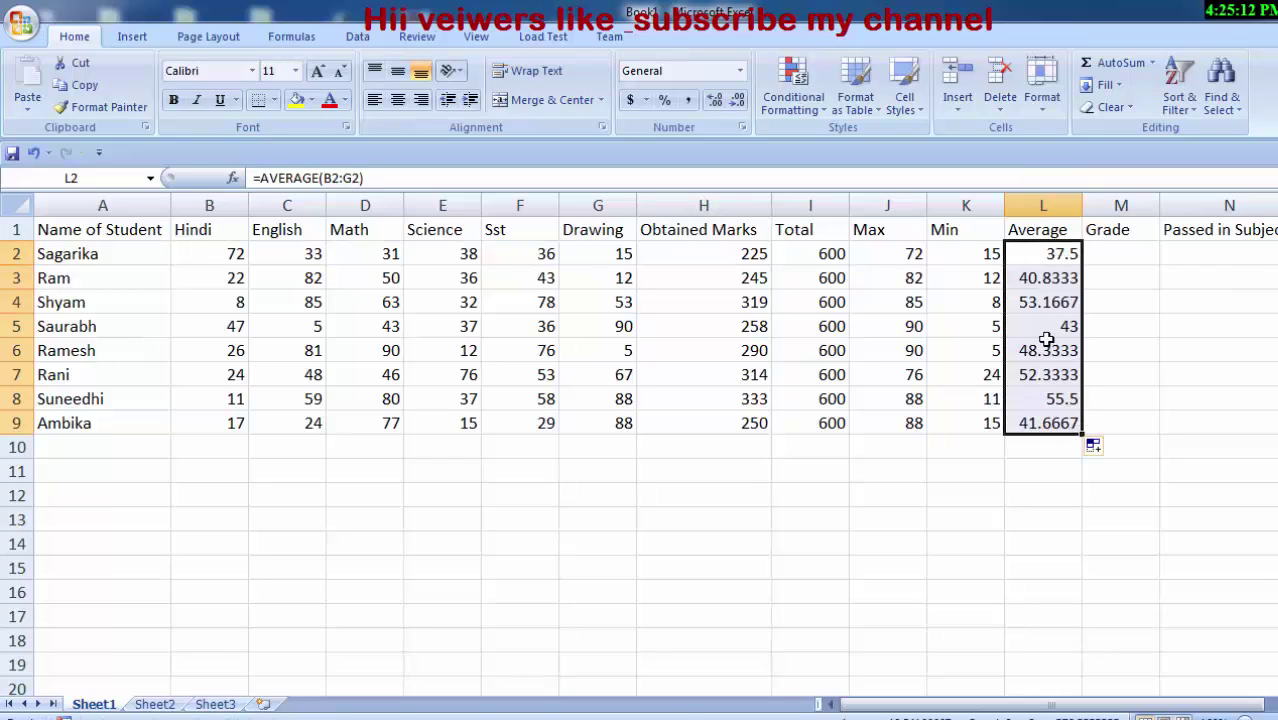
# Begin the M2 grade formula as =IF(L2>=85,"S",IF(.
pyautogui.click(1128, 254)
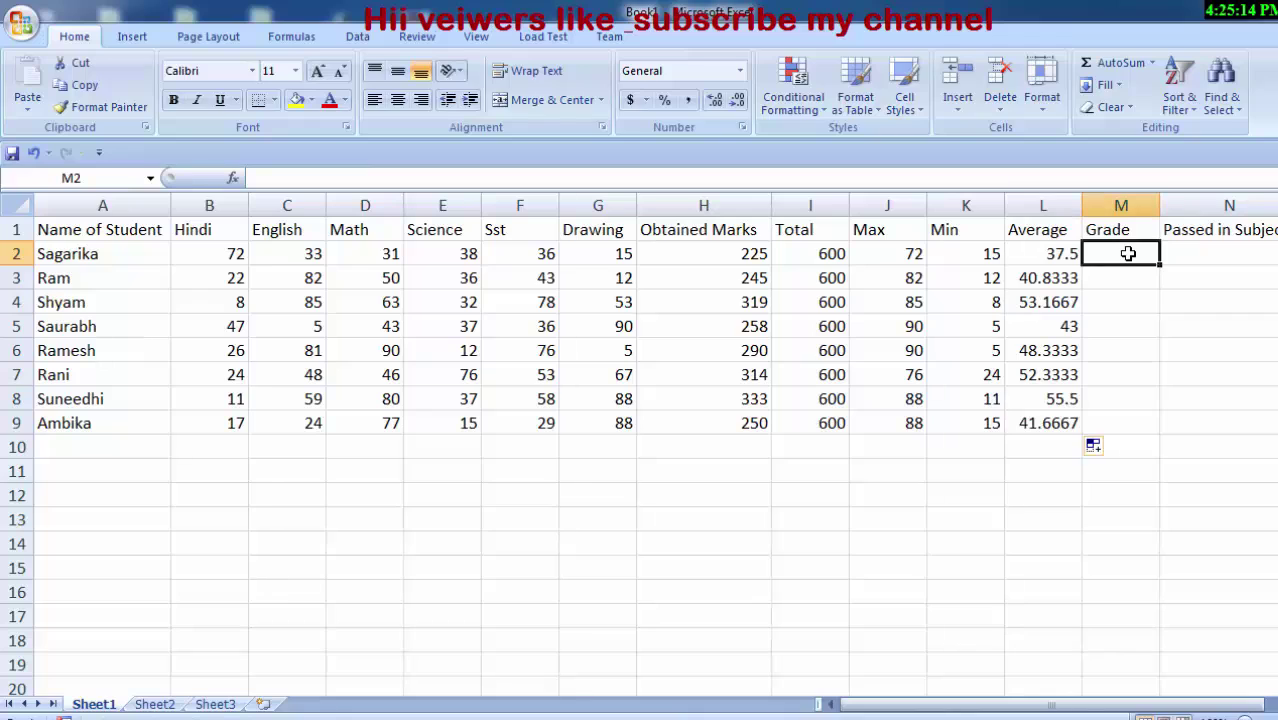
pyautogui.write('=if(')
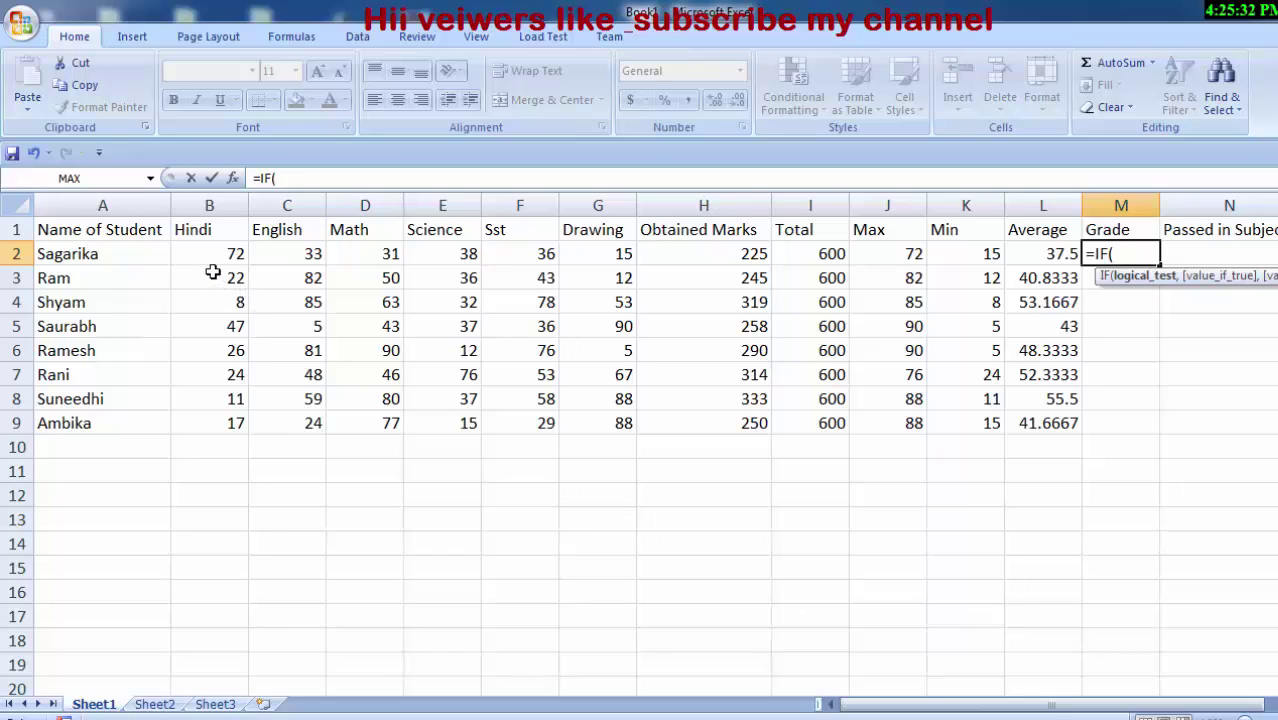
pyautogui.click(1025, 256)
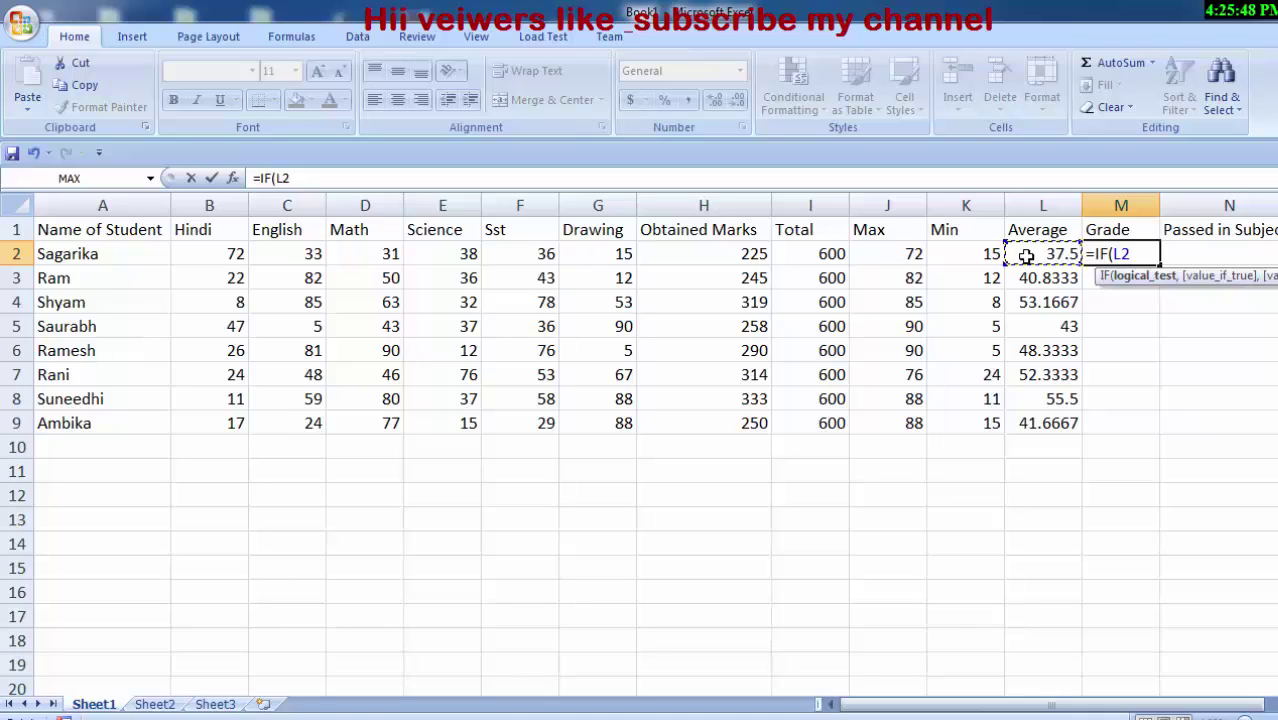
pyautogui.write('>=')
pyautogui.write('85')
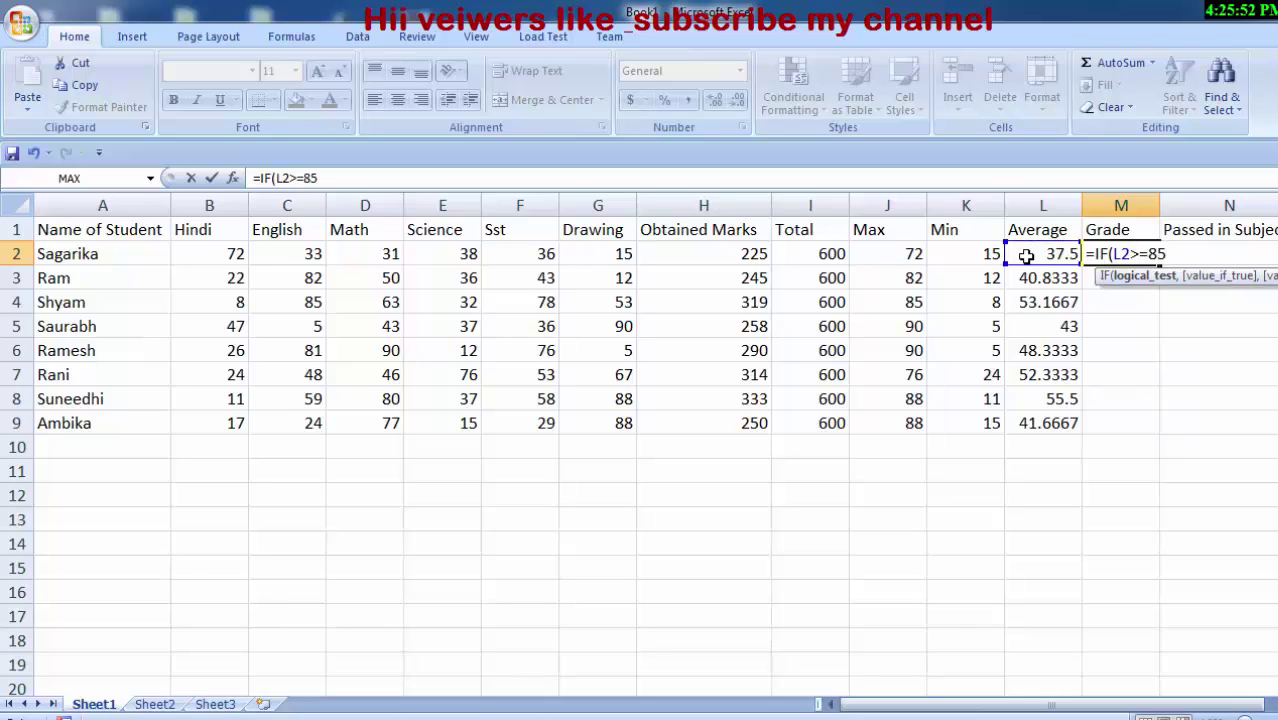
pyautogui.write(',')
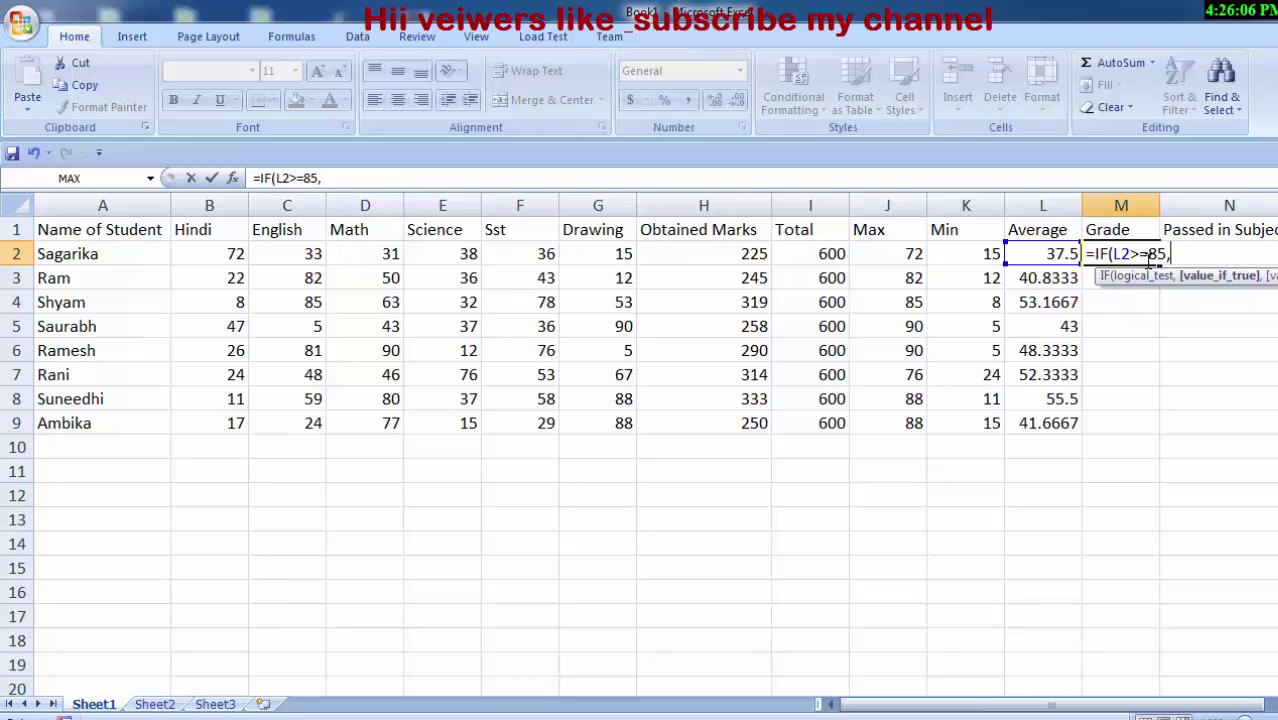
pyautogui.write('"')
pyautogui.write('S"')
pyautogui.write(',if')
# Extend the M2 formula with L2>=75,"A" and L2>=65,"B" tests, opening another IF(.
pyautogui.press('Tab')
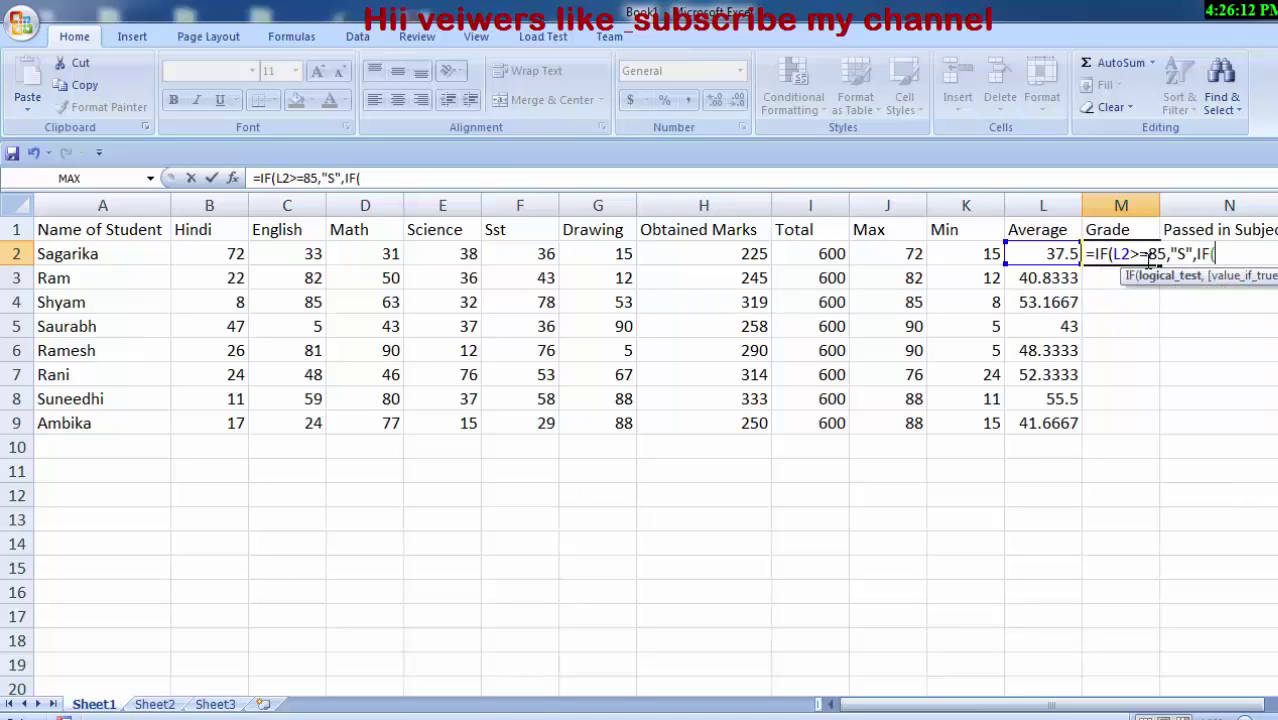
pyautogui.click(1055, 247)
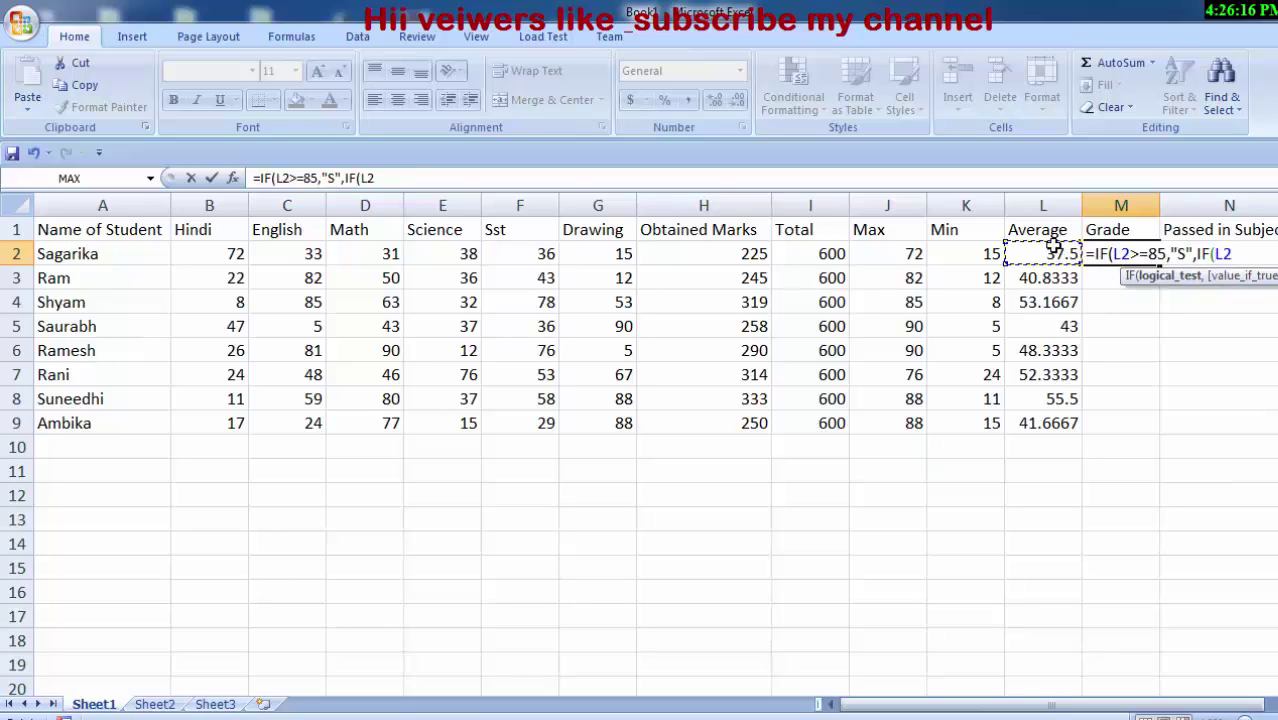
pyautogui.write('>=')
pyautogui.write('75')
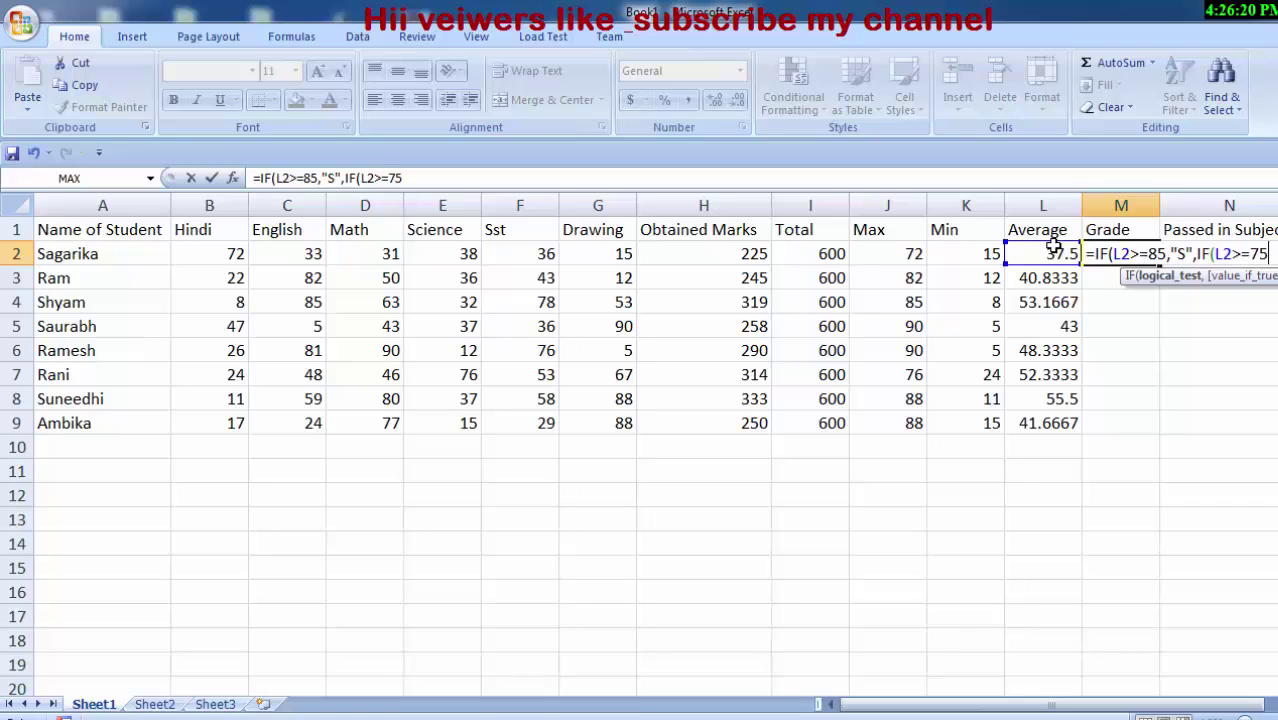
pyautogui.write(',"A')
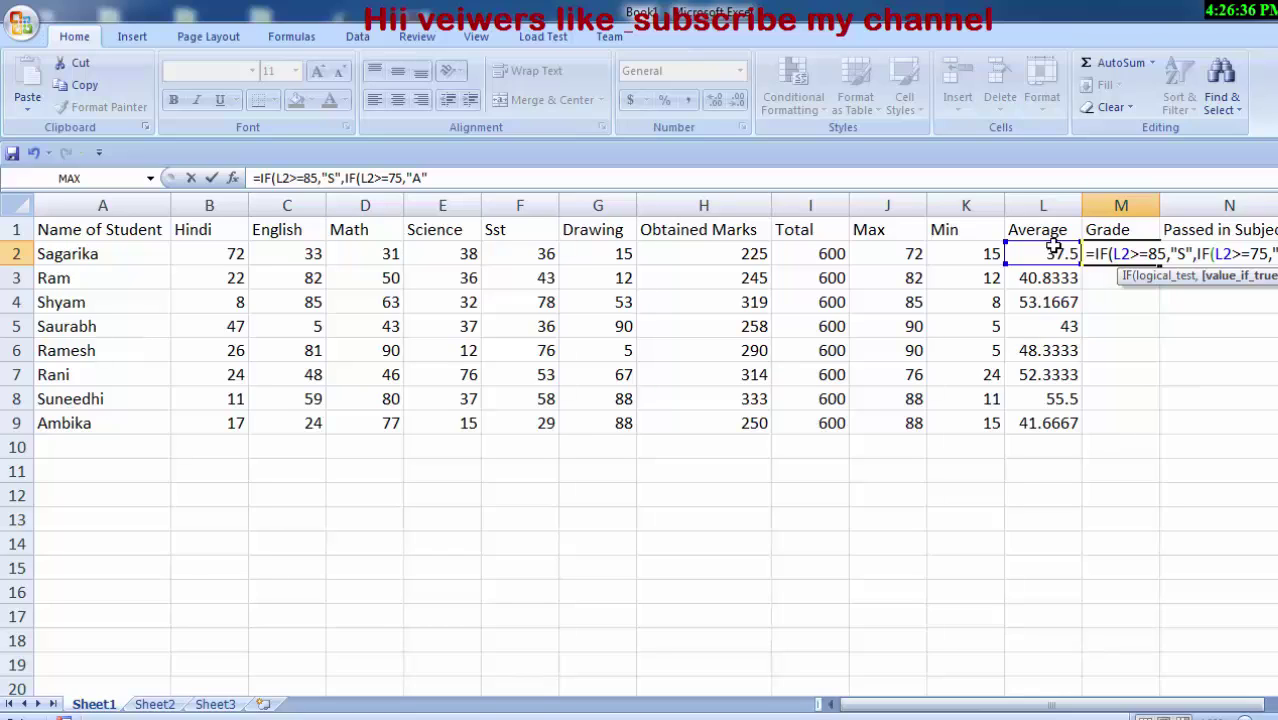
pyautogui.write(',IF(')
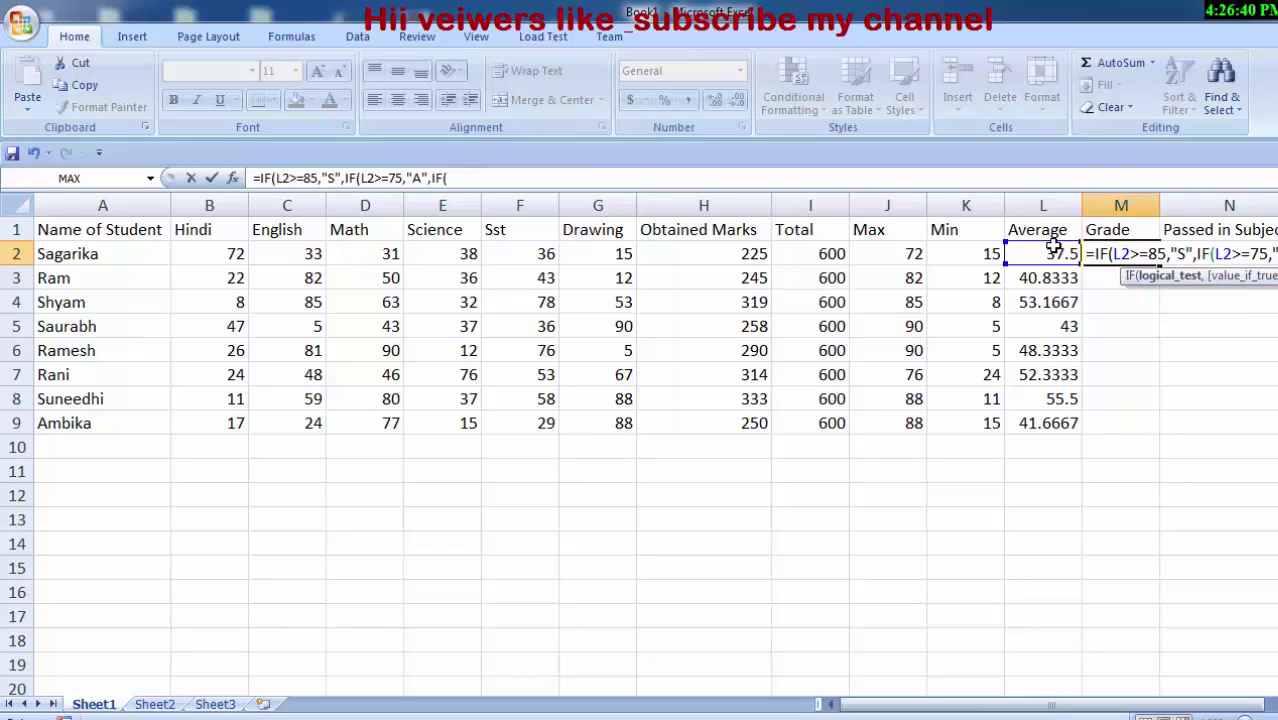
pyautogui.click(1057, 251)
pyautogui.write('>=6')
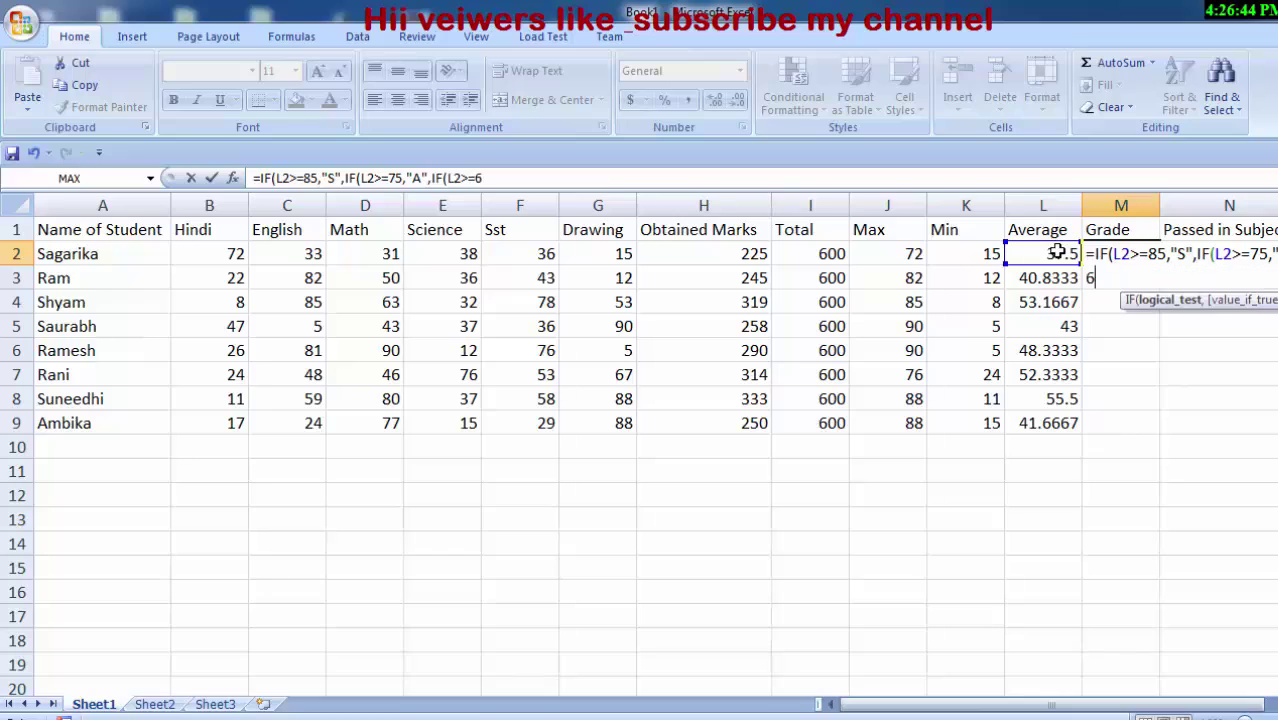
pyautogui.write('5,')
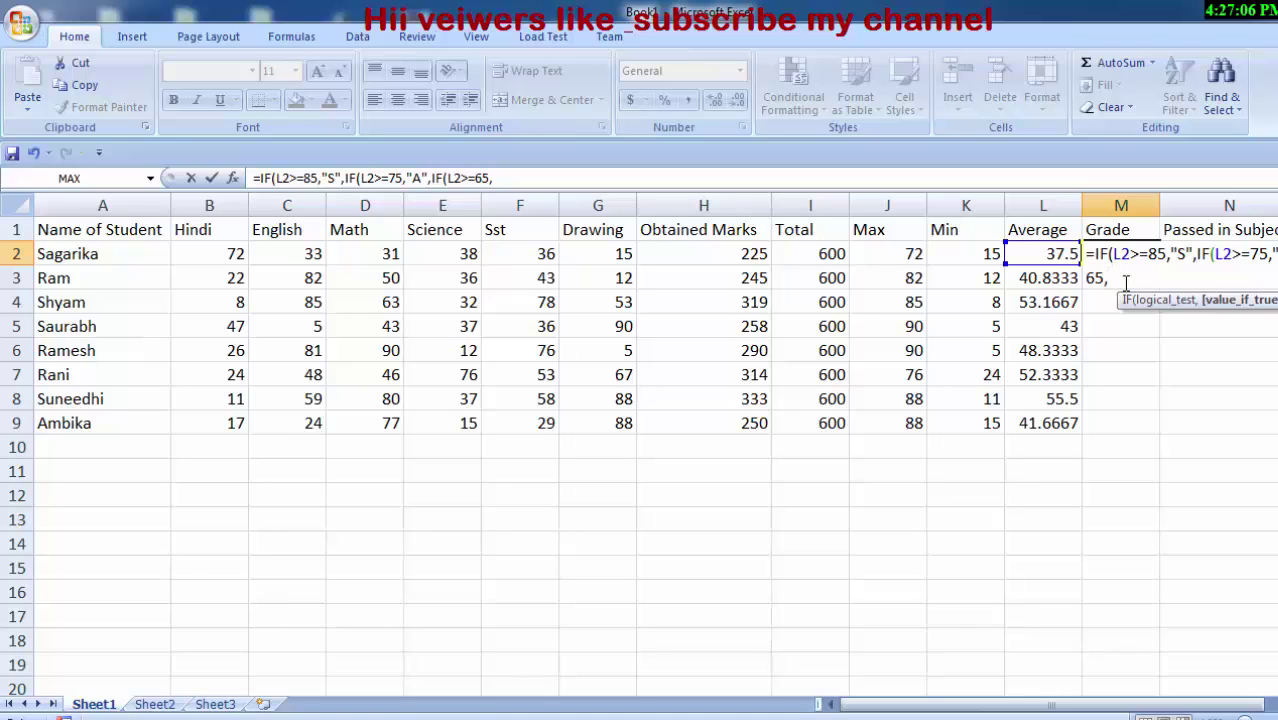
pyautogui.write('"b')
pyautogui.write('"')
pyautogui.press('BackSpace')
pyautogui.press('BackSpace')
pyautogui.write('B"')
pyautogui.write(',')
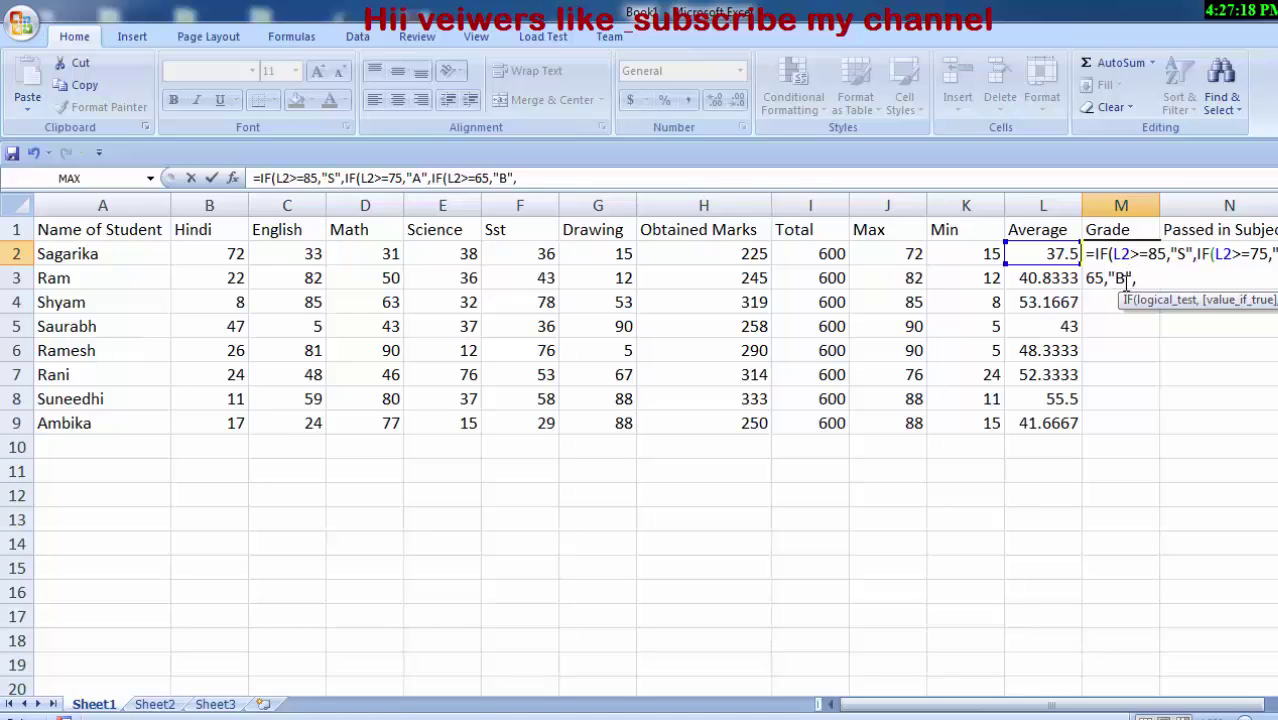
pyautogui.write('IF(')
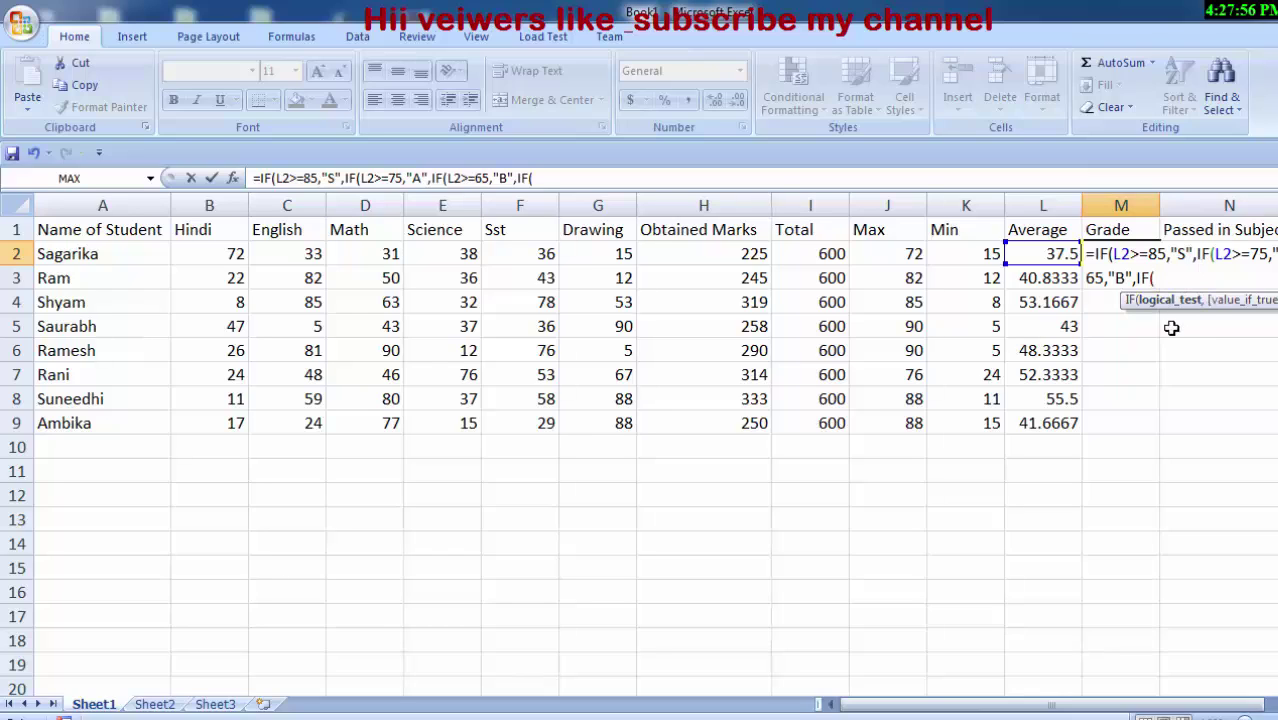
# Finish M2's nested IF with the L2>=55 "C", L2>=50 "D" and final "Fail" branches.
pyautogui.click(1038, 260)
pyautogui.write('>=')
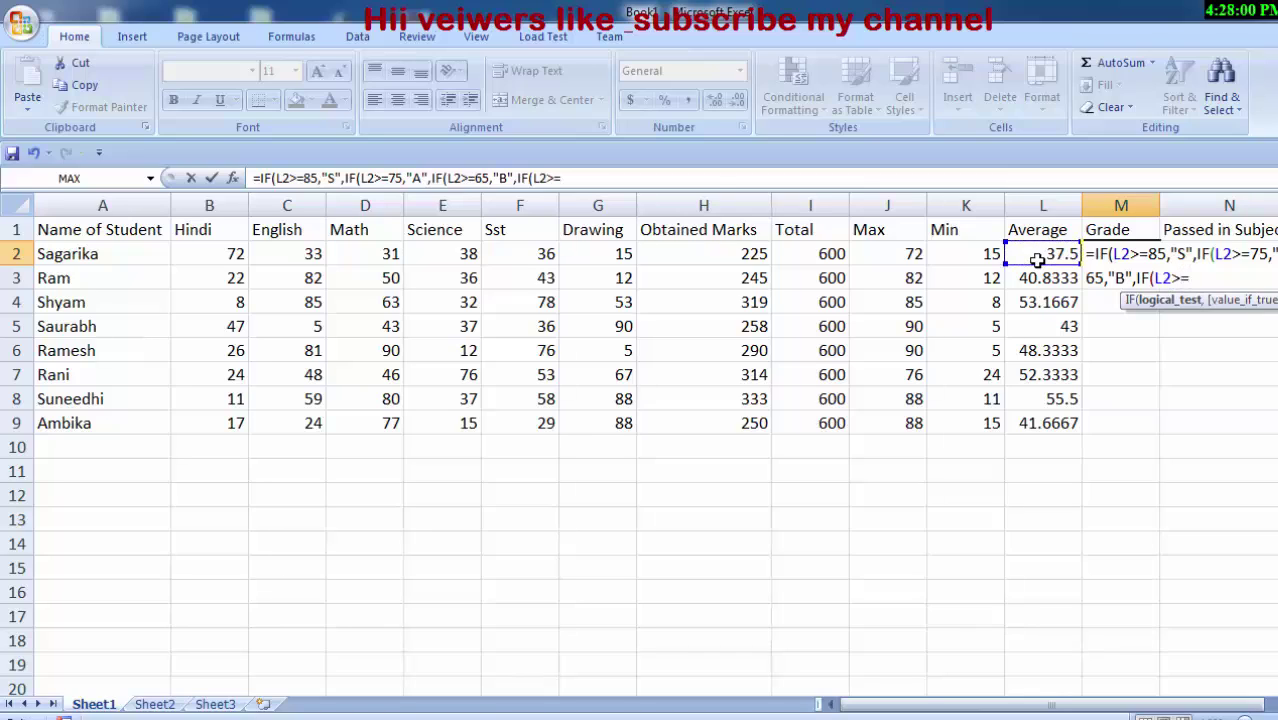
pyautogui.write('55,')
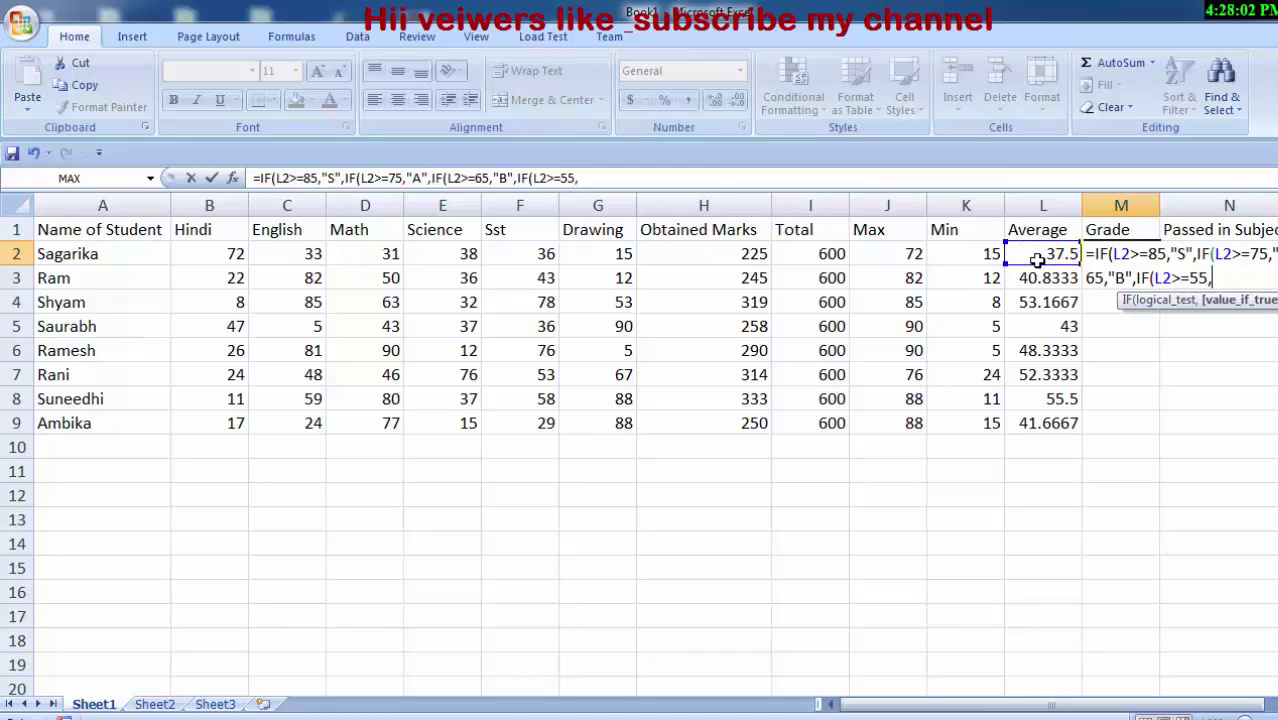
pyautogui.write('"c')
pyautogui.press('BackSpace')
pyautogui.write('C')
pyautogui.write('",if')
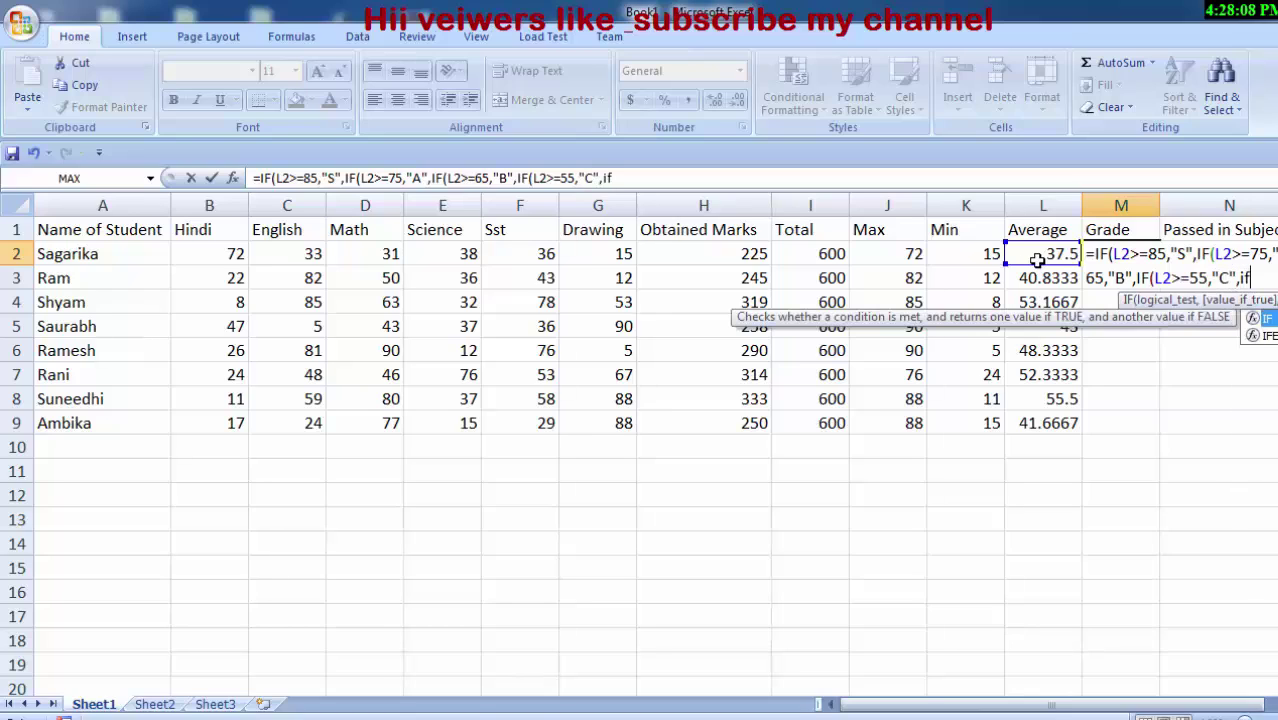
pyautogui.press('Tab')
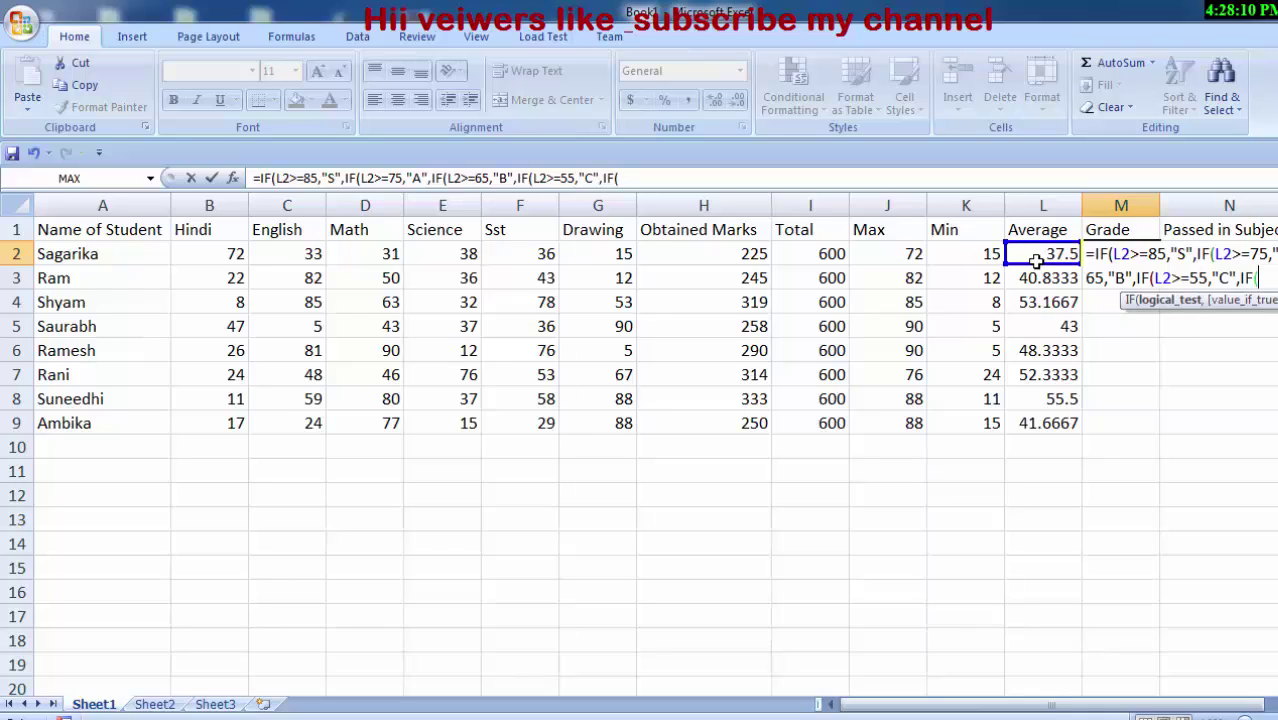
pyautogui.click(1037, 258)
pyautogui.write('>=')
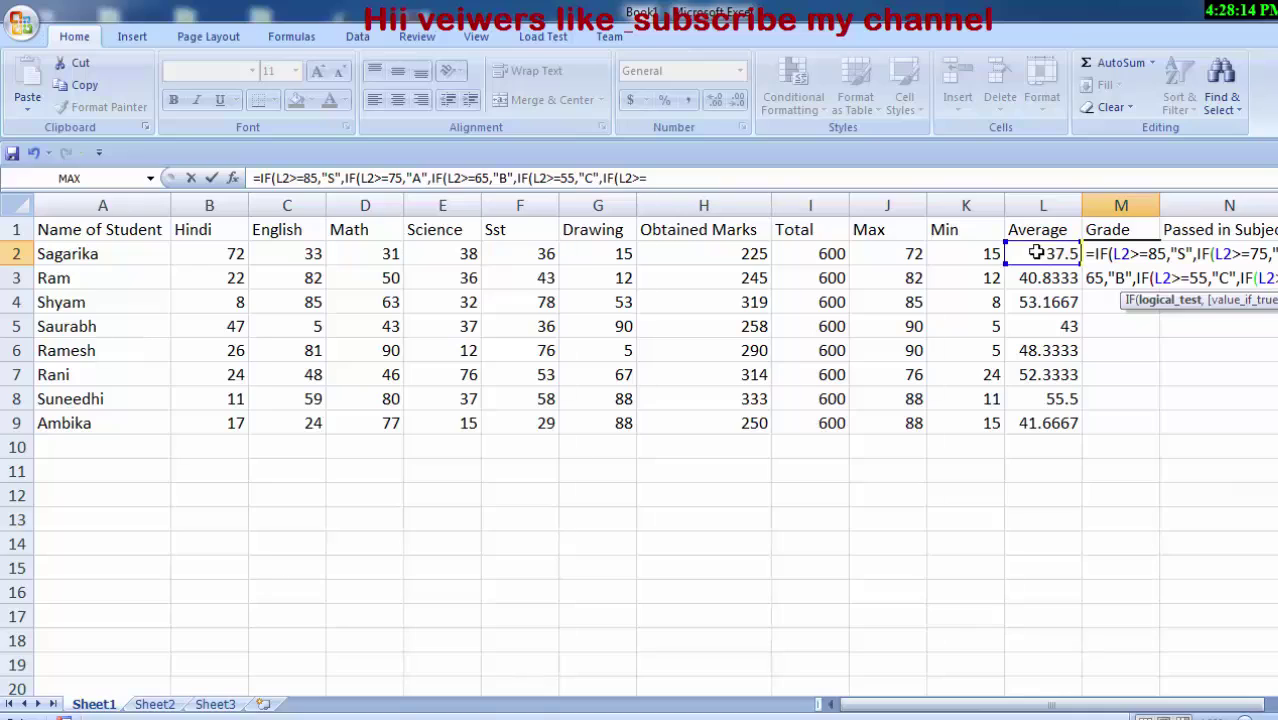
pyautogui.write('50,')
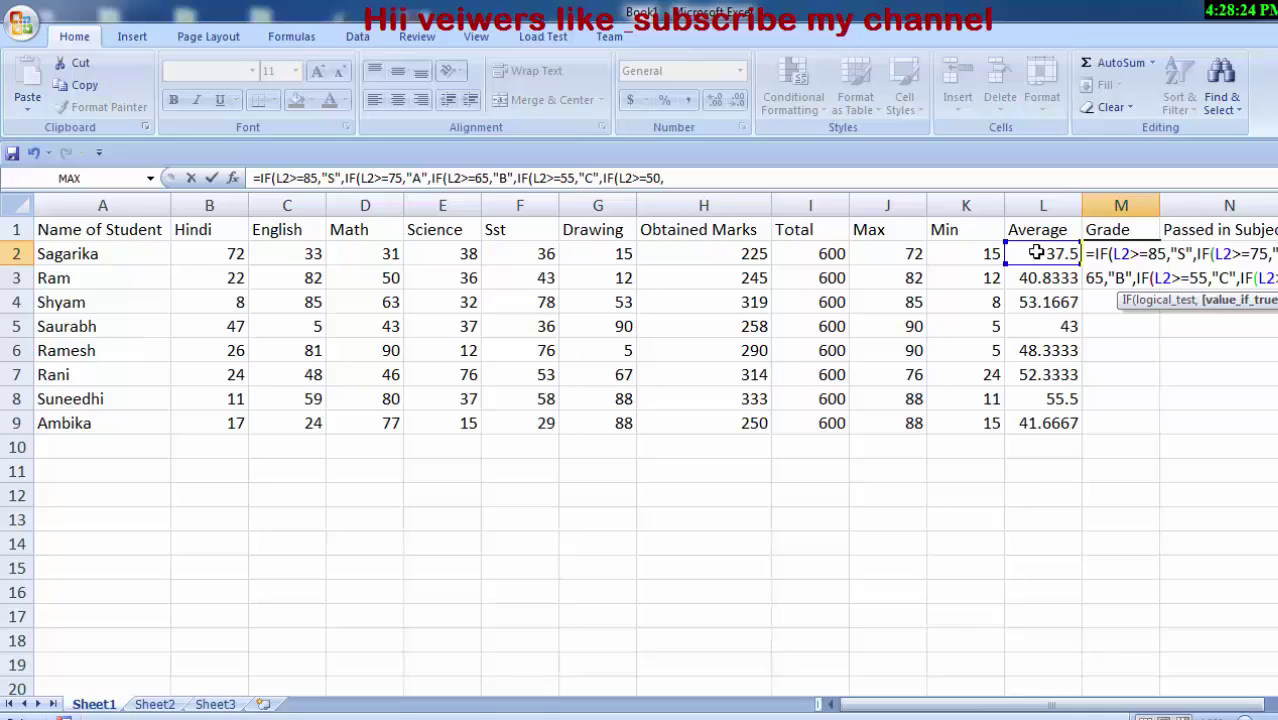
pyautogui.write('"')
pyautogui.write('D"')
pyautogui.write(',')
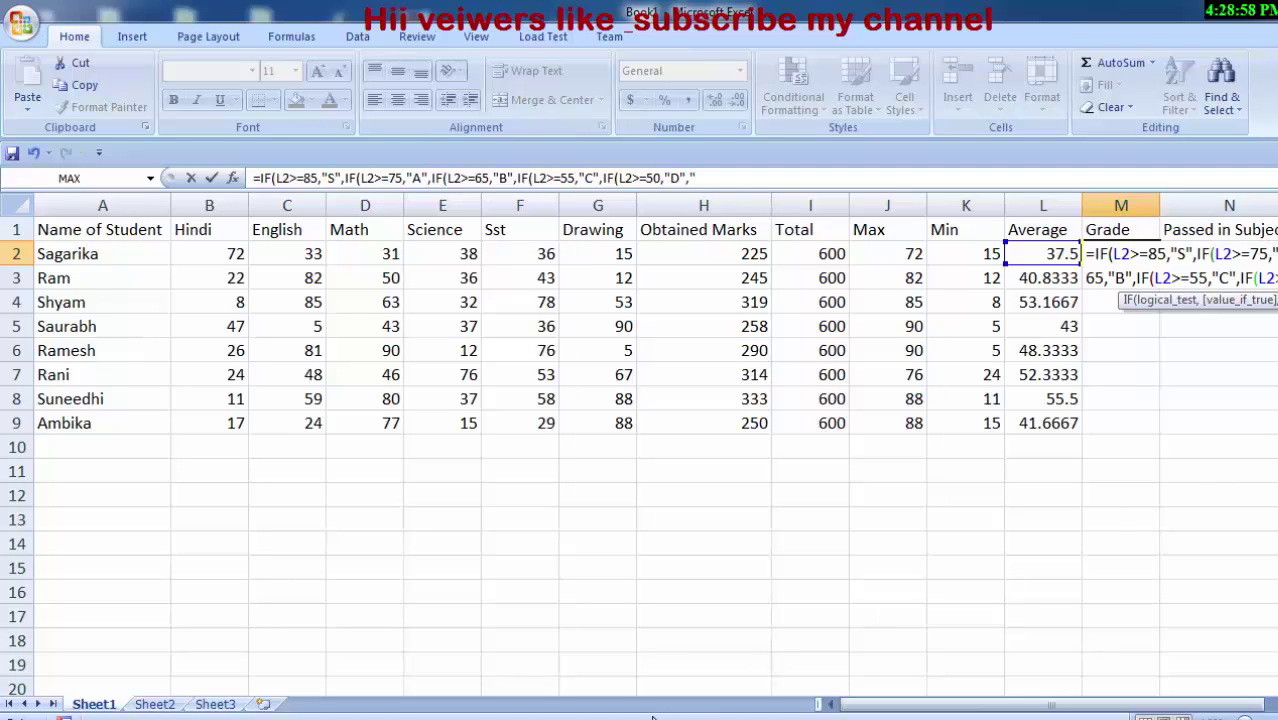
pyautogui.write('F')
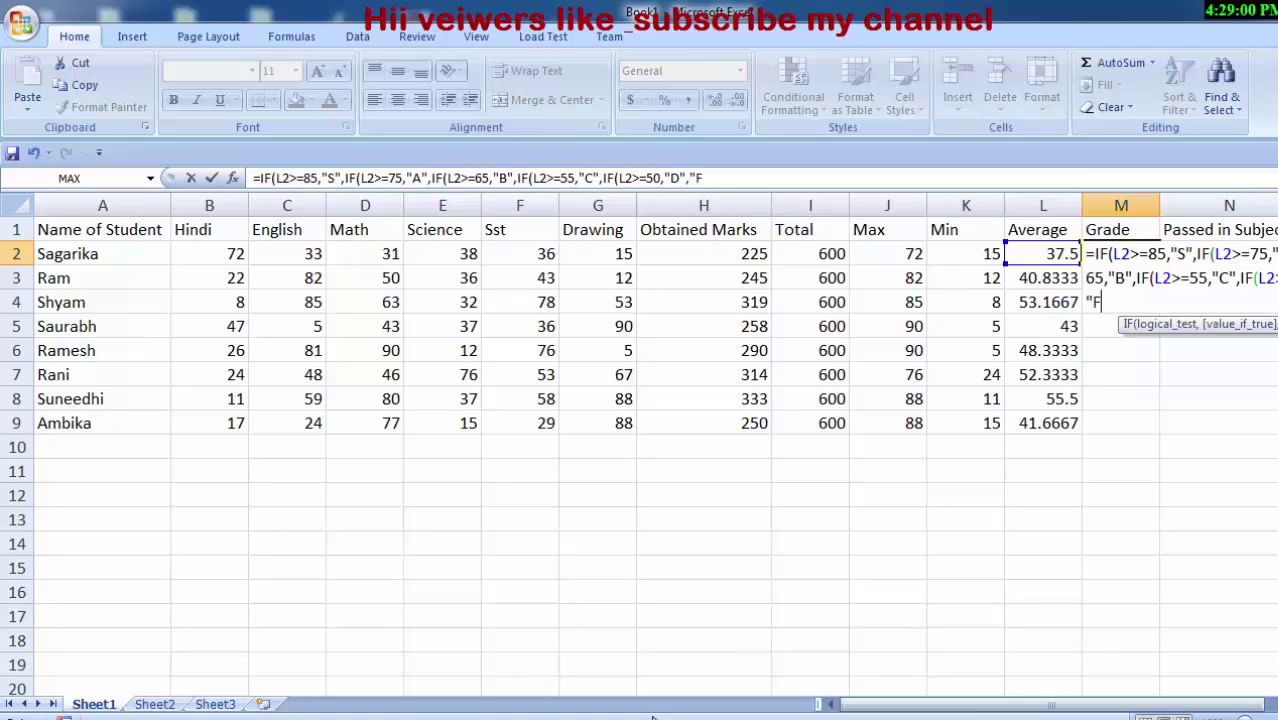
pyautogui.write('ail')
pyautogui.write('")')
# Commit the grade formula in M2 and fill it down through M9.
pyautogui.press('Return')
pyautogui.press('Return')
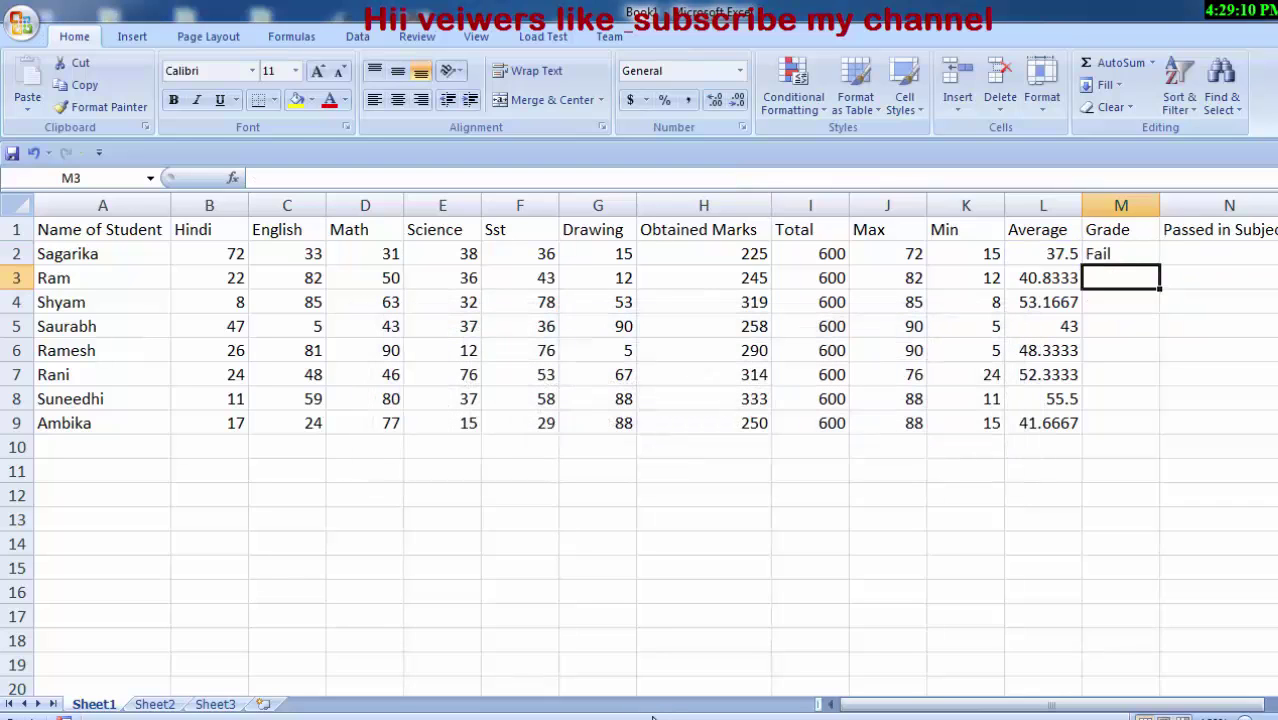
pyautogui.click(1114, 251)
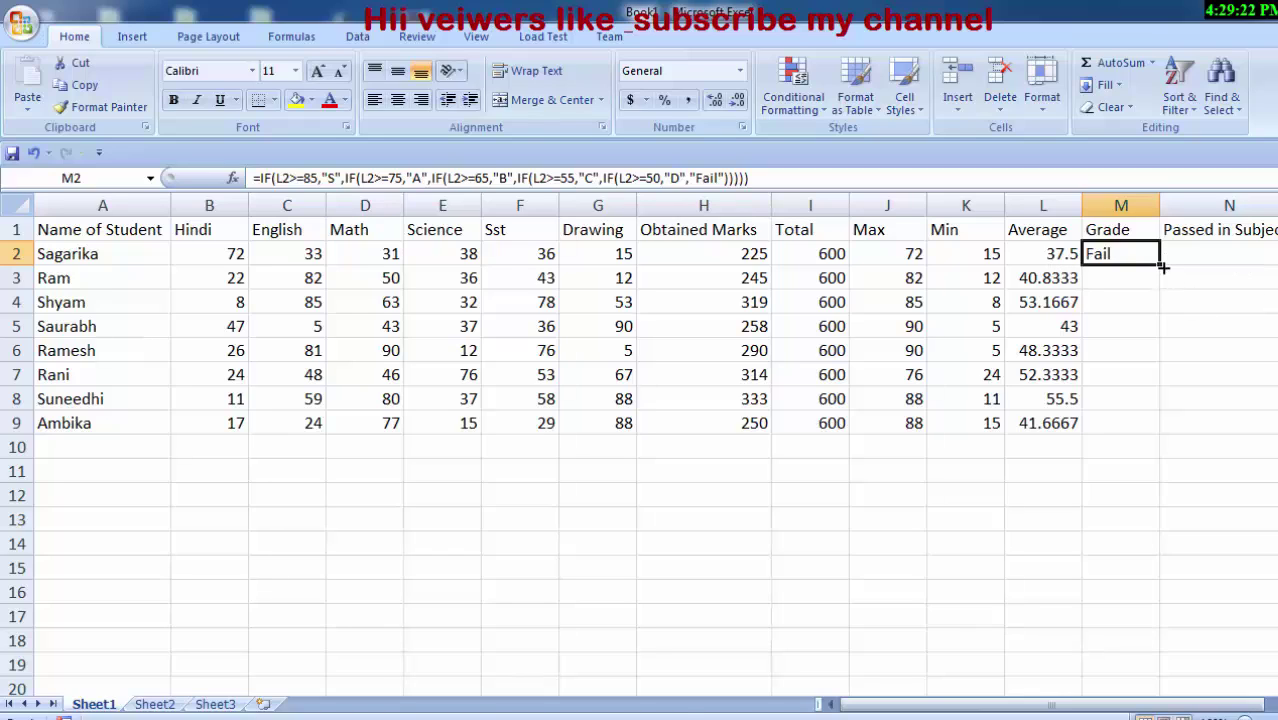
pyautogui.moveTo(1163, 266)
pyautogui.mouseDown()
pyautogui.moveTo(1163, 449)
pyautogui.moveTo(1164, 436)
pyautogui.mouseUp()
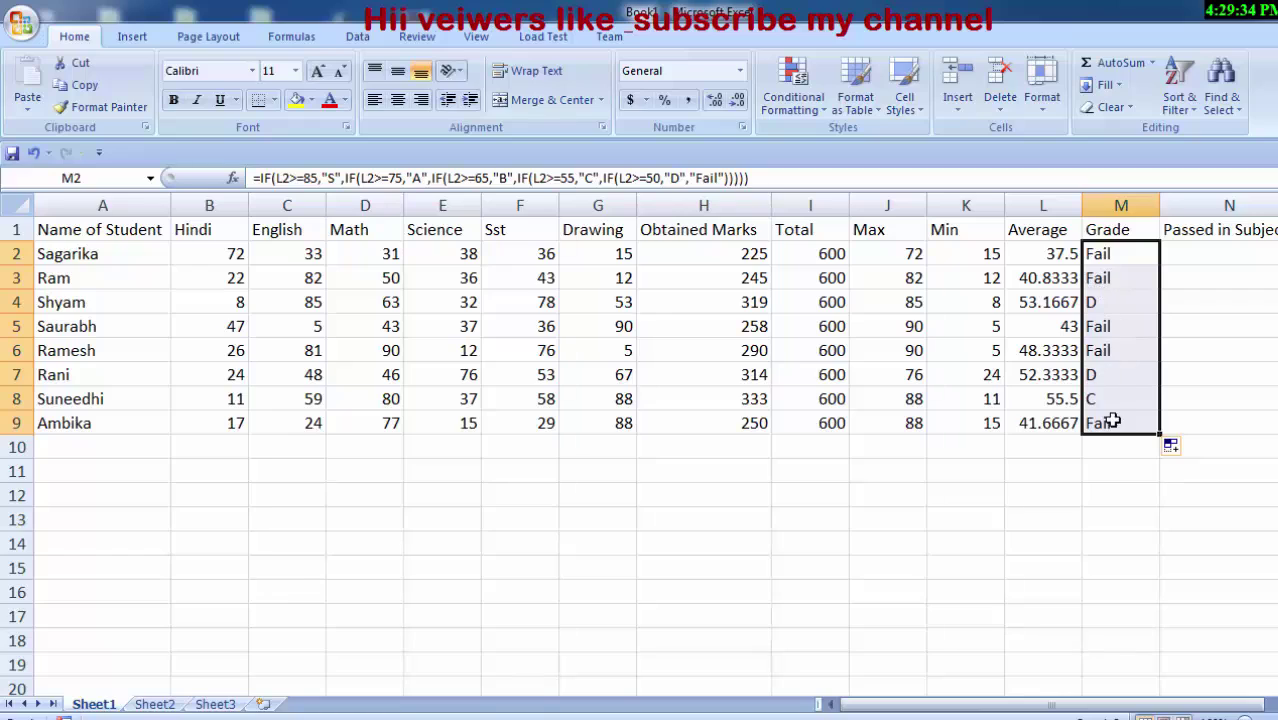
pyautogui.click(1198, 257)
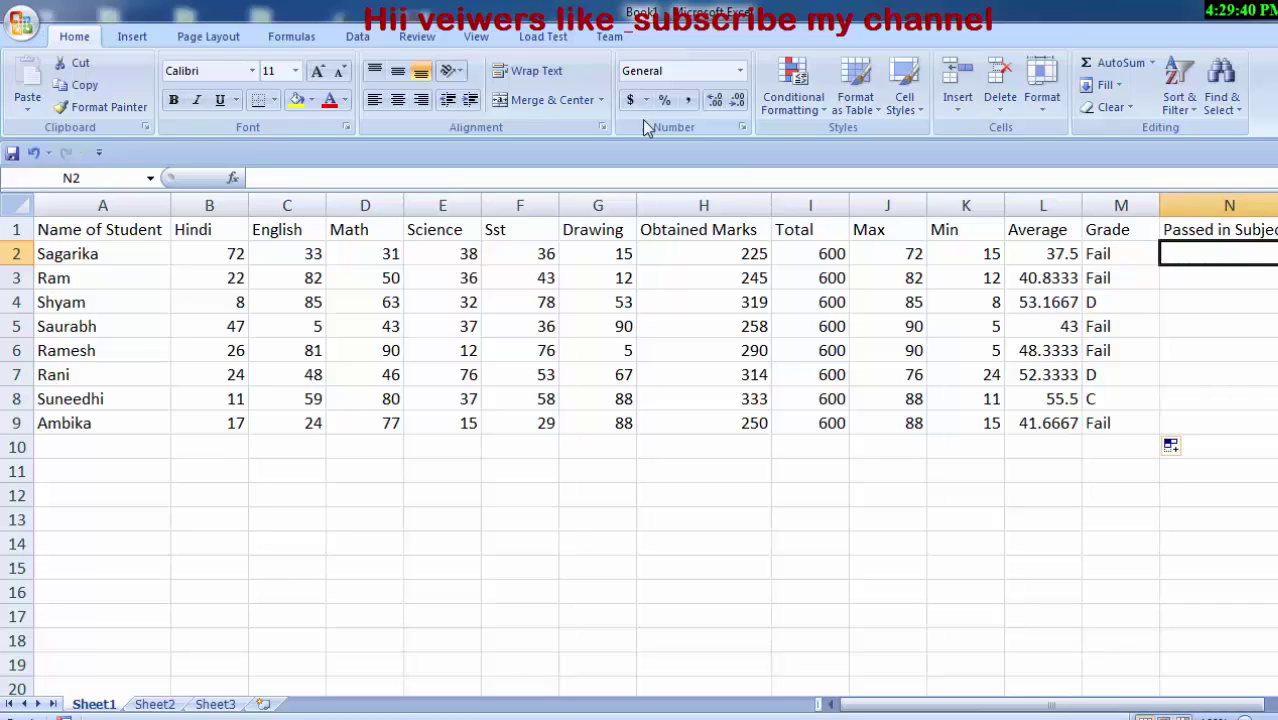
# Insert the COUNTIF function into N2 via the Insert Function search.
pyautogui.click(290, 37)
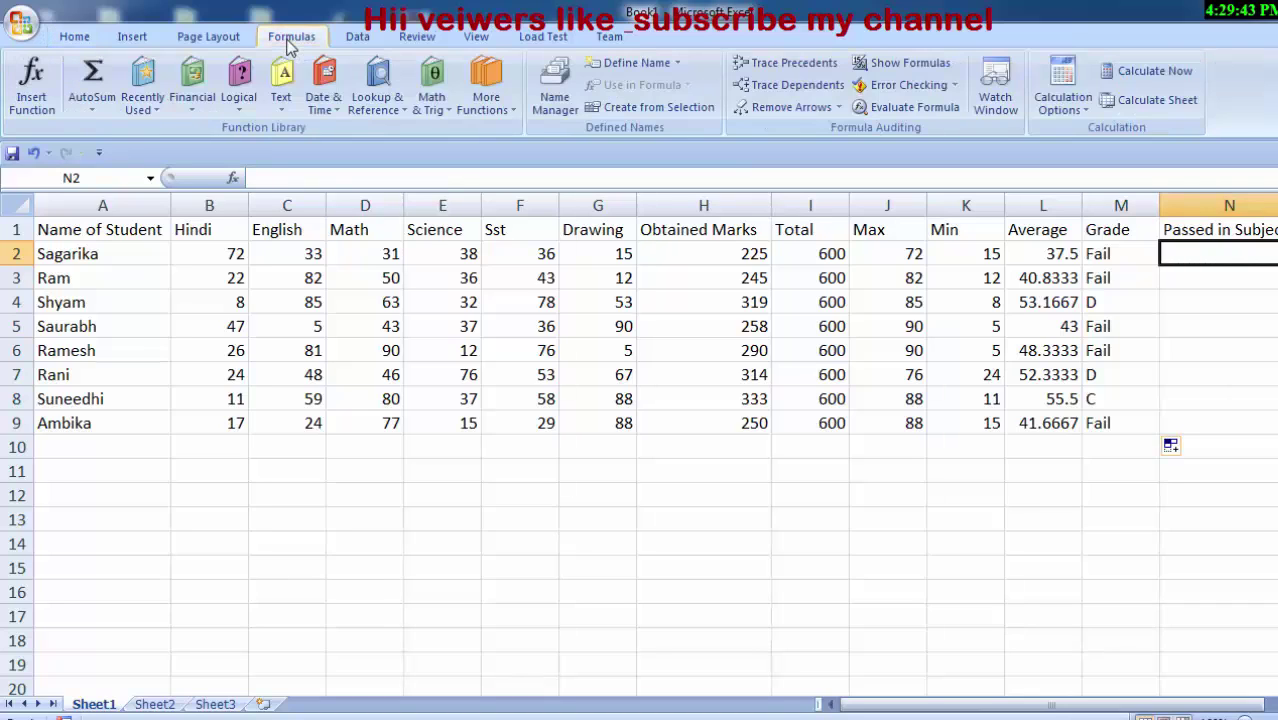
pyautogui.click(33, 100)
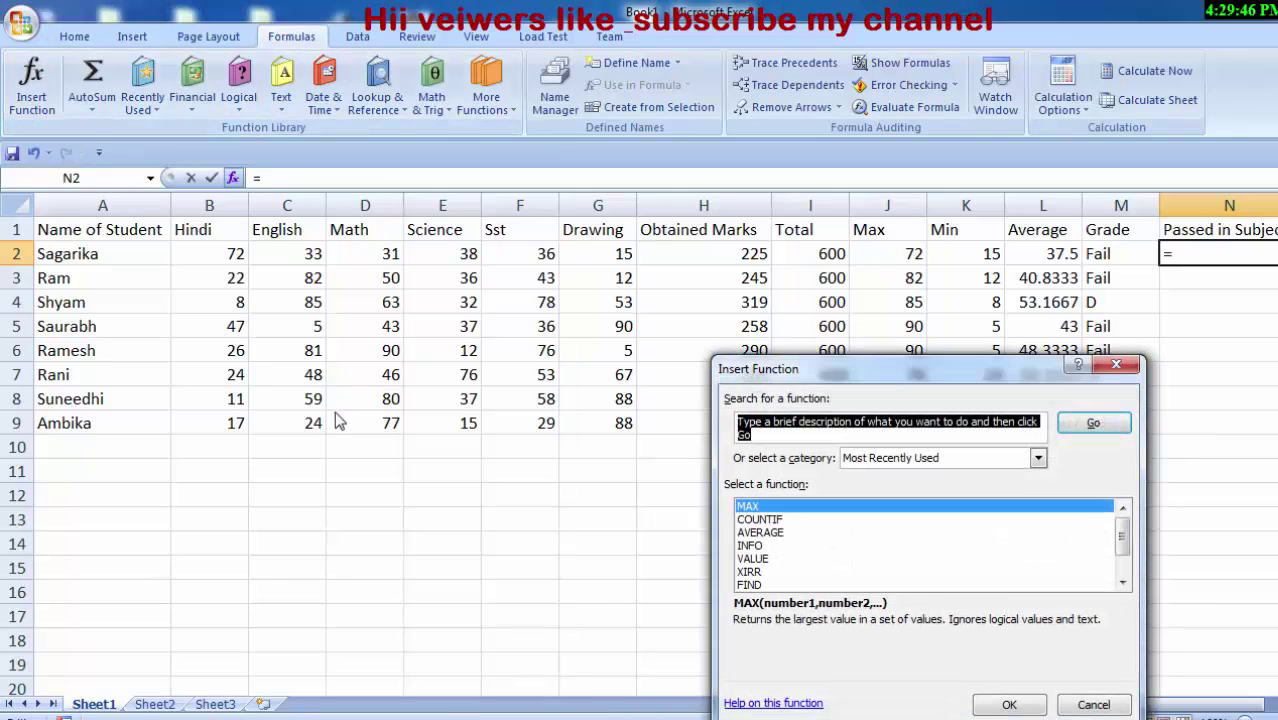
pyautogui.write('co')
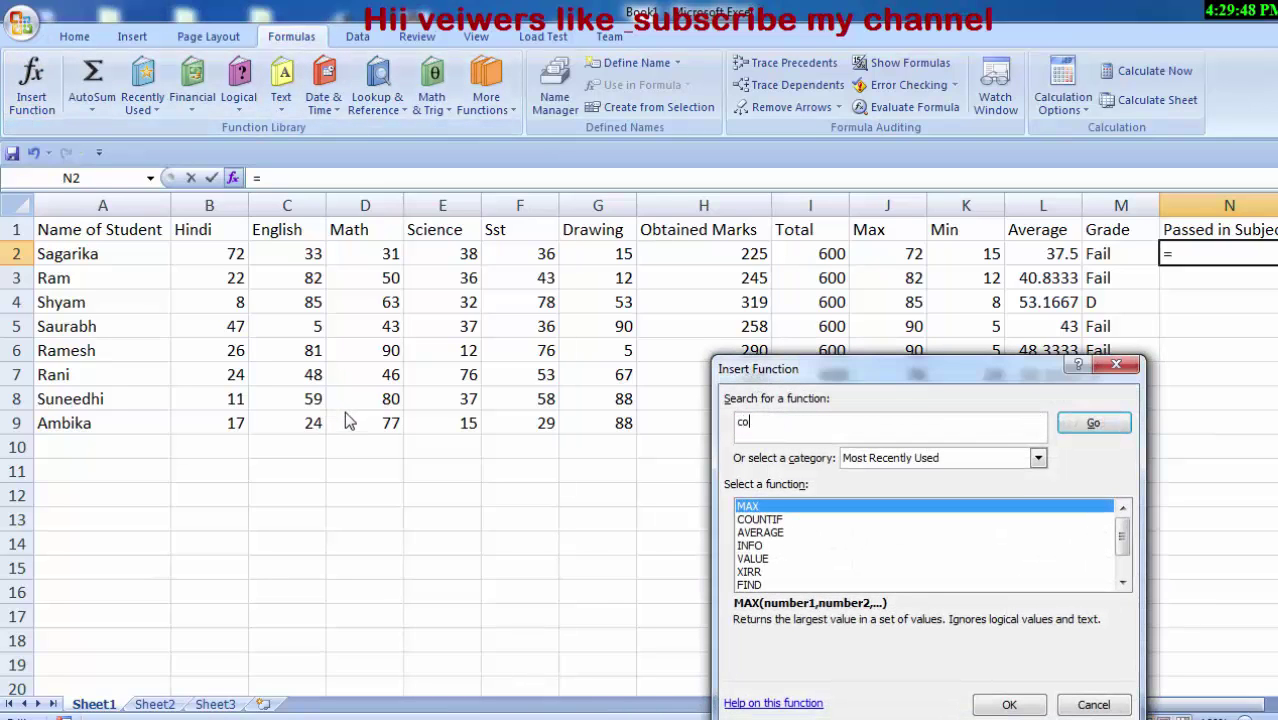
pyautogui.write('untif')
pyautogui.press('Return')
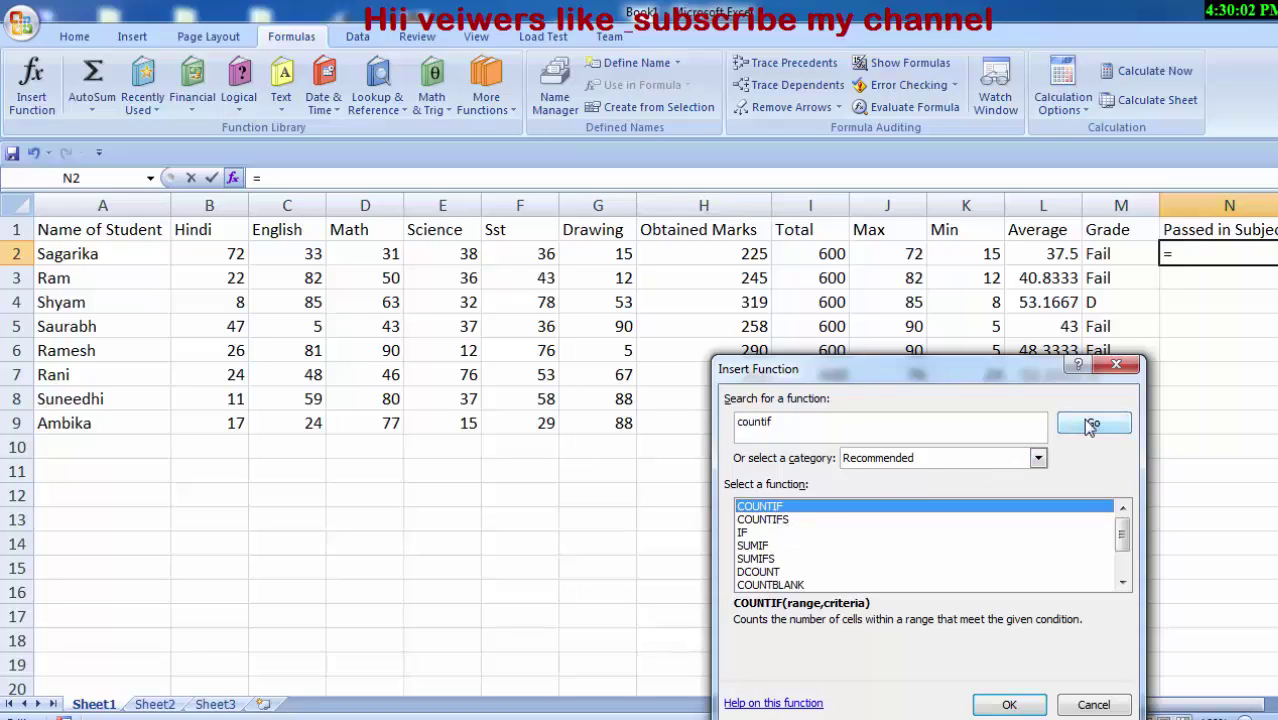
pyautogui.click(1009, 704)
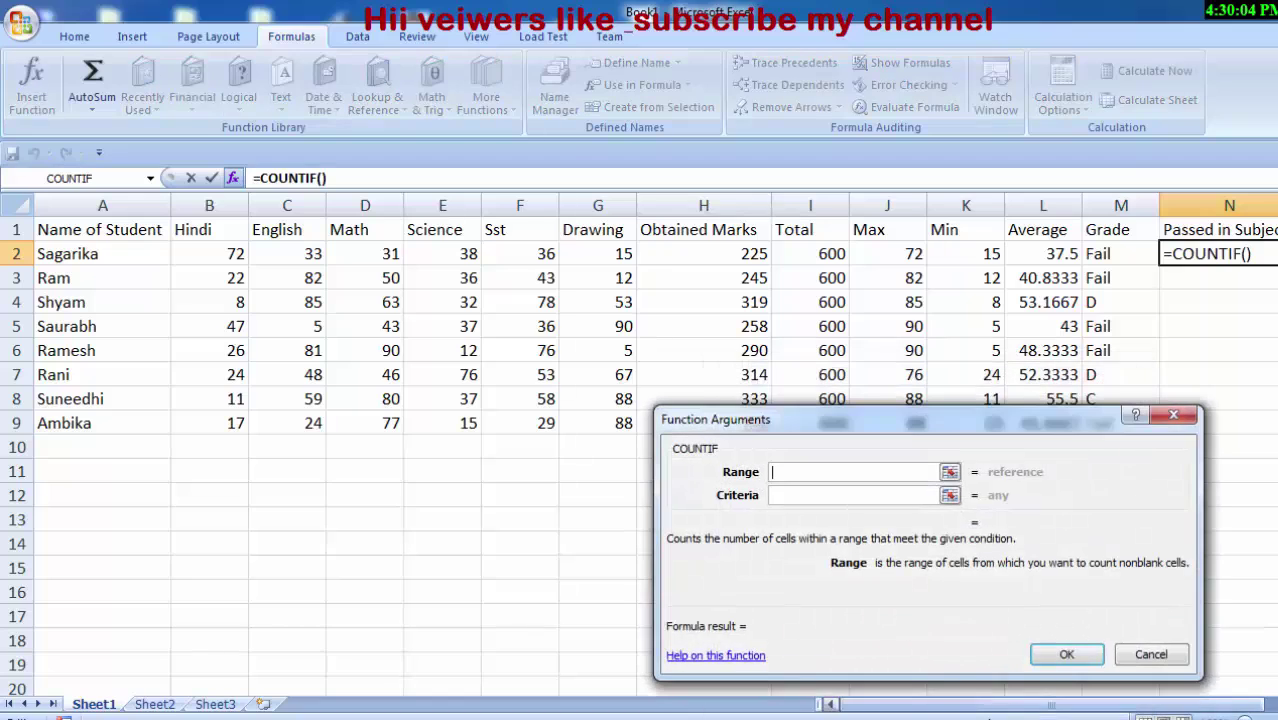
# Set COUNTIF's range to B2:G2 and criteria to ">33", then commit it.
pyautogui.moveTo(718, 428); pyautogui.dragTo(556, 643)
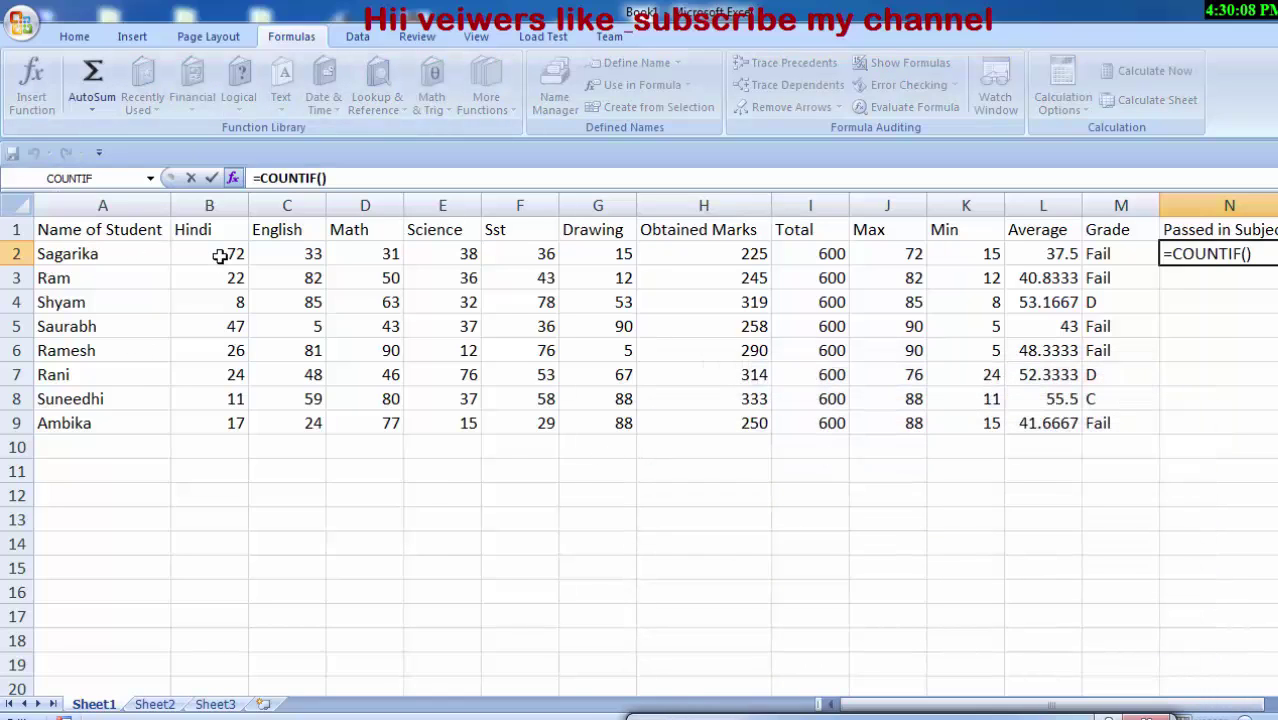
pyautogui.moveTo(218, 256)
pyautogui.mouseDown()
pyautogui.moveTo(318, 243)
pyautogui.moveTo(565, 254)
pyautogui.mouseUp()
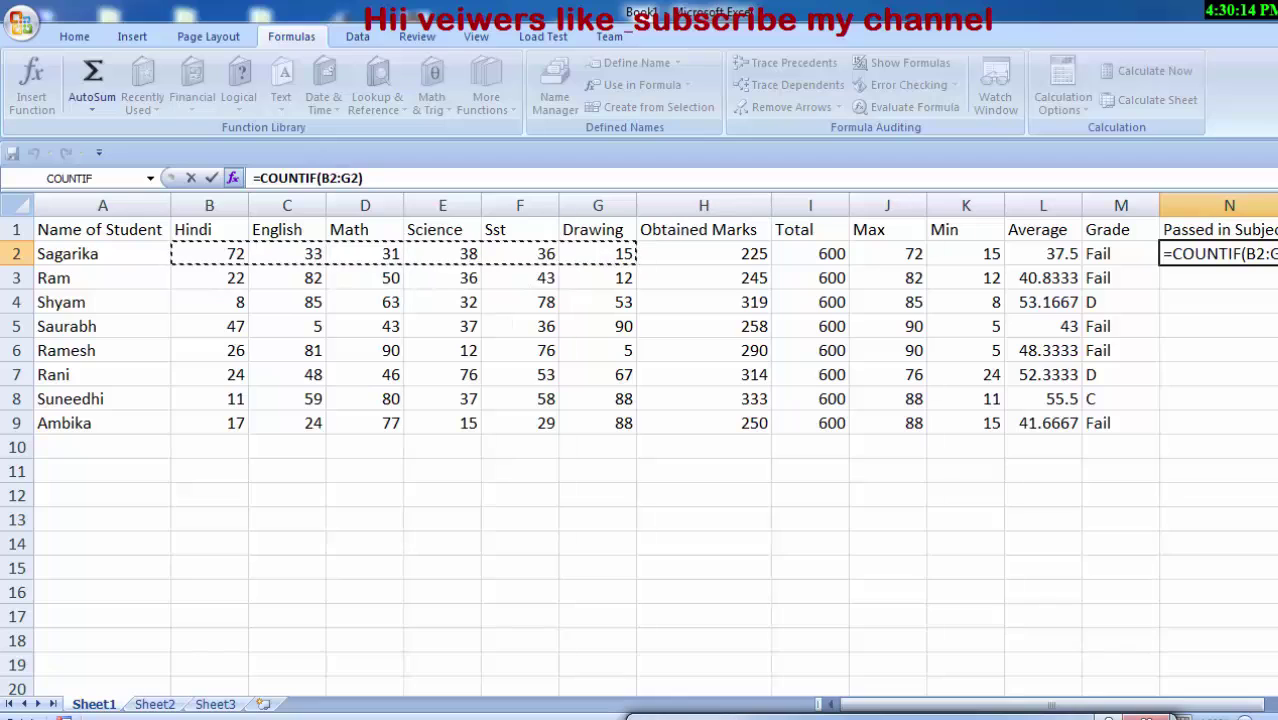
pyautogui.moveTo(645, 716); pyautogui.dragTo(496, 490)
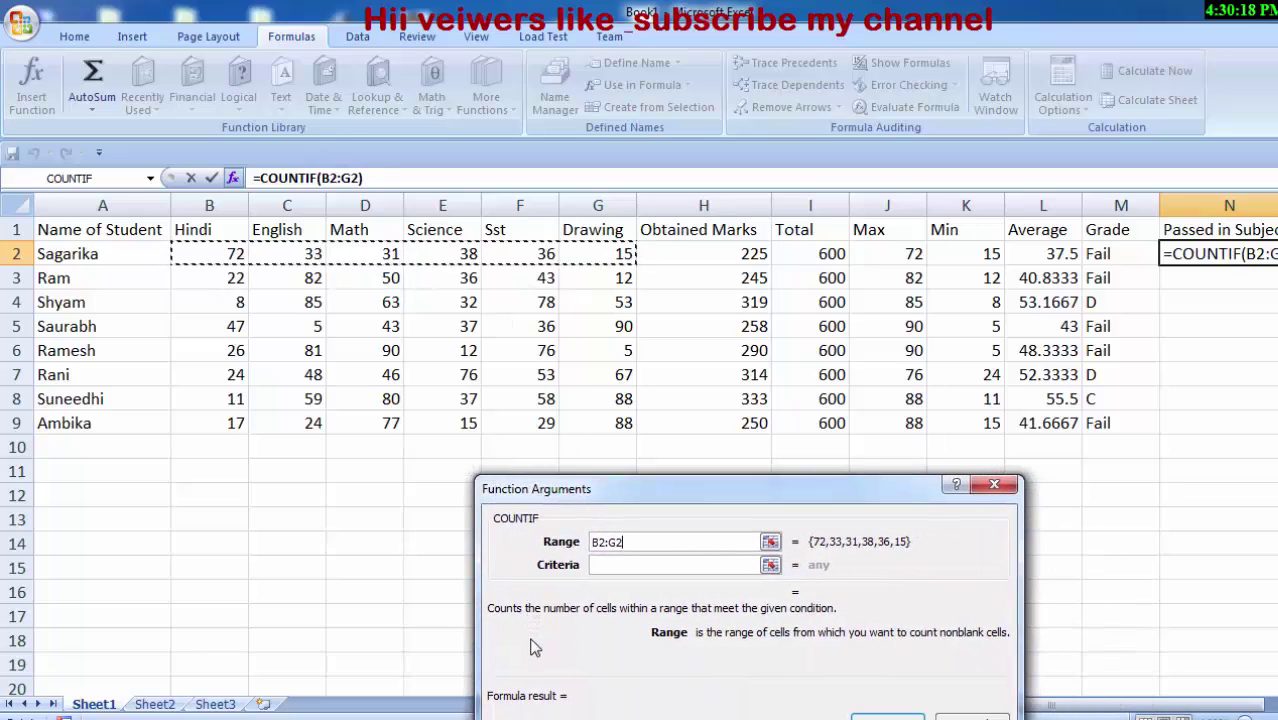
pyautogui.click(610, 566)
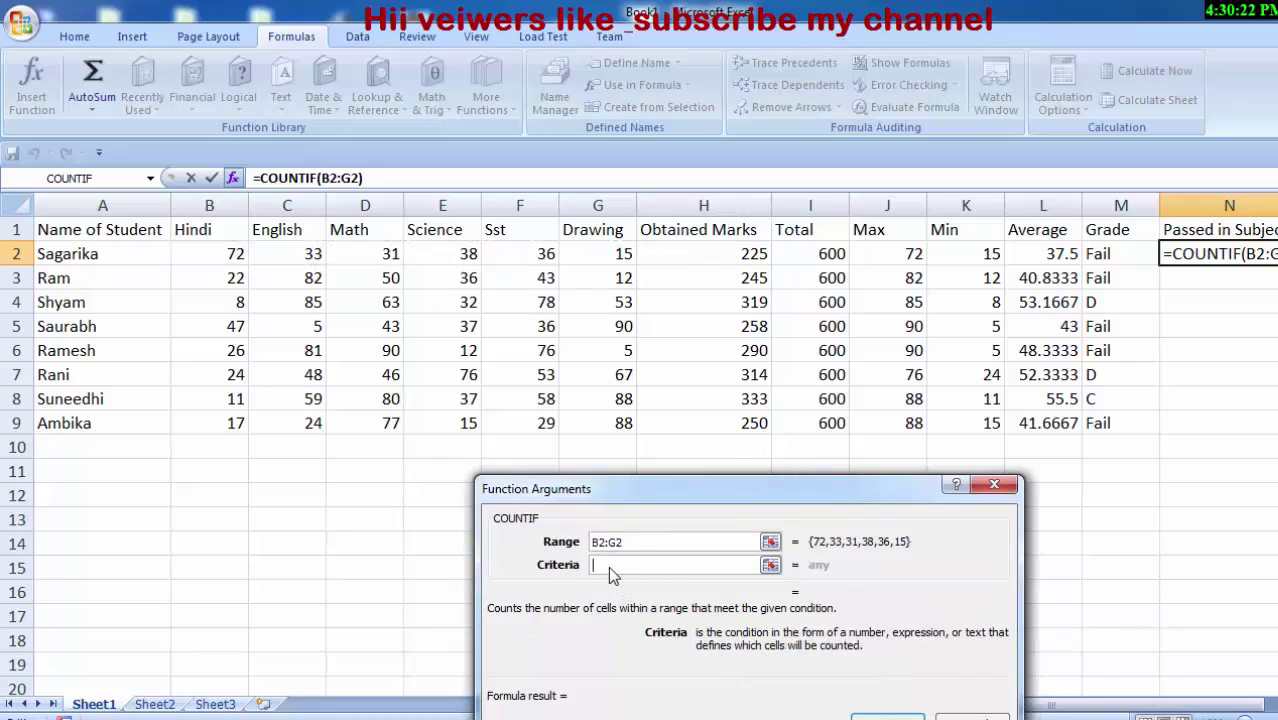
pyautogui.write('>')
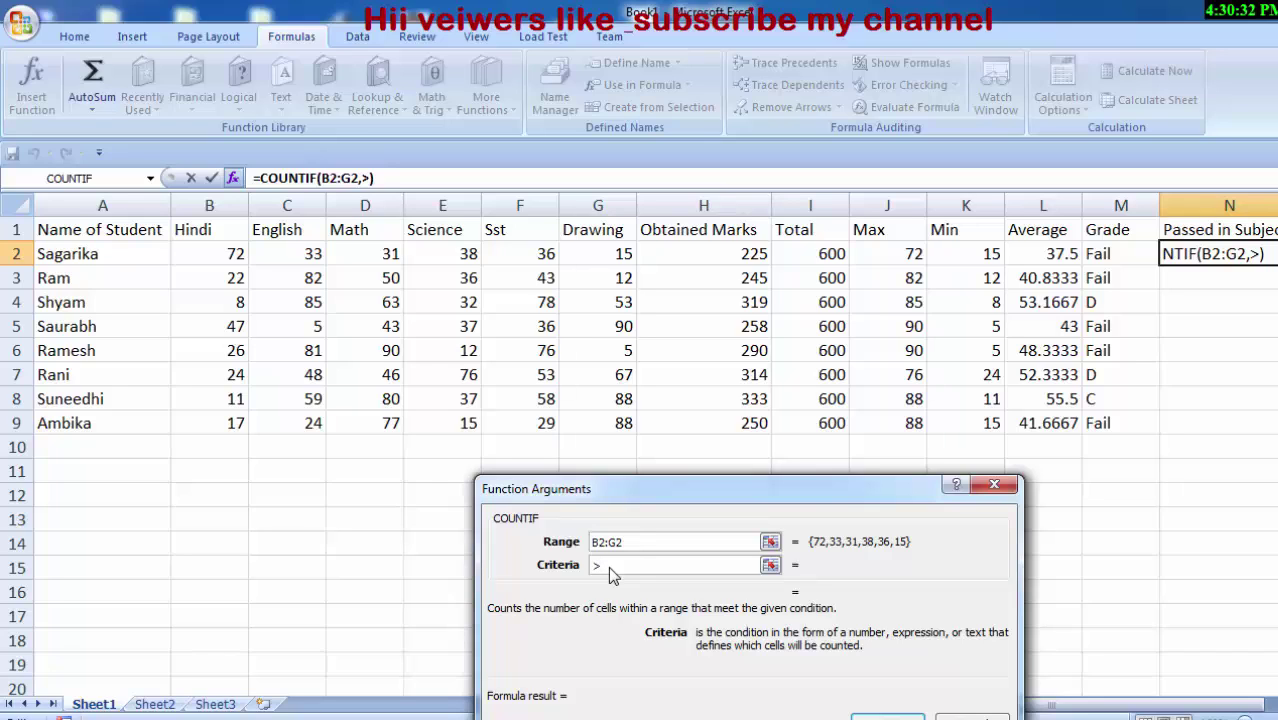
pyautogui.press('BackSpace')
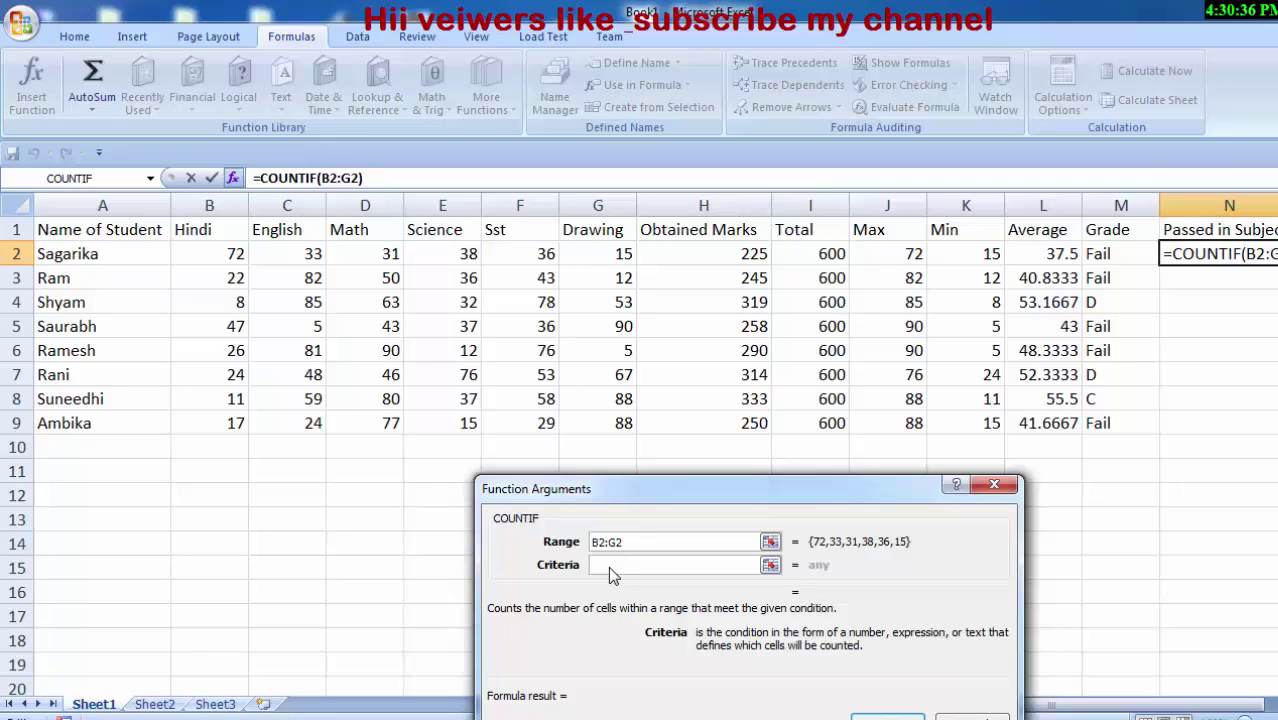
pyautogui.write('"')
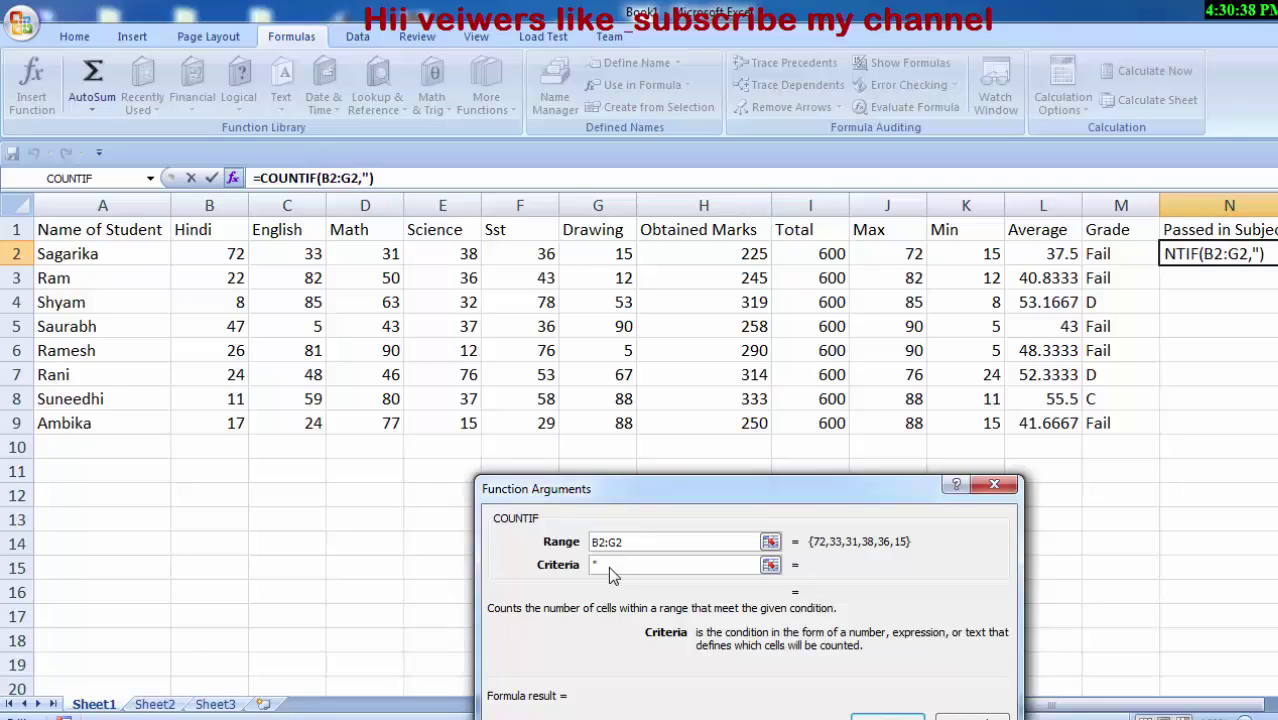
pyautogui.write('>')
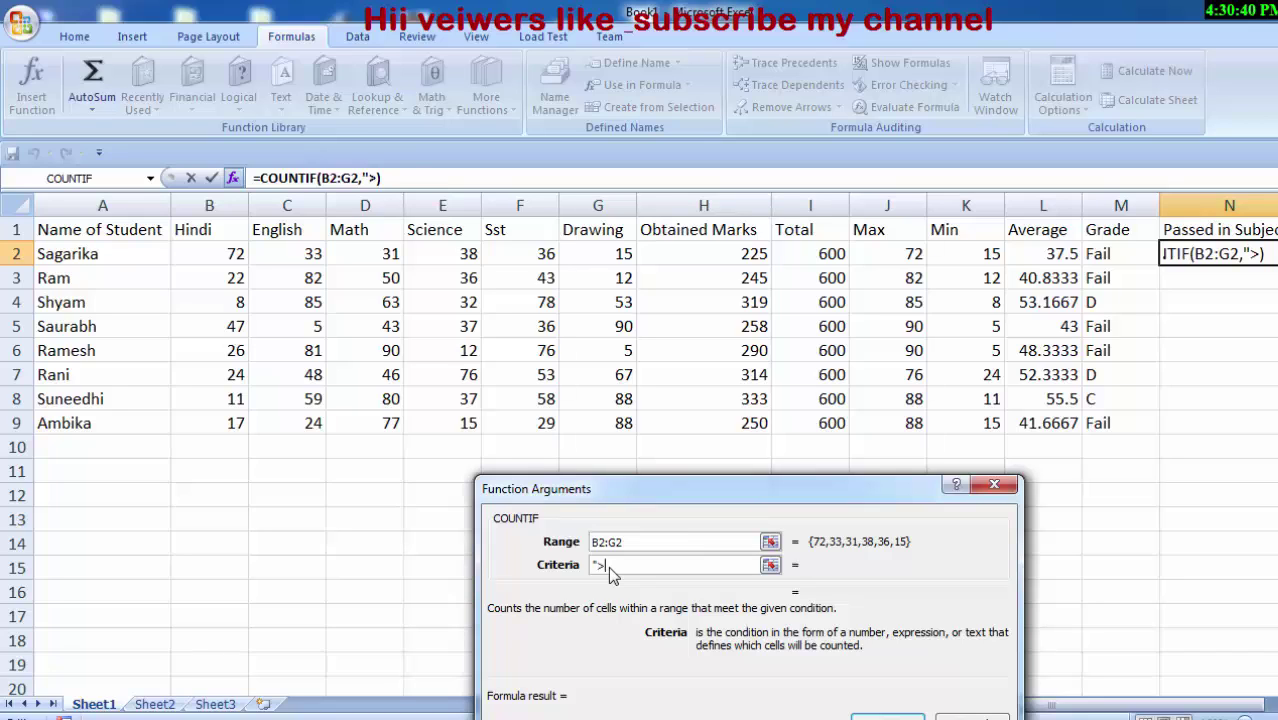
pyautogui.write('33')
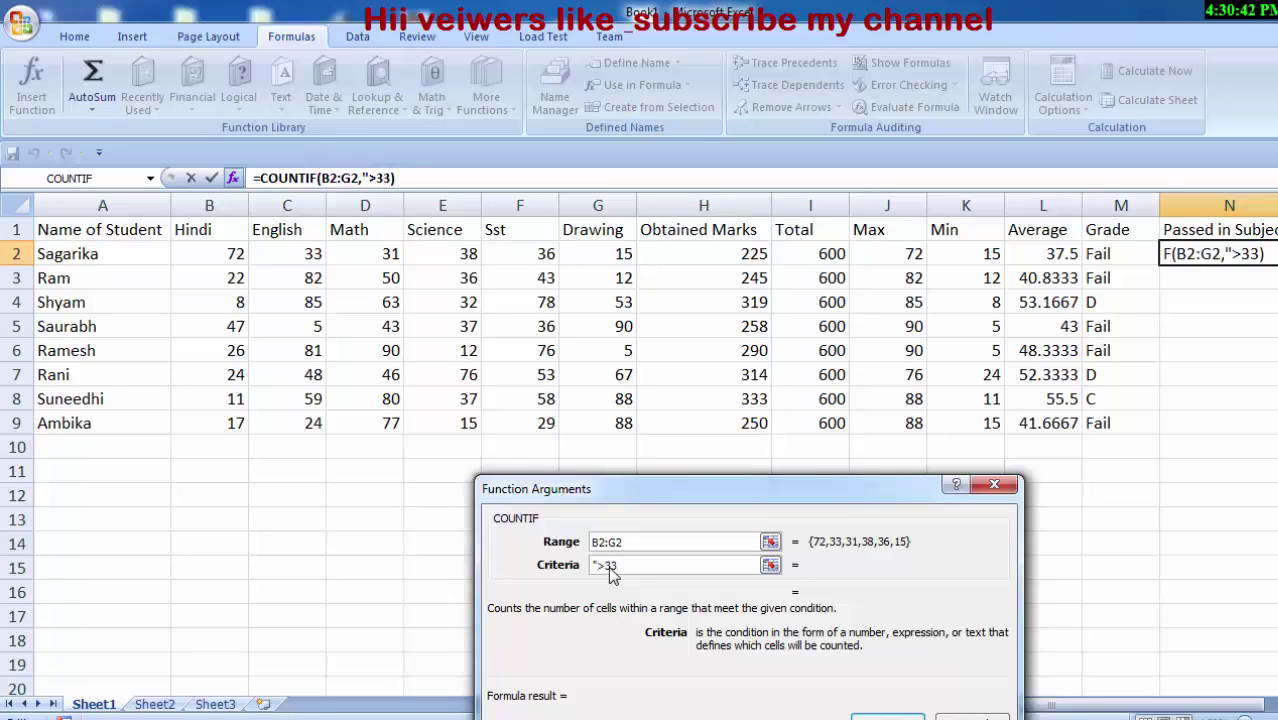
pyautogui.write('"')
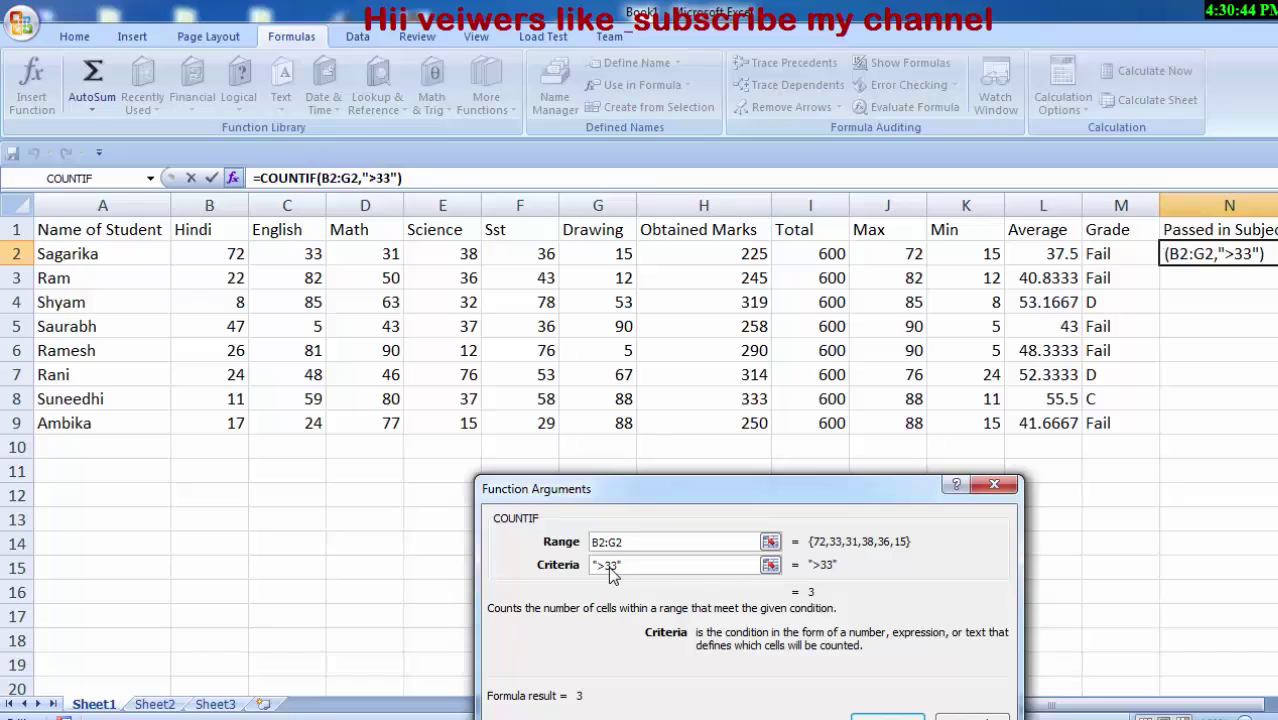
pyautogui.press('Return')
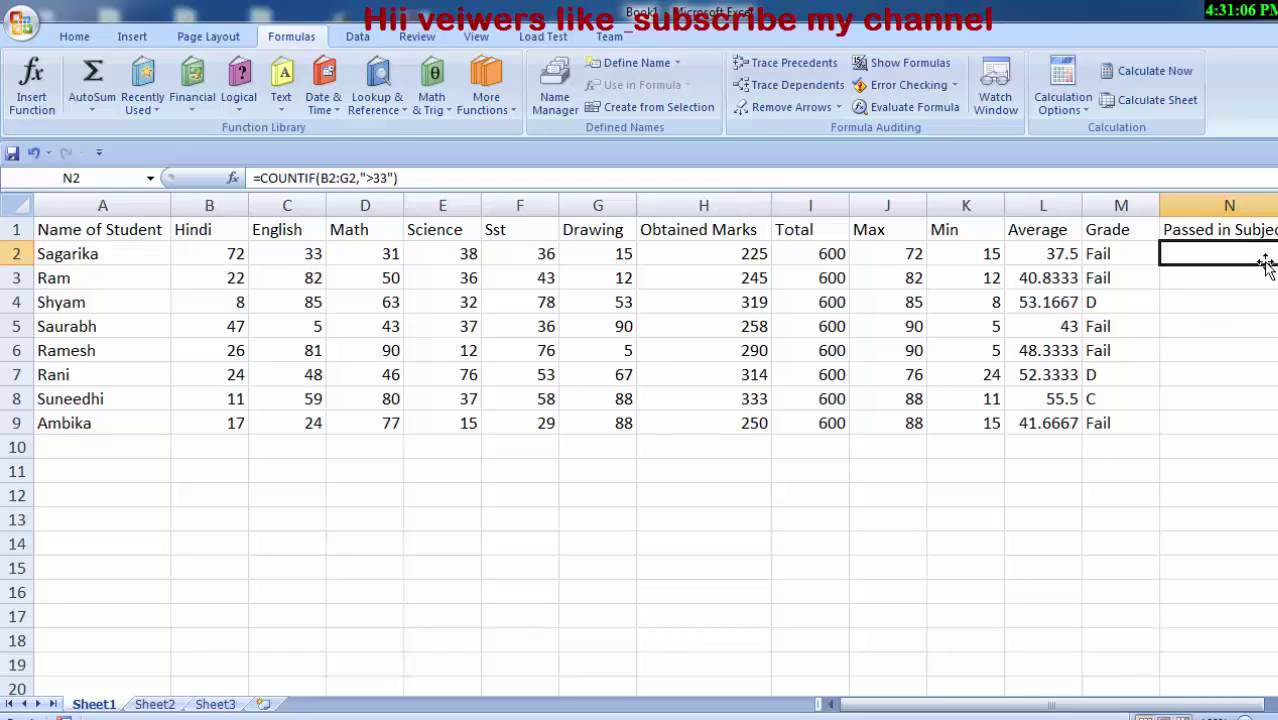
# Change N2's COUNTIF criterion from greater-than to "<33".
pyautogui.click(375, 178)
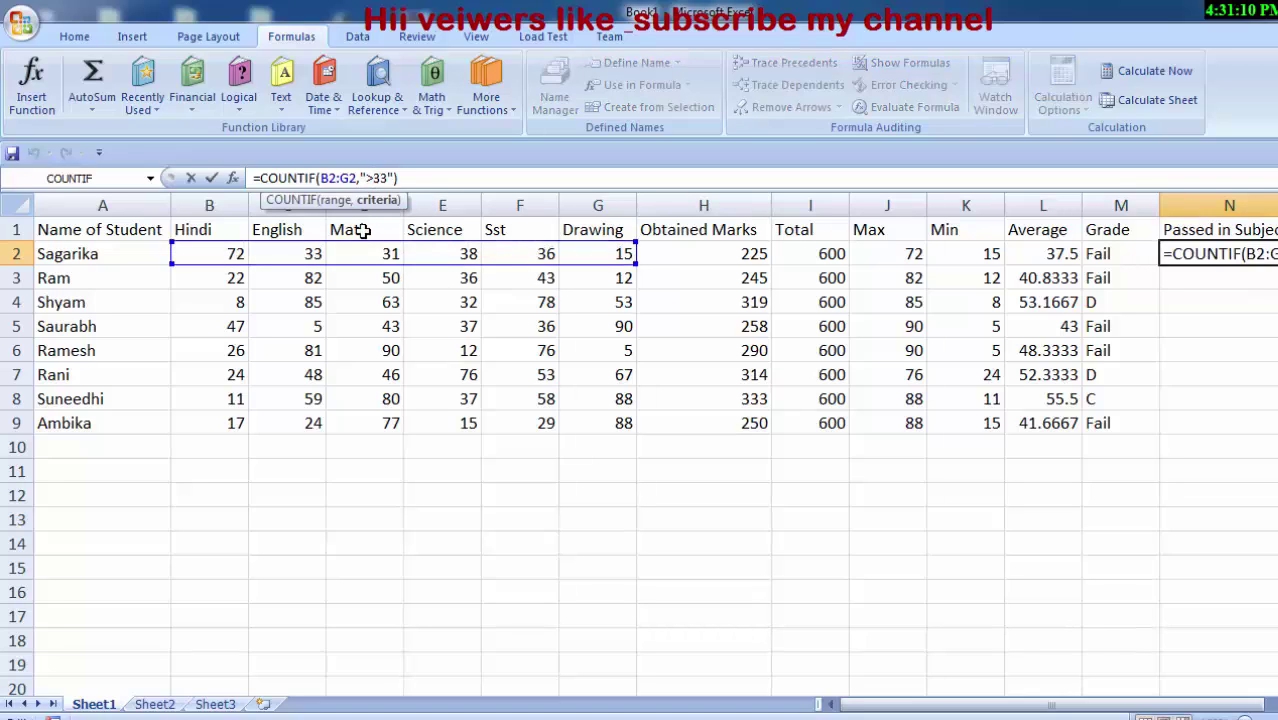
pyautogui.press('BackSpace')
pyautogui.write('<')
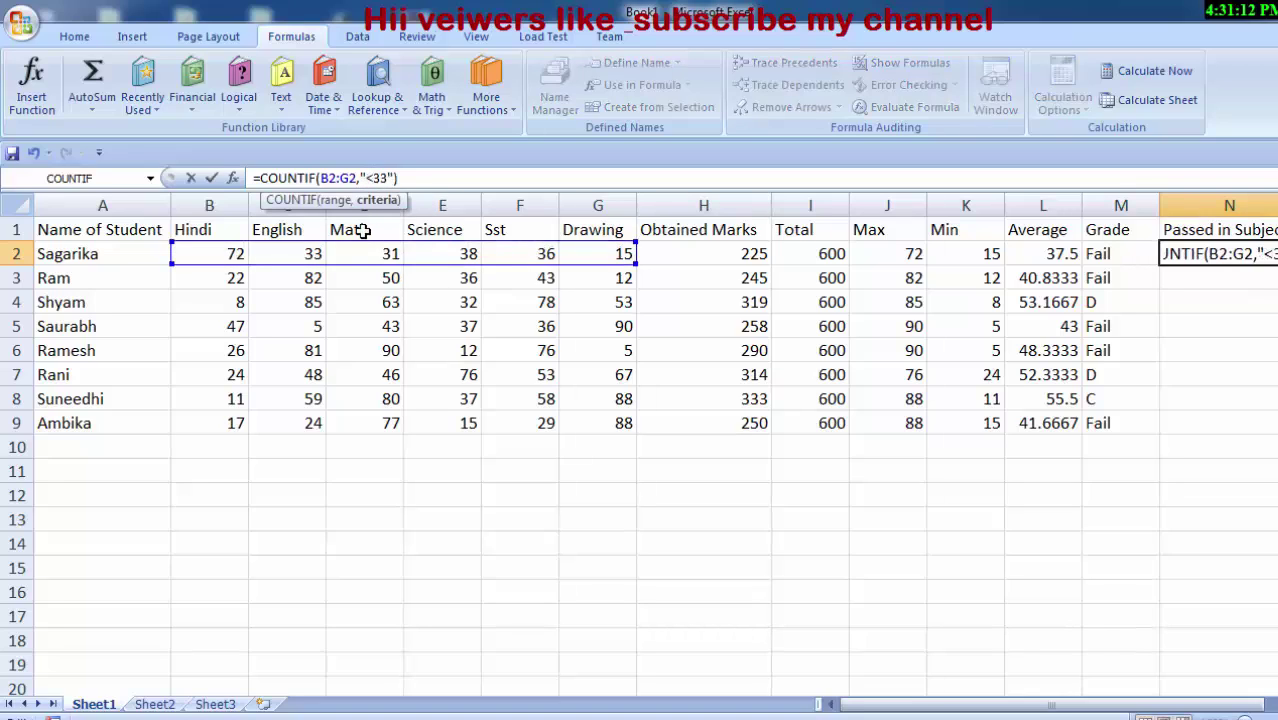
pyautogui.press('Return')
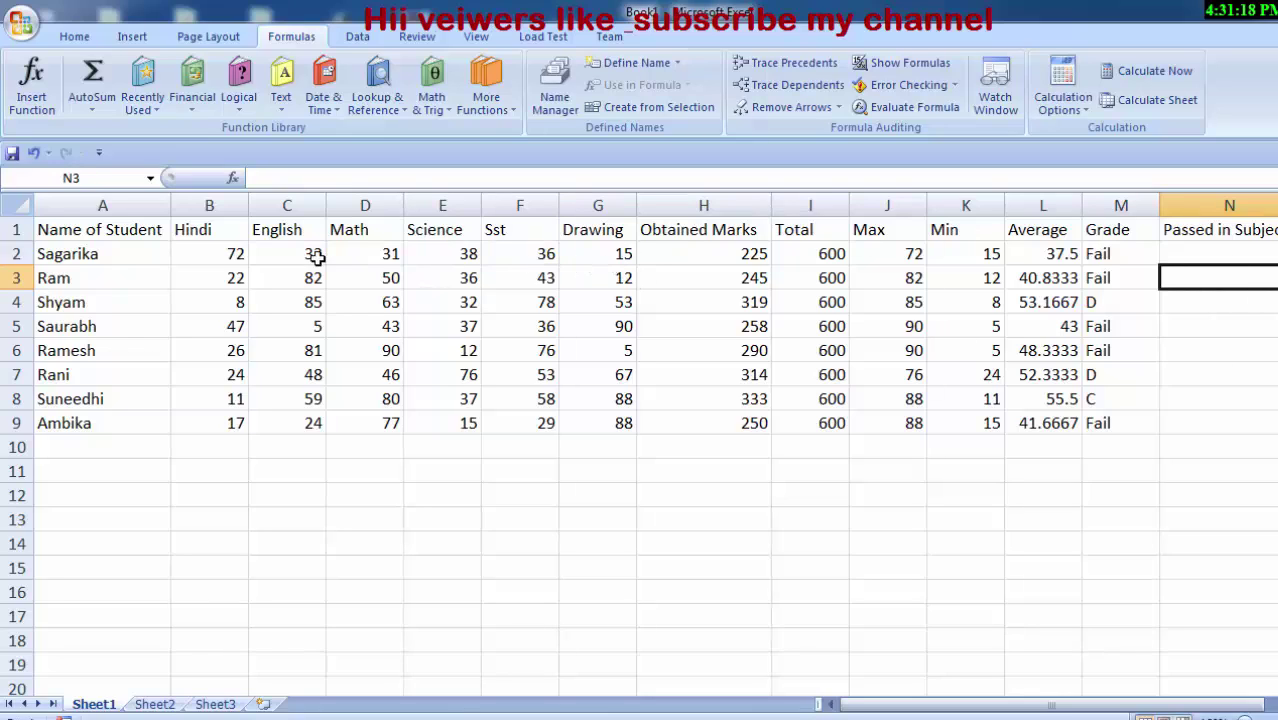
# Clear N2 and start a fresh COUNTIF through Insert Function.
pyautogui.click(1271, 255)
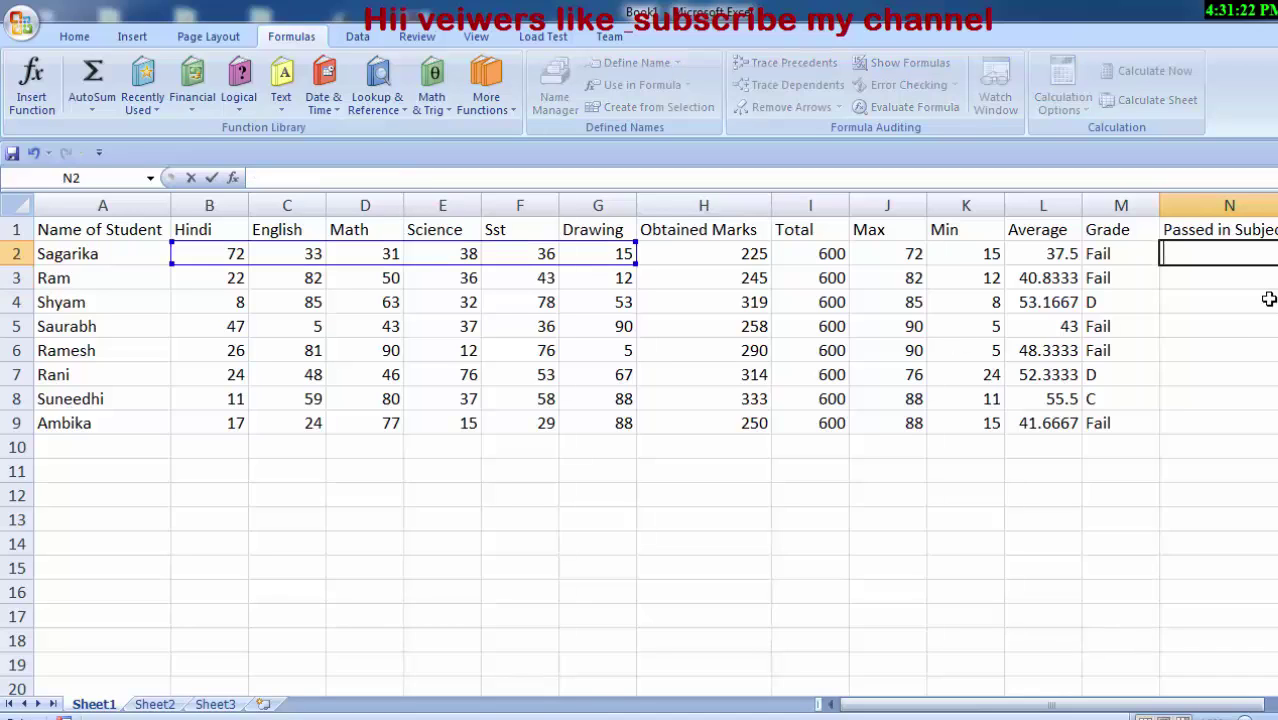
pyautogui.write('=')
pyautogui.press('BackSpace')
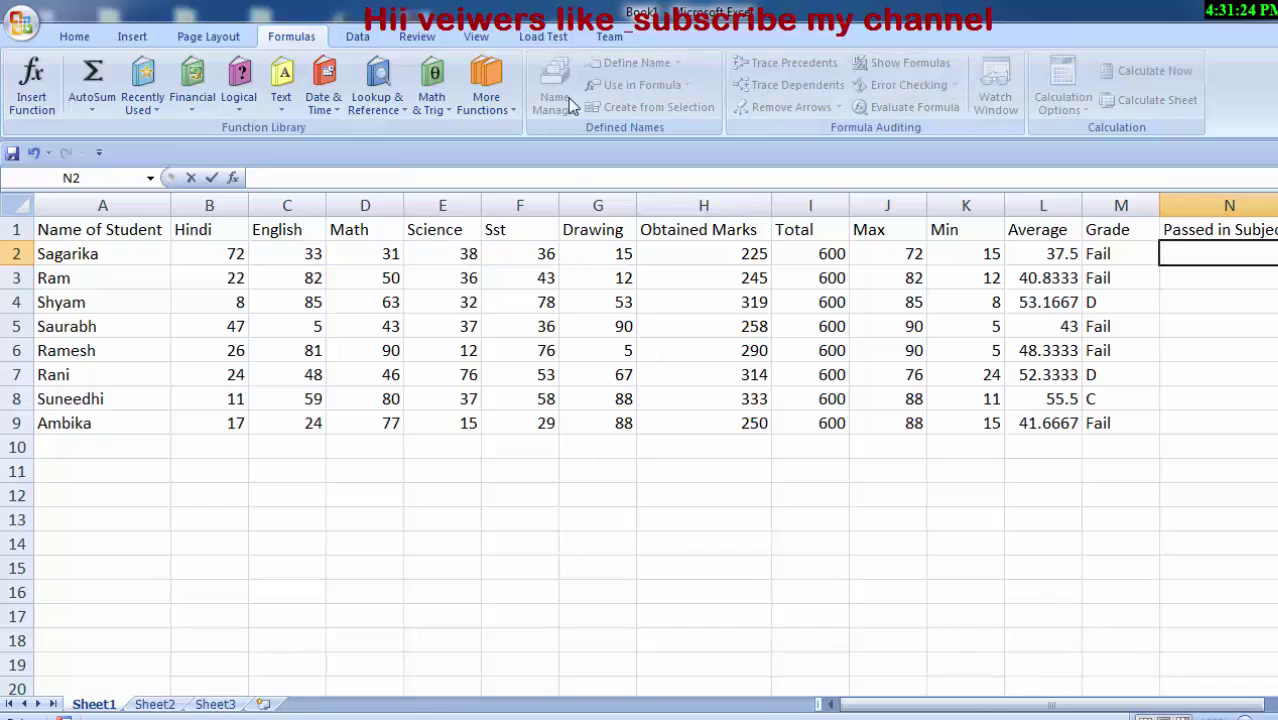
pyautogui.click(44, 78)
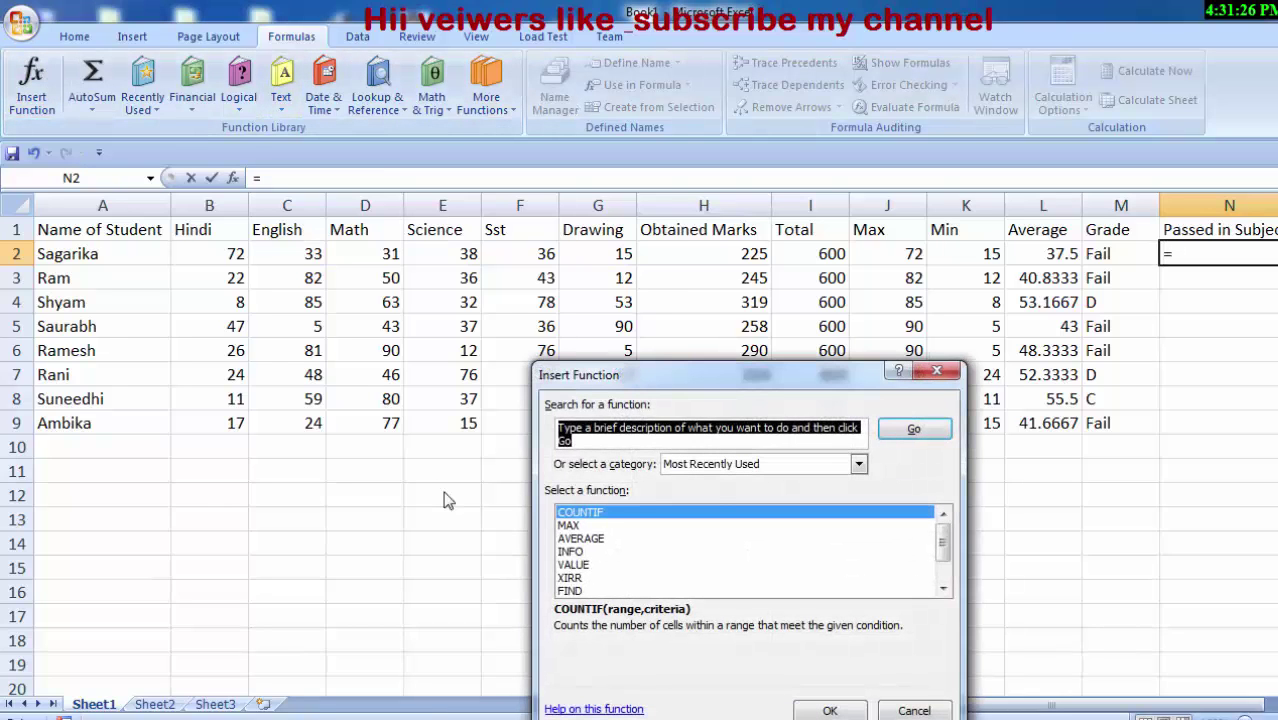
pyautogui.press('Return')
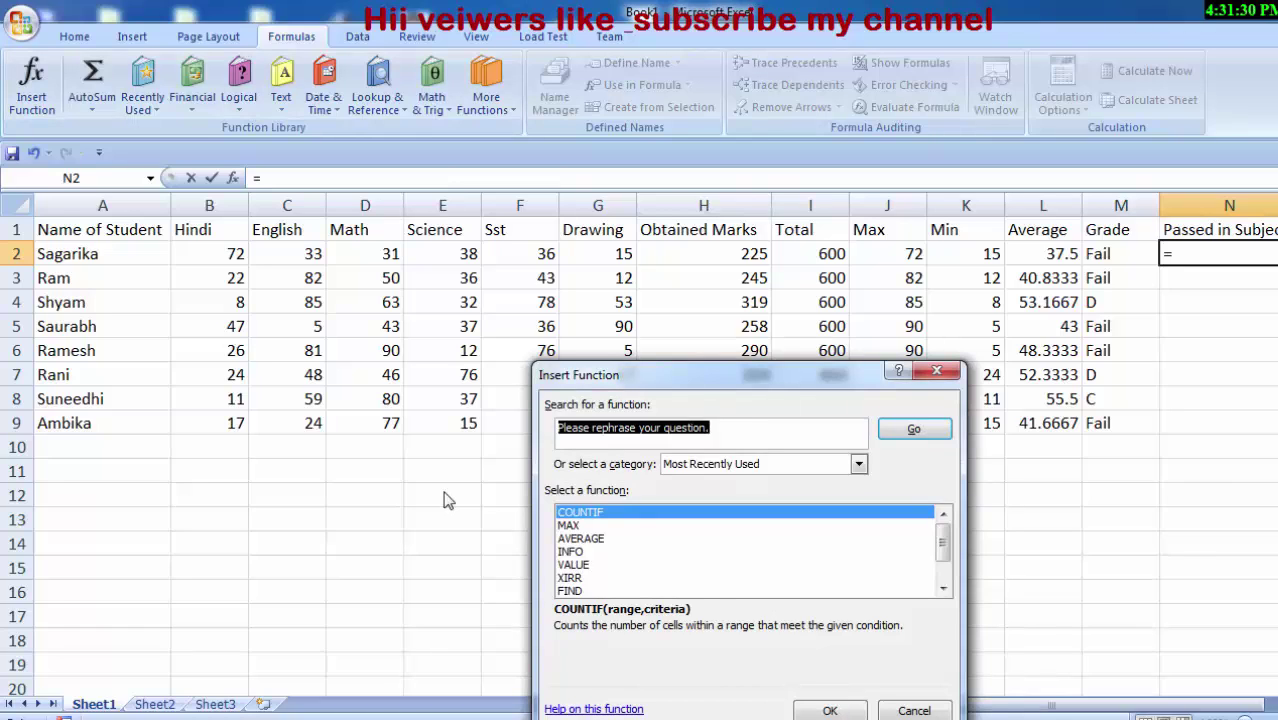
pyautogui.press('Return')
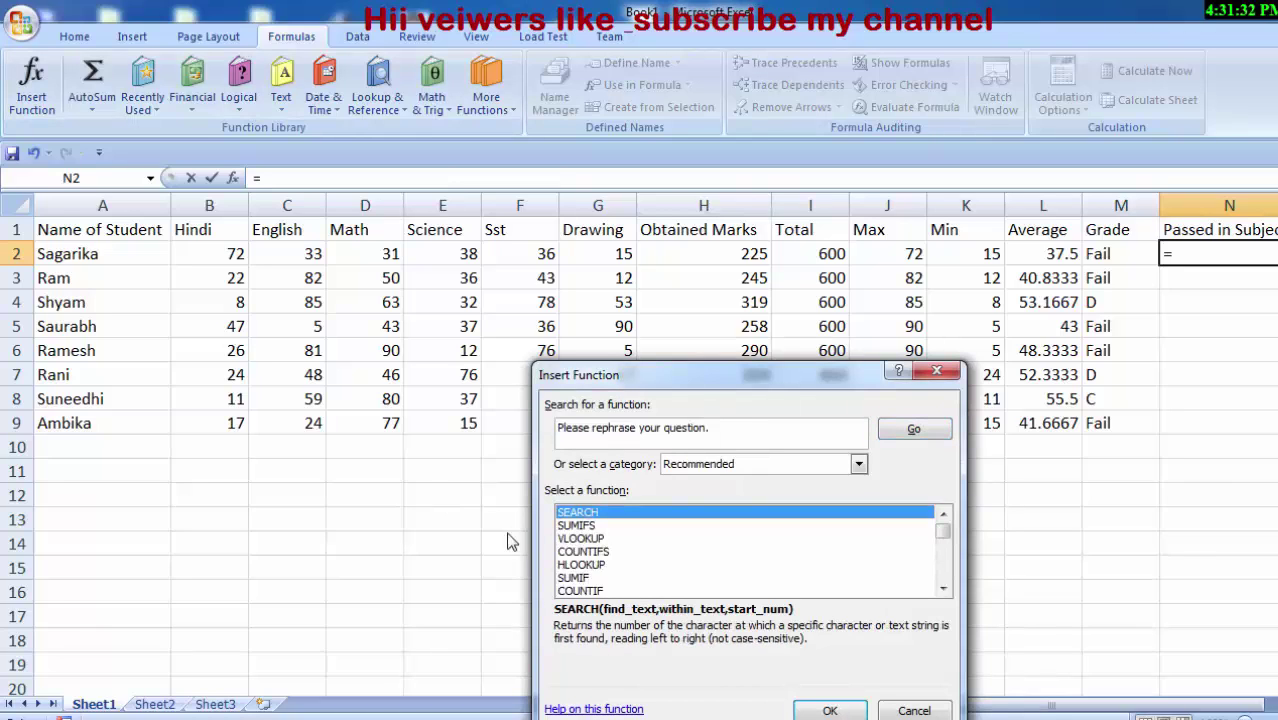
pyautogui.click(758, 424)
pyautogui.press('BackSpace')
pyautogui.press('BackSpace')
pyautogui.press('BackSpace')
pyautogui.press('BackSpace')
pyautogui.press('BackSpace')
pyautogui.press('BackSpace')
pyautogui.press('BackSpace')
pyautogui.press('BackSpace')
pyautogui.press('BackSpace')
pyautogui.write('countif')
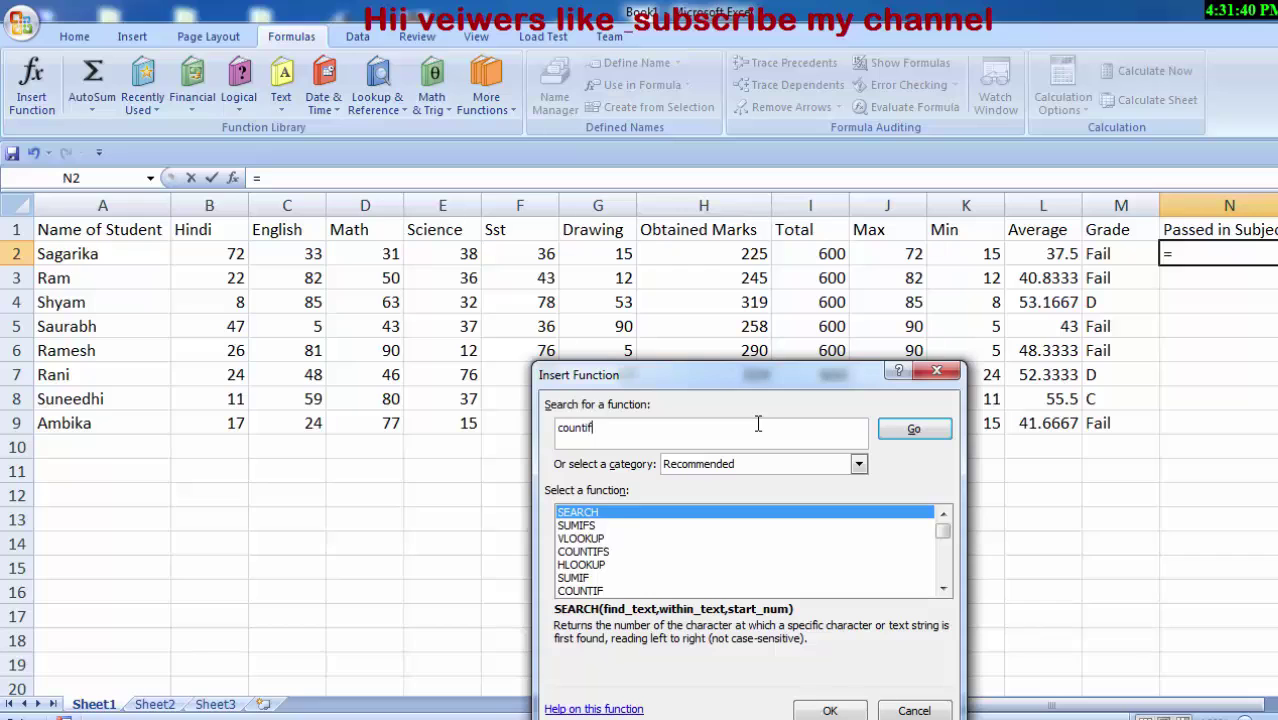
pyautogui.press('Return')
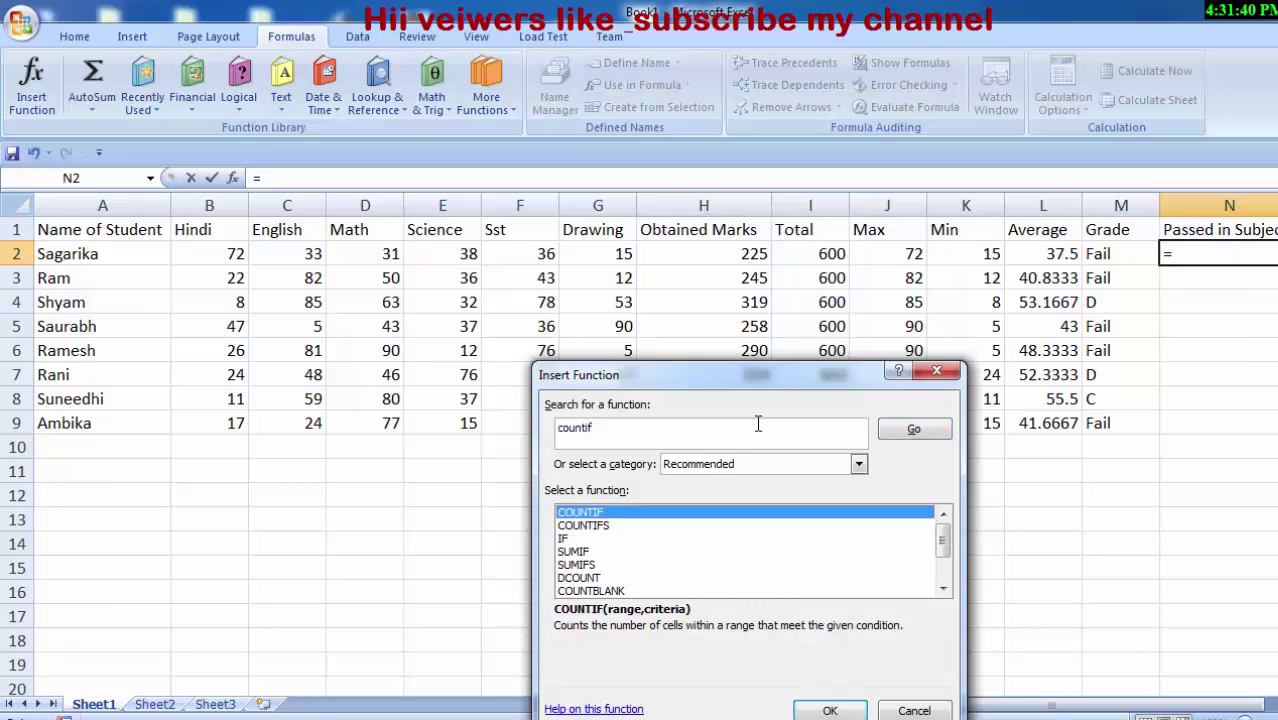
pyautogui.click(829, 710)
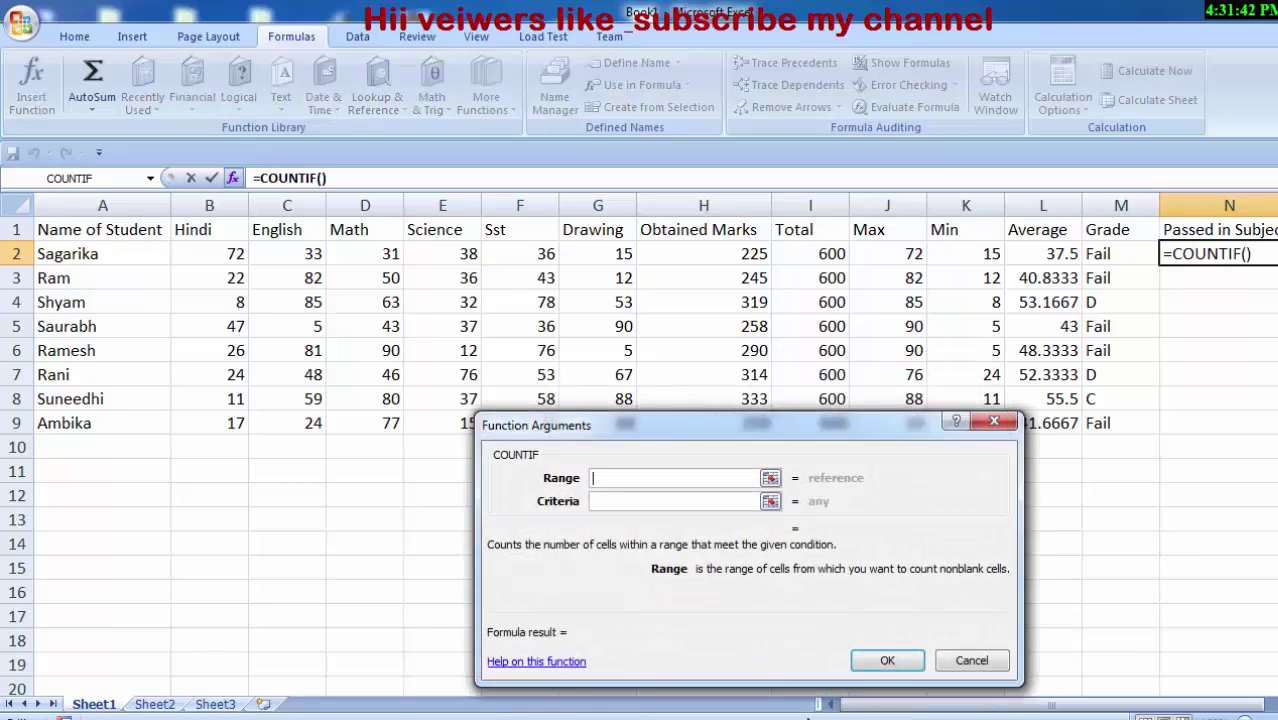
# Count B2:G2 marks above 32 in N2 and fill the formula down to N9.
pyautogui.moveTo(211, 254); pyautogui.dragTo(574, 253)
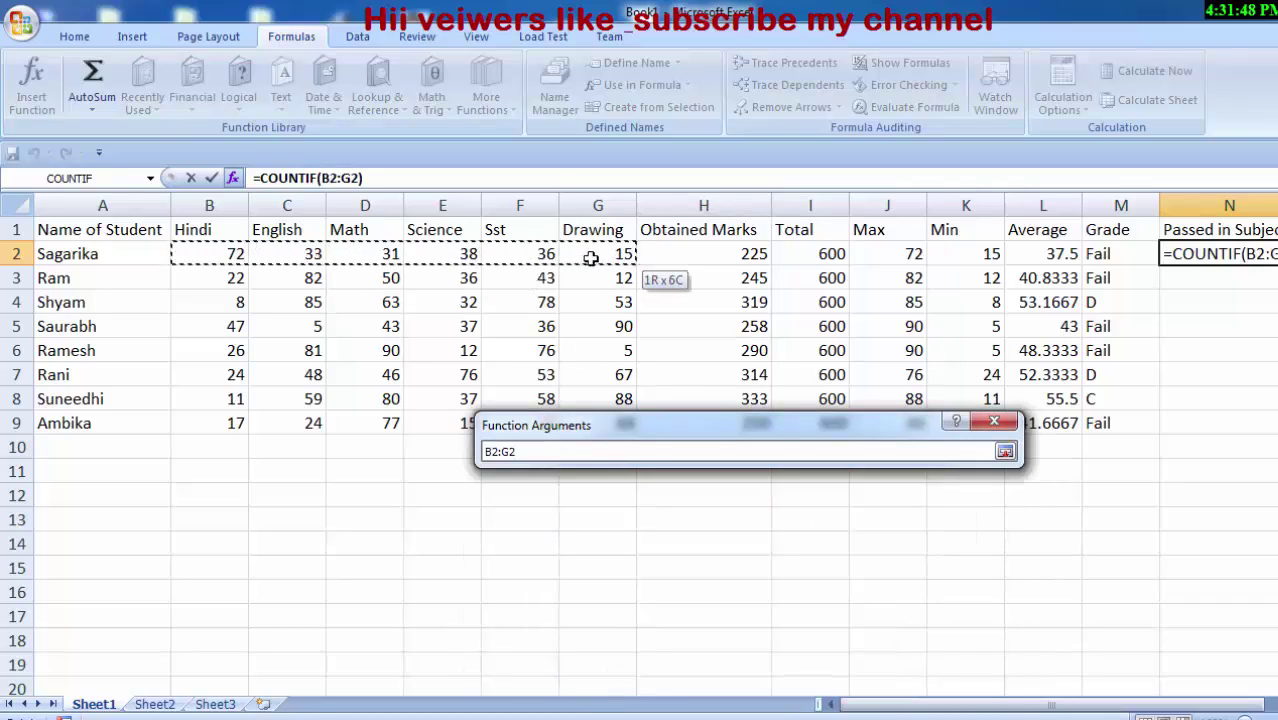
pyautogui.moveTo(574, 253); pyautogui.dragTo(588, 256)
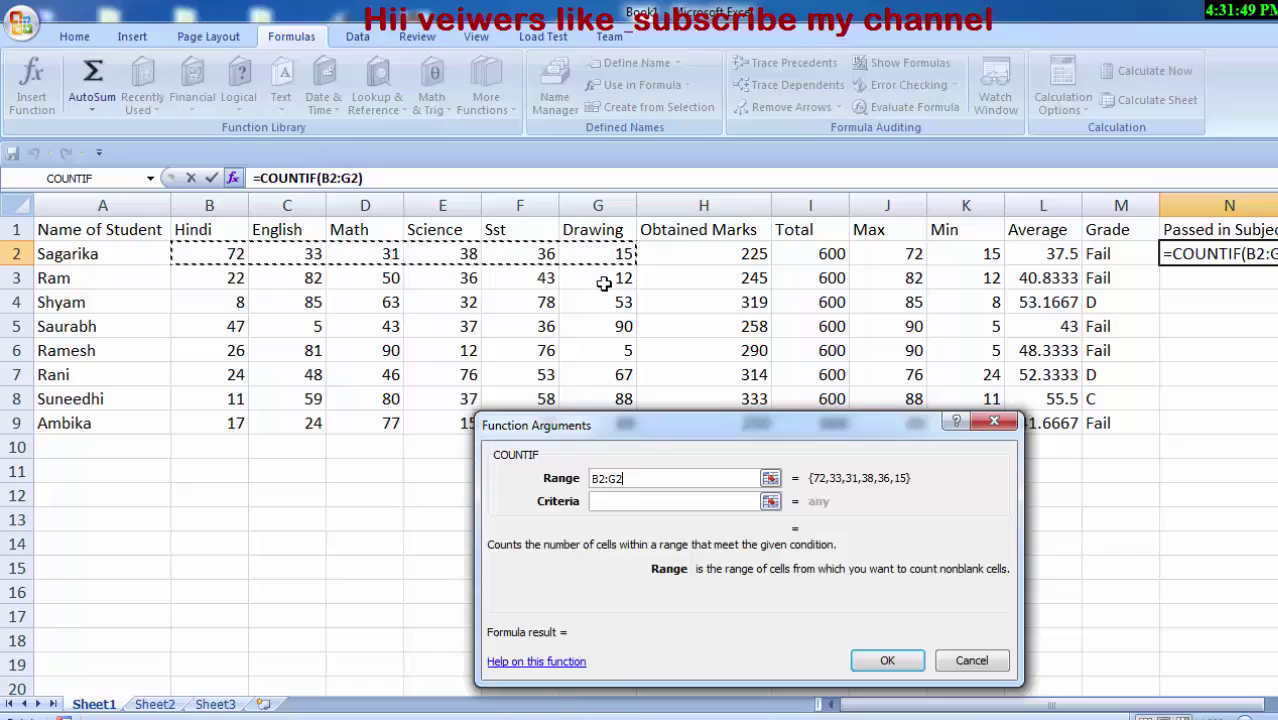
pyautogui.click(627, 502)
pyautogui.write('">32')
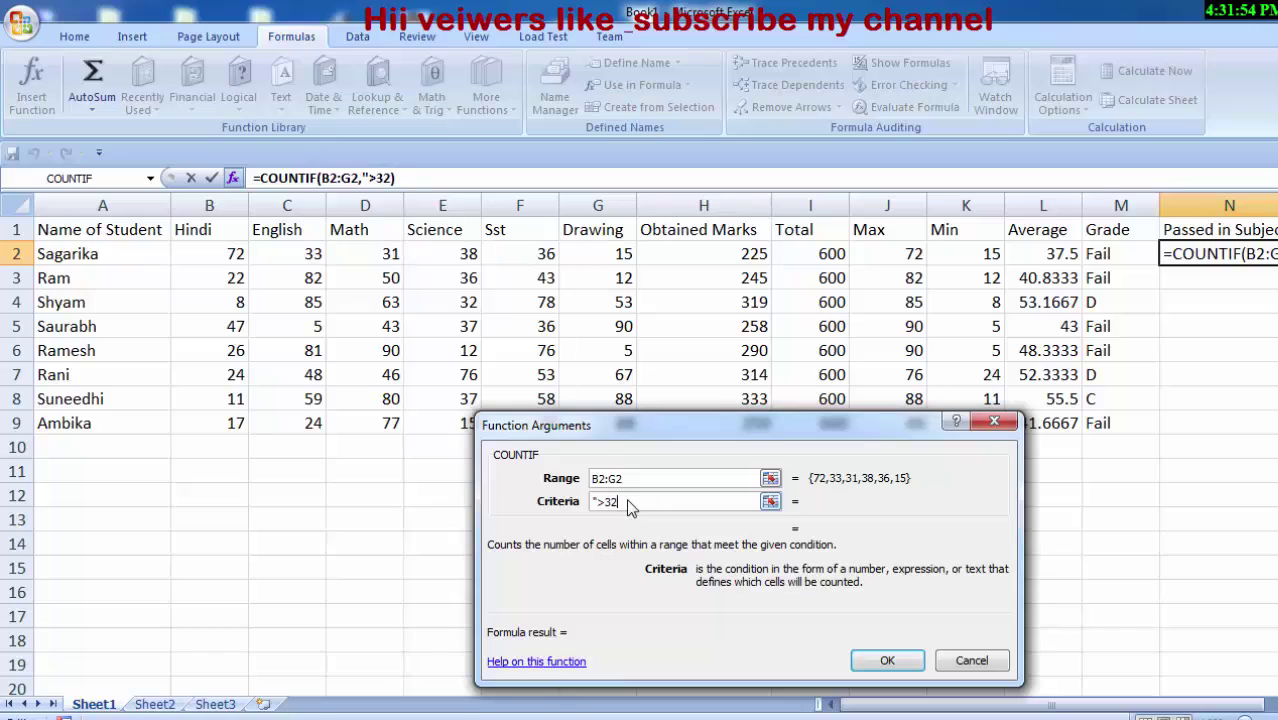
pyautogui.write('"')
pyautogui.press('Return')
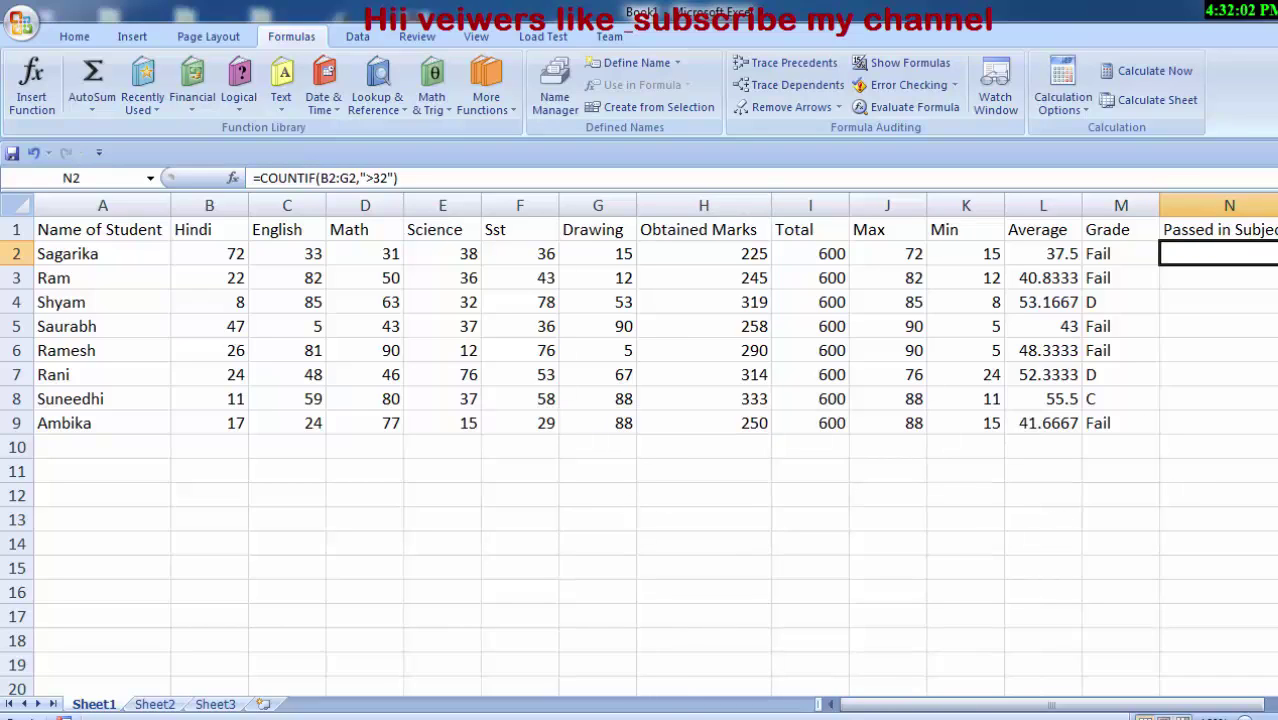
pyautogui.moveTo(1218, 254); pyautogui.dragTo(1218, 423)
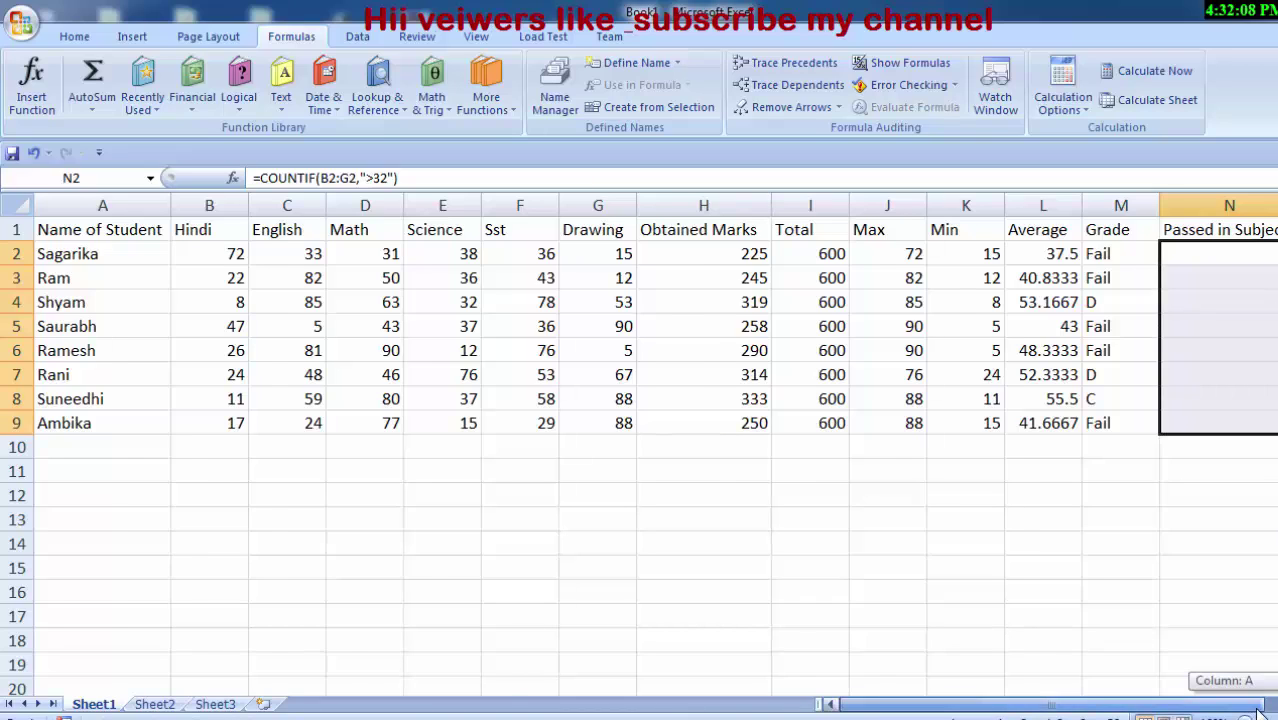
pyautogui.hotkey('ctrl', 'Return')
# Enter =COUNTIF(B2:G2,"<33") in O2 to count failed subjects.
pyautogui.click(1203, 250)
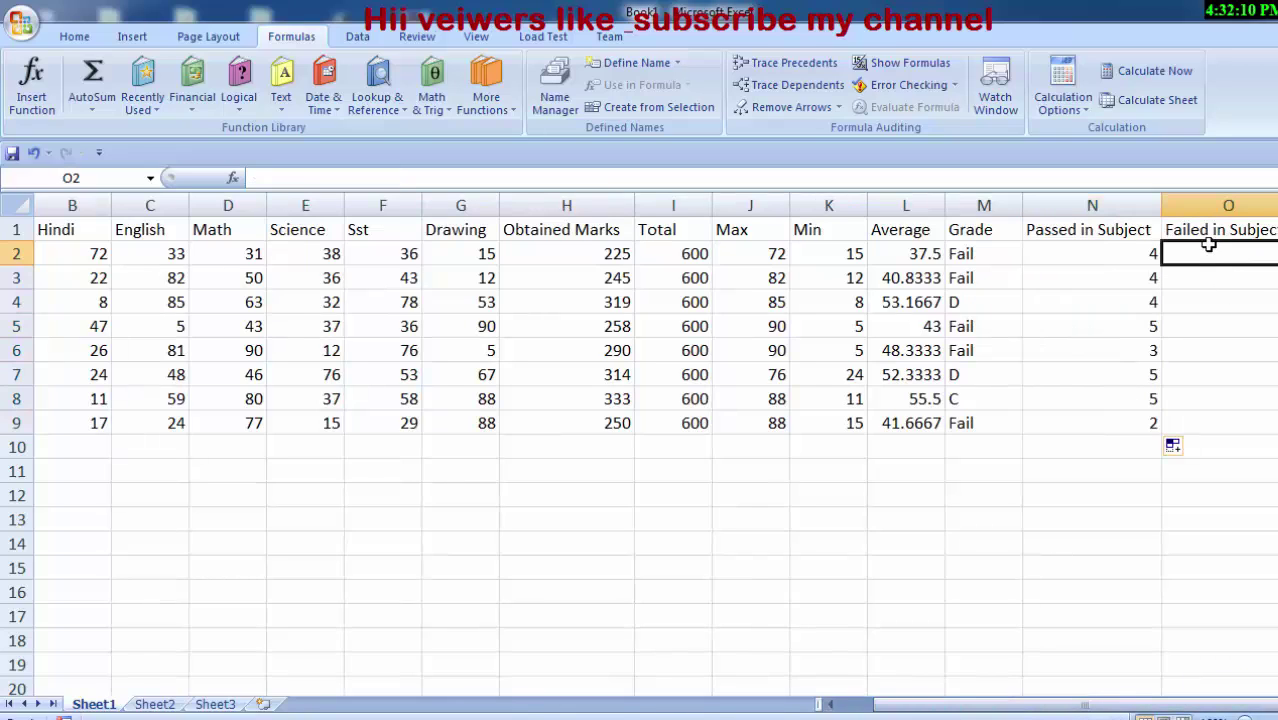
pyautogui.write('=')
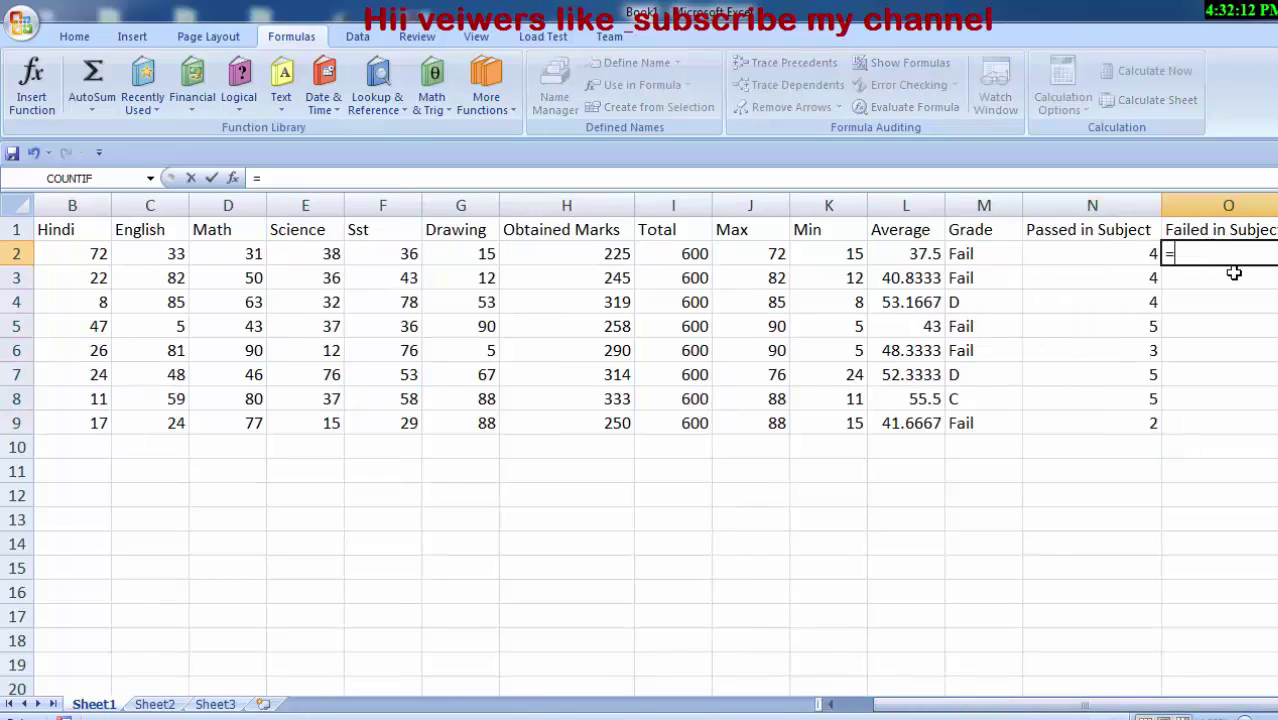
pyautogui.write('coun')
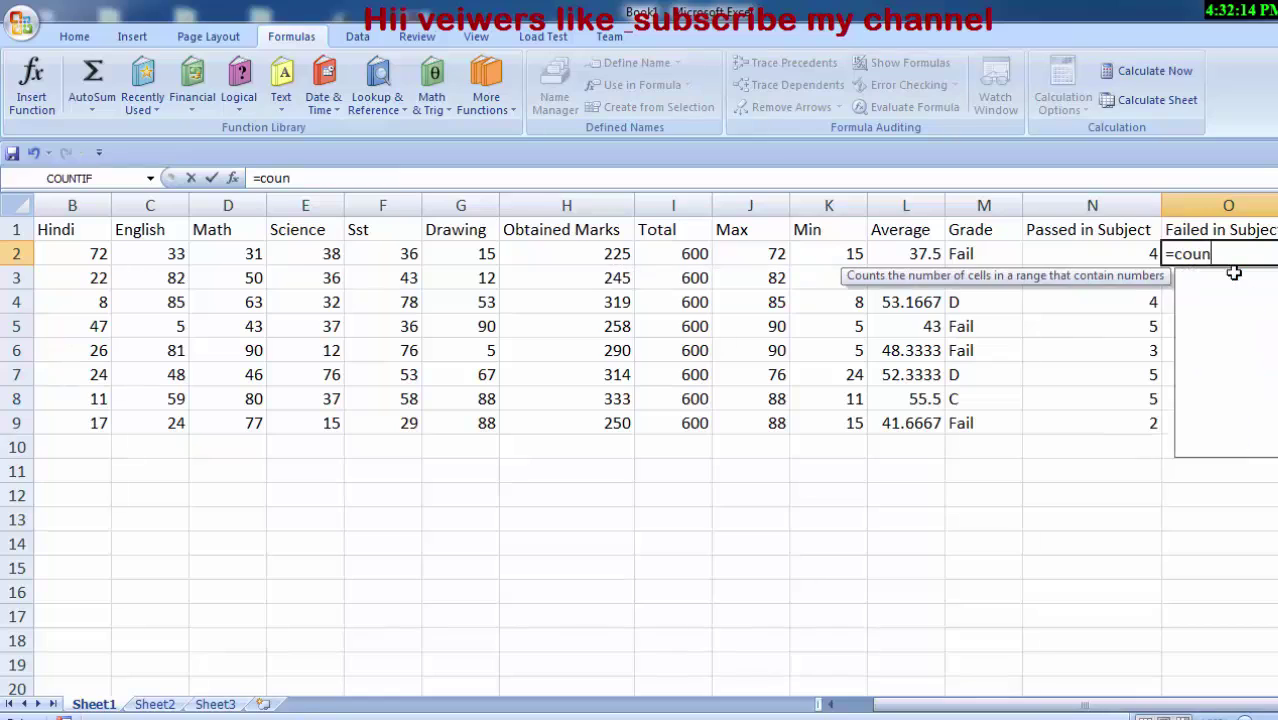
pyautogui.write('tif')
pyautogui.doubleClick(1236, 275)
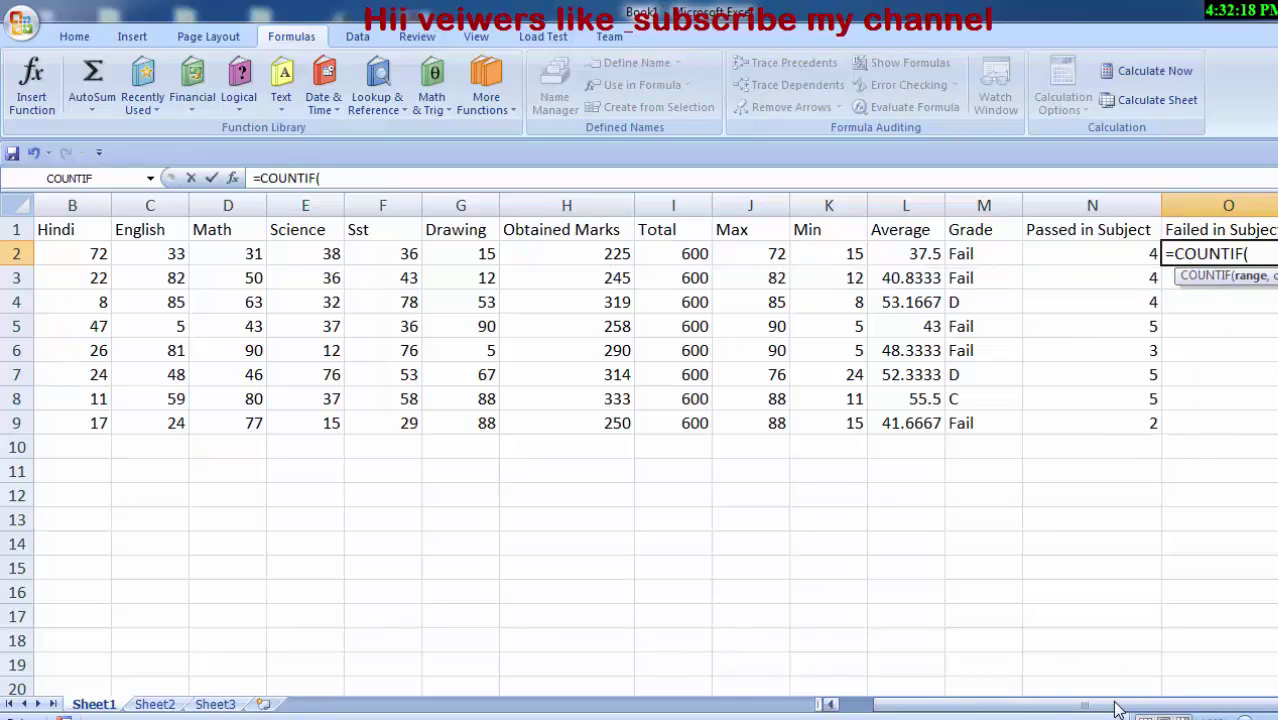
pyautogui.moveTo(1092, 708); pyautogui.dragTo(1090, 711)
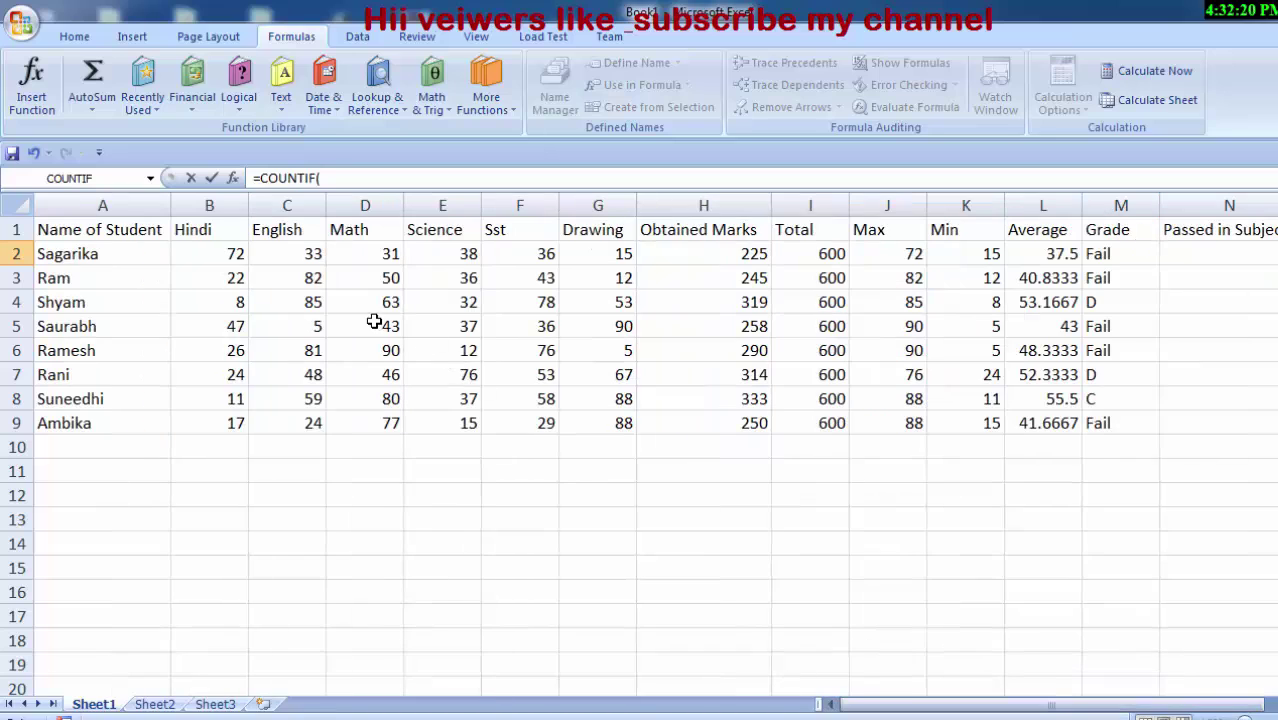
pyautogui.click(258, 254)
pyautogui.moveTo(258, 254); pyautogui.dragTo(566, 257)
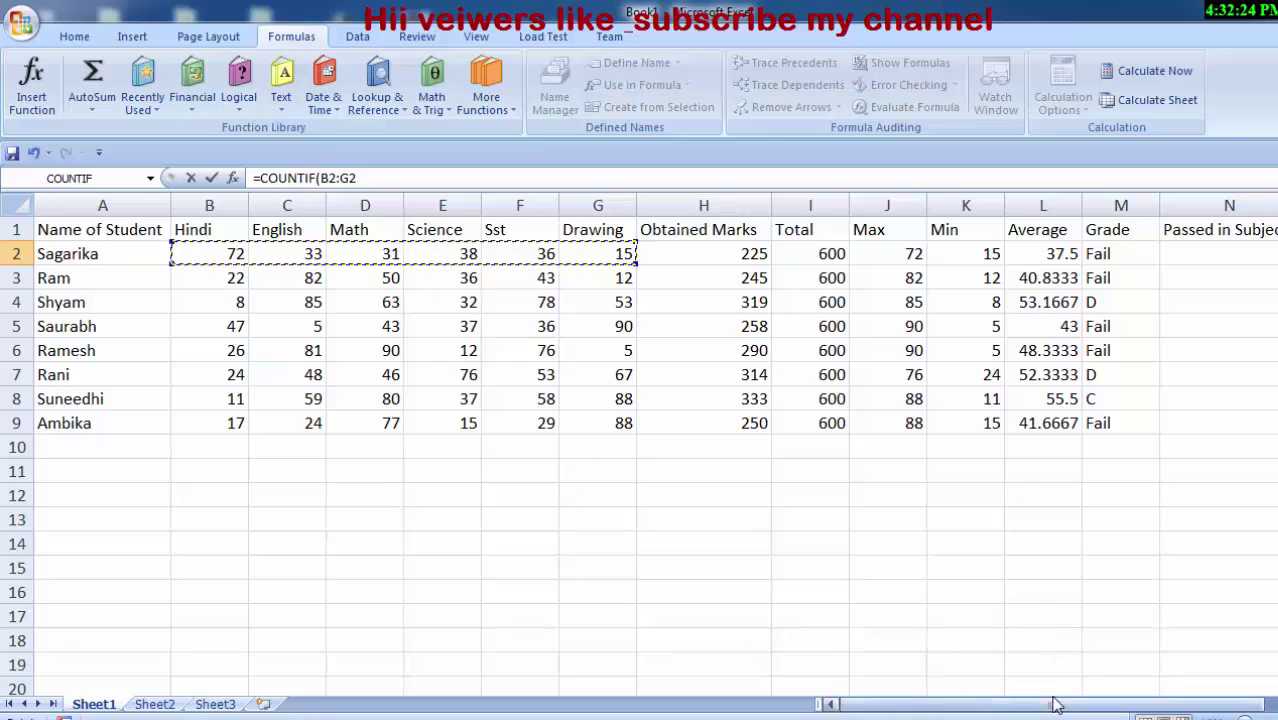
pyautogui.moveTo(1054, 708); pyautogui.dragTo(1143, 708)
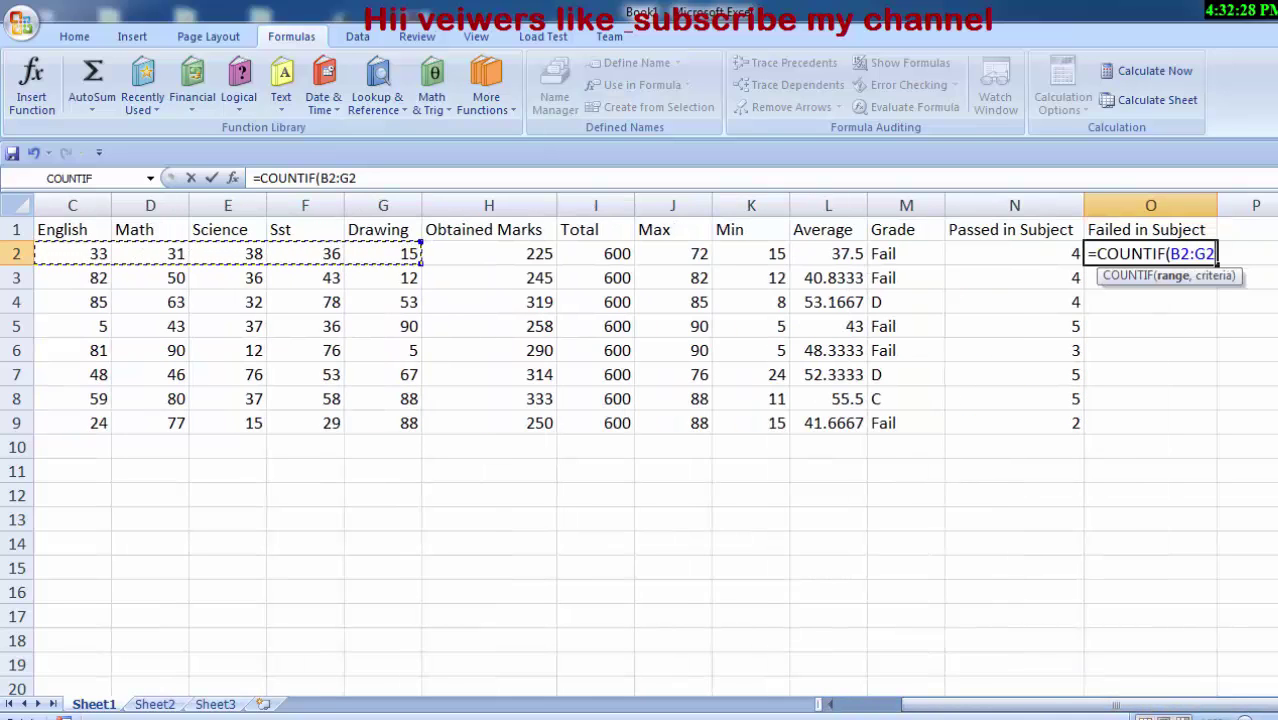
pyautogui.write(',"<')
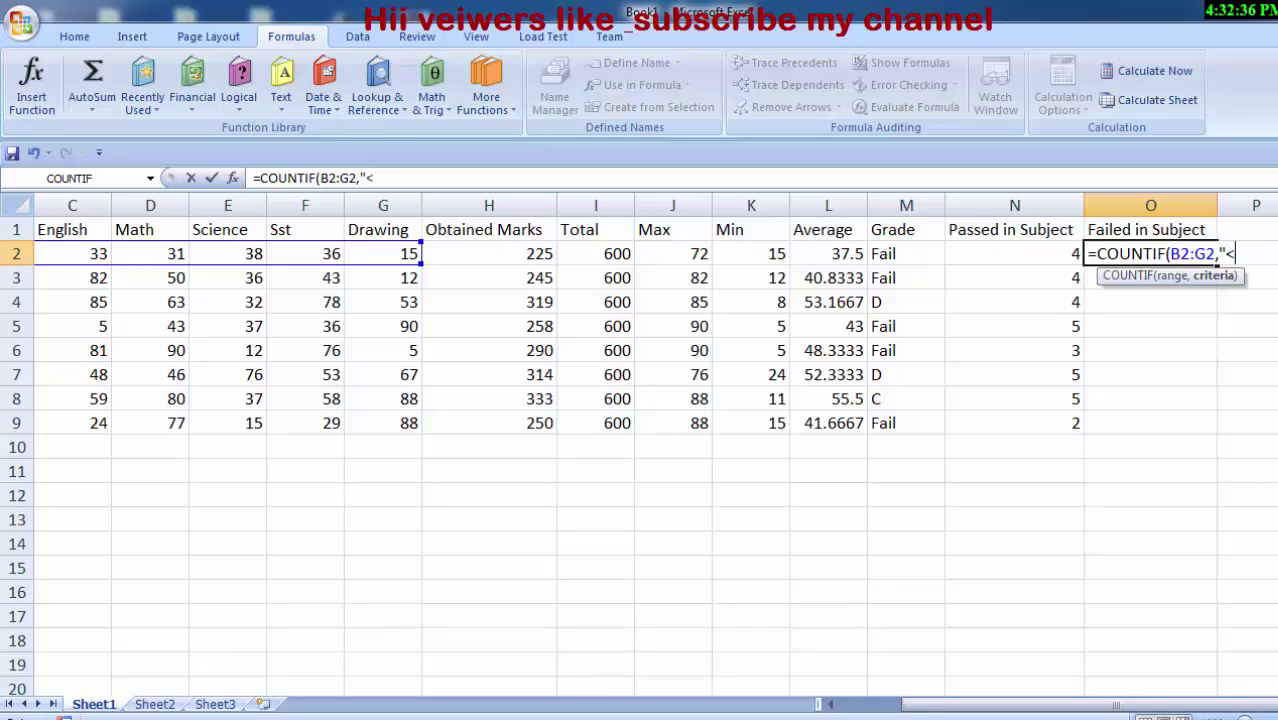
pyautogui.write('33')
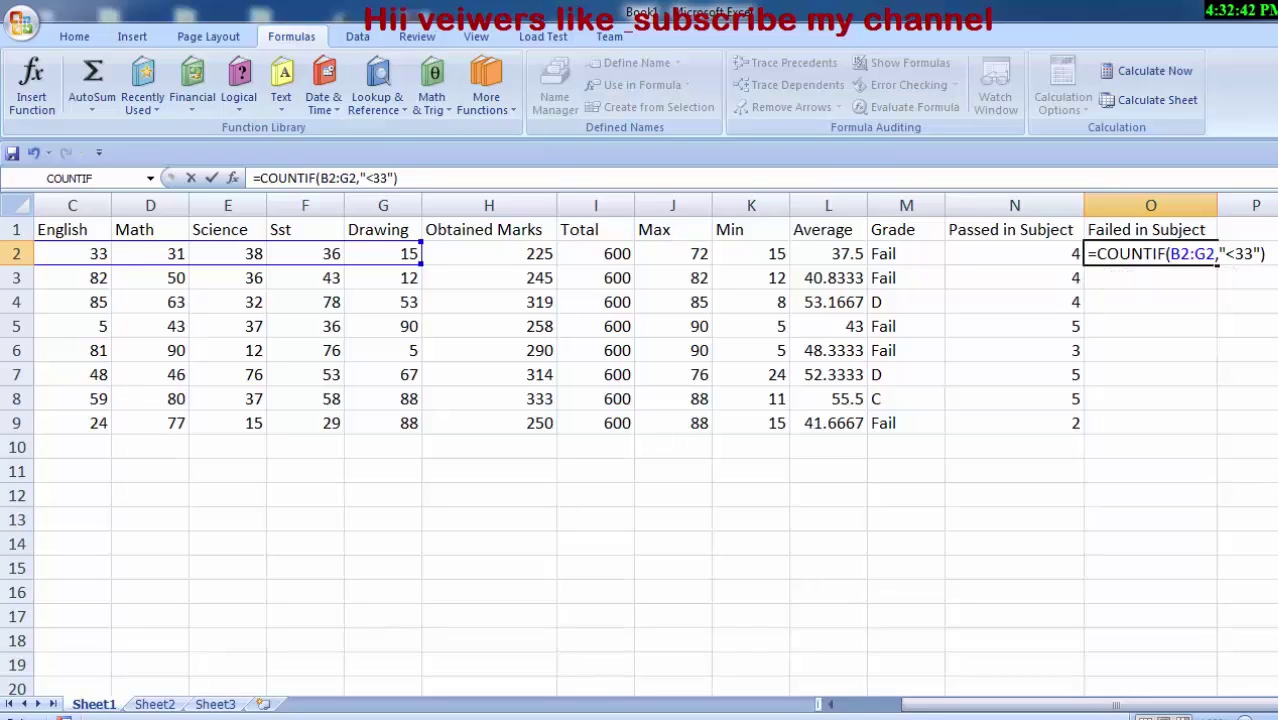
pyautogui.moveTo(1110, 706)
pyautogui.mouseDown()
pyautogui.moveTo(978, 706)
pyautogui.moveTo(1192, 697)
pyautogui.mouseUp()
pyautogui.press('Return')
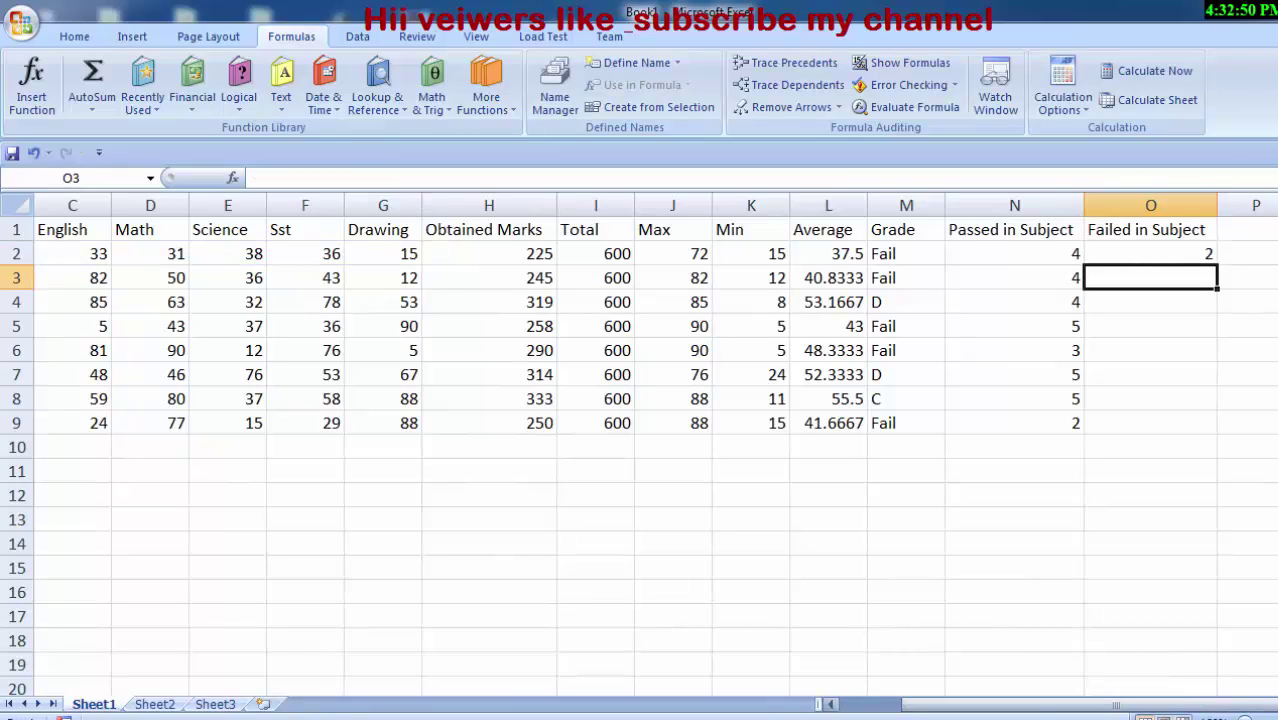
# Fill O2's failed-count formula down to O9.
pyautogui.click(1172, 256)
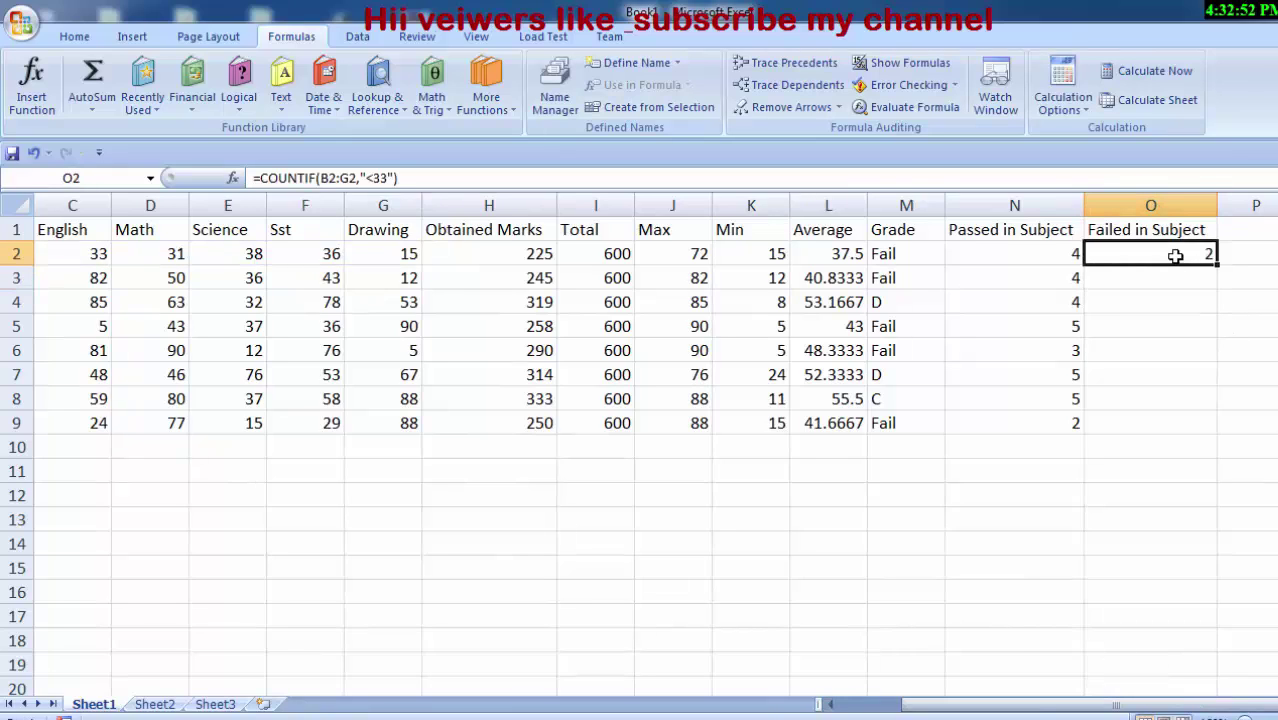
pyautogui.moveTo(1220, 272); pyautogui.dragTo(1230, 425)
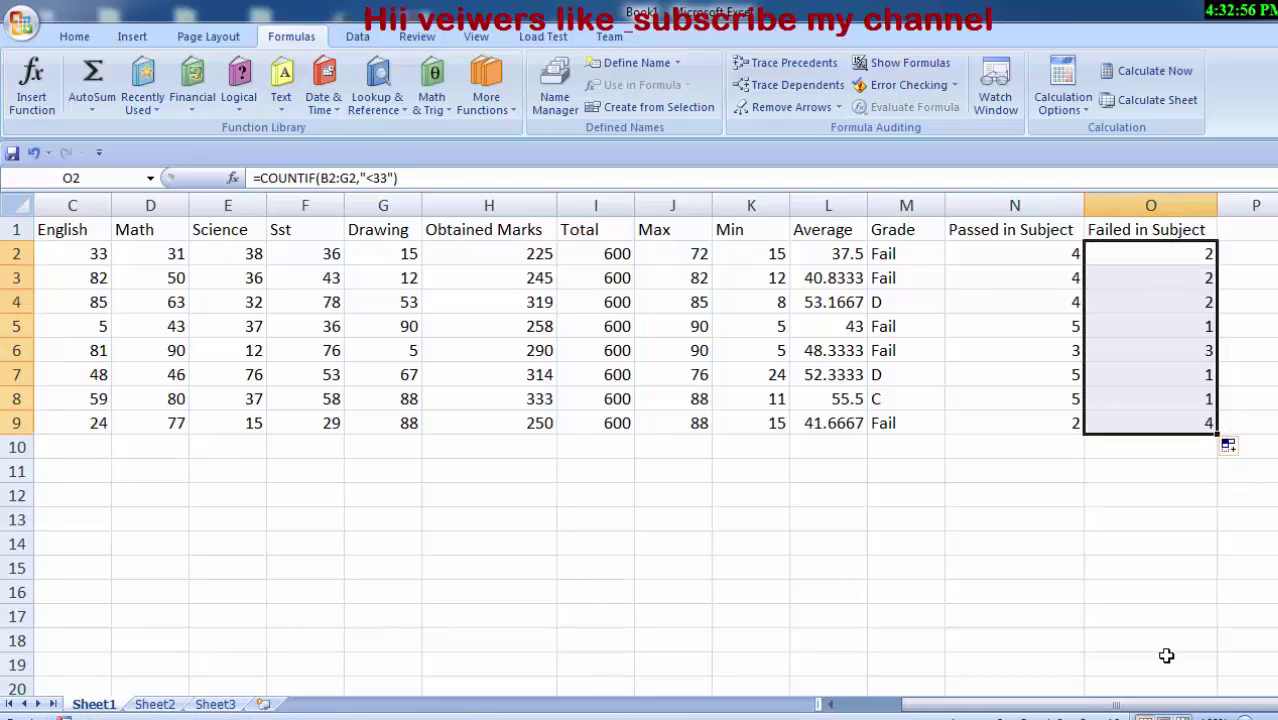
pyautogui.moveTo(1218, 710); pyautogui.dragTo(1190, 710)
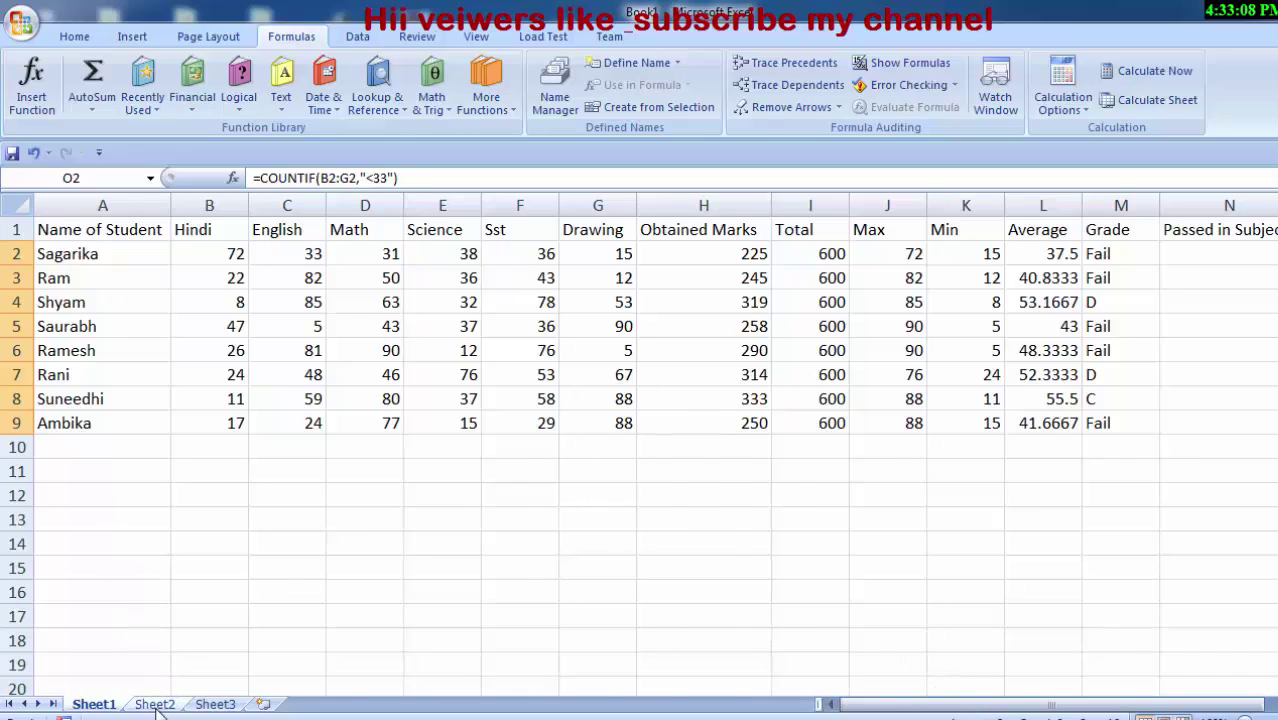
# Select the header row A1:O1 on Sheet1 and make row 1 taller.
pyautogui.click(155, 705)
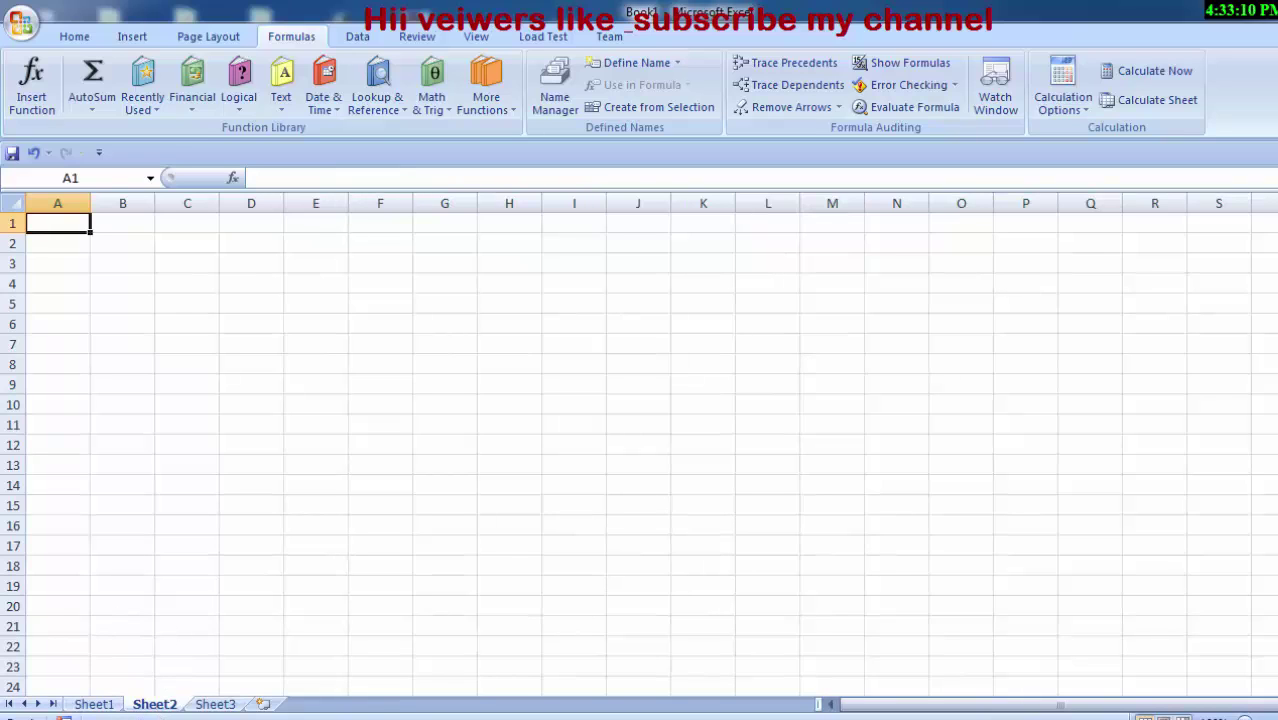
pyautogui.click(100, 706)
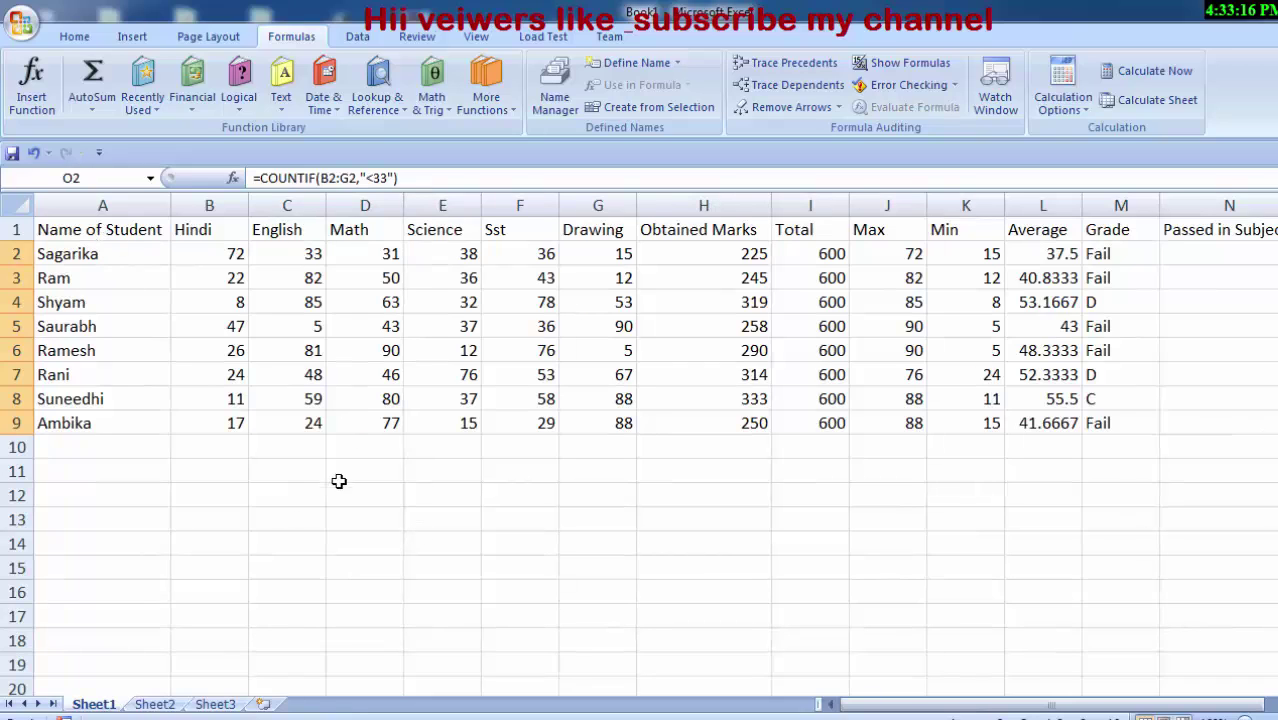
pyautogui.moveTo(104, 229)
pyautogui.mouseDown()
pyautogui.moveTo(329, 268)
pyautogui.moveTo(994, 206)
pyautogui.mouseUp()
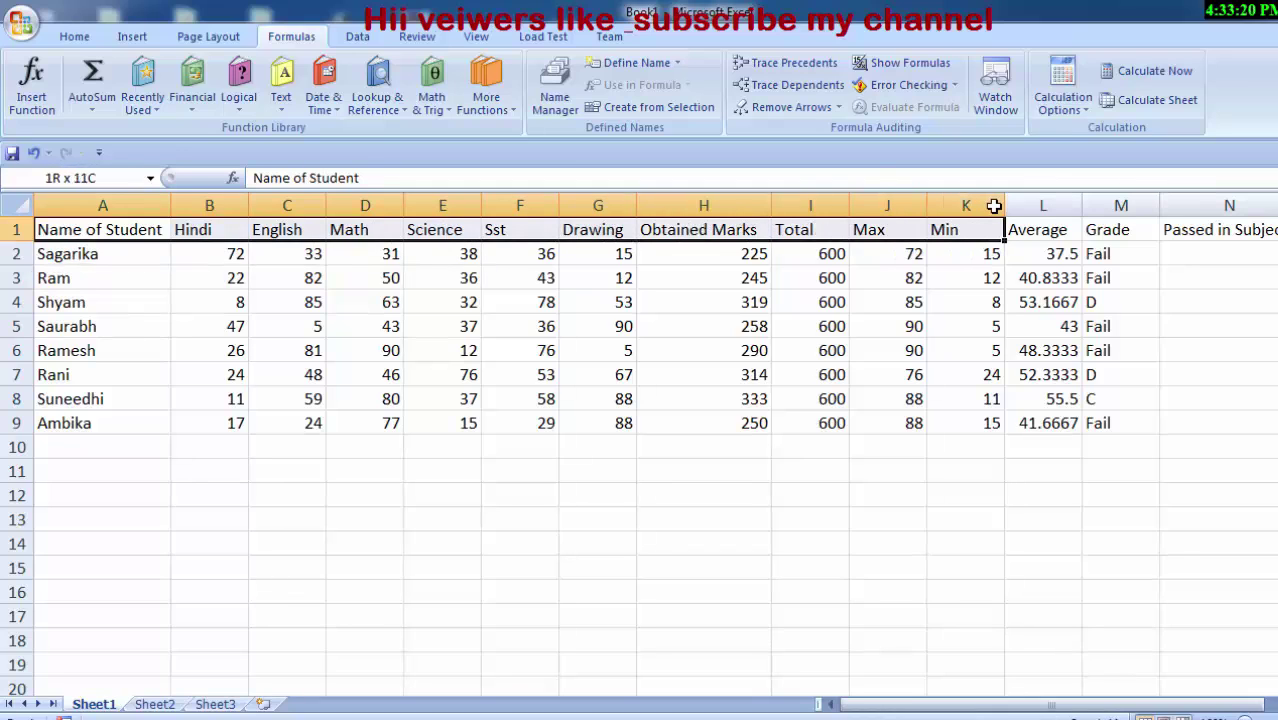
pyautogui.moveTo(994, 206); pyautogui.dragTo(1150, 445)
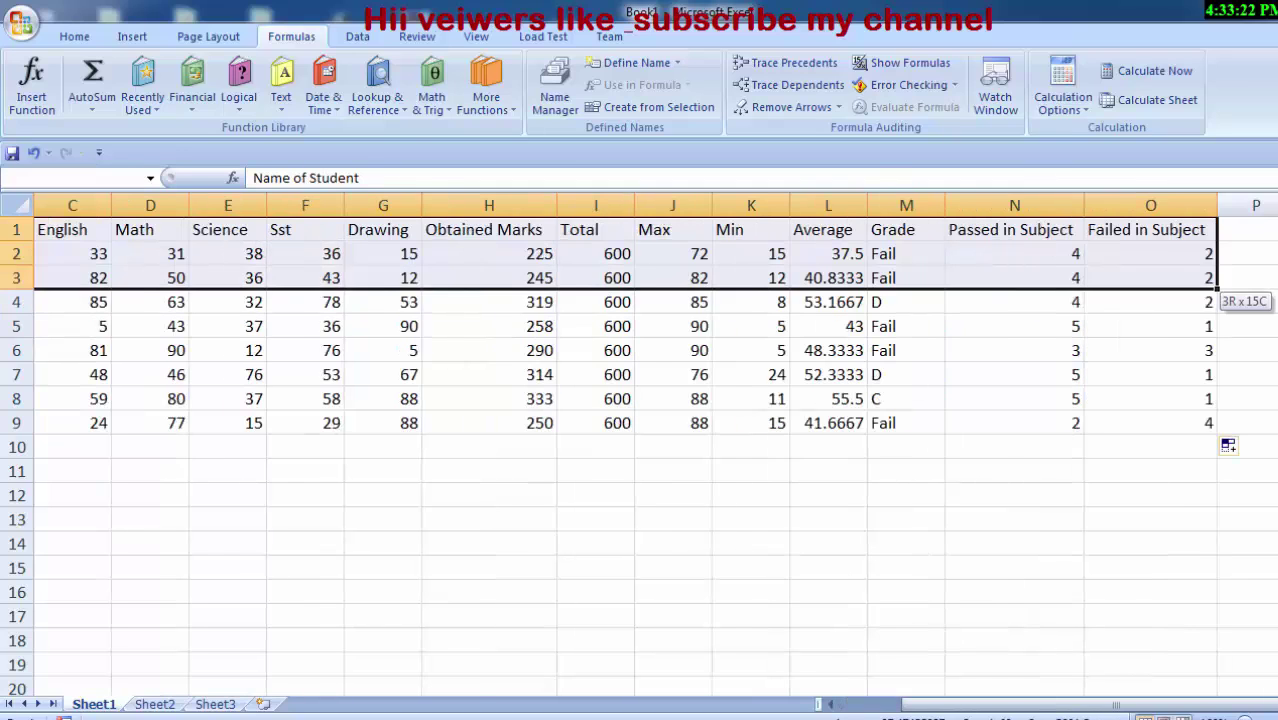
pyautogui.moveTo(1244, 251)
pyautogui.mouseDown()
pyautogui.moveTo(1122, 230)
pyautogui.moveTo(1120, 245)
pyautogui.mouseUp()
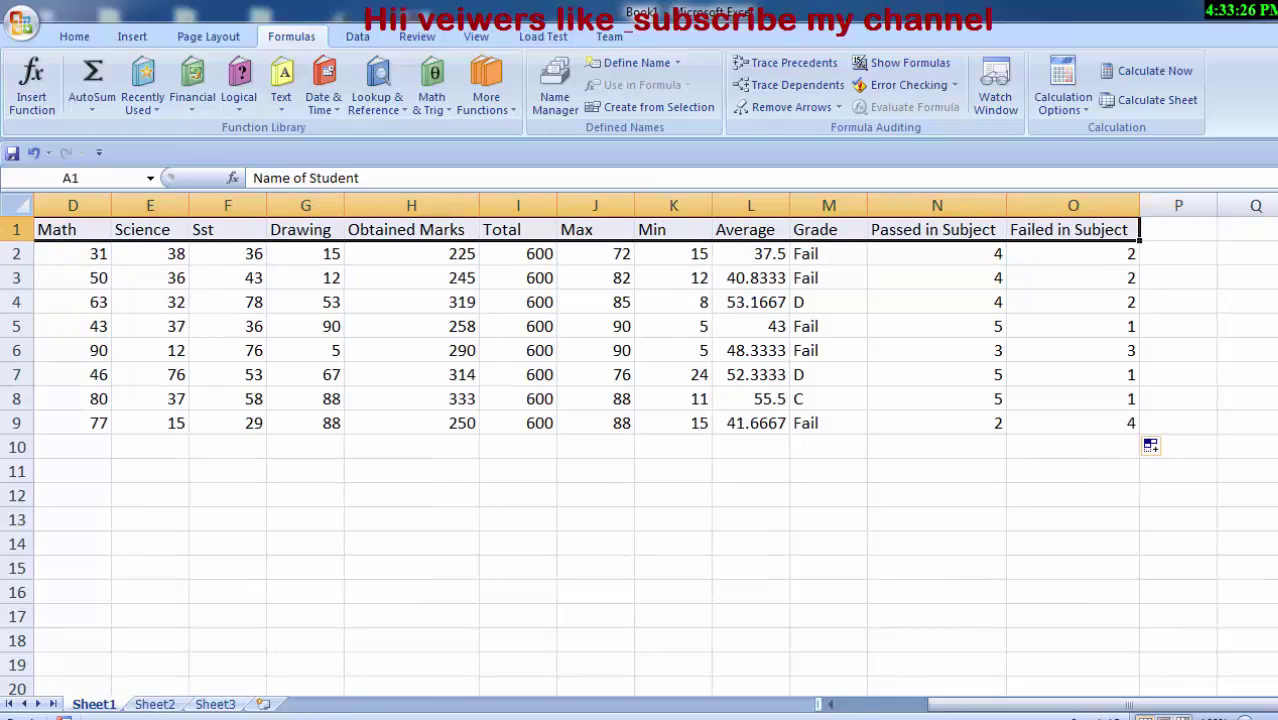
pyautogui.moveTo(27, 242); pyautogui.dragTo(23, 262)
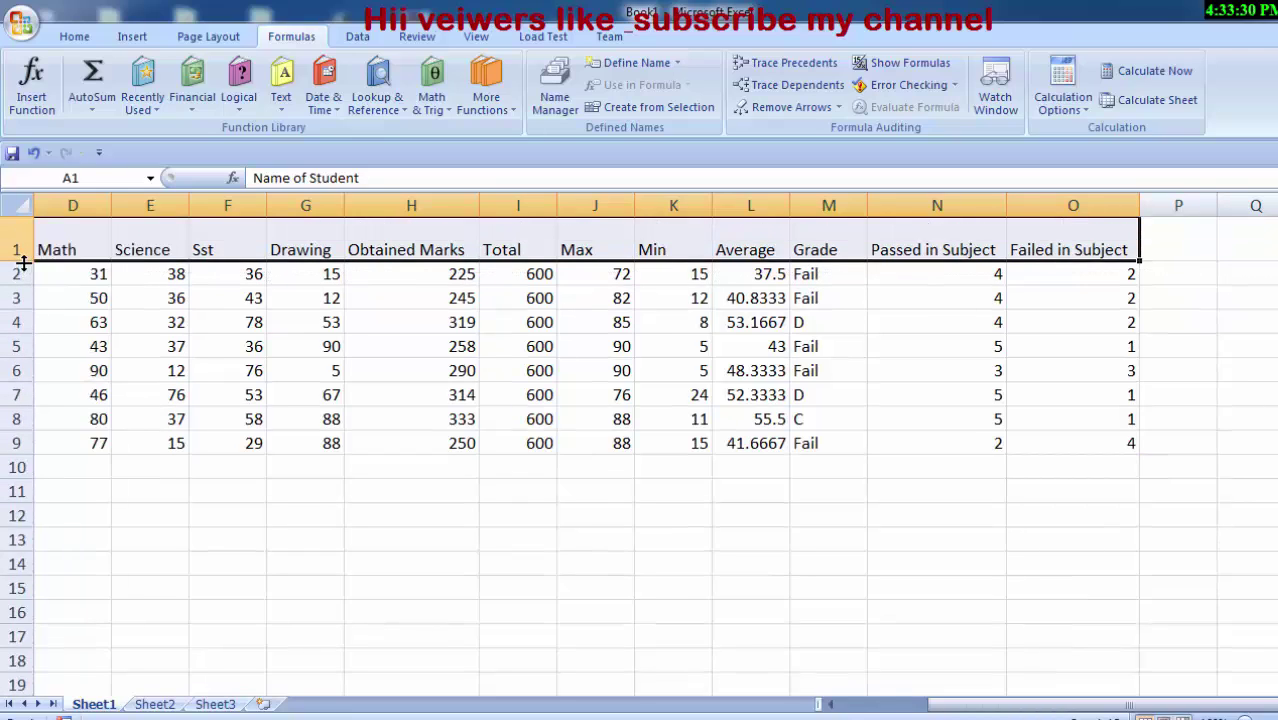
# Middle-align the header row and give it black fill with white text.
pyautogui.click(73, 38)
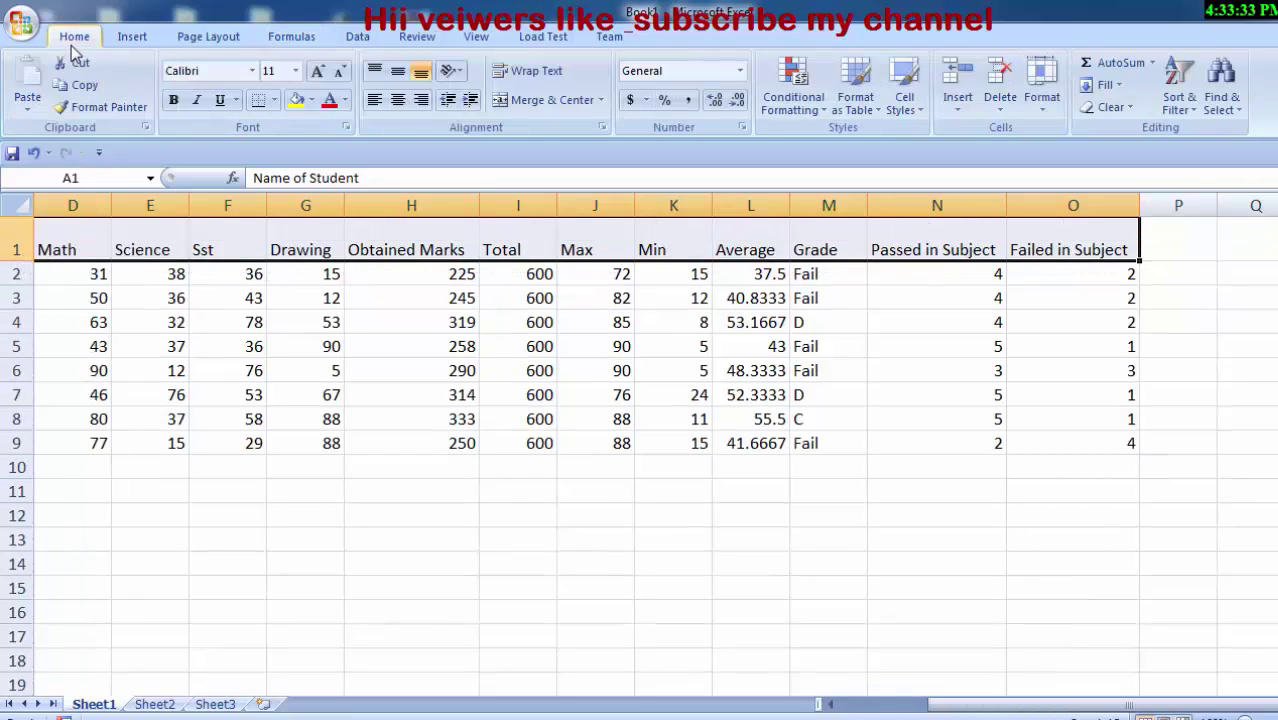
pyautogui.click(398, 78)
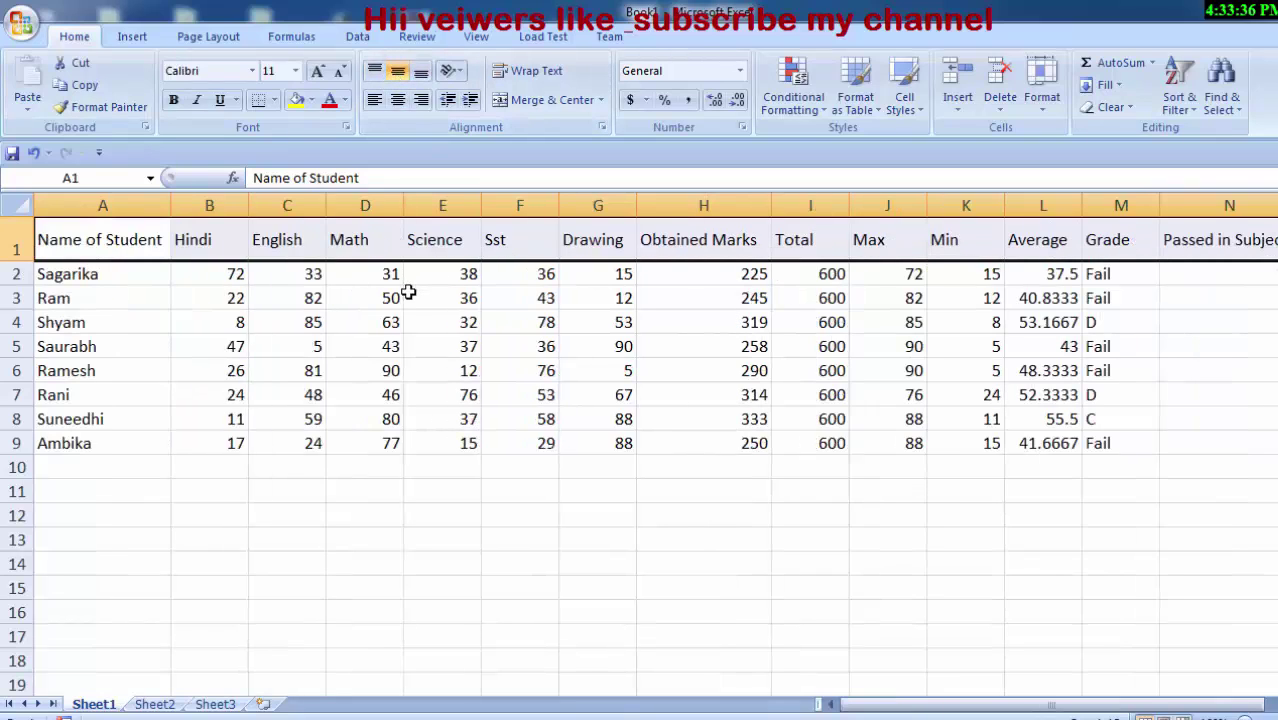
pyautogui.click(312, 100)
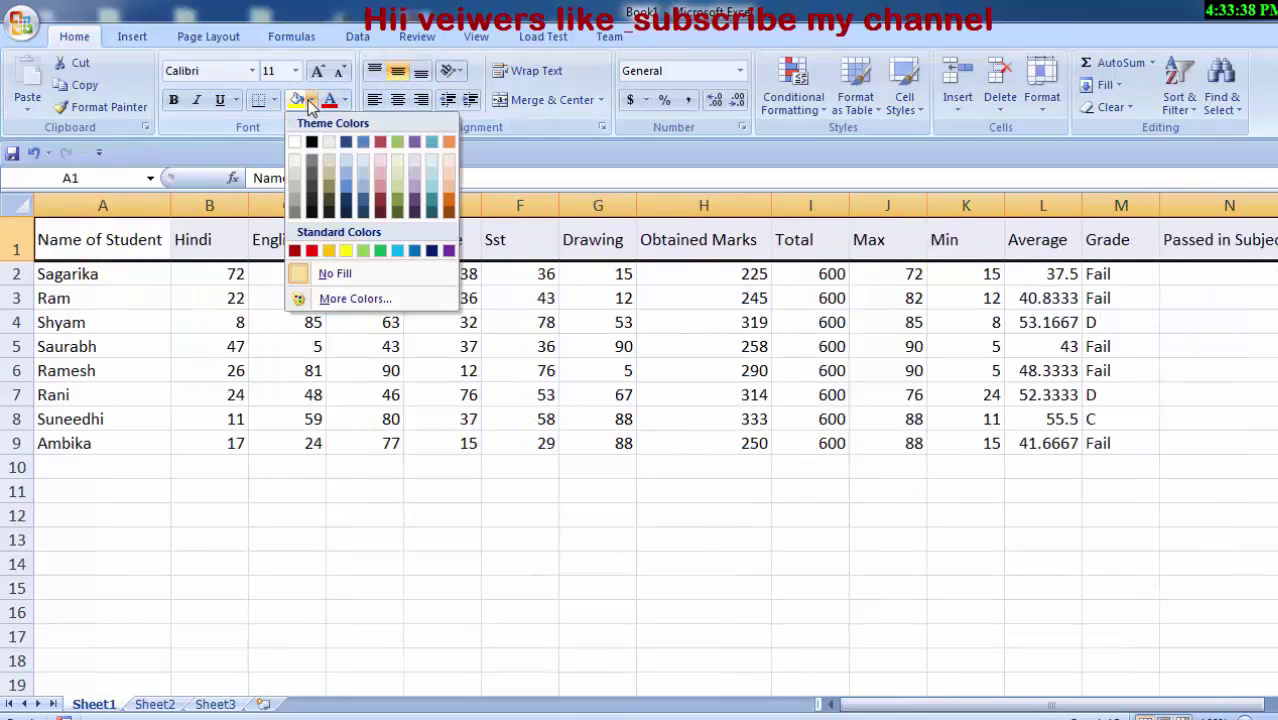
pyautogui.click(312, 141)
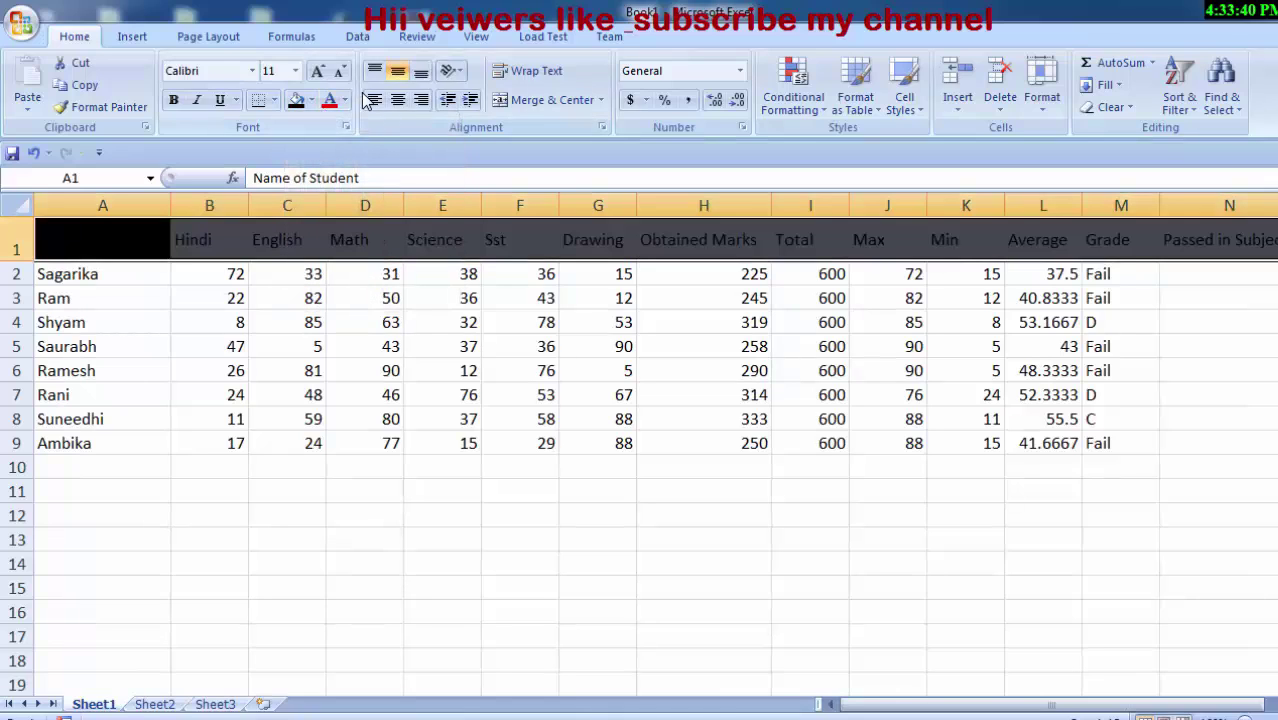
pyautogui.click(345, 101)
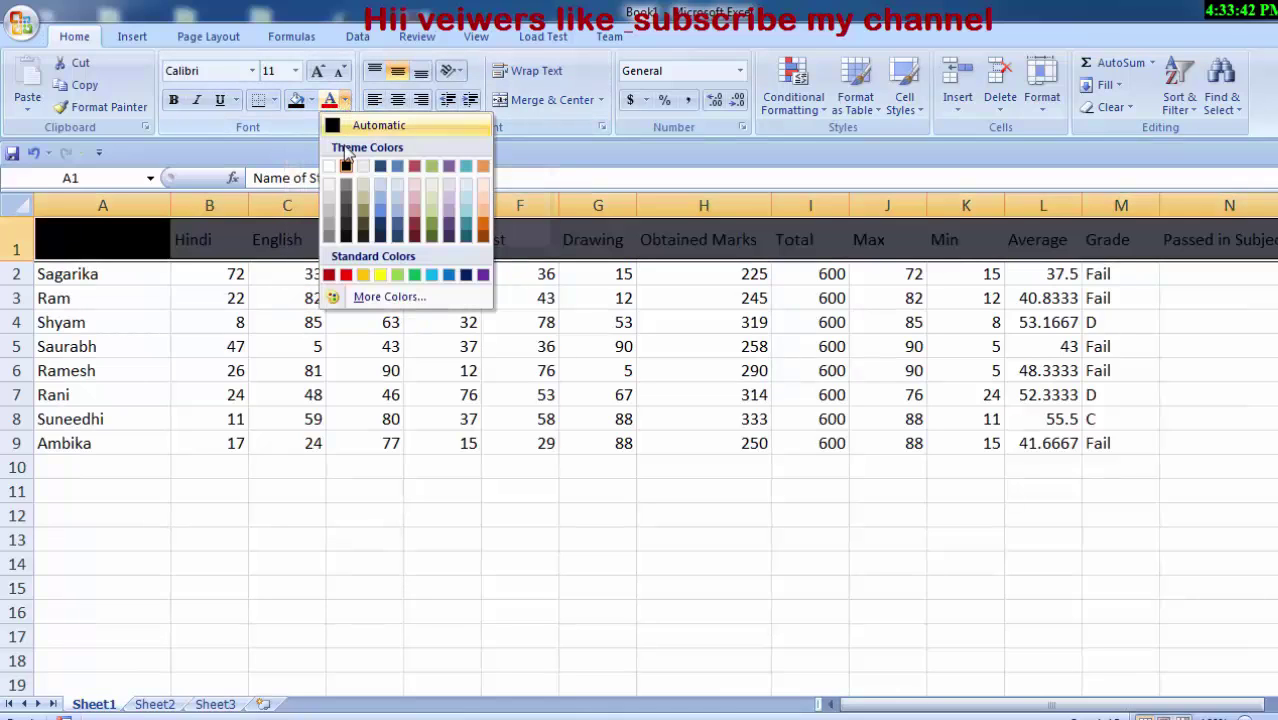
pyautogui.click(330, 167)
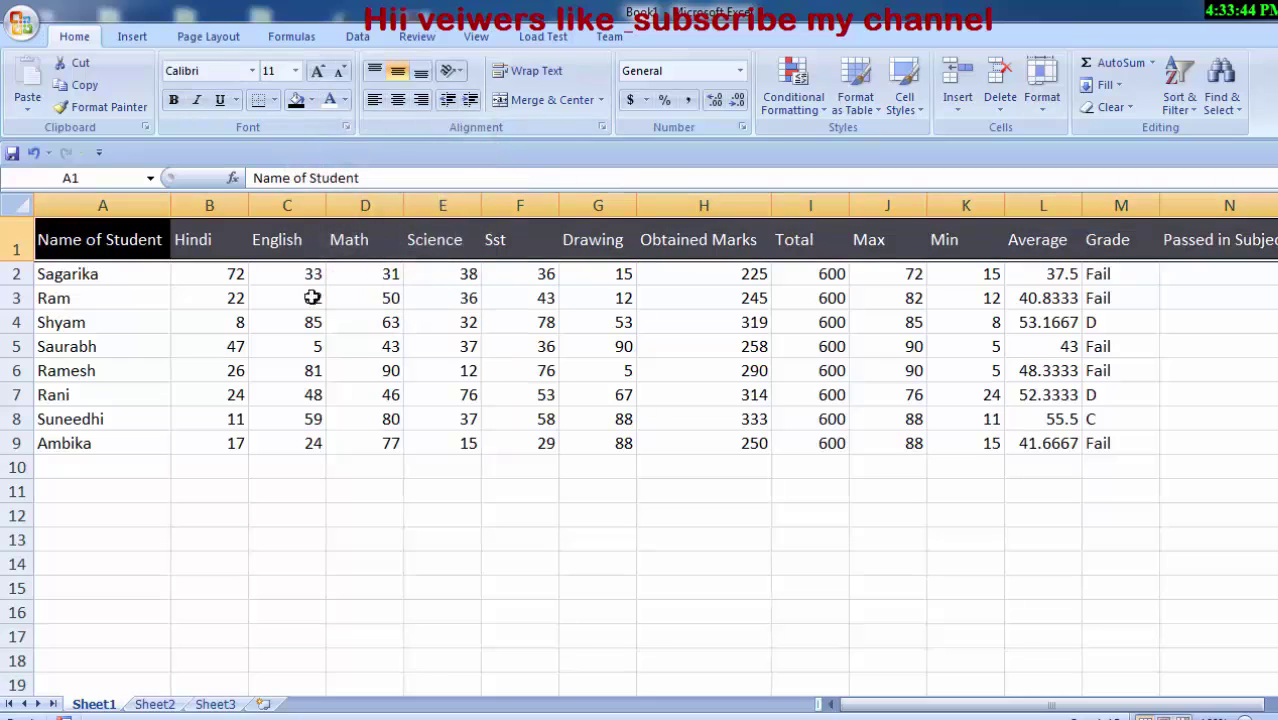
pyautogui.click(541, 591)
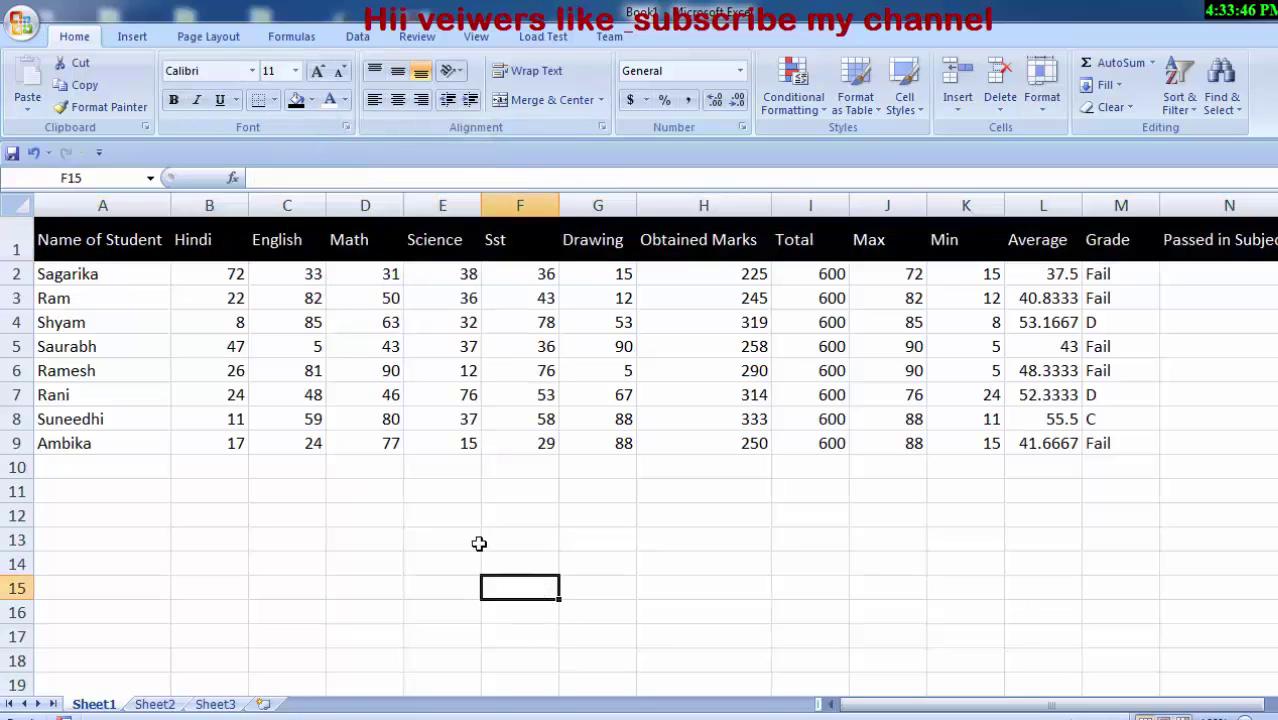
# Apply All Borders to the whole student marks table.
pyautogui.moveTo(117, 274); pyautogui.dragTo(222, 298)
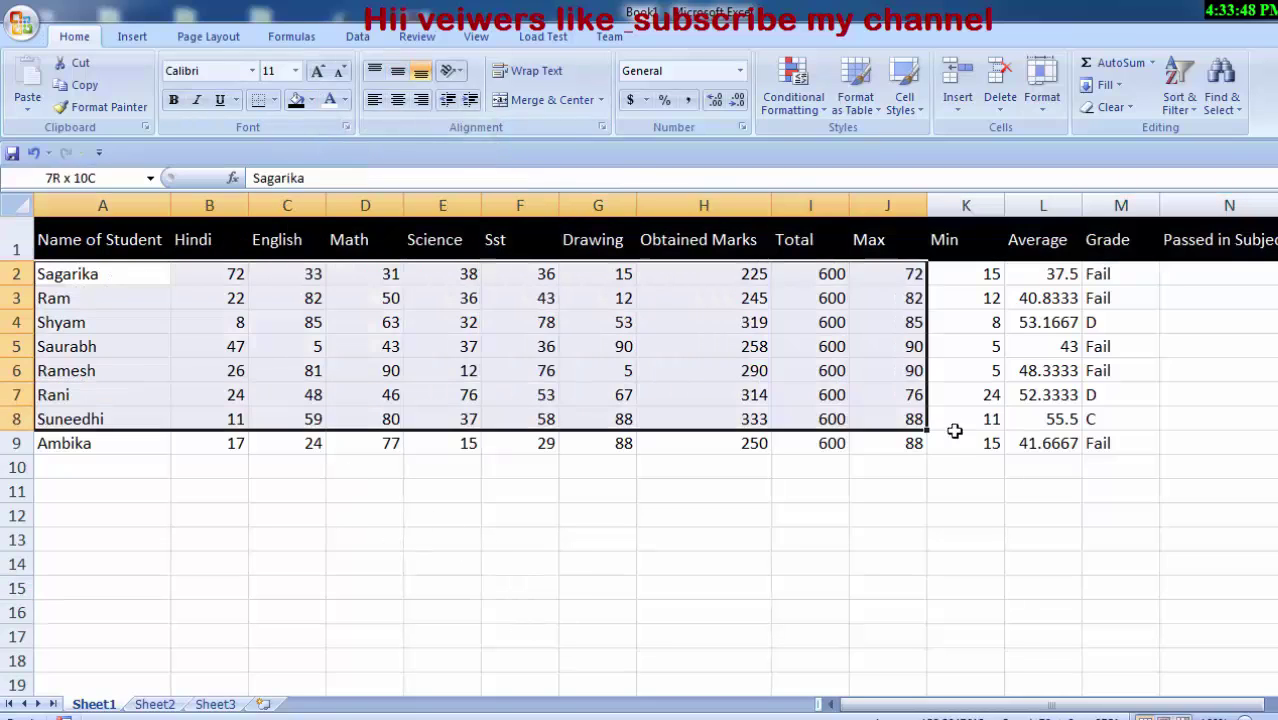
pyautogui.moveTo(325, 347)
pyautogui.mouseDown()
pyautogui.moveTo(1100, 467)
pyautogui.moveTo(1125, 443)
pyautogui.mouseUp()
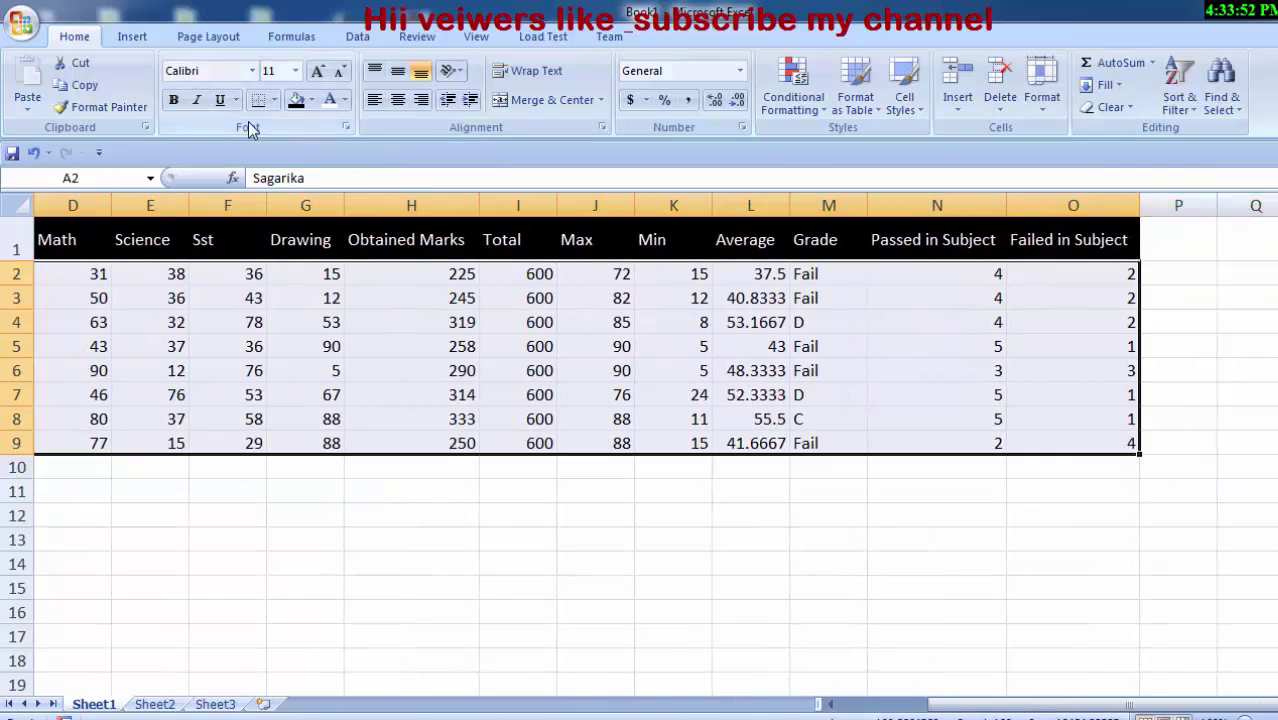
pyautogui.click(274, 100)
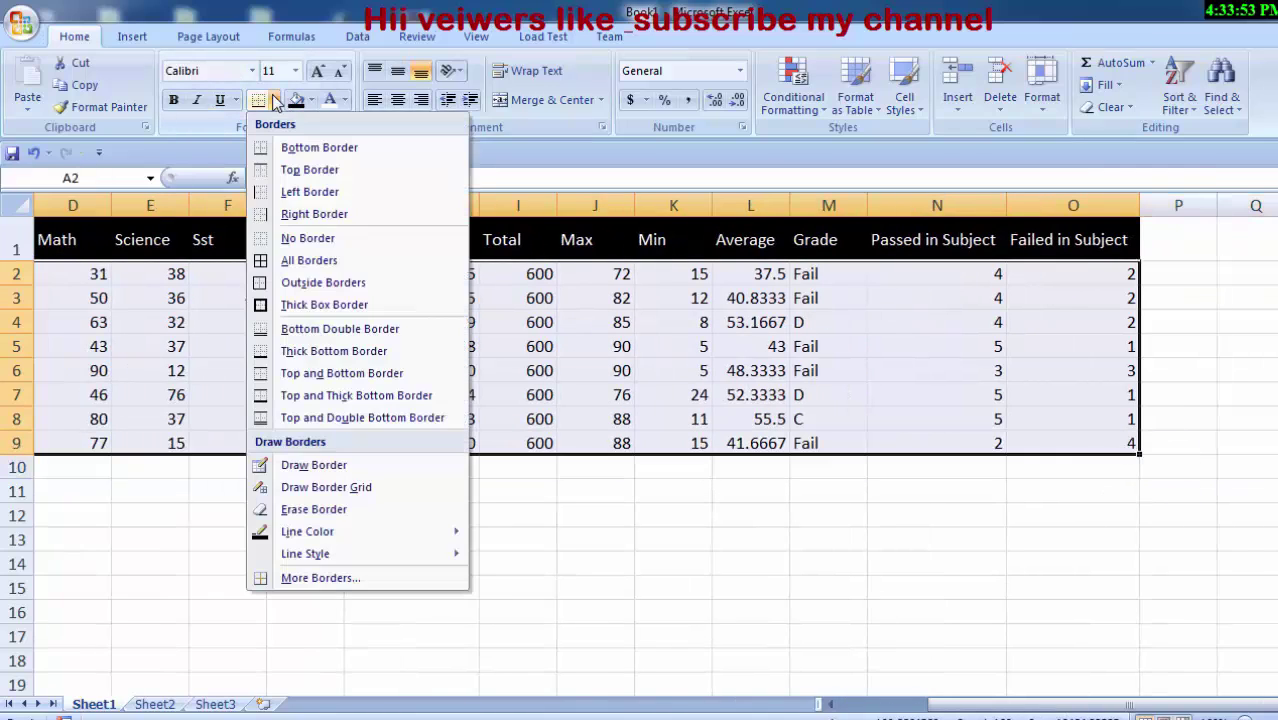
pyautogui.click(335, 260)
pyautogui.click(345, 543)
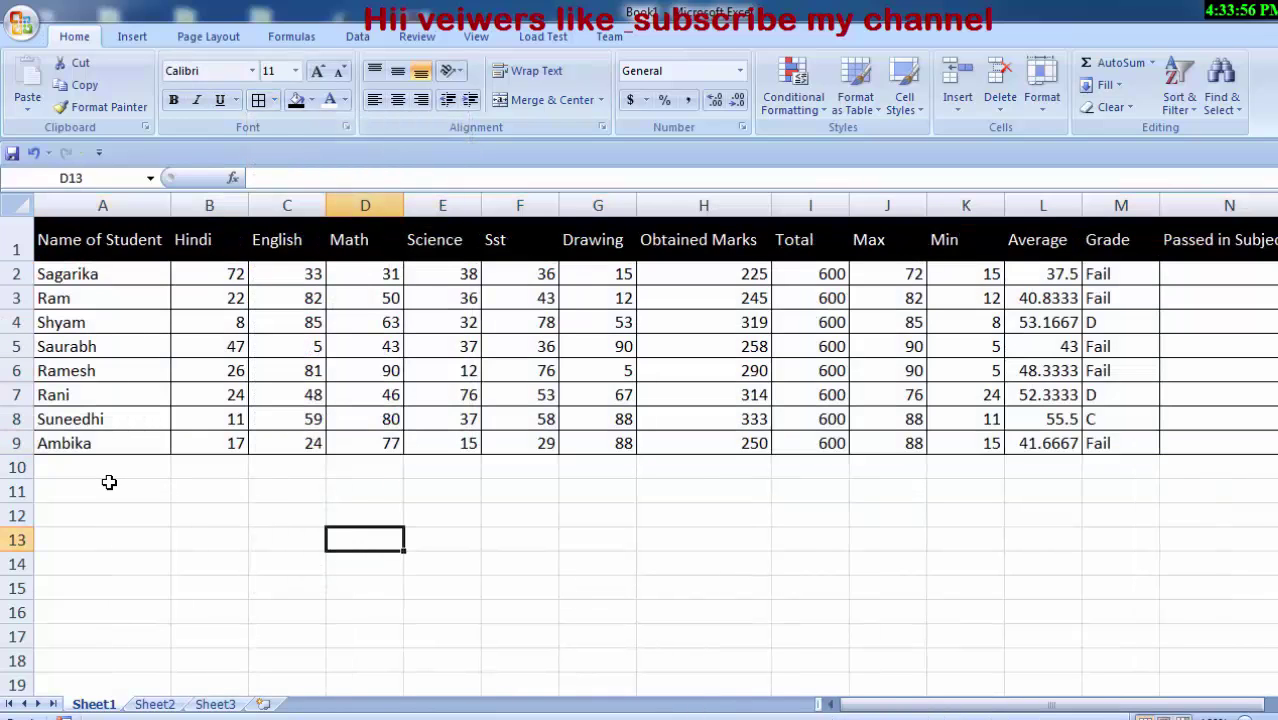
pyautogui.click(201, 487)
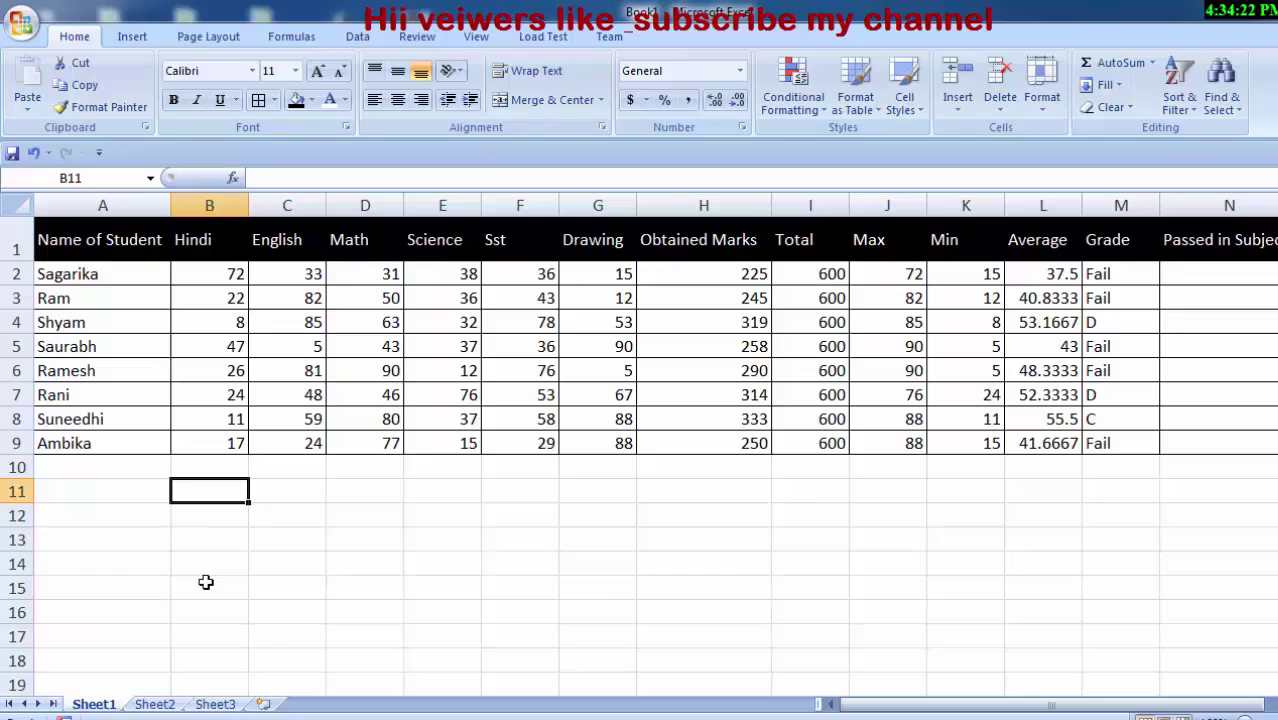
pyautogui.write('=v')
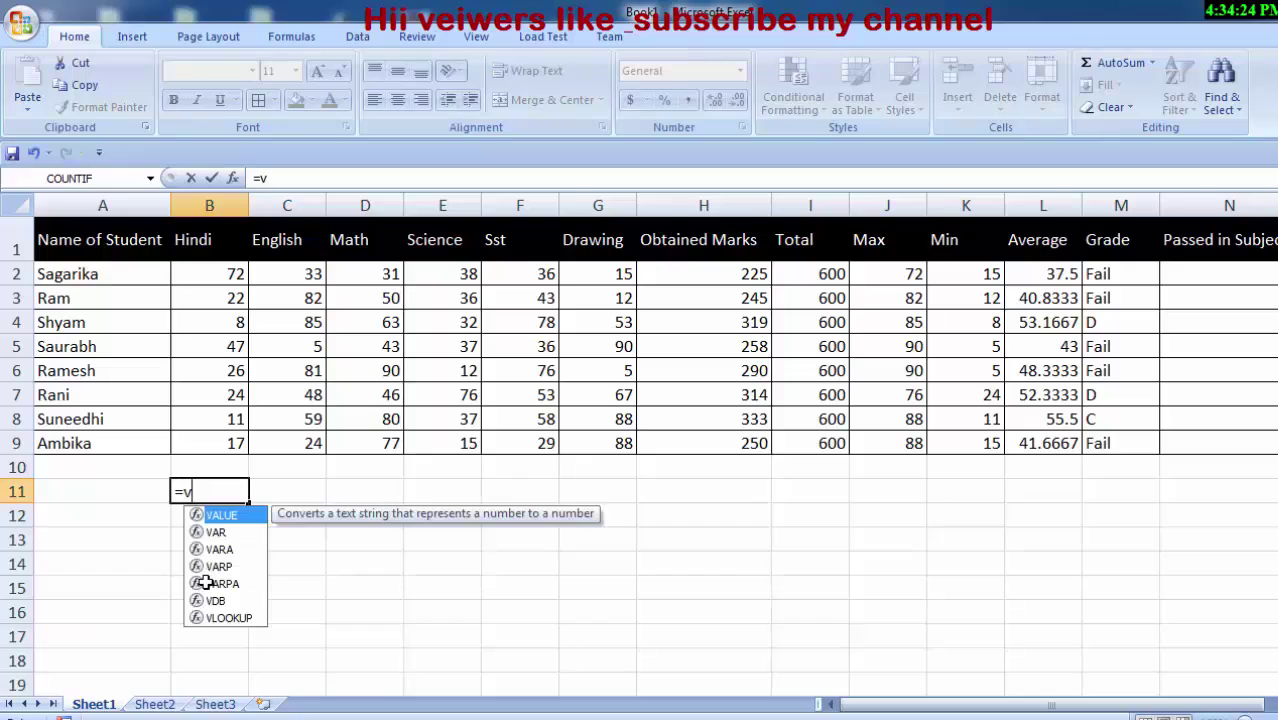
pyautogui.write('loo')
pyautogui.press('Tab')
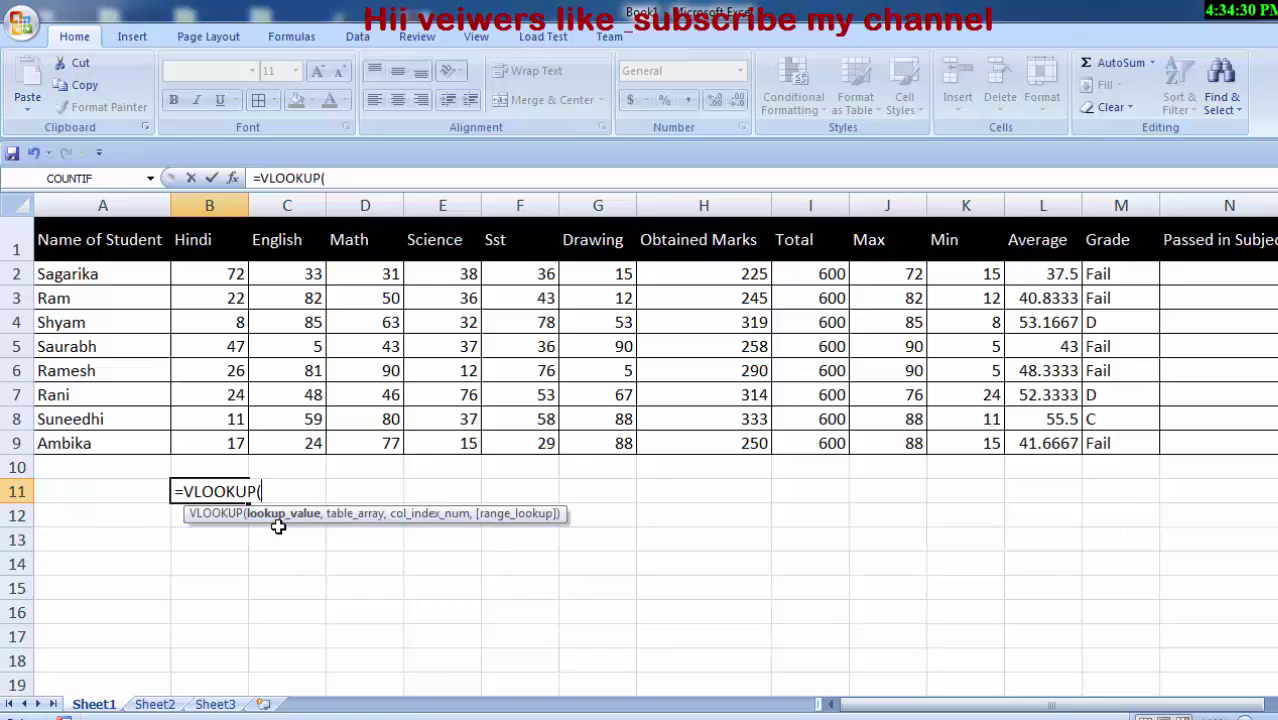
pyautogui.press('BackSpace')
pyautogui.press('BackSpace')
pyautogui.press('BackSpace')
pyautogui.press('BackSpace')
pyautogui.press('BackSpace')
pyautogui.press('BackSpace')
pyautogui.press('BackSpace')
pyautogui.press('BackSpace')
pyautogui.press('BackSpace')
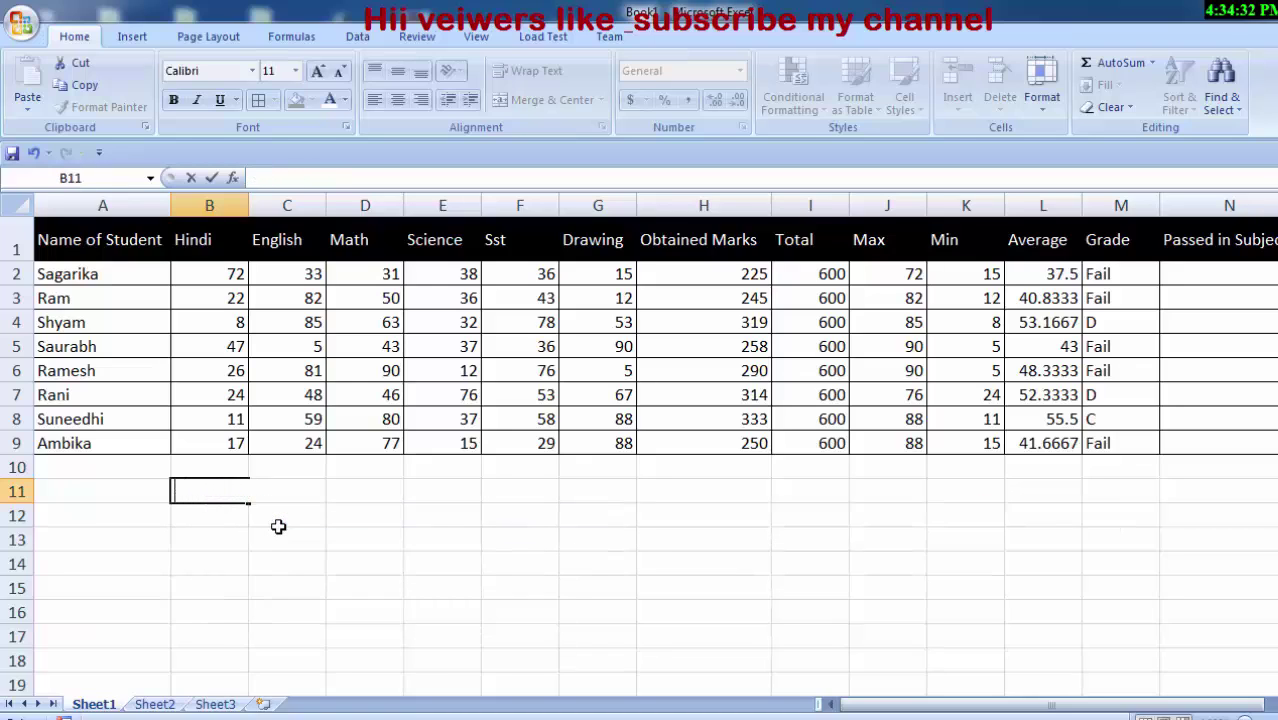
pyautogui.click(277, 558)
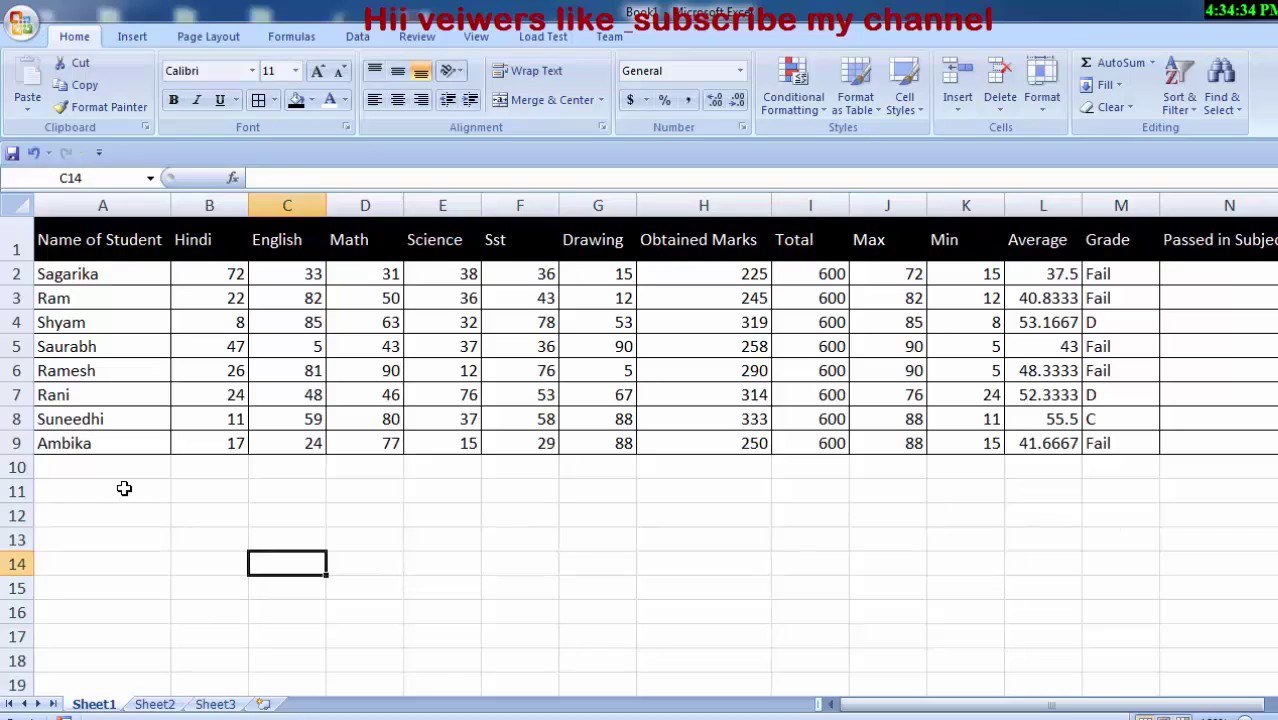
pyautogui.click(189, 493)
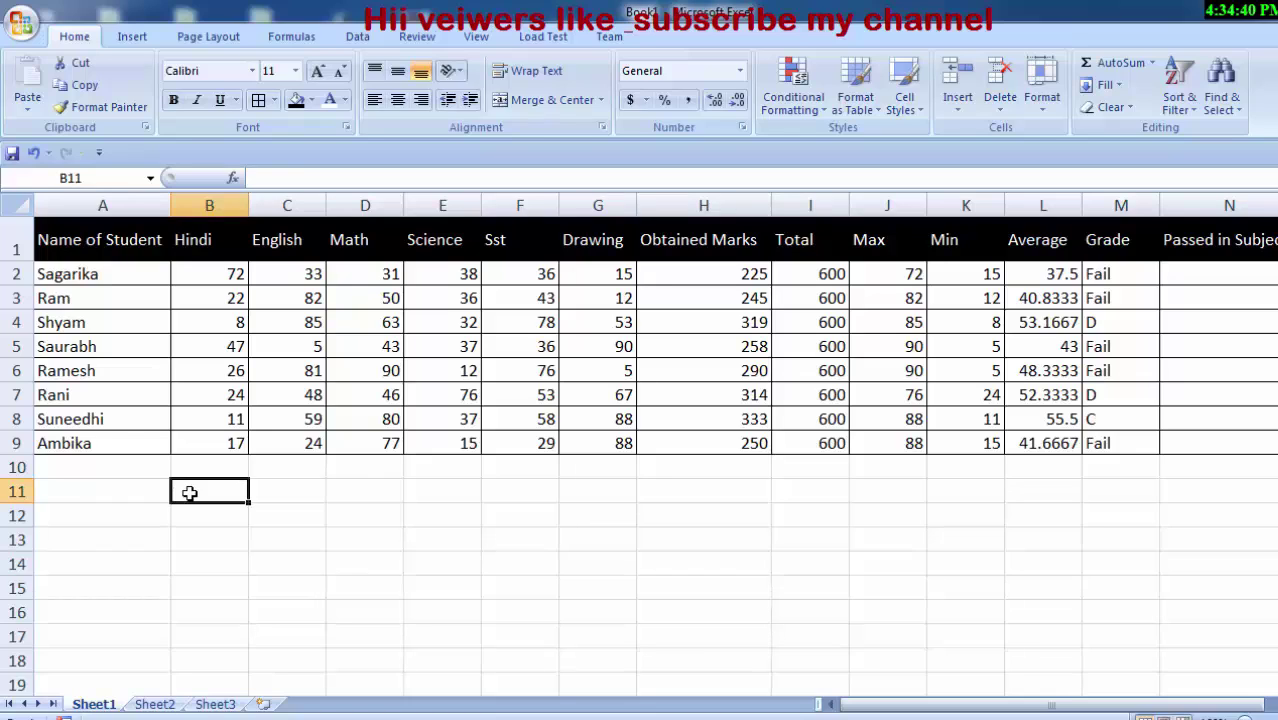
# Enter a student's name in B11 and copy the Obtained Marks header into C11, widening column C.
pyautogui.write('Ra')
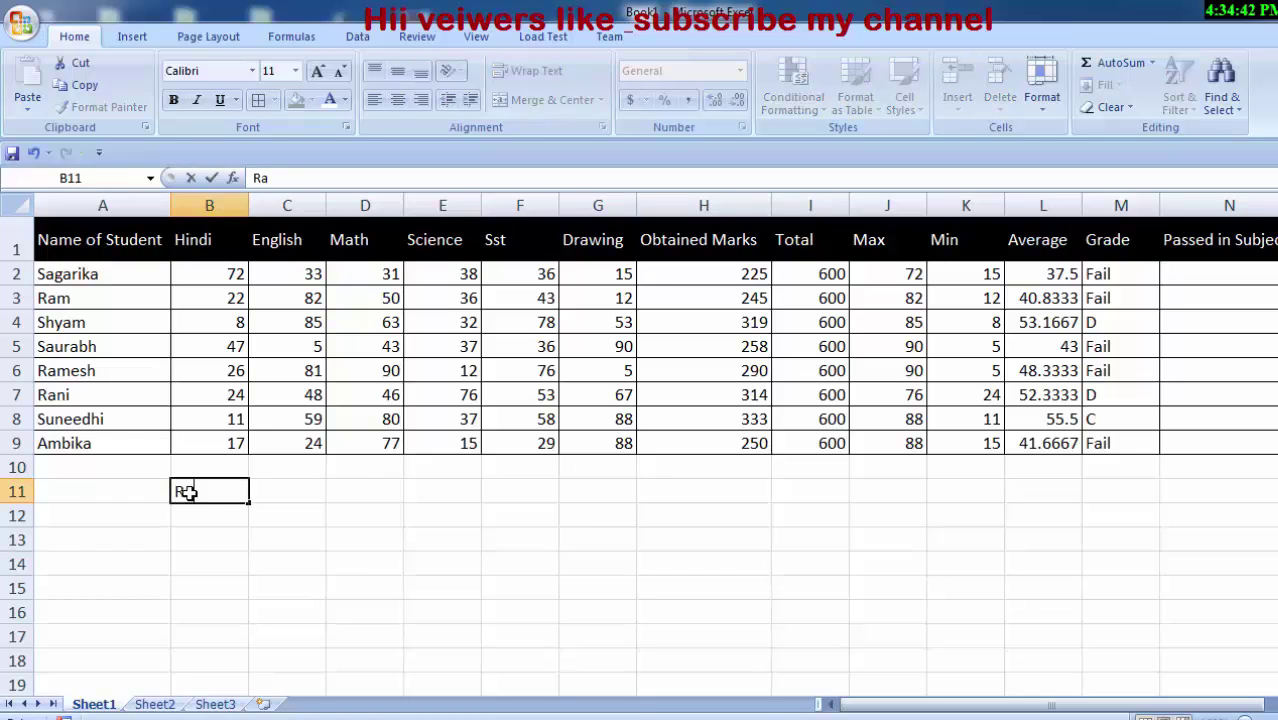
pyautogui.write('mesh')
pyautogui.click(302, 508)
pyautogui.click(305, 492)
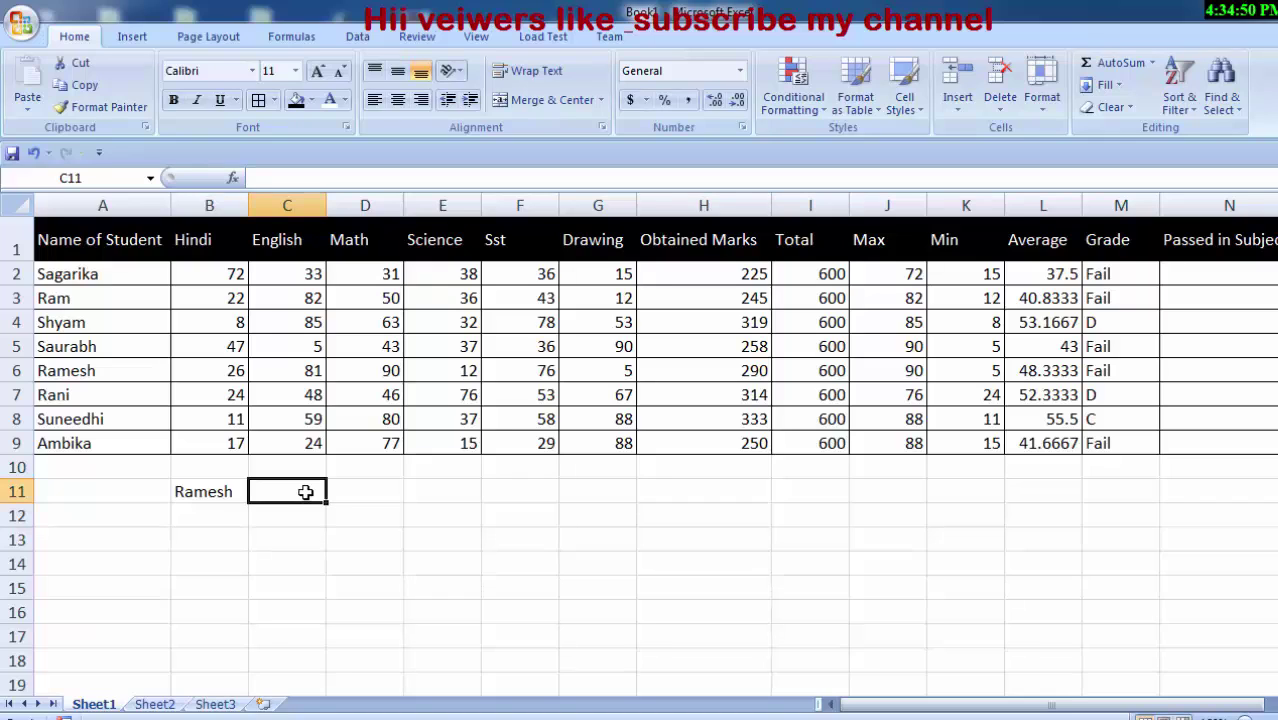
pyautogui.rightClick(668, 246)
pyautogui.click(719, 280)
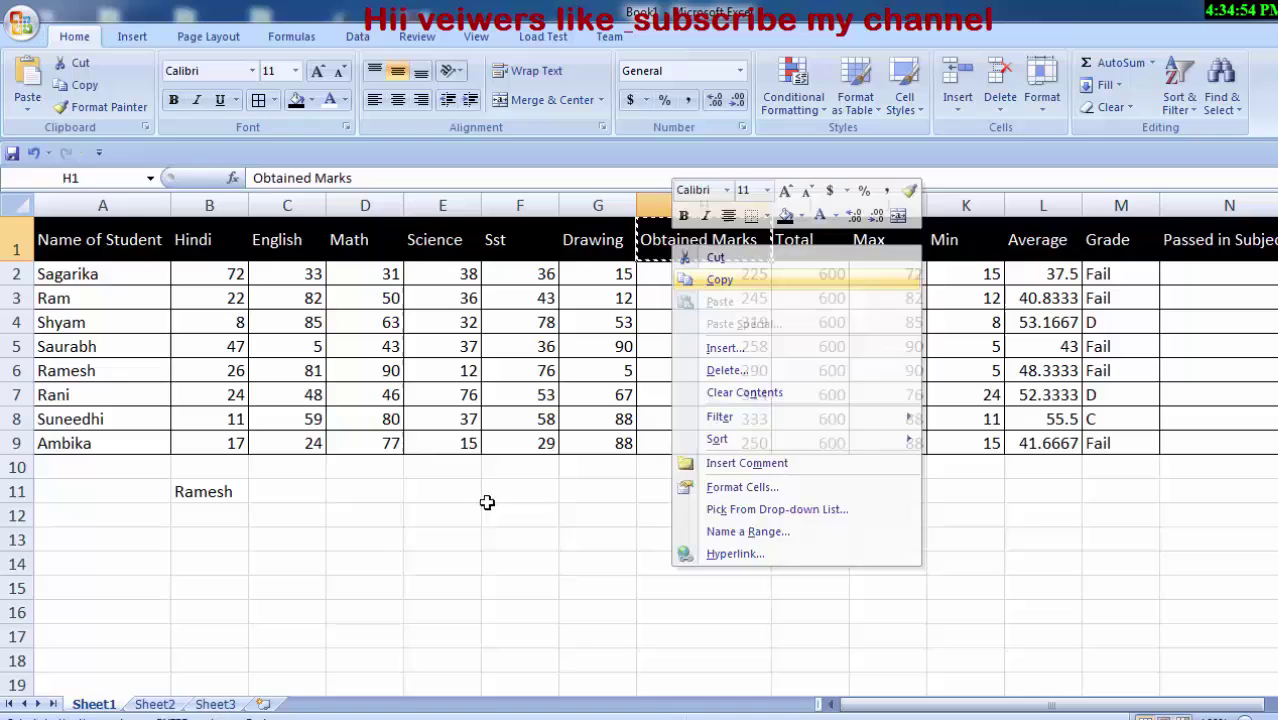
pyautogui.rightClick(292, 490)
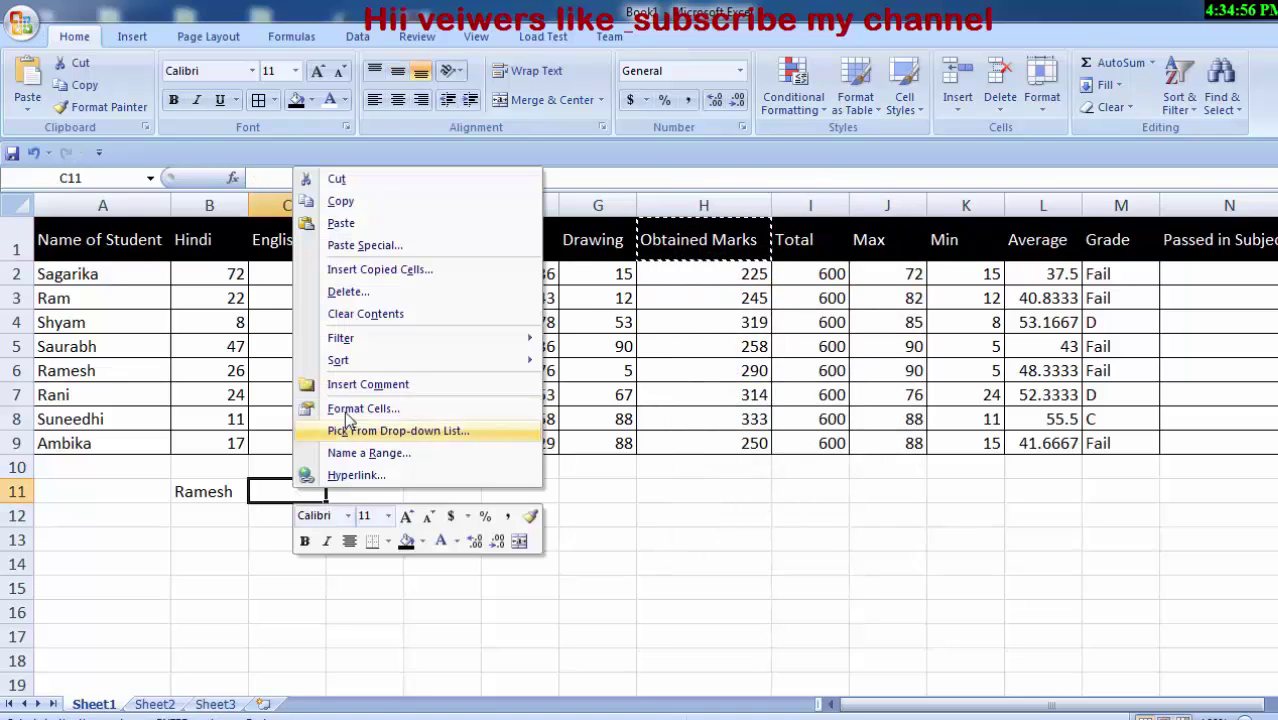
pyautogui.click(341, 223)
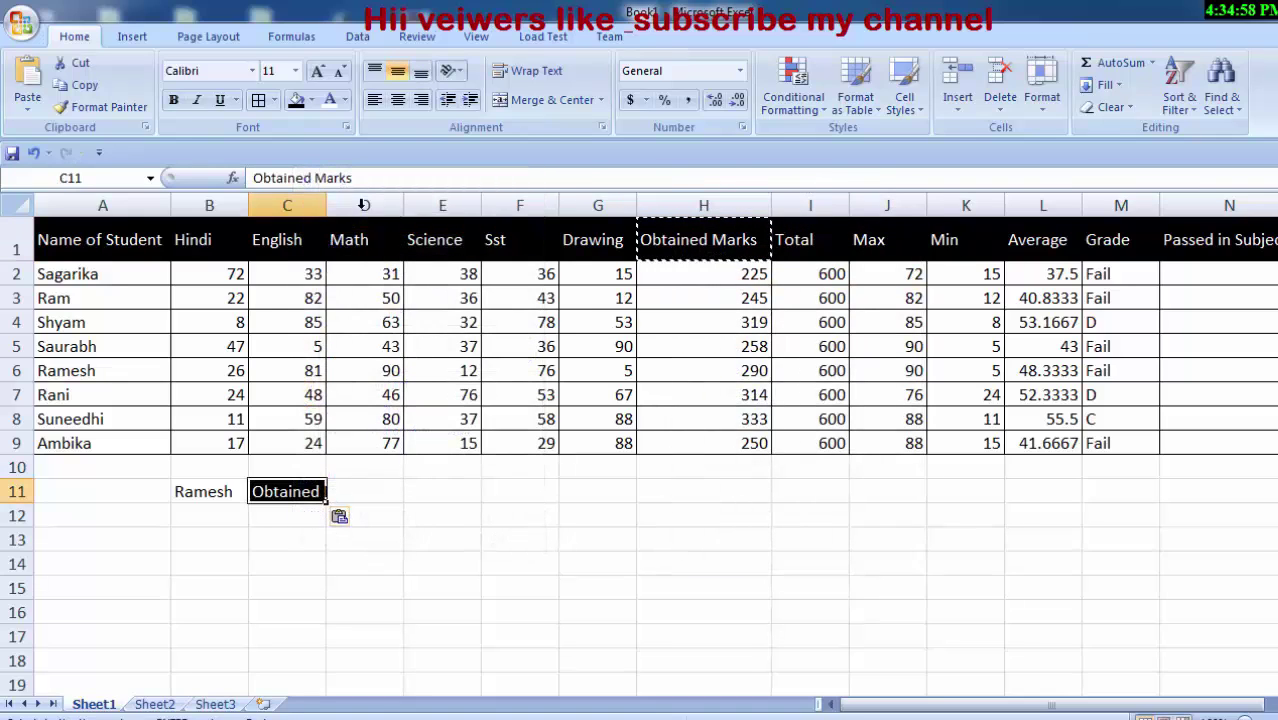
pyautogui.moveTo(326, 205); pyautogui.dragTo(390, 272)
# In B12 begin =VLOOKUP(B11,$A$1:$O$9, followed by a nested MATCH.
pyautogui.click(222, 514)
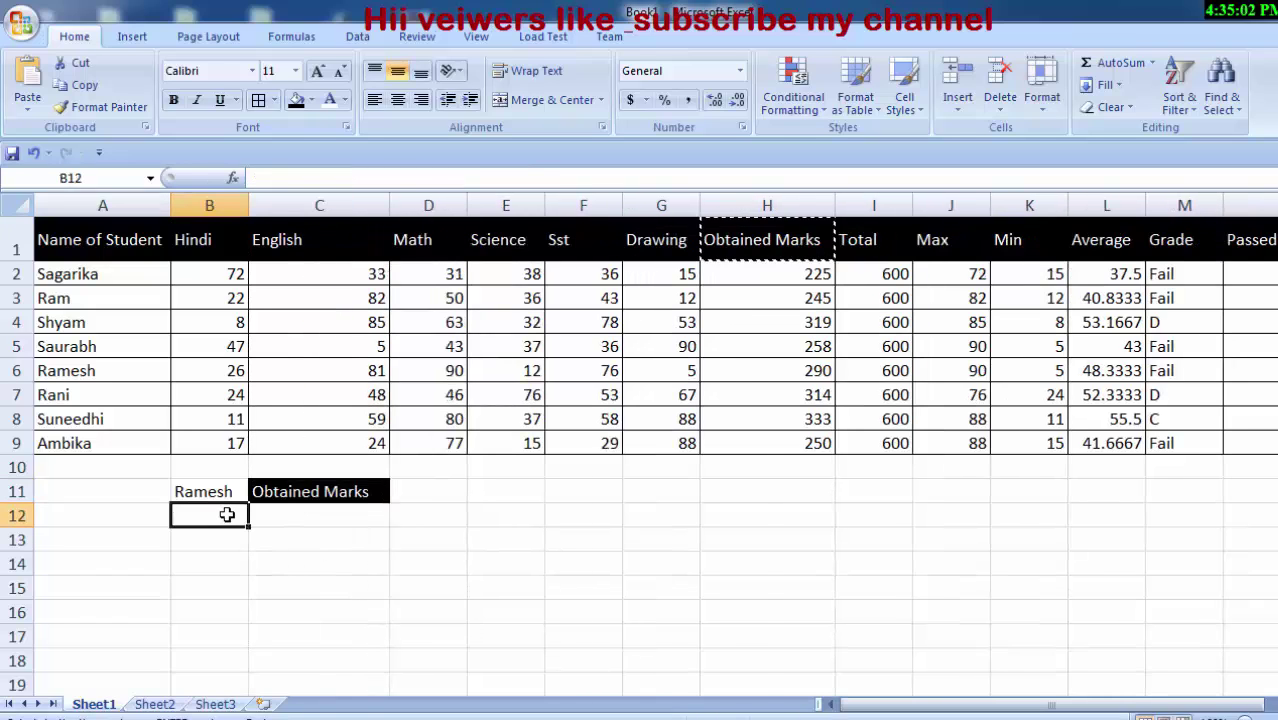
pyautogui.write('=v')
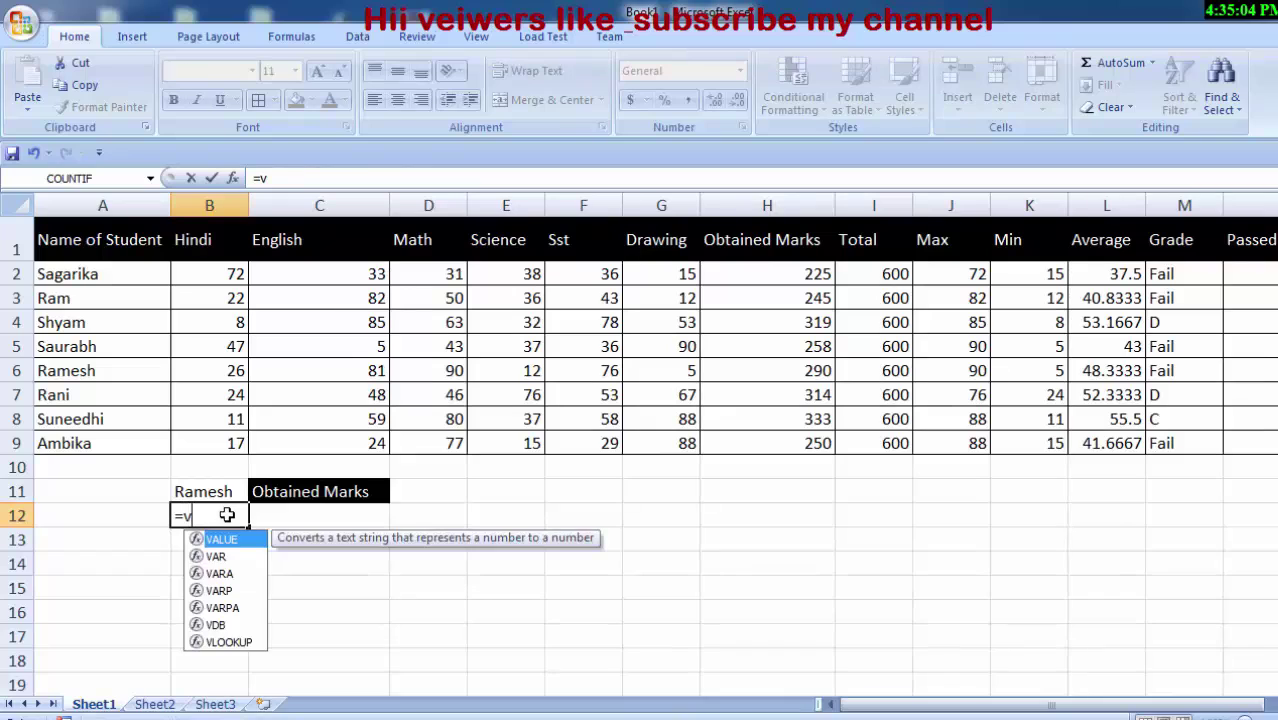
pyautogui.write('look')
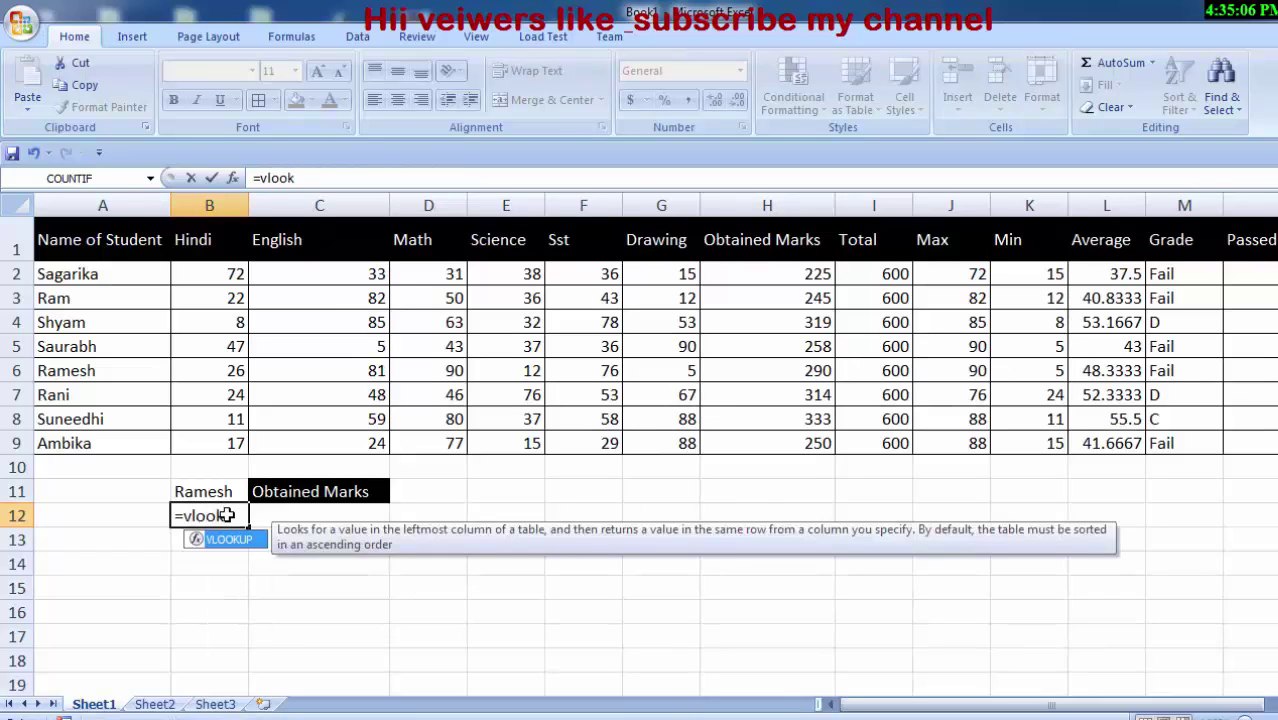
pyautogui.press('Tab')
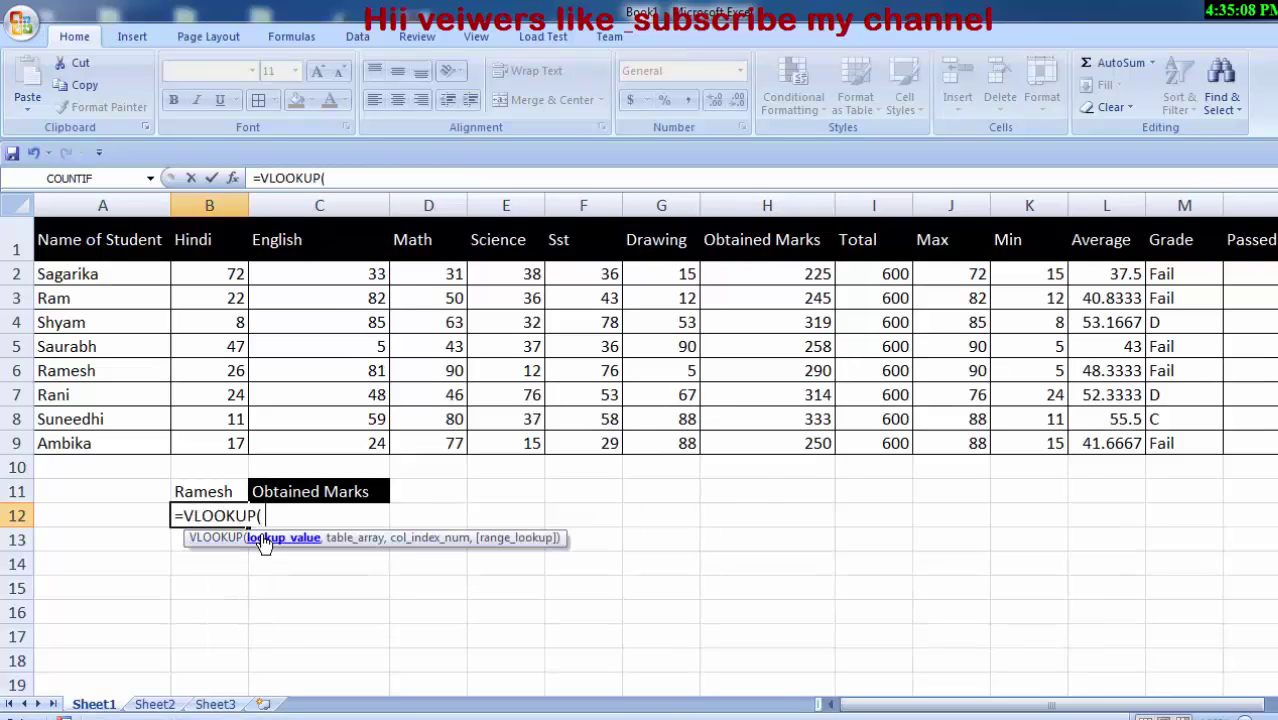
pyautogui.click(210, 491)
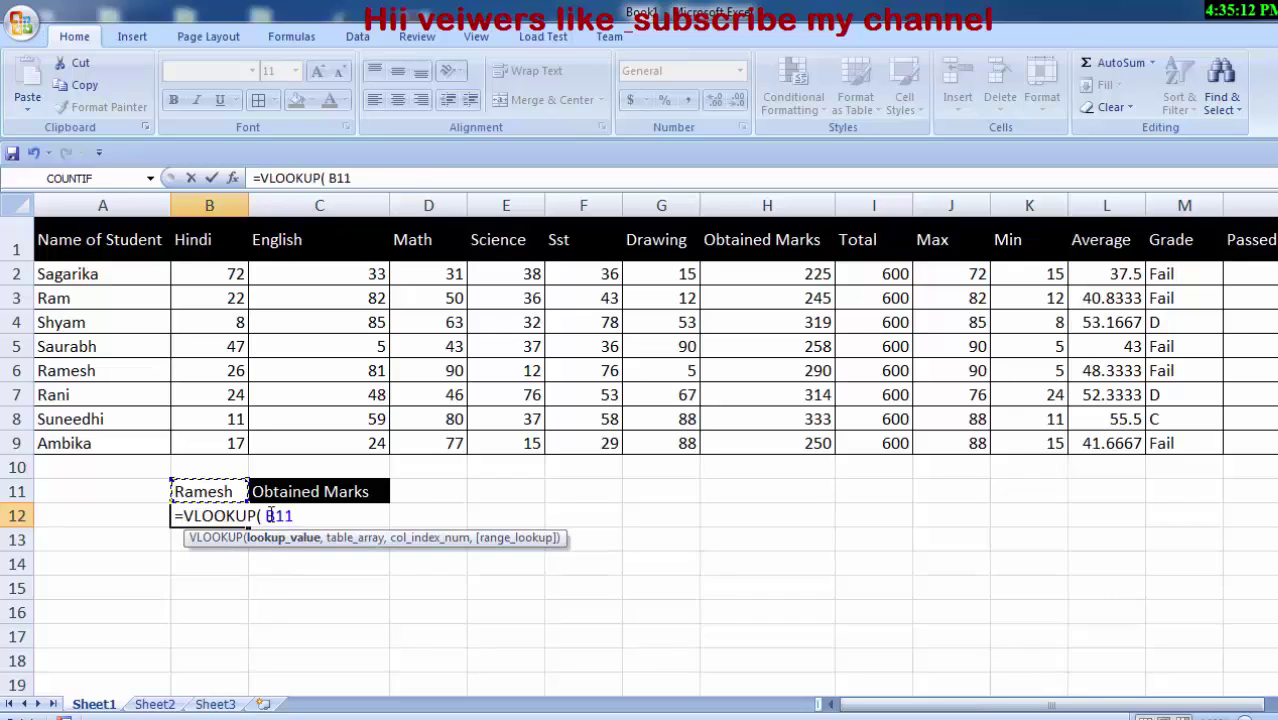
pyautogui.write(',')
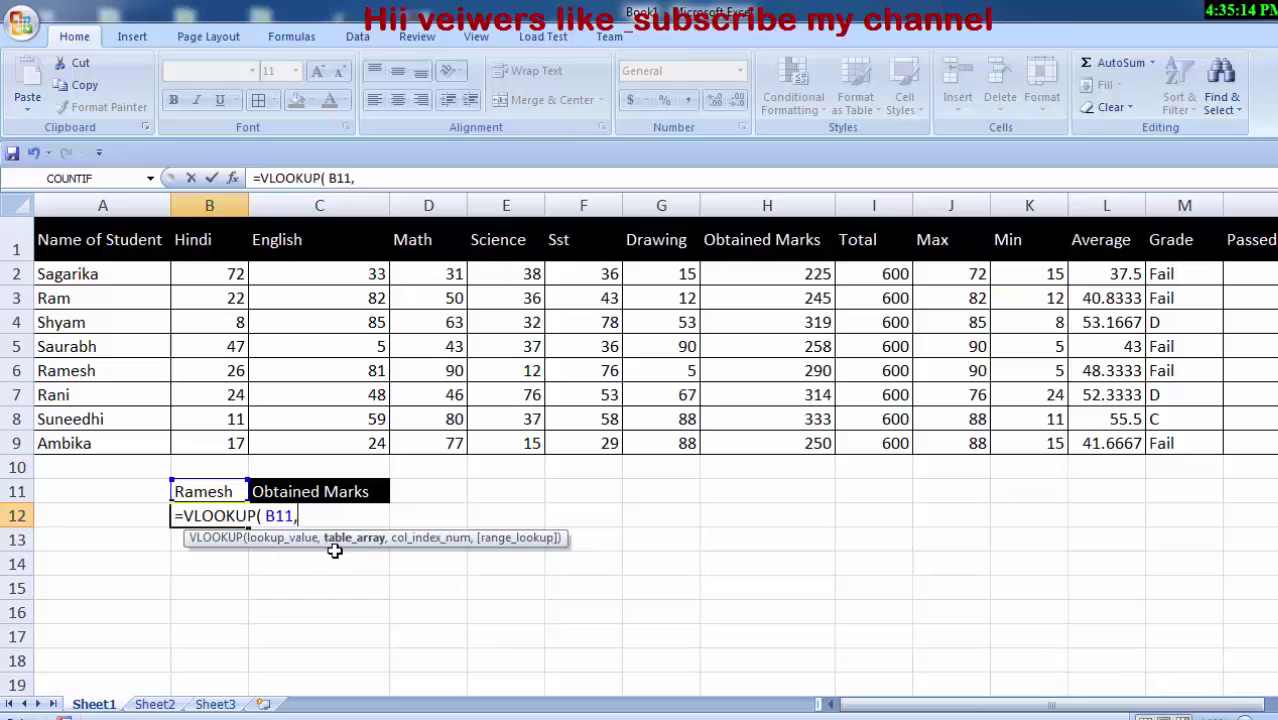
pyautogui.moveTo(93, 239)
pyautogui.mouseDown()
pyautogui.moveTo(892, 442)
pyautogui.moveTo(1205, 463)
pyautogui.moveTo(1112, 446)
pyautogui.mouseUp()
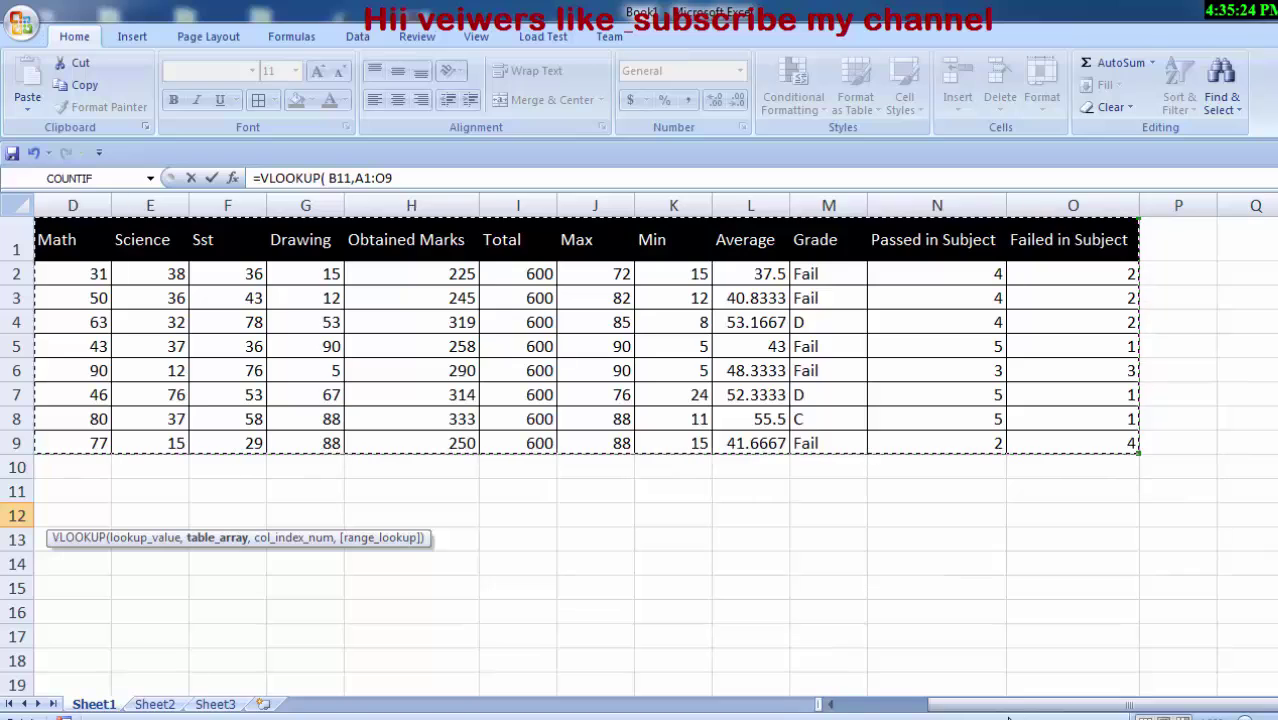
pyautogui.moveTo(1013, 705); pyautogui.dragTo(880, 710)
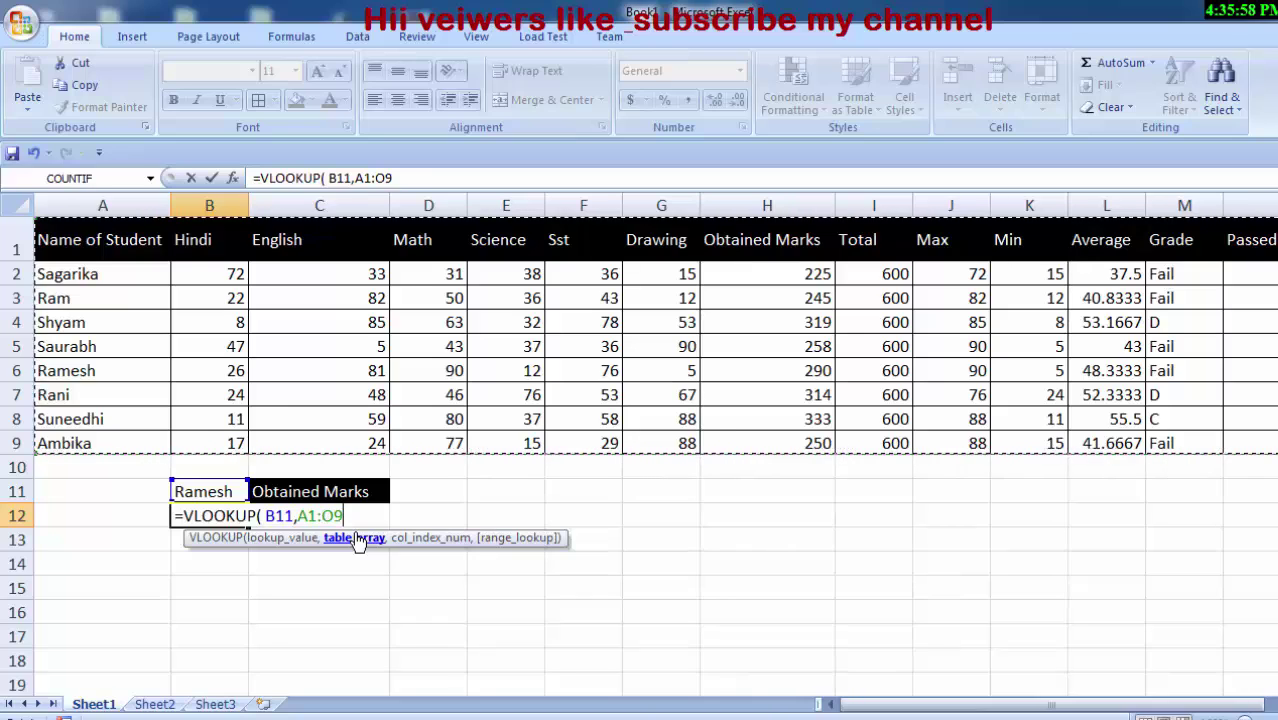
pyautogui.press('F4')
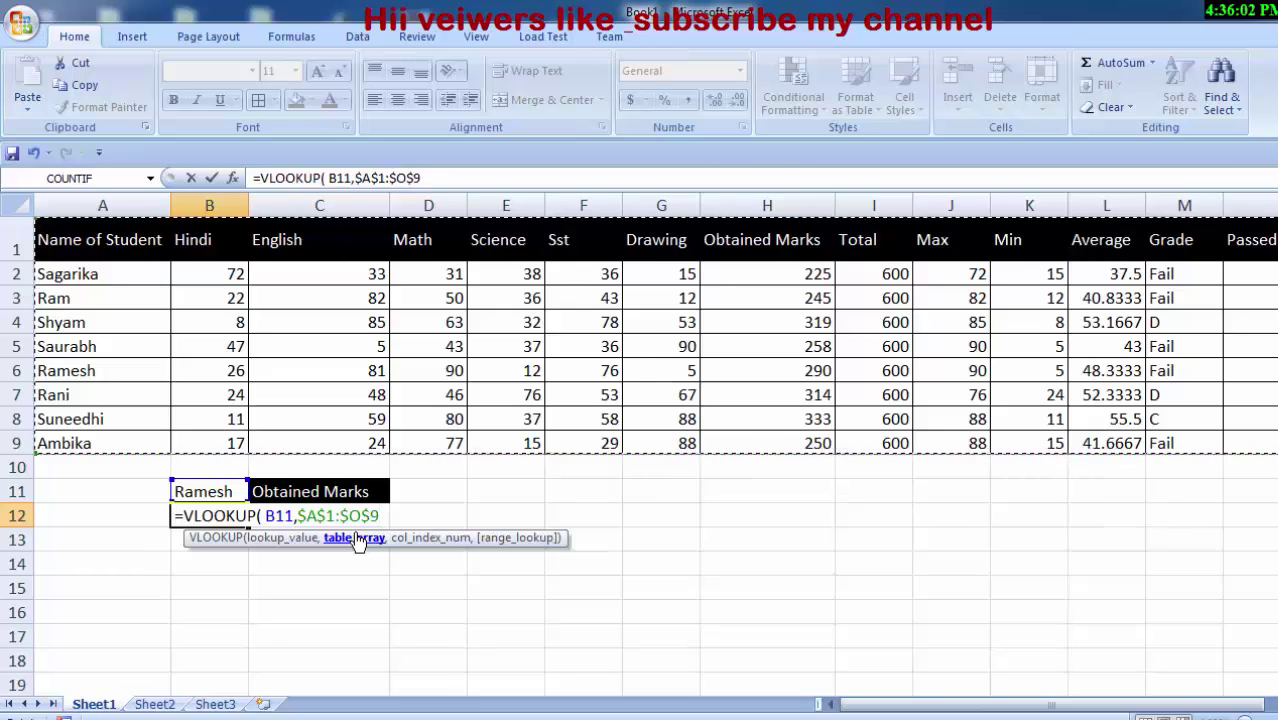
pyautogui.write(',')
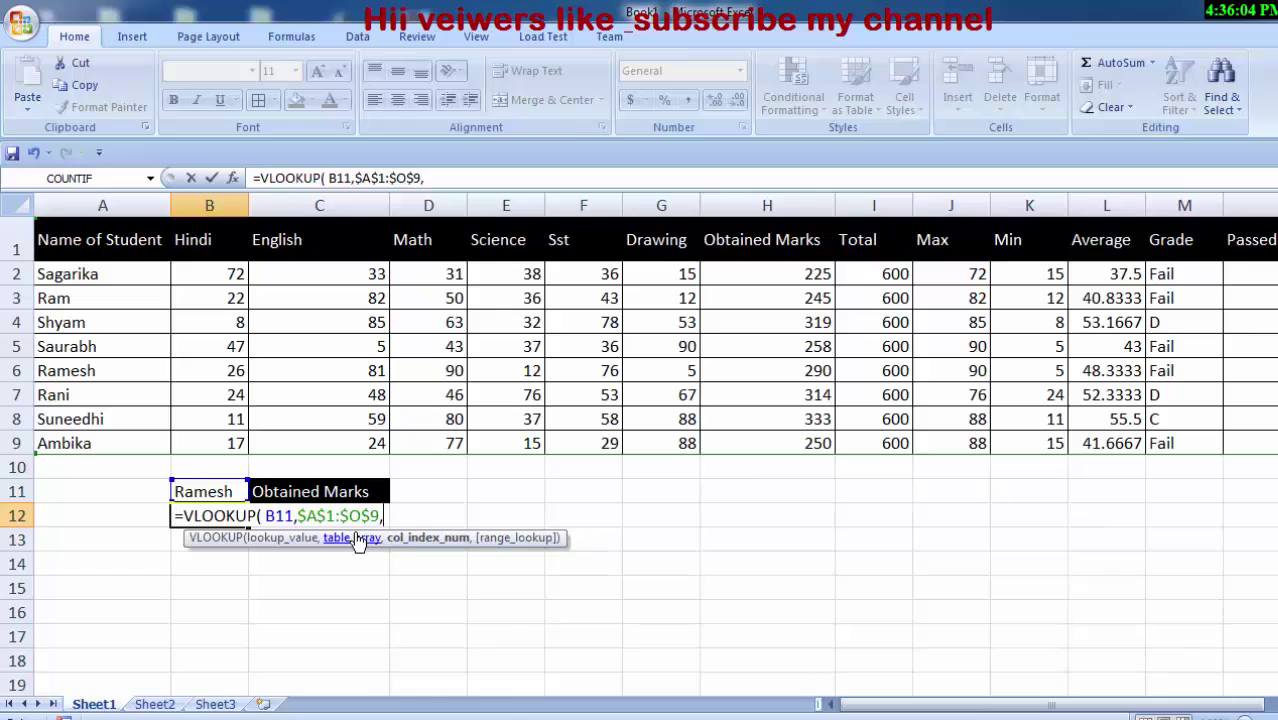
pyautogui.write('m')
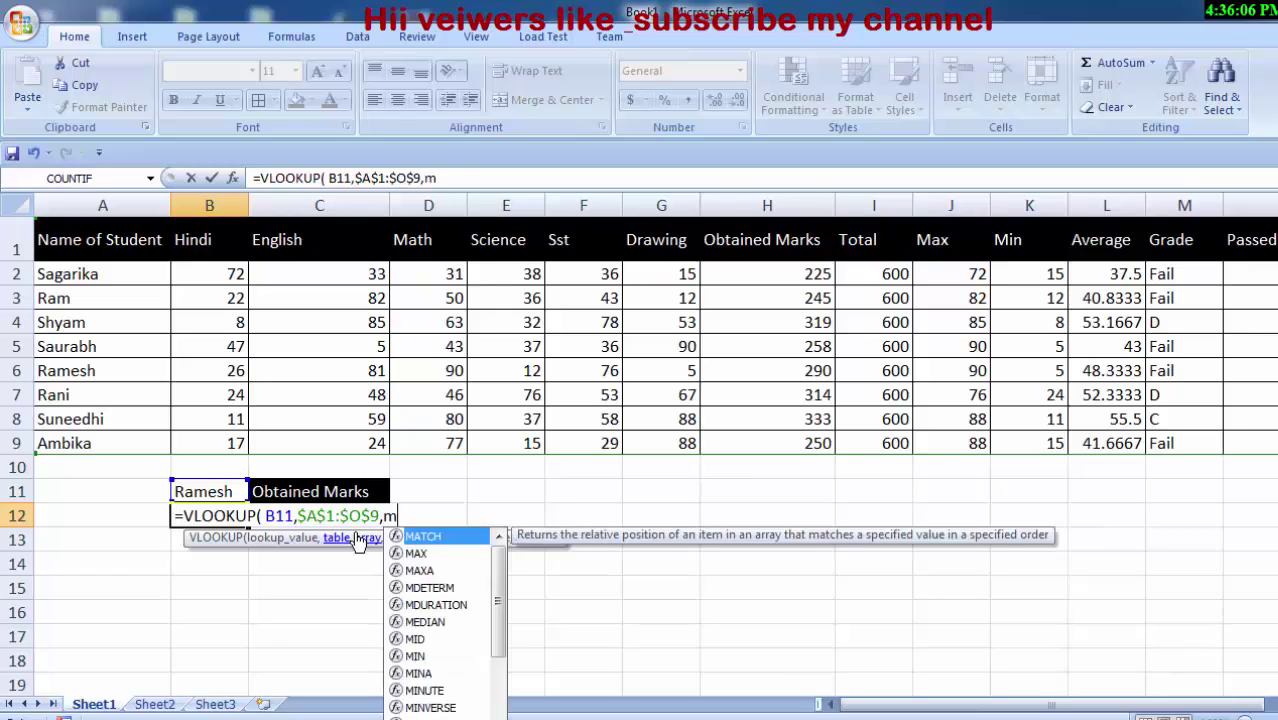
pyautogui.press('Tab')
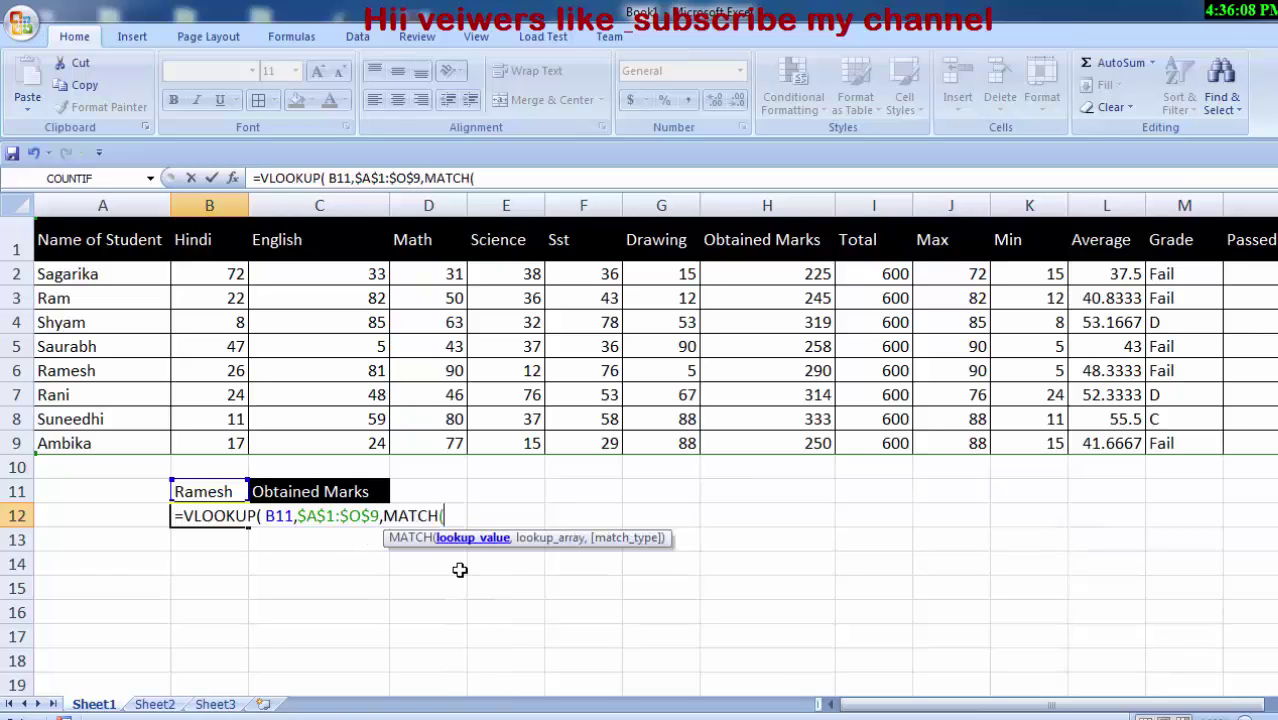
# Use C11 as MATCH's lookup value and make a first attempt at the header range.
pyautogui.click(312, 494)
pyautogui.write(',')
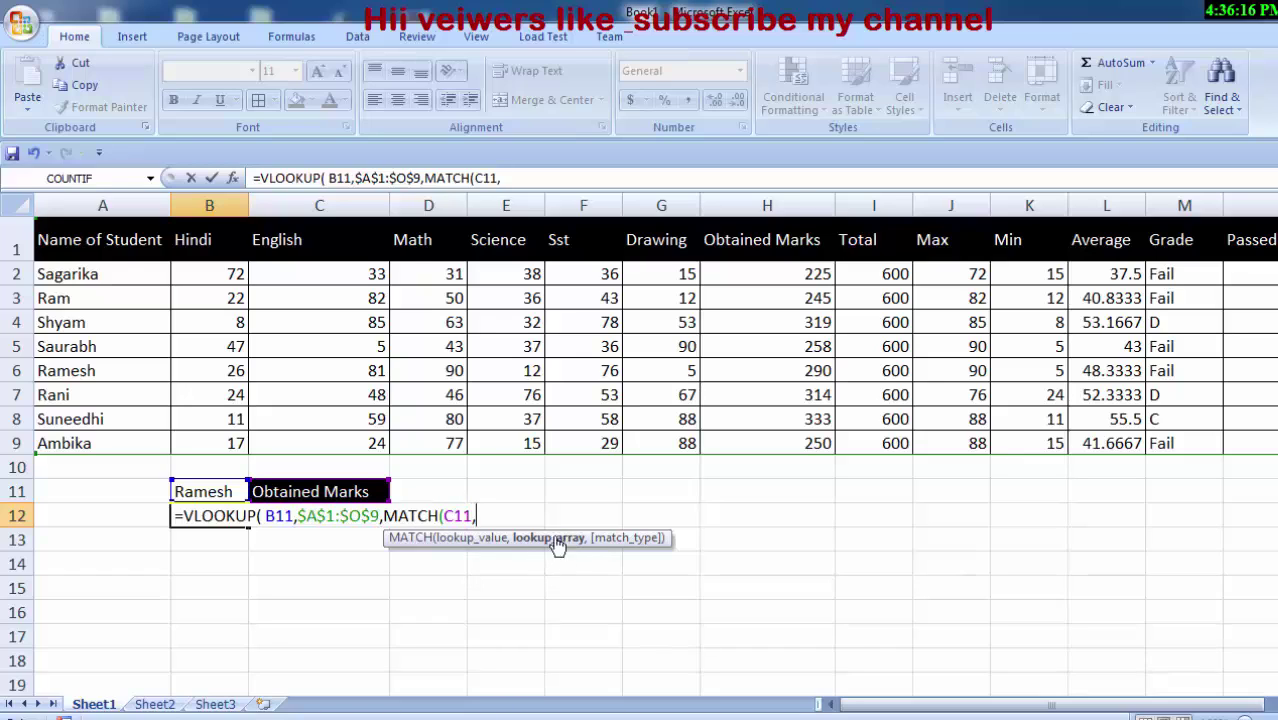
pyautogui.moveTo(115, 253); pyautogui.dragTo(439, 259)
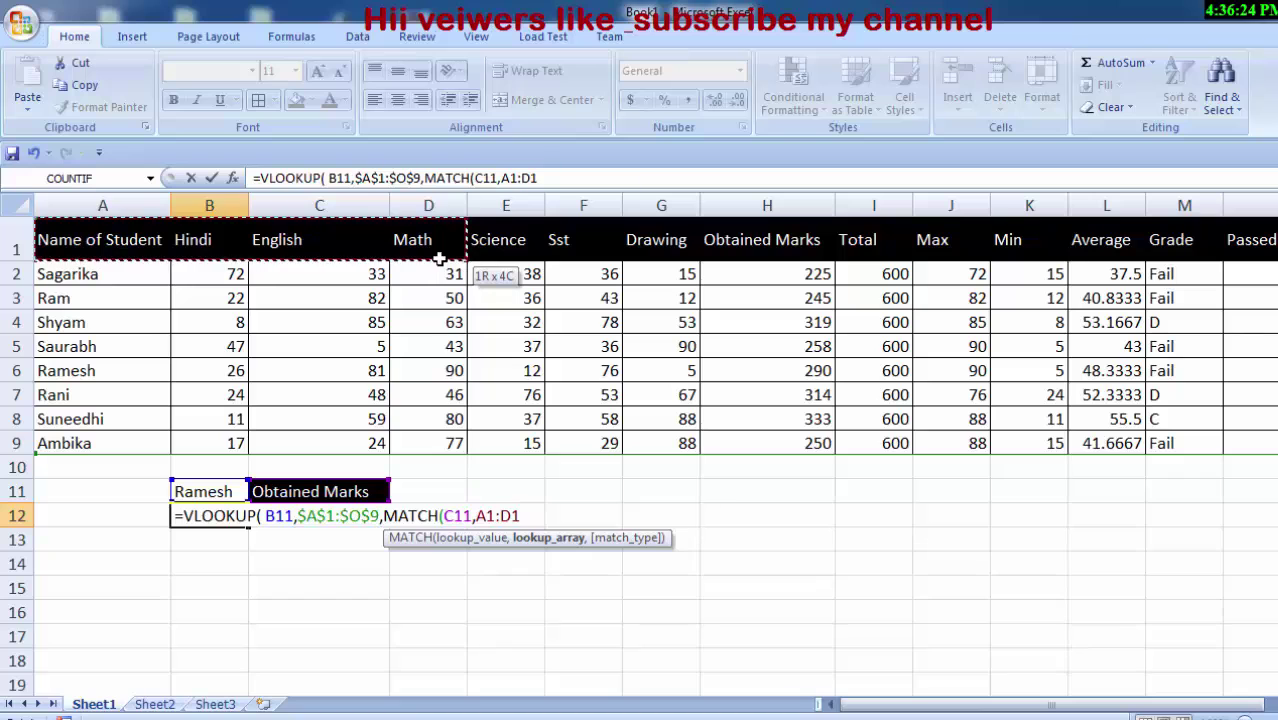
pyautogui.hotkey('shift', 'Right')
pyautogui.hotkey('shift', 'Right')
pyautogui.hotkey('shift', 'Right')
pyautogui.hotkey('shift', 'Right')
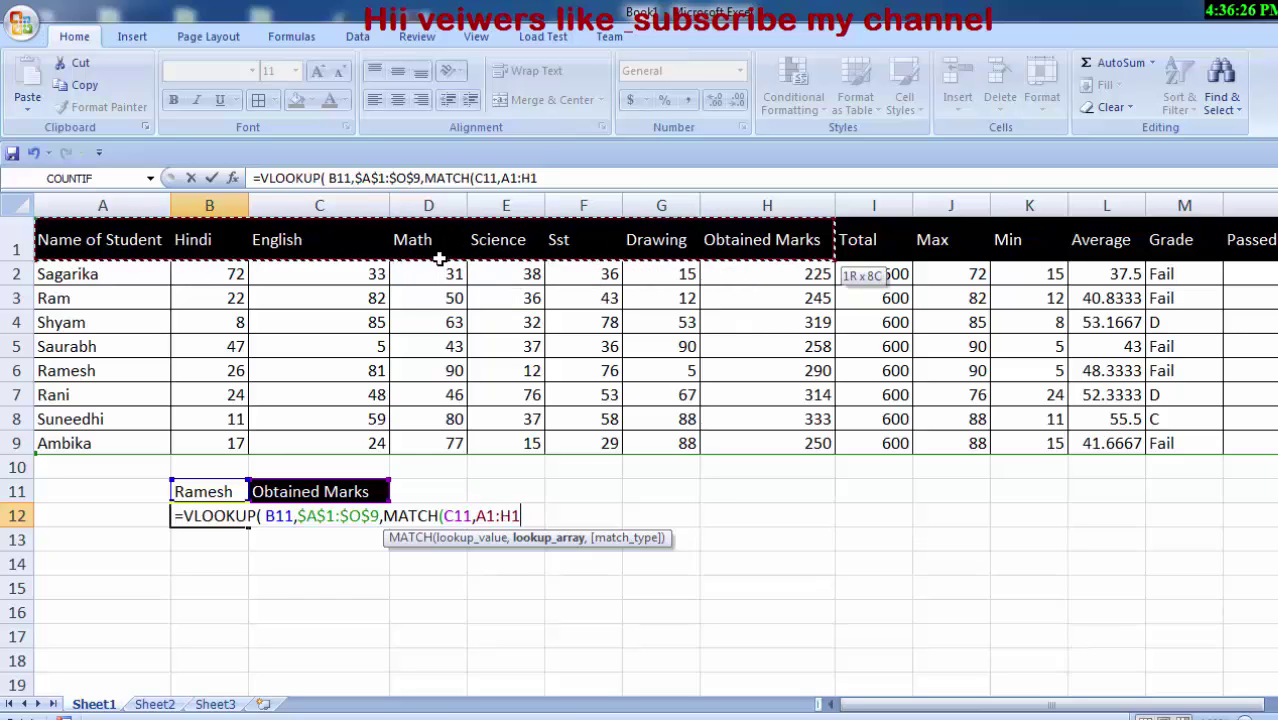
pyautogui.hotkey('shift', 'Right')
pyautogui.hotkey('shift', 'Right')
pyautogui.hotkey('shift', 'Right')
pyautogui.hotkey('shift', 'Right')
pyautogui.hotkey('shift', 'Right')
pyautogui.hotkey('shift', 'Right')
pyautogui.hotkey('shift', 'Right')
pyautogui.hotkey('shift', 'Right')
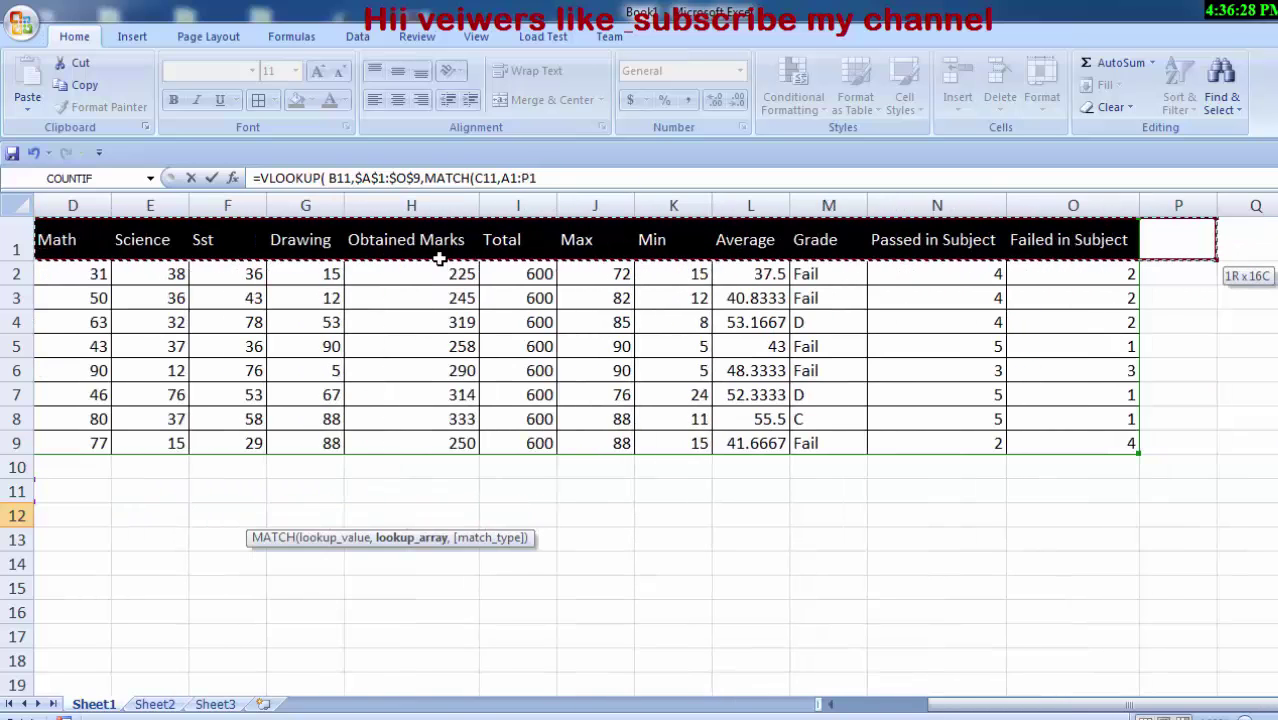
pyautogui.hotkey('shift', 'Left')
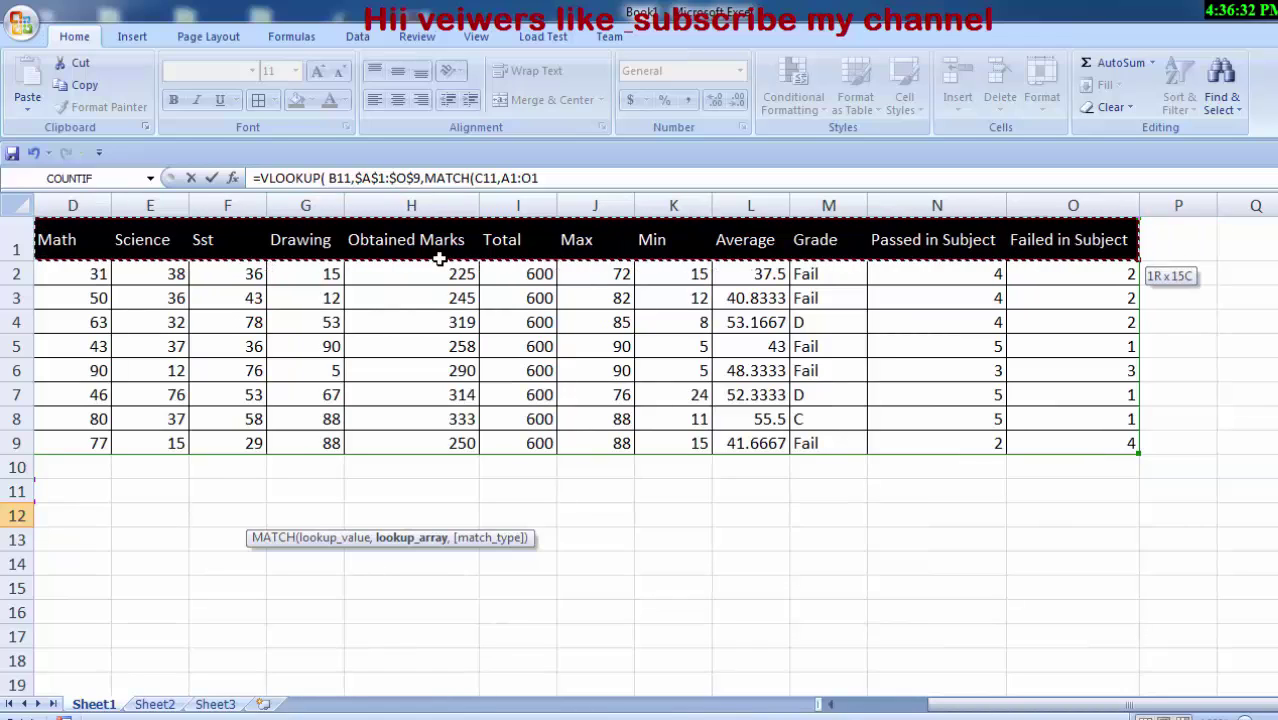
pyautogui.click(591, 186)
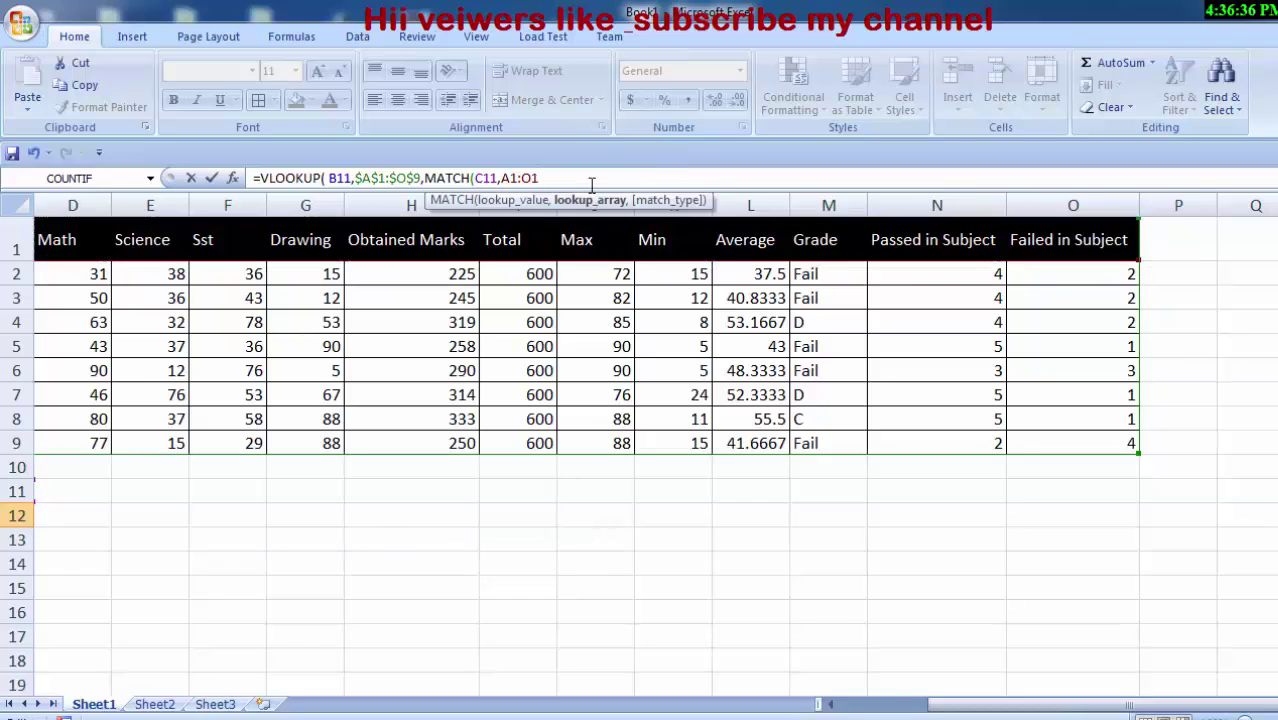
pyautogui.press('F4')
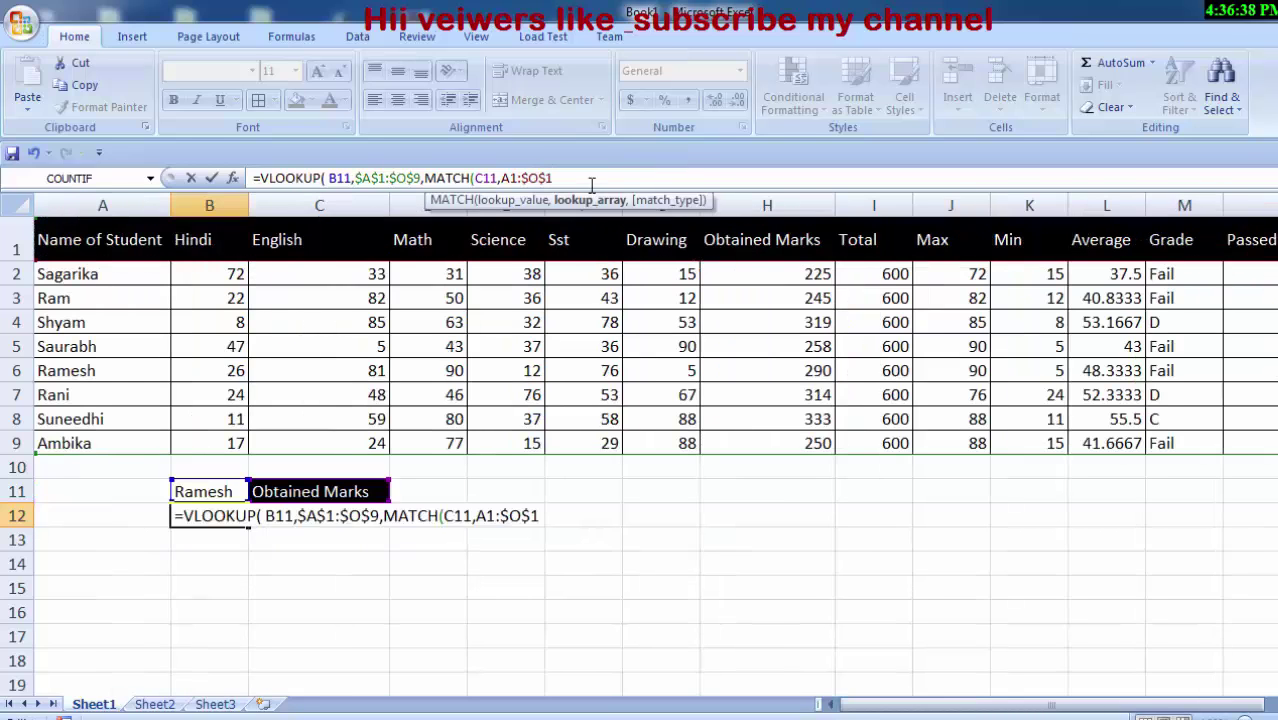
pyautogui.press('BackSpace')
pyautogui.press('BackSpace')
pyautogui.press('BackSpace')
pyautogui.press('BackSpace')
pyautogui.press('BackSpace')
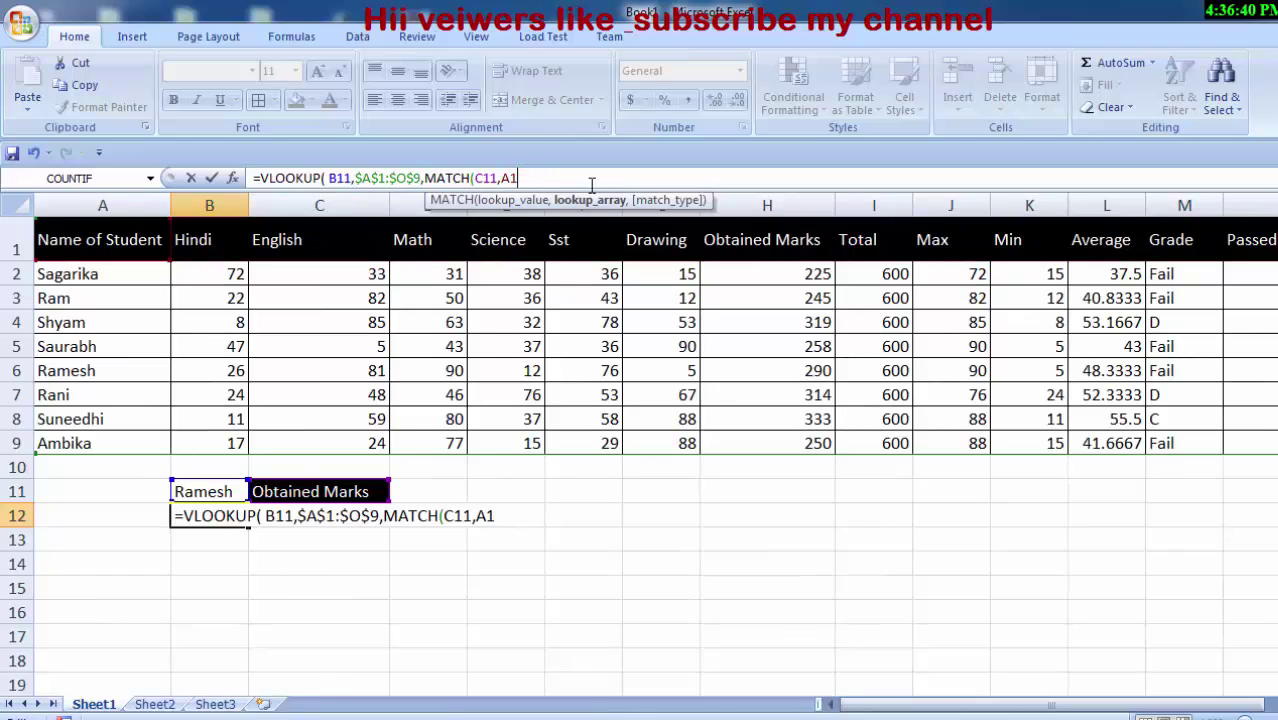
pyautogui.press('BackSpace')
pyautogui.press('BackSpace')
# Reselect A1:O1 as MATCH's lookup array, make it $A$1:$O$1, and add a comma.
pyautogui.click(104, 243)
pyautogui.hotkey('shift', 'Right')
pyautogui.hotkey('shift', 'Right')
pyautogui.hotkey('shift', 'Right')
pyautogui.hotkey('shift', 'Right')
pyautogui.hotkey('shift', 'Right')
pyautogui.hotkey('shift', 'Right')
pyautogui.hotkey('shift', 'Right')
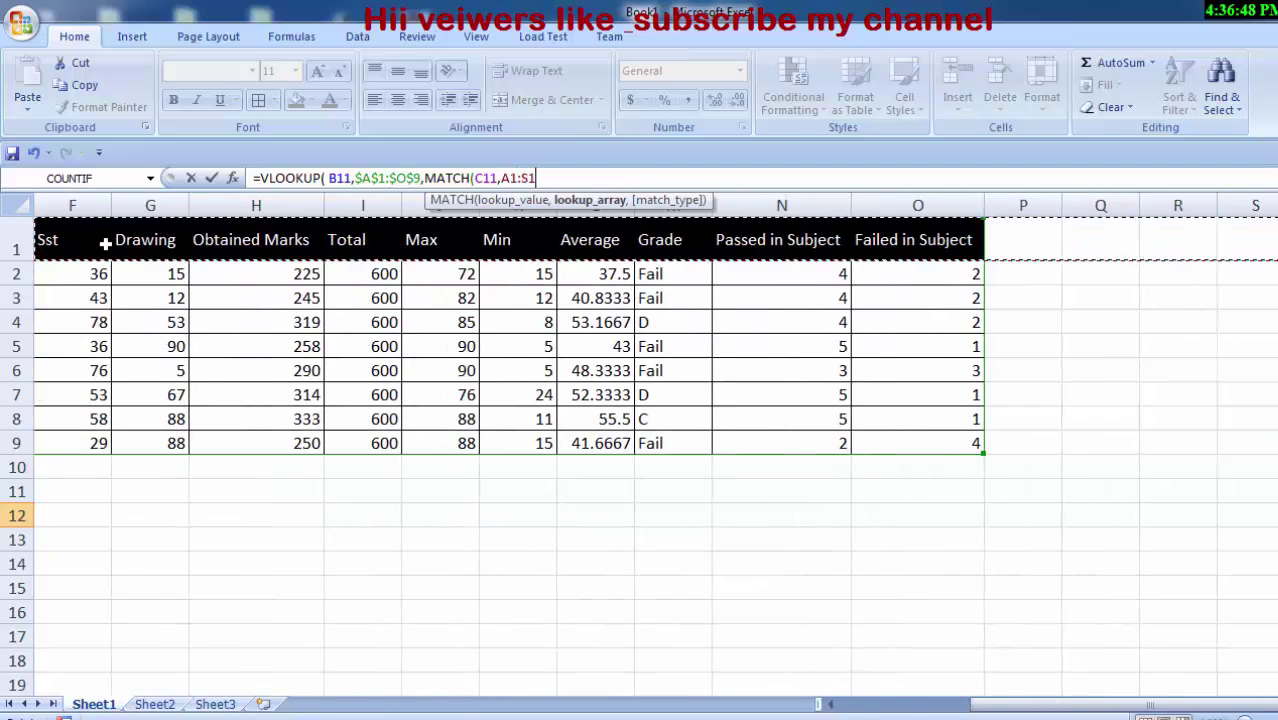
pyautogui.hotkey('shift', 'Right')
pyautogui.hotkey('shift', 'Right')
pyautogui.hotkey('shift', 'Right')
pyautogui.hotkey('shift', 'Right')
pyautogui.hotkey('shift', 'Right')
pyautogui.hotkey('shift', 'Right')
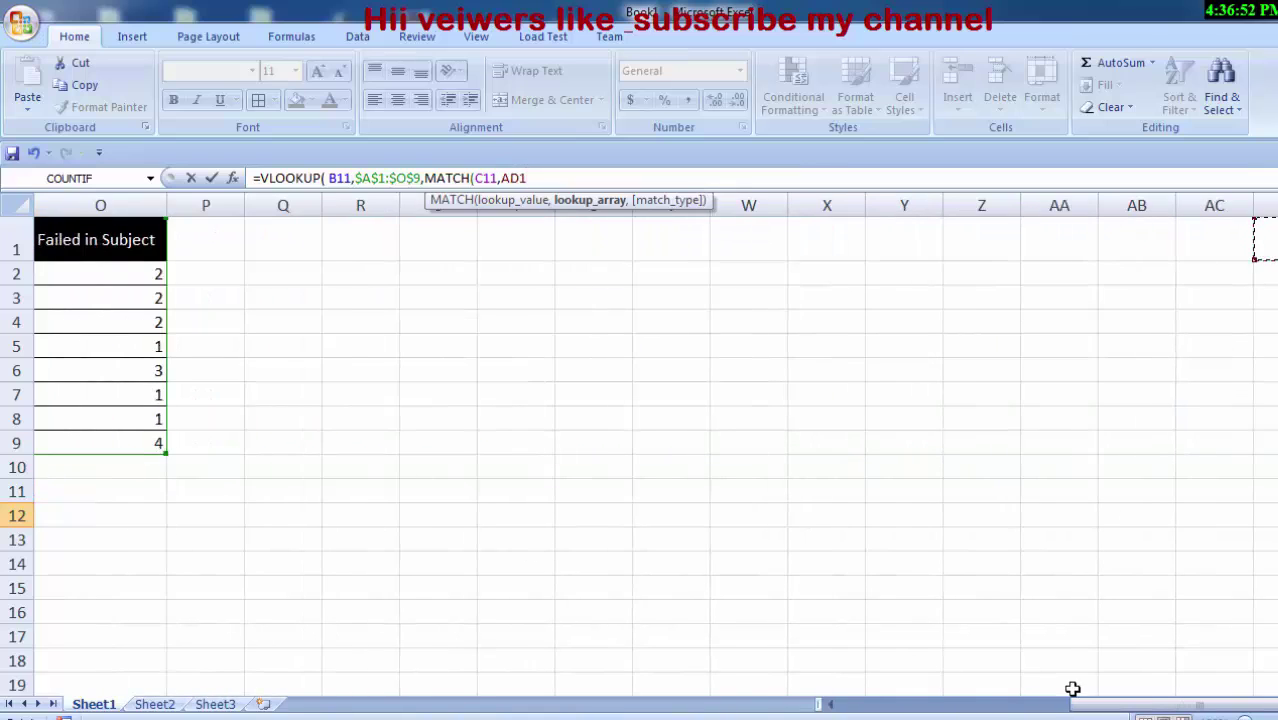
pyautogui.moveTo(1110, 704); pyautogui.dragTo(935, 653)
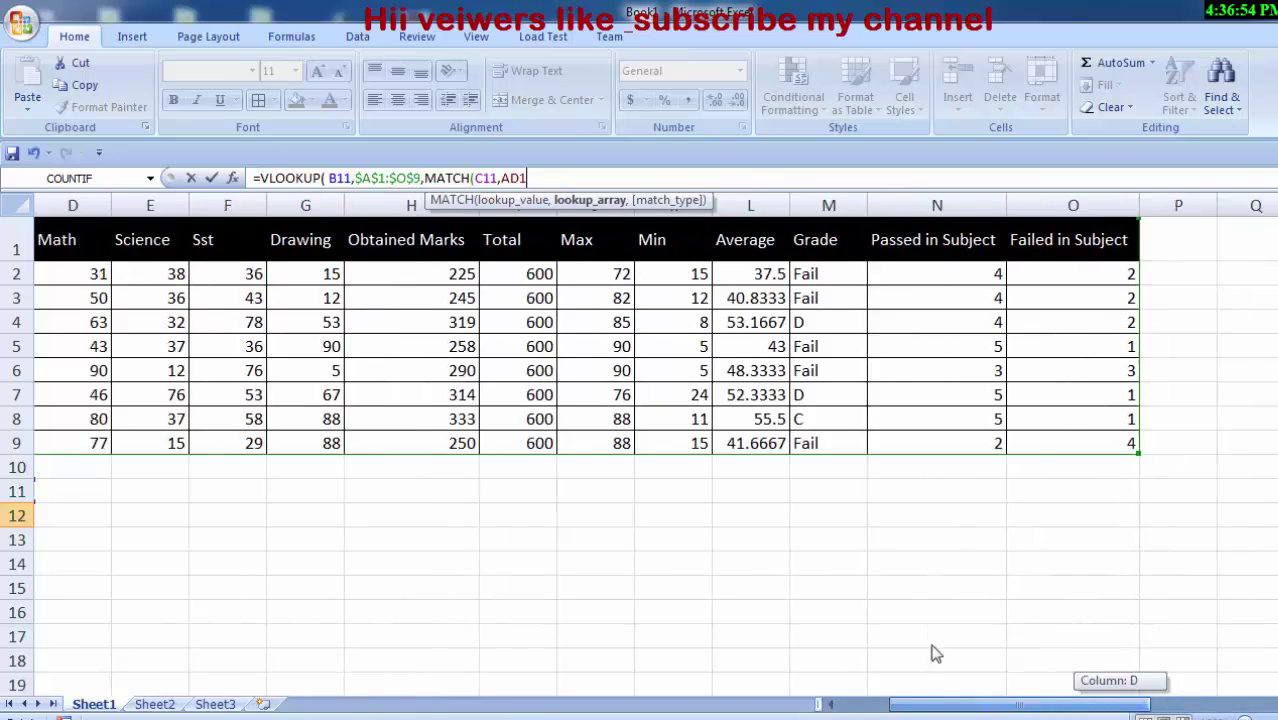
pyautogui.moveTo(767, 612); pyautogui.dragTo(779, 636)
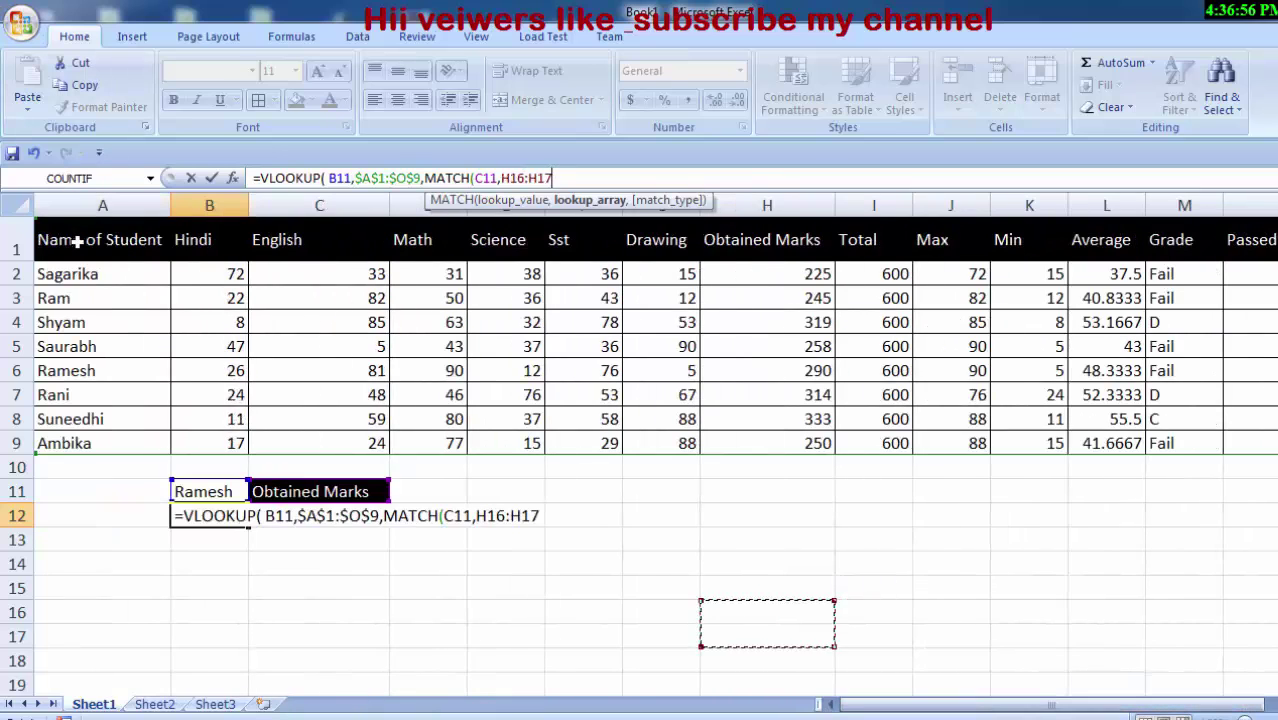
pyautogui.moveTo(76, 241)
pyautogui.mouseDown()
pyautogui.moveTo(770, 294)
pyautogui.moveTo(1150, 286)
pyautogui.mouseUp()
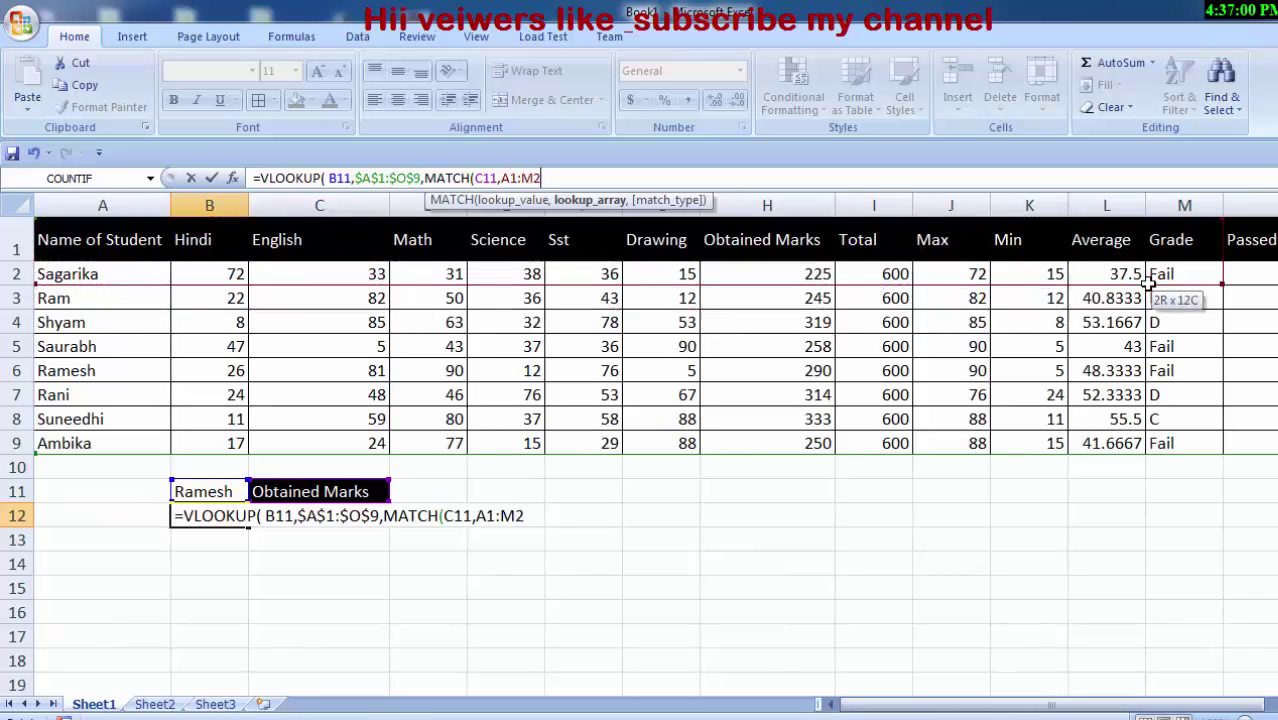
pyautogui.moveTo(1150, 286)
pyautogui.mouseDown()
pyautogui.moveTo(1250, 245)
pyautogui.moveTo(1135, 241)
pyautogui.mouseUp()
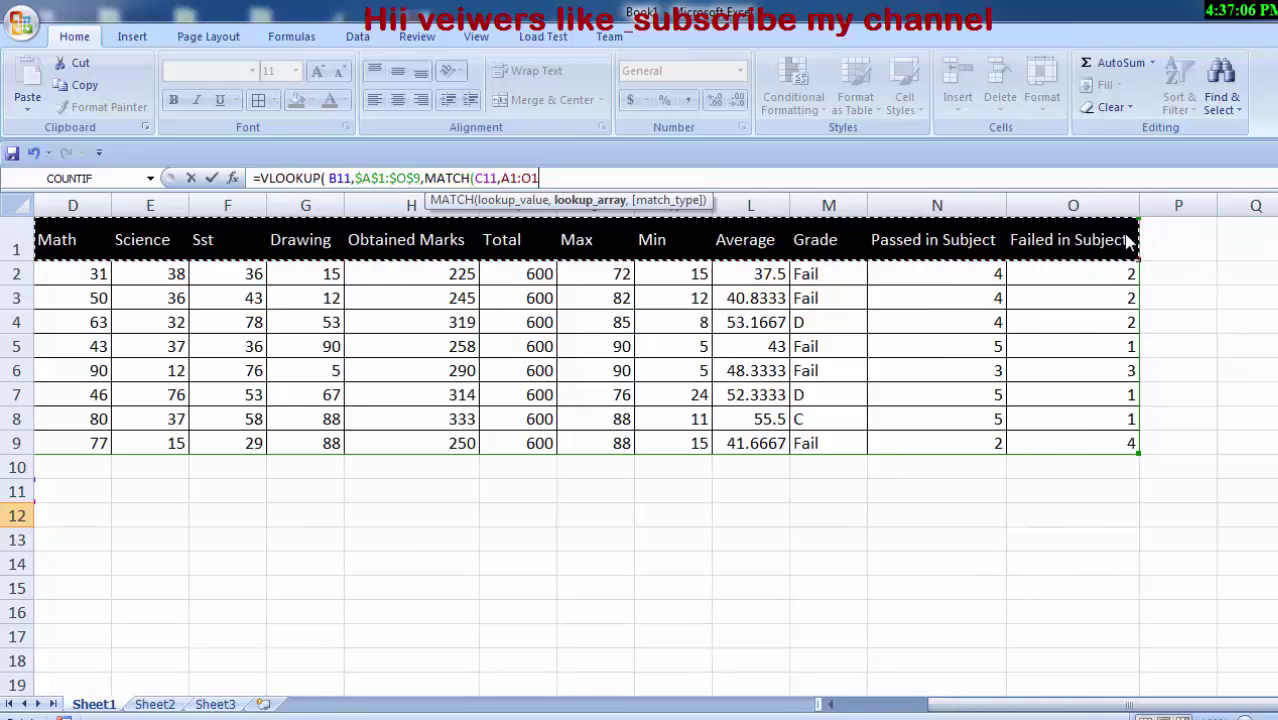
pyautogui.press('F4')
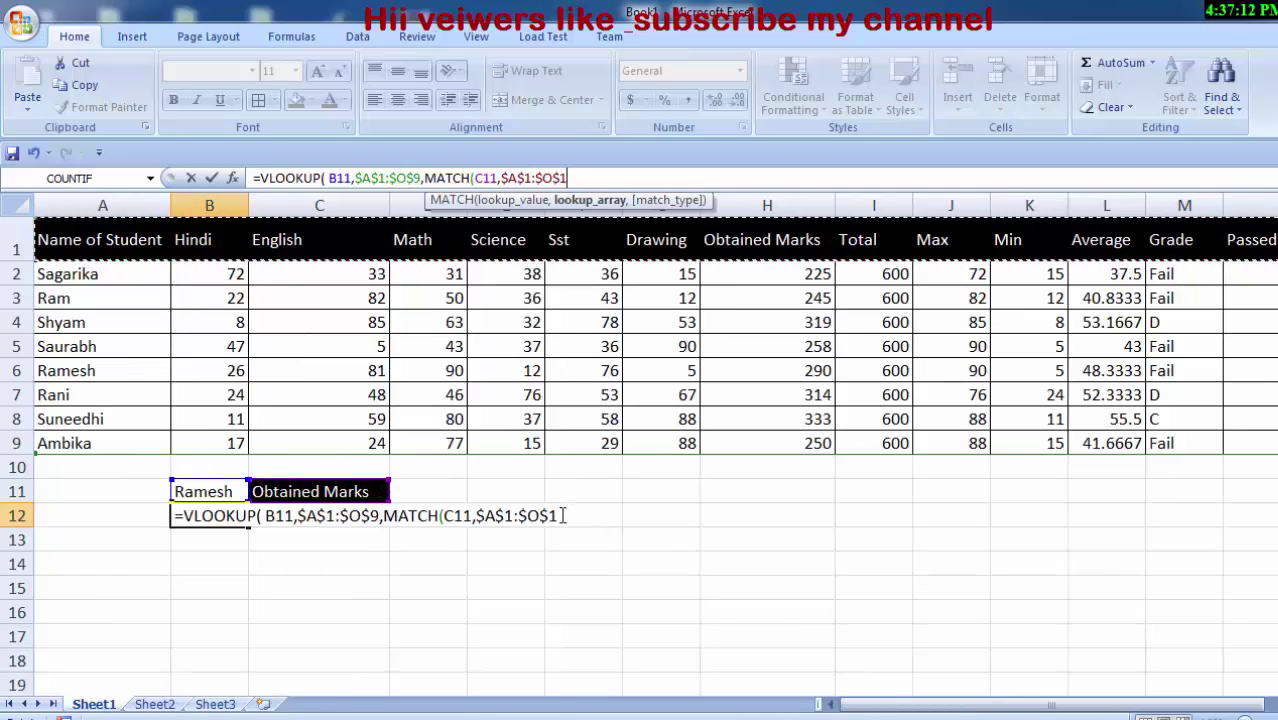
pyautogui.write(',')
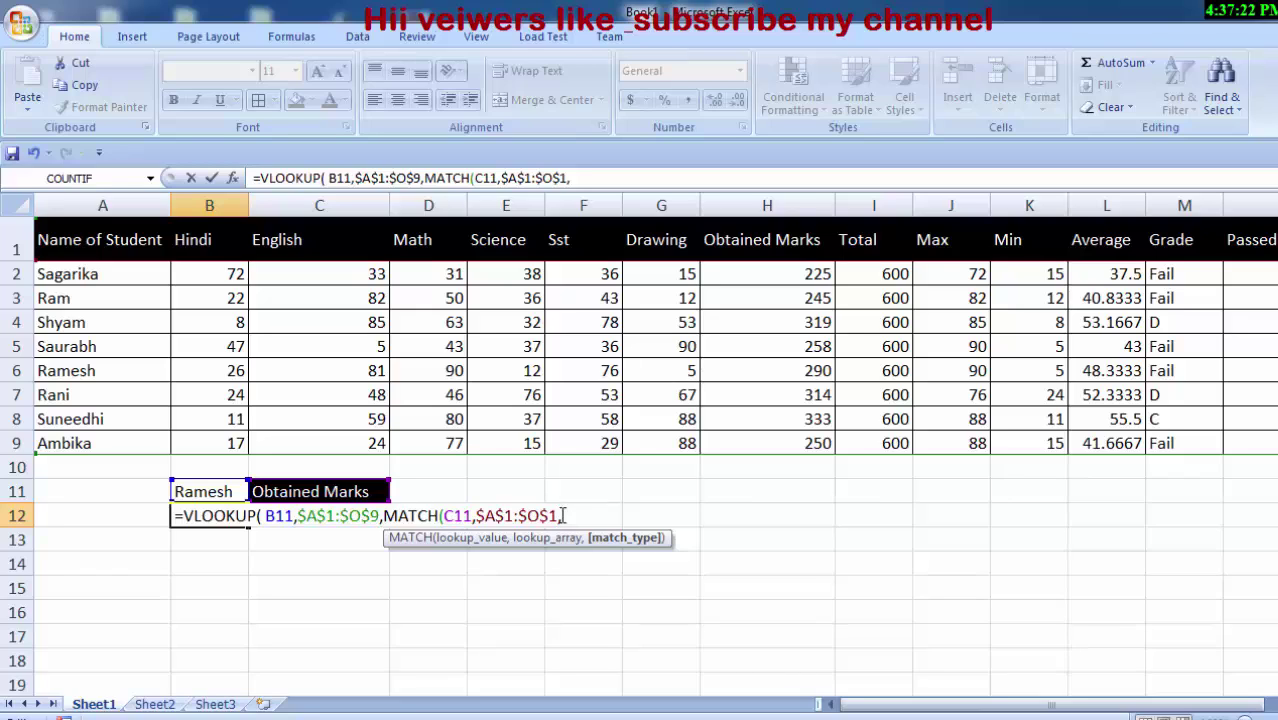
# Close MATCH and VLOOKUP with exact-match 0 arguments and commit the formula in B12.
pyautogui.write('0')
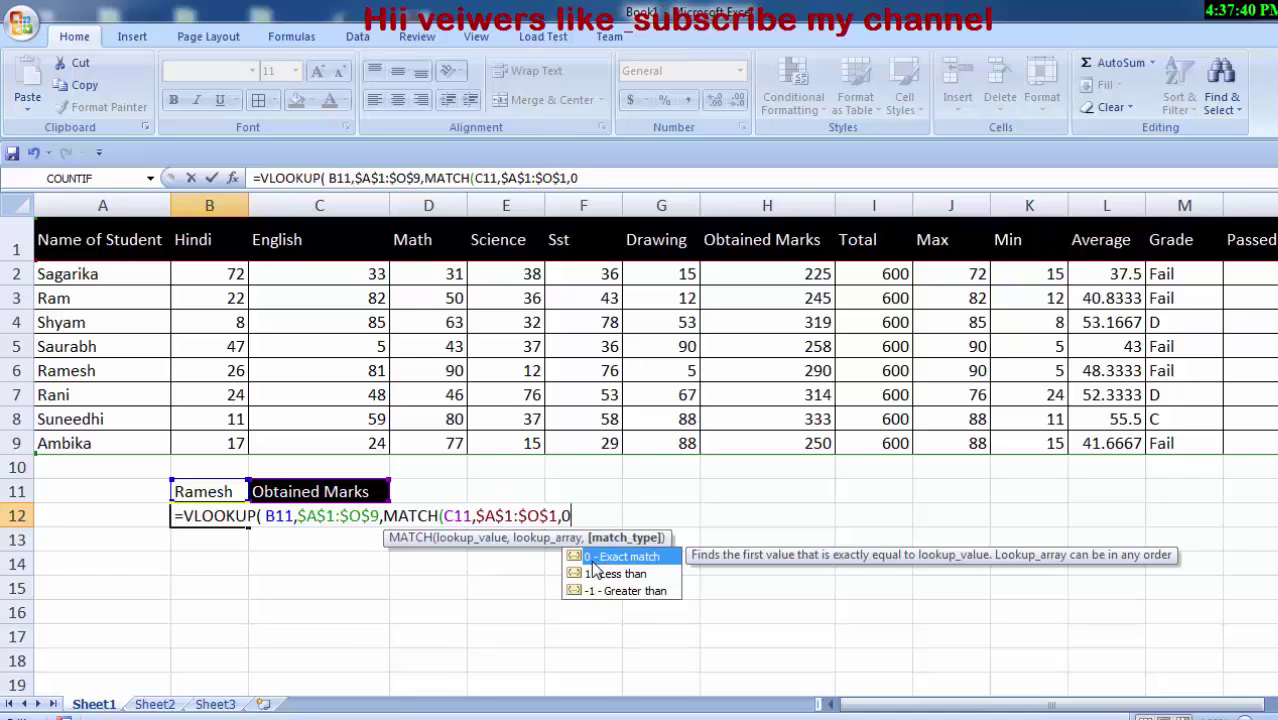
pyautogui.write(')')
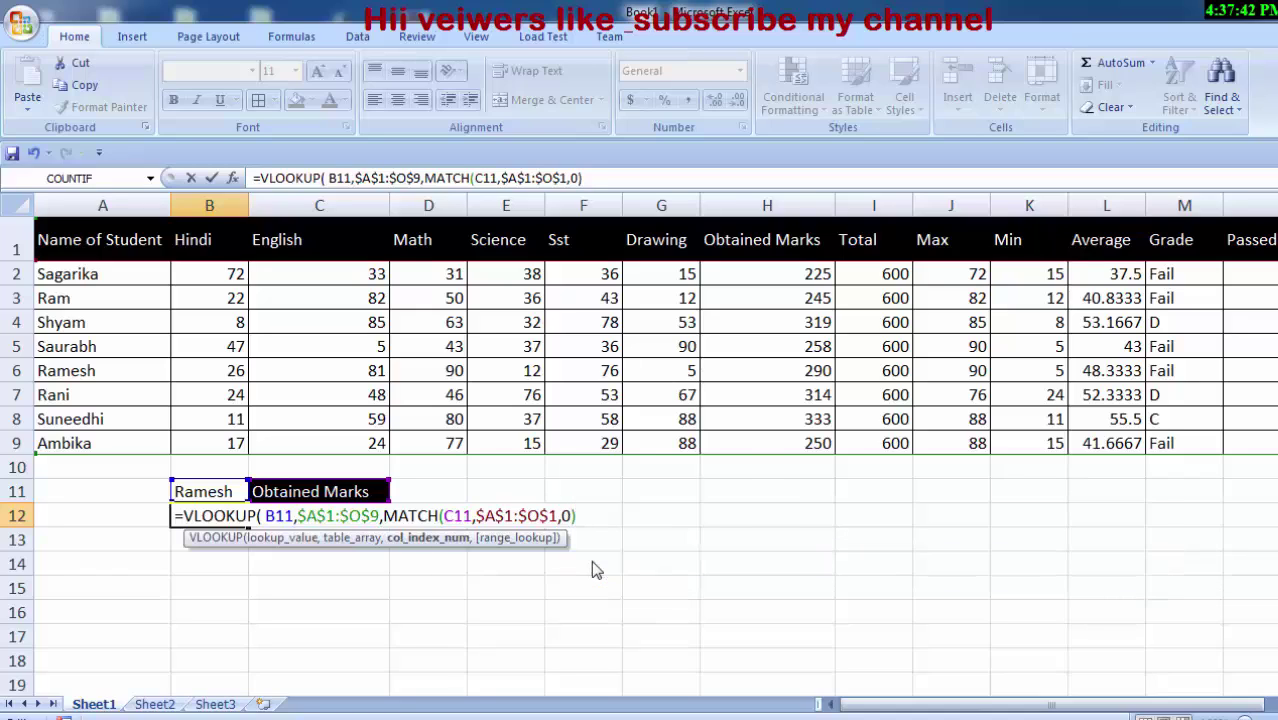
pyautogui.write(',')
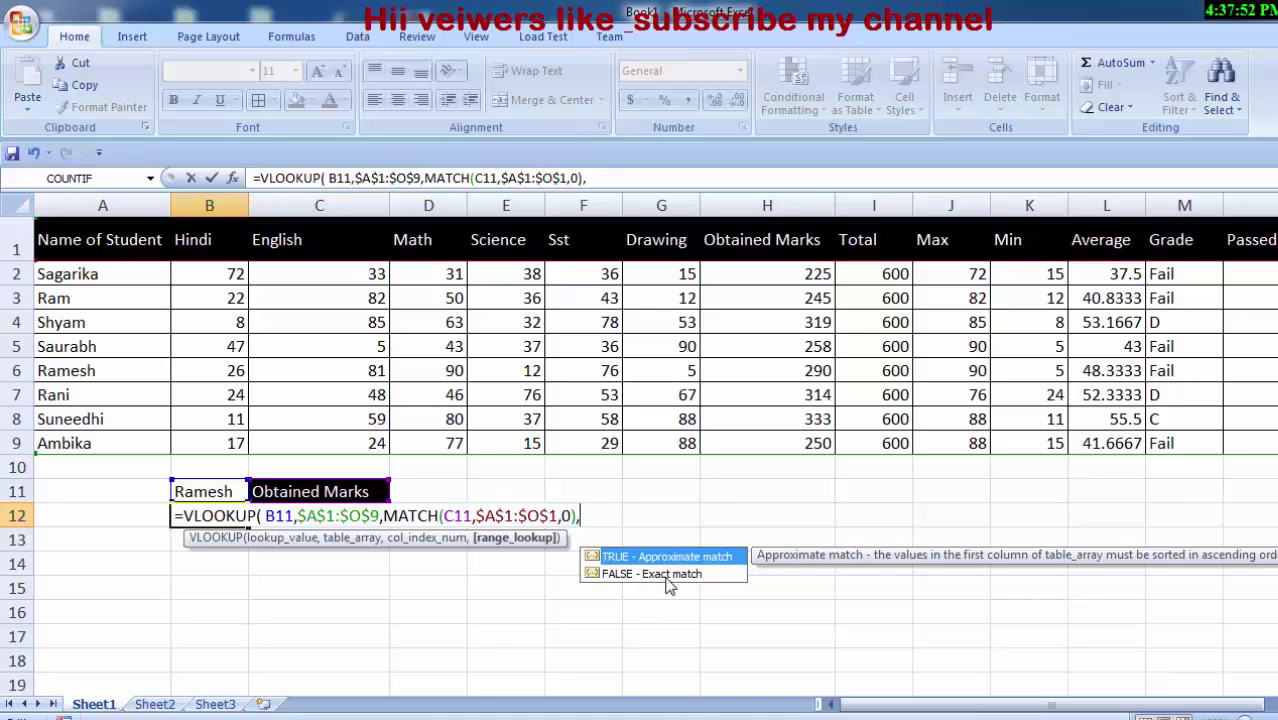
pyautogui.write('0')
pyautogui.write(')')
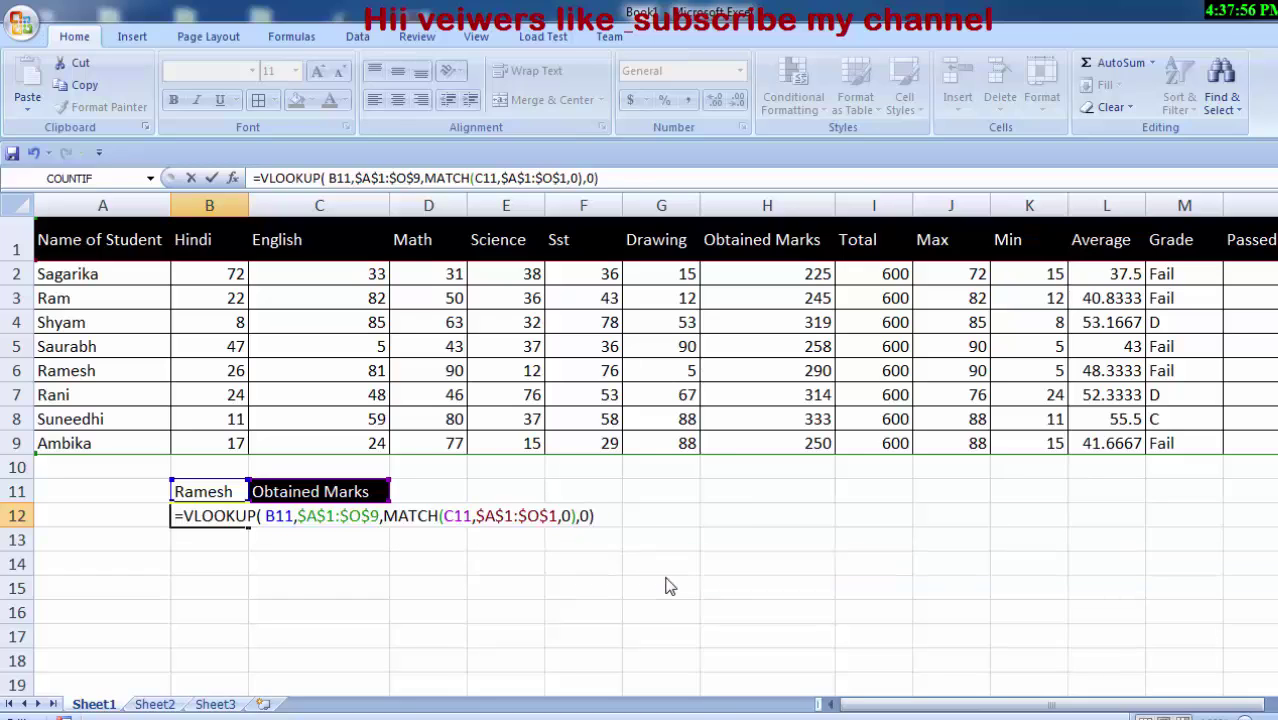
pyautogui.press('Return')
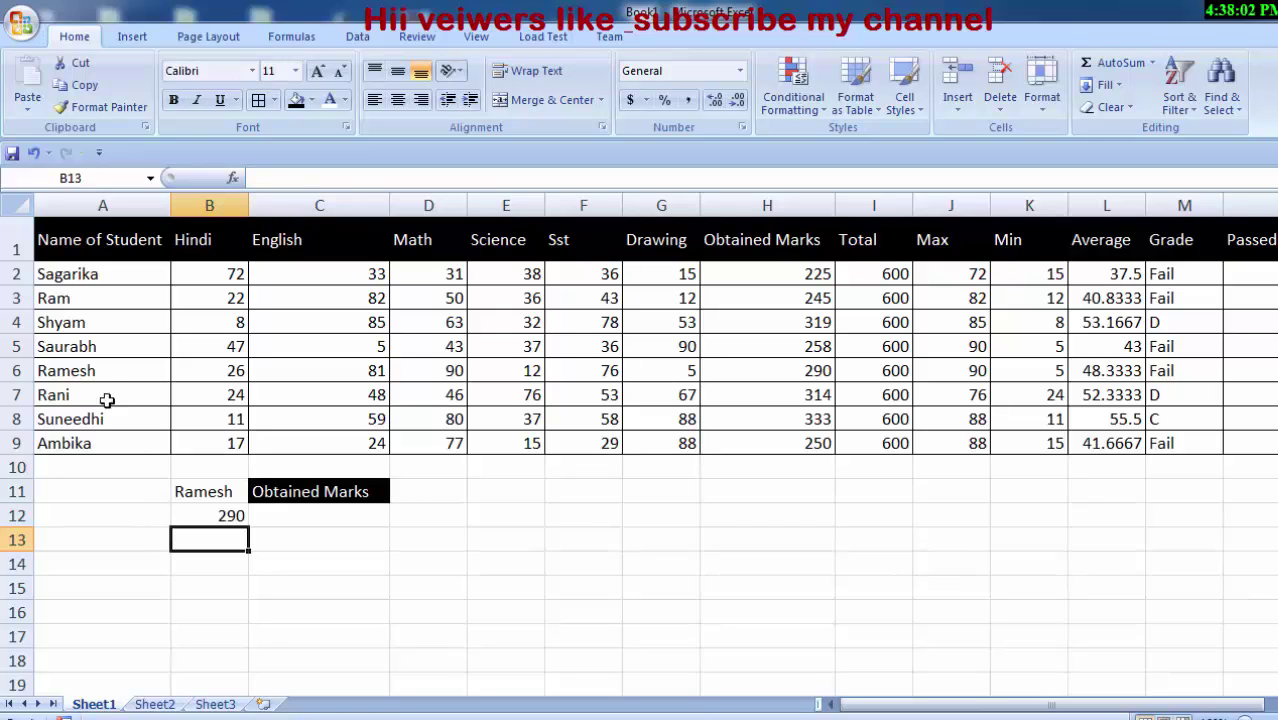
# Replace B11's name with another student's and confirm B12 returns 250, matching H9.
pyautogui.click(14, 370)
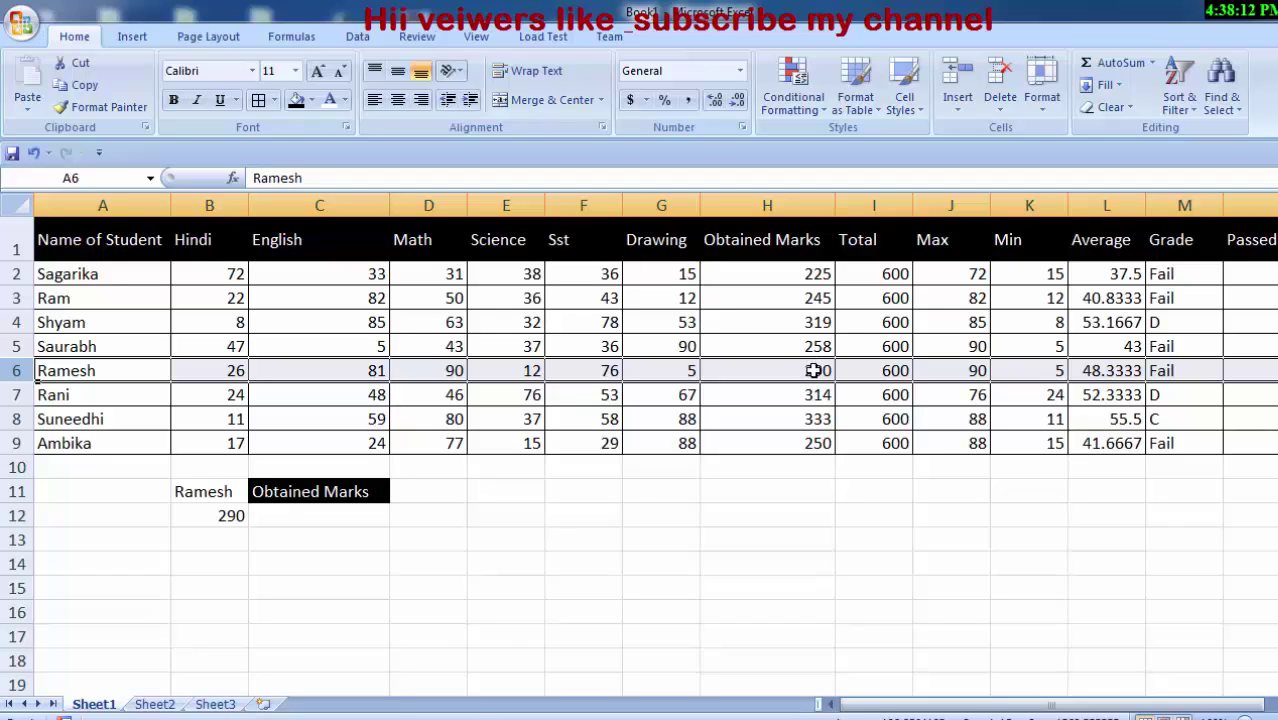
pyautogui.click(203, 494)
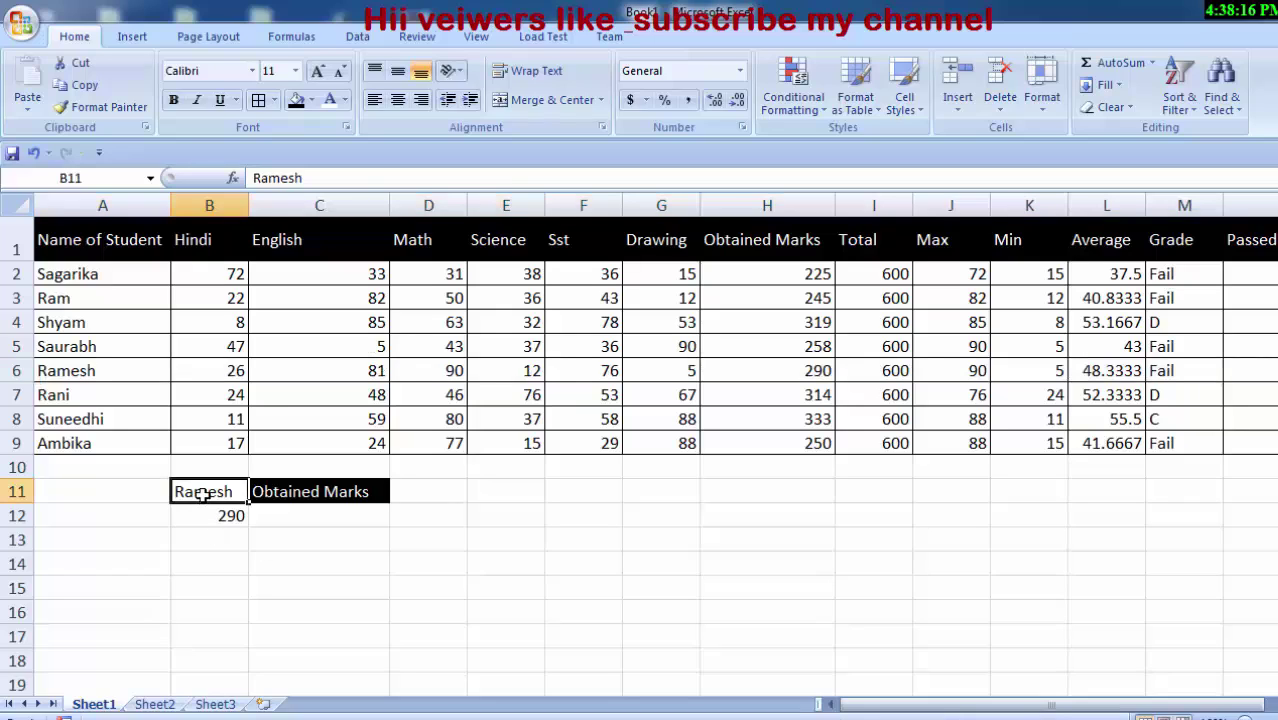
pyautogui.press('BackSpace')
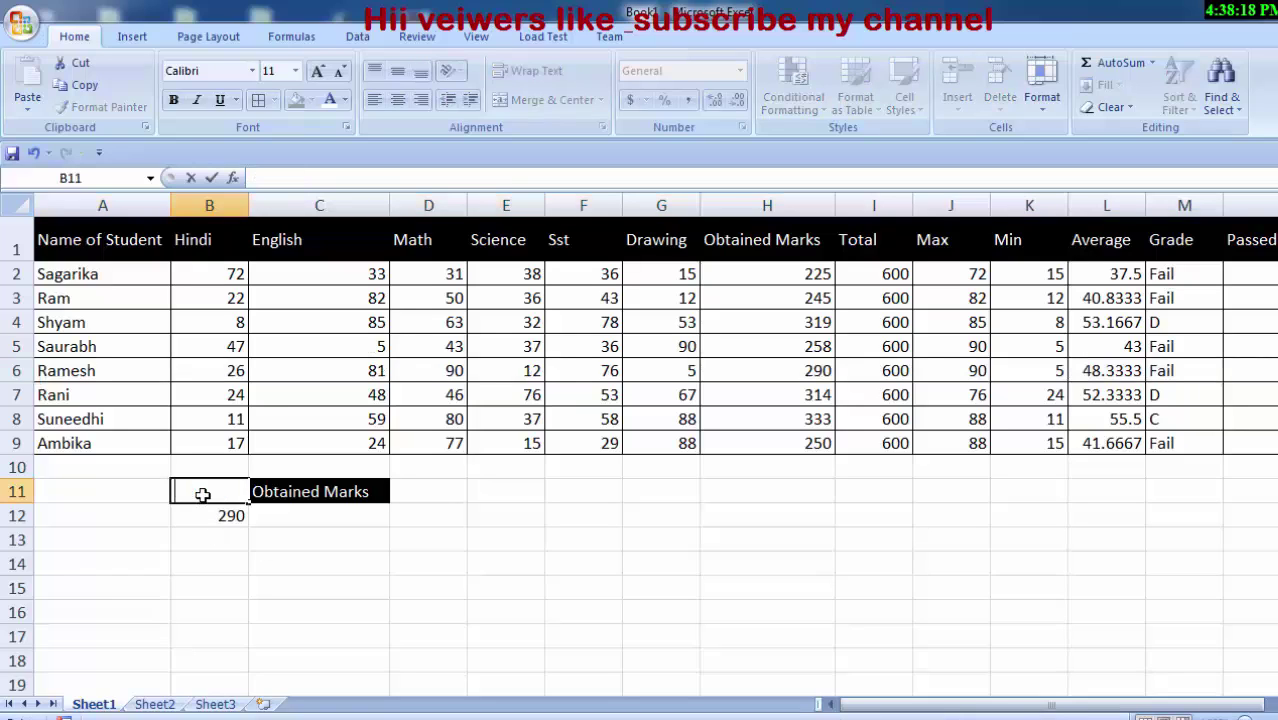
pyautogui.write('Ab')
pyautogui.press('BackSpace')
pyautogui.write('mb')
pyautogui.write('ika')
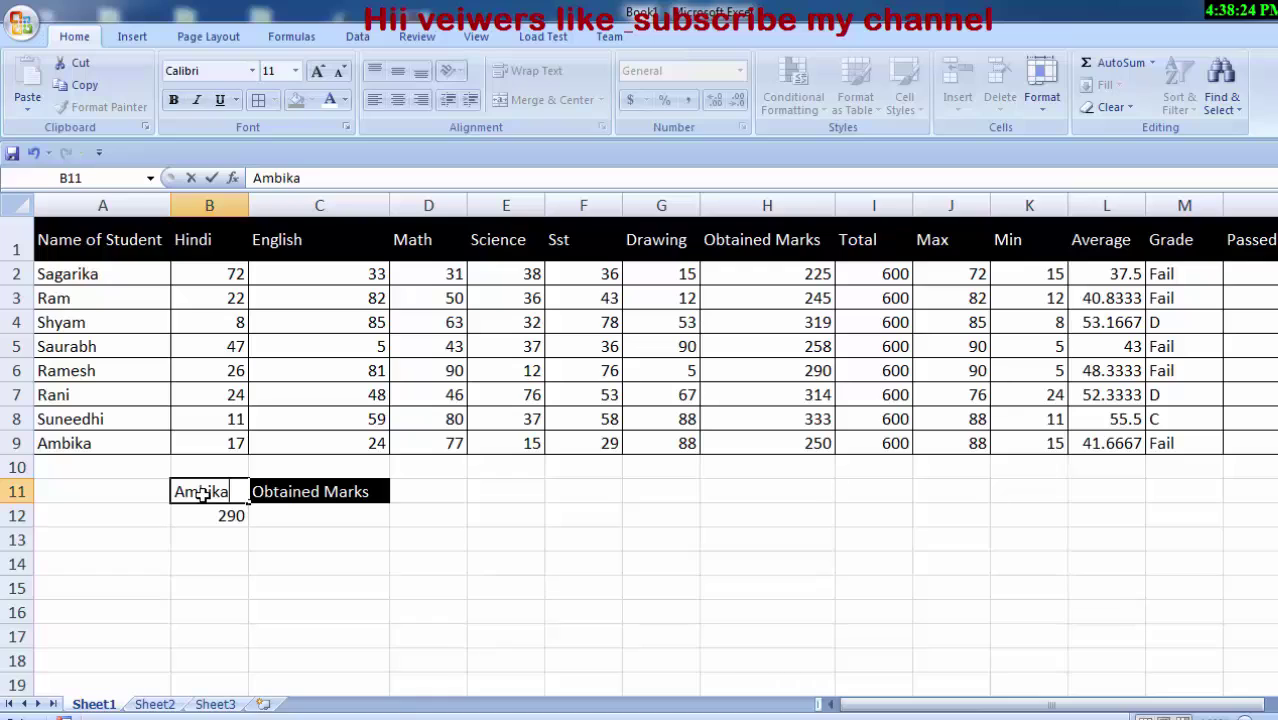
pyautogui.press('Return')
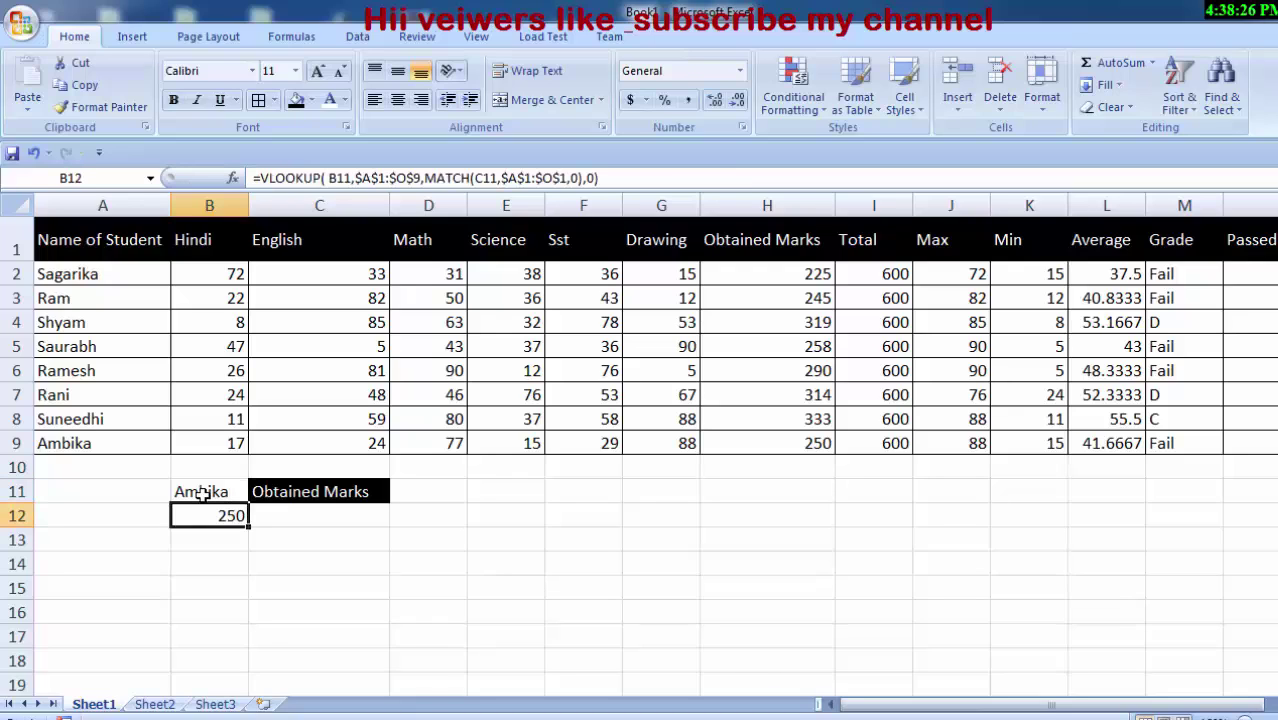
pyautogui.click(17, 443)
pyautogui.click(780, 440)
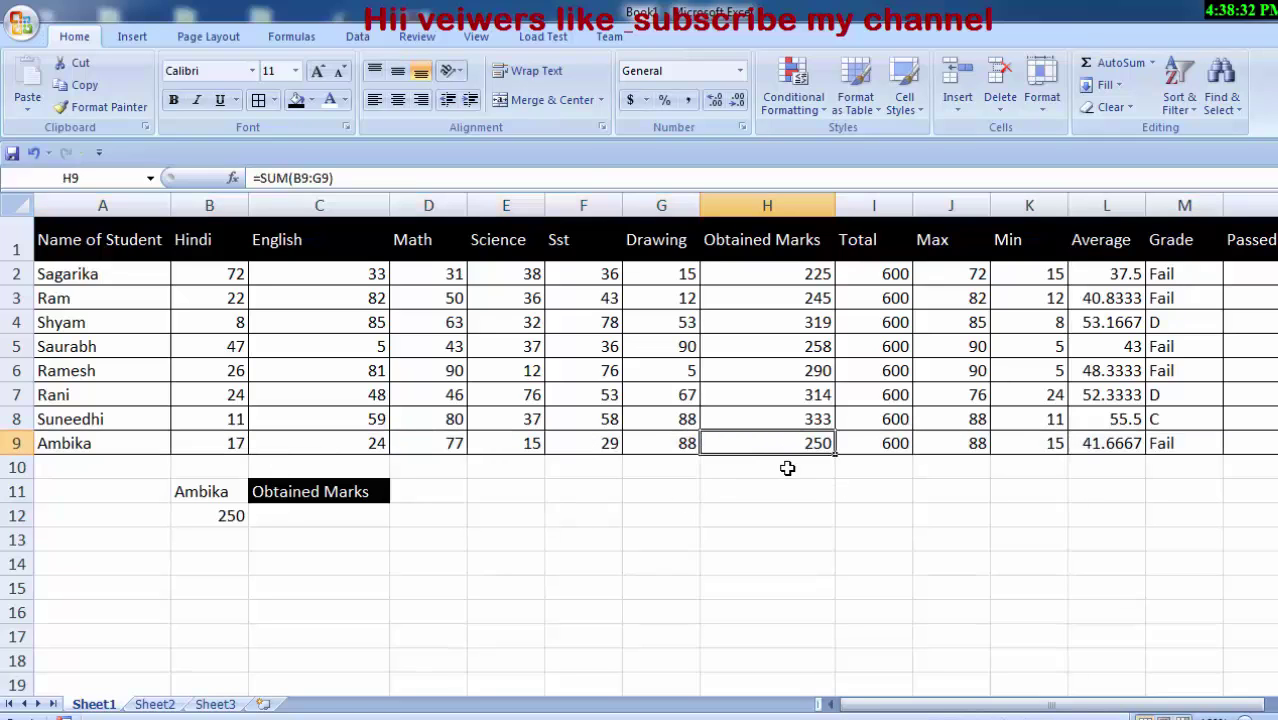
# Replace the C11 subject heading with 'Math' on the student marks sheet.
pyautogui.click(339, 492)
pyautogui.press('BackSpace')
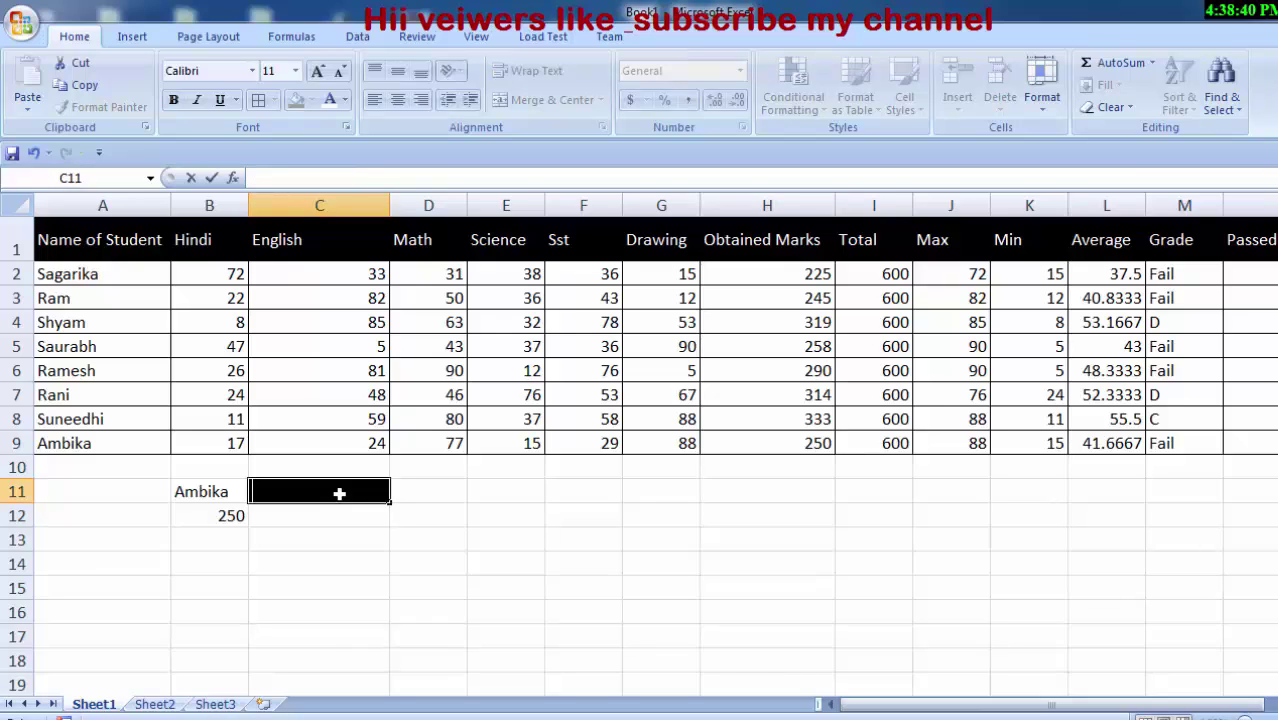
pyautogui.write('Ma')
pyautogui.write('th')
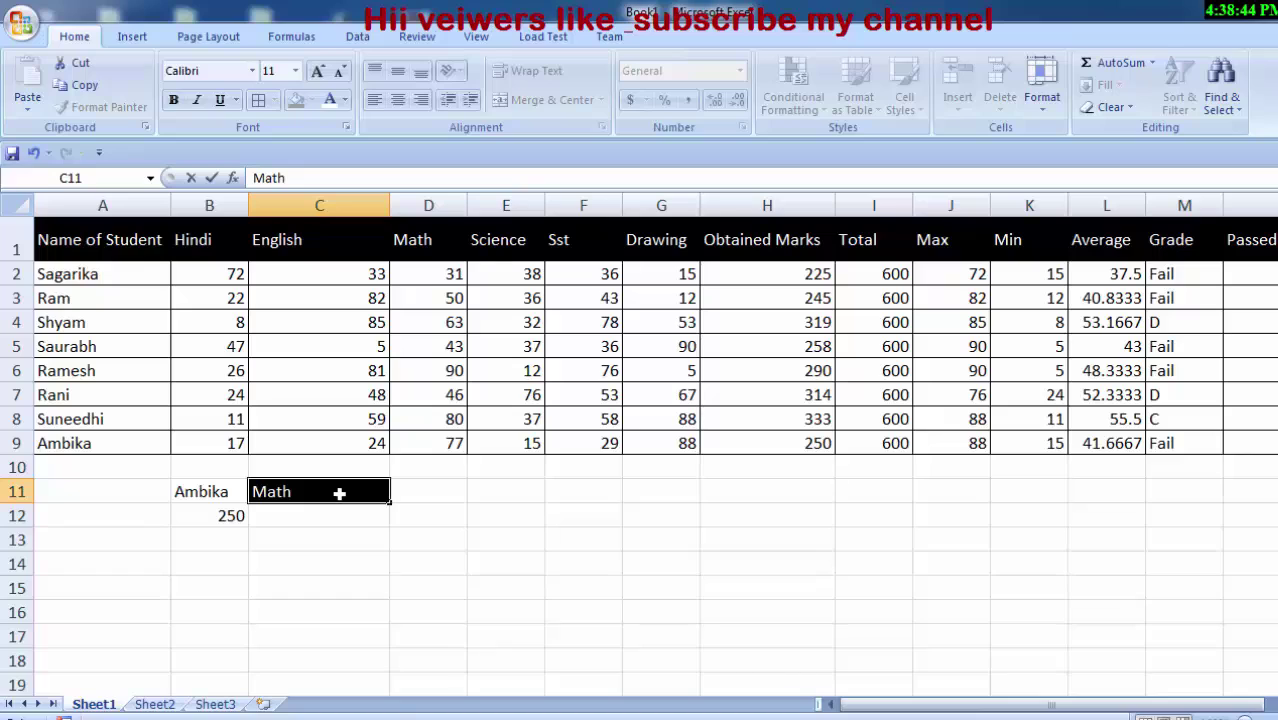
pyautogui.press('Return')
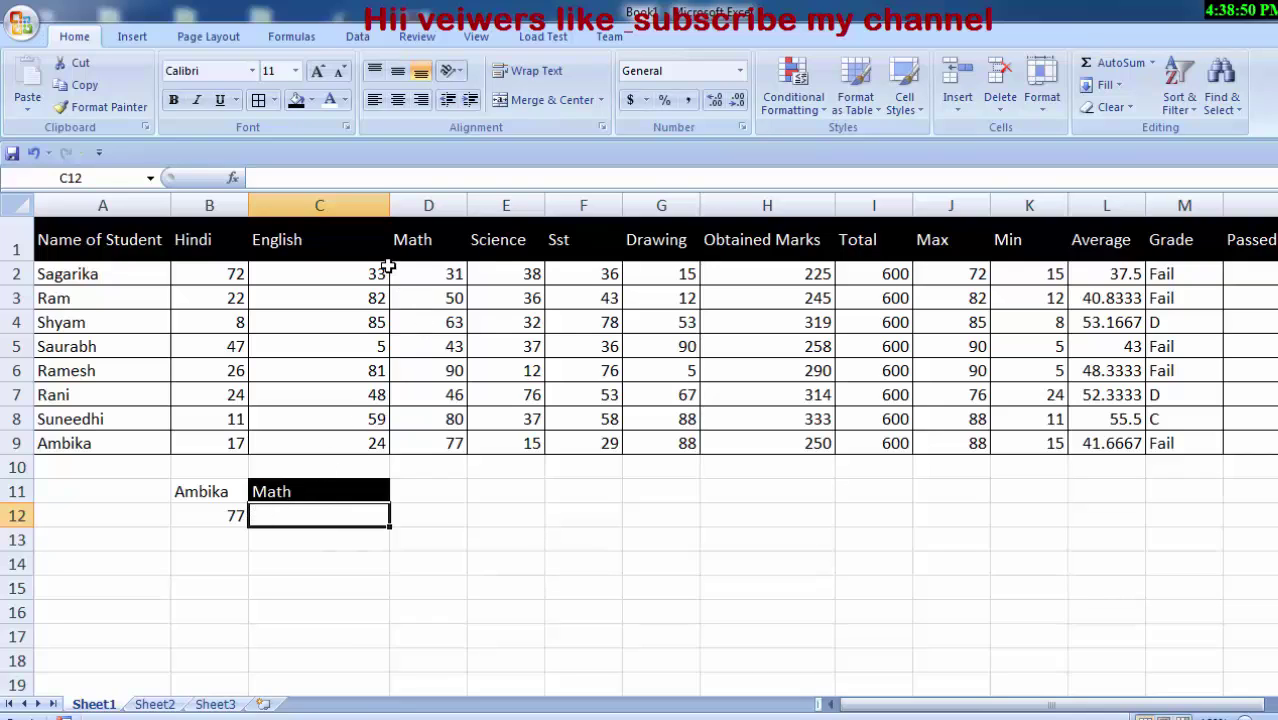
# Launch Excel 2007 from the Start menu to get a new blank workbook.
pyautogui.click(455, 444)
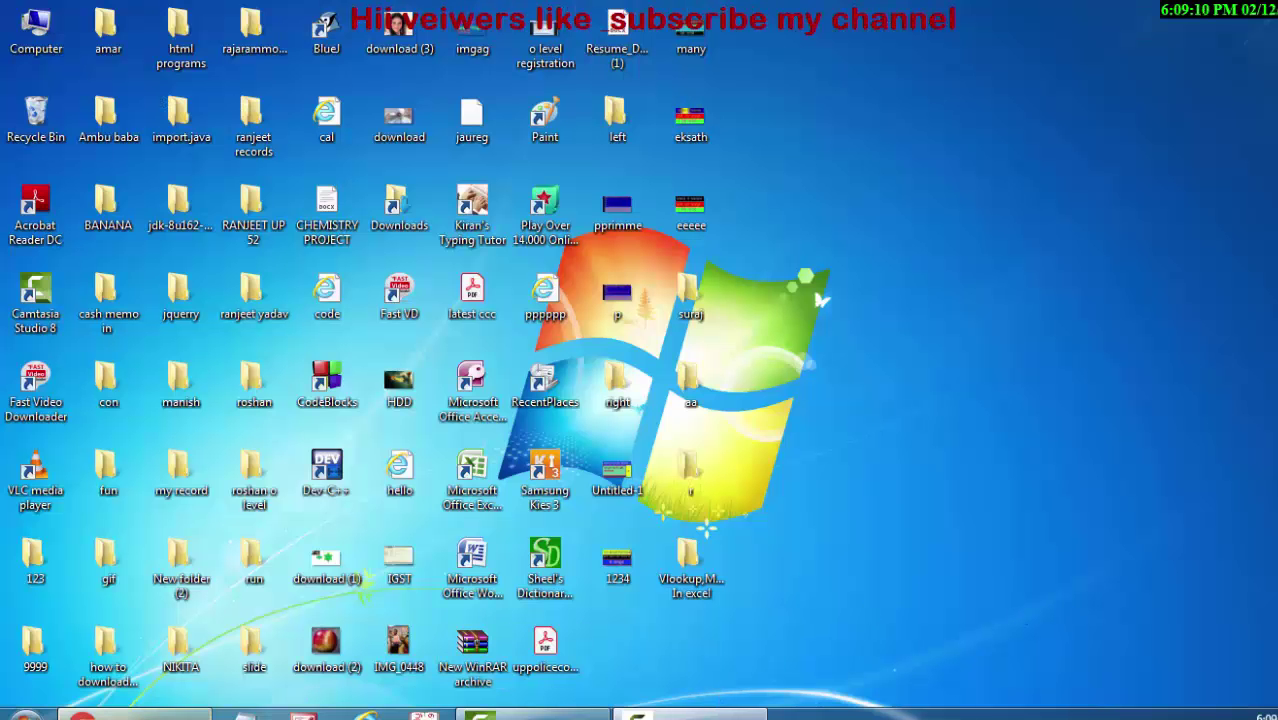
pyautogui.click(25, 712)
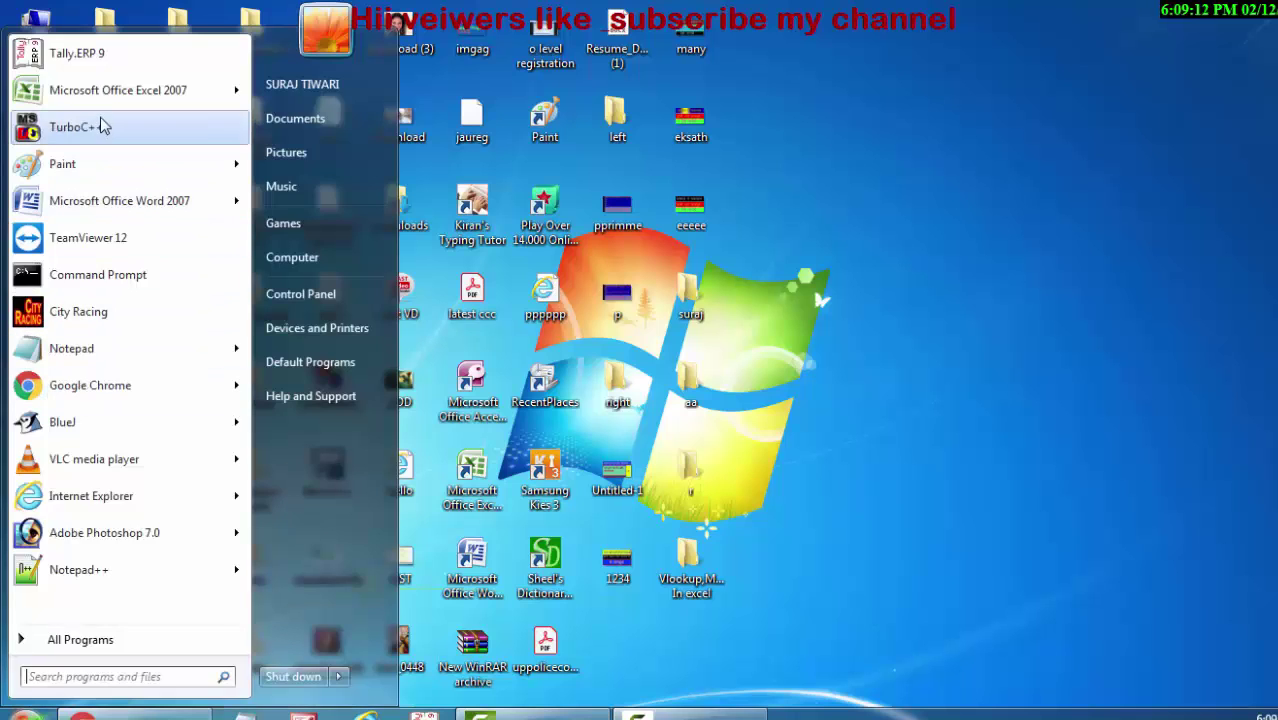
pyautogui.click(112, 90)
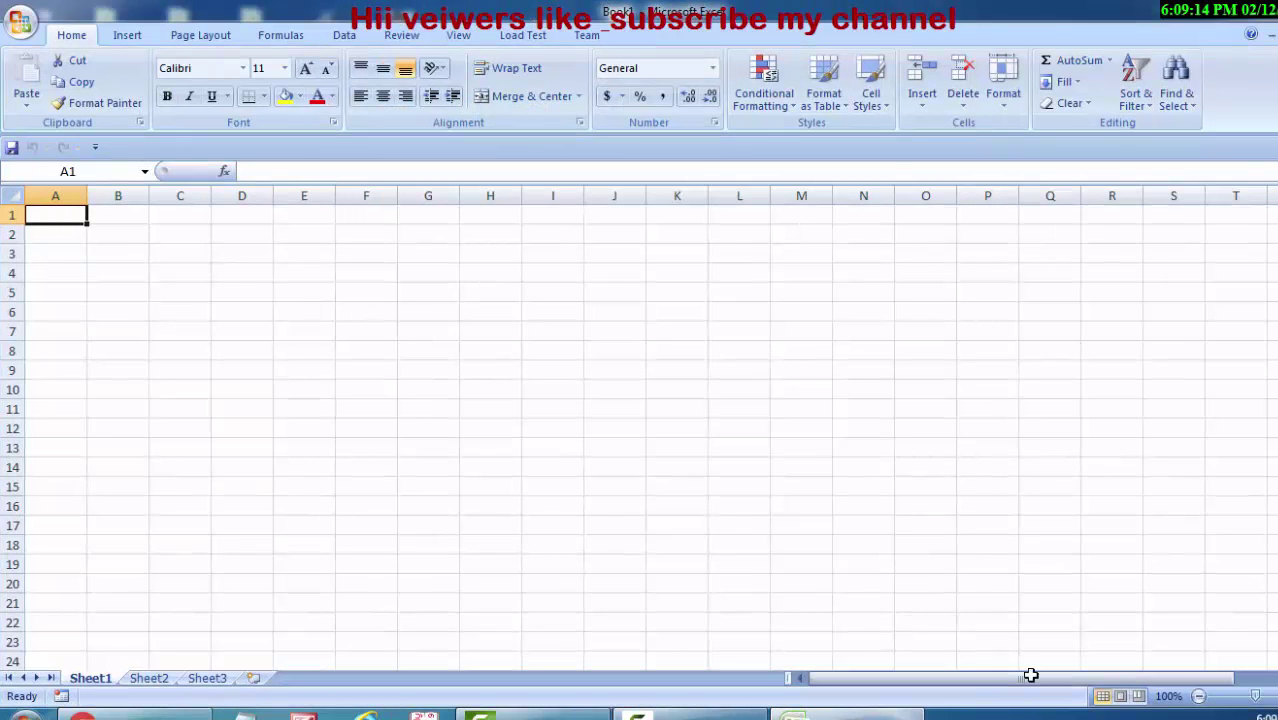
# Merge and centre A1:C2 and enter the heading 'Mod'.
pyautogui.keyDown('ctrl'); pyautogui.scroll(1, 120, 394); pyautogui.keyUp('ctrl')
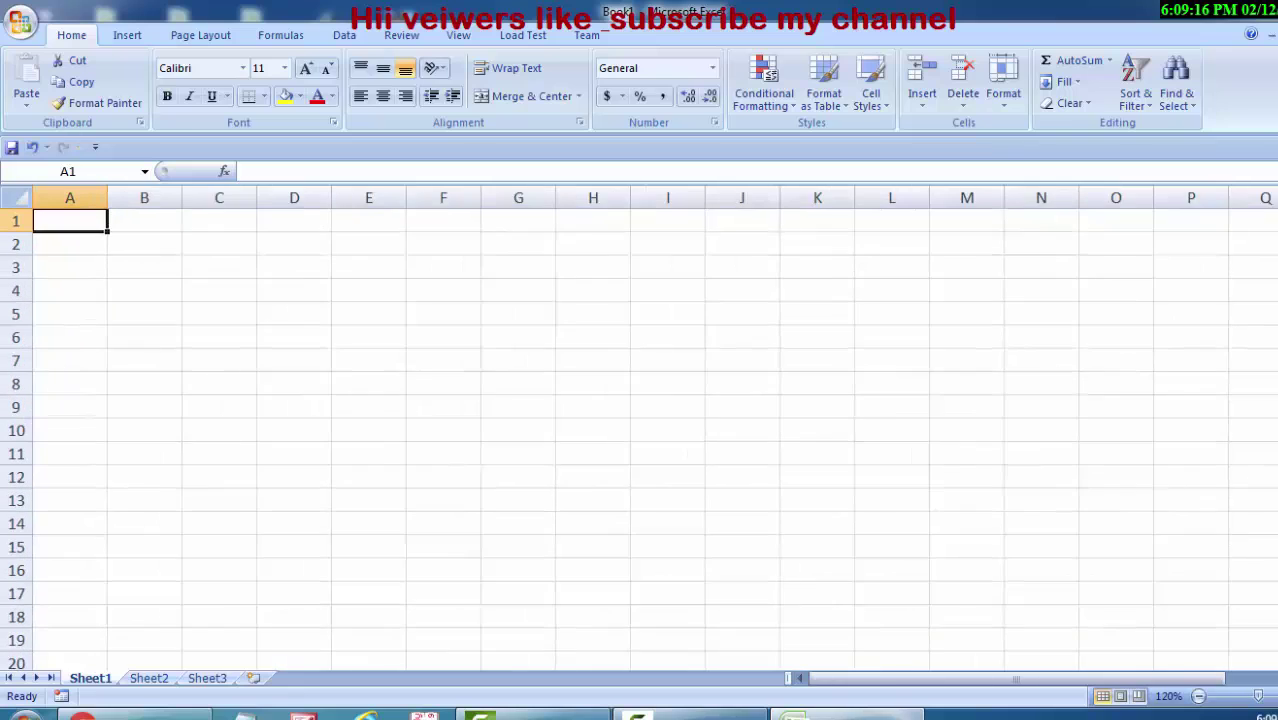
pyautogui.keyDown('ctrl'); pyautogui.scroll(1, 120, 394); pyautogui.keyUp('ctrl')
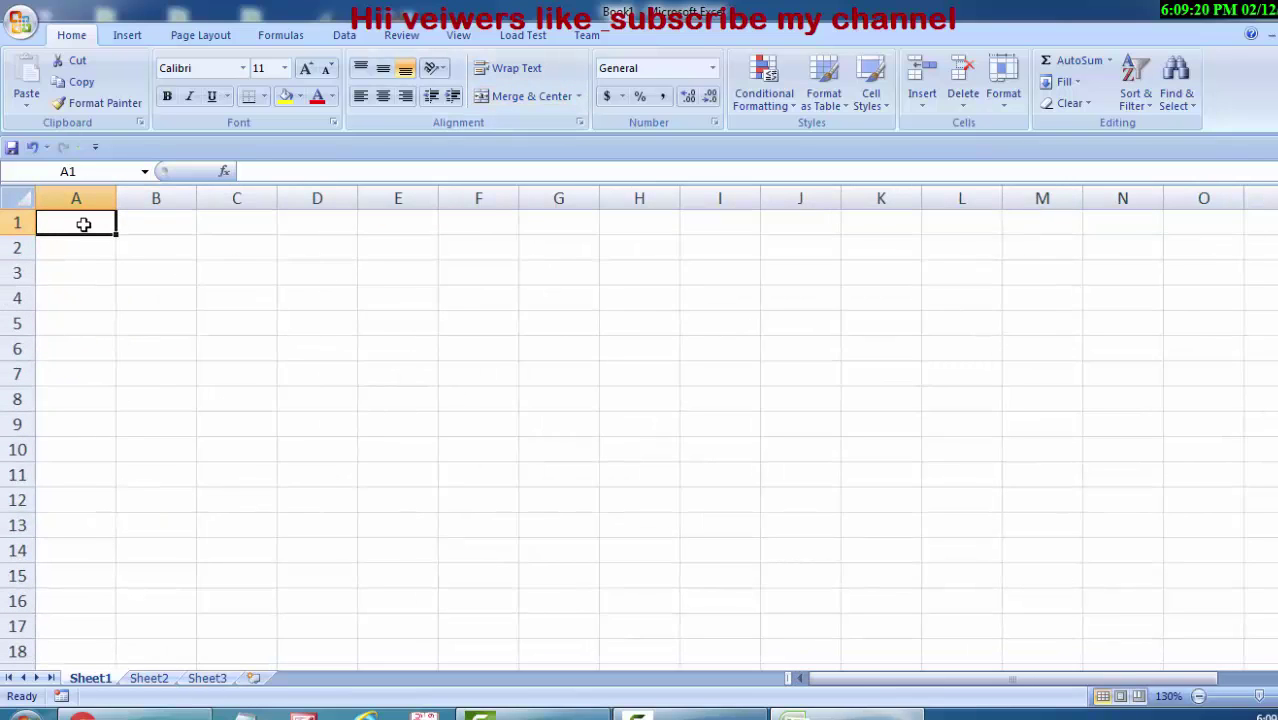
pyautogui.moveTo(83, 223)
pyautogui.mouseDown()
pyautogui.moveTo(126, 242)
pyautogui.moveTo(268, 254)
pyautogui.mouseUp()
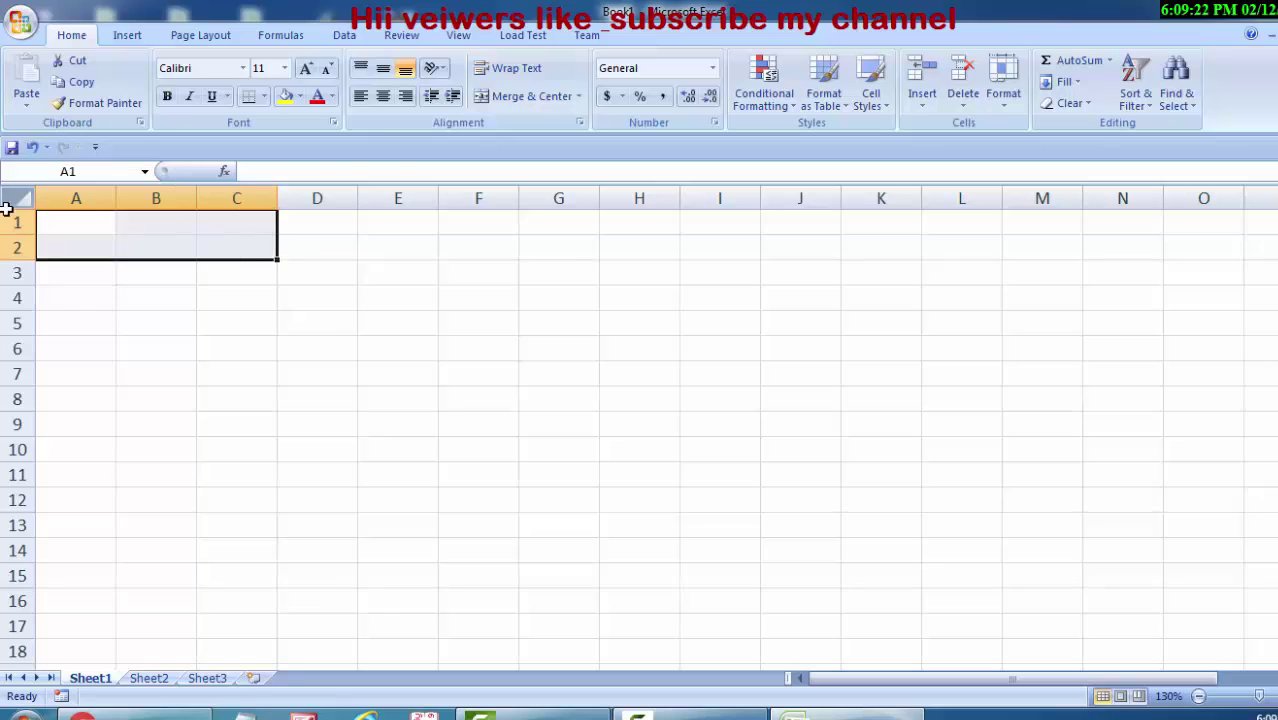
pyautogui.click(495, 98)
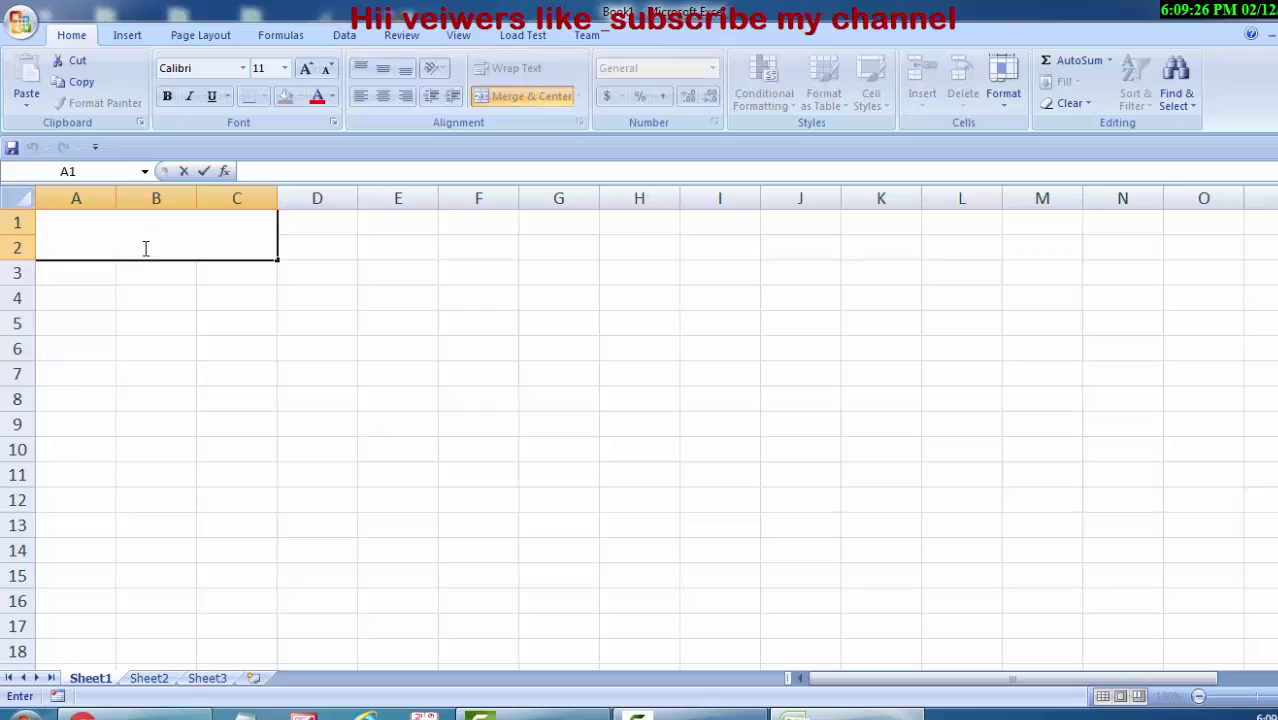
pyautogui.write('Mod')
# Enter 5 in A3 and 2 in B3, and begin a =MOD formula in C3.
pyautogui.click(105, 272)
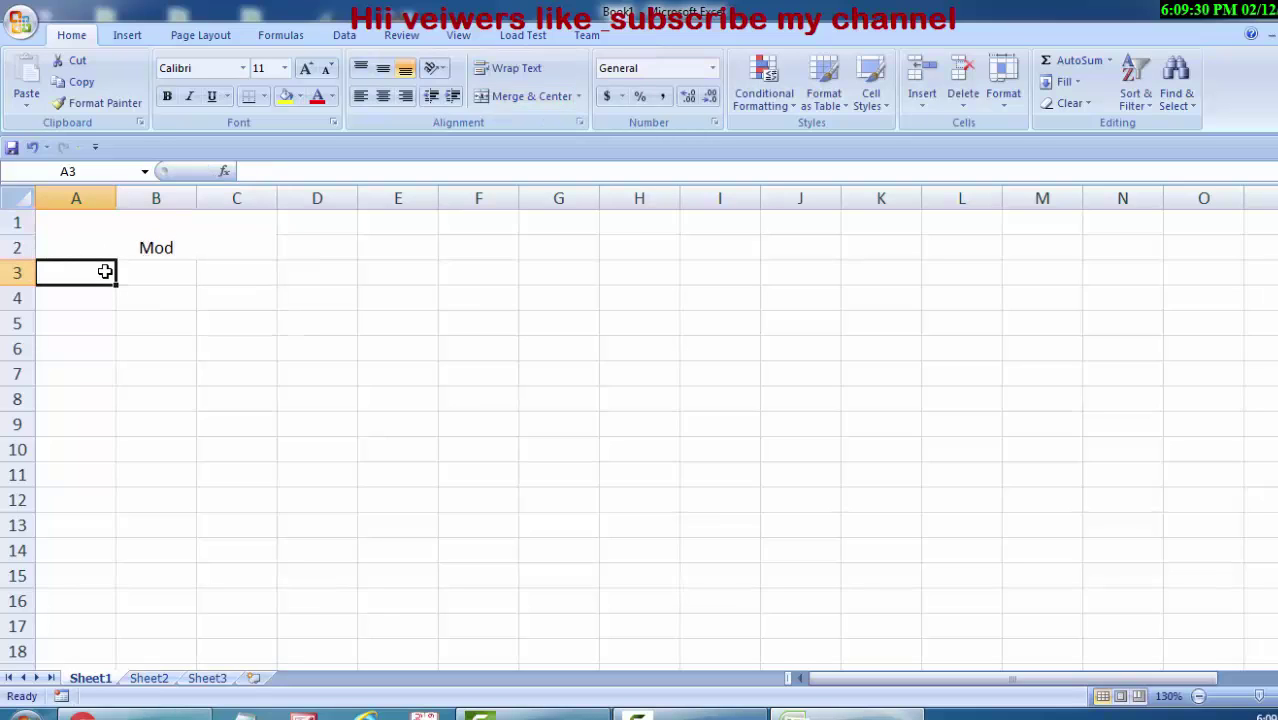
pyautogui.write('5')
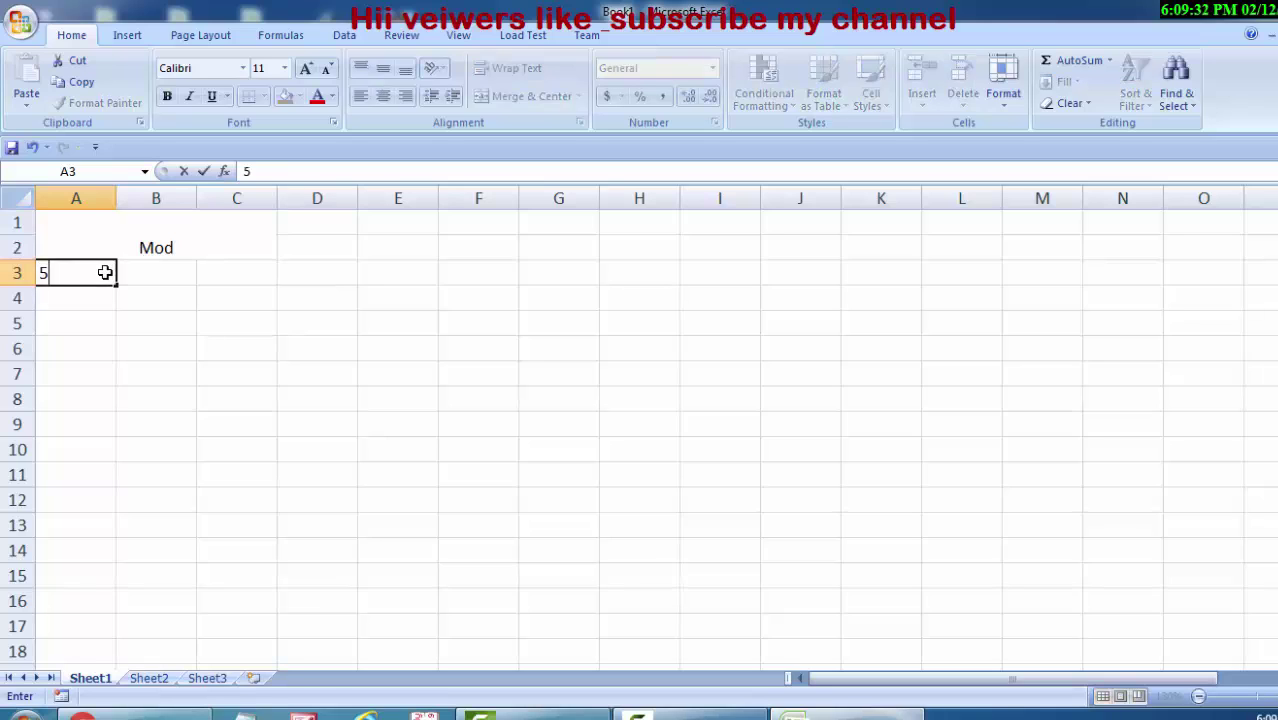
pyautogui.press('Tab')
pyautogui.write('2')
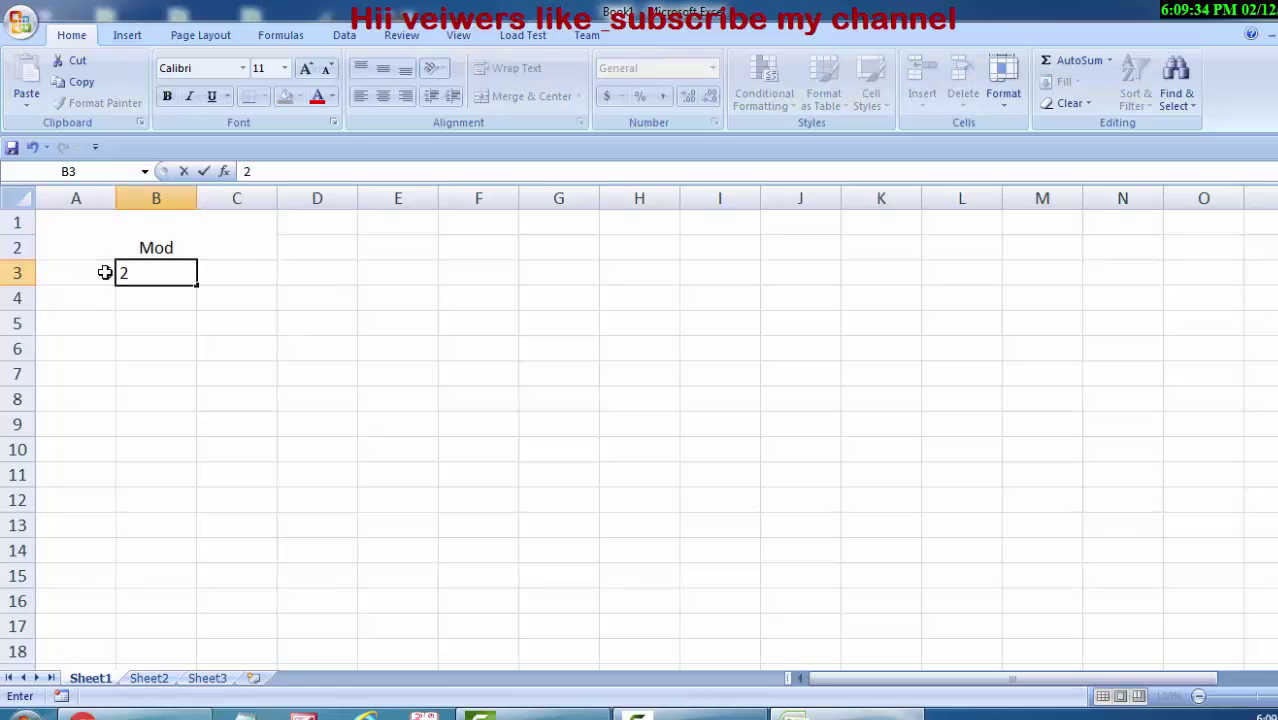
pyautogui.press('Tab')
pyautogui.write('=')
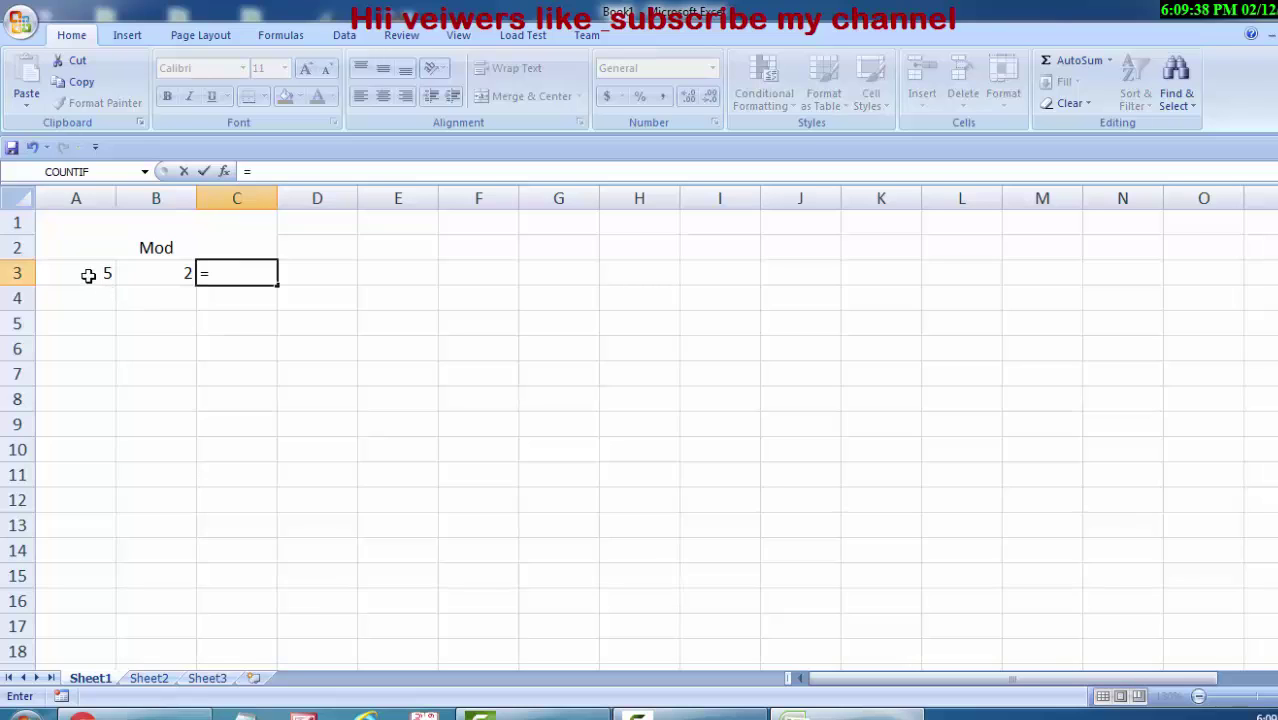
pyautogui.write('mo')
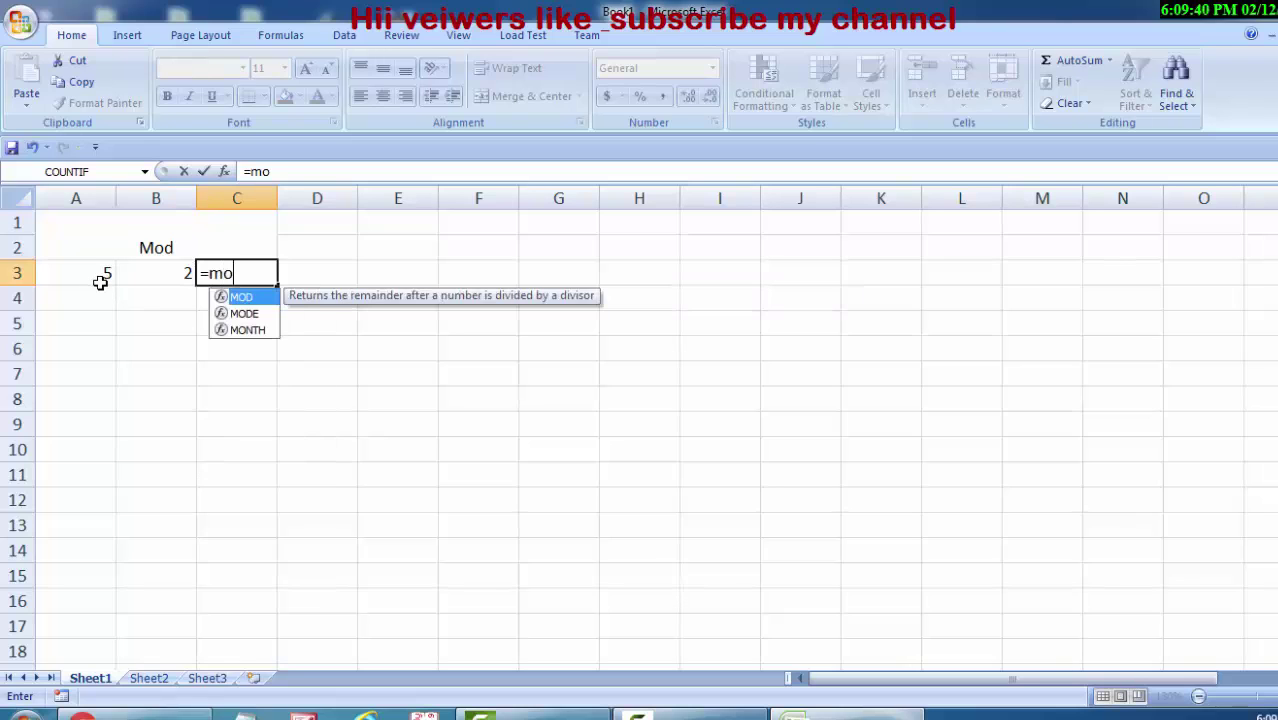
pyautogui.write('d')
# Complete C3 as =MOD(A3,B3), returning the remainder 1.
pyautogui.press('Tab')
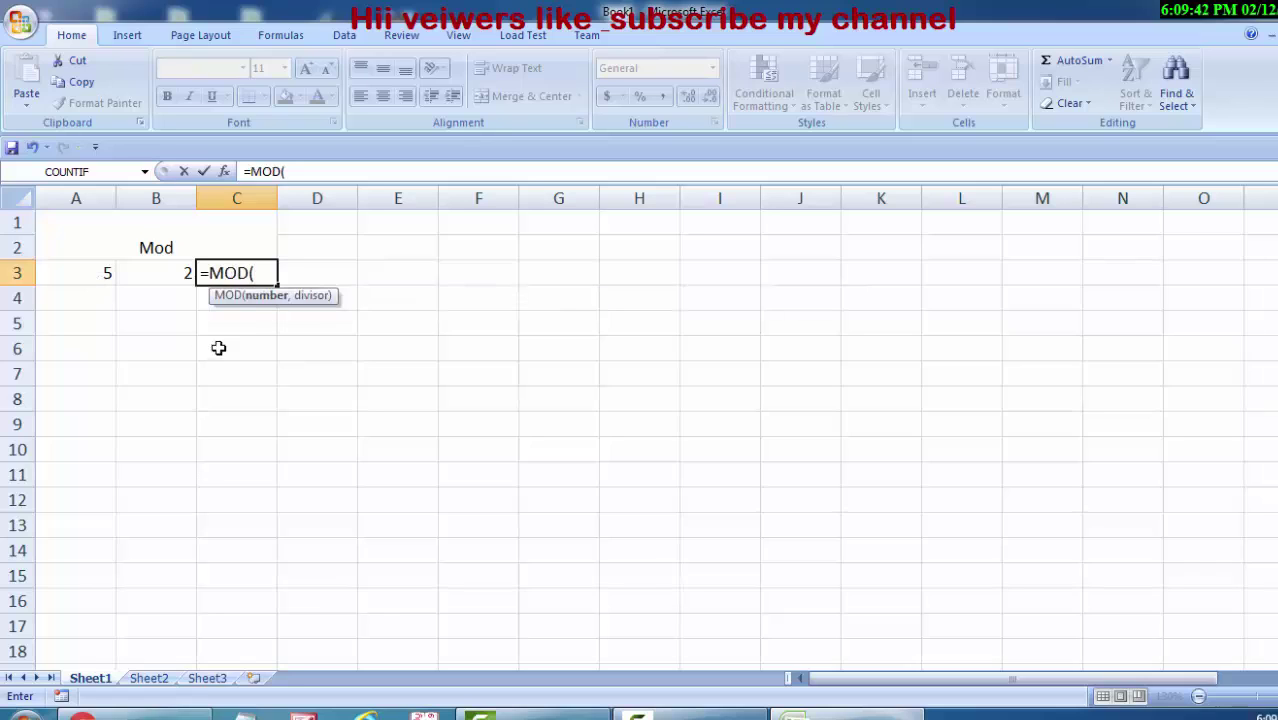
pyautogui.click(60, 270)
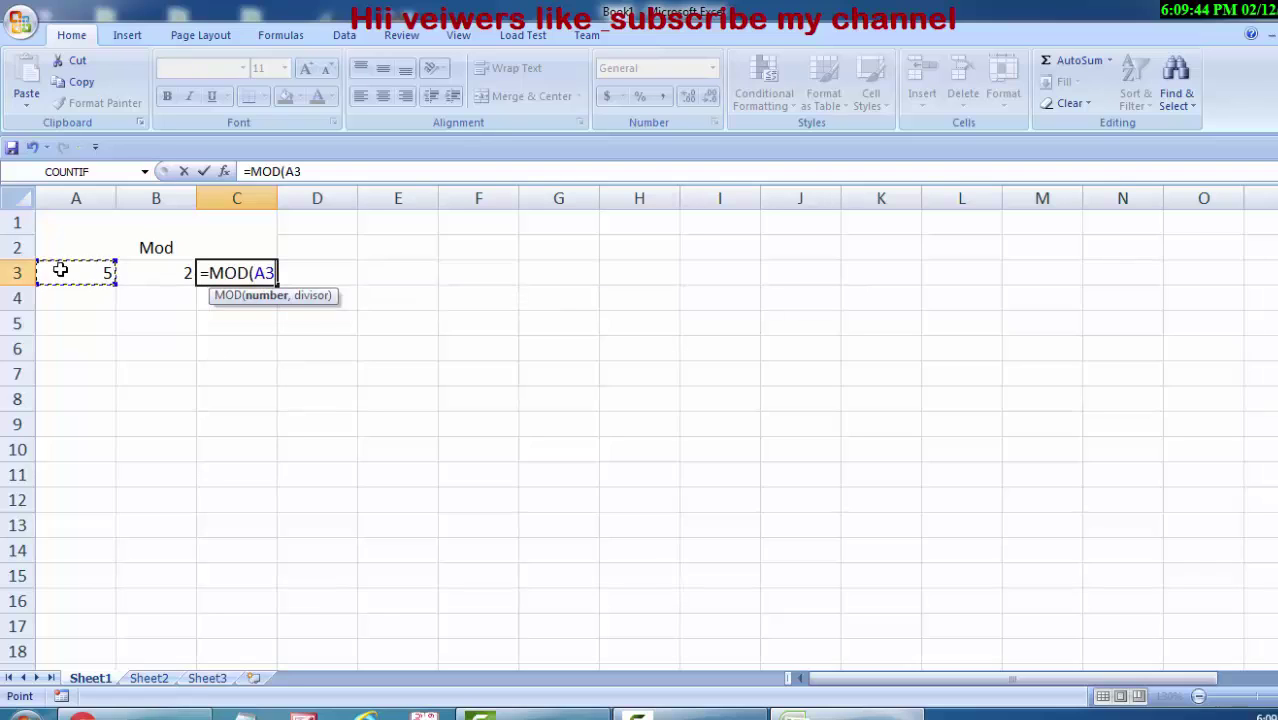
pyautogui.write(',')
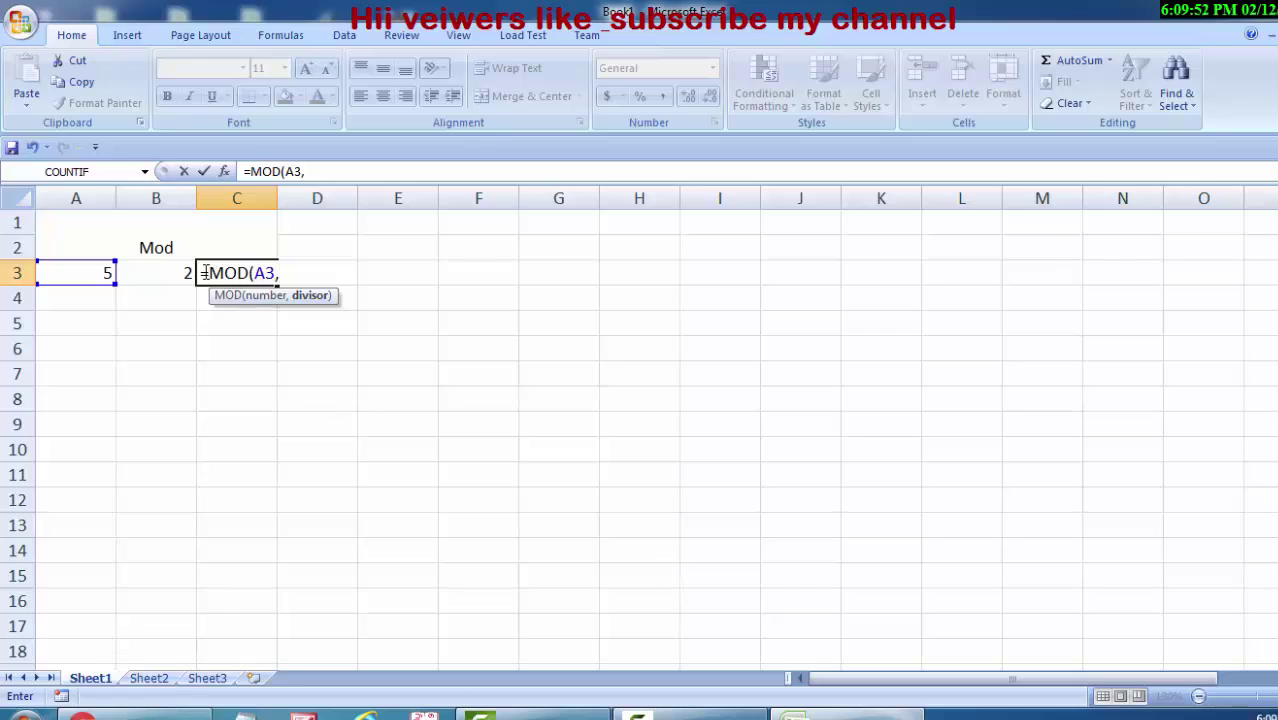
pyautogui.click(147, 268)
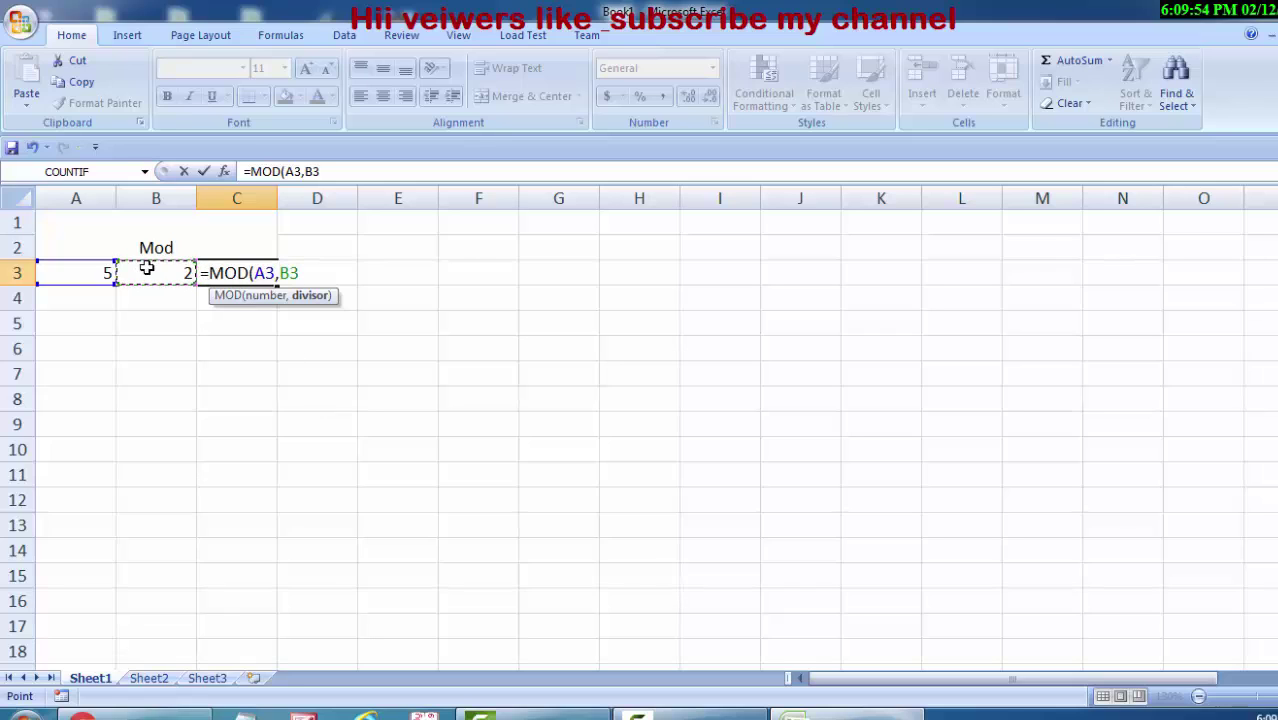
pyautogui.write(')')
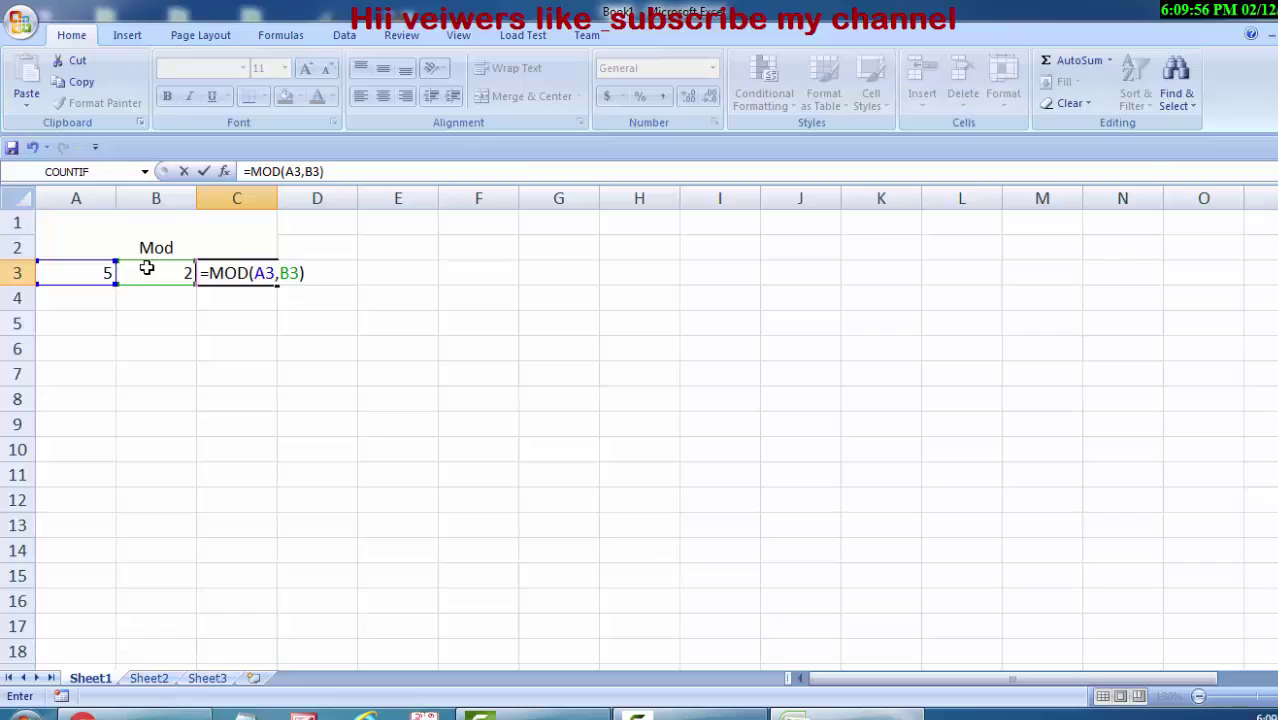
pyautogui.press('Return')
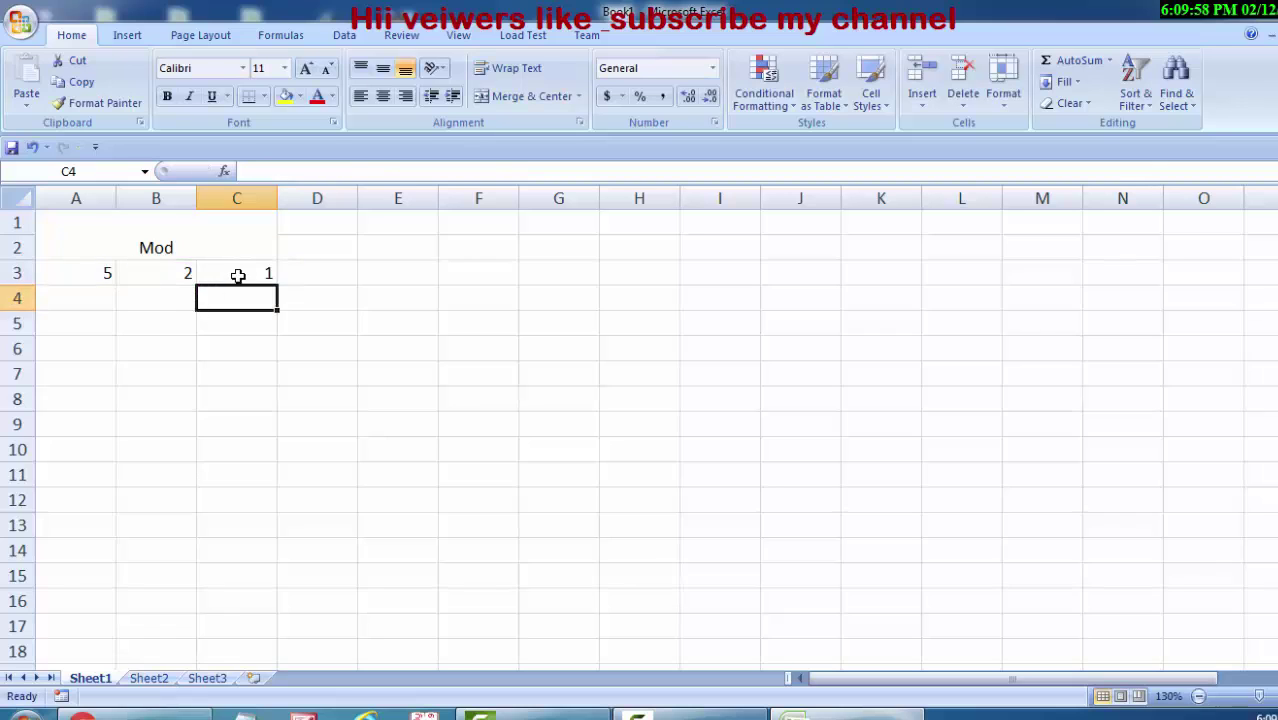
pyautogui.click(238, 276)
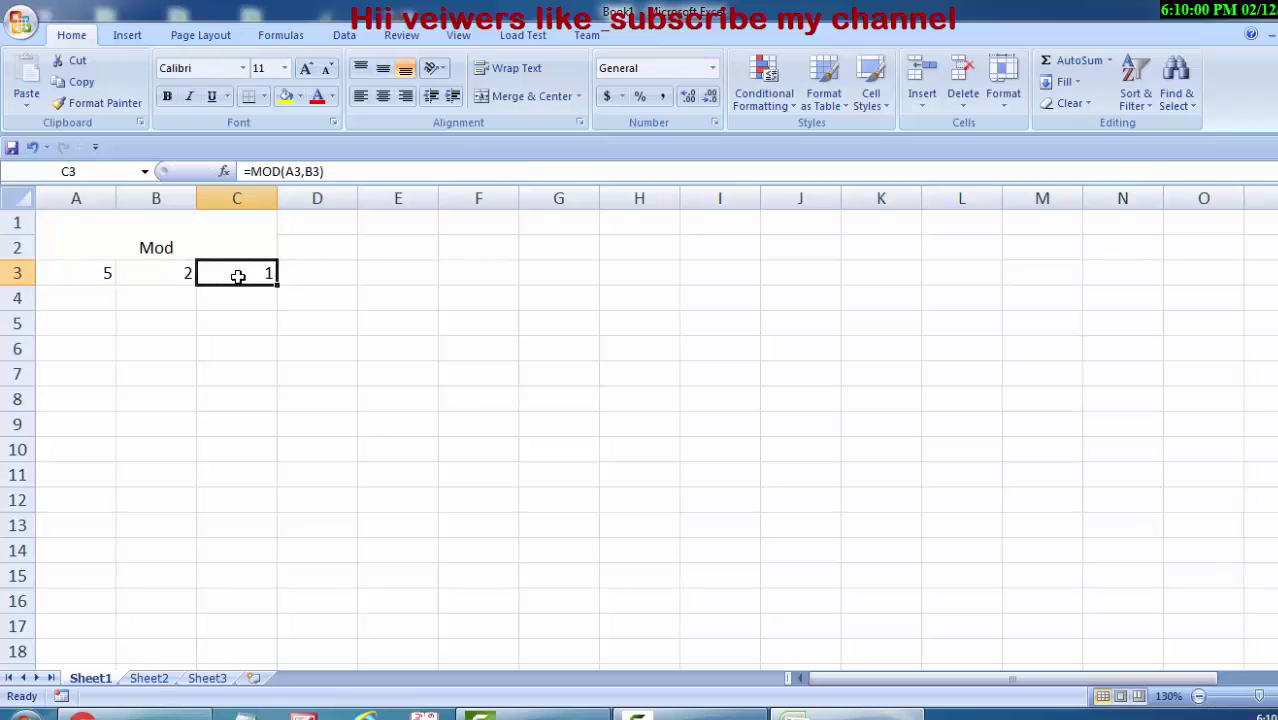
# Format the merged Mod heading with a black fill and white, bold, 16-point text.
pyautogui.click(228, 250)
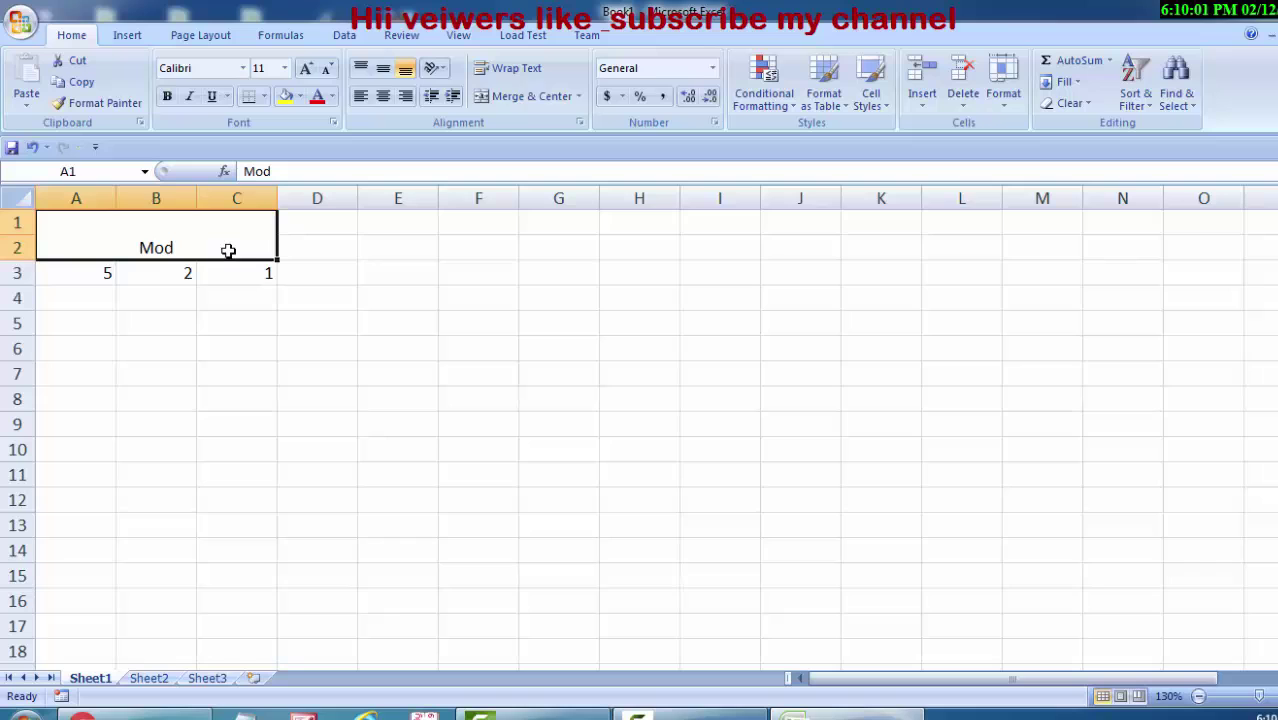
pyautogui.click(300, 96)
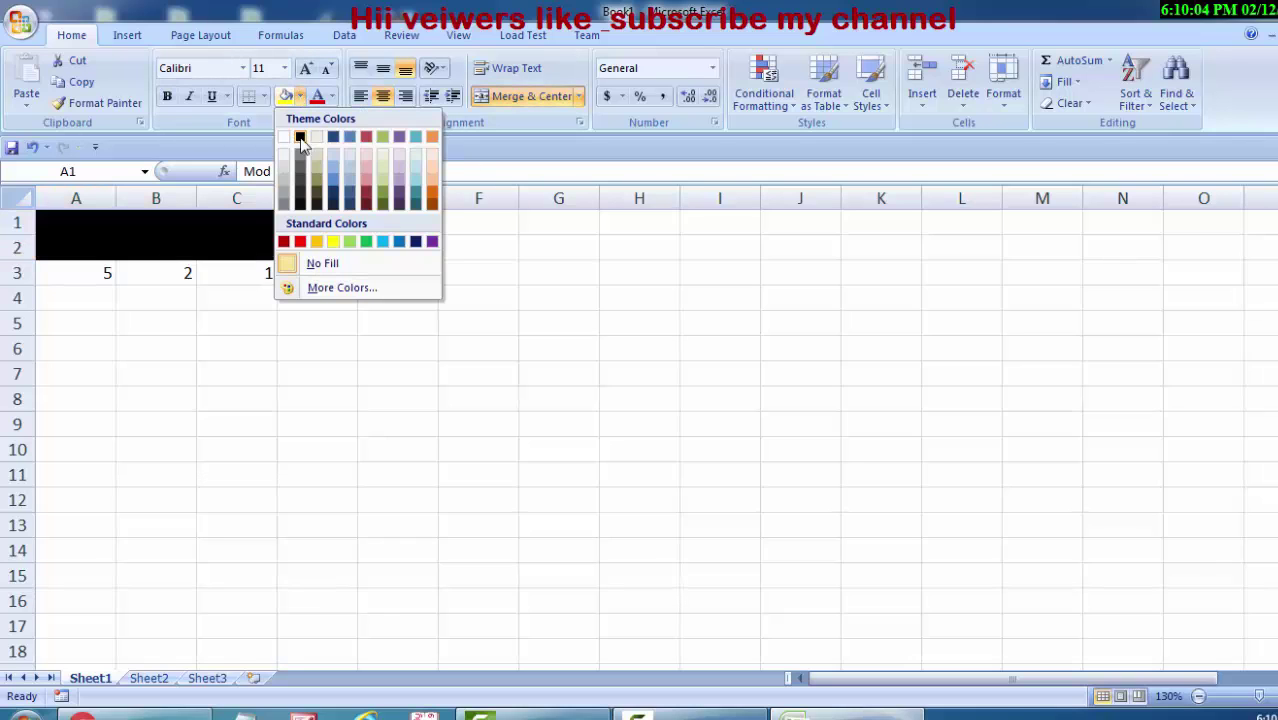
pyautogui.click(300, 137)
pyautogui.click(331, 96)
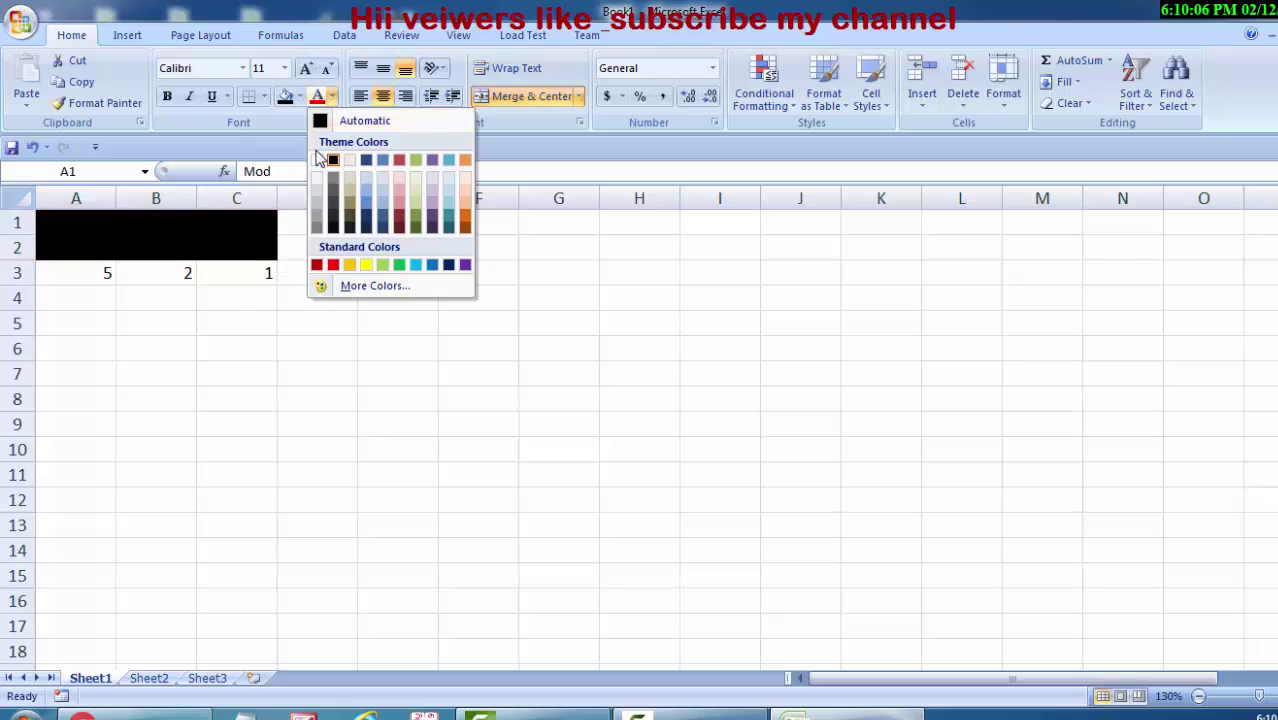
pyautogui.click(317, 162)
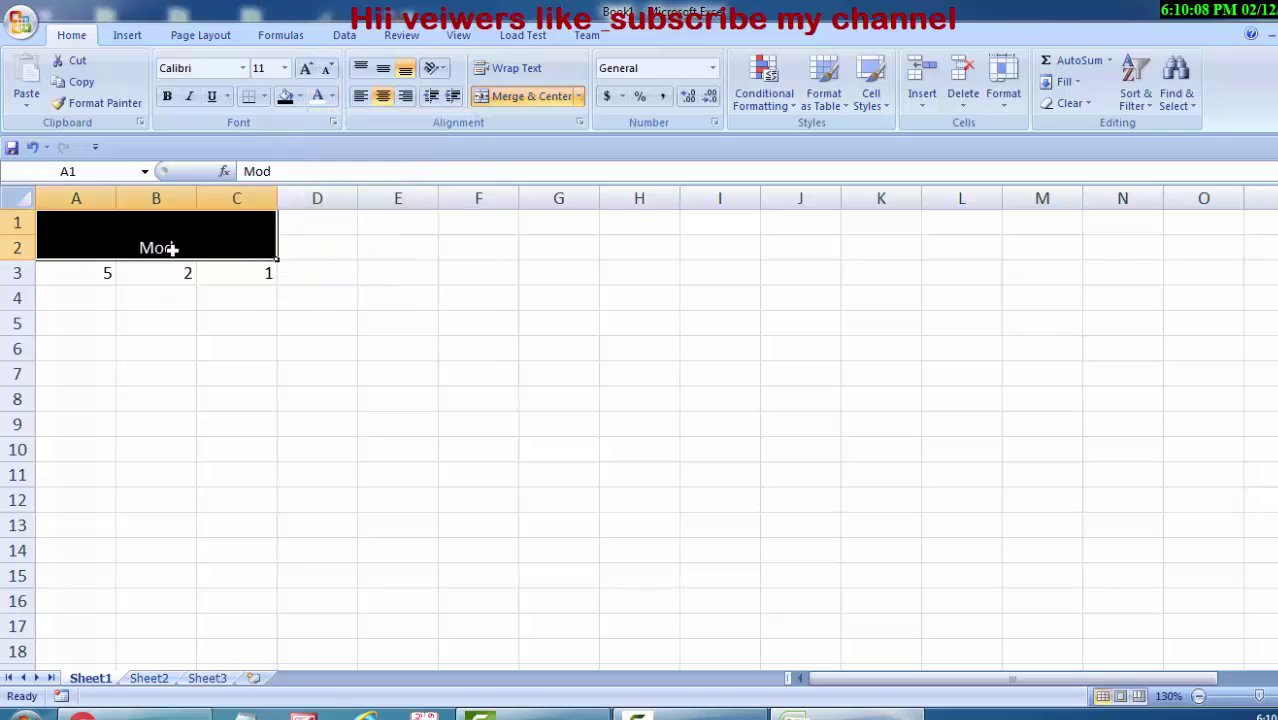
pyautogui.click(306, 68)
pyautogui.click(306, 68)
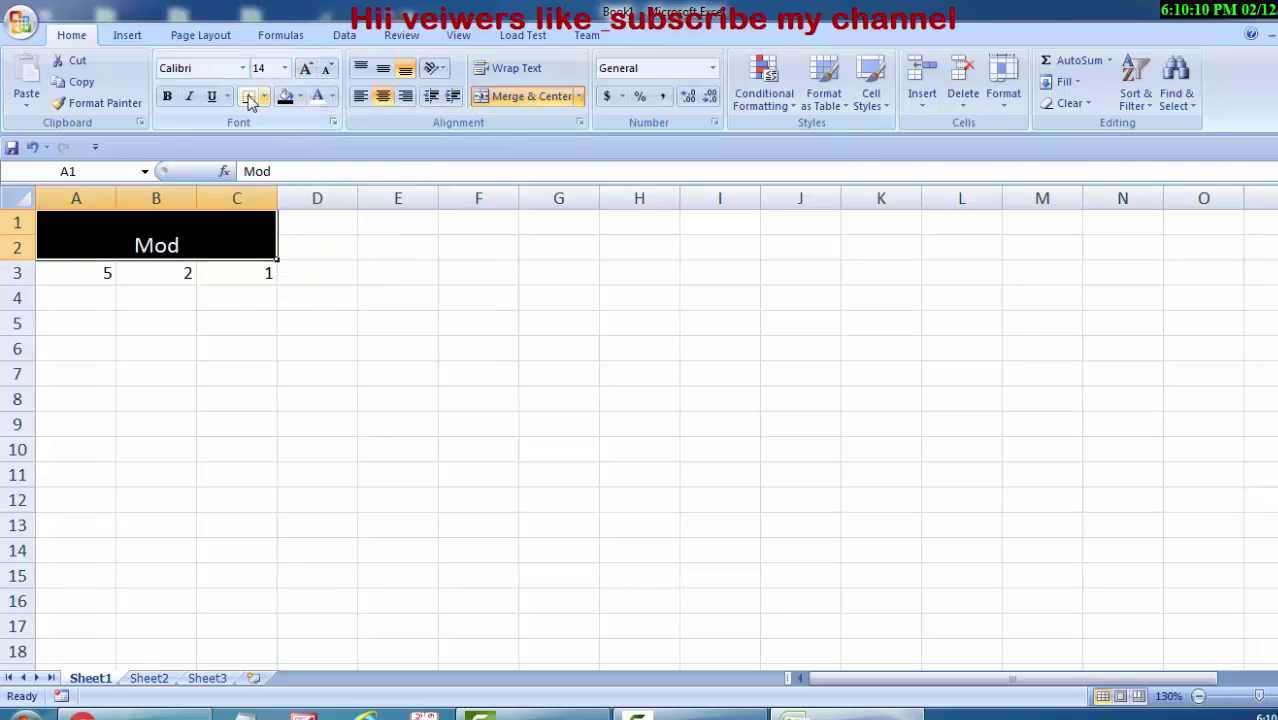
pyautogui.click(168, 96)
pyautogui.click(305, 70)
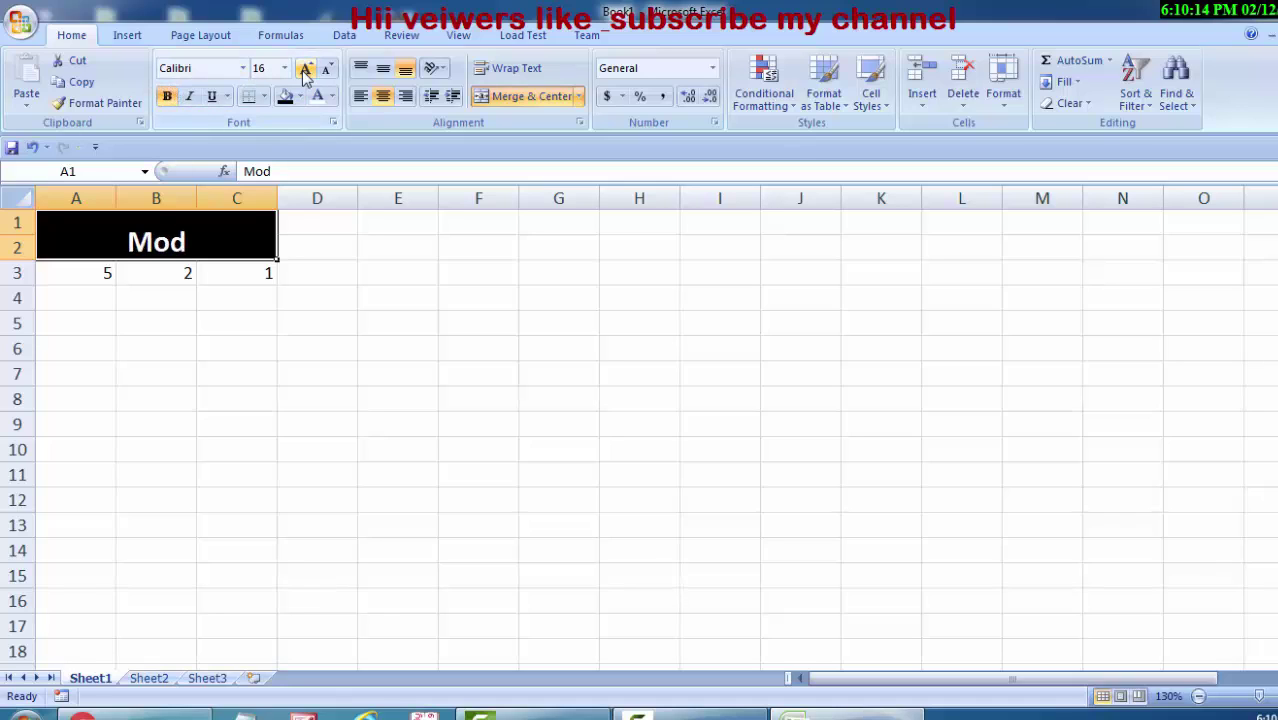
pyautogui.moveTo(365, 220)
pyautogui.mouseDown()
pyautogui.moveTo(393, 249)
pyautogui.moveTo(538, 260)
pyautogui.mouseUp()
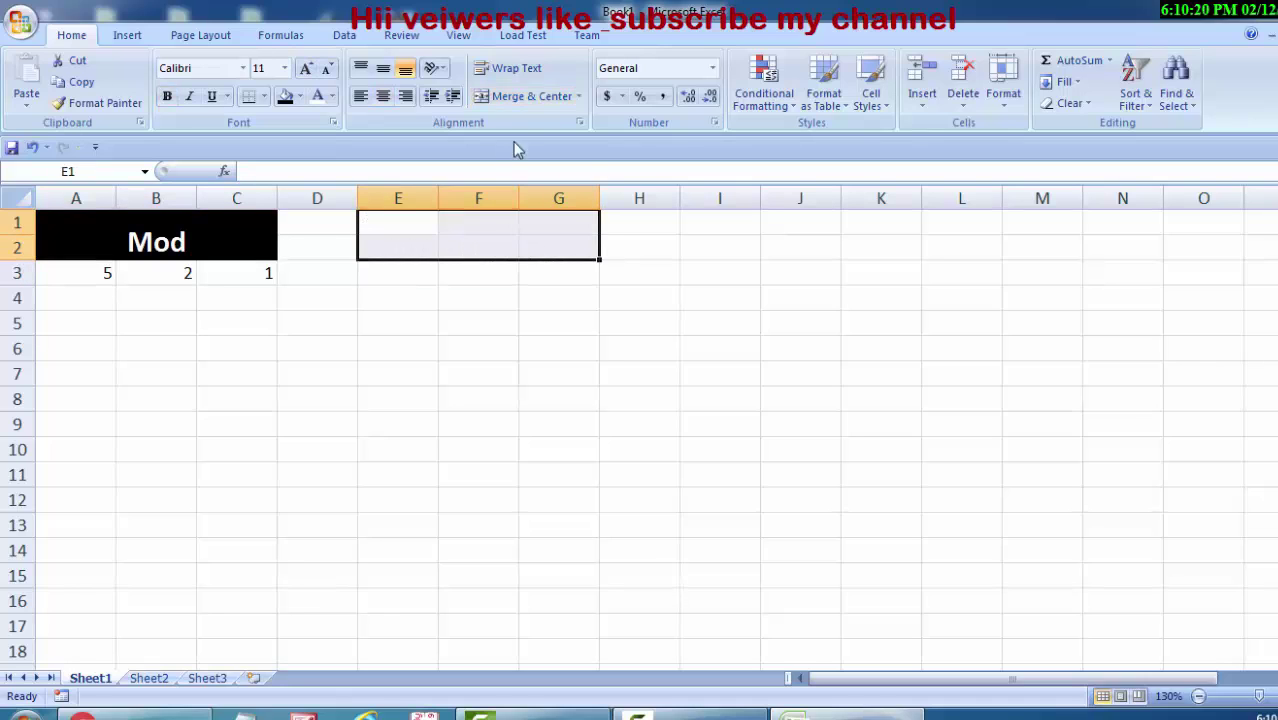
# Merge and centre E1:G2 and enter the heading 'Sumif'.
pyautogui.click(522, 97)
pyautogui.doubleClick(455, 244)
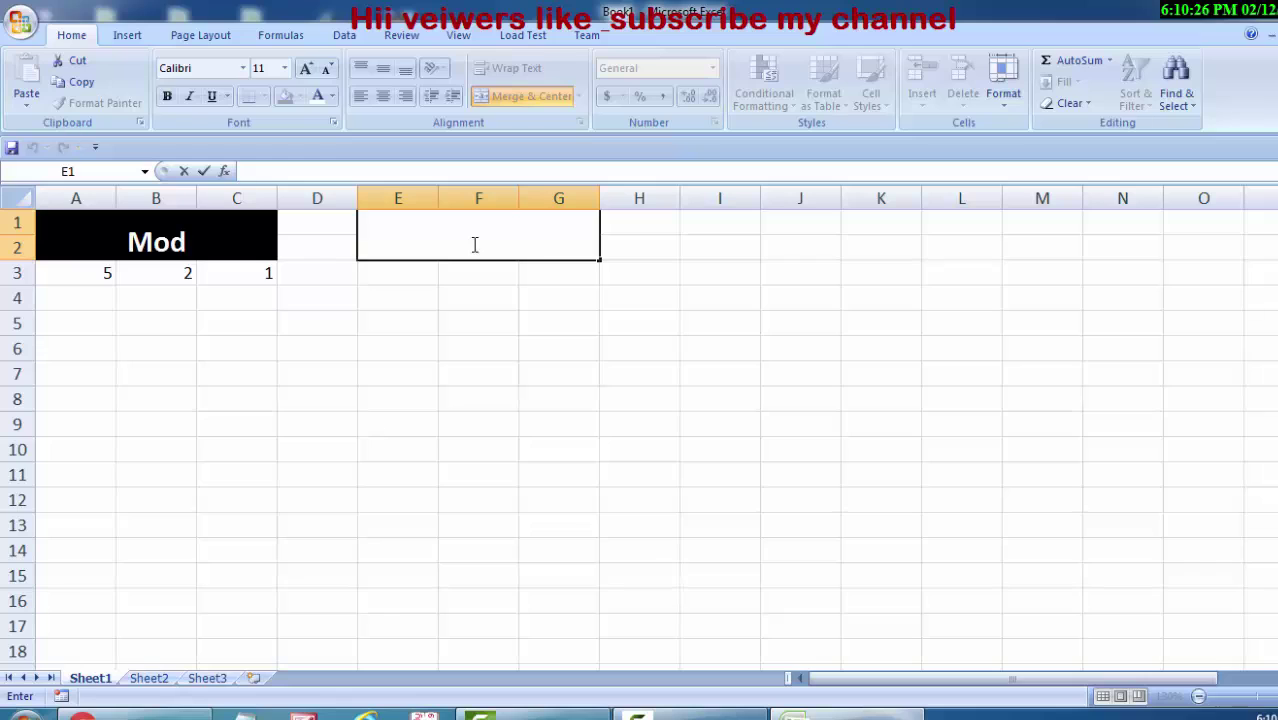
pyautogui.write('S')
pyautogui.write('umif')
pyautogui.click(648, 379)
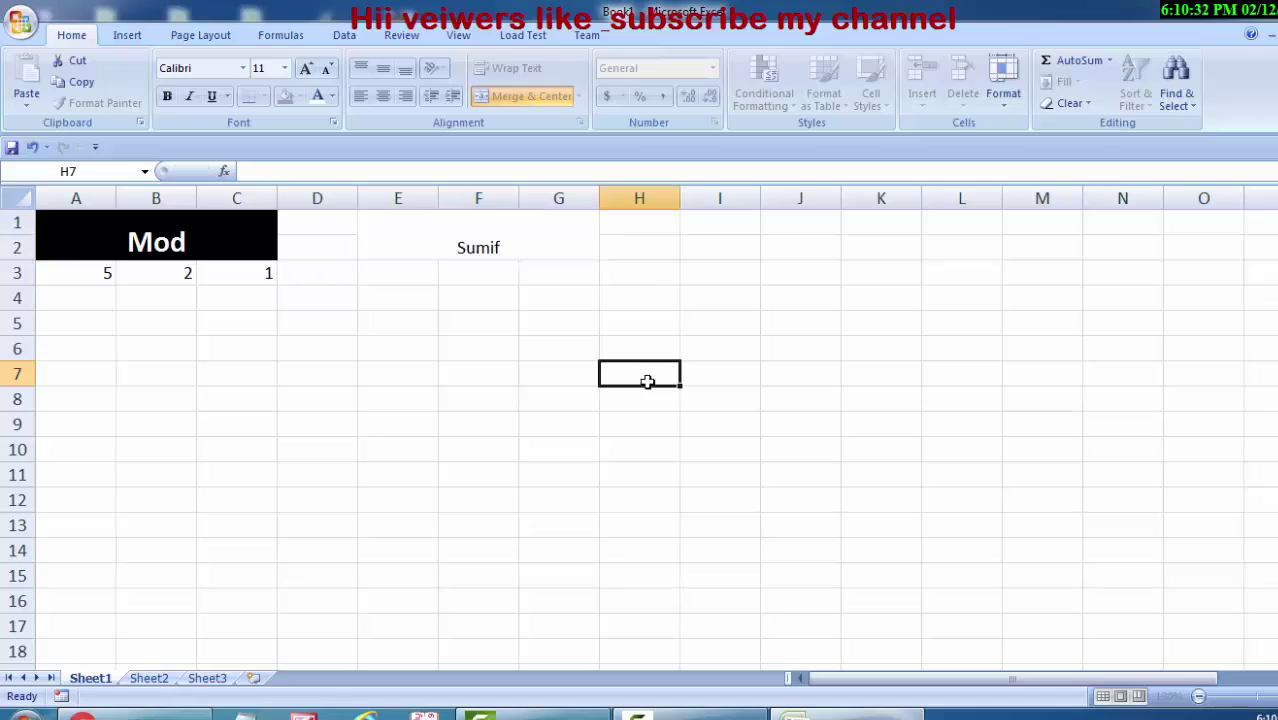
# Format the Sumif heading with a black fill and white, bold, 16-point text.
pyautogui.click(555, 252)
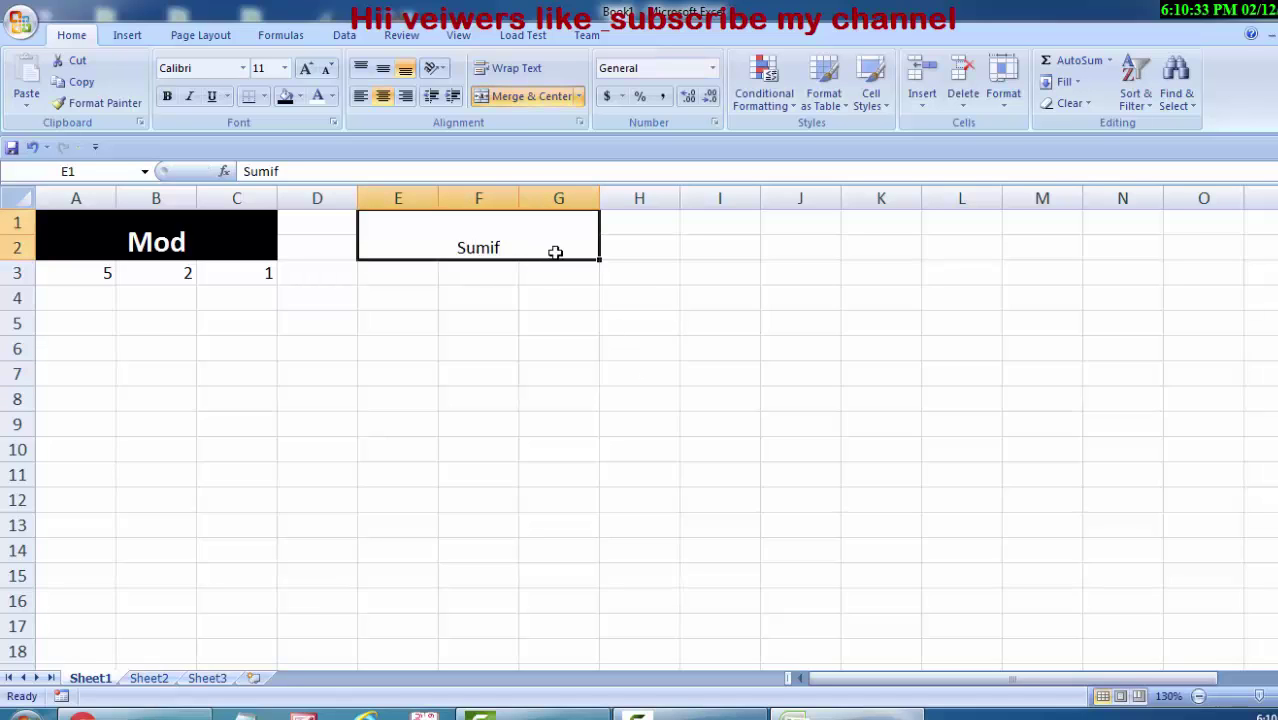
pyautogui.click(285, 100)
pyautogui.click(318, 97)
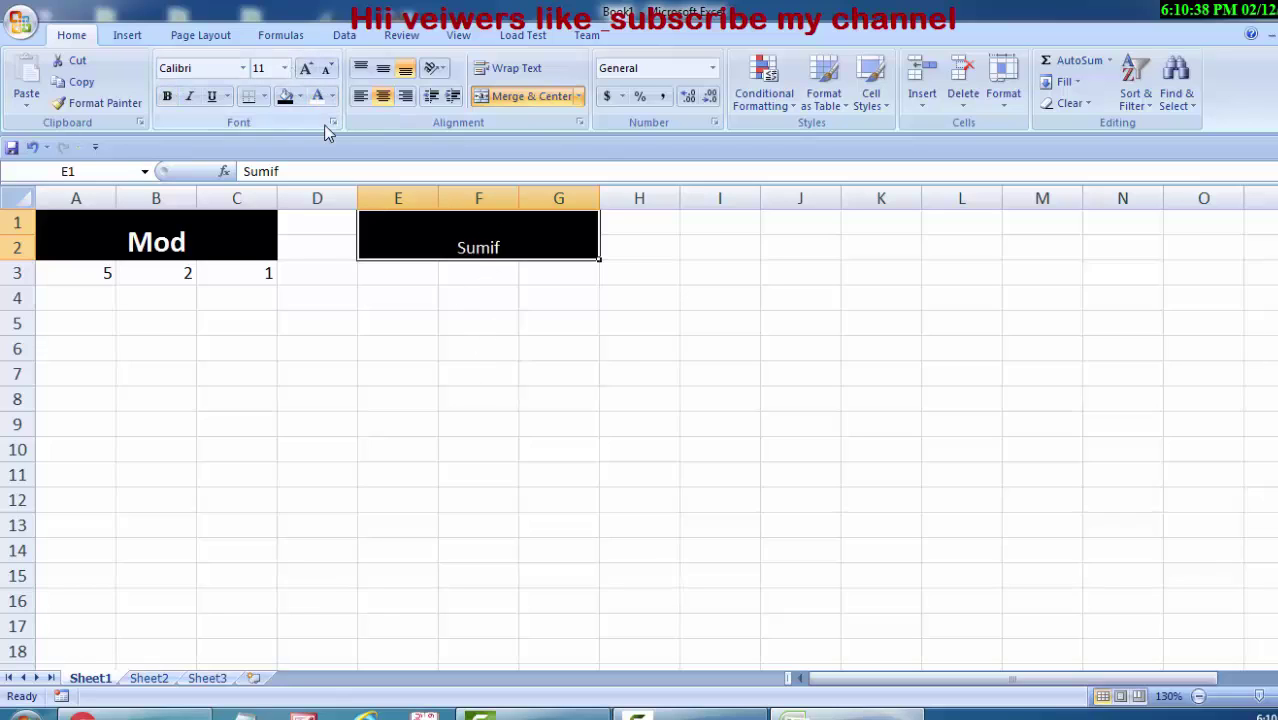
pyautogui.click(306, 70)
pyautogui.click(306, 70)
pyautogui.click(306, 70)
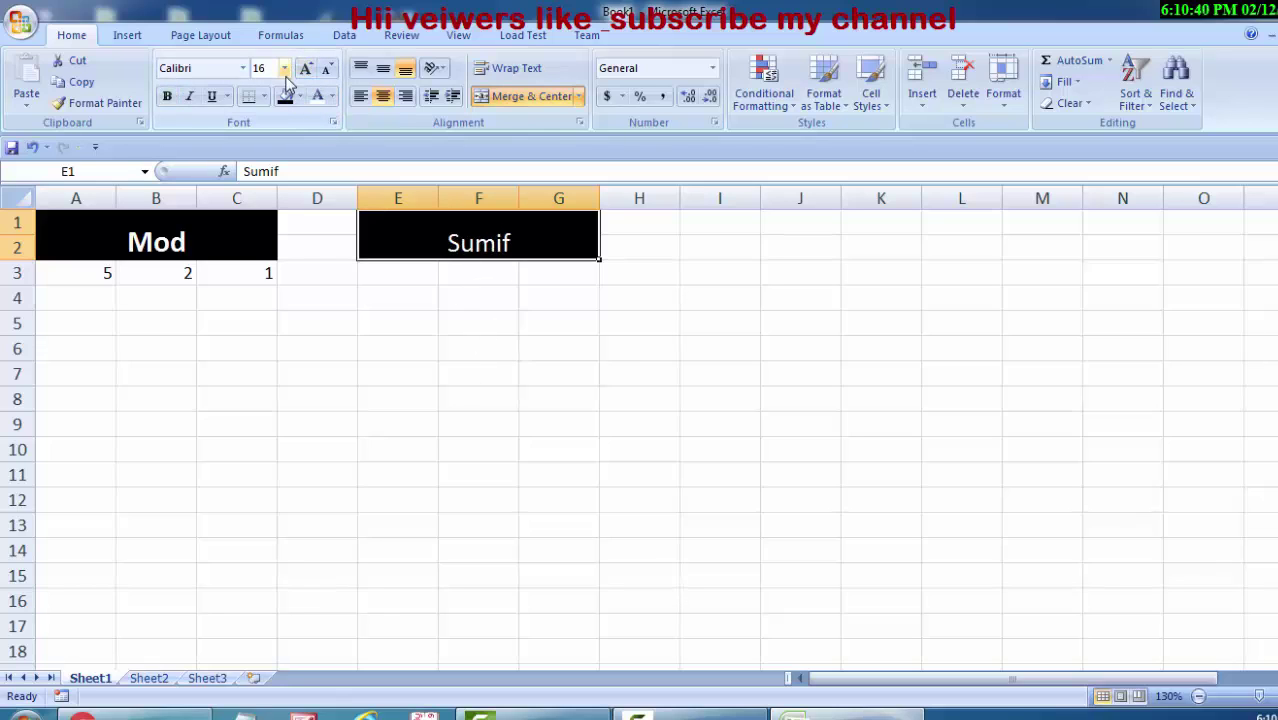
pyautogui.click(169, 99)
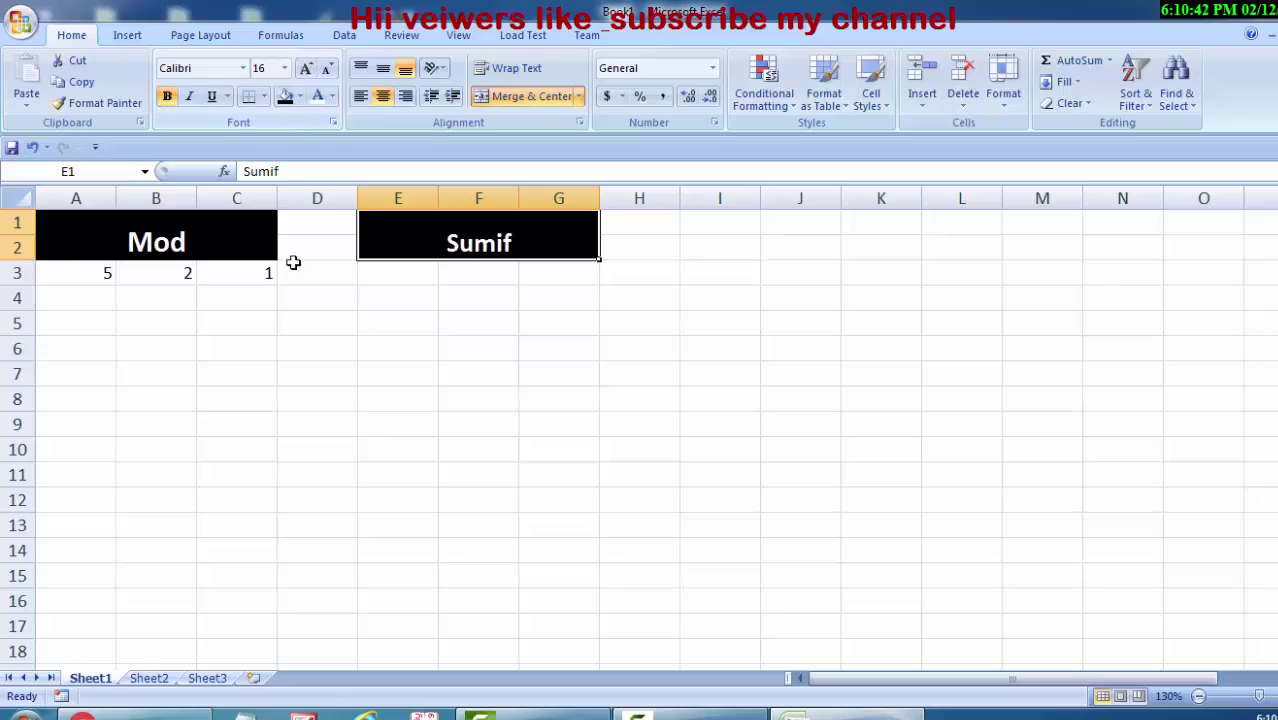
pyautogui.click(377, 265)
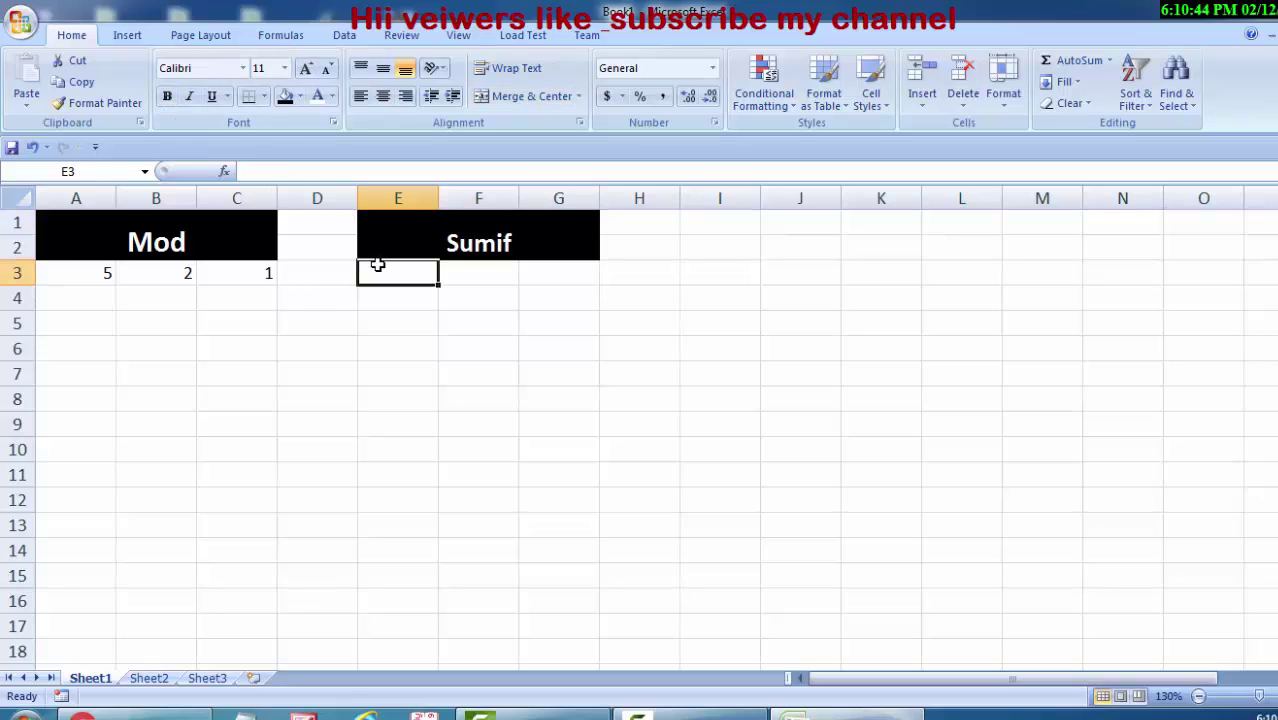
# Enter the brands Nokia, Samsung and Lenovo in E3:E5.
pyautogui.write('Nok')
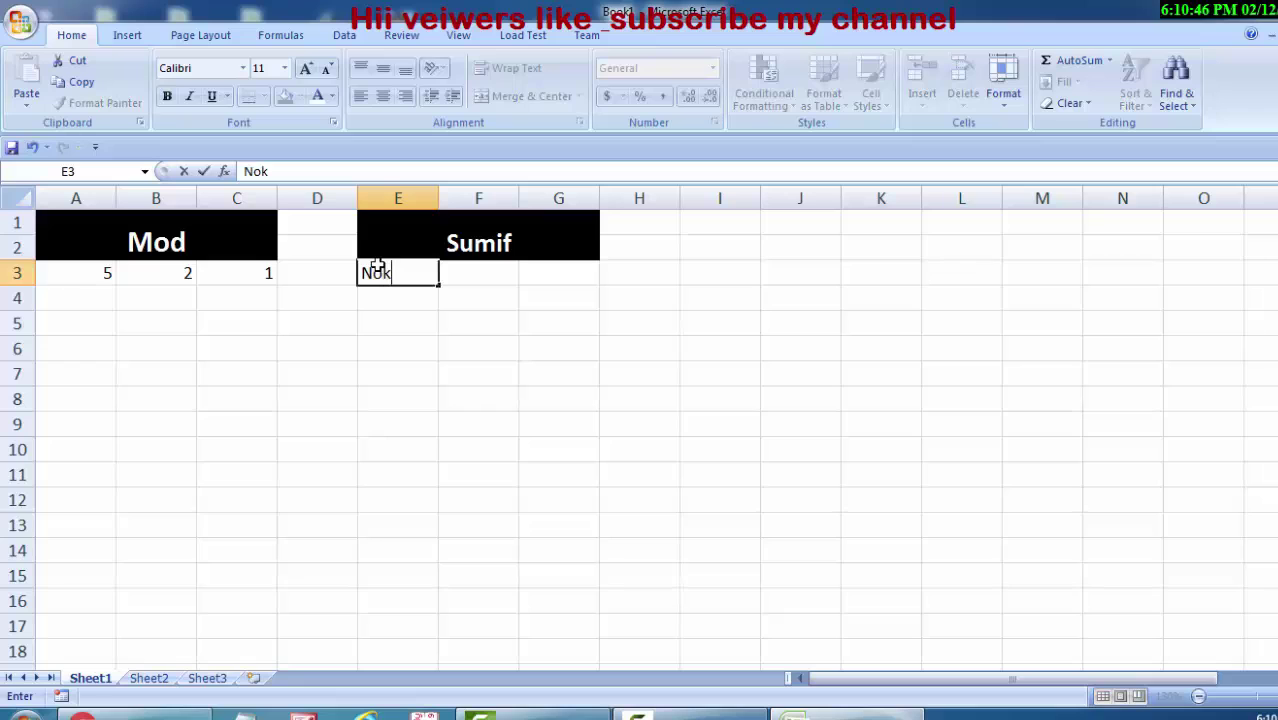
pyautogui.write('ia')
pyautogui.click(420, 348)
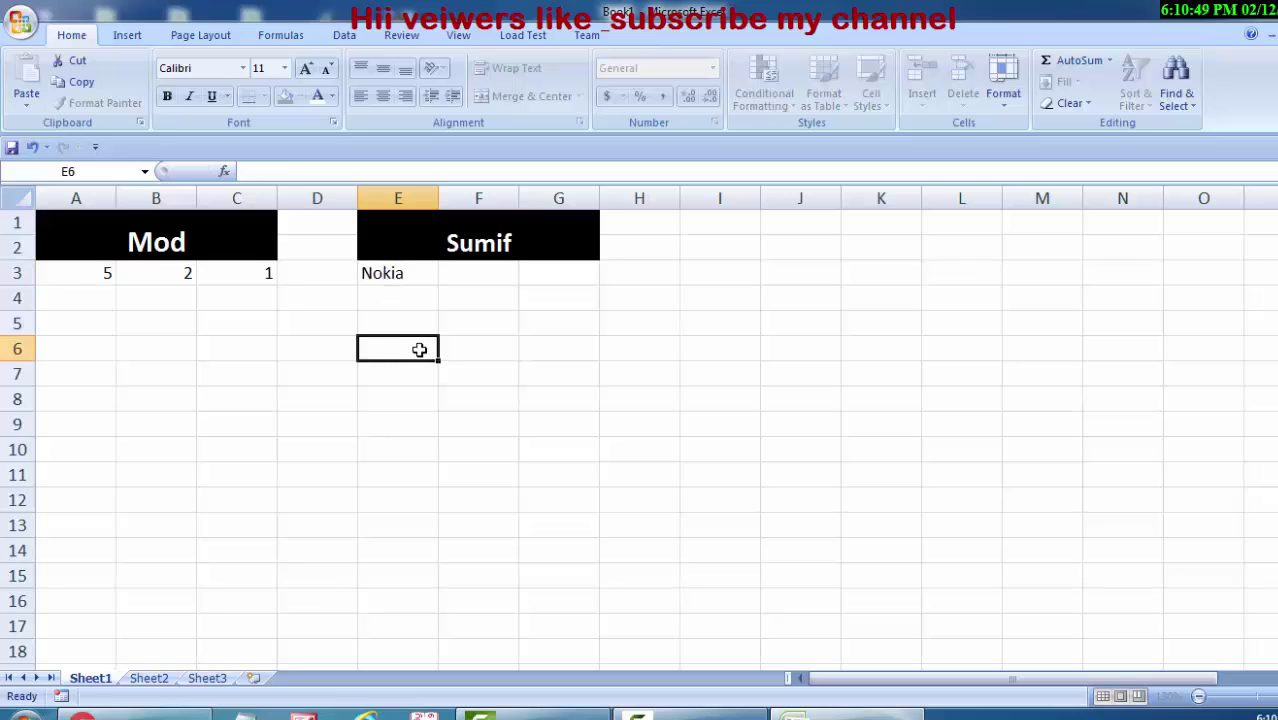
pyautogui.click(398, 300)
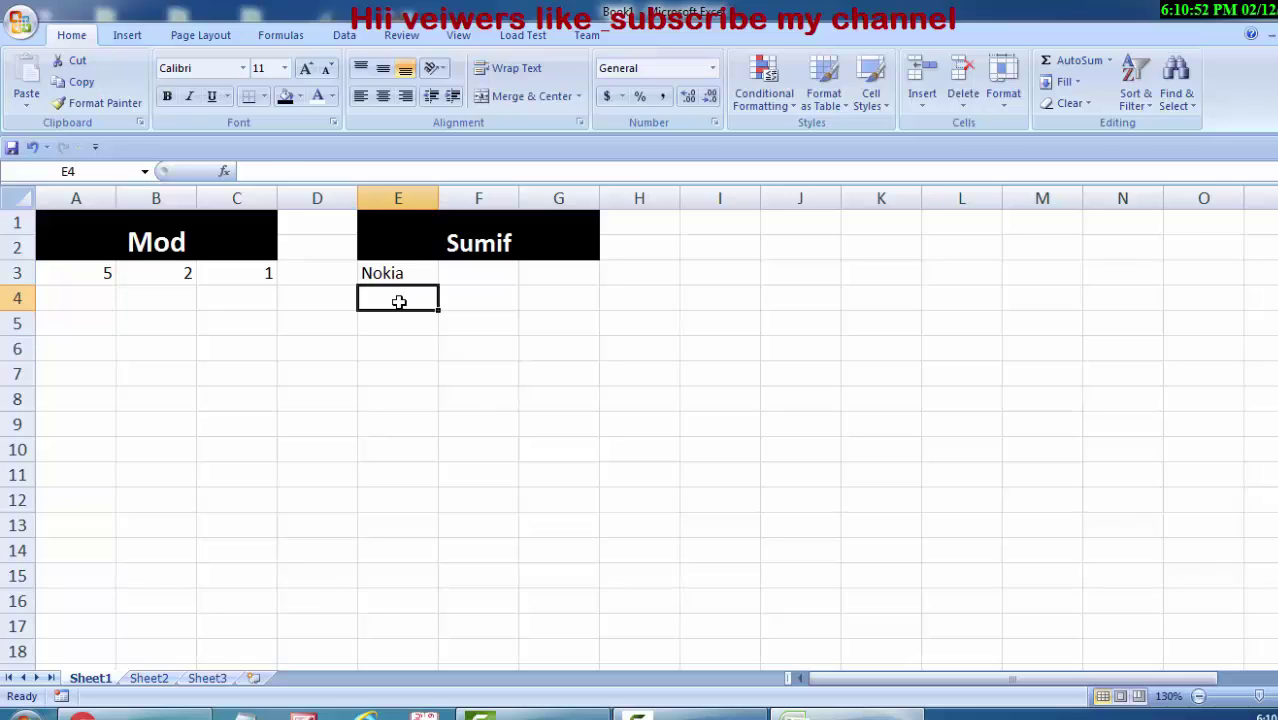
pyautogui.write('Sams')
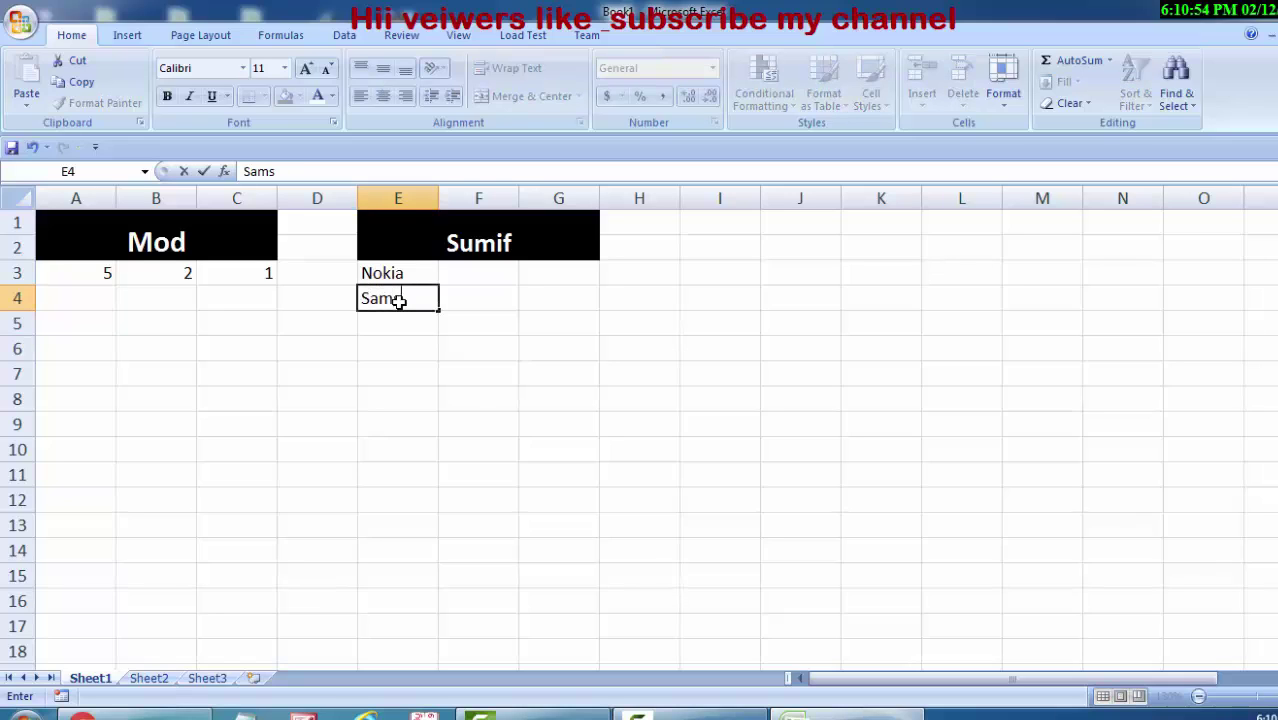
pyautogui.write('ung')
pyautogui.click(411, 327)
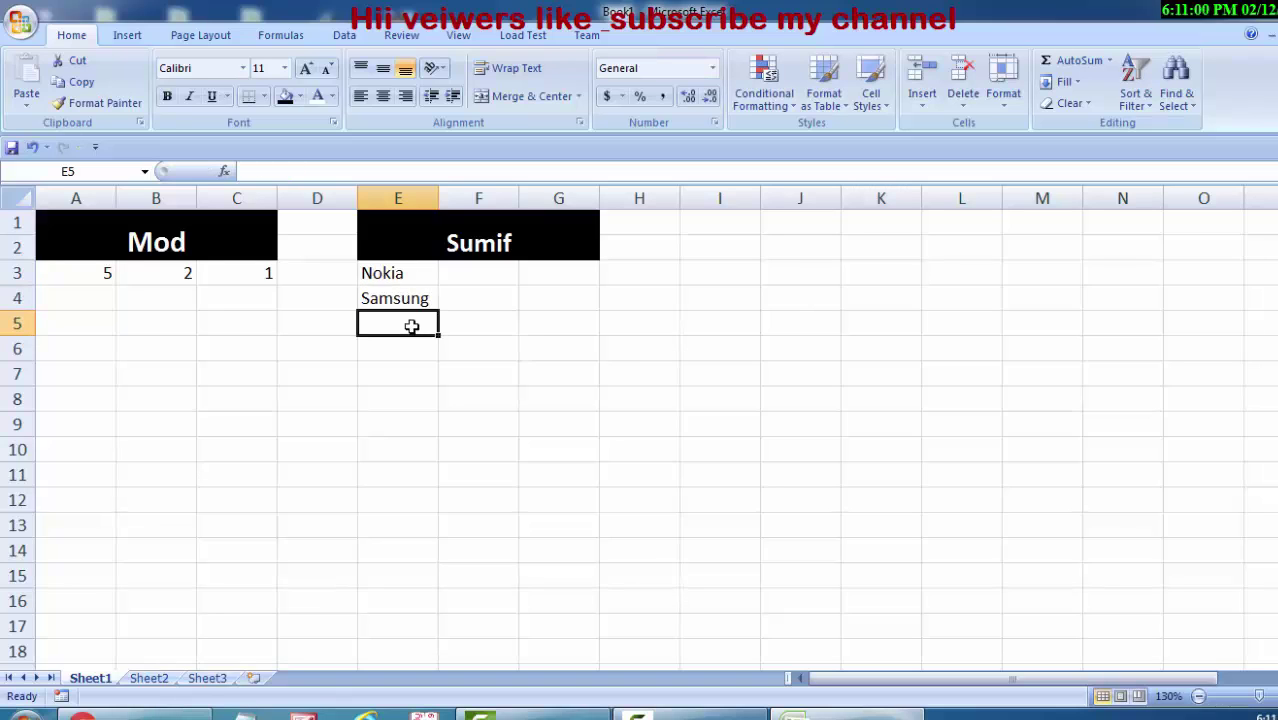
pyautogui.write('L')
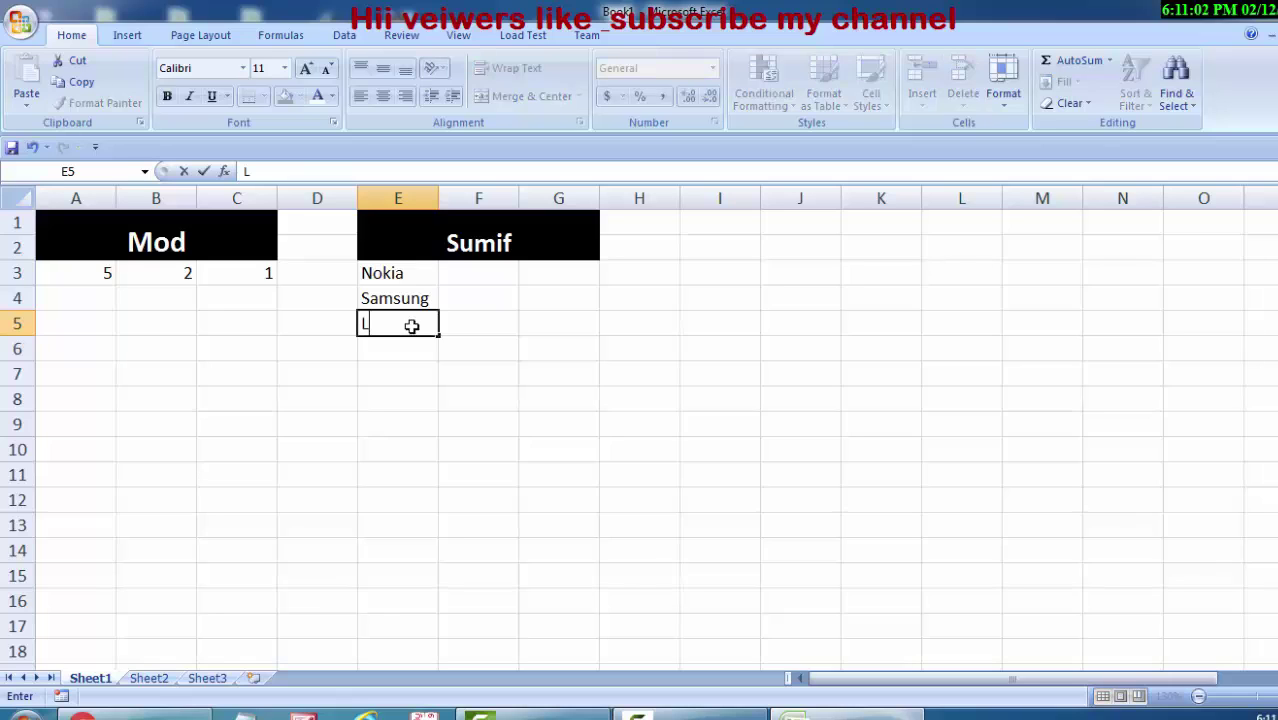
pyautogui.write('eno')
pyautogui.write('vo')
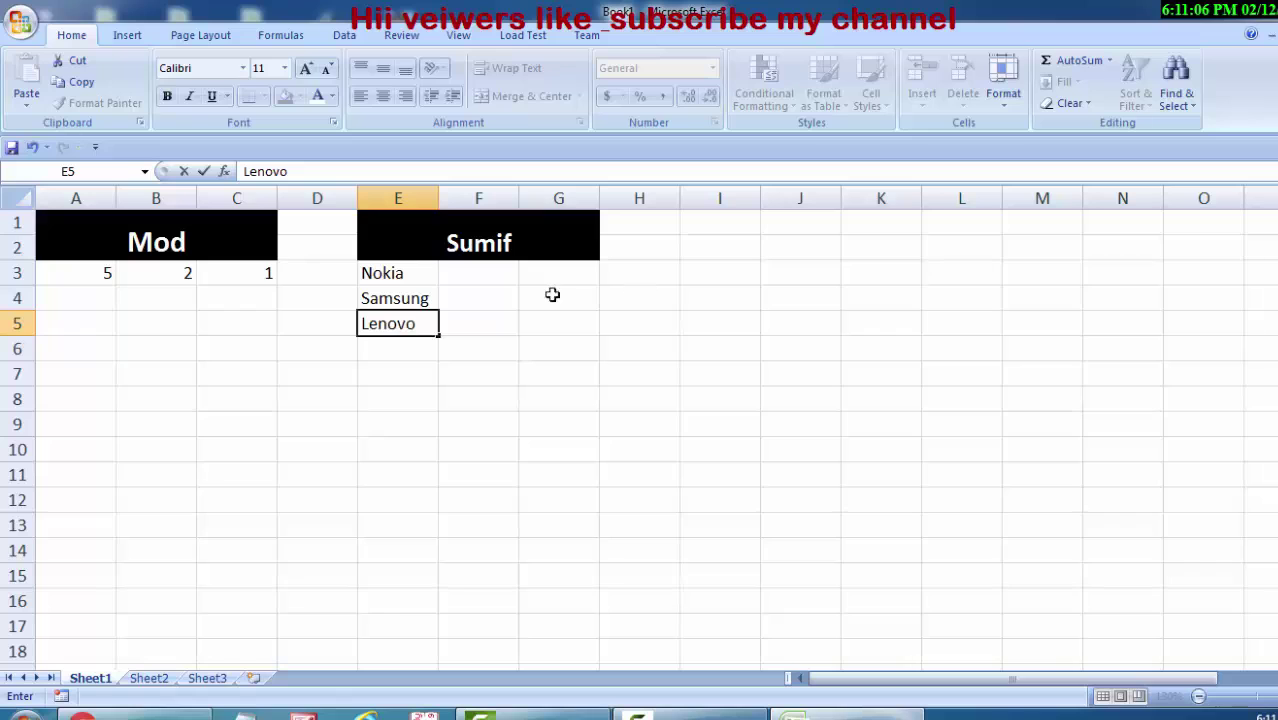
pyautogui.press('Return')
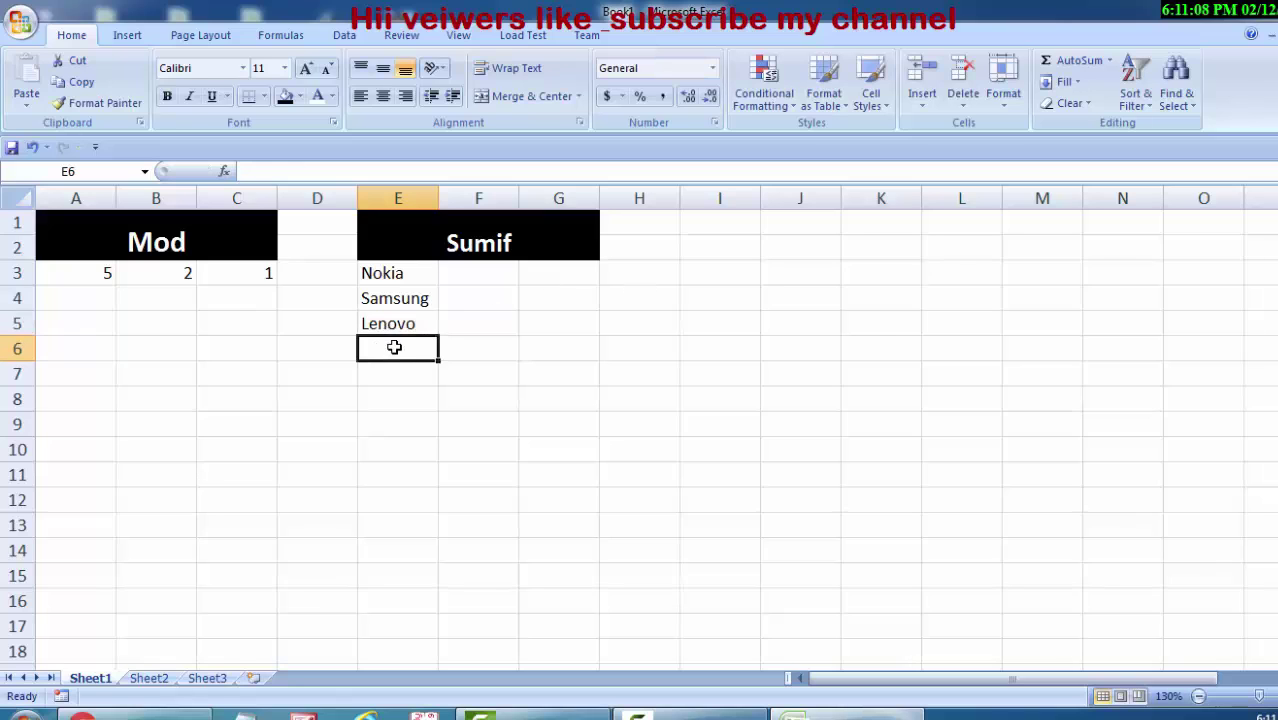
# Enter the brands Nokia, Samsung, Redmi and Lava in E6:E9.
pyautogui.write('Nok')
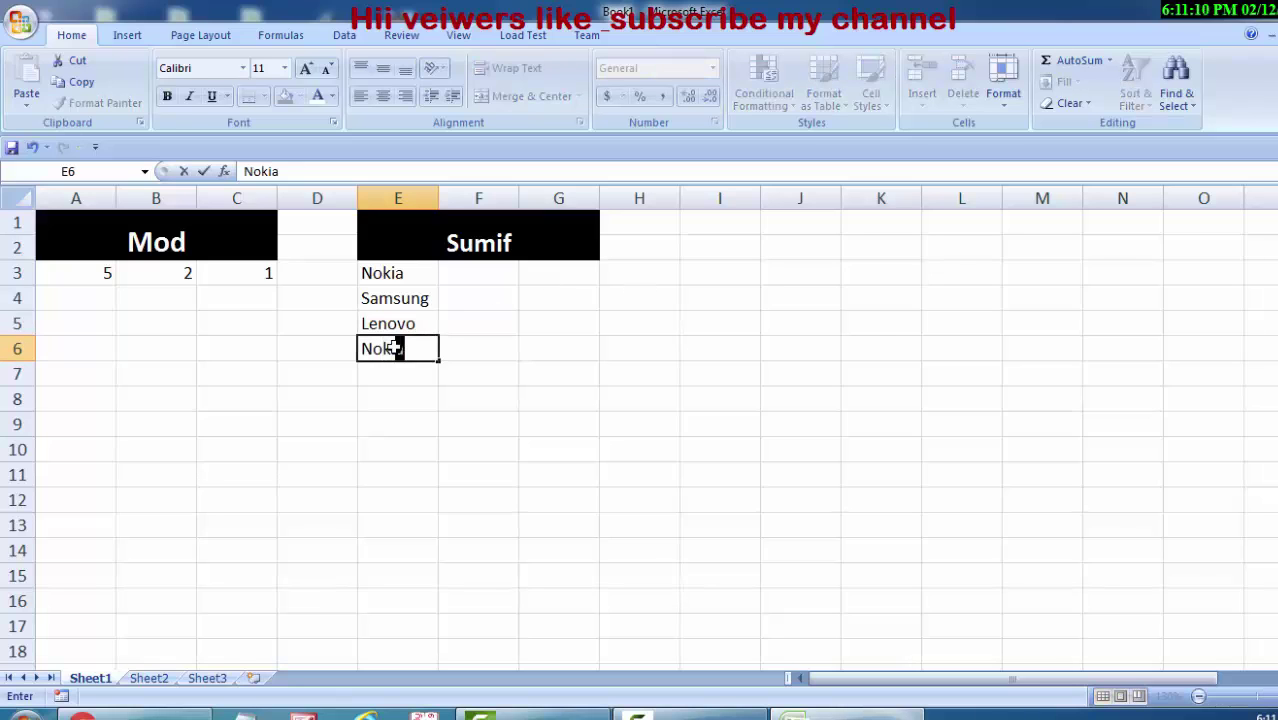
pyautogui.write('ia')
pyautogui.click(400, 372)
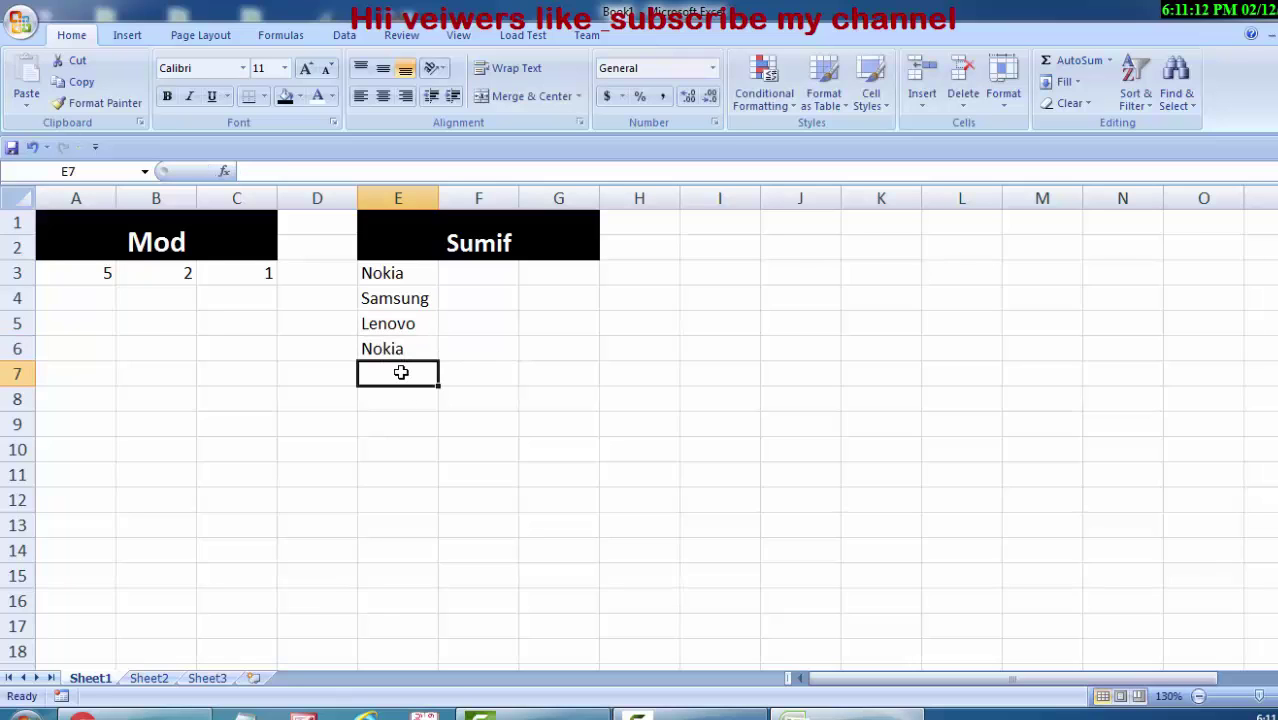
pyautogui.write('Sa')
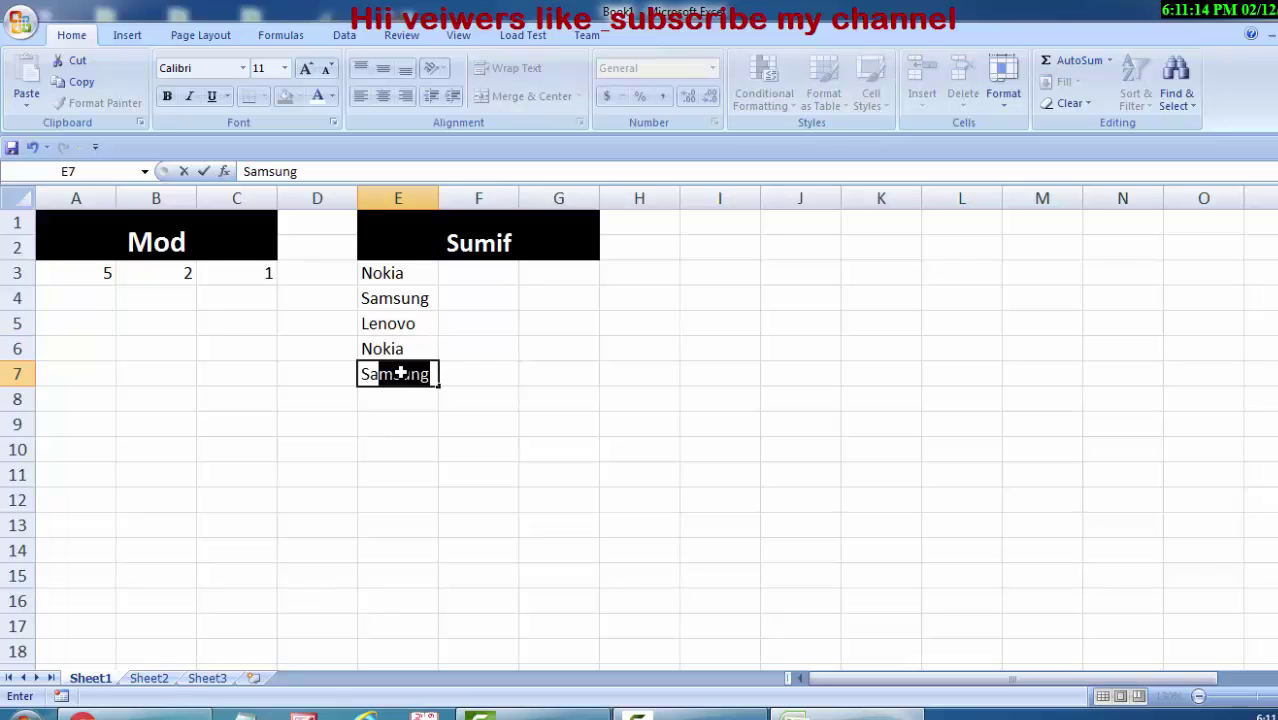
pyautogui.write('msu')
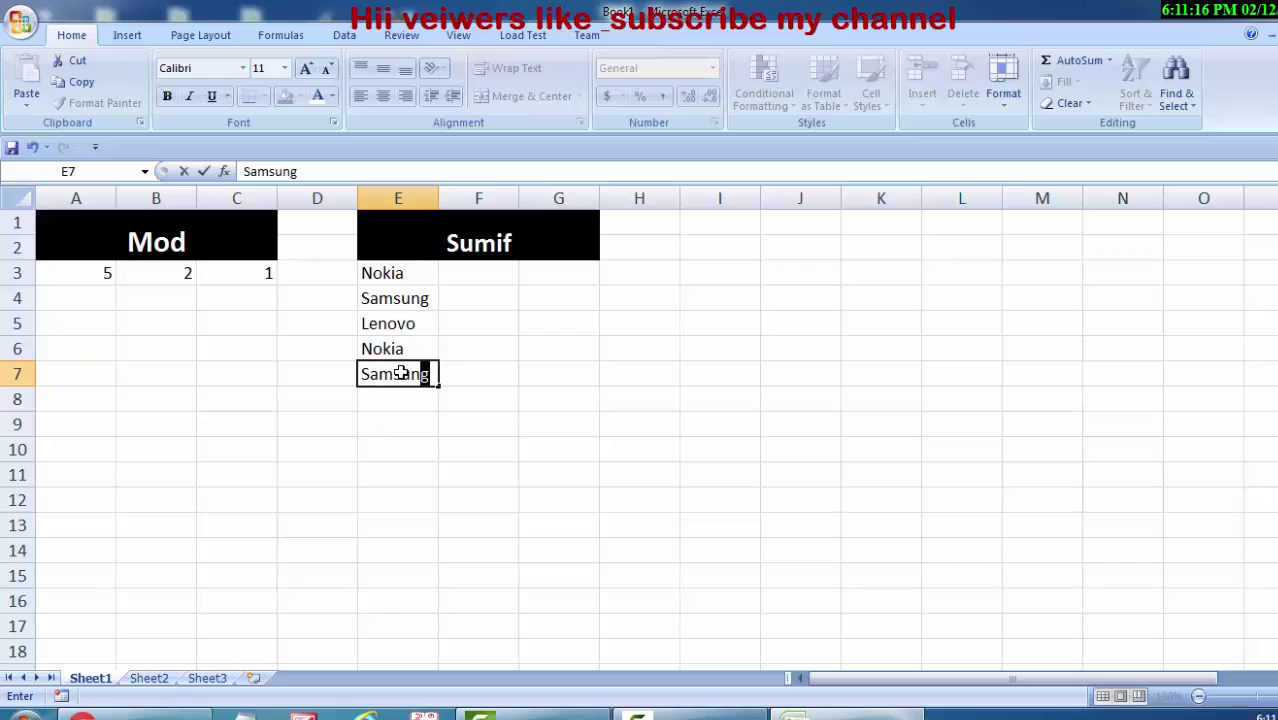
pyautogui.write('ng')
pyautogui.click(401, 395)
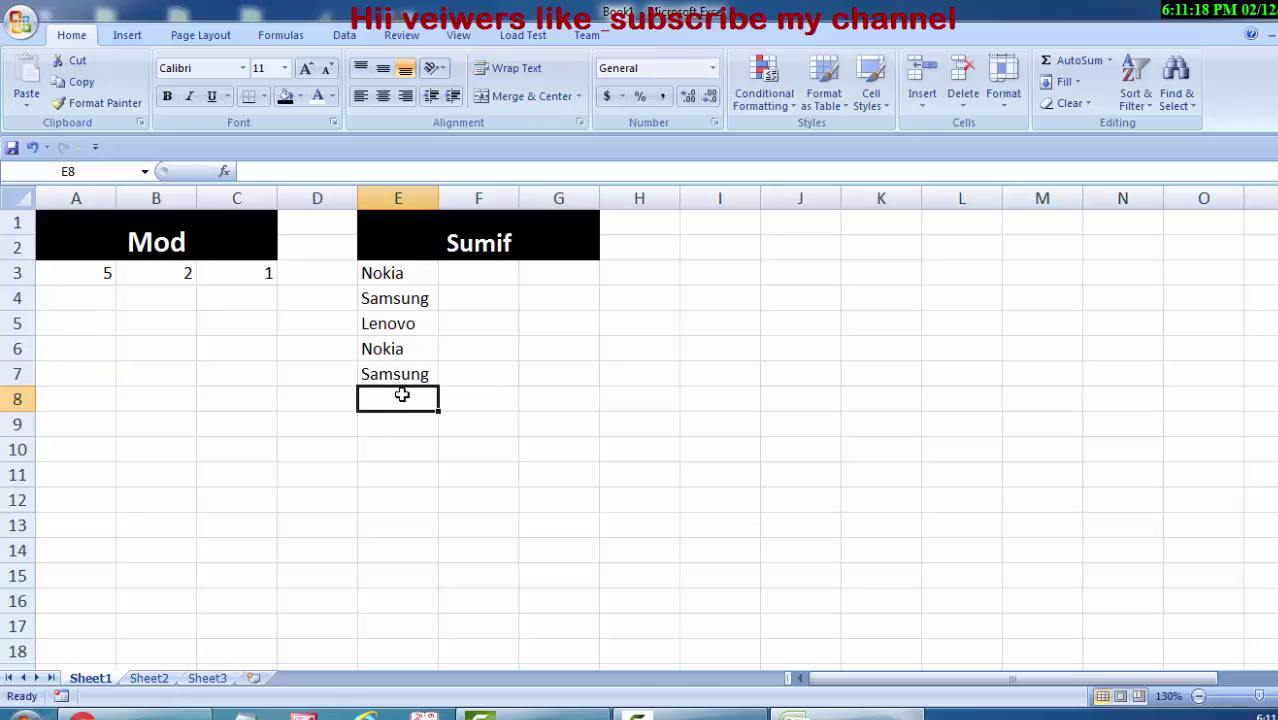
pyautogui.write('Re')
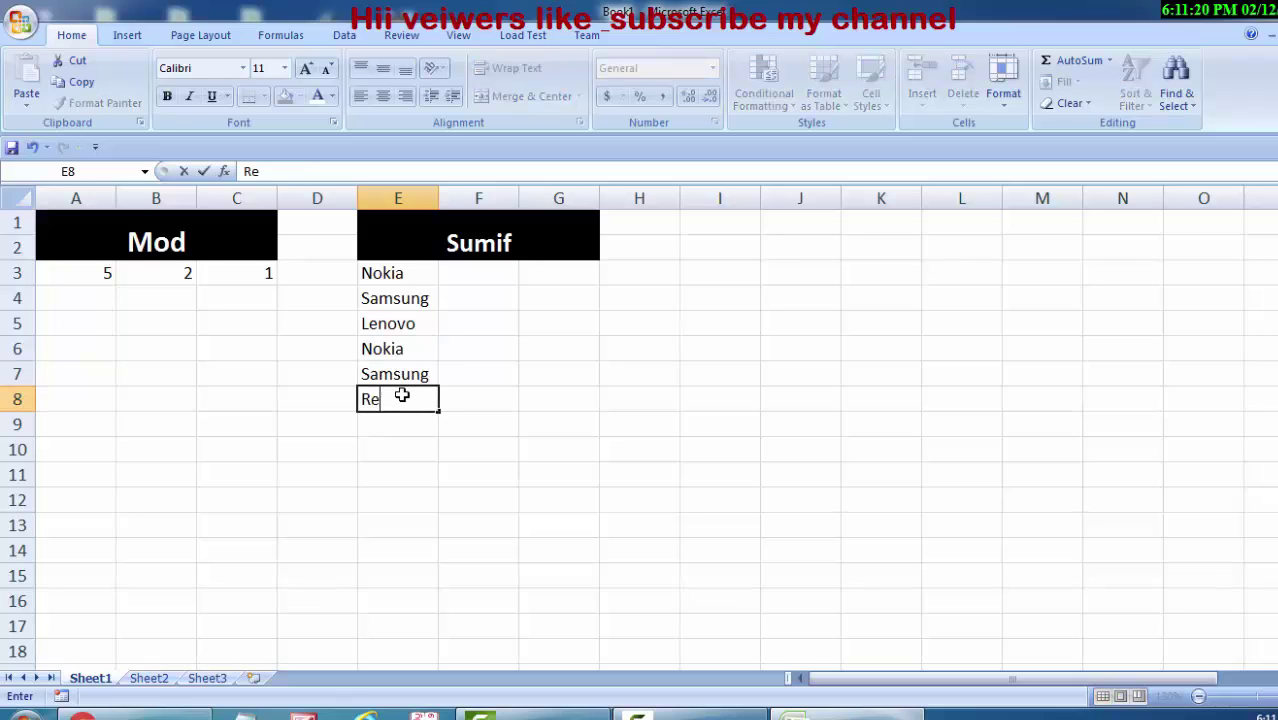
pyautogui.write('dmi')
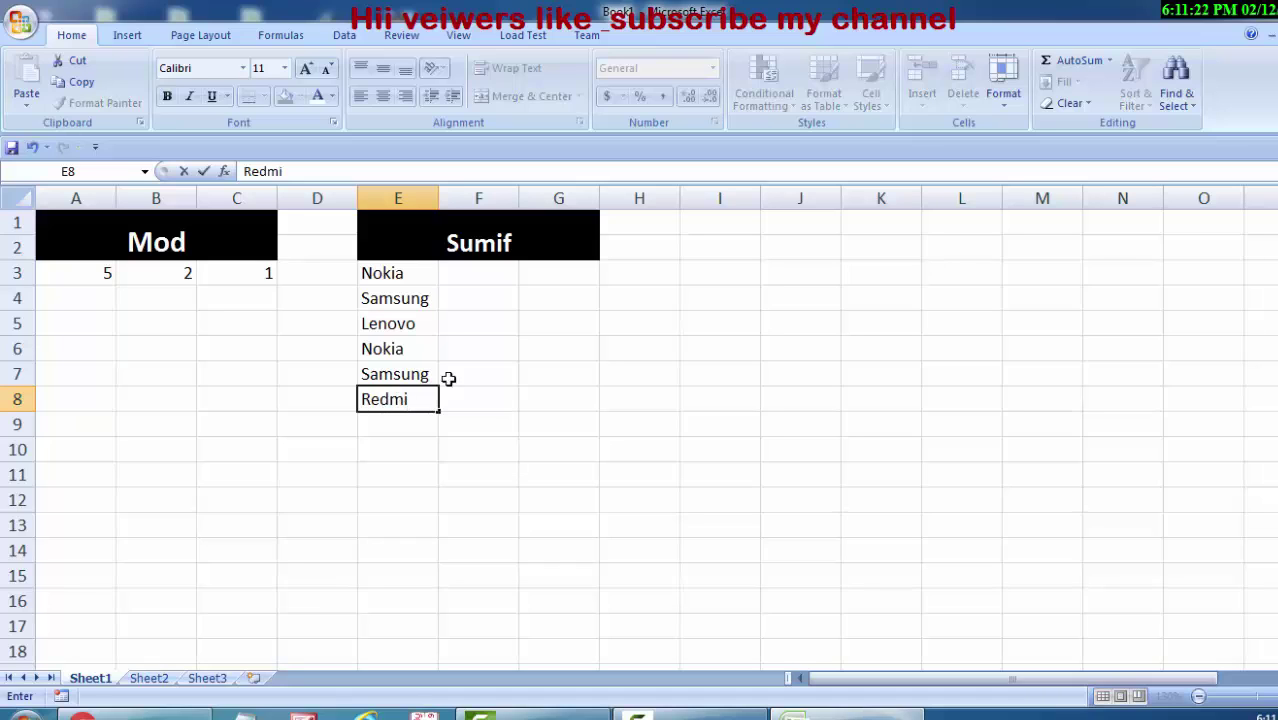
pyautogui.click(400, 429)
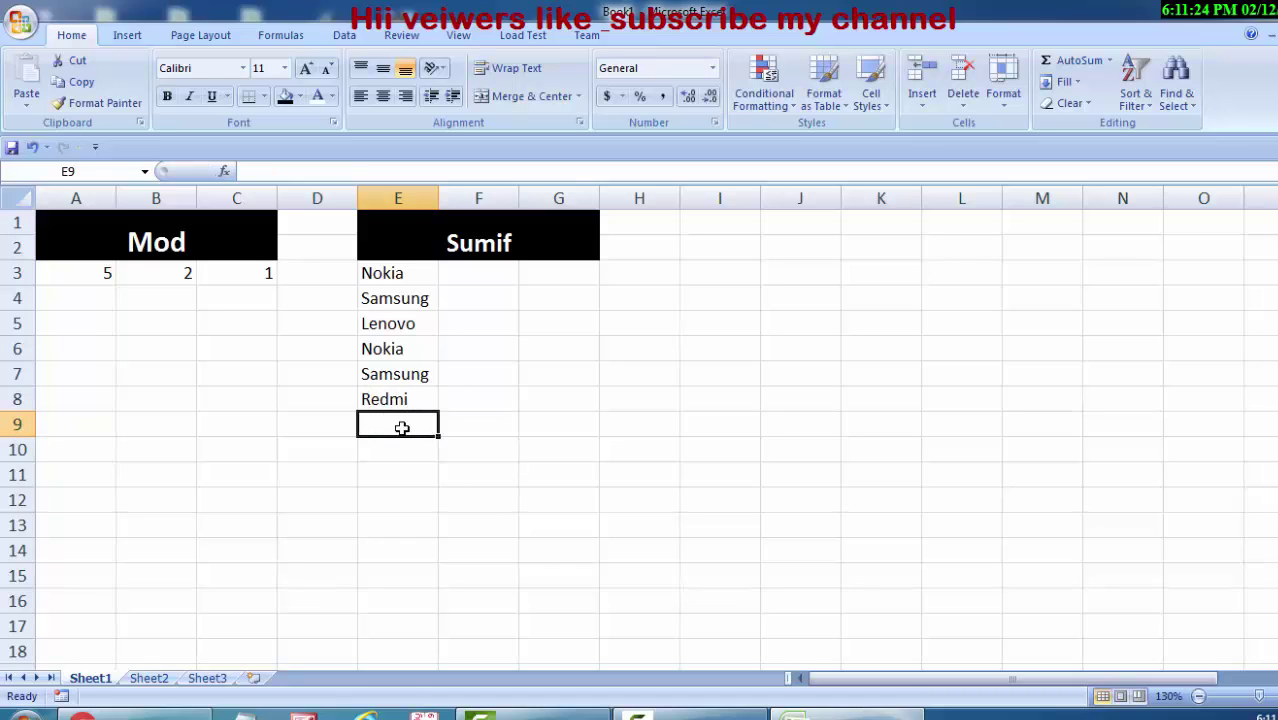
pyautogui.write('Lav')
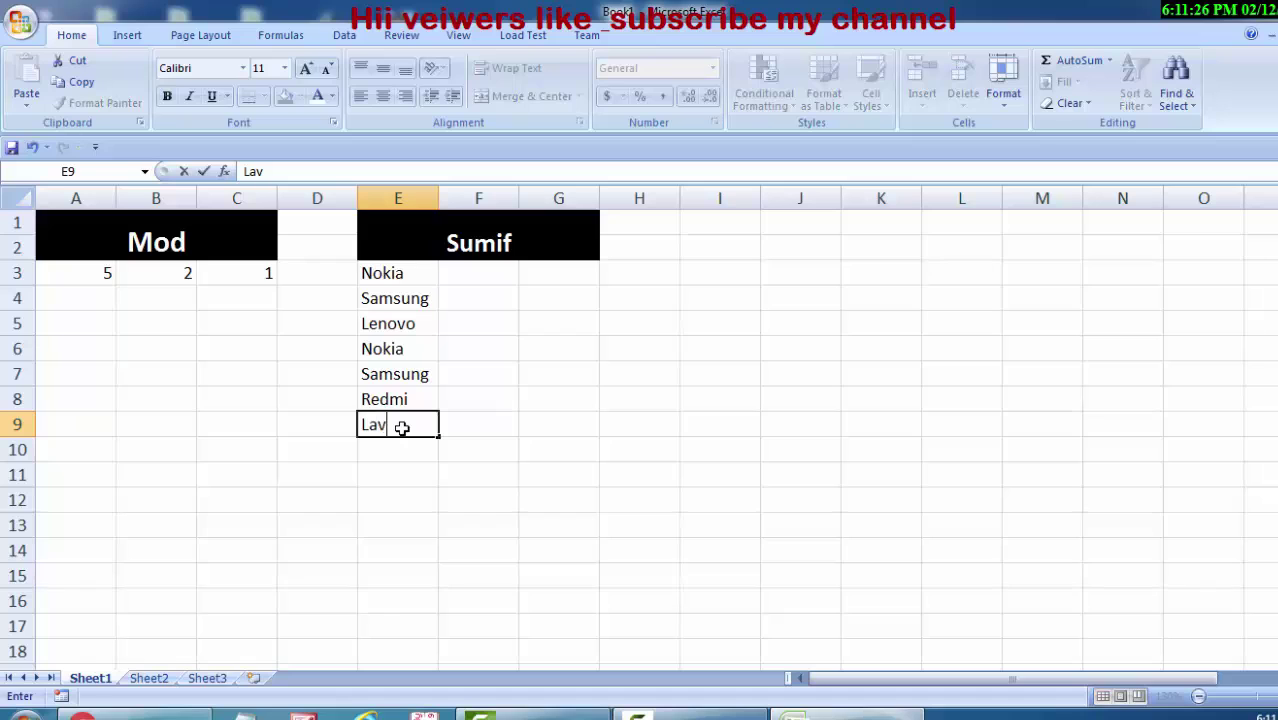
pyautogui.write('a')
pyautogui.click(470, 275)
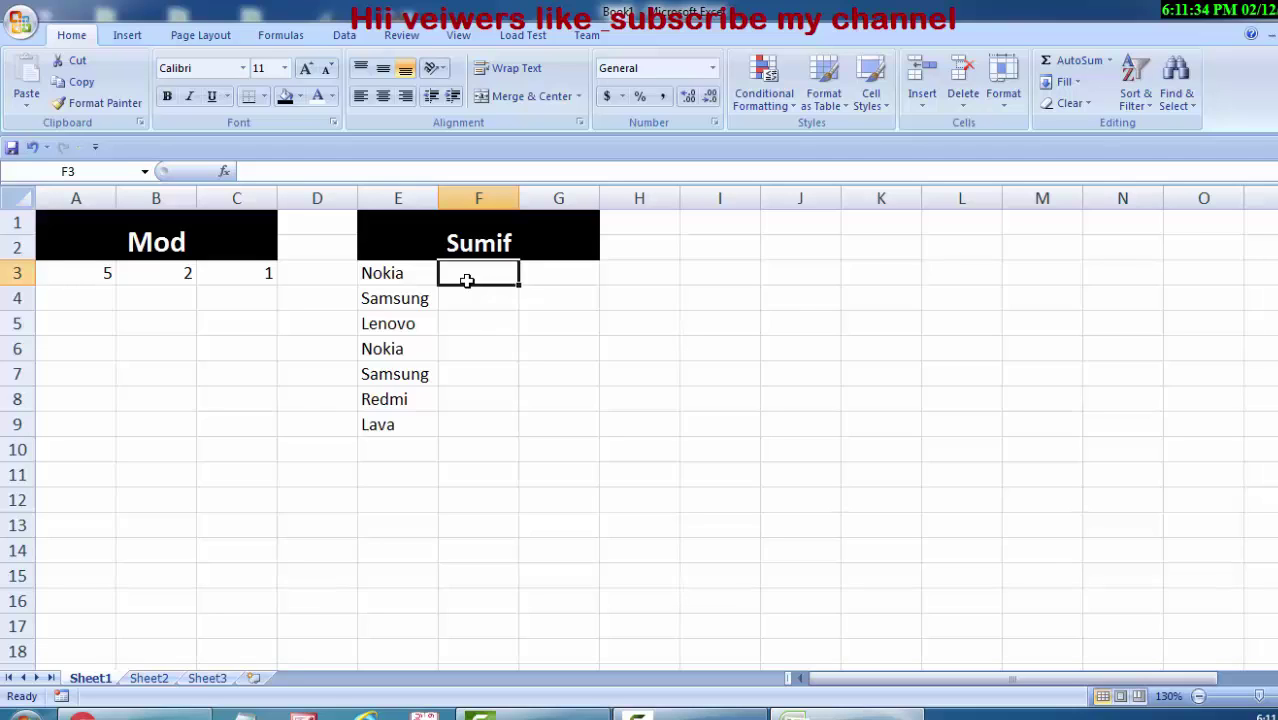
# Type a person's name into each of F3, F4 and F5.
pyautogui.write('S')
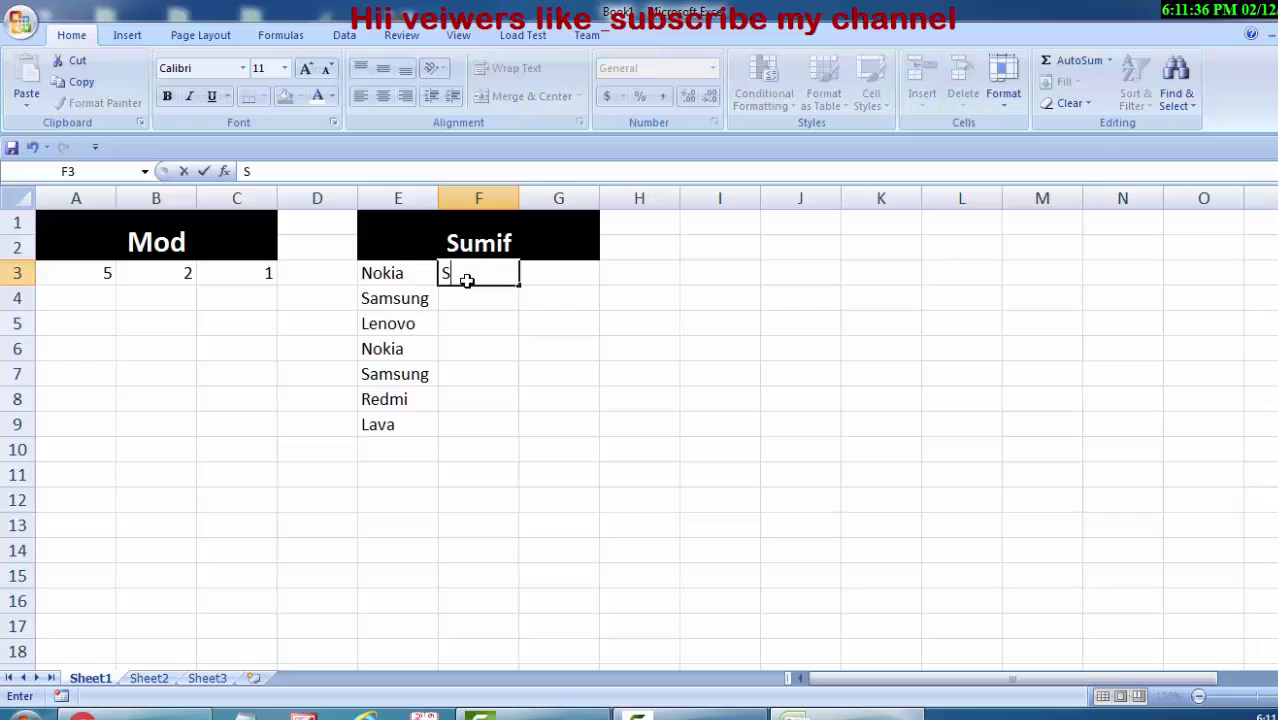
pyautogui.write('hya')
pyautogui.write('m')
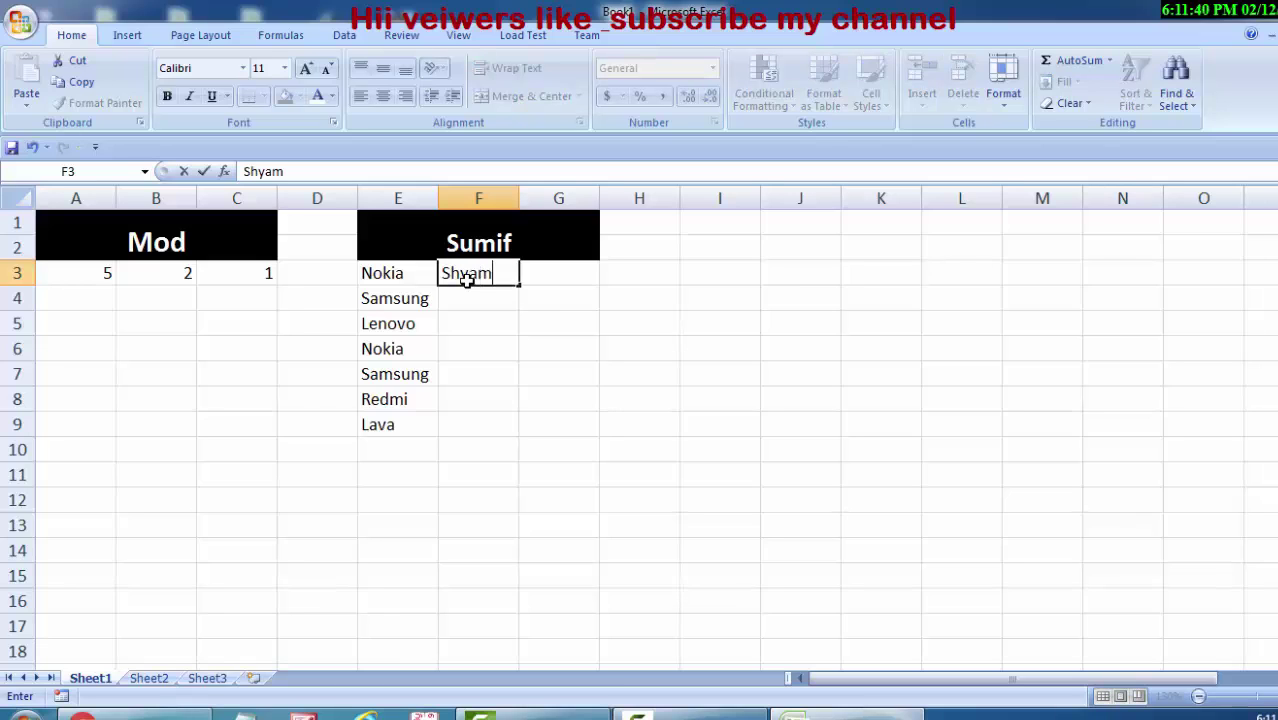
pyautogui.click(477, 299)
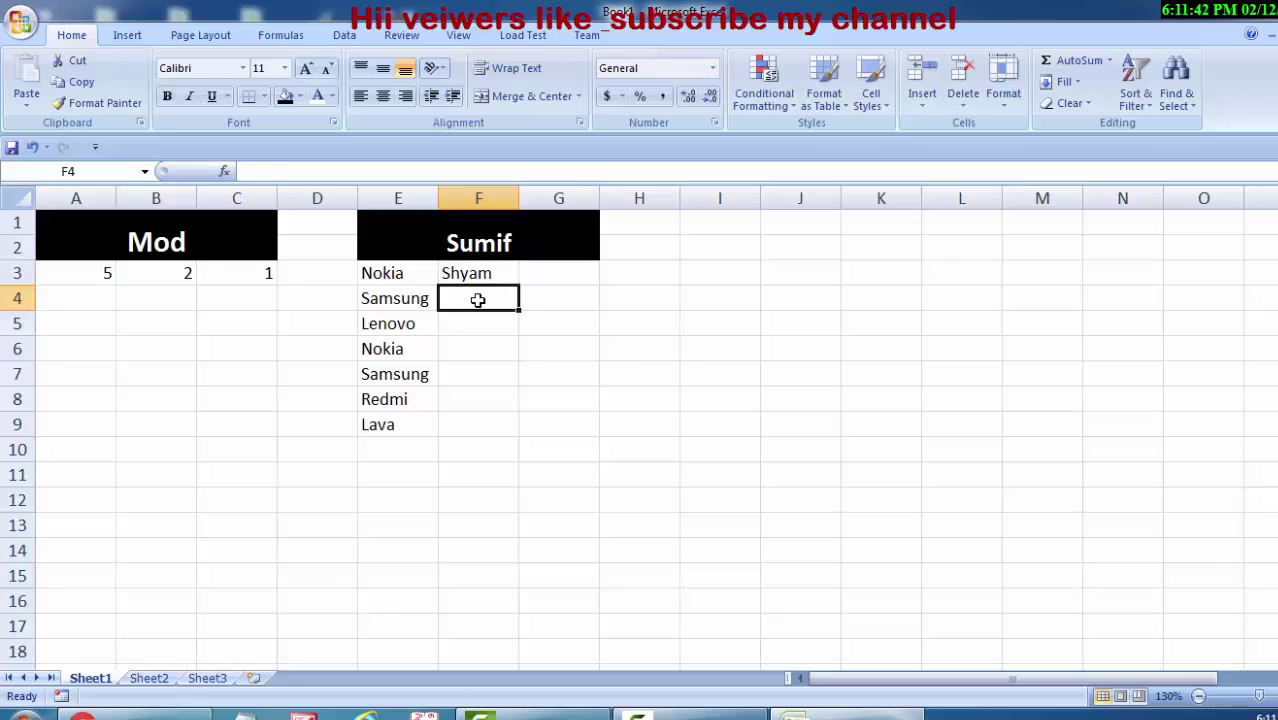
pyautogui.write('Ram')
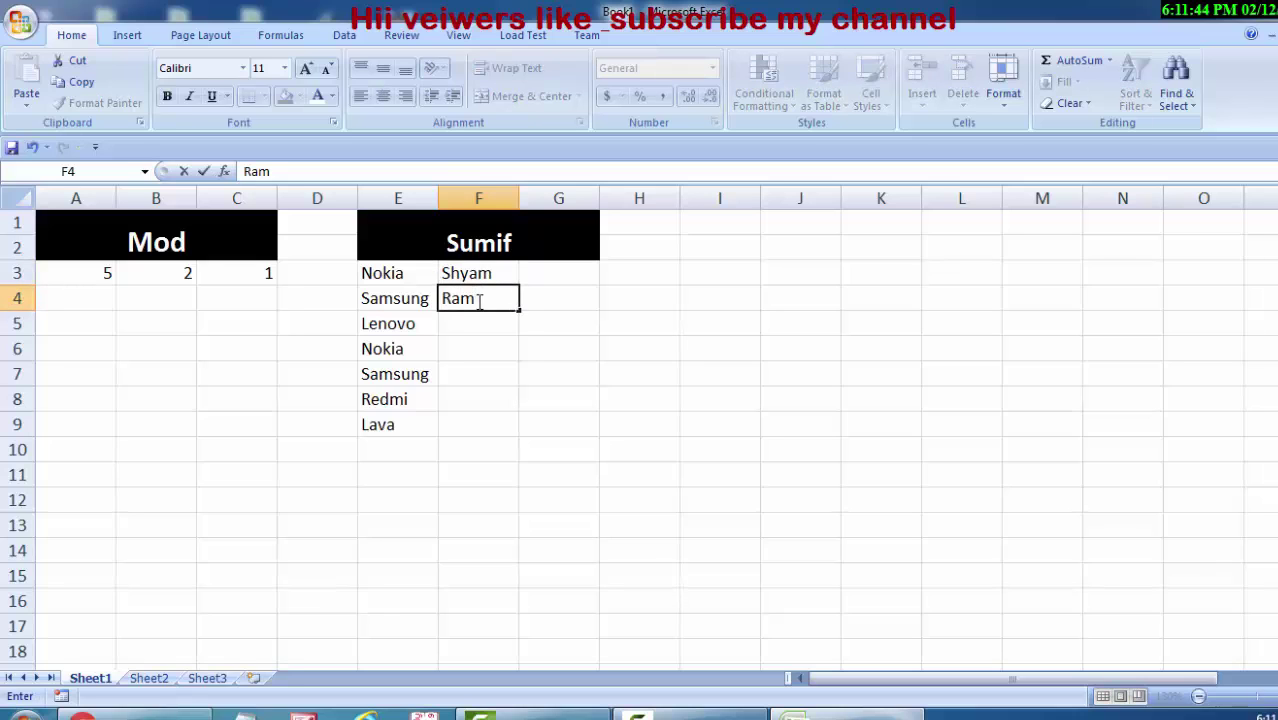
pyautogui.press('Return')
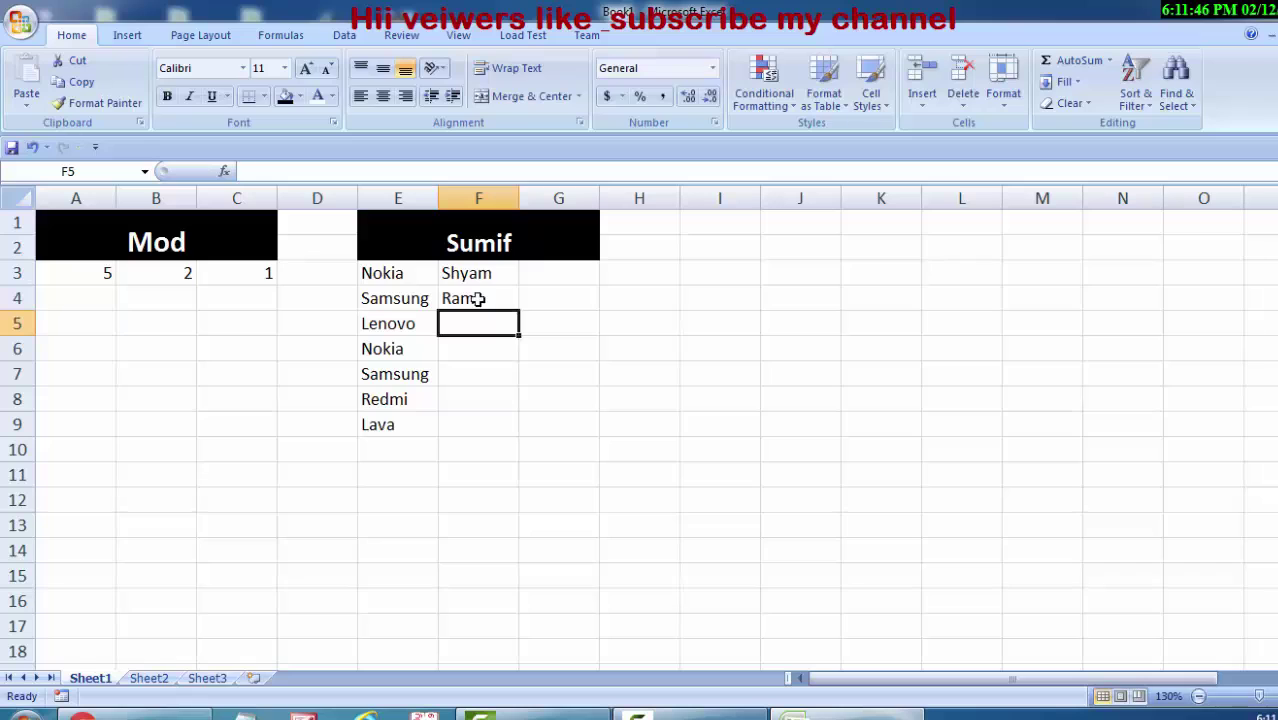
pyautogui.write('Afta')
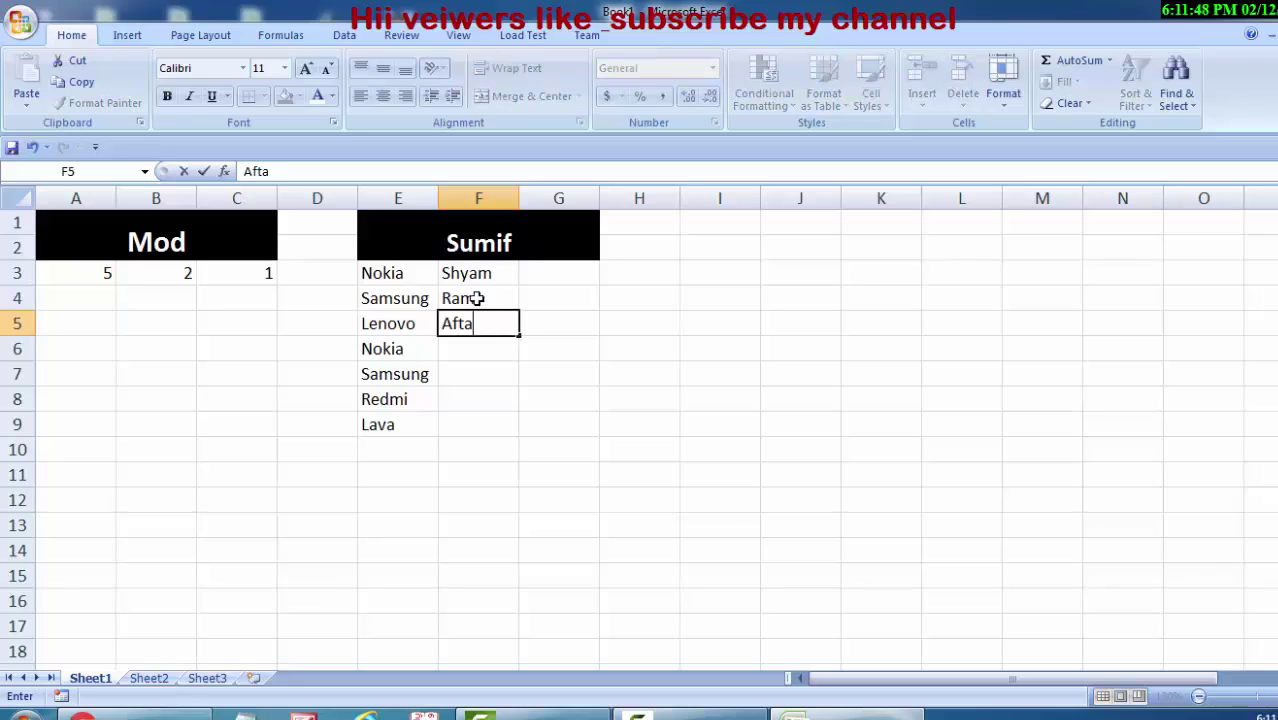
pyautogui.write('b')
pyautogui.click(480, 346)
# Copy the F3 name into F9, then type names into F8 and F7.
pyautogui.click(478, 279)
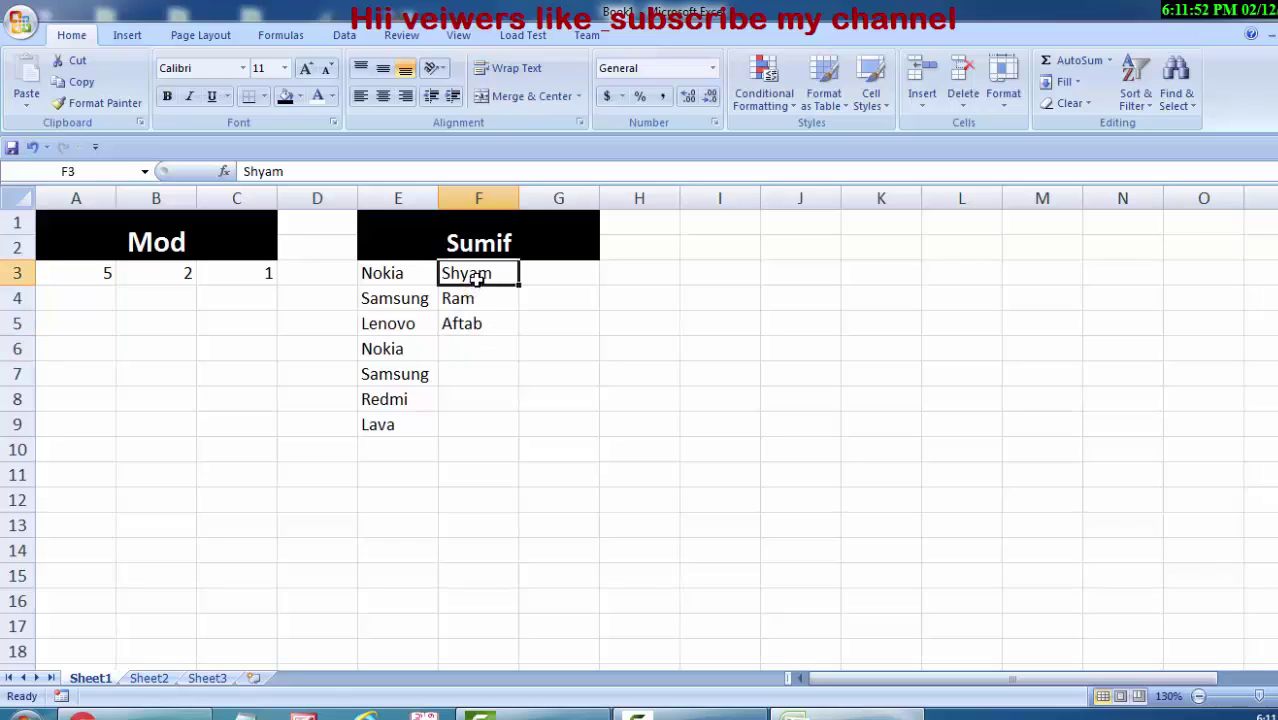
pyautogui.rightClick(477, 280)
pyautogui.click(510, 317)
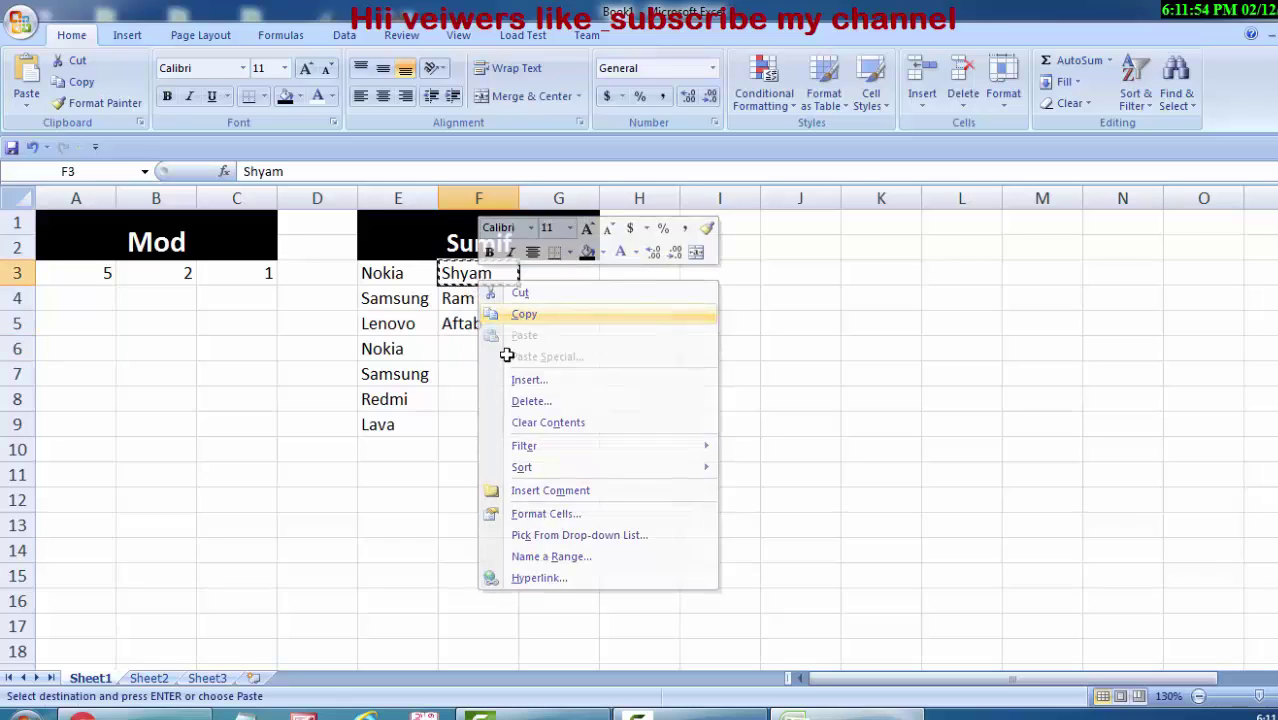
pyautogui.click(461, 424)
pyautogui.rightClick(461, 424)
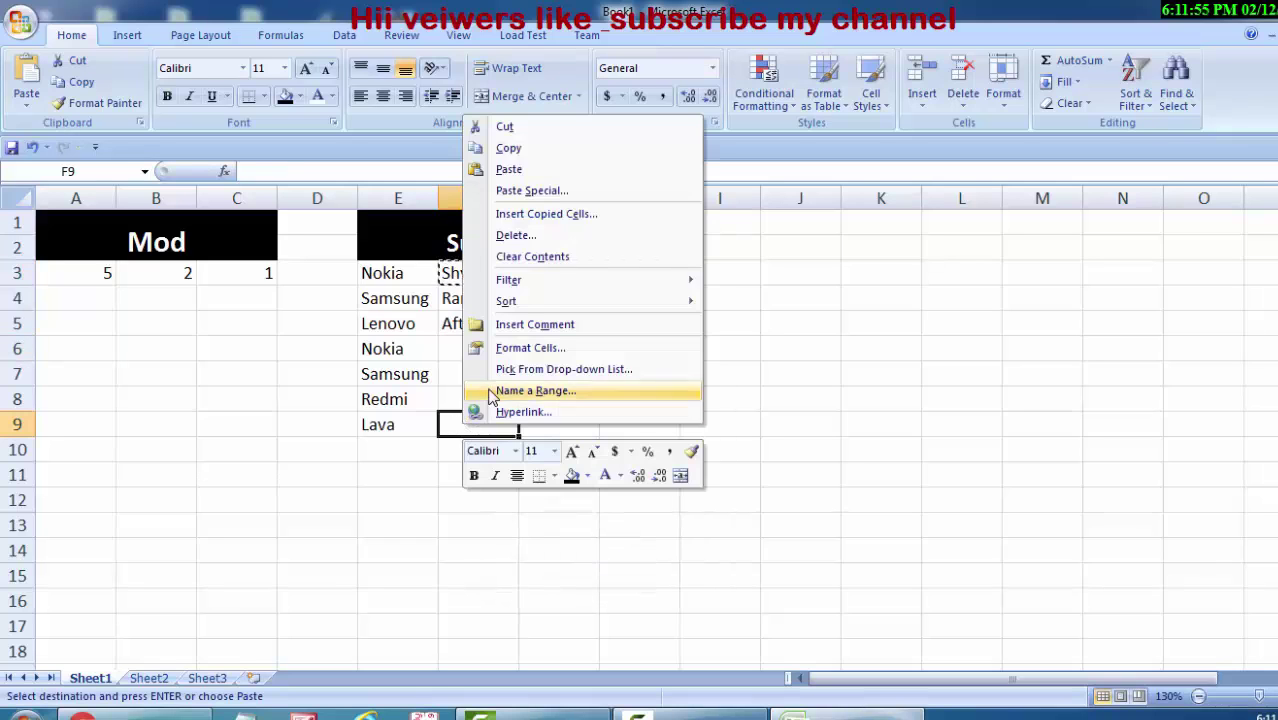
pyautogui.click(505, 169)
pyautogui.click(477, 396)
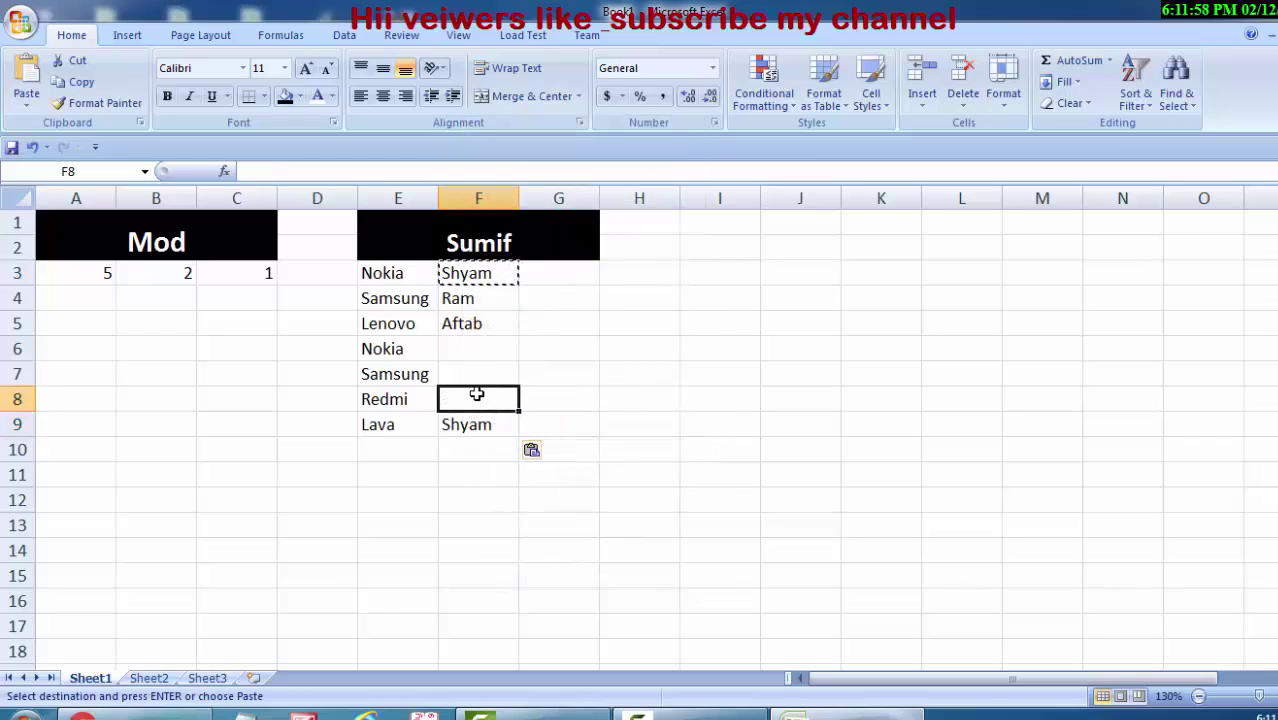
pyautogui.write('Rani')
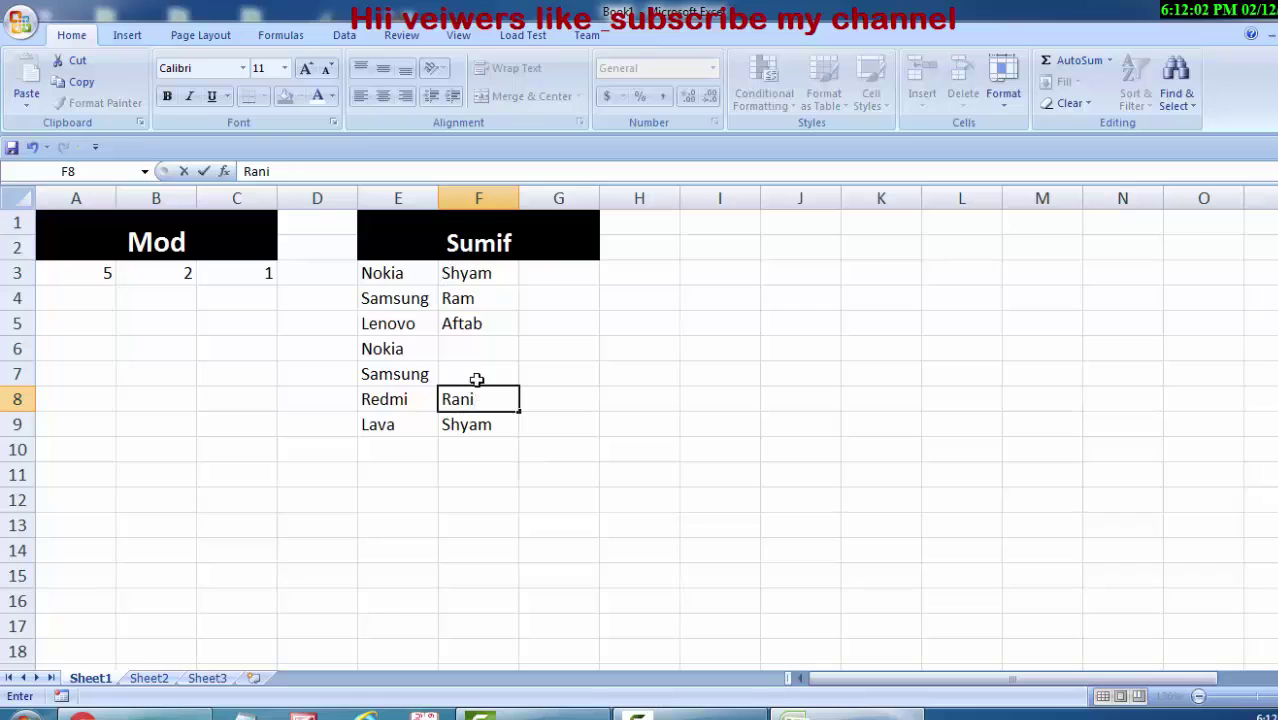
pyautogui.click(477, 379)
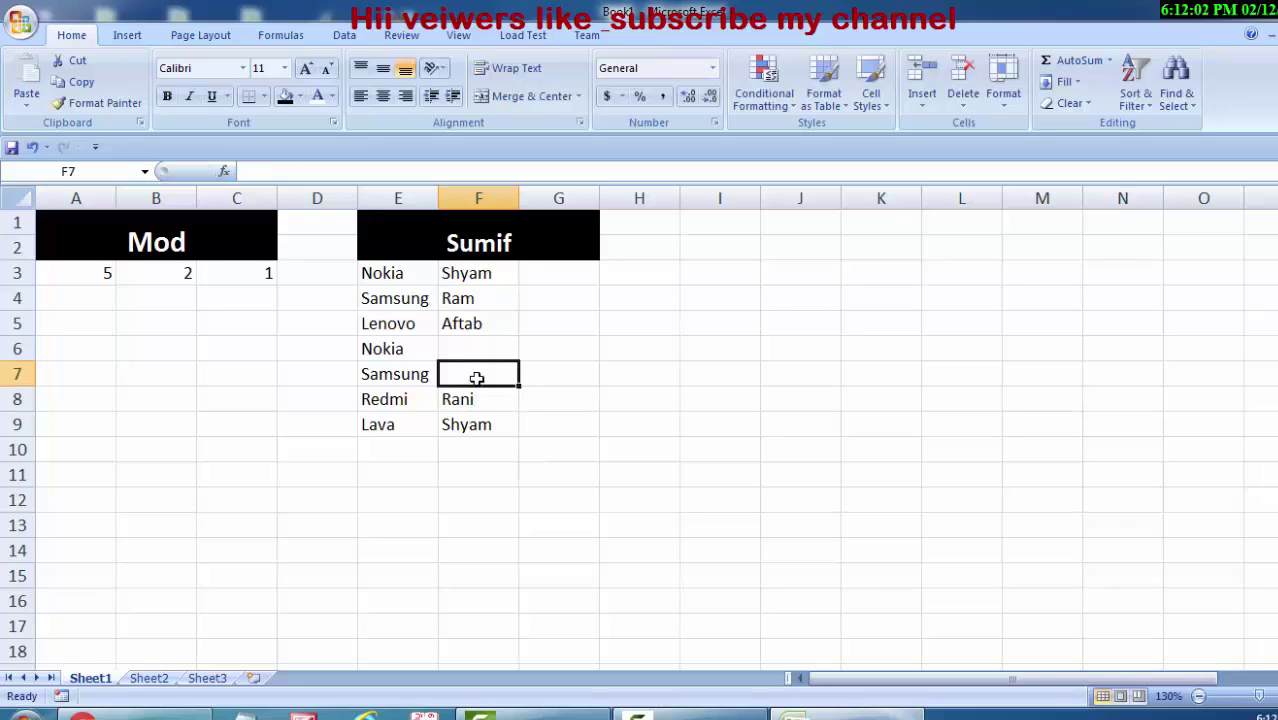
pyautogui.write('Ra')
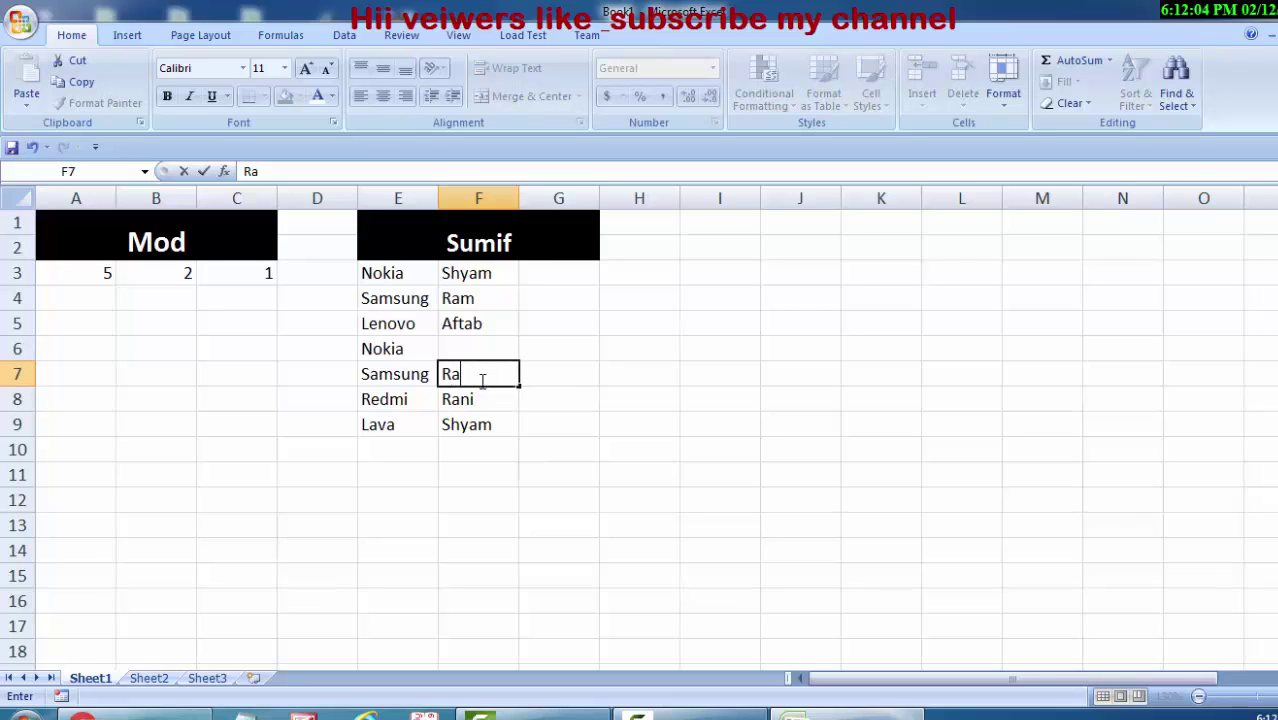
pyautogui.write('h')
pyautogui.write('ja')
# Copy the F5 name into F6 and clear the copy marquee.
pyautogui.click(477, 324)
pyautogui.rightClick(477, 324)
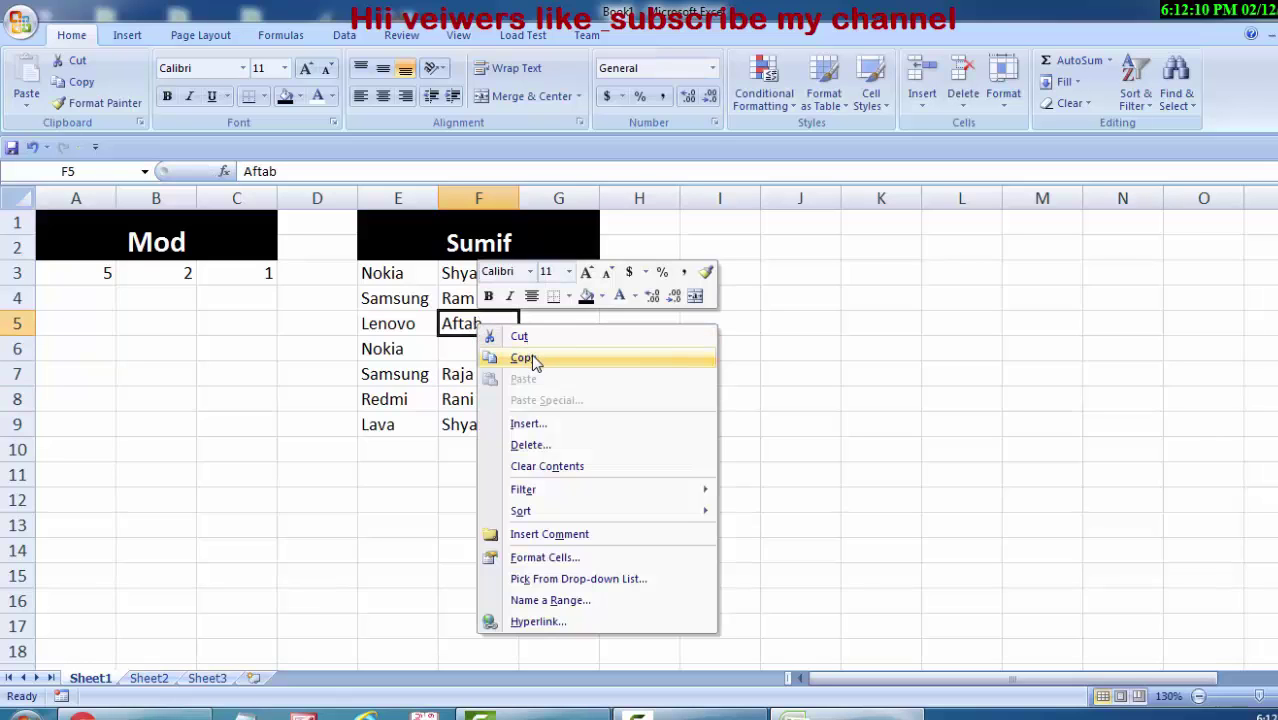
pyautogui.click(453, 358)
pyautogui.click(460, 342)
pyautogui.rightClick(462, 342)
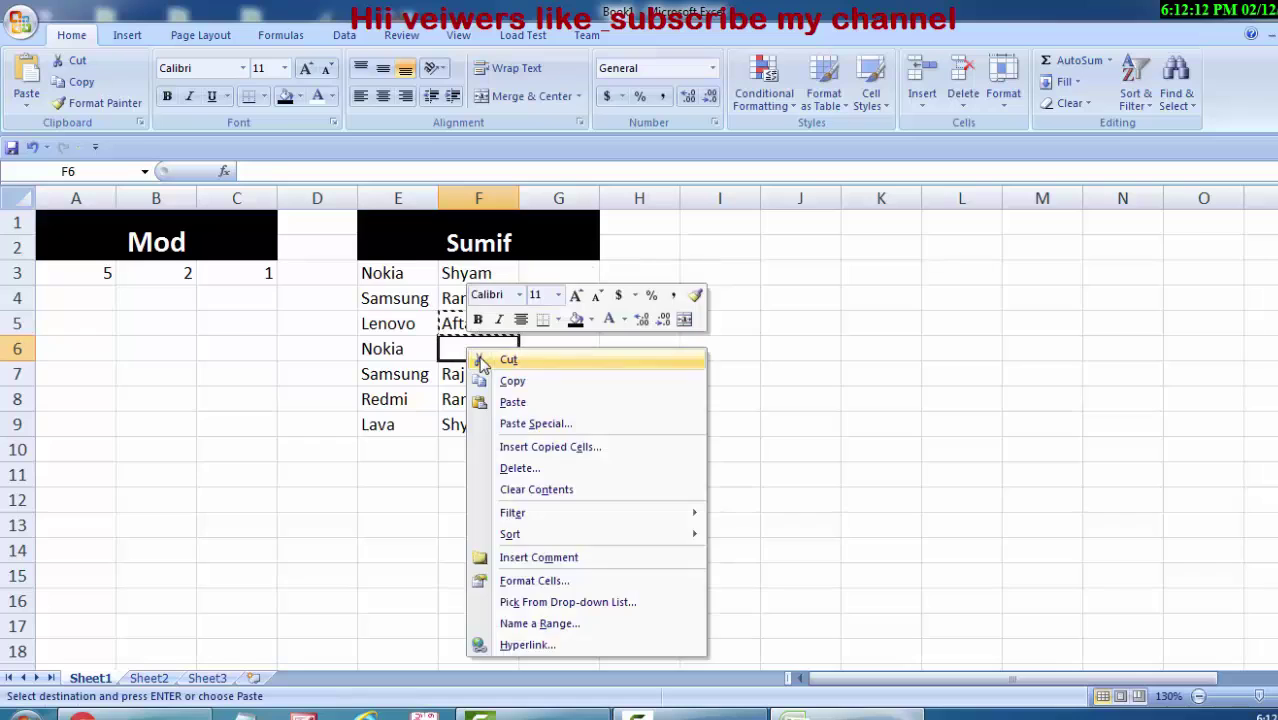
pyautogui.click(508, 408)
pyautogui.doubleClick(693, 402)
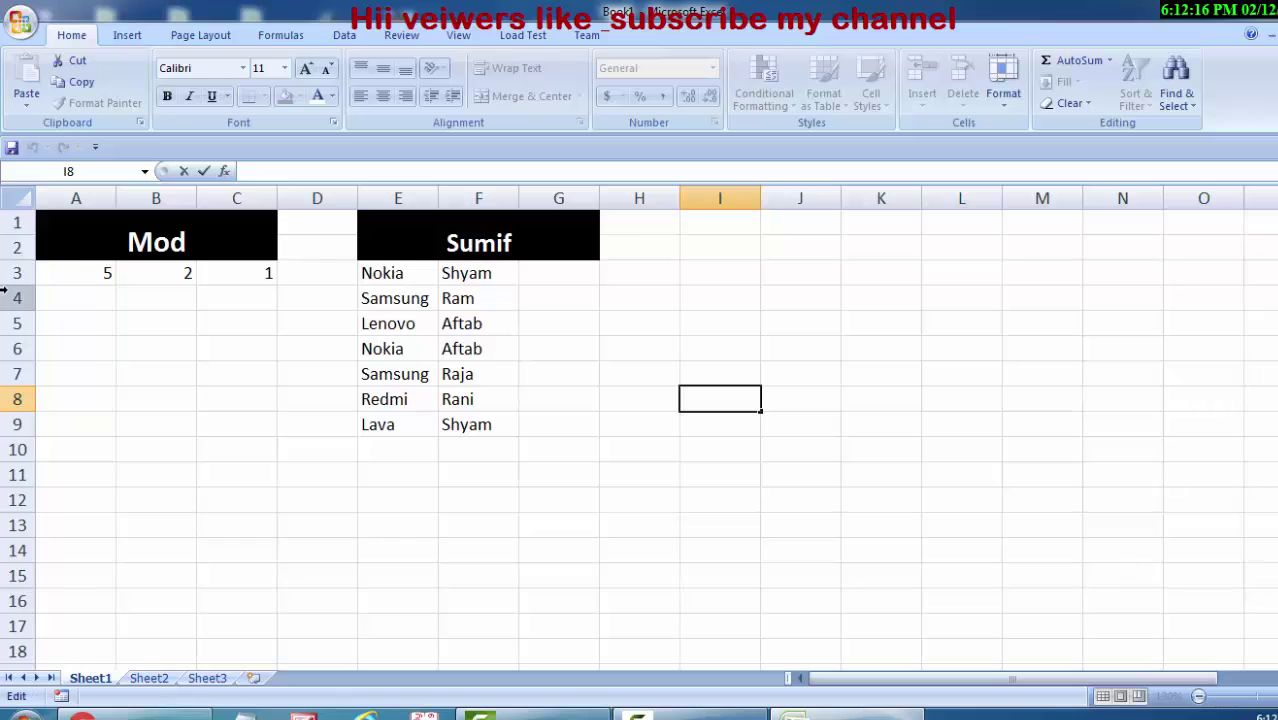
# Apply All Borders to the Mod values in A3:C3.
pyautogui.moveTo(100, 271); pyautogui.dragTo(234, 271)
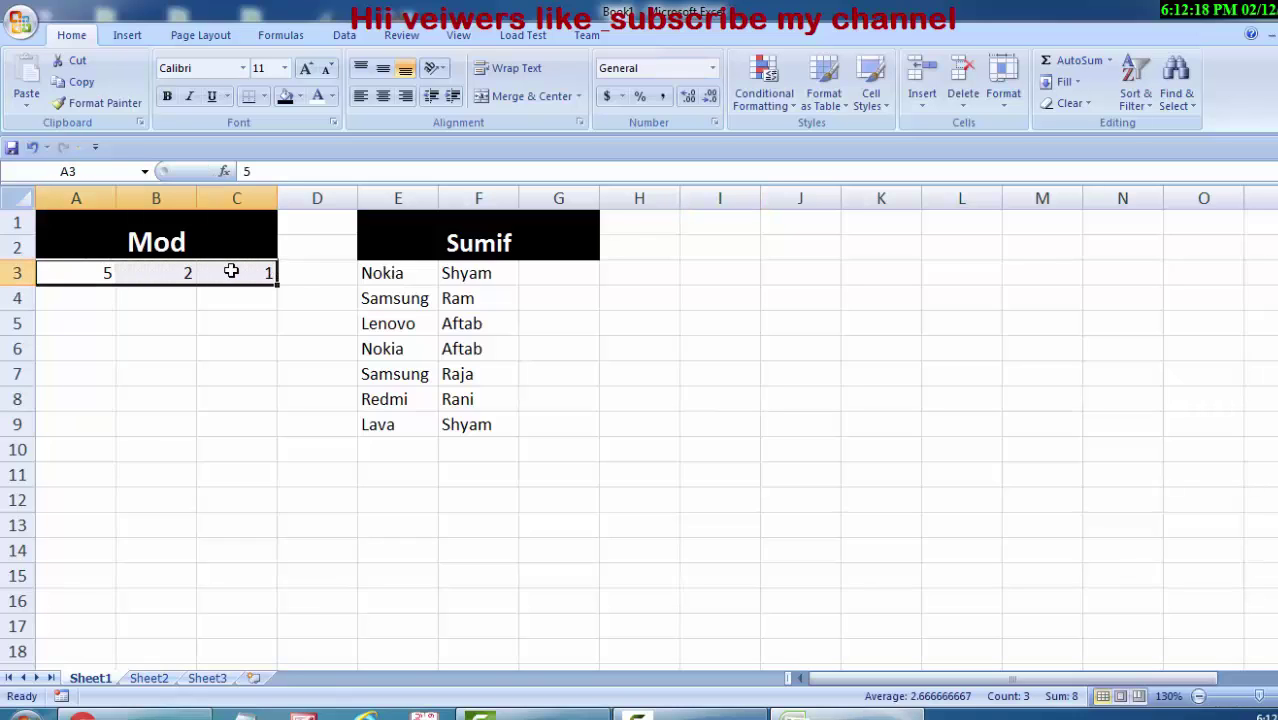
pyautogui.click(268, 99)
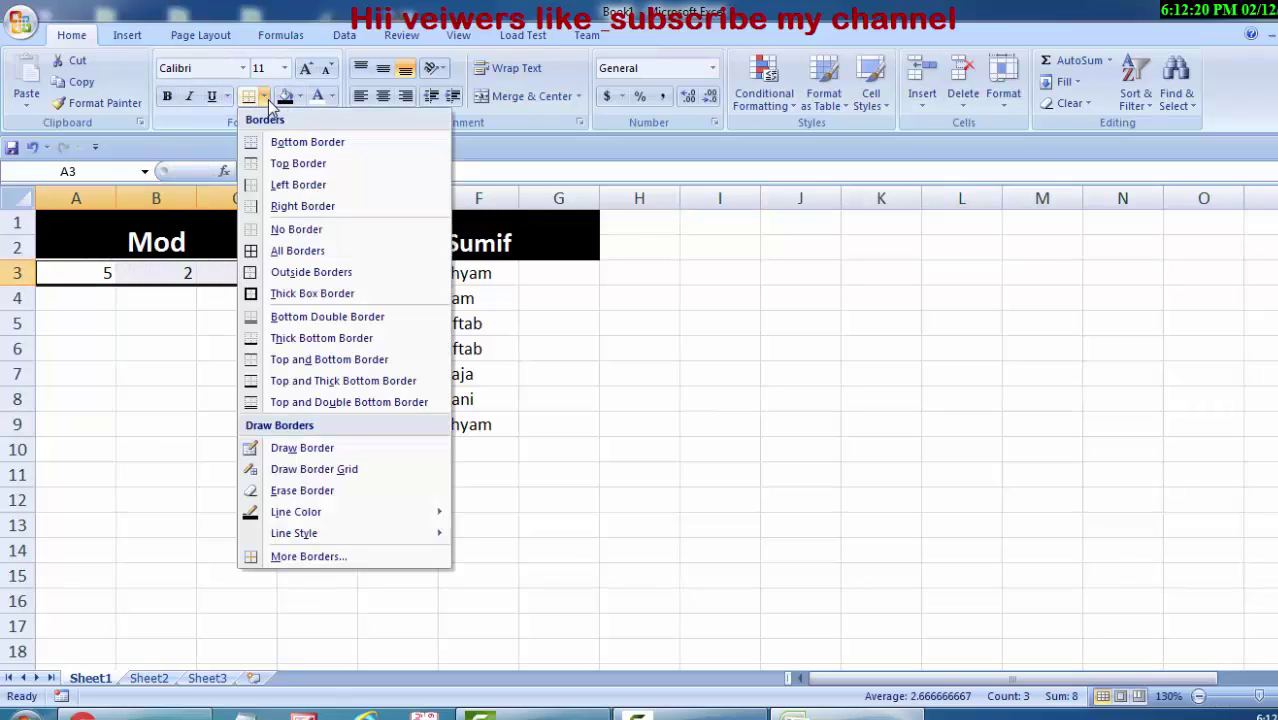
pyautogui.click(314, 251)
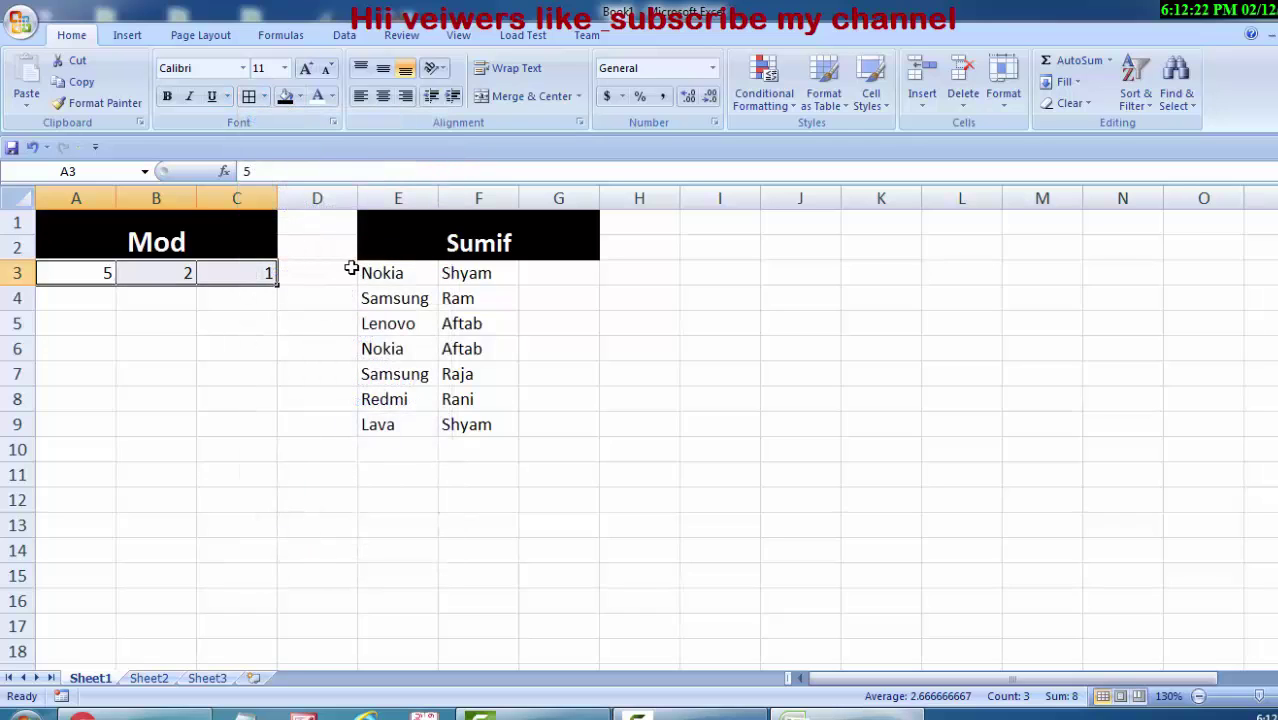
# Apply All Borders to the Sumif table range E3:G9.
pyautogui.moveTo(370, 263)
pyautogui.mouseDown()
pyautogui.moveTo(540, 360)
pyautogui.moveTo(540, 426)
pyautogui.mouseUp()
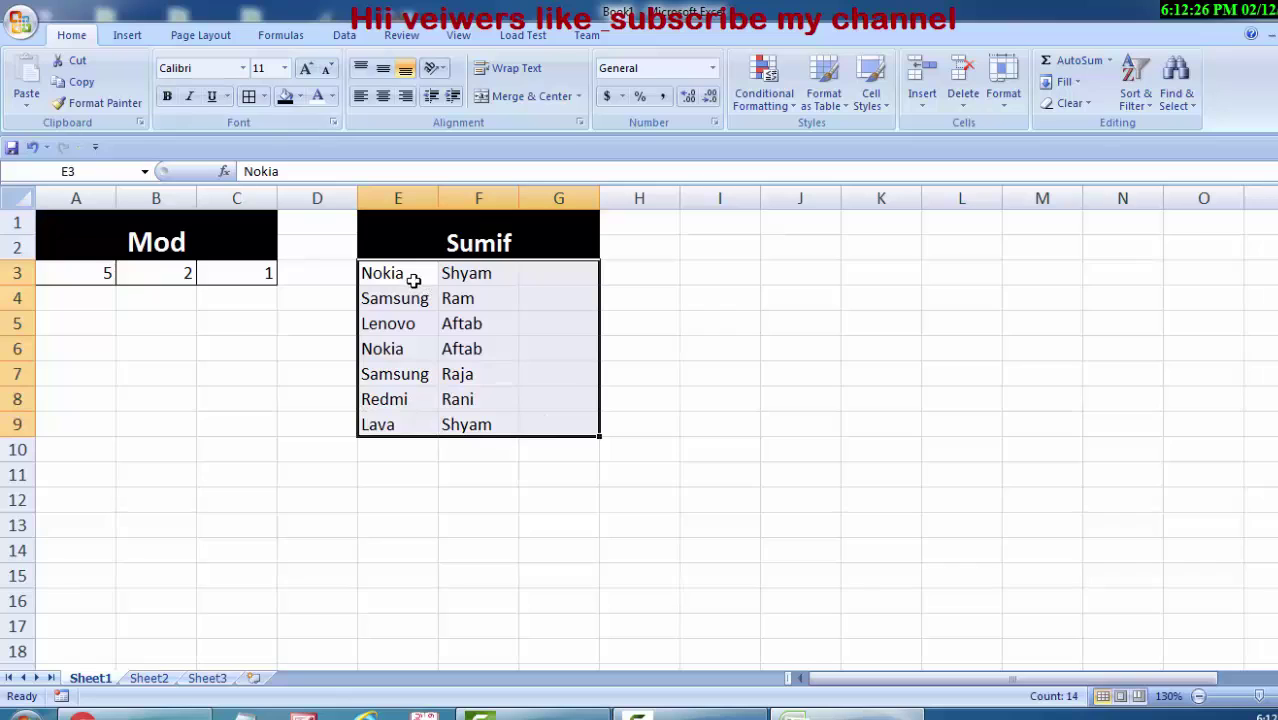
pyautogui.moveTo(410, 275); pyautogui.dragTo(476, 423)
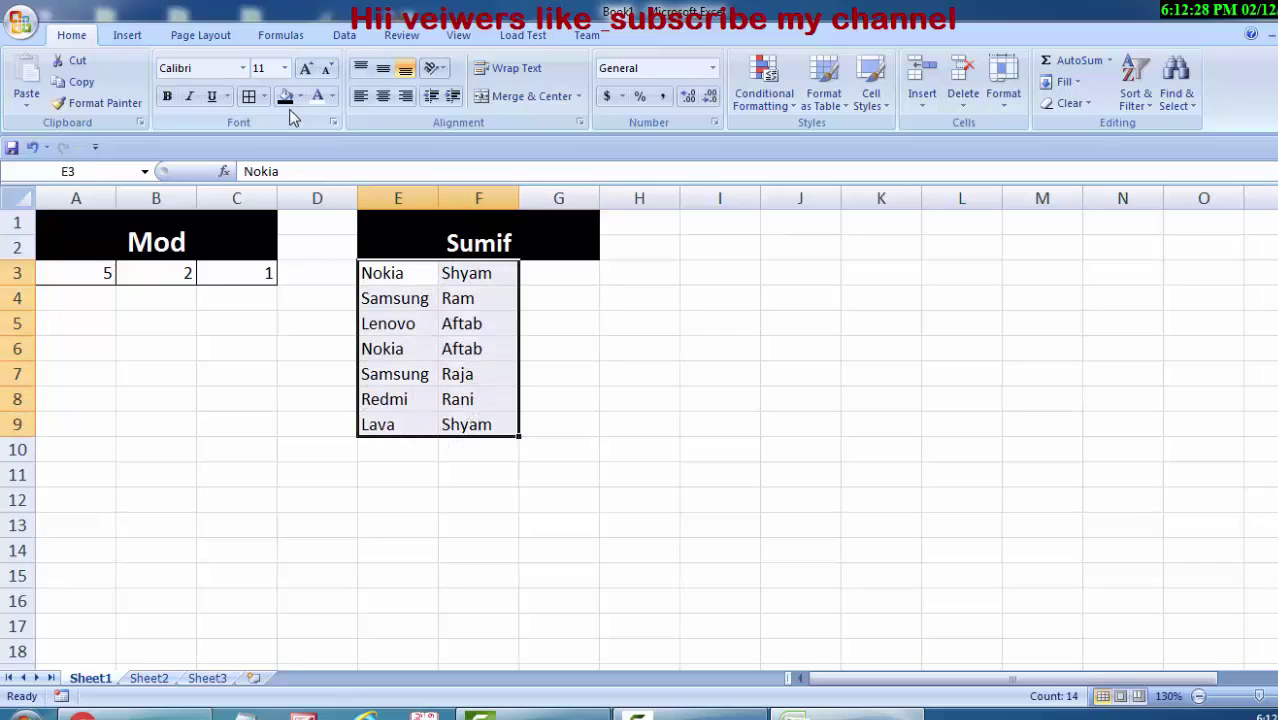
pyautogui.click(256, 101)
pyautogui.click(551, 423)
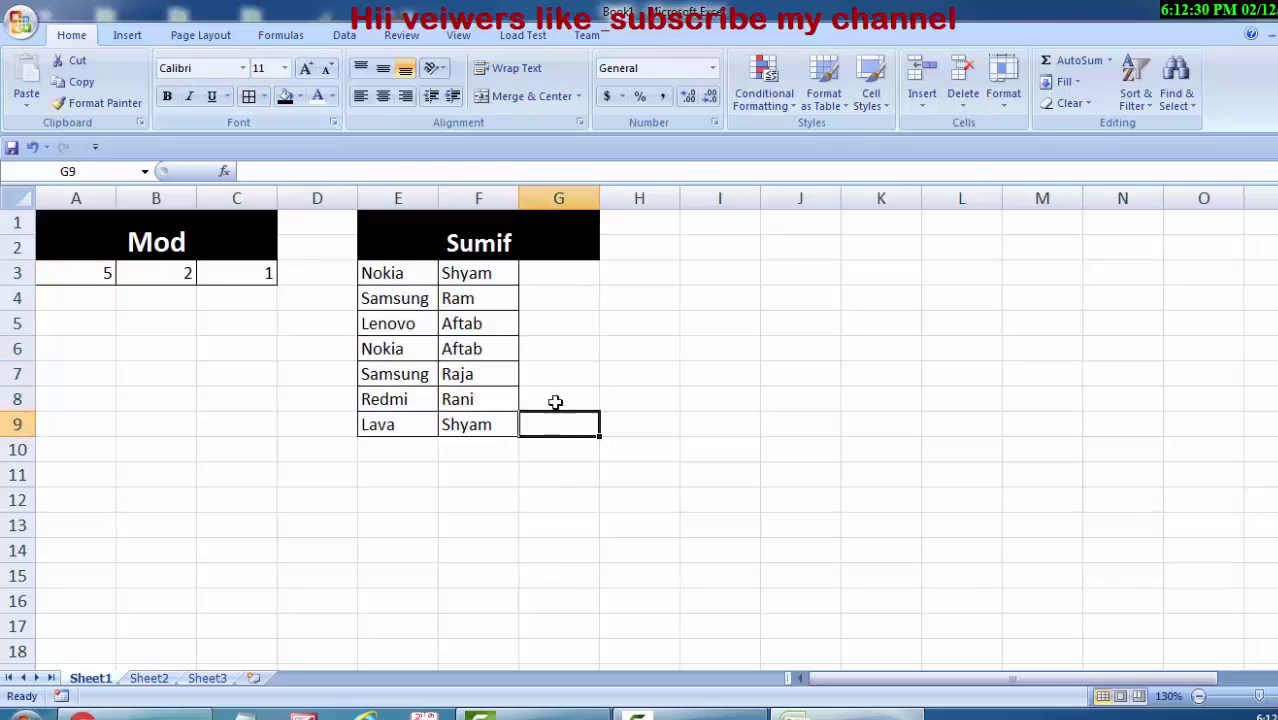
pyautogui.moveTo(390, 276)
pyautogui.mouseDown()
pyautogui.moveTo(580, 372)
pyautogui.moveTo(590, 417)
pyautogui.mouseUp()
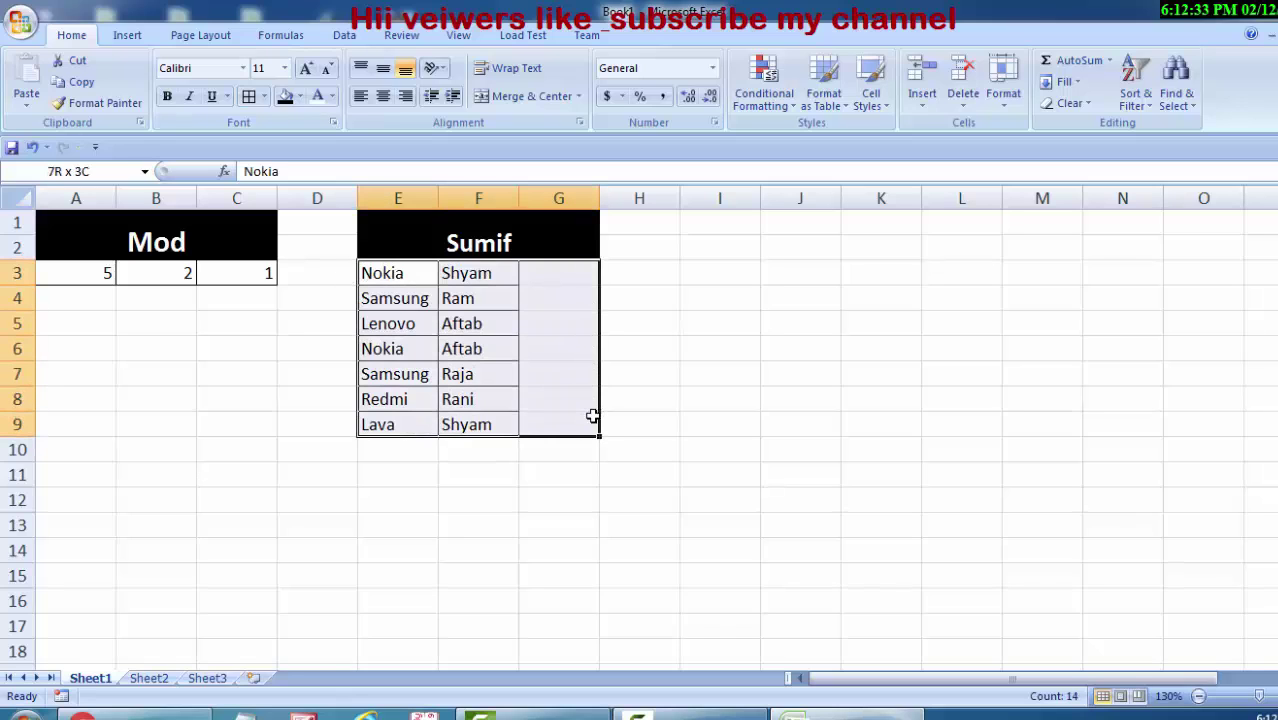
pyautogui.click(249, 100)
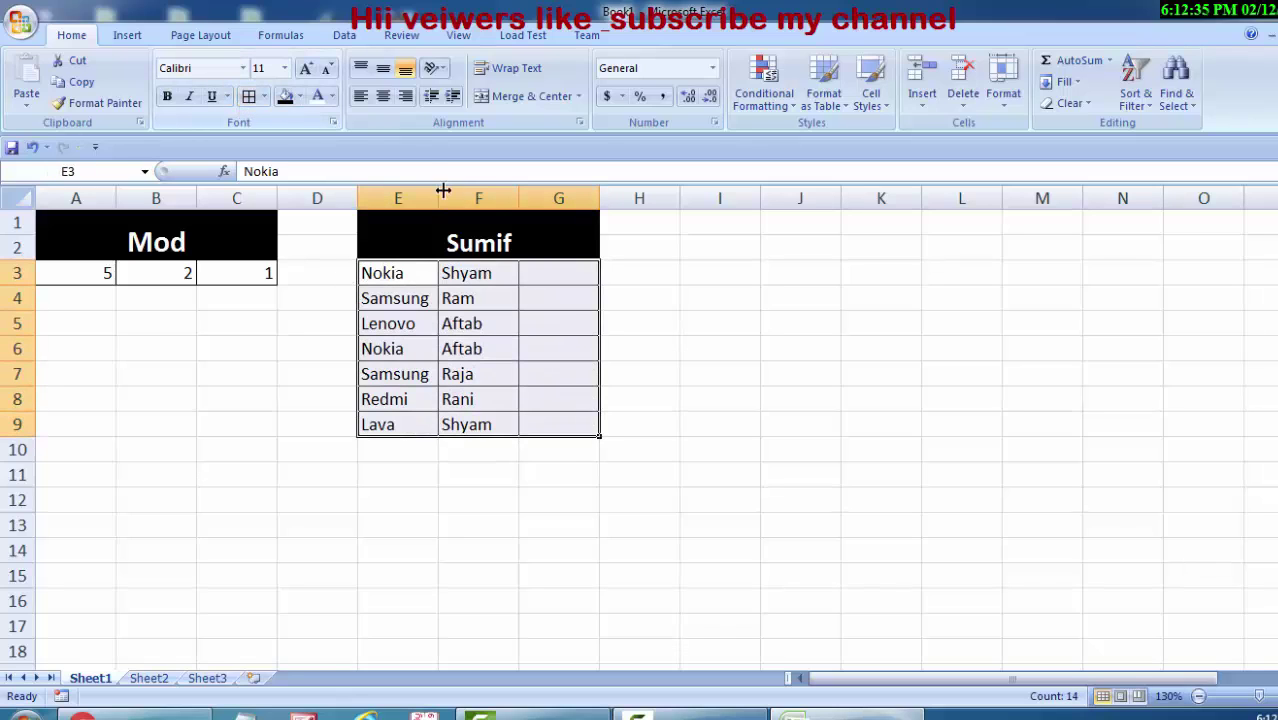
pyautogui.click(550, 274)
# Enter the quantities 5, 7, 4, 2, 1, 2 and 1 down G3:G9.
pyautogui.write('5')
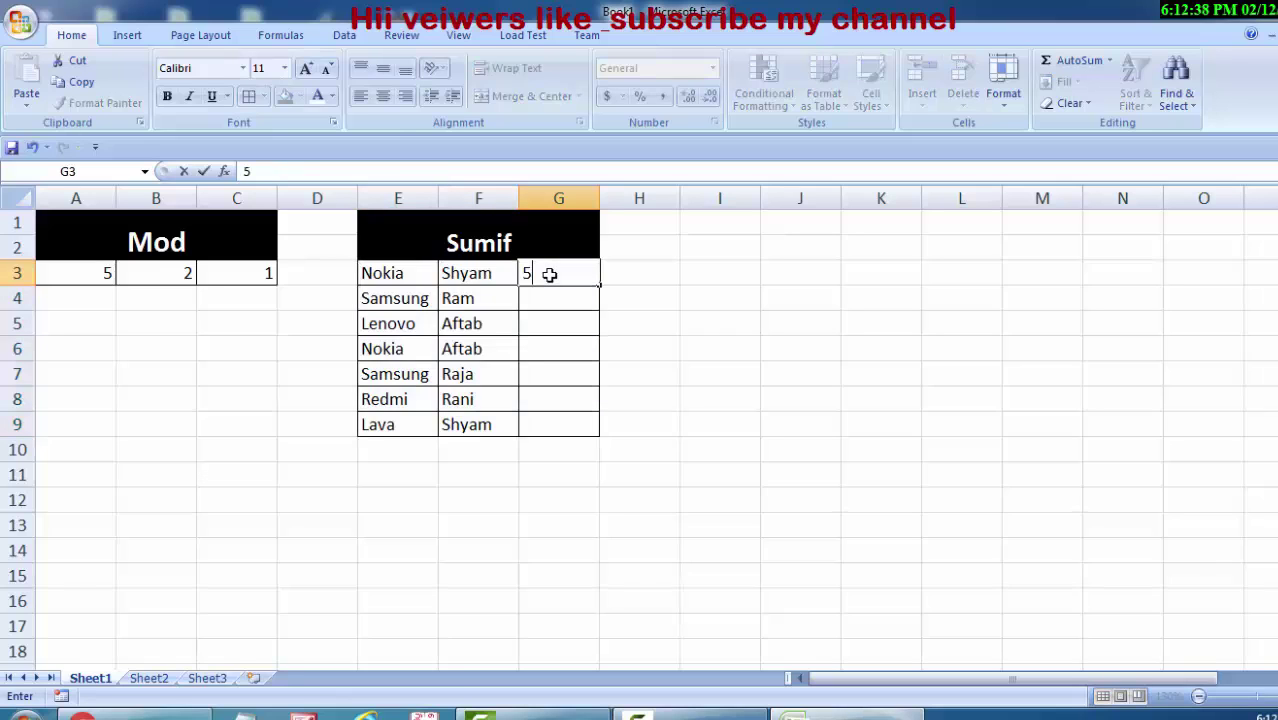
pyautogui.press('Return')
pyautogui.write('7')
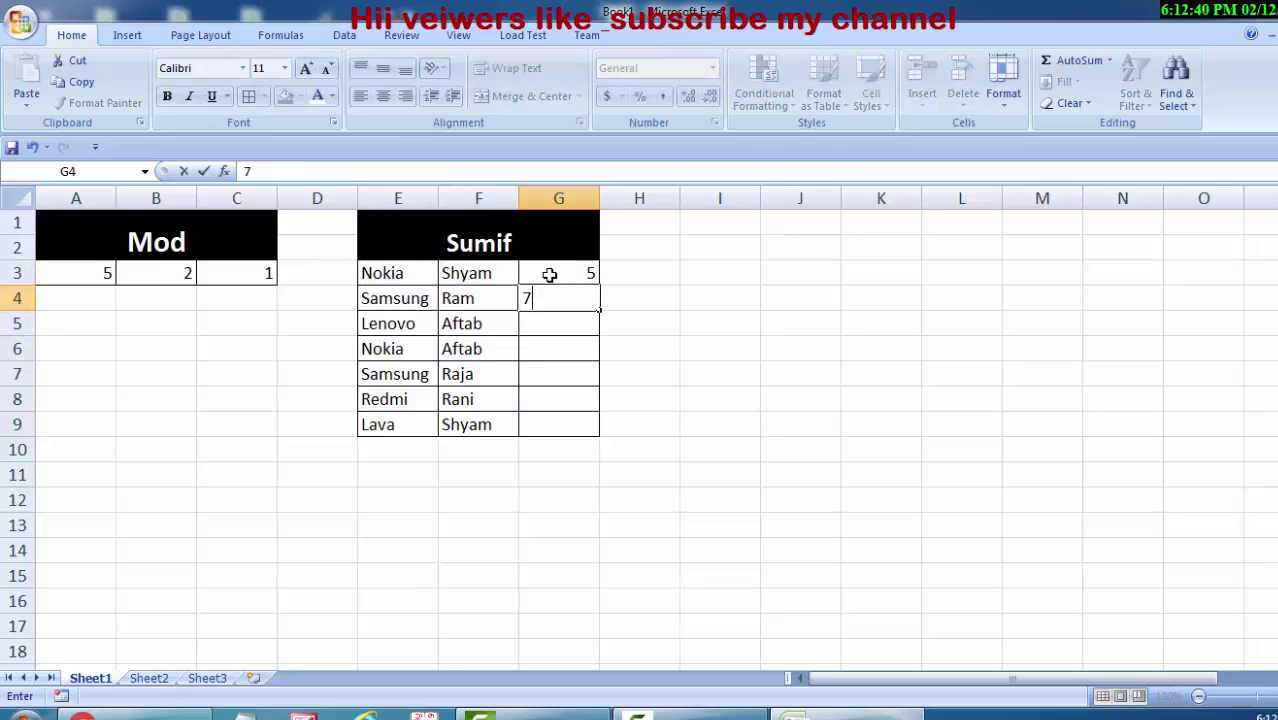
pyautogui.press('Return')
pyautogui.write('4')
pyautogui.press('Return')
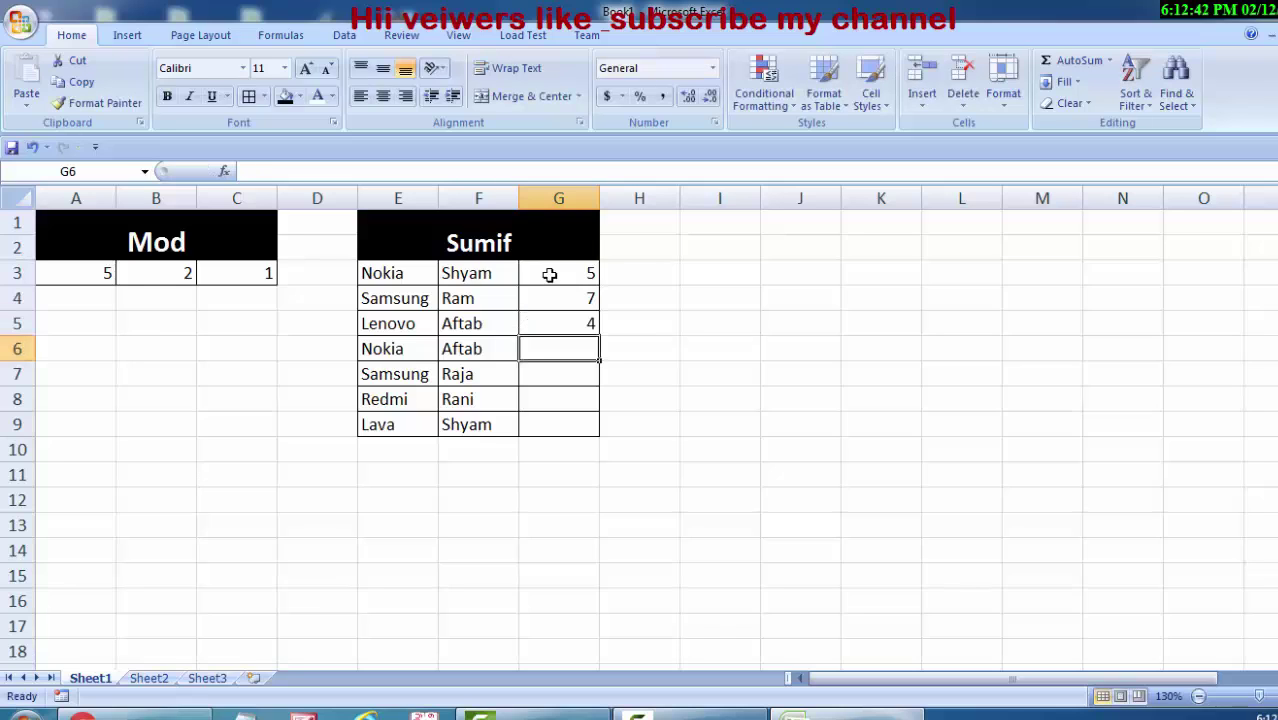
pyautogui.write('2')
pyautogui.press('Return')
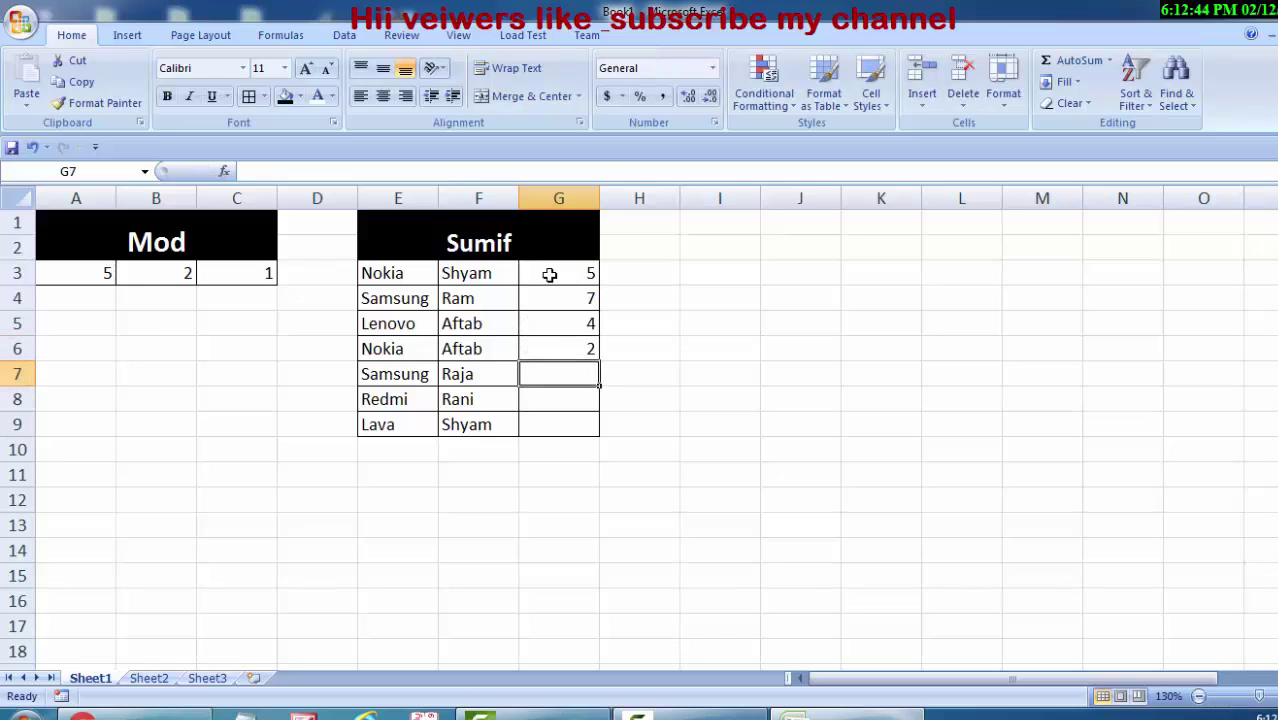
pyautogui.write('1')
pyautogui.press('Return')
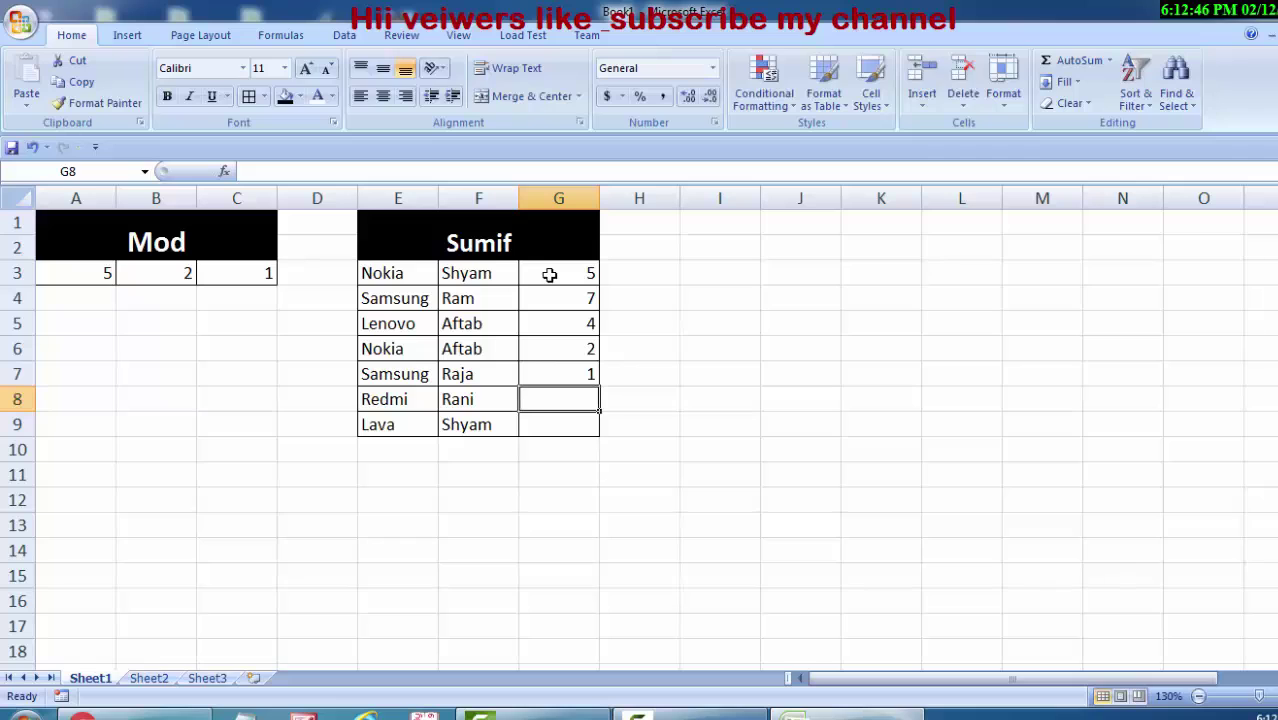
pyautogui.write('2')
pyautogui.press('Return')
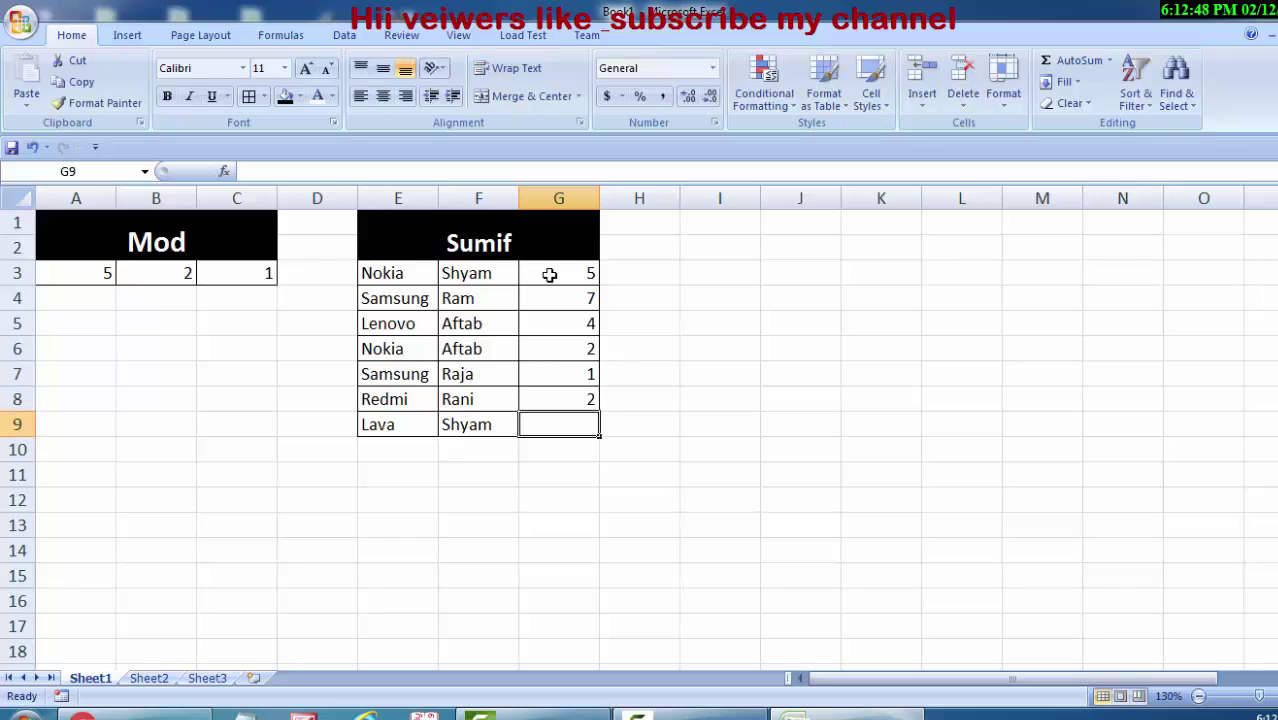
pyautogui.write('1')
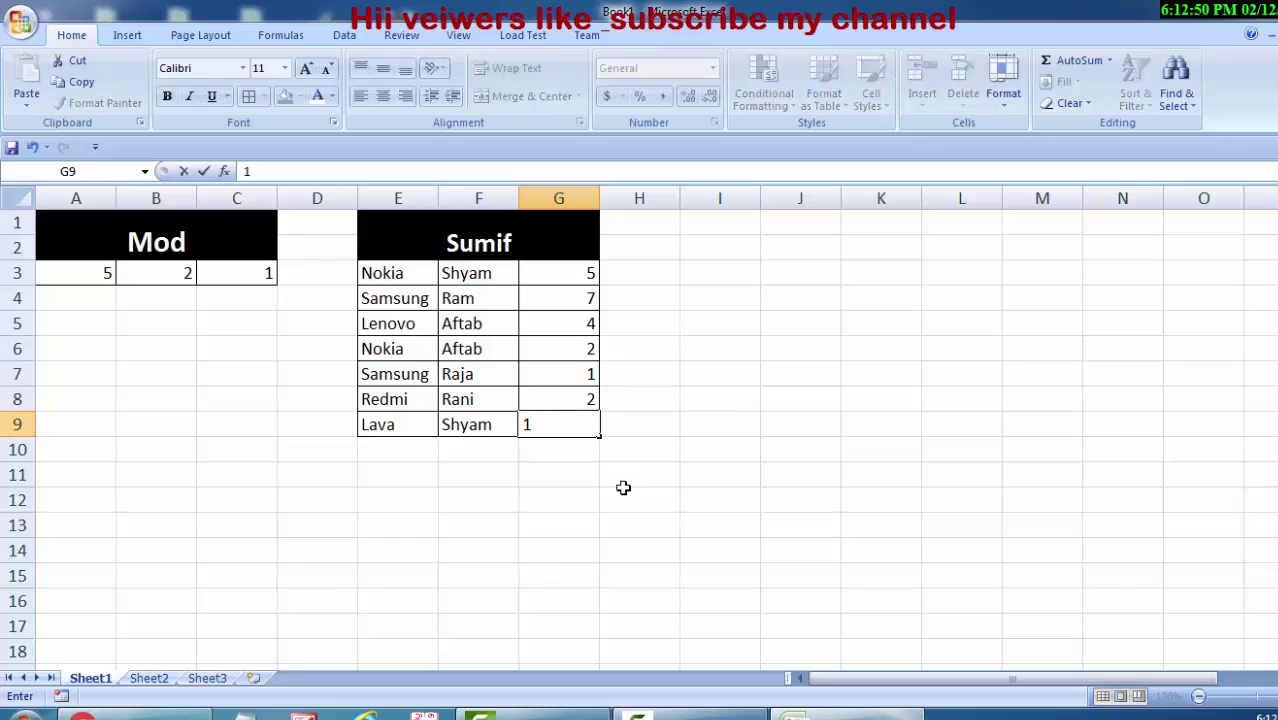
pyautogui.click(622, 488)
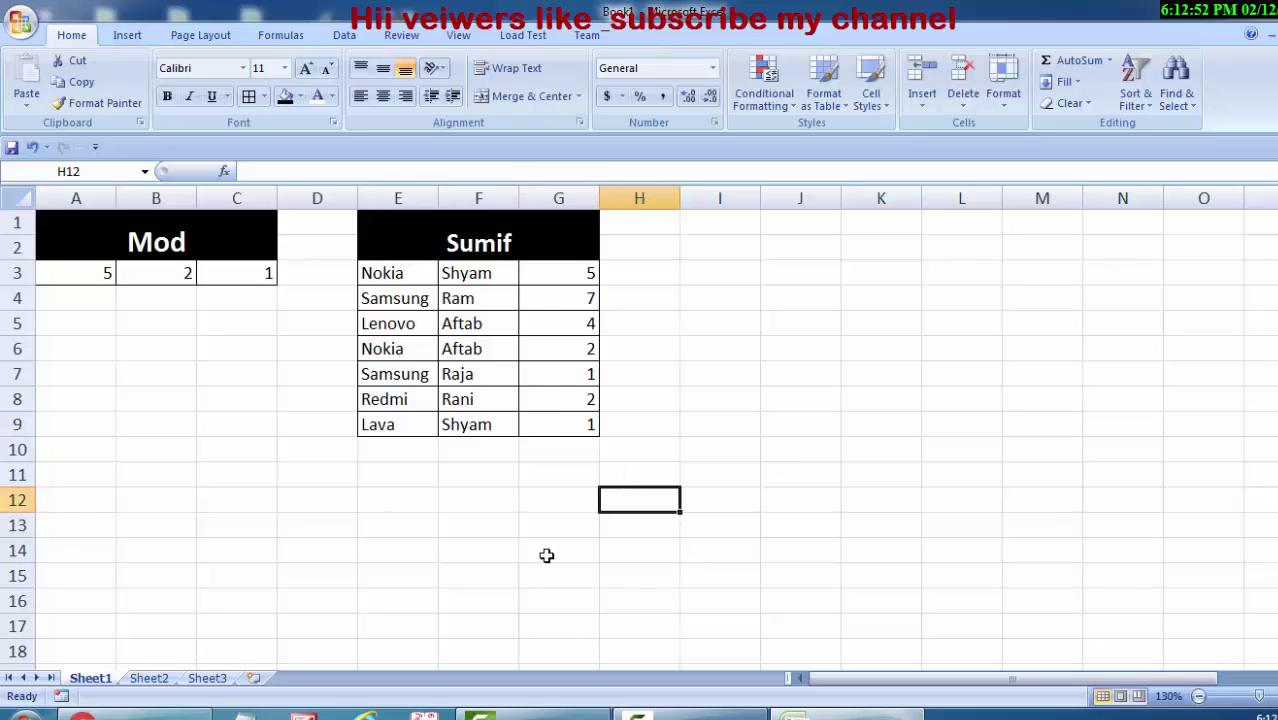
# Enter =SUMIF(E3:E9,E4,G3:G9) in F11, giving Samsung's total quantity of 8.
pyautogui.click(470, 474)
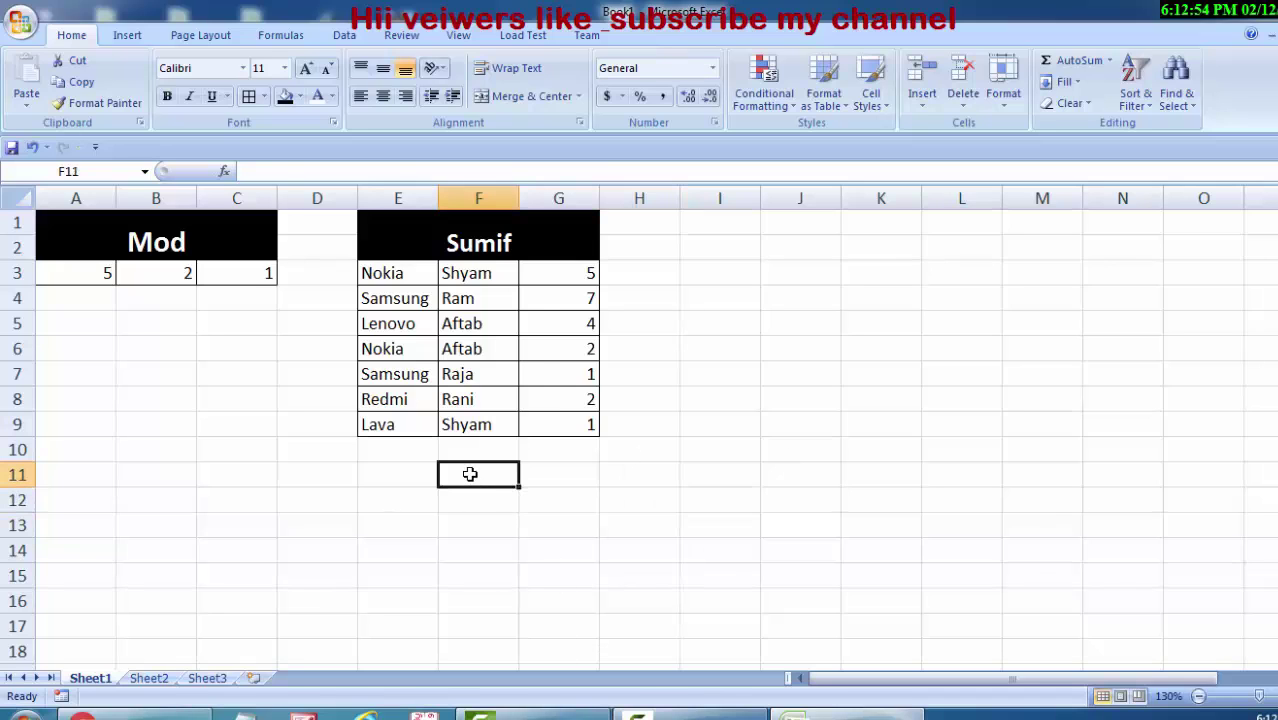
pyautogui.write('=su')
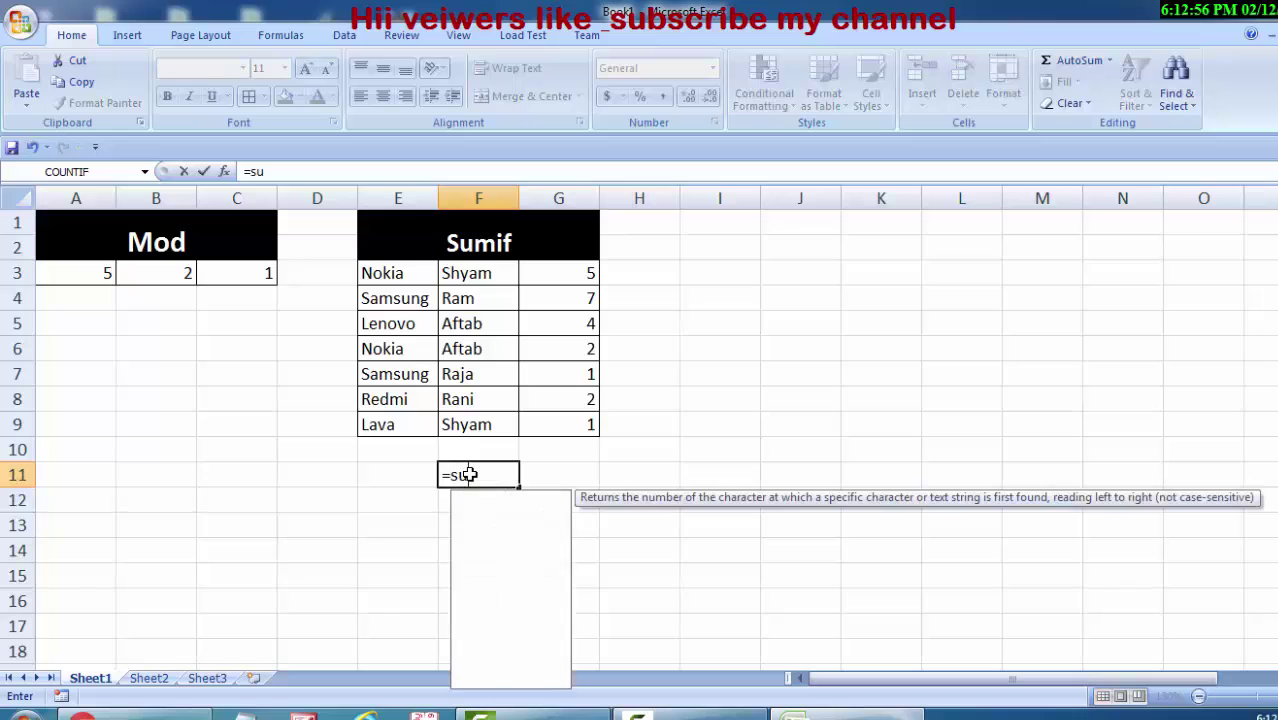
pyautogui.write('mif')
pyautogui.press('Tab')
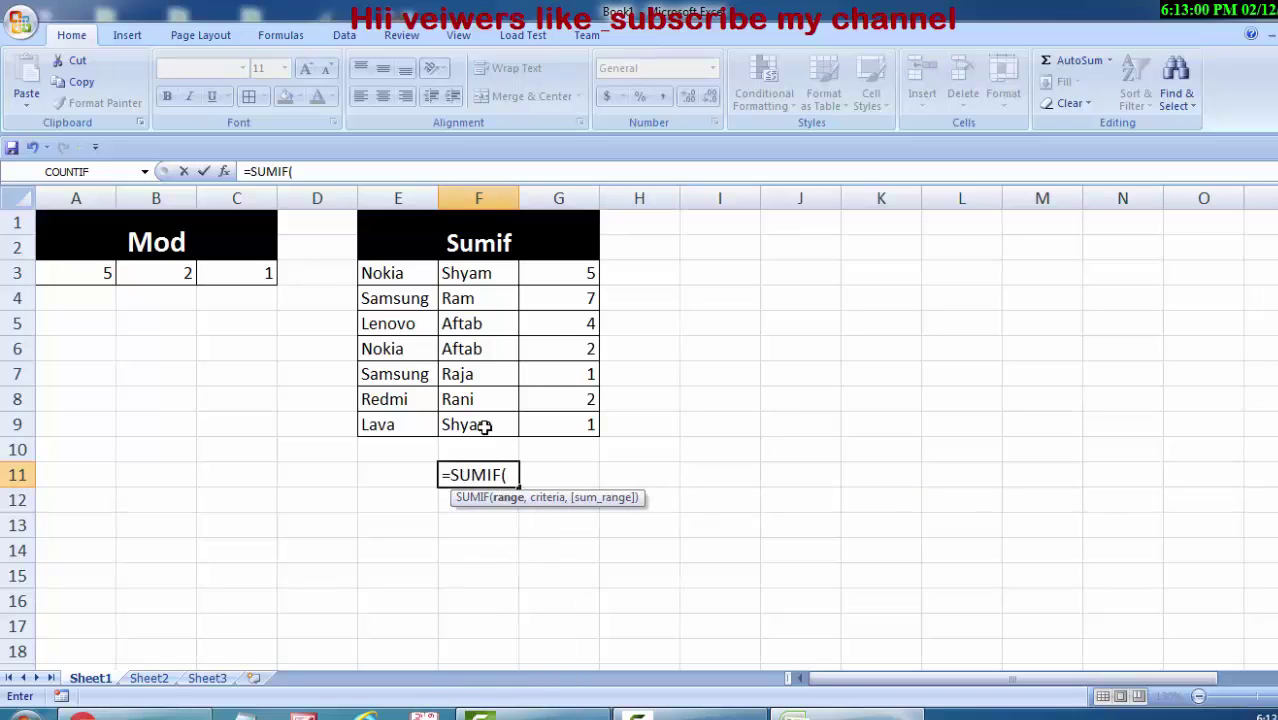
pyautogui.moveTo(402, 274); pyautogui.dragTo(405, 424)
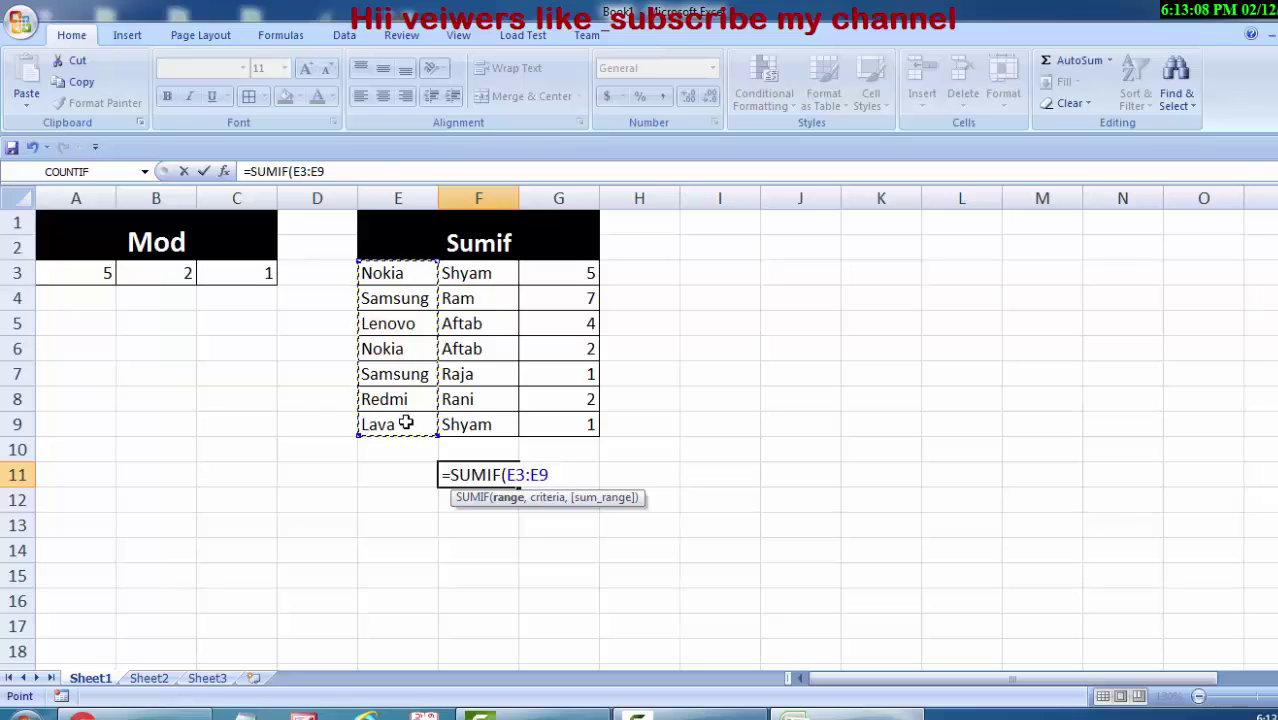
pyautogui.write(',')
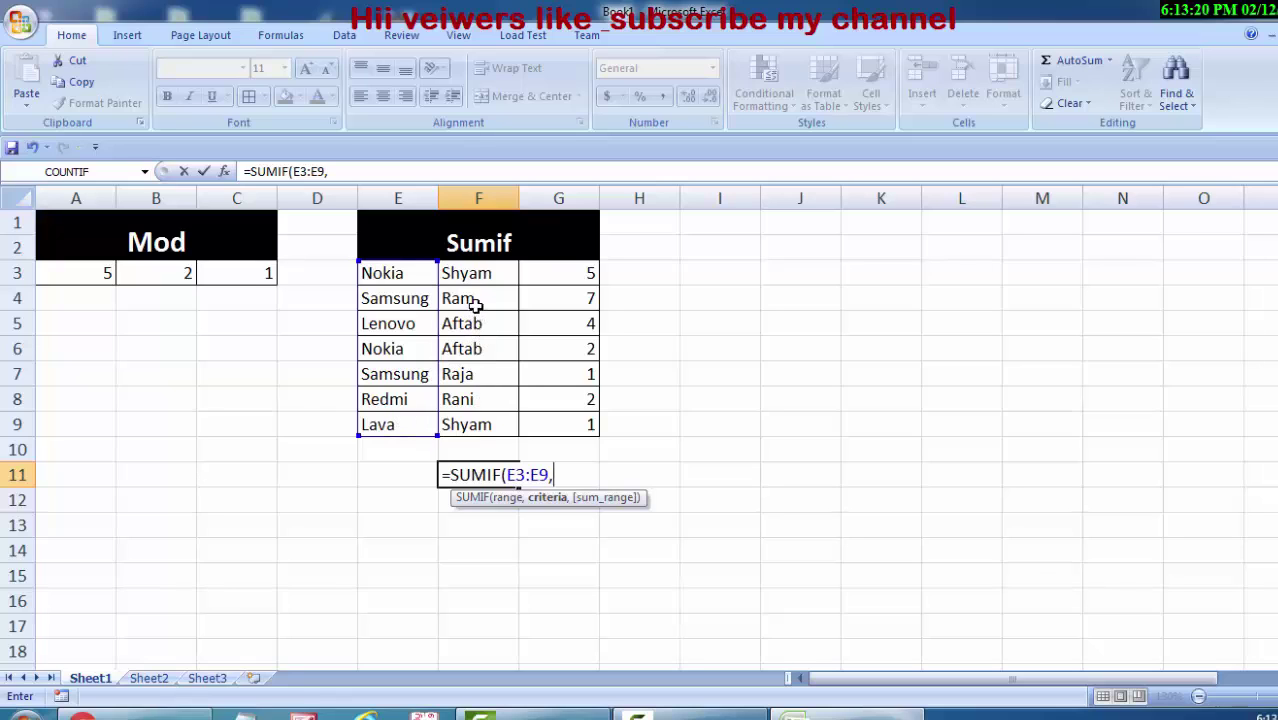
pyautogui.click(410, 300)
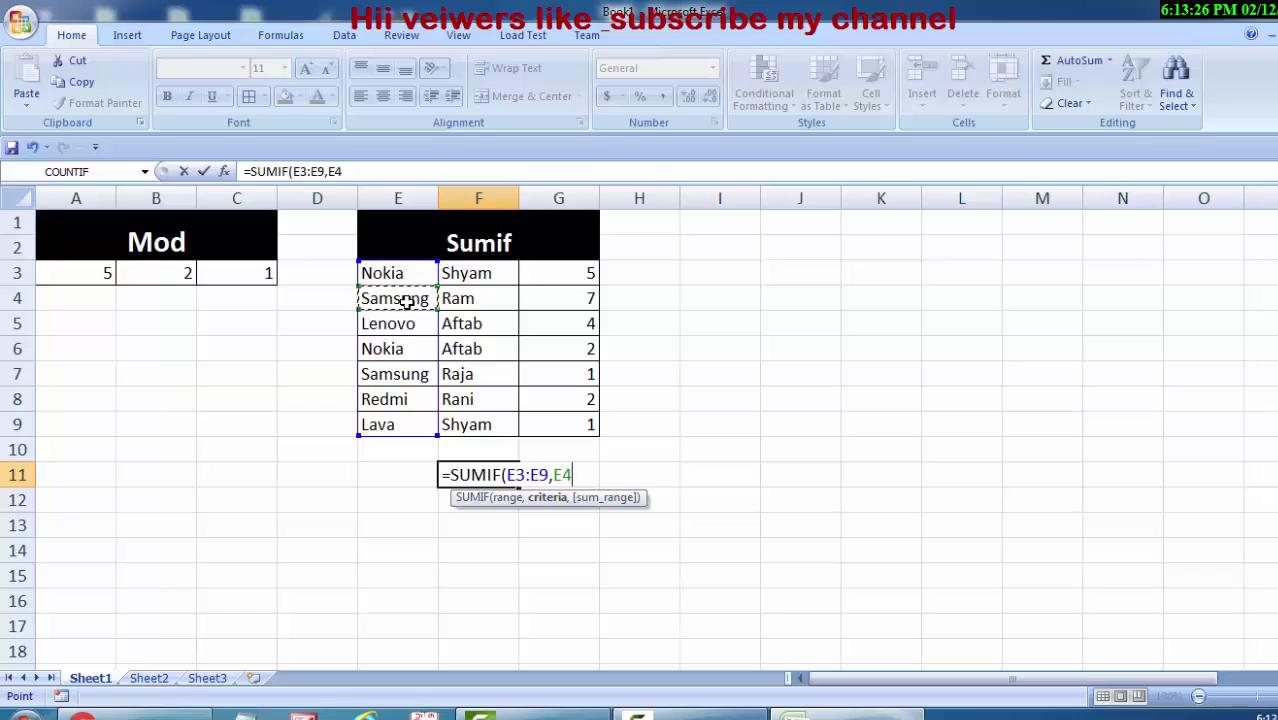
pyautogui.write(',')
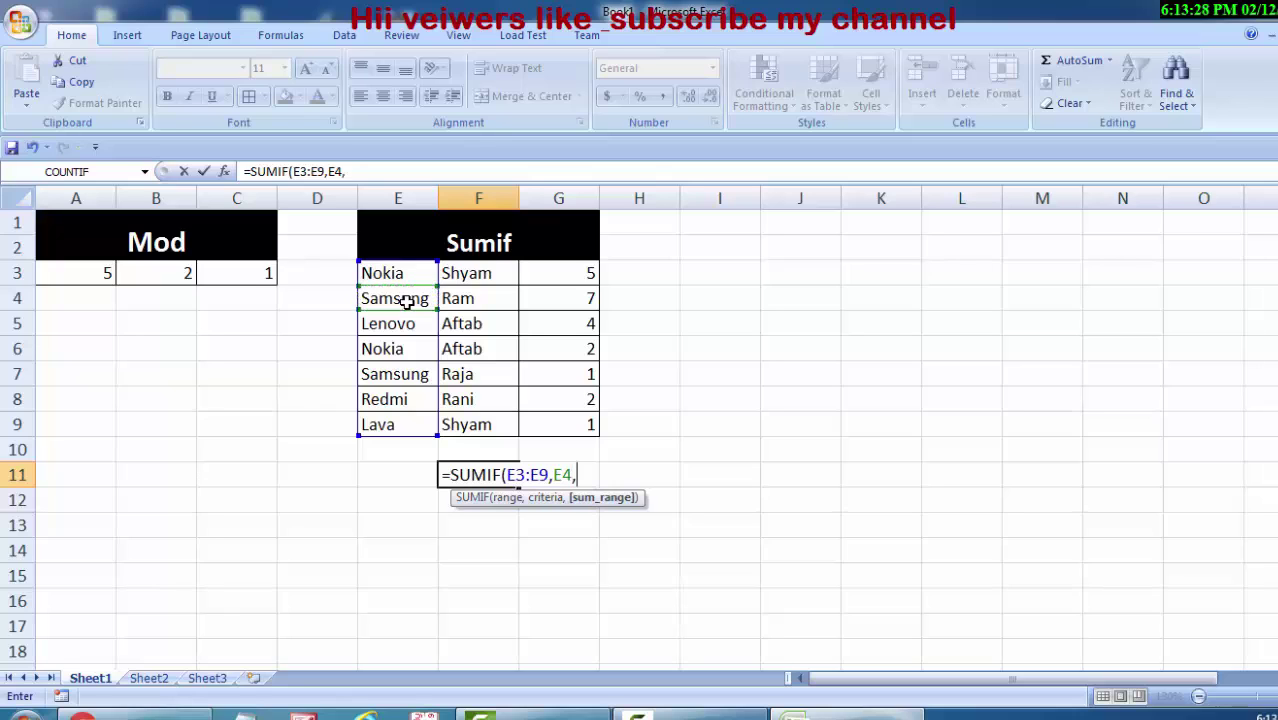
pyautogui.moveTo(536, 269); pyautogui.dragTo(556, 424)
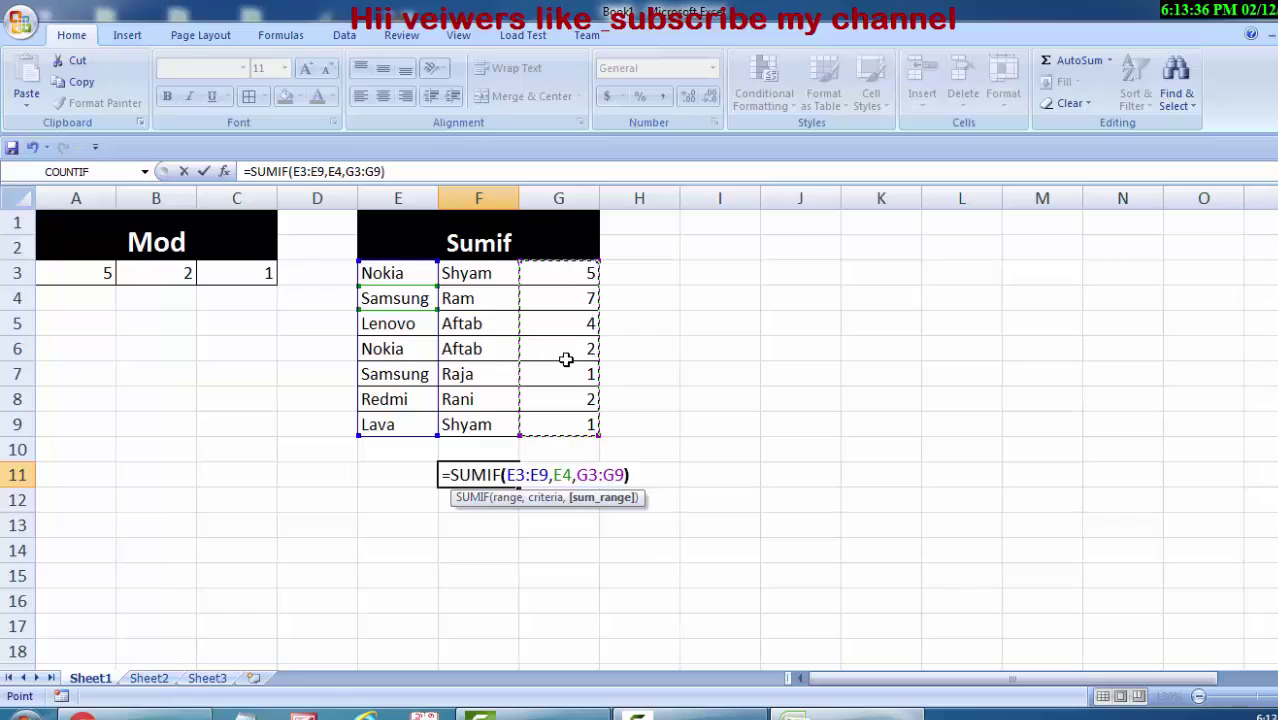
pyautogui.write(')')
pyautogui.press('Return')
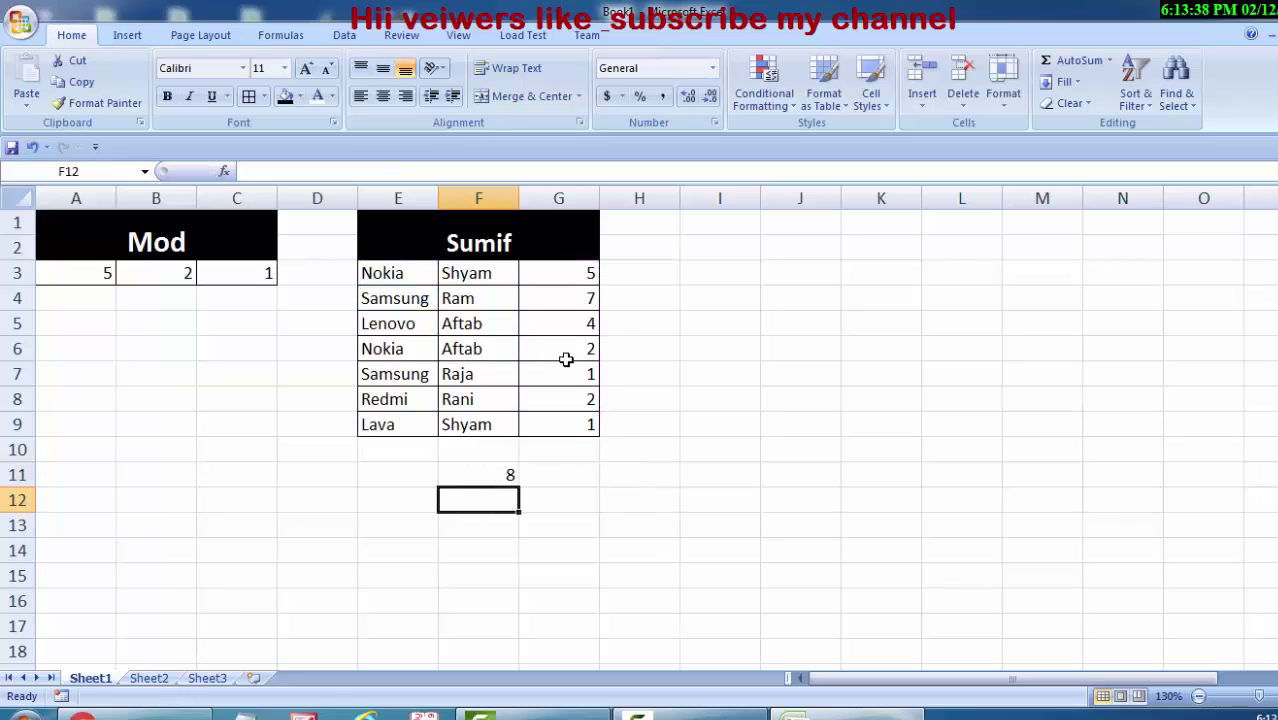
pyautogui.click(492, 468)
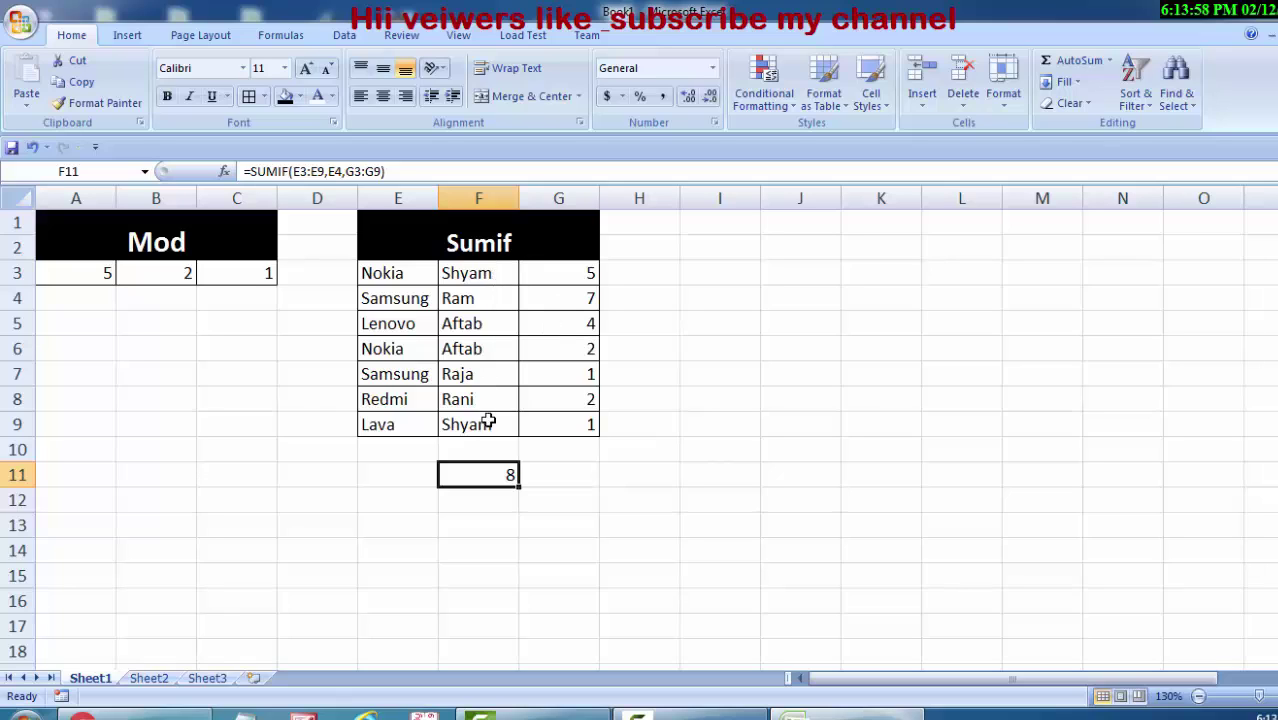
# Enter =SUMIF(F3:F9,F5,G3:G9) in F13 to total column G amounts matching F5, giving 6.
pyautogui.click(465, 522)
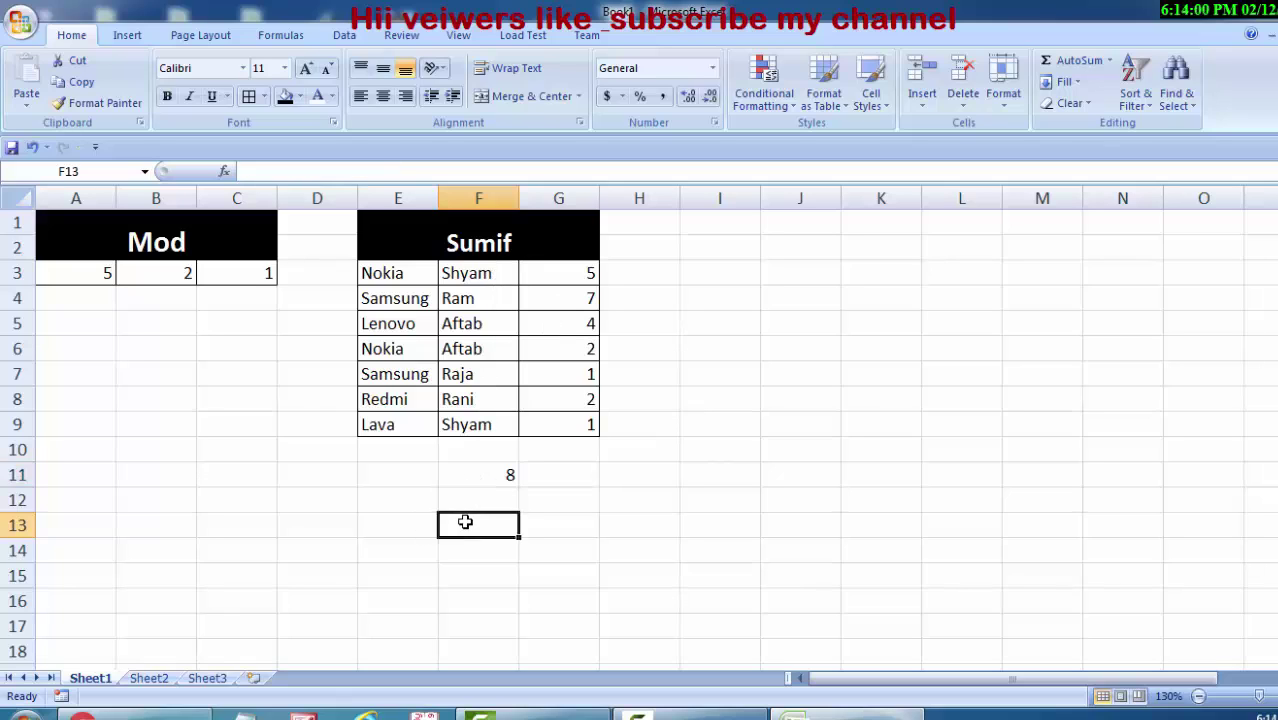
pyautogui.write('=')
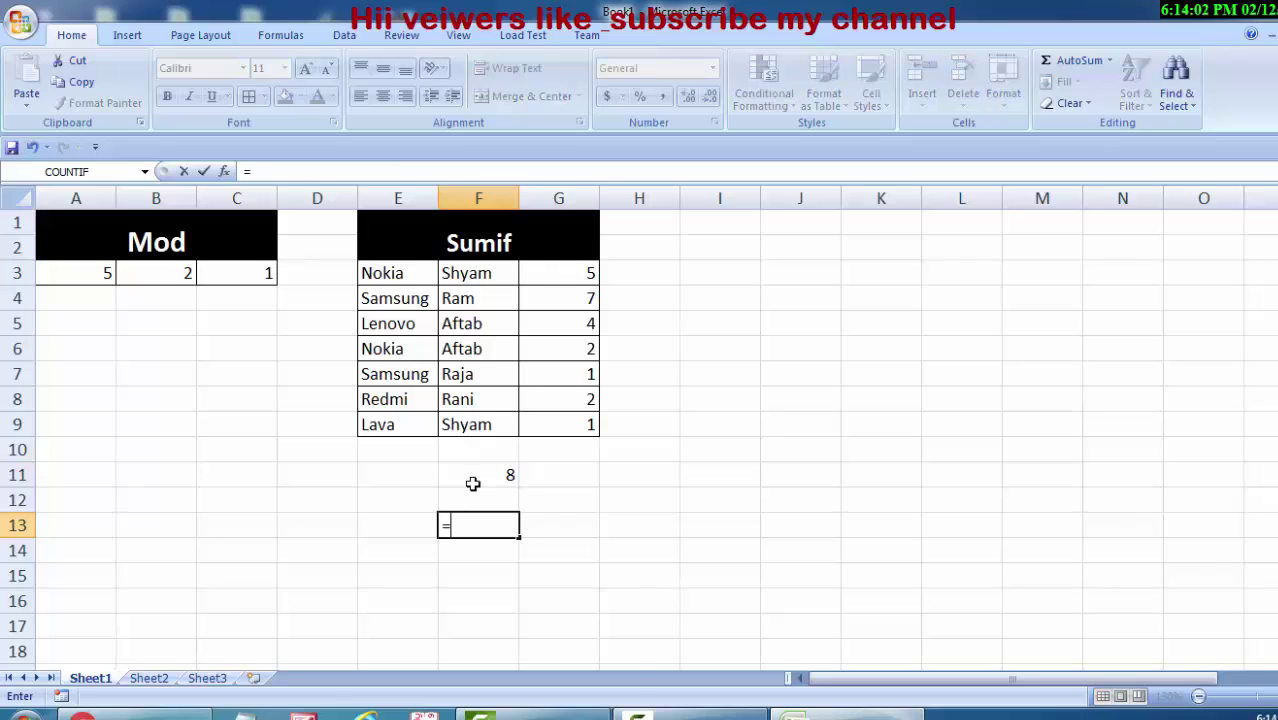
pyautogui.write('sumif')
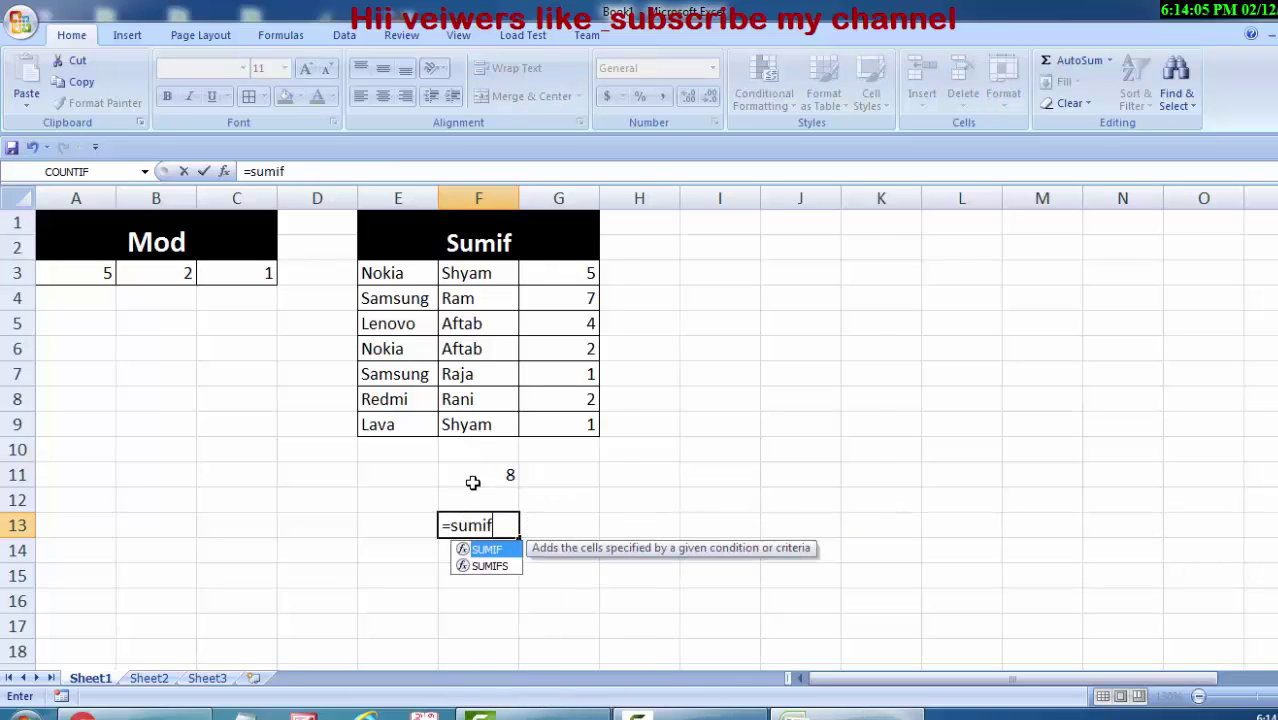
pyautogui.press('Tab')
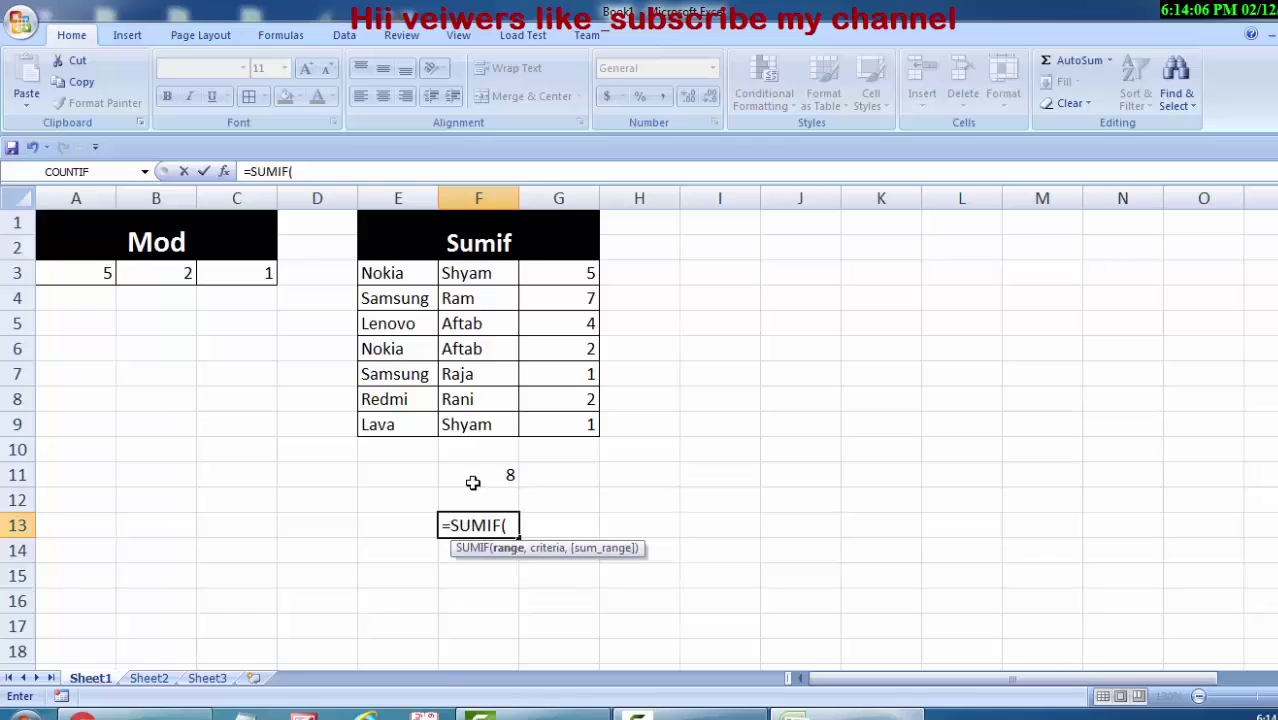
pyautogui.moveTo(467, 268); pyautogui.dragTo(487, 418)
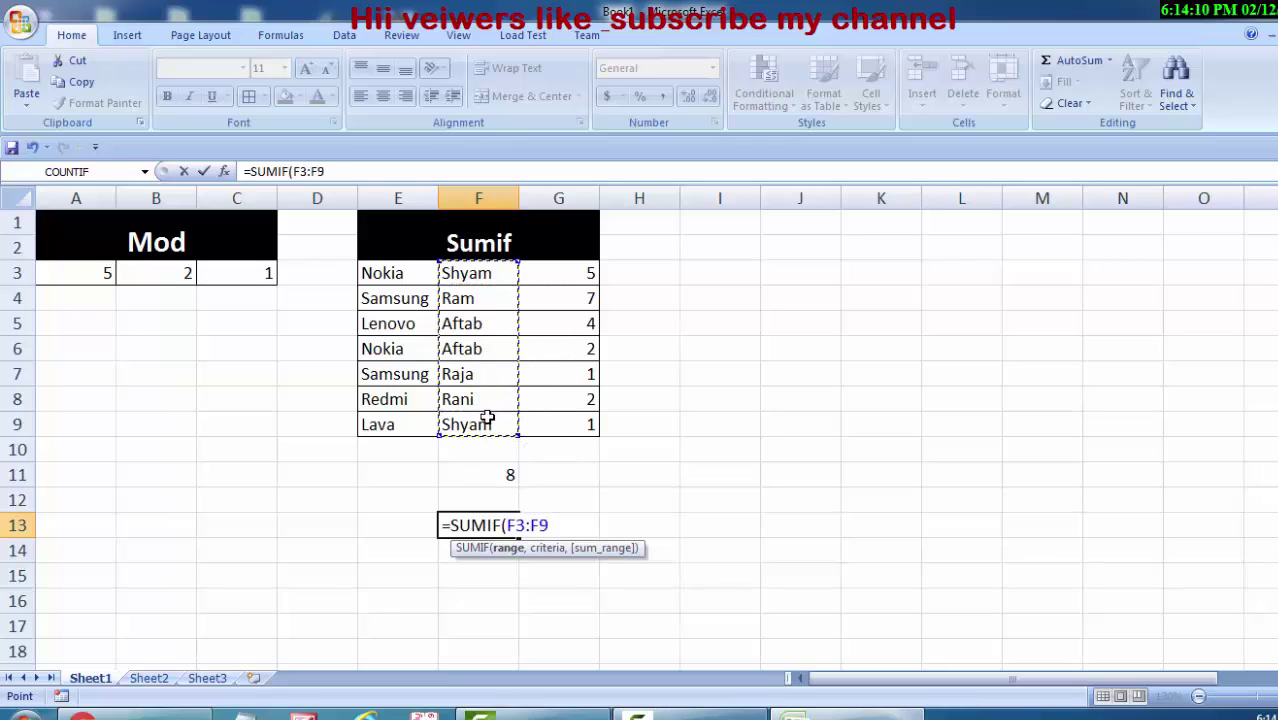
pyautogui.write(',')
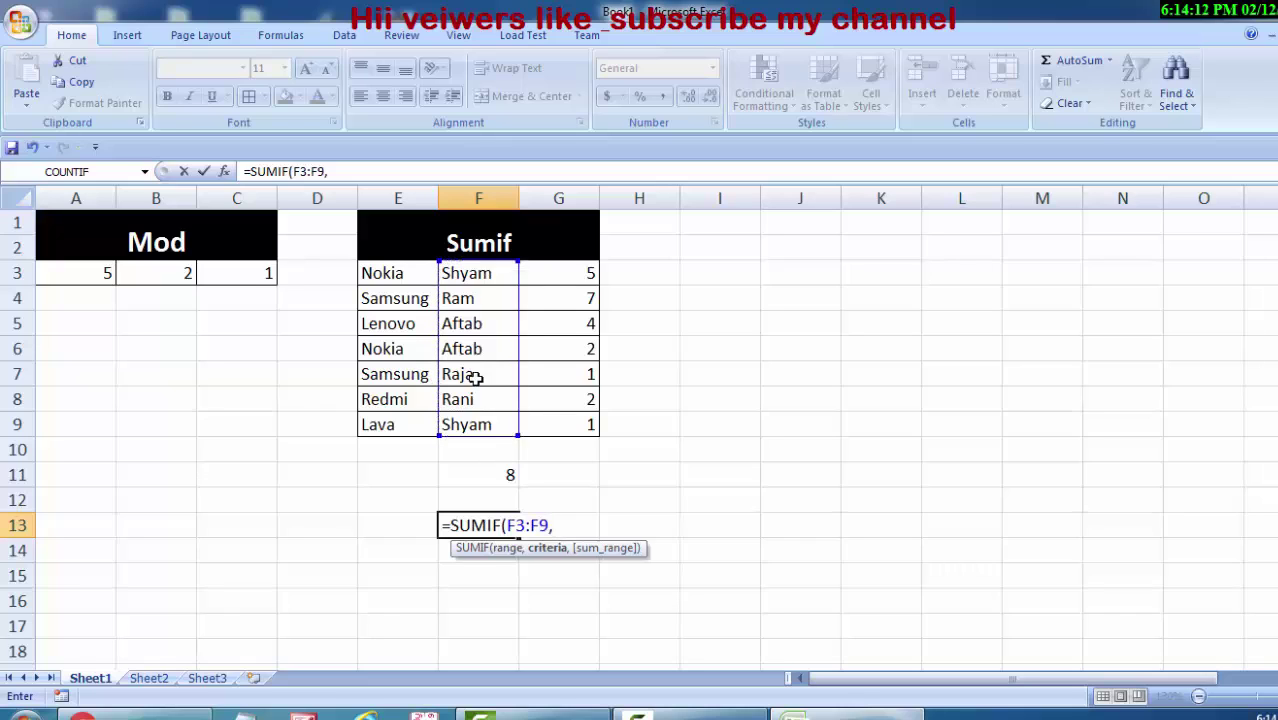
pyautogui.click(493, 328)
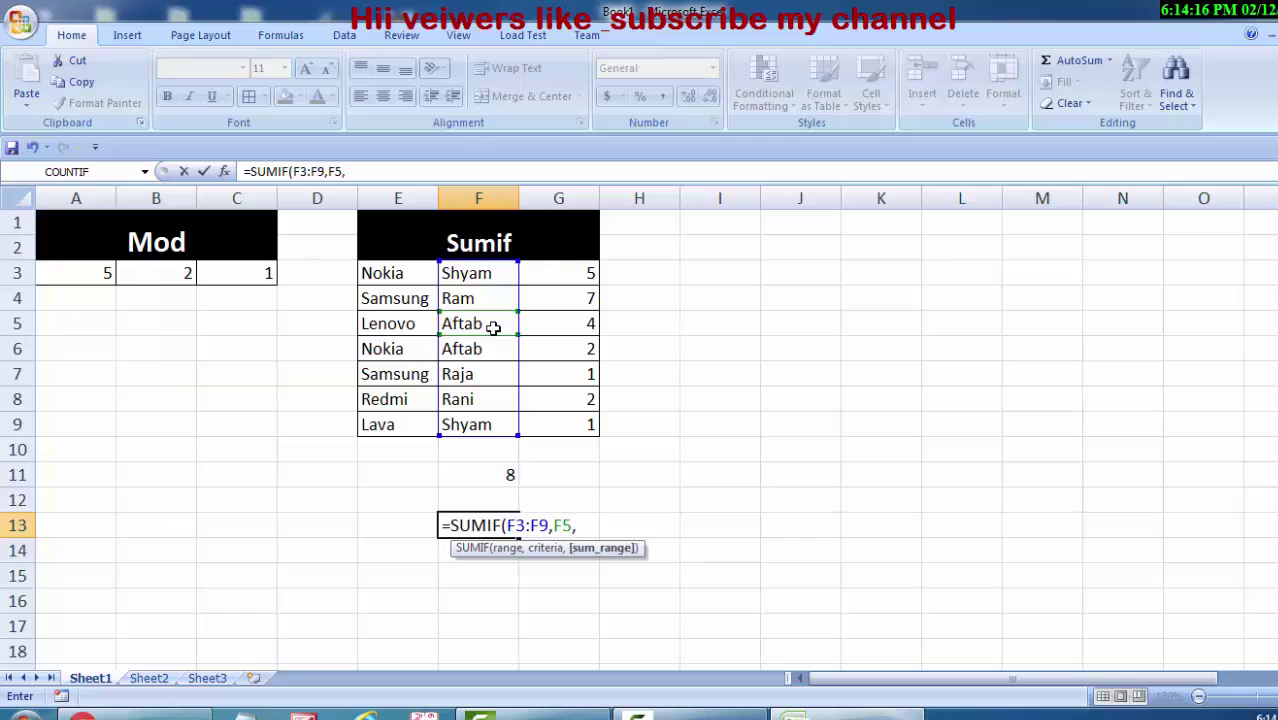
pyautogui.moveTo(566, 277); pyautogui.dragTo(568, 421)
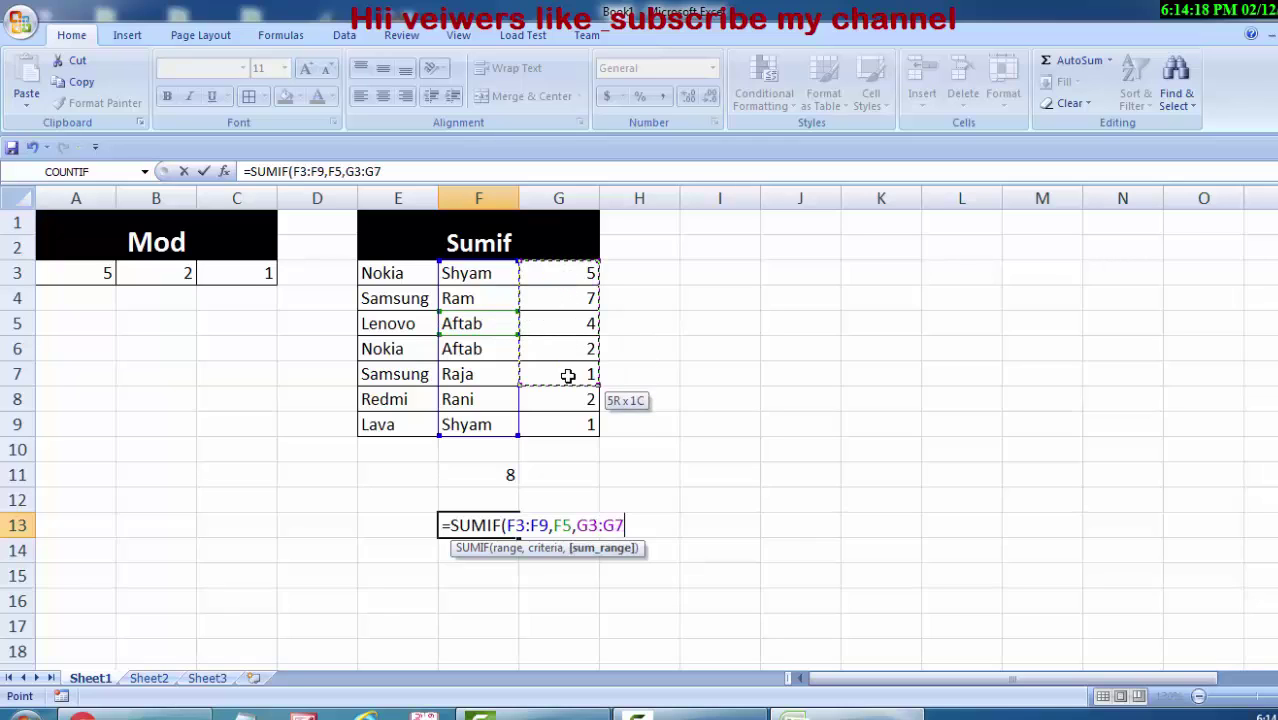
pyautogui.write(')')
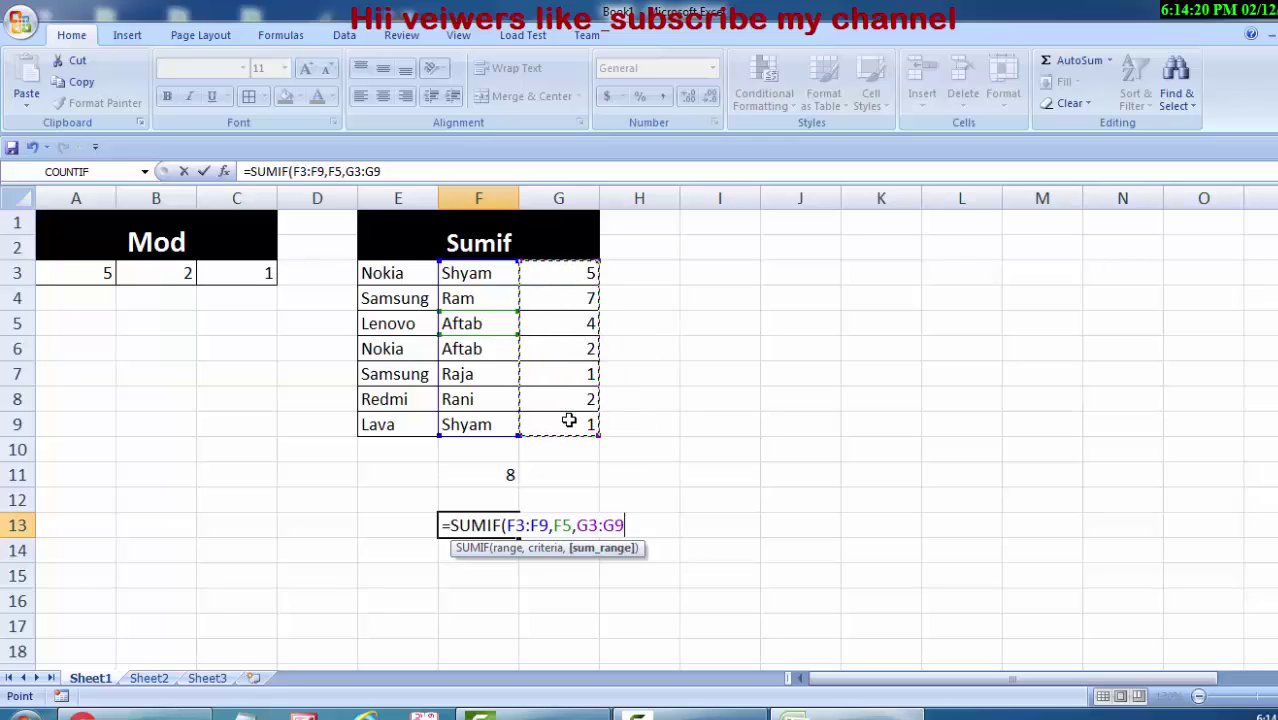
pyautogui.press('Return')
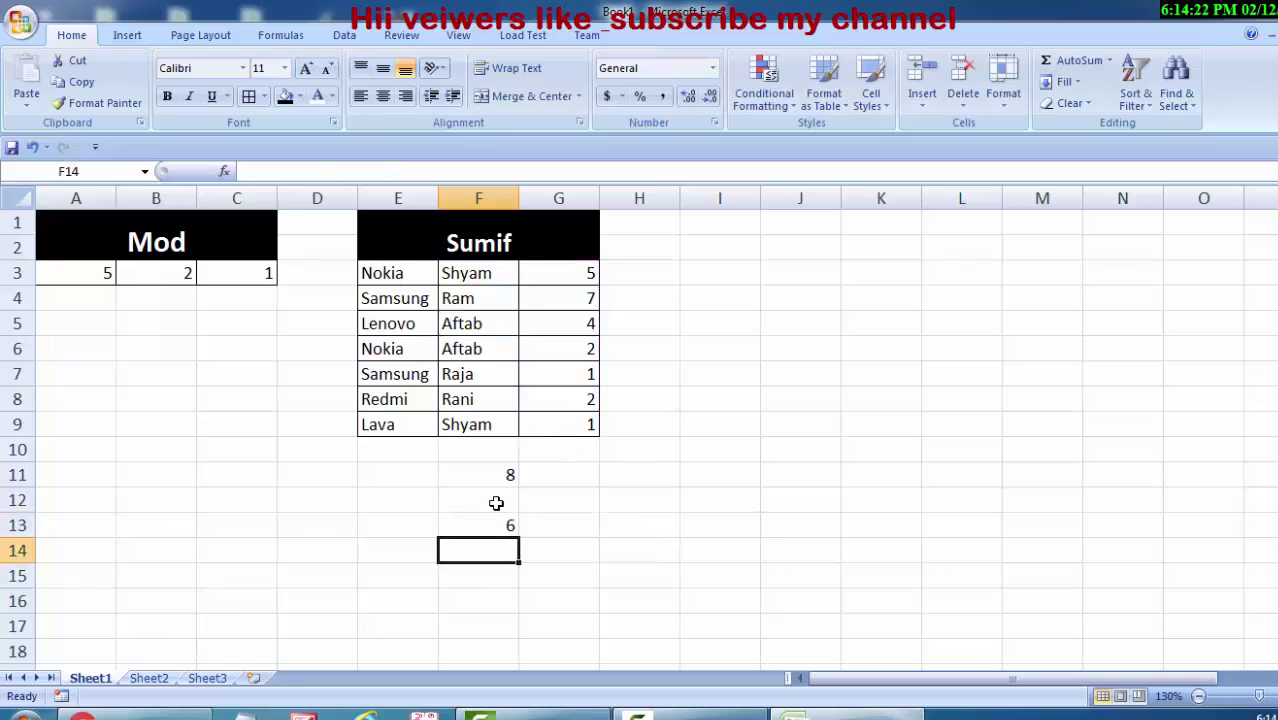
# Merge and centre I1:K2 and type the heading 'Sumifs' into the merged cell.
pyautogui.click(494, 525)
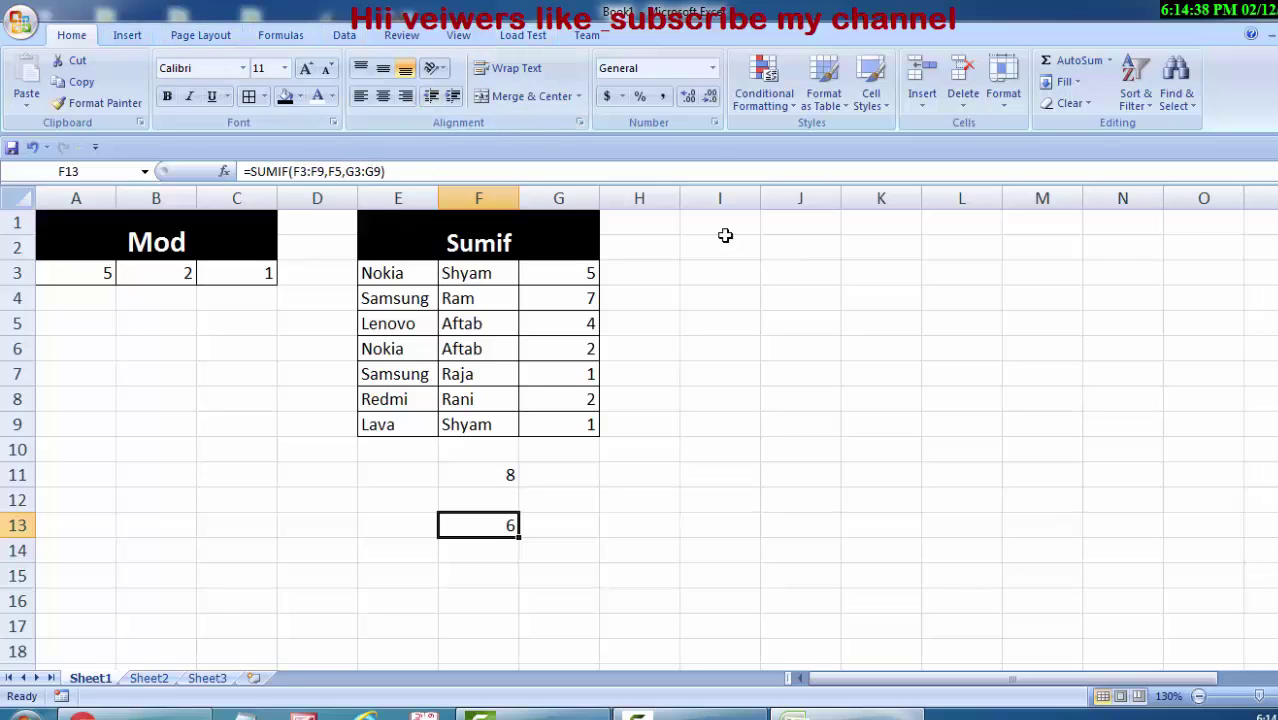
pyautogui.moveTo(718, 228)
pyautogui.mouseDown()
pyautogui.moveTo(740, 247)
pyautogui.moveTo(872, 252)
pyautogui.mouseUp()
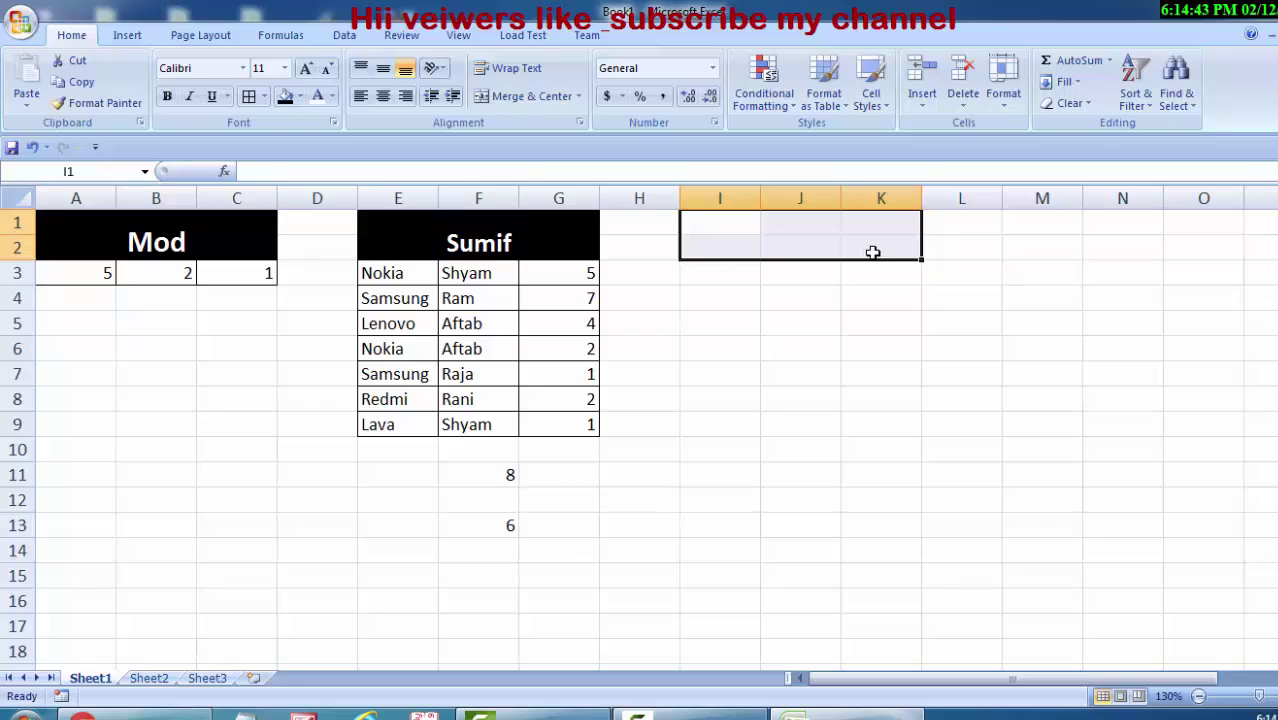
pyautogui.click(510, 100)
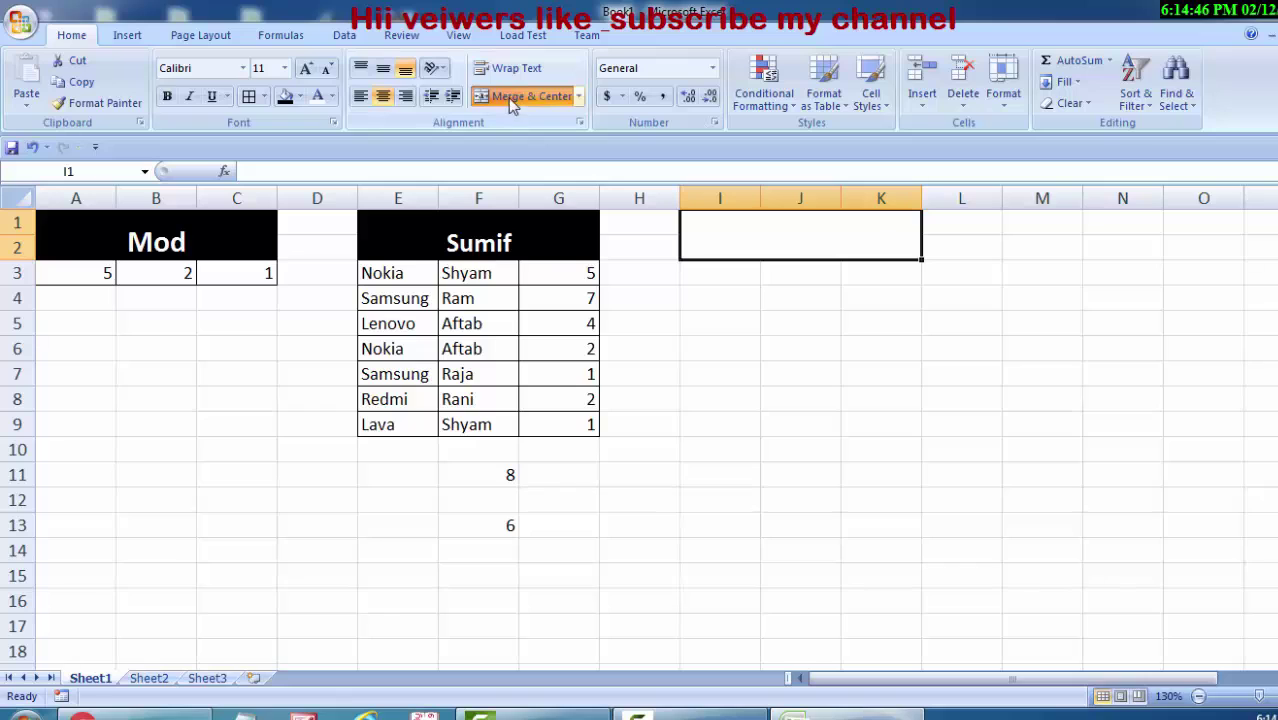
pyautogui.doubleClick(734, 236)
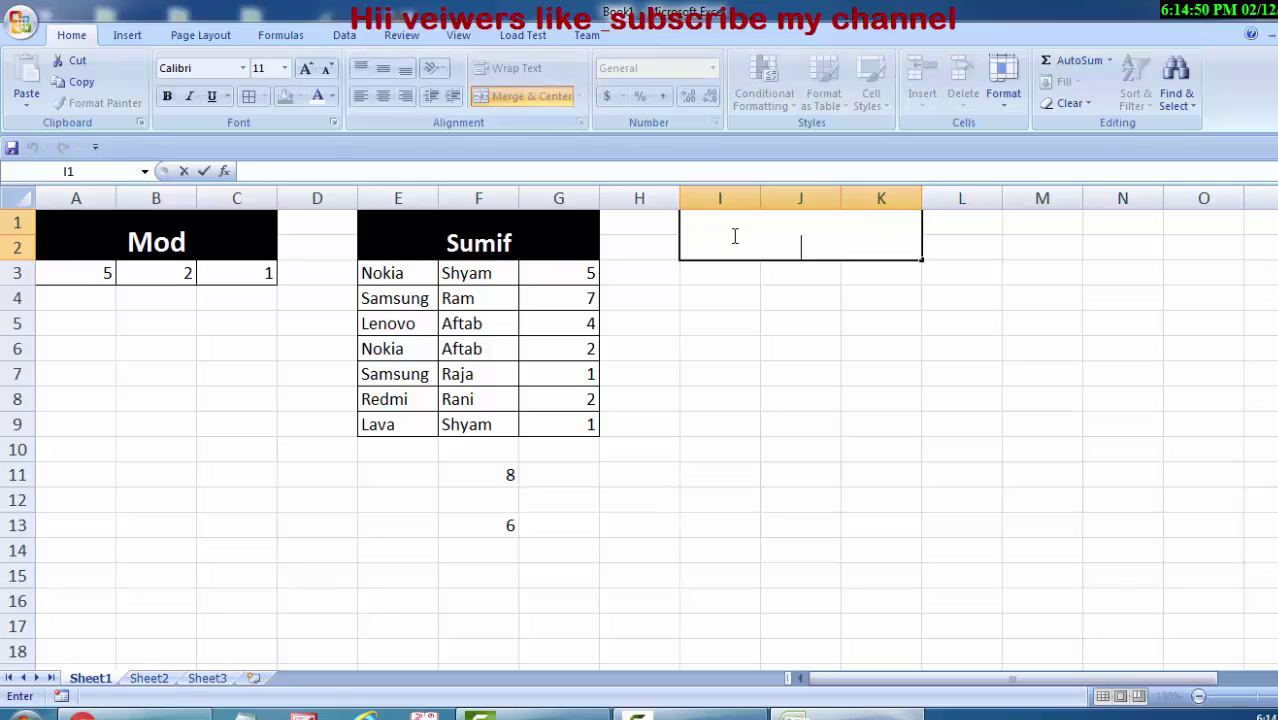
pyautogui.write('Sumi')
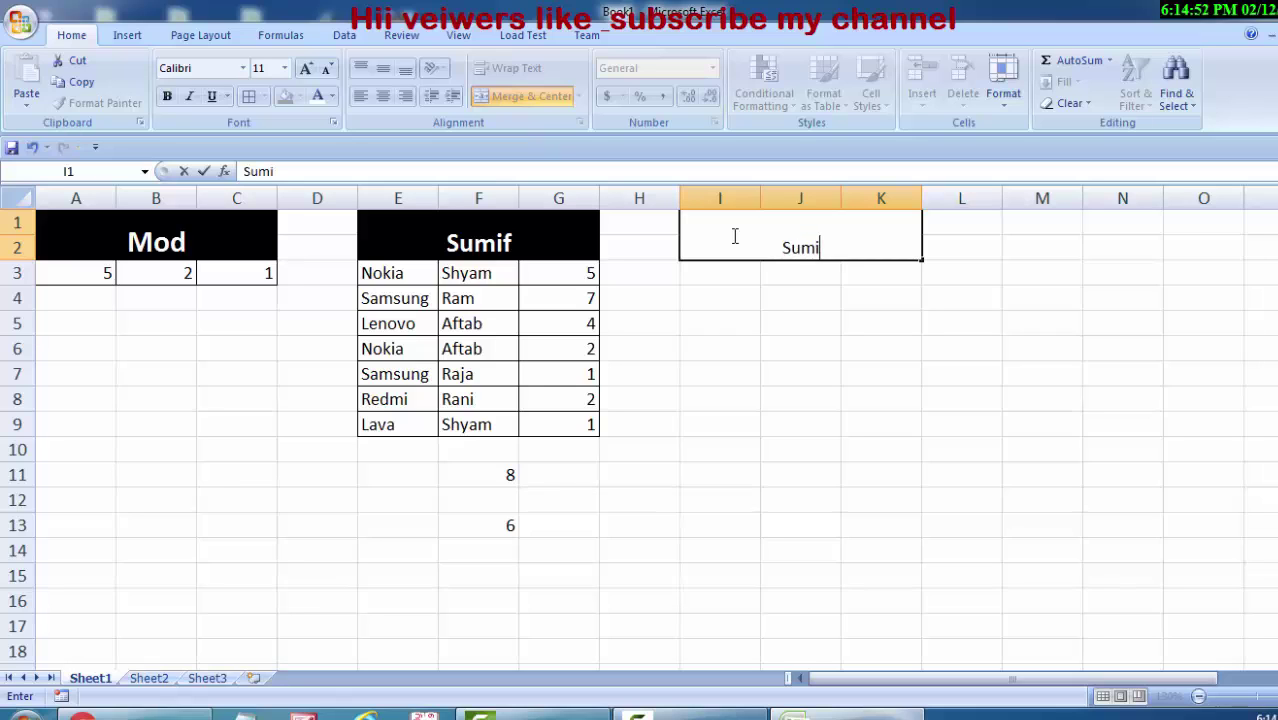
pyautogui.write('fs')
pyautogui.click(807, 317)
pyautogui.click(811, 246)
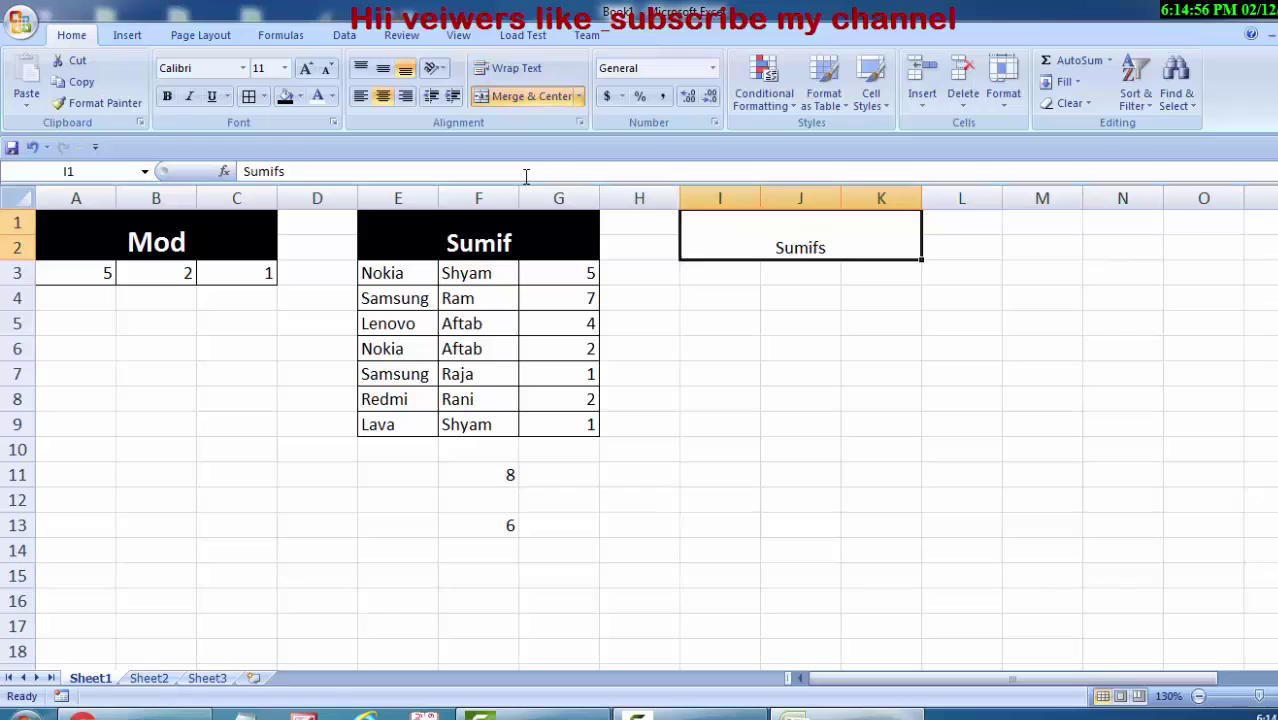
pyautogui.click(466, 246)
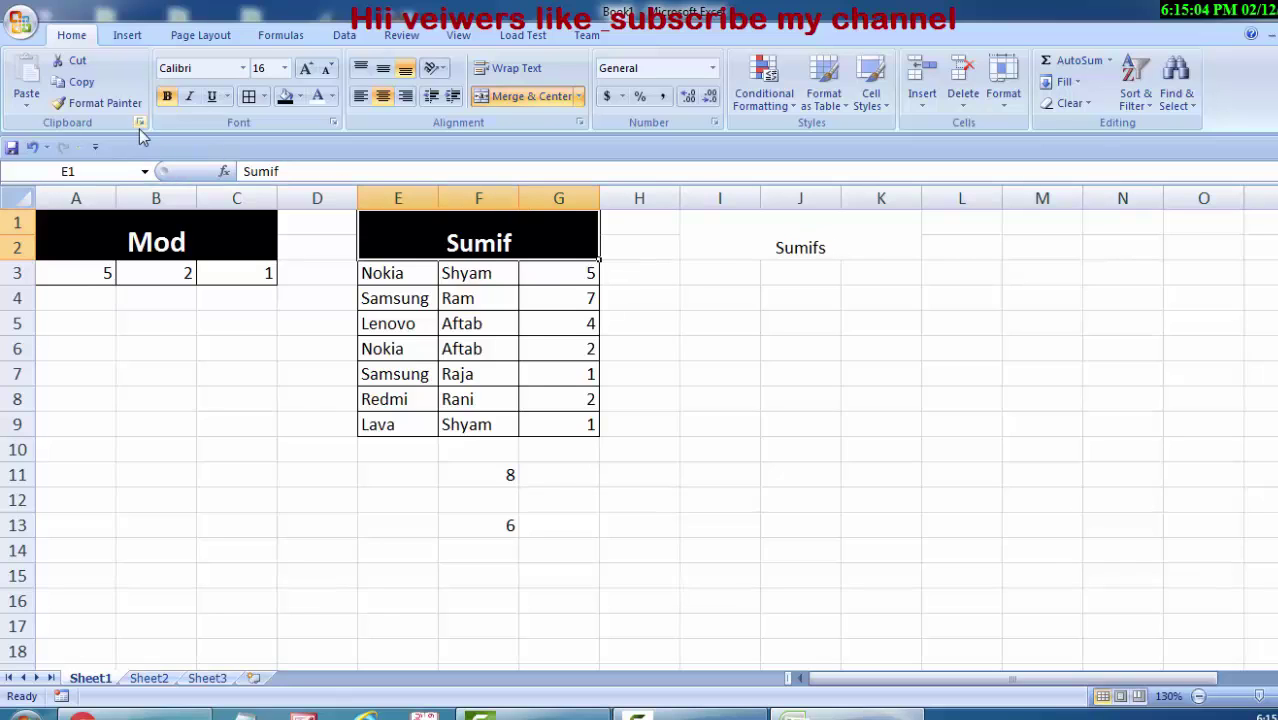
# Copy the Sumif header's black bold style onto Sumifs with Format Painter and set it to size 14.
pyautogui.click(104, 103)
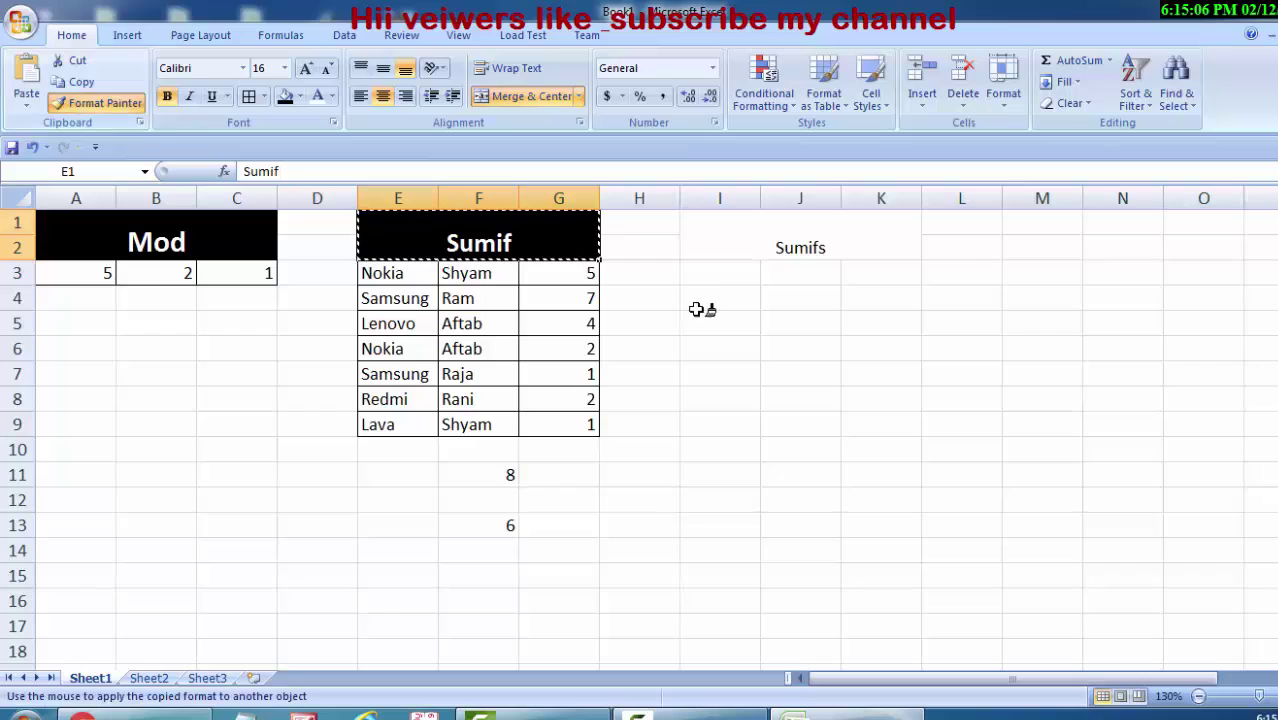
pyautogui.click(763, 246)
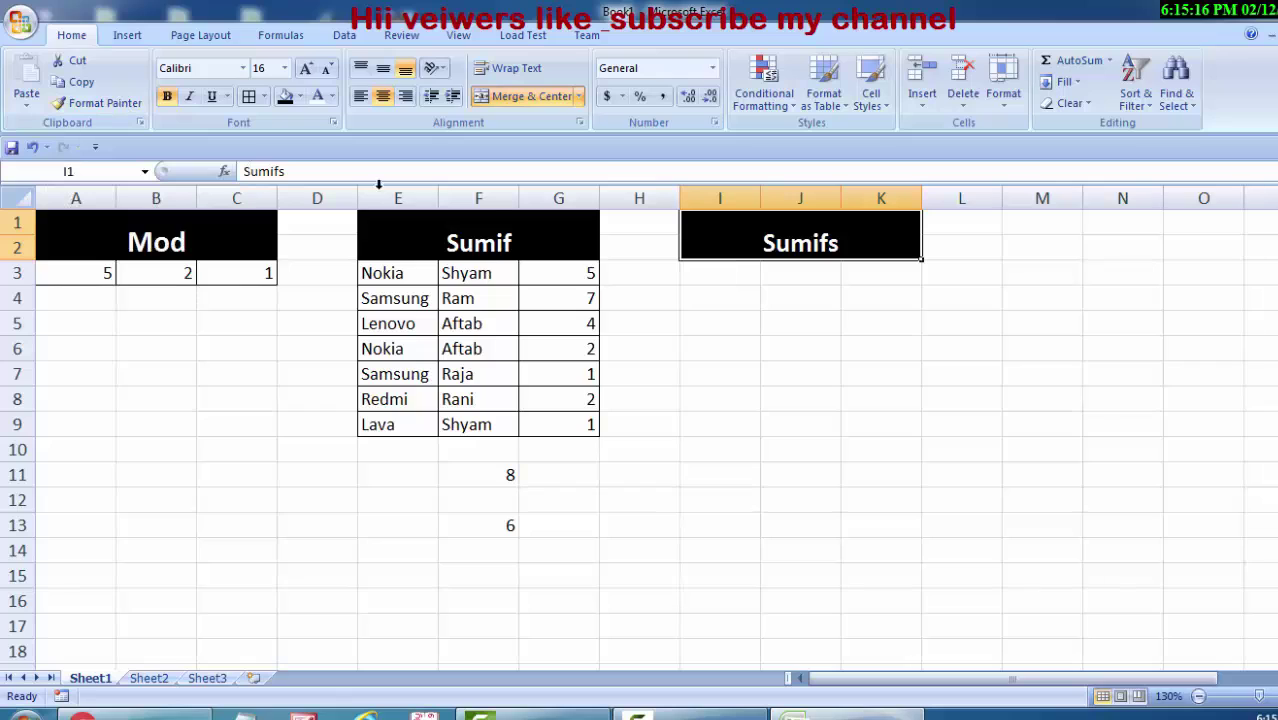
pyautogui.click(305, 72)
pyautogui.click(305, 72)
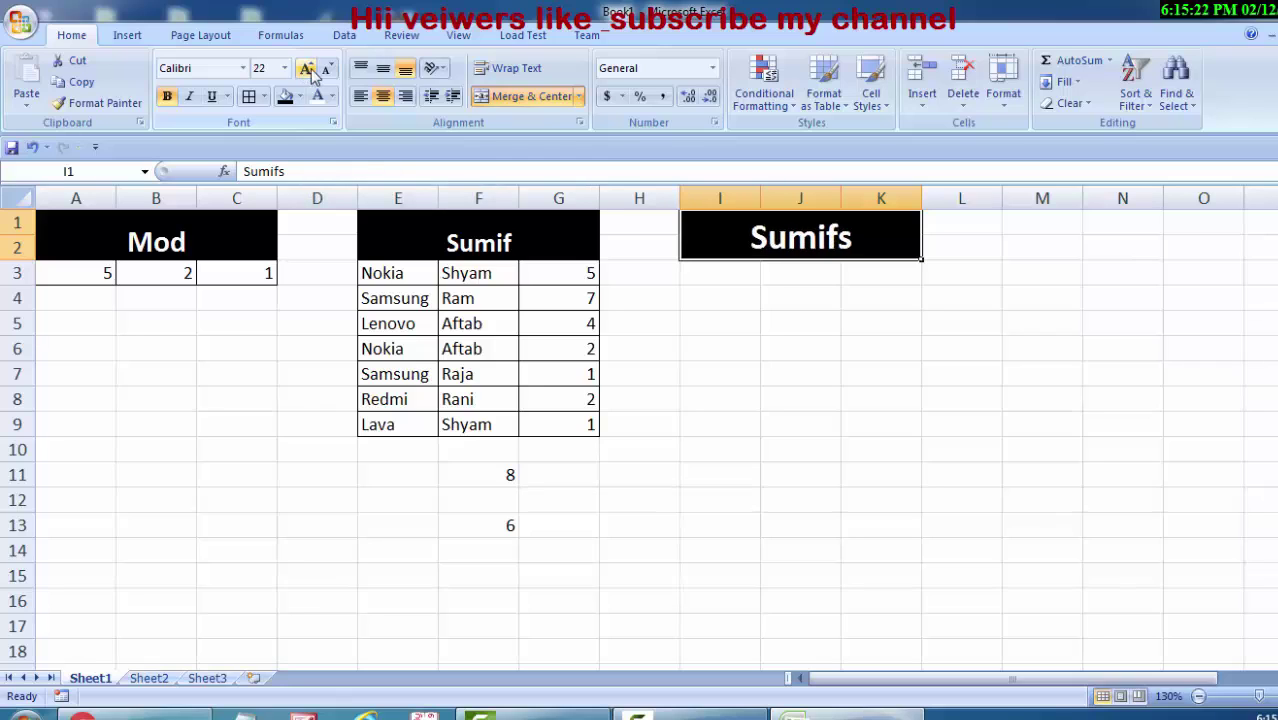
pyautogui.click(335, 76)
pyautogui.click(335, 76)
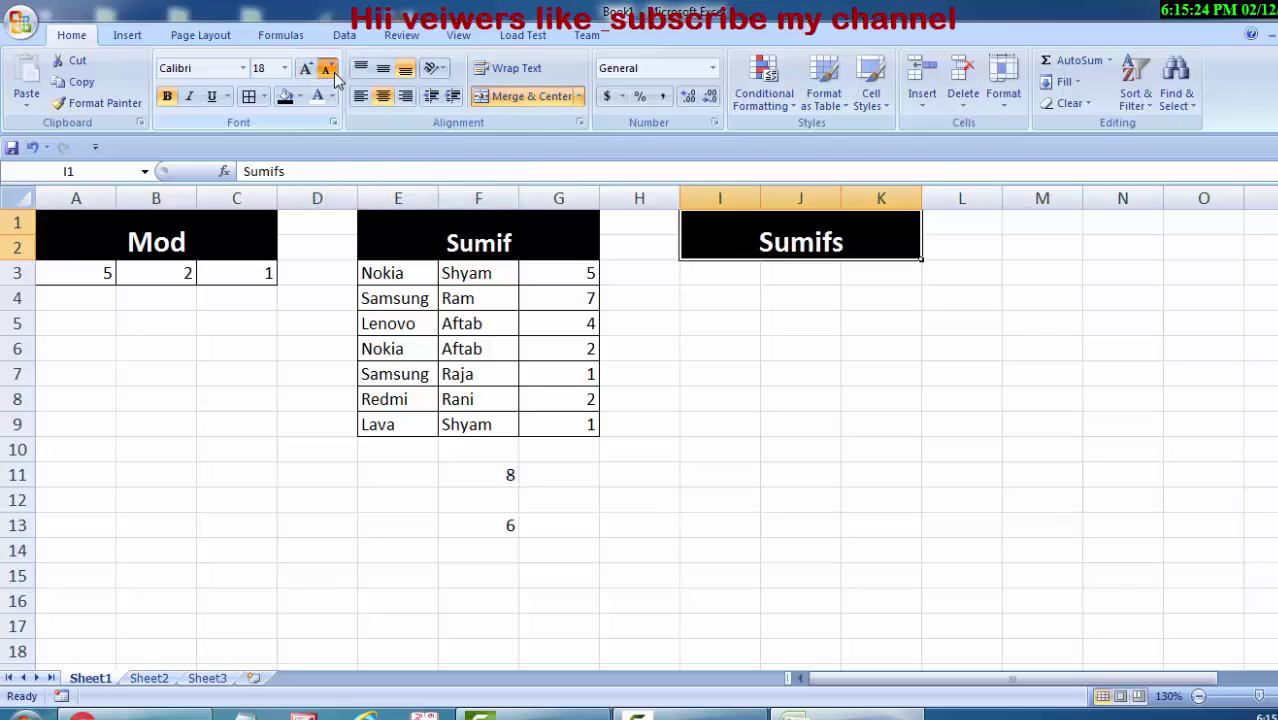
pyautogui.click(335, 76)
pyautogui.click(335, 76)
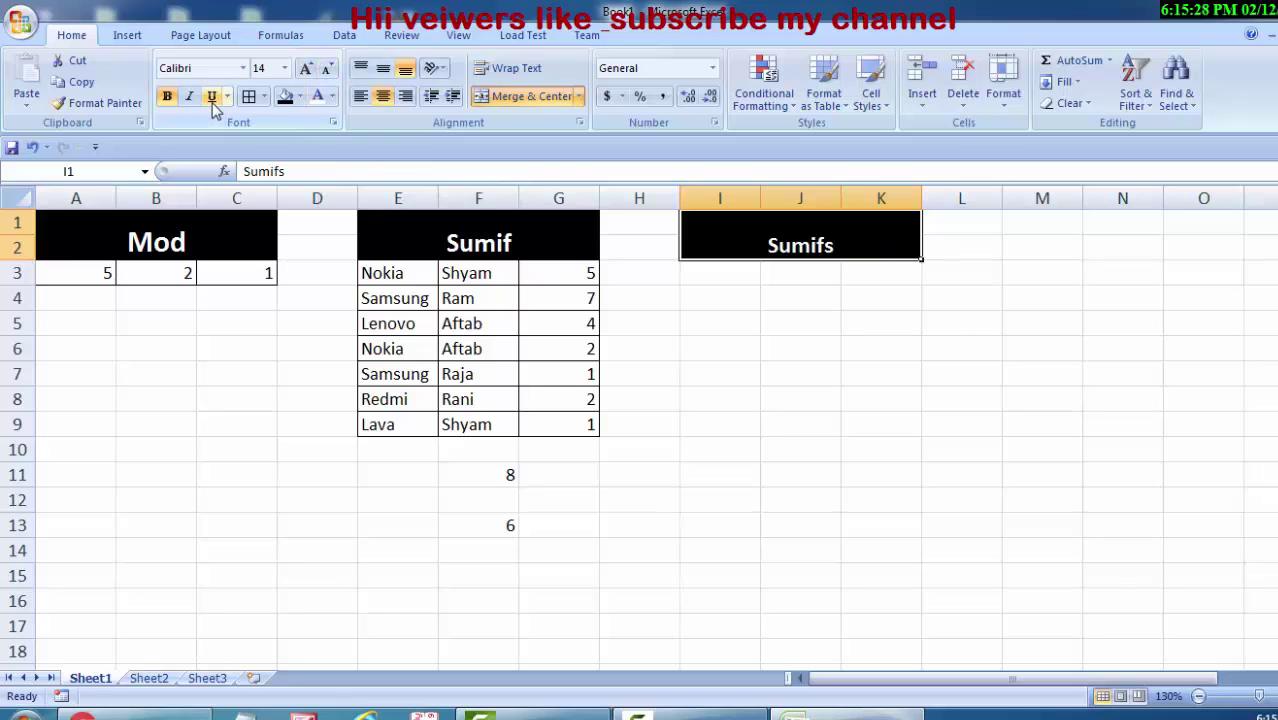
pyautogui.click(795, 314)
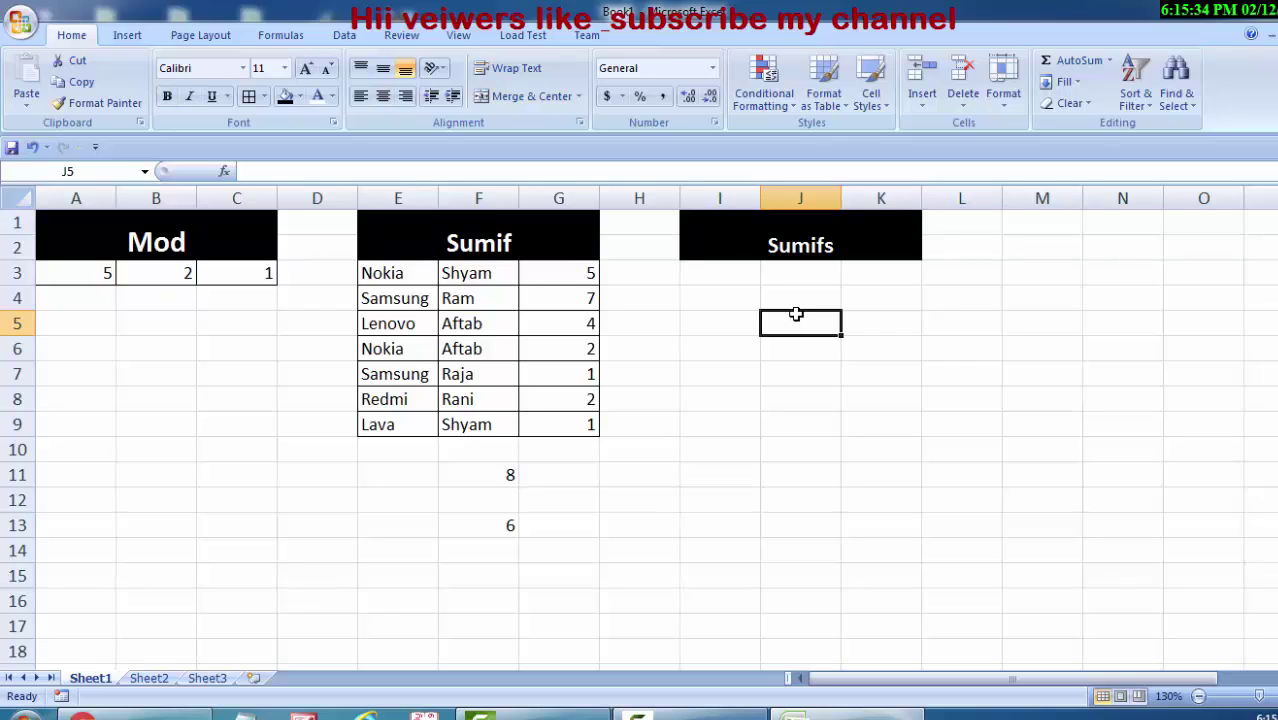
# Enter 'Shining india Mart' in J5 and AutoFit column J to the text.
pyautogui.write('Shini')
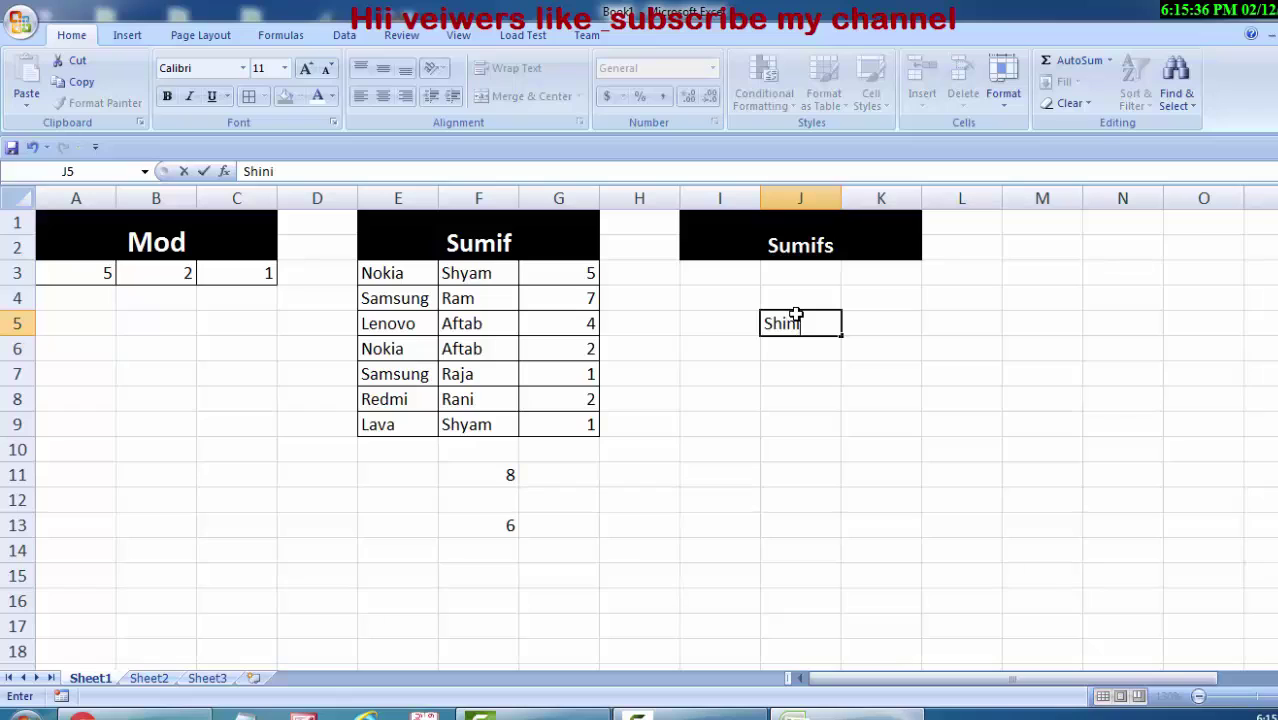
pyautogui.write('ng i')
pyautogui.write('ndia')
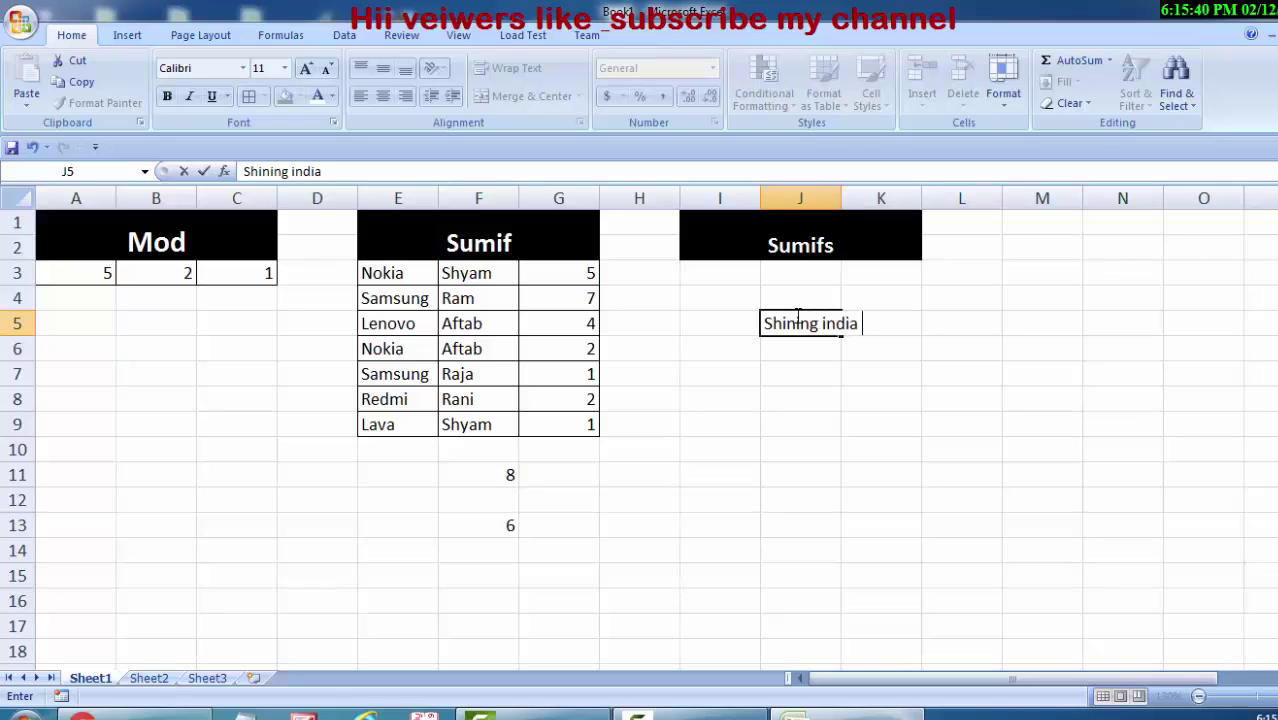
pyautogui.write(' Mart')
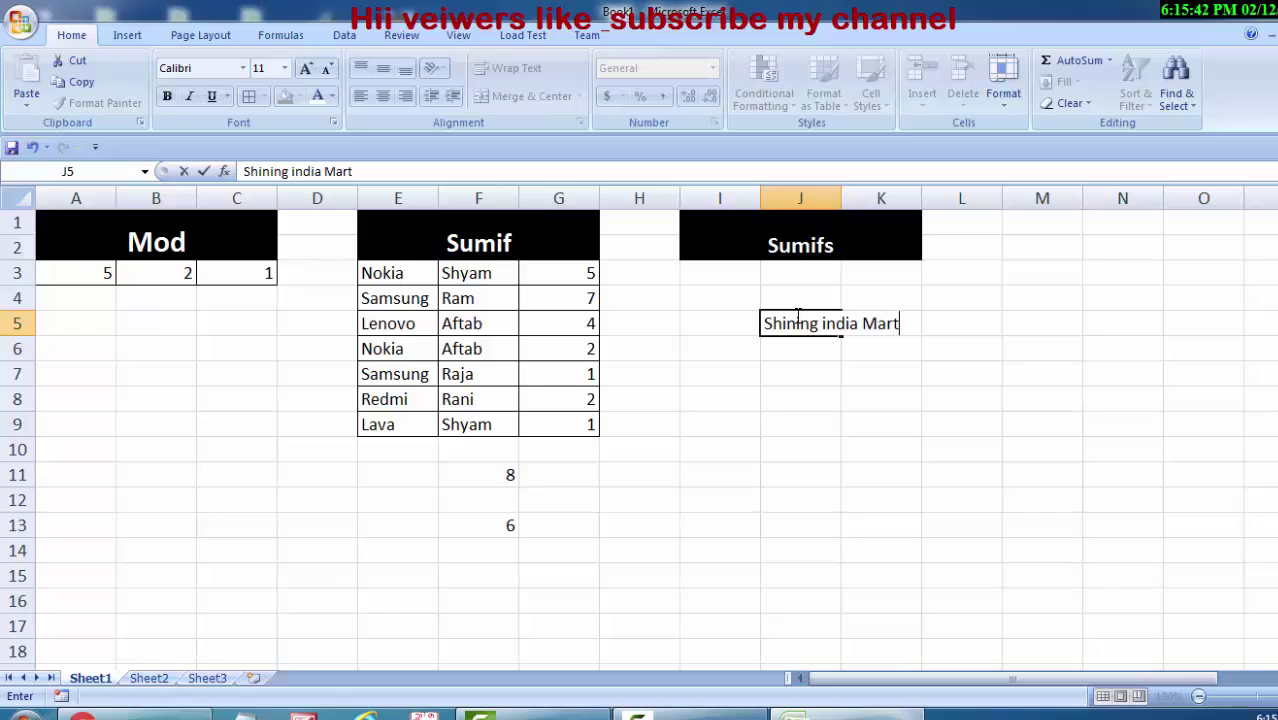
pyautogui.click(877, 399)
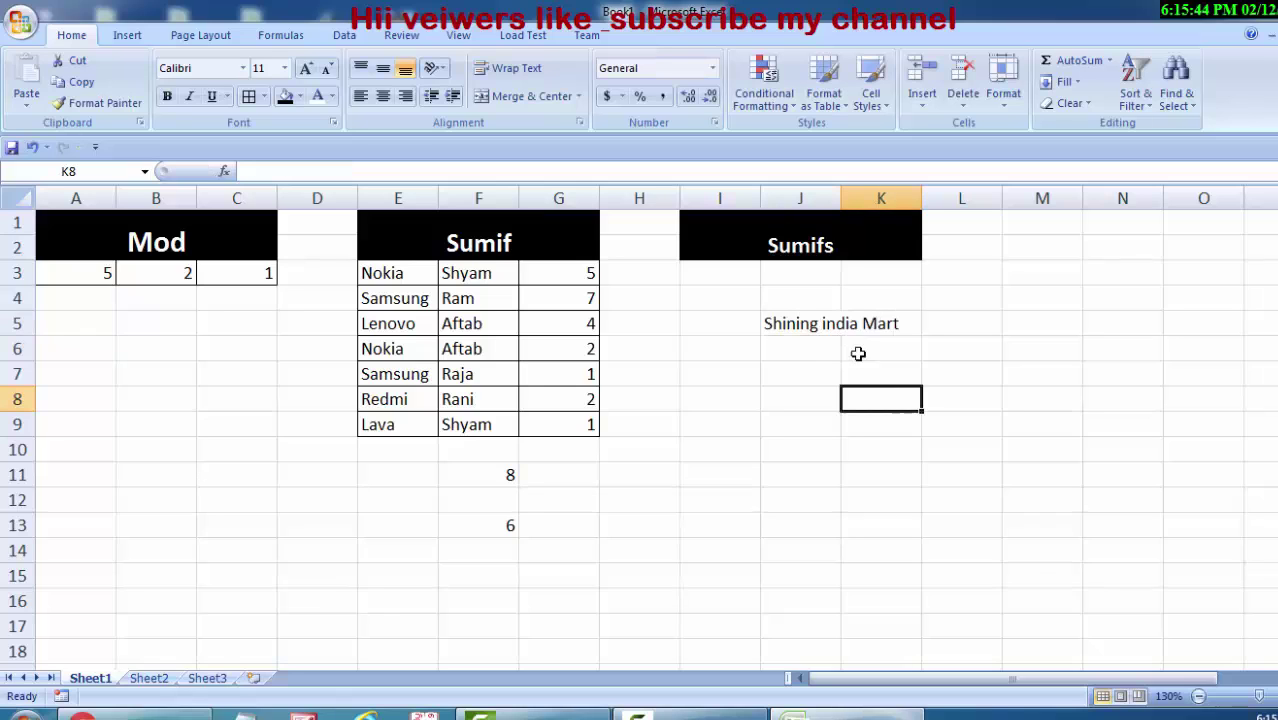
pyautogui.click(816, 323)
pyautogui.press('alt')
pyautogui.press('h')
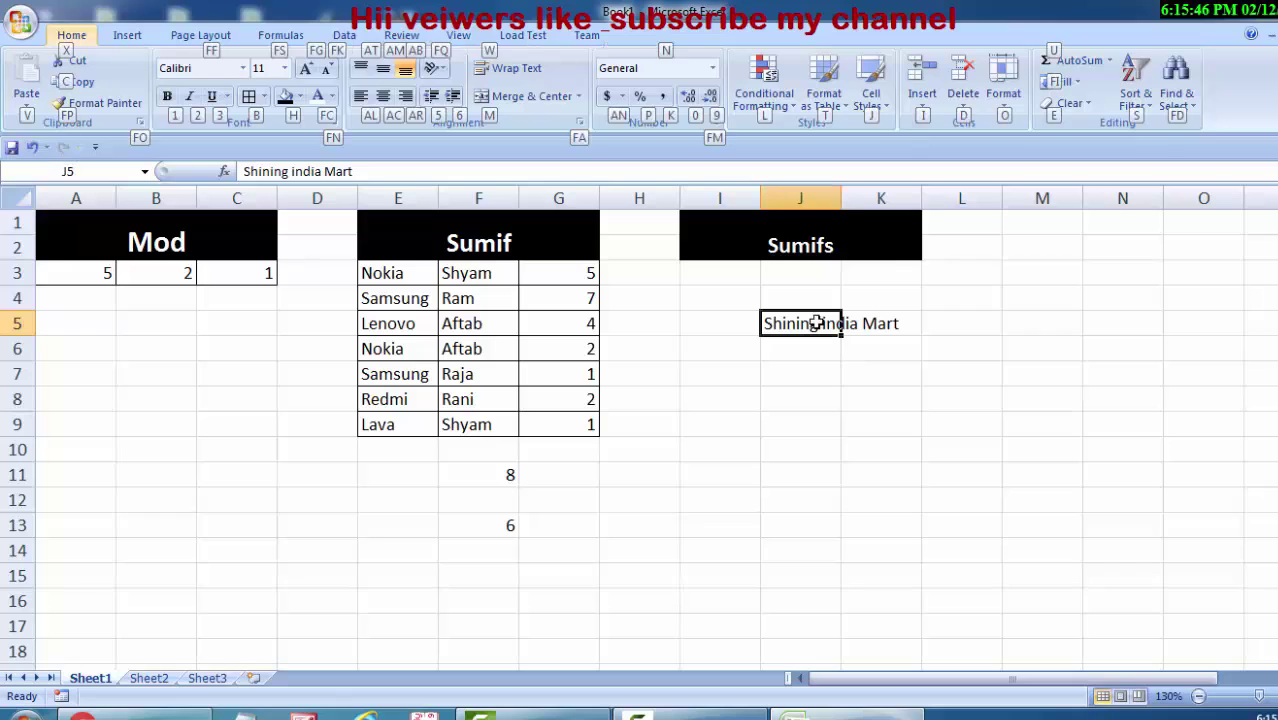
pyautogui.press('o')
pyautogui.press('i')
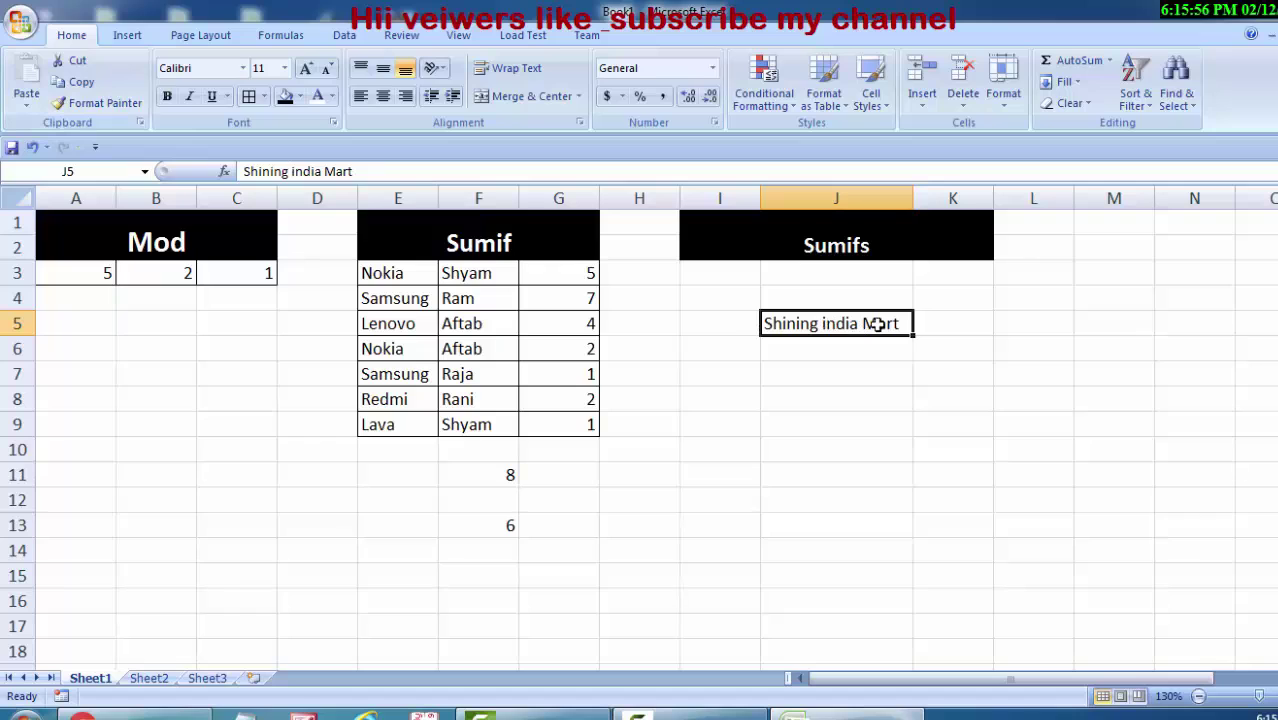
# Make the Shining india Mart text in J5 bold, italic and underlined.
pyautogui.click(168, 96)
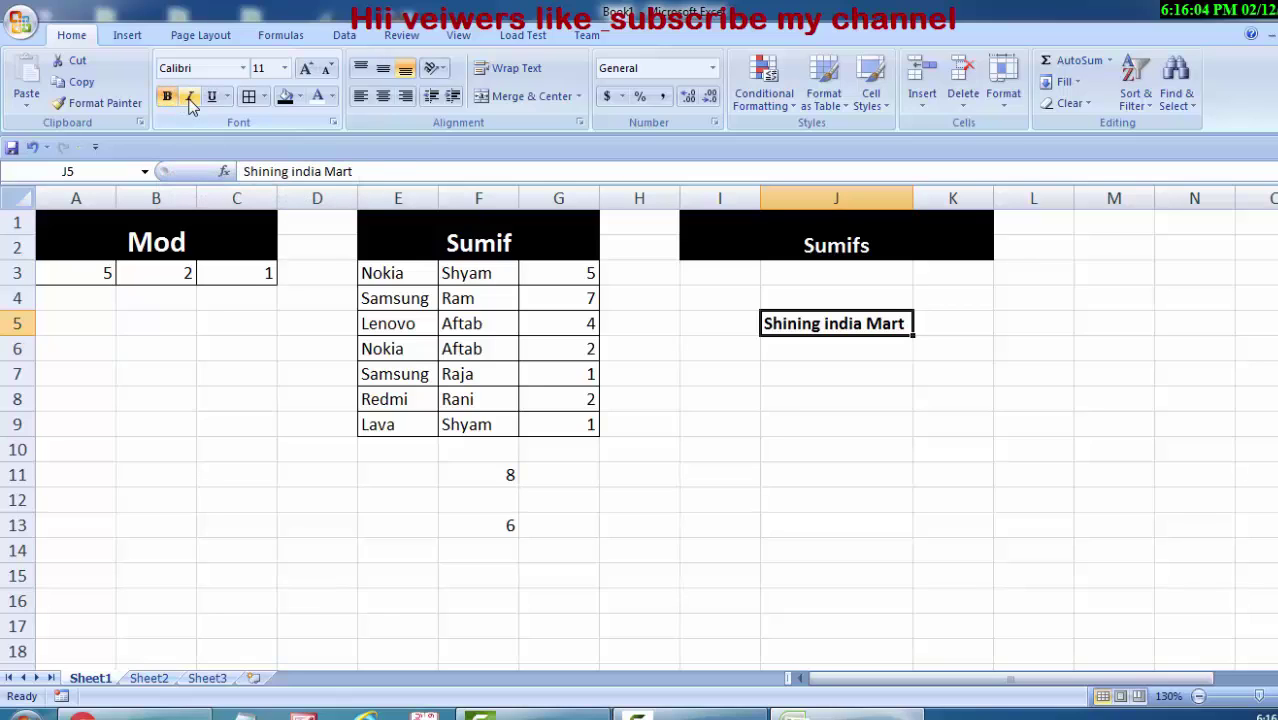
pyautogui.click(190, 97)
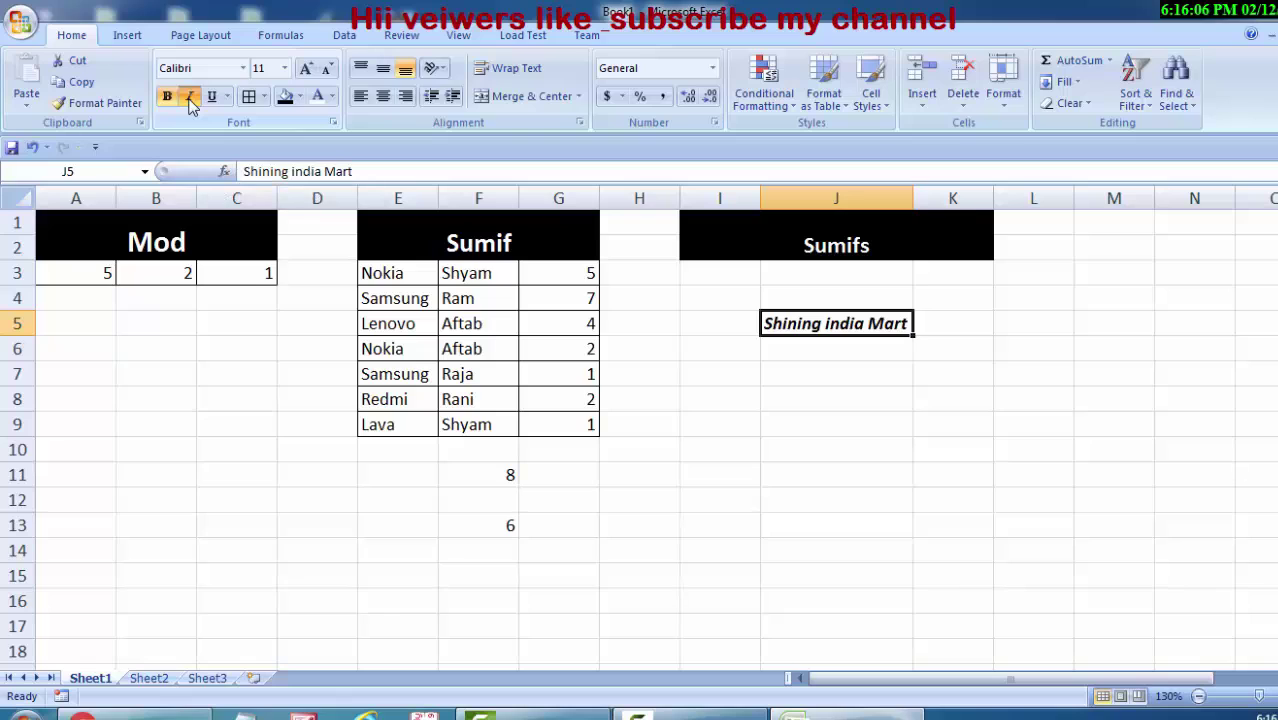
pyautogui.click(213, 100)
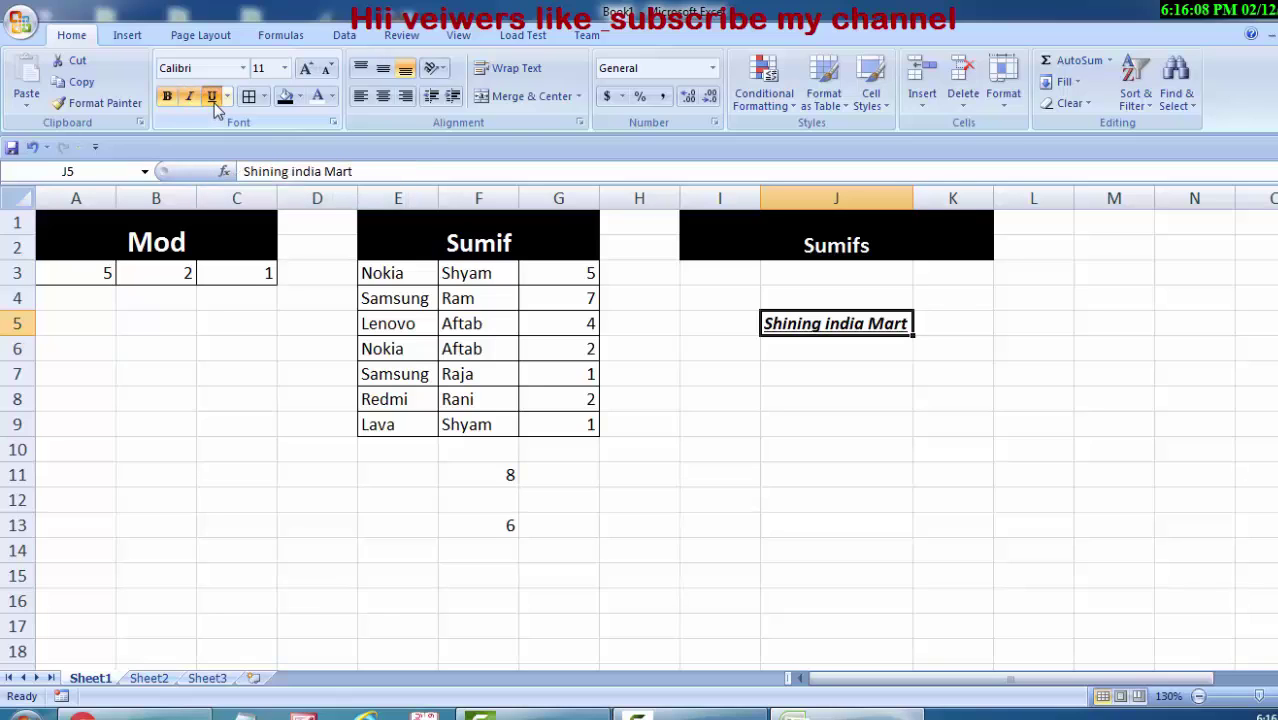
pyautogui.click(919, 425)
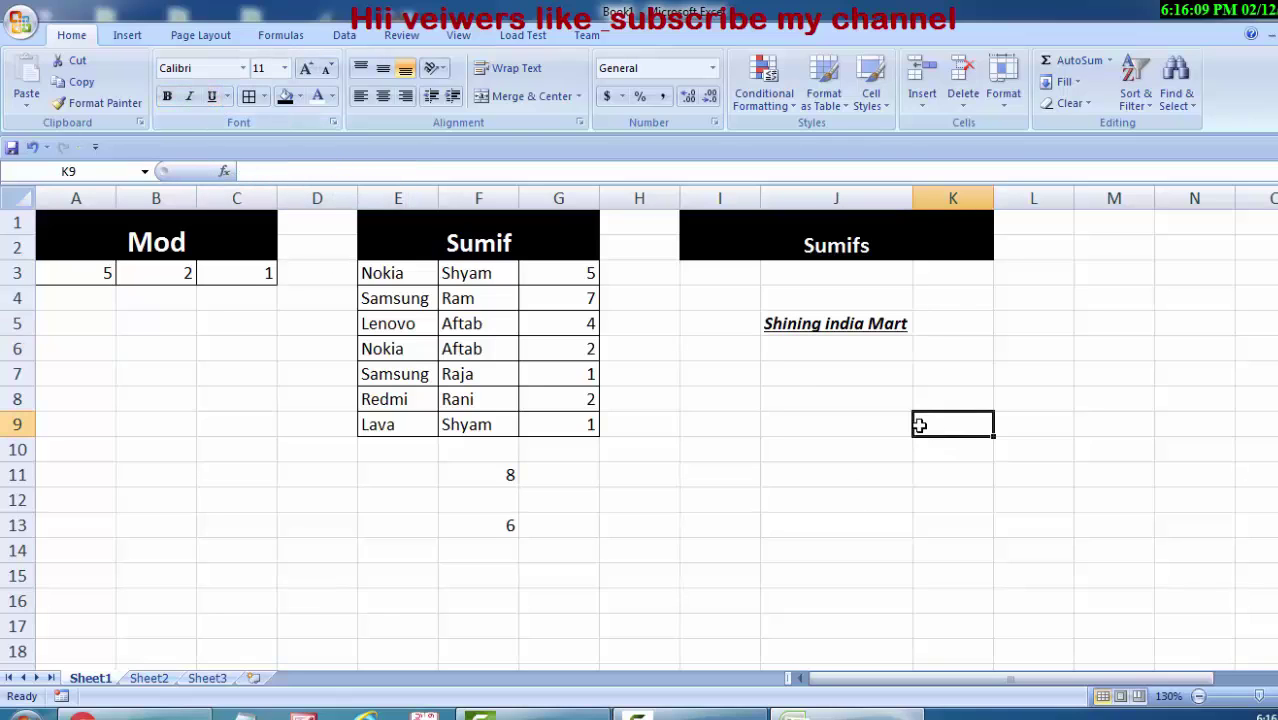
pyautogui.click(846, 327)
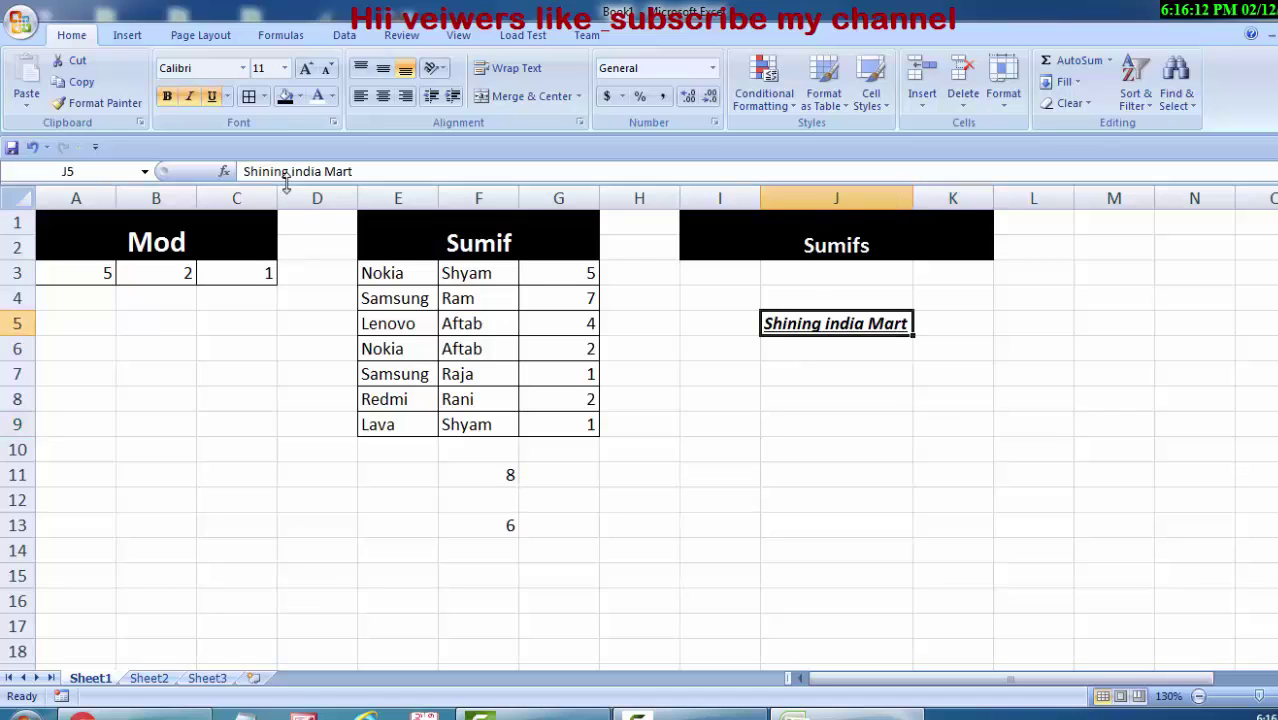
# Try font size 24 on the J5 text, then set it back to 11.
pyautogui.click(285, 68)
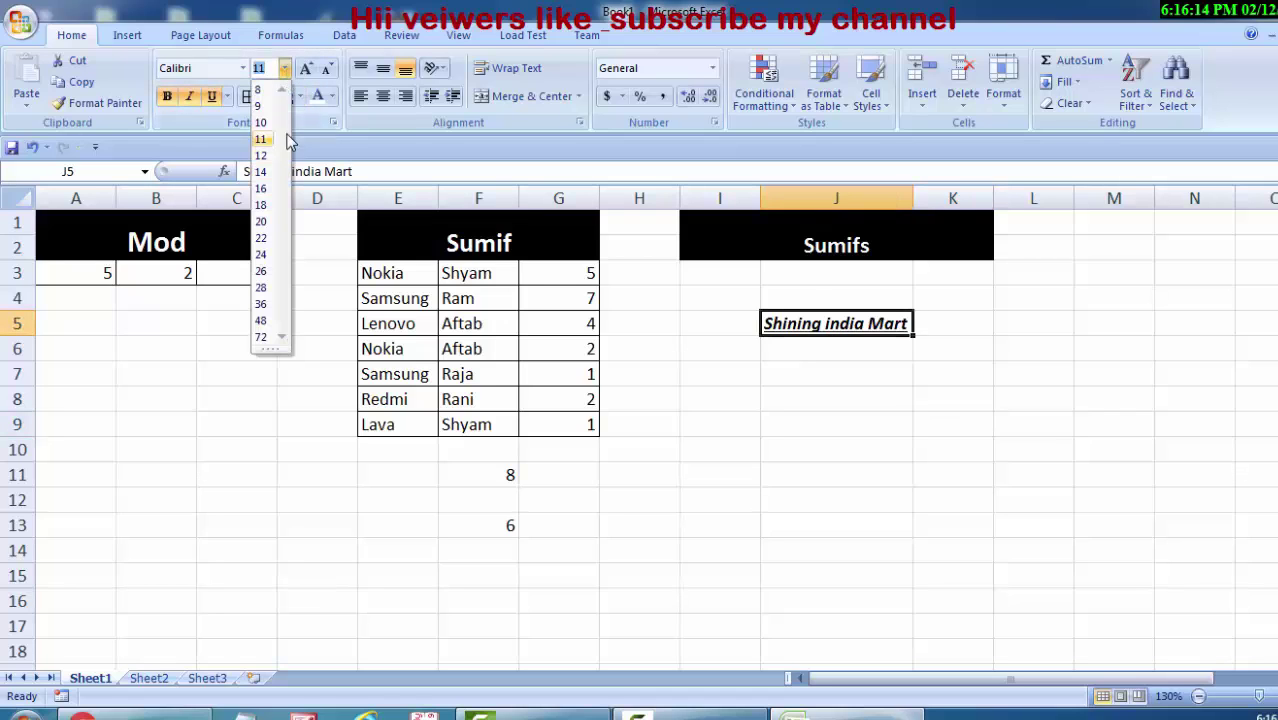
pyautogui.click(262, 255)
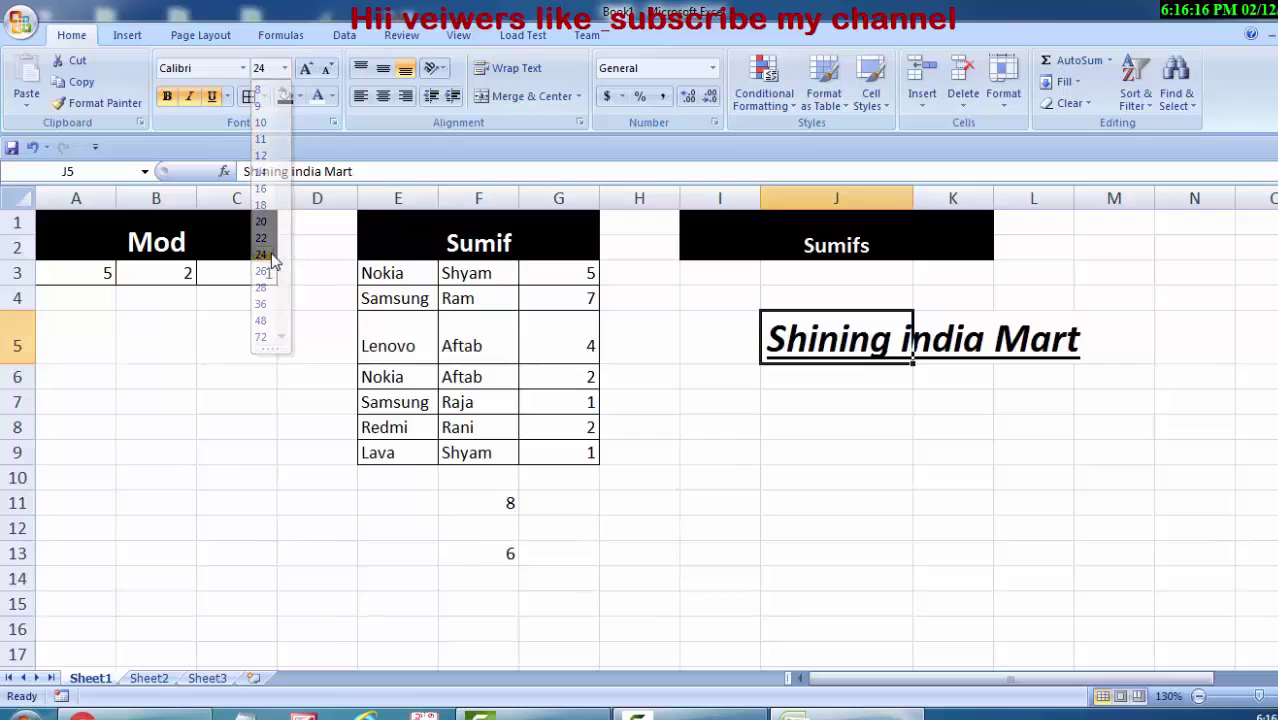
pyautogui.click(284, 68)
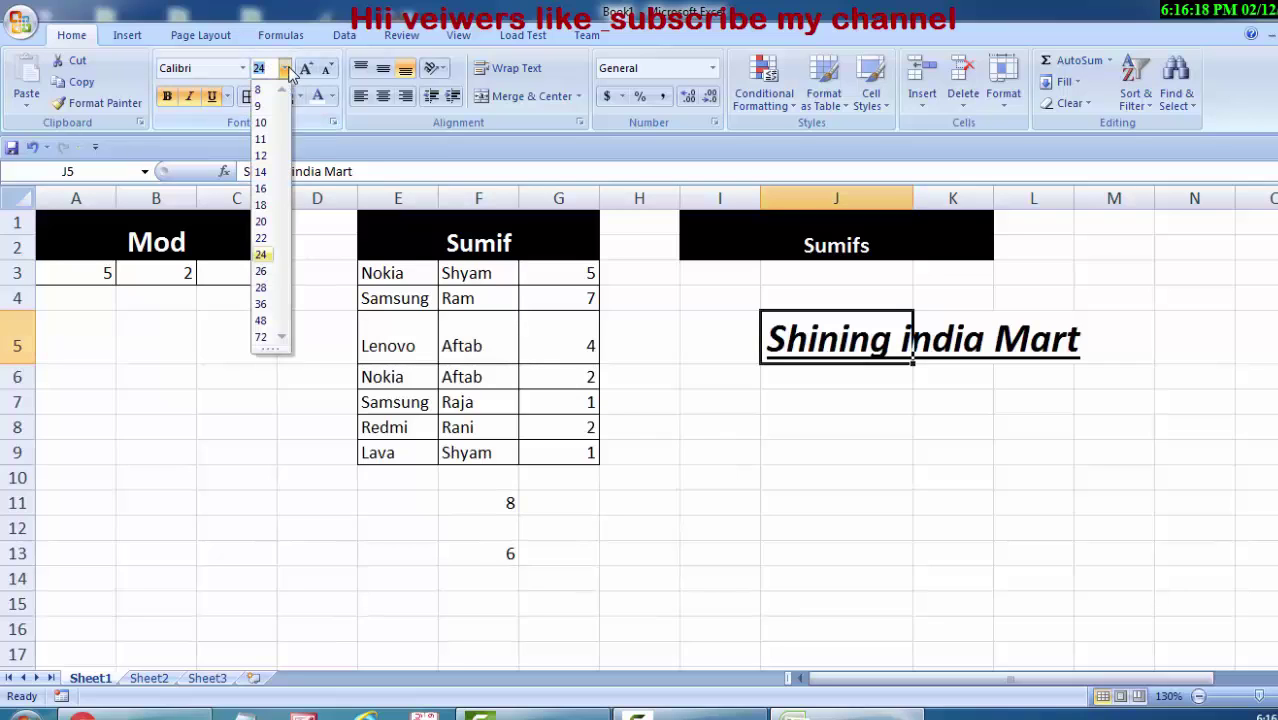
pyautogui.click(272, 131)
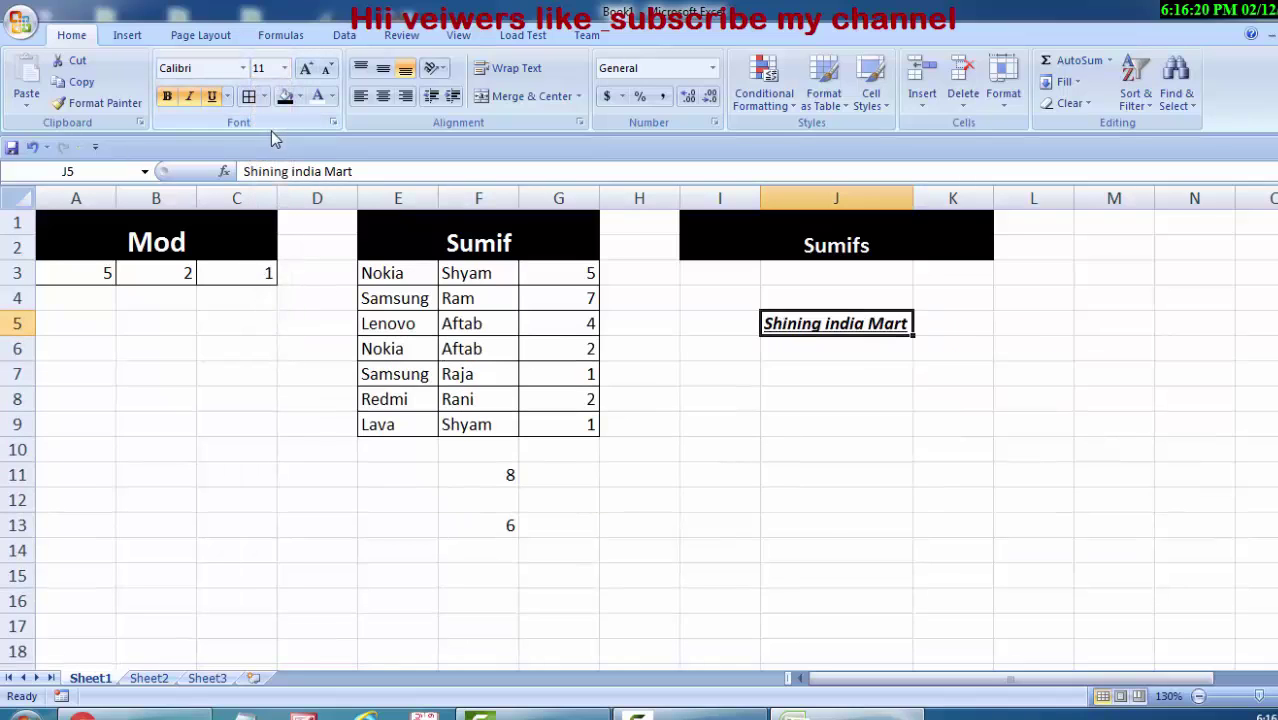
pyautogui.click(243, 68)
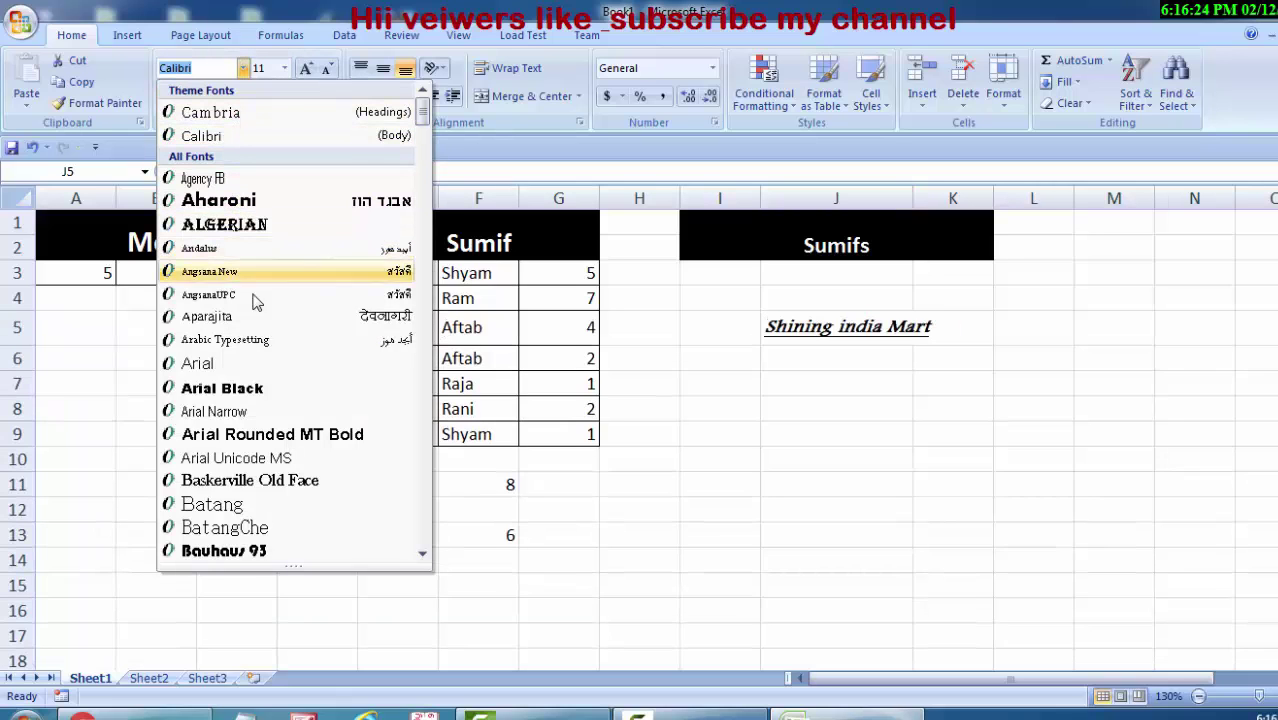
# Set the J5 text in Arial Black, white on a black fill.
pyautogui.click(267, 389)
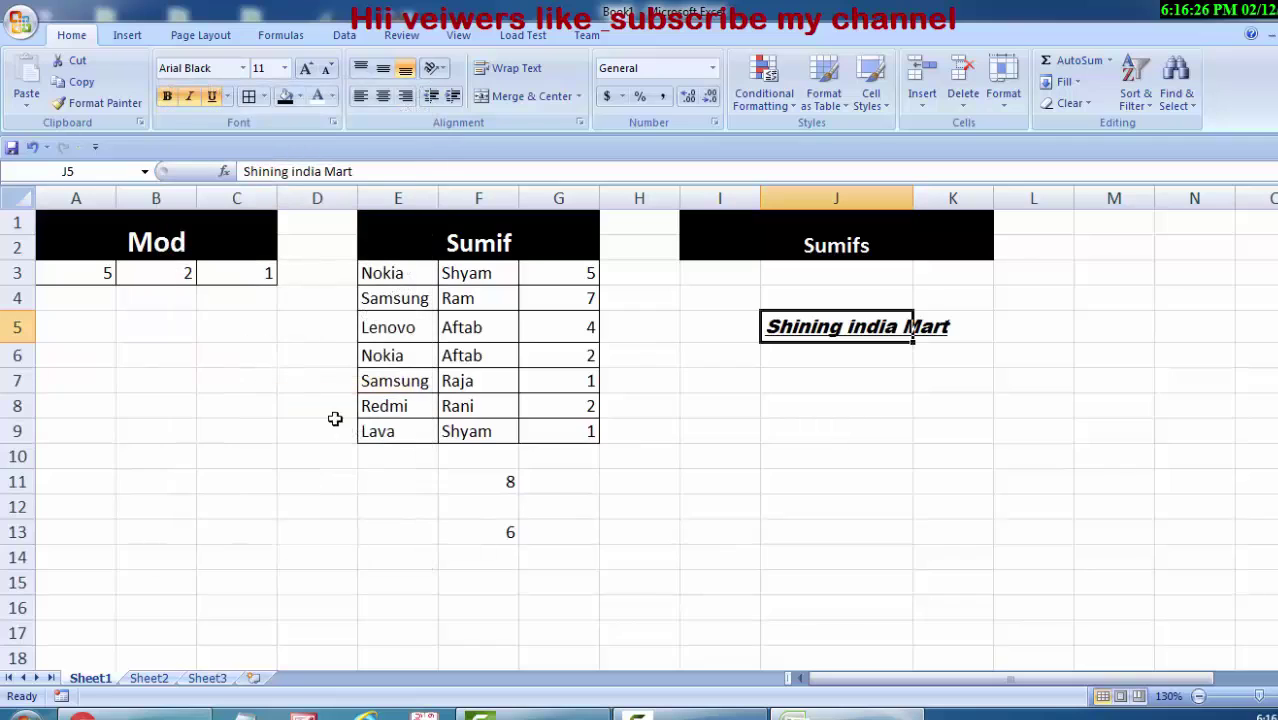
pyautogui.click(334, 97)
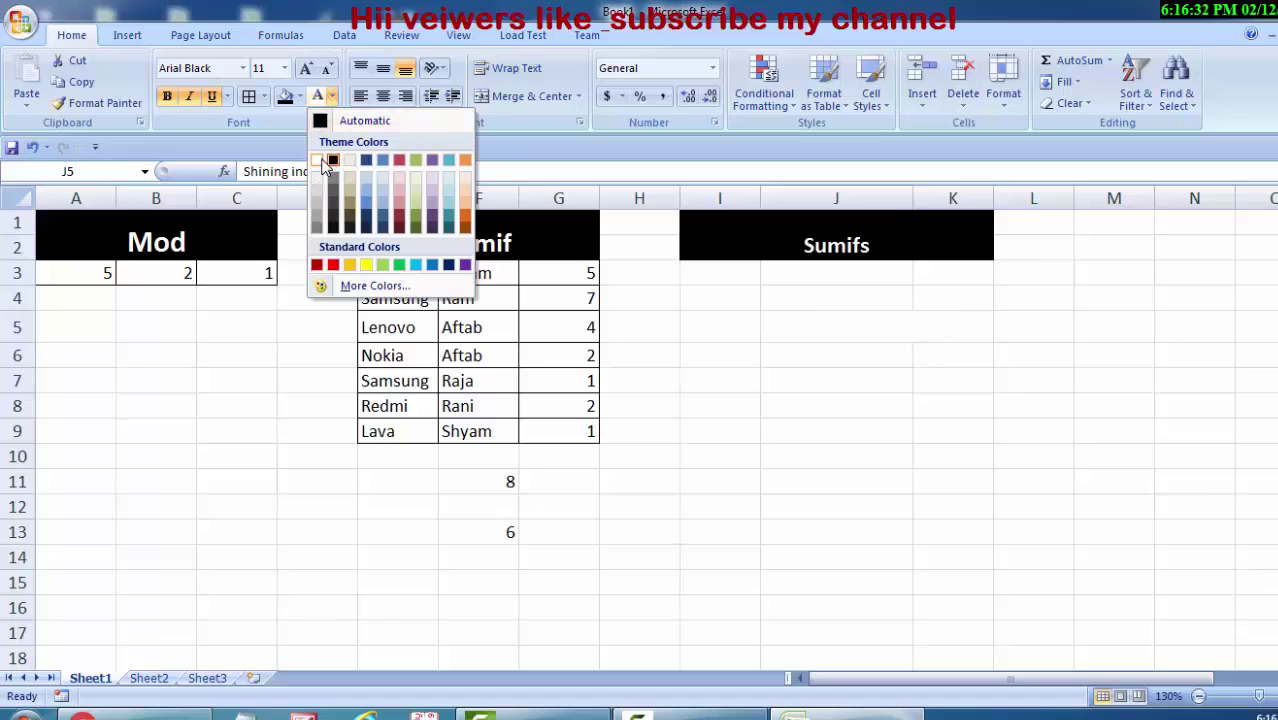
pyautogui.click(321, 162)
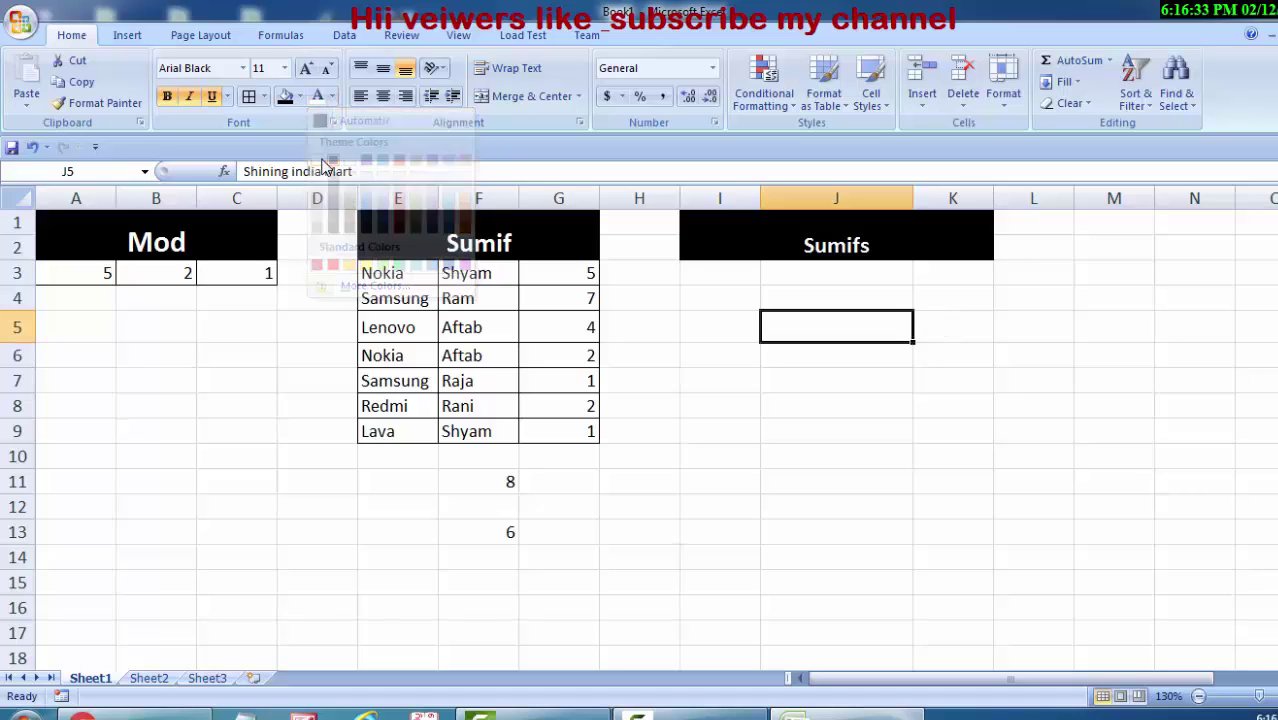
pyautogui.click(289, 102)
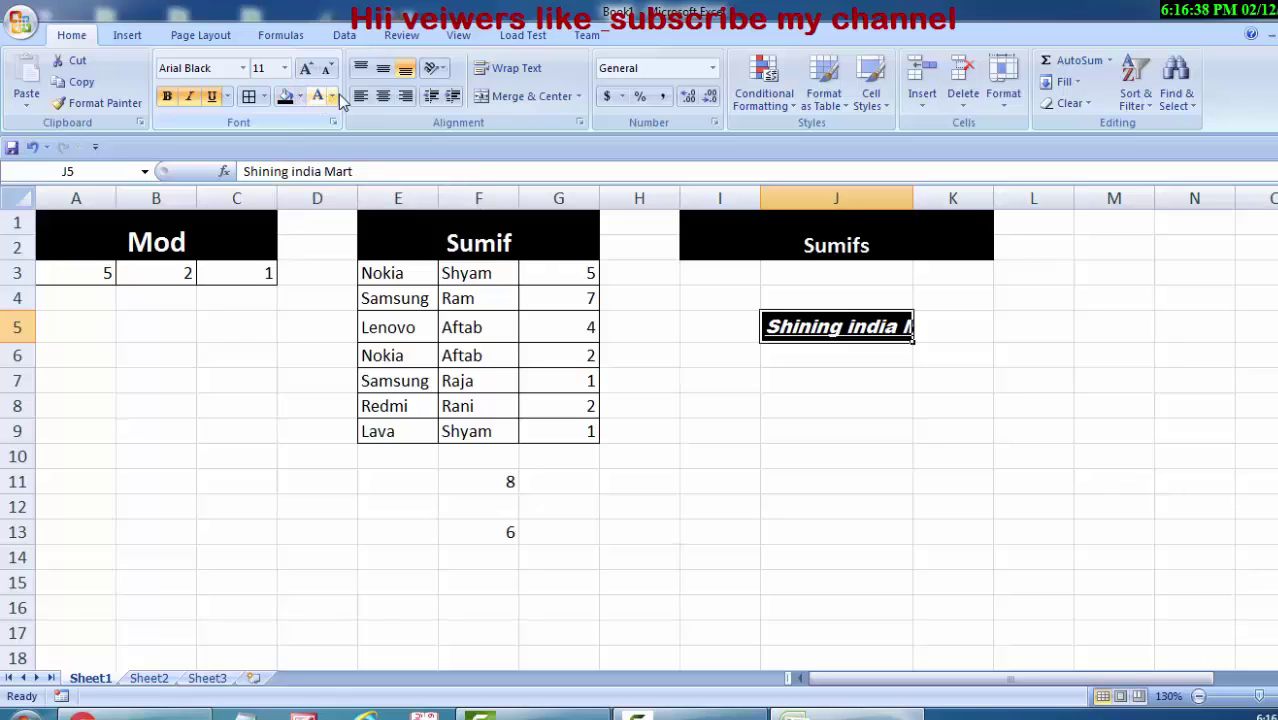
# Restore Automatic font colour and No Fill on J5.
pyautogui.click(330, 96)
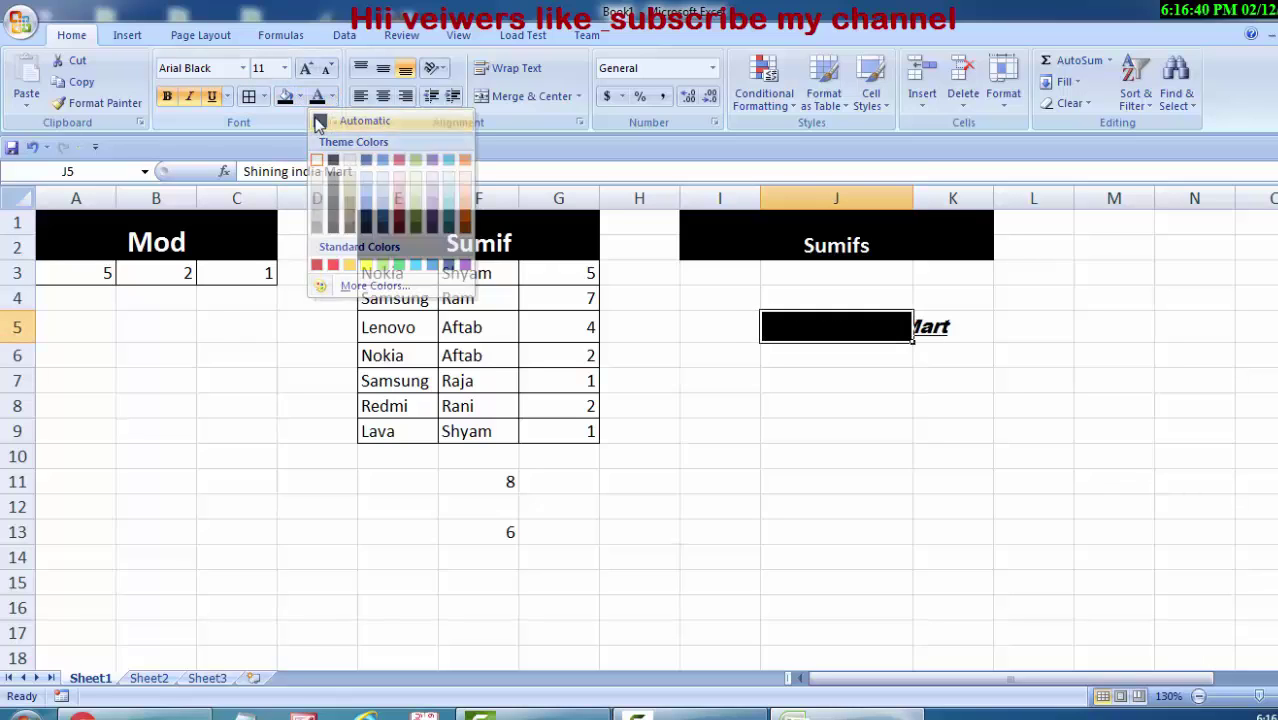
pyautogui.click(319, 121)
pyautogui.click(299, 96)
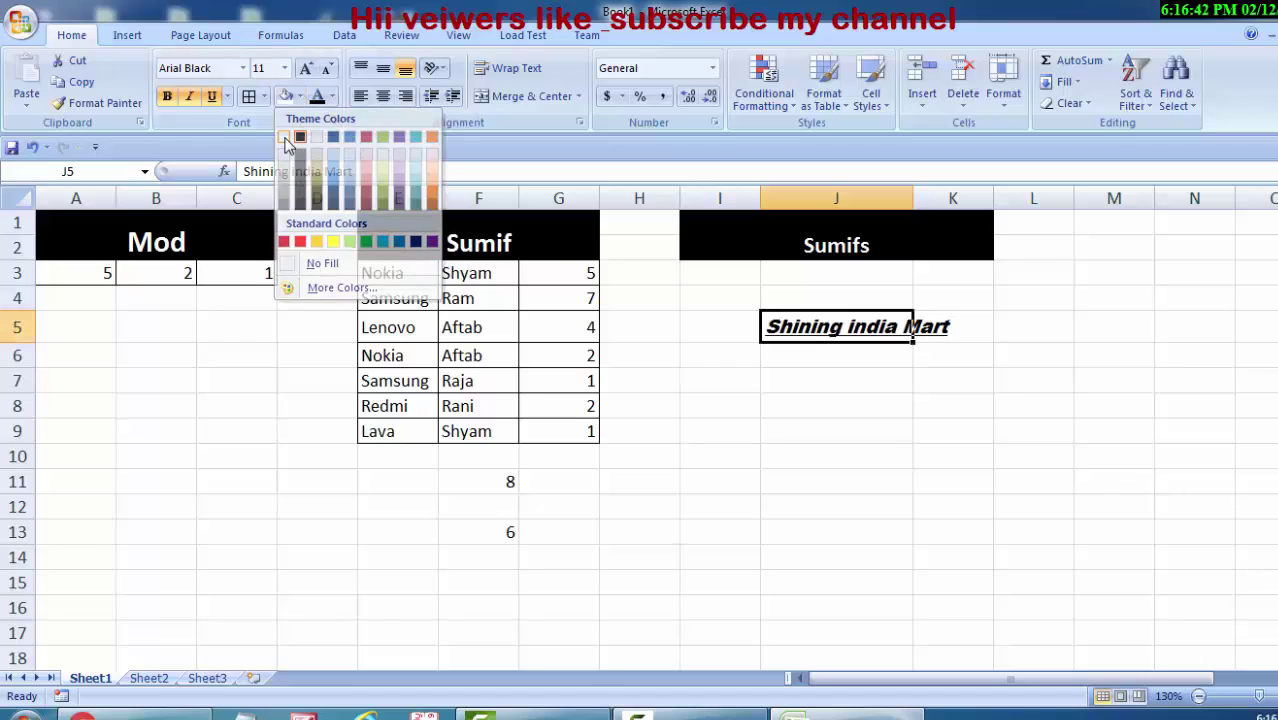
pyautogui.click(313, 263)
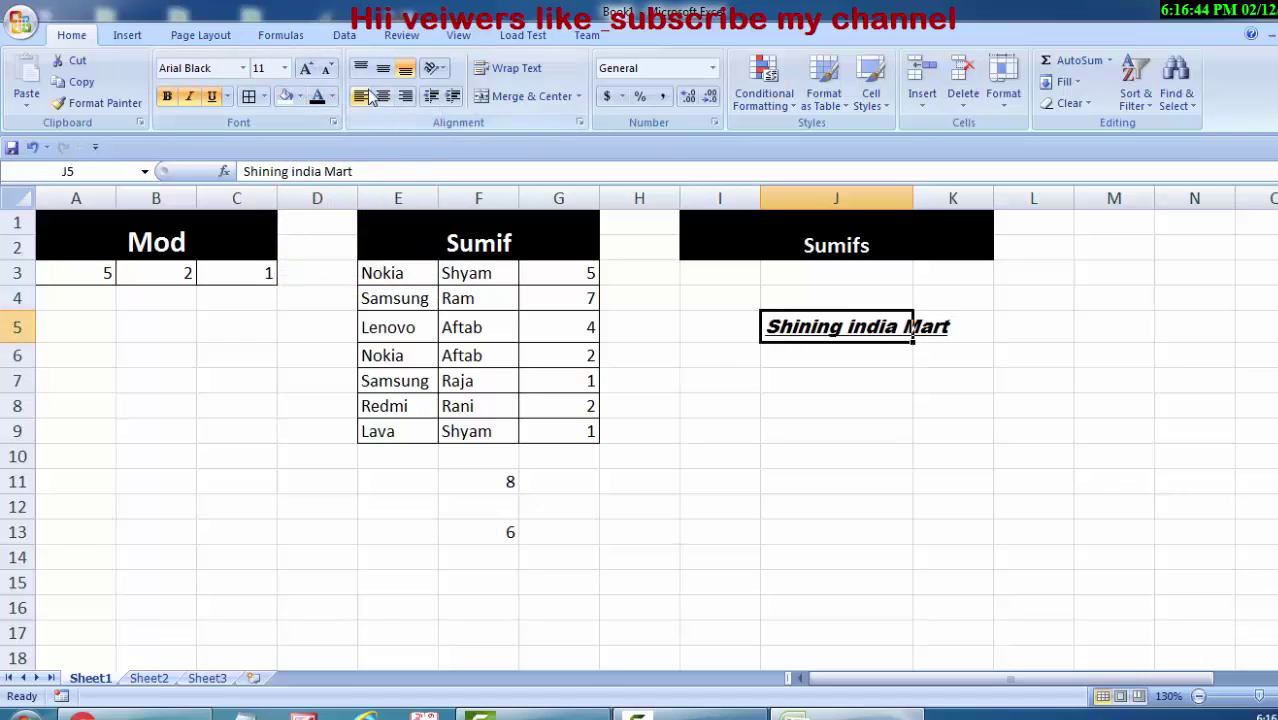
pyautogui.click(863, 385)
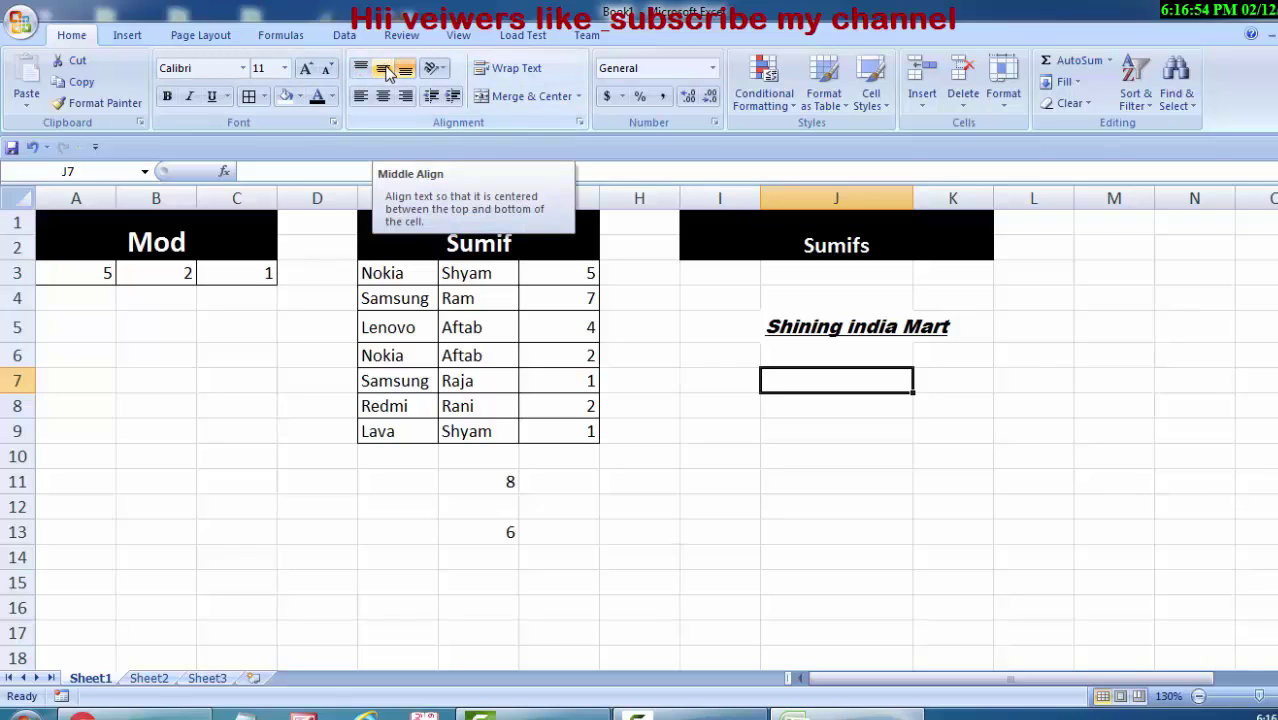
# Middle-align J7 and the Shyam cell F3, and make row 4 taller.
pyautogui.click(388, 72)
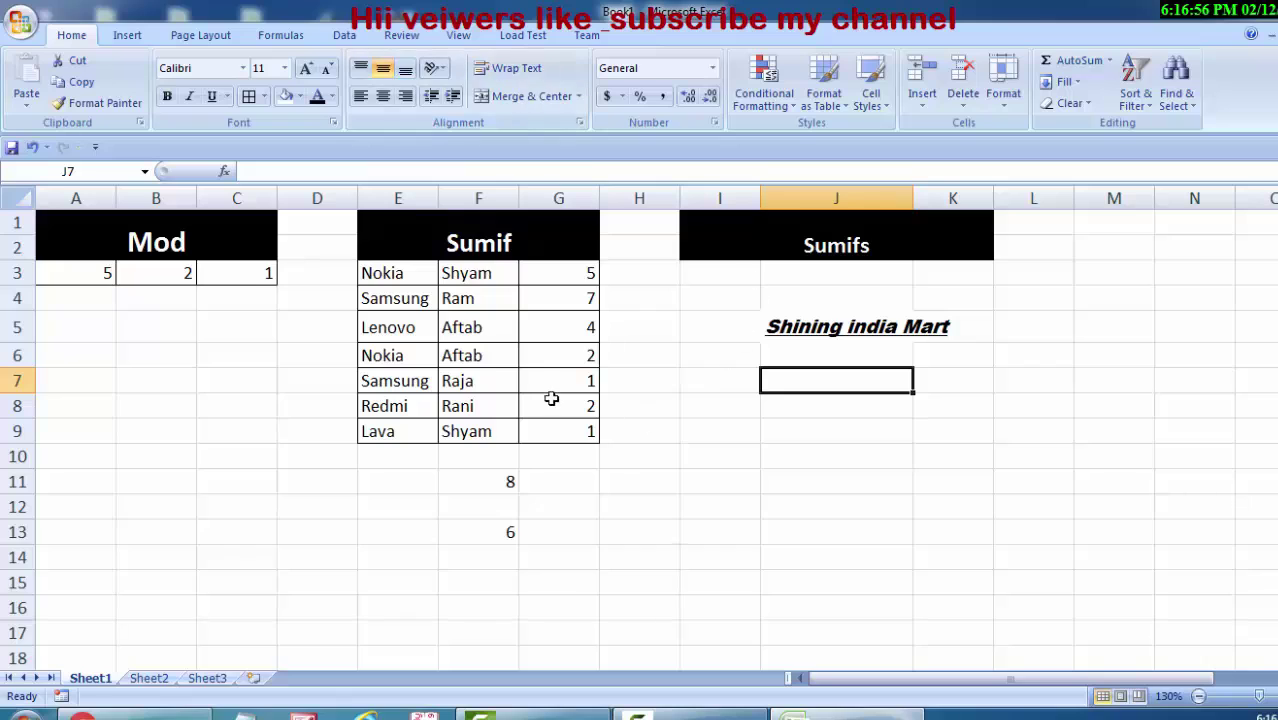
pyautogui.click(466, 270)
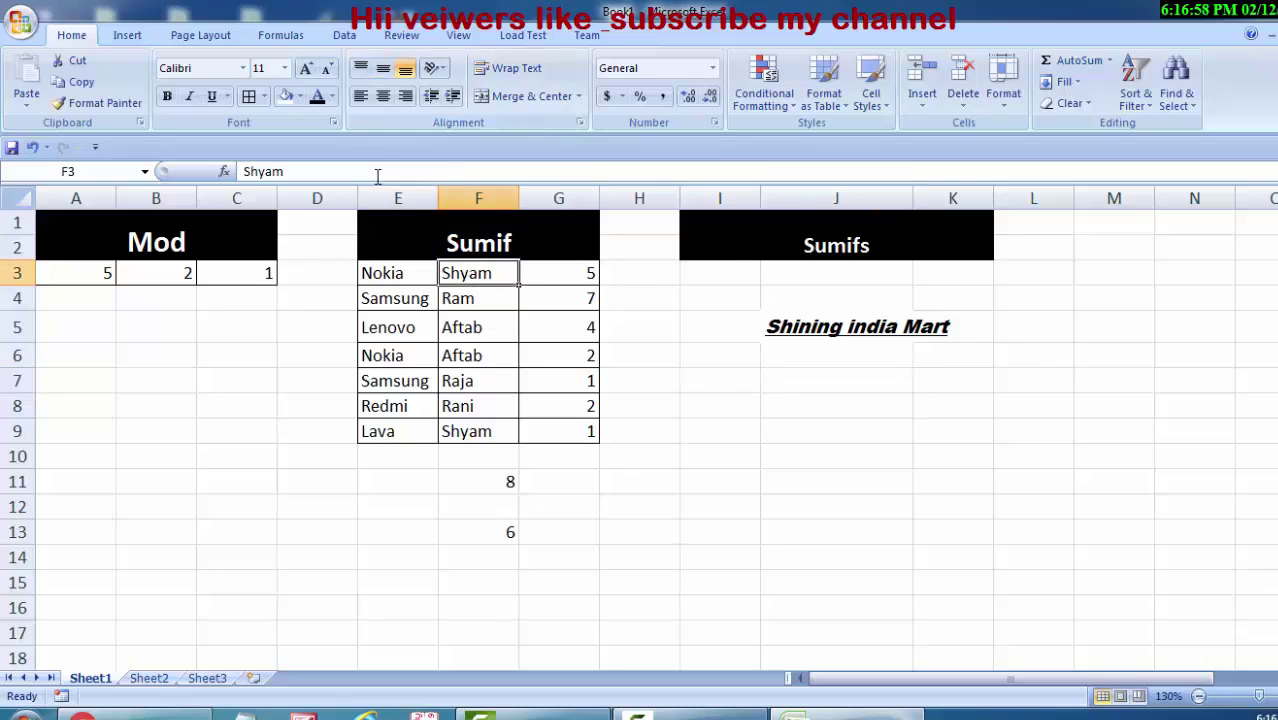
pyautogui.click(387, 73)
pyautogui.moveTo(30, 286); pyautogui.dragTo(31, 353)
# Try middle, top, bottom, right, centre and left alignment on Ram in F4, ending bottom-left.
pyautogui.click(496, 320)
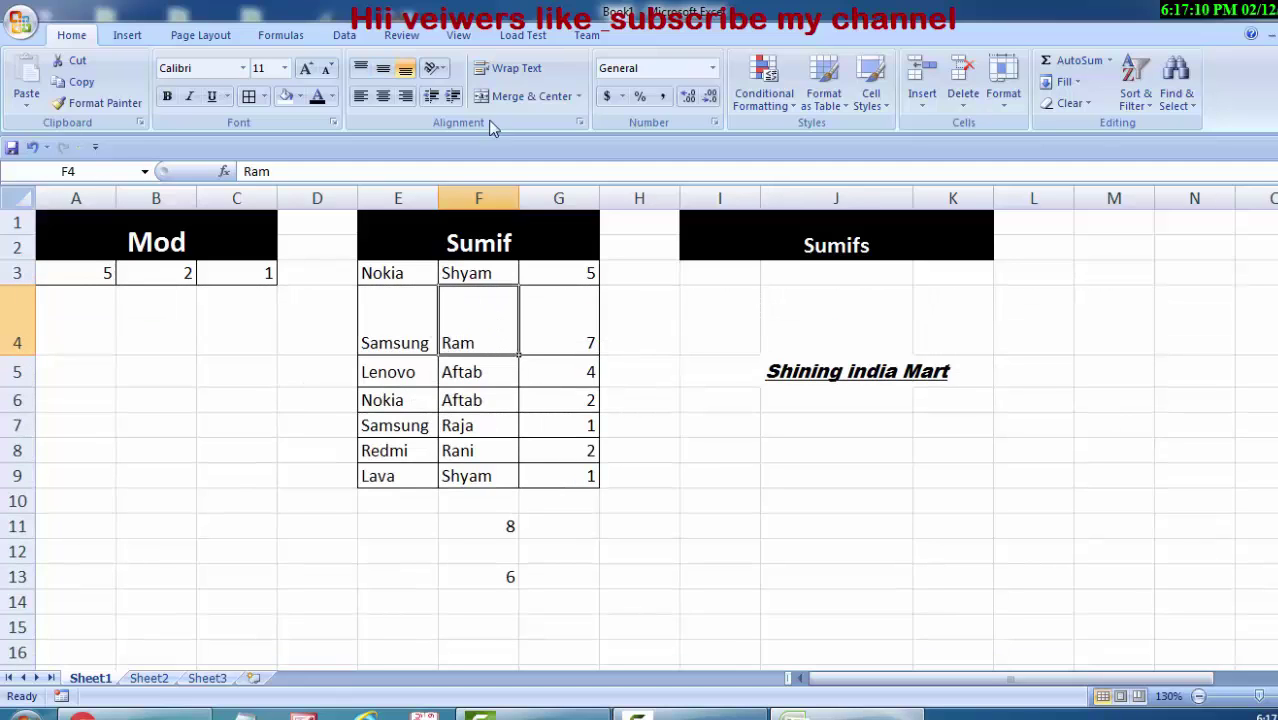
pyautogui.click(386, 70)
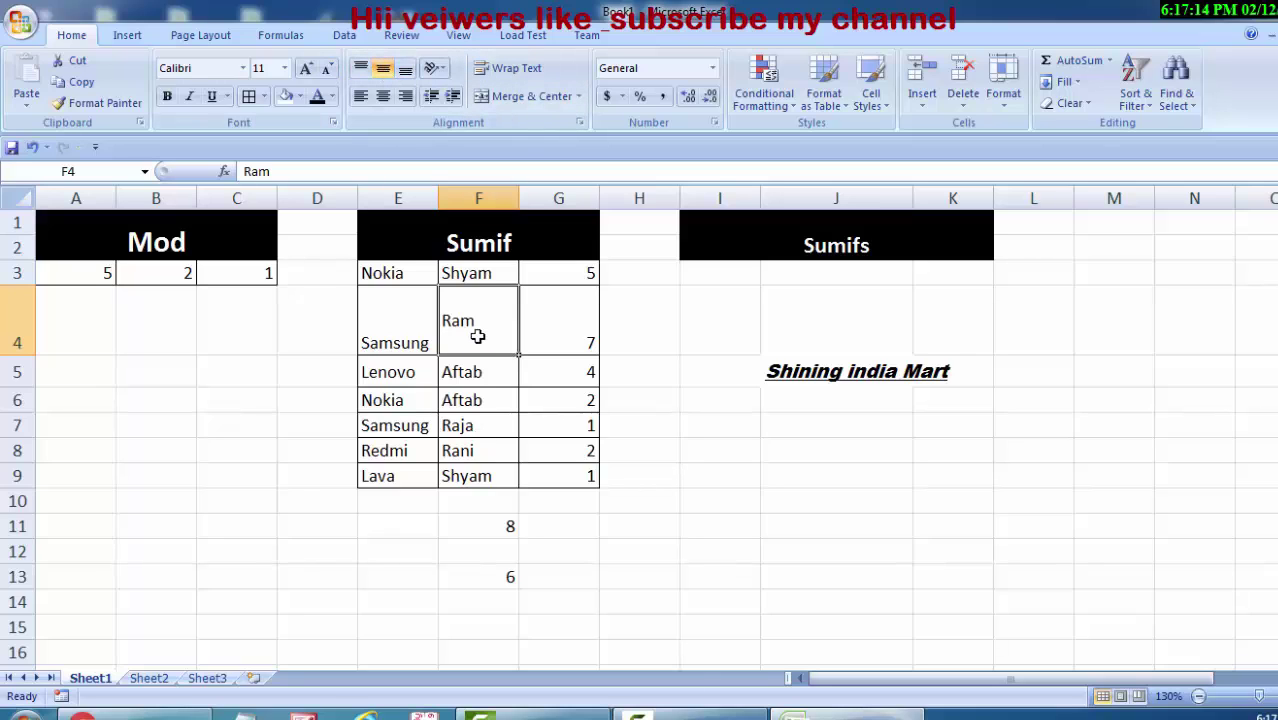
pyautogui.click(362, 70)
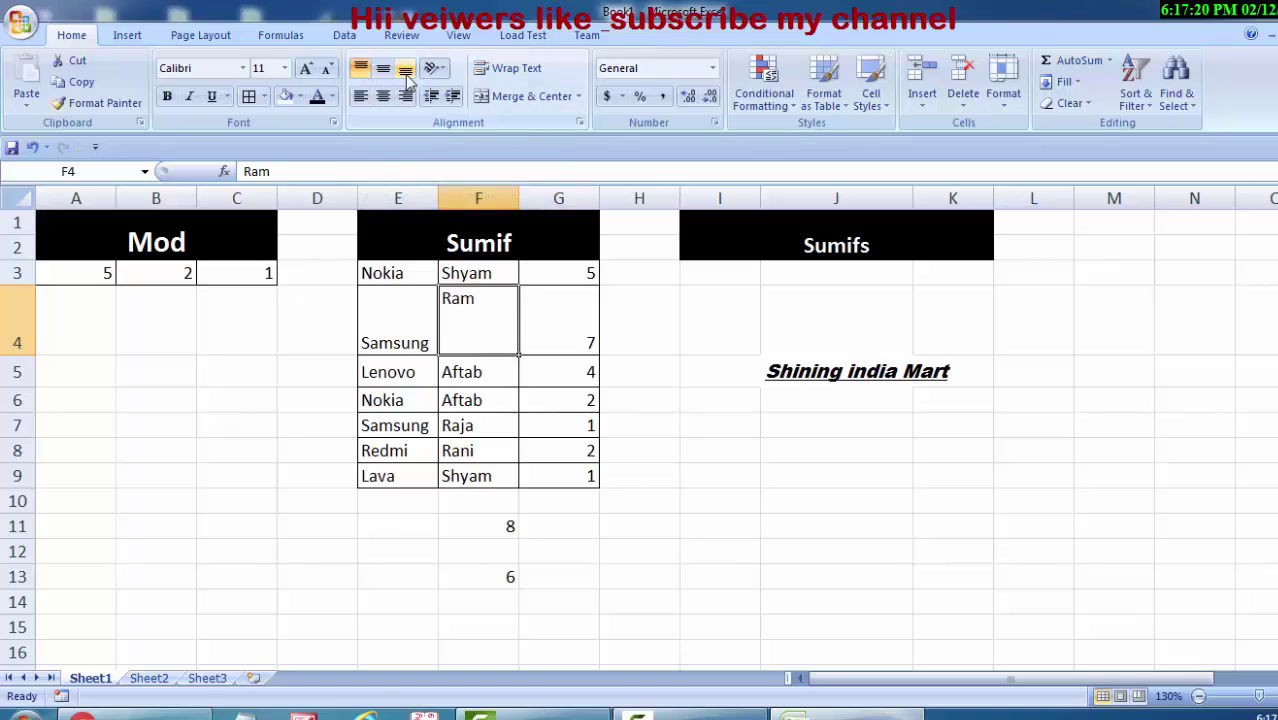
pyautogui.click(406, 70)
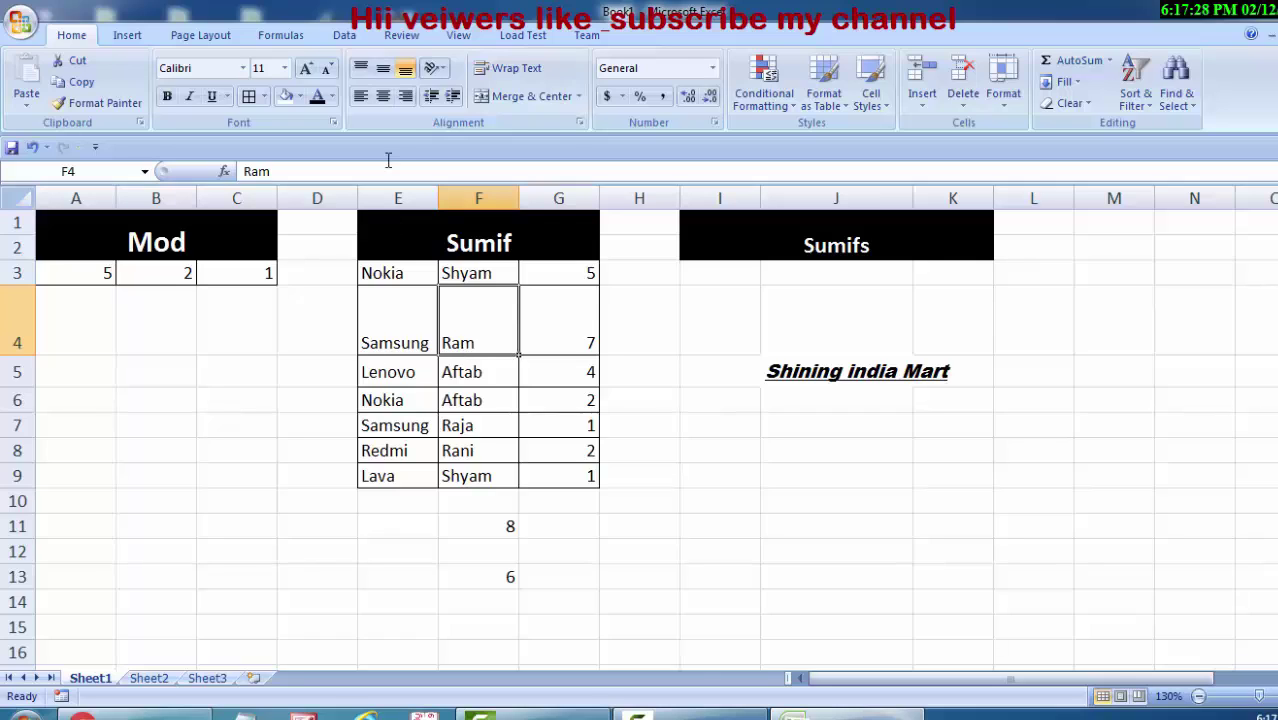
pyautogui.click(404, 97)
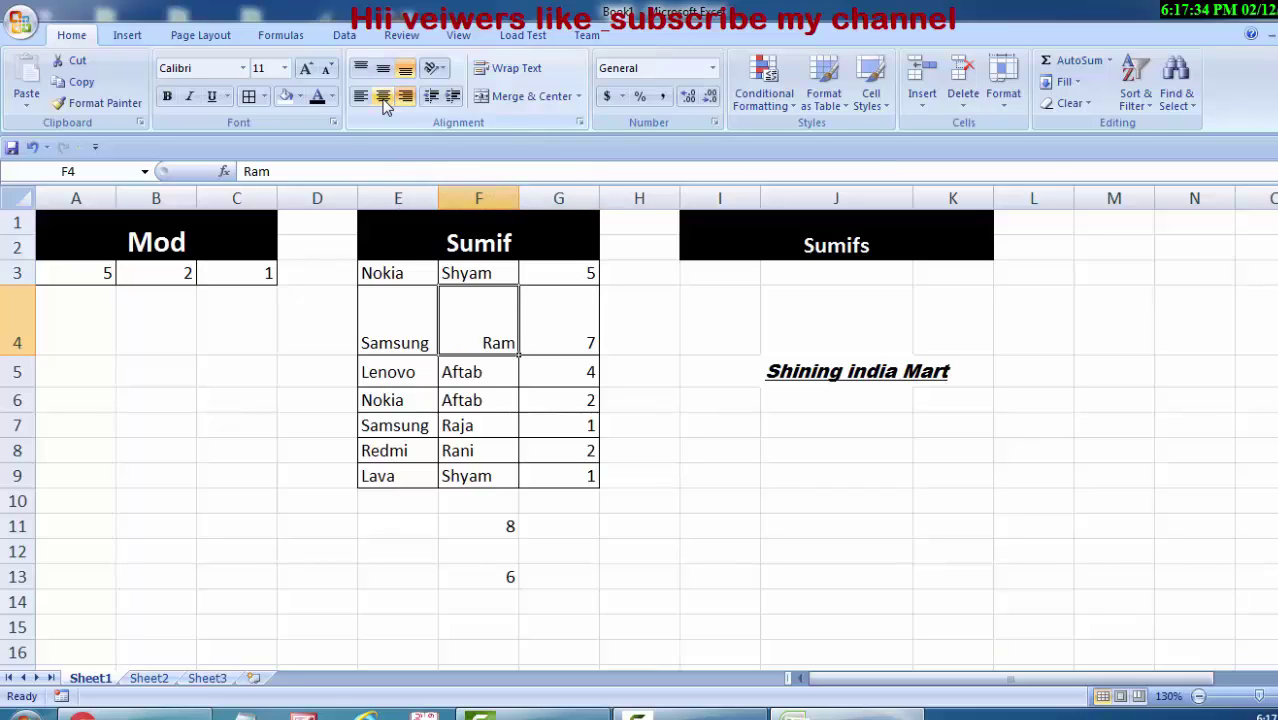
pyautogui.click(384, 101)
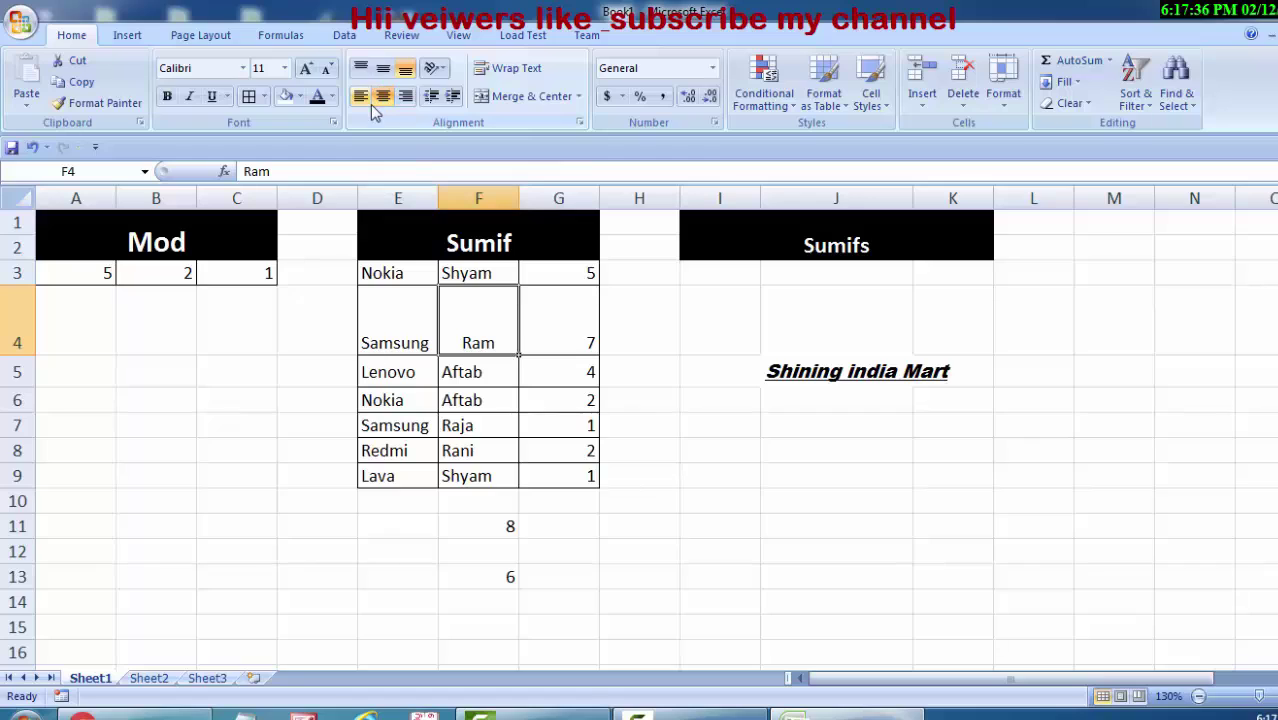
pyautogui.click(361, 100)
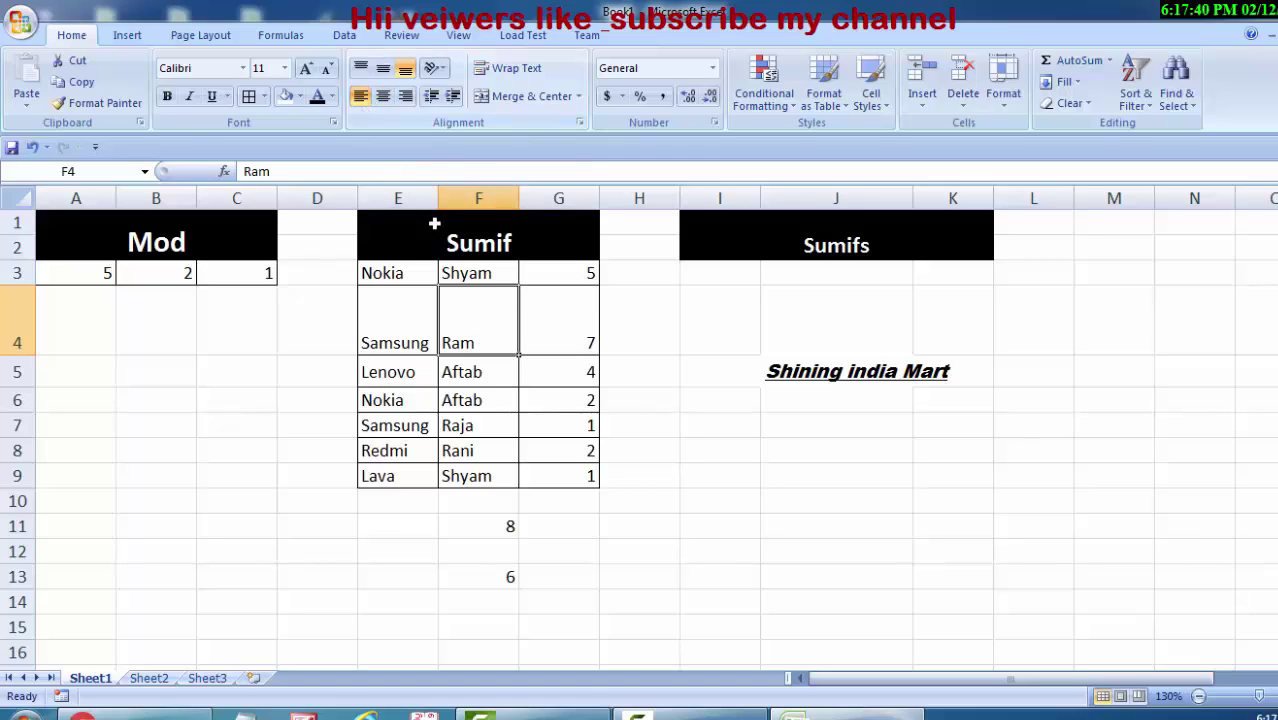
# Tilt the Sumif header counterclockwise and make row 1 taller to fit it.
pyautogui.click(475, 233)
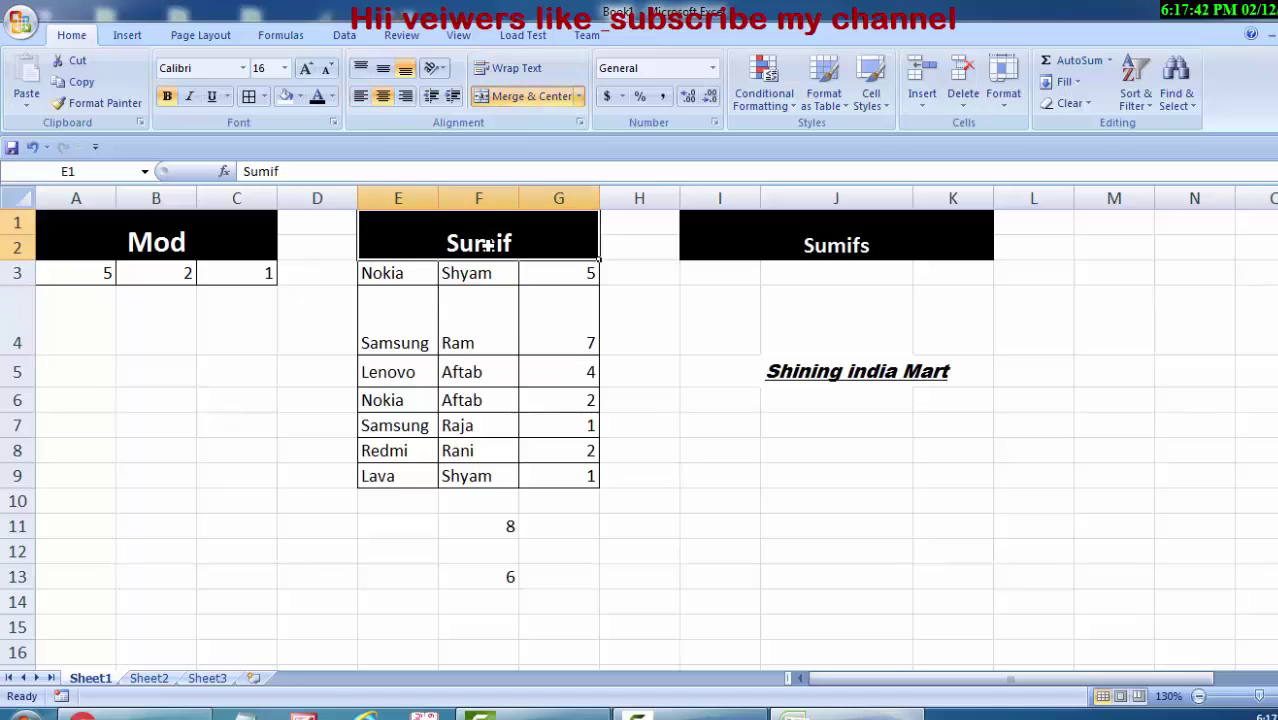
pyautogui.click(444, 68)
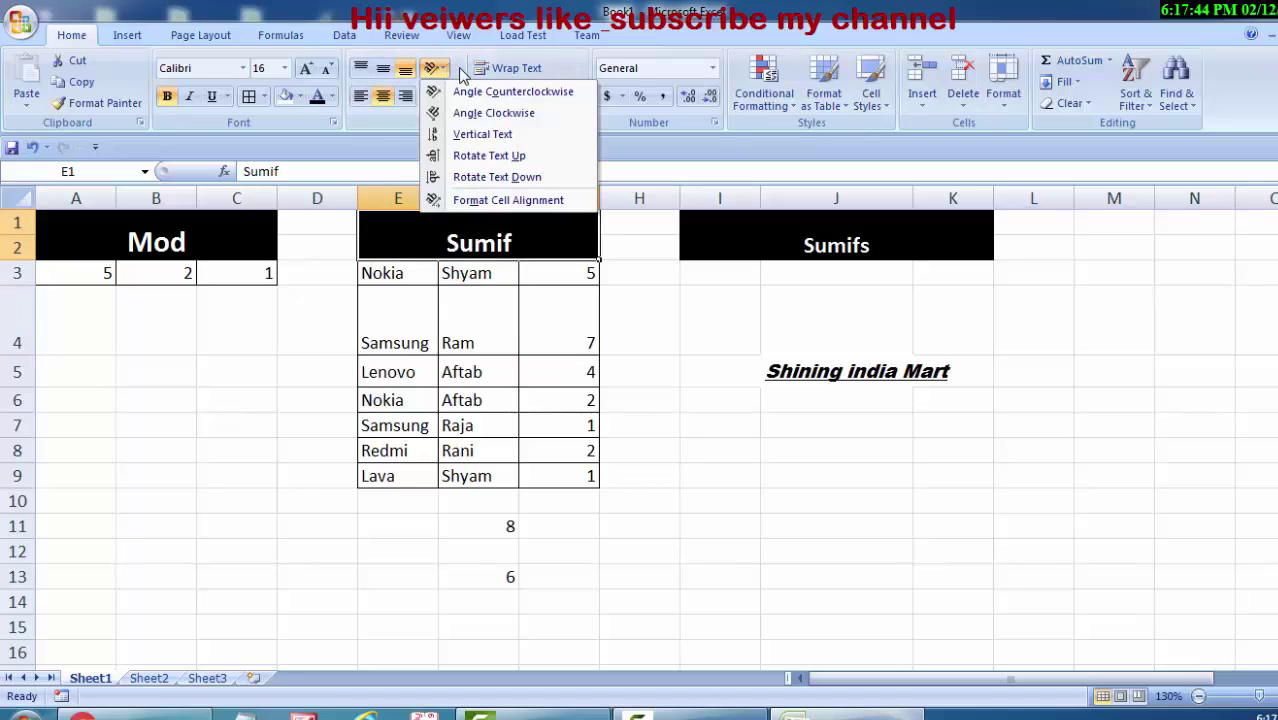
pyautogui.click(470, 91)
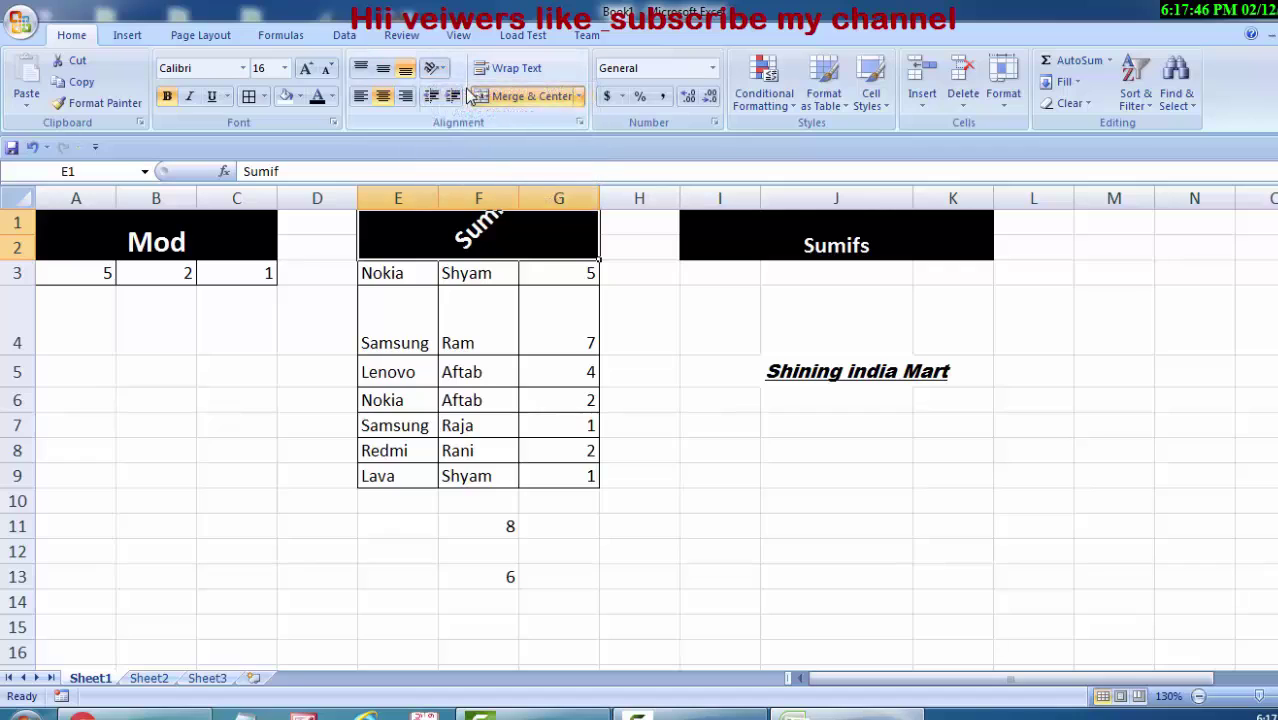
pyautogui.click(656, 440)
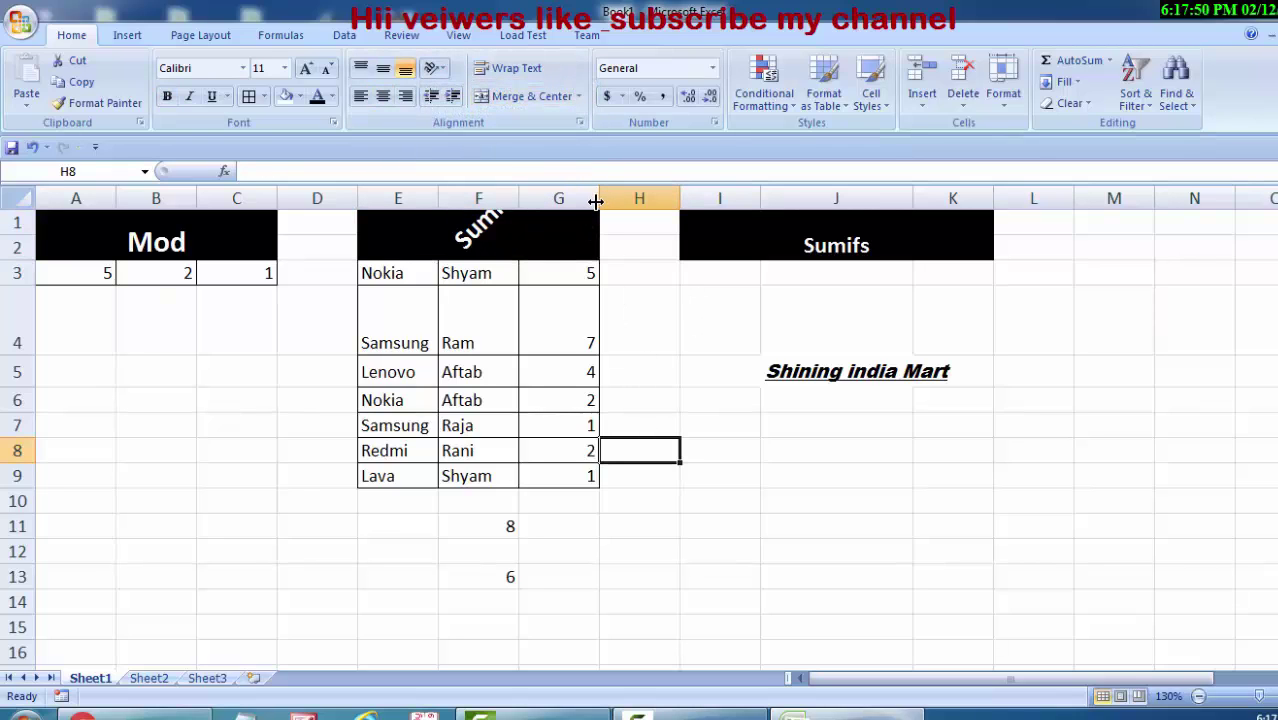
pyautogui.moveTo(595, 202); pyautogui.dragTo(595, 202)
pyautogui.moveTo(20, 232); pyautogui.dragTo(21, 285)
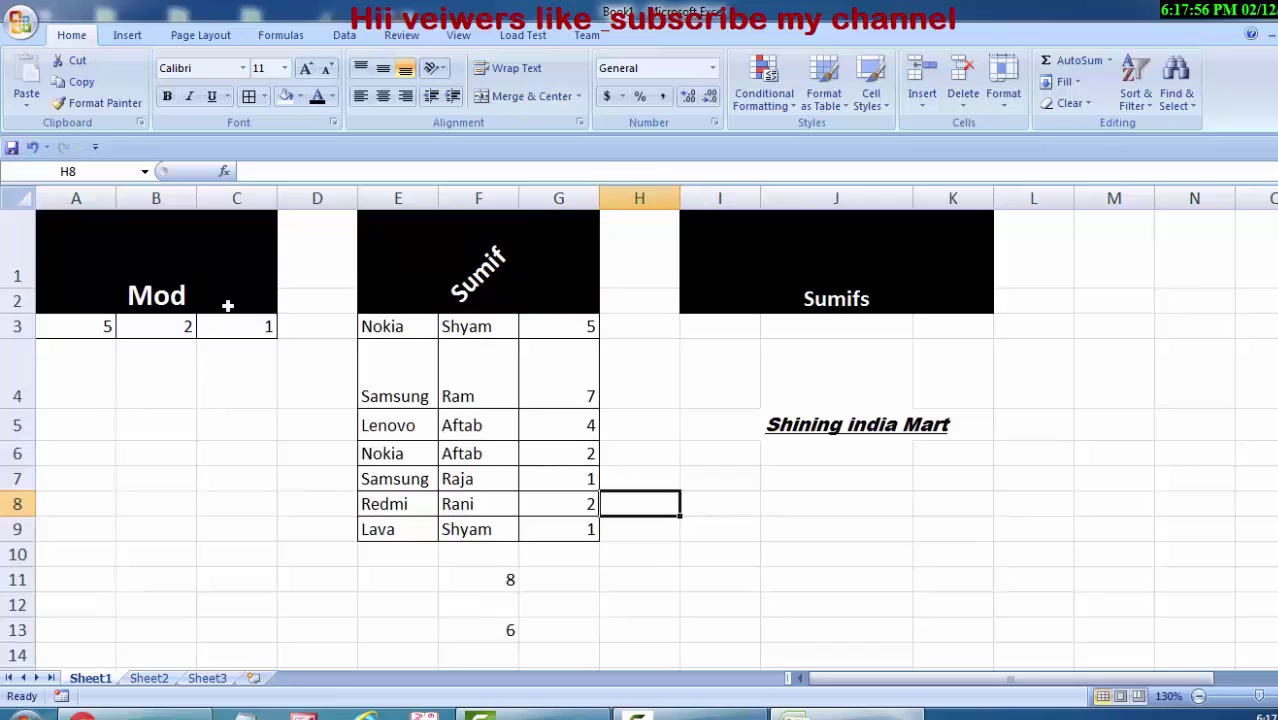
# Try angle clockwise and vertical text, settle on Rotate Text Up, then open Format Cell Alignment.
pyautogui.click(522, 264)
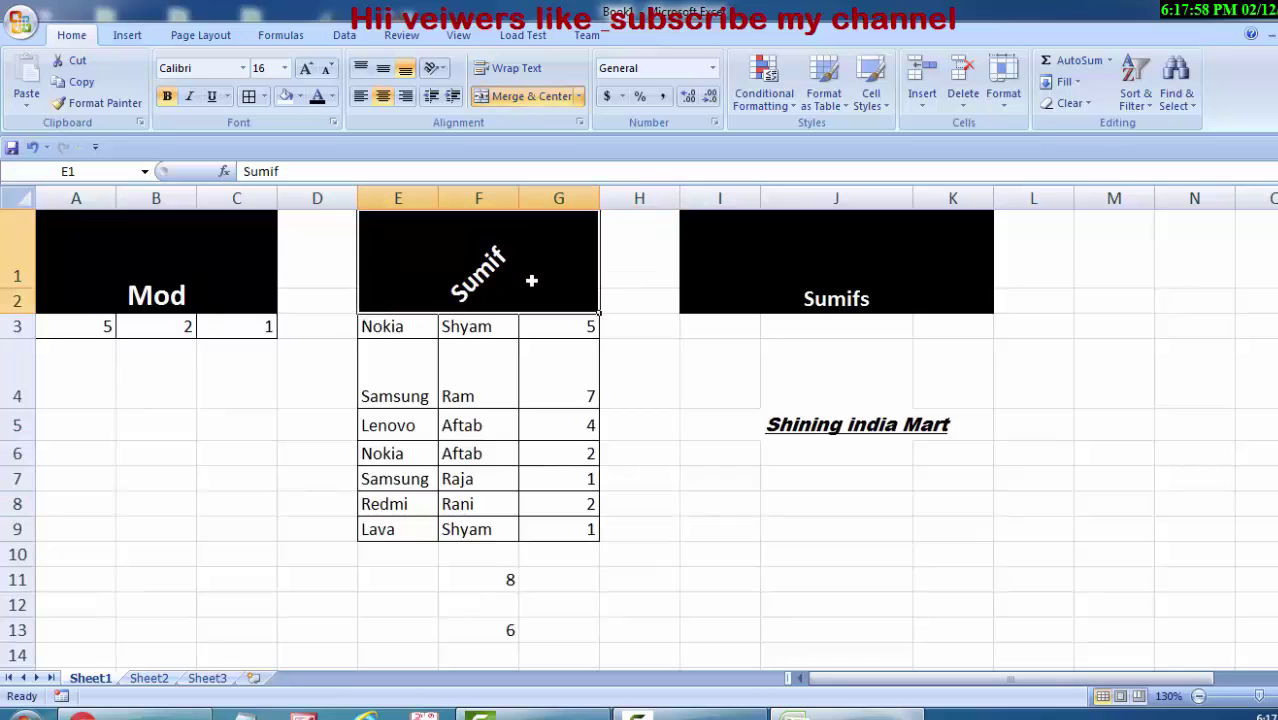
pyautogui.click(441, 68)
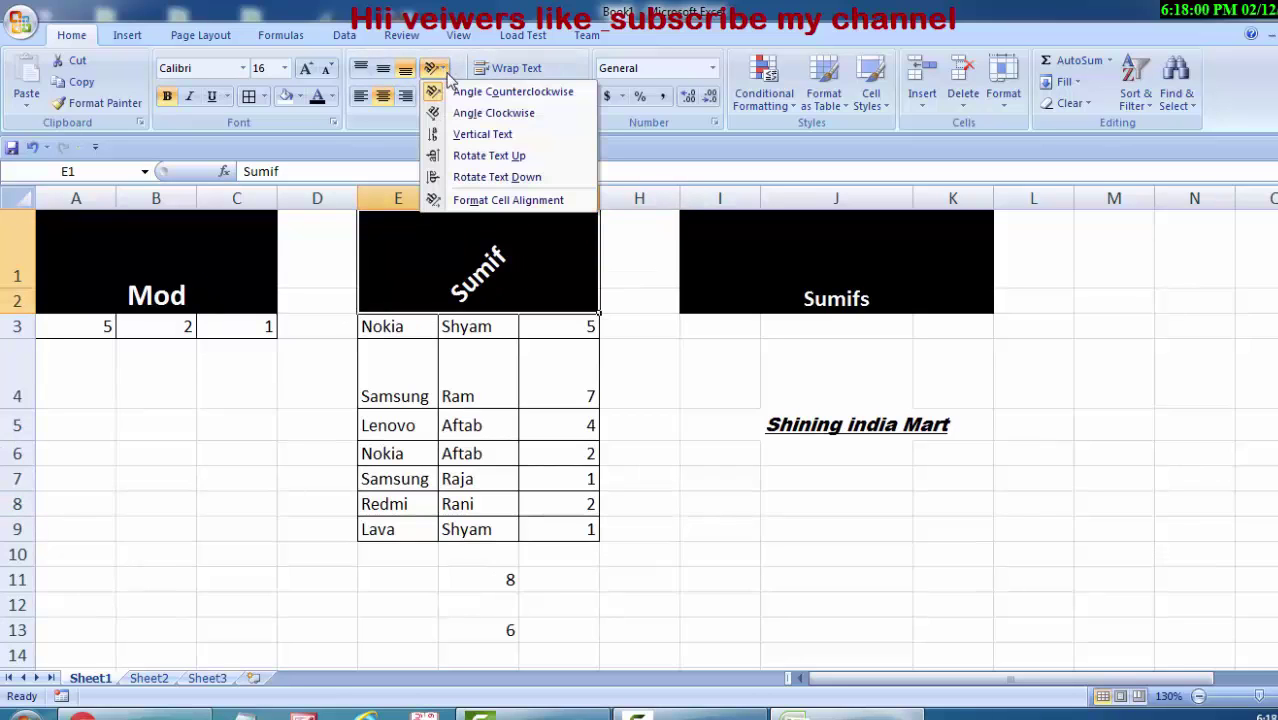
pyautogui.click(466, 113)
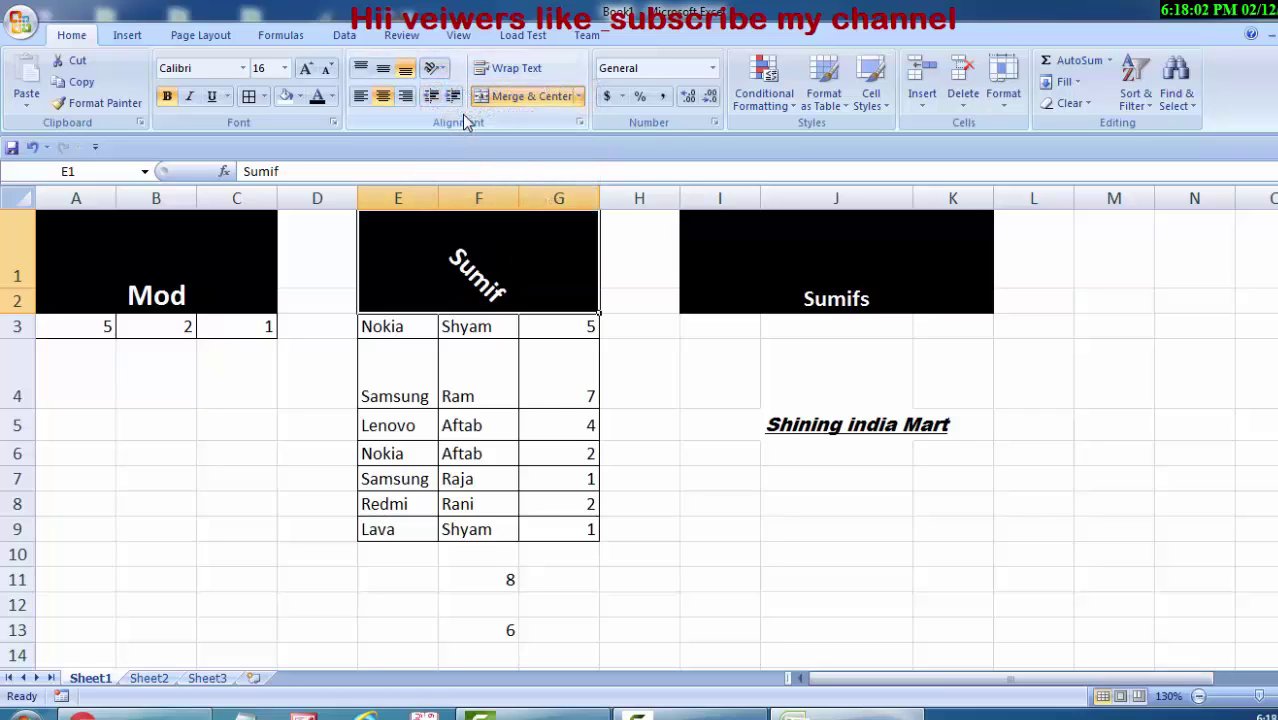
pyautogui.click(436, 68)
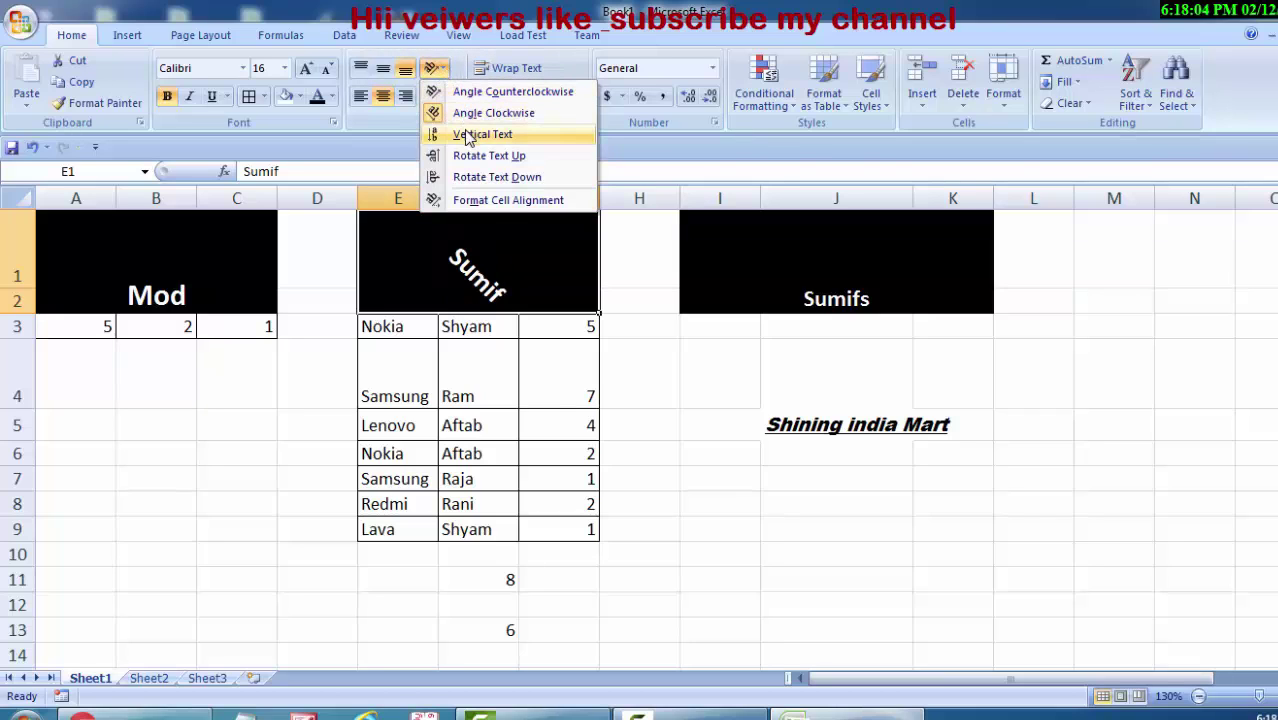
pyautogui.click(466, 134)
pyautogui.click(441, 68)
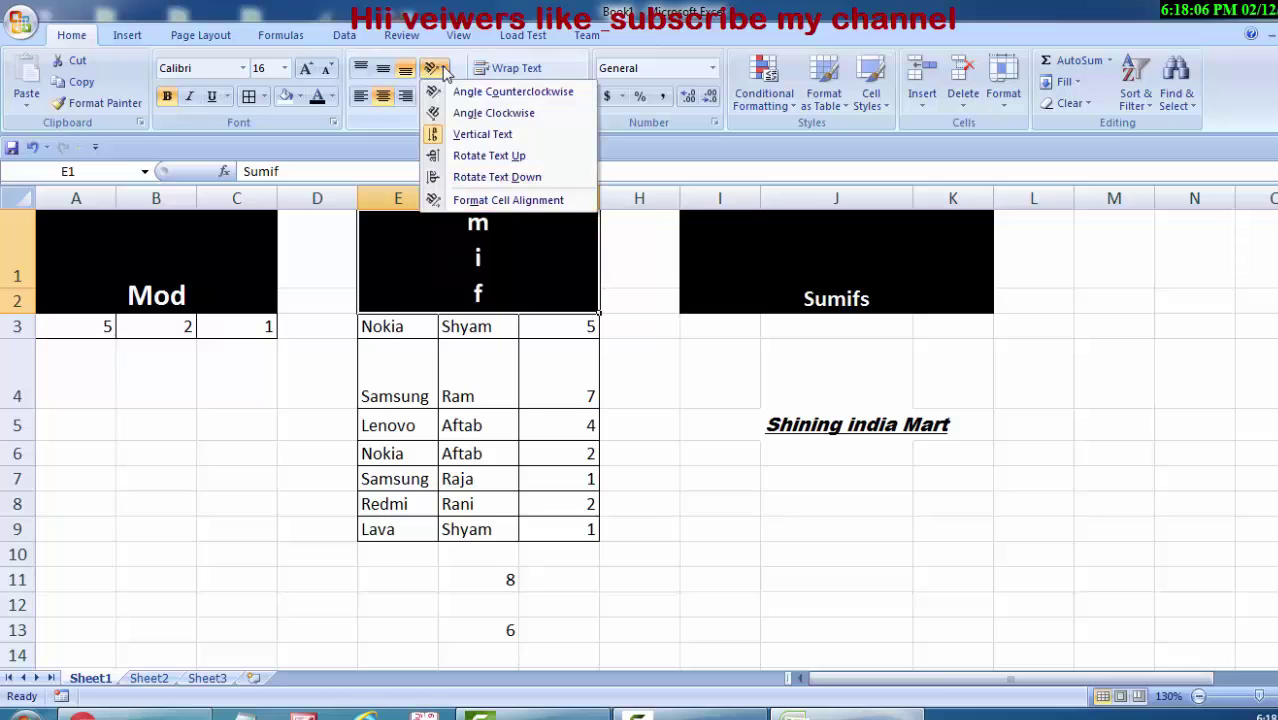
pyautogui.click(475, 158)
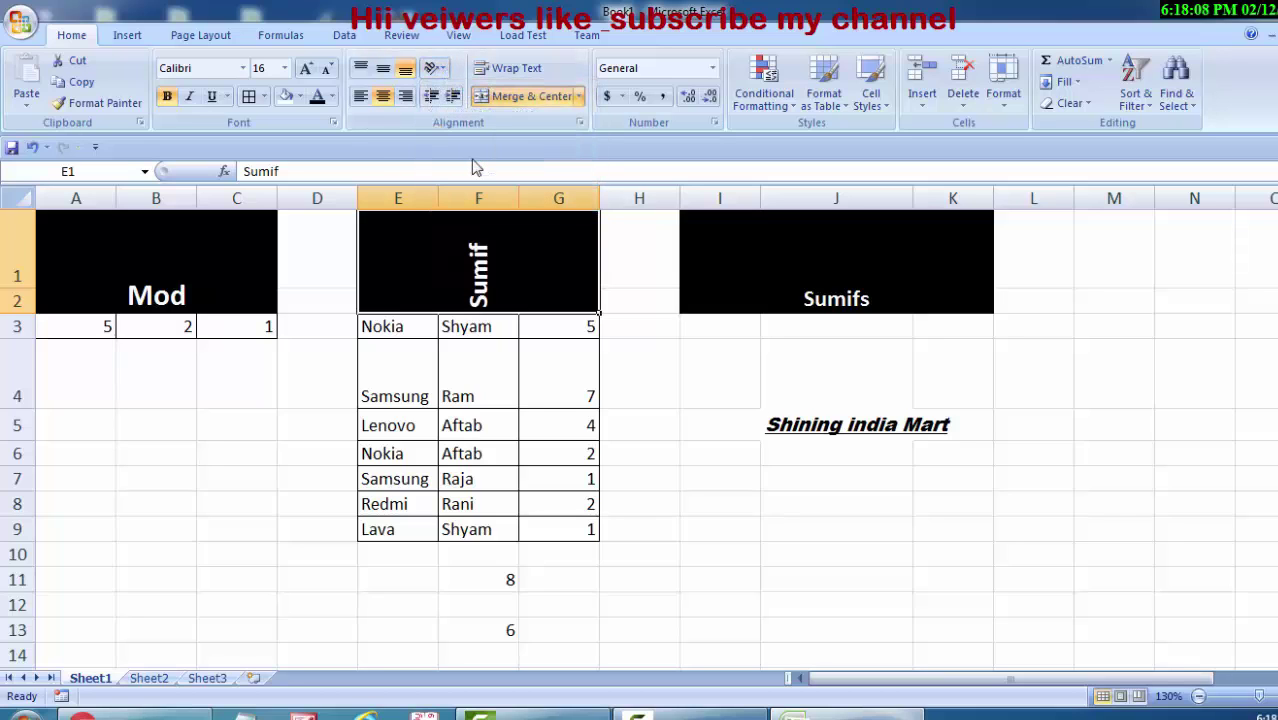
pyautogui.click(437, 68)
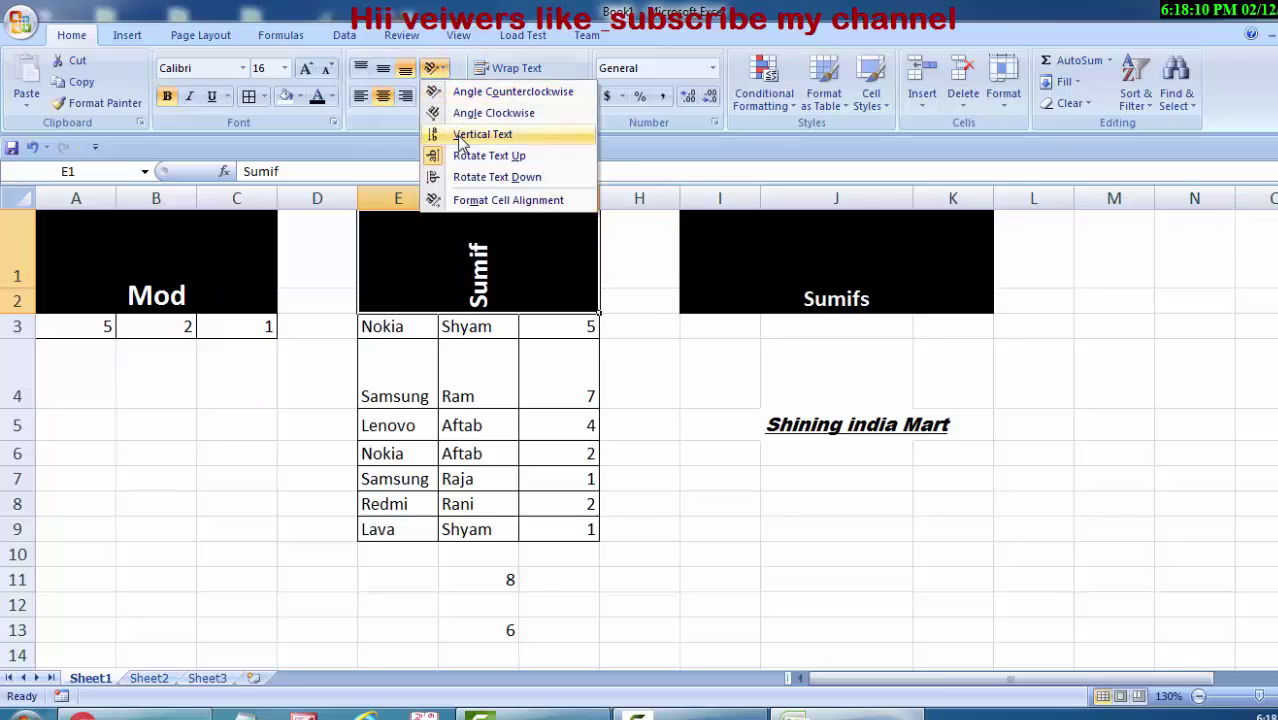
pyautogui.click(476, 204)
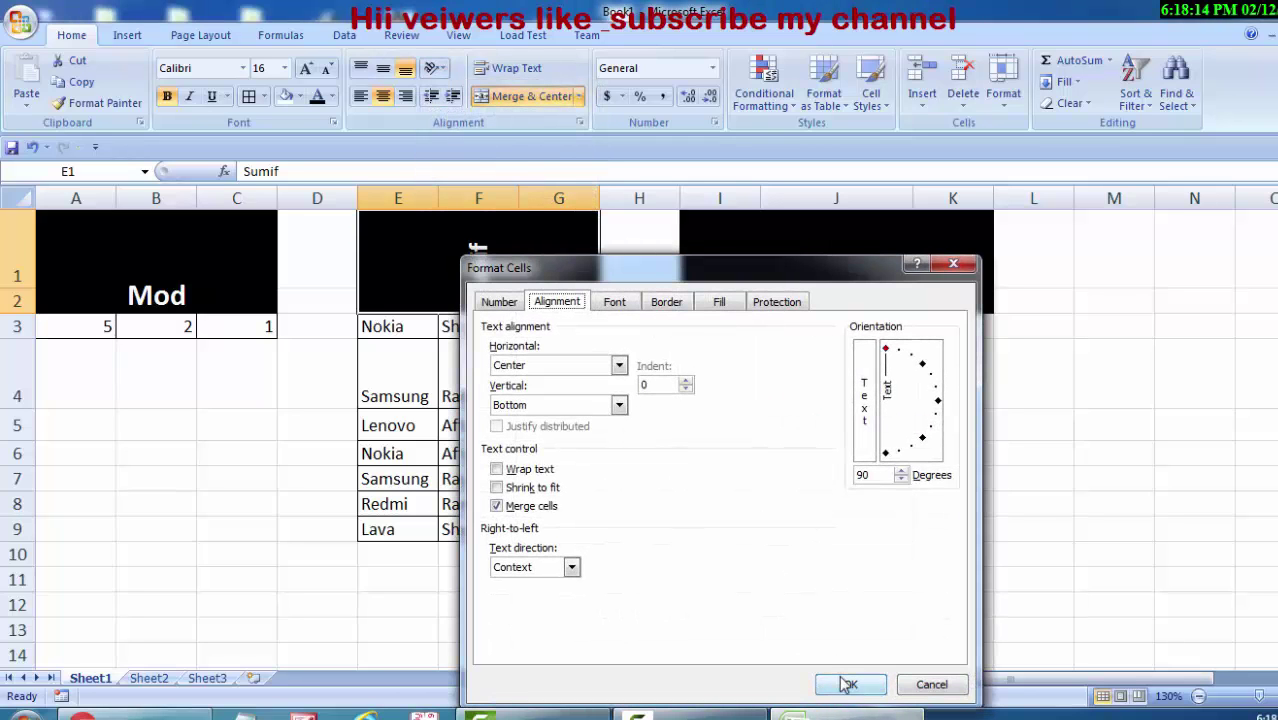
# Confirm the 90-degree text orientation in Format Cells with OK.
pyautogui.click(822, 688)
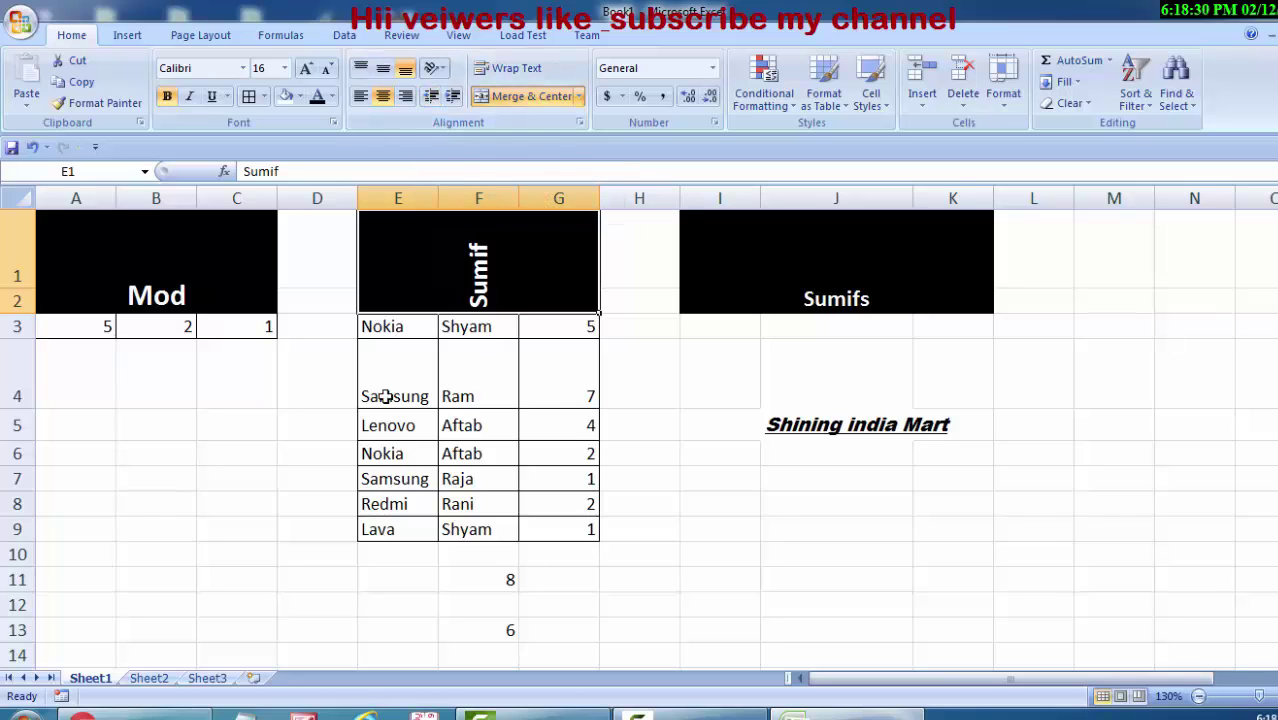
pyautogui.click(397, 329)
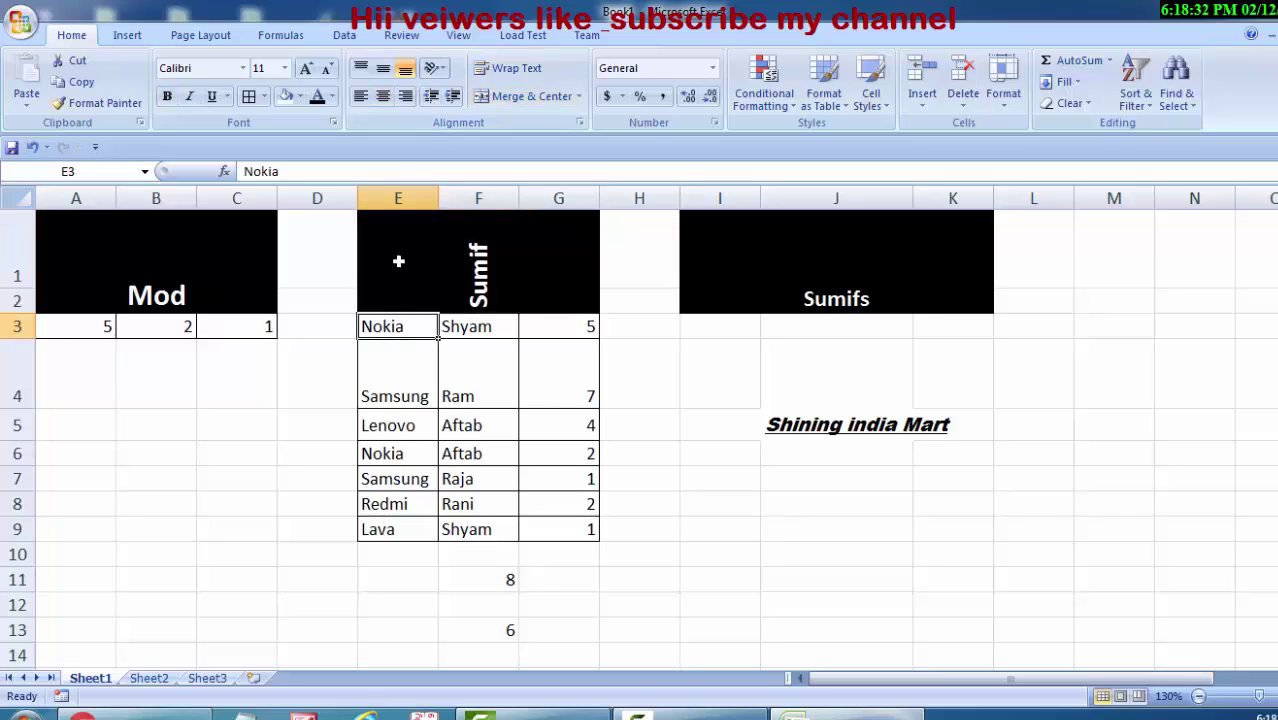
pyautogui.click(431, 104)
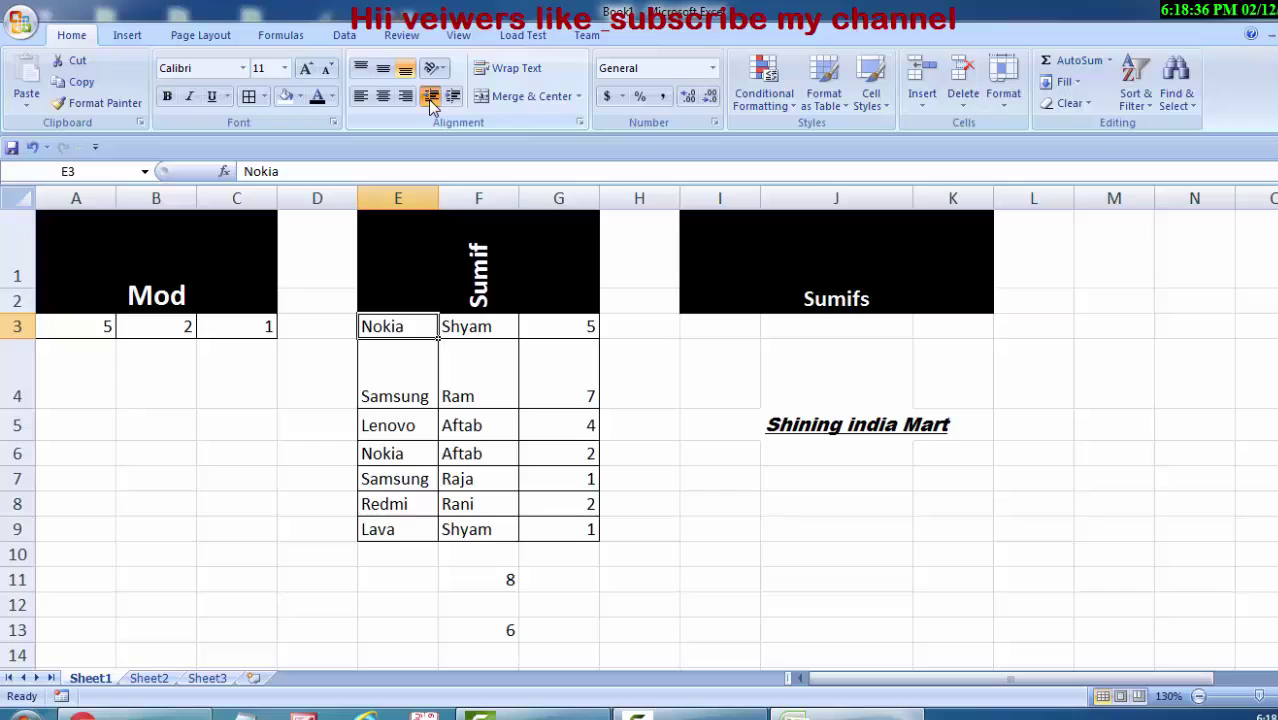
pyautogui.click(455, 104)
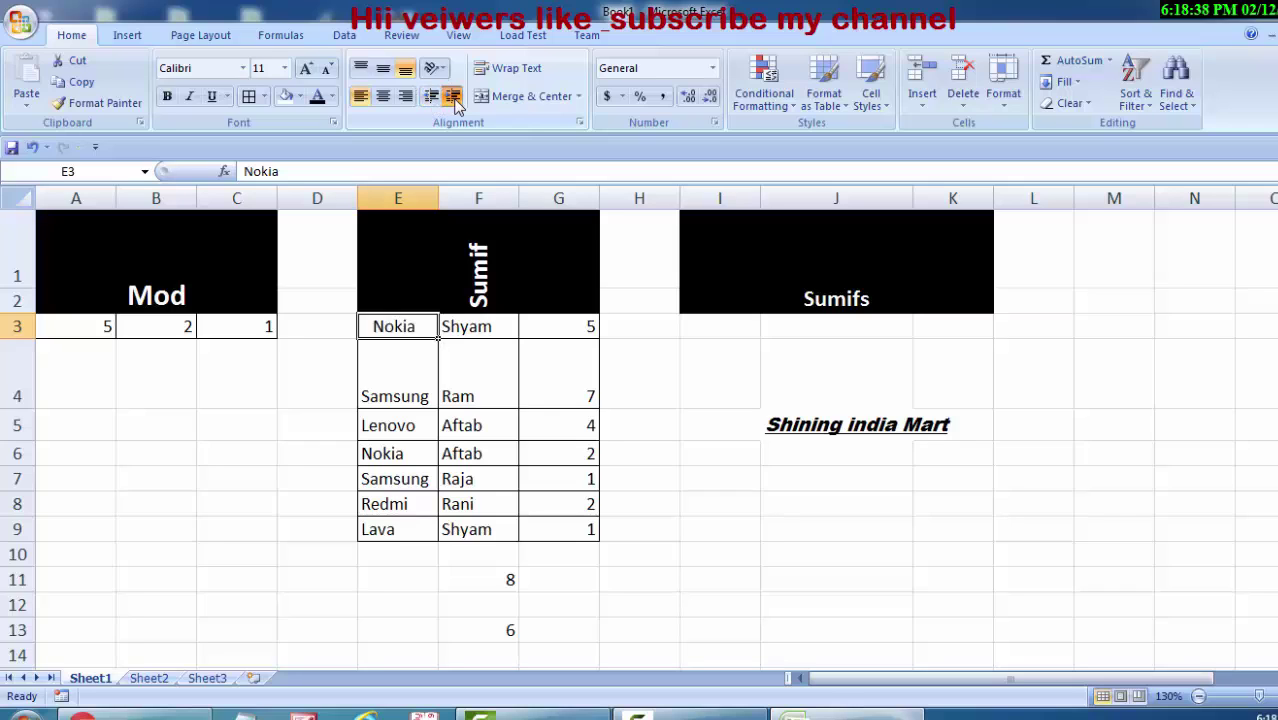
pyautogui.click(455, 104)
pyautogui.click(455, 104)
pyautogui.click(455, 104)
pyautogui.click(455, 104)
pyautogui.click(455, 104)
pyautogui.click(455, 104)
pyautogui.click(455, 104)
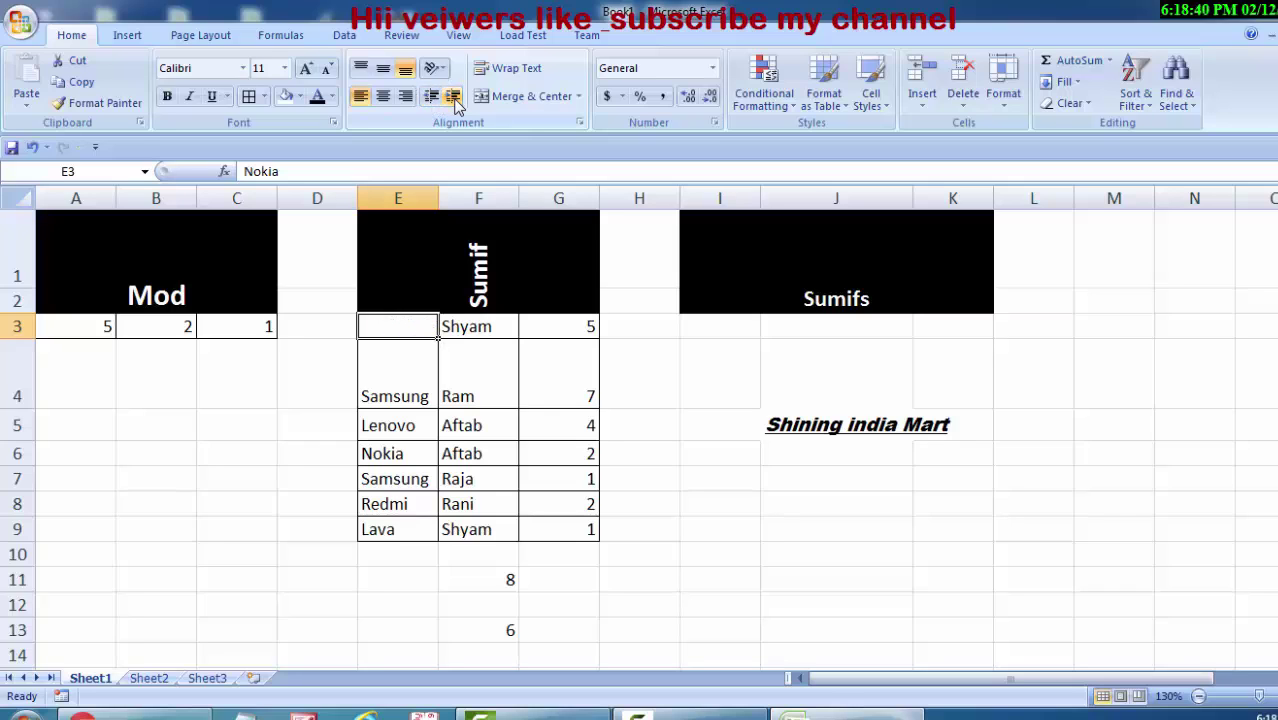
pyautogui.click(430, 104)
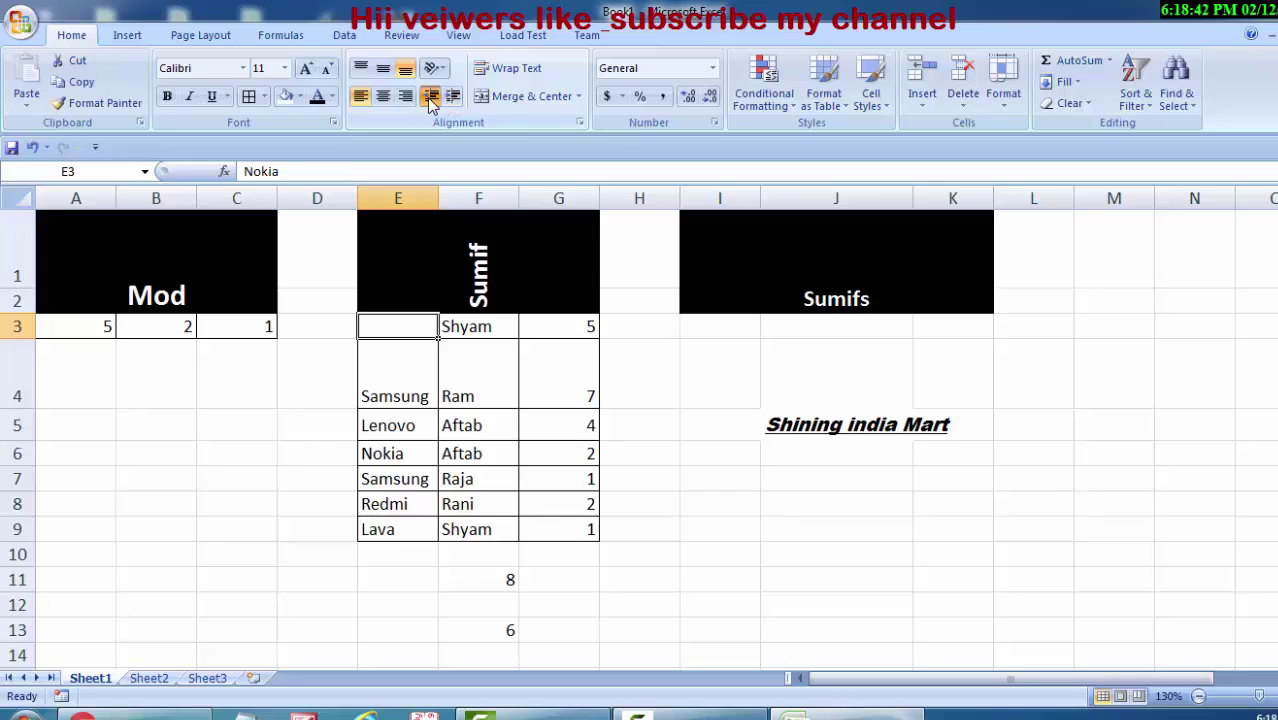
pyautogui.click(430, 104)
pyautogui.click(430, 104)
pyautogui.click(430, 104)
pyautogui.click(430, 104)
pyautogui.click(430, 104)
pyautogui.click(430, 104)
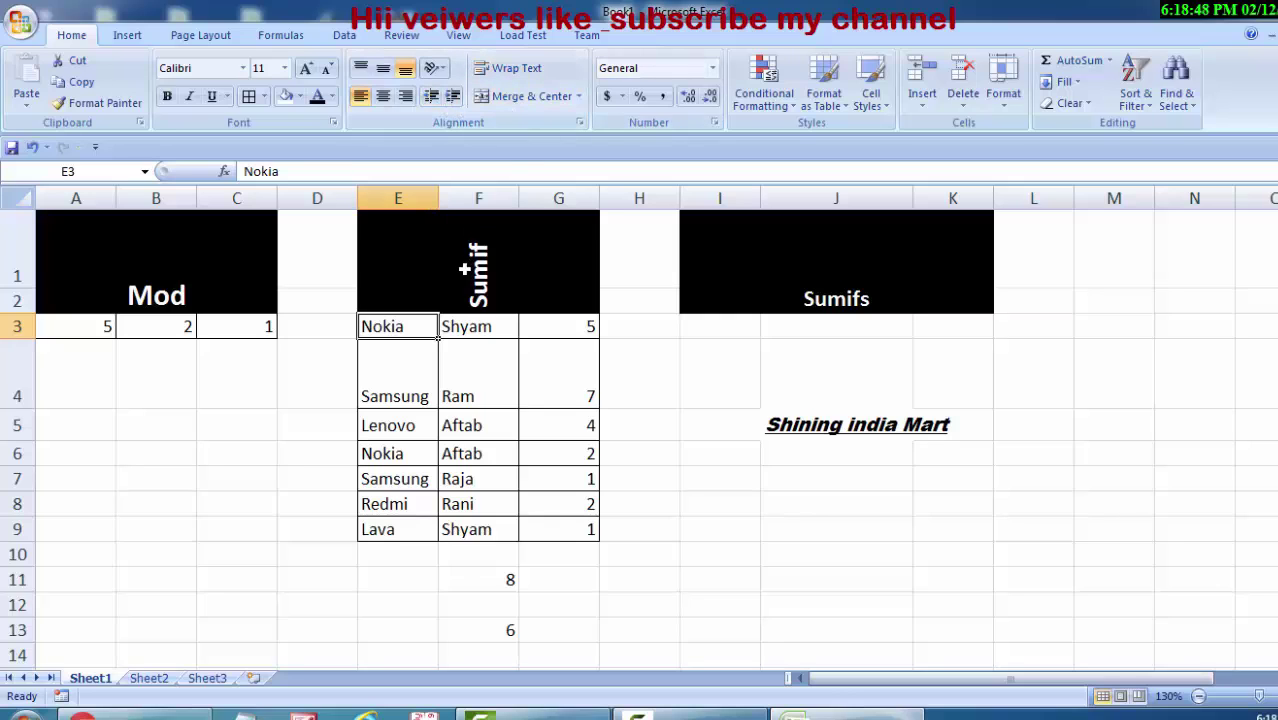
# Hide columns J and K and narrow column I so Sumifs is clipped.
pyautogui.click(190, 284)
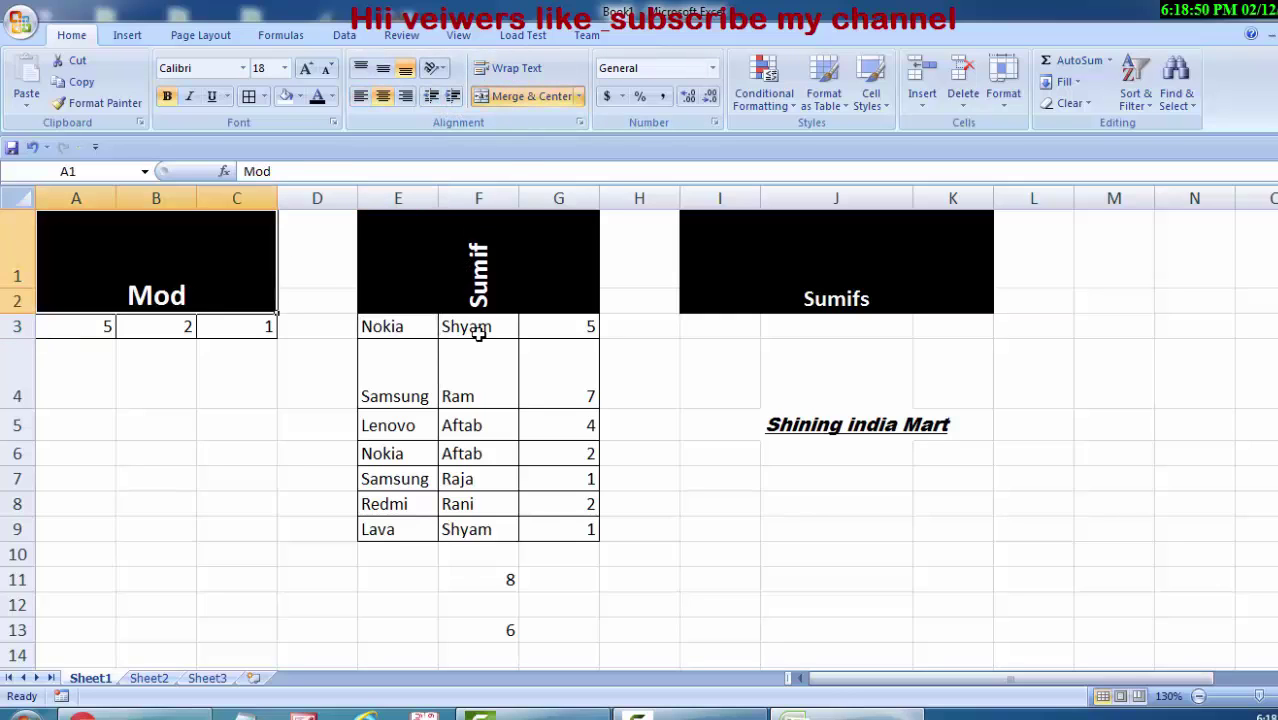
pyautogui.click(846, 286)
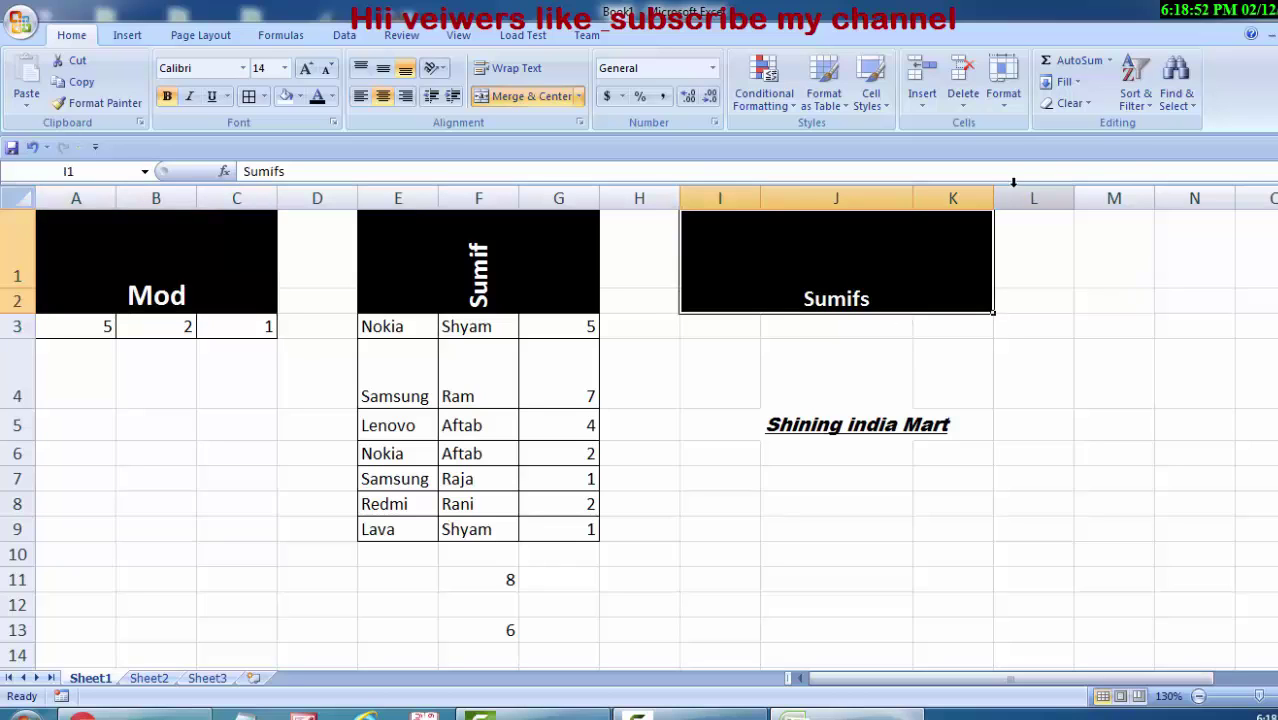
pyautogui.moveTo(993, 199); pyautogui.dragTo(765, 251)
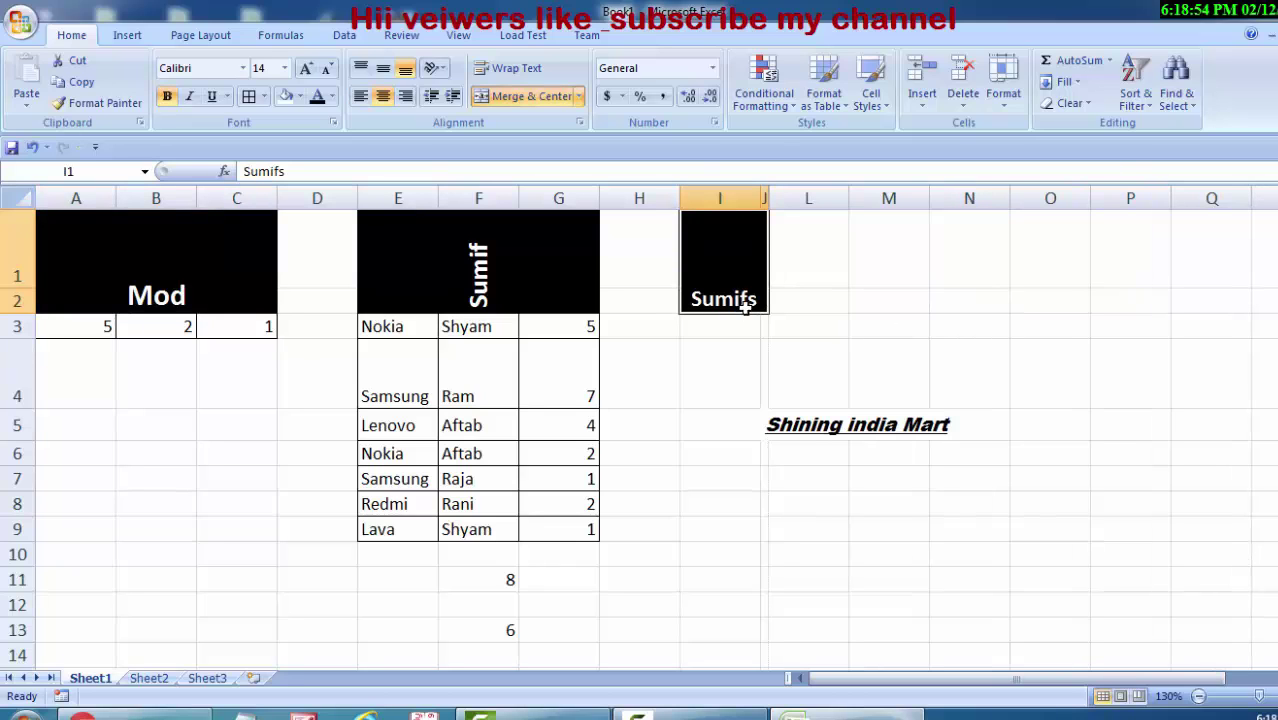
pyautogui.moveTo(766, 198); pyautogui.dragTo(737, 222)
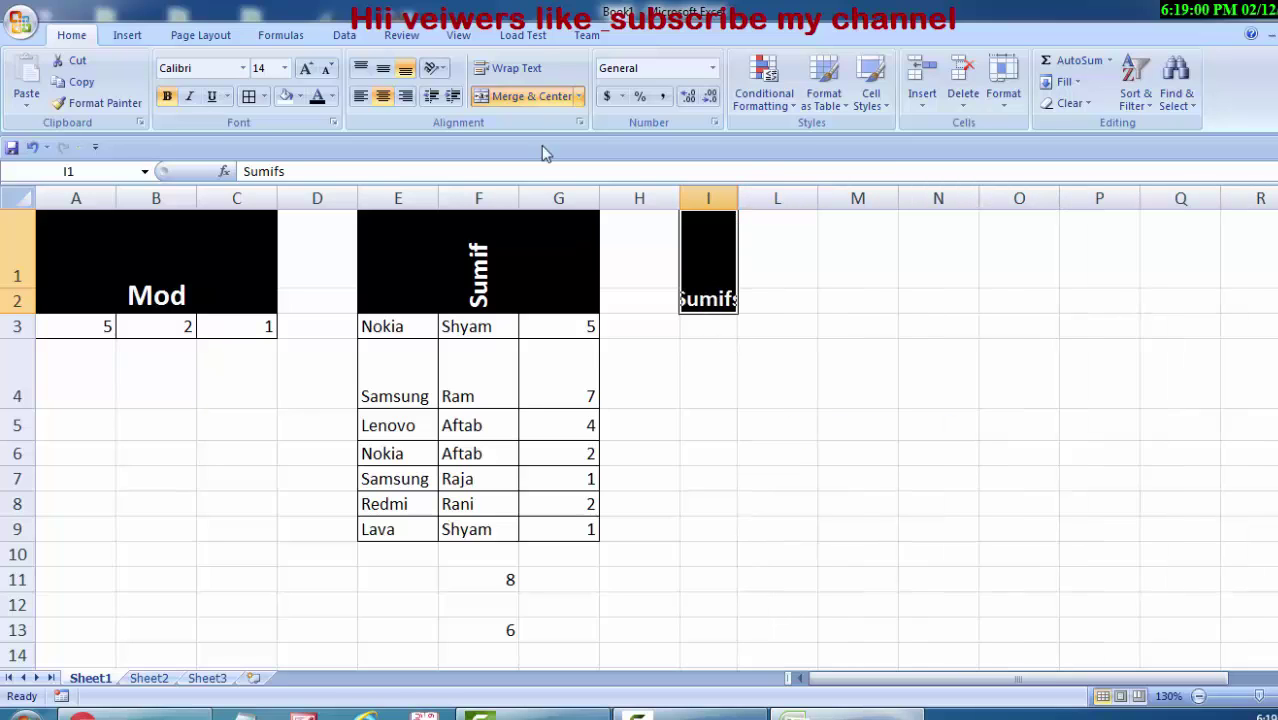
# Wrap the Sumifs heading onto two lines, leaving the number format unchanged.
pyautogui.click(514, 68)
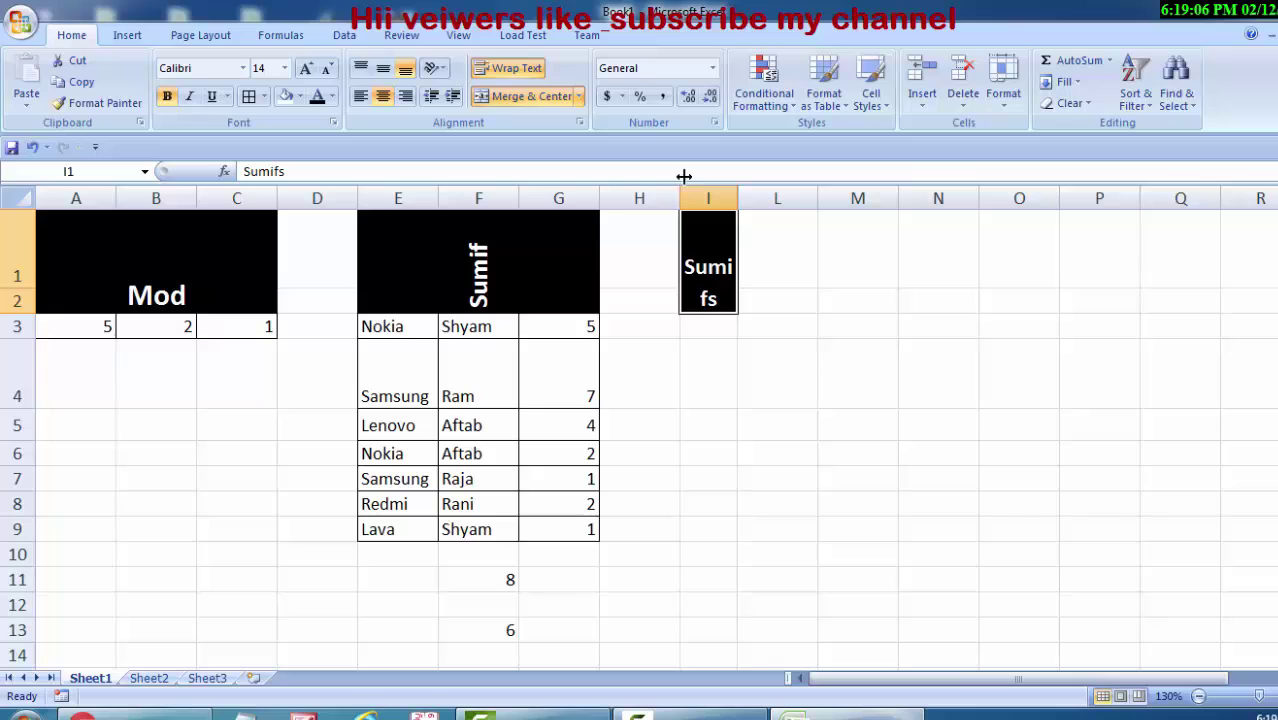
pyautogui.click(713, 69)
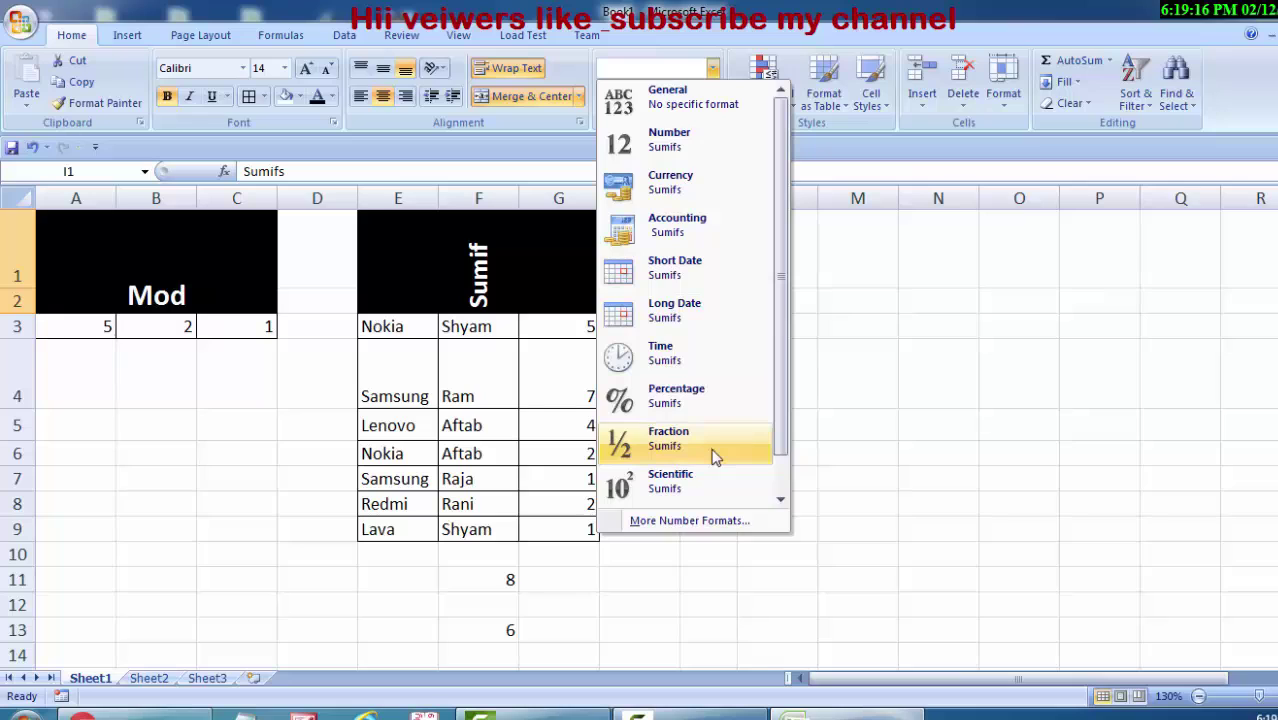
pyautogui.click(1175, 512)
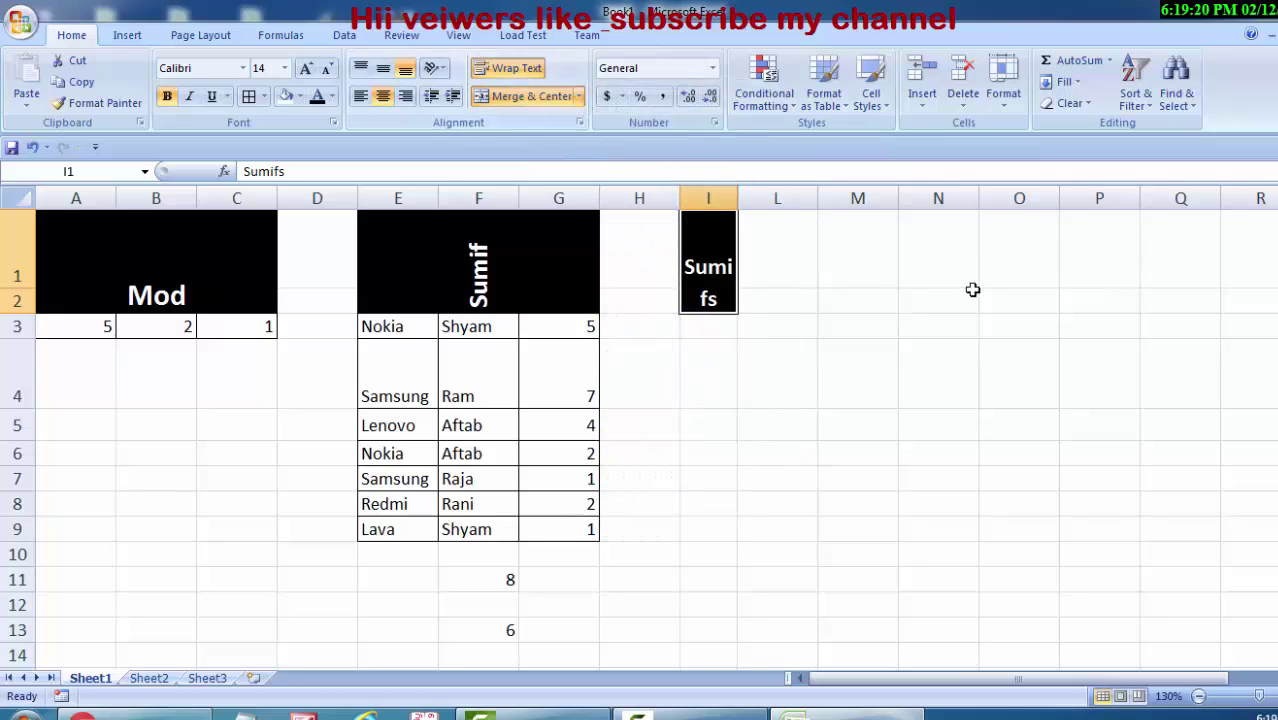
# Enter 1 in N1 and 2 in O1, then merge and center N1:O1, keeping only 1.
pyautogui.click(919, 236)
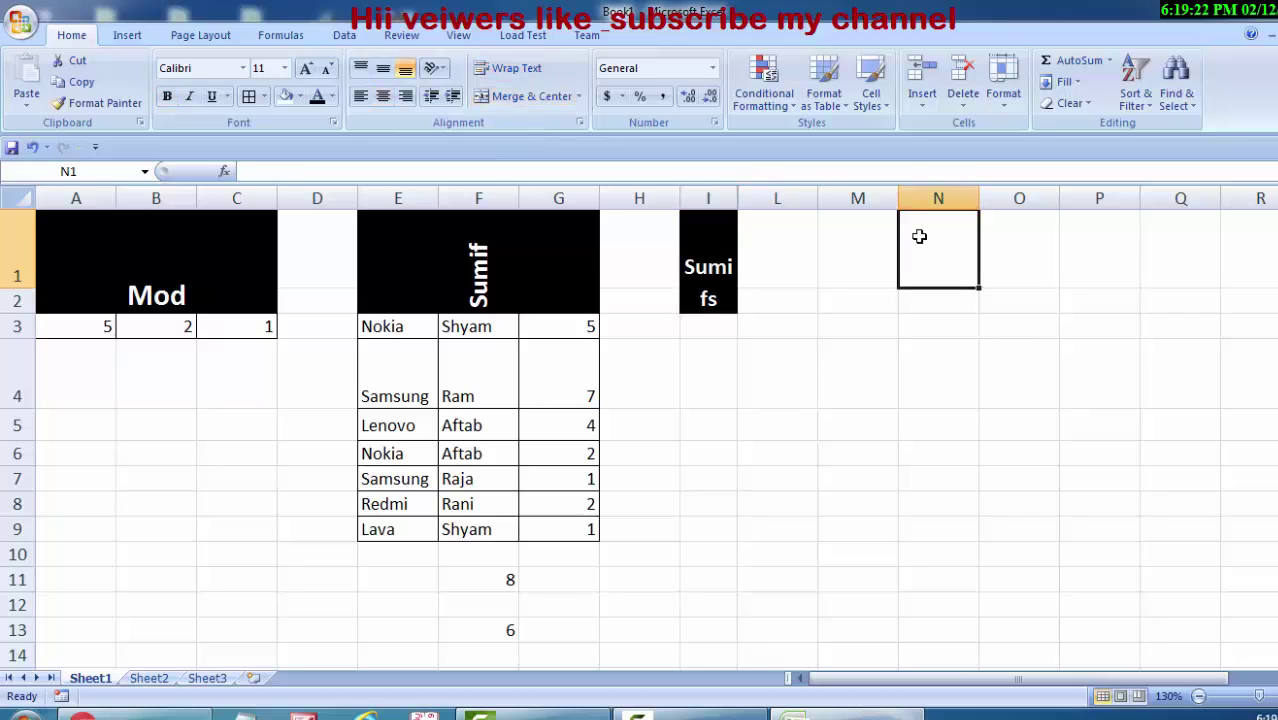
pyautogui.write('1')
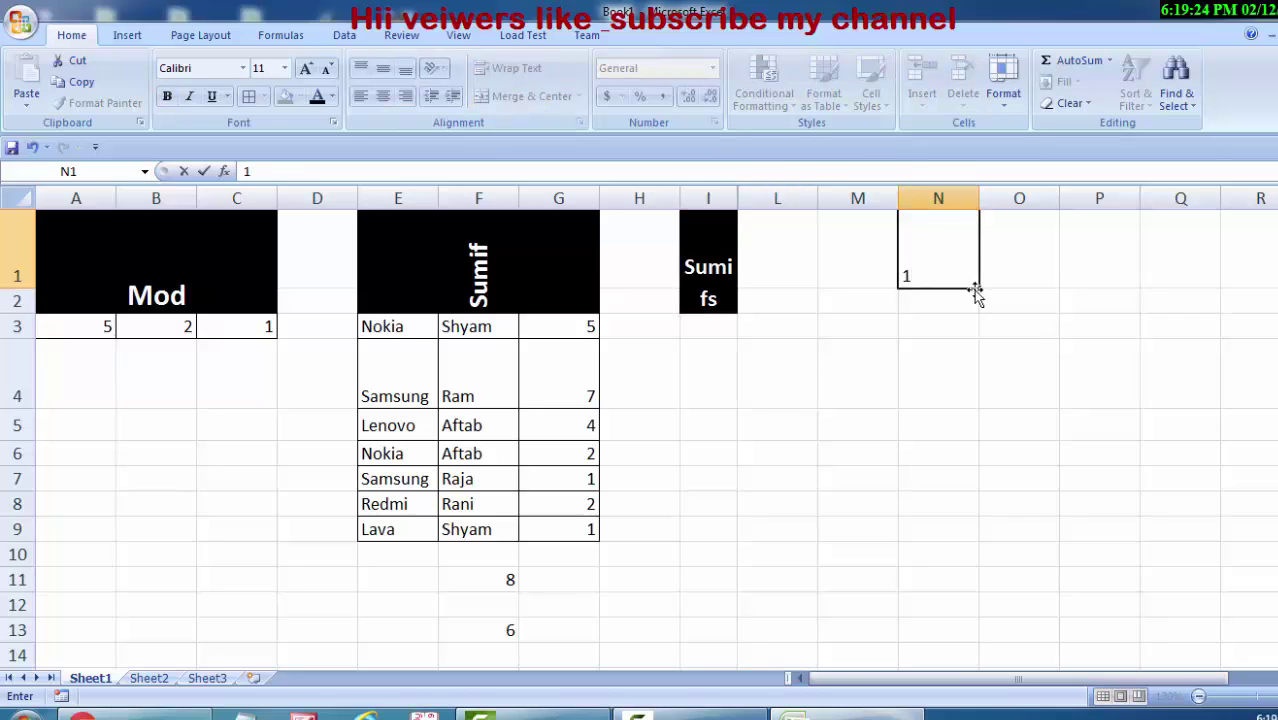
pyautogui.click(1012, 277)
pyautogui.write('2')
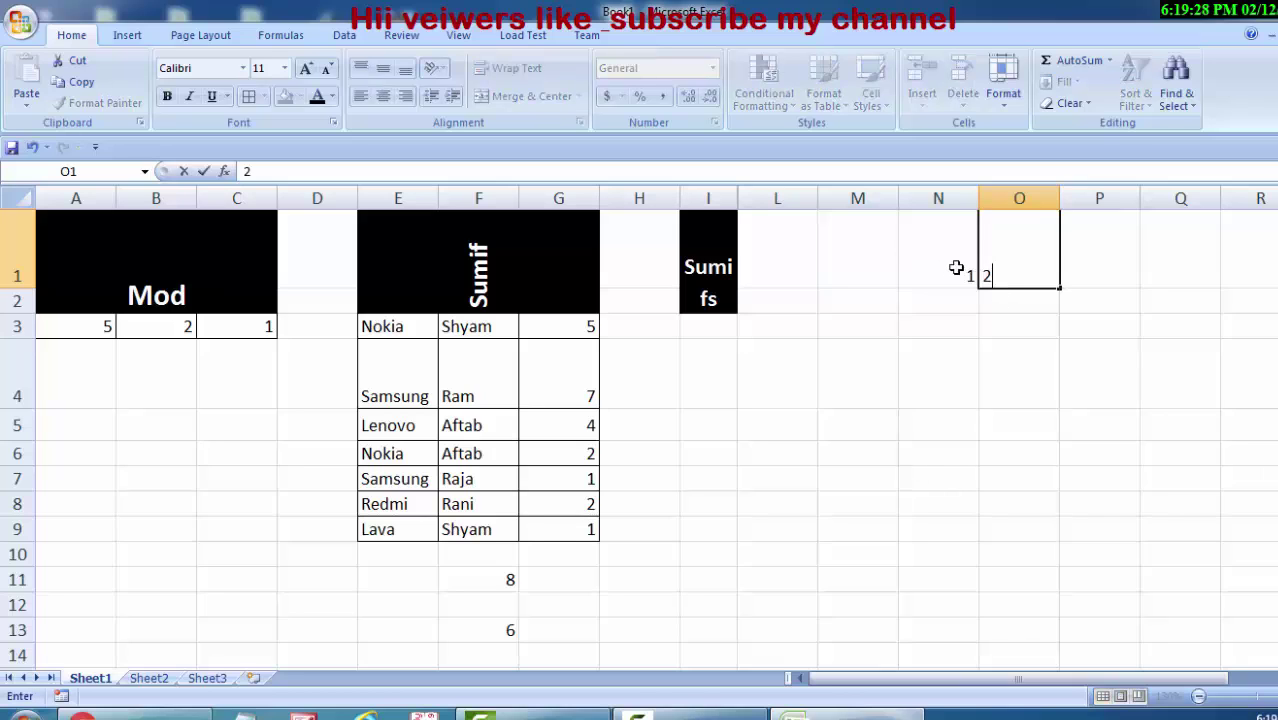
pyautogui.moveTo(920, 245); pyautogui.dragTo(989, 265)
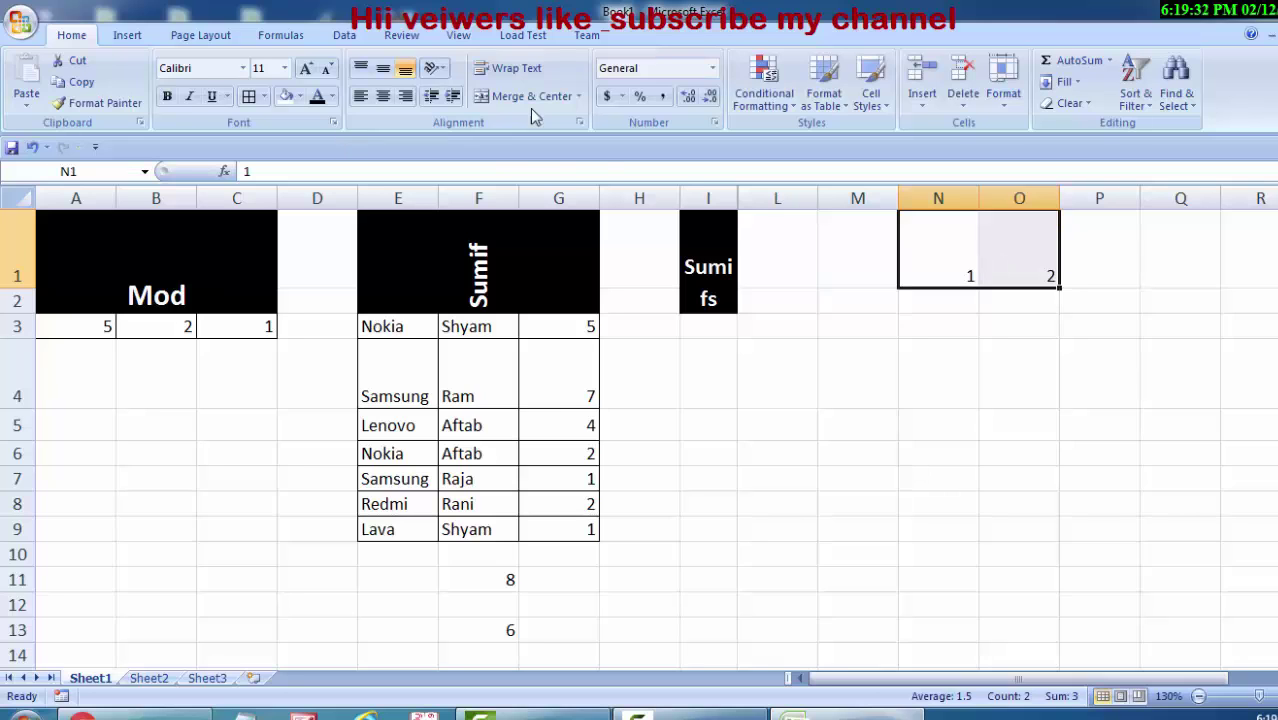
pyautogui.click(580, 97)
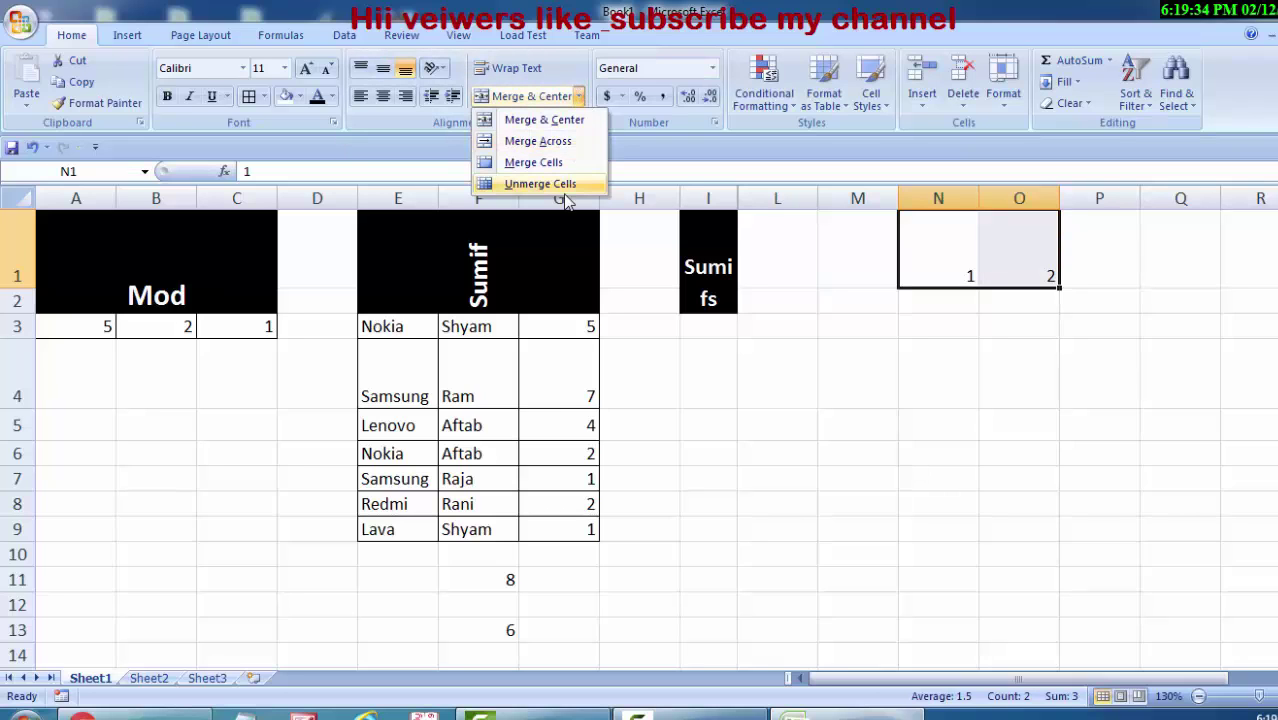
pyautogui.click(545, 120)
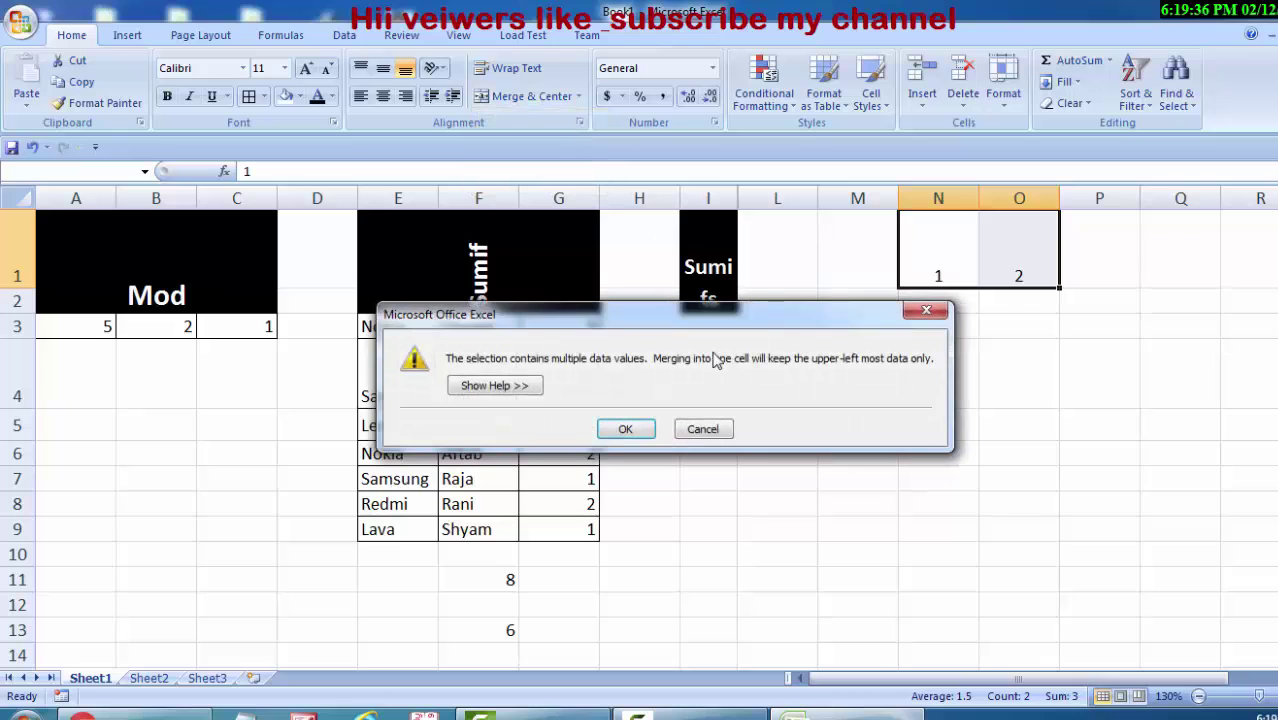
pyautogui.click(627, 429)
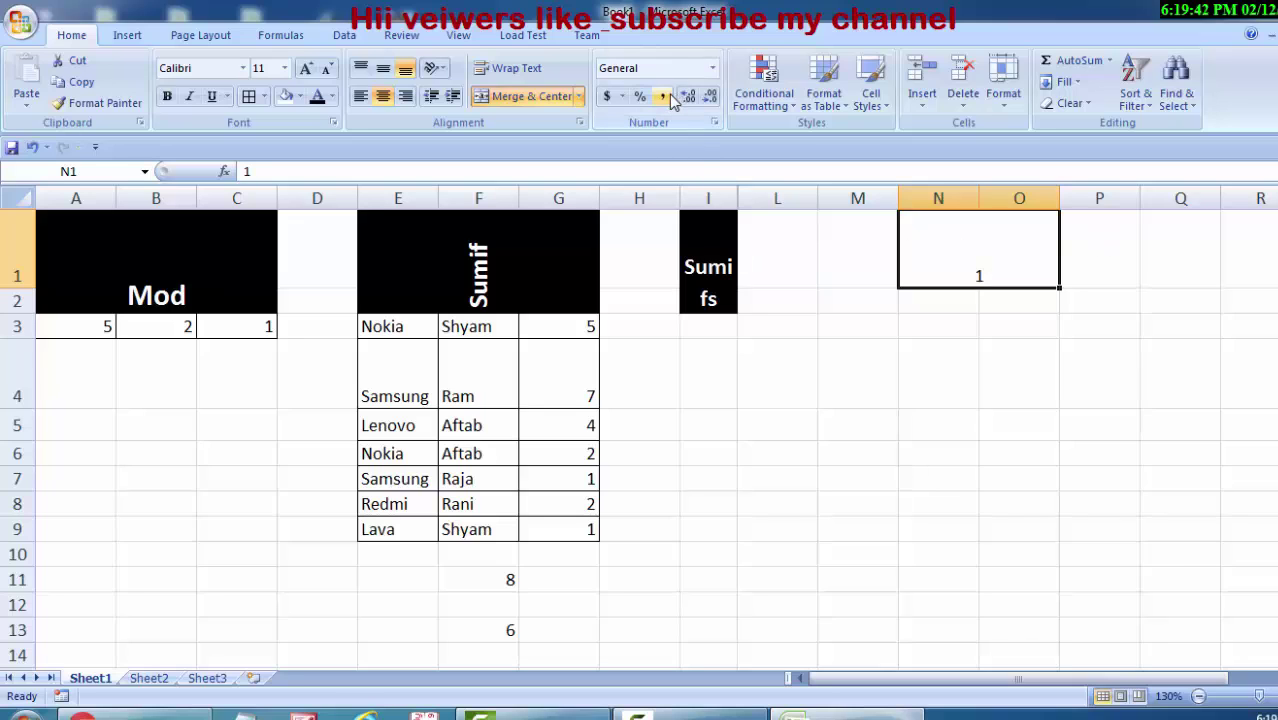
# Enter 10000 in M3 and apply Comma Style, then Currency, to show $ 10,000.00.
pyautogui.click(871, 328)
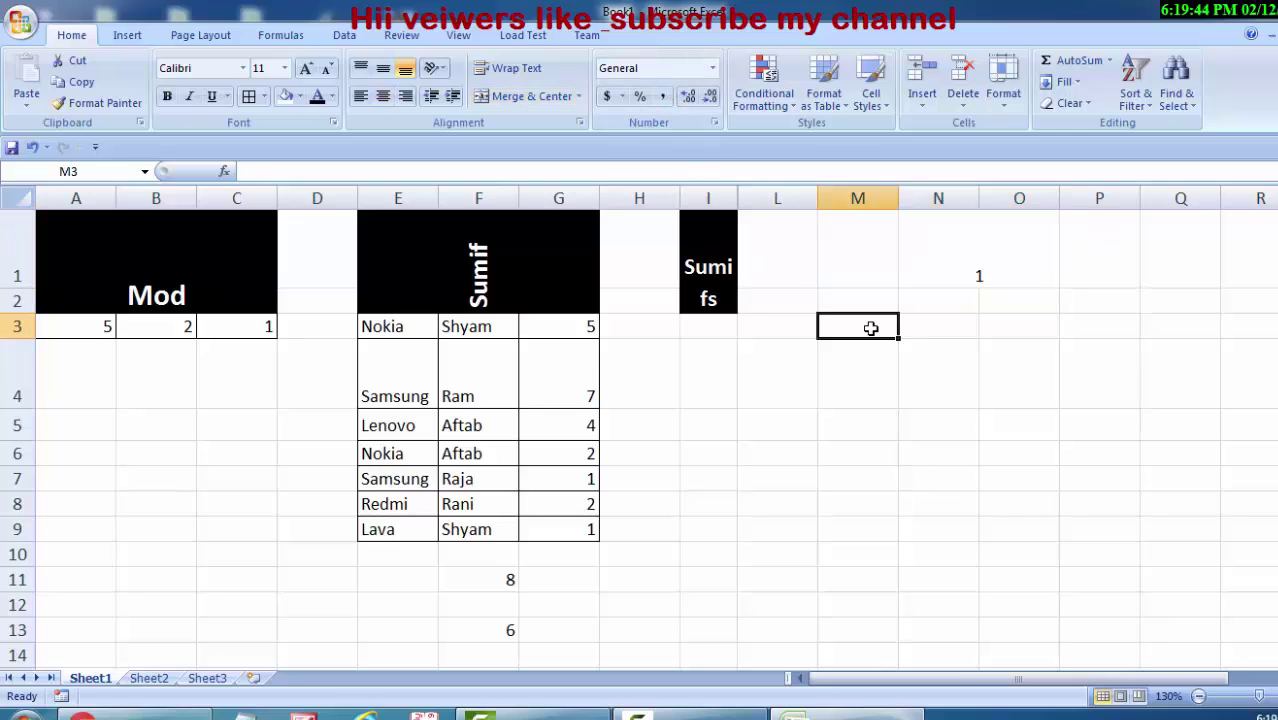
pyautogui.write('10000')
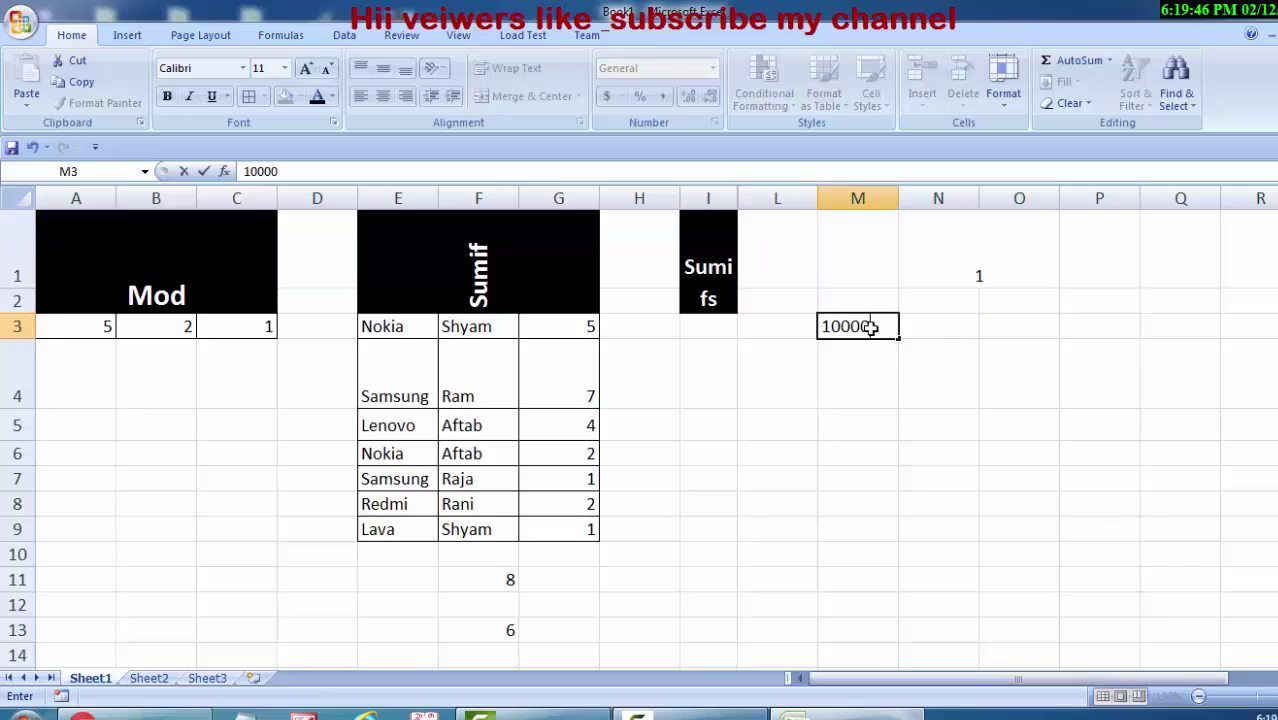
pyautogui.click(762, 435)
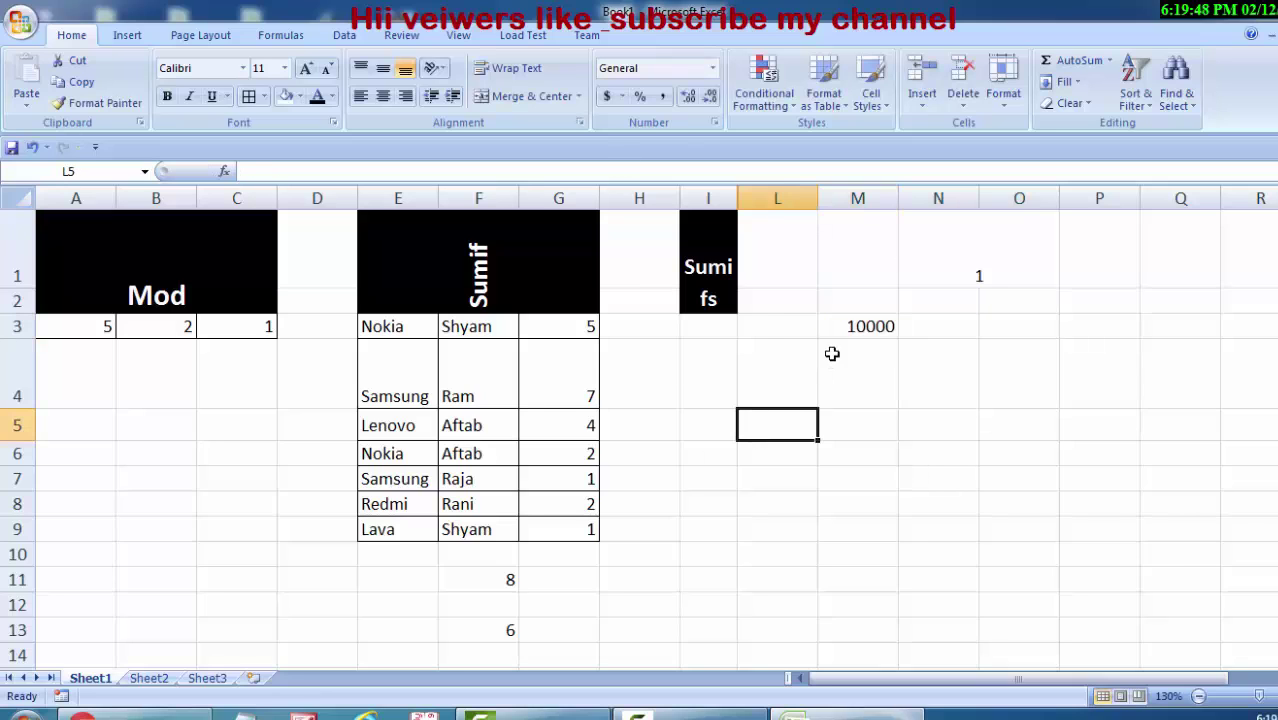
pyautogui.click(873, 325)
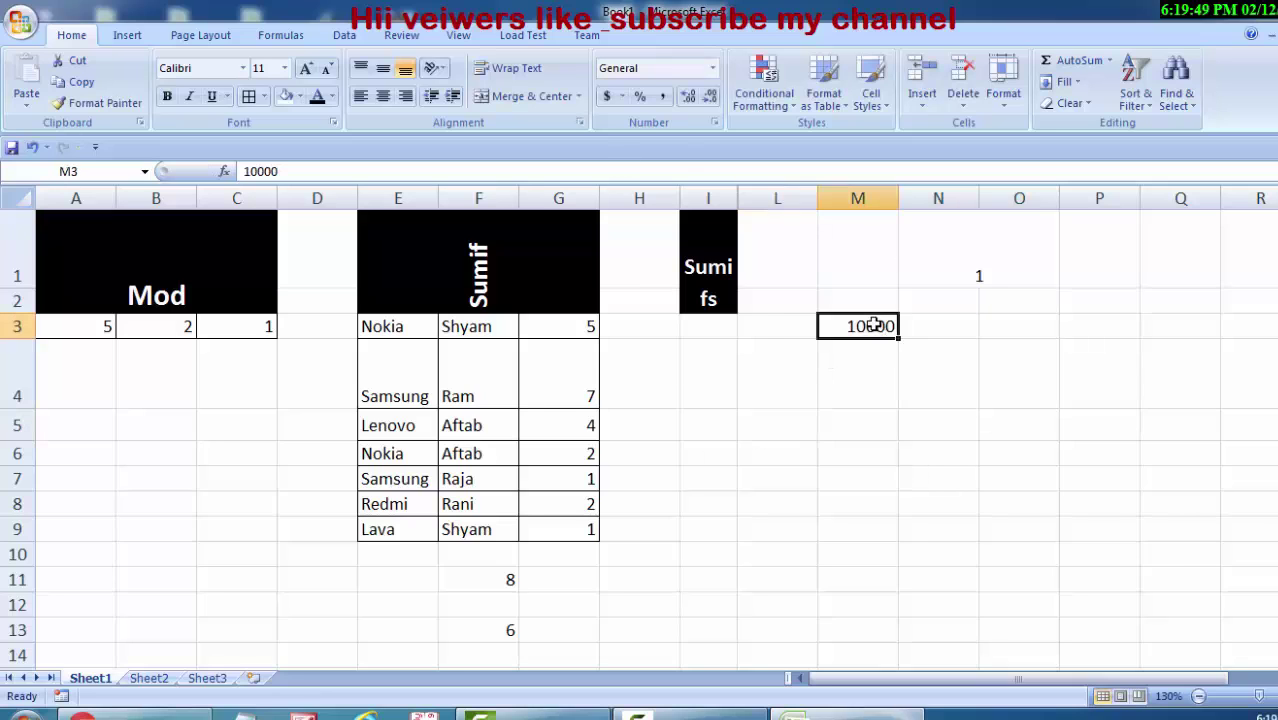
pyautogui.click(663, 100)
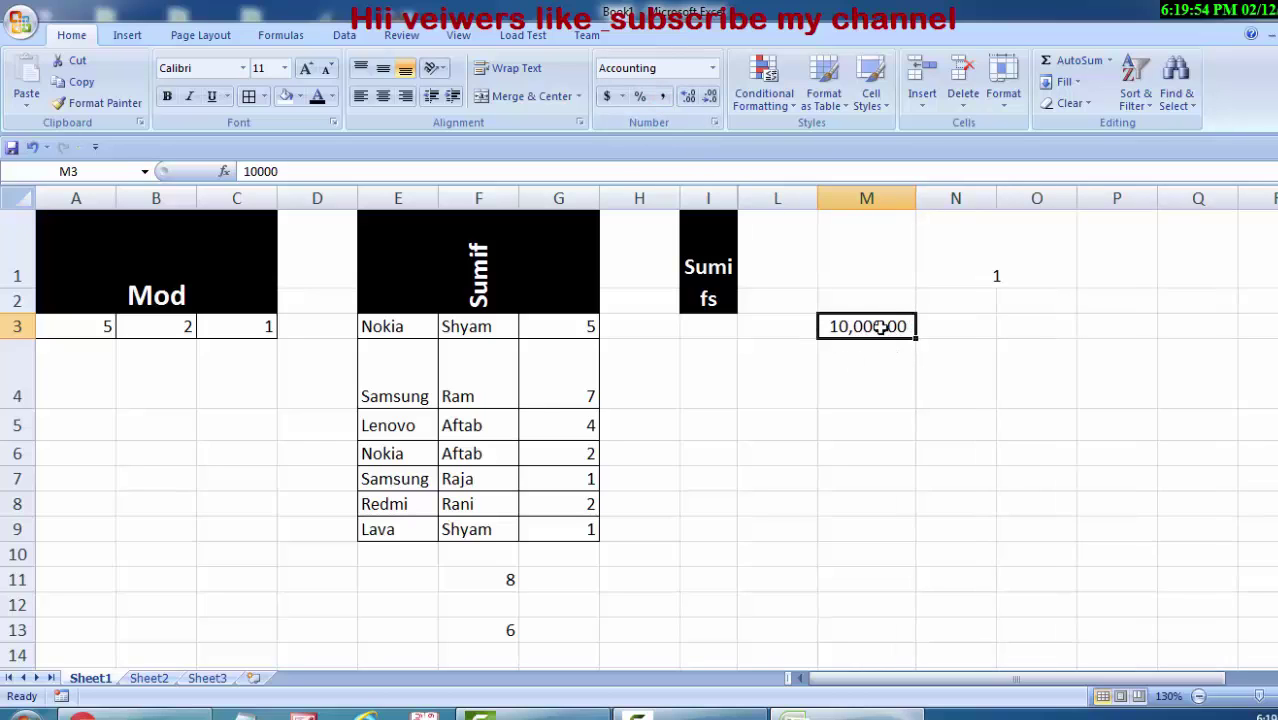
pyautogui.click(607, 97)
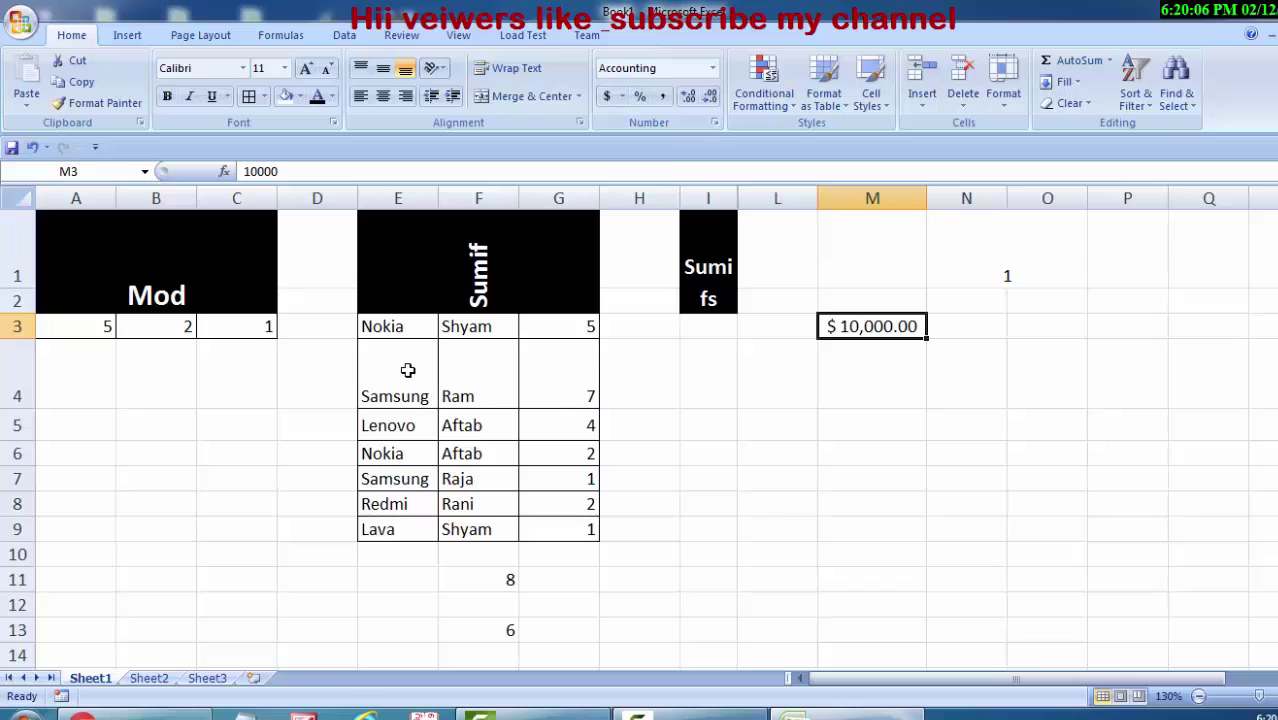
# Highlight E3:G9 cells greater than 5 with Light Red Fill and Dark Red Text.
pyautogui.moveTo(395, 328); pyautogui.dragTo(582, 529)
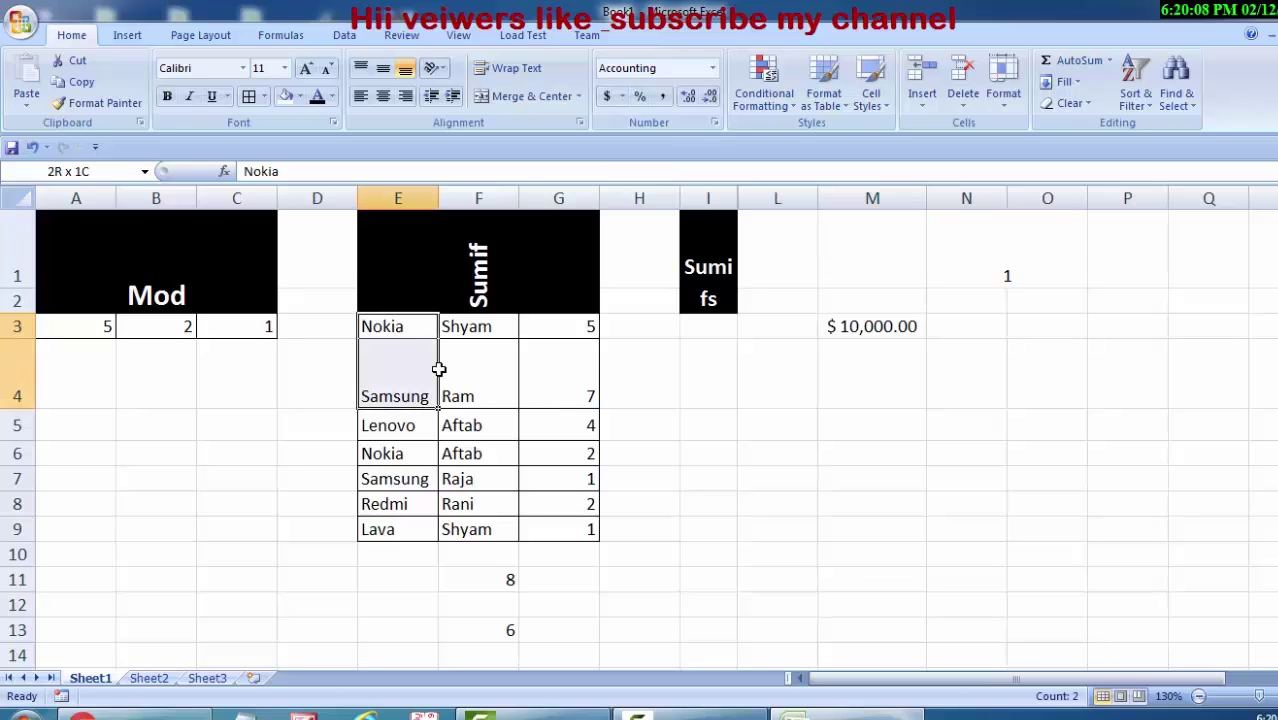
pyautogui.click(766, 100)
pyautogui.moveTo(783, 138)
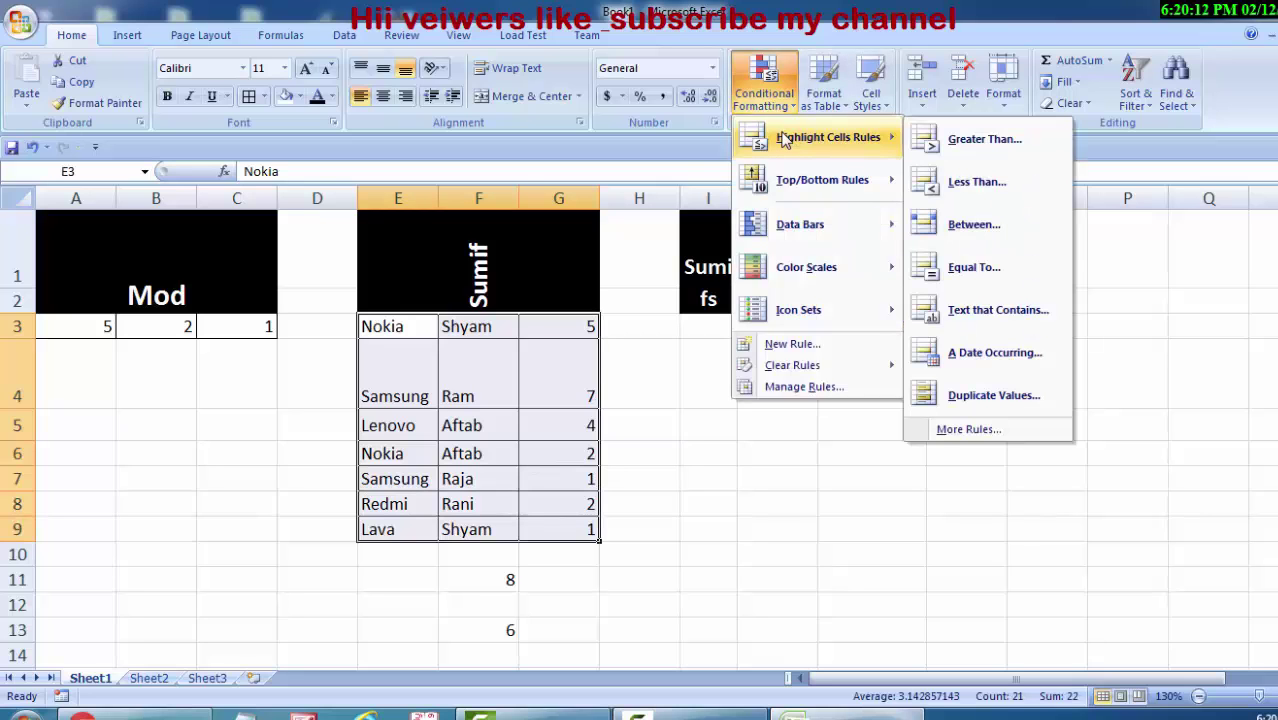
pyautogui.click(966, 140)
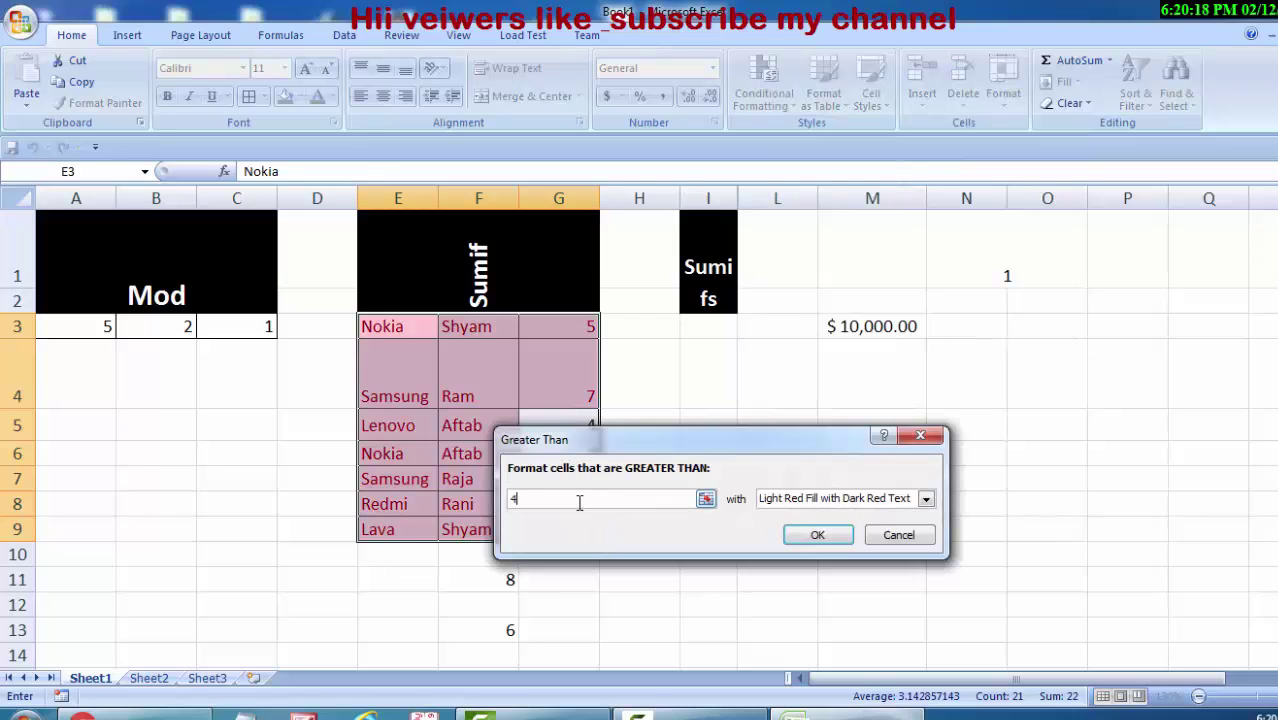
pyautogui.press('BackSpace')
pyautogui.write('2')
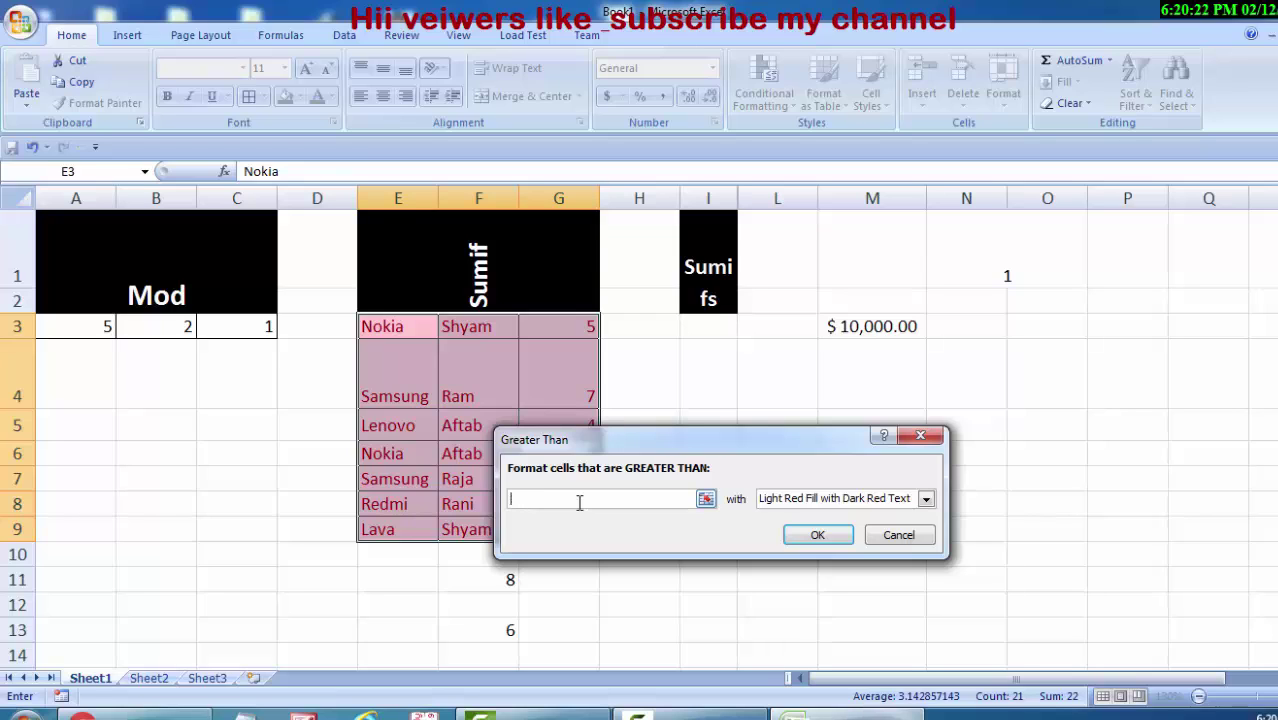
pyautogui.write('8')
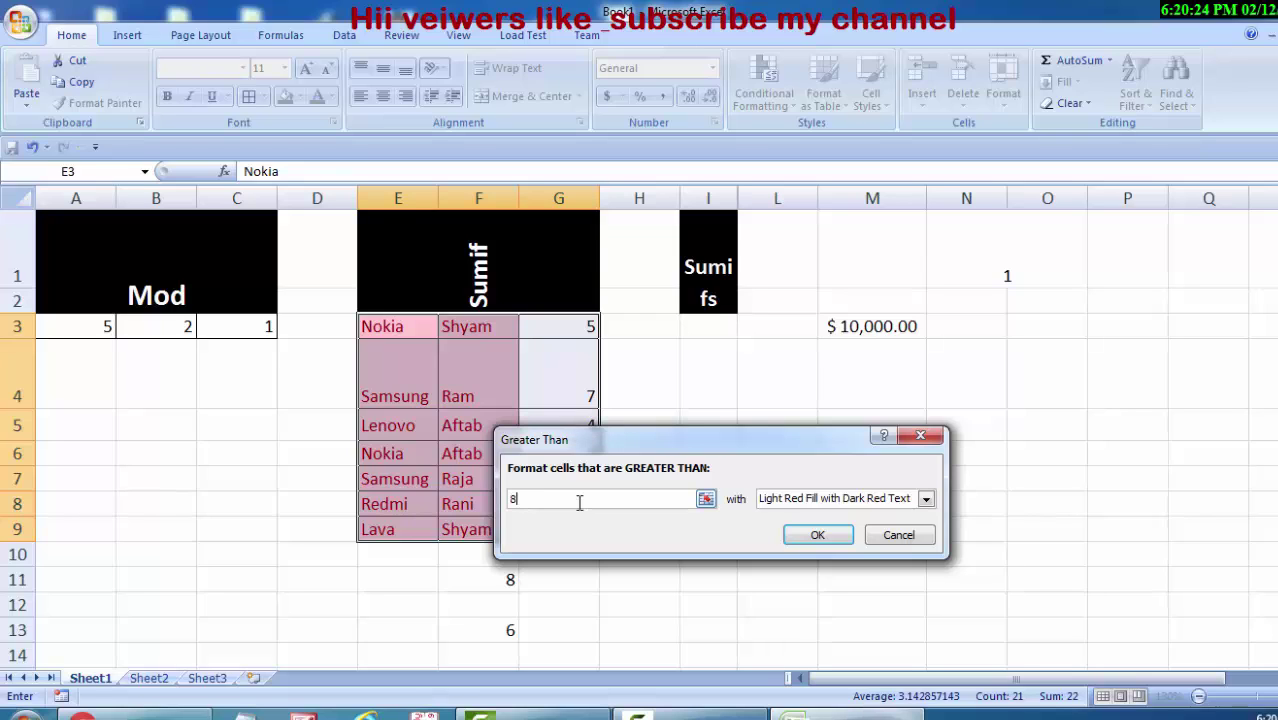
pyautogui.write('5')
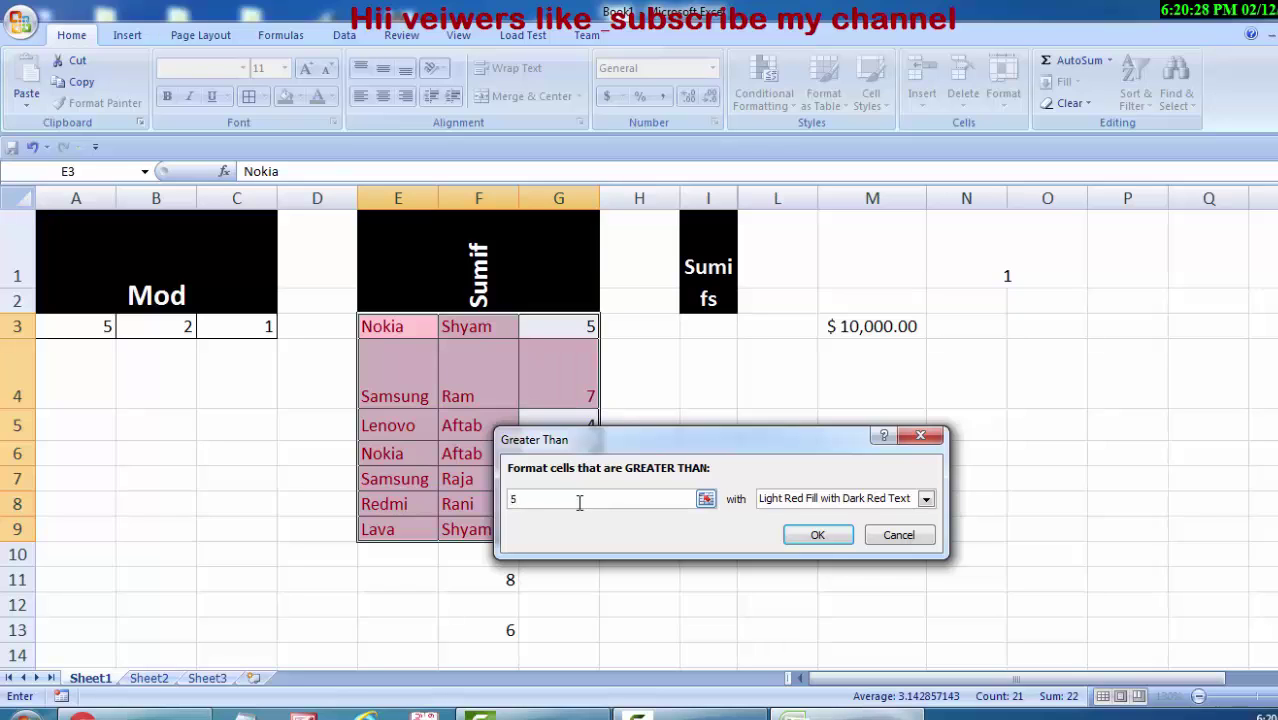
pyautogui.press('Return')
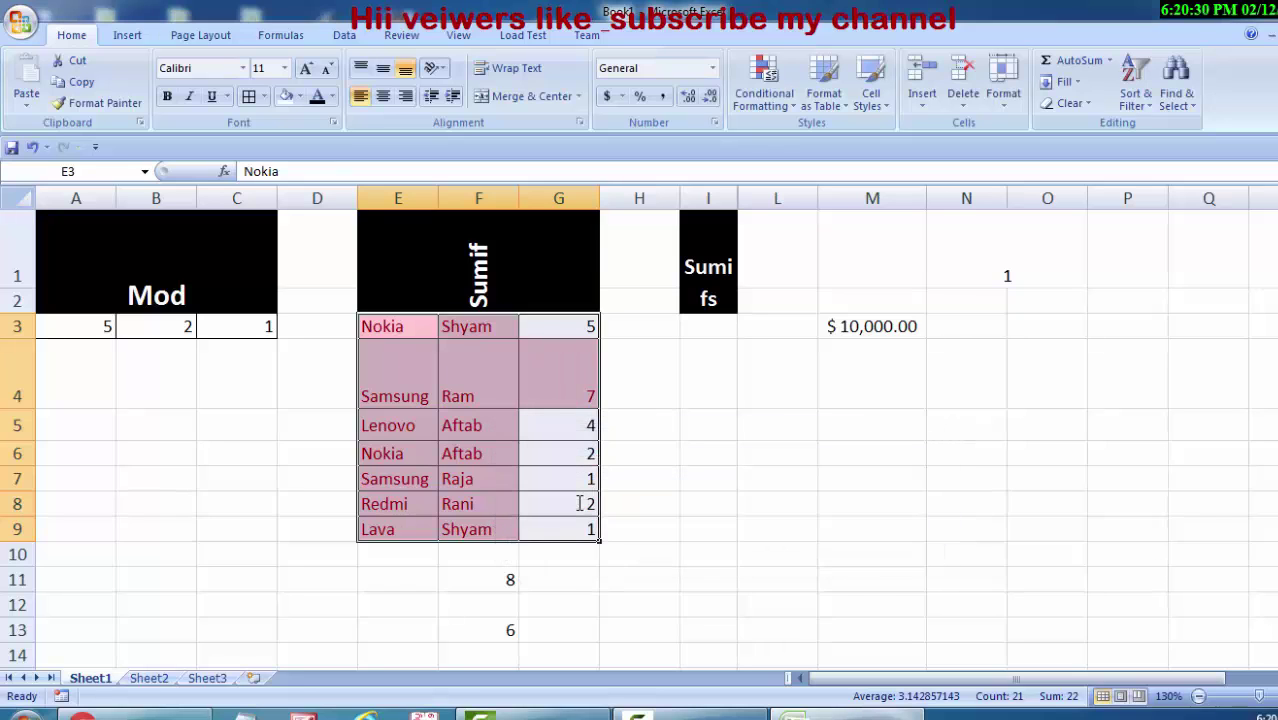
pyautogui.click(870, 605)
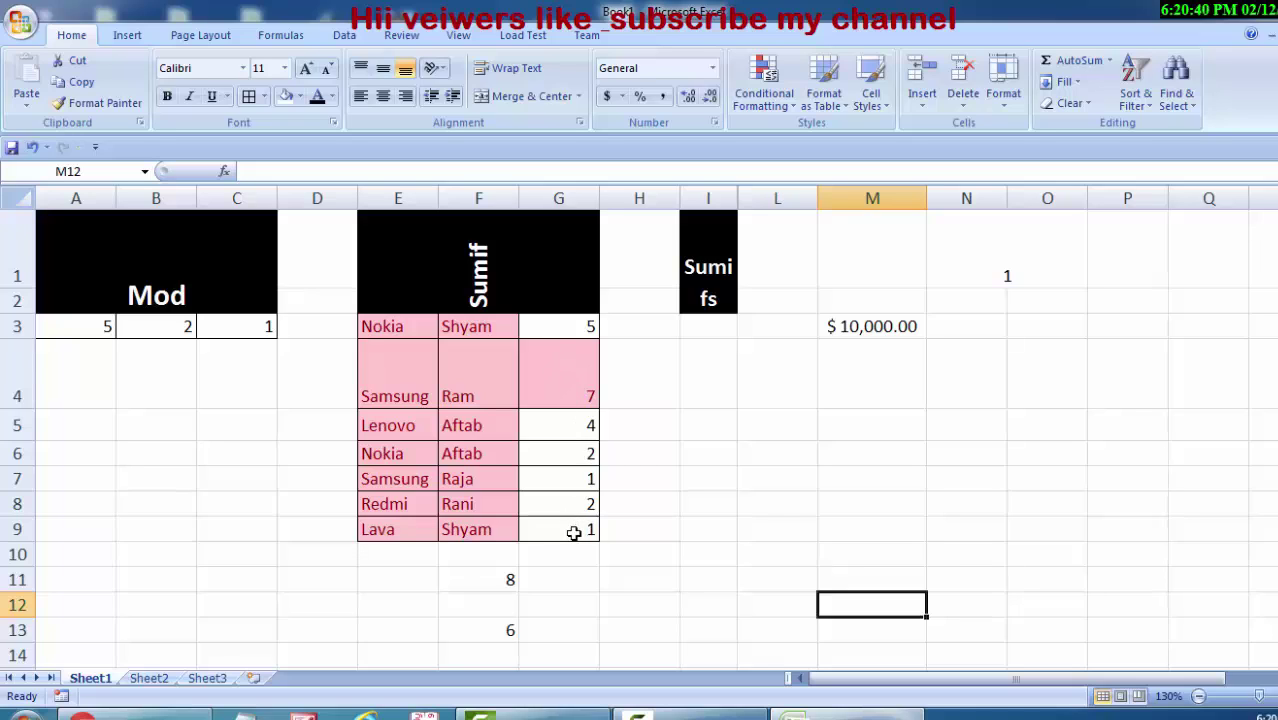
pyautogui.moveTo(574, 533); pyautogui.dragTo(399, 327)
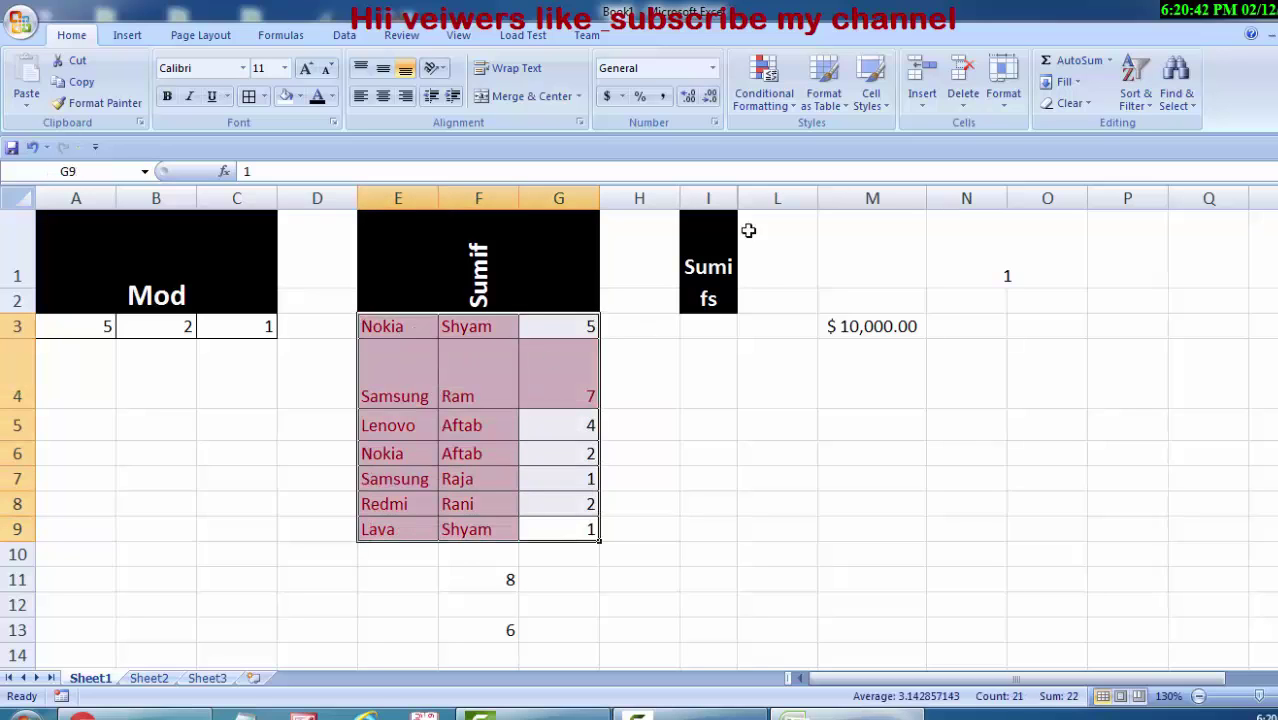
# Add a Less Than 6 rule to E3:G9 using Green Fill with Dark Green Text.
pyautogui.click(772, 108)
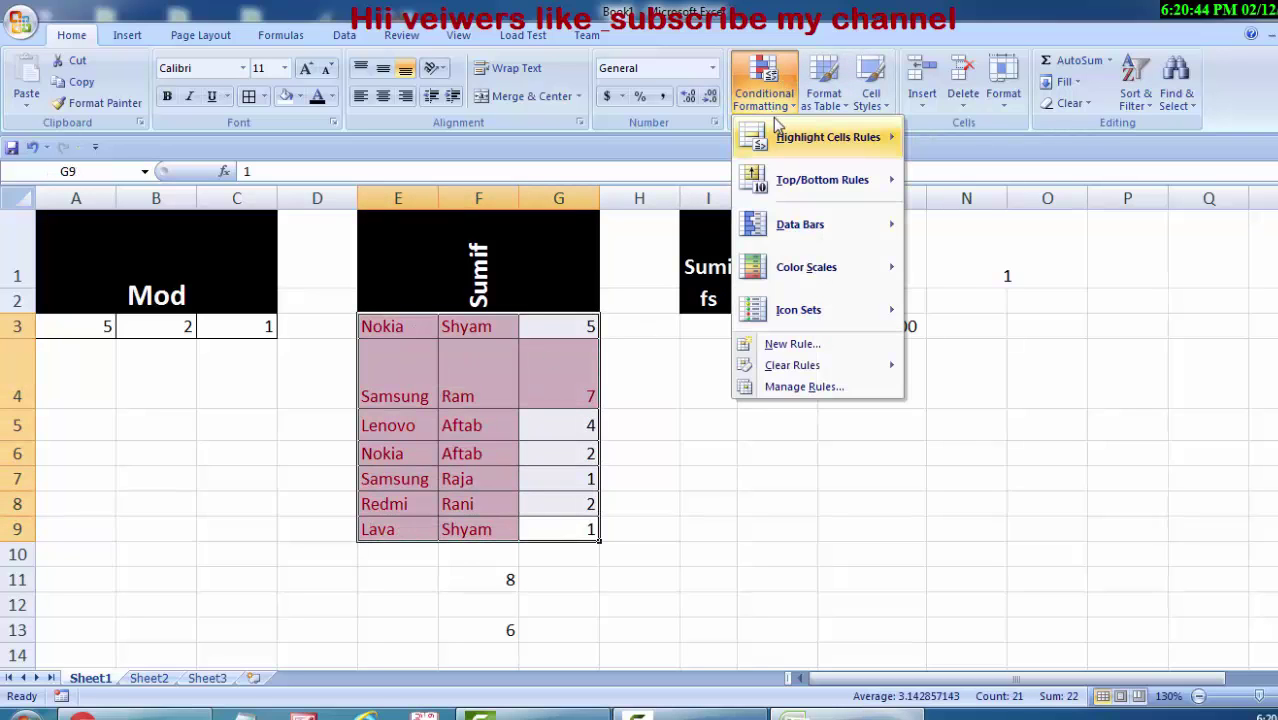
pyautogui.moveTo(790, 137)
pyautogui.click(1050, 188)
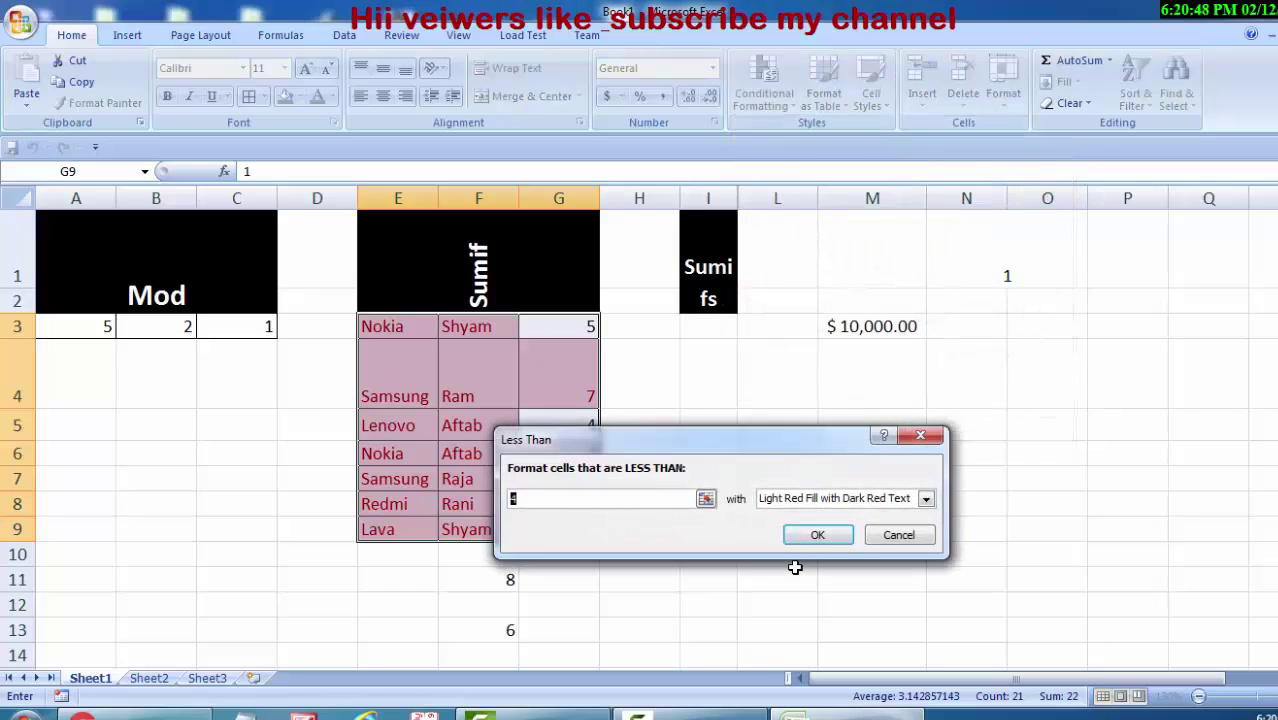
pyautogui.press('BackSpace')
pyautogui.write('5')
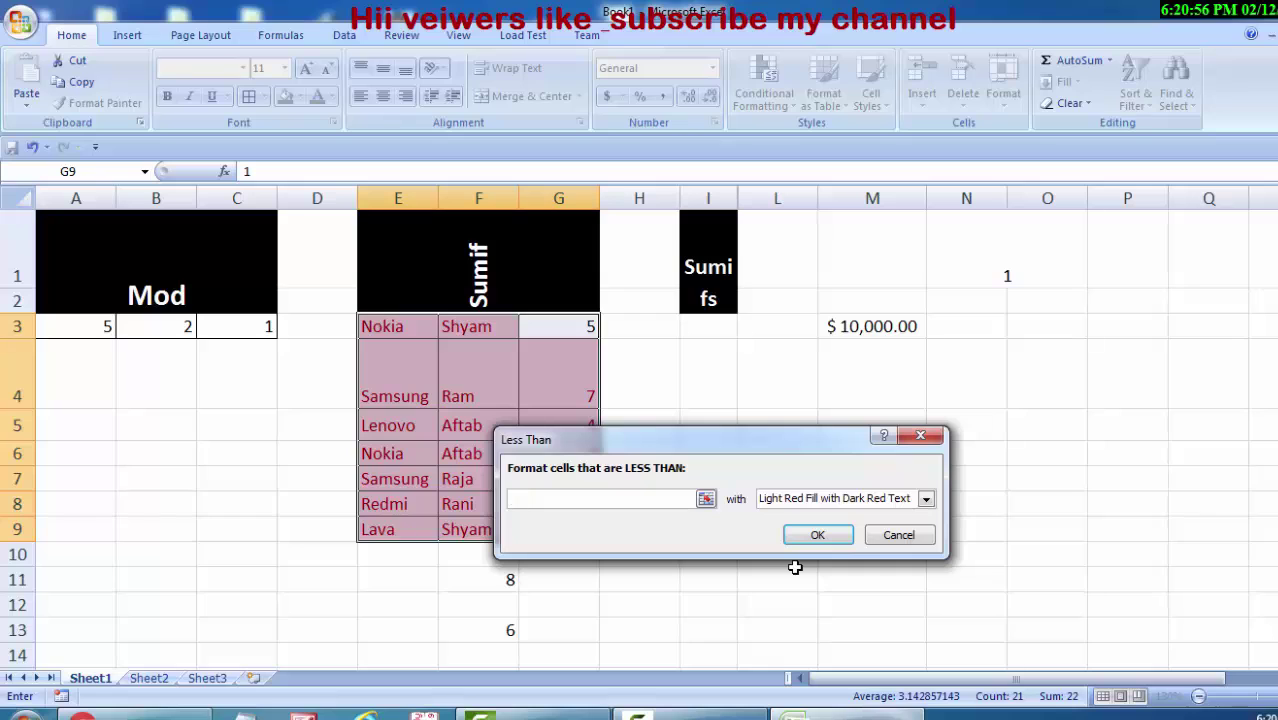
pyautogui.write('6')
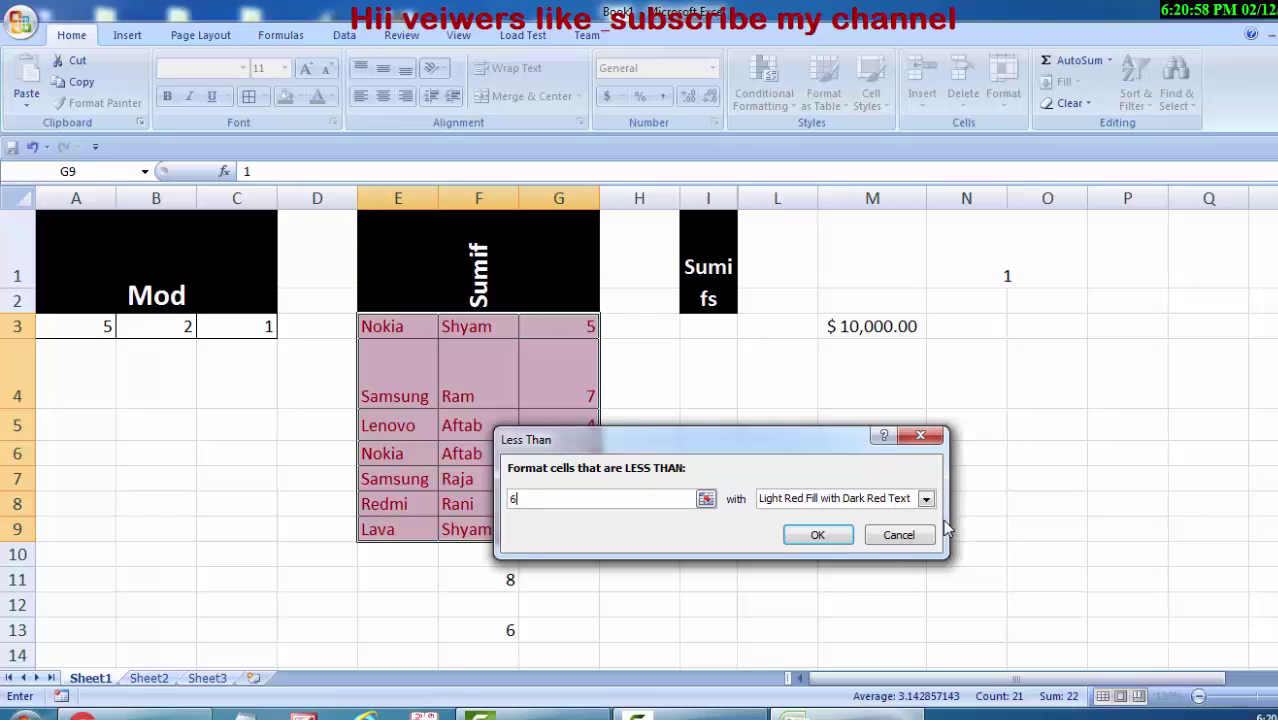
pyautogui.click(926, 503)
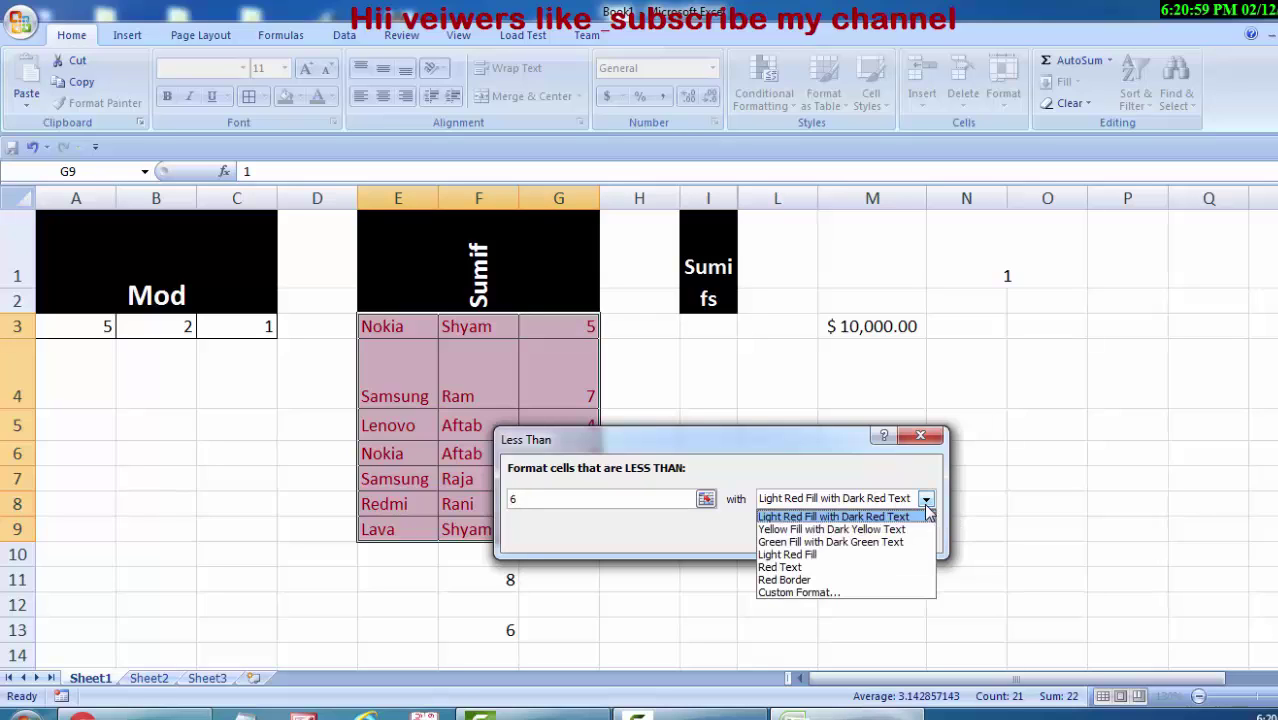
pyautogui.click(882, 541)
pyautogui.click(832, 538)
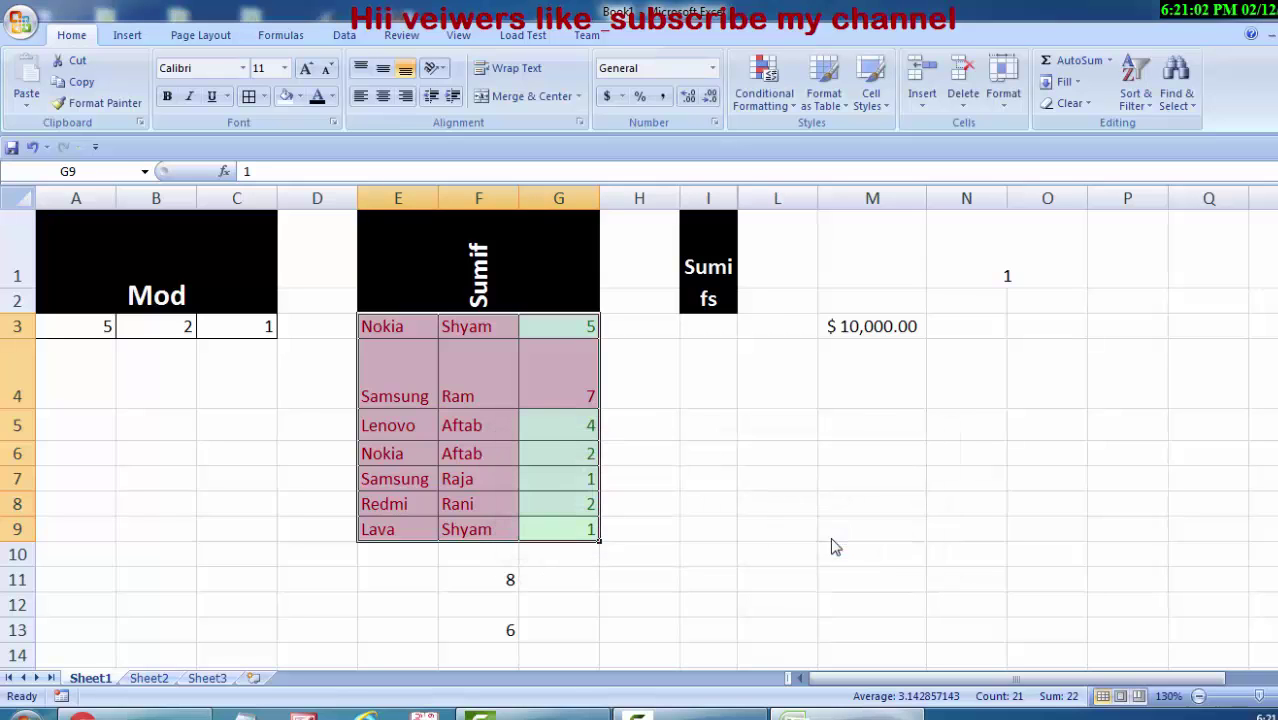
pyautogui.click(780, 532)
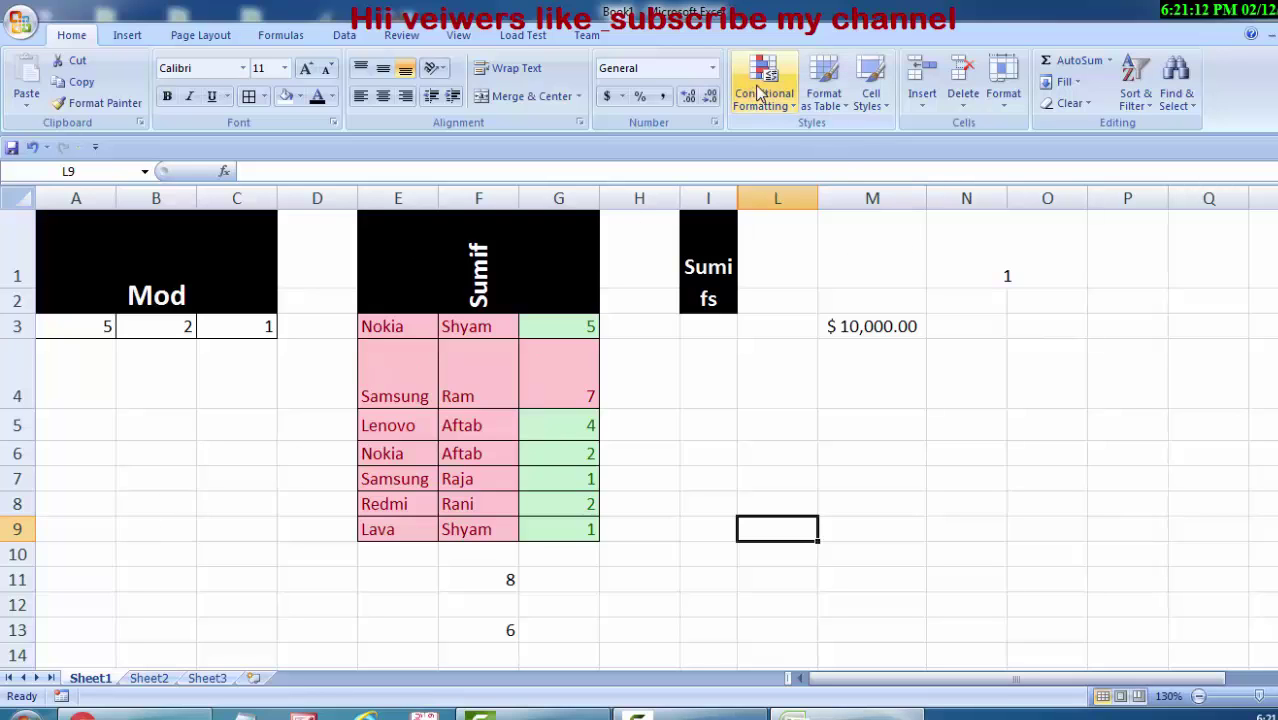
# Preview the Format as Table gallery without choosing a style, then switch to Sheet2.
pyautogui.click(824, 100)
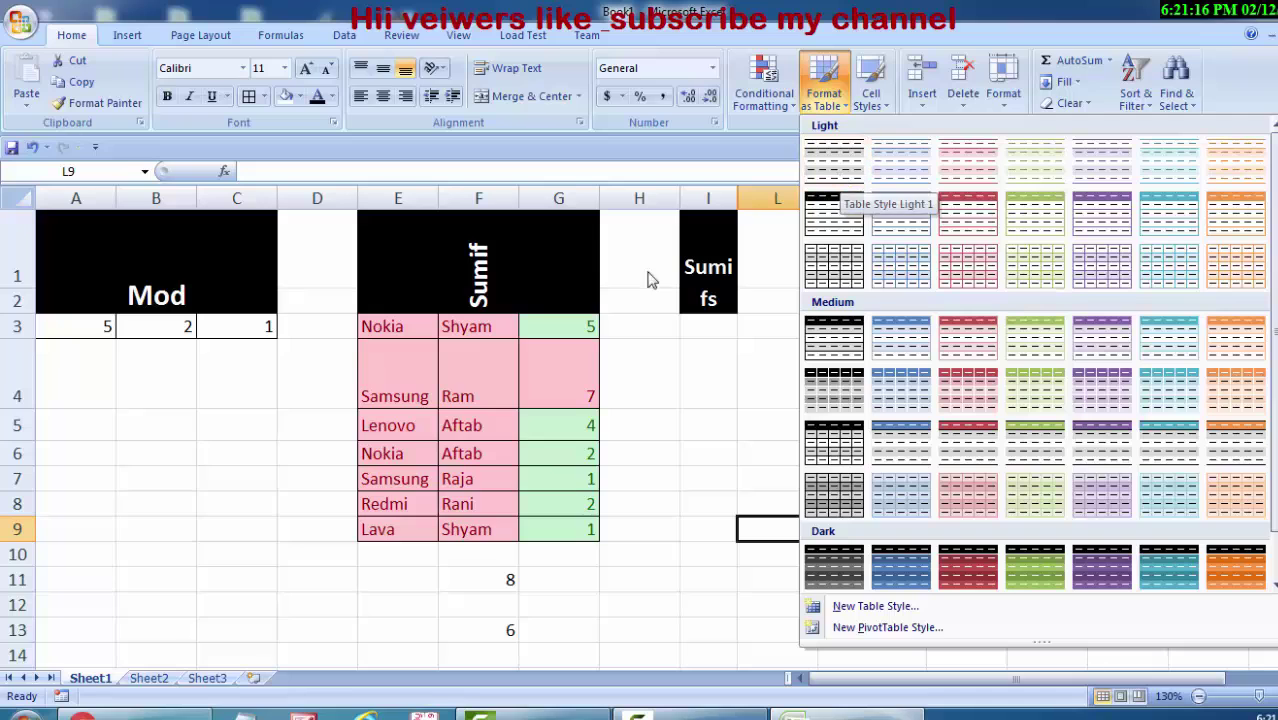
pyautogui.click(590, 645)
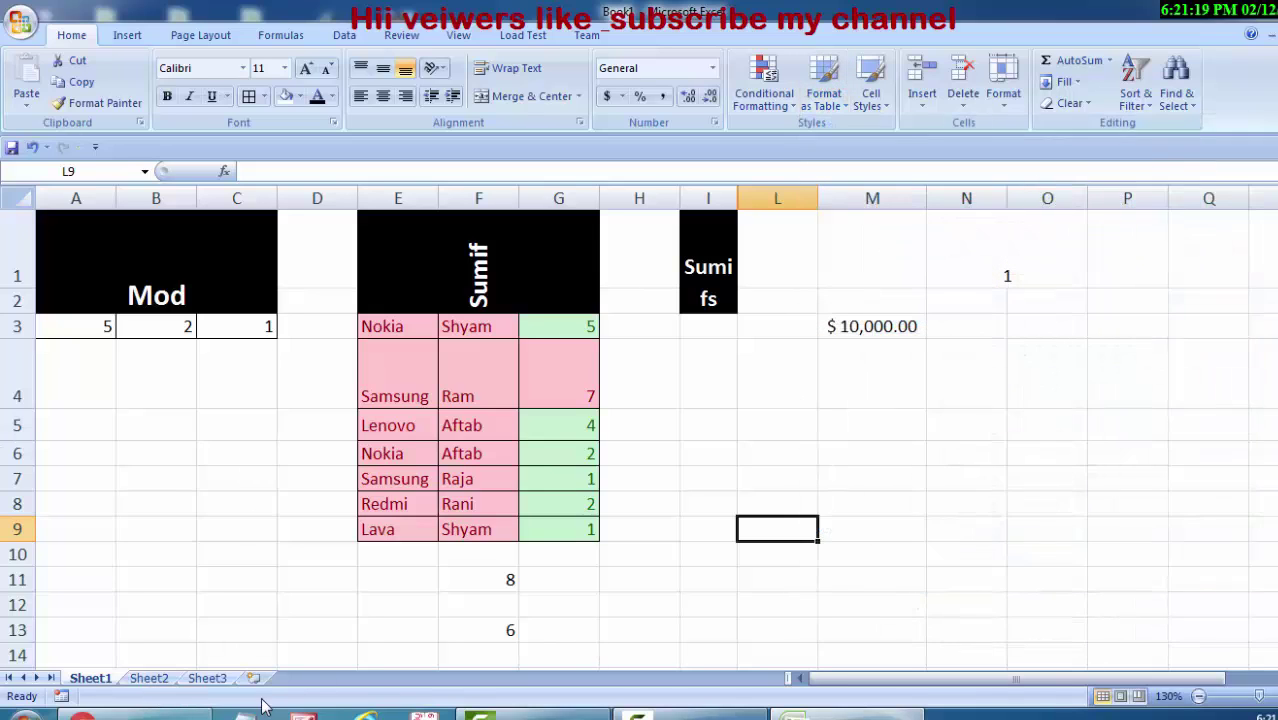
pyautogui.click(149, 679)
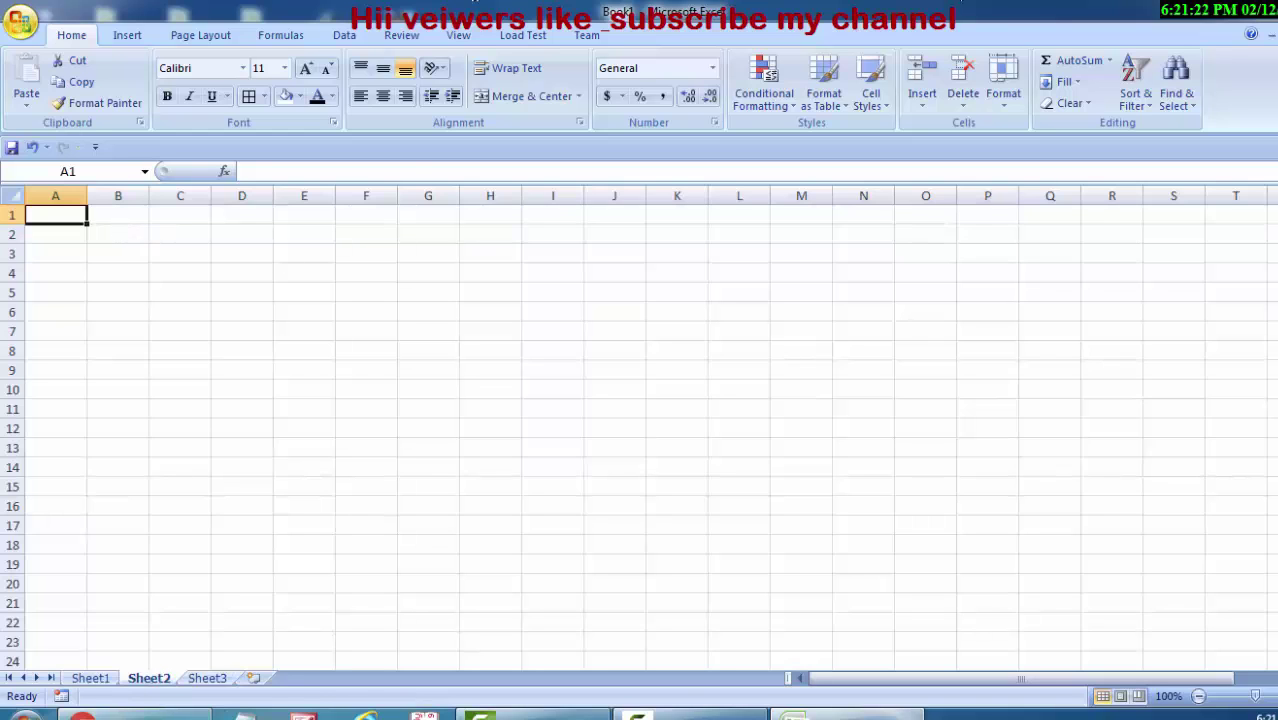
# Open the recent invoice workbook from the Office menu, then return to Book1.
pyautogui.click(18, 20)
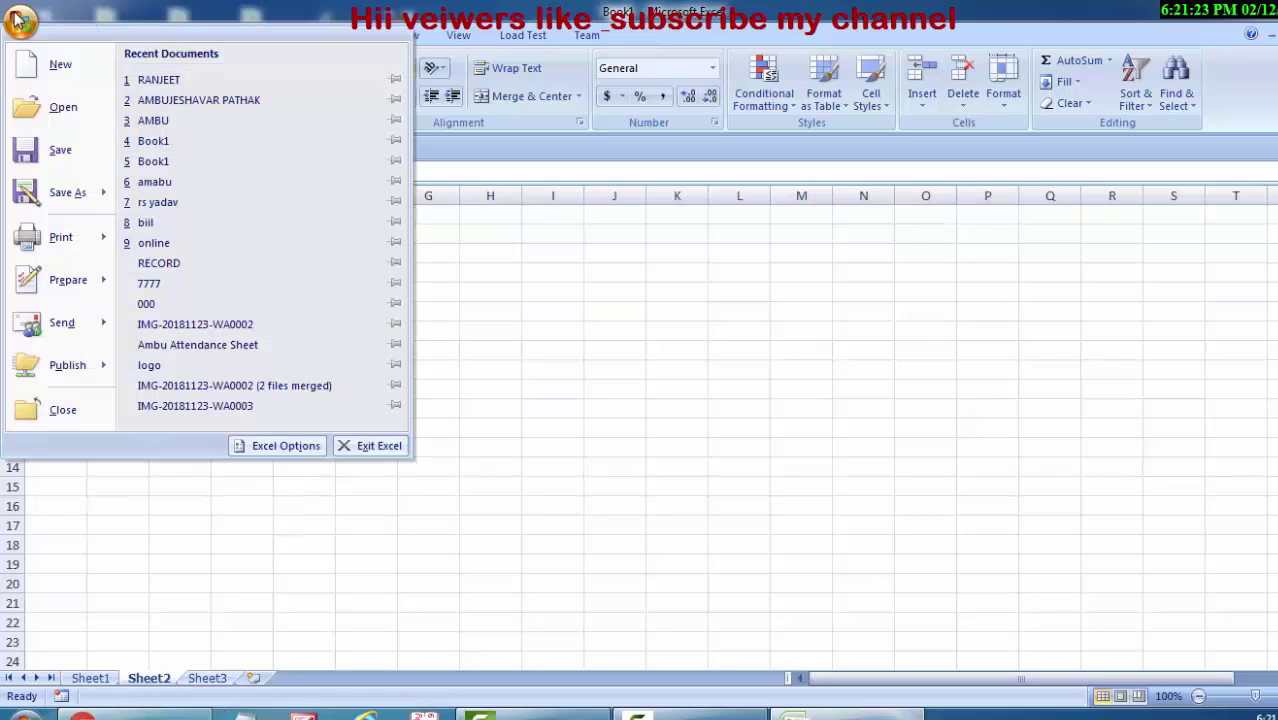
pyautogui.click(166, 101)
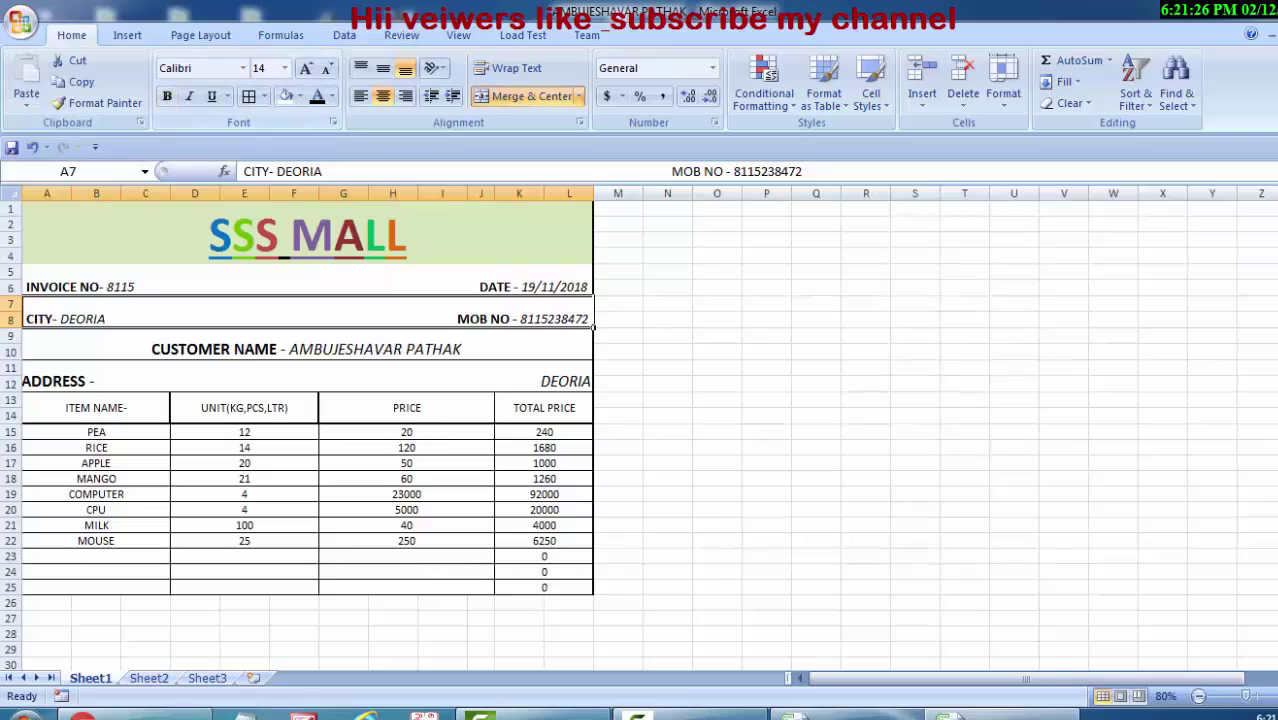
pyautogui.click(800, 714)
# Open the recent student marks workbook 'amabu' from the Office menu's recent list.
pyautogui.click(18, 20)
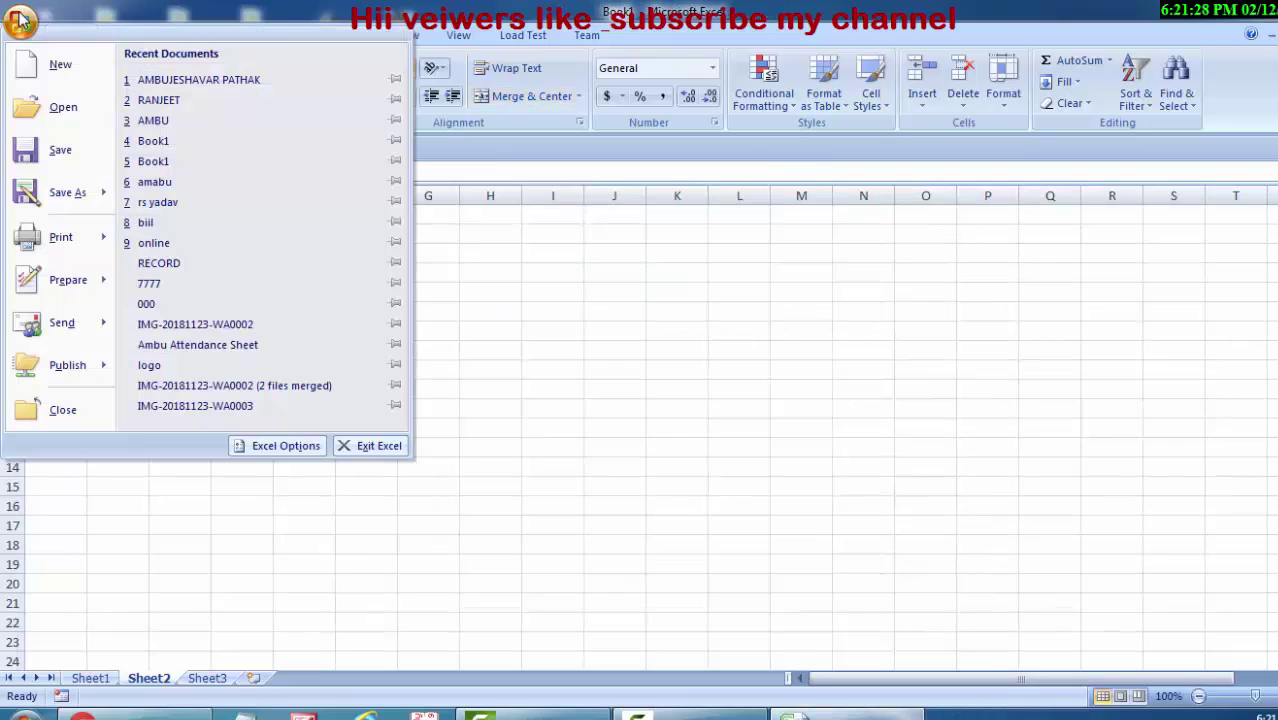
pyautogui.moveTo(105, 191)
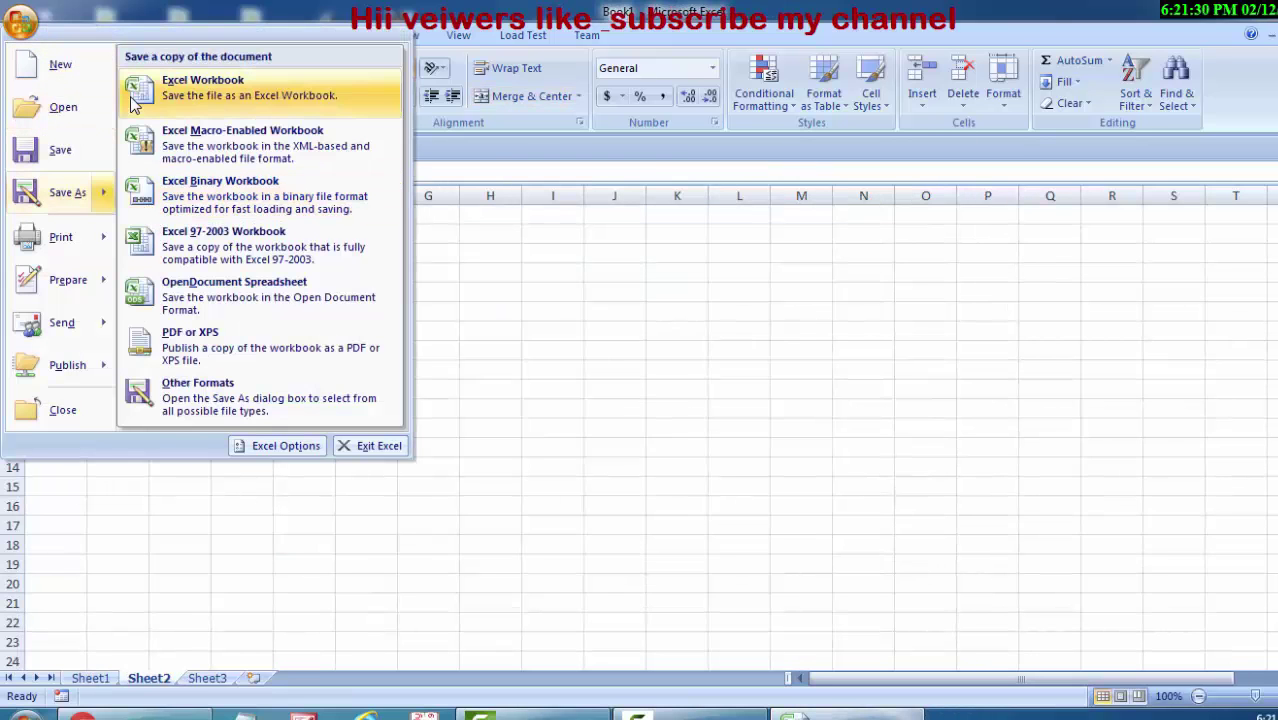
pyautogui.click(670, 405)
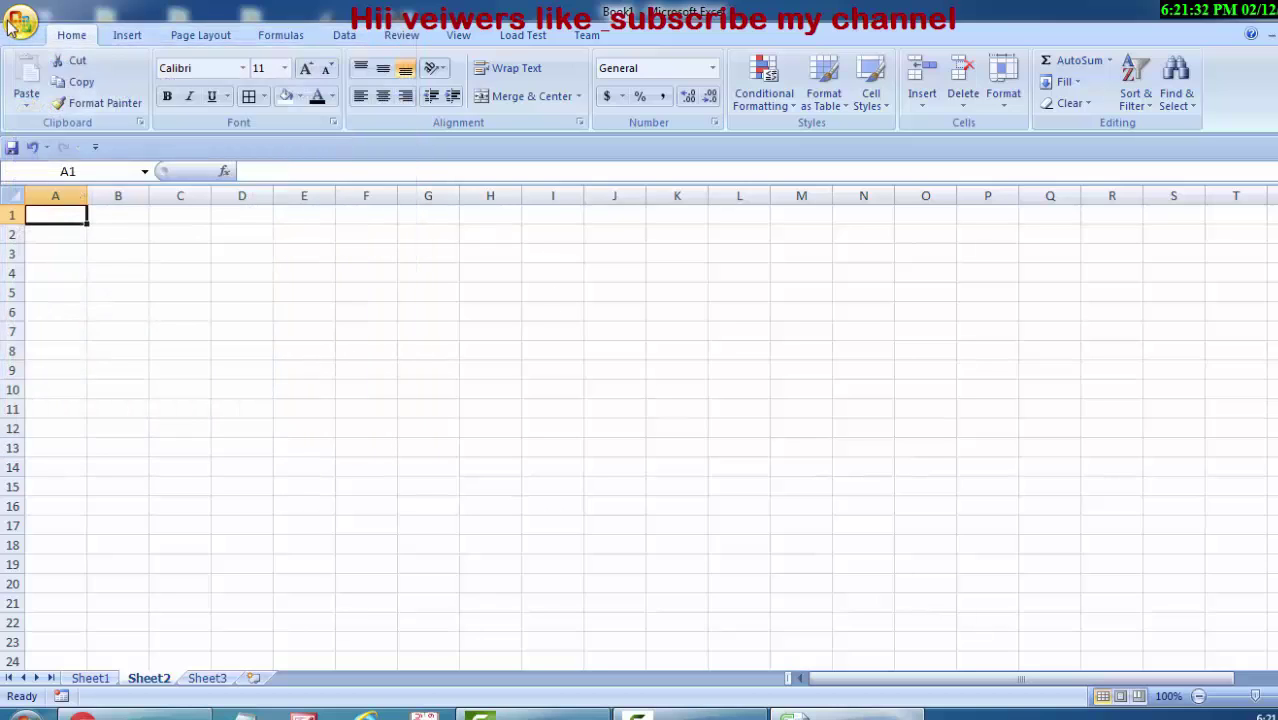
pyautogui.click(10, 24)
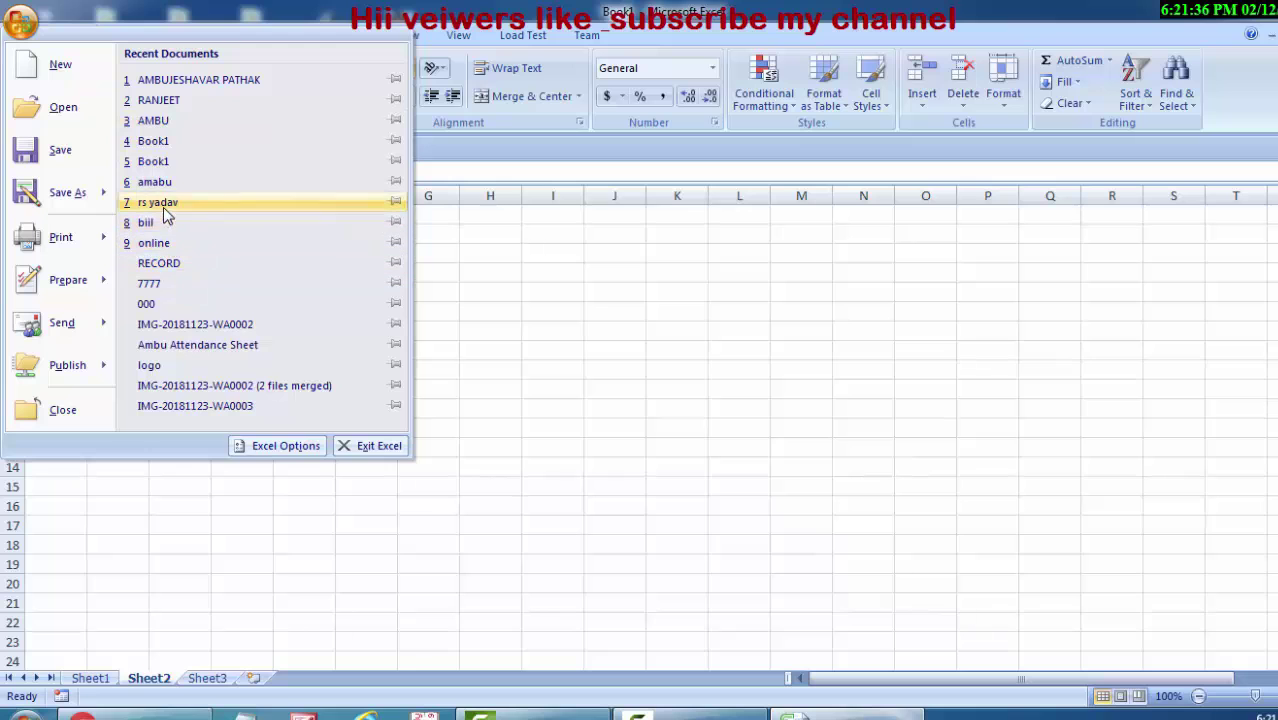
pyautogui.click(173, 179)
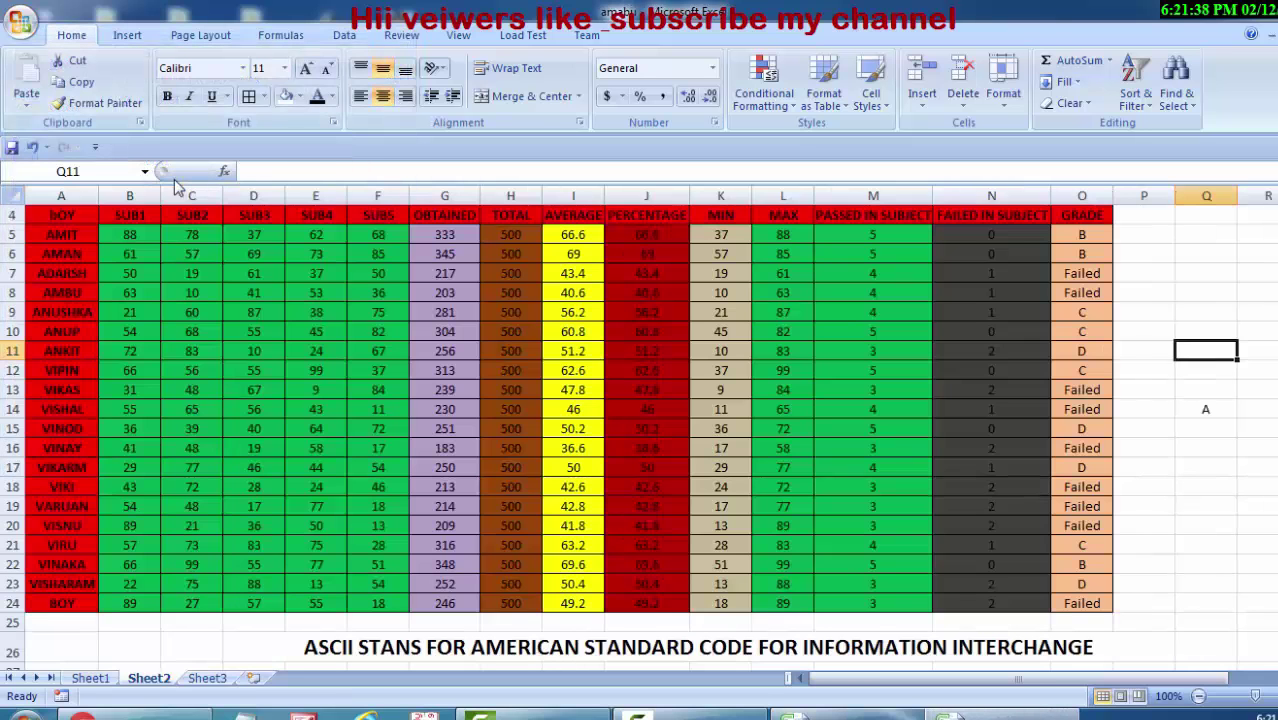
pyautogui.scroll(1, 640, 400)
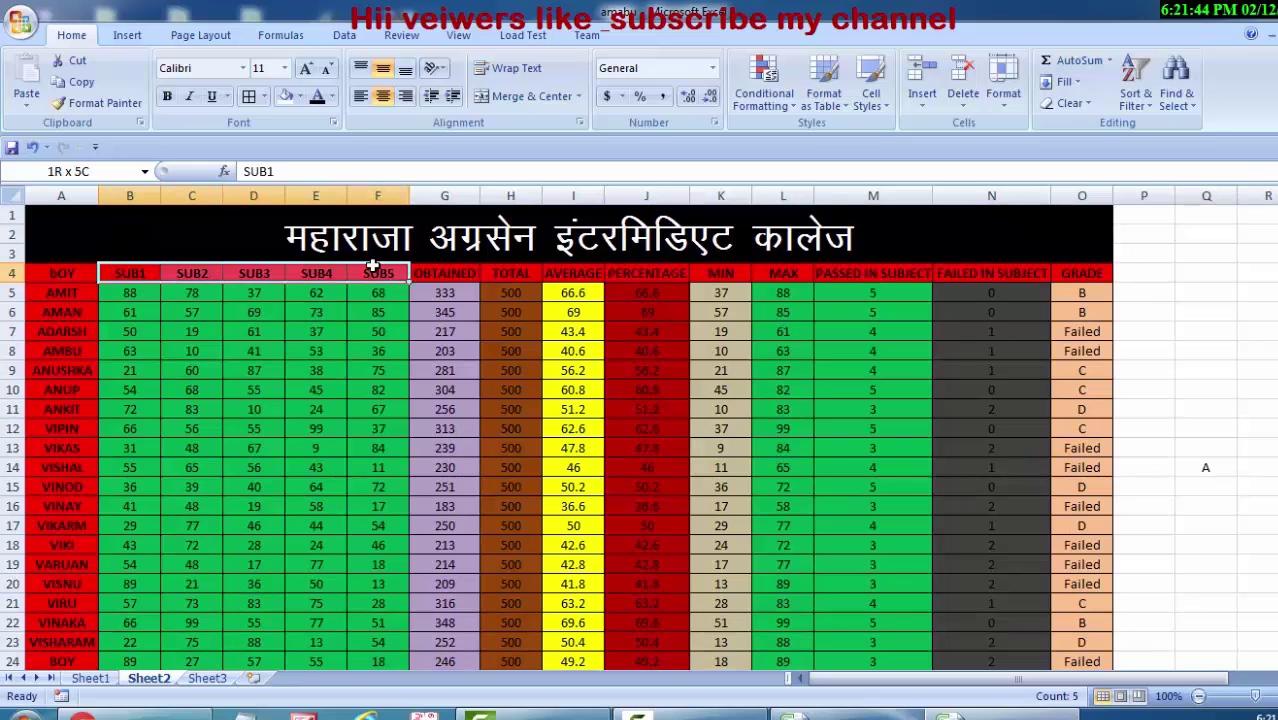
pyautogui.moveTo(133, 277)
pyautogui.mouseDown()
pyautogui.moveTo(487, 262)
pyautogui.moveTo(1062, 272)
pyautogui.mouseUp()
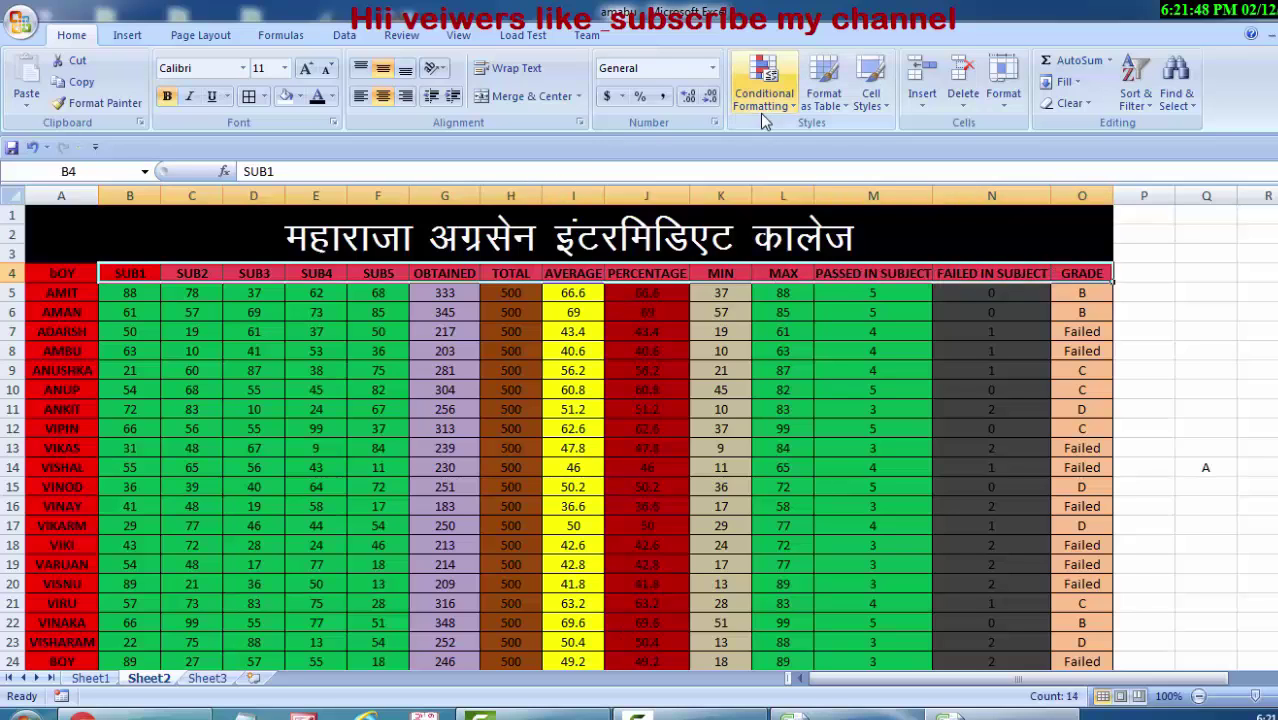
pyautogui.click(825, 98)
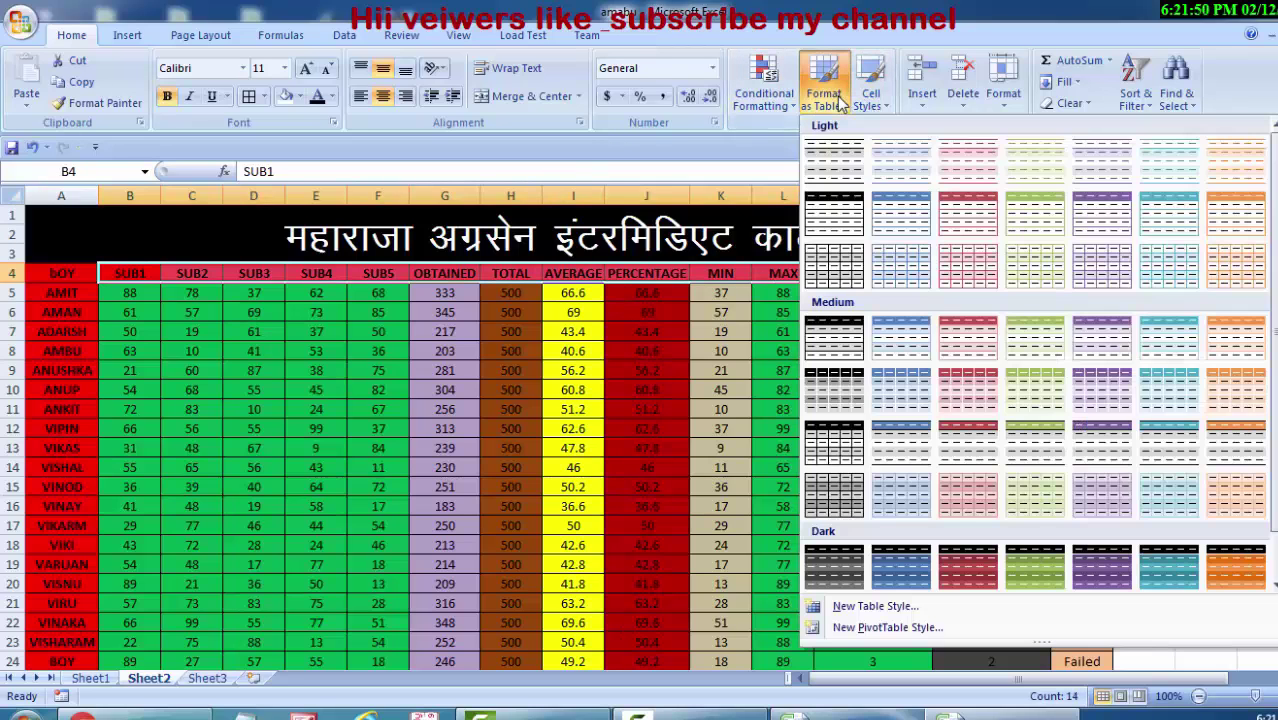
pyautogui.click(925, 163)
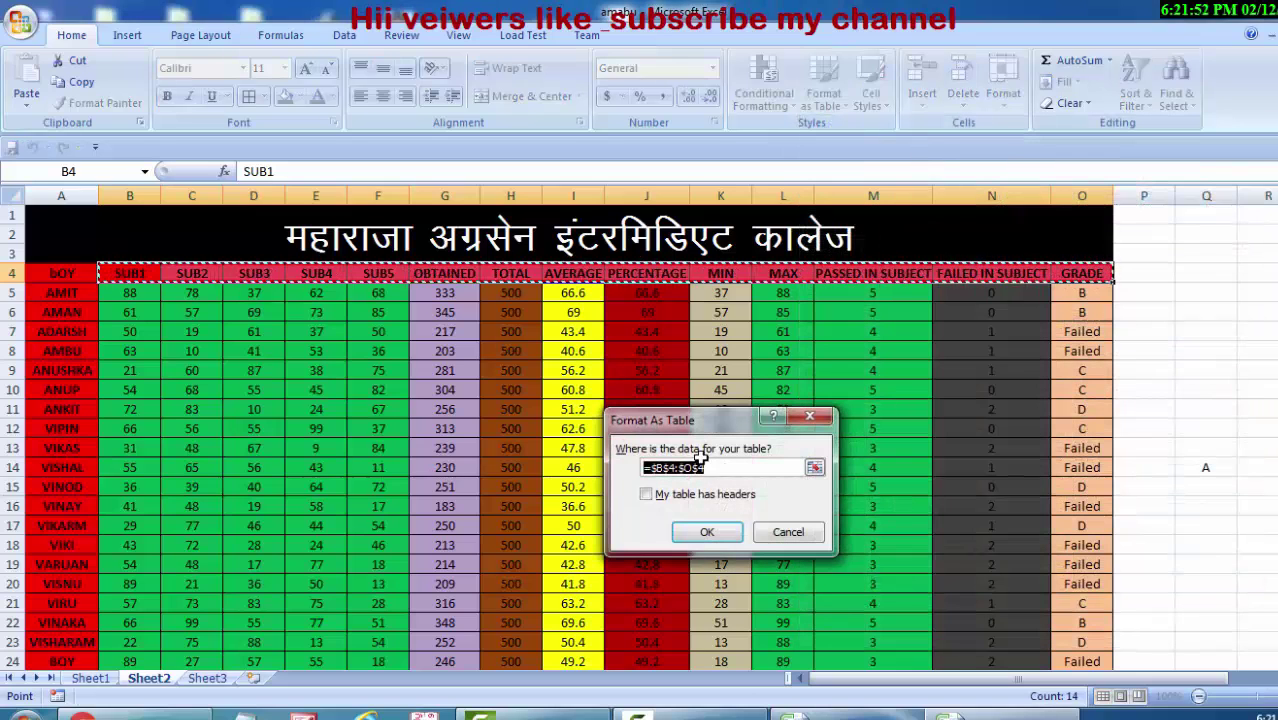
pyautogui.click(707, 538)
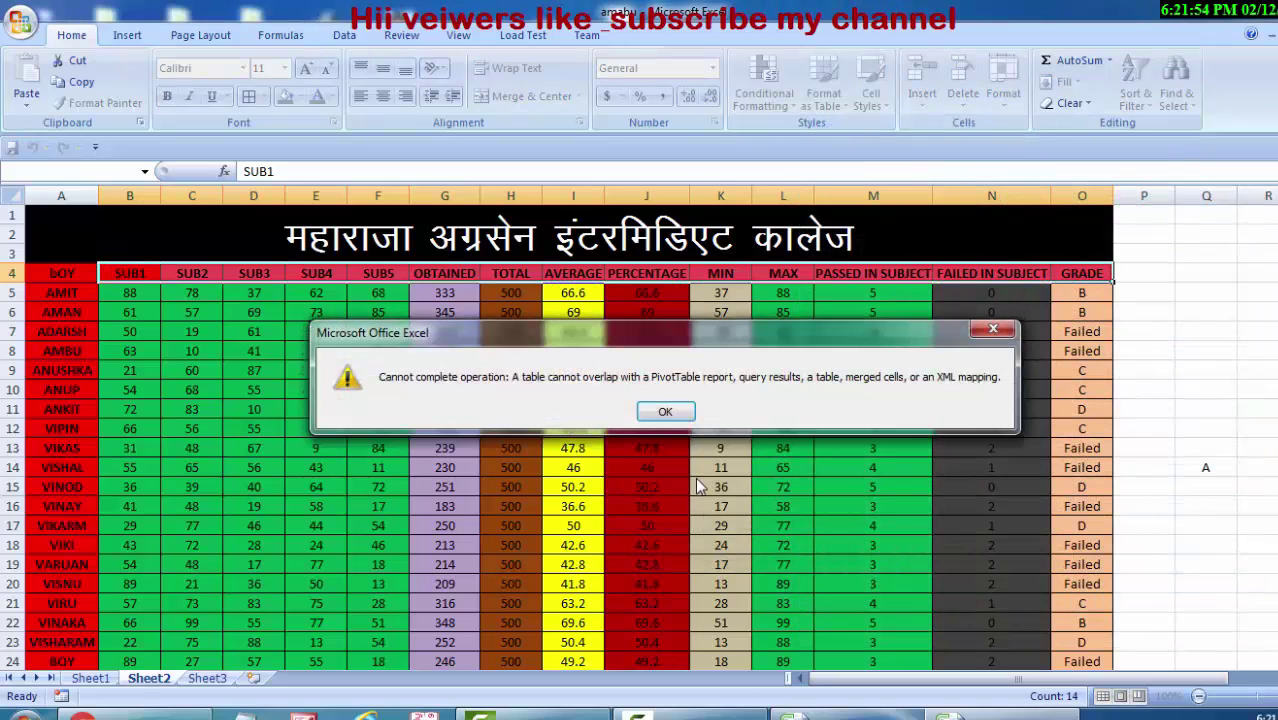
pyautogui.click(681, 413)
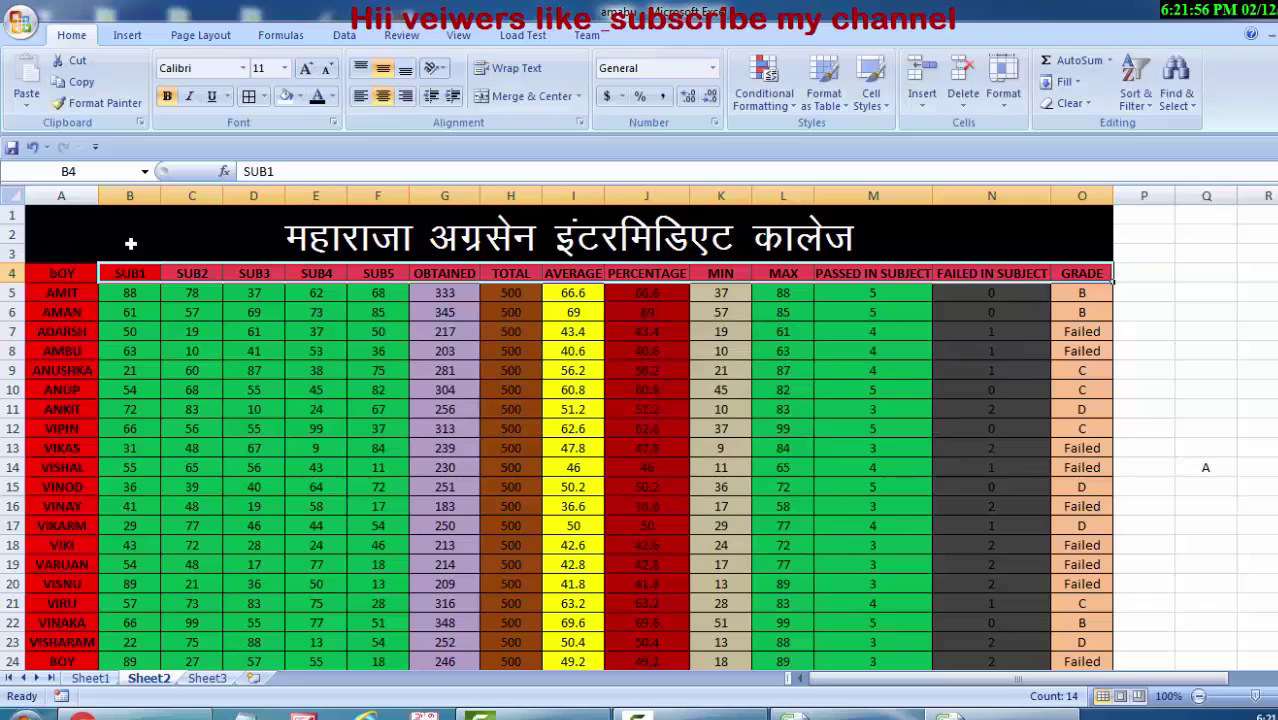
pyautogui.click(55, 277)
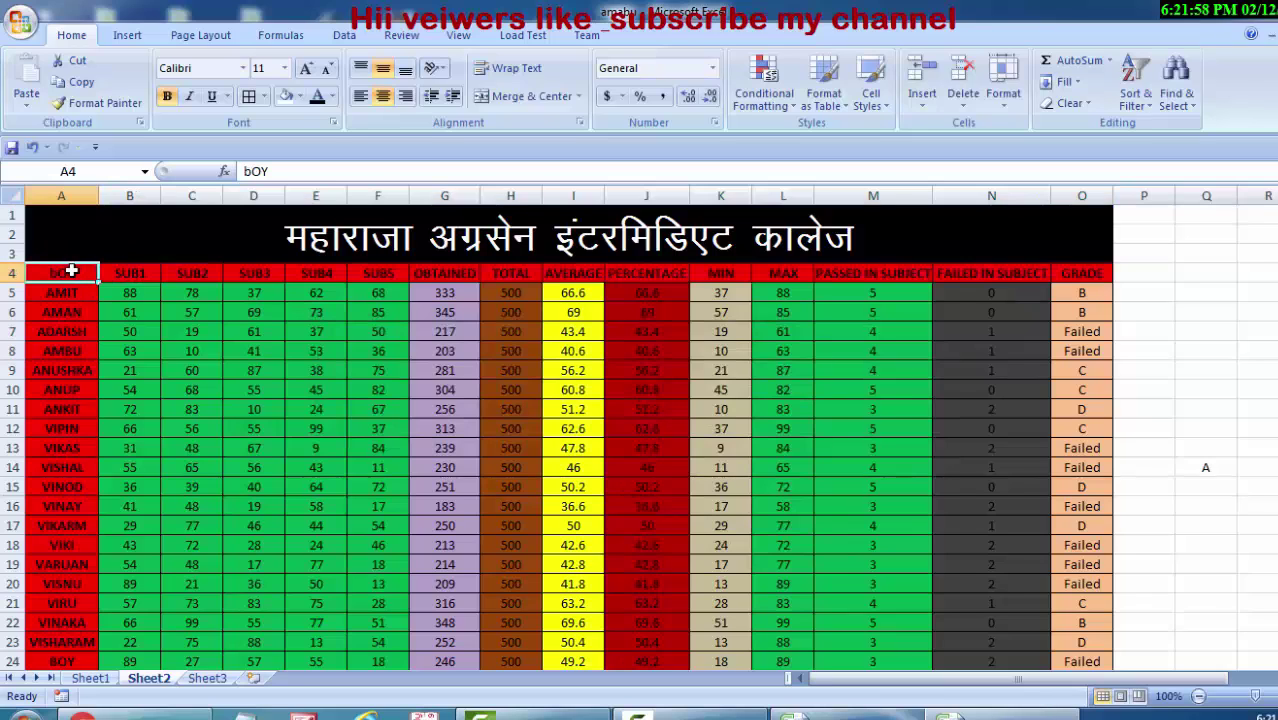
# Merge and center A4:B4 and enter the header Sub 1.
pyautogui.moveTo(80, 276); pyautogui.dragTo(120, 273)
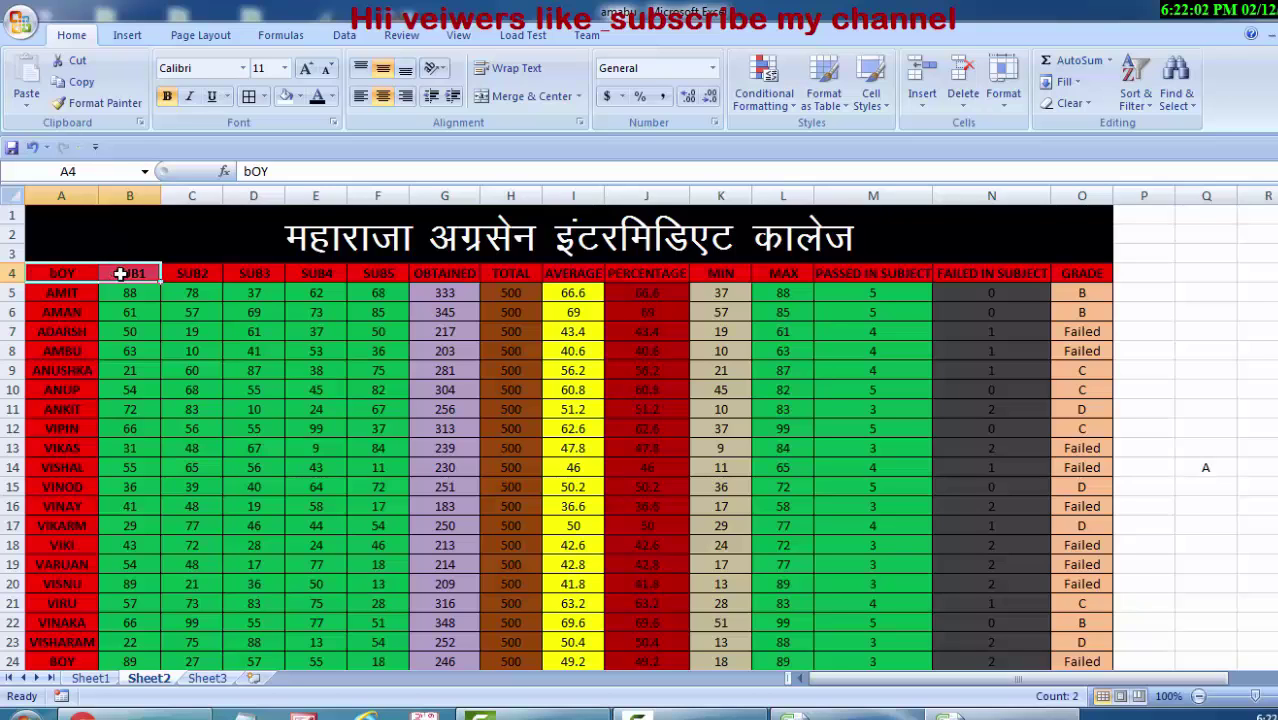
pyautogui.click(509, 97)
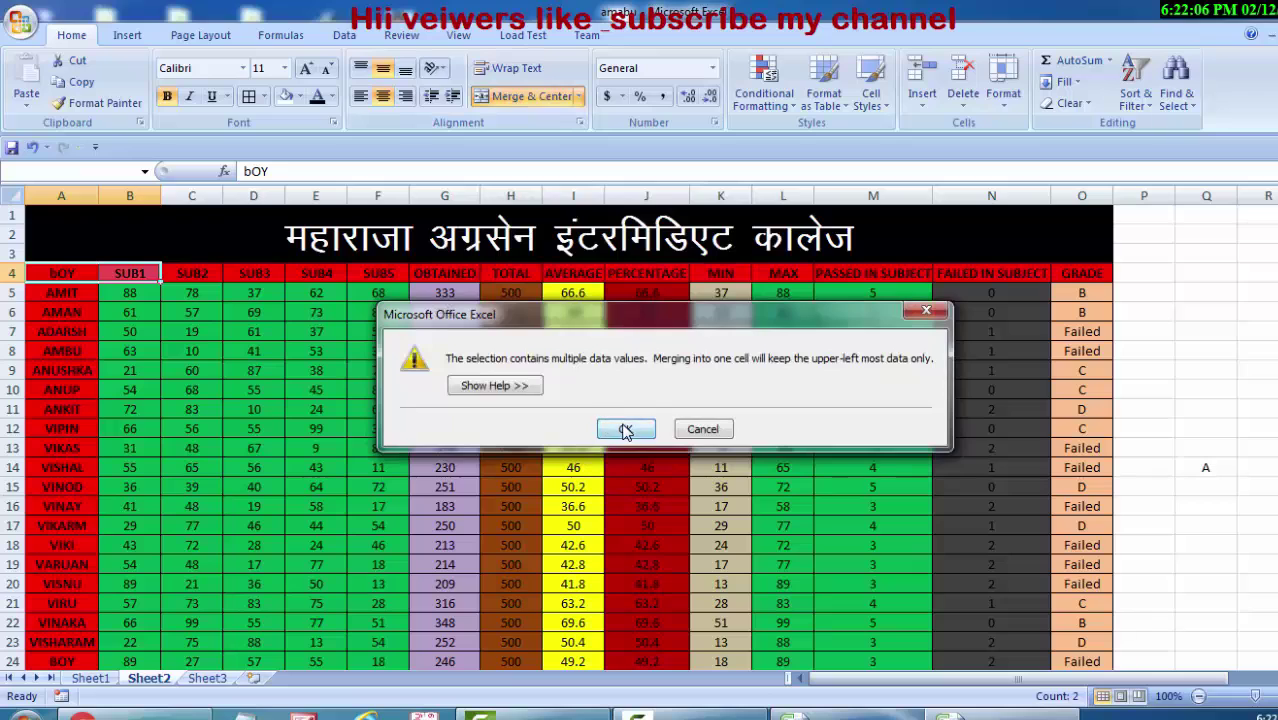
pyautogui.click(625, 431)
pyautogui.press('BackSpace')
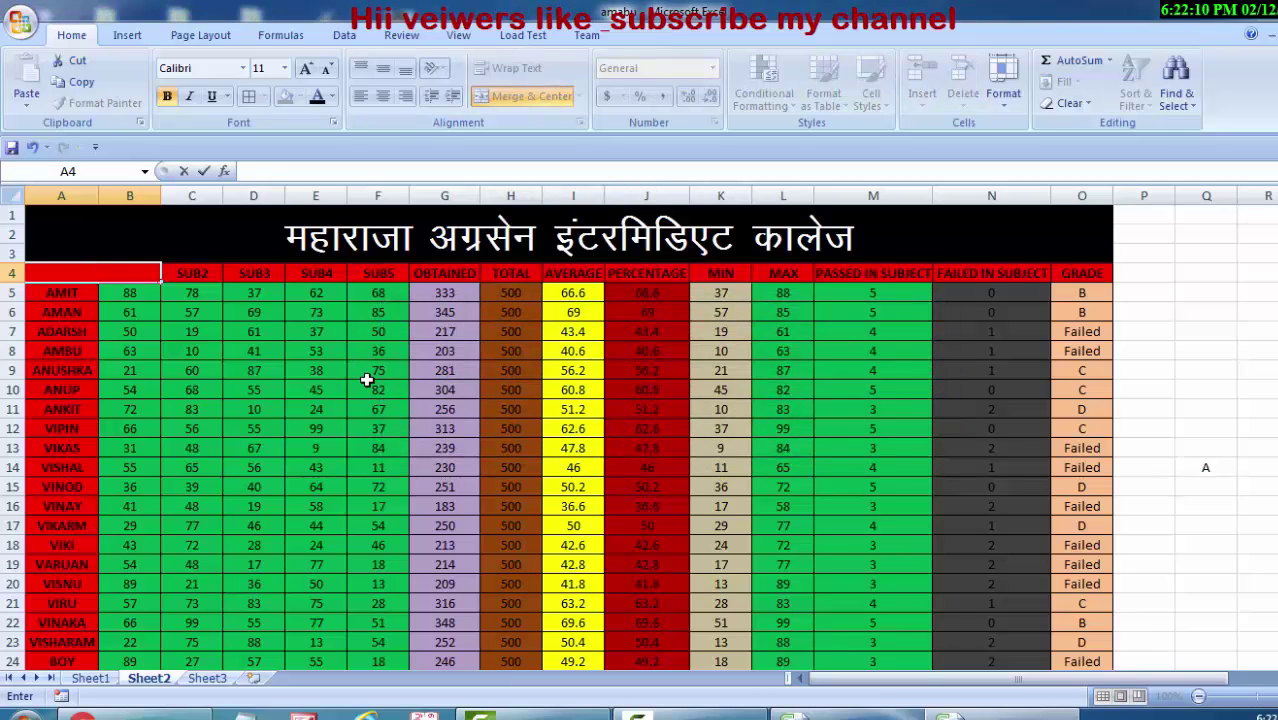
pyautogui.write('Sub 1')
pyautogui.press('Return')
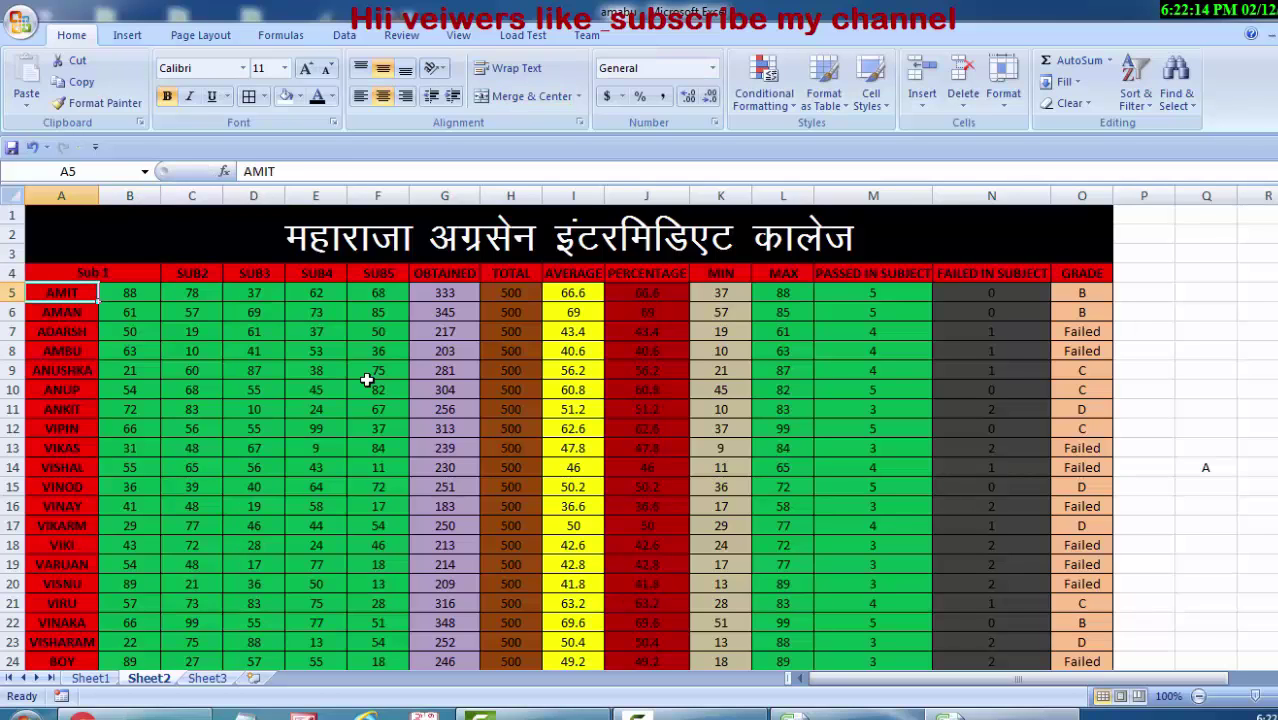
# Try formatting the header row through GRADE as a table, dismiss the error, and start New Workbook.
pyautogui.click(130, 275)
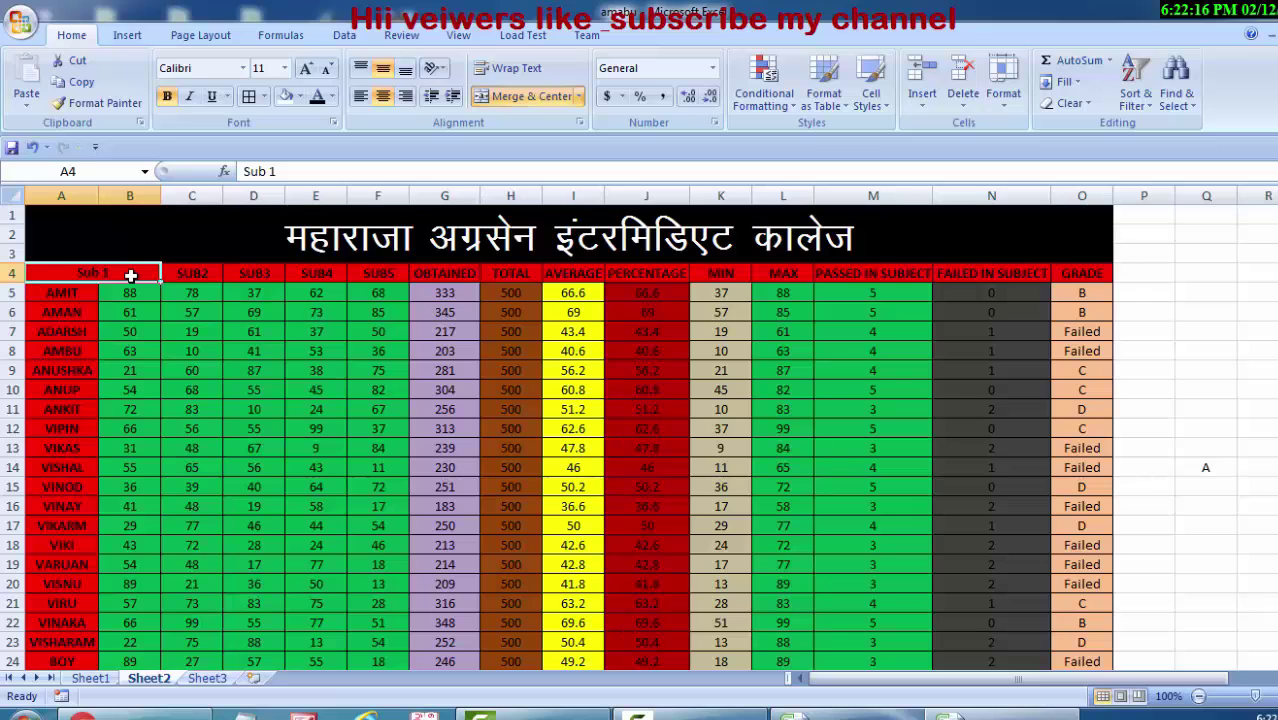
pyautogui.moveTo(130, 275); pyautogui.dragTo(987, 270)
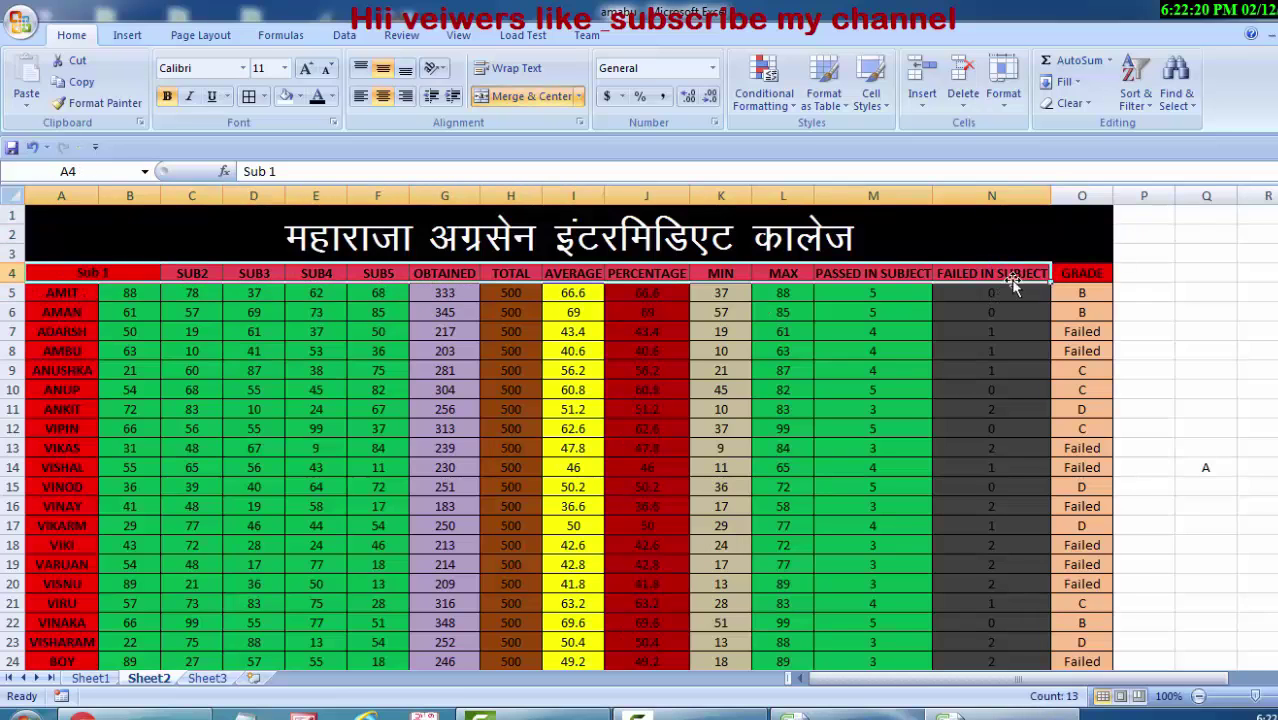
pyautogui.moveTo(68, 272); pyautogui.dragTo(1098, 275)
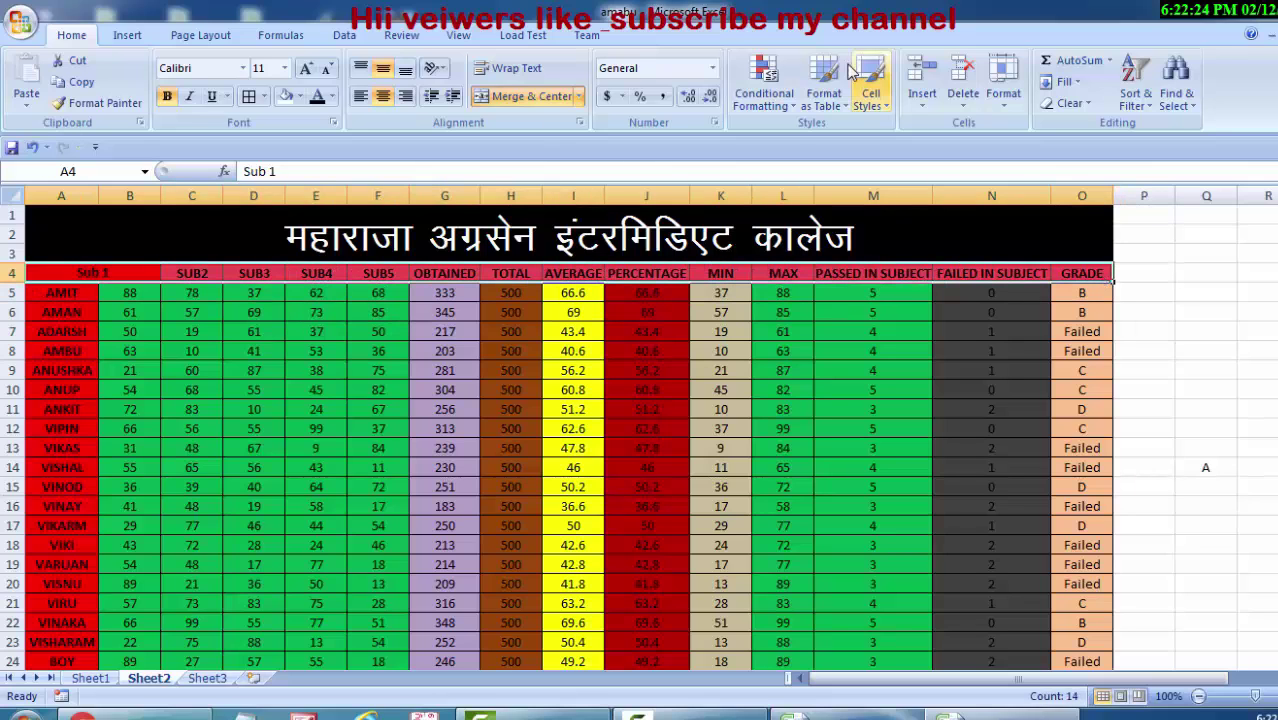
pyautogui.click(830, 98)
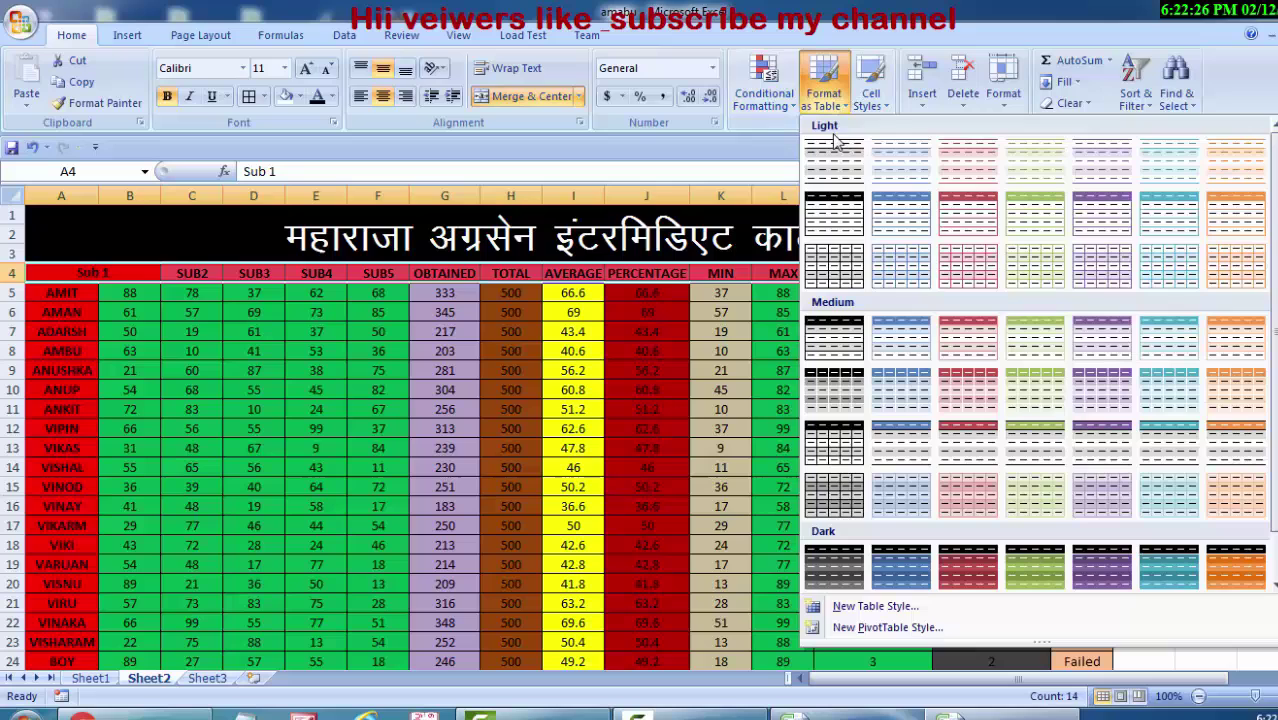
pyautogui.click(830, 211)
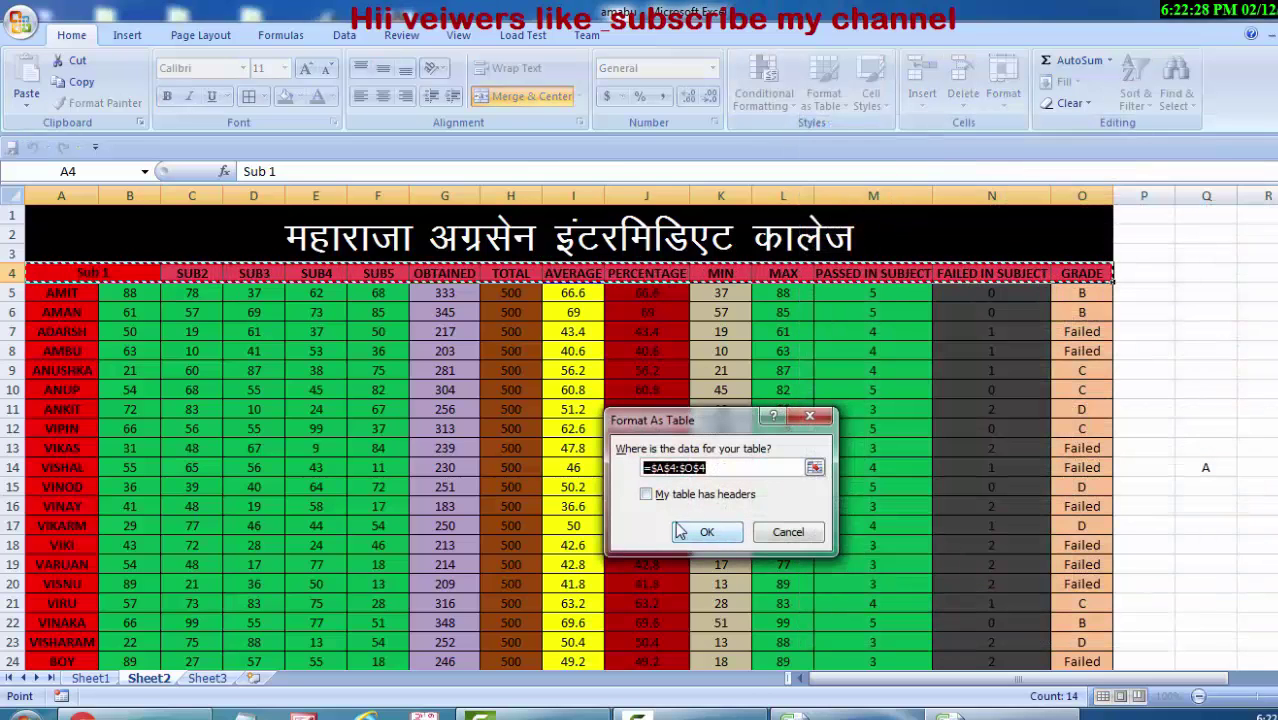
pyautogui.click(655, 500)
pyautogui.click(707, 531)
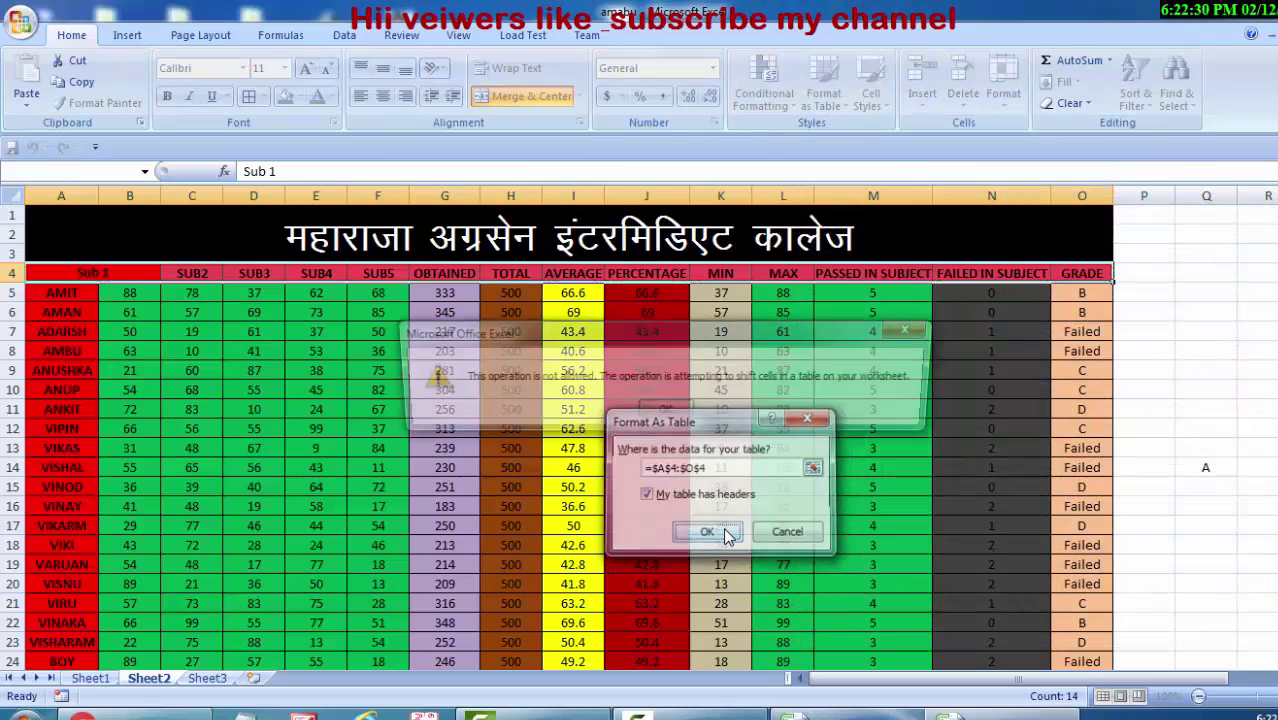
pyautogui.click(674, 420)
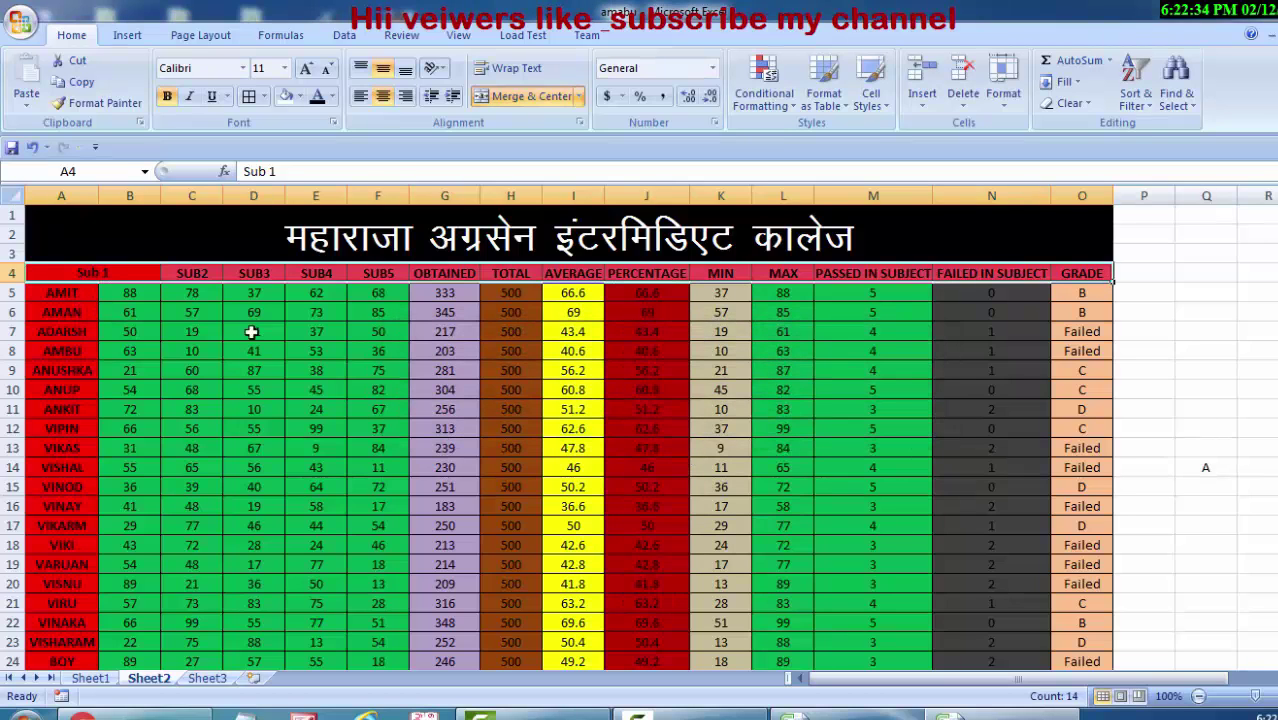
pyautogui.click(21, 22)
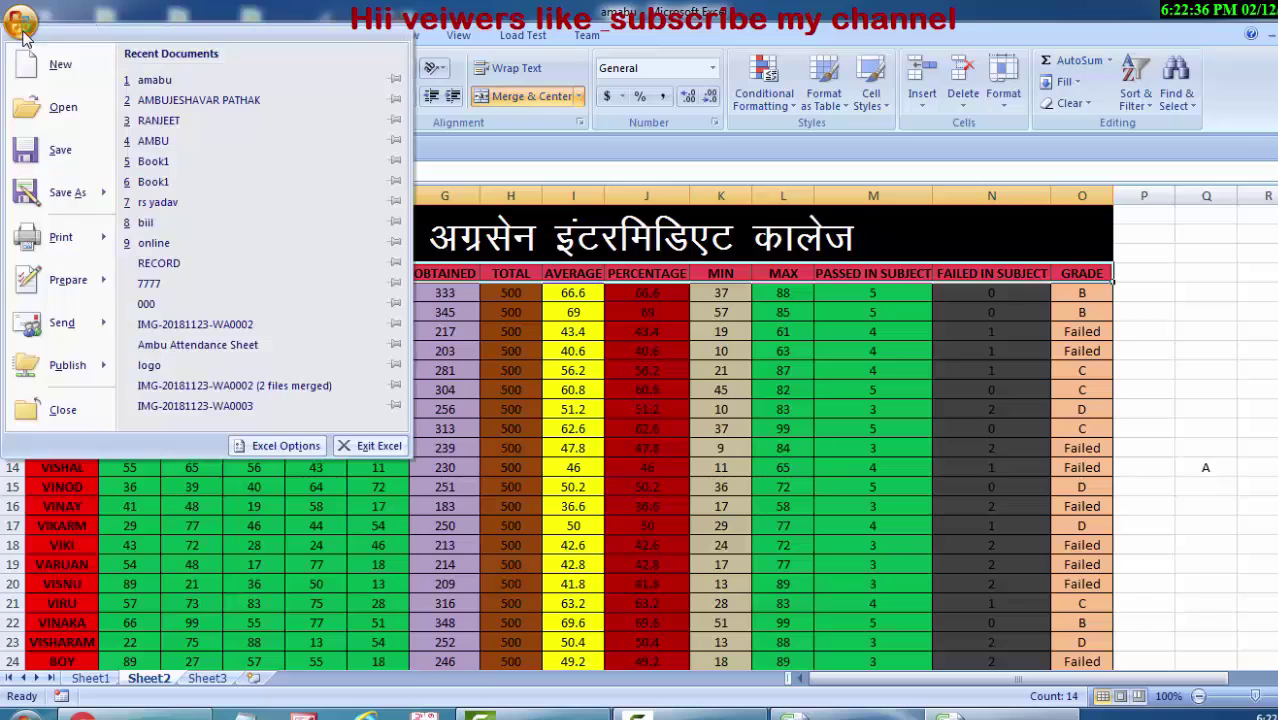
pyautogui.click(55, 70)
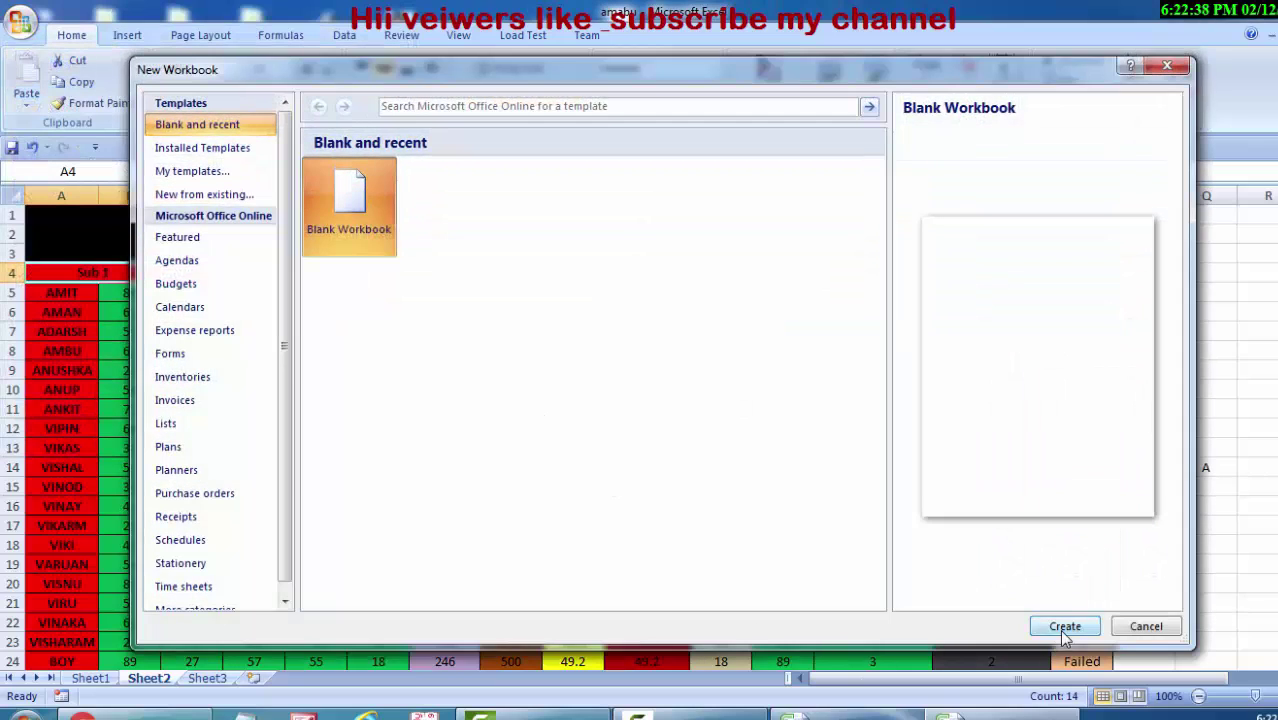
# Create a blank workbook and type Name, Ram, Shyam and Rani down column A.
pyautogui.click(1064, 630)
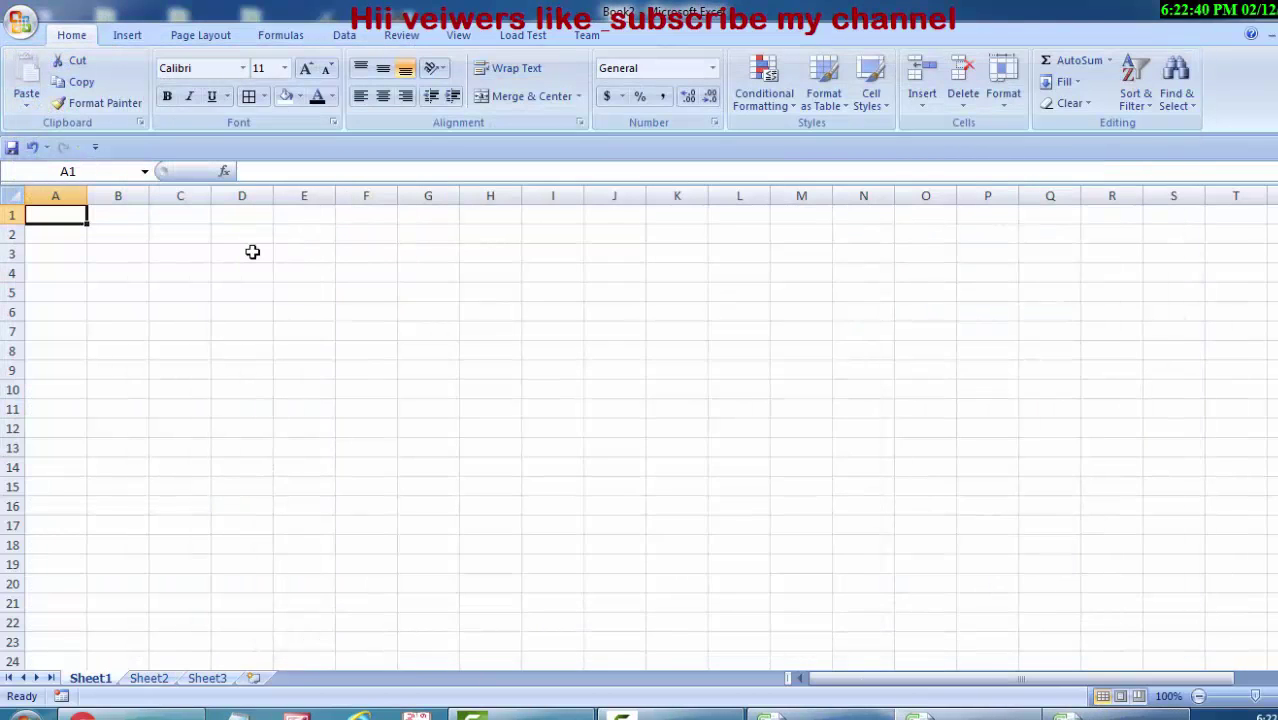
pyautogui.write('Na')
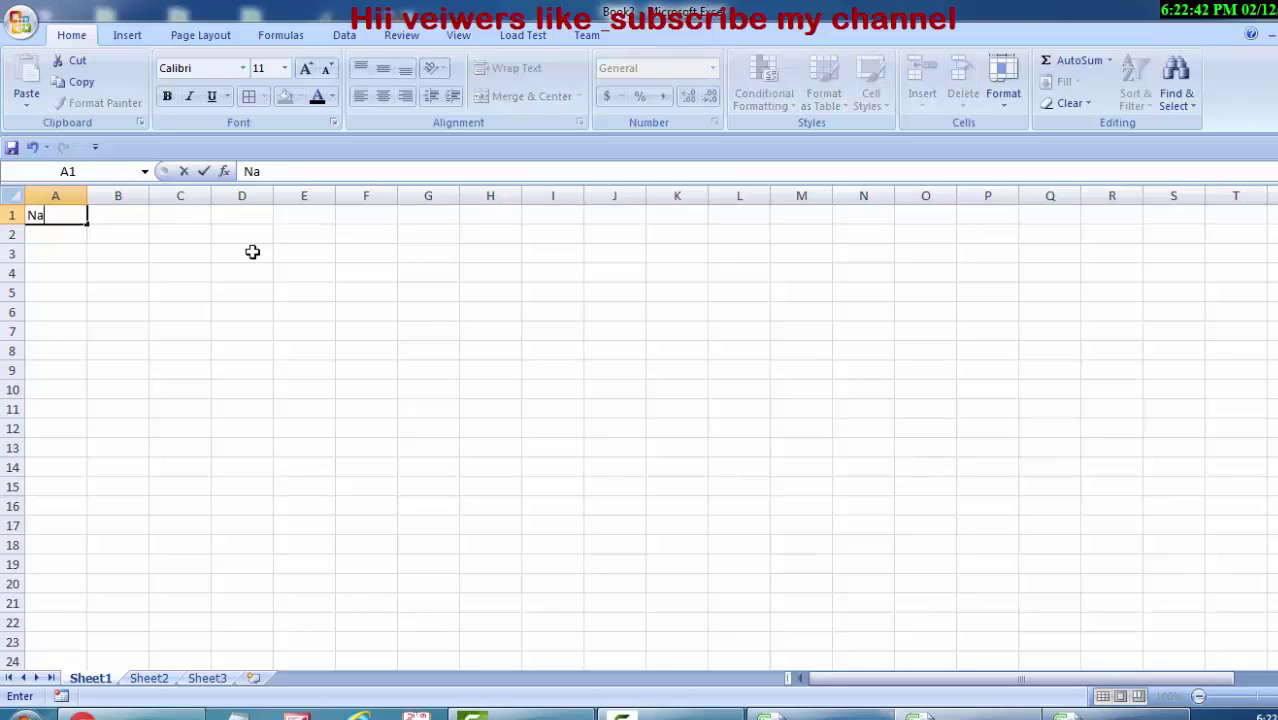
pyautogui.write('me')
pyautogui.click(57, 232)
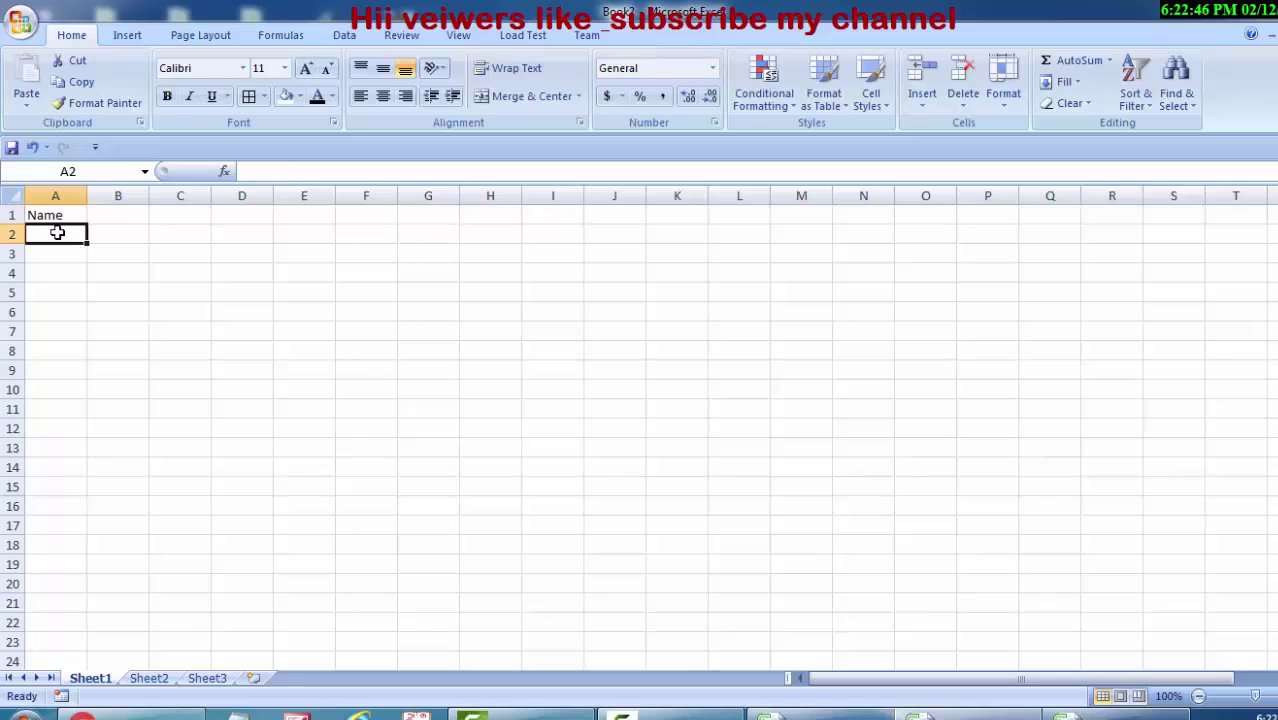
pyautogui.write('Ram')
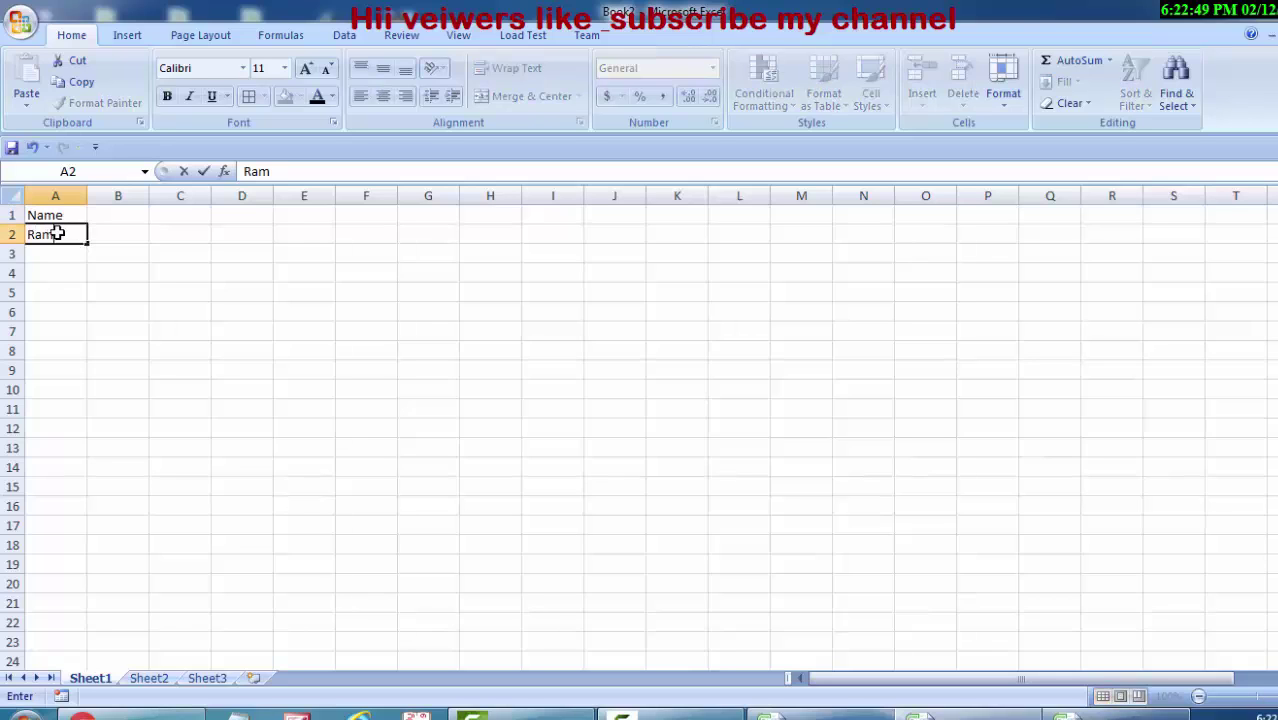
pyautogui.press('Return')
pyautogui.write('Shyam Sachin')
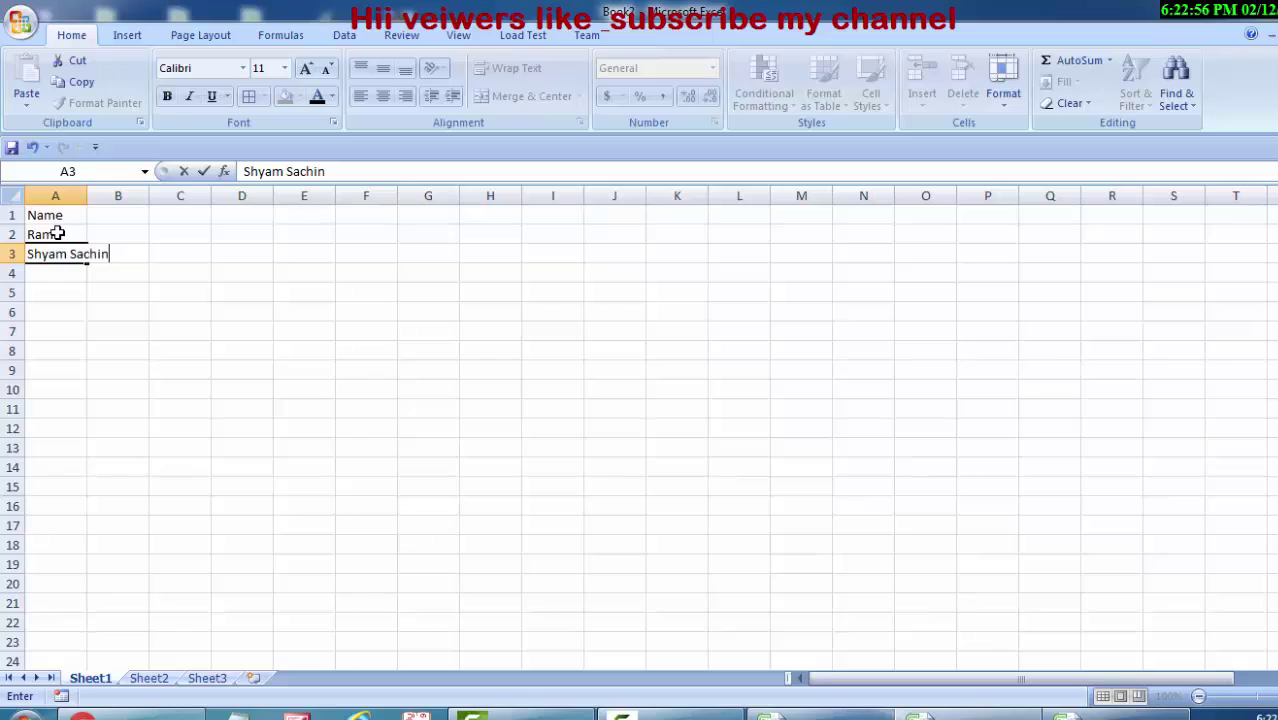
pyautogui.press('Return')
pyautogui.write('Rani')
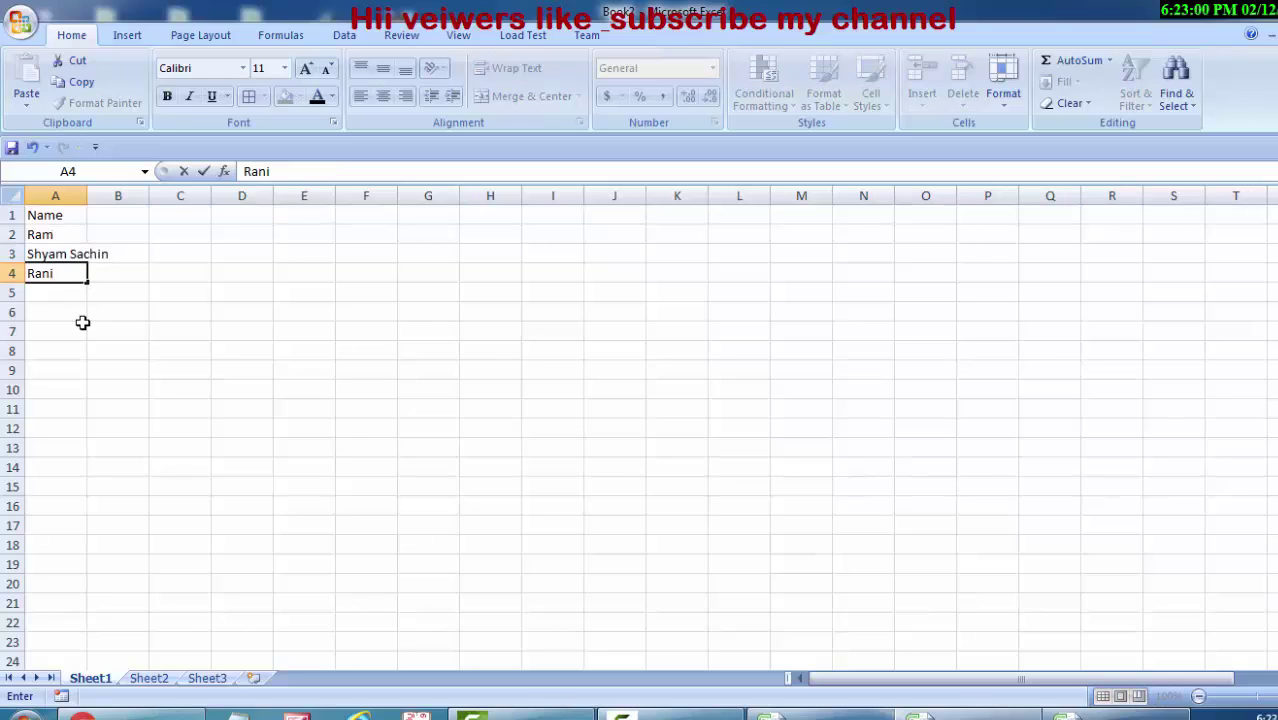
pyautogui.click(83, 326)
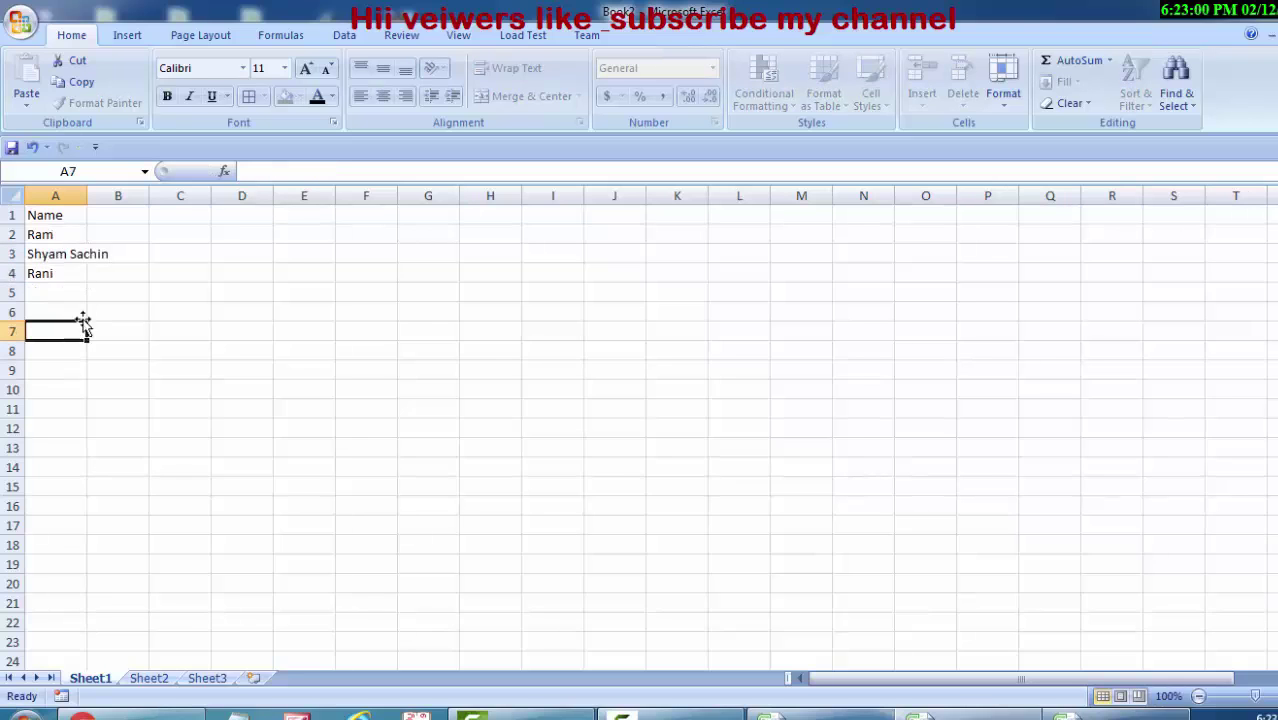
# Correct A3 to read Shyam and add Sachin in A5.
pyautogui.click(92, 254)
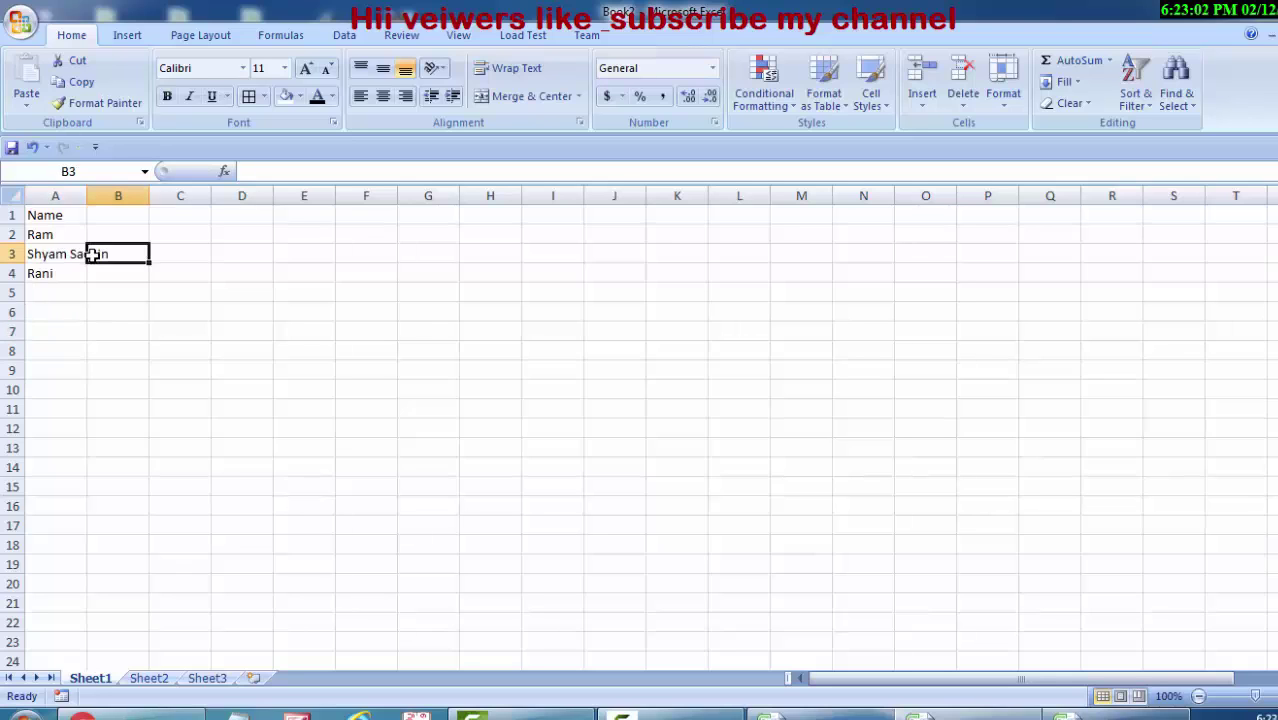
pyautogui.click(94, 482)
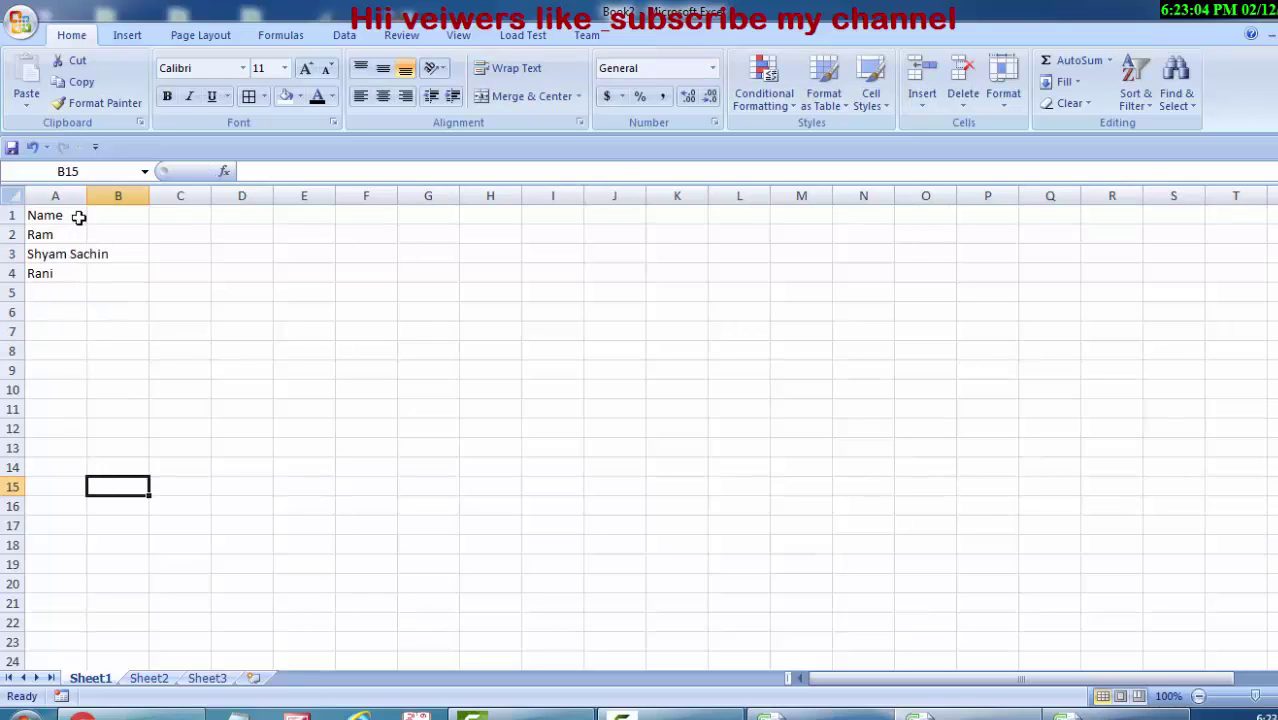
pyautogui.click(73, 255)
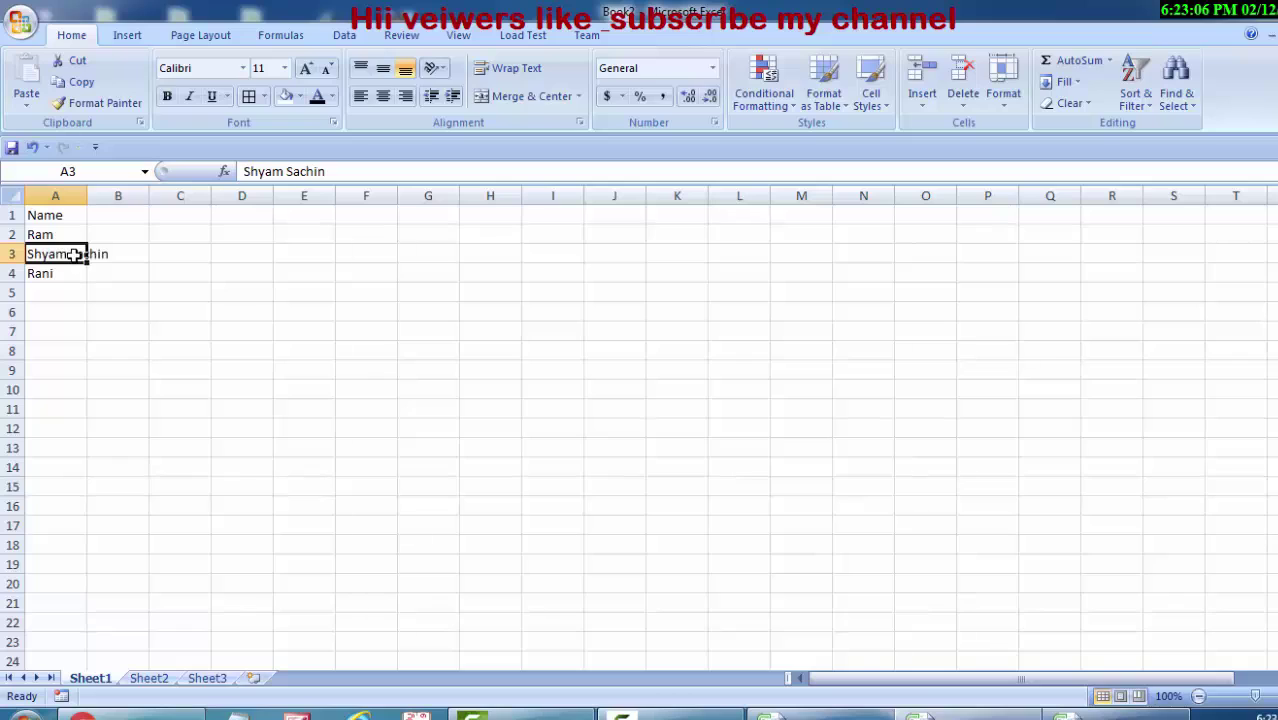
pyautogui.press('BackSpace')
pyautogui.write('Shyam')
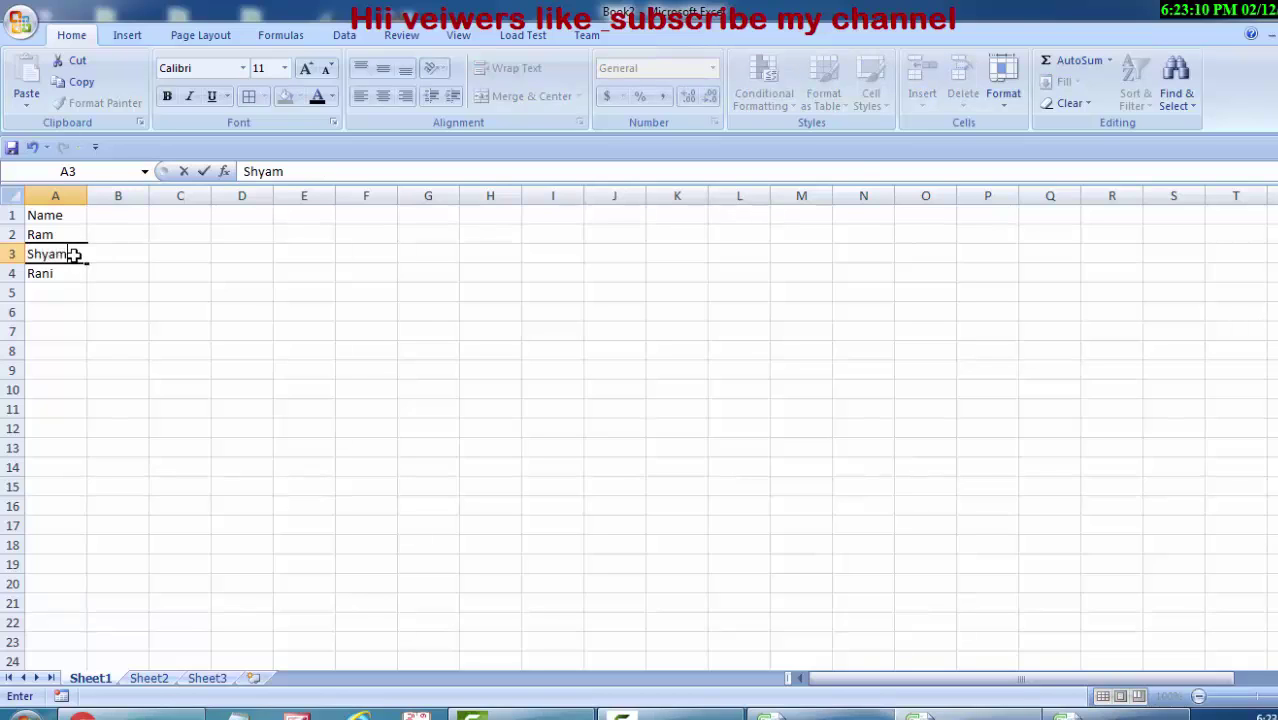
pyautogui.click(50, 278)
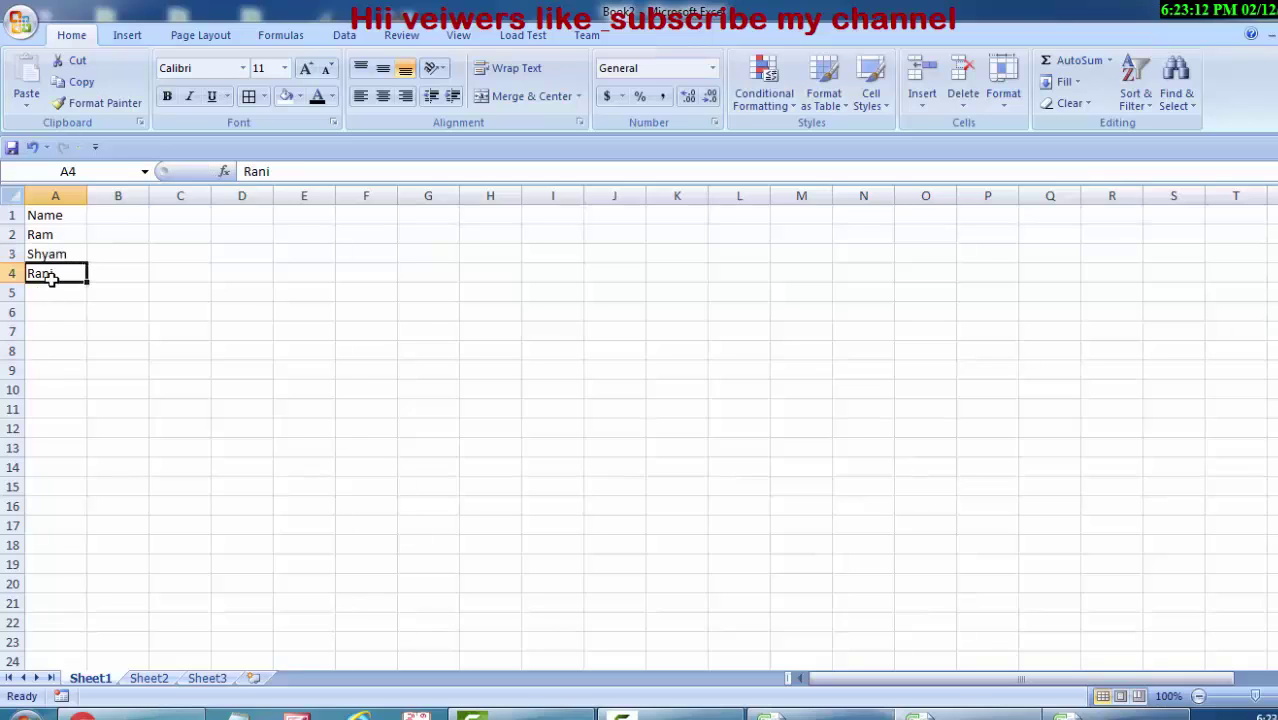
pyautogui.click(57, 288)
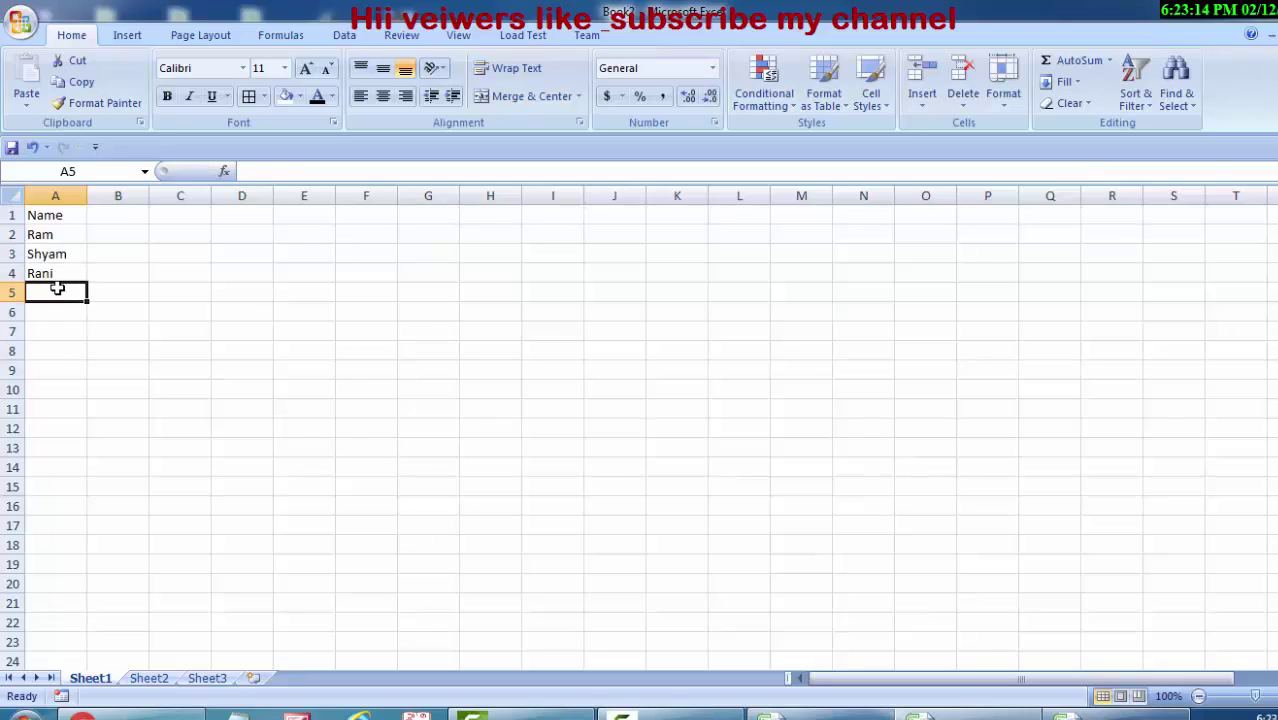
pyautogui.write('Sachin')
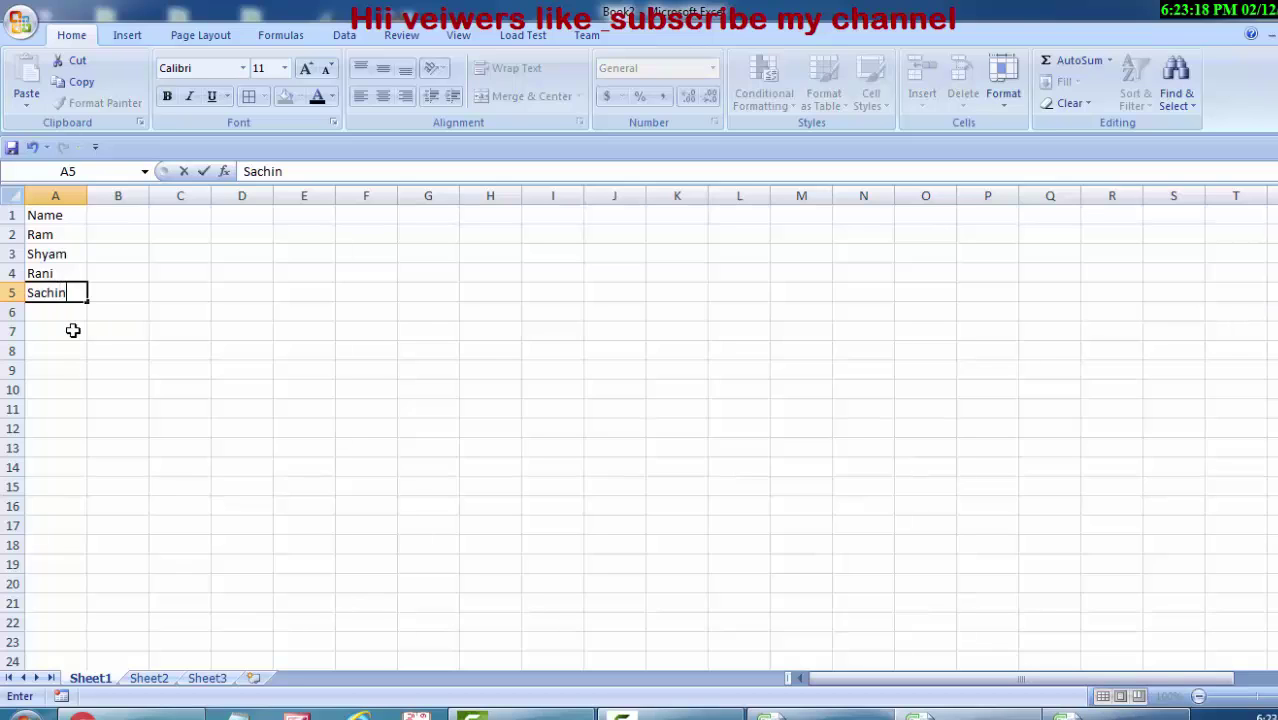
pyautogui.click(73, 330)
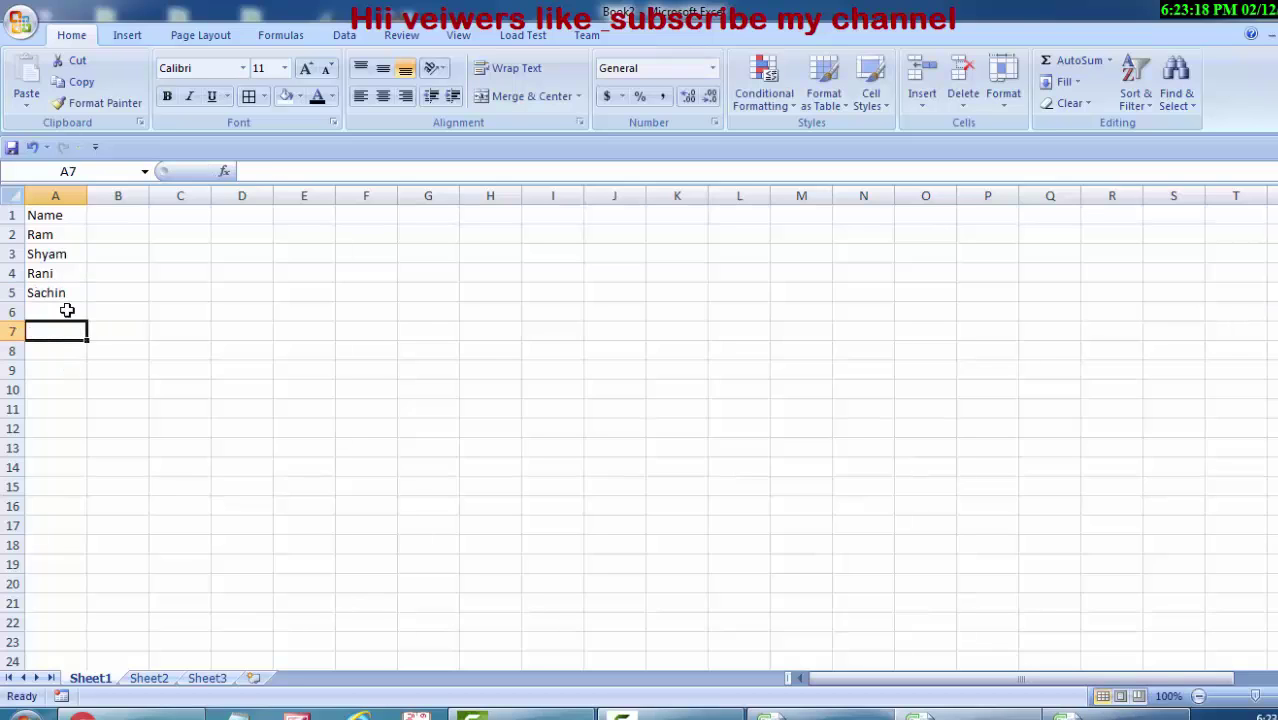
pyautogui.click(62, 216)
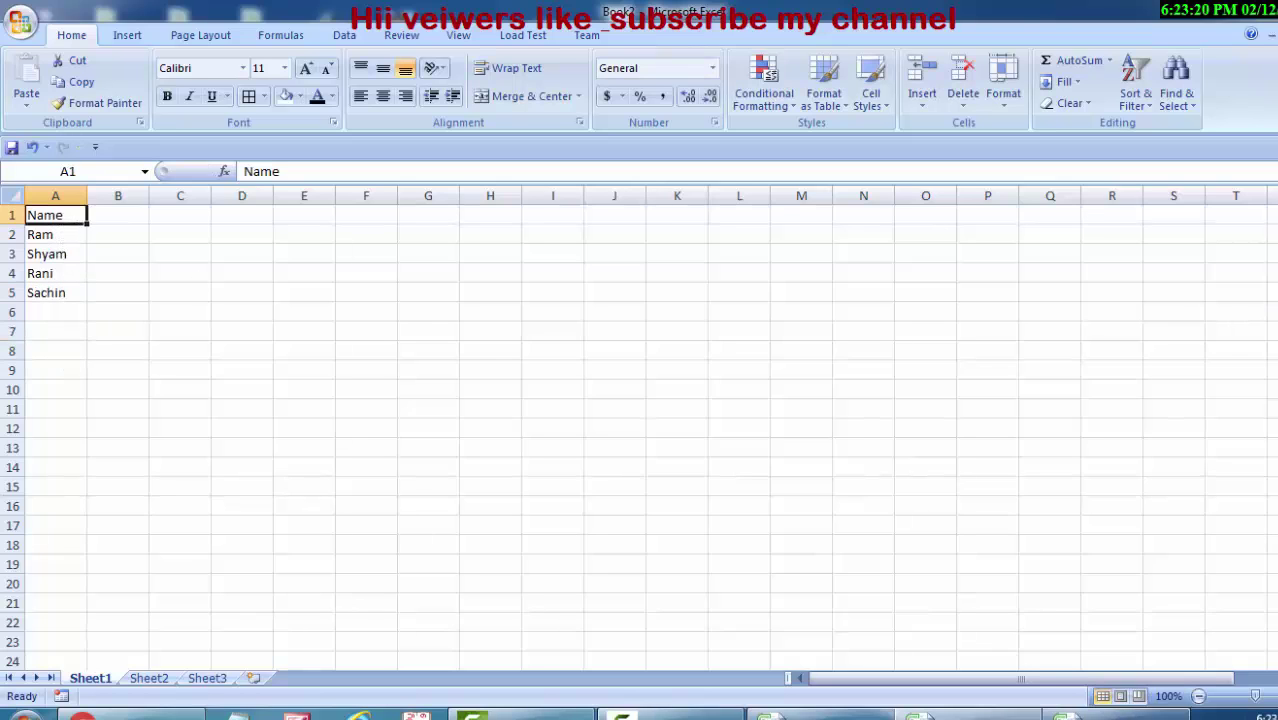
# Format the name list as a table with a chosen style, using range =$A$1:$A$5.
pyautogui.scroll(1, 640, 430)
pyautogui.scroll(1, 640, 430)
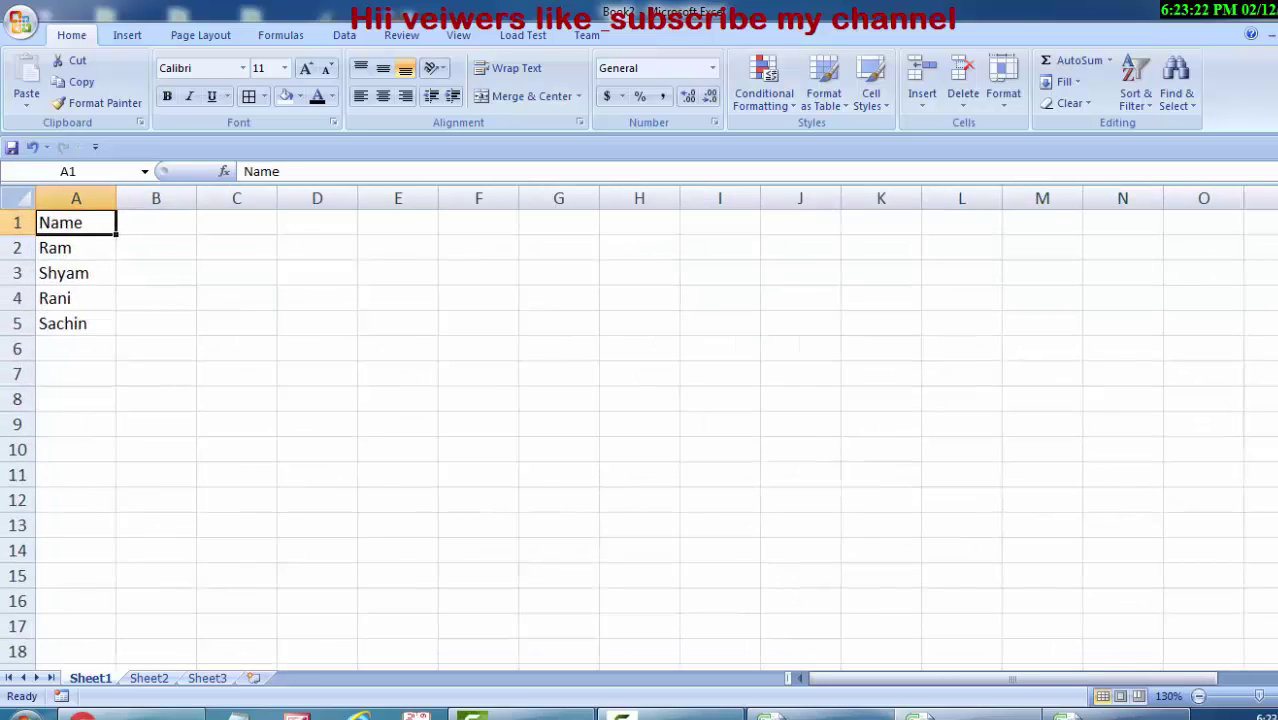
pyautogui.scroll(1, 640, 430)
pyautogui.scroll(1, 640, 430)
pyautogui.scroll(1, 640, 430)
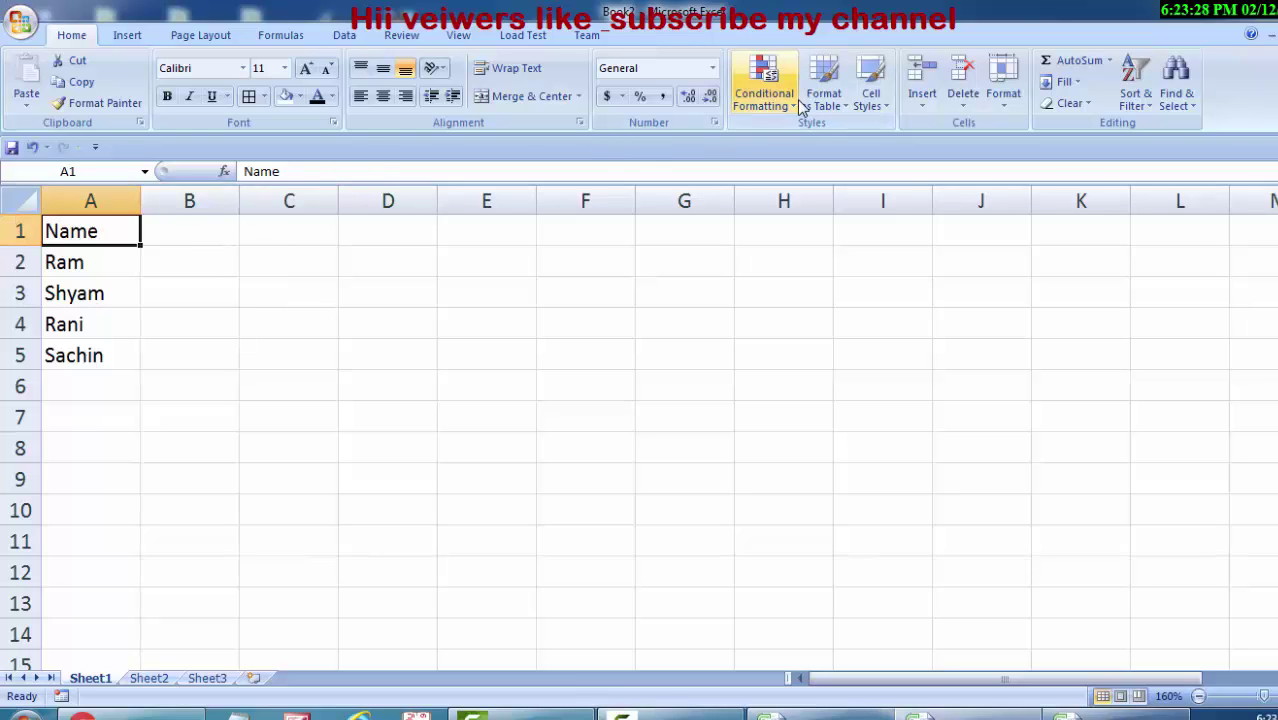
pyautogui.click(841, 104)
pyautogui.click(841, 151)
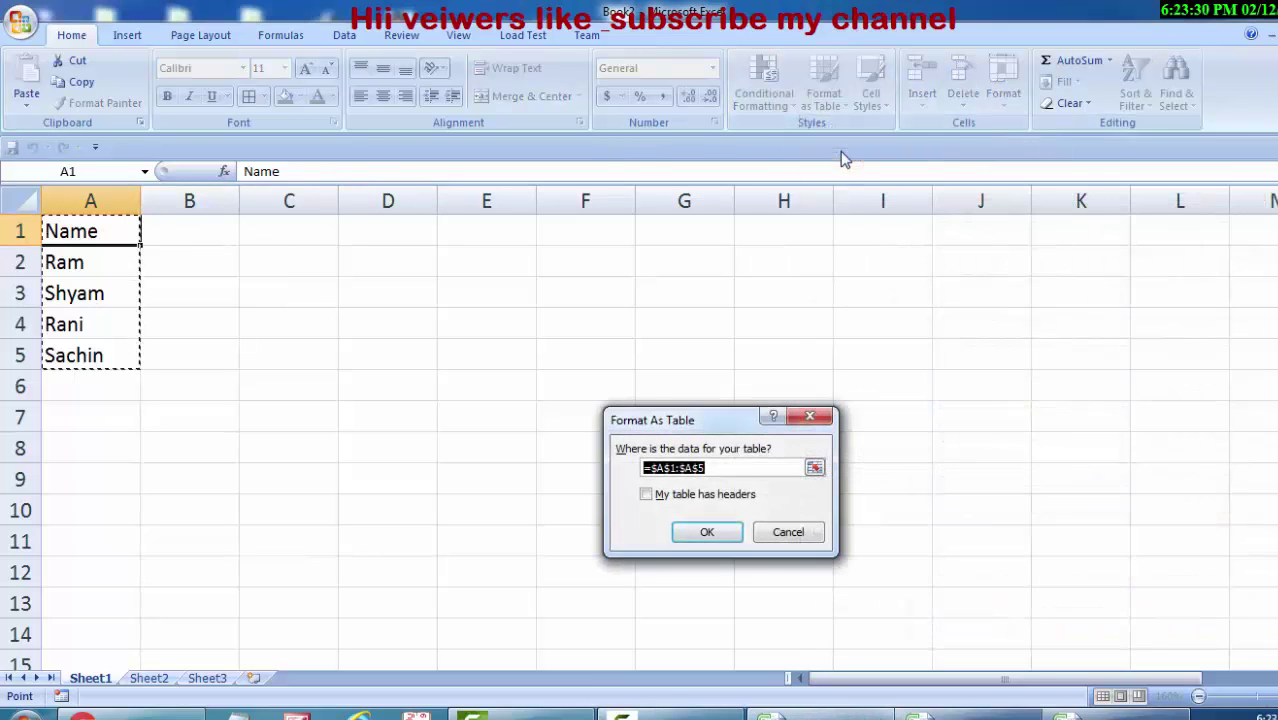
pyautogui.click(707, 532)
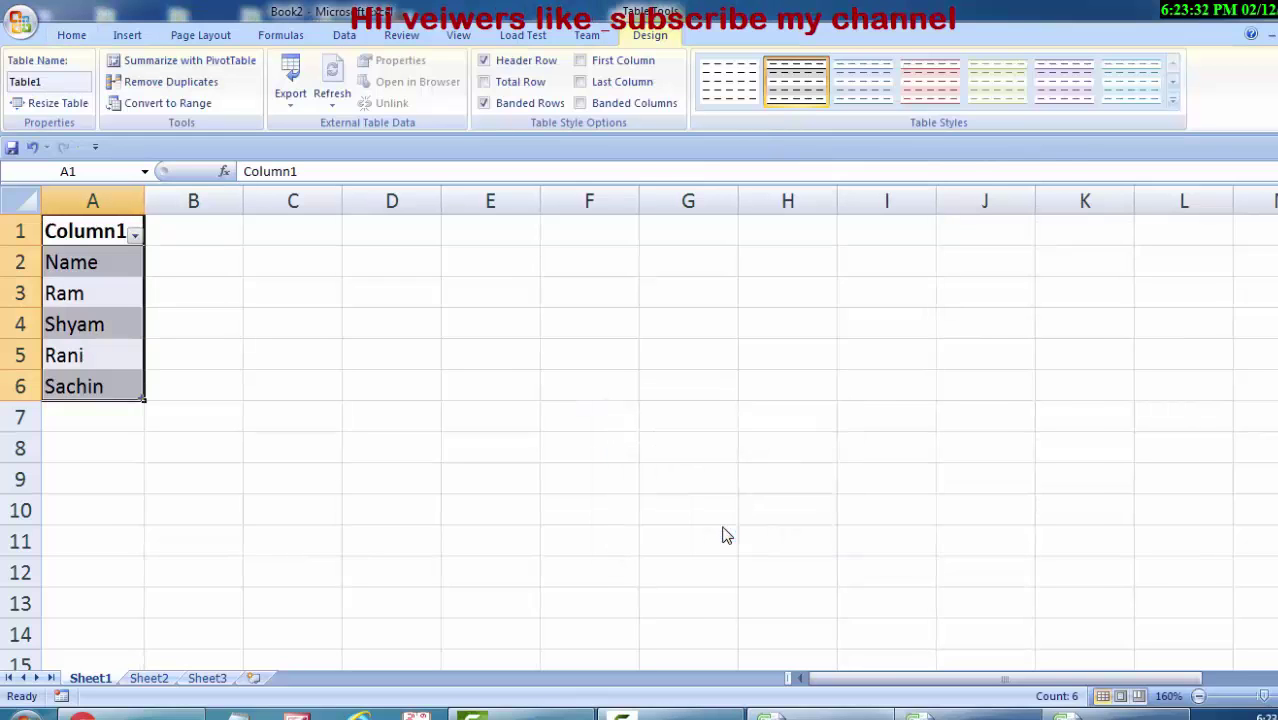
# Filter Column1 to hide Ram and Sachin, leaving Name, Shyam and Rani.
pyautogui.click(136, 234)
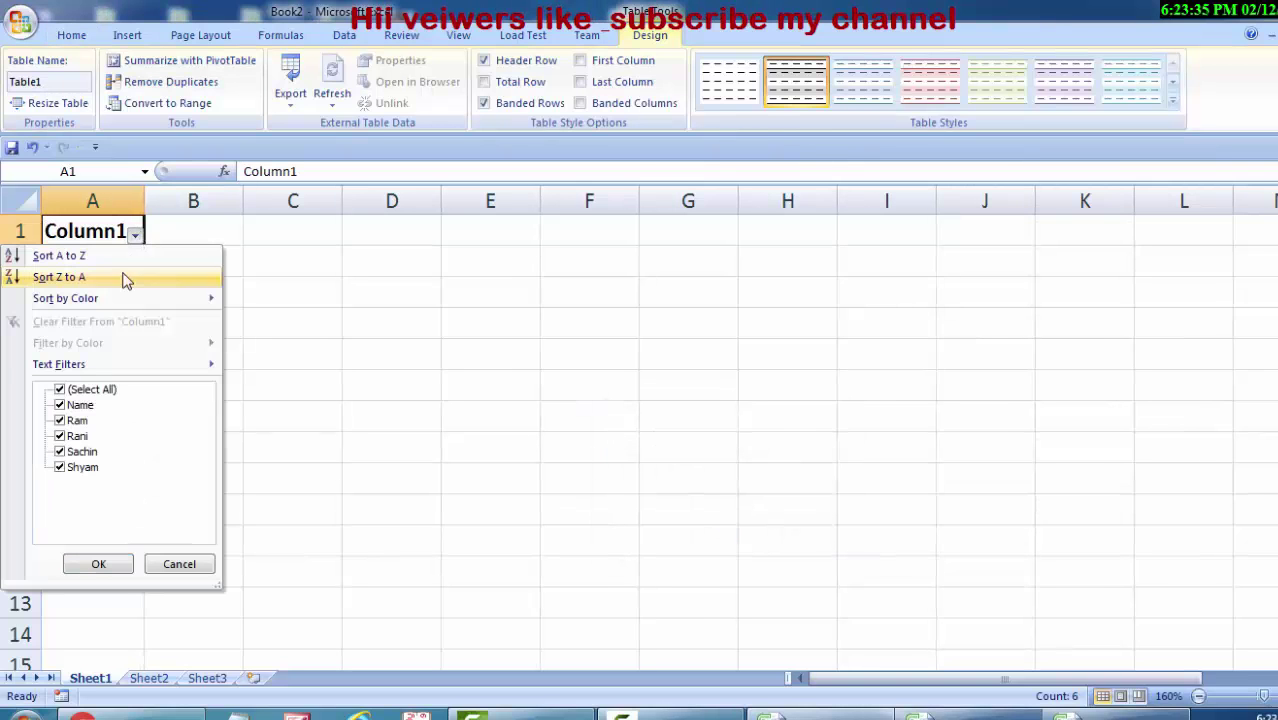
pyautogui.click(60, 421)
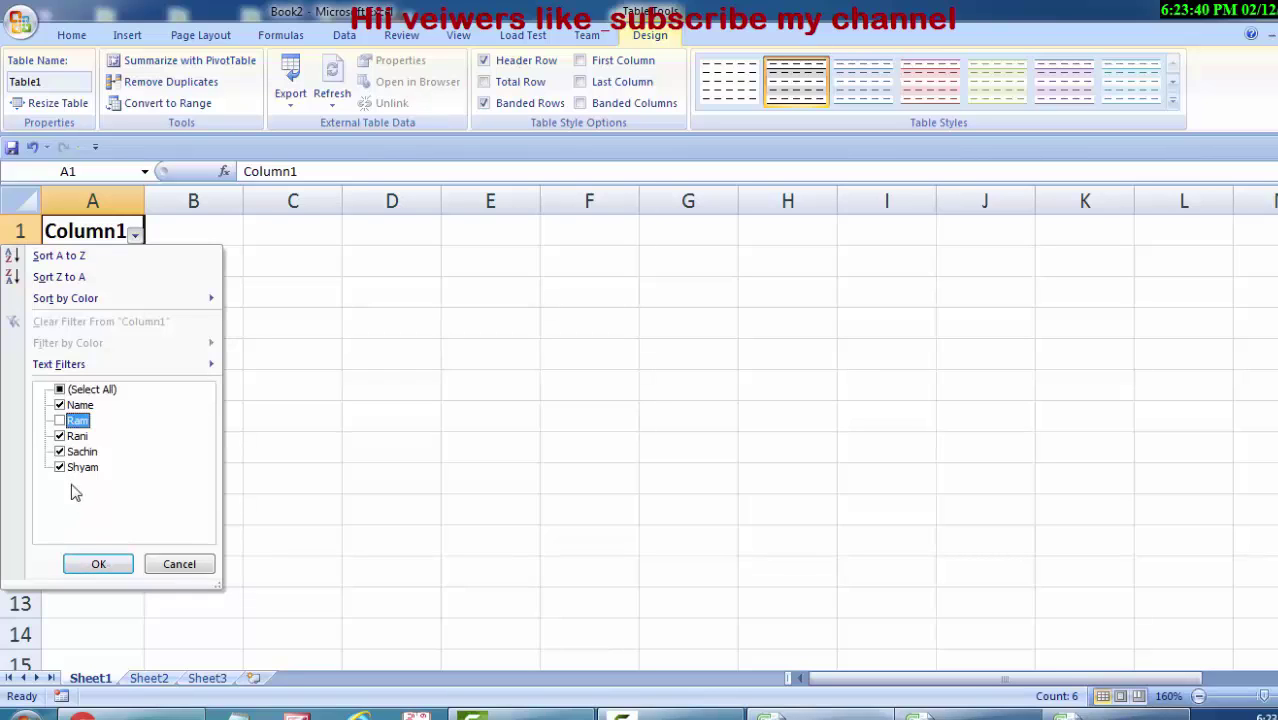
pyautogui.click(97, 567)
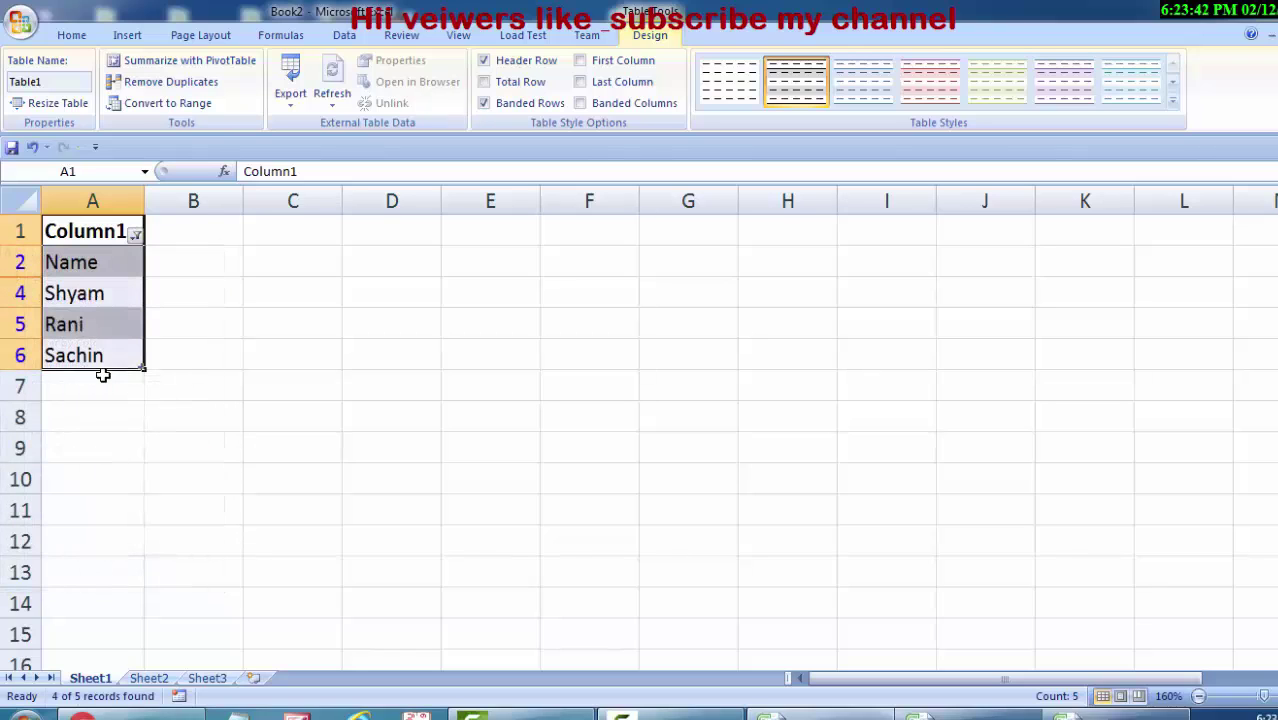
pyautogui.click(136, 236)
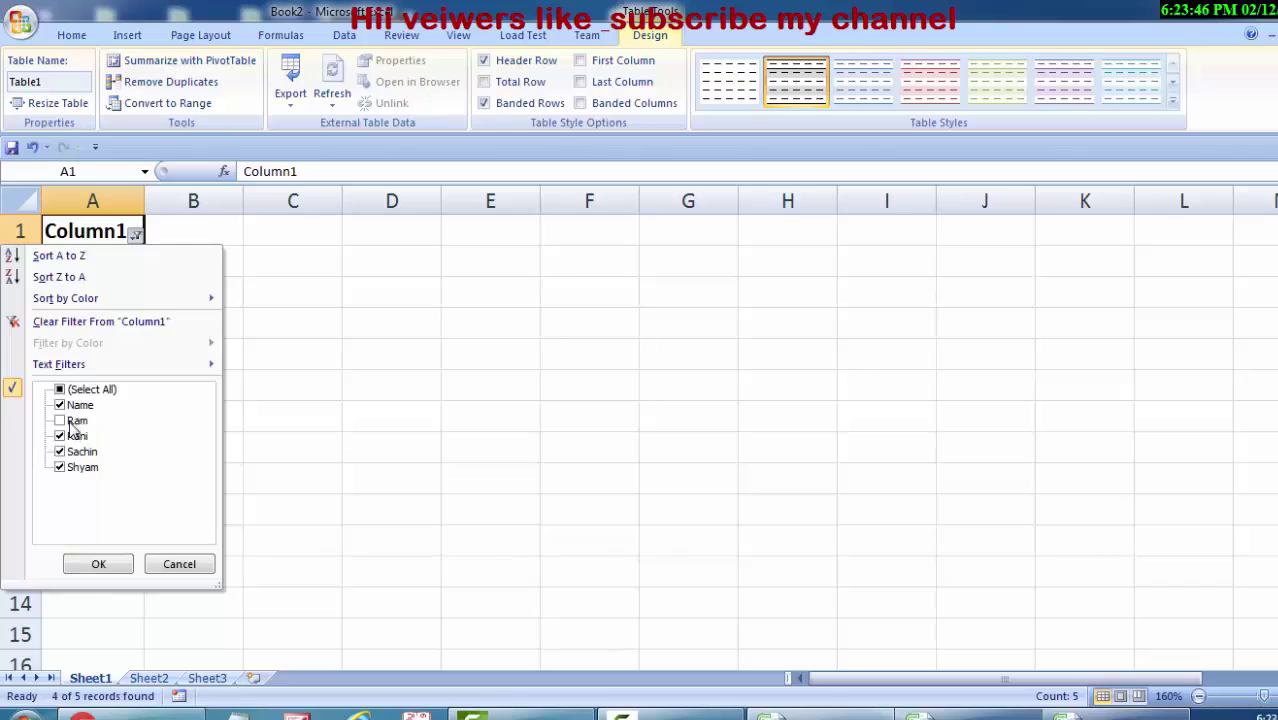
pyautogui.click(80, 452)
pyautogui.click(95, 566)
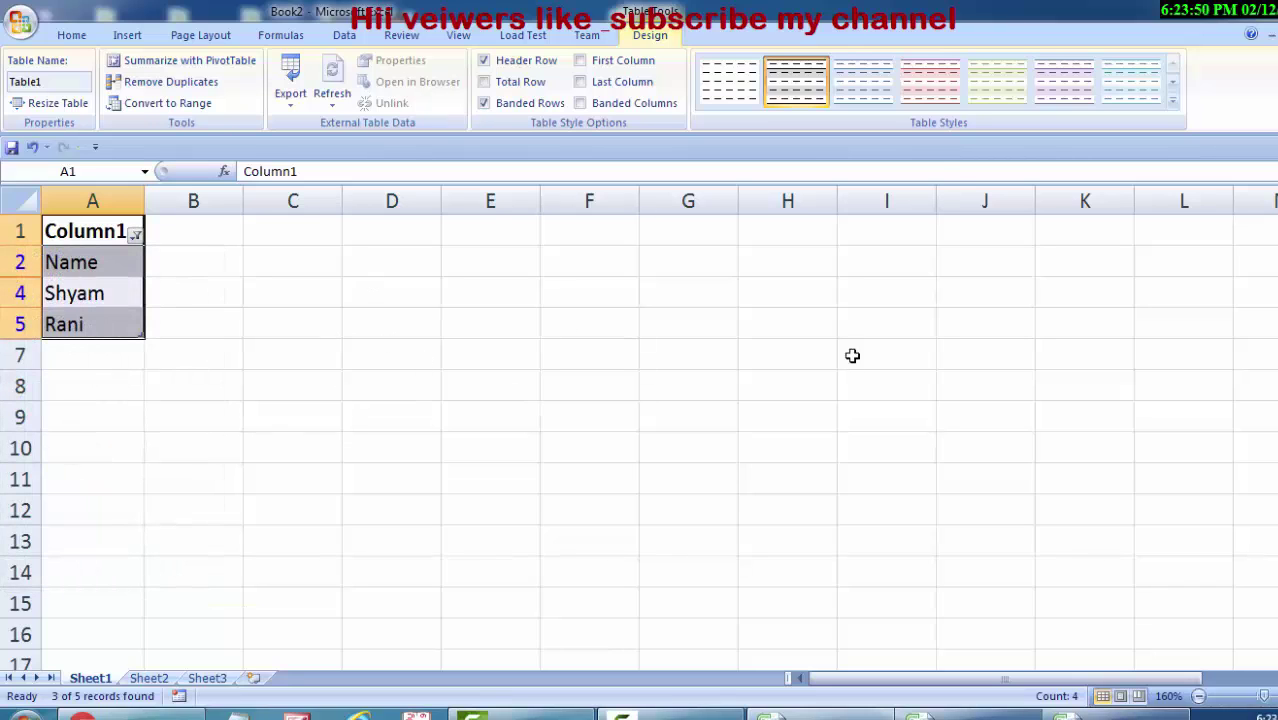
# Apply a red table style and the Accent2 cell style to the table.
pyautogui.click(940, 90)
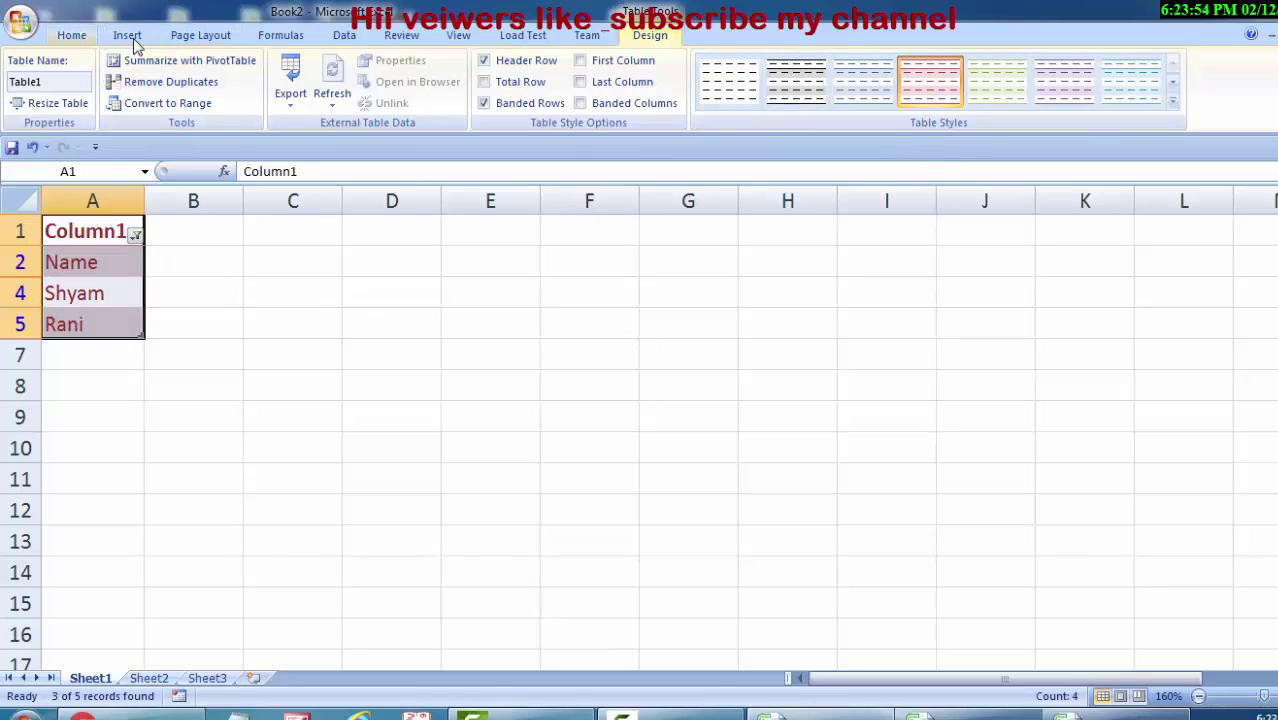
pyautogui.click(78, 38)
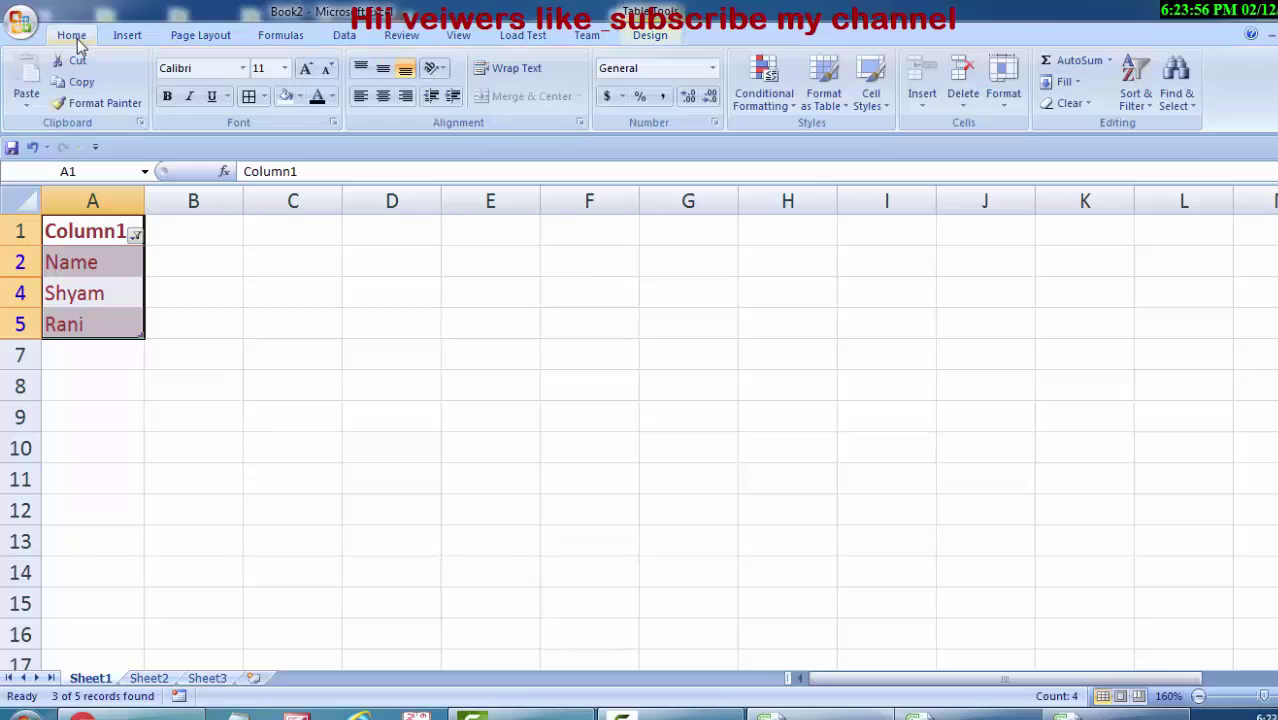
pyautogui.click(877, 108)
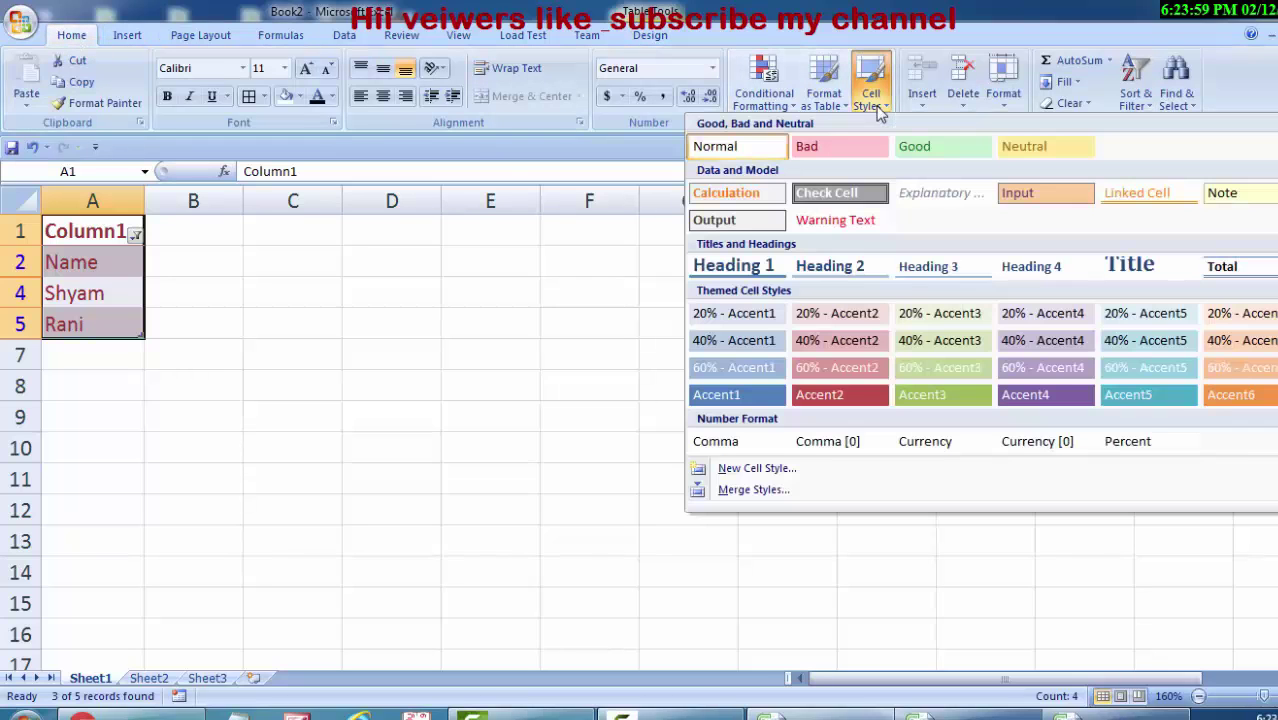
pyautogui.click(826, 392)
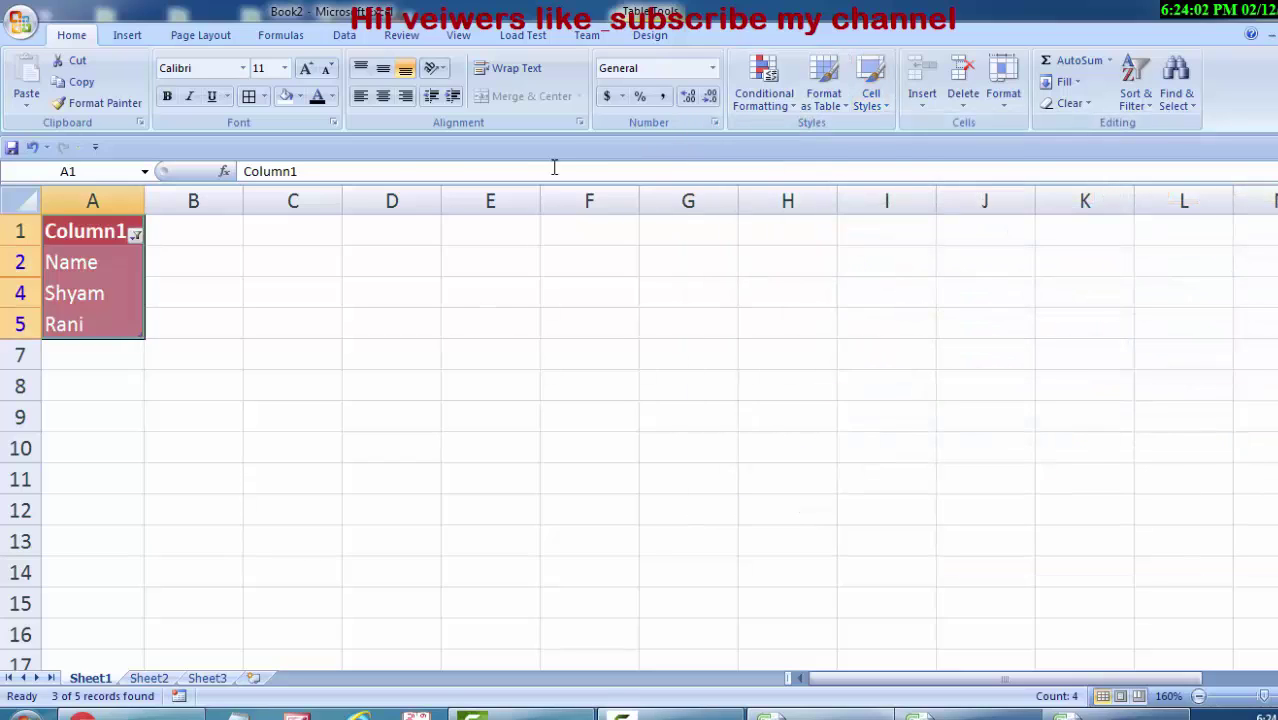
# Enter 2 in B1 and 3 in C1 as new column headers.
pyautogui.click(924, 104)
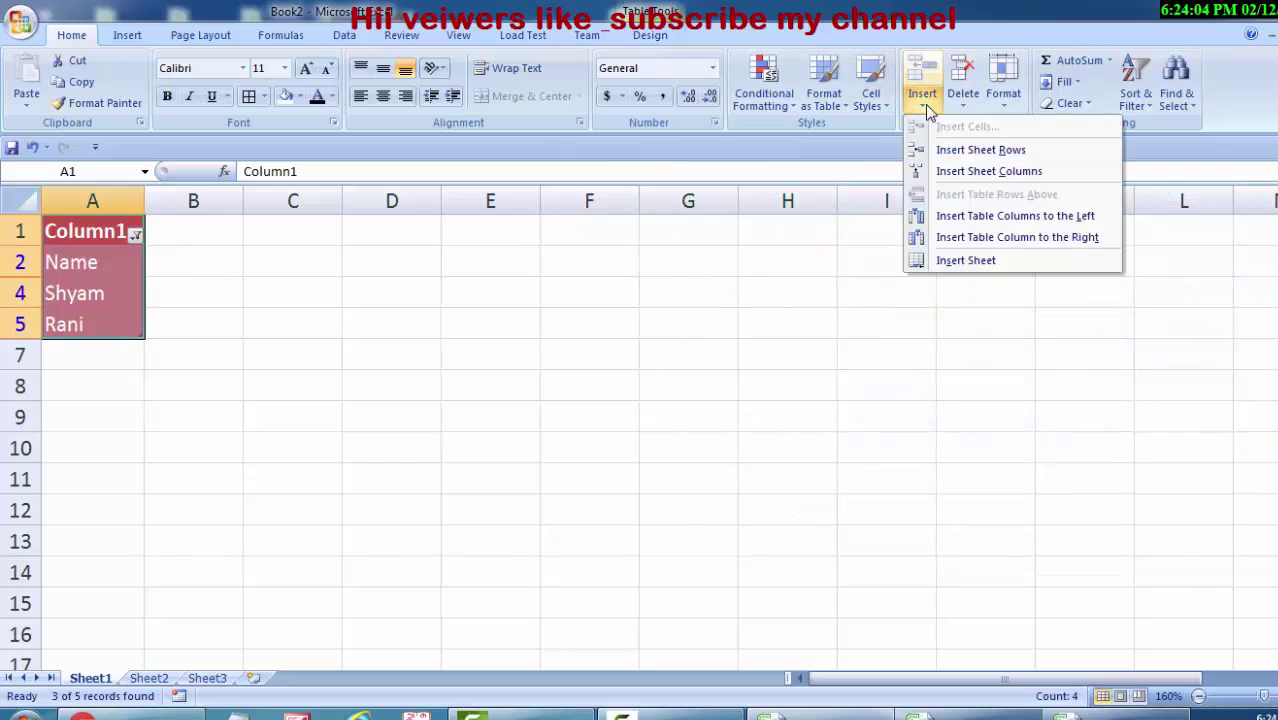
pyautogui.click(740, 296)
pyautogui.click(217, 238)
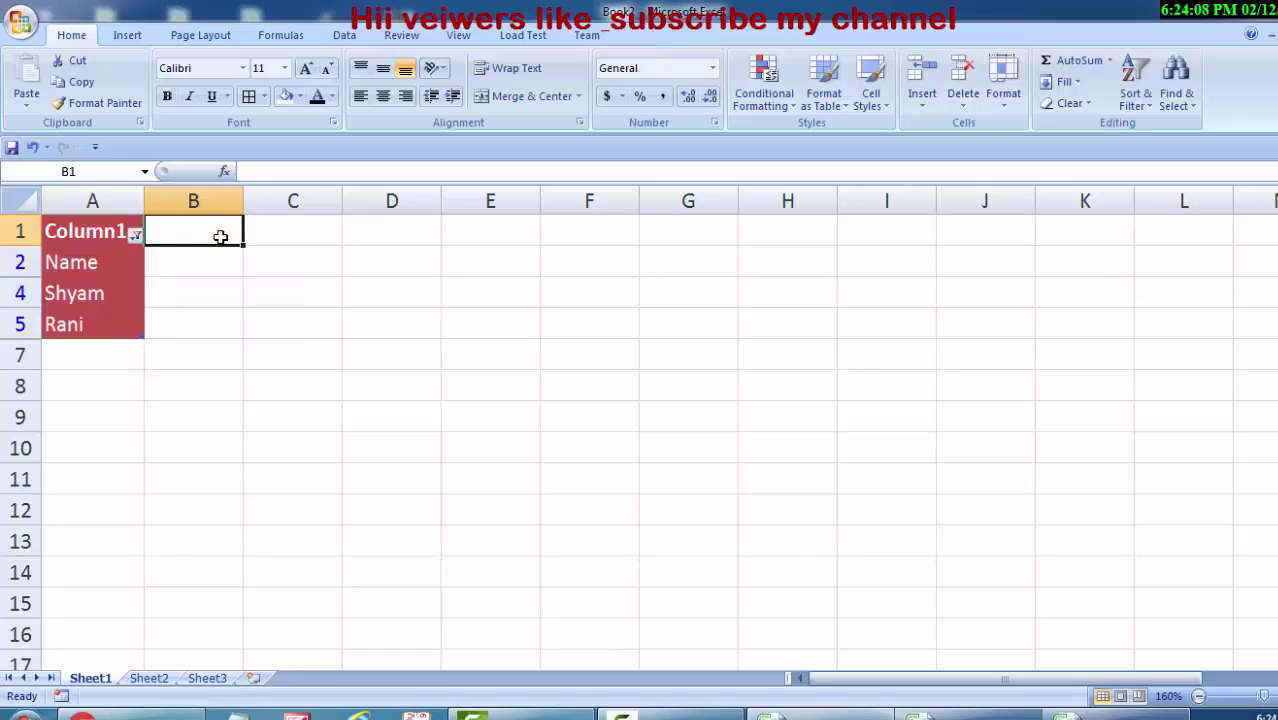
pyautogui.write('2')
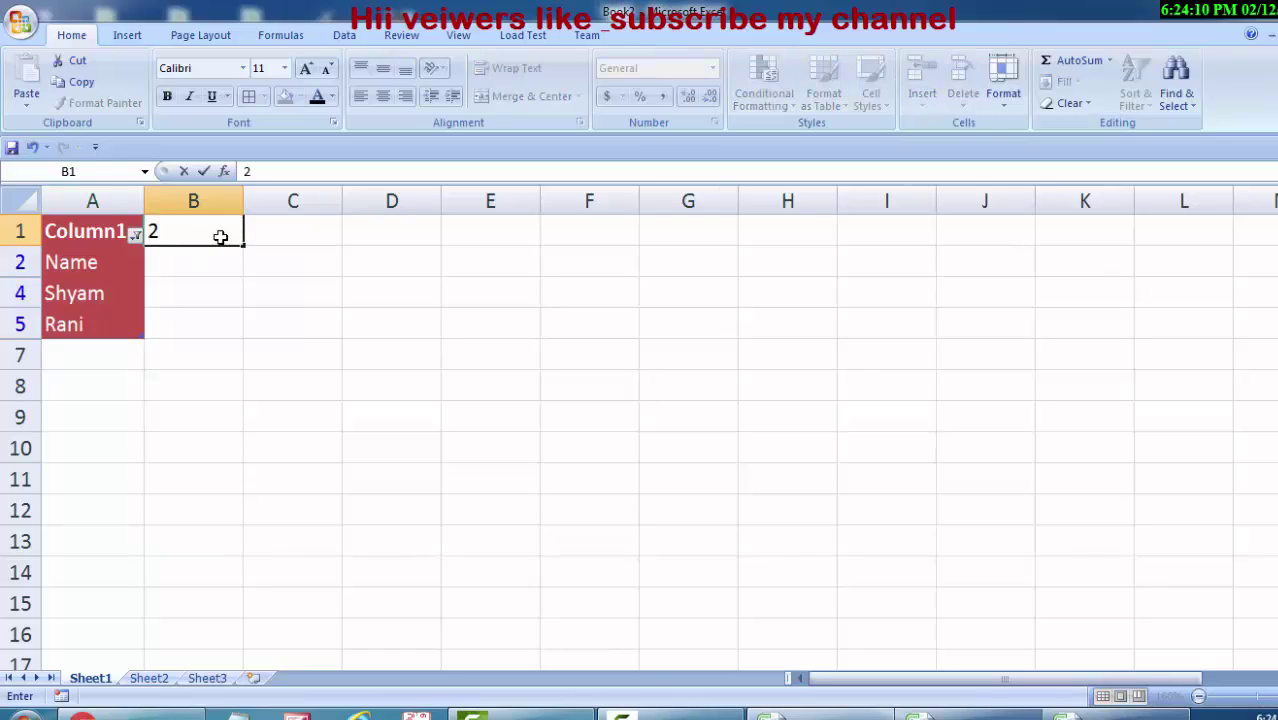
pyautogui.click(268, 234)
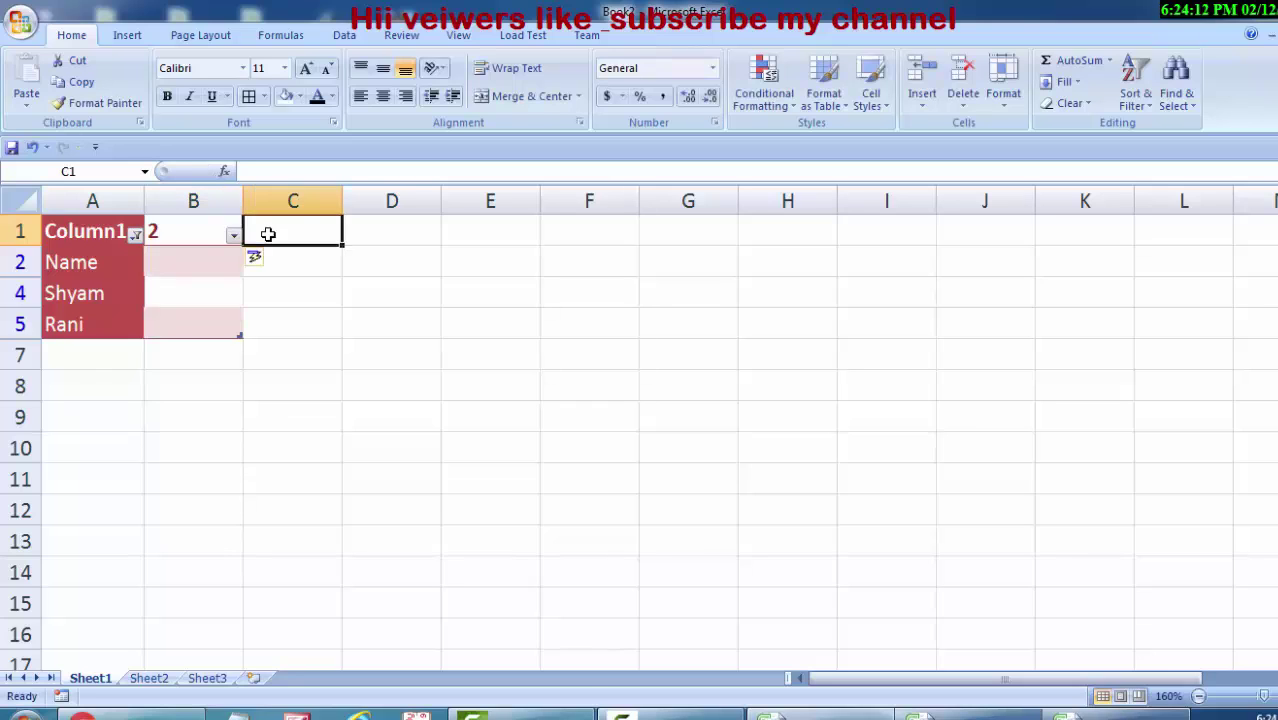
pyautogui.write('3')
pyautogui.click(358, 385)
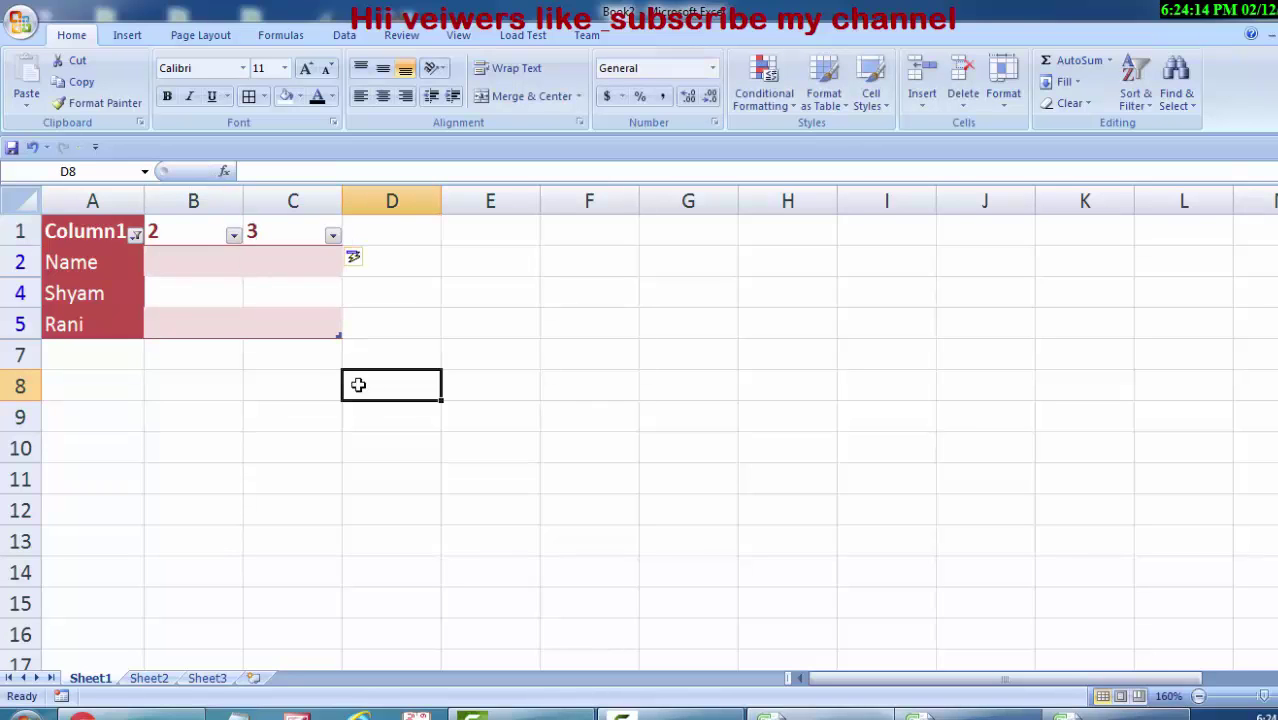
# Insert a blank row at row 2 using the Cells Insert options.
pyautogui.click(922, 104)
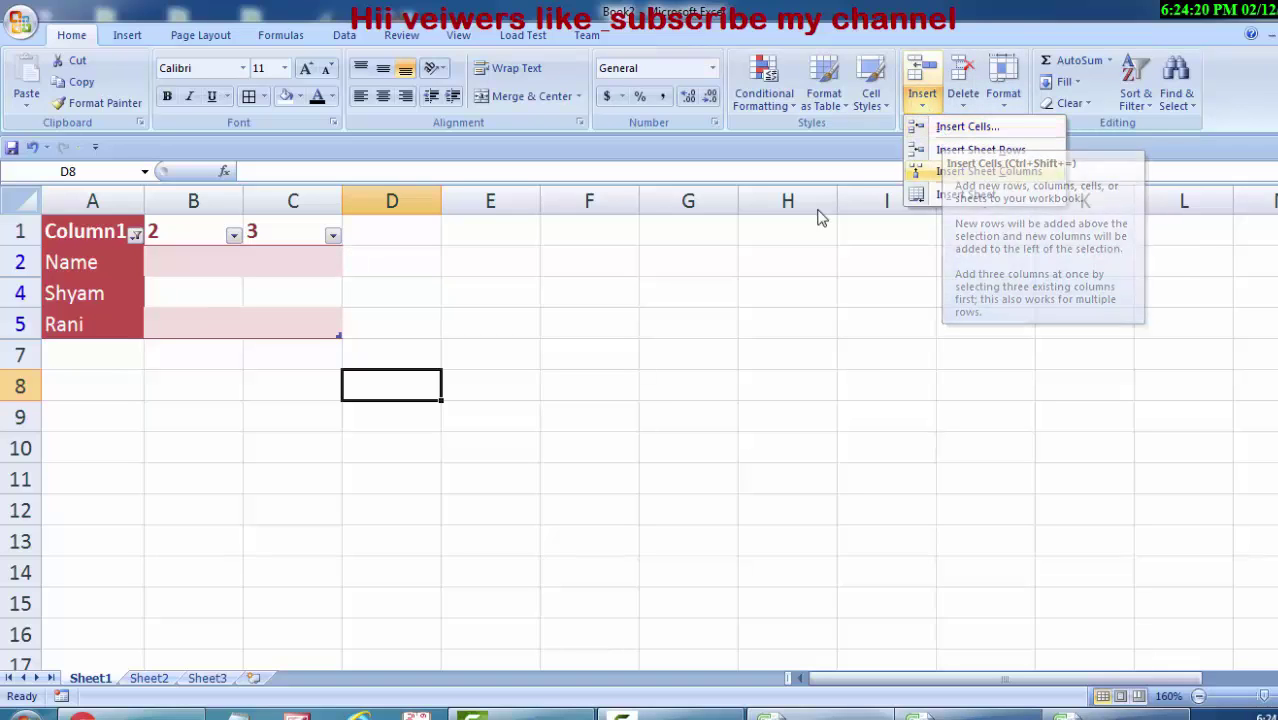
pyautogui.click(300, 258)
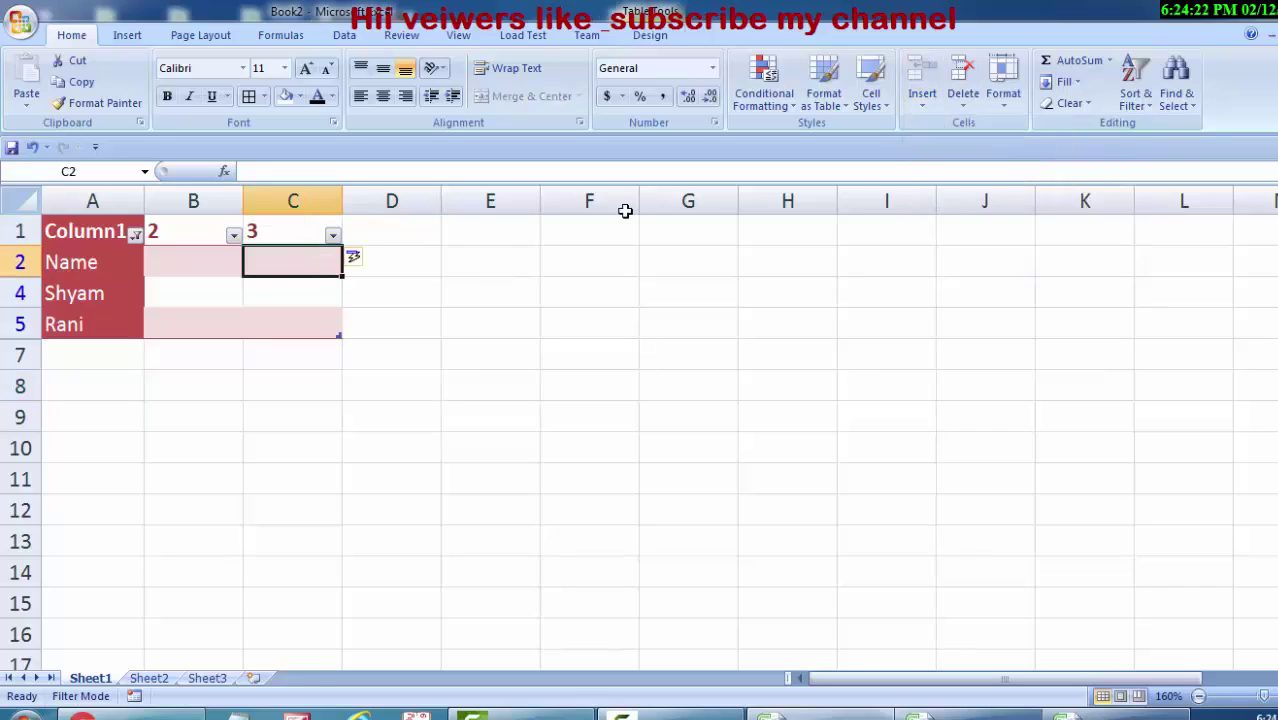
pyautogui.click(921, 100)
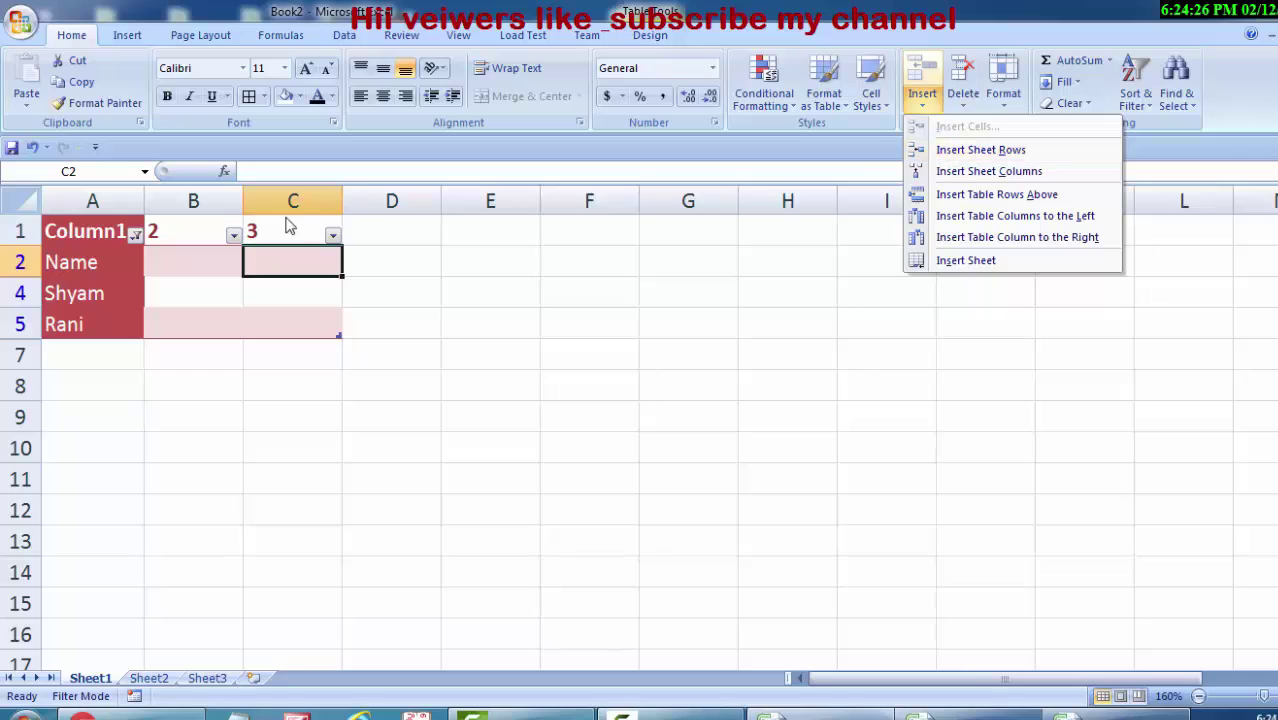
pyautogui.click(8, 262)
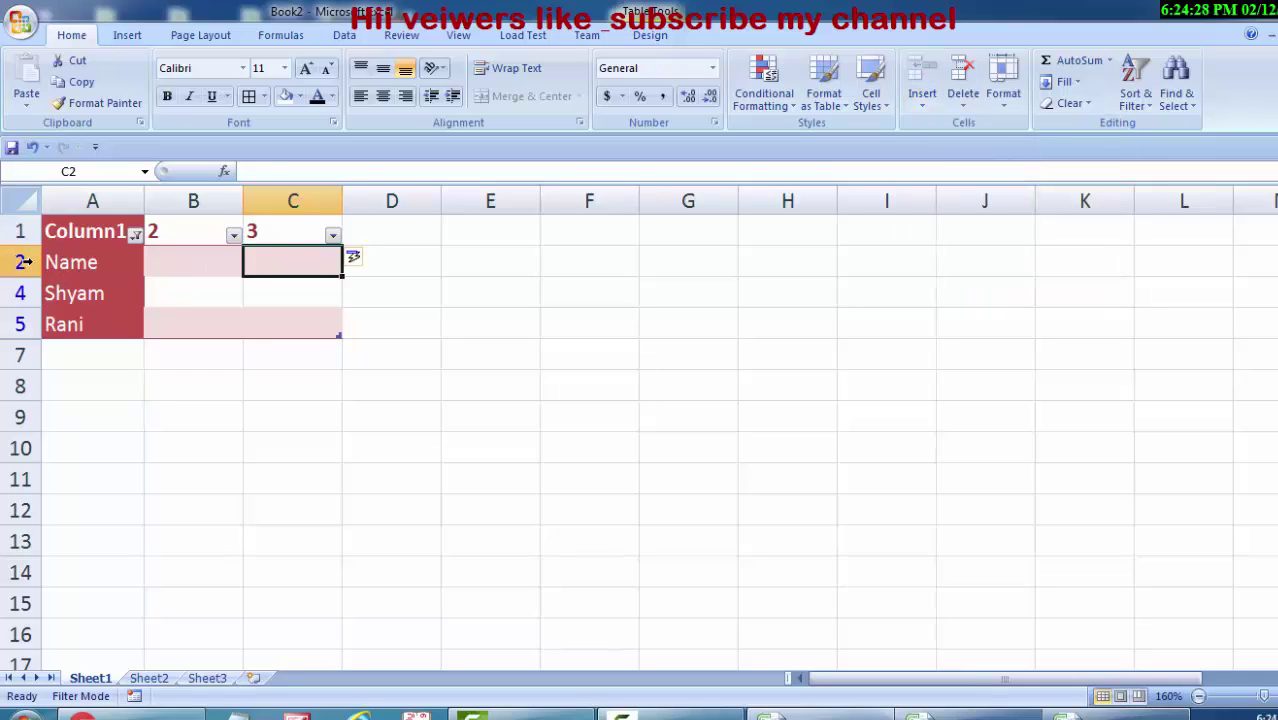
pyautogui.click(24, 262)
pyautogui.click(270, 268)
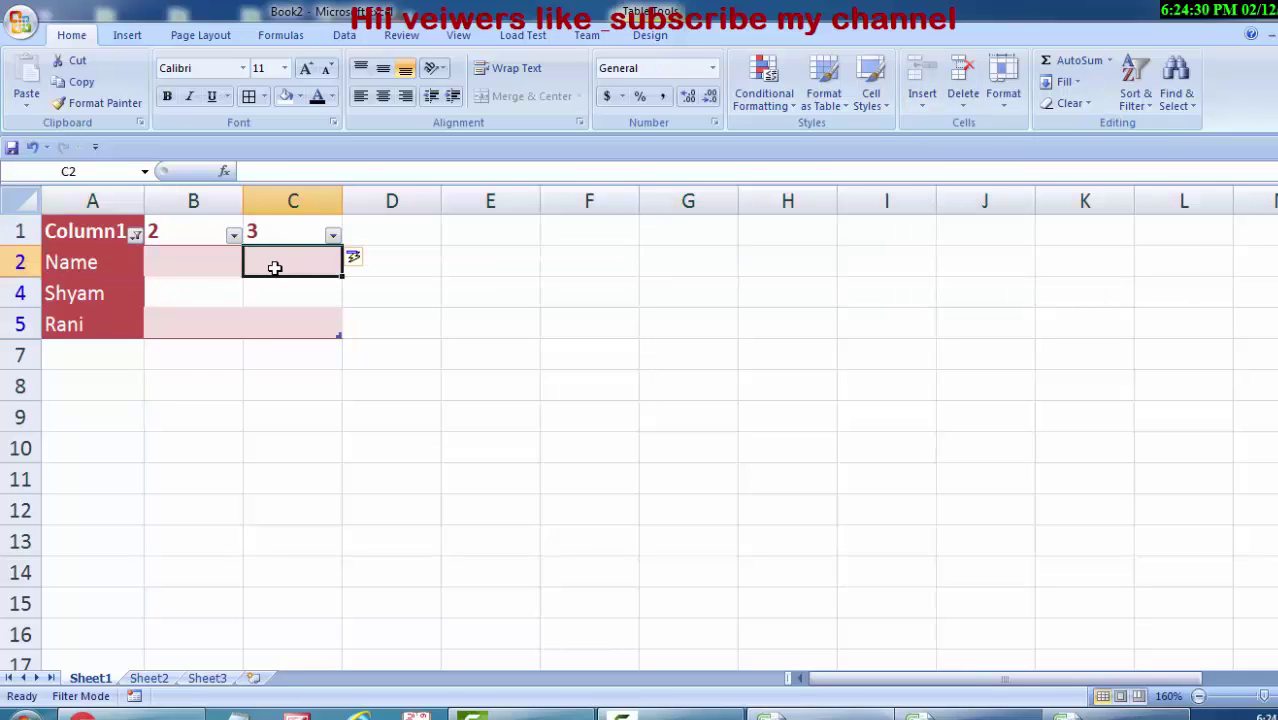
pyautogui.click(920, 108)
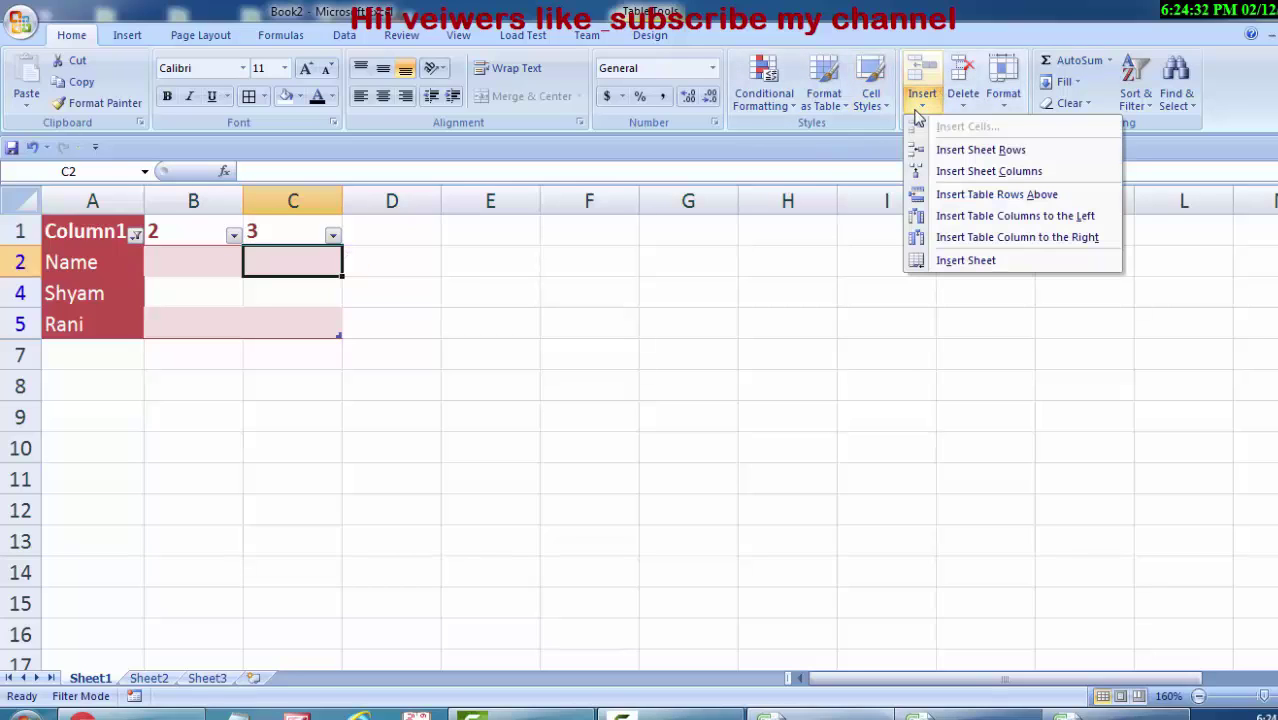
pyautogui.click(962, 150)
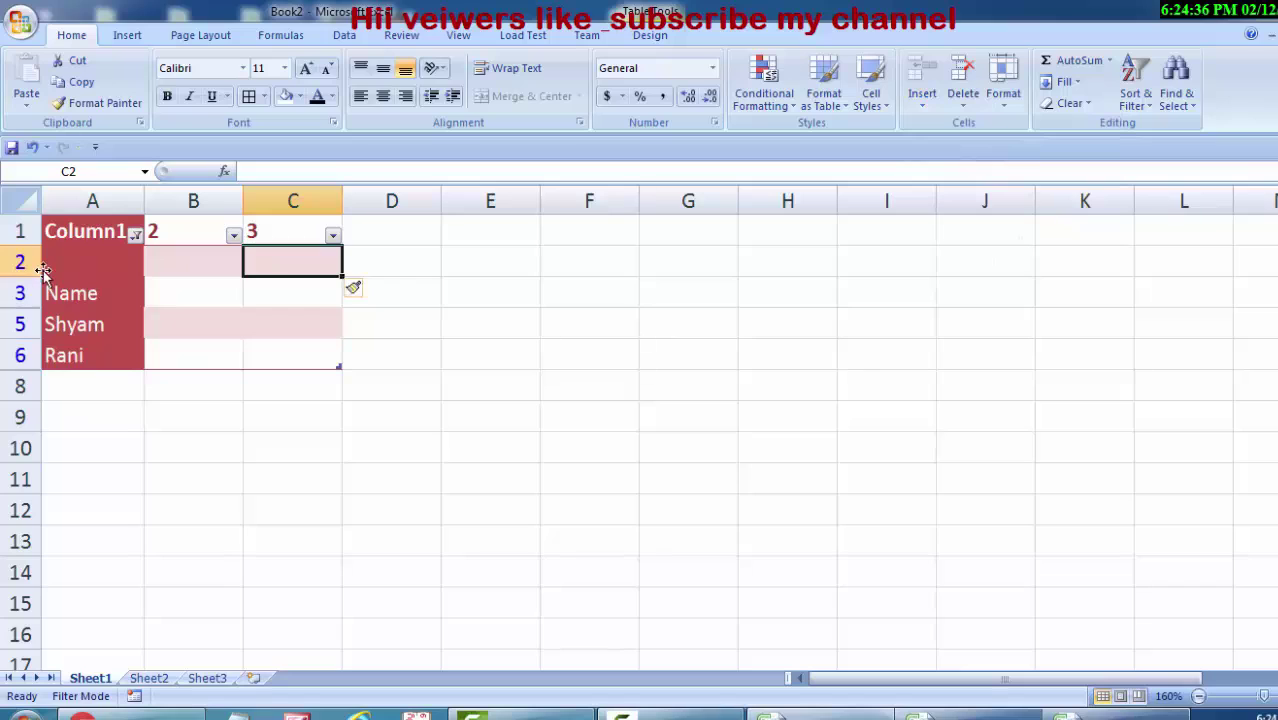
# Enter 1, 2 and 3 down column B starting at B2.
pyautogui.click(180, 257)
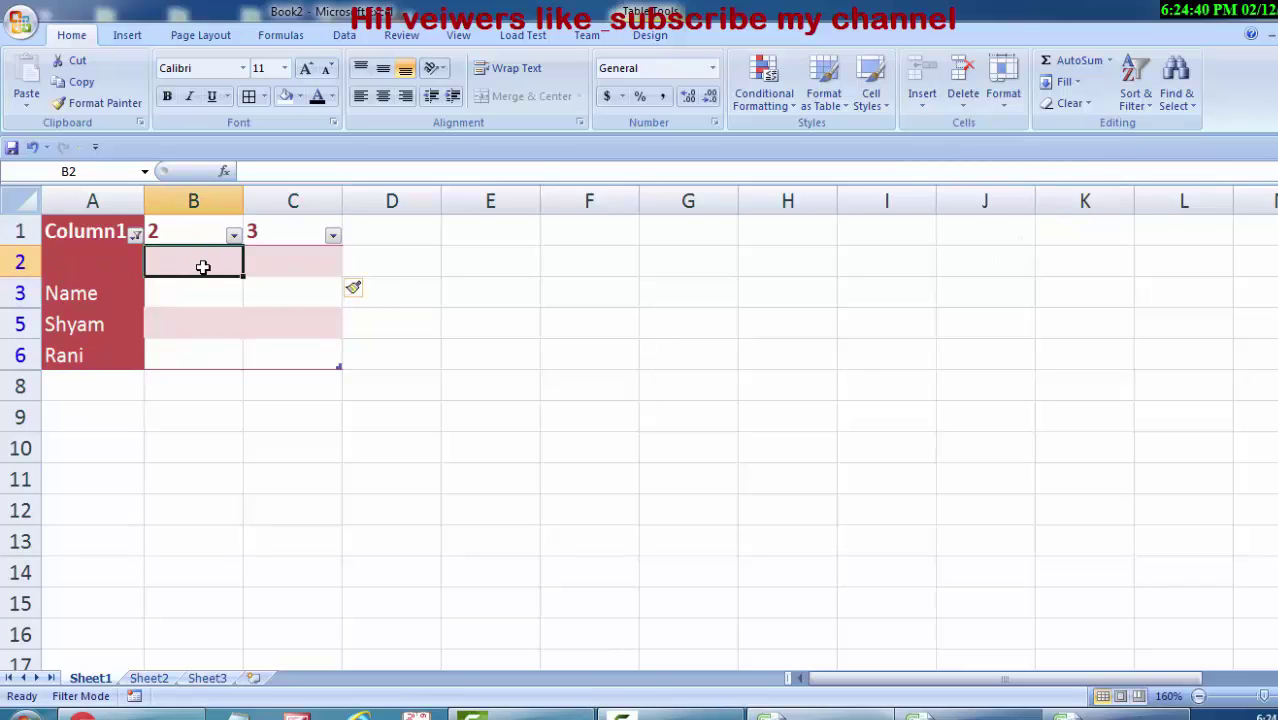
pyautogui.write('1')
pyautogui.press('Return')
pyautogui.write('2')
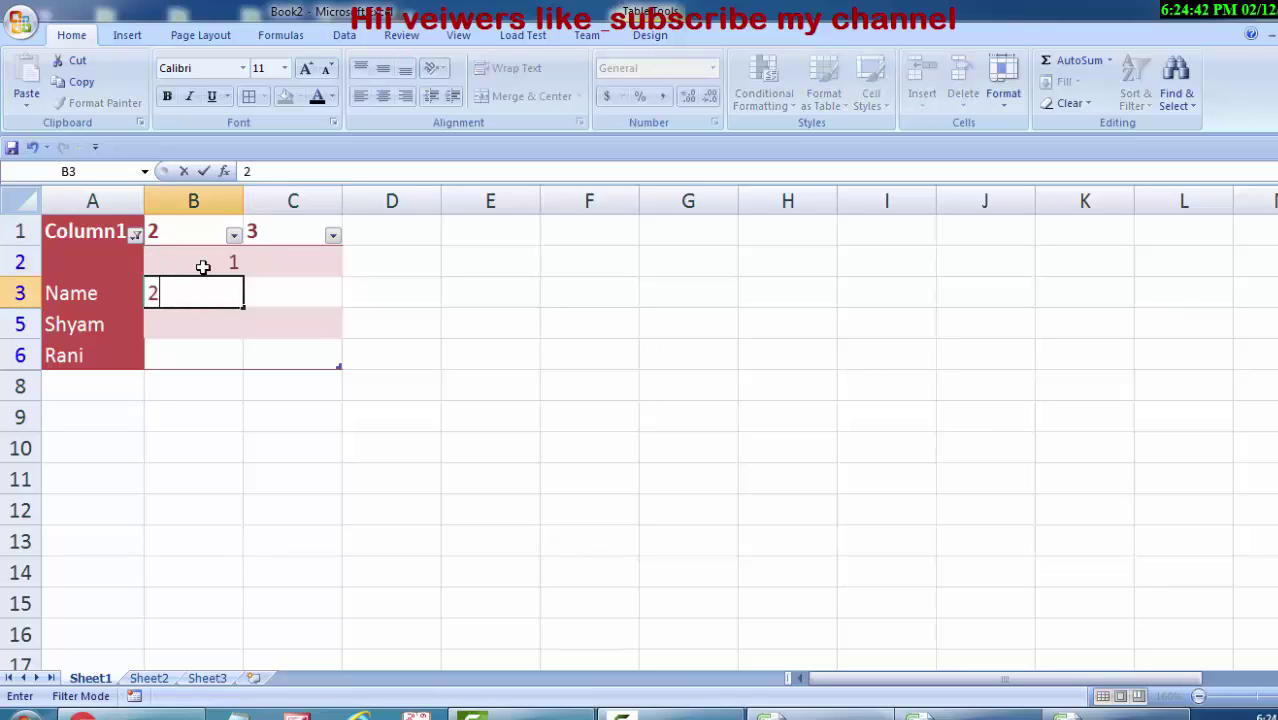
pyautogui.press('Return')
pyautogui.write('3')
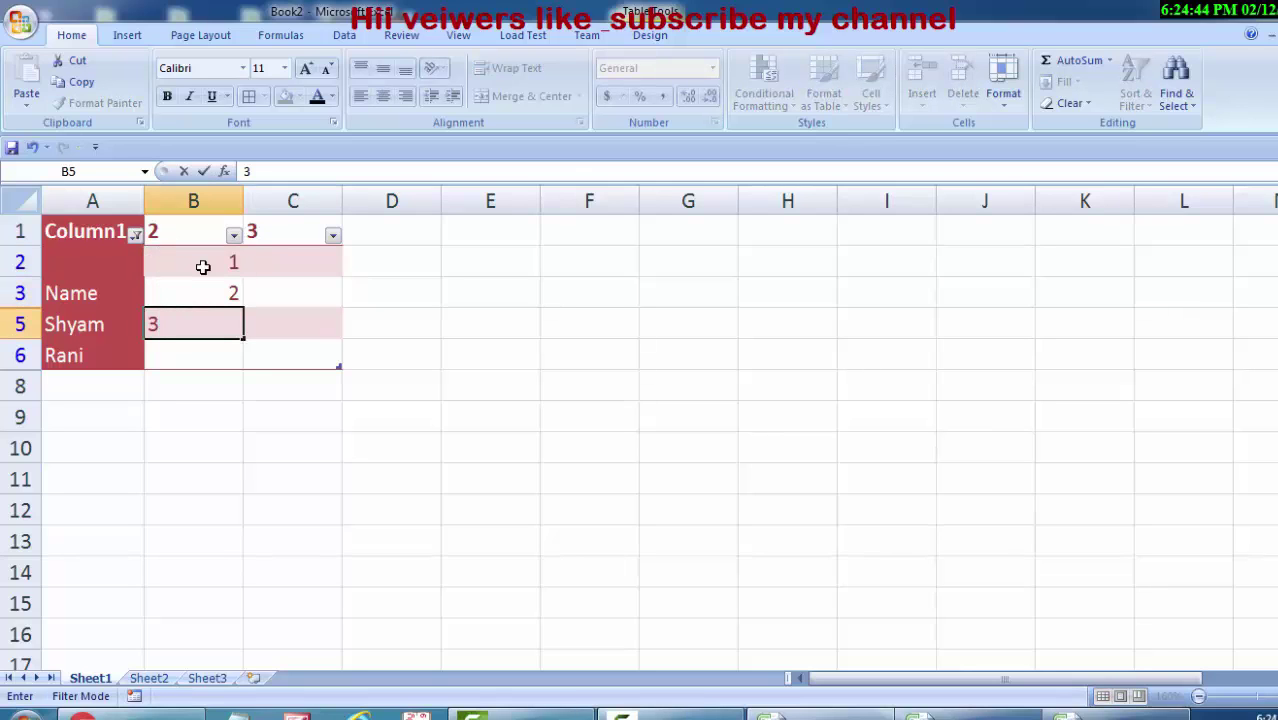
pyautogui.click(221, 289)
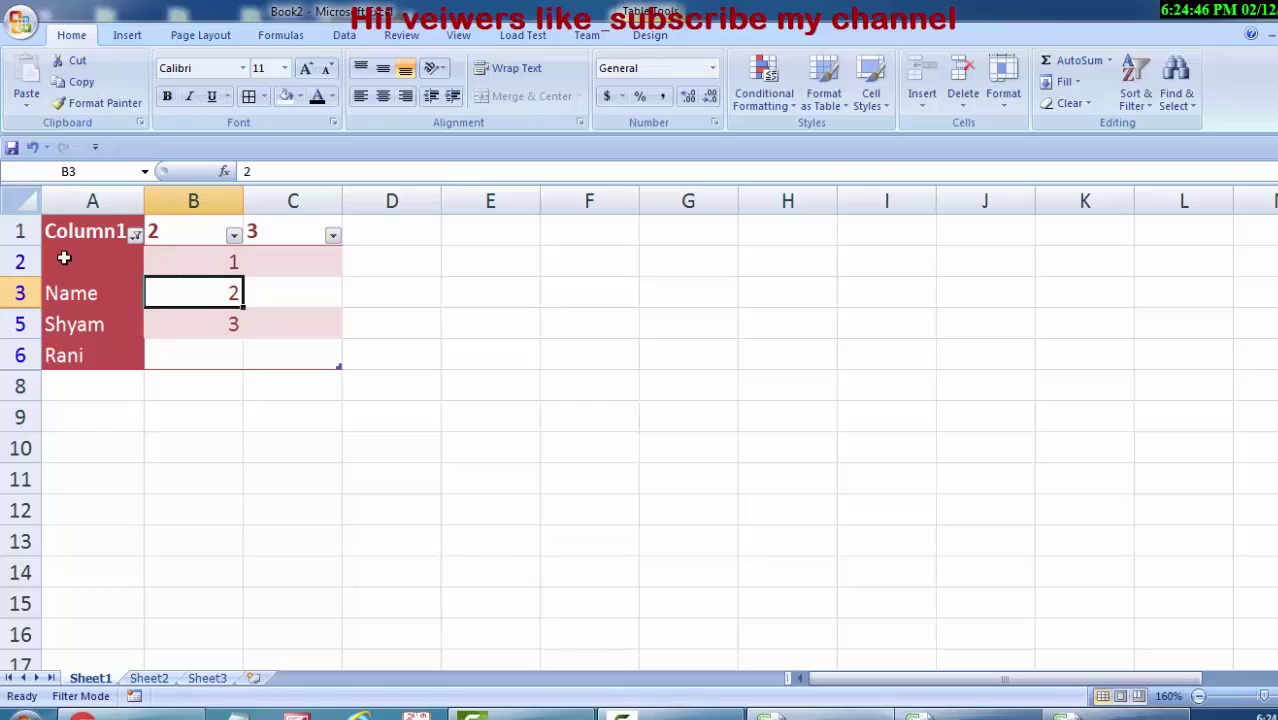
# Insert a row above the Name row, then insert a blank sheet column at B.
pyautogui.click(930, 100)
pyautogui.click(964, 149)
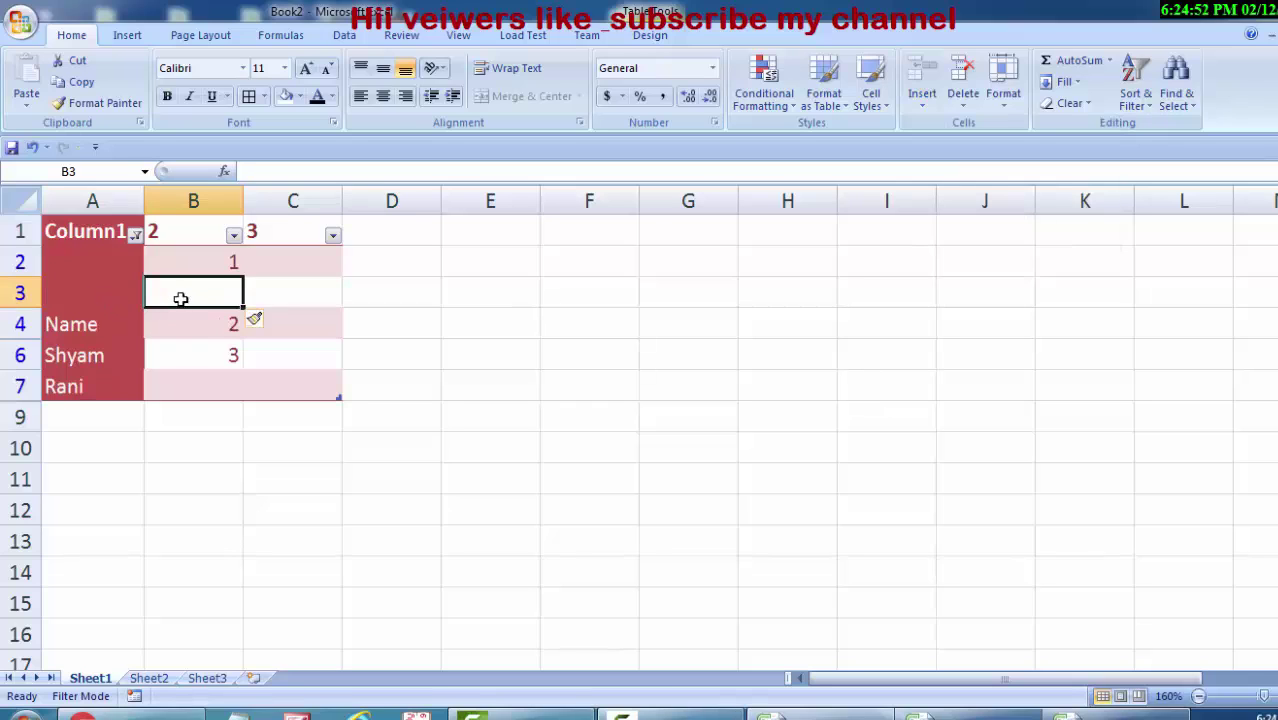
pyautogui.click(918, 96)
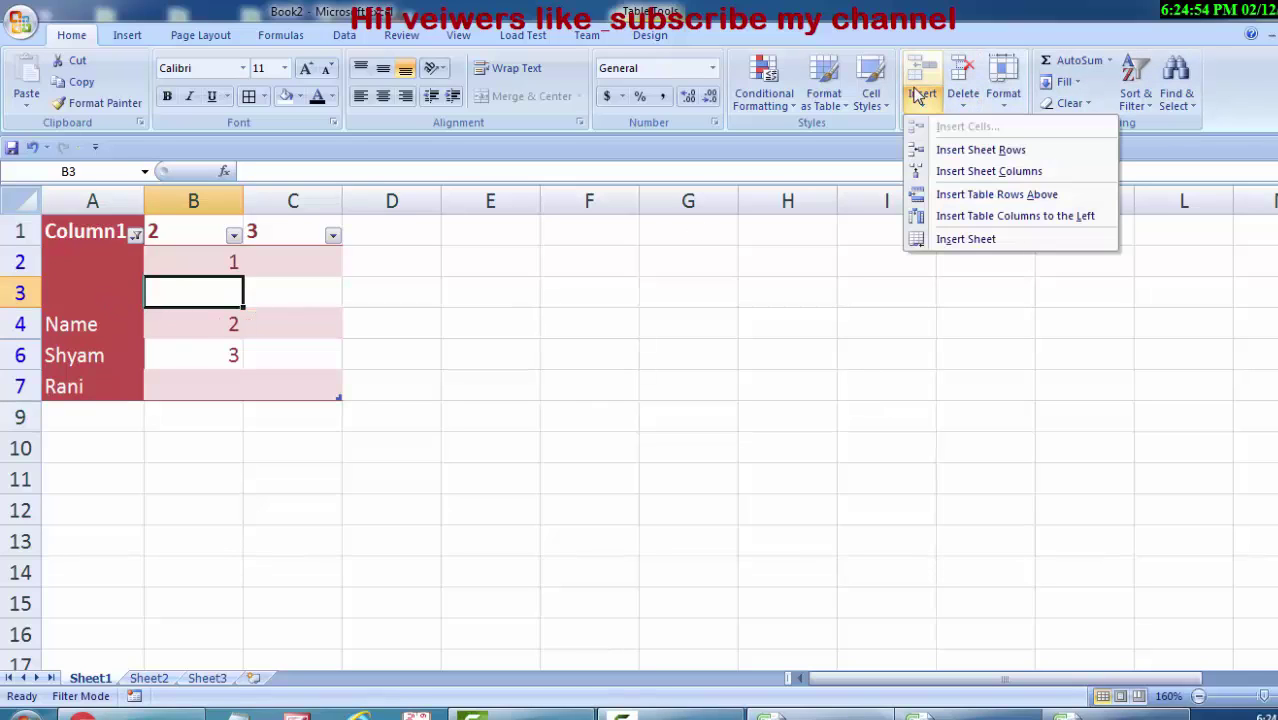
pyautogui.click(190, 220)
pyautogui.click(190, 210)
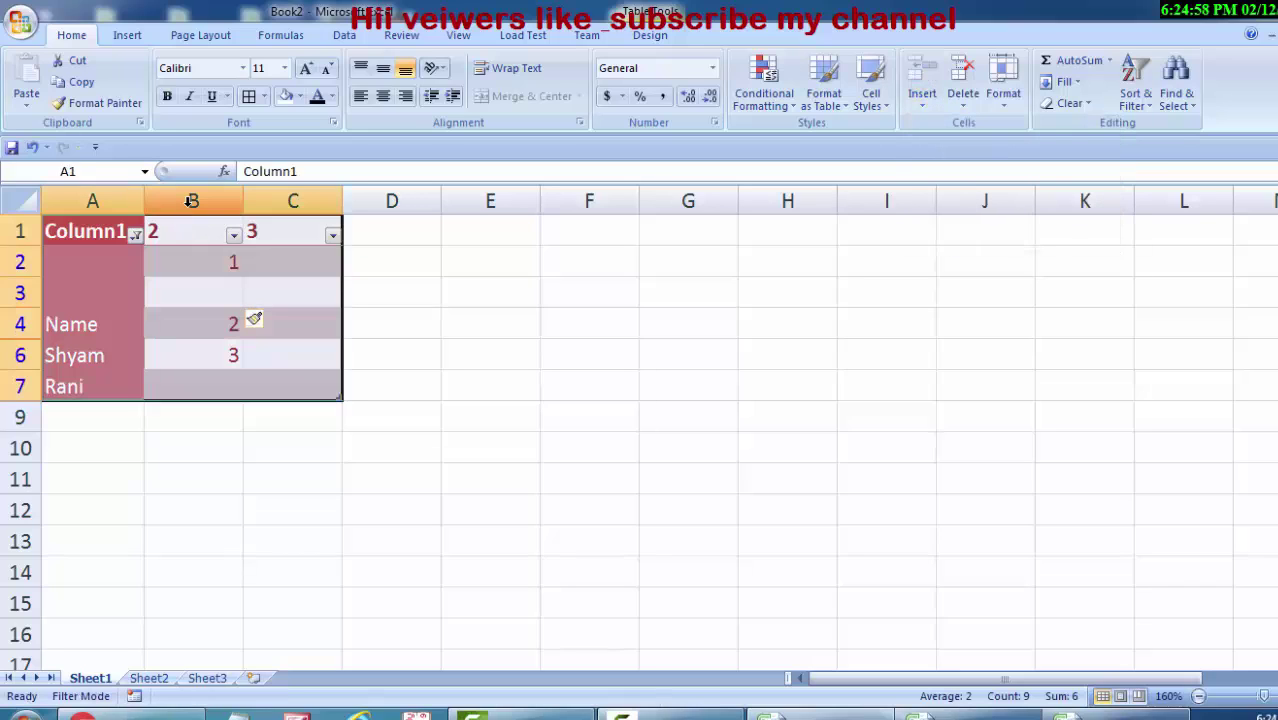
pyautogui.click(192, 201)
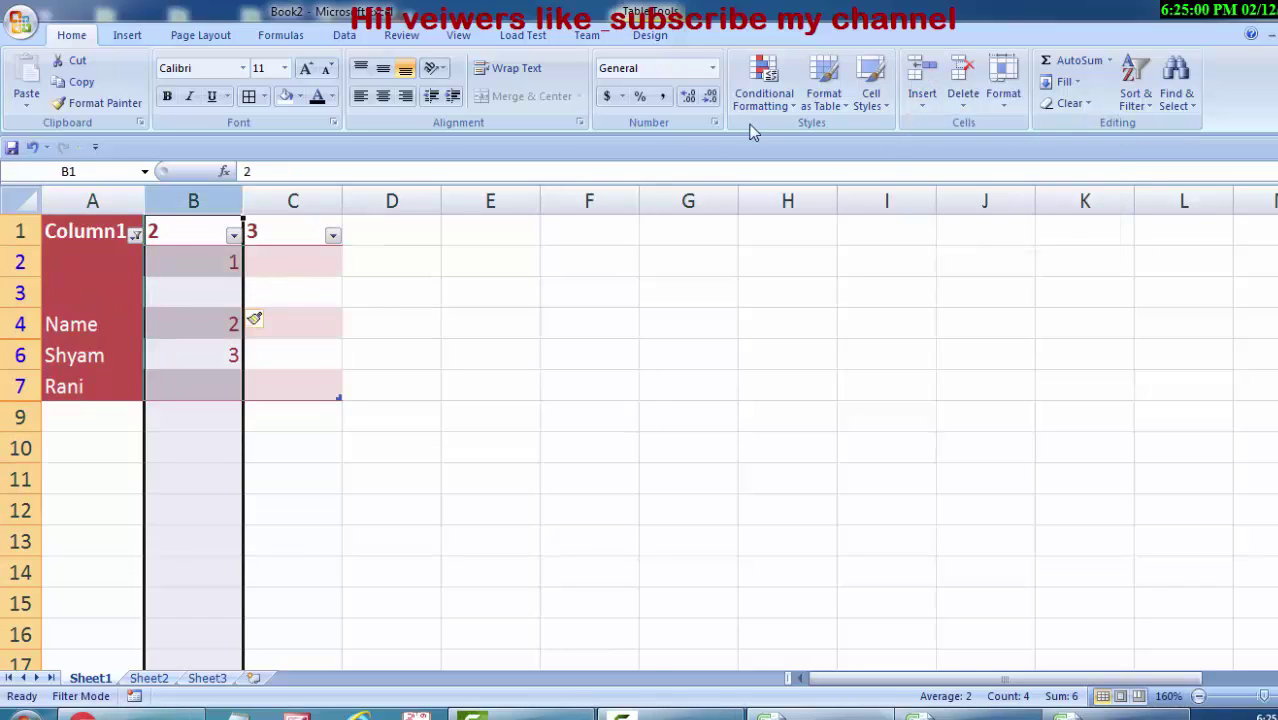
pyautogui.click(164, 262)
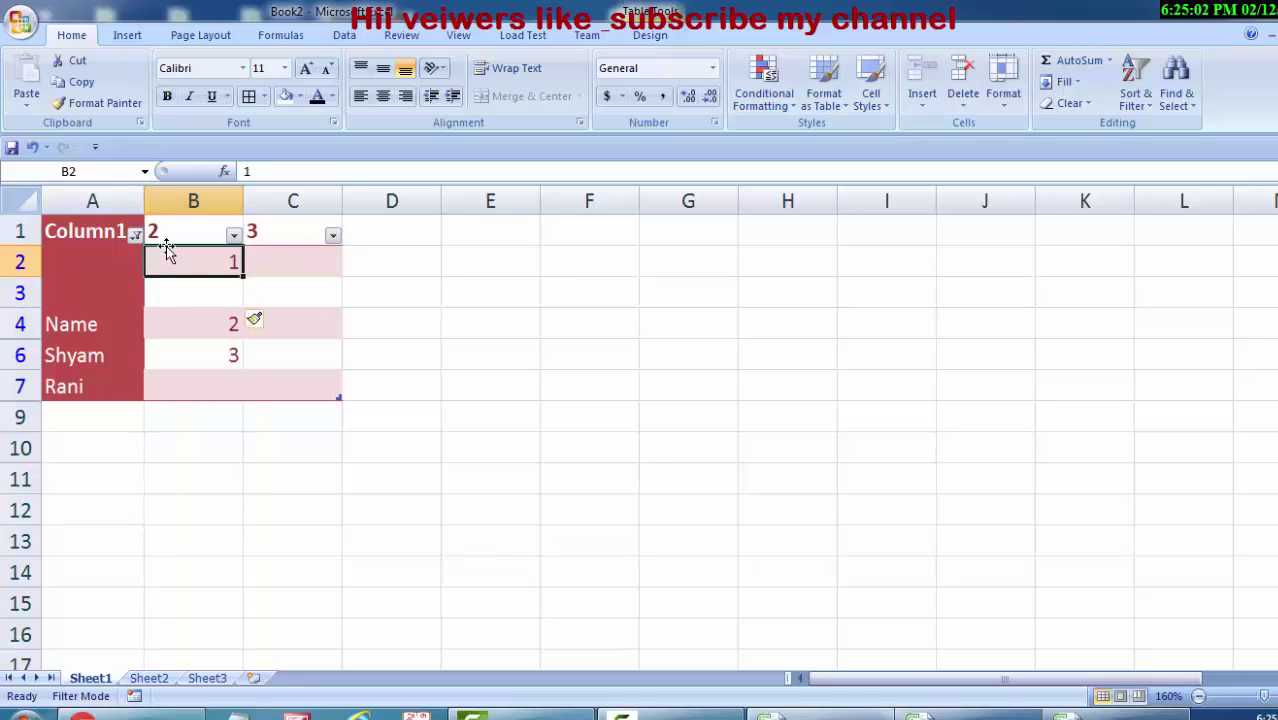
pyautogui.moveTo(165, 255); pyautogui.dragTo(193, 386)
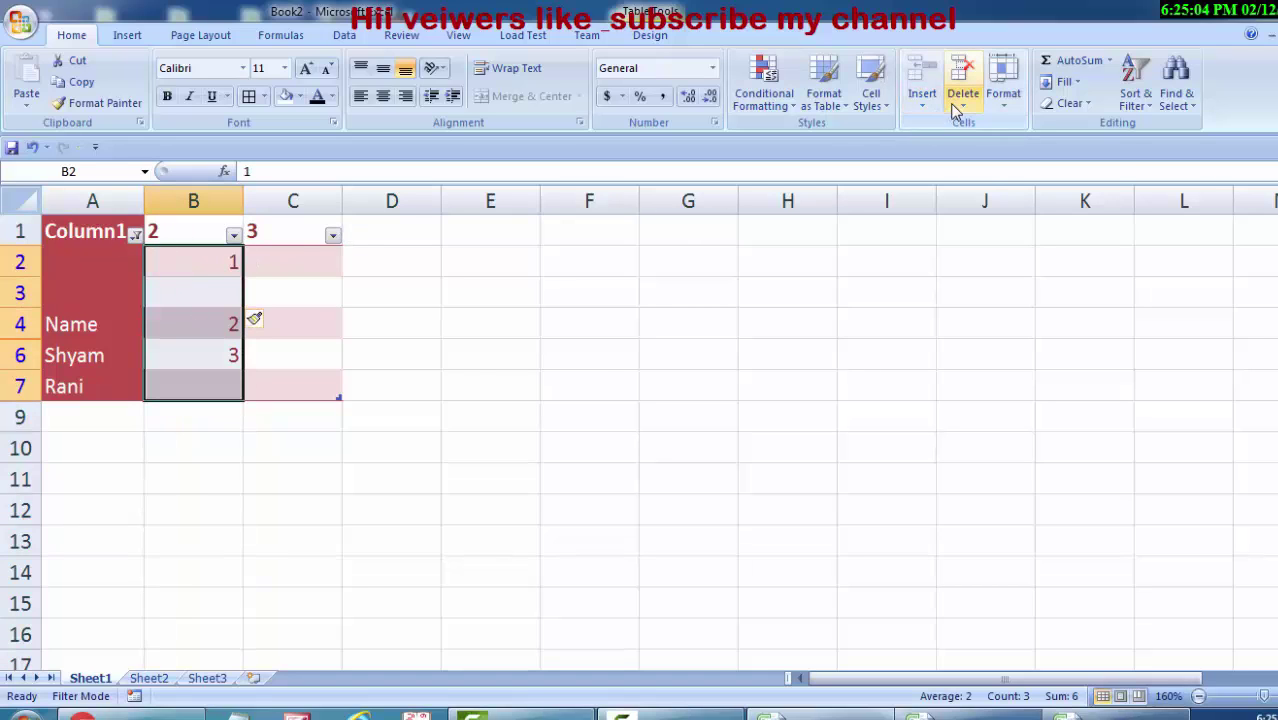
pyautogui.click(922, 100)
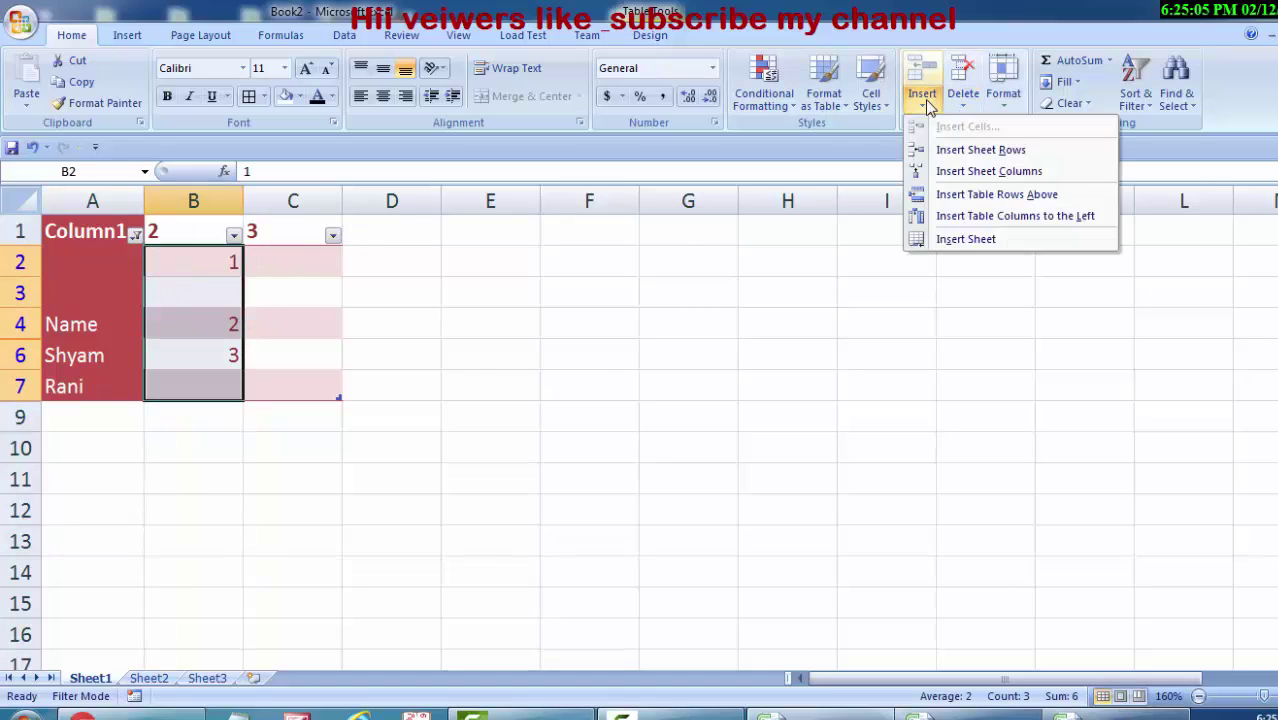
pyautogui.click(970, 176)
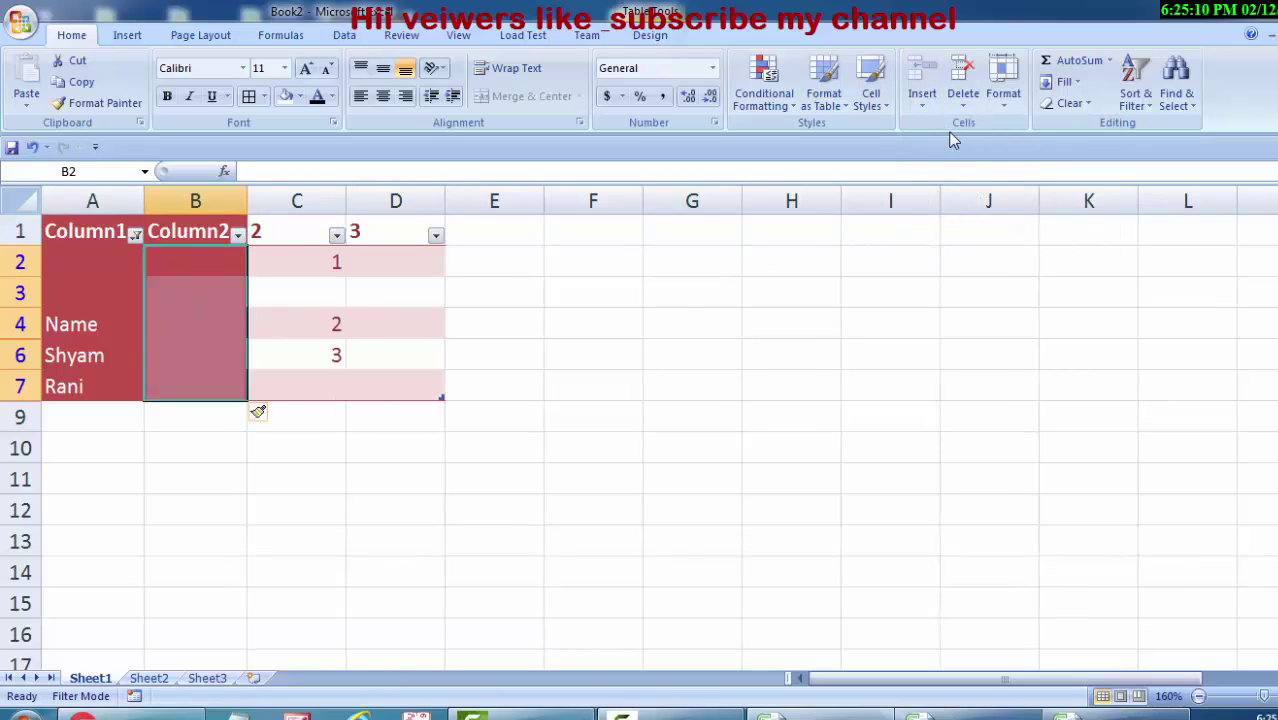
# Insert table rows above the data and a new table column left of Column2.
pyautogui.click(922, 100)
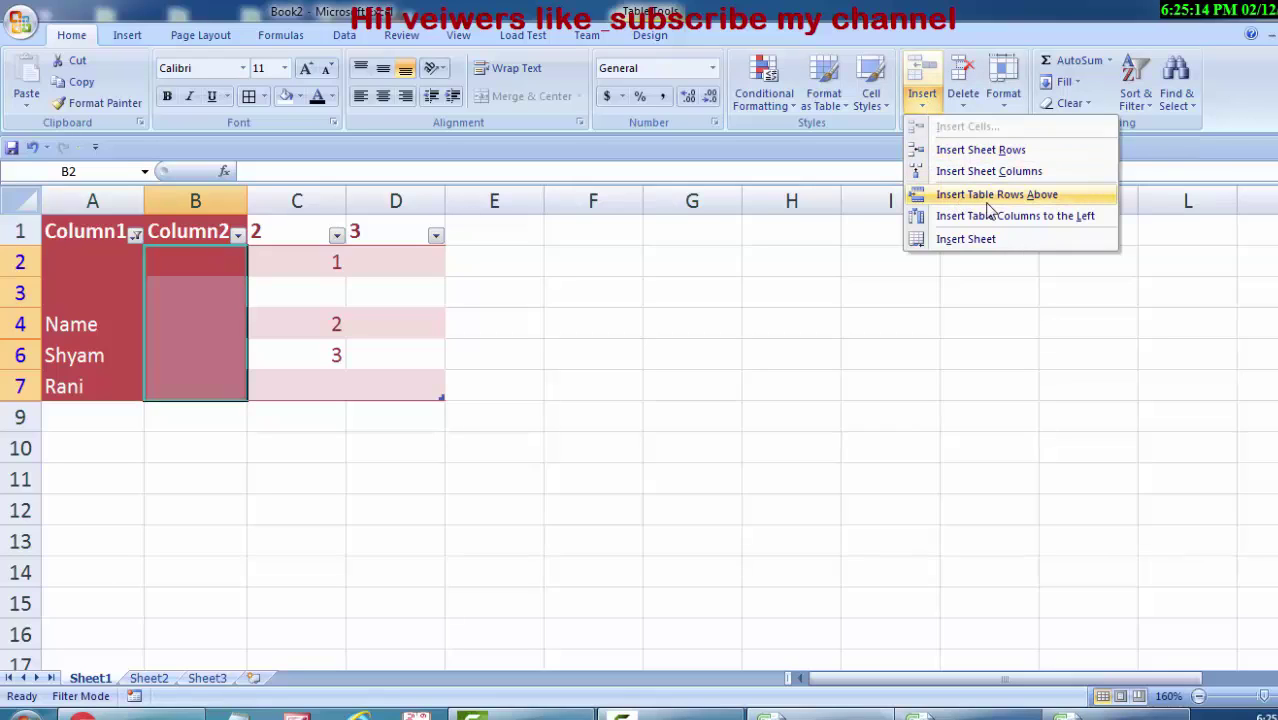
pyautogui.click(1040, 196)
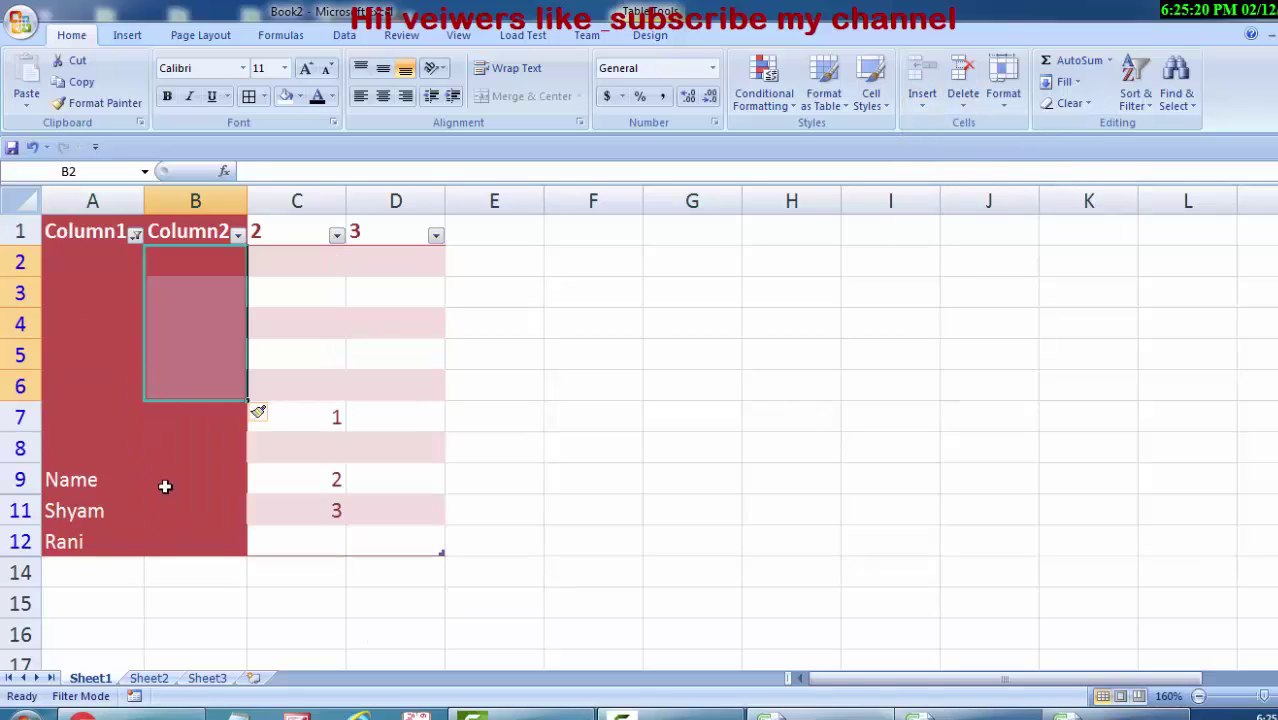
pyautogui.click(922, 100)
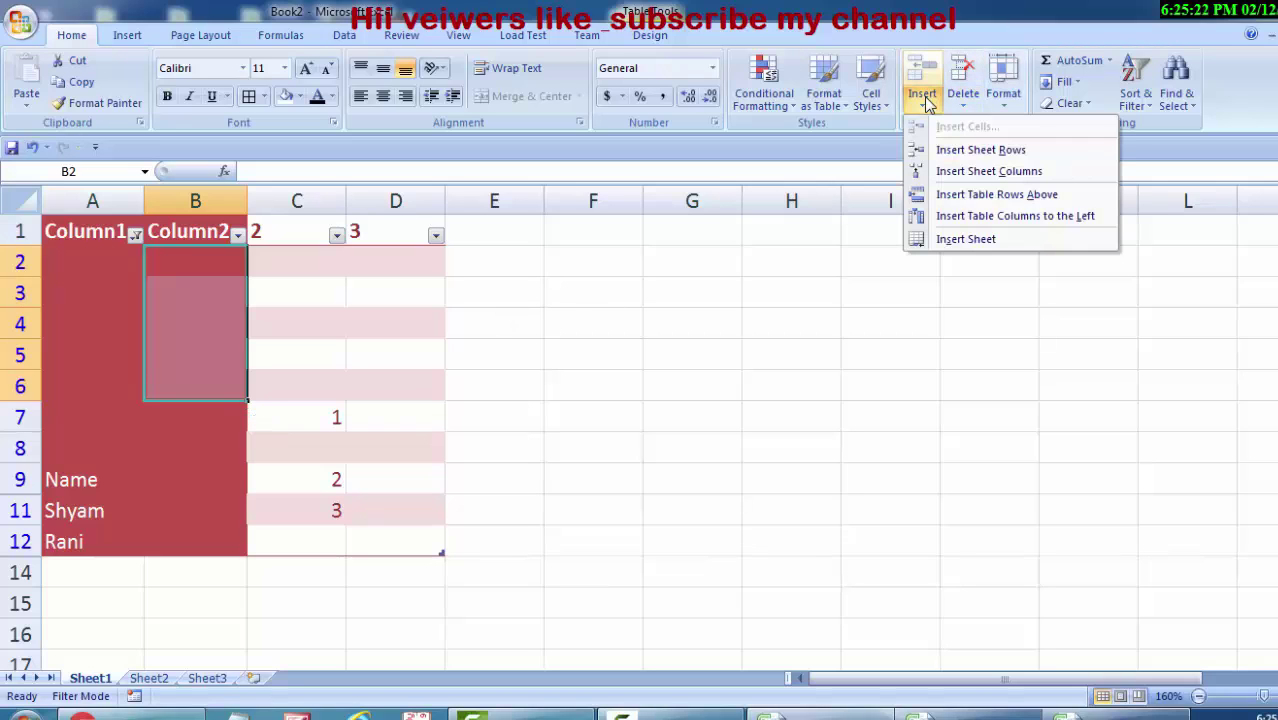
pyautogui.click(990, 218)
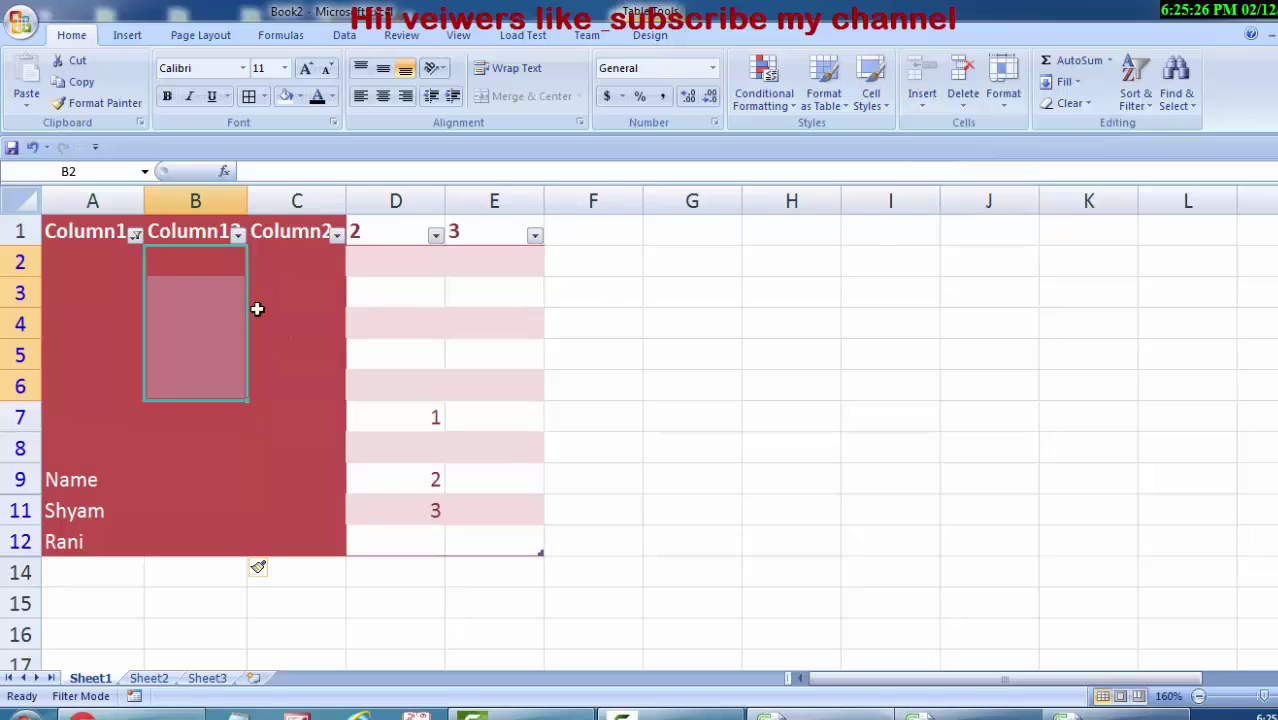
pyautogui.click(936, 110)
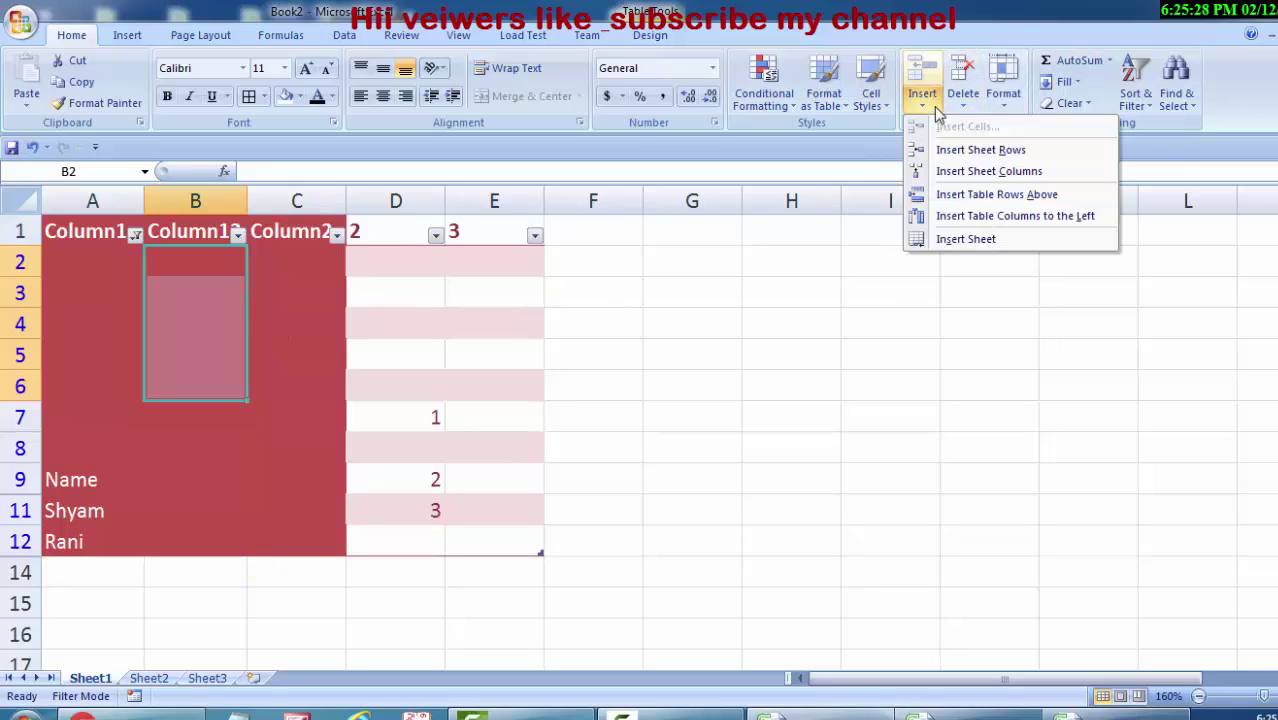
# Add a blank Sheet4, then delete row 12 (the Rani row) from Sheet1's table.
pyautogui.click(1003, 238)
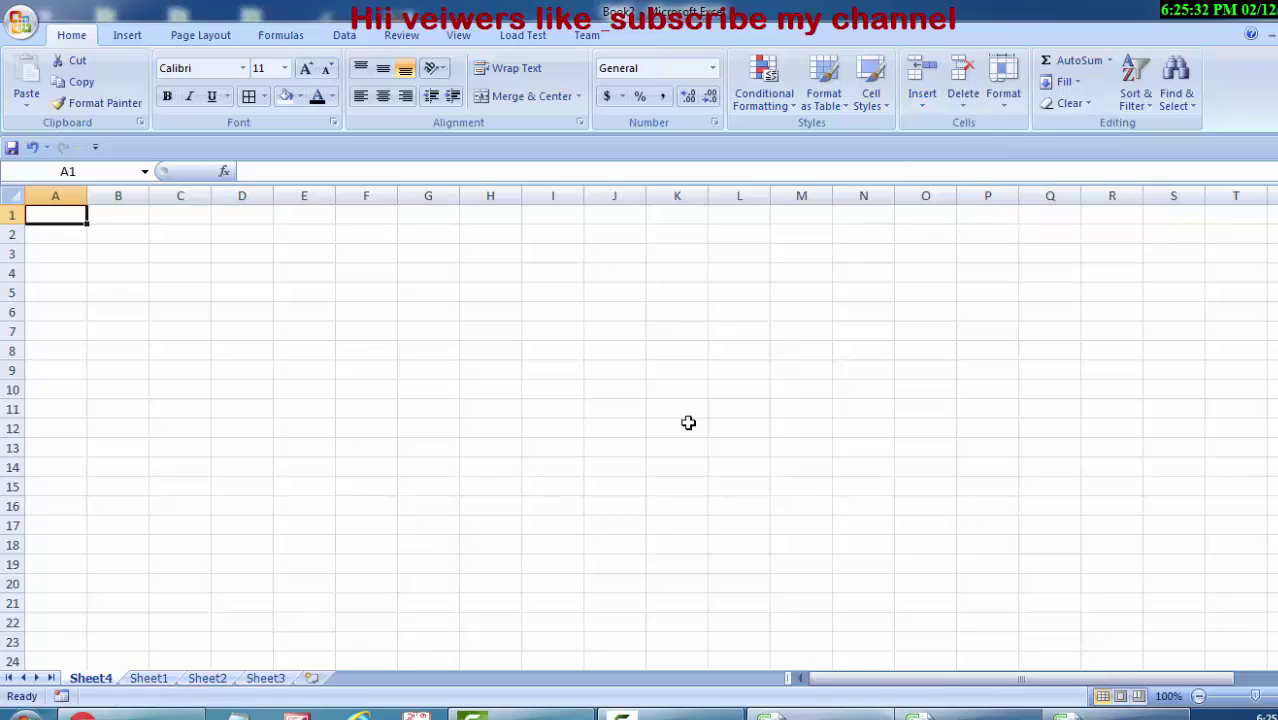
pyautogui.hotkey('ctrl', 'pagedown')
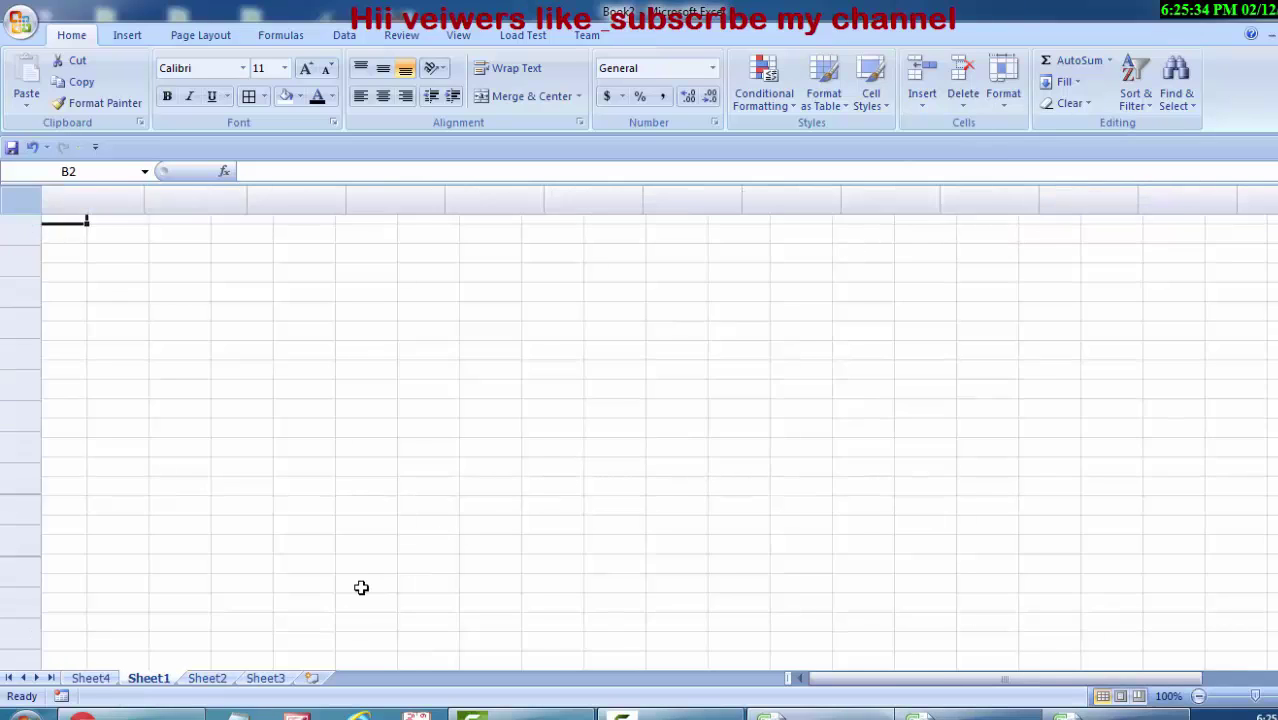
pyautogui.click(728, 537)
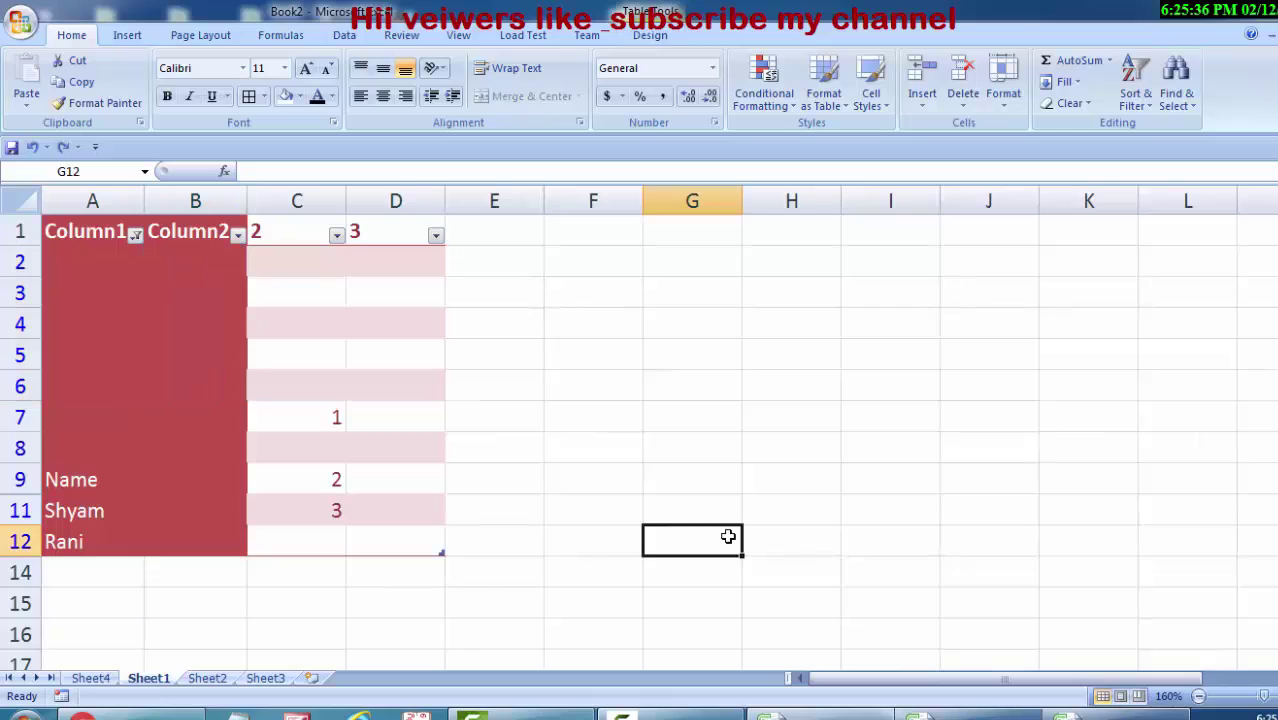
pyautogui.click(955, 113)
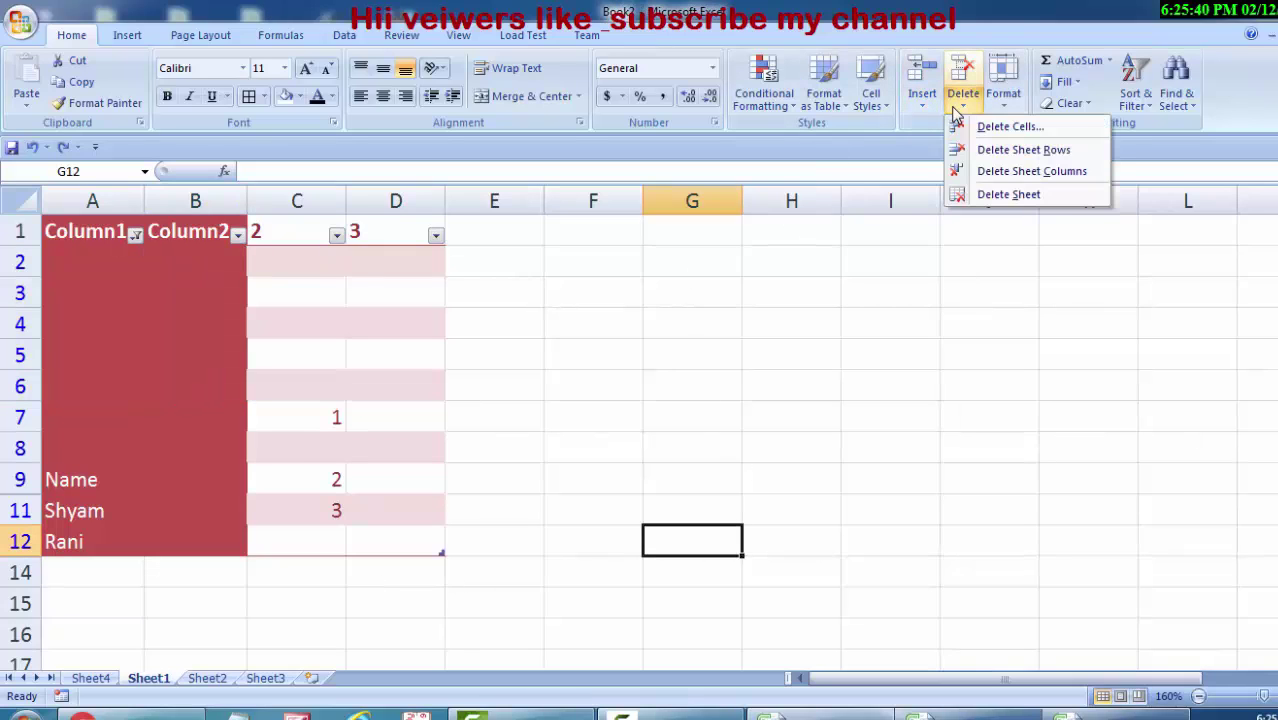
pyautogui.click(1010, 149)
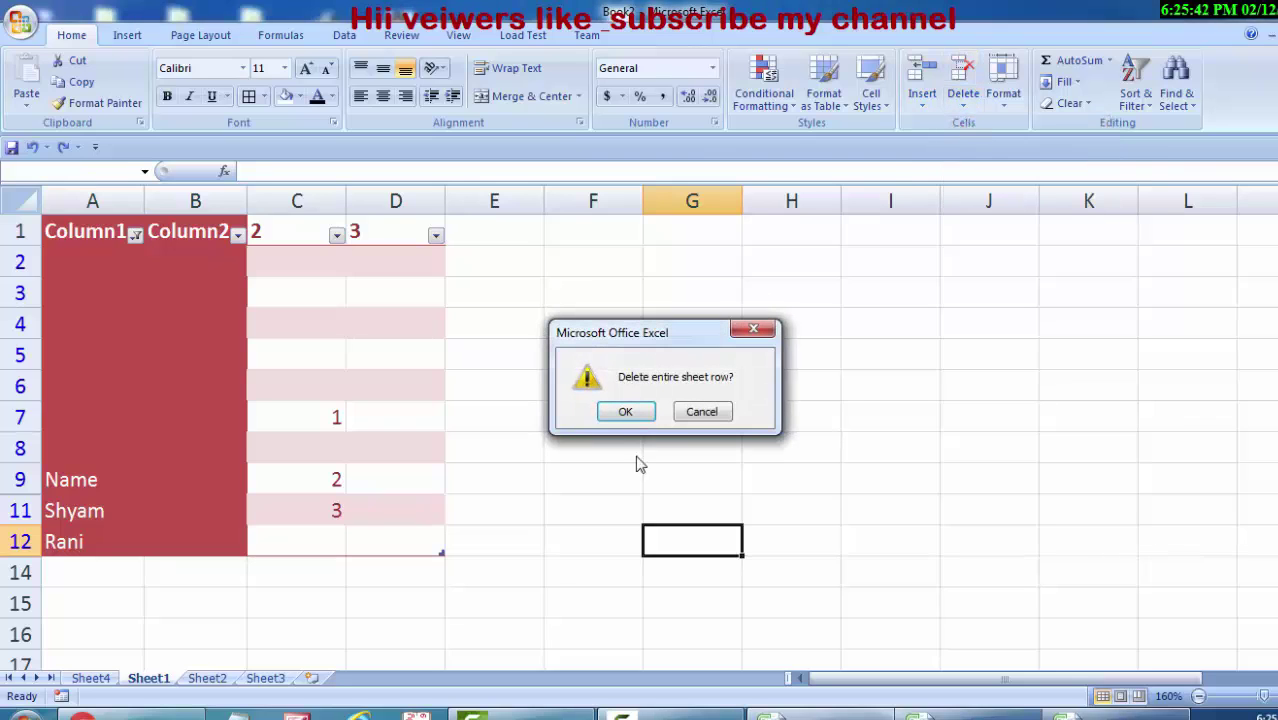
pyautogui.click(644, 412)
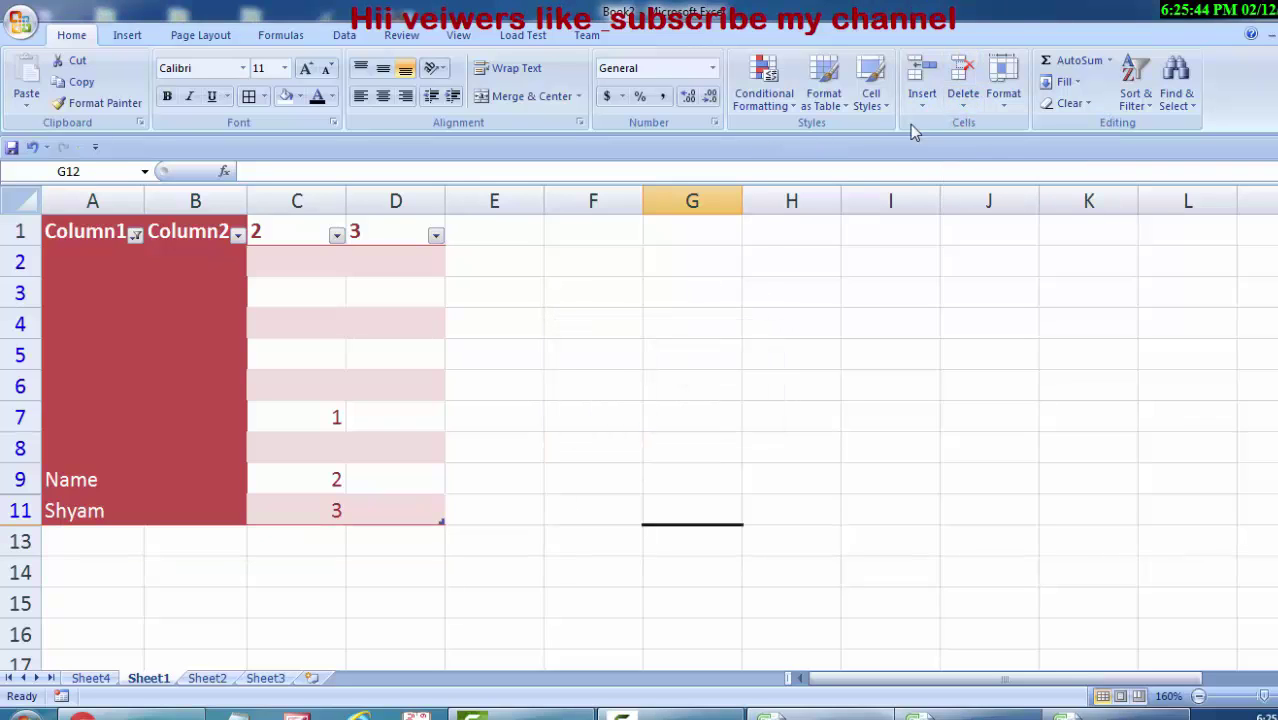
# Delete the empty column G on Sheet1.
pyautogui.click(964, 105)
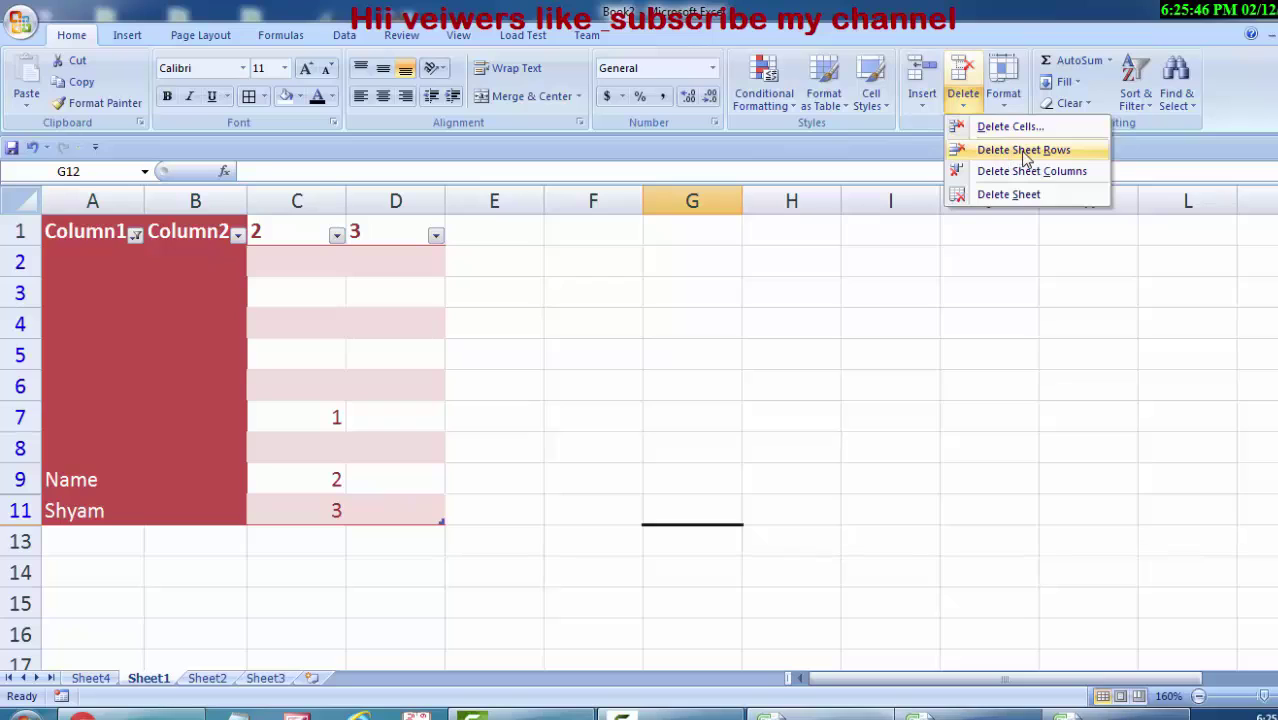
pyautogui.click(1023, 150)
pyautogui.click(964, 100)
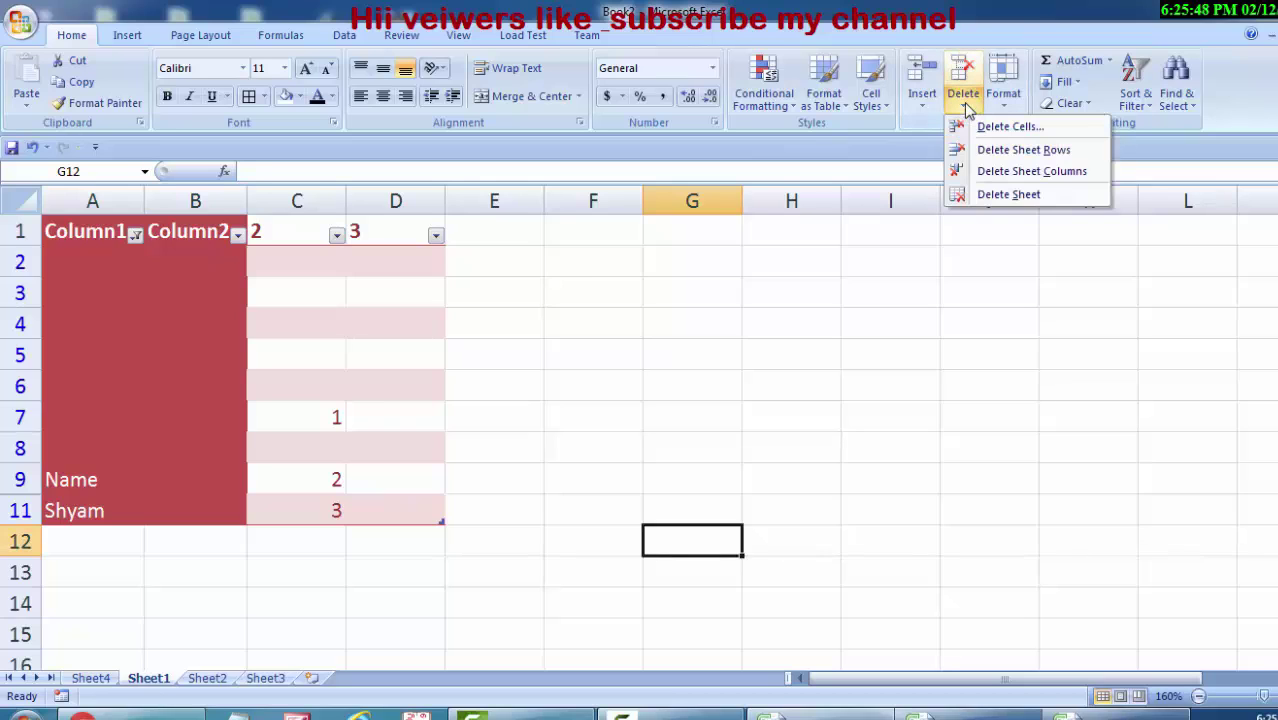
pyautogui.click(1015, 171)
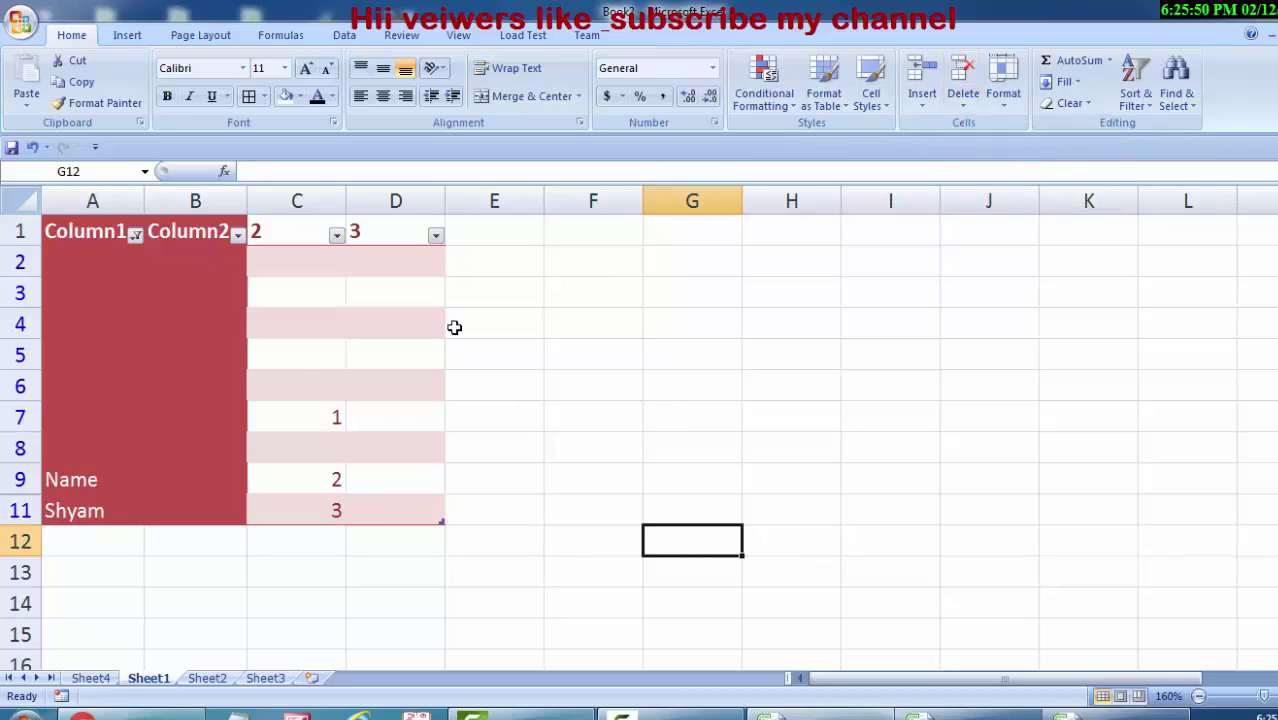
pyautogui.click(1015, 113)
pyautogui.click(1040, 149)
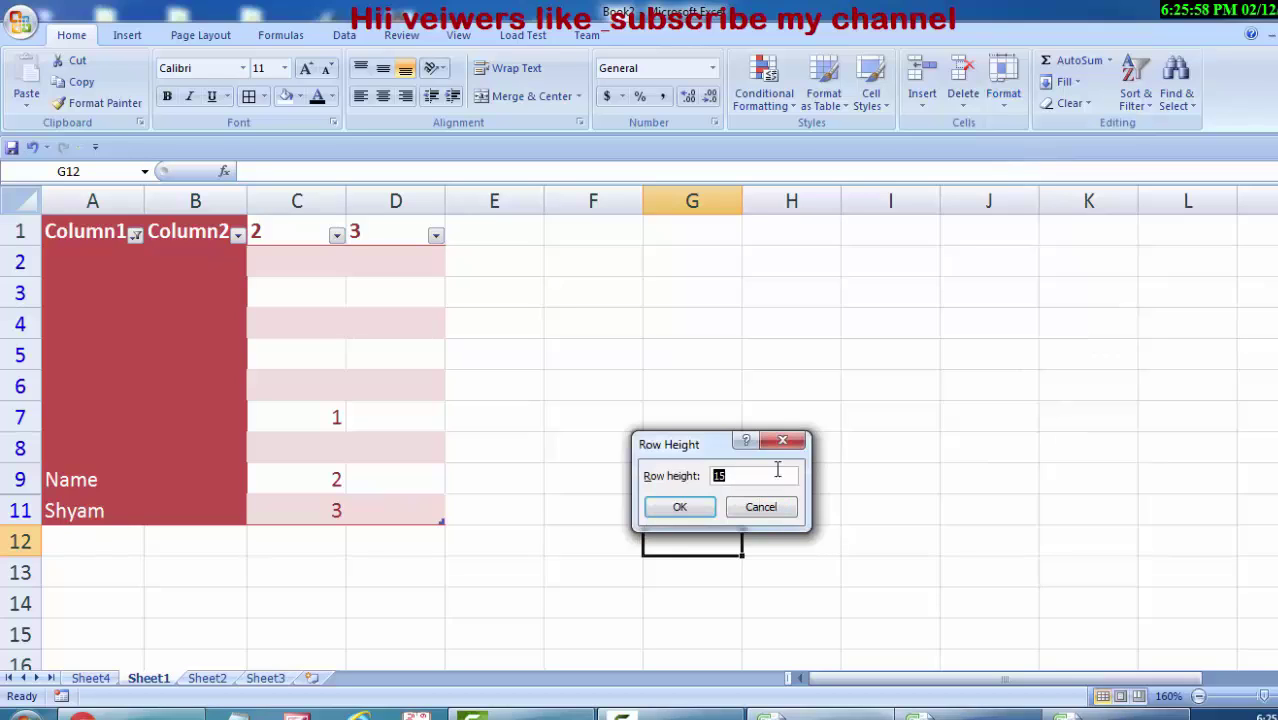
pyautogui.click(759, 508)
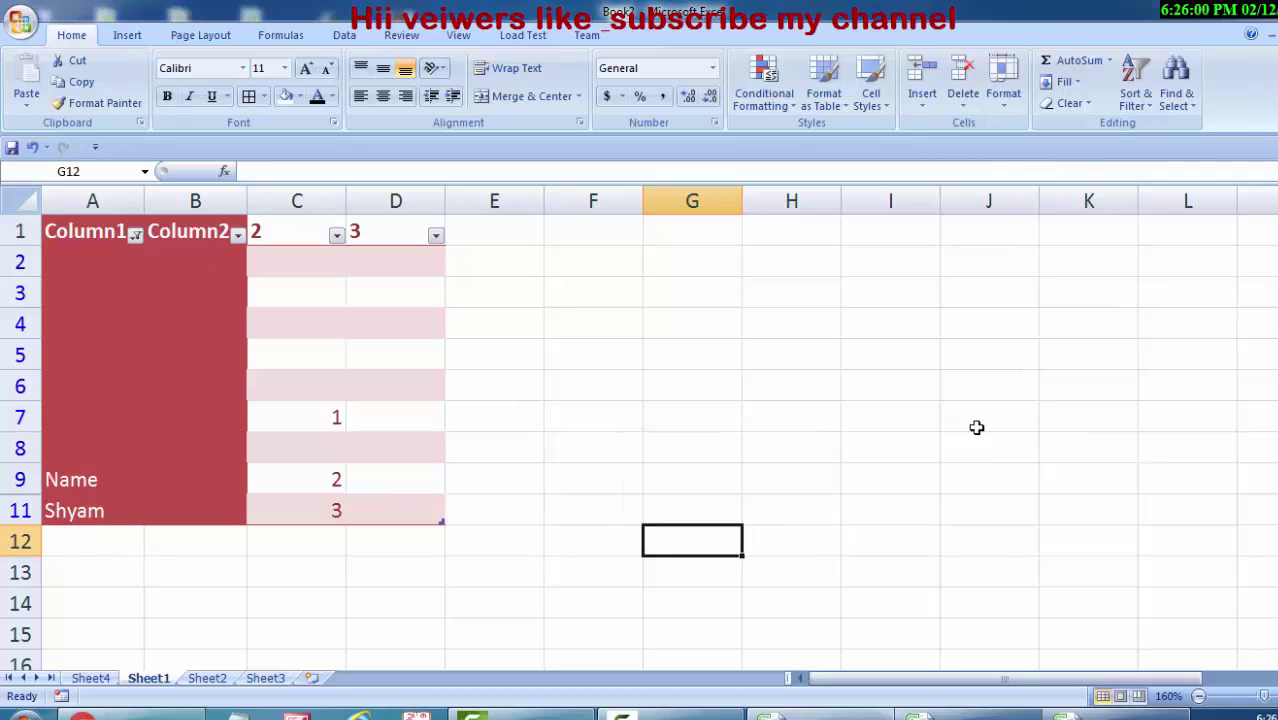
pyautogui.click(1014, 110)
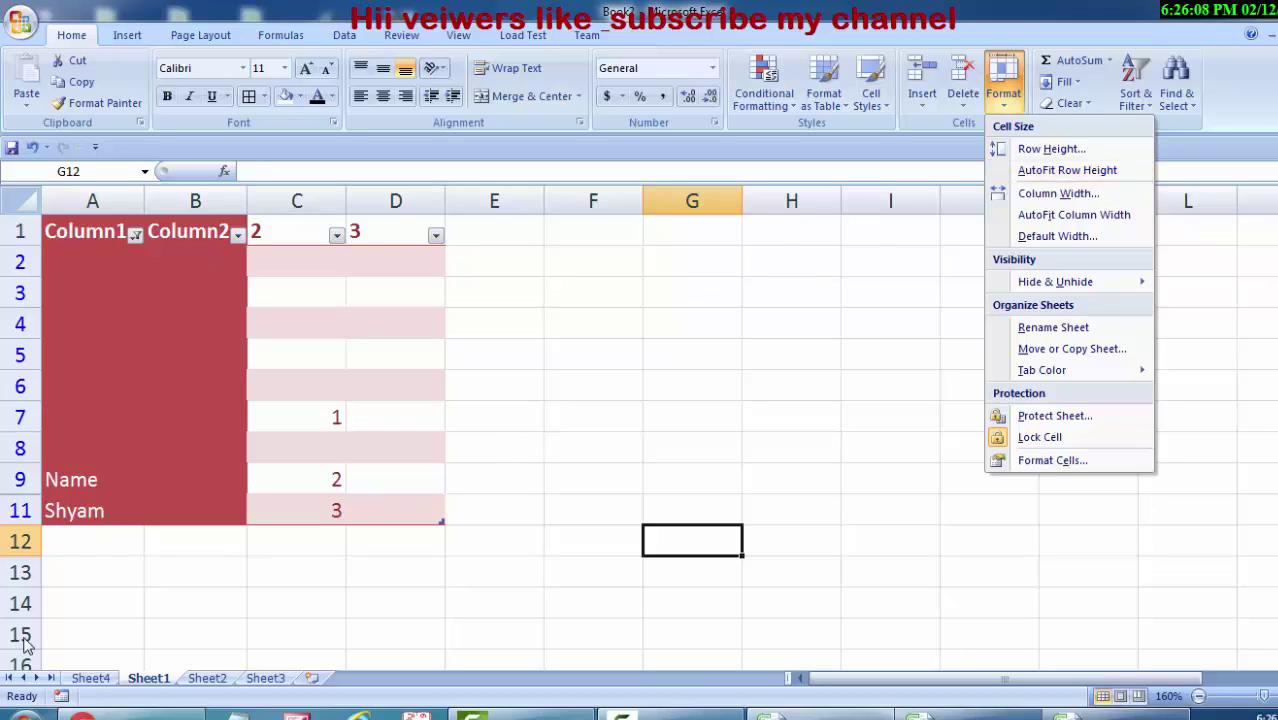
# Enter a person's full name in cell A1 of Sheet2.
pyautogui.click(197, 684)
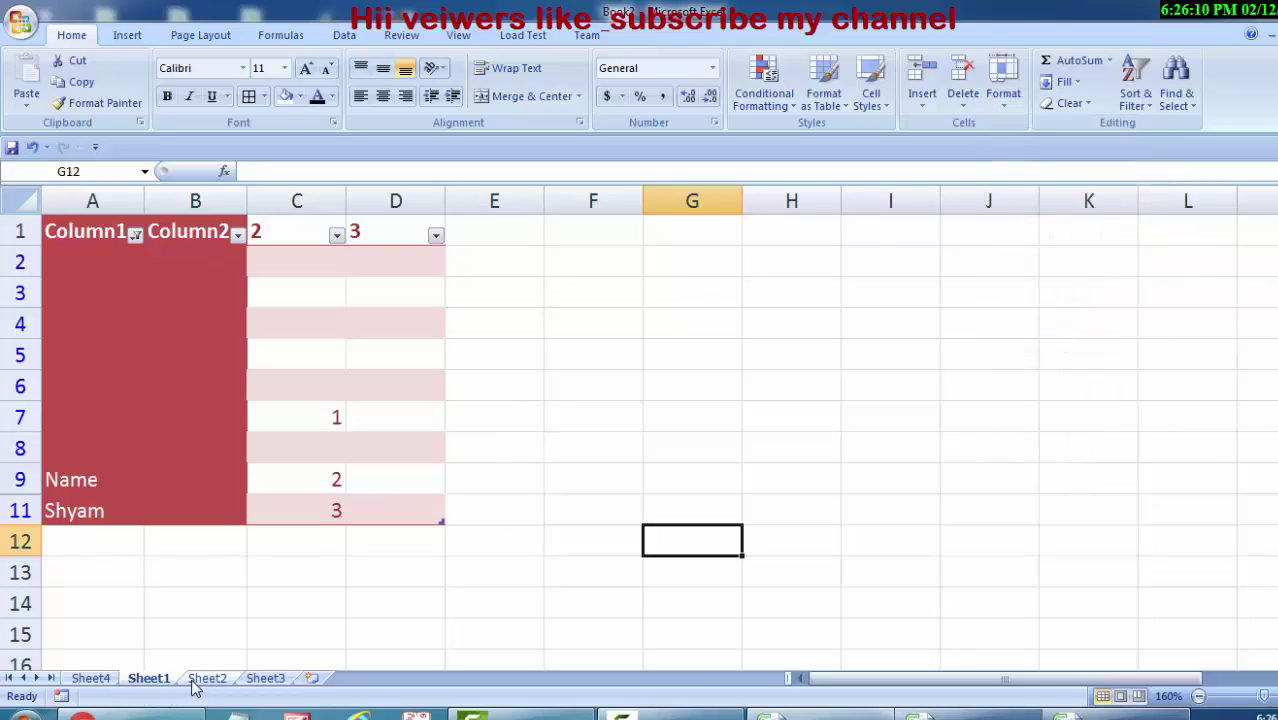
pyautogui.click(193, 686)
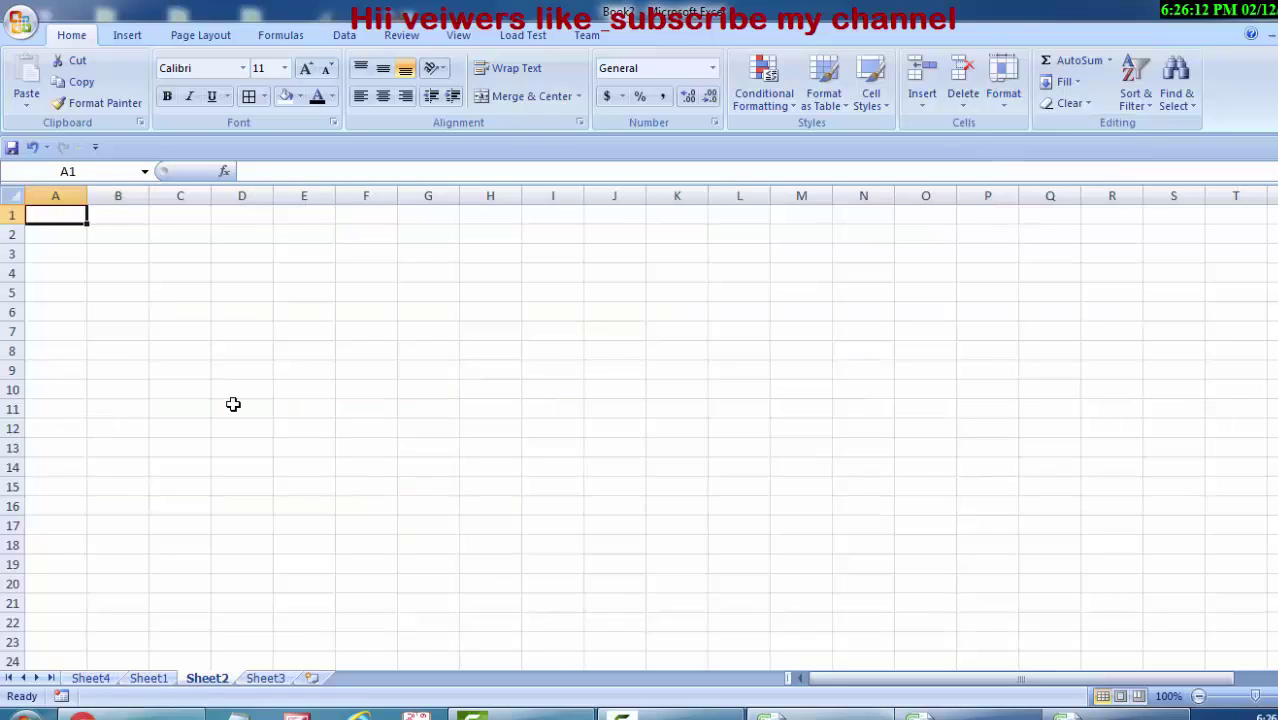
pyautogui.write('suraj kumar tiwari')
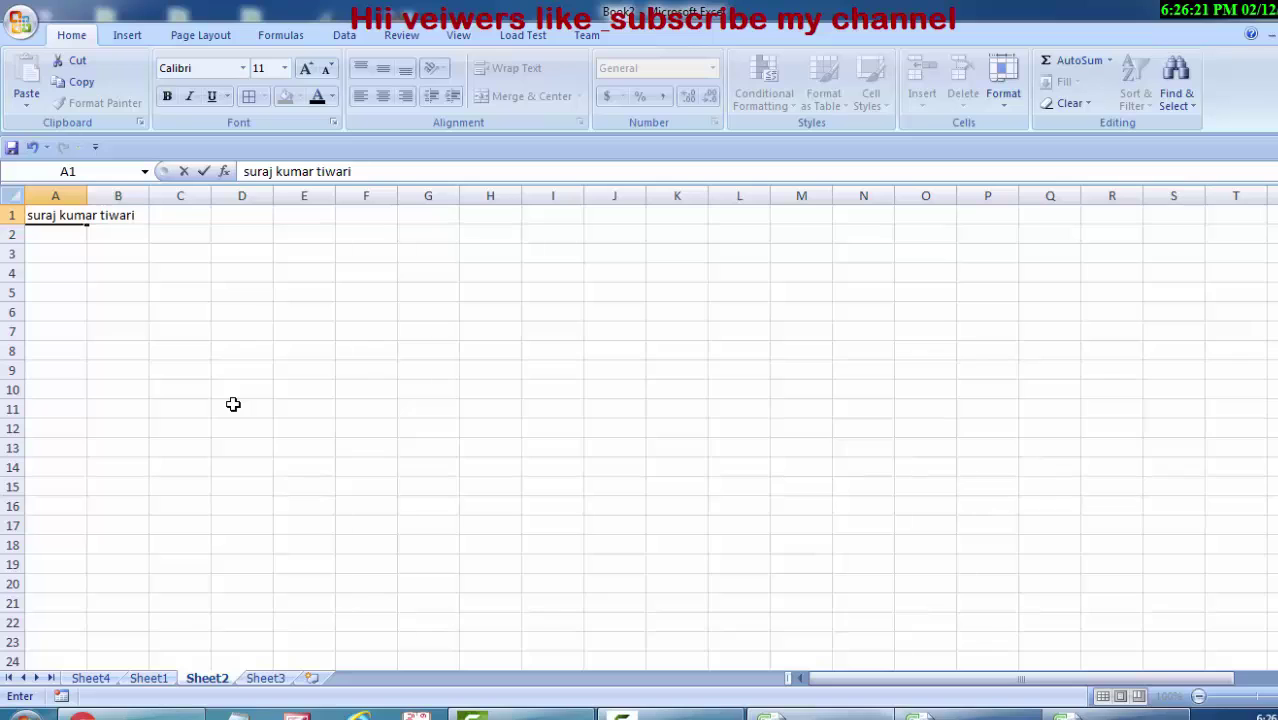
pyautogui.click(233, 404)
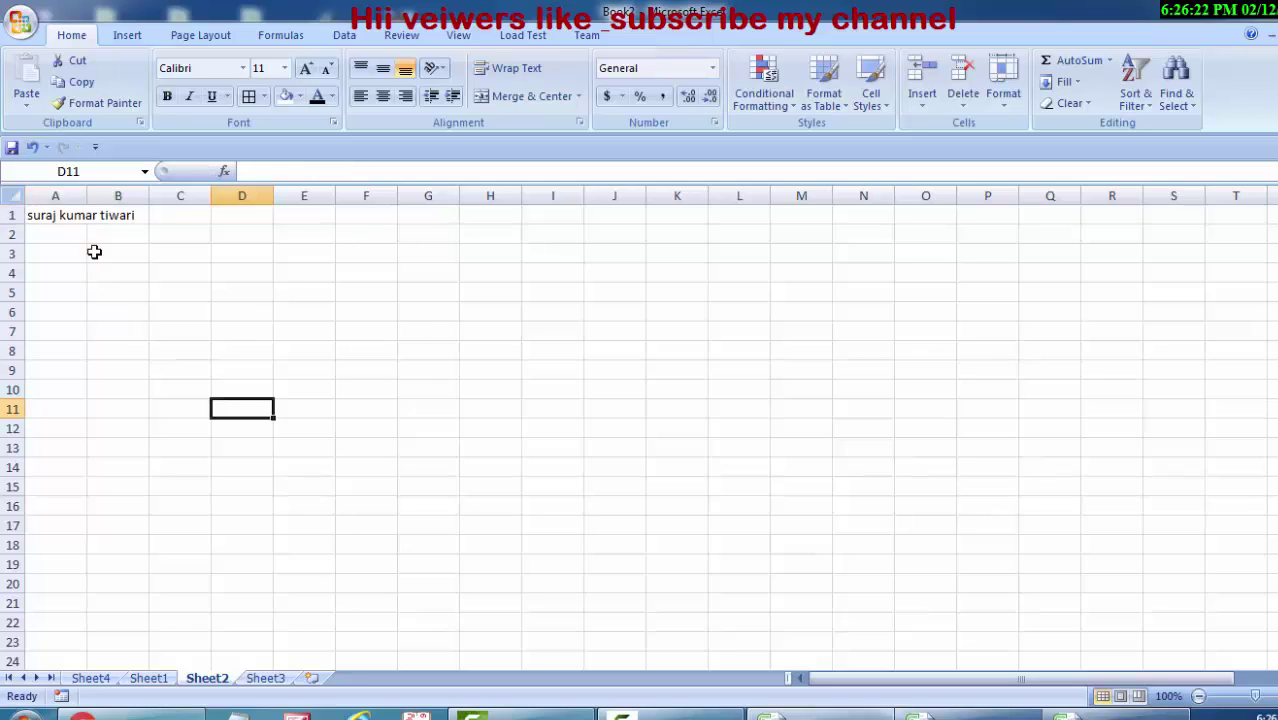
# AutoFit row 1's height and column A's width to the name.
pyautogui.click(70, 220)
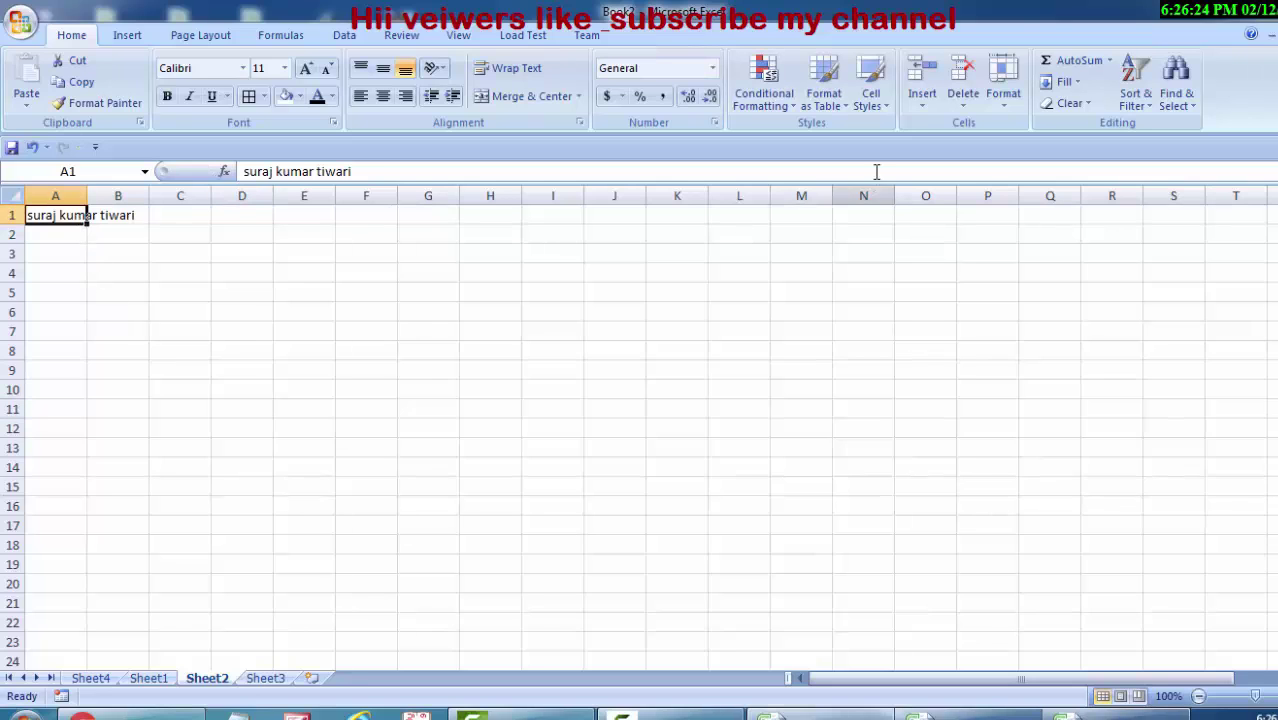
pyautogui.click(1005, 100)
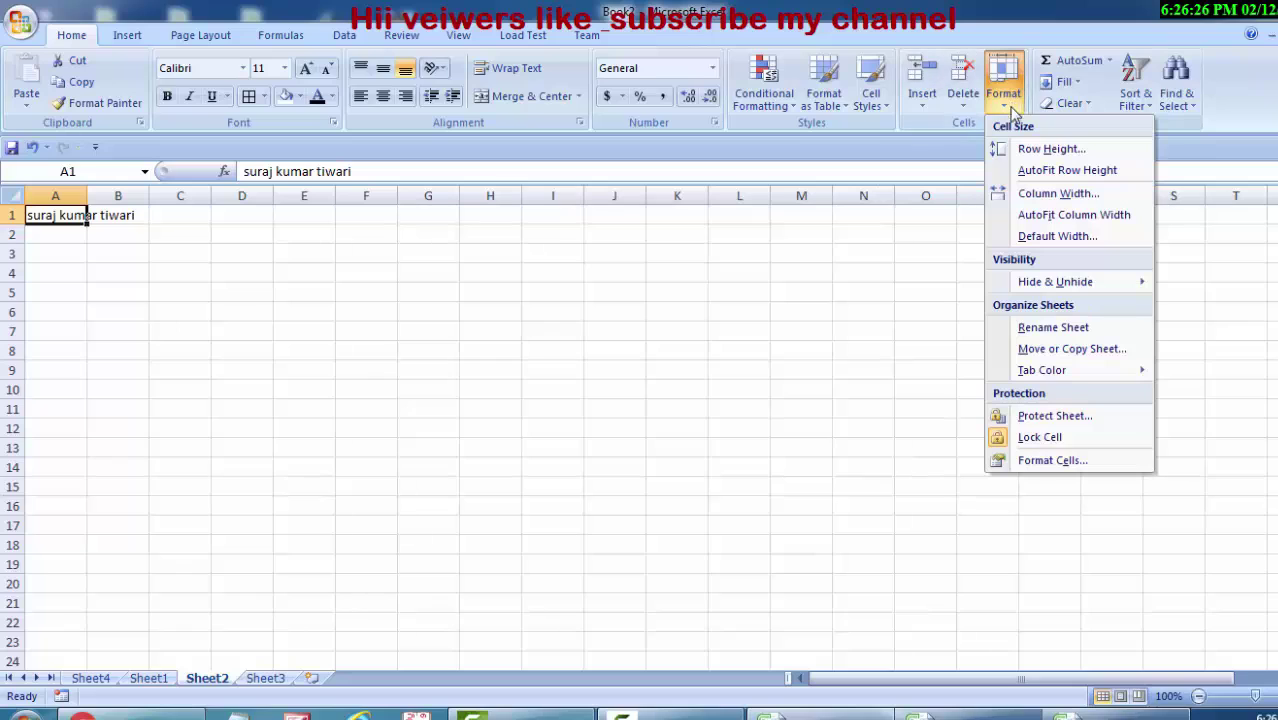
pyautogui.click(1046, 176)
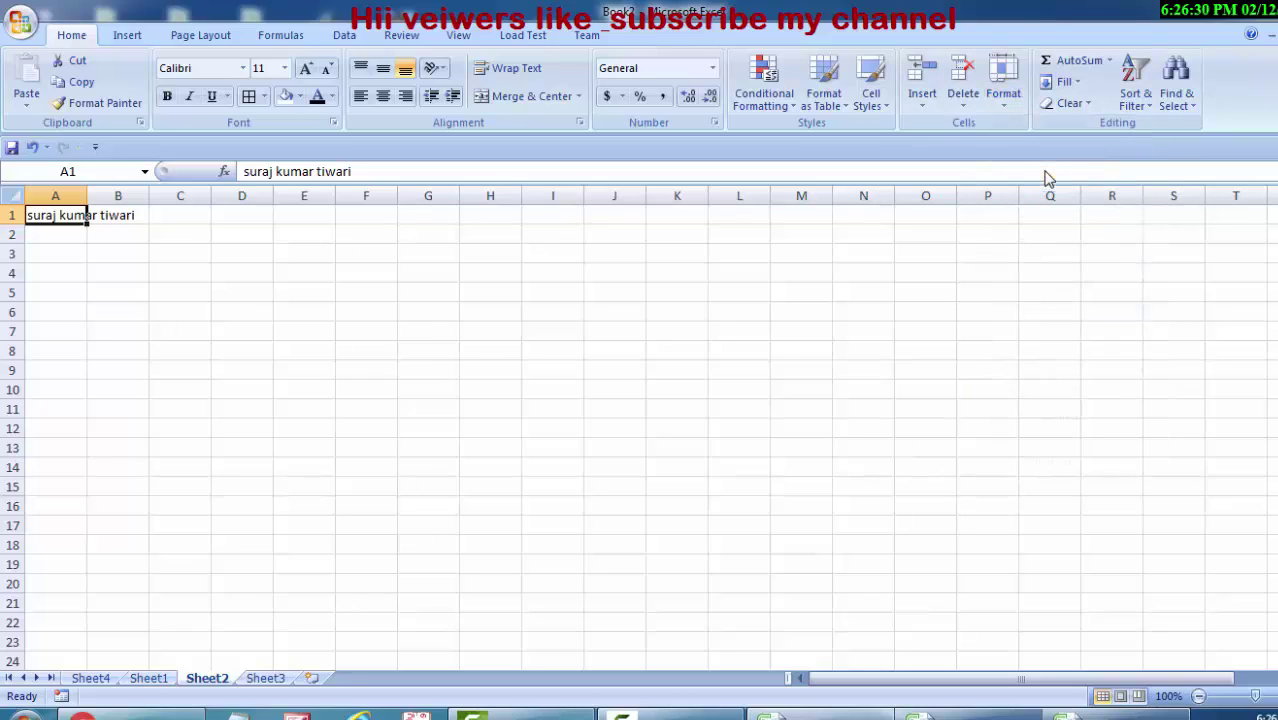
pyautogui.click(1013, 100)
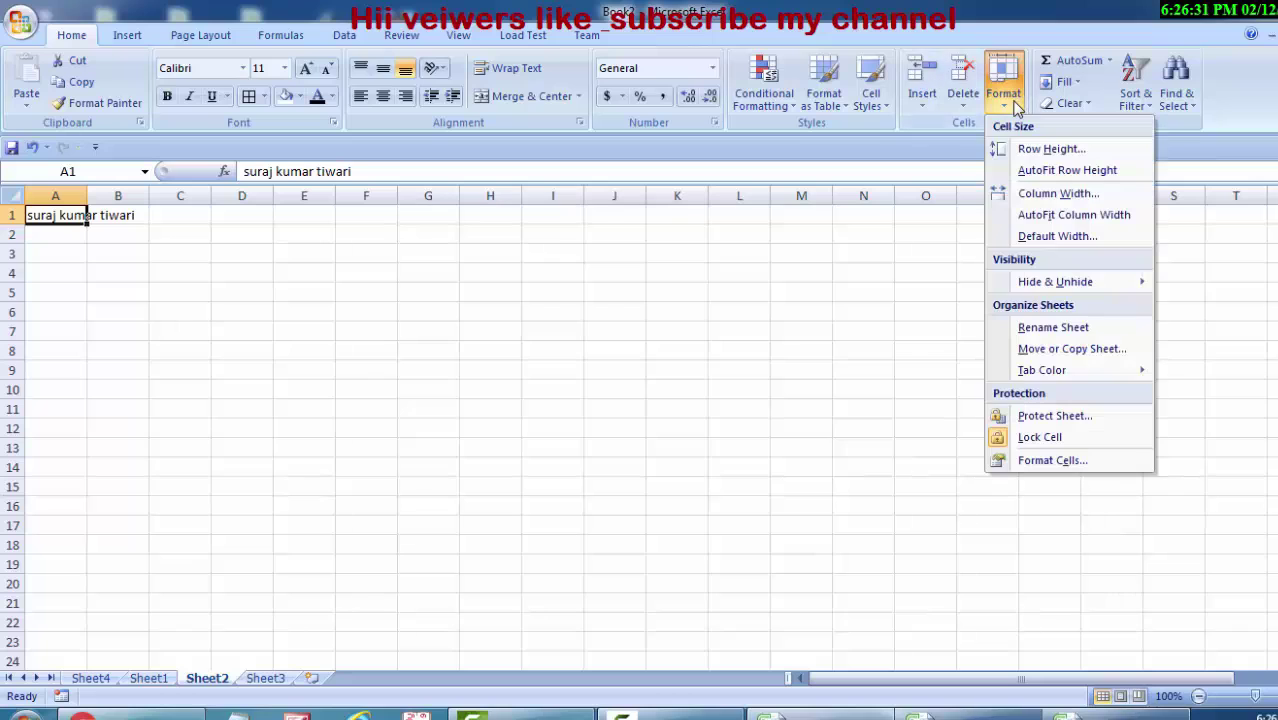
pyautogui.click(1055, 220)
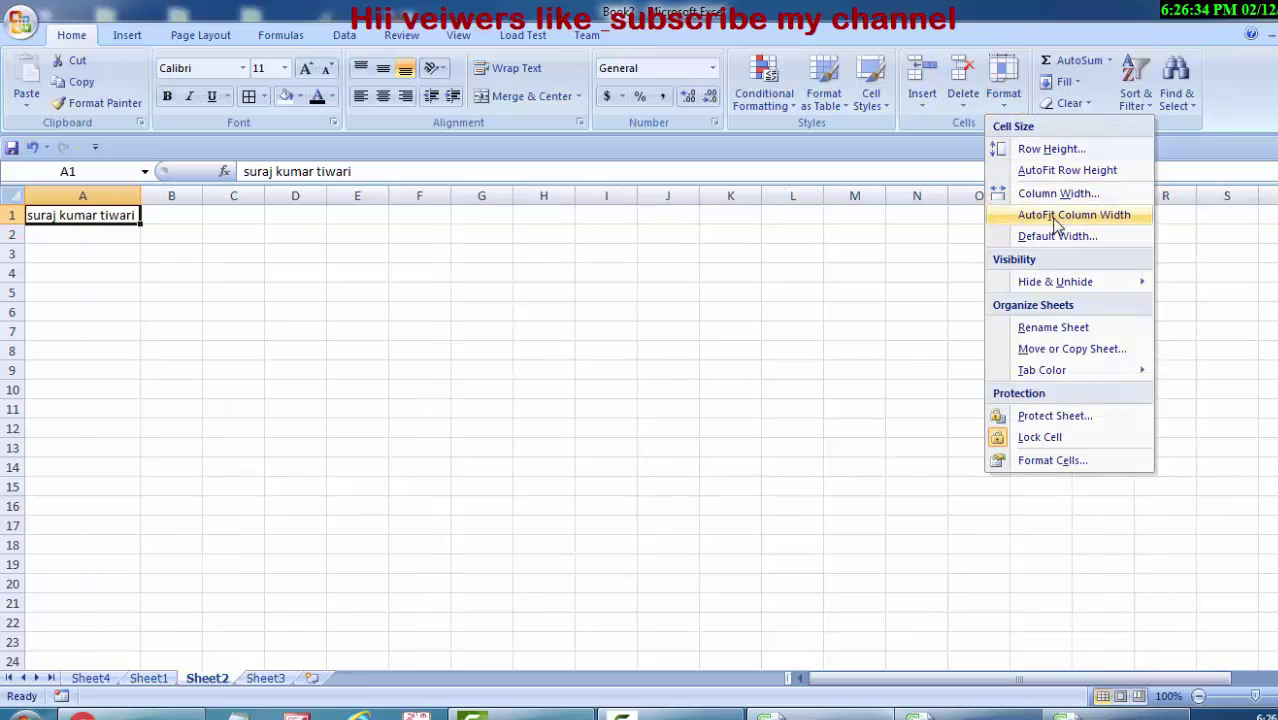
# Hide column A on Sheet2.
pyautogui.click(1003, 106)
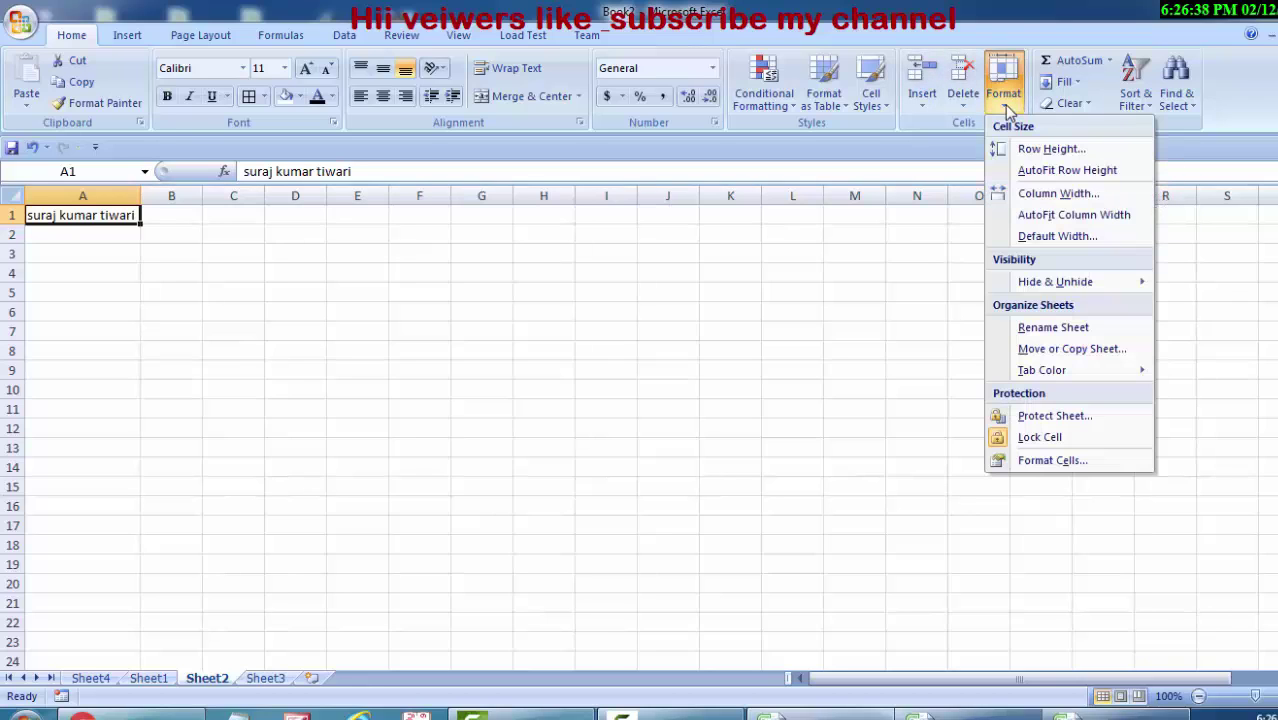
pyautogui.moveTo(1062, 290)
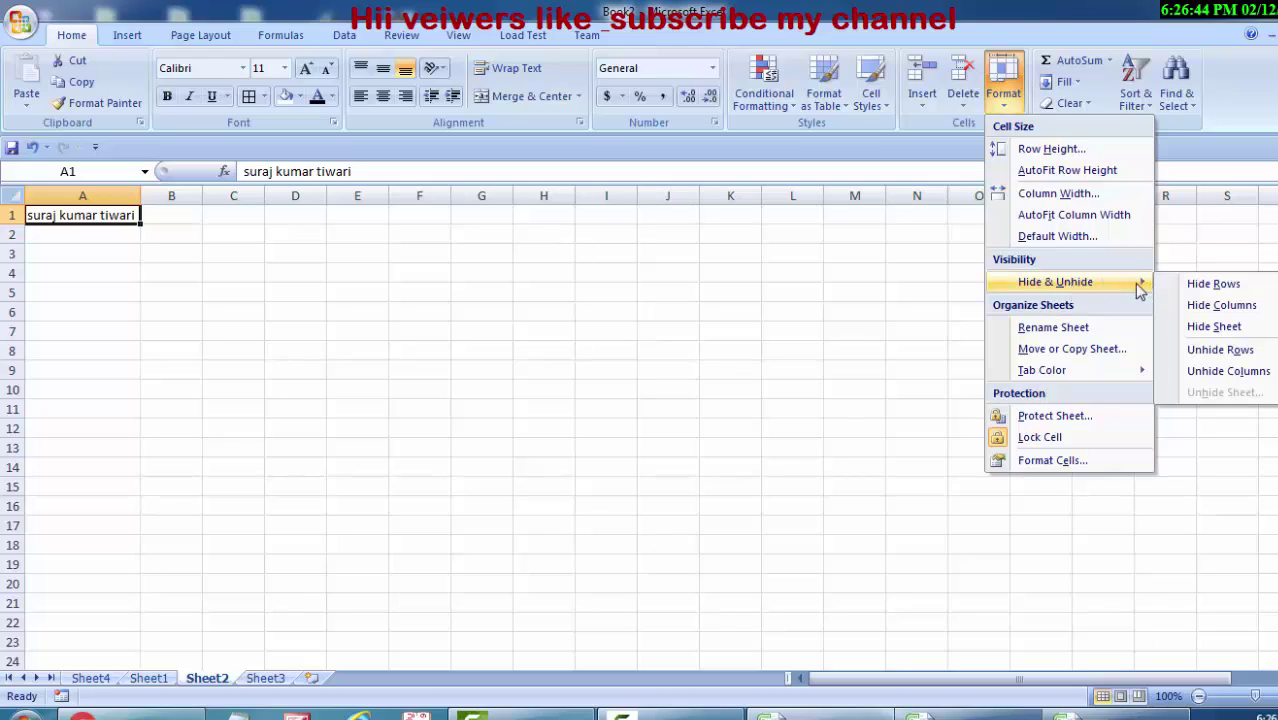
pyautogui.click(1221, 306)
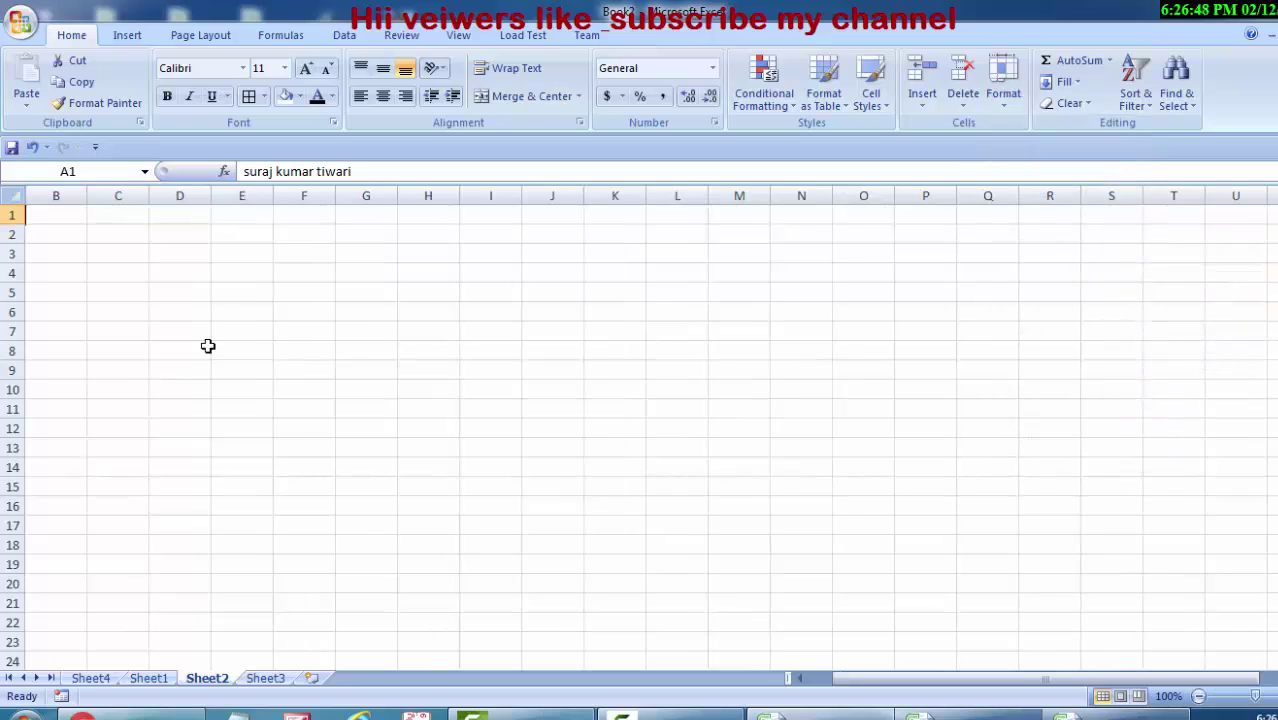
# Select the whole sheet and unhide column A.
pyautogui.click(19, 194)
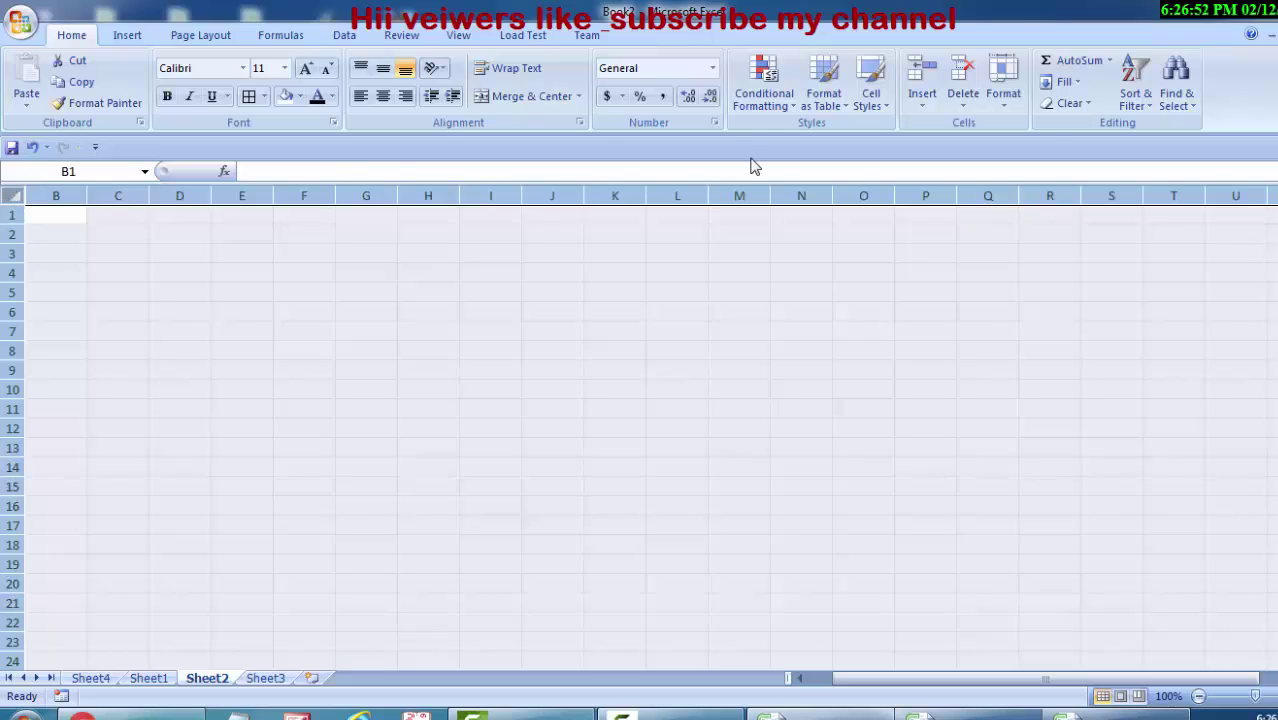
pyautogui.click(1016, 108)
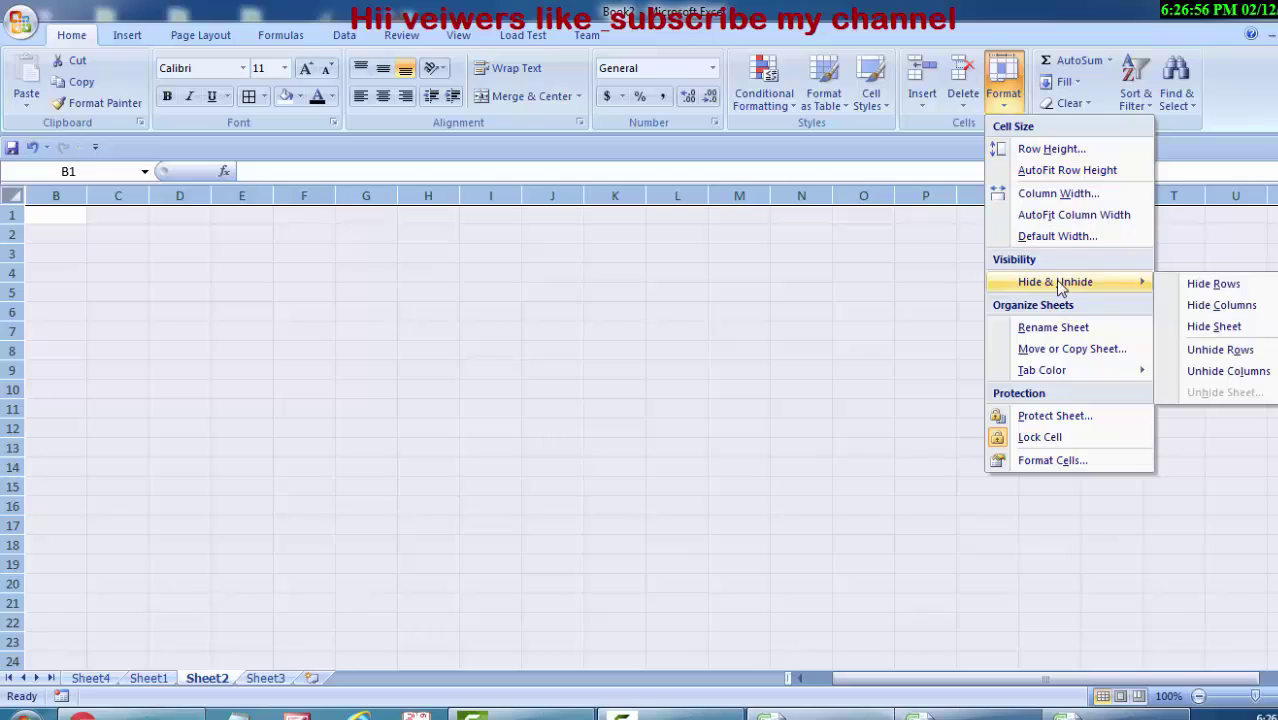
pyautogui.click(1236, 371)
pyautogui.click(460, 362)
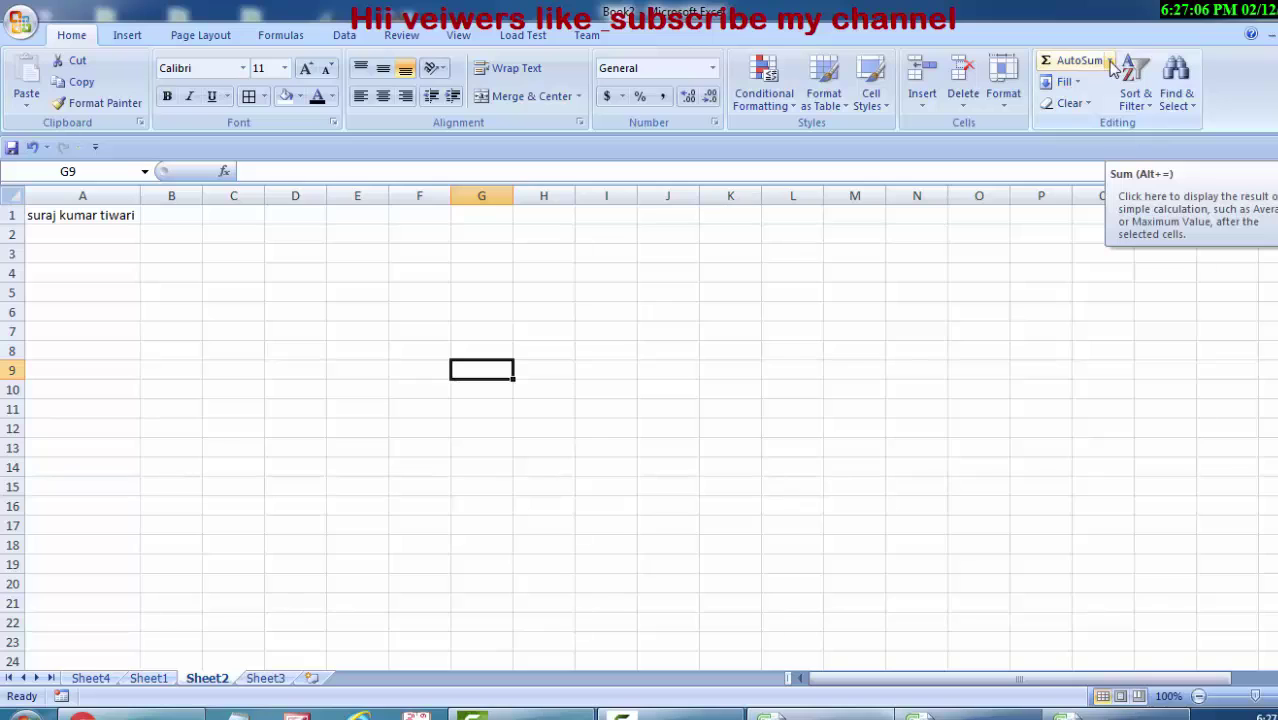
# Enter 1 and 2 in E1:E2 and fill the series down to E5.
pyautogui.click(1064, 82)
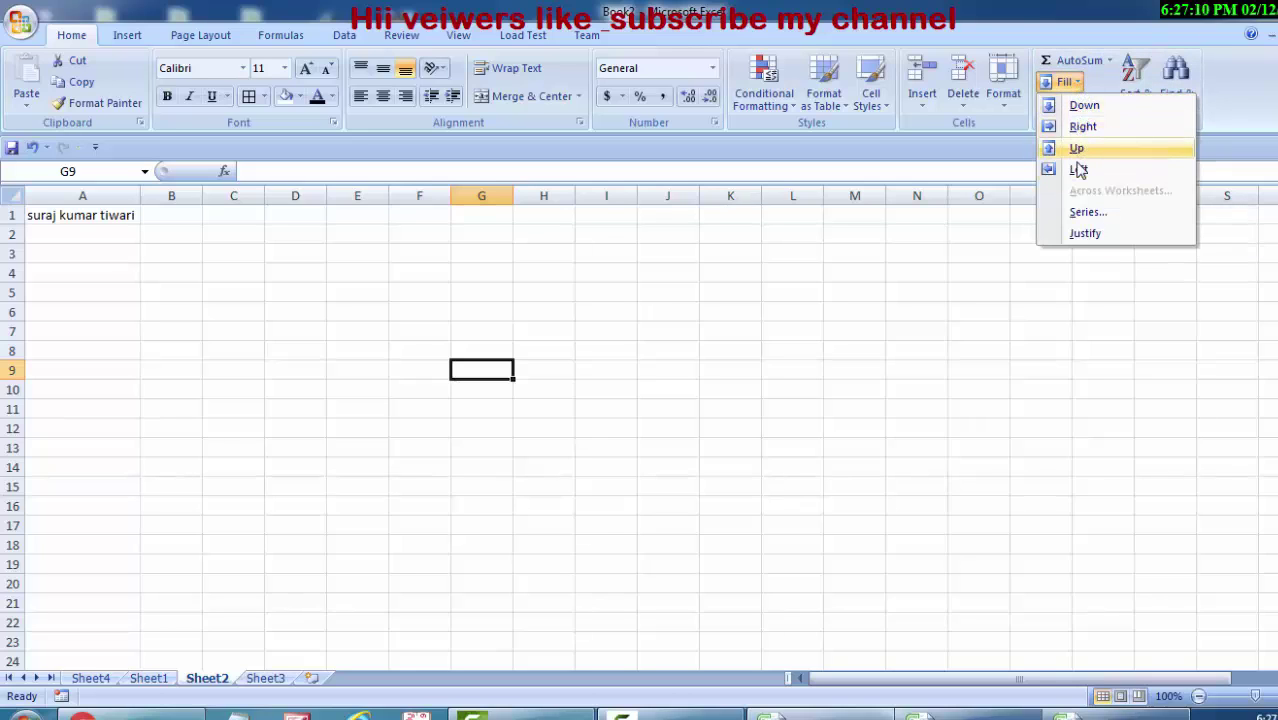
pyautogui.click(380, 213)
pyautogui.click(372, 212)
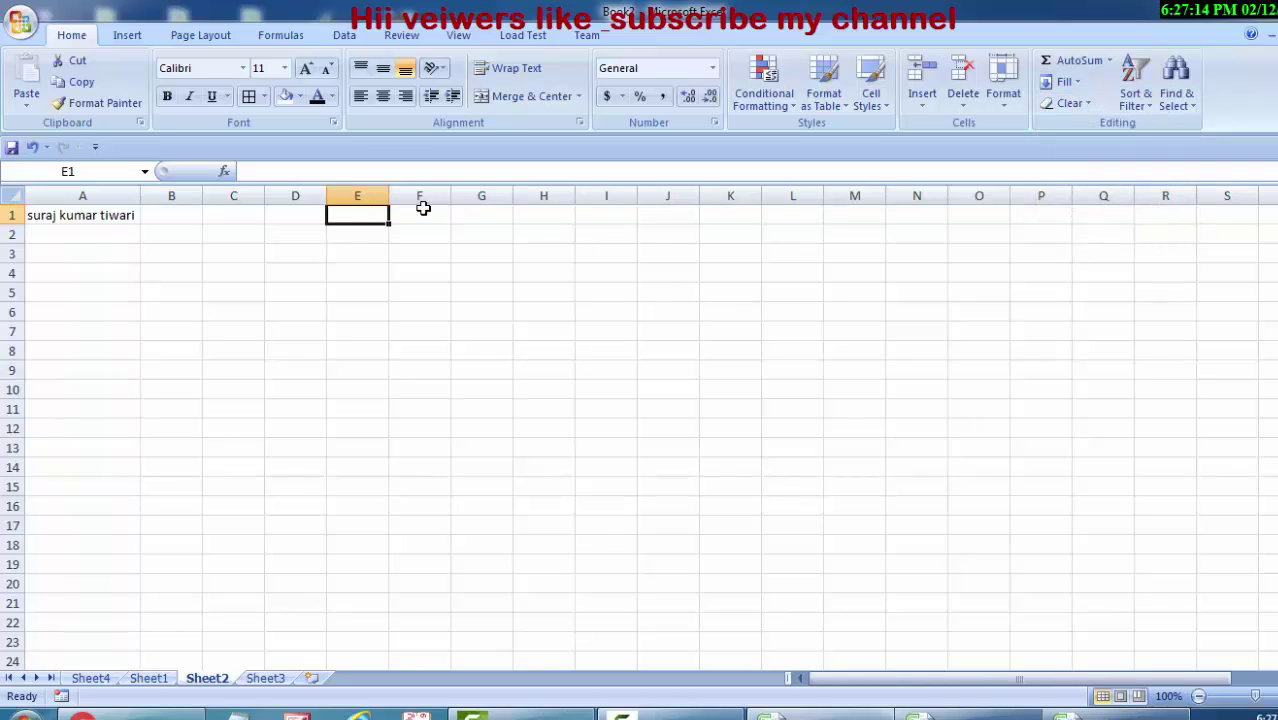
pyautogui.write('1')
pyautogui.press('Return')
pyautogui.write('2')
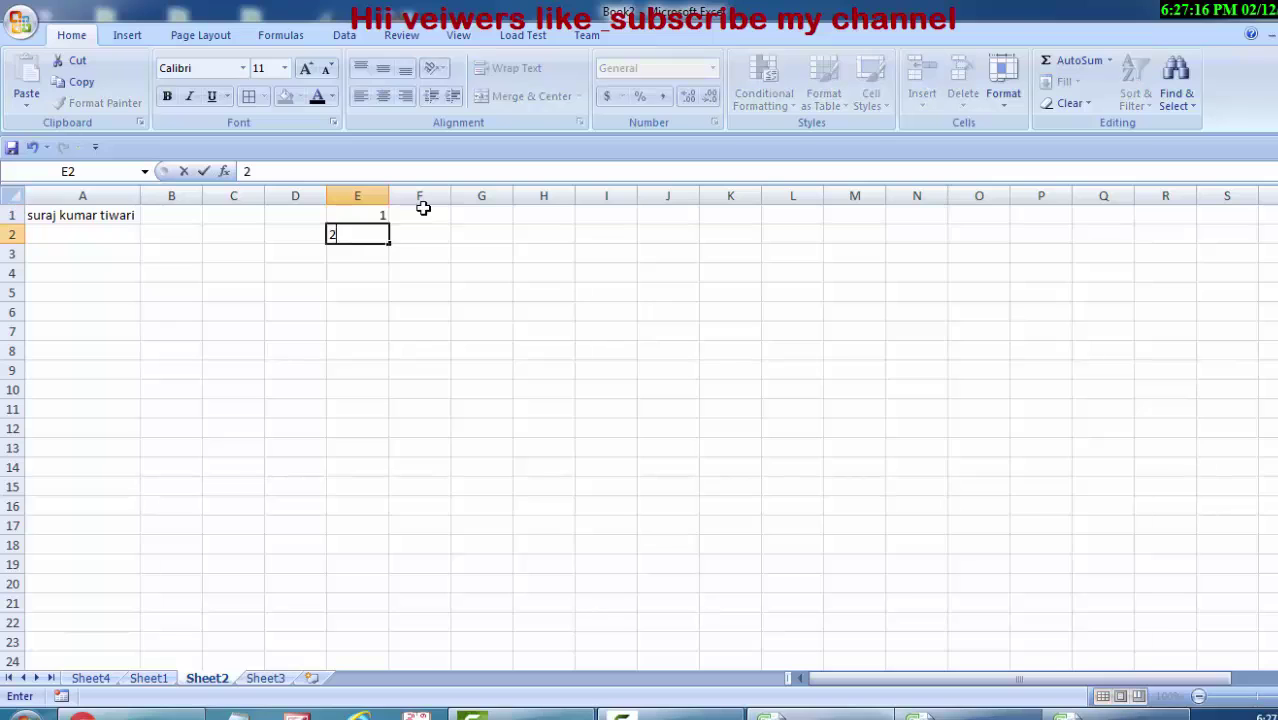
pyautogui.moveTo(366, 212); pyautogui.dragTo(390, 300)
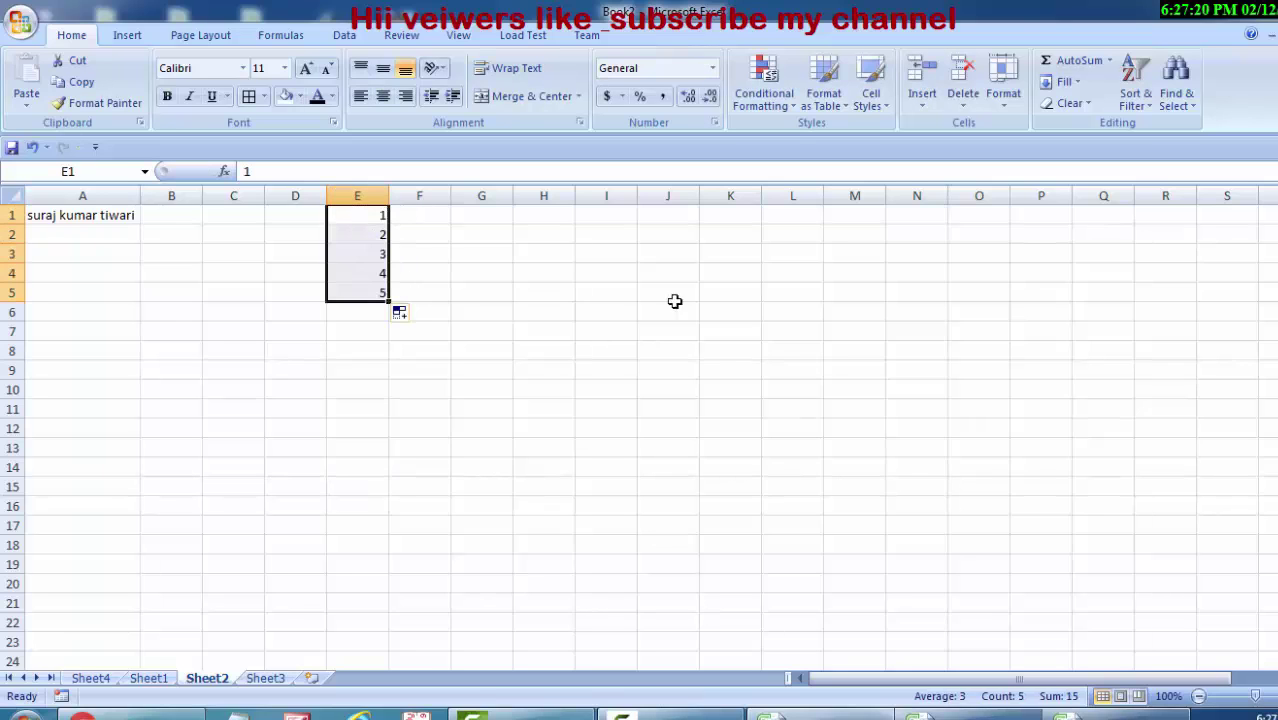
# Browse the Fill, Clear and Sort & Filter menus without applying anything, then return to Sheet1.
pyautogui.click(1062, 82)
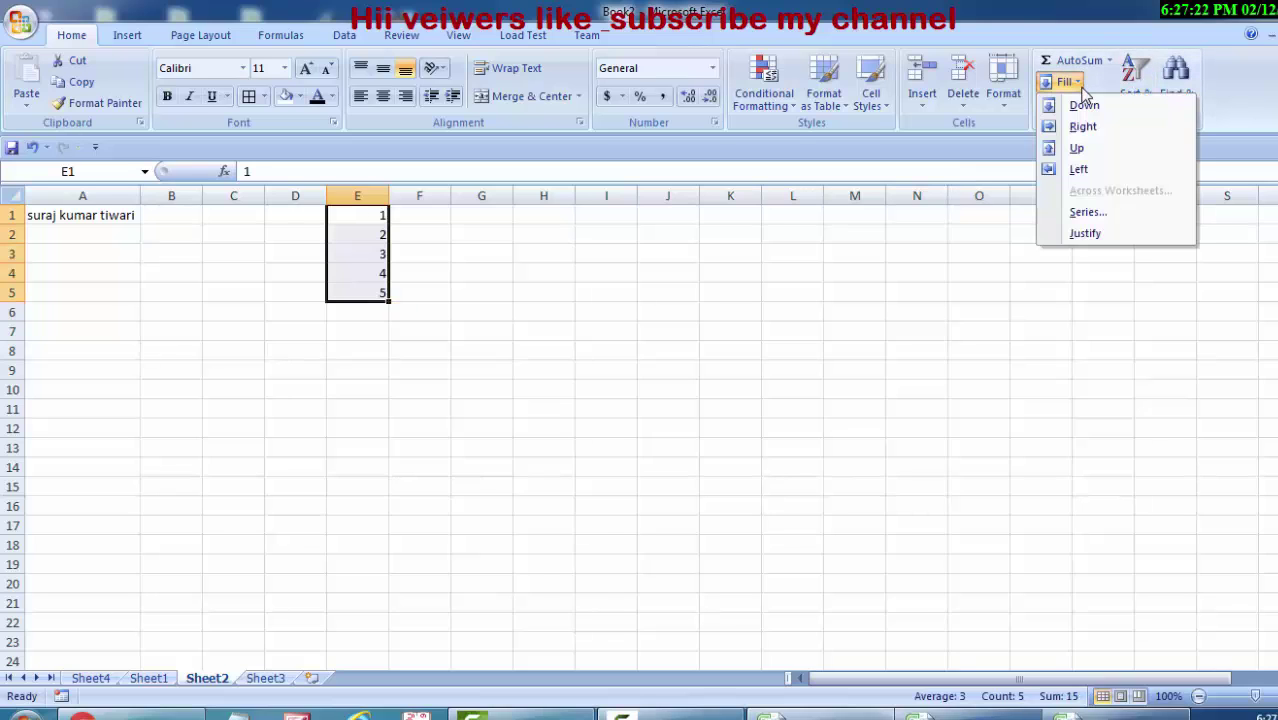
pyautogui.press('Escape')
pyautogui.click(1087, 102)
pyautogui.click(1087, 102)
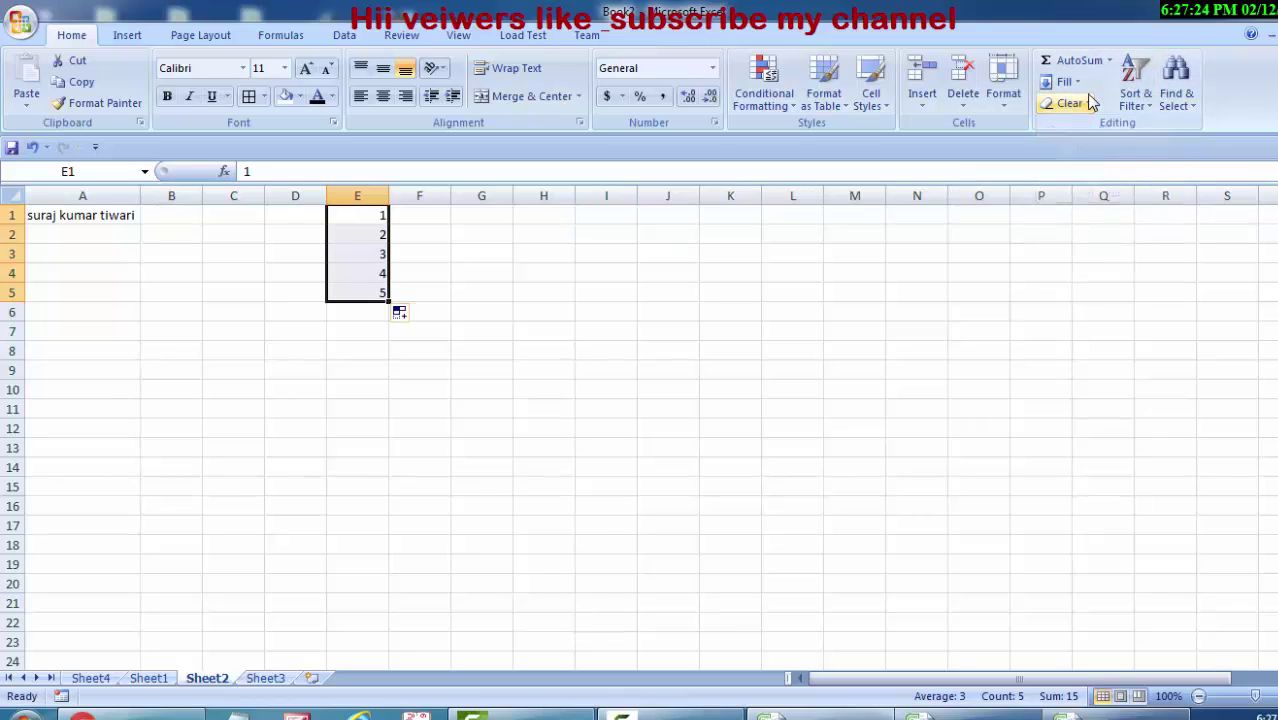
pyautogui.click(1138, 100)
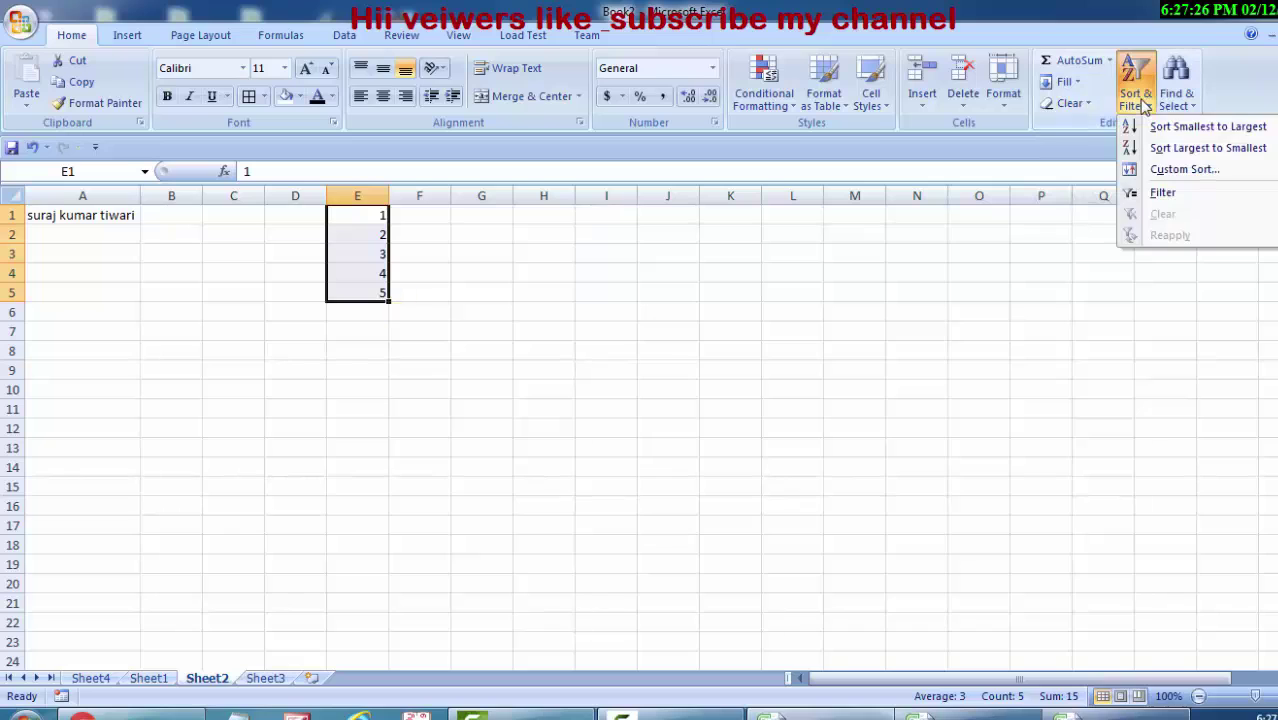
pyautogui.click(1036, 302)
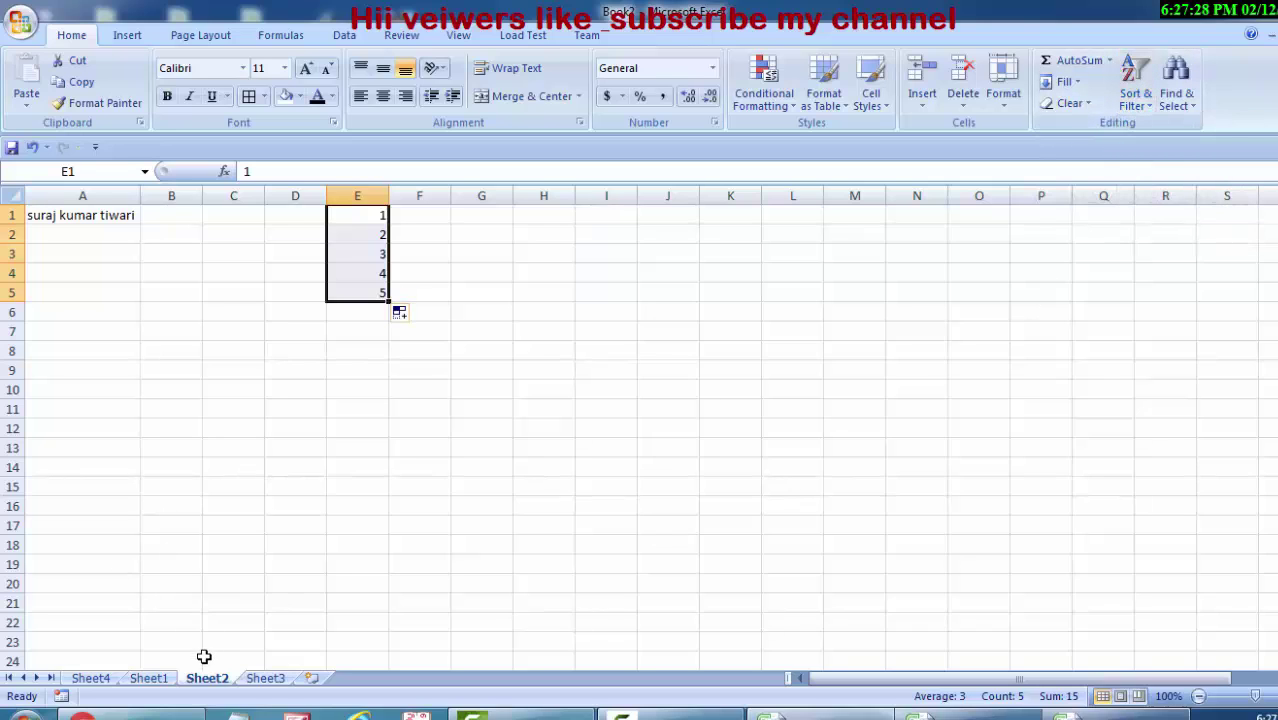
pyautogui.click(166, 680)
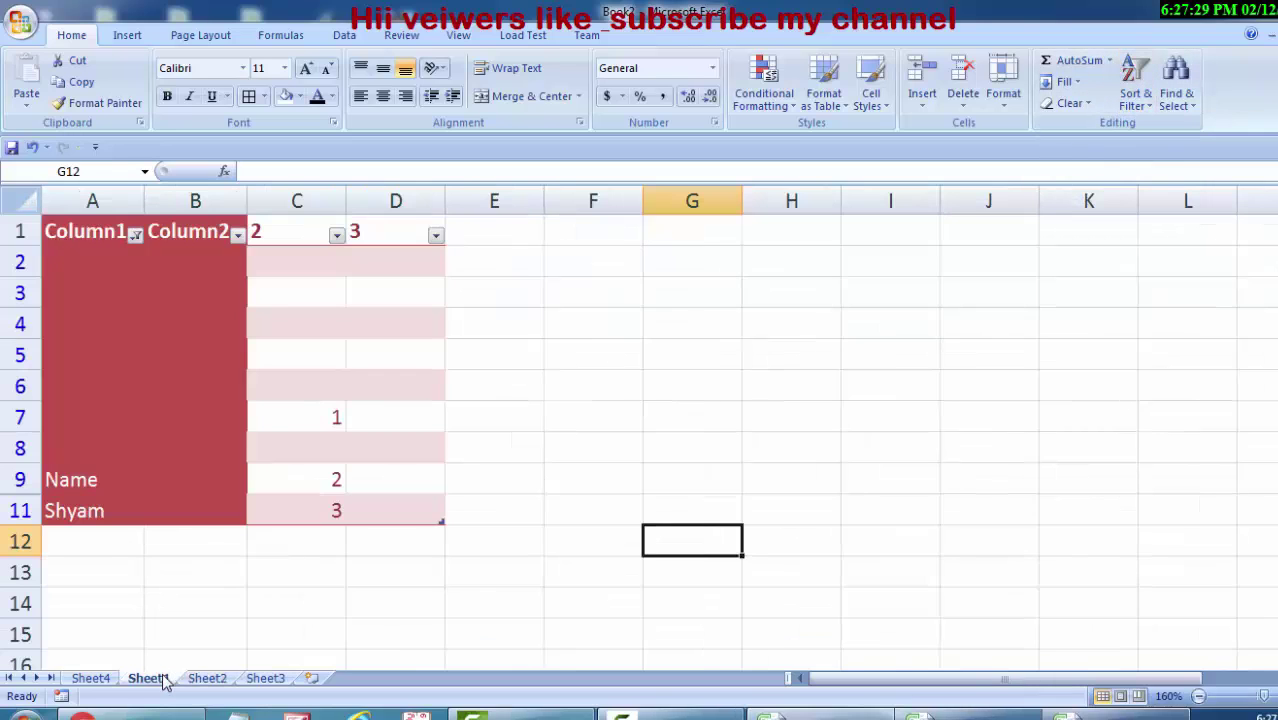
# Glance at Sheet4 and Sheet3, then reopen RECORD and amabu from Recent Documents.
pyautogui.click(88, 680)
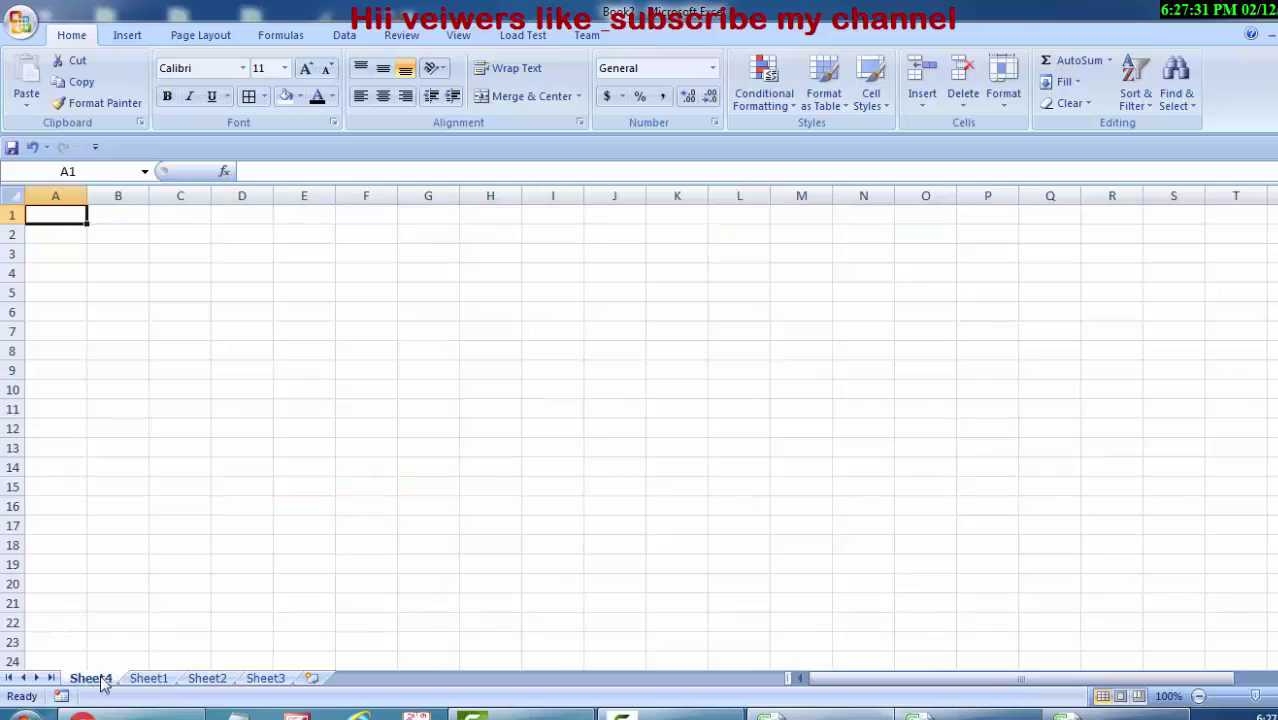
pyautogui.click(265, 680)
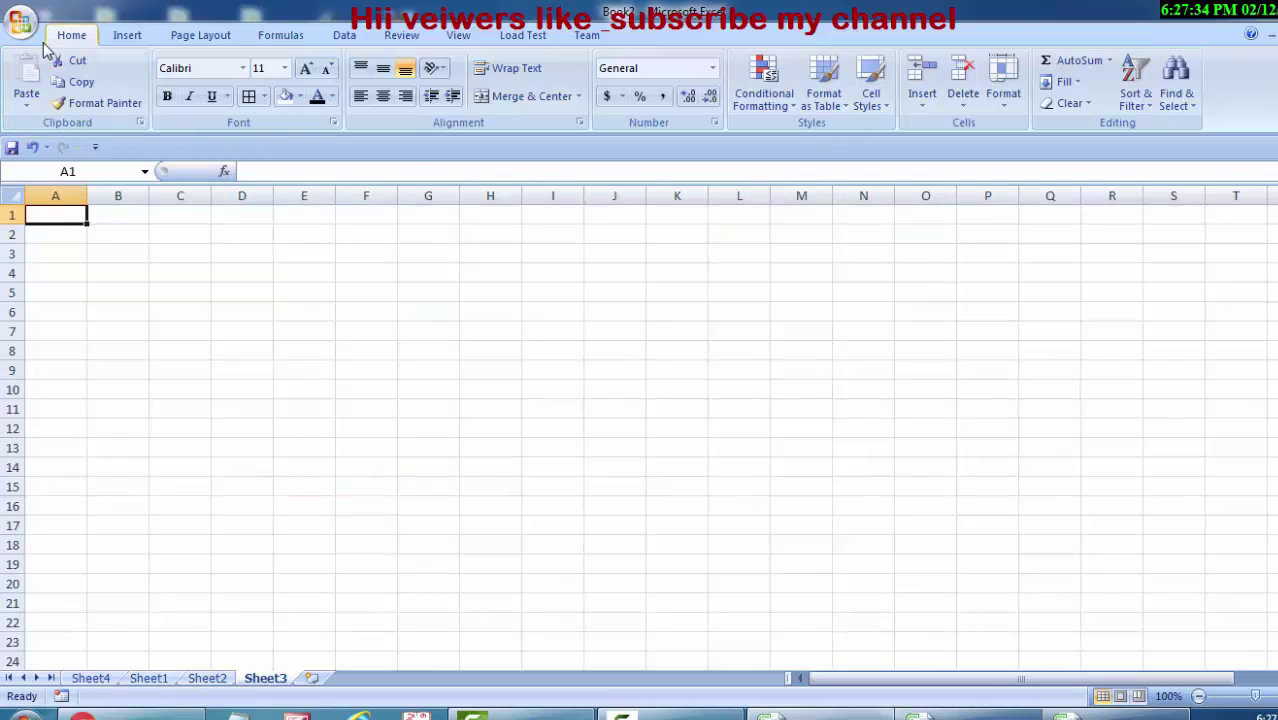
pyautogui.click(21, 21)
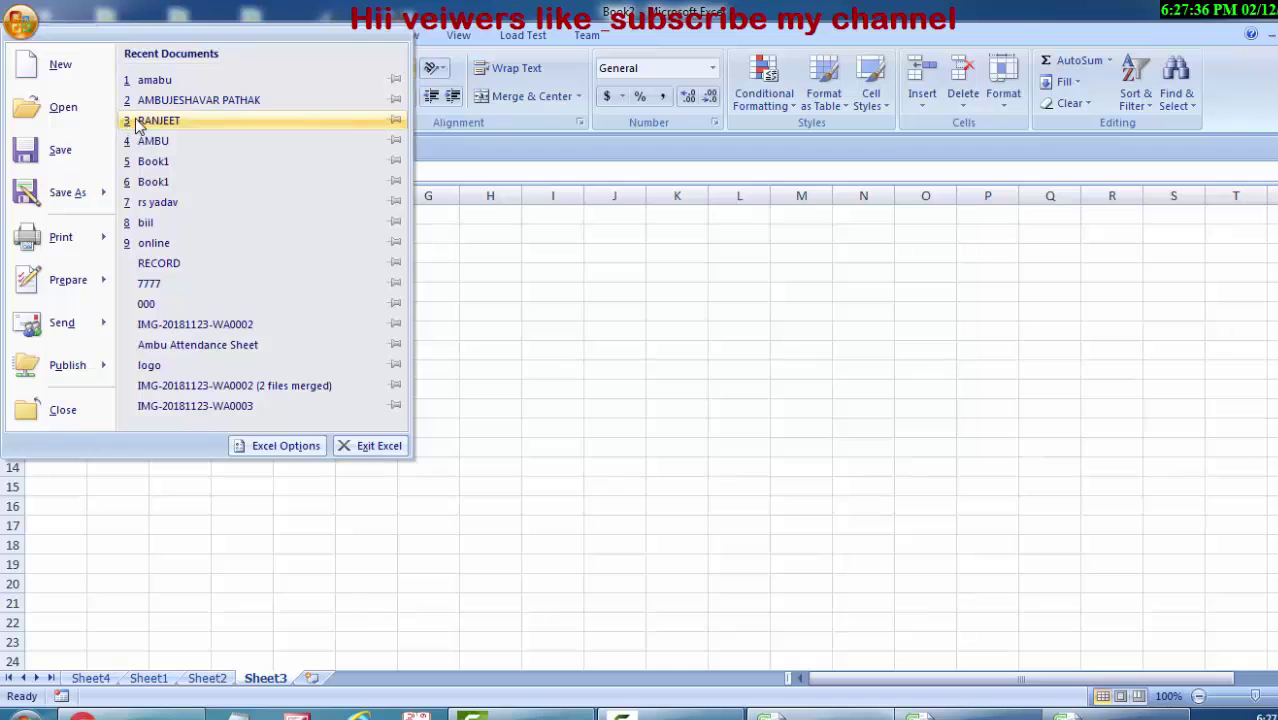
pyautogui.click(172, 263)
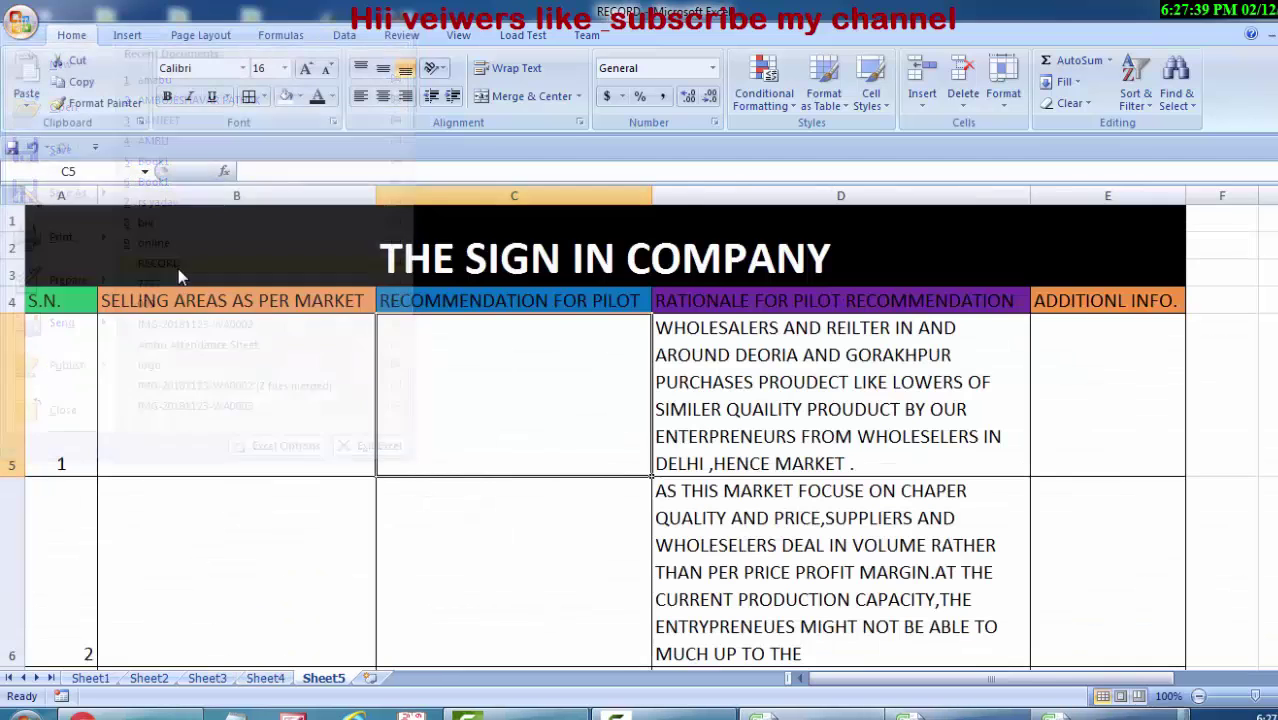
pyautogui.click(20, 20)
pyautogui.click(166, 104)
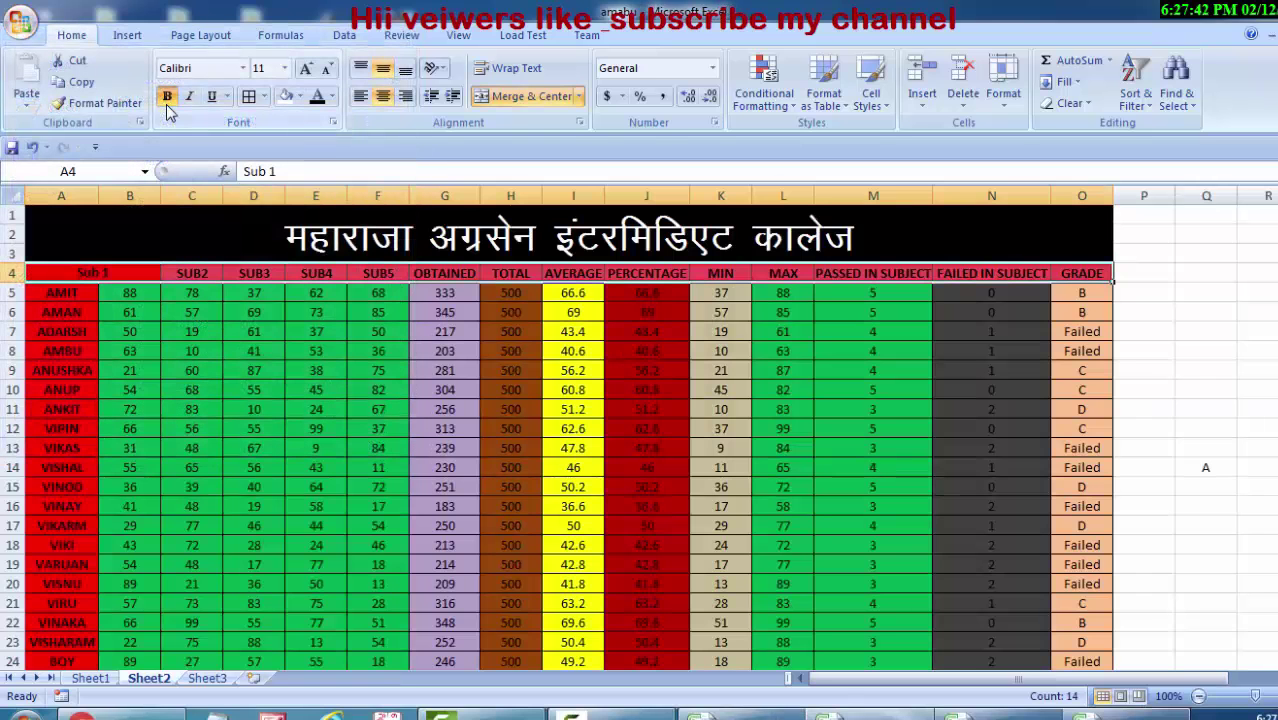
# Zoom the amabu marks sheet in to 120%.
pyautogui.click(390, 274)
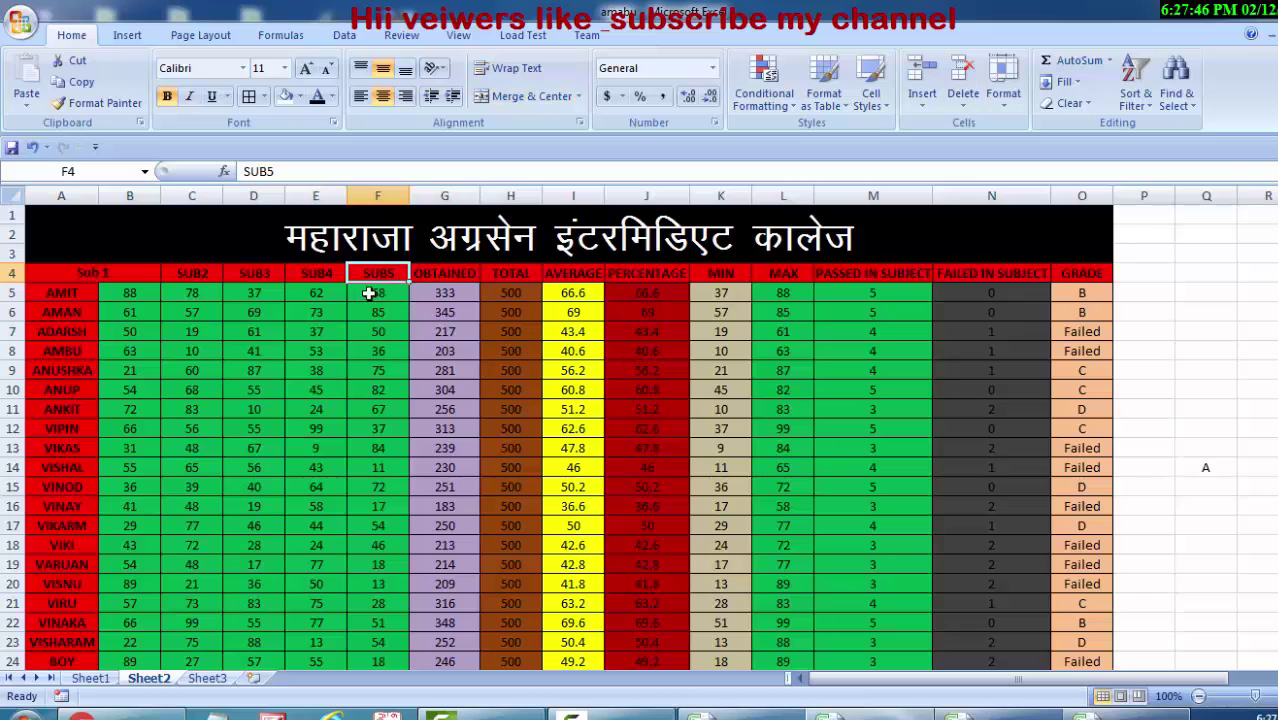
pyautogui.click(1256, 696)
pyautogui.click(1256, 696)
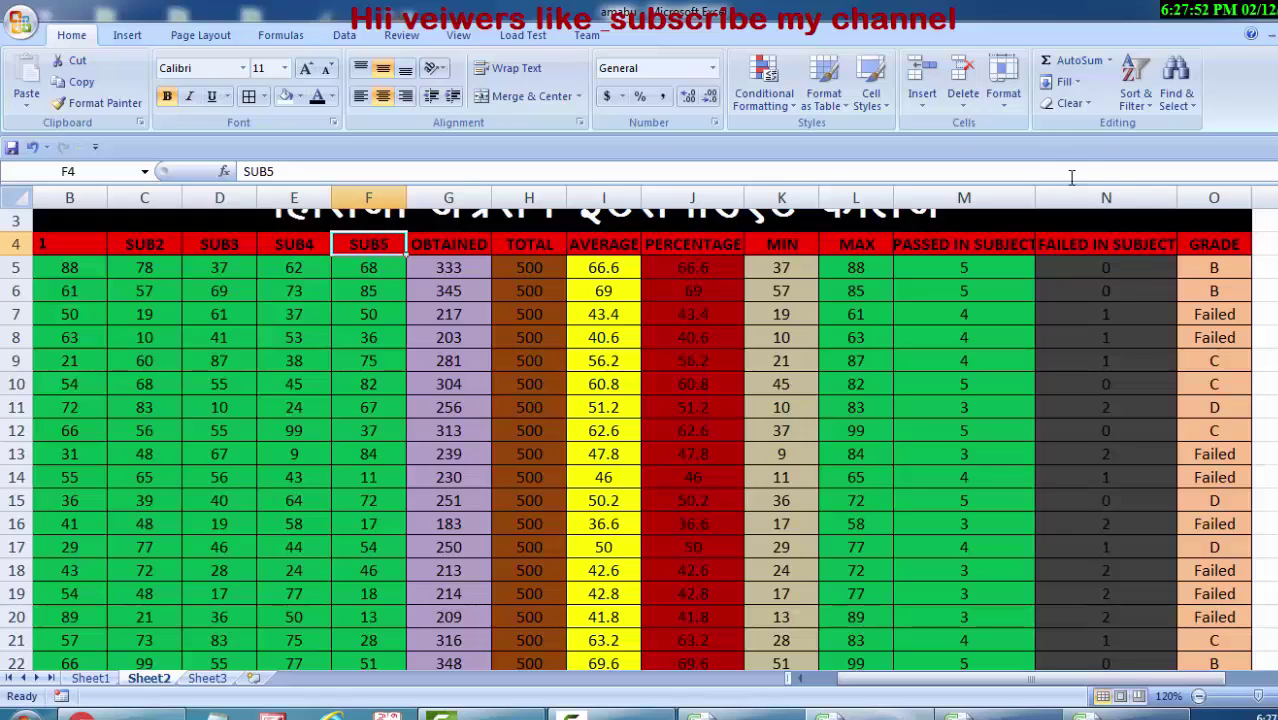
pyautogui.click(1135, 85)
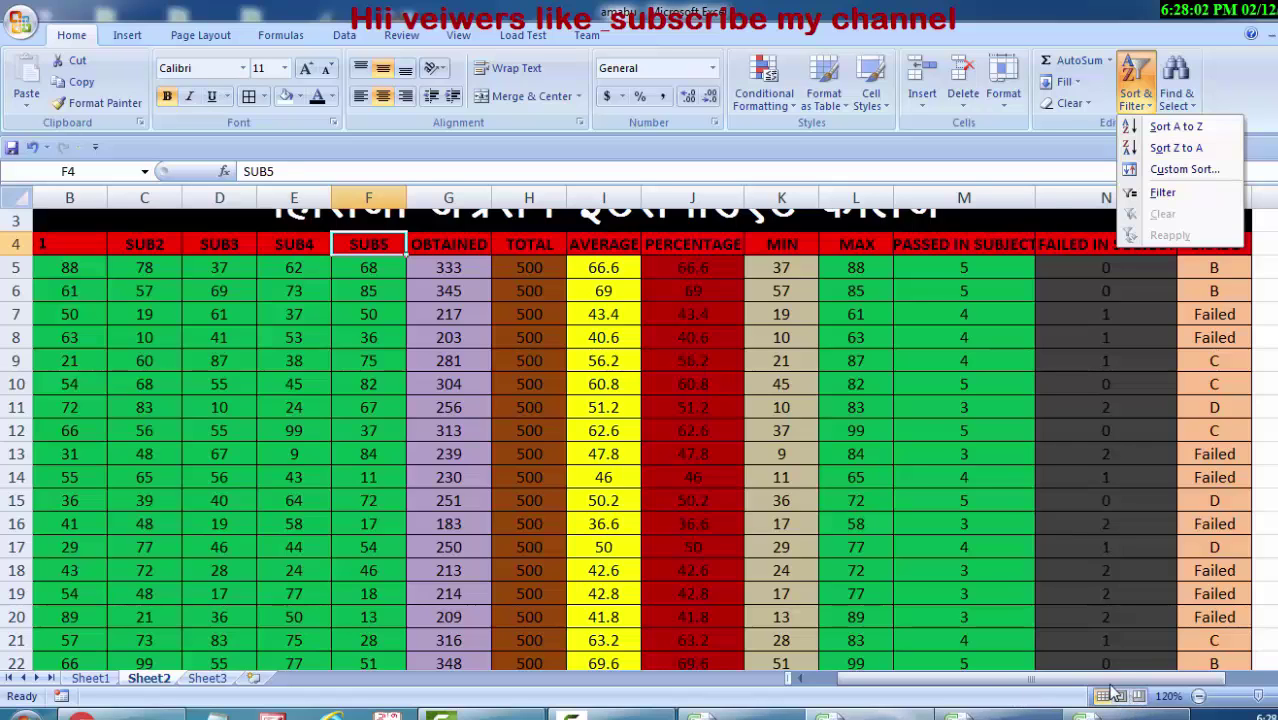
pyautogui.moveTo(1110, 683); pyautogui.dragTo(1082, 683)
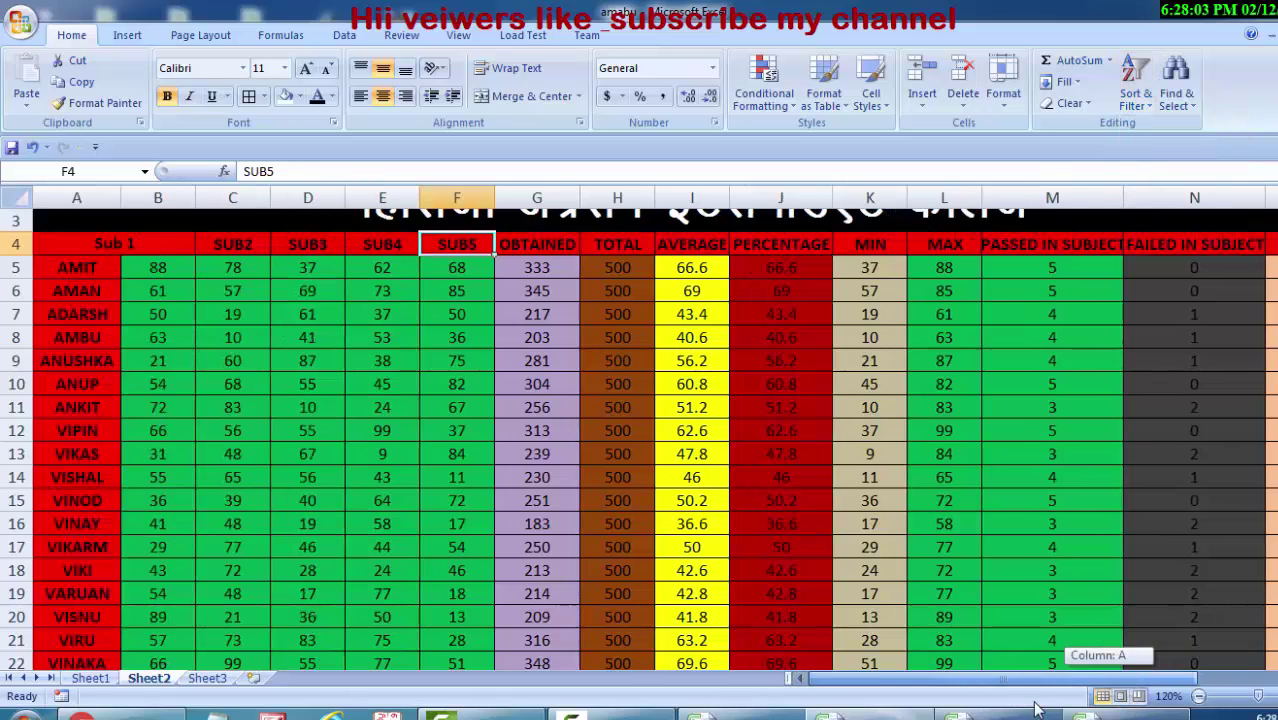
# Widen column A and unmerge the Sub 1 header in A4 from B4.
pyautogui.click(91, 241)
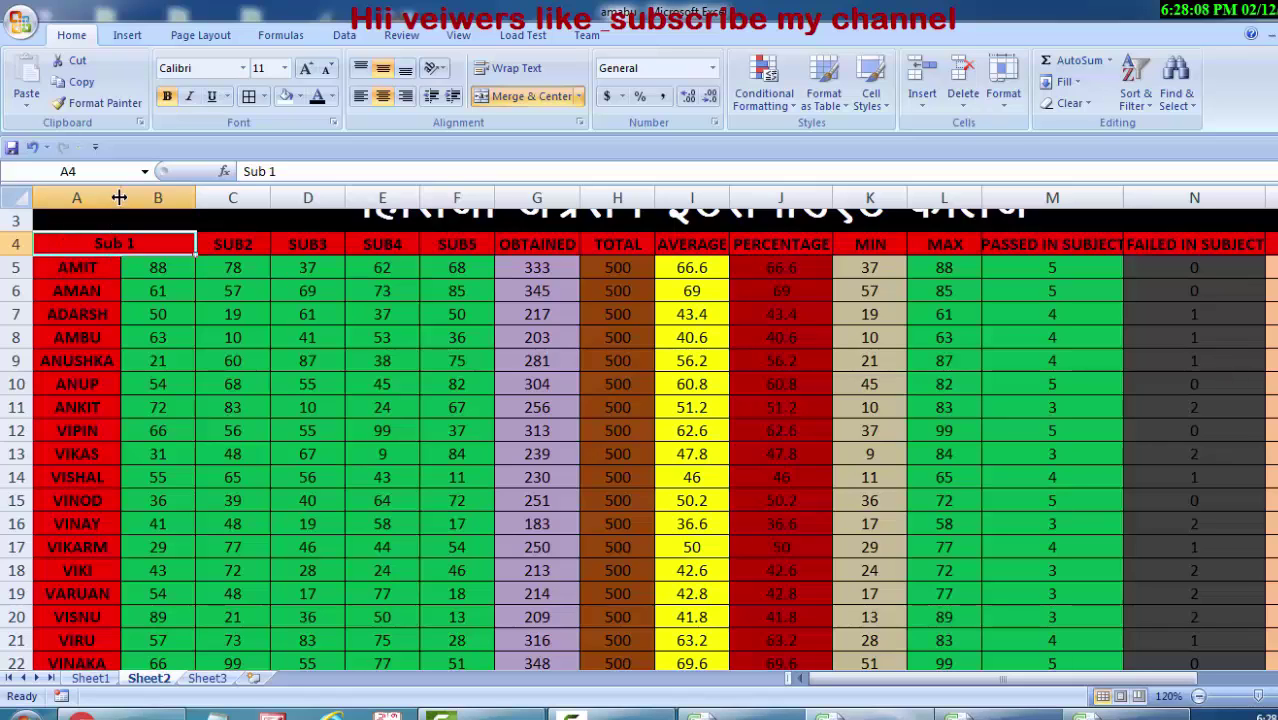
pyautogui.moveTo(119, 197); pyautogui.dragTo(193, 249)
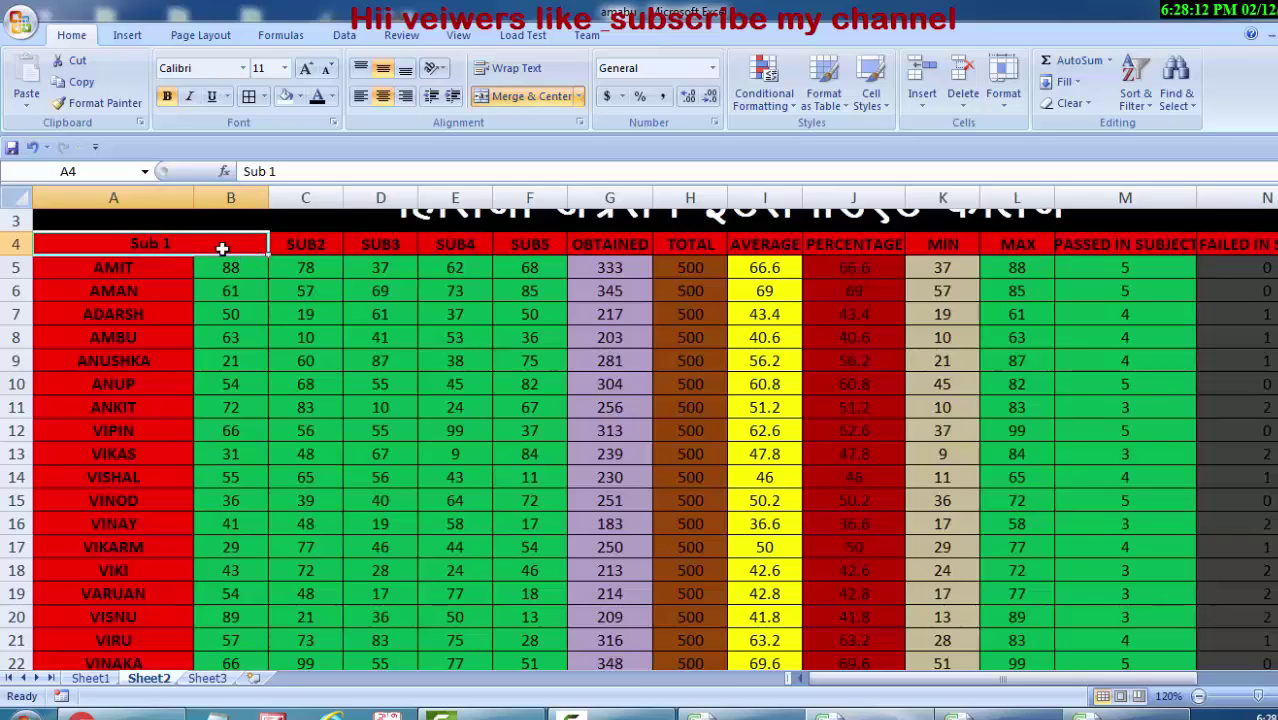
pyautogui.click(579, 96)
pyautogui.click(545, 184)
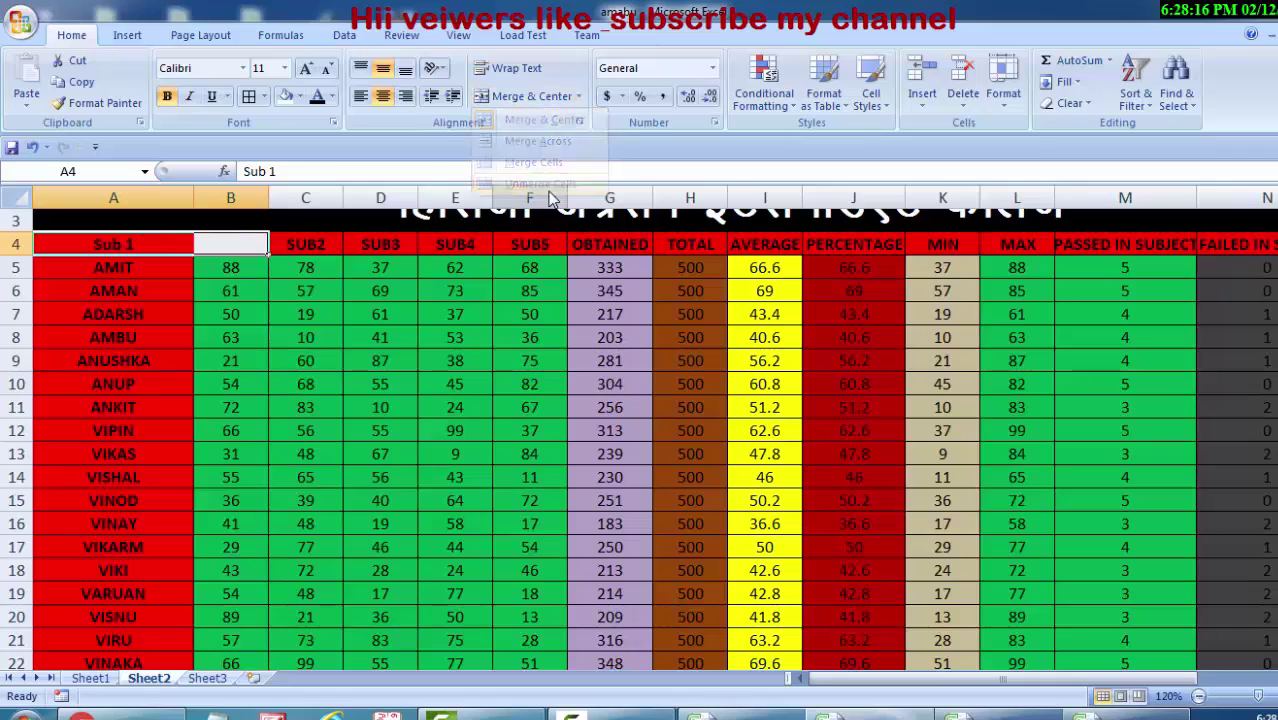
pyautogui.click(147, 245)
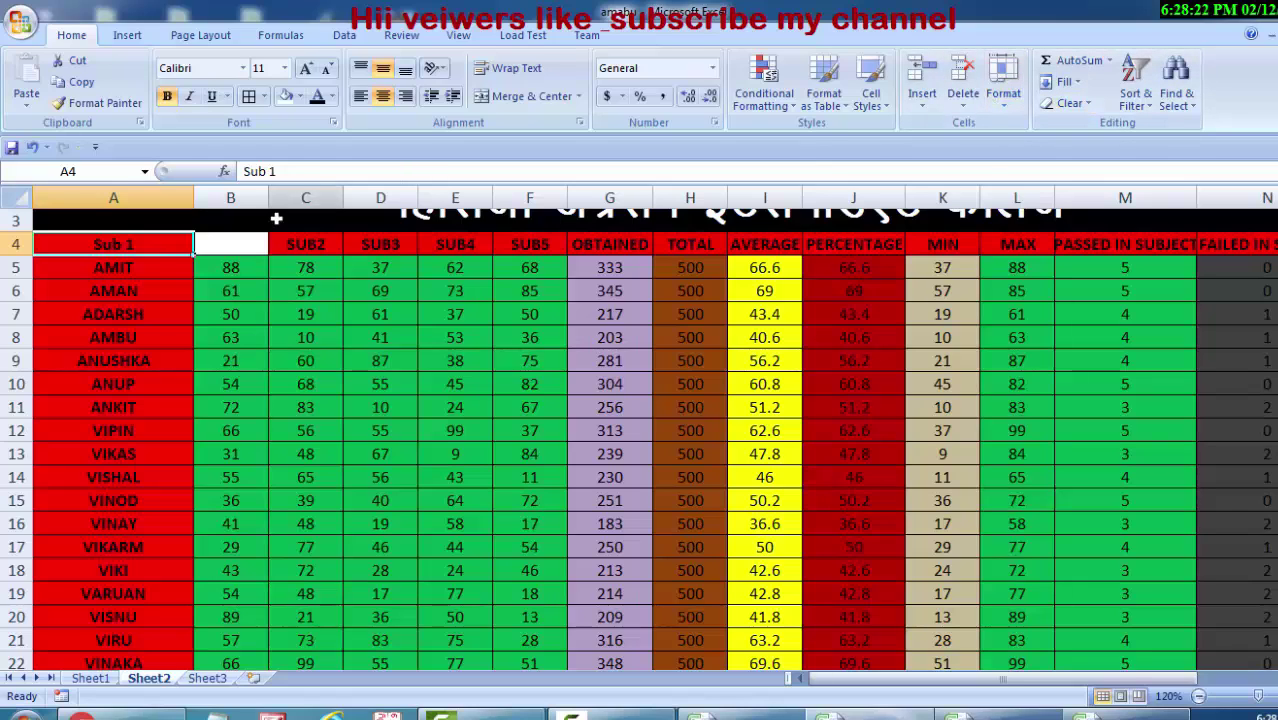
pyautogui.click(98, 223)
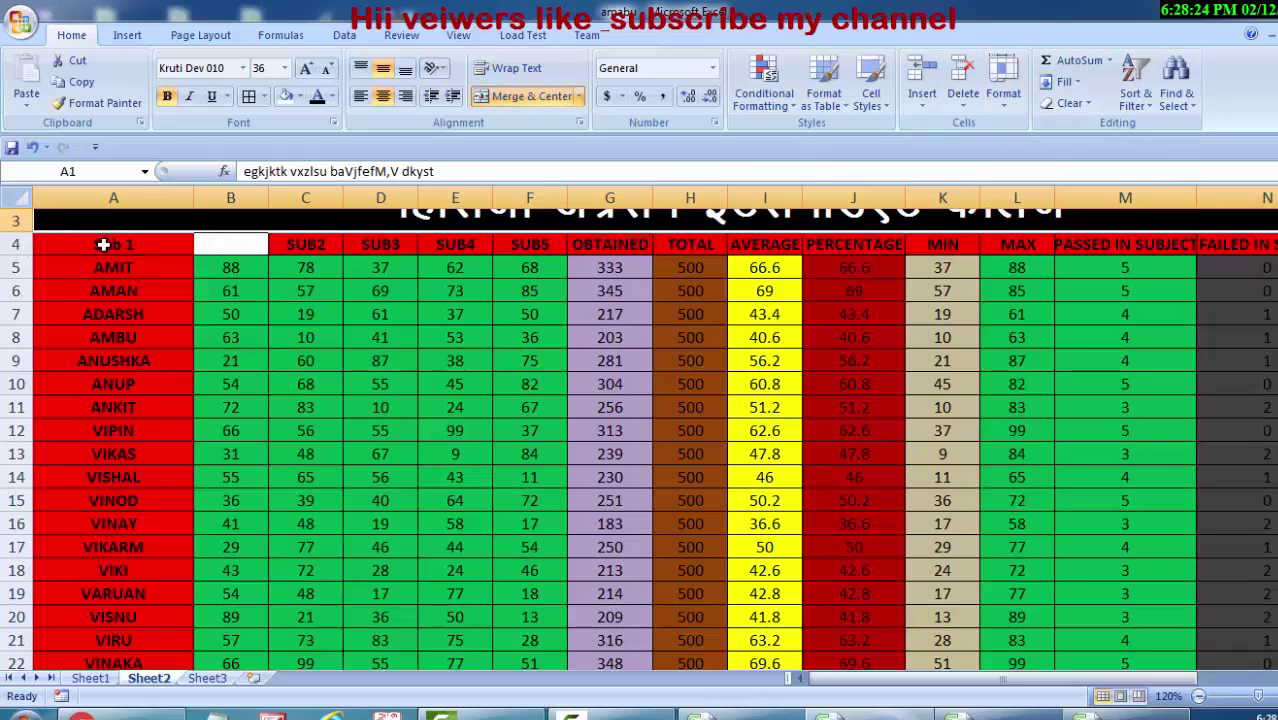
pyautogui.click(103, 245)
# Attempt a Z to A sort, which fails with a merged-cells error.
pyautogui.click(1124, 110)
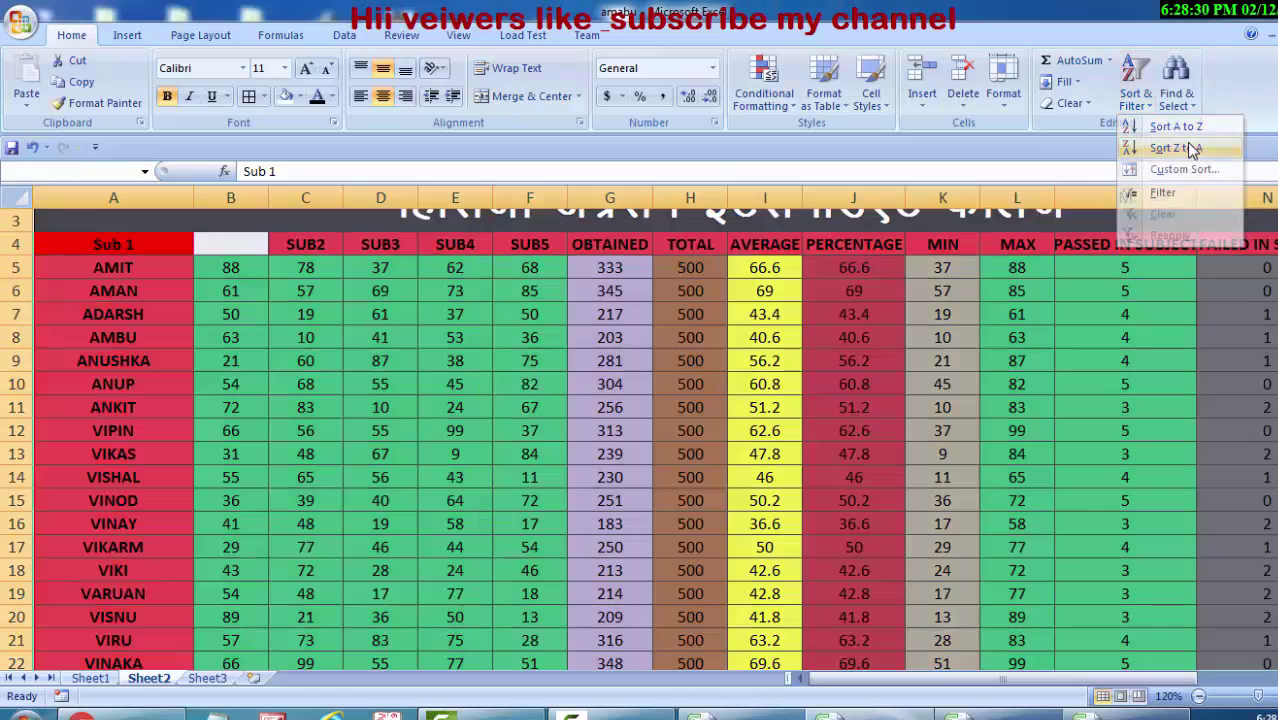
pyautogui.click(1190, 148)
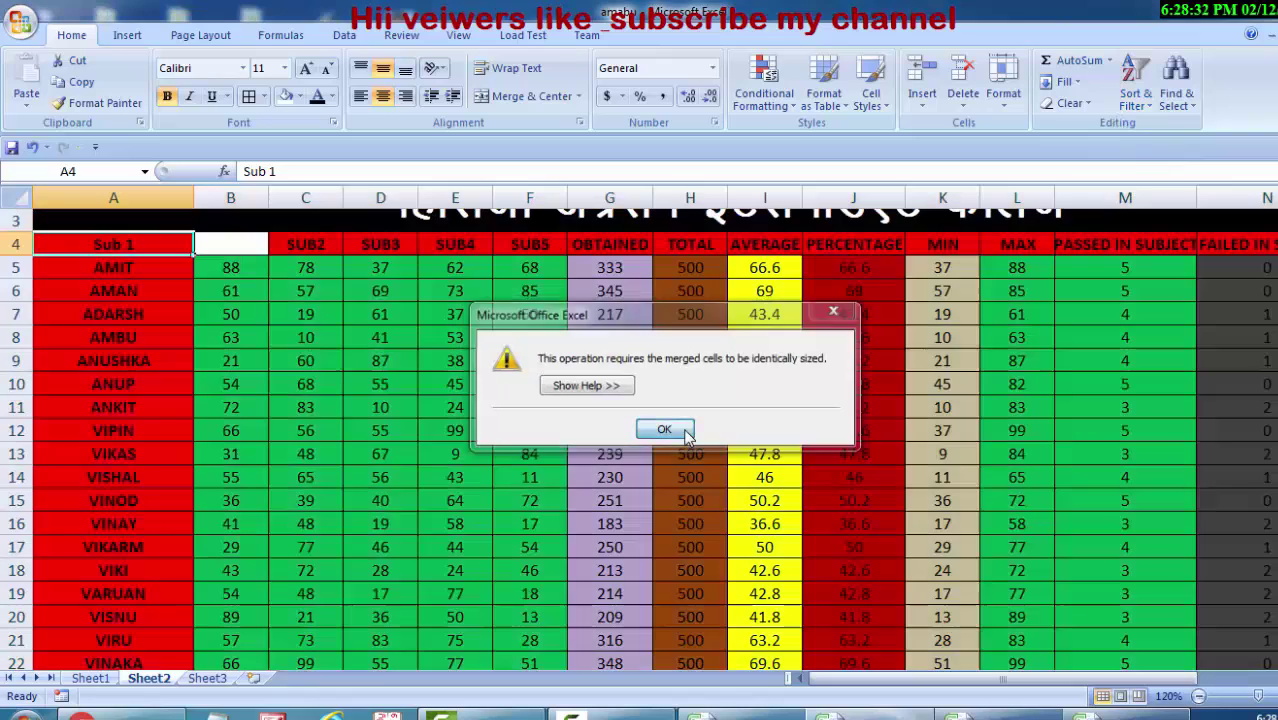
pyautogui.click(664, 429)
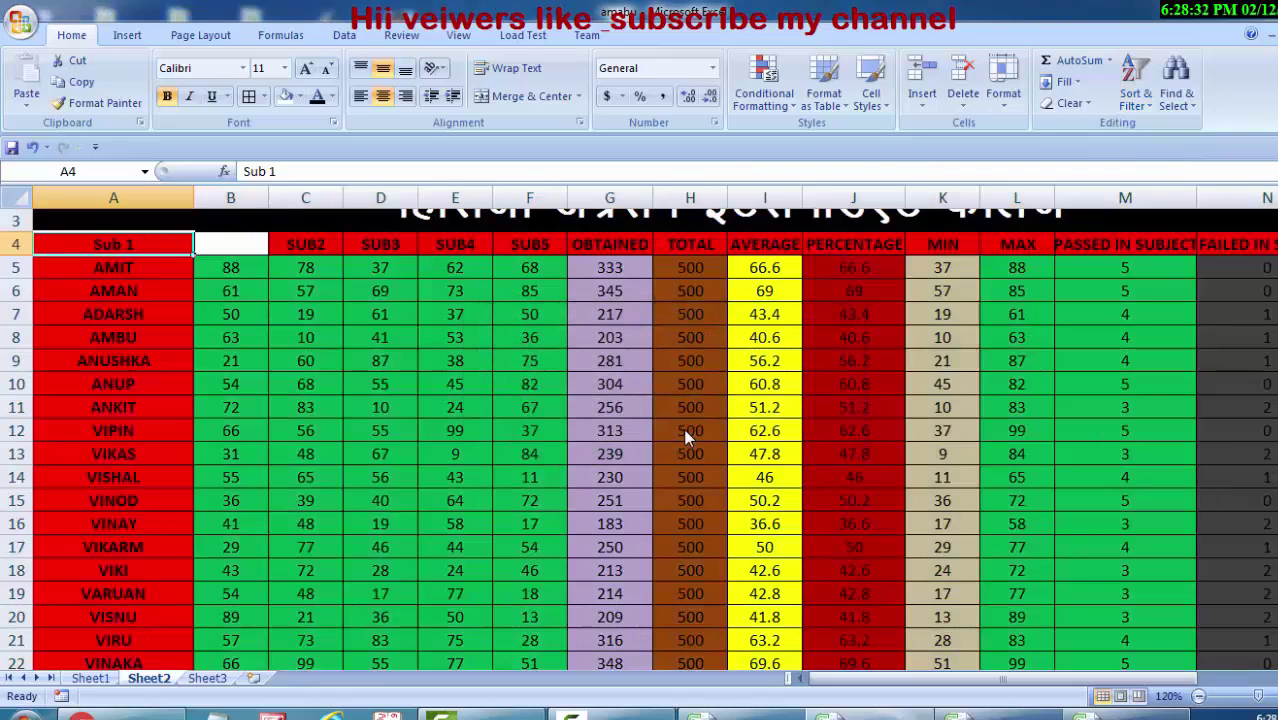
pyautogui.scroll(-2, 640, 440)
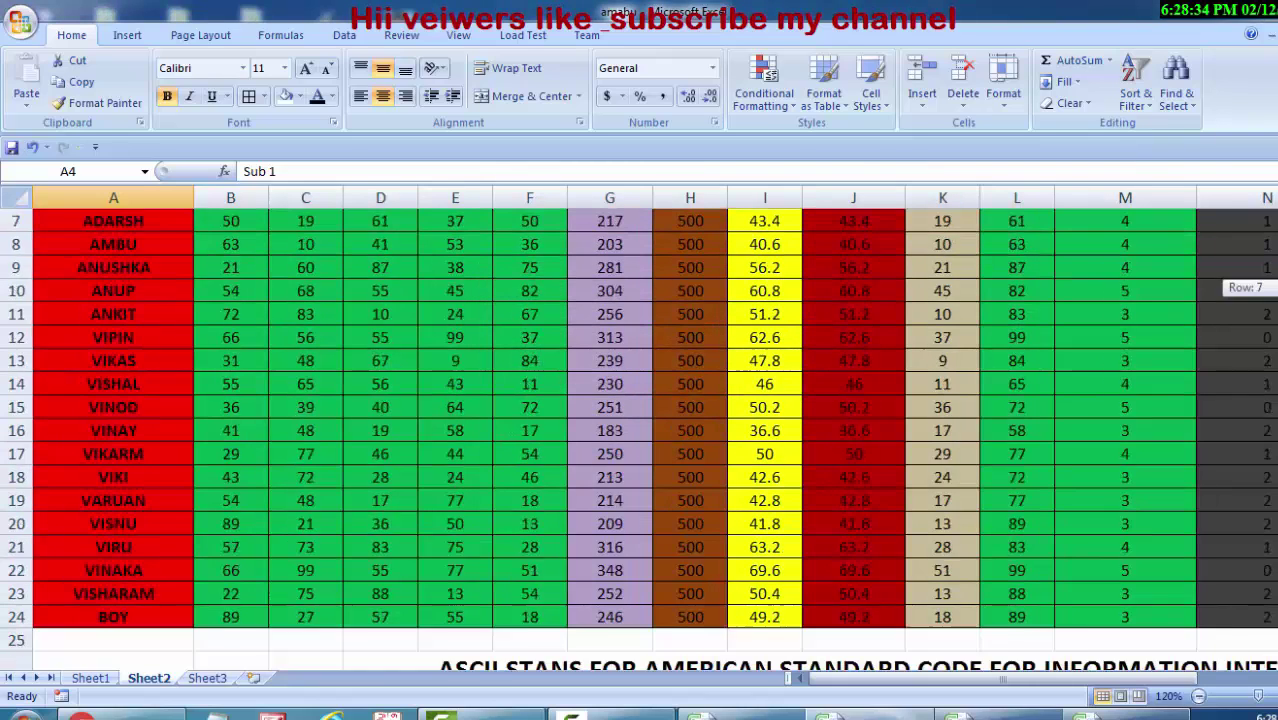
pyautogui.scroll(3, 640, 440)
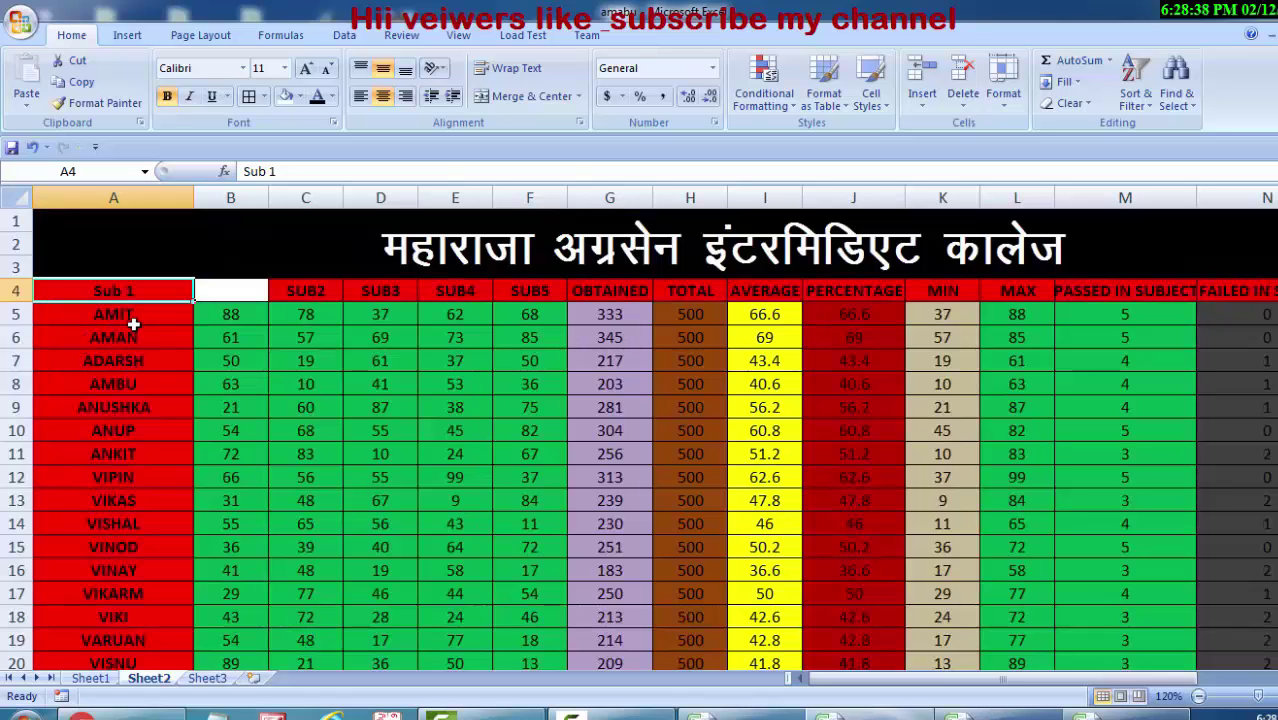
# Sort only the student names in column A from Z to A.
pyautogui.moveTo(128, 290); pyautogui.dragTo(165, 619)
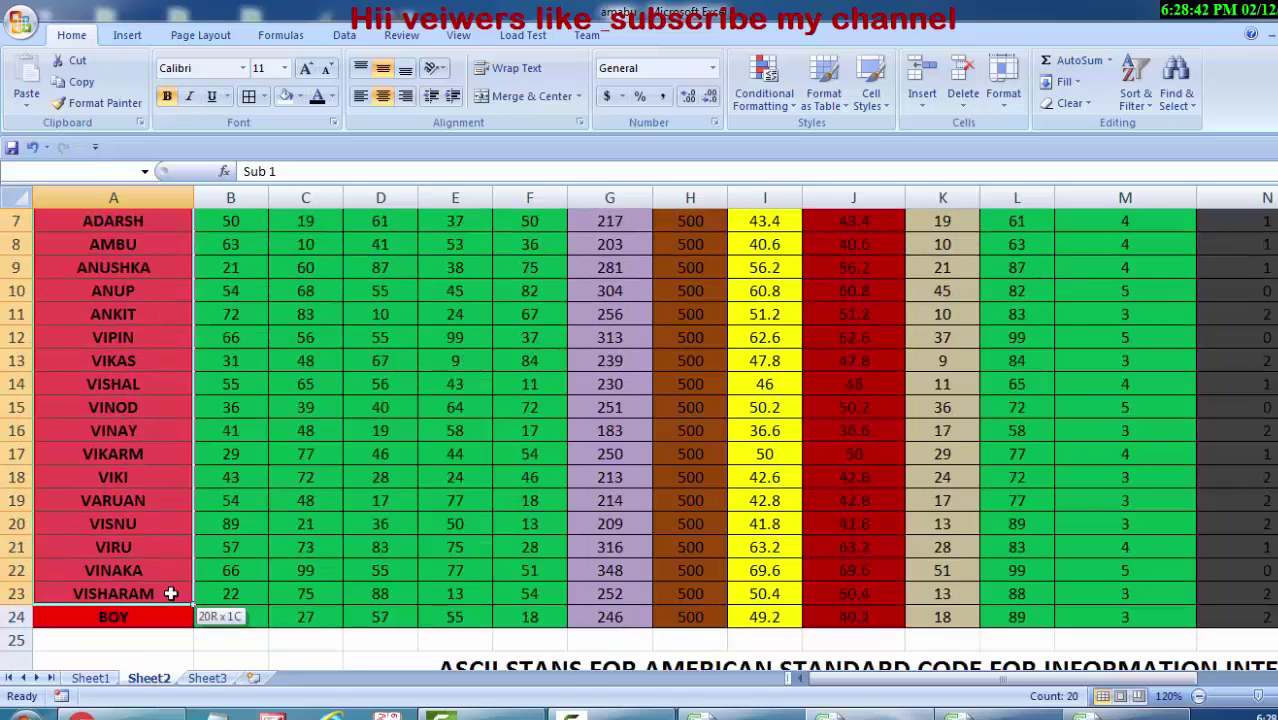
pyautogui.click(1134, 82)
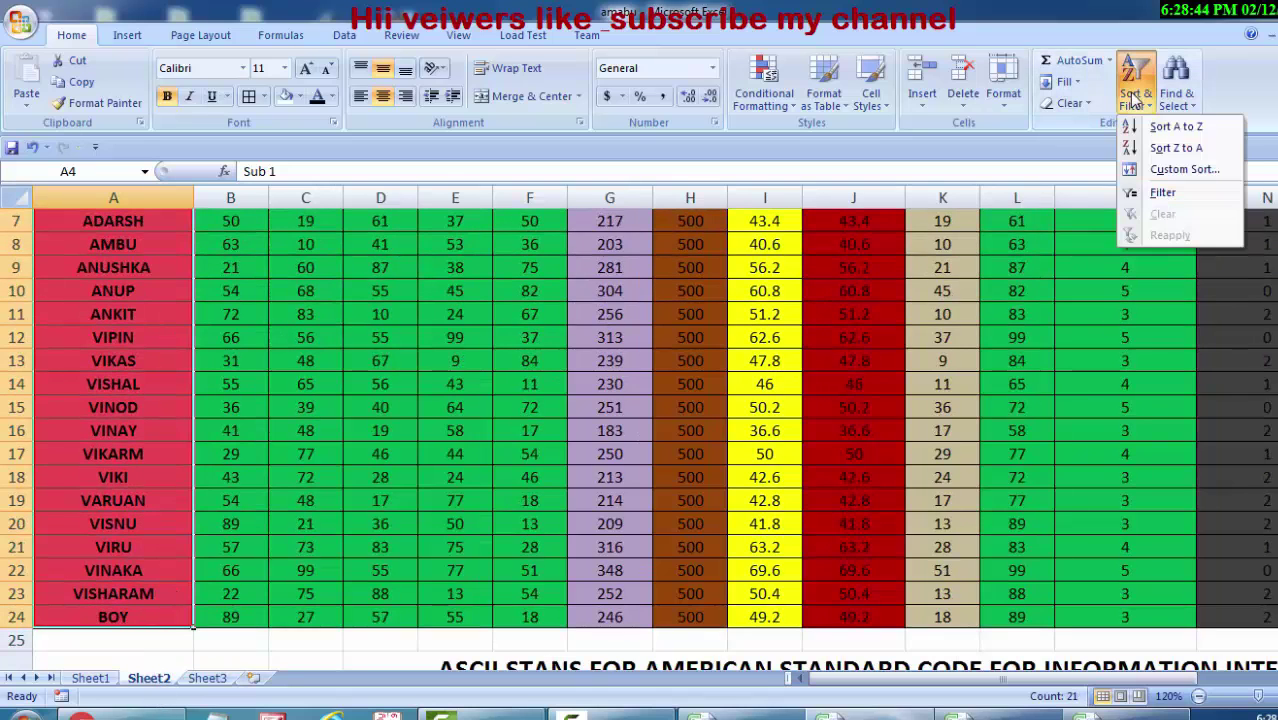
pyautogui.click(1176, 148)
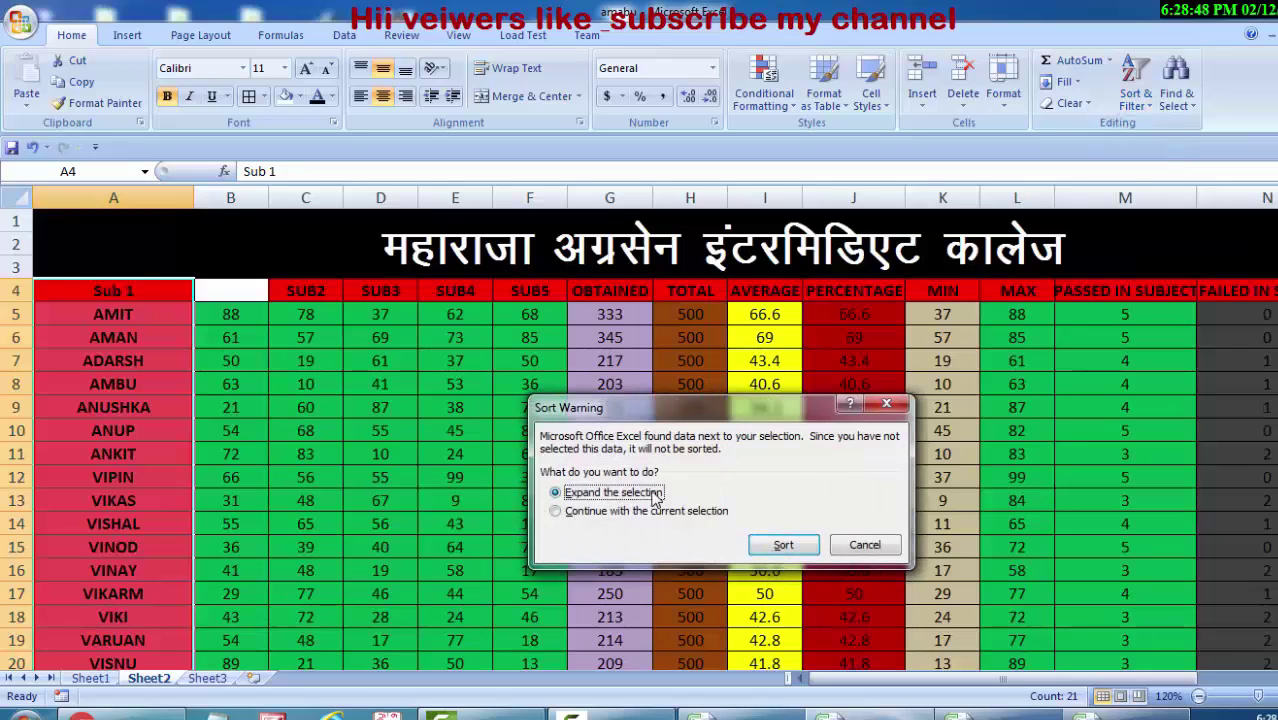
pyautogui.click(630, 512)
pyautogui.click(775, 545)
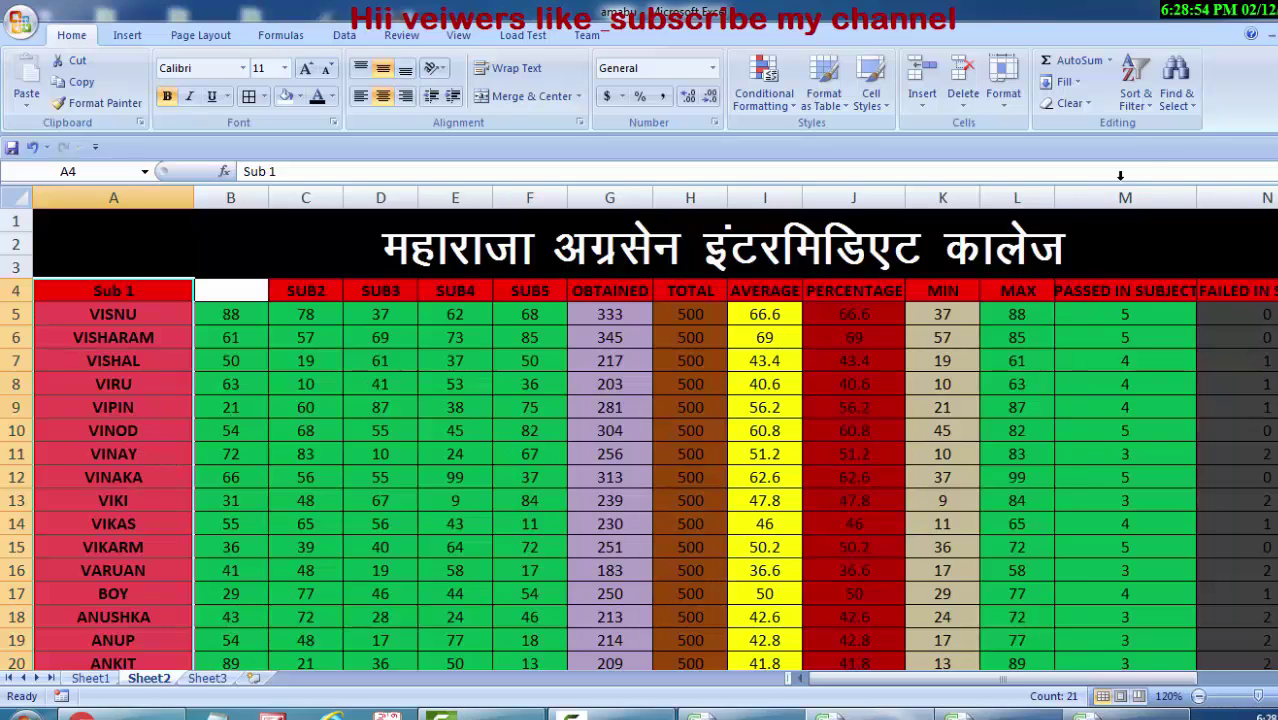
pyautogui.click(1177, 100)
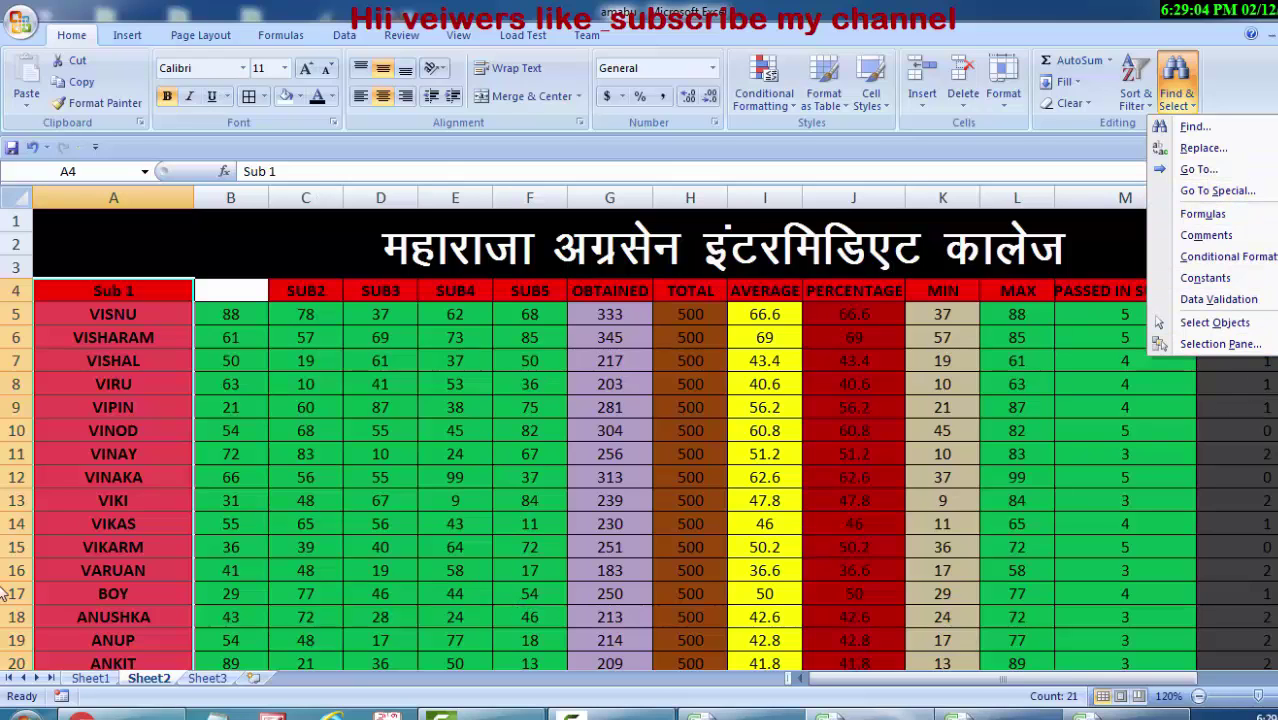
# Add a new blank worksheet and return to Sheet2's marks table.
pyautogui.click(254, 681)
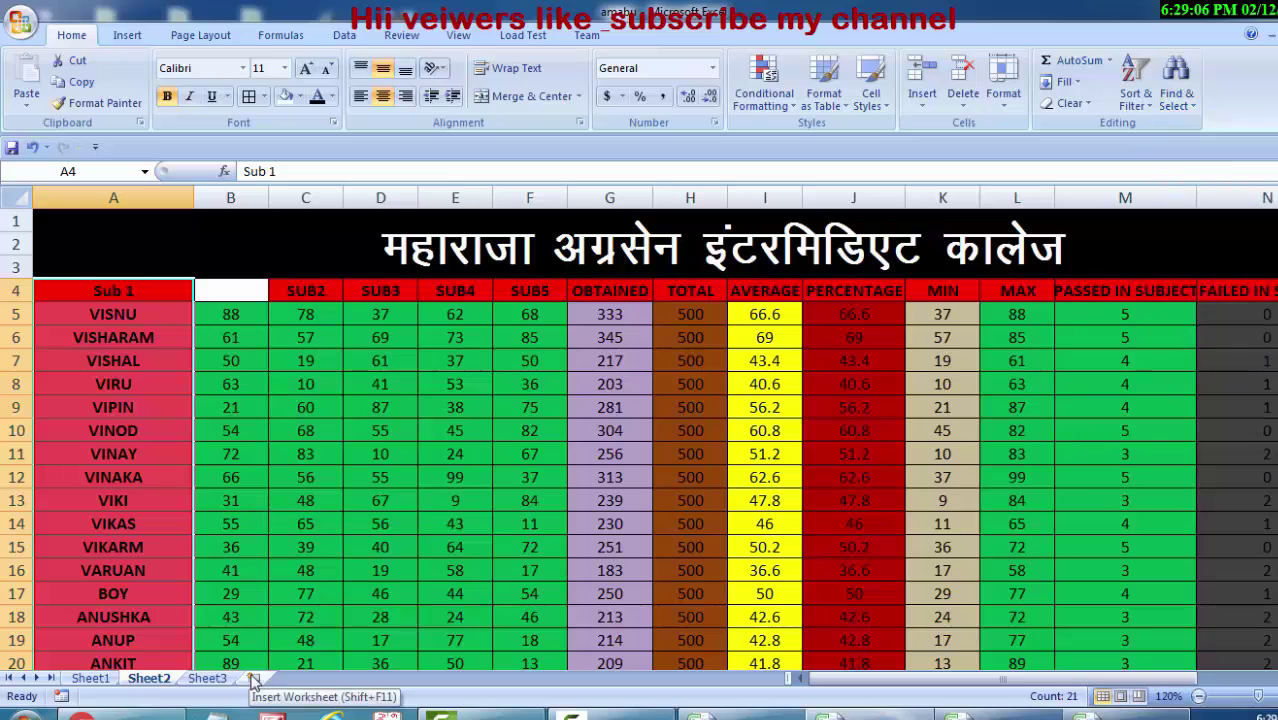
pyautogui.click(254, 679)
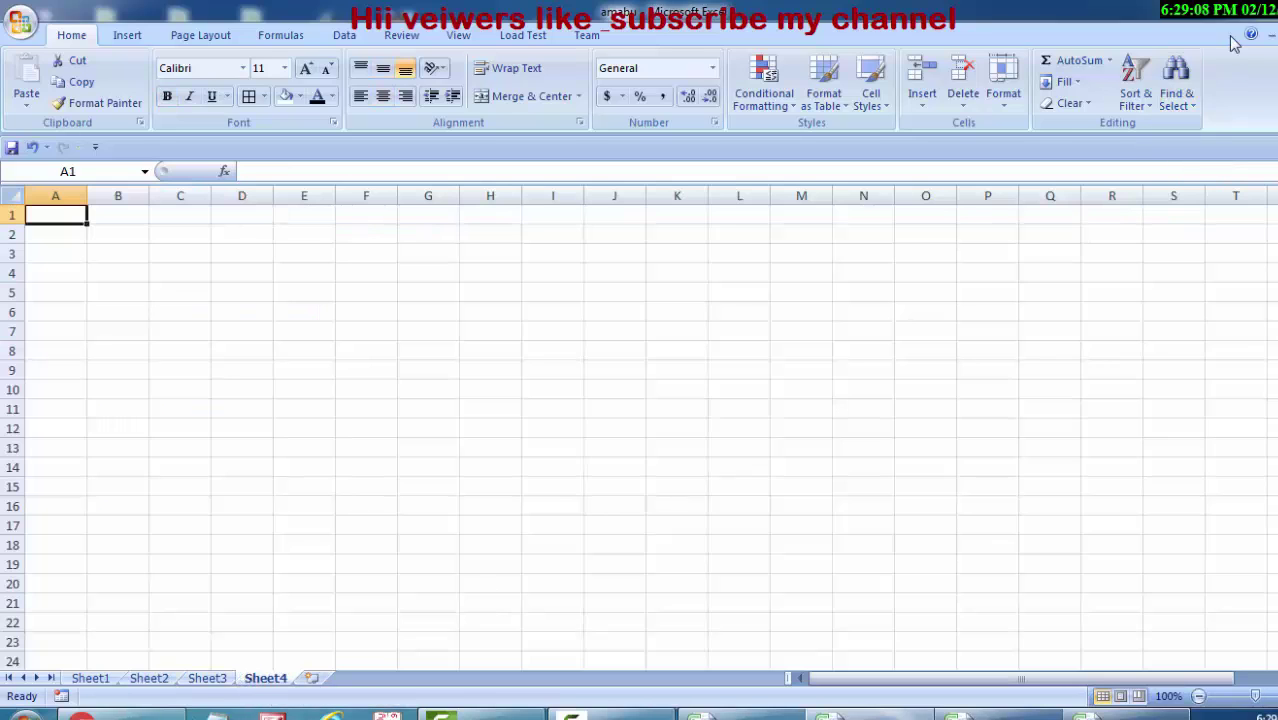
pyautogui.click(1187, 106)
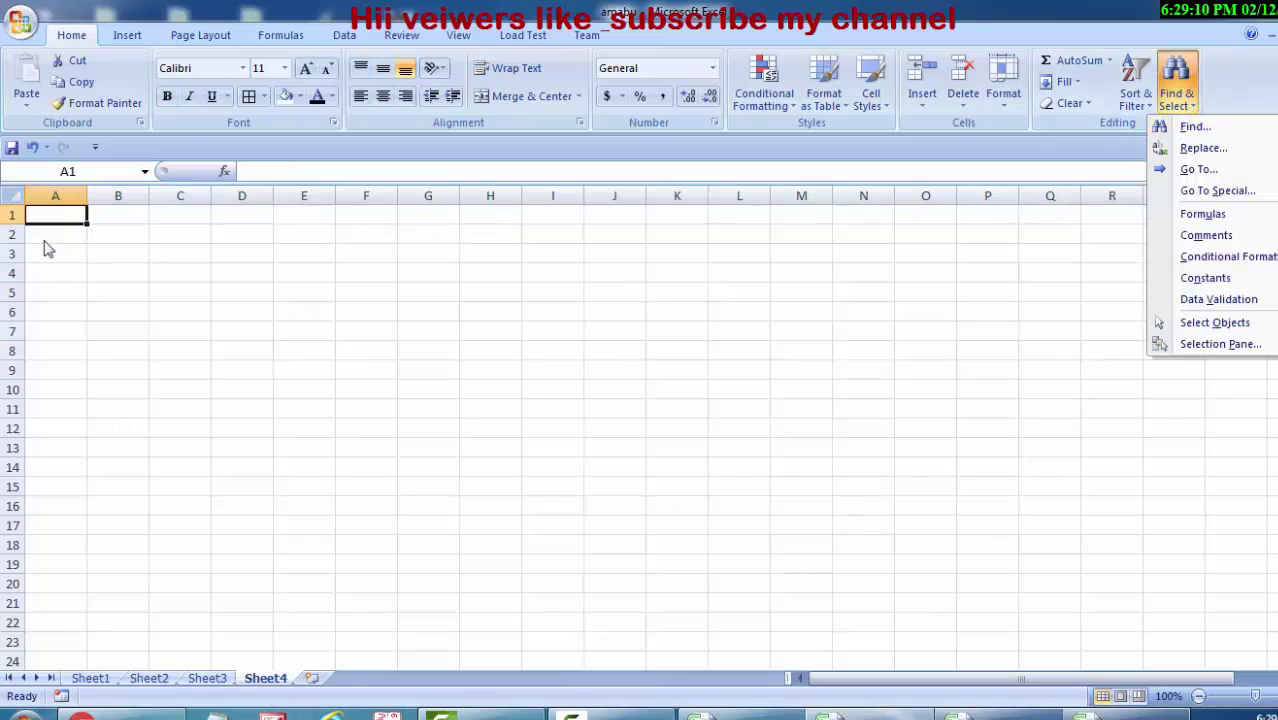
pyautogui.click(168, 682)
pyautogui.click(176, 679)
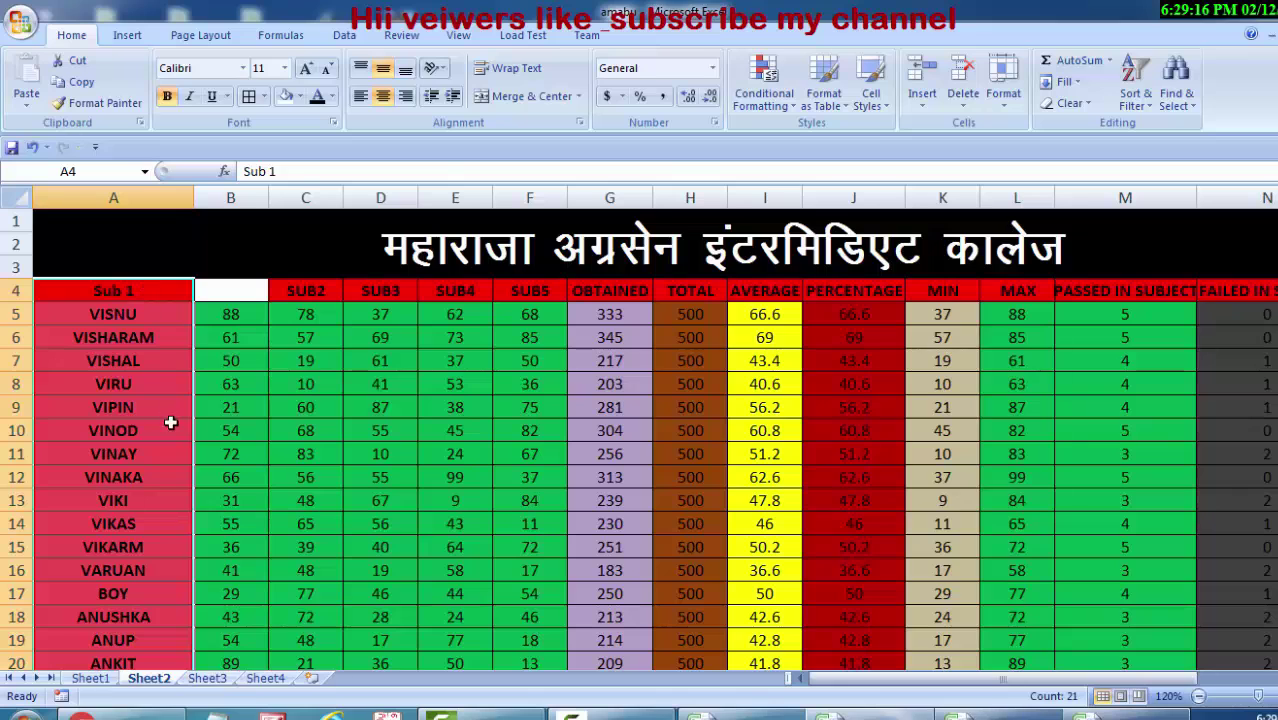
# Find VISNU and replace it with Ram in cell A5.
pyautogui.click(1176, 95)
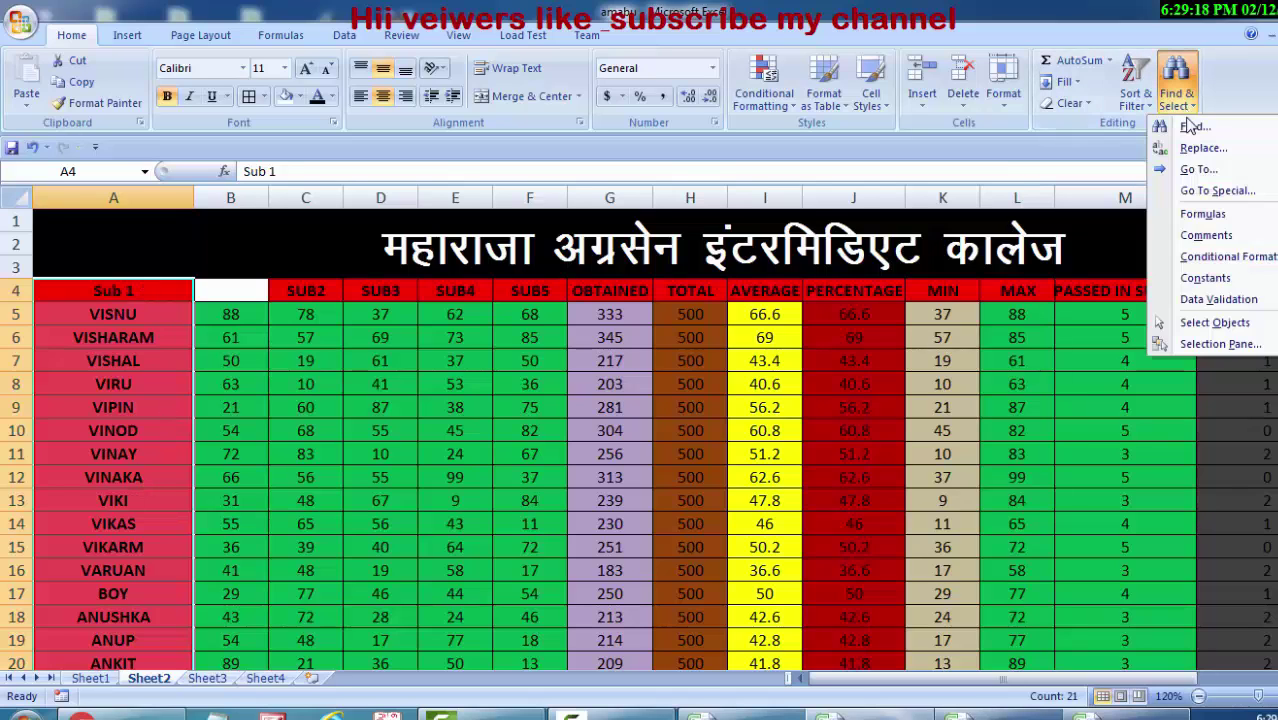
pyautogui.click(1196, 126)
pyautogui.write('V')
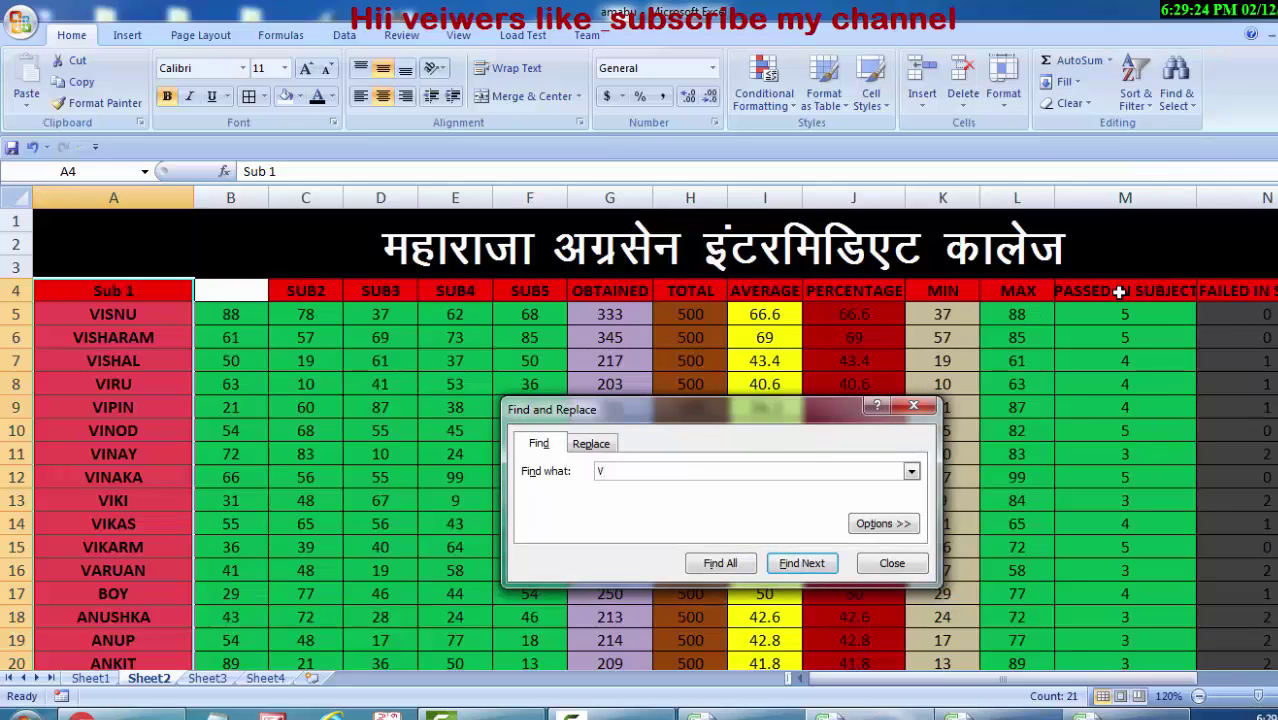
pyautogui.write('ISNU')
pyautogui.press('Return')
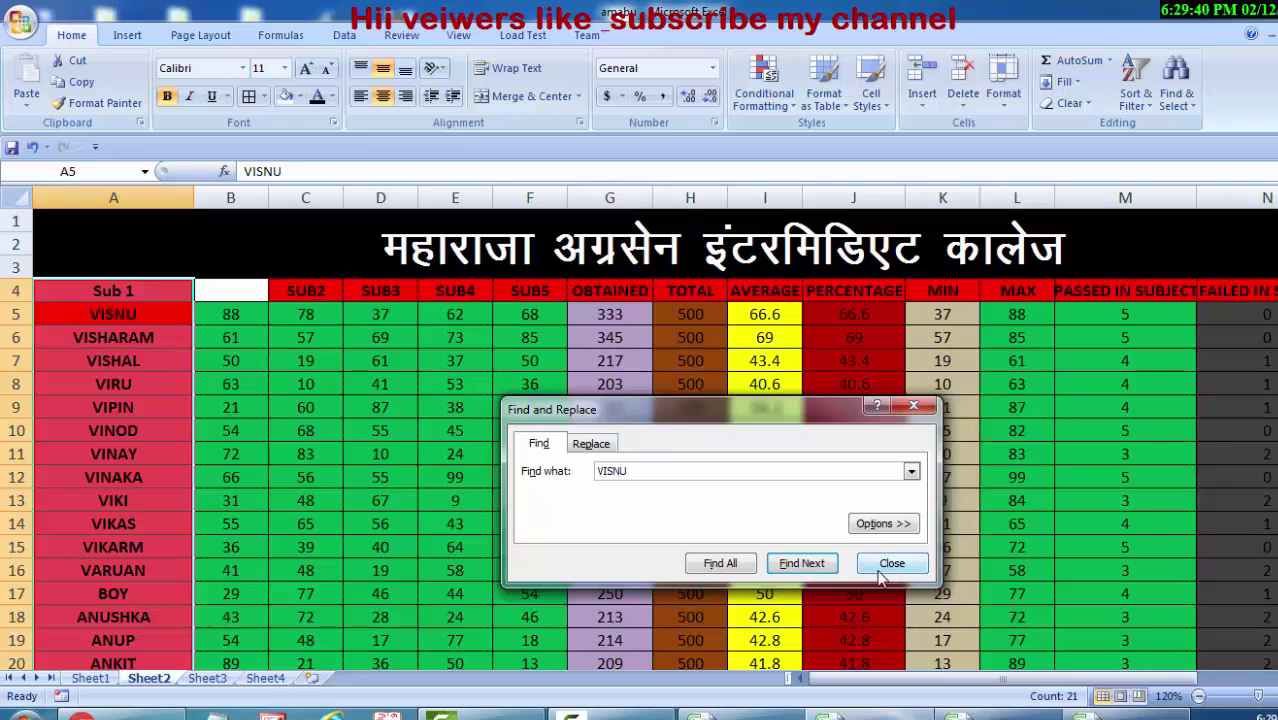
pyautogui.click(592, 444)
pyautogui.write('rAM')
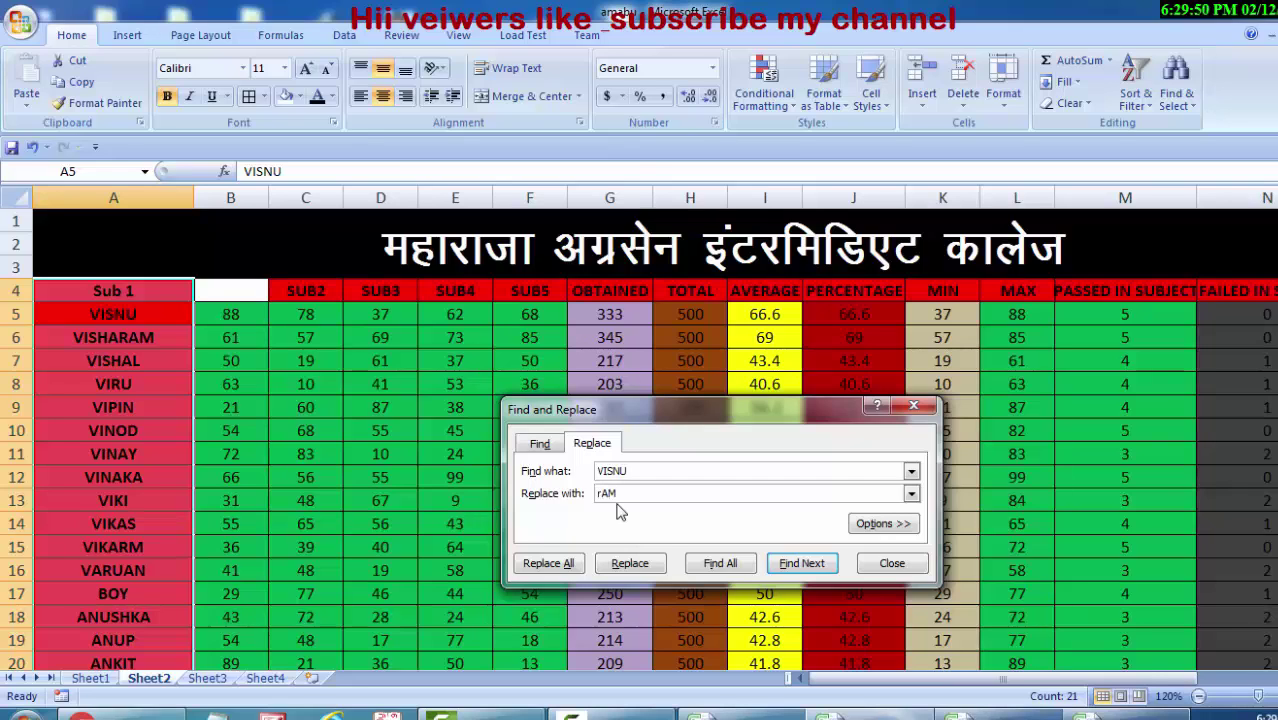
pyautogui.press('BackSpace')
pyautogui.press('BackSpace')
pyautogui.press('BackSpace')
pyautogui.click(647, 566)
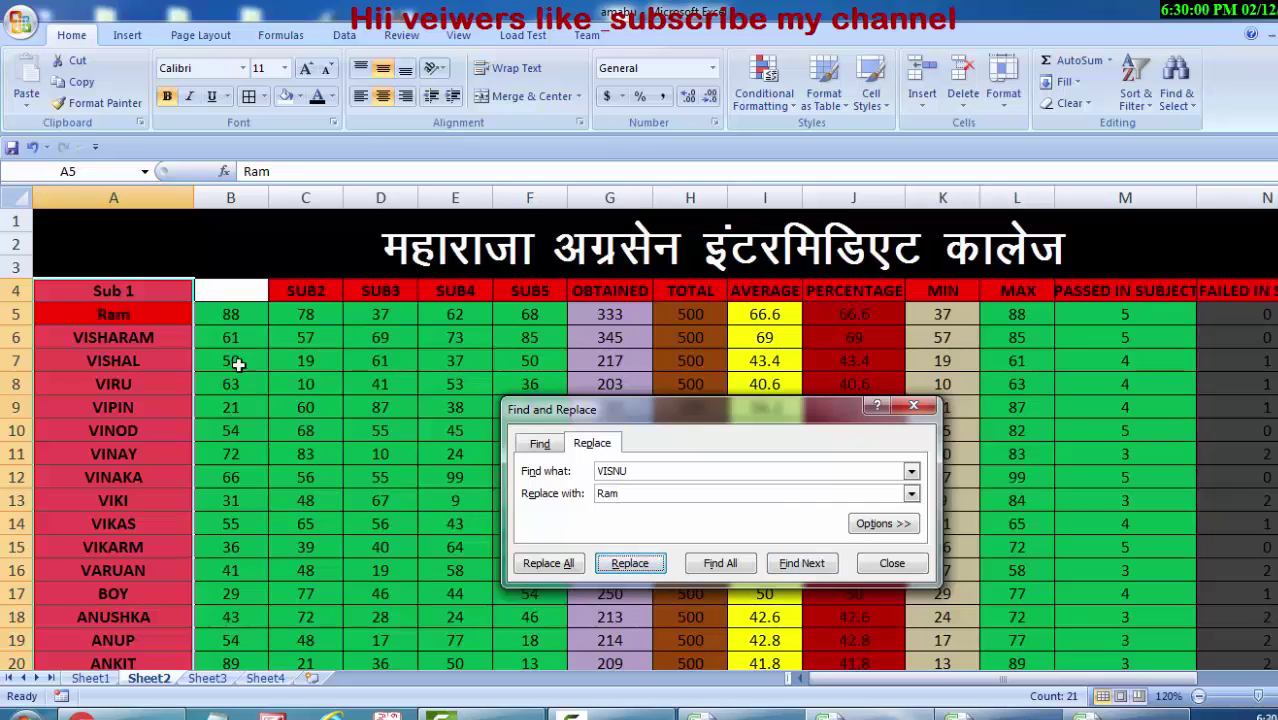
pyautogui.click(163, 316)
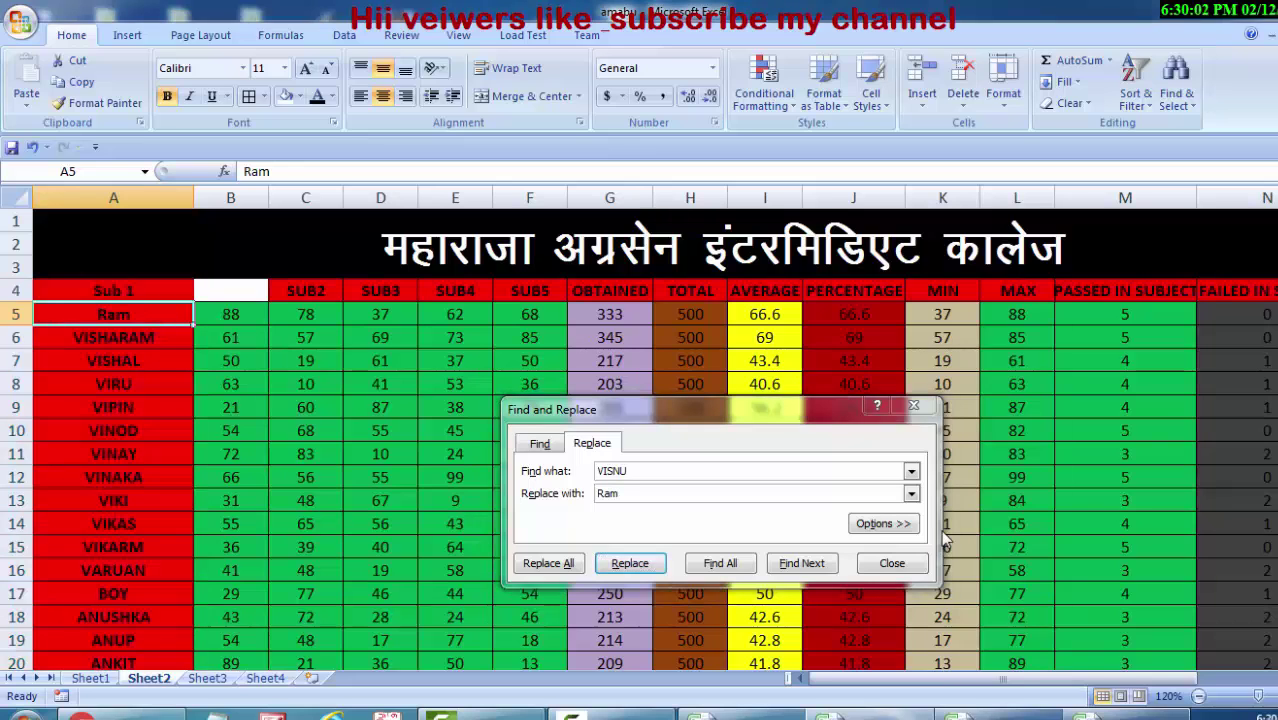
pyautogui.click(878, 568)
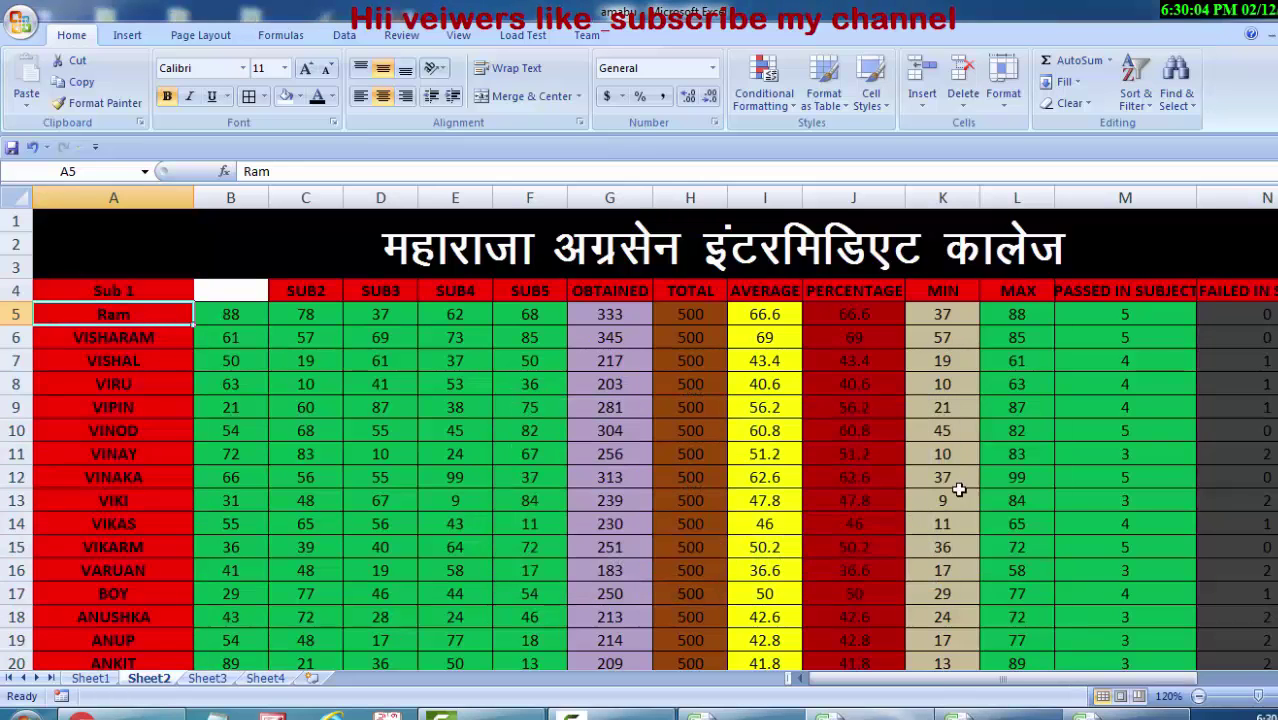
# Open Go To and Go To Special, cancel without selecting, then close the amabu workbook.
pyautogui.click(1195, 100)
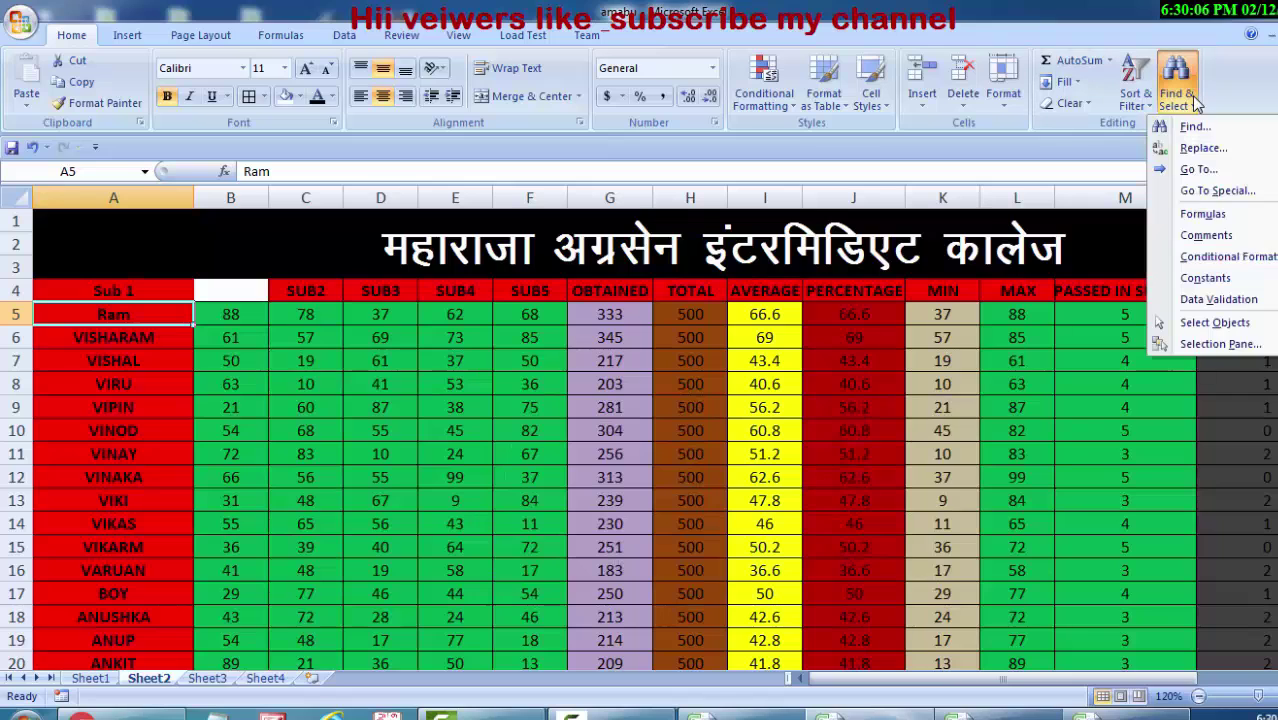
pyautogui.click(1196, 170)
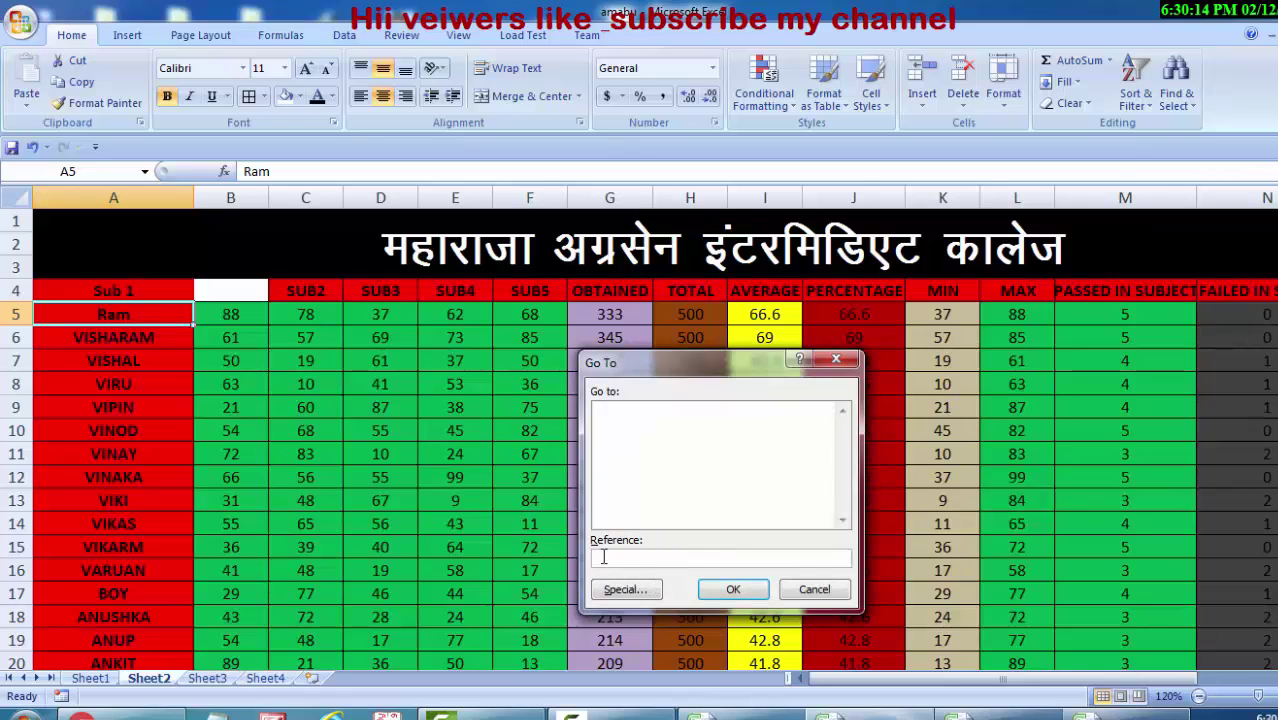
pyautogui.click(622, 592)
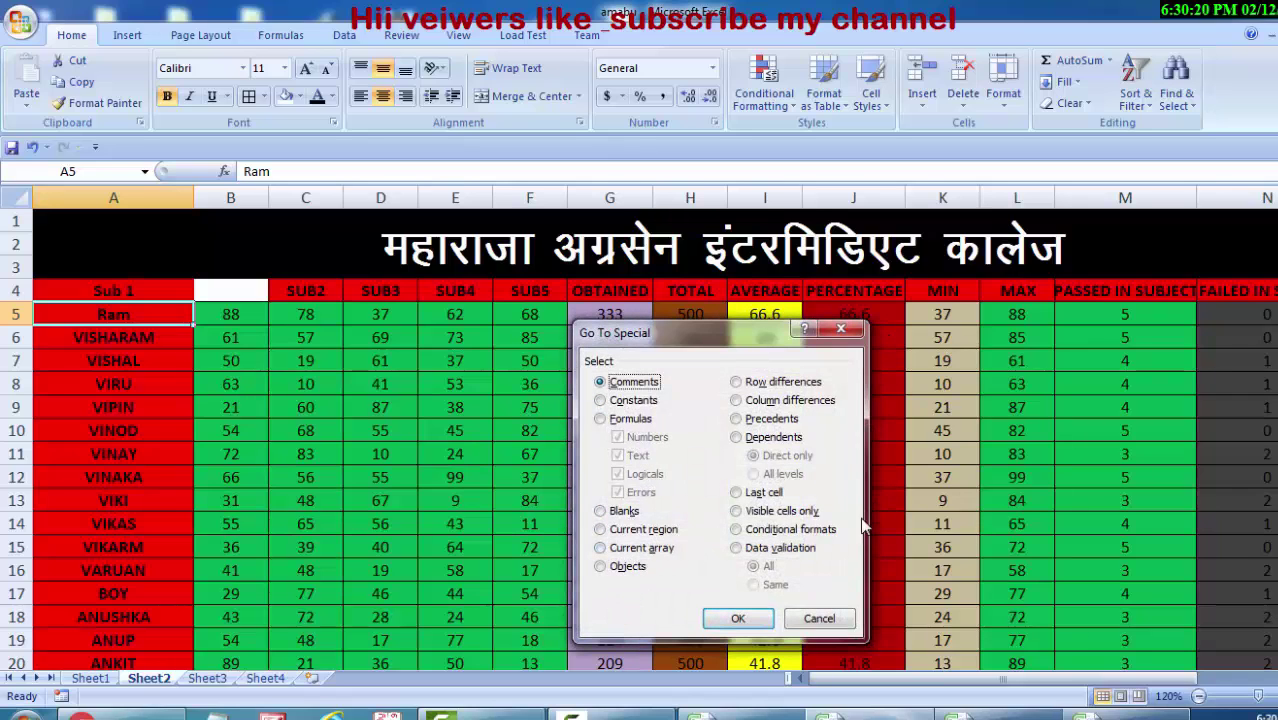
pyautogui.click(817, 619)
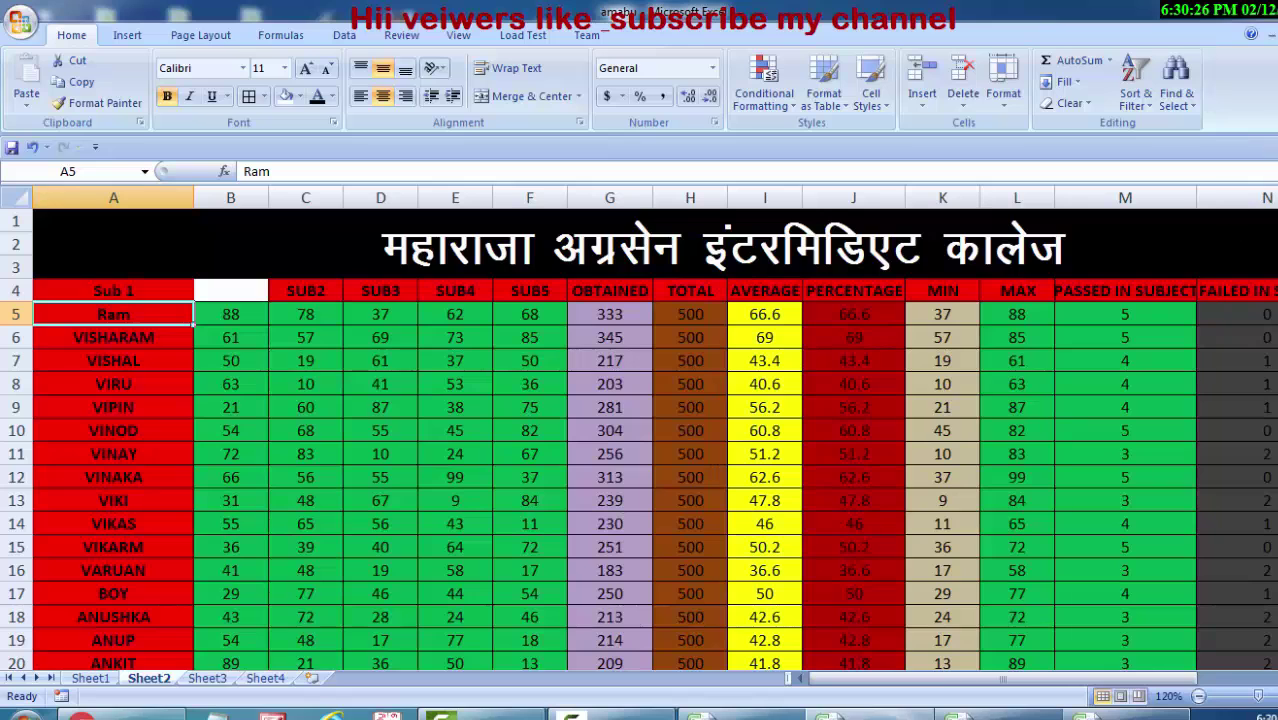
pyautogui.hotkey('alt', 'F4')
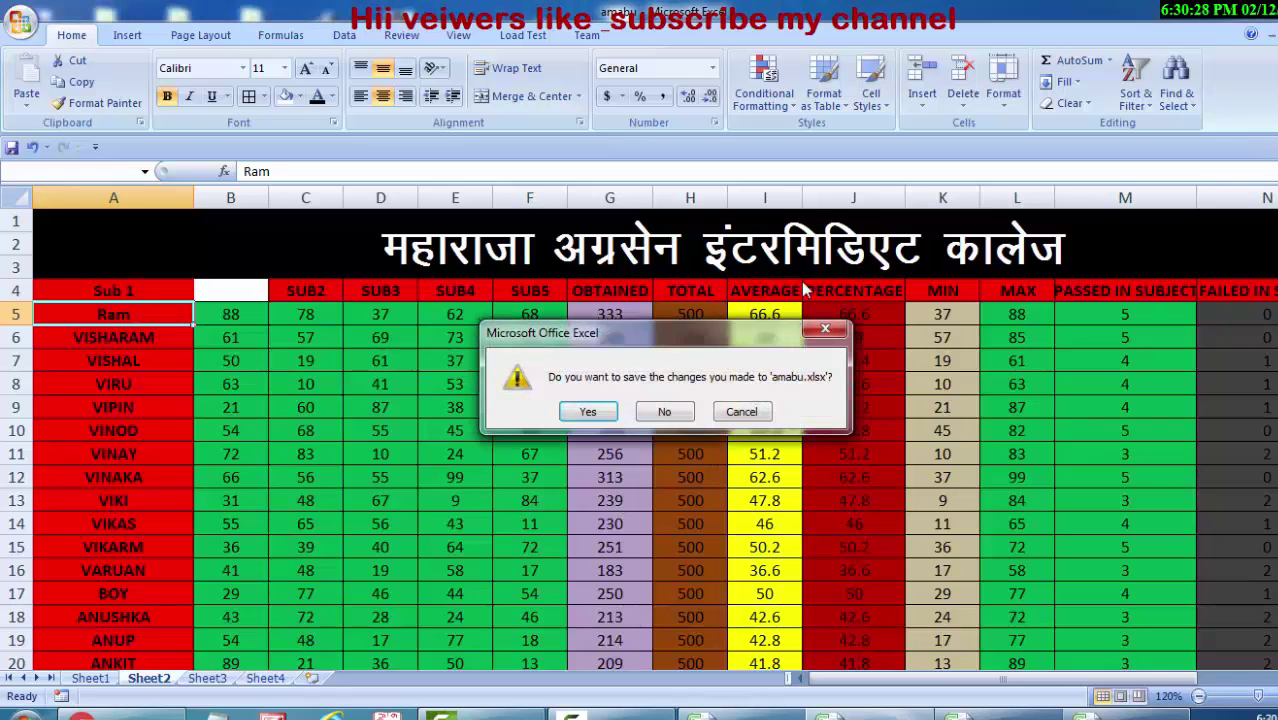
# Close amabu.xlsx, RECORD, Book2 and Book1, declining to save each.
pyautogui.click(670, 410)
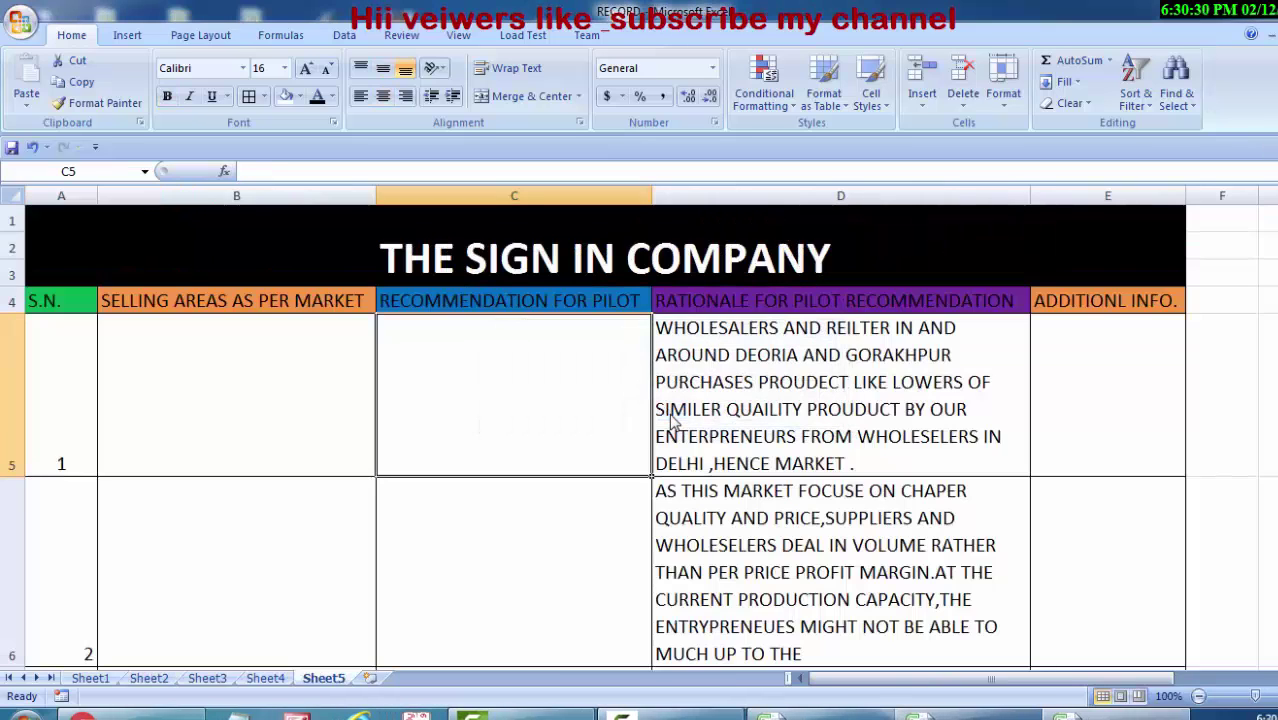
pyautogui.hotkey('alt', 'F4')
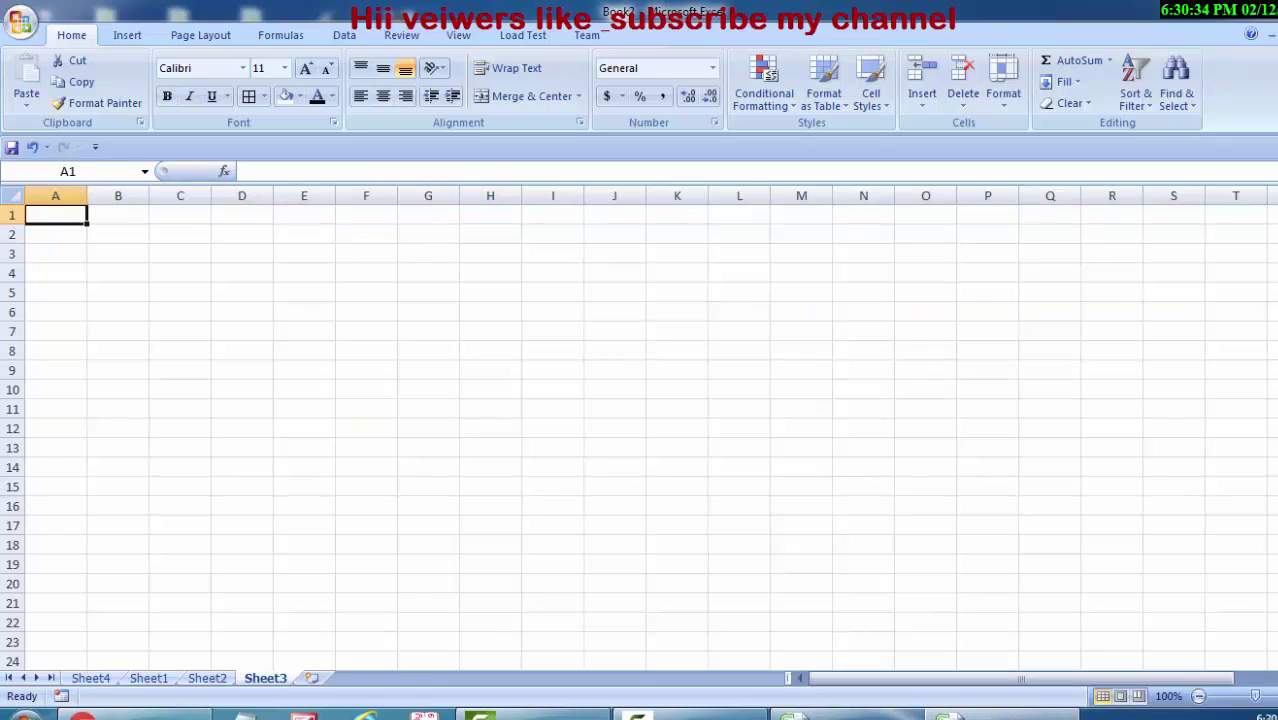
pyautogui.hotkey('alt', 'F4')
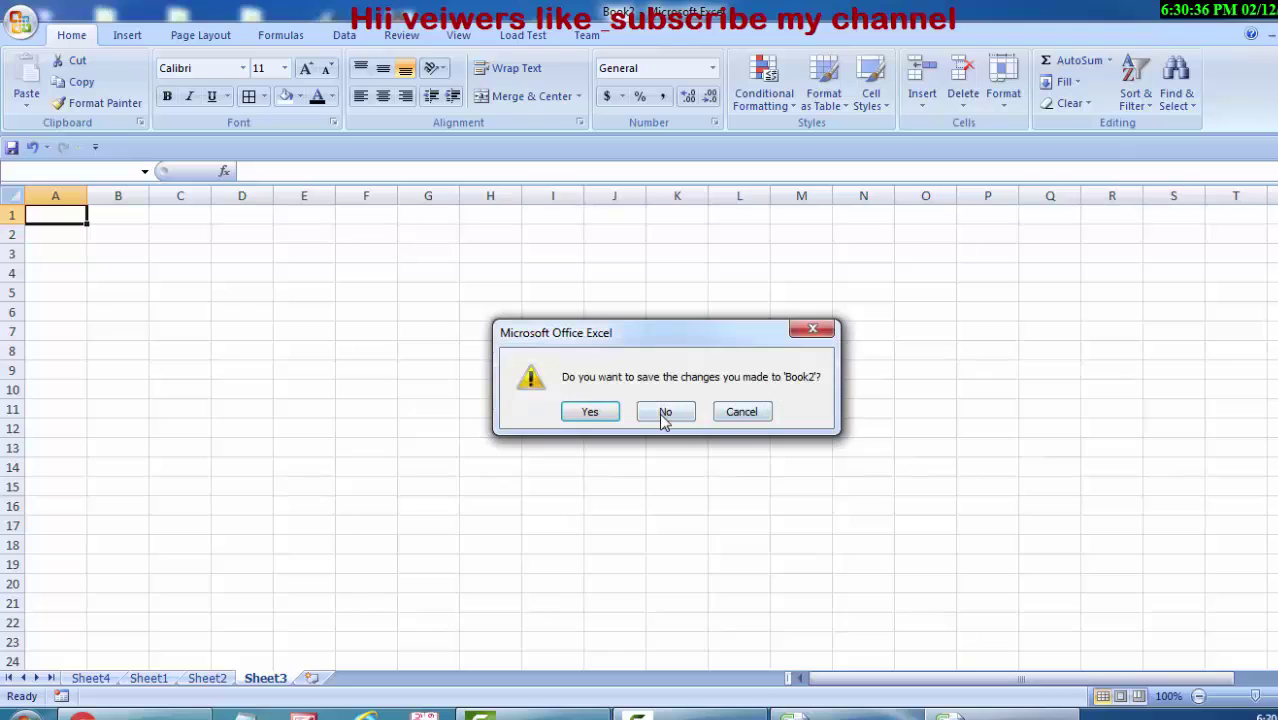
pyautogui.click(740, 412)
pyautogui.hotkey('alt', 'F4')
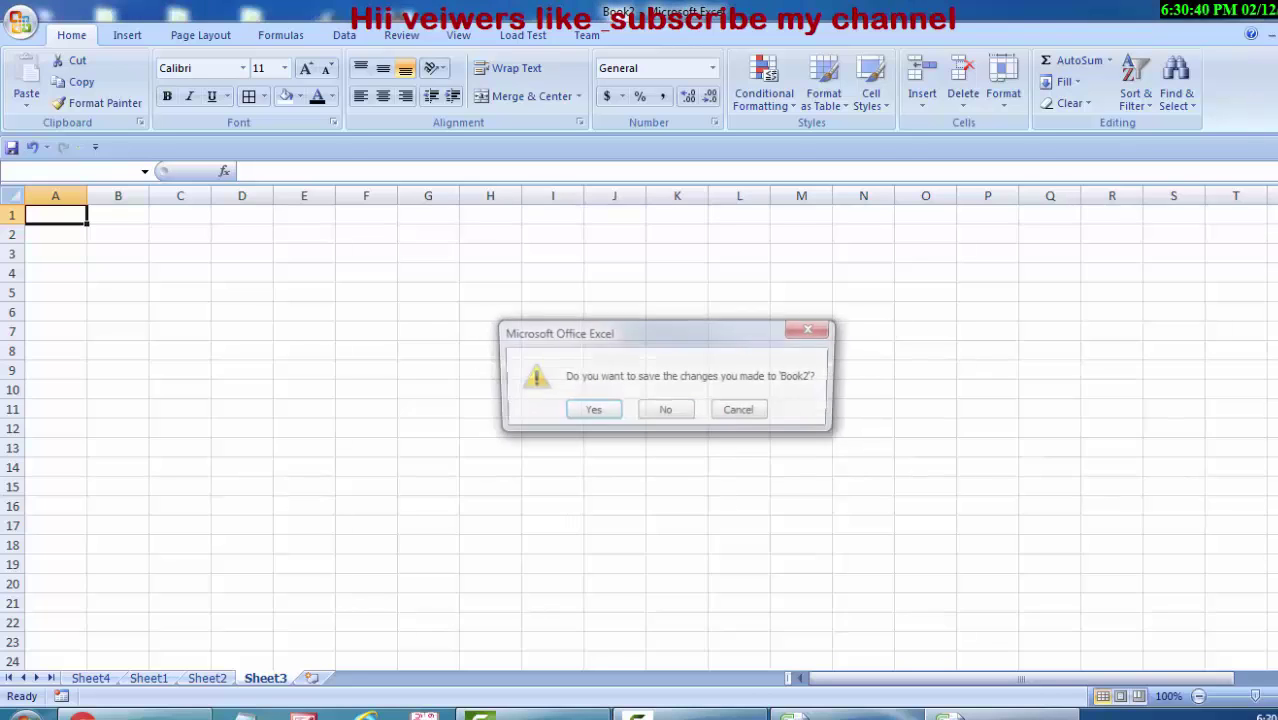
pyautogui.click(687, 418)
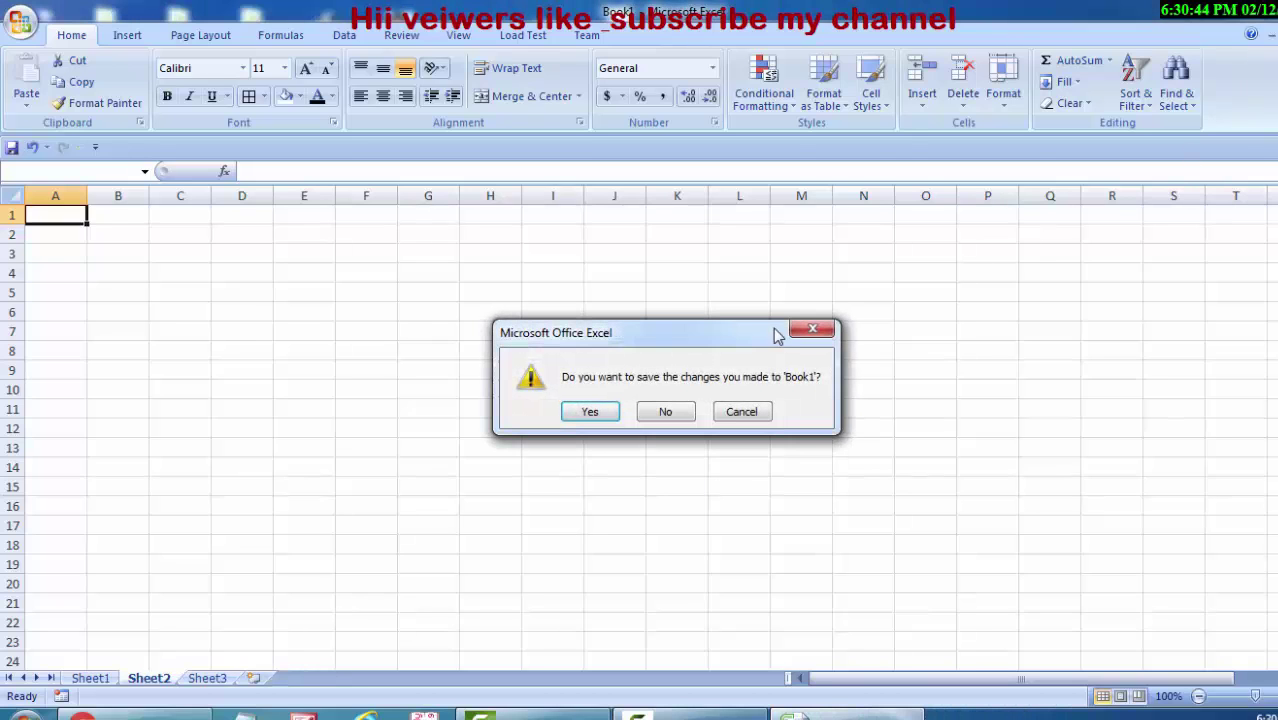
pyautogui.click(668, 418)
pyautogui.click(671, 421)
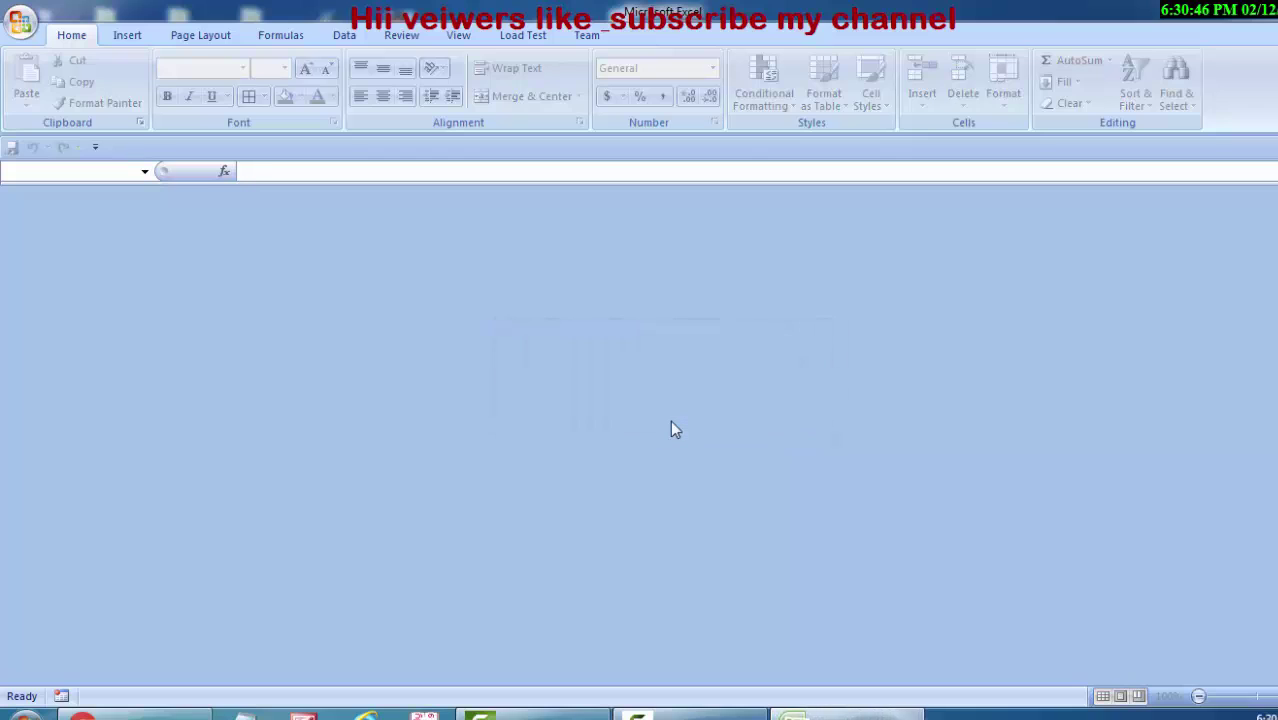